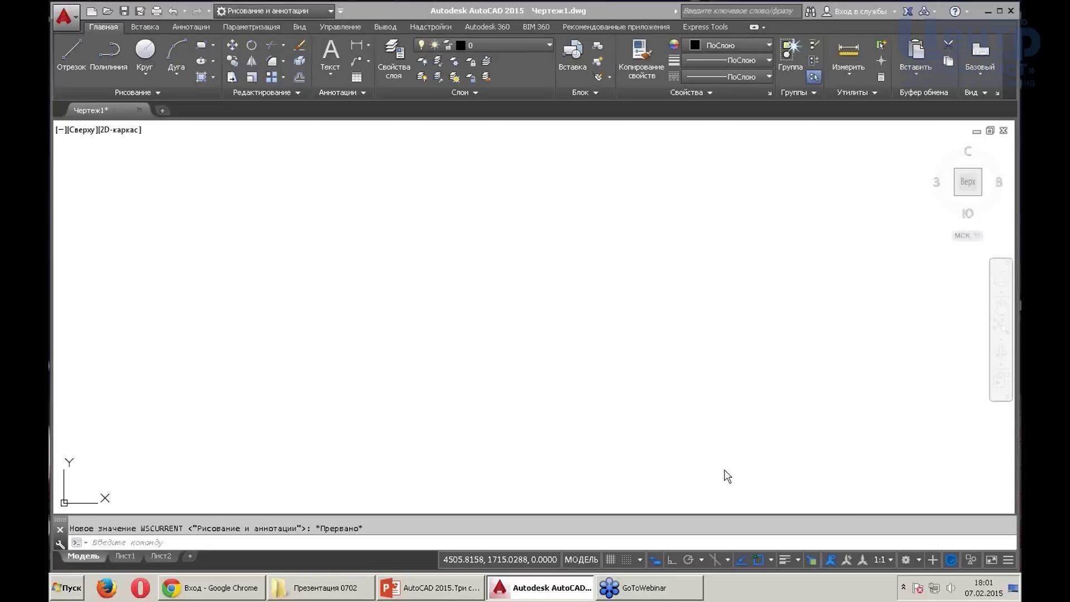
# Switch between the browser, folder and presentation windows, ending back in the AutoCAD drawing
pyautogui.click(254, 594)
pyautogui.click(308, 595)
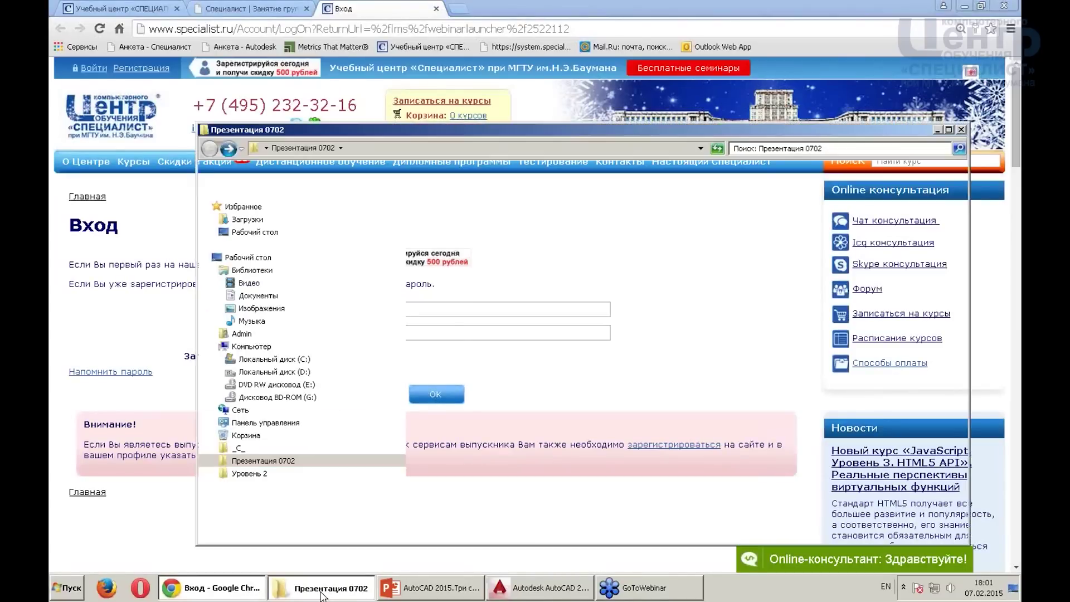
pyautogui.click(429, 591)
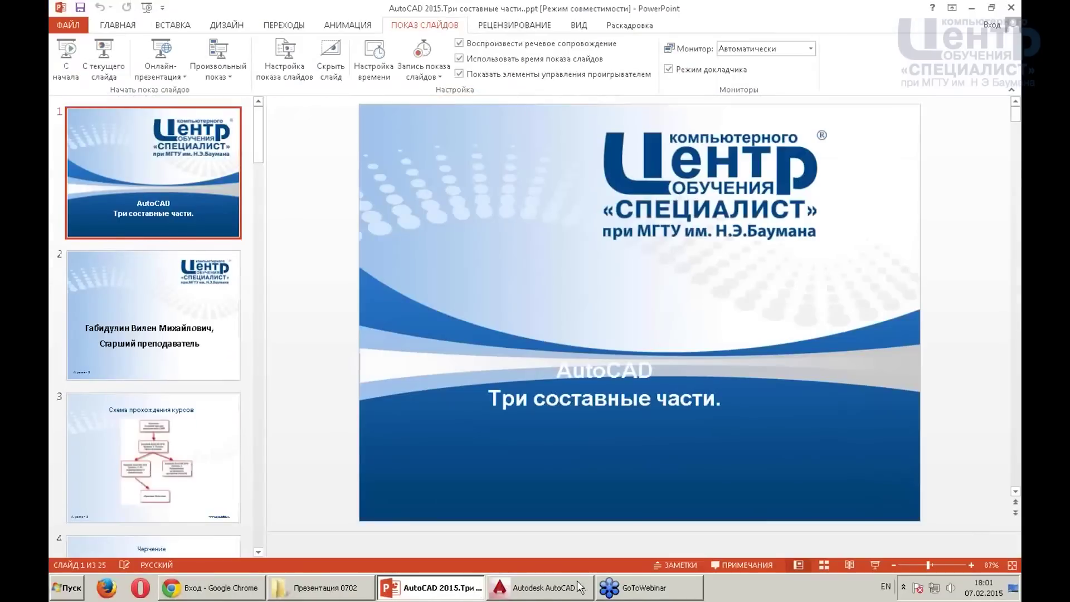
pyautogui.click(526, 595)
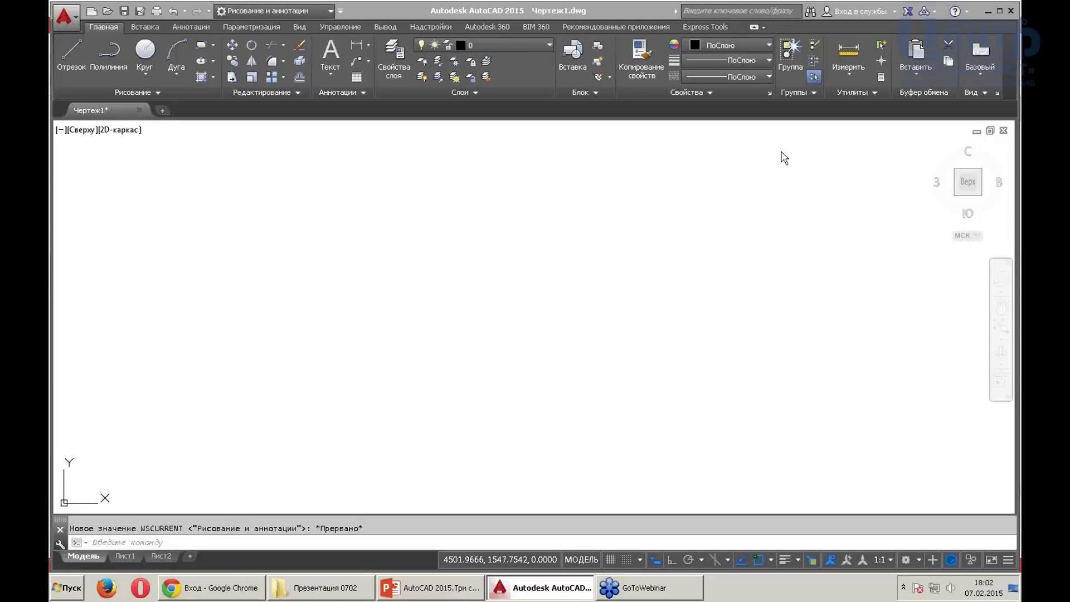
pyautogui.click(428, 305)
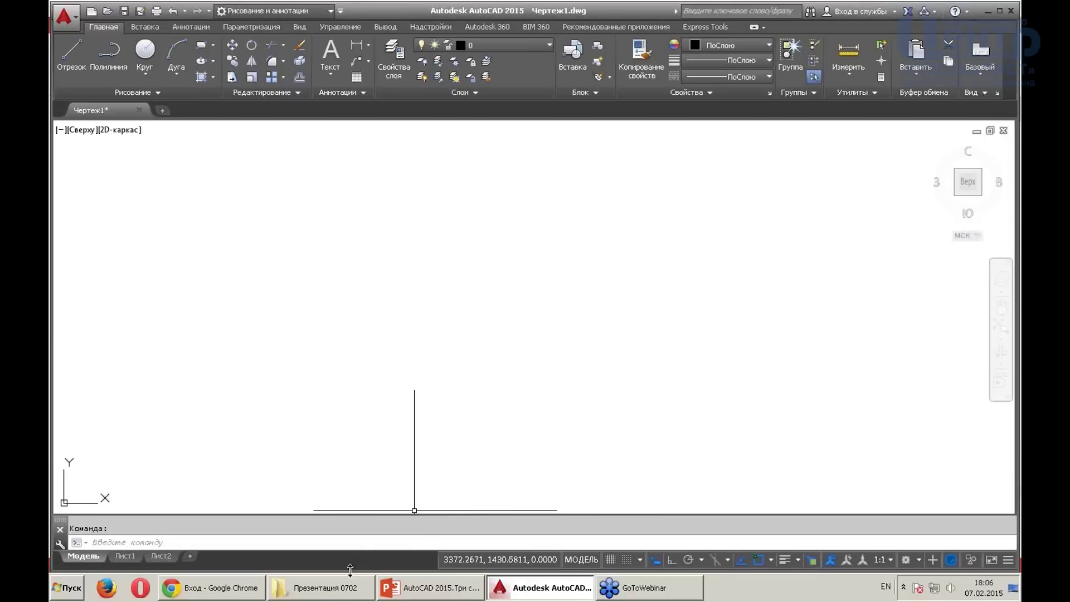
# Bring up the AutoCAD presentation and start its slide show from the title slide
pyautogui.click(348, 590)
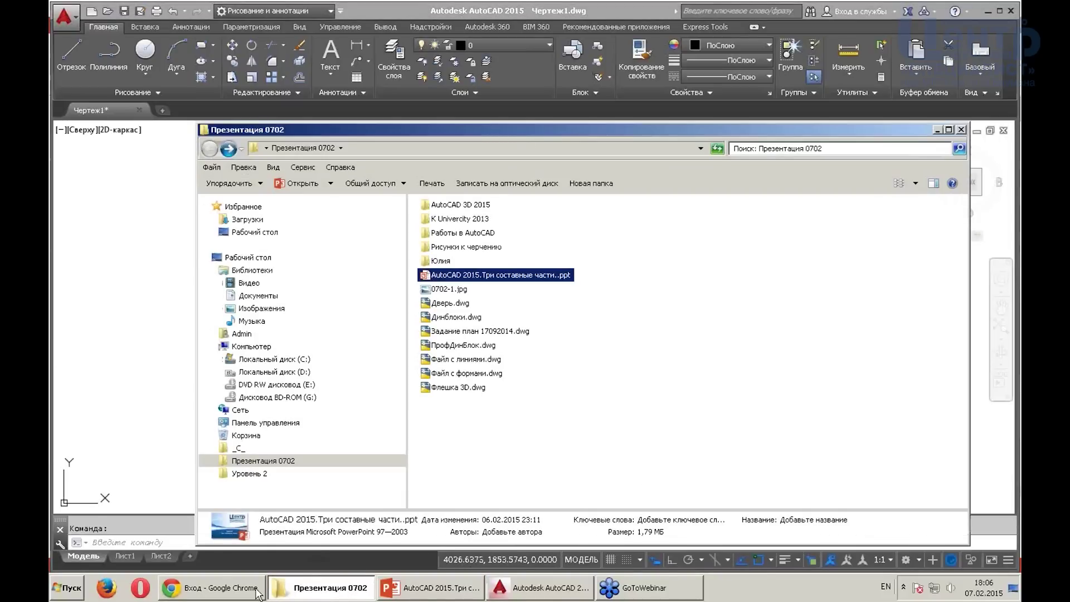
pyautogui.click(458, 592)
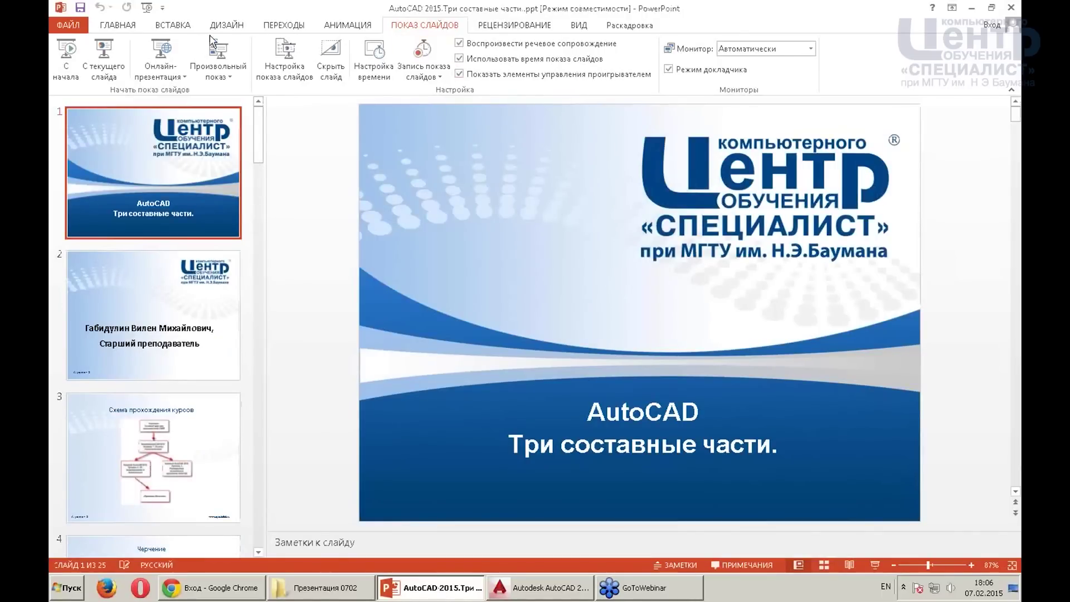
pyautogui.click(65, 51)
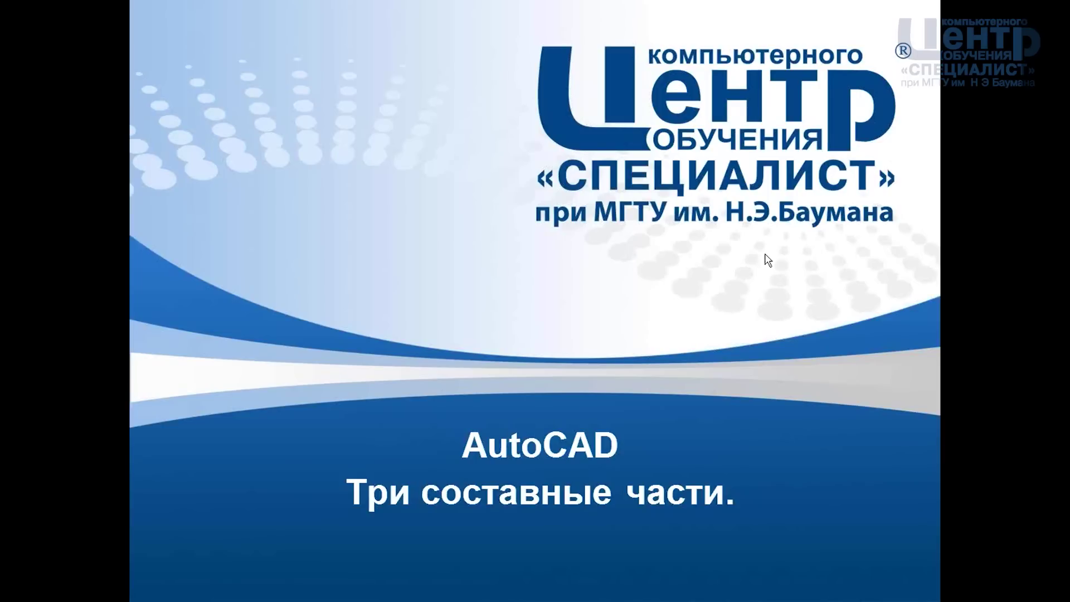
# Advance the slide show past slide 2 to slide 3, 'Схема прохождения курсов'
pyautogui.click(681, 201)
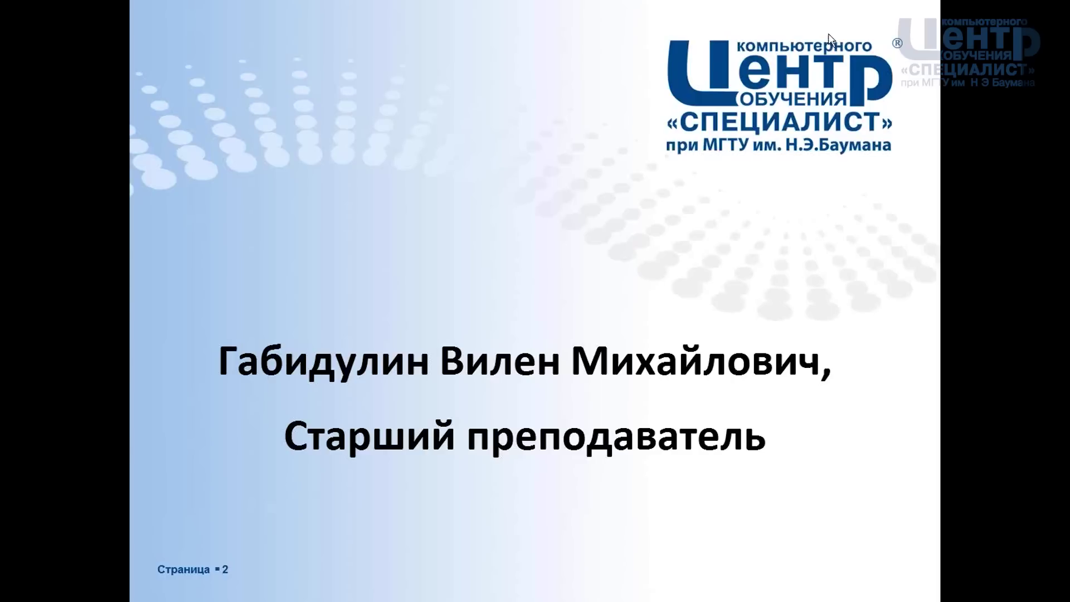
pyautogui.click(767, 220)
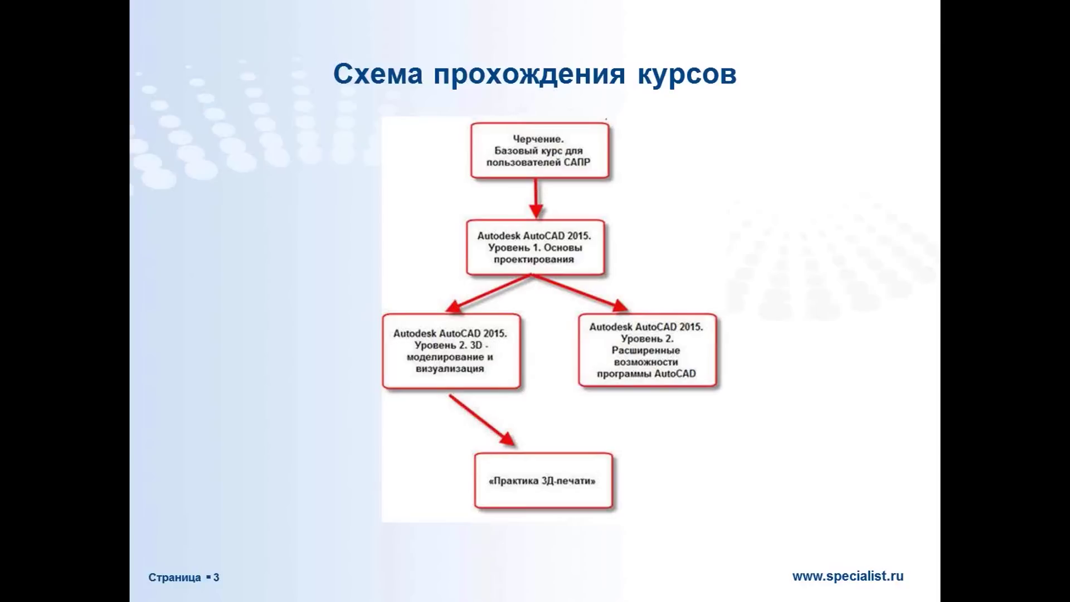
# Page through slides 4–6 to the 'Черчение' drawing examples, then exit the slide show
pyautogui.press('Right')
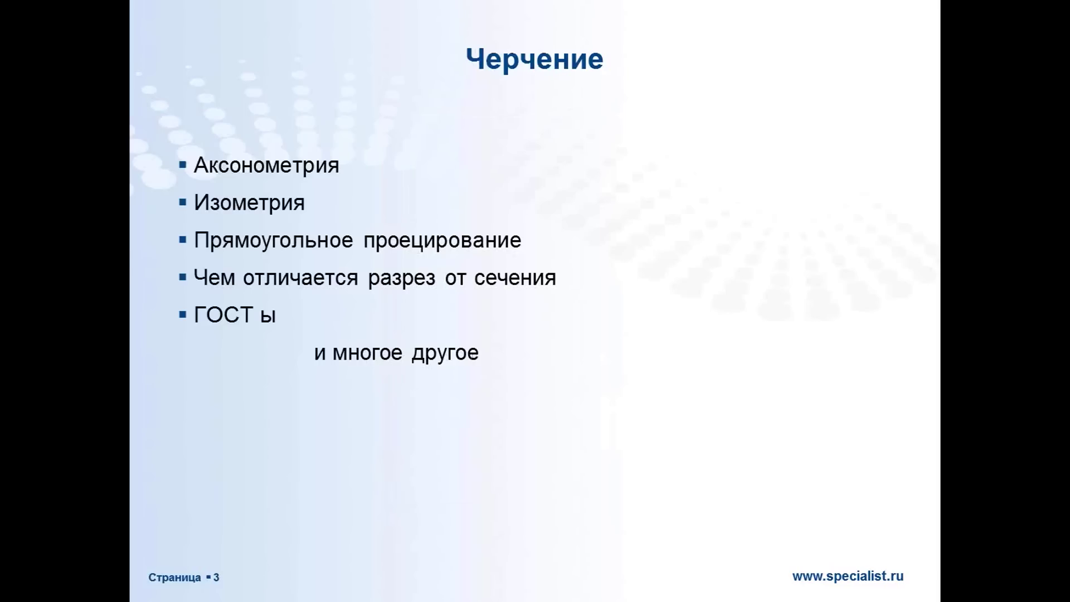
pyautogui.press('Right')
pyautogui.press('Right')
pyautogui.press('Right')
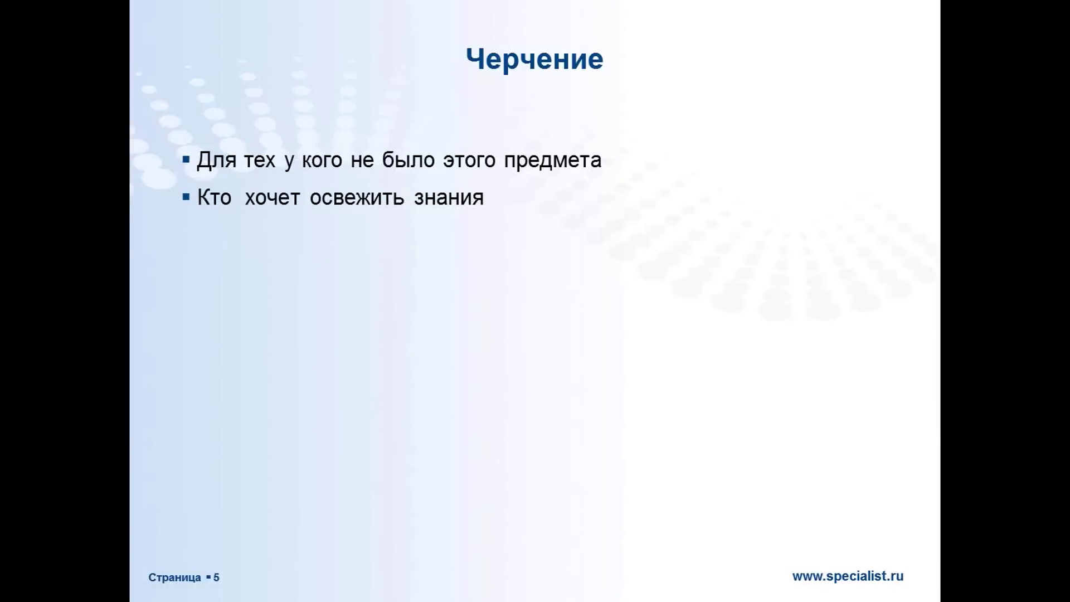
pyautogui.press('Right')
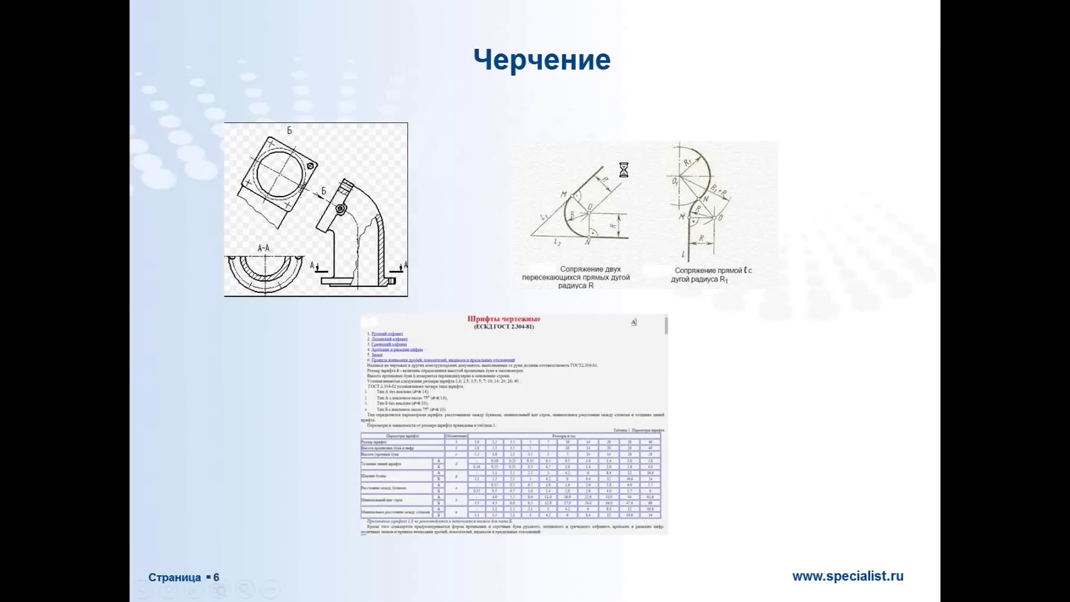
pyautogui.press('Left')
pyautogui.press('Right')
pyautogui.press('Right')
pyautogui.press('Left')
pyautogui.press('Escape')
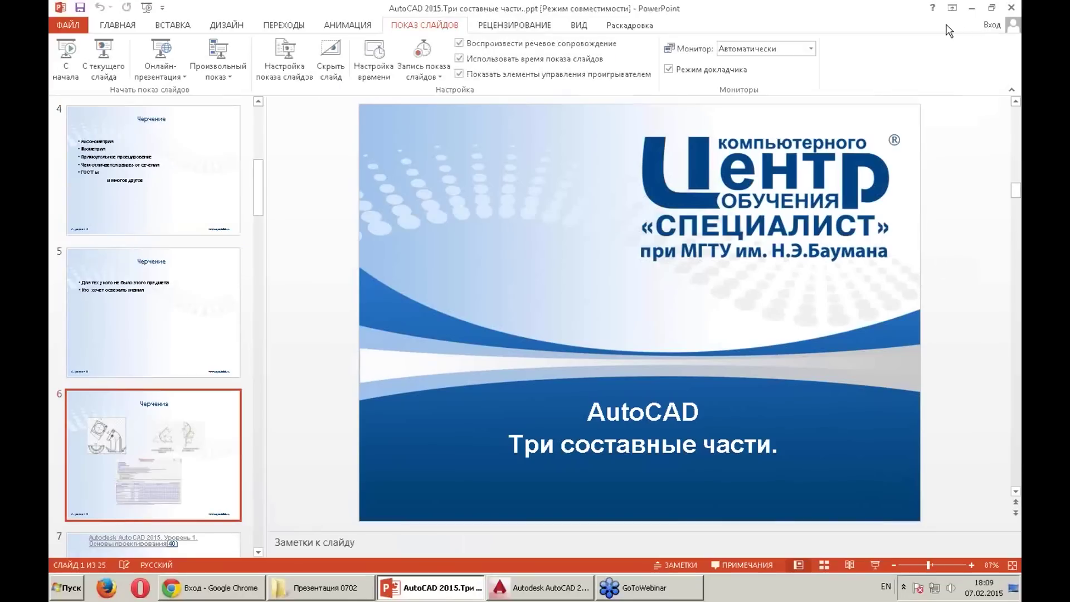
# Minimize PowerPoint and open ДОПВИДЫ.jpg from the 'Рисунки к черчению' folder
pyautogui.click(948, 18)
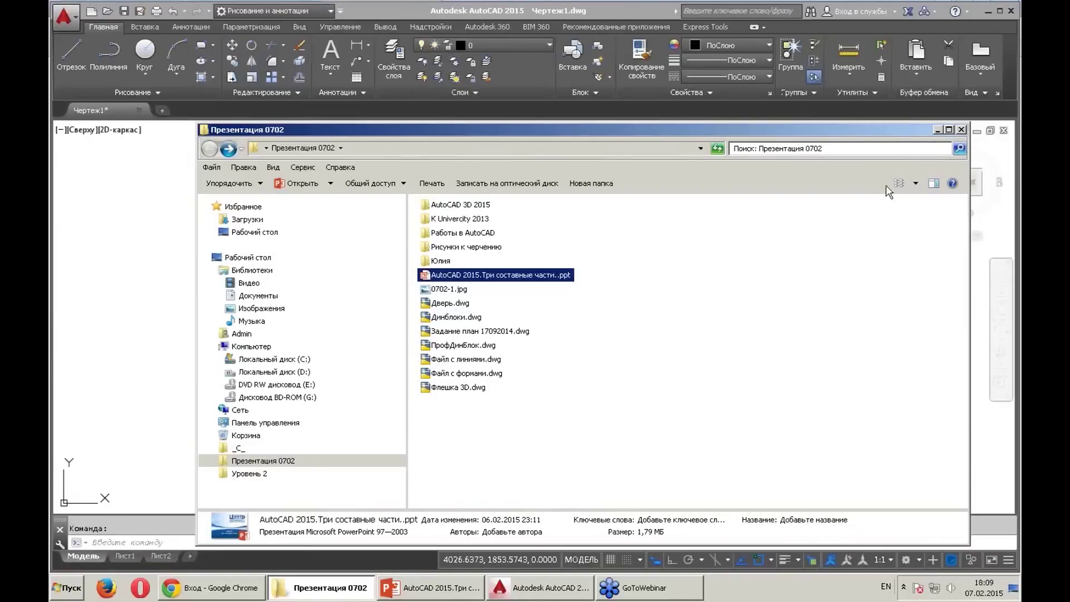
pyautogui.click(472, 248)
pyautogui.doubleClick(473, 247)
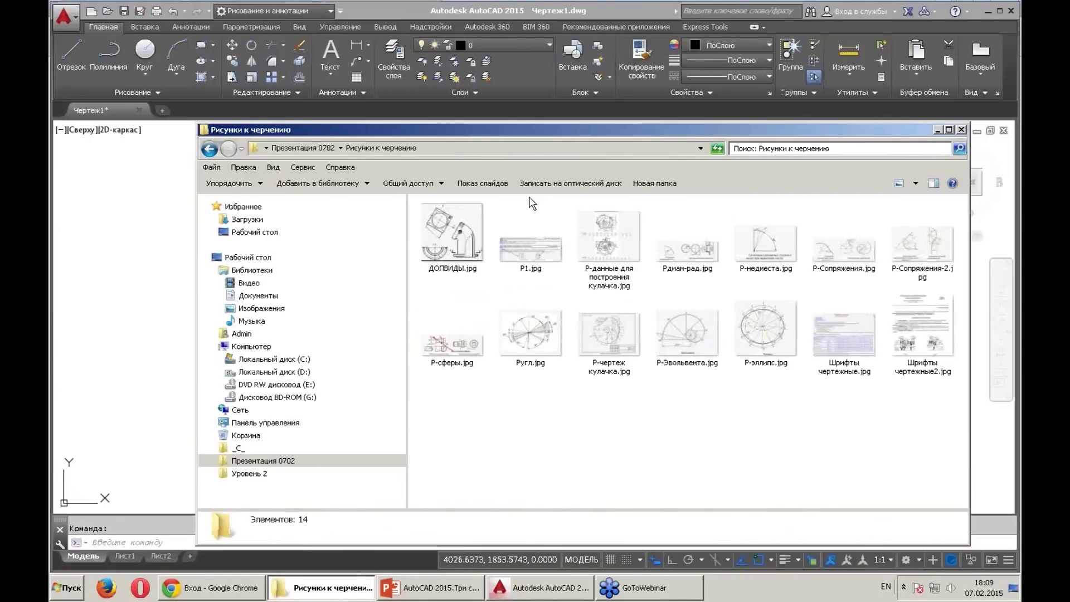
pyautogui.doubleClick(462, 223)
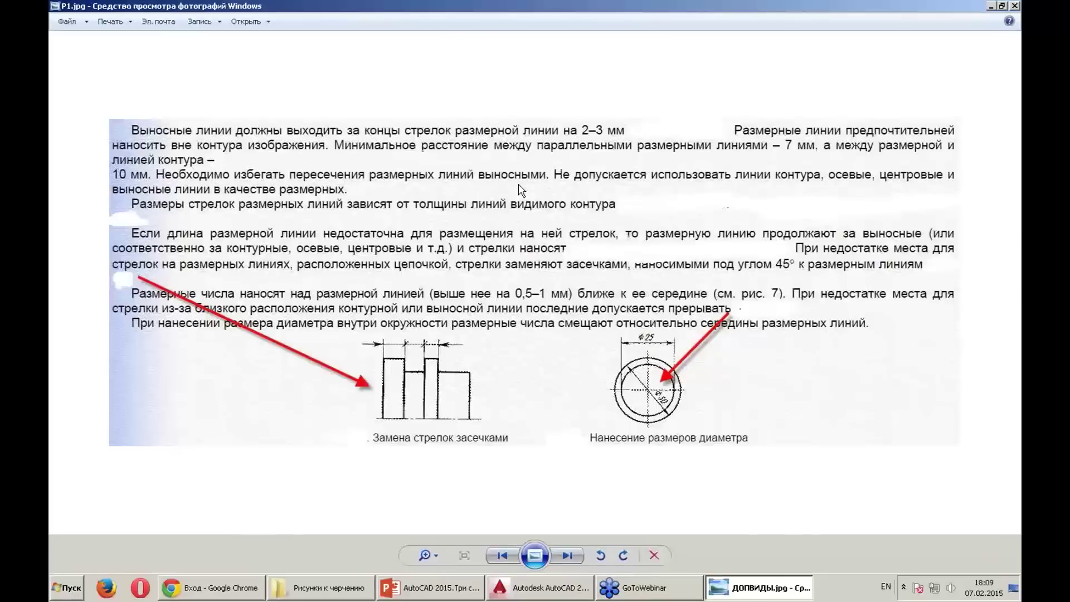
# Browse the drafting reference images, including Р-сферы.jpg and the fonts images, then minimize the viewer
pyautogui.press('Right')
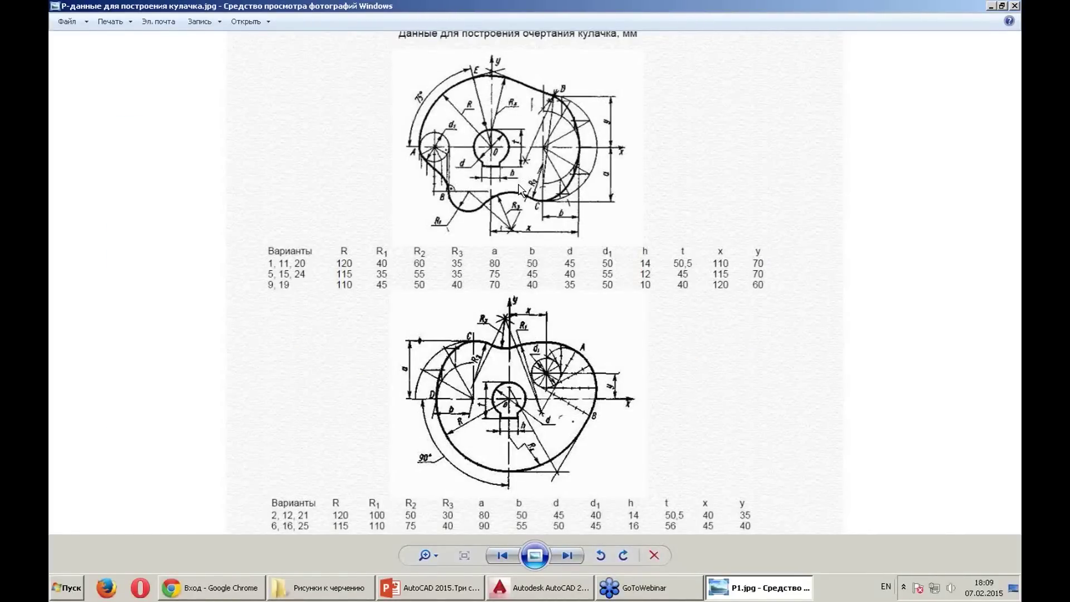
pyautogui.press('Right')
pyautogui.press('Right')
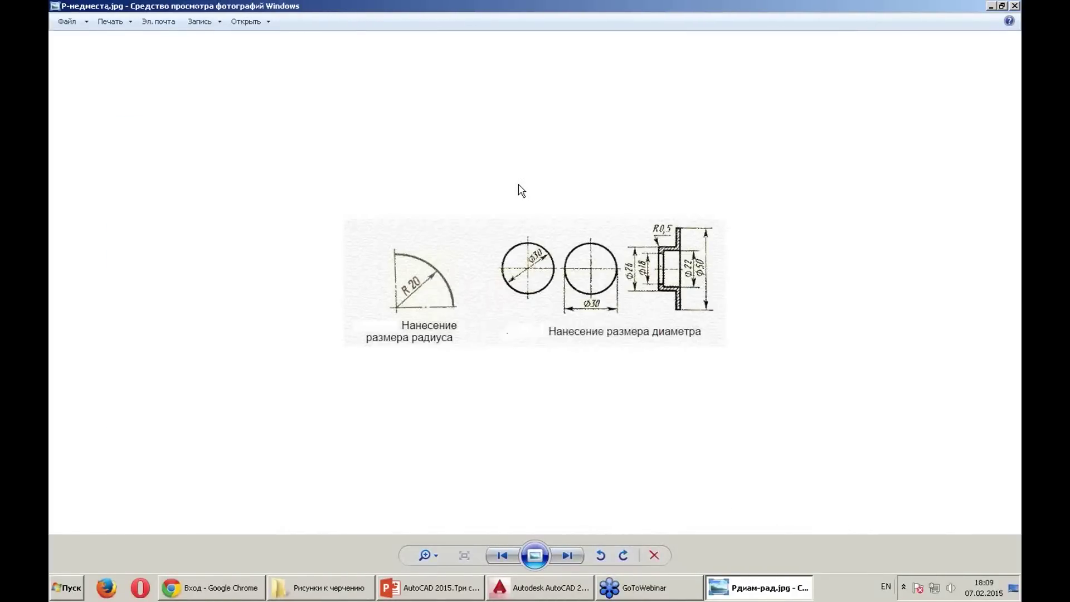
pyautogui.press('Right')
pyautogui.press('Right')
pyautogui.press('Right')
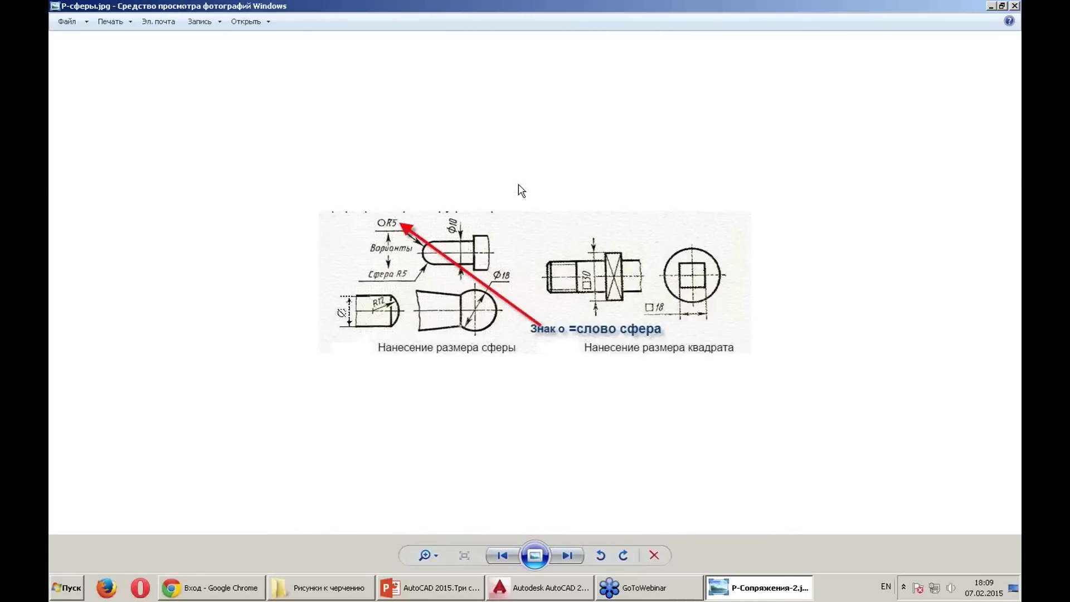
pyautogui.press('Right')
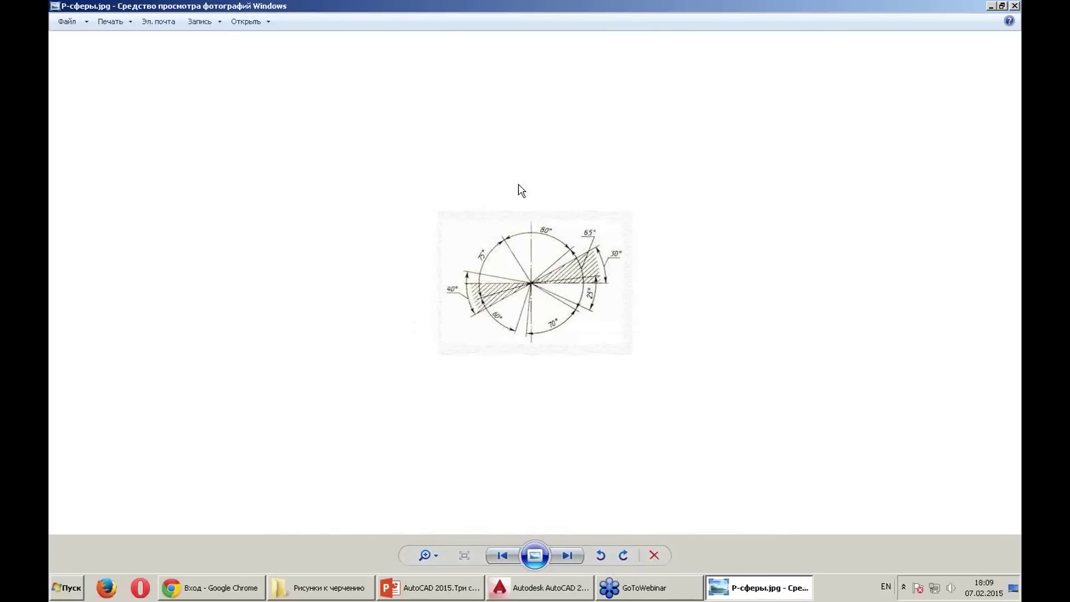
pyautogui.press('Right')
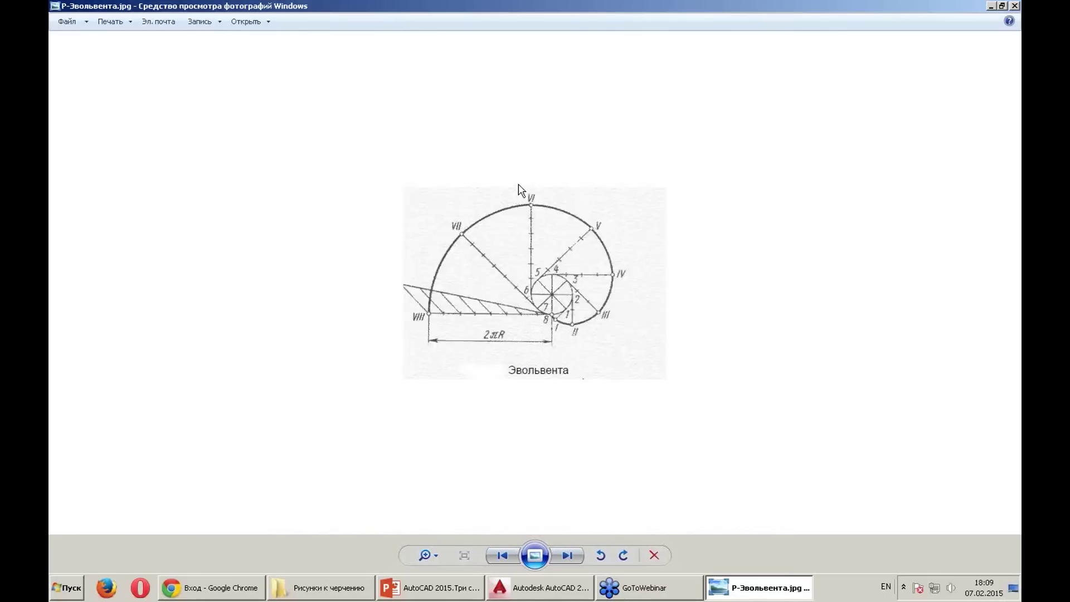
pyautogui.press('Right')
pyautogui.press('Right')
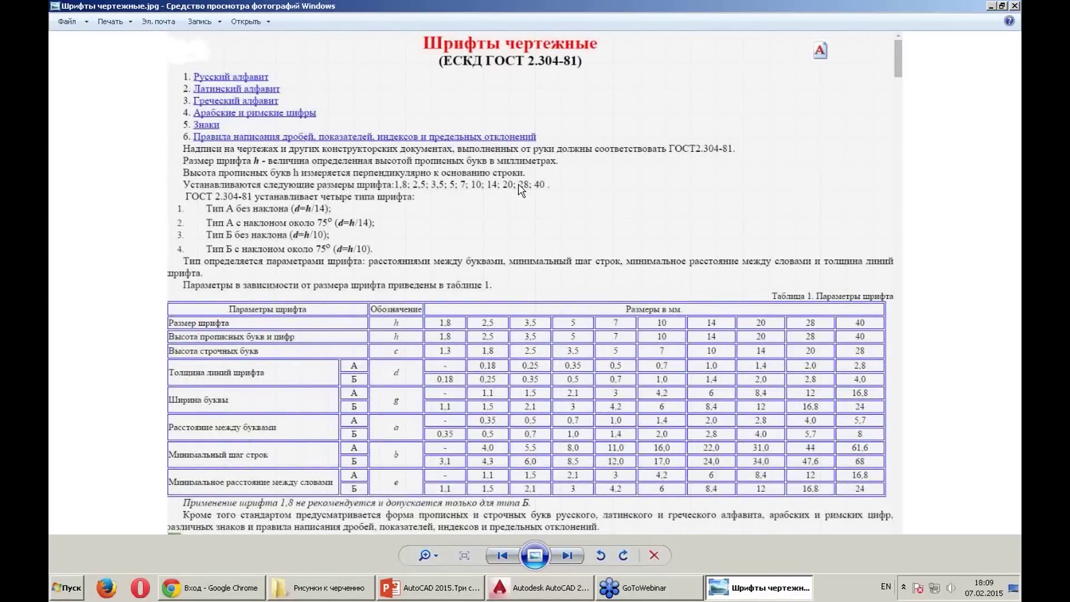
pyautogui.press('Right')
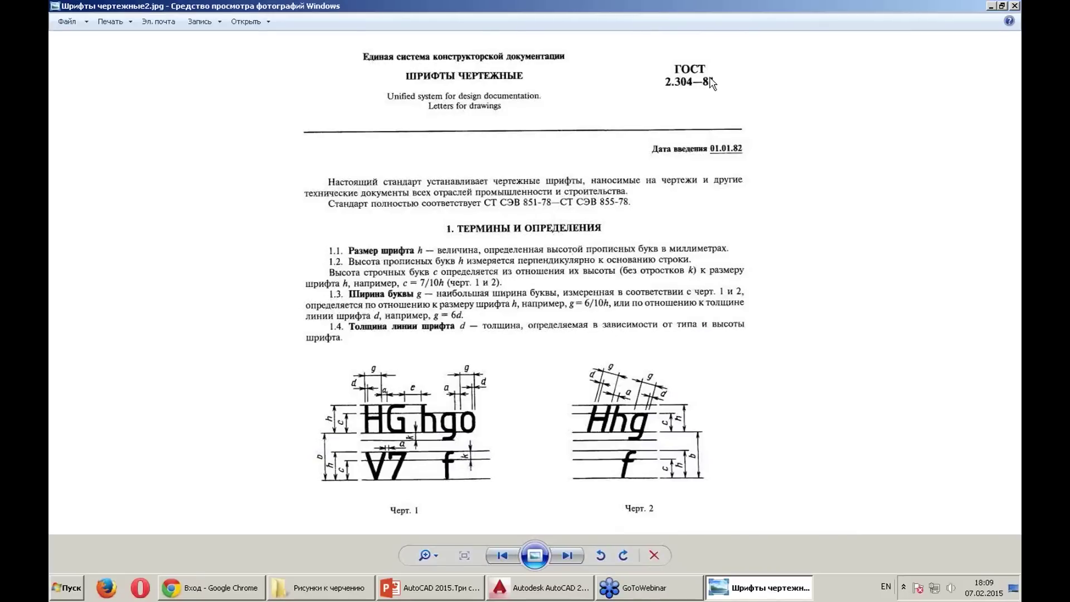
pyautogui.press('Right')
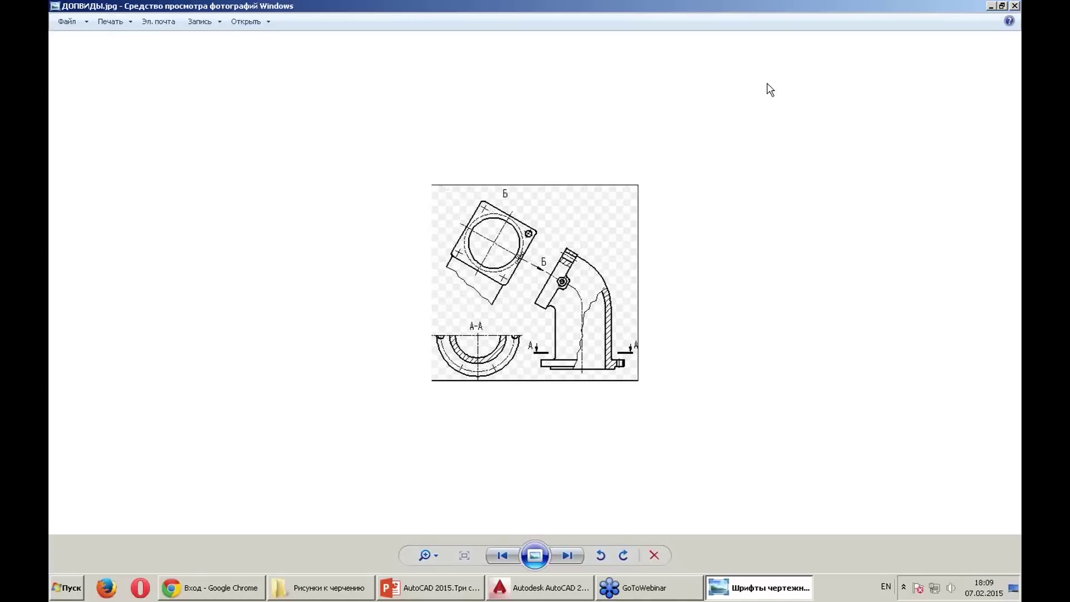
pyautogui.press('Right')
pyautogui.press('Right')
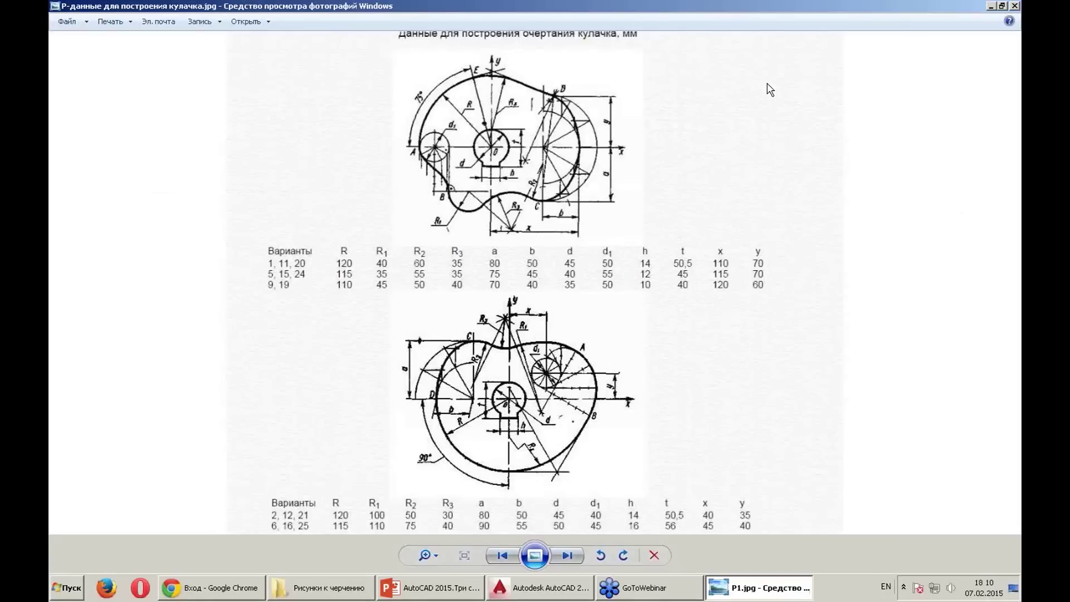
pyautogui.press('Right')
pyautogui.press('Right')
pyautogui.press('Right')
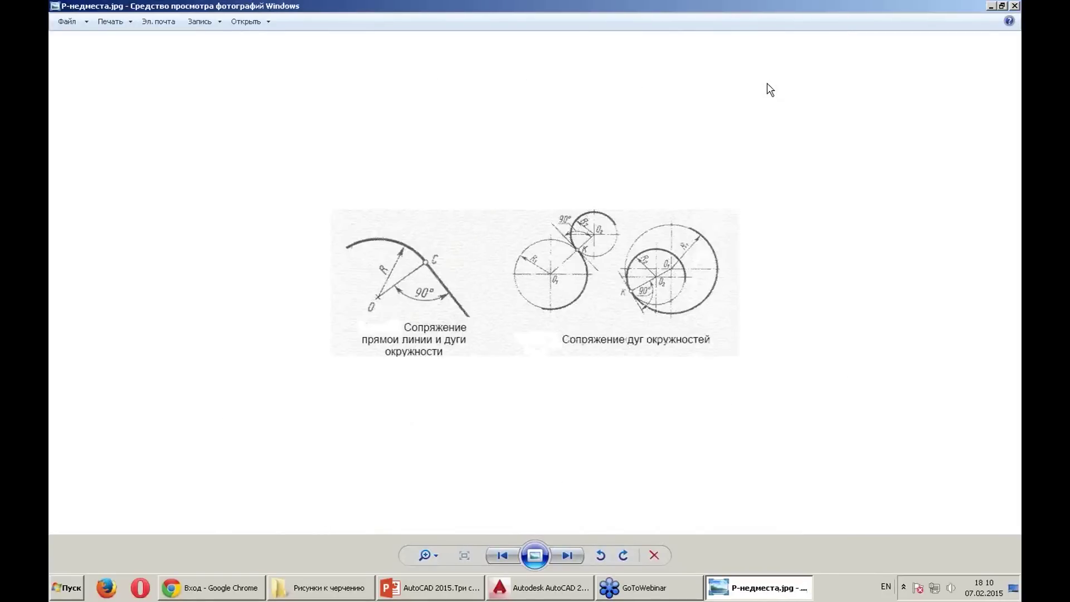
pyautogui.press('Right')
pyautogui.press('Right')
pyautogui.press('Right')
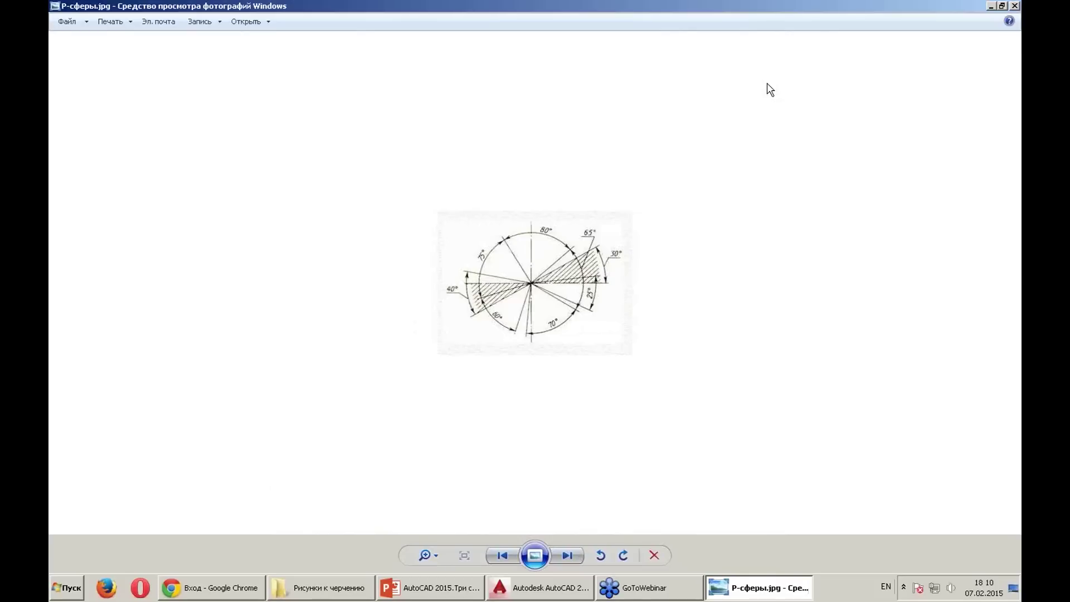
pyautogui.press('Right')
pyautogui.press('Right')
pyautogui.press('Right')
pyautogui.press('Right')
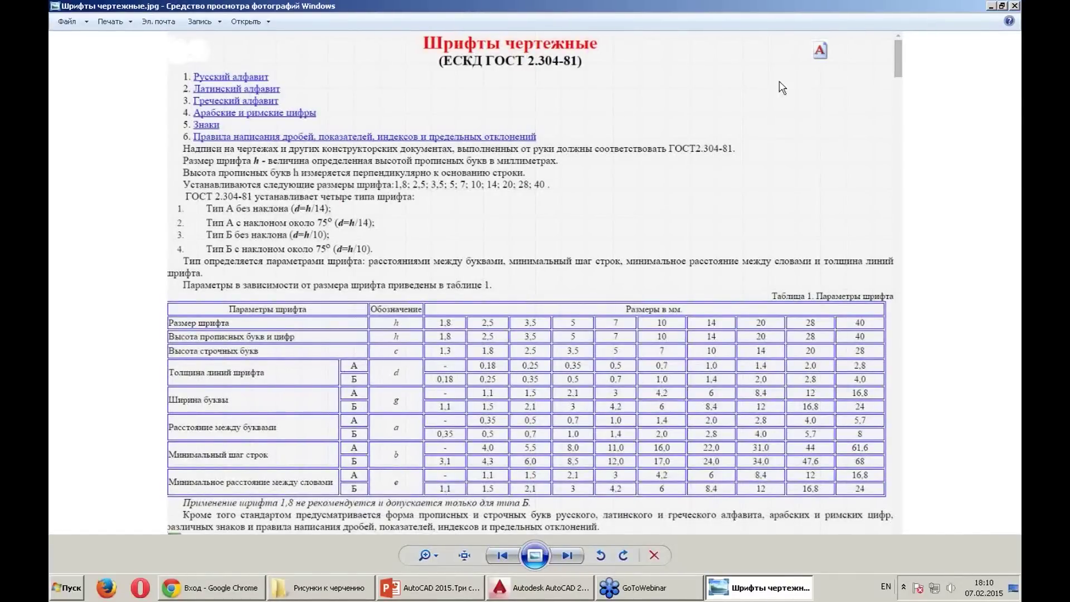
pyautogui.click(991, 6)
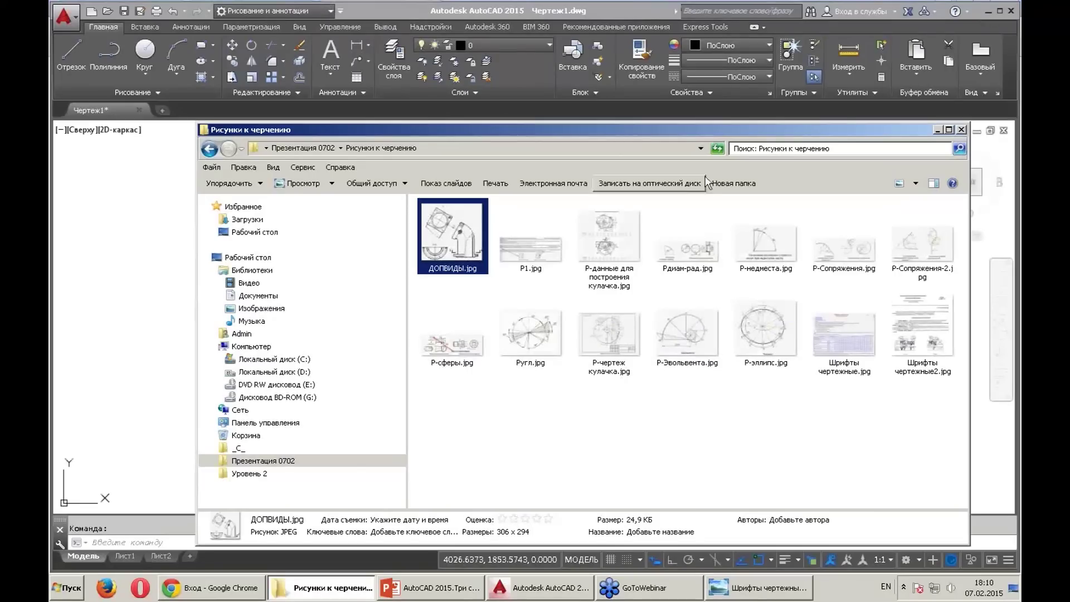
# Put the folder window away and restart the presentation's slide show from the beginning
pyautogui.click(939, 131)
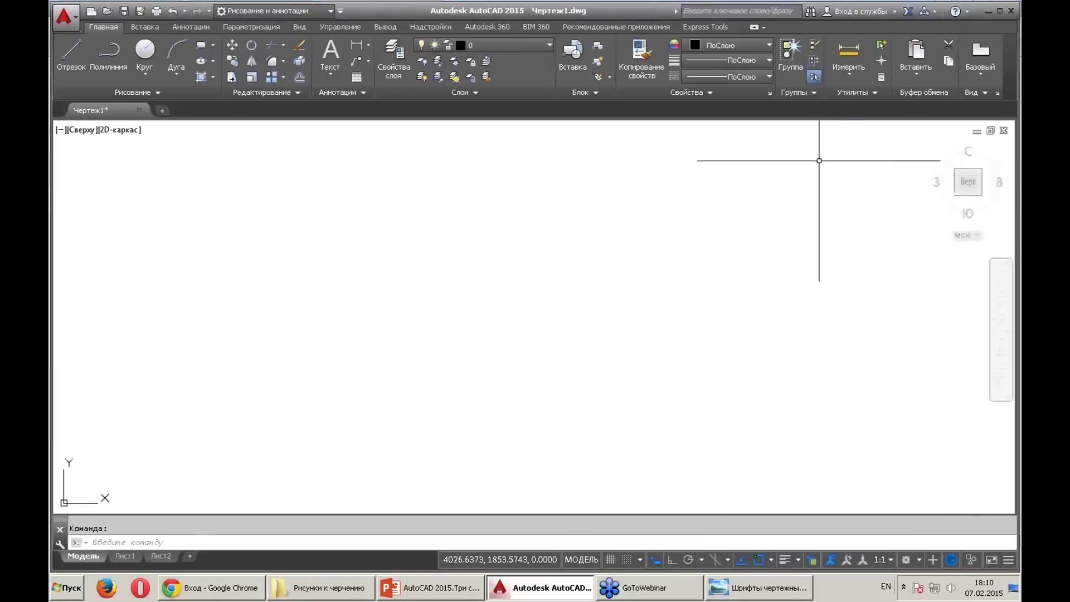
pyautogui.click(437, 592)
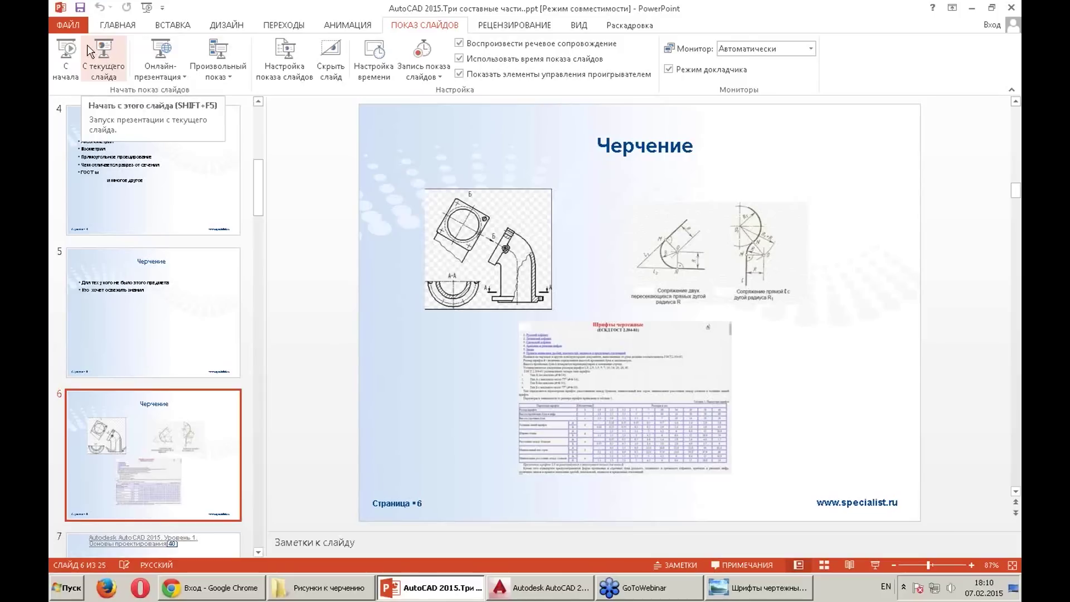
pyautogui.click(67, 50)
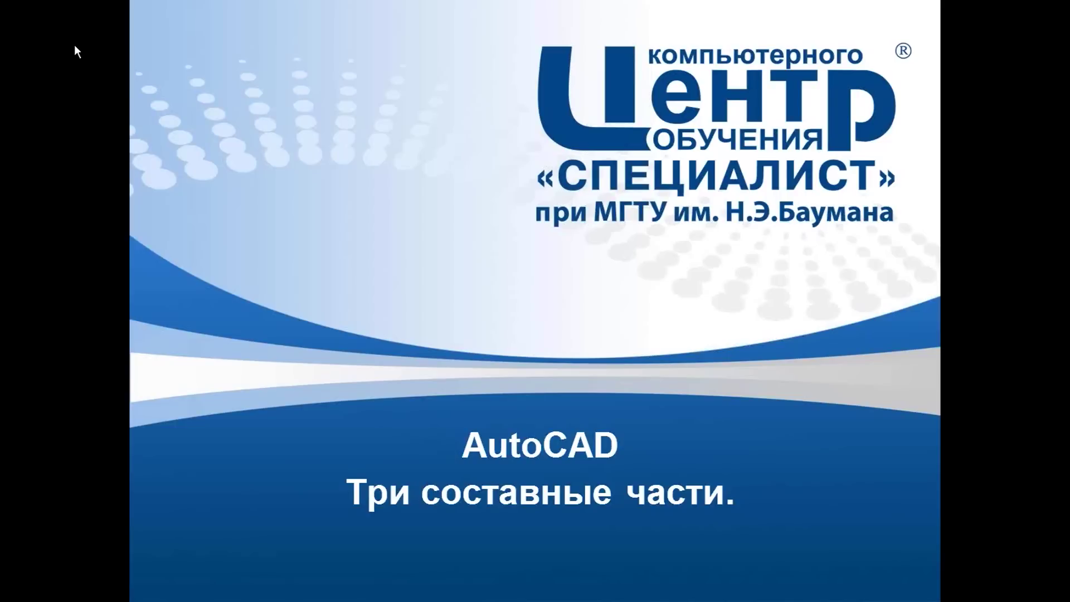
# Step through the slides to the 'НАШИ СЛУШАТЕЛИ' course-audience slide
pyautogui.click(310, 88)
pyautogui.click(314, 92)
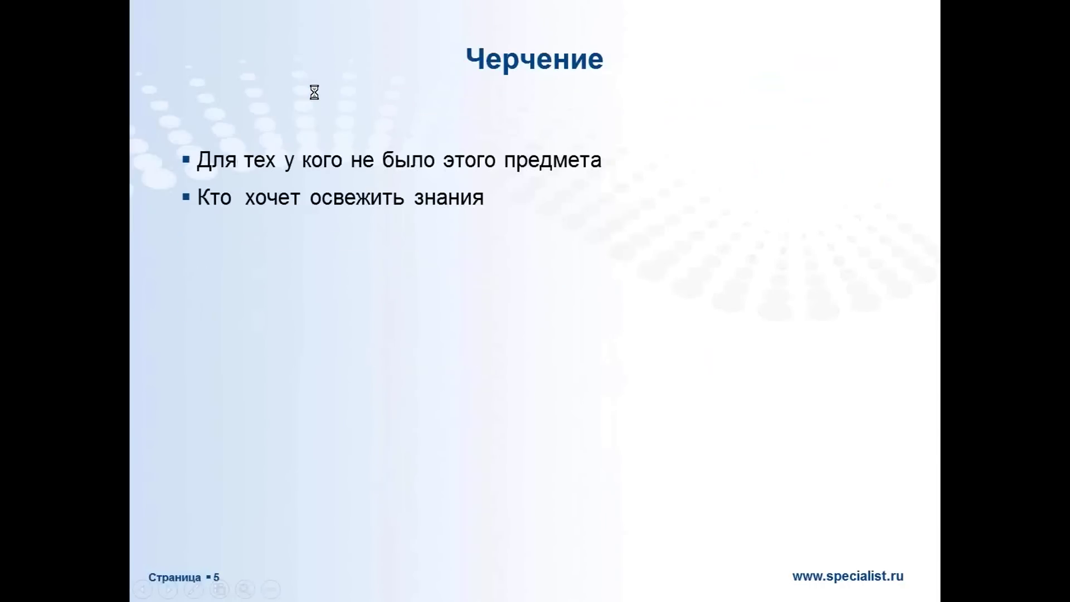
pyautogui.click(313, 92)
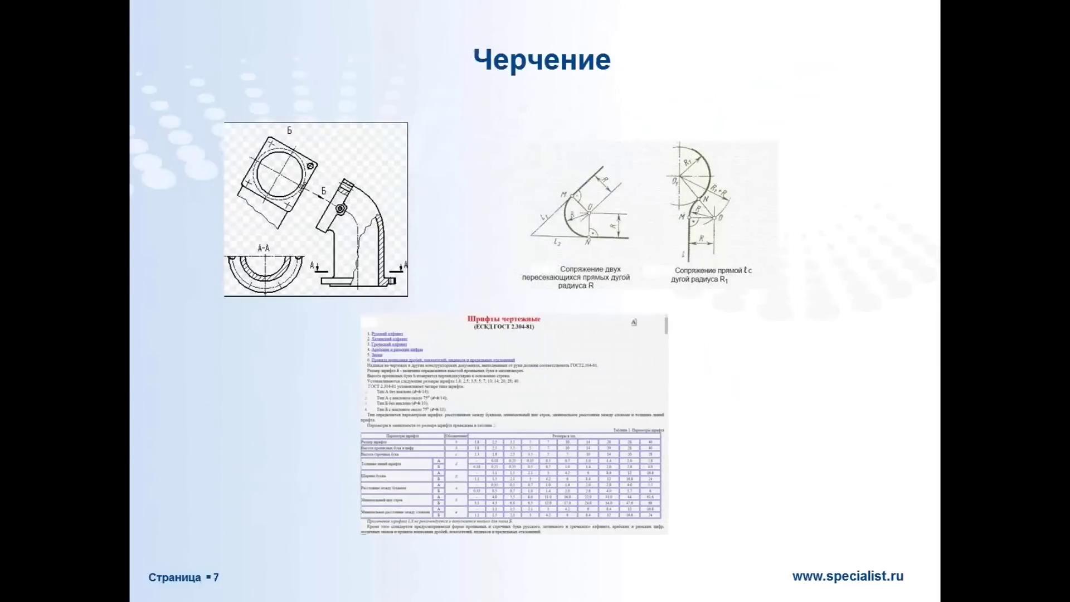
pyautogui.press('Left')
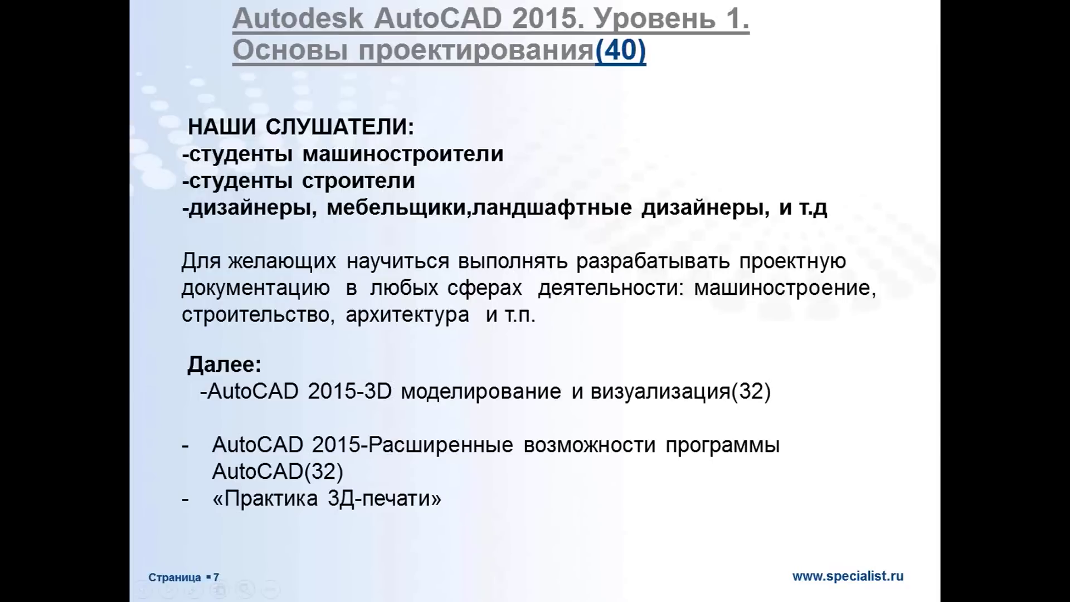
pyautogui.press('Right')
# Go back one slide, then forward to the Модуль 1–10 course modules slide
pyautogui.press('Left')
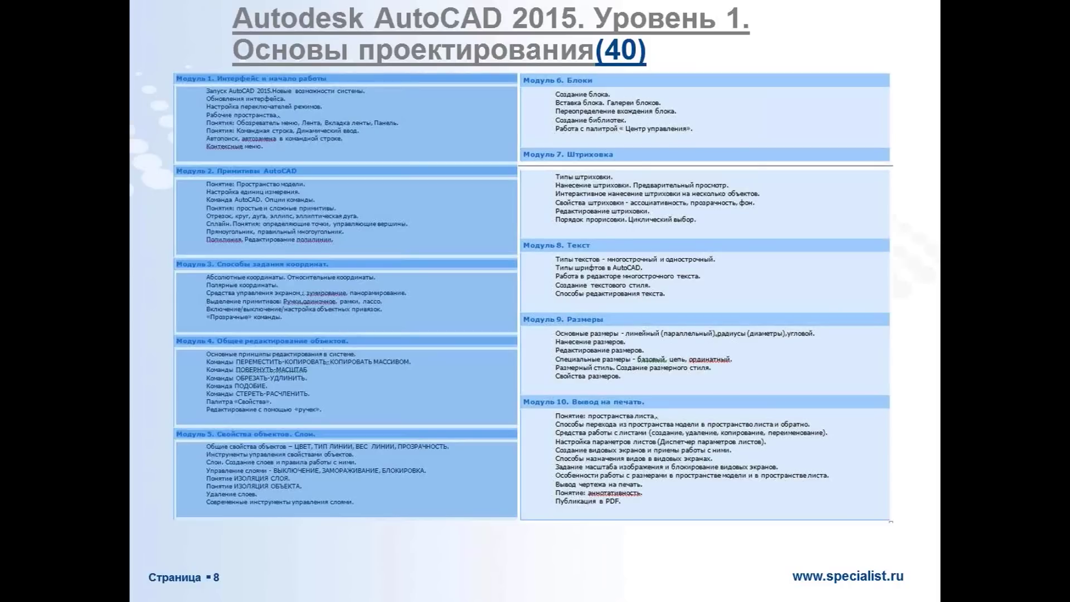
pyautogui.press('Right')
# Exit the slide show to Normal view on slide 9, the course table
pyautogui.press('Escape')
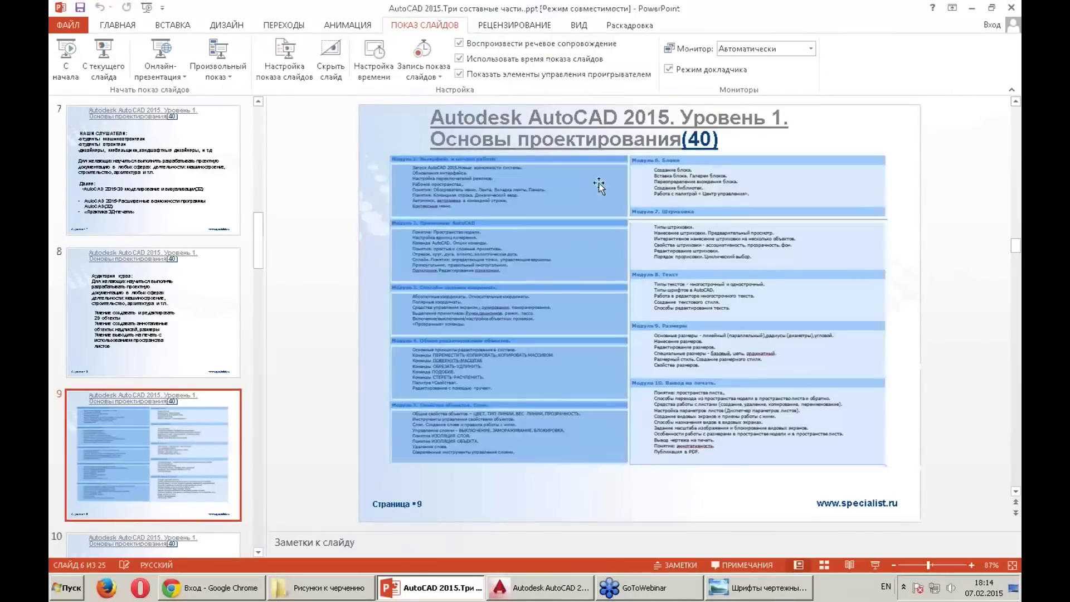
# Return to the AutoCAD drawing after briefly revisiting PowerPoint, and bring up the drawing-area shortcut menu
pyautogui.click(537, 587)
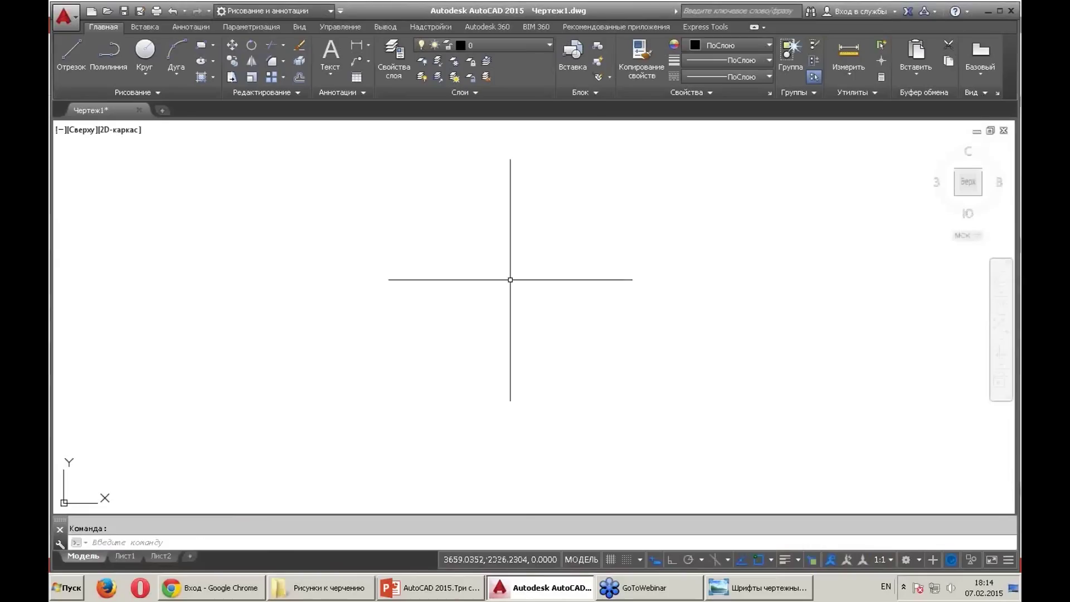
pyautogui.click(429, 591)
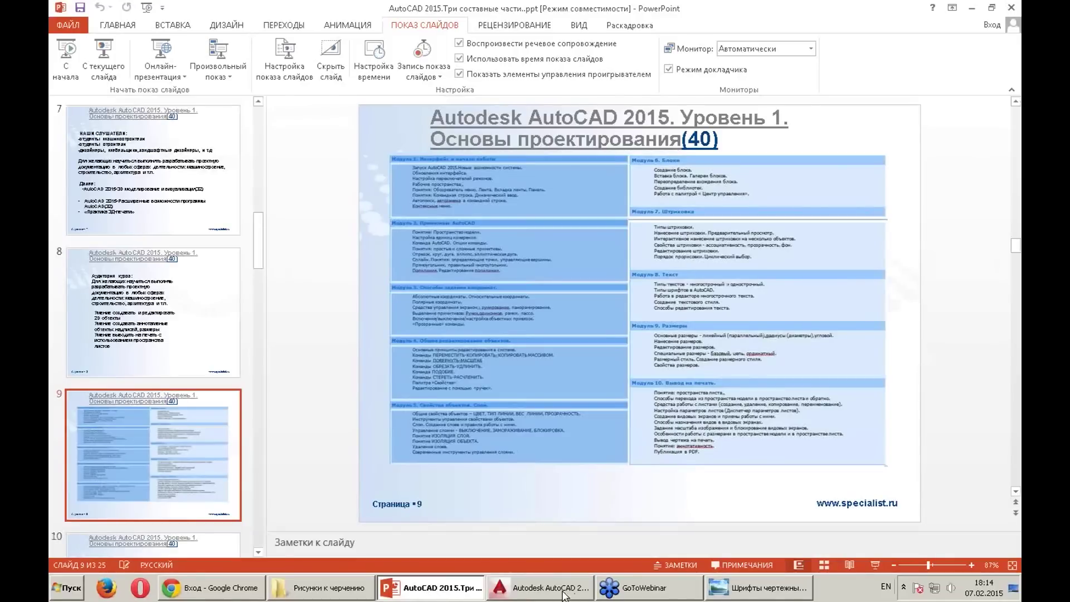
pyautogui.click(537, 587)
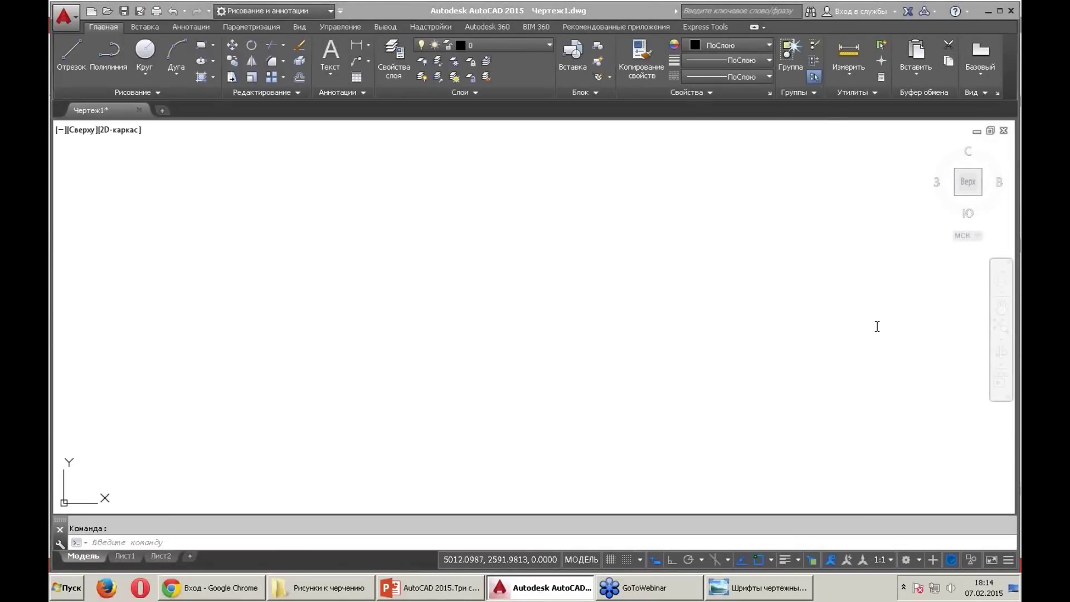
pyautogui.rightClick(419, 352)
pyautogui.press('Escape')
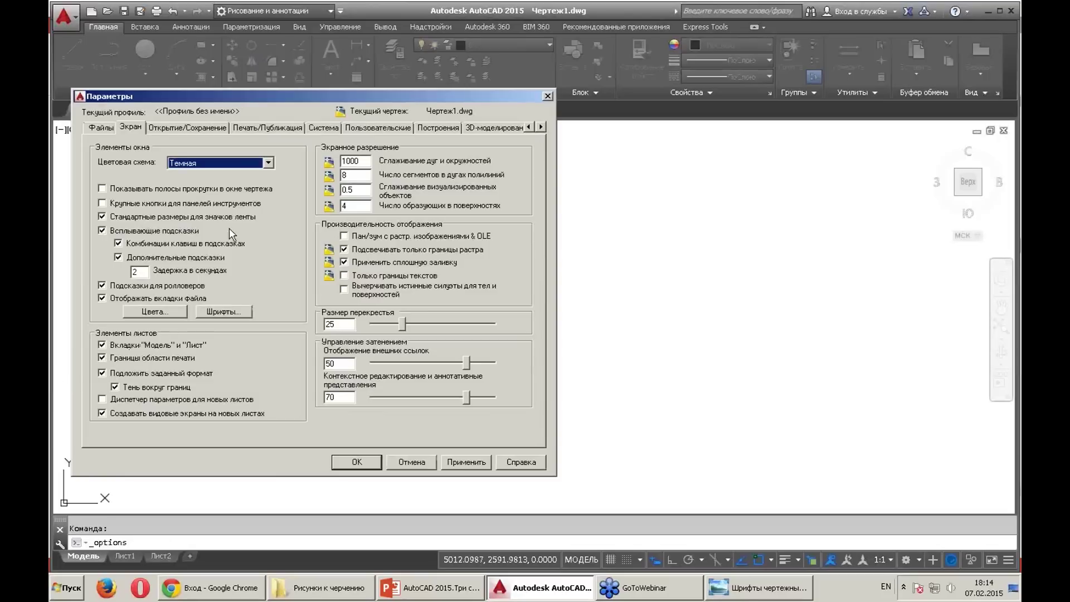
# Restore the standard drawing window colours, turning the model space background black, and close Options
pyautogui.click(157, 312)
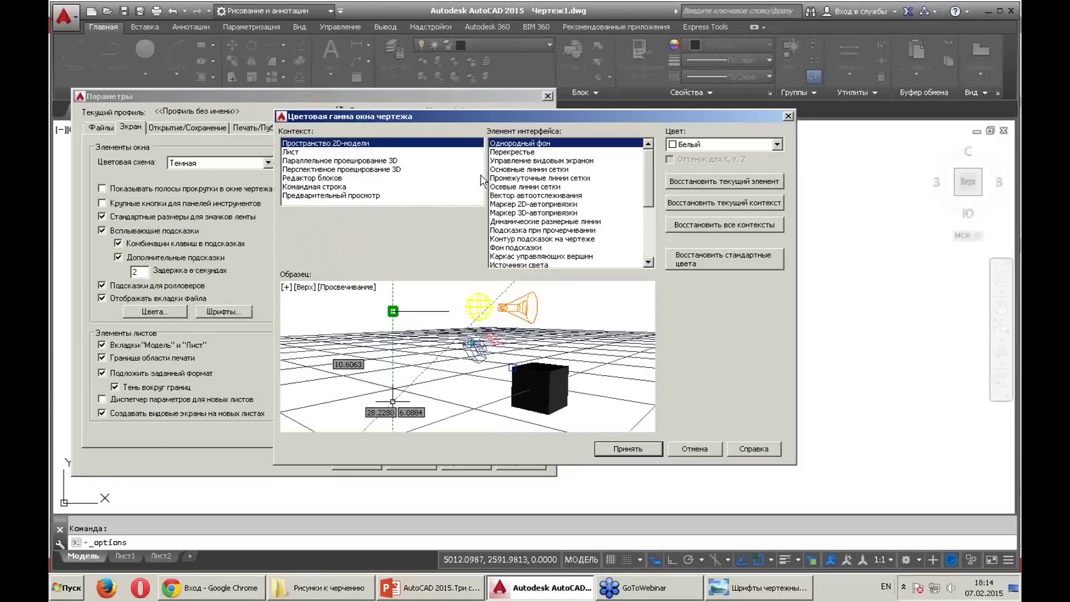
pyautogui.click(776, 144)
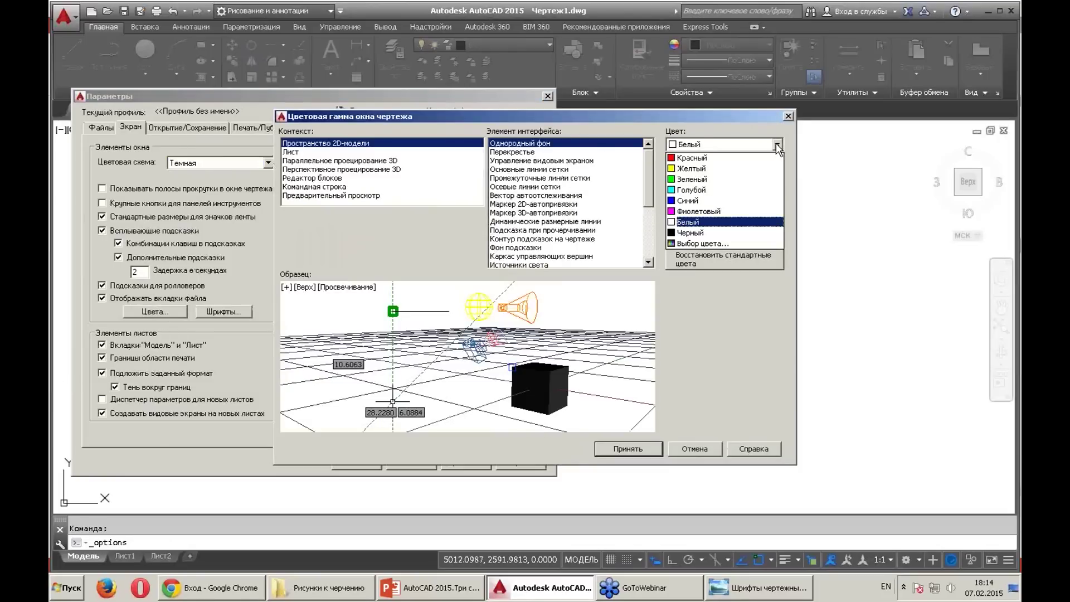
pyautogui.click(744, 342)
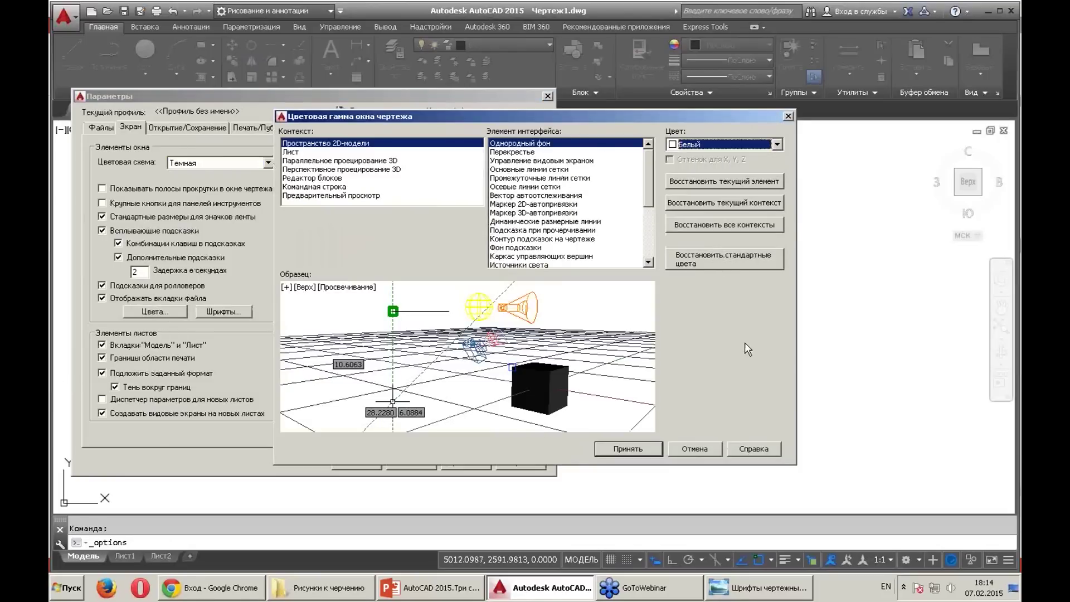
pyautogui.click(705, 271)
pyautogui.click(560, 302)
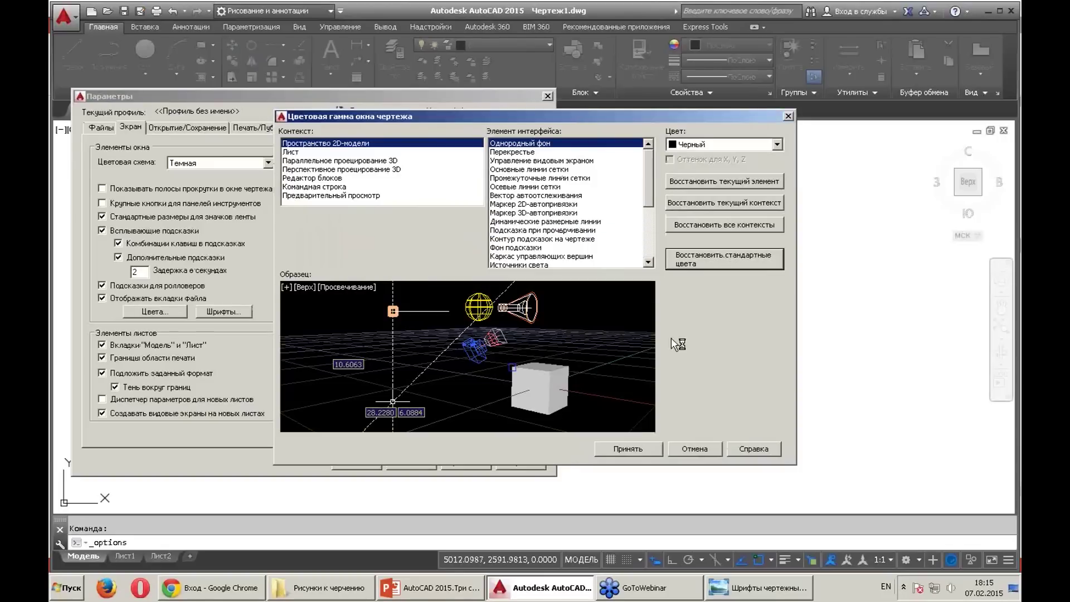
pyautogui.click(633, 449)
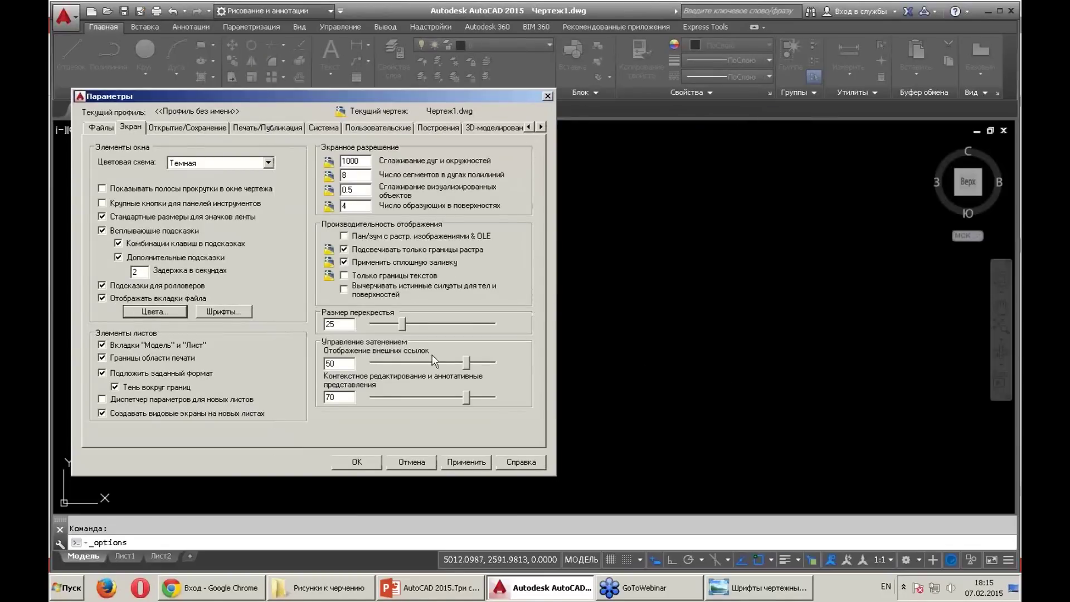
pyautogui.click(360, 462)
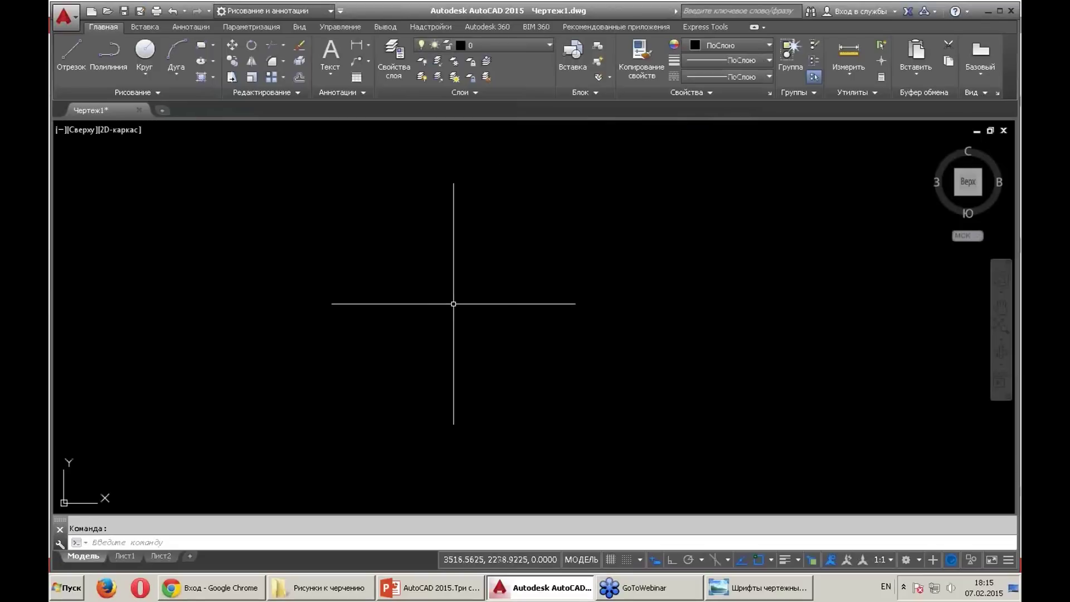
# Reopen Options and set the model space background colour to Белый (white), then apply and close
pyautogui.rightClick(438, 310)
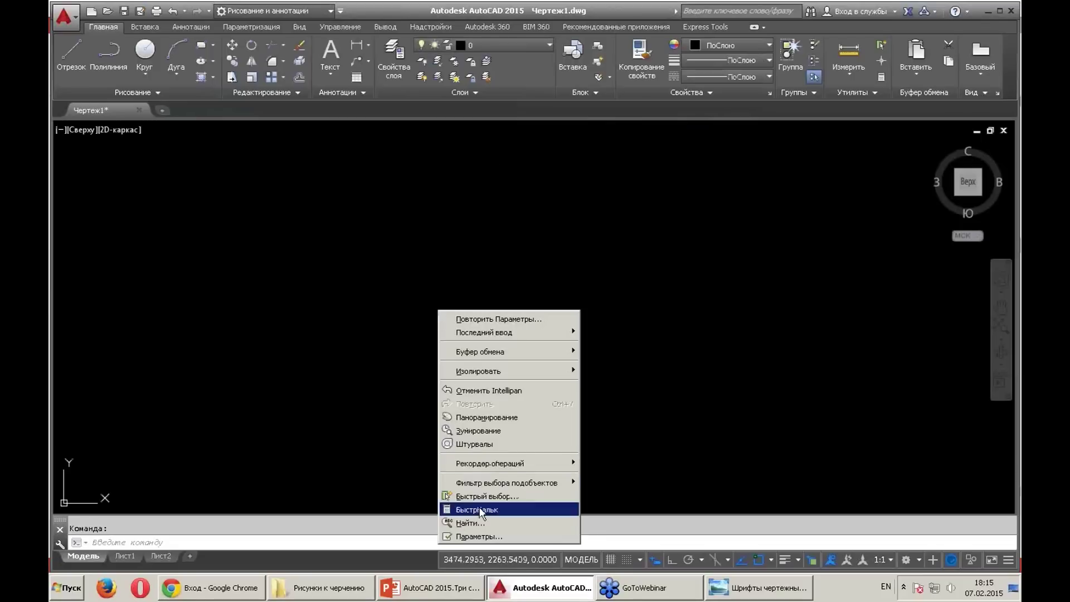
pyautogui.click(483, 537)
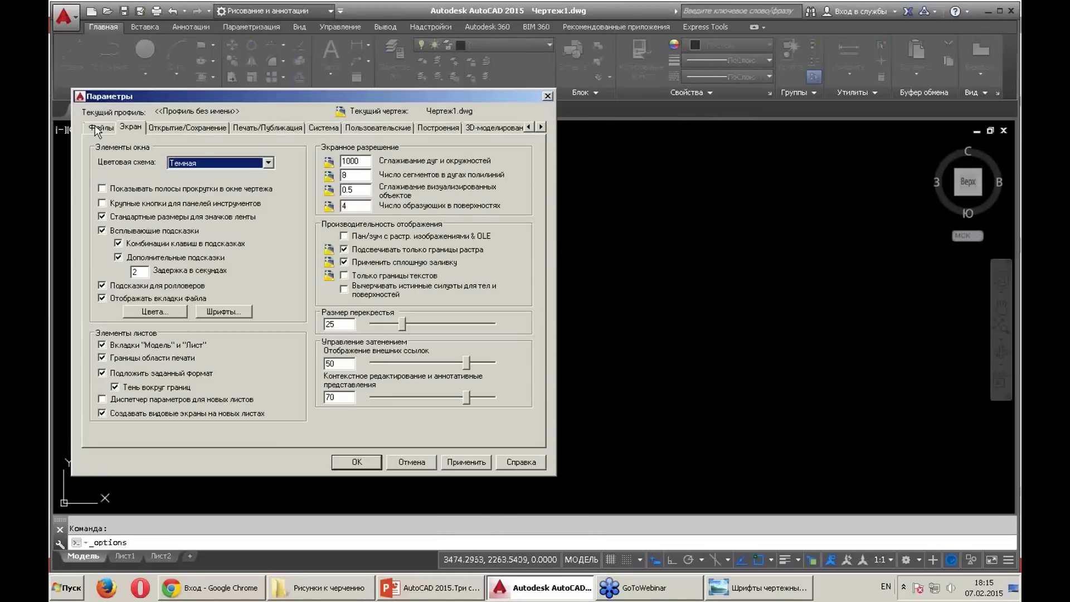
pyautogui.click(97, 129)
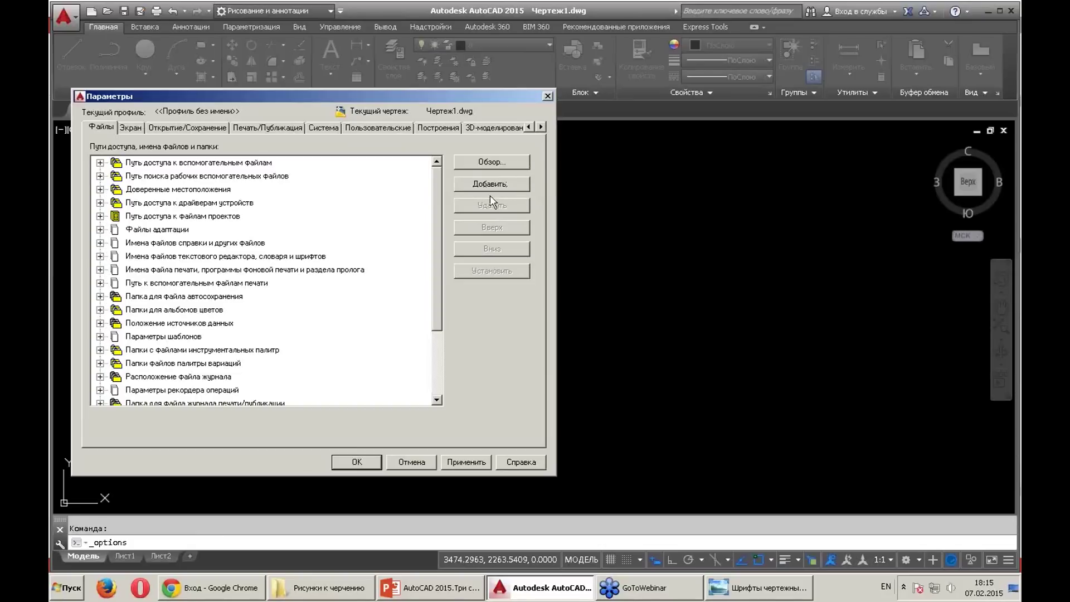
pyautogui.click(132, 128)
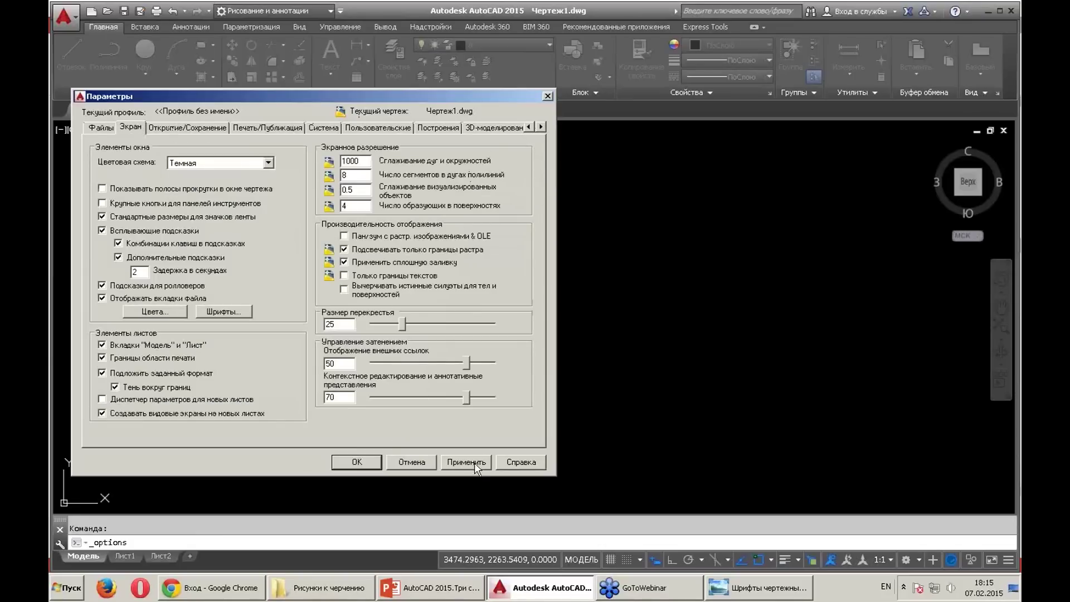
pyautogui.click(164, 312)
pyautogui.click(749, 148)
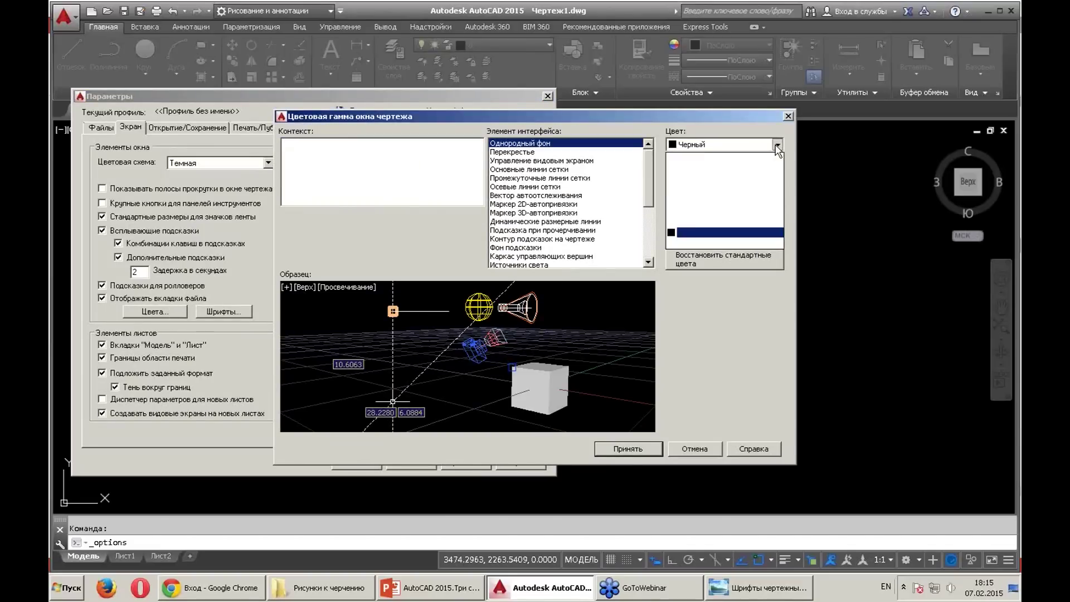
pyautogui.click(701, 223)
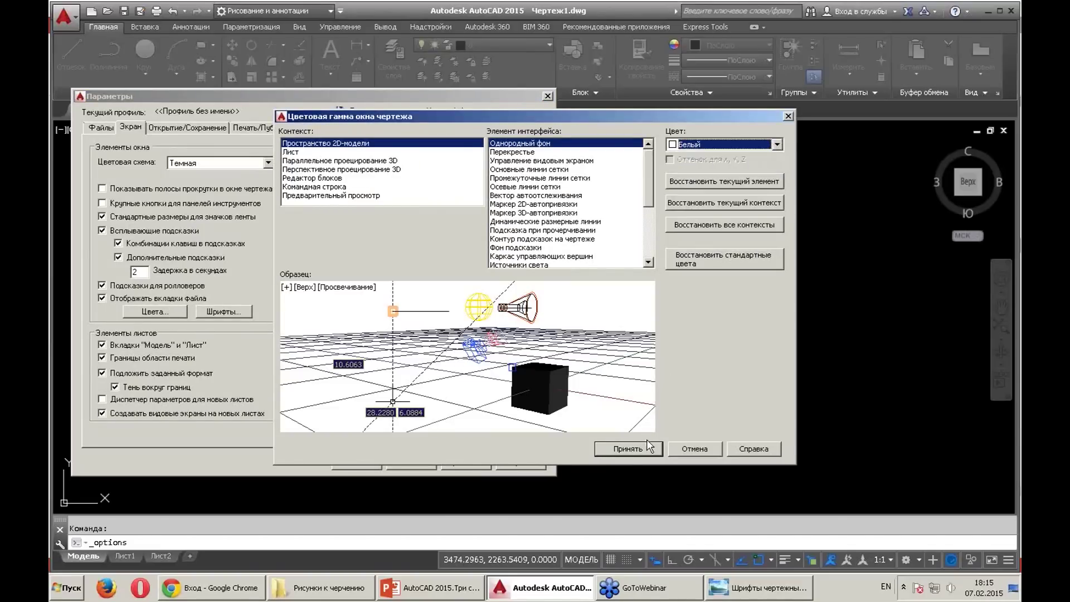
pyautogui.click(646, 447)
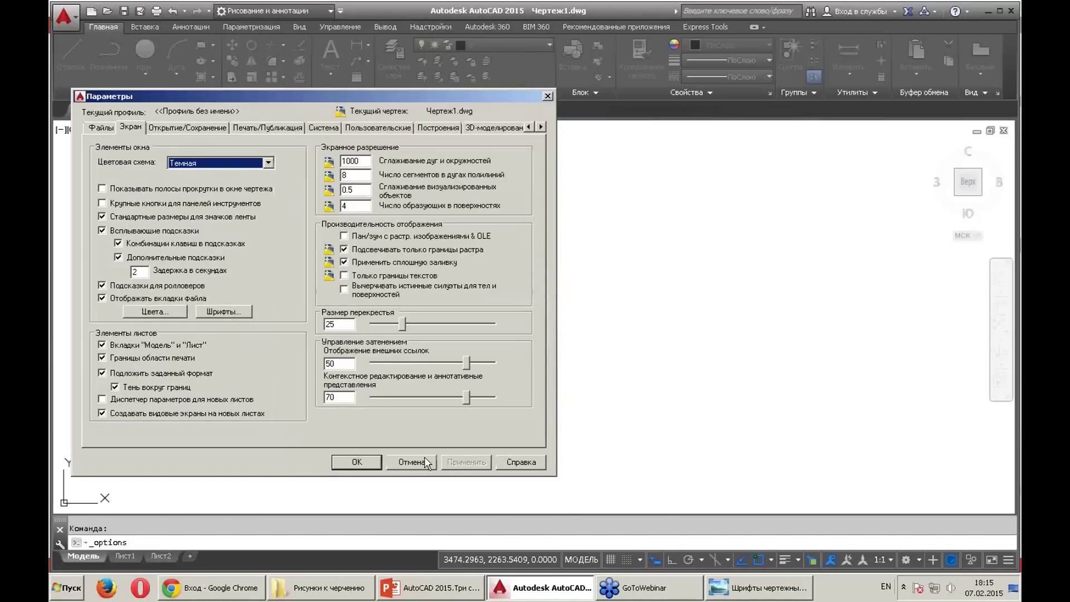
pyautogui.click(374, 466)
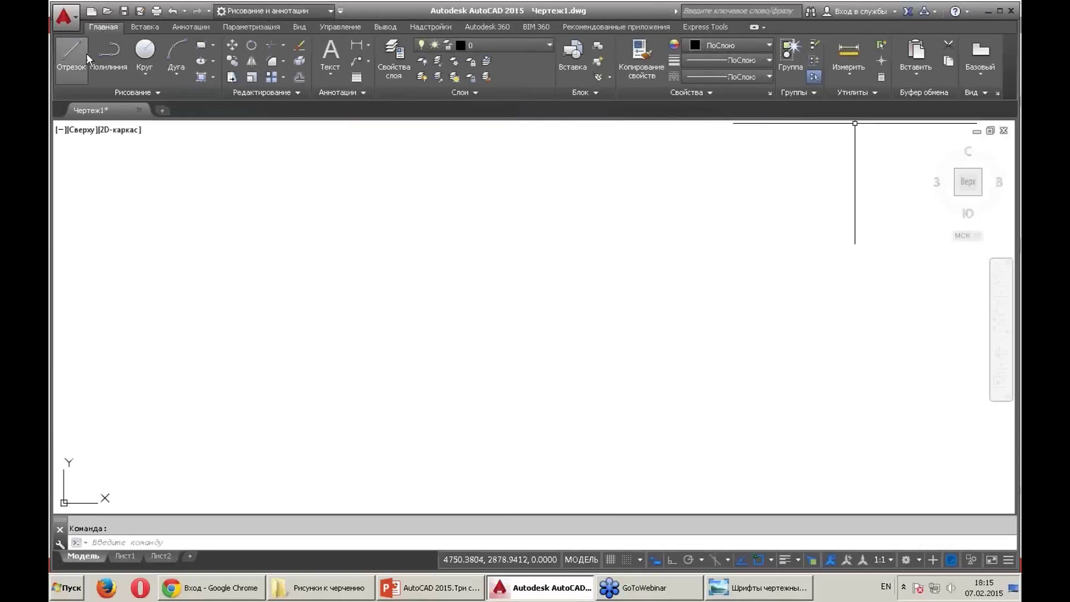
# Browse the ribbon tabs from Вставка across to Express Tools
pyautogui.click(137, 26)
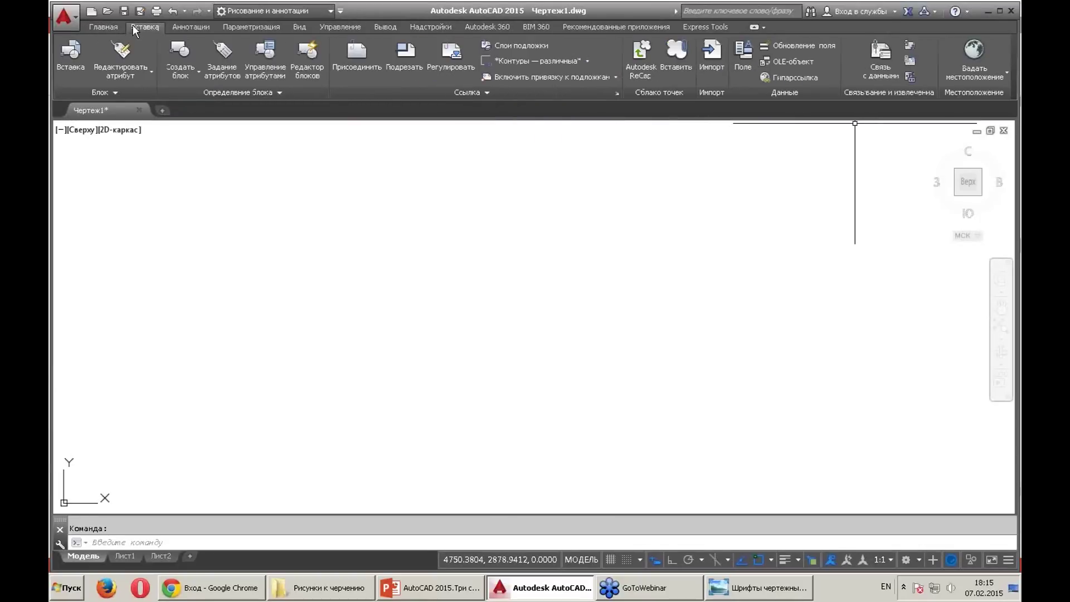
pyautogui.click(112, 26)
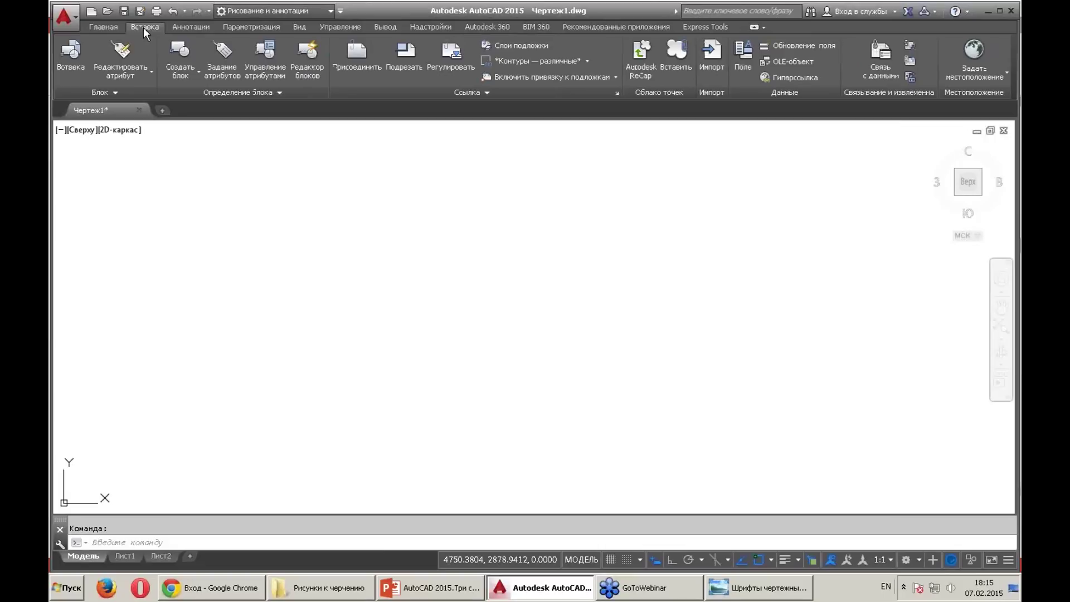
pyautogui.click(98, 28)
pyautogui.click(152, 26)
pyautogui.click(195, 26)
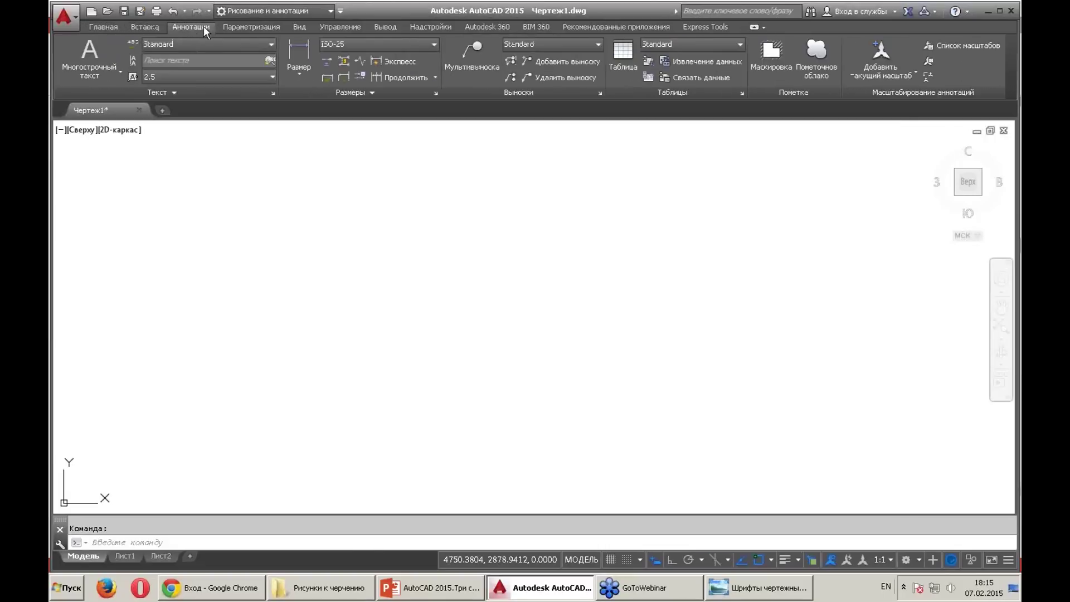
pyautogui.click(258, 26)
pyautogui.click(296, 25)
pyautogui.click(341, 25)
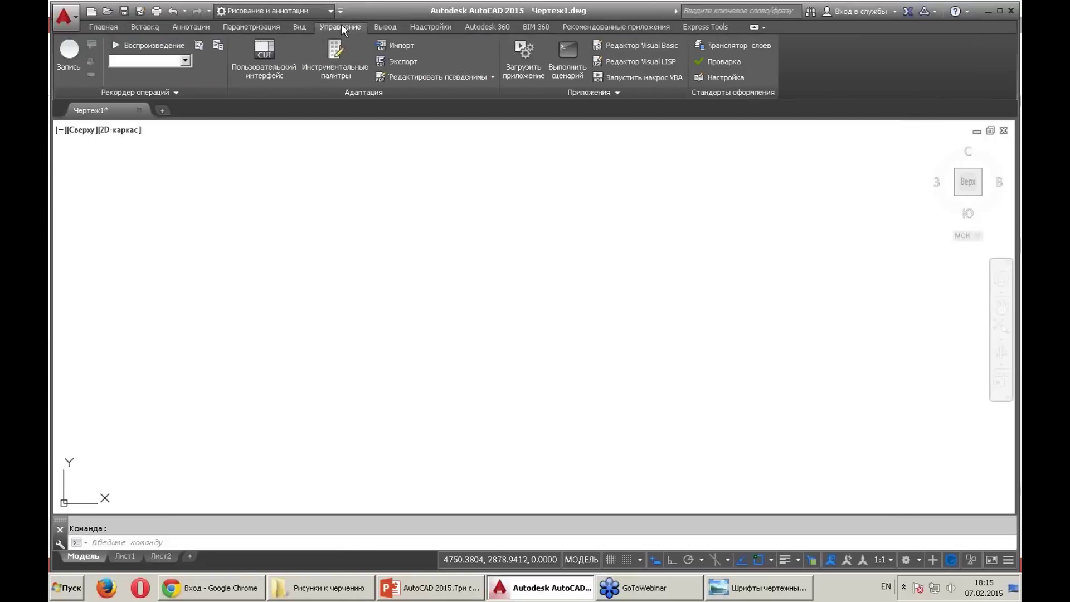
pyautogui.click(390, 26)
pyautogui.click(430, 27)
pyautogui.click(486, 27)
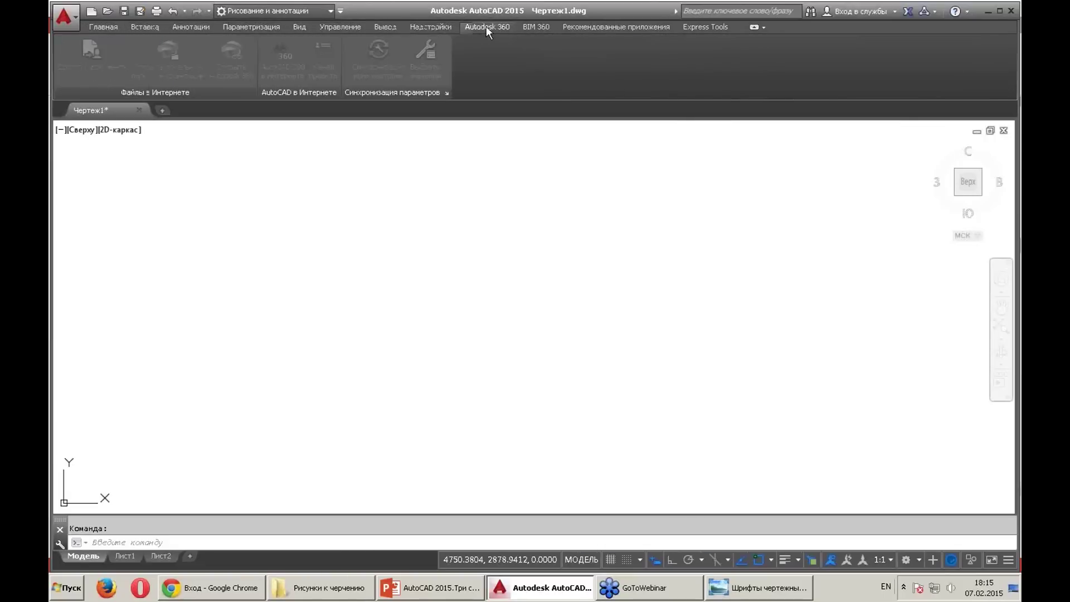
pyautogui.click(547, 27)
pyautogui.click(602, 27)
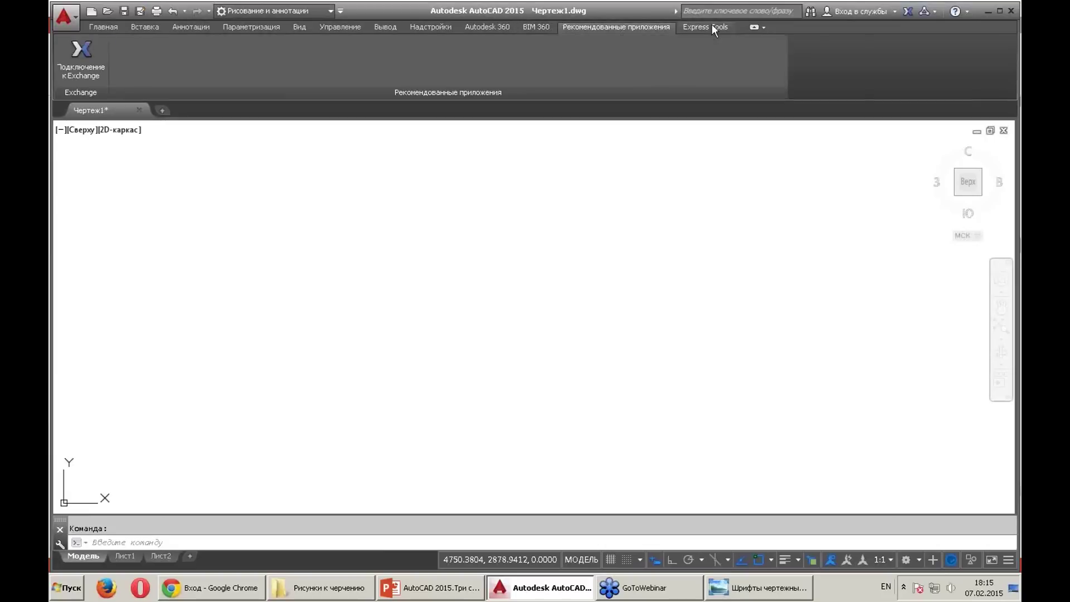
pyautogui.click(709, 25)
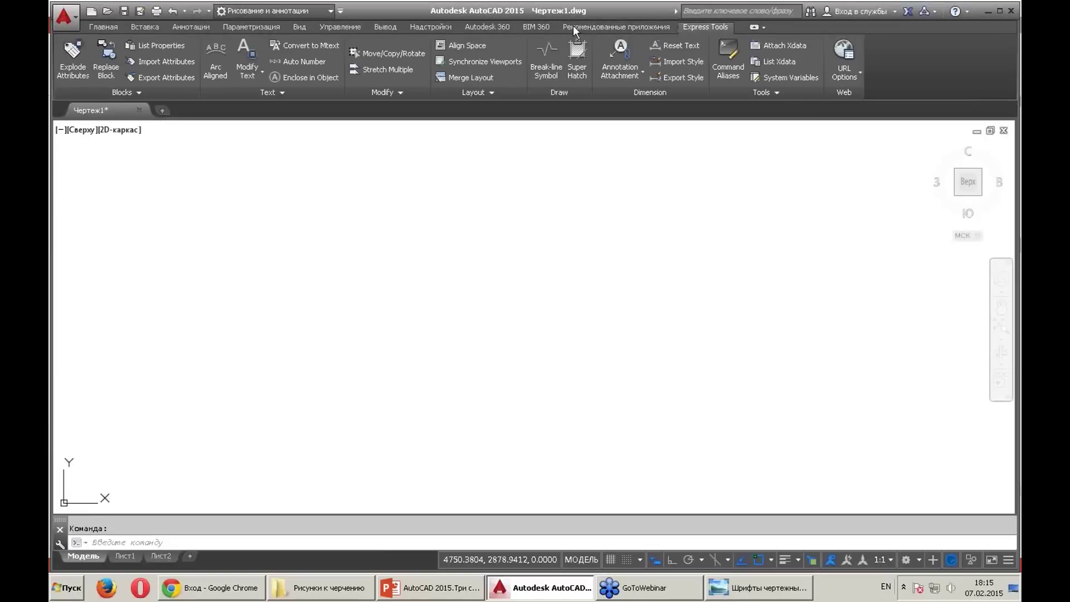
# Step back through Надстройки, Управление and Вид to the Главная tab
pyautogui.click(574, 26)
pyautogui.click(538, 26)
pyautogui.click(491, 27)
pyautogui.click(434, 25)
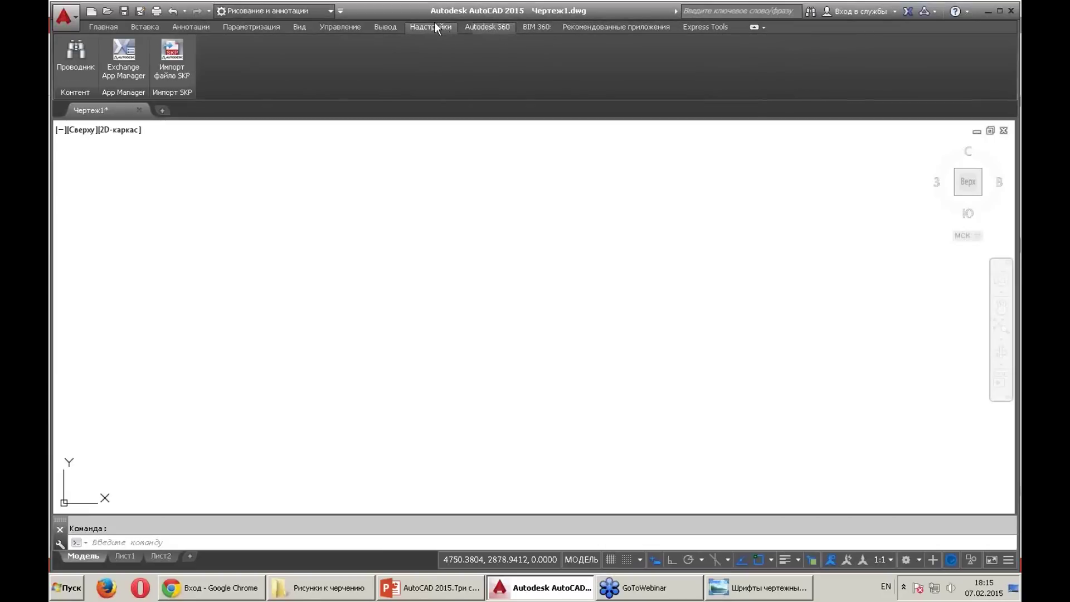
pyautogui.click(372, 26)
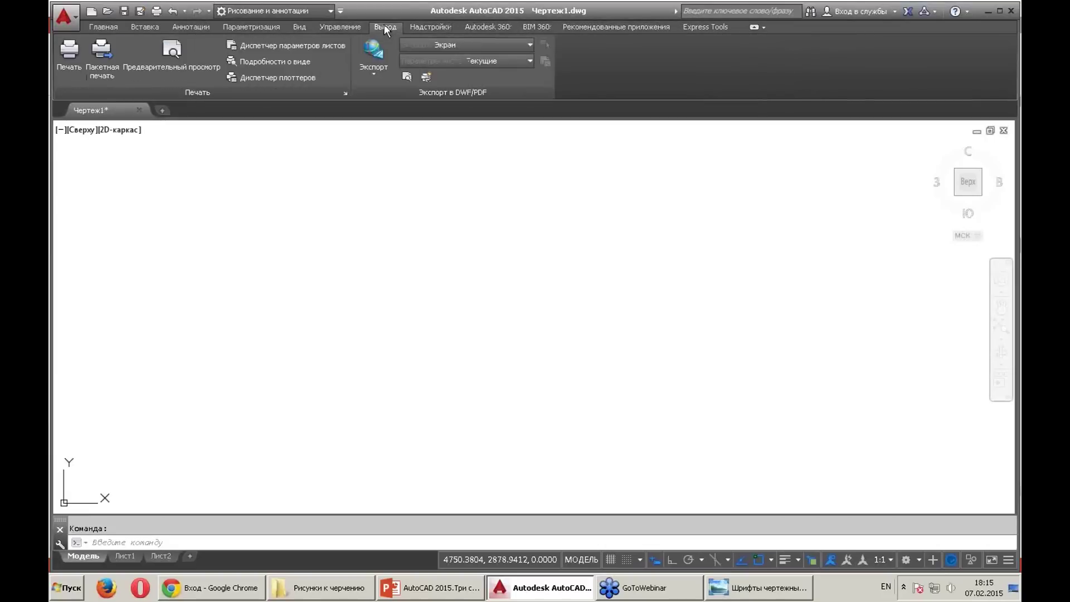
pyautogui.click(292, 26)
pyautogui.click(252, 26)
pyautogui.click(193, 26)
pyautogui.click(146, 25)
pyautogui.click(103, 25)
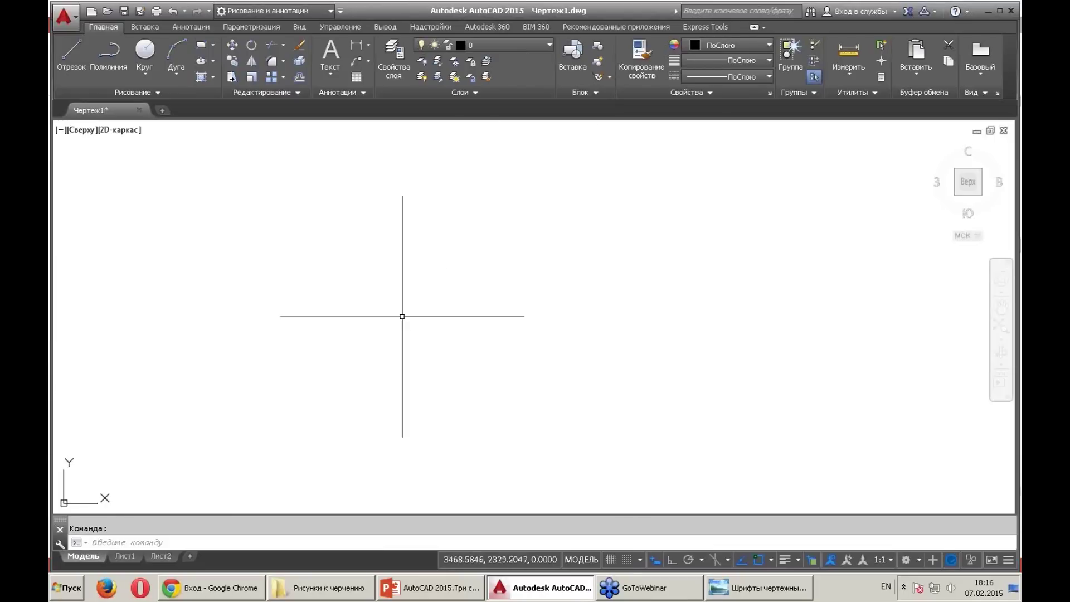
# Draw a four-point zigzag line with Отрезок
pyautogui.click(75, 47)
pyautogui.click(239, 395)
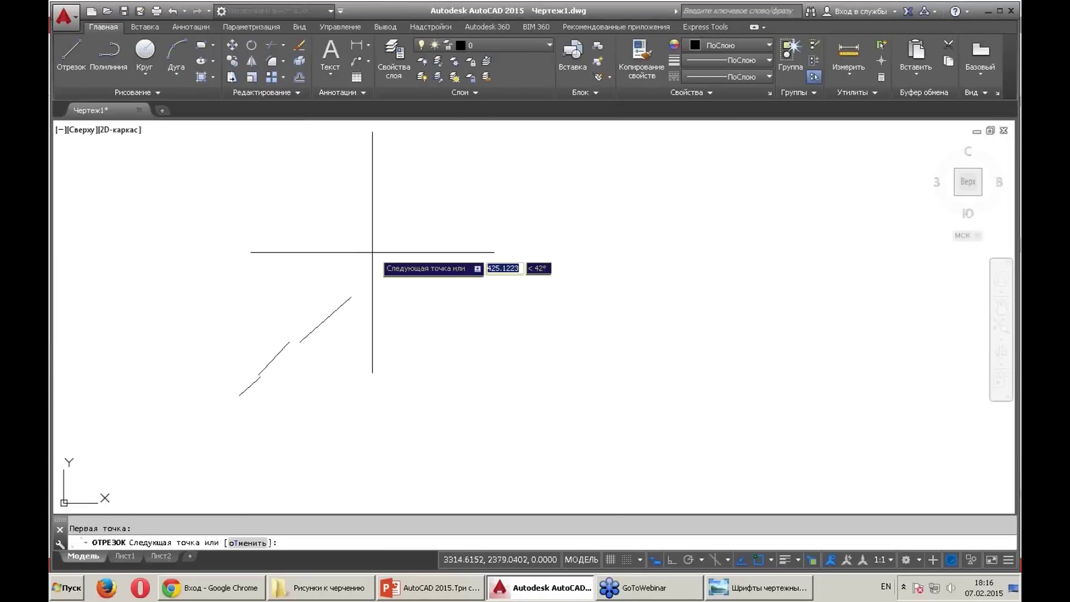
pyautogui.click(374, 249)
pyautogui.click(459, 422)
pyautogui.click(483, 252)
pyautogui.press('Escape')
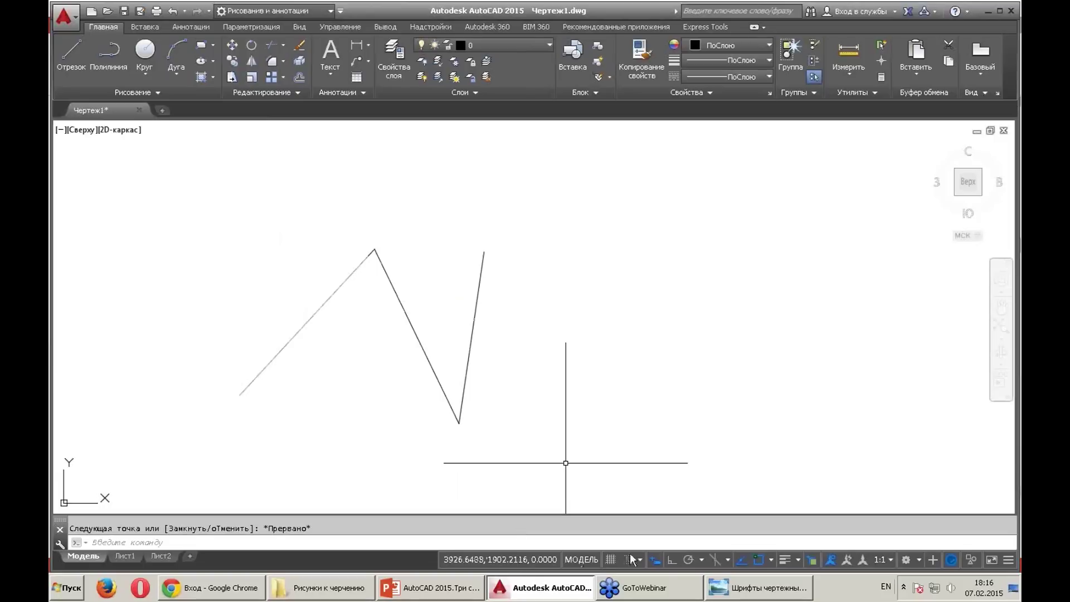
# Draw an L-shaped line with a horizontal top and vertical drop
pyautogui.click(73, 50)
pyautogui.click(187, 212)
pyautogui.click(470, 211)
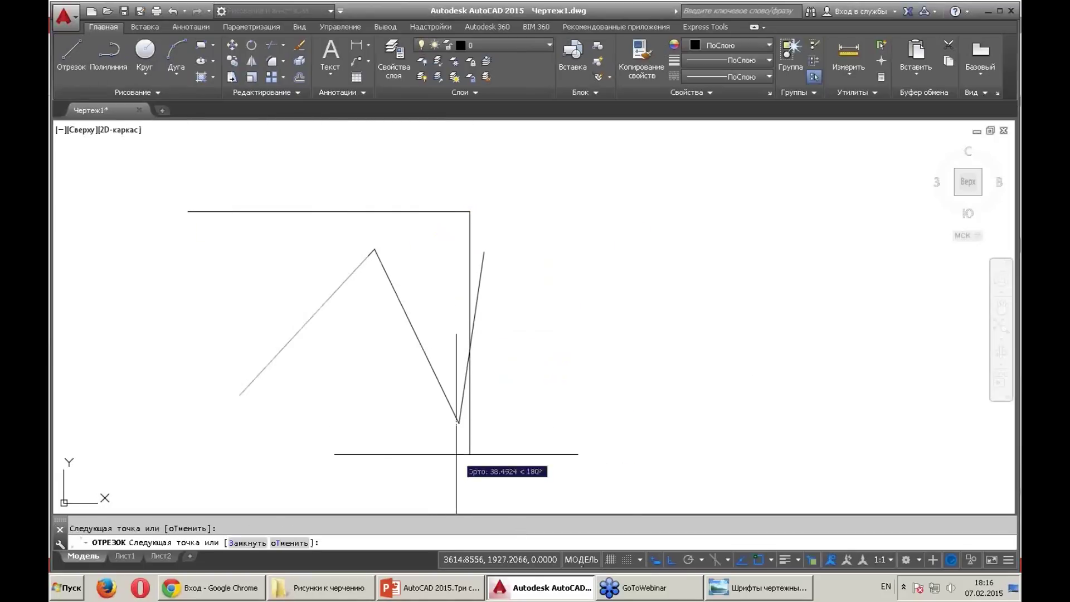
pyautogui.click(470, 453)
pyautogui.press('Escape')
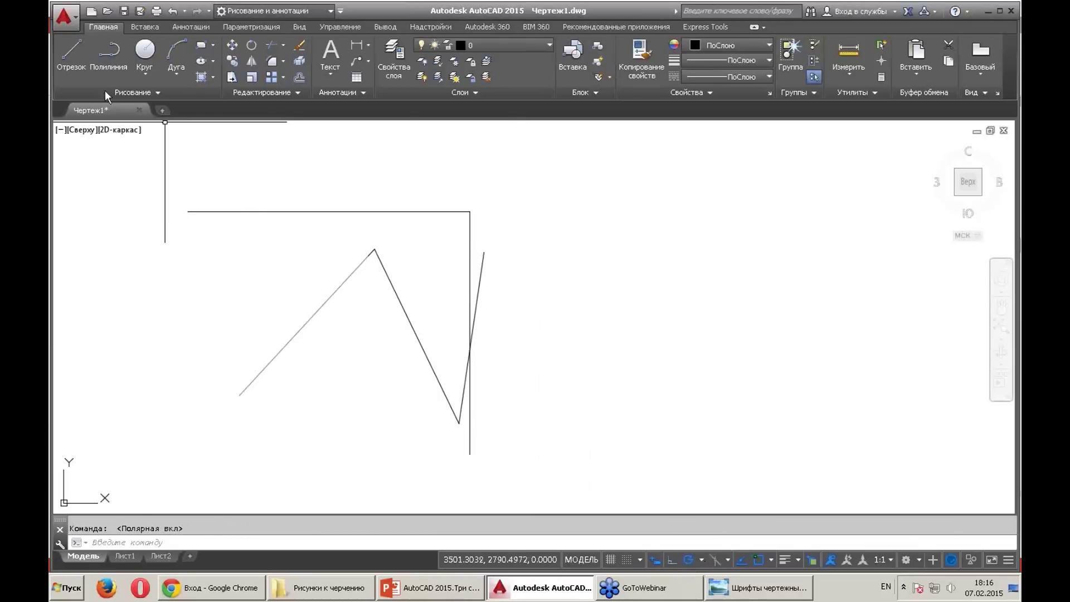
# Set polar tracking to 15° and draw a 45° diagonal line right of the zigzag
pyautogui.click(68, 52)
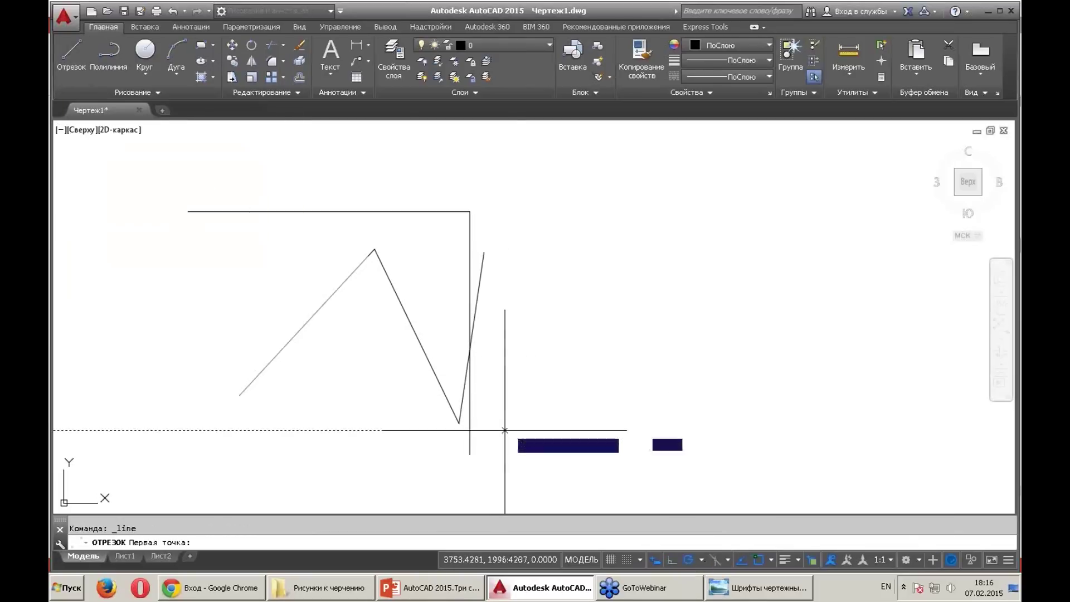
pyautogui.click(506, 431)
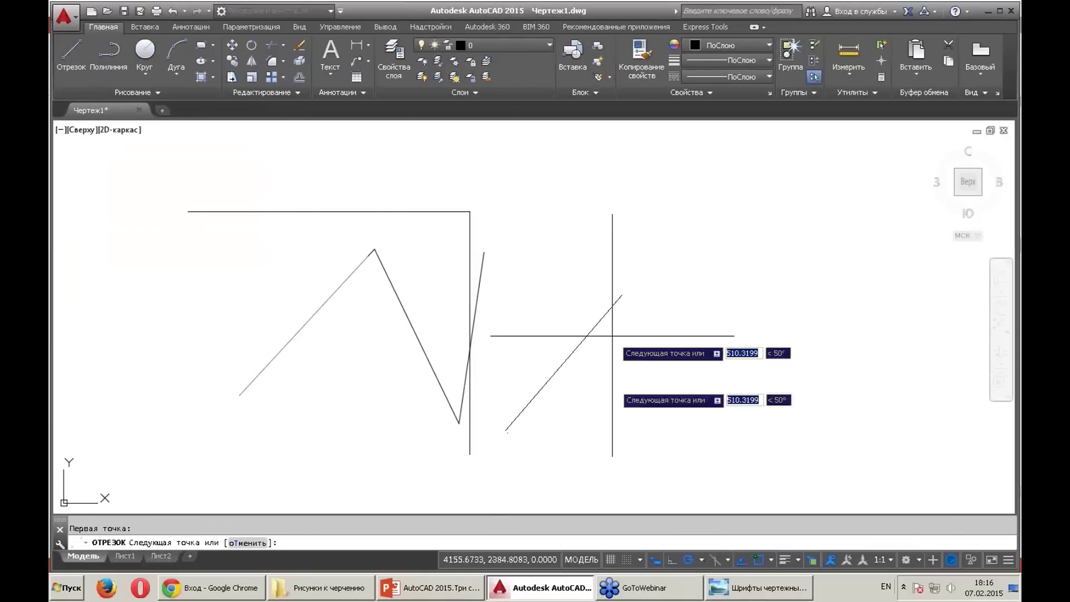
pyautogui.rightClick(687, 560)
pyautogui.click(723, 469)
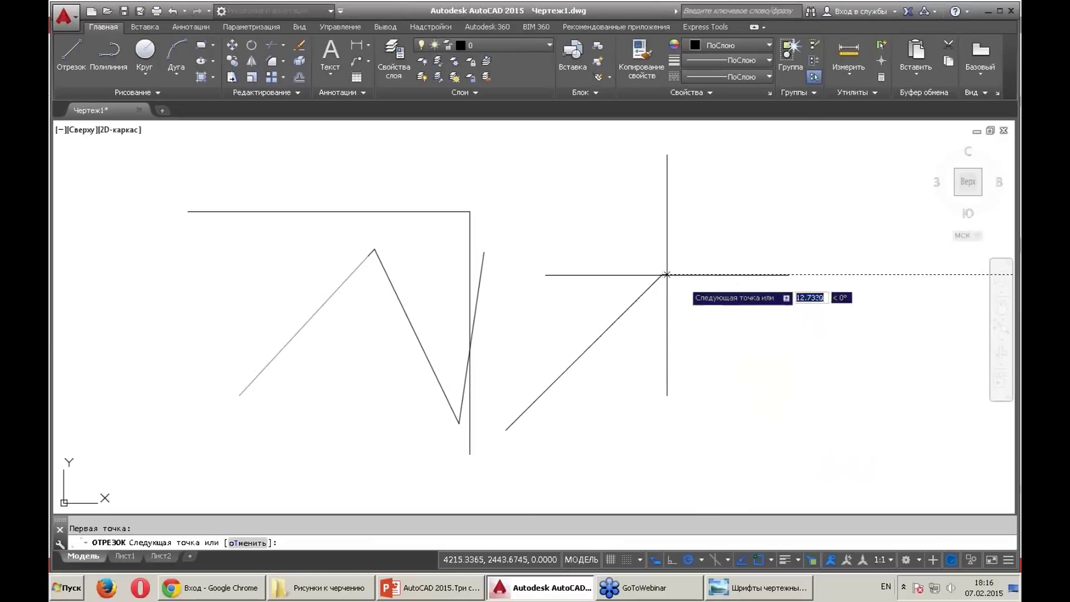
pyautogui.click(662, 274)
pyautogui.press('Escape')
pyautogui.moveTo(624, 323); pyautogui.dragTo(438, 260, button='middle')
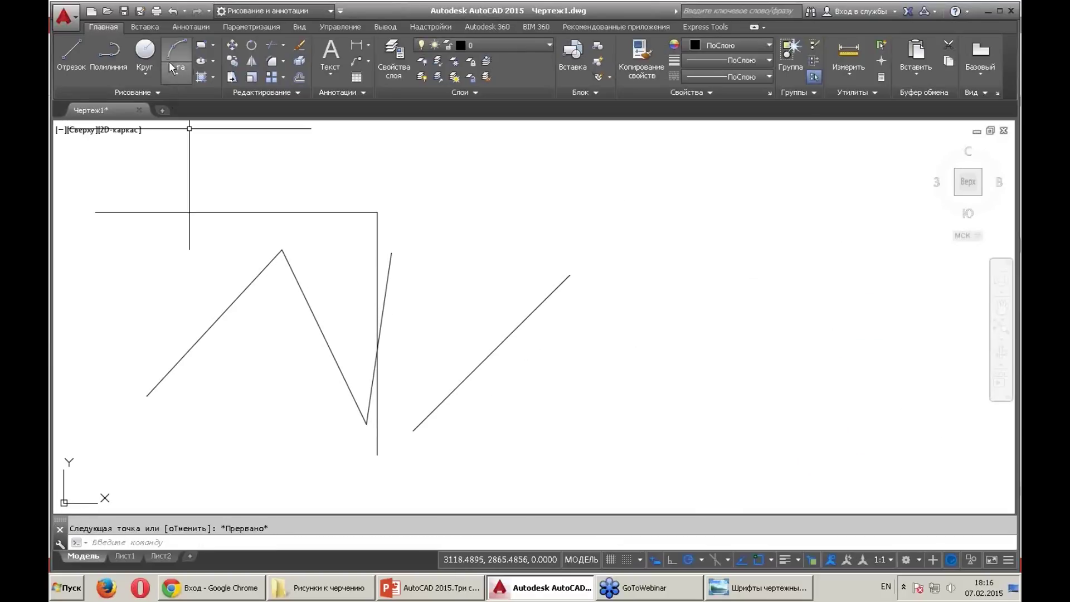
# Draw a circle beside the lines and a second one, radius 211.9404, to its right
pyautogui.click(145, 50)
pyautogui.click(441, 273)
pyautogui.click(492, 219)
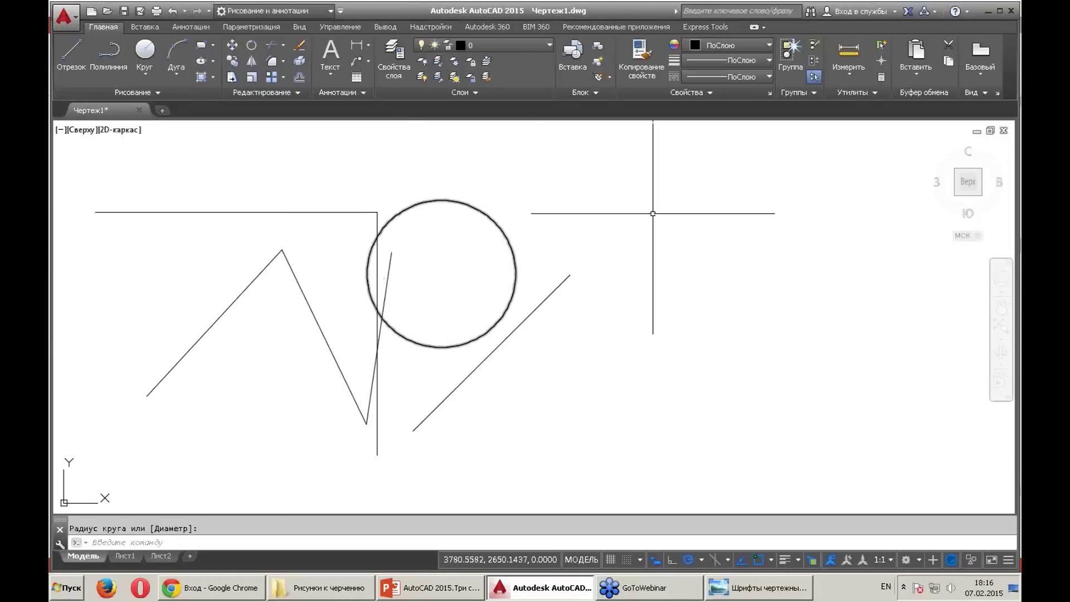
pyautogui.press('Return')
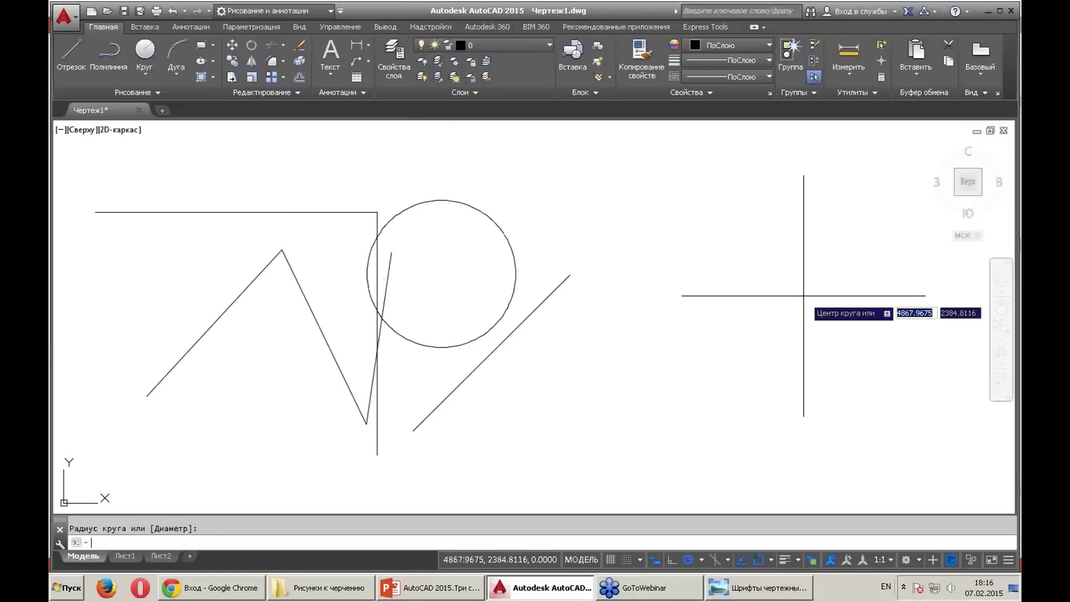
pyautogui.click(719, 318)
pyautogui.press('Return')
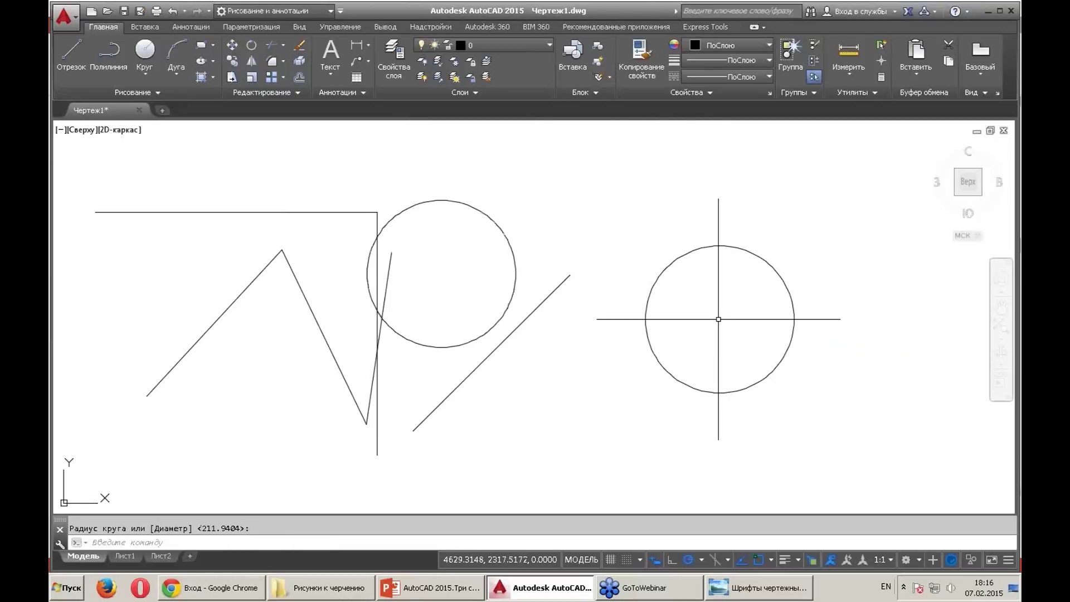
# Add a third circle of radius 211.9404 and start Сплайн from the Рисование panel
pyautogui.scroll(-2, 718, 319)
pyautogui.scroll(2, 597, 323)
pyautogui.scroll(-2, 617, 314)
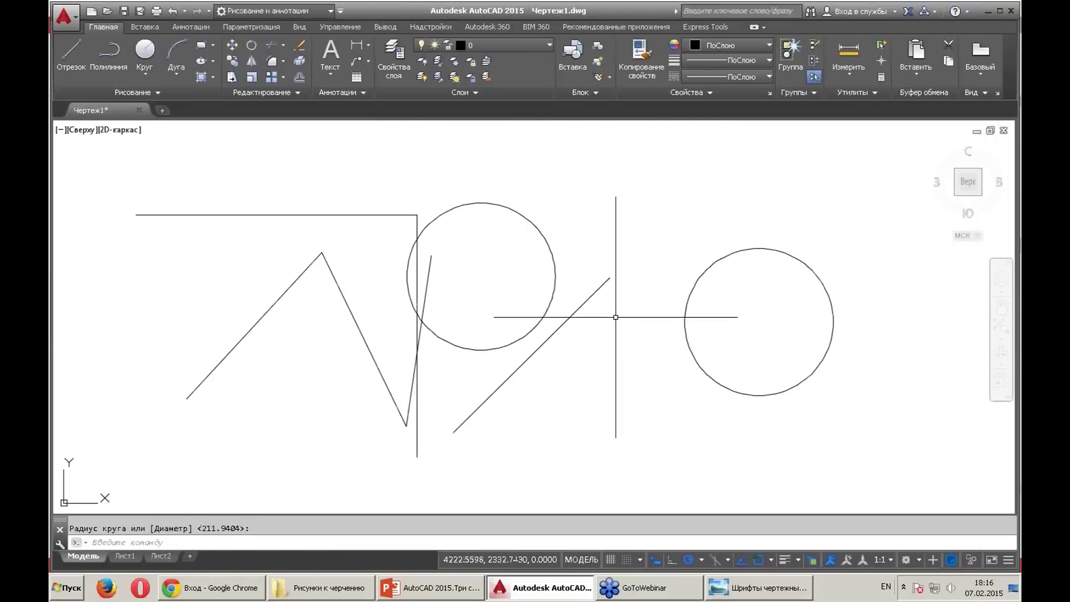
pyautogui.scroll(2, 468, 275)
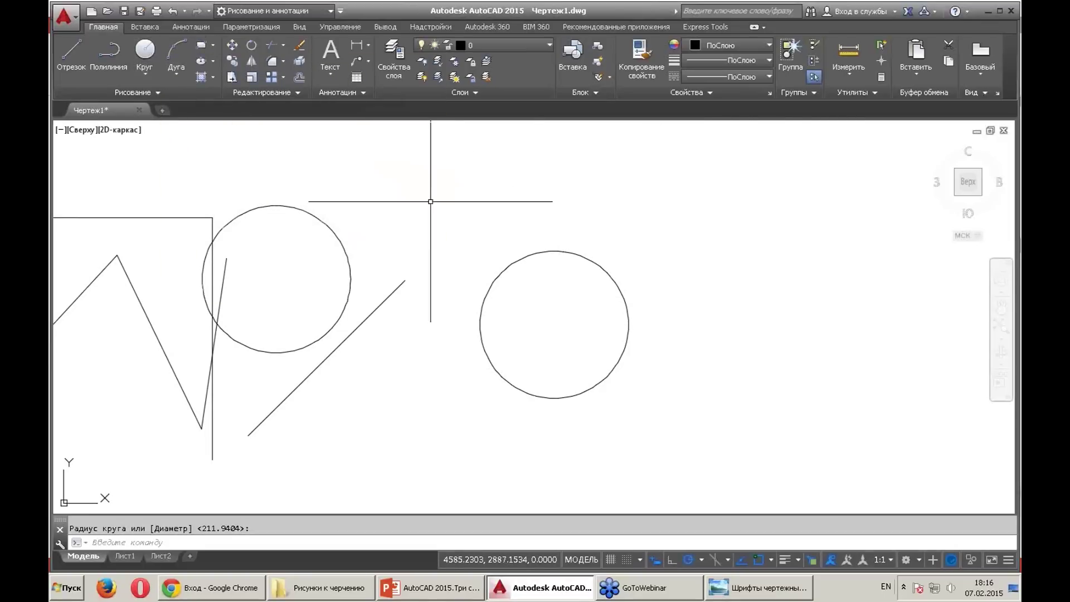
pyautogui.press('Return')
pyautogui.click(710, 286)
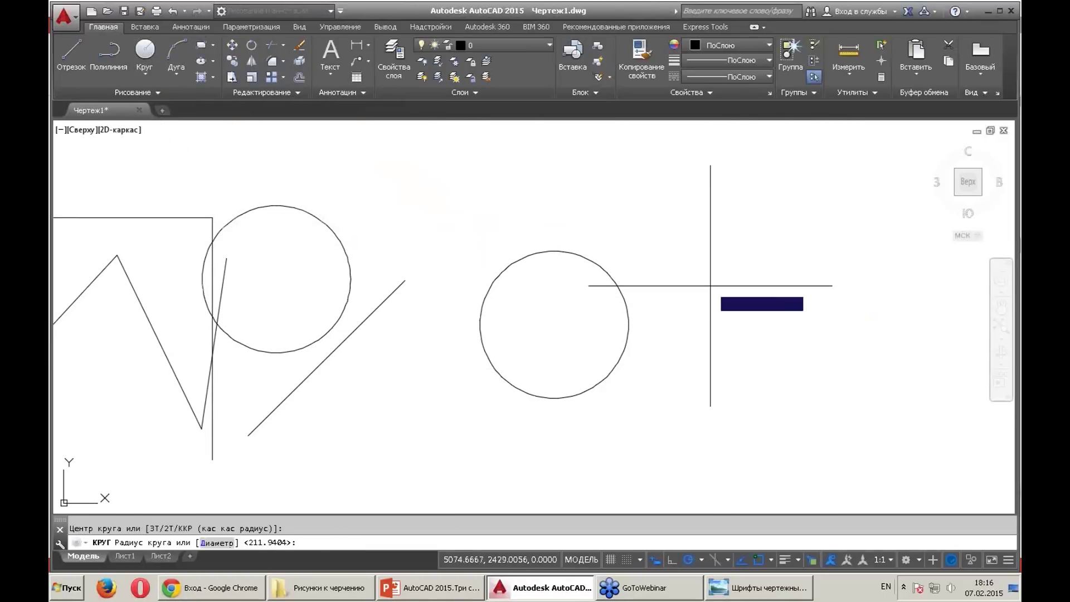
pyautogui.press('Return')
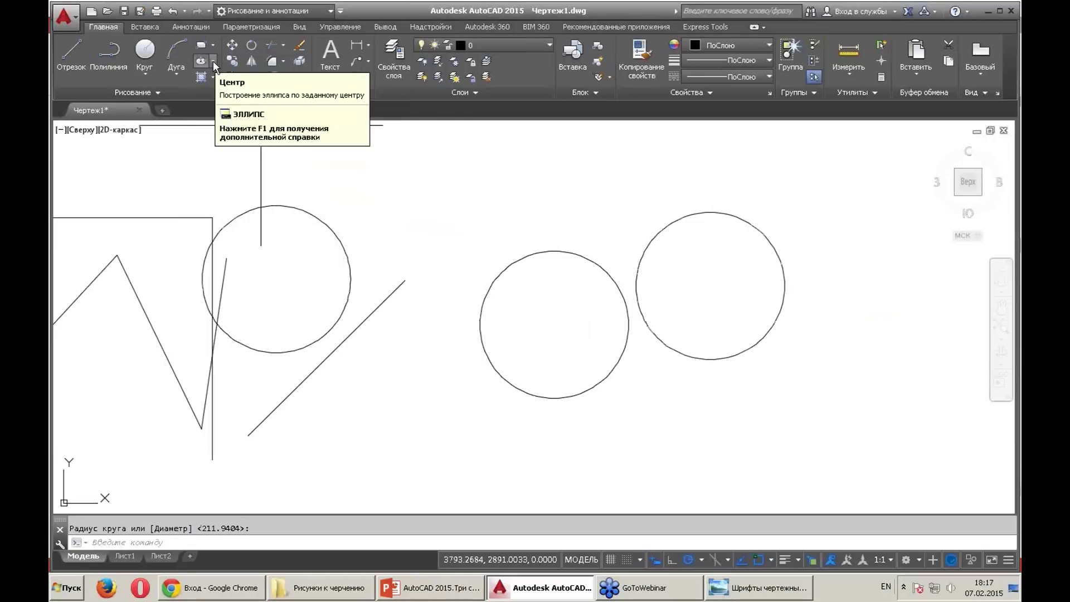
pyautogui.click(159, 90)
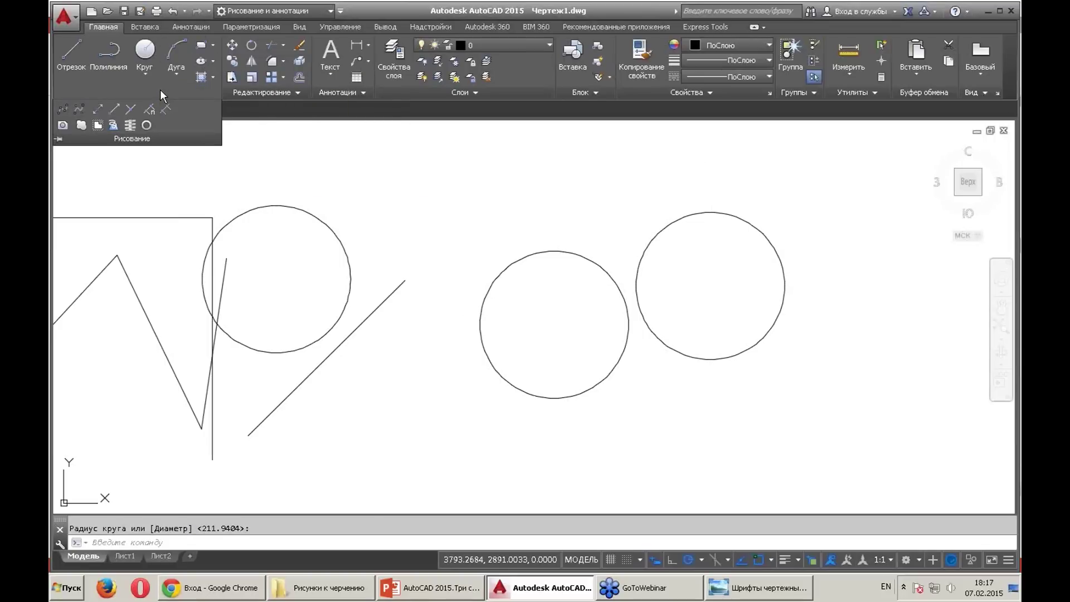
pyautogui.click(62, 109)
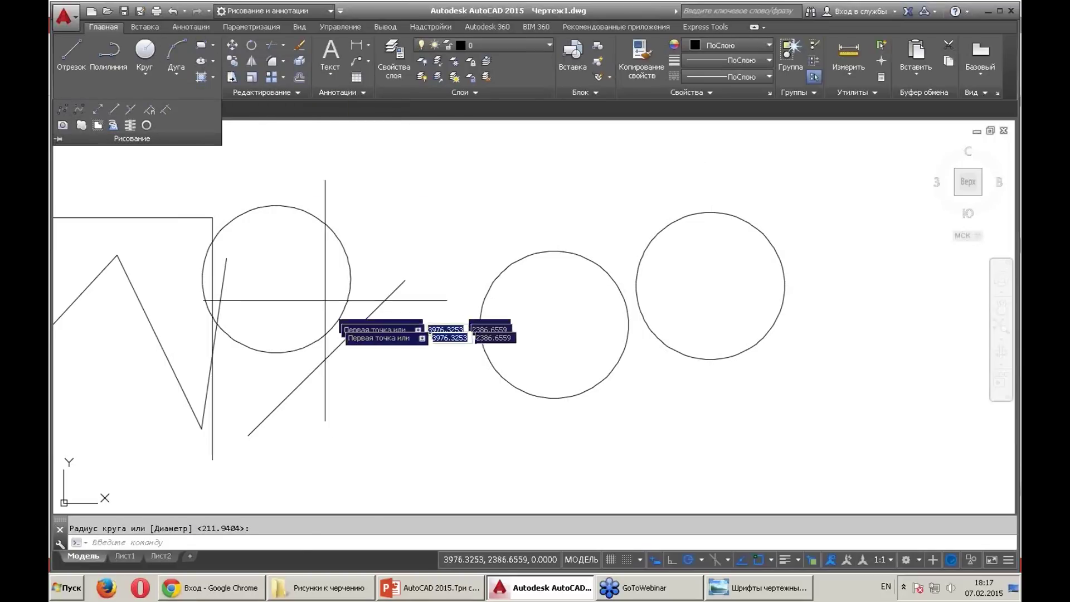
# Draw a wavy eight-point spline through the circles ending in a downward hook, then select it
pyautogui.click(359, 365)
pyautogui.click(409, 278)
pyautogui.click(538, 353)
pyautogui.click(605, 235)
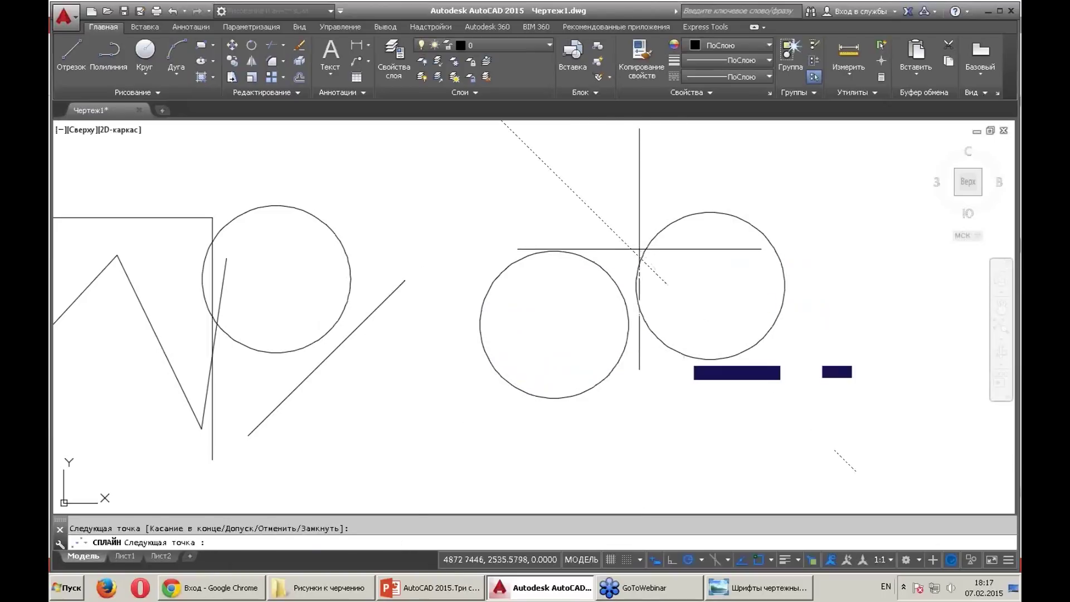
pyautogui.click(689, 365)
pyautogui.click(767, 410)
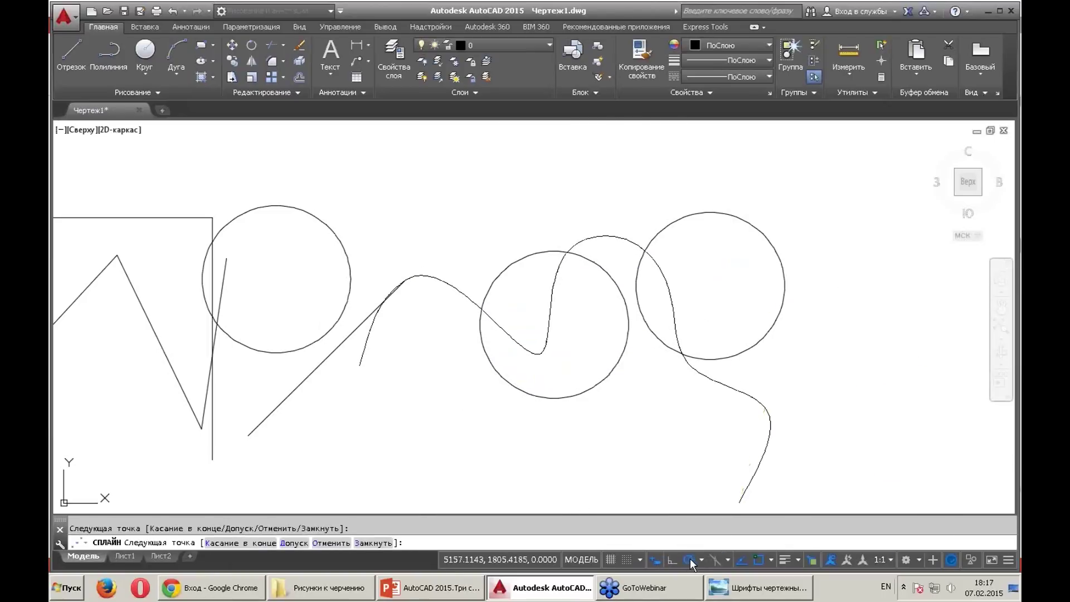
pyautogui.click(798, 438)
pyautogui.click(813, 301)
pyautogui.press('Return')
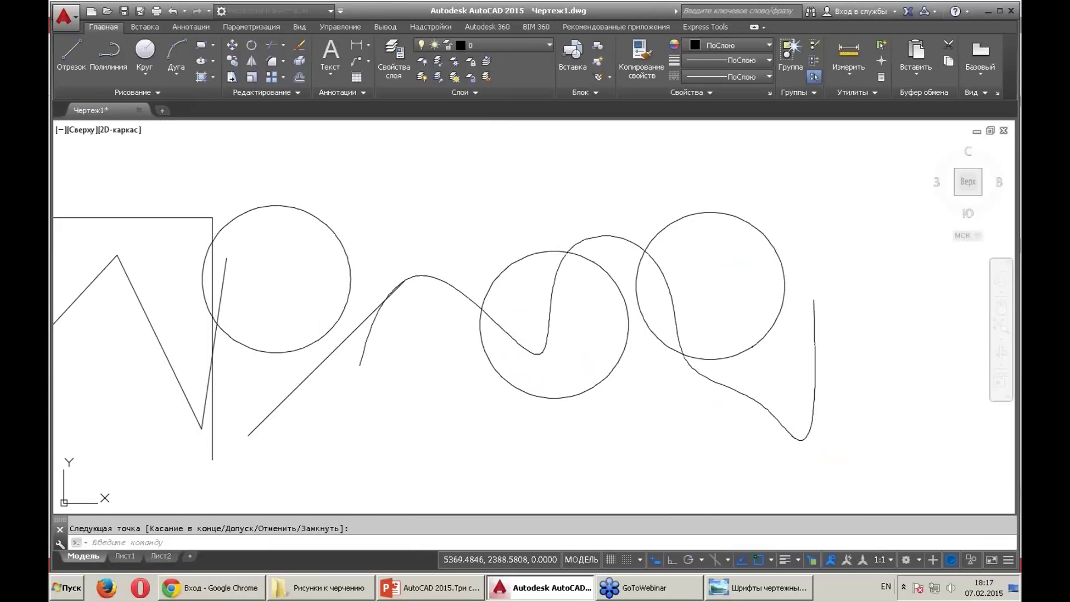
pyautogui.moveTo(782, 252); pyautogui.dragTo(752, 227, button='middle')
pyautogui.click(428, 254)
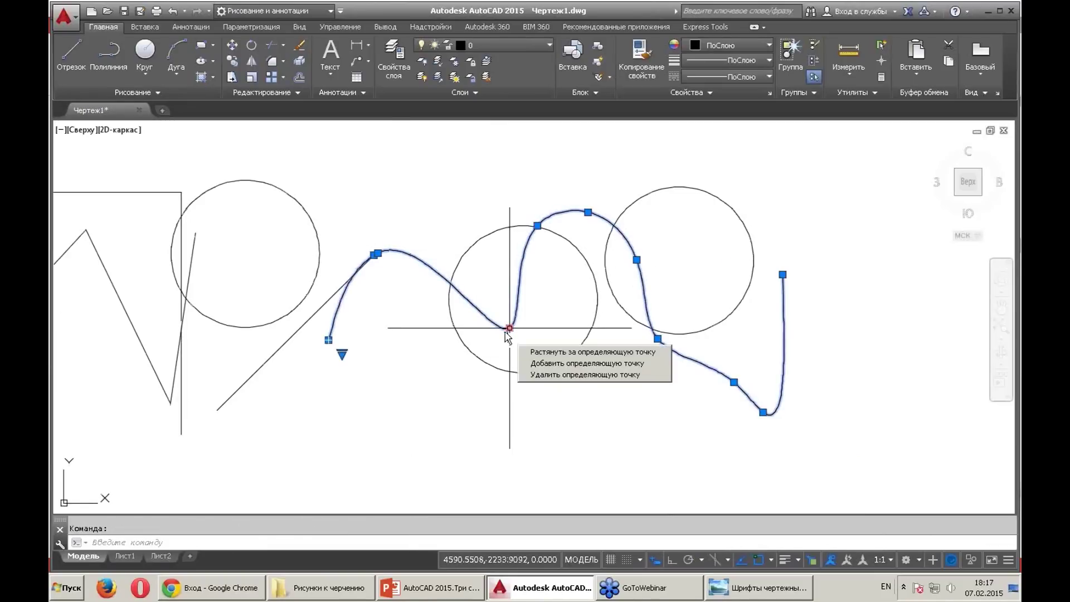
pyautogui.moveTo(342, 355)
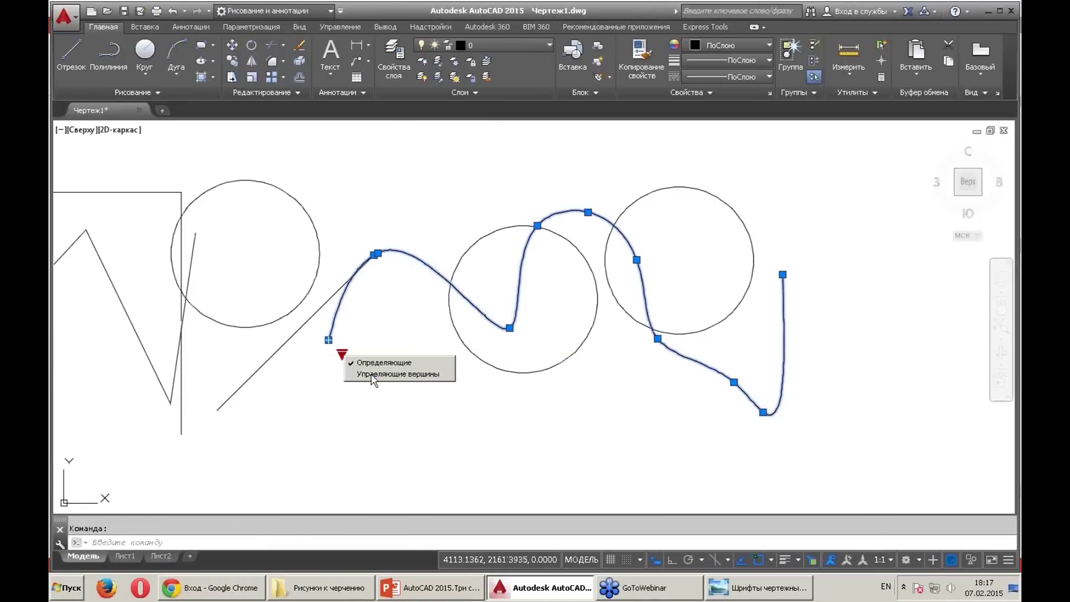
# Refine the spline at one vertex and move a vertex higher up
pyautogui.click(371, 374)
pyautogui.moveTo(420, 227)
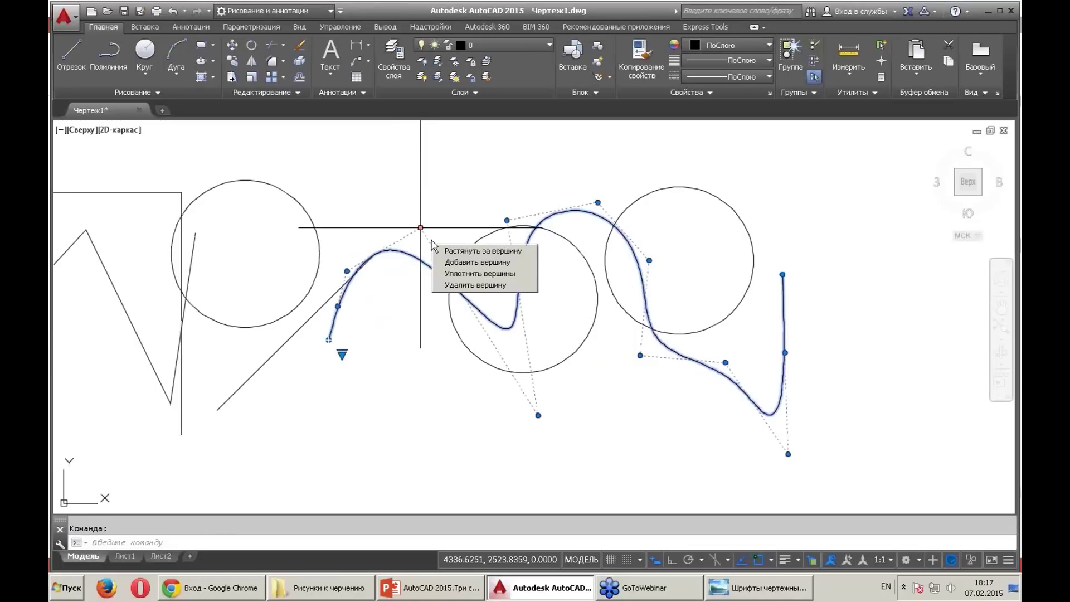
pyautogui.click(449, 274)
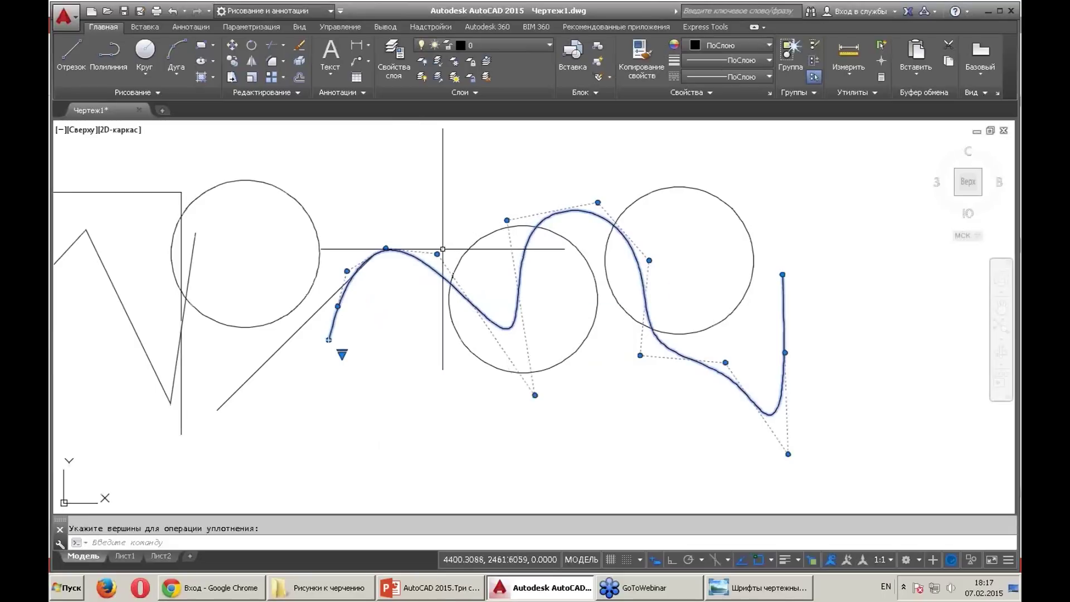
pyautogui.moveTo(404, 251)
pyautogui.click(459, 284)
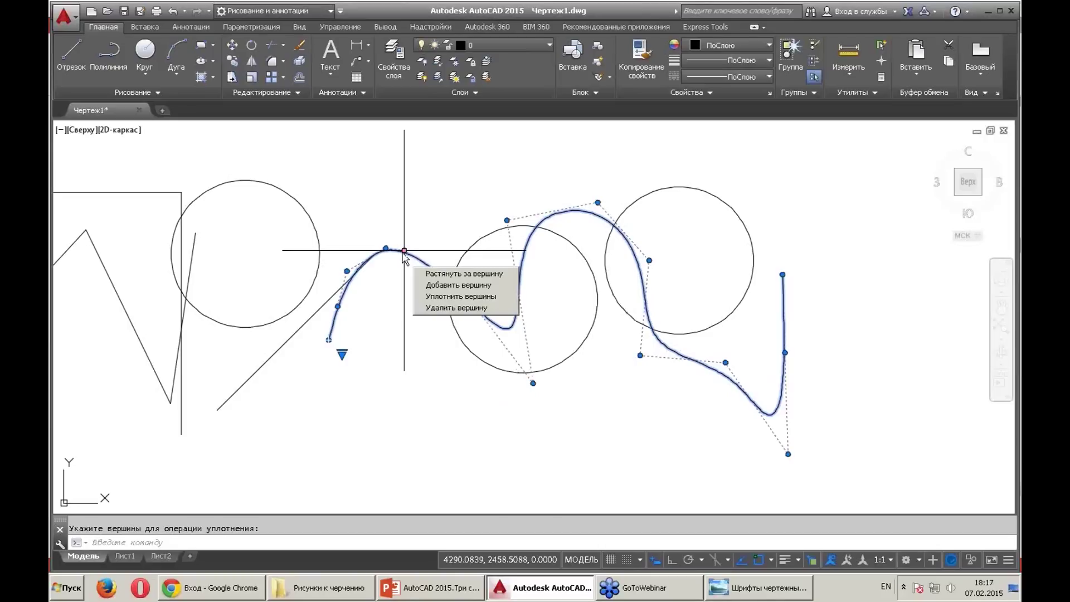
pyautogui.click(439, 286)
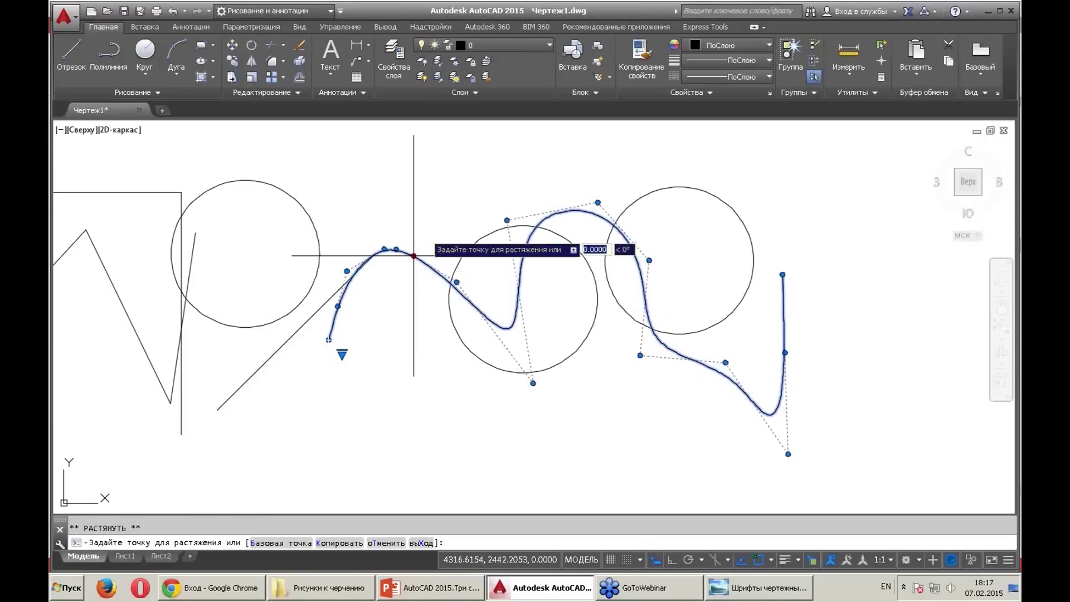
pyautogui.click(392, 159)
pyautogui.moveTo(490, 187); pyautogui.dragTo(491, 206, button='middle')
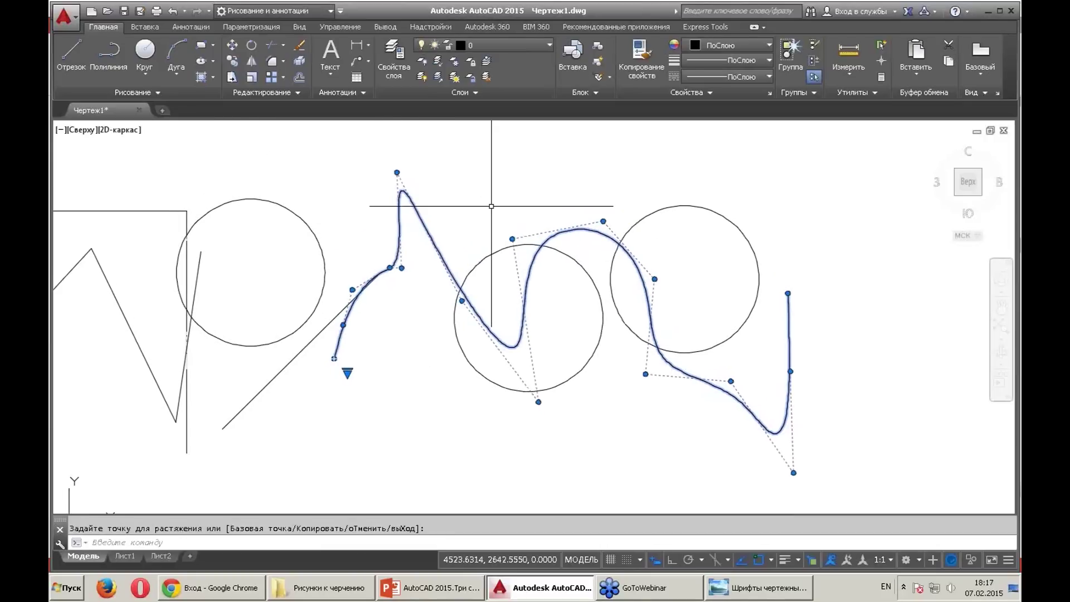
pyautogui.press('Escape')
pyautogui.press('Escape')
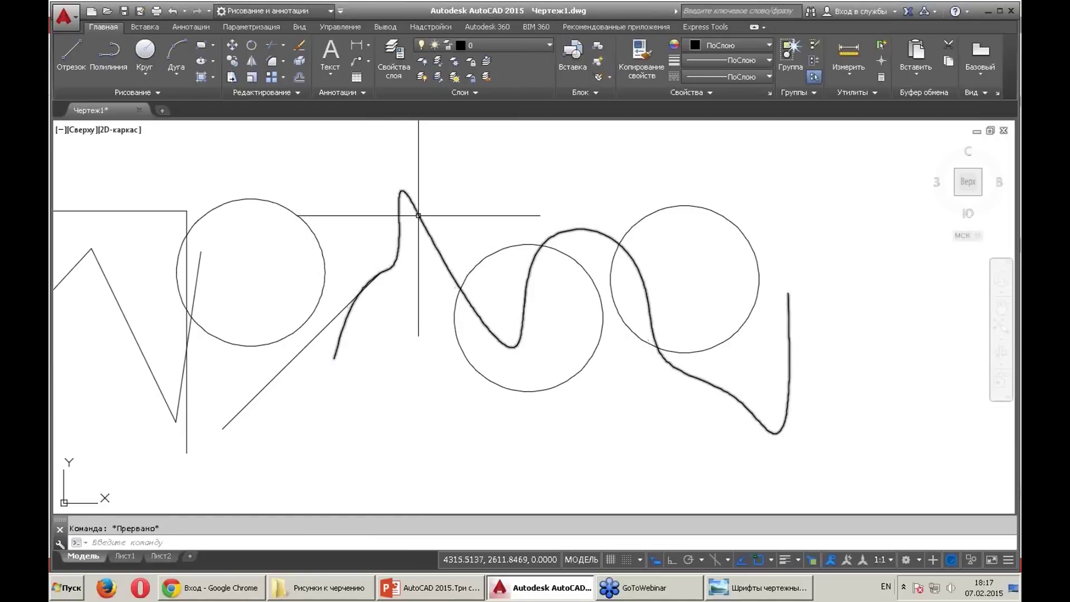
# Add four more control vertices along the spline's right-hand hook
pyautogui.click(786, 369)
pyautogui.scroll(2, 908, 395)
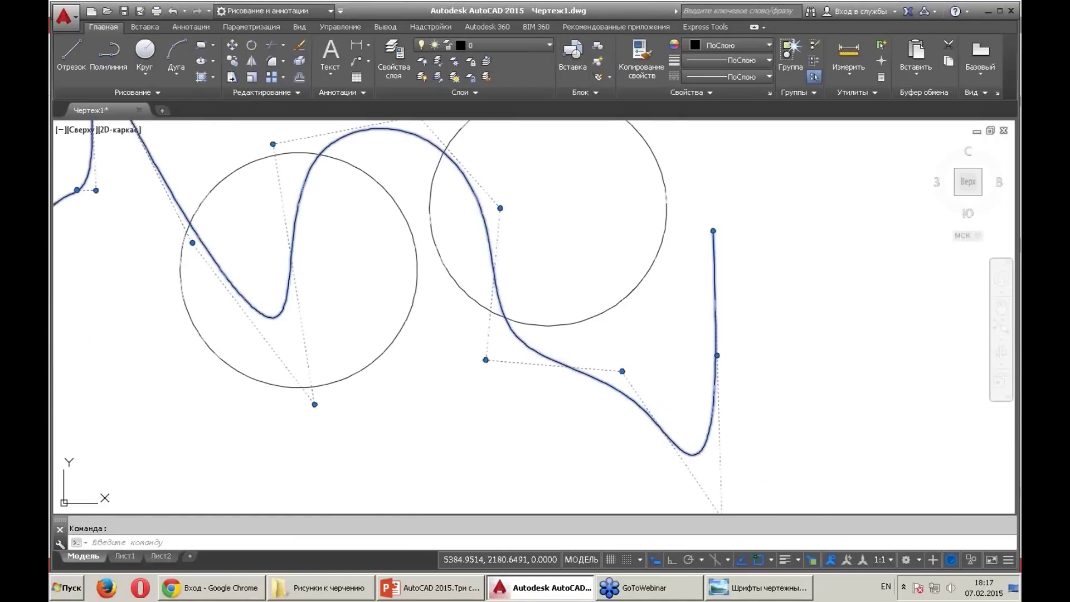
pyautogui.press('Escape')
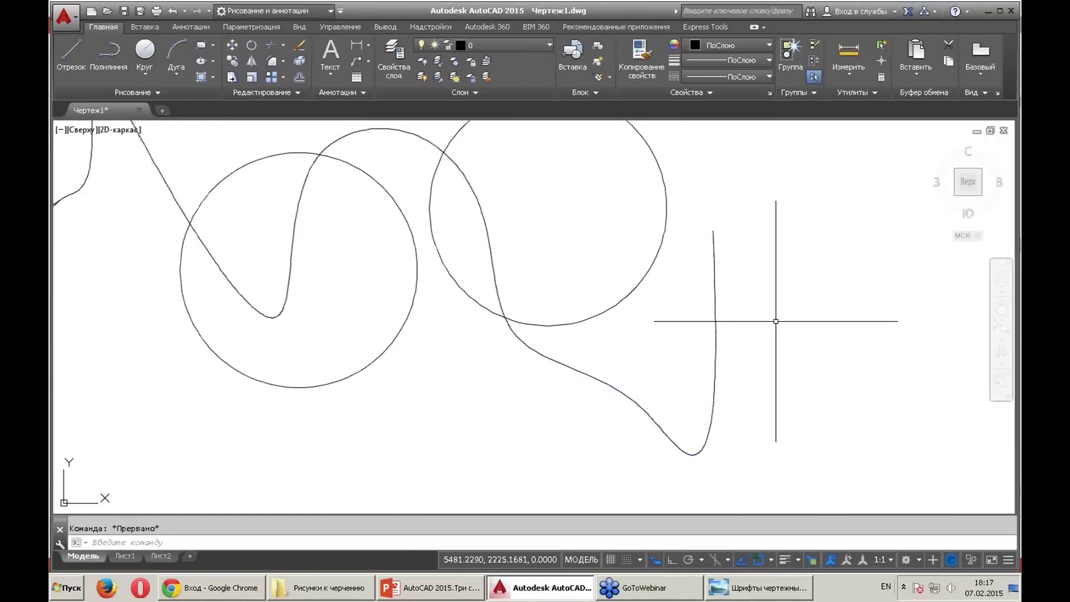
pyautogui.click(719, 339)
pyautogui.moveTo(716, 355)
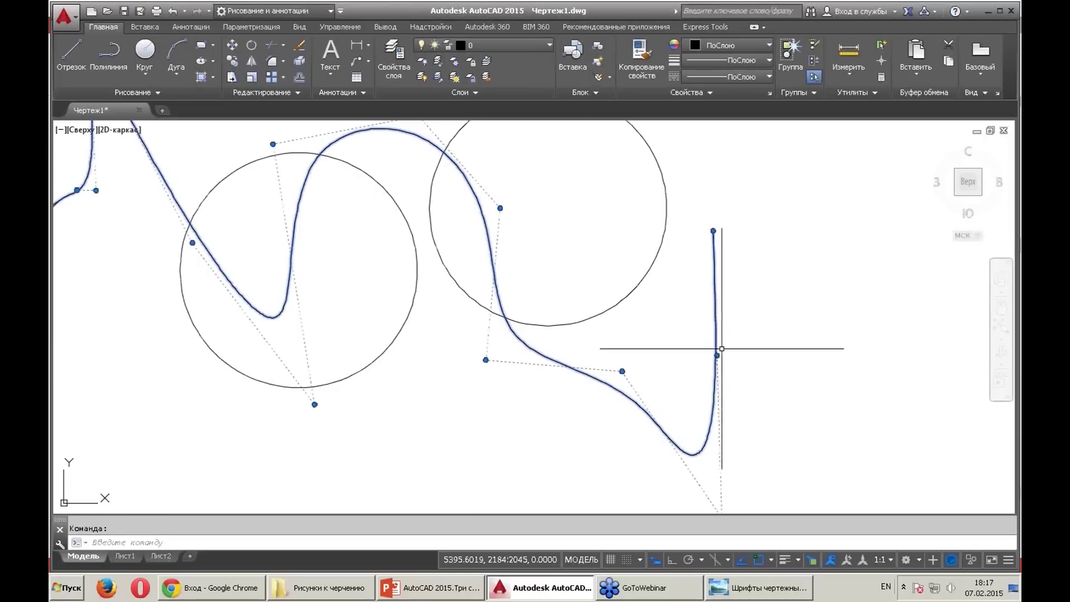
pyautogui.click(745, 398)
pyautogui.click(717, 355)
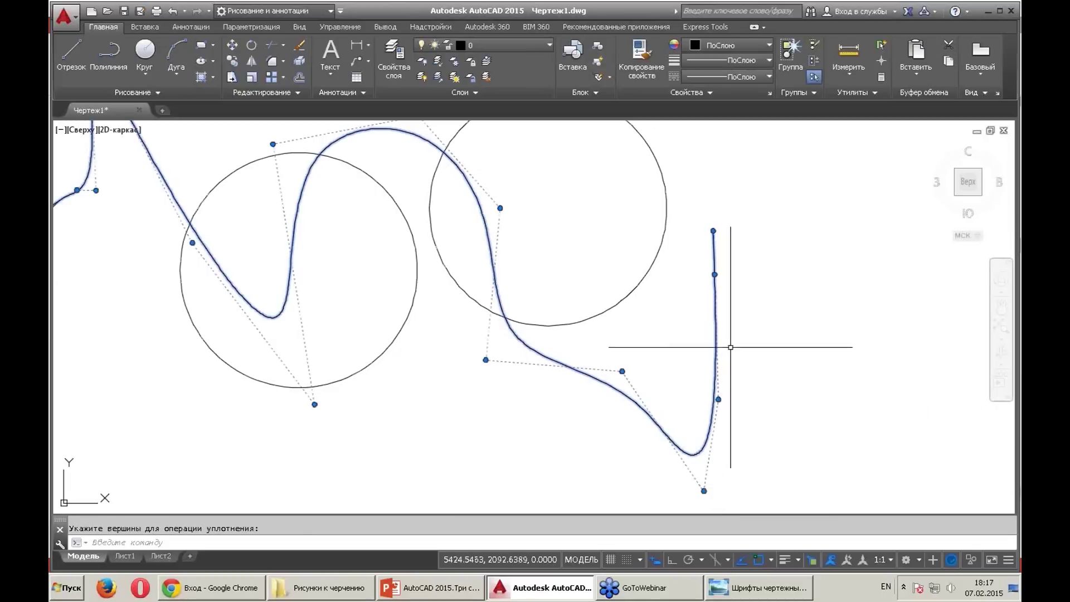
pyautogui.click(719, 399)
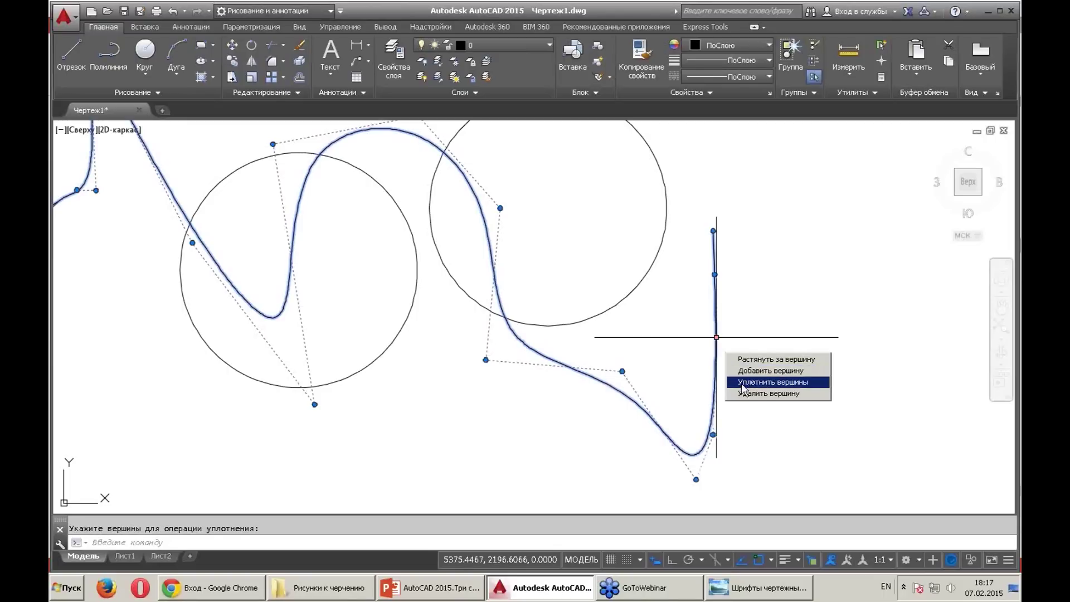
pyautogui.click(744, 382)
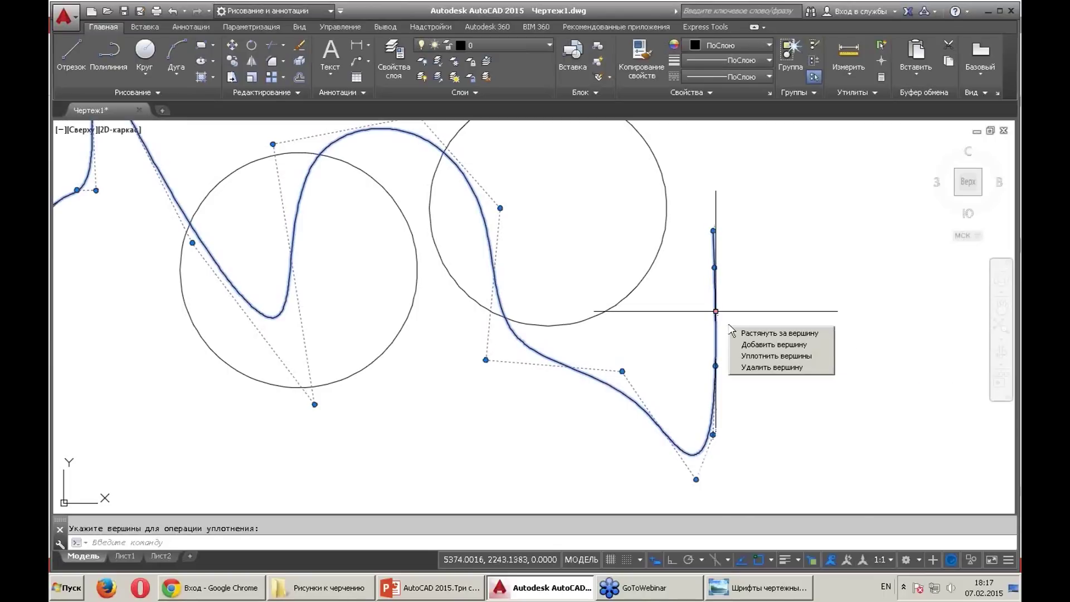
pyautogui.click(768, 356)
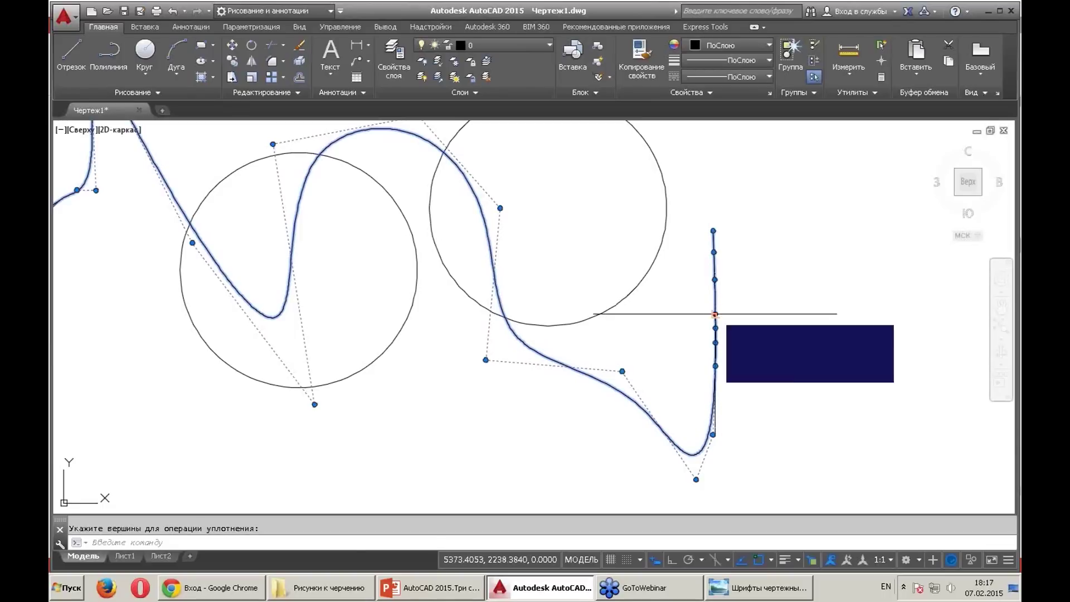
pyautogui.click(715, 314)
pyautogui.scroll(-2, 847, 303)
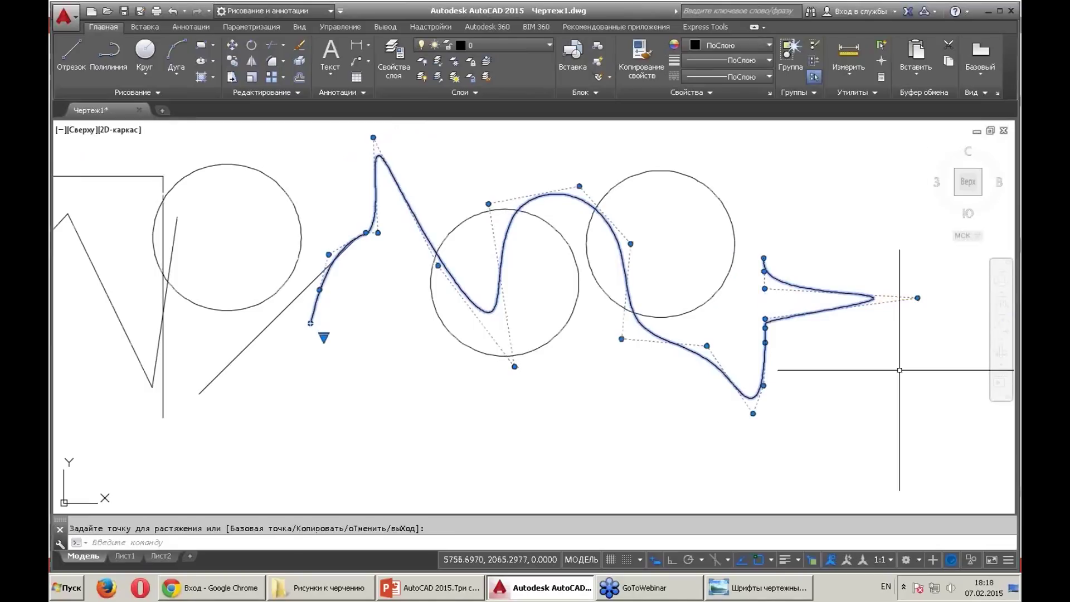
pyautogui.press('Escape')
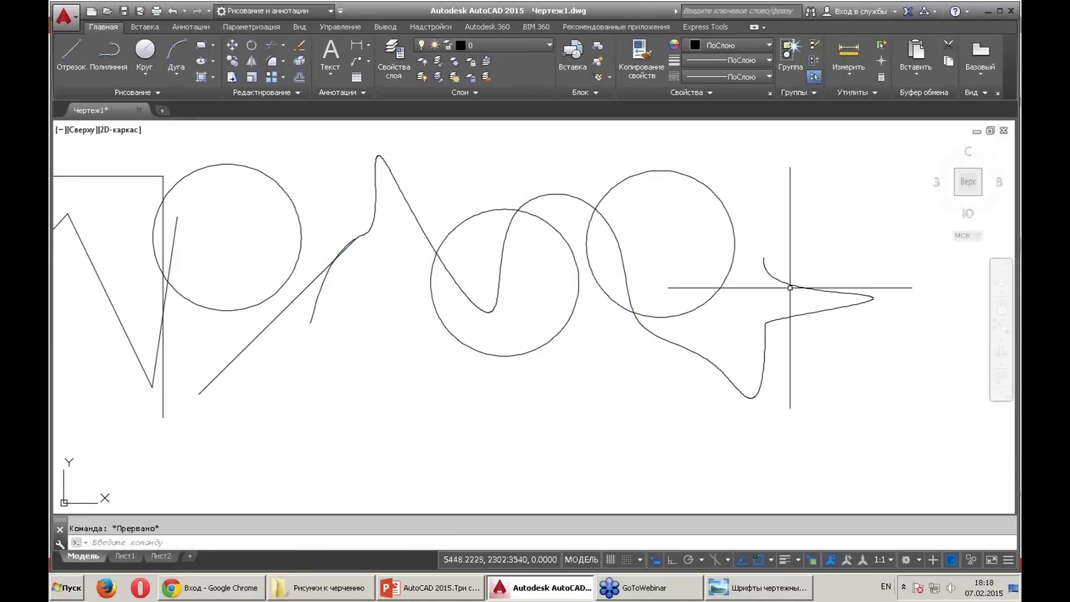
# Erase the right and left circles and the spline, then recenter the remaining shapes
pyautogui.click(703, 301)
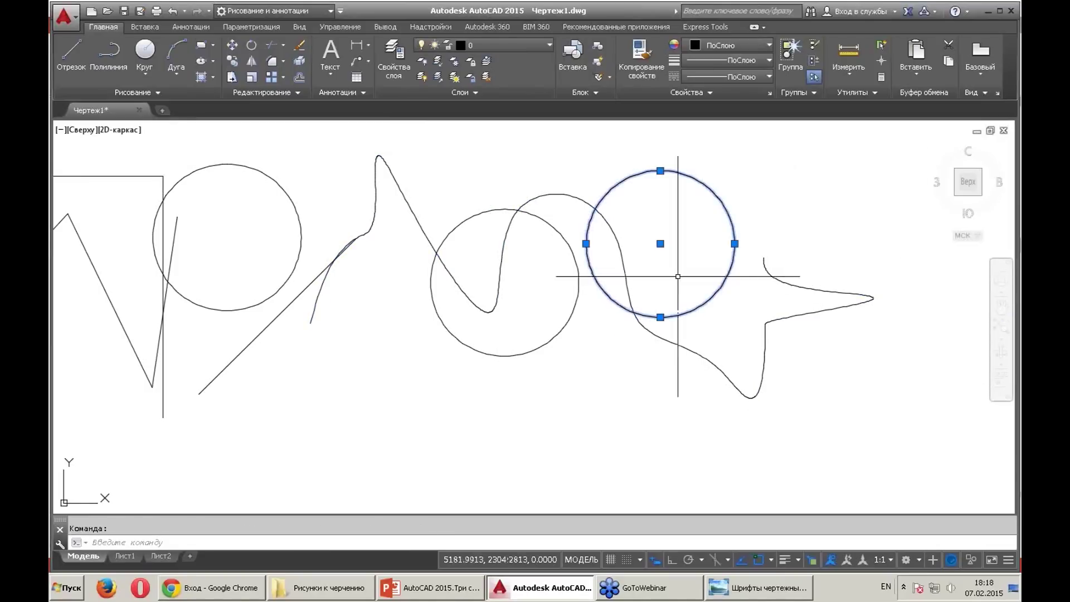
pyautogui.click(568, 320)
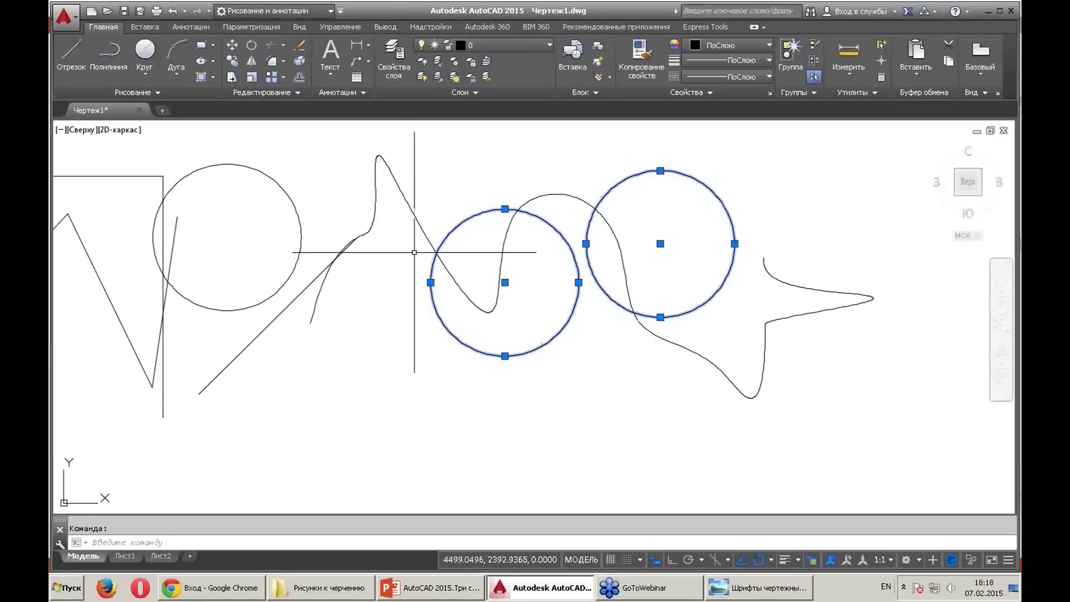
pyautogui.click(419, 224)
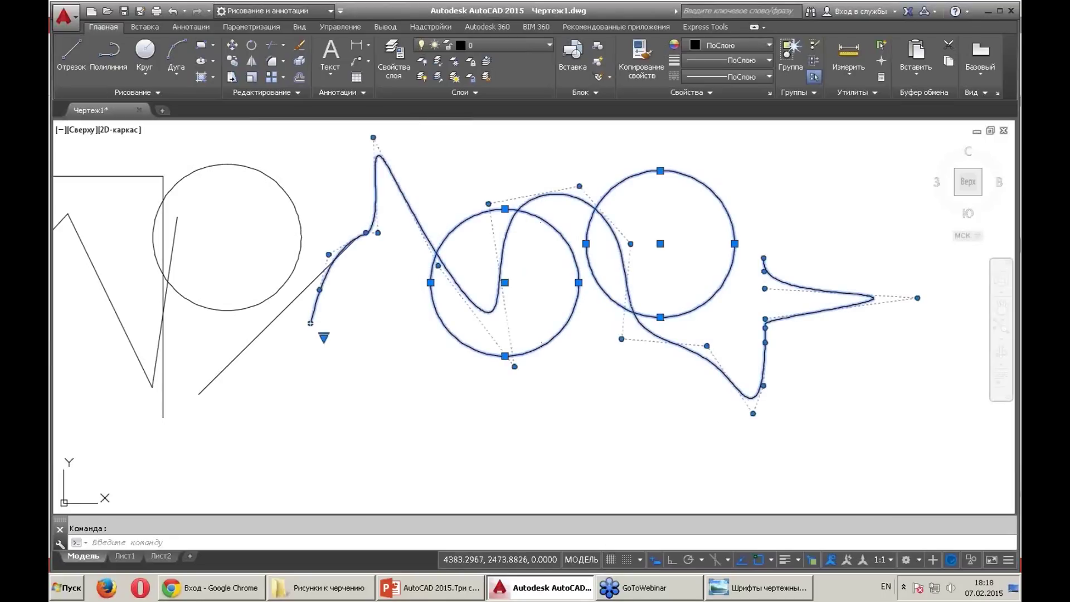
pyautogui.press('Delete')
pyautogui.scroll(-4, 443, 240)
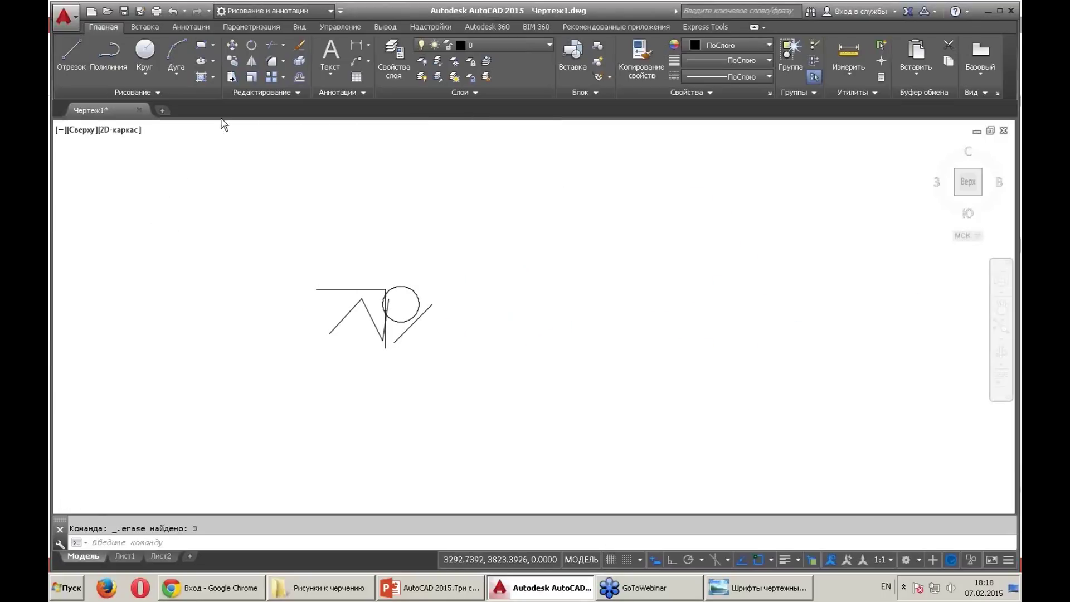
pyautogui.moveTo(306, 219); pyautogui.dragTo(325, 210, button='middle')
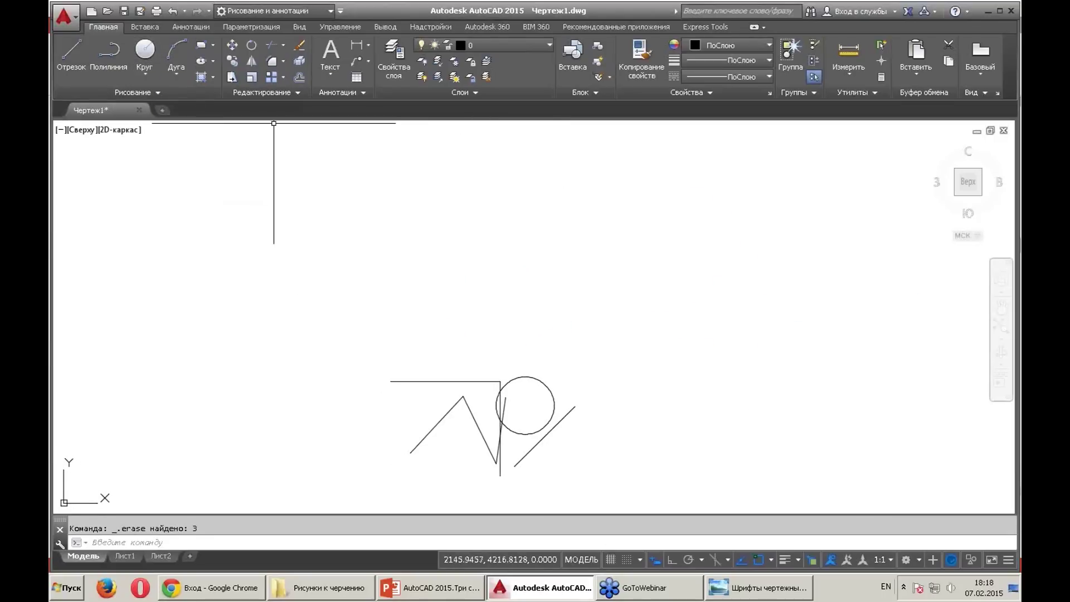
pyautogui.scroll(4, 471, 390)
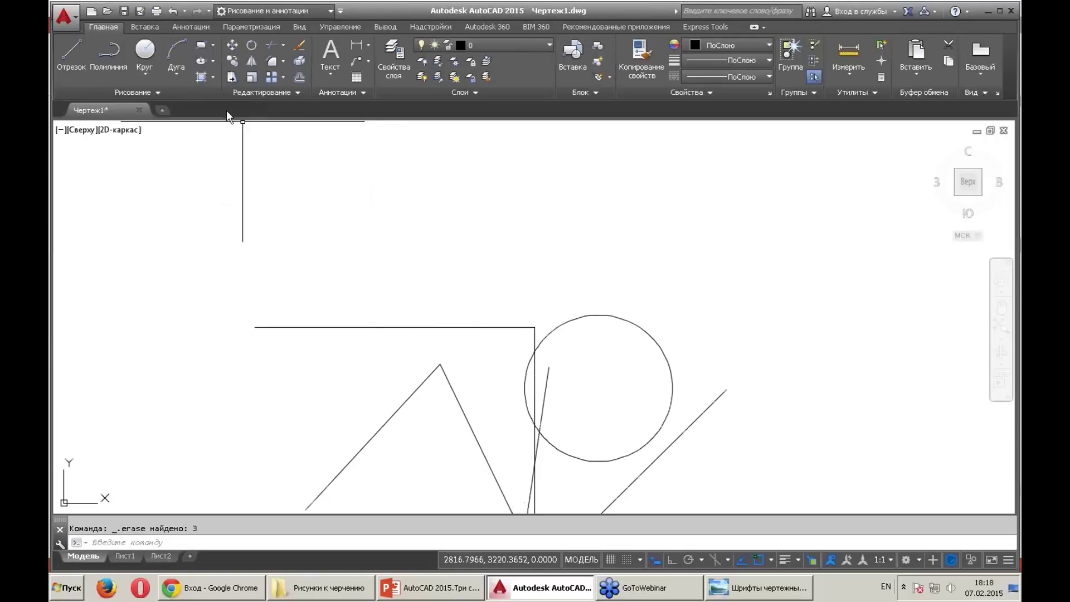
pyautogui.moveTo(326, 215); pyautogui.dragTo(303, 215, button='middle')
pyautogui.scroll(-2, 303, 215)
pyautogui.scroll(1, 435, 256)
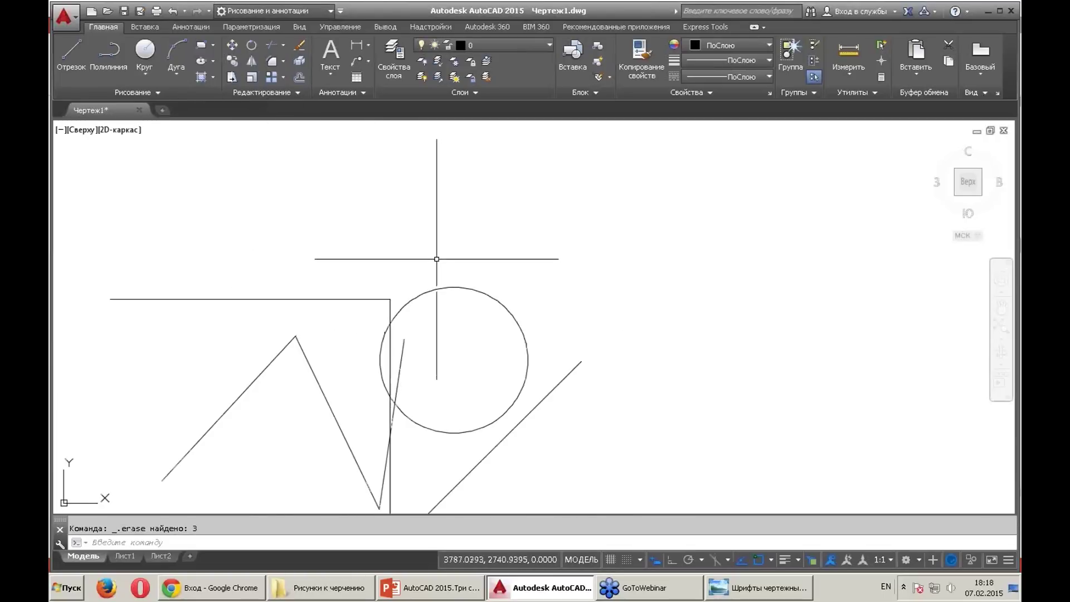
pyautogui.scroll(1, 393, 203)
pyautogui.moveTo(393, 203); pyautogui.dragTo(293, 173, button='middle')
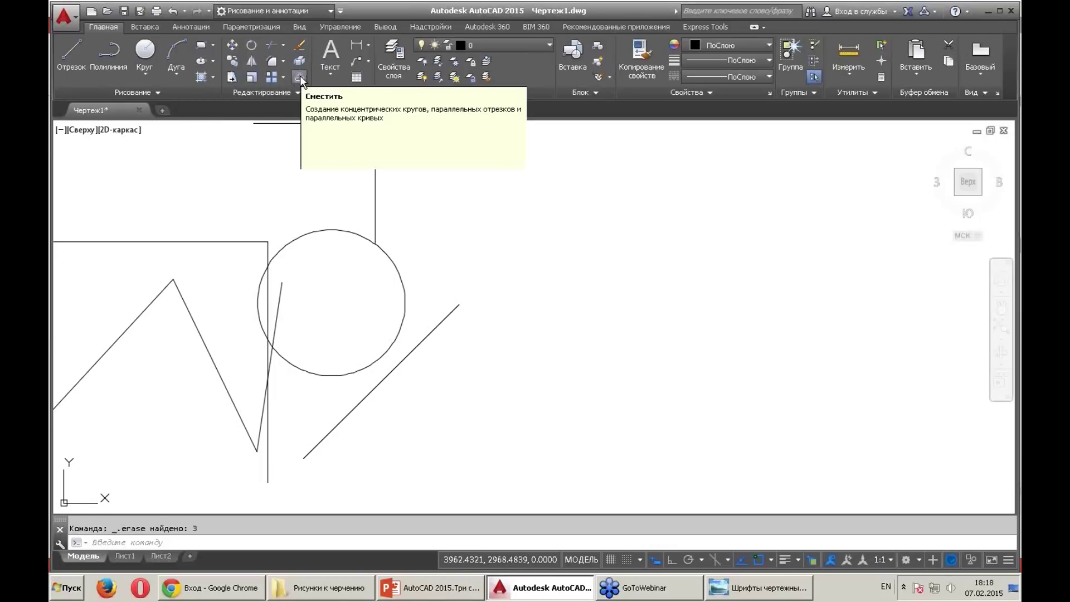
# Draw a large circle to the right of the earlier shapes
pyautogui.click(145, 51)
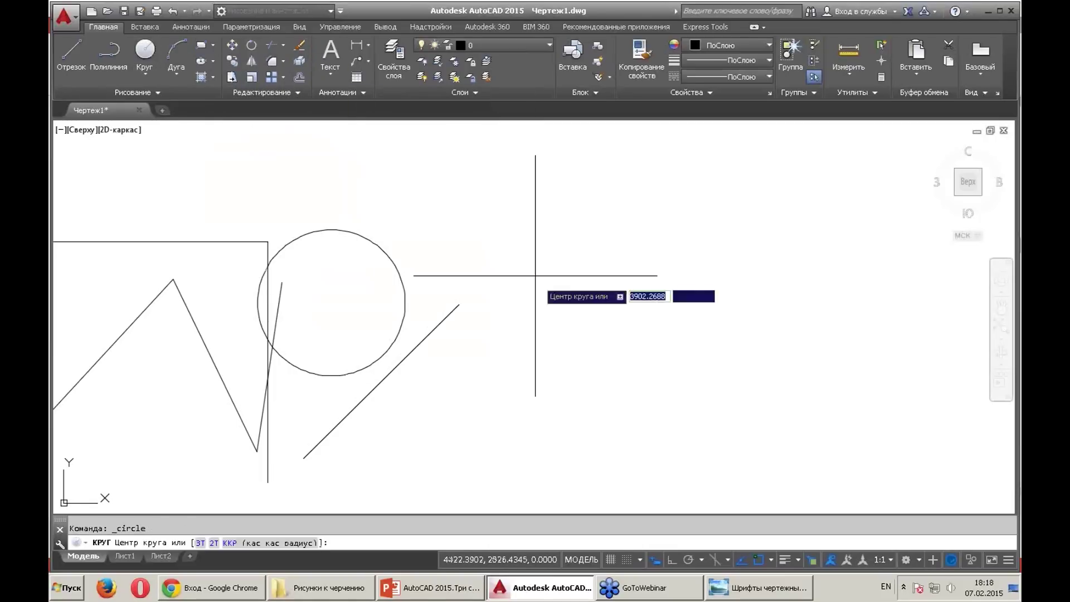
pyautogui.click(613, 345)
pyautogui.click(539, 196)
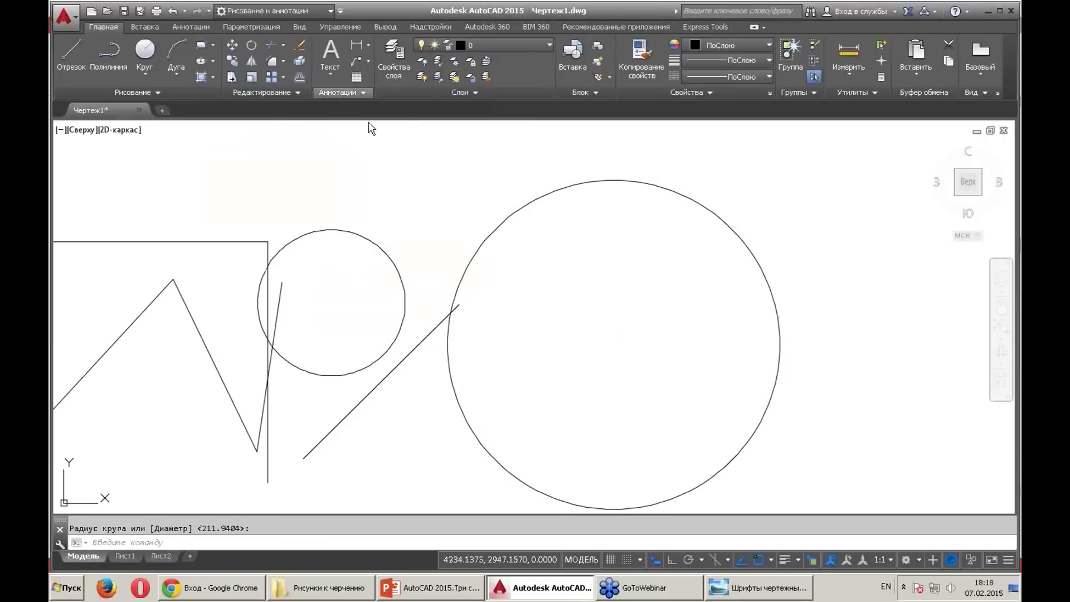
# Offset the circle inward four times by a picked distance, forming concentric rings
pyautogui.click(299, 61)
pyautogui.click(390, 167)
pyautogui.click(432, 192)
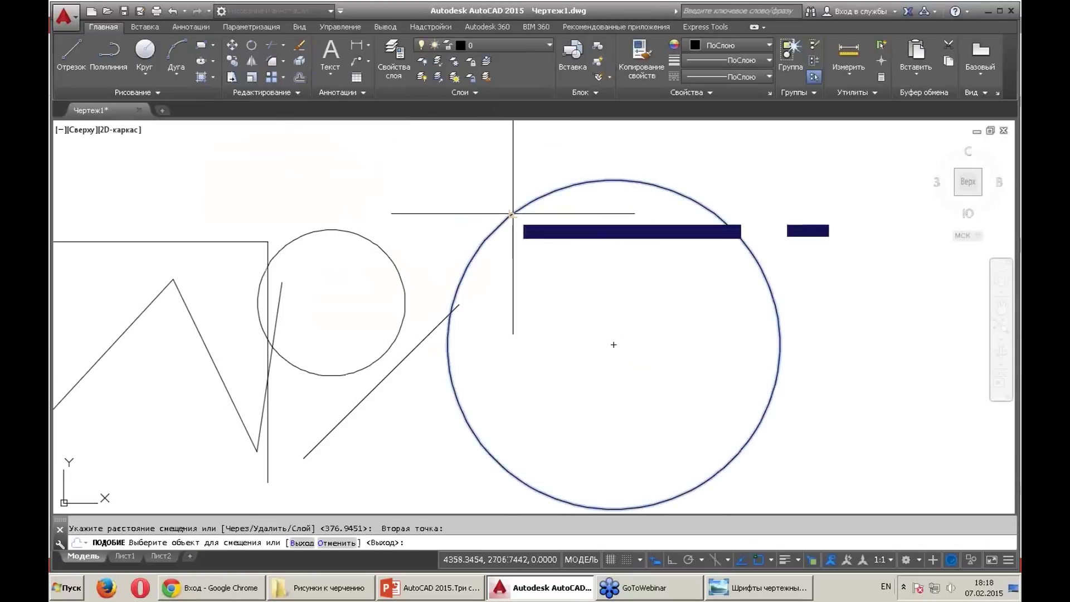
pyautogui.click(512, 214)
pyautogui.click(521, 237)
pyautogui.click(525, 245)
pyautogui.click(539, 265)
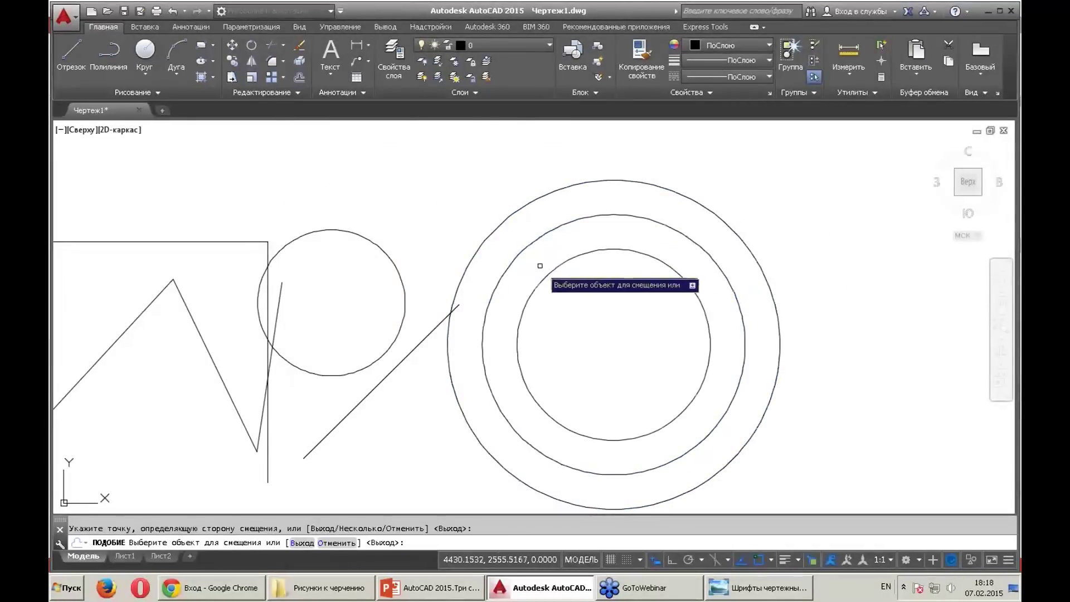
pyautogui.click(546, 274)
pyautogui.click(580, 334)
pyautogui.click(570, 299)
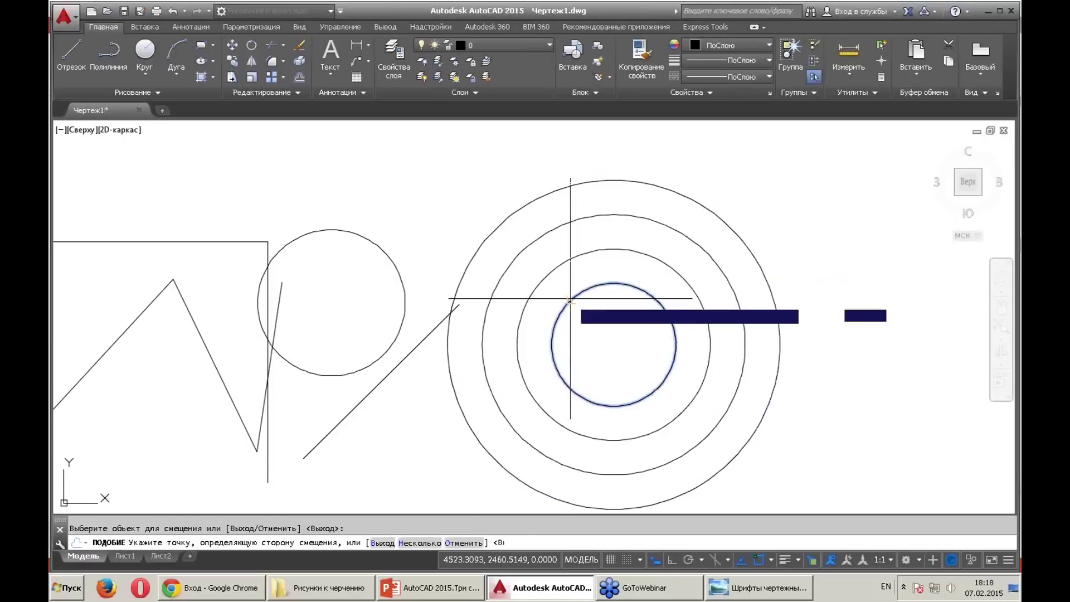
pyautogui.press('Escape')
pyautogui.scroll(-2, 432, 215)
pyautogui.moveTo(433, 215); pyautogui.dragTo(408, 224, button='middle')
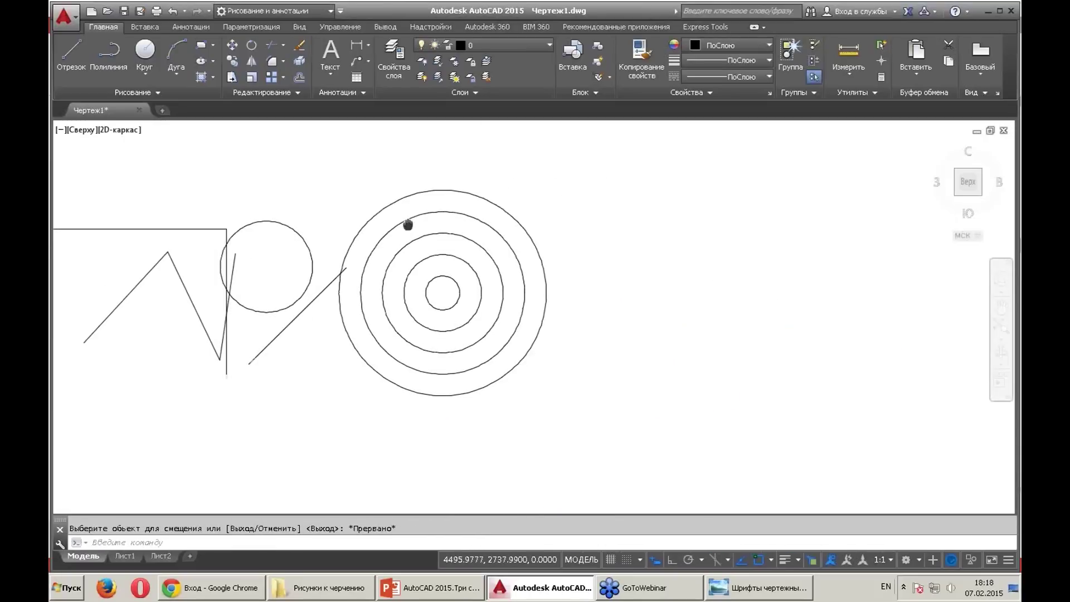
# Draw a five-vertex zigzag polyline to the right of the rings
pyautogui.click(106, 49)
pyautogui.click(582, 398)
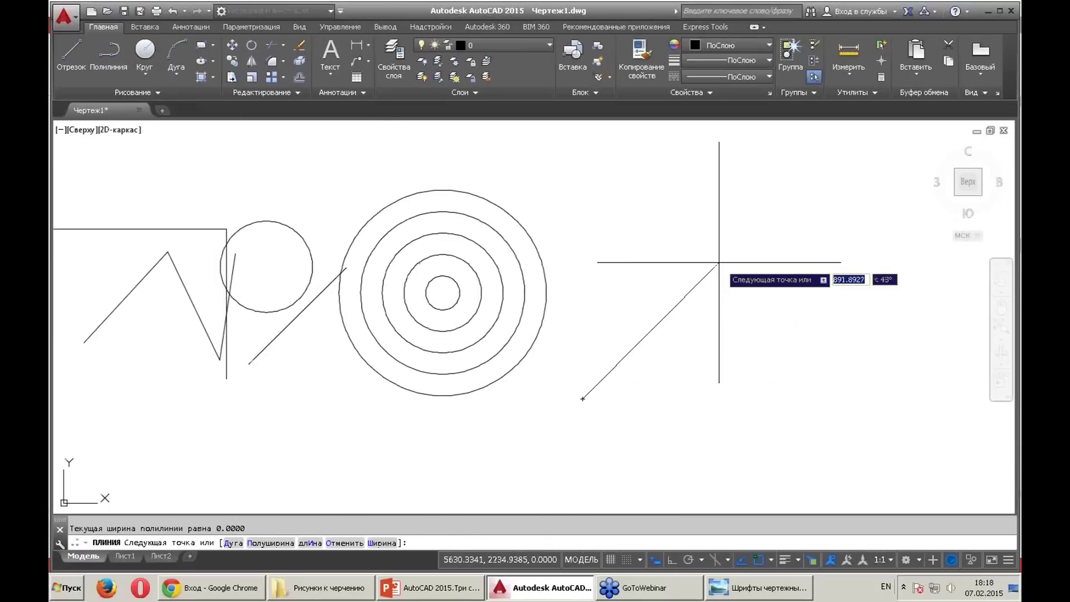
pyautogui.click(719, 262)
pyautogui.click(807, 422)
pyautogui.click(844, 238)
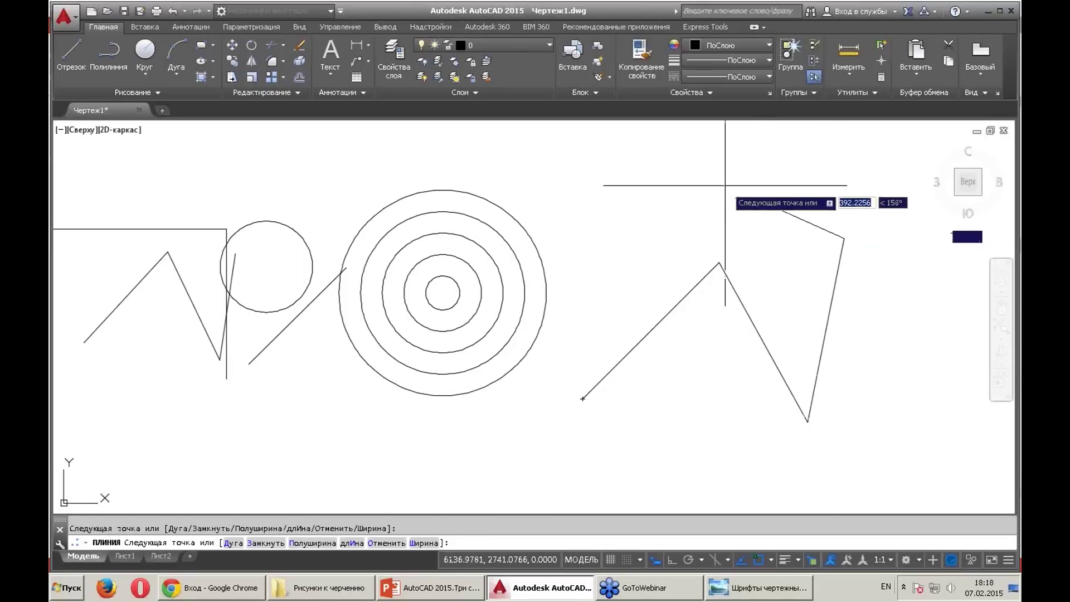
pyautogui.click(699, 178)
pyautogui.press('Escape')
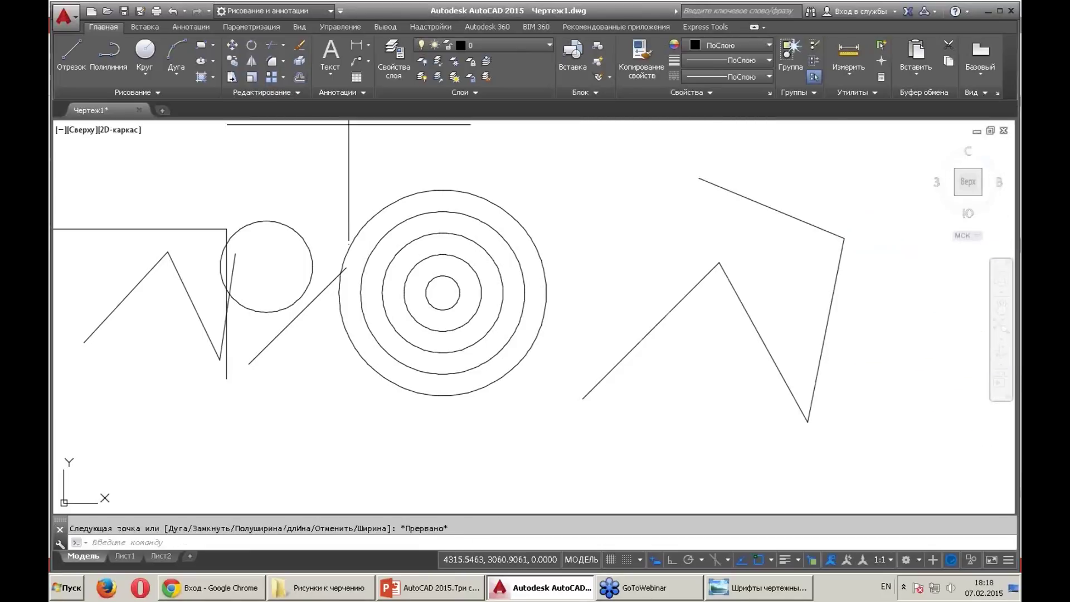
# Offset a parallel copy of the polyline inward to form an arrow shape
pyautogui.click(621, 173)
pyautogui.click(653, 195)
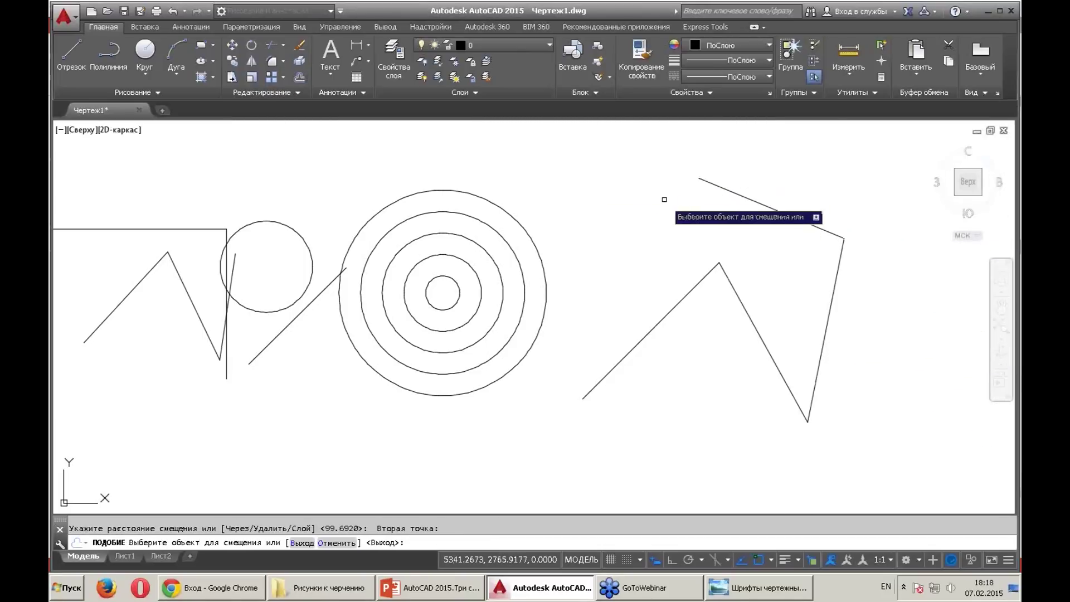
pyautogui.click(707, 180)
pyautogui.click(841, 180)
pyautogui.press('Escape')
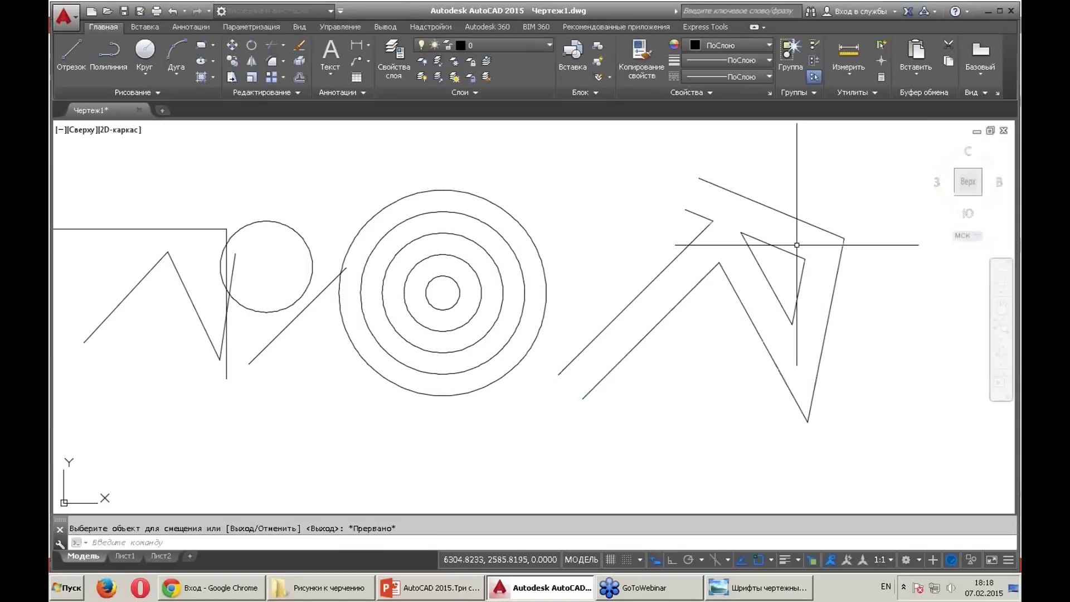
# Recenter the view and begin a new line figure beside the arrow shape
pyautogui.click(788, 253)
pyautogui.moveTo(828, 237)
pyautogui.mouseDown(button='middle')
pyautogui.moveTo(691, 229)
pyautogui.moveTo(580, 239)
pyautogui.mouseUp(button='middle')
pyautogui.press('Escape')
pyautogui.scroll(-2, 334, 311)
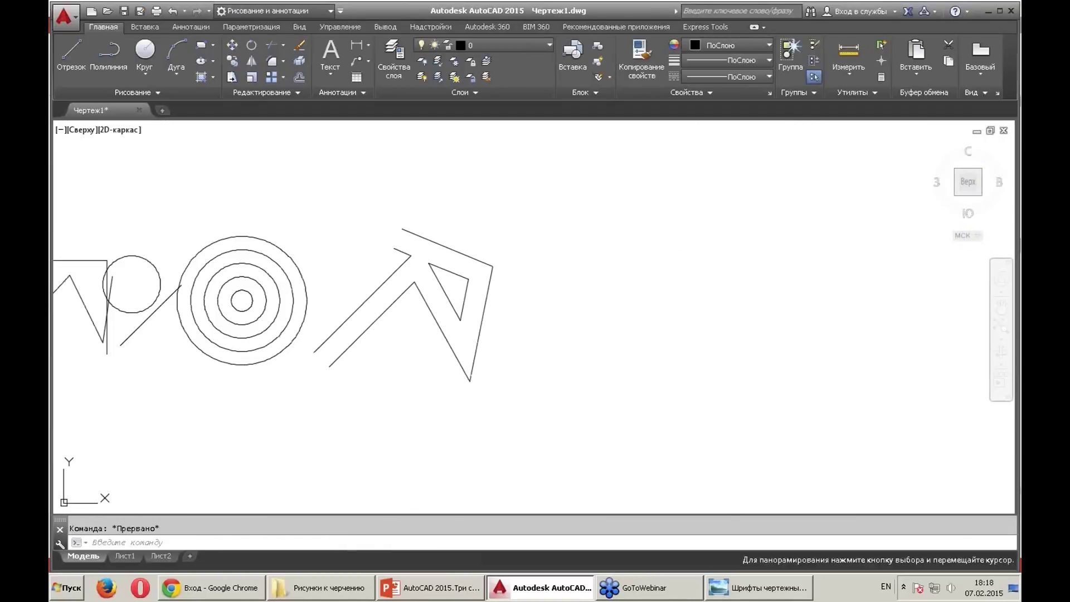
pyautogui.scroll(2, 435, 275)
pyautogui.moveTo(478, 232); pyautogui.dragTo(396, 225, button='middle')
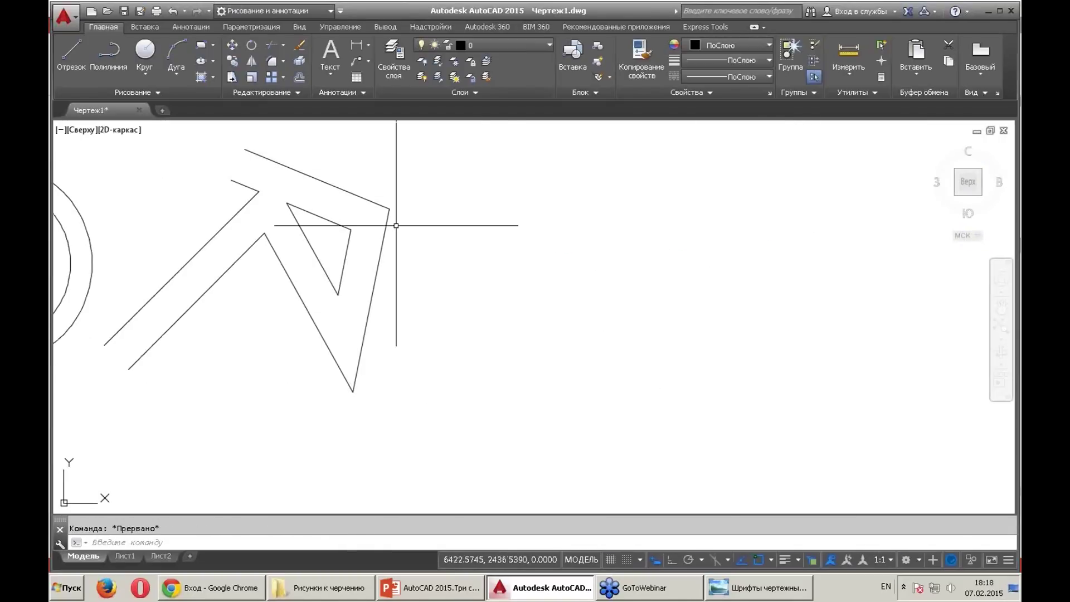
pyautogui.click(76, 43)
pyautogui.click(422, 336)
# Finish the zigzag line by placing its remaining vertices, then end the LINE command
pyautogui.click(470, 193)
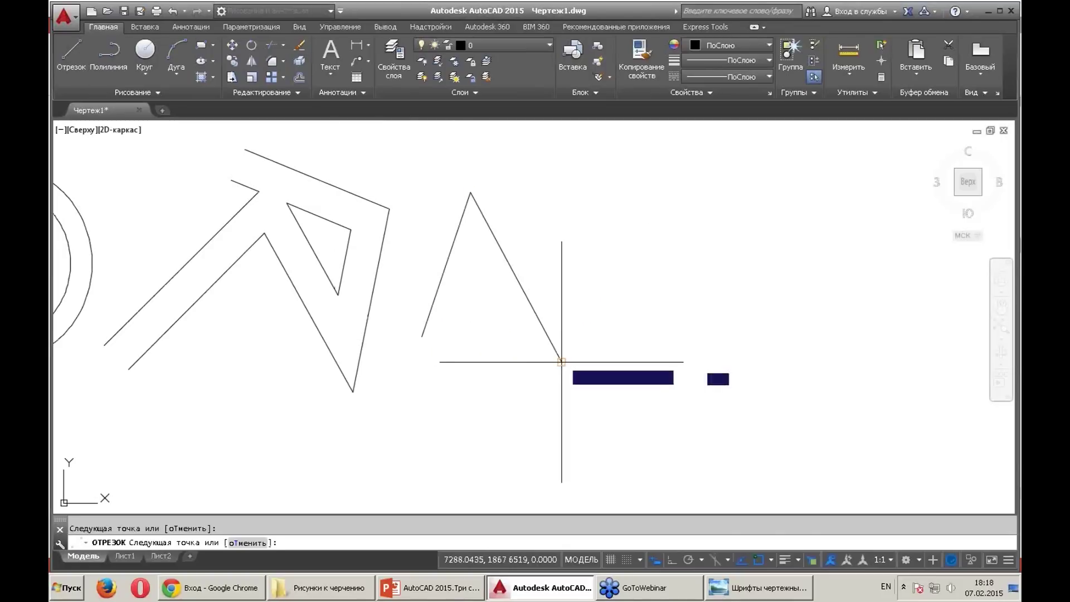
pyautogui.click(561, 361)
pyautogui.click(572, 217)
pyautogui.click(700, 348)
pyautogui.click(532, 436)
pyautogui.click(620, 490)
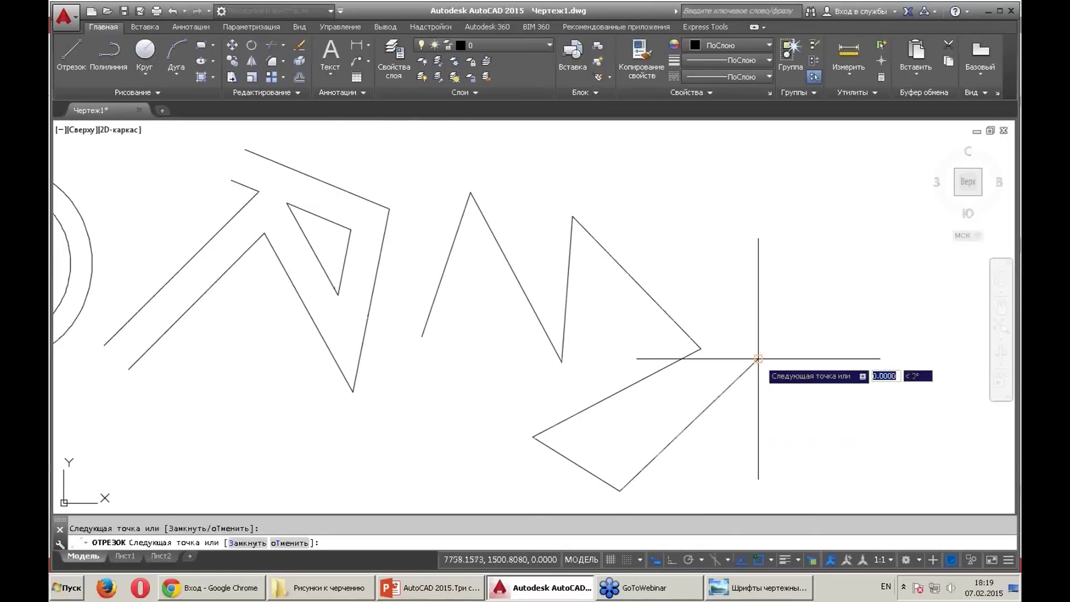
pyautogui.click(757, 358)
pyautogui.press('Escape')
# Join the seven zigzag line segments into one polyline using Join
pyautogui.click(632, 273)
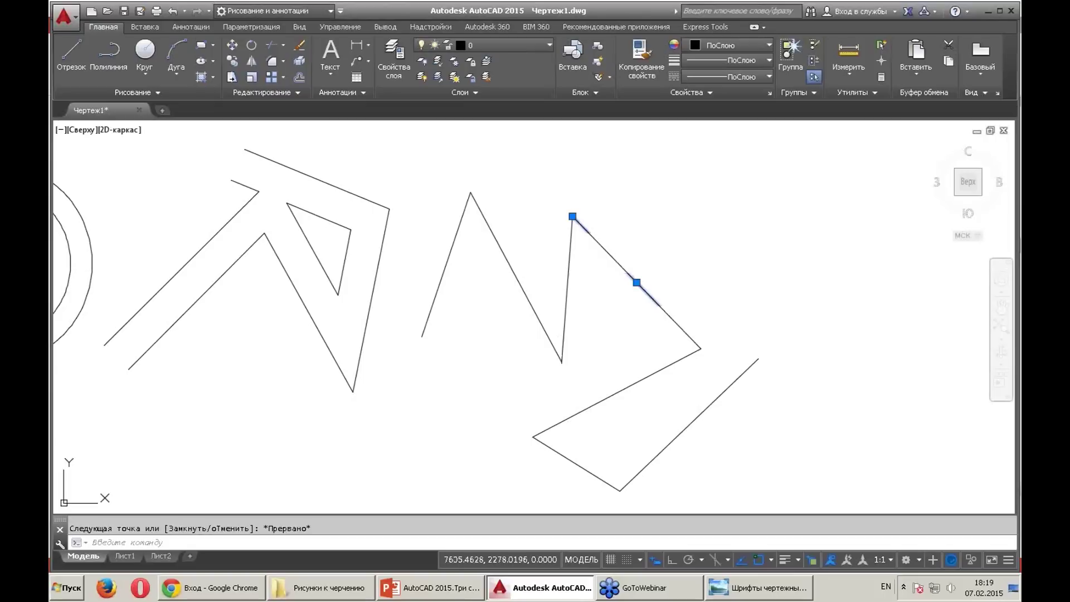
pyautogui.press('Escape')
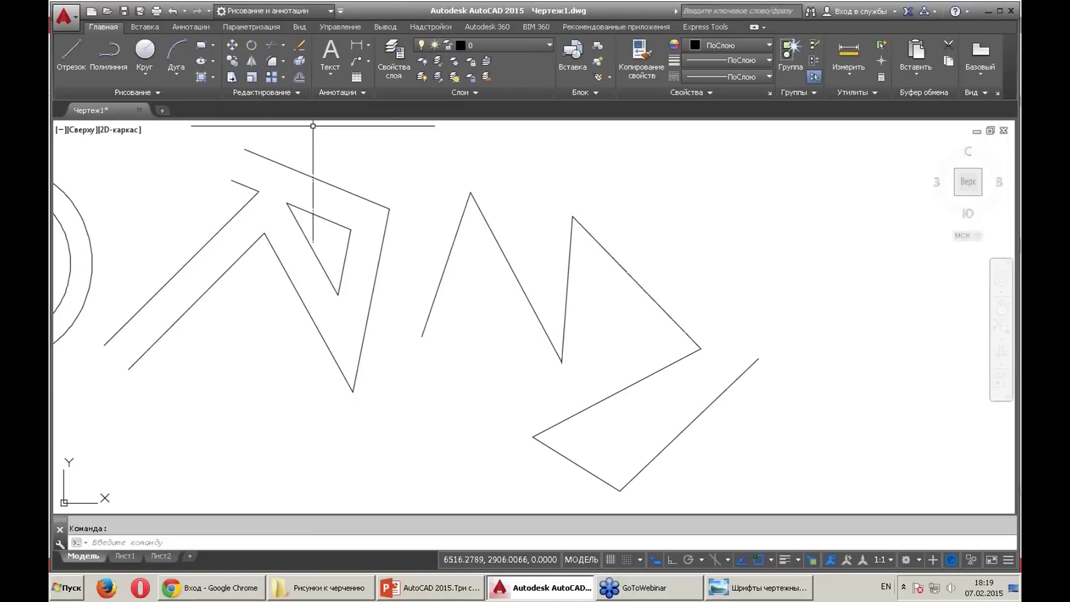
pyautogui.click(296, 91)
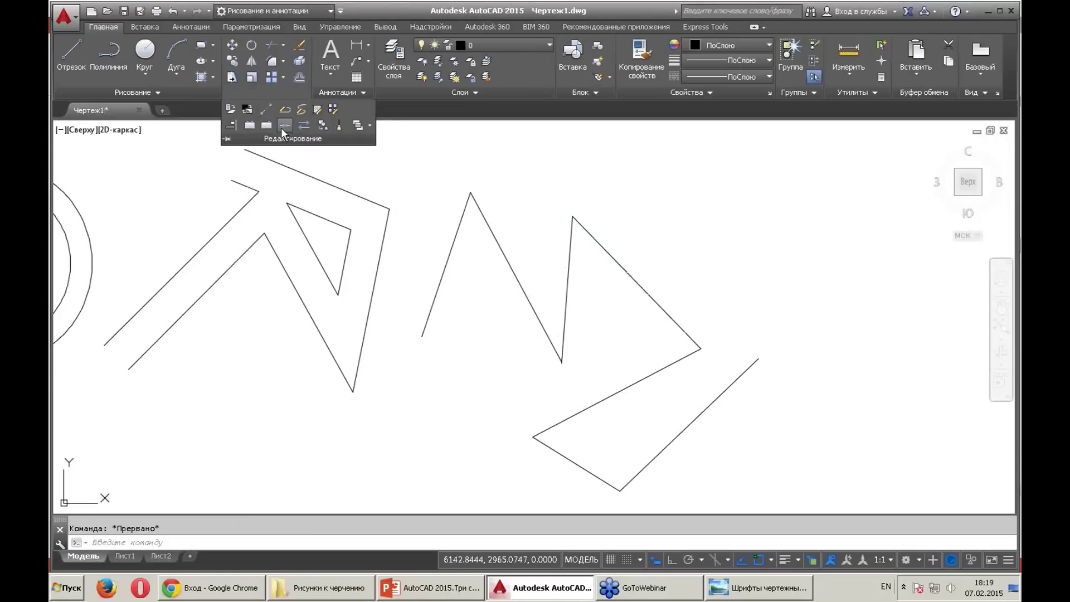
pyautogui.click(284, 125)
pyautogui.click(744, 458)
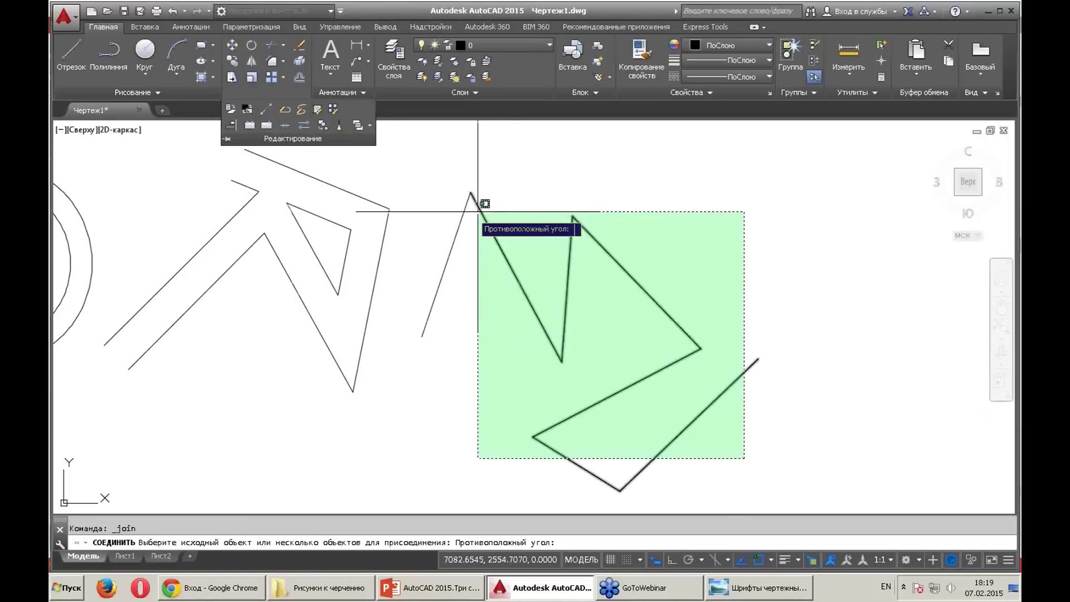
pyautogui.click(478, 211)
pyautogui.press('Return')
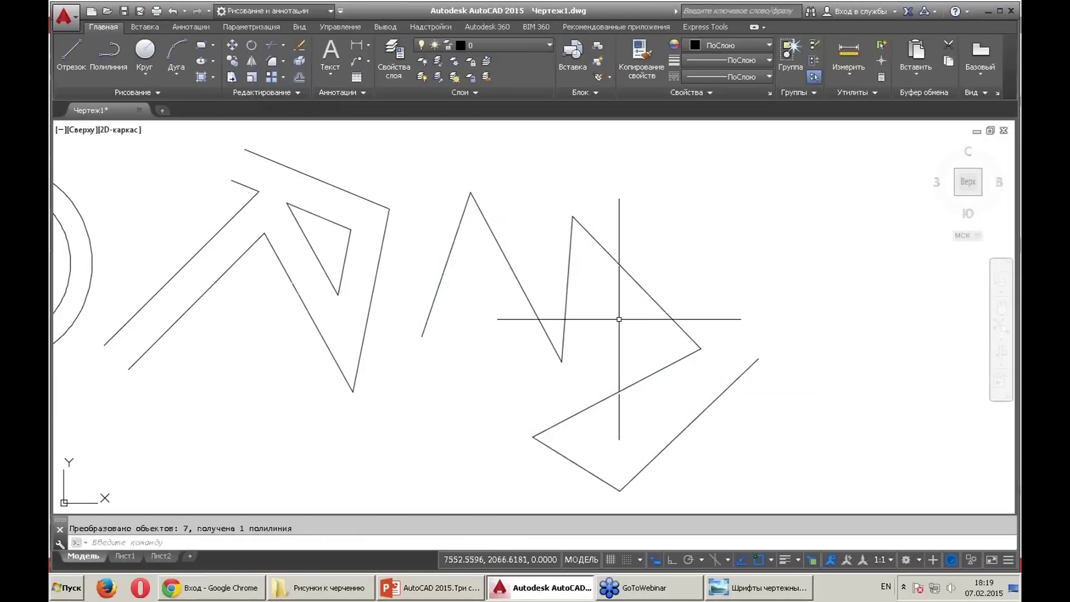
# Convert the polyline's upper-right and lower-right segments into outward-bulging arcs via grip Convert to Arc
pyautogui.click(639, 284)
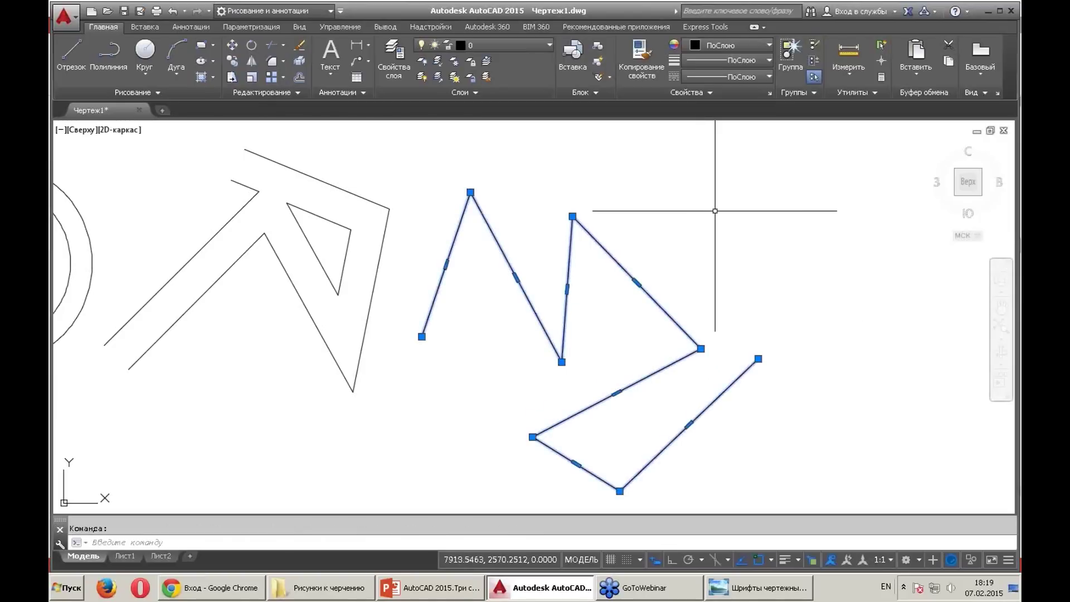
pyautogui.moveTo(637, 283)
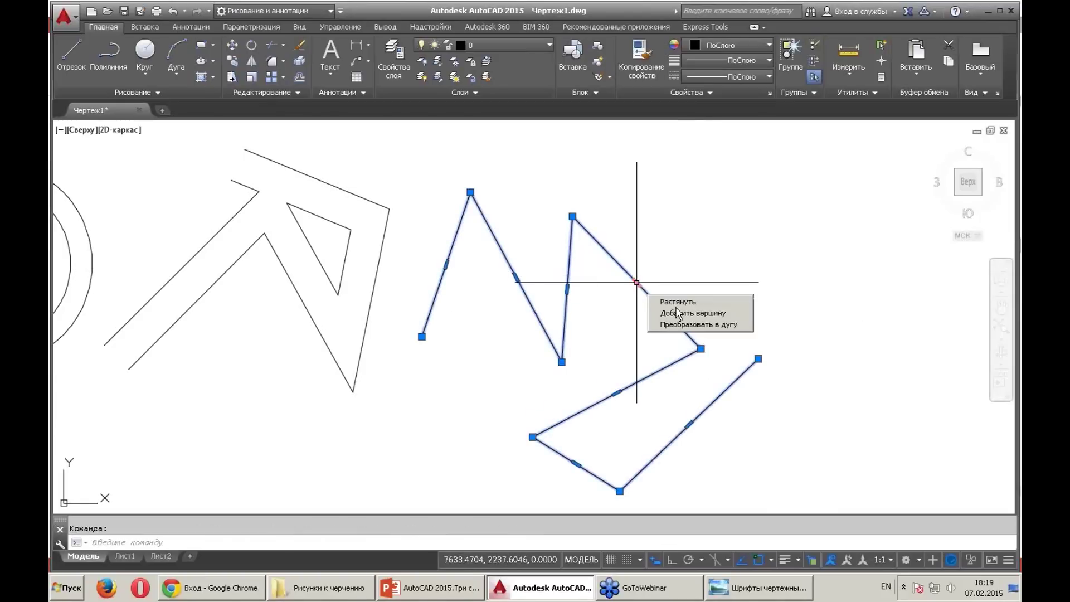
pyautogui.click(698, 324)
pyautogui.click(698, 223)
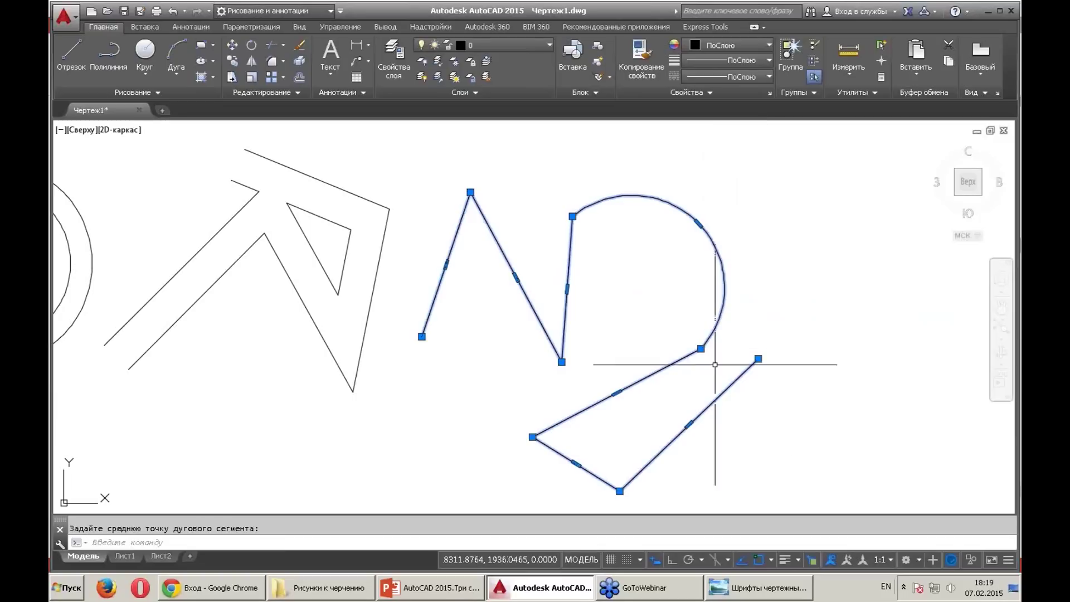
pyautogui.click(725, 467)
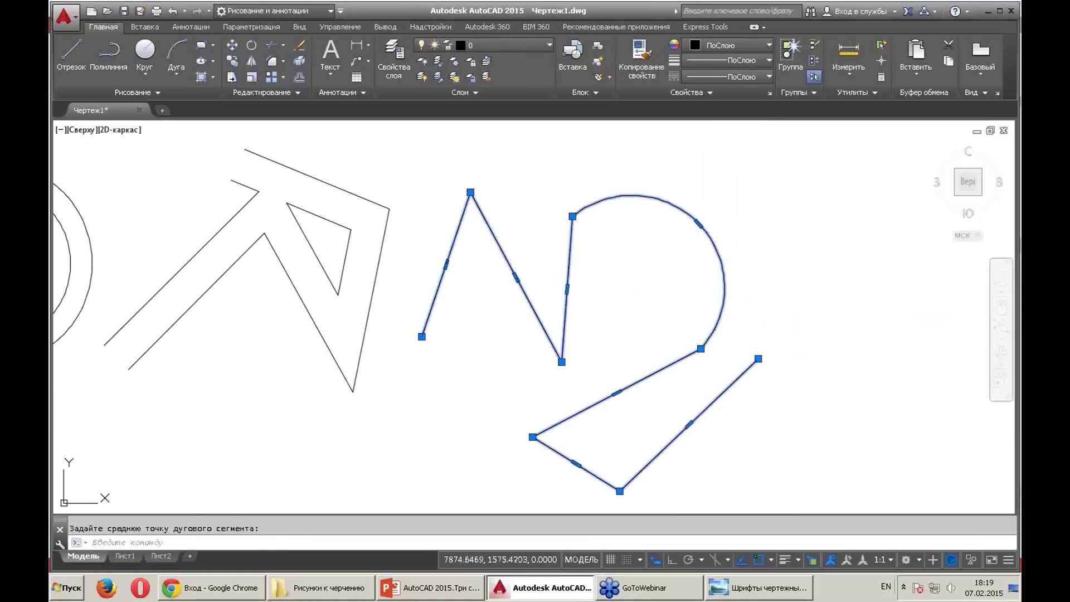
pyautogui.click(759, 447)
pyautogui.moveTo(778, 298); pyautogui.dragTo(732, 275, button='middle')
pyautogui.press('Escape')
pyautogui.press('Escape')
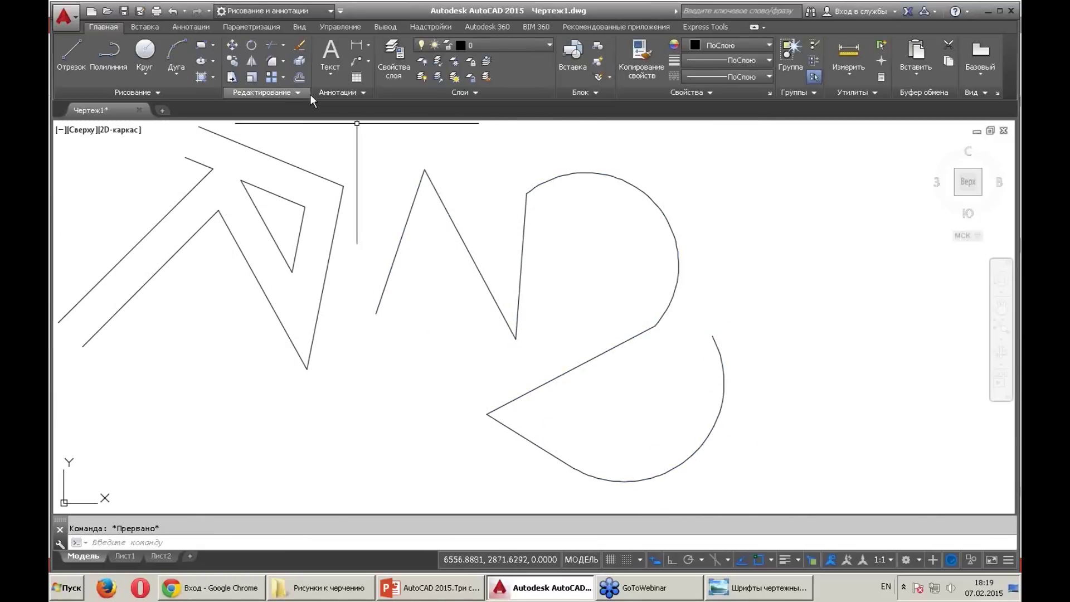
# Draw two upright rectangles in the empty space right of the zigzag shape
pyautogui.scroll(-2, 334, 210)
pyautogui.moveTo(334, 210); pyautogui.dragTo(316, 240, button='middle')
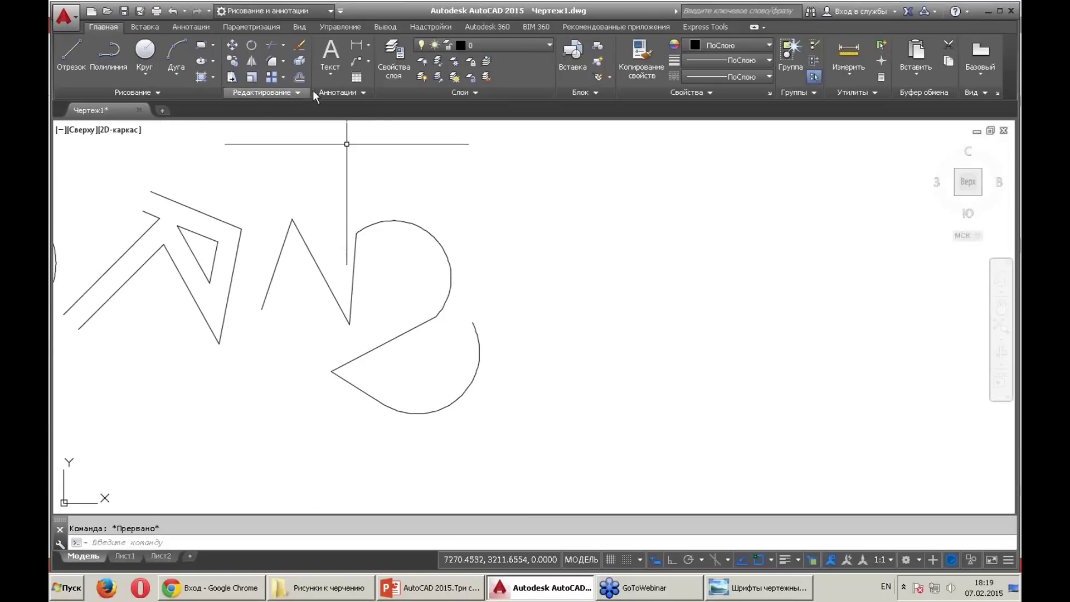
pyautogui.click(201, 45)
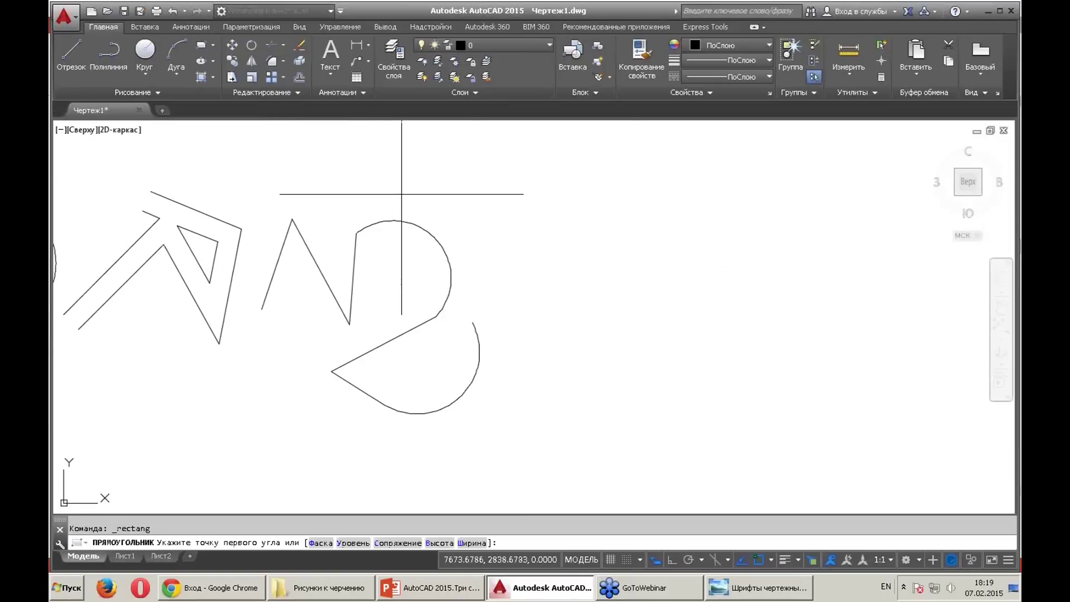
pyautogui.click(591, 290)
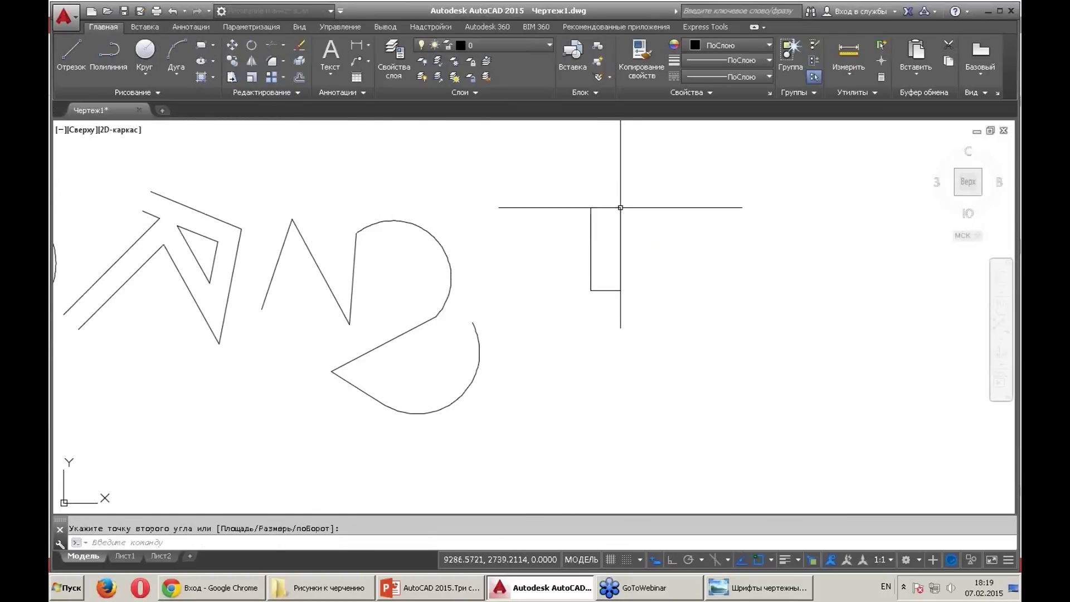
pyautogui.click(201, 45)
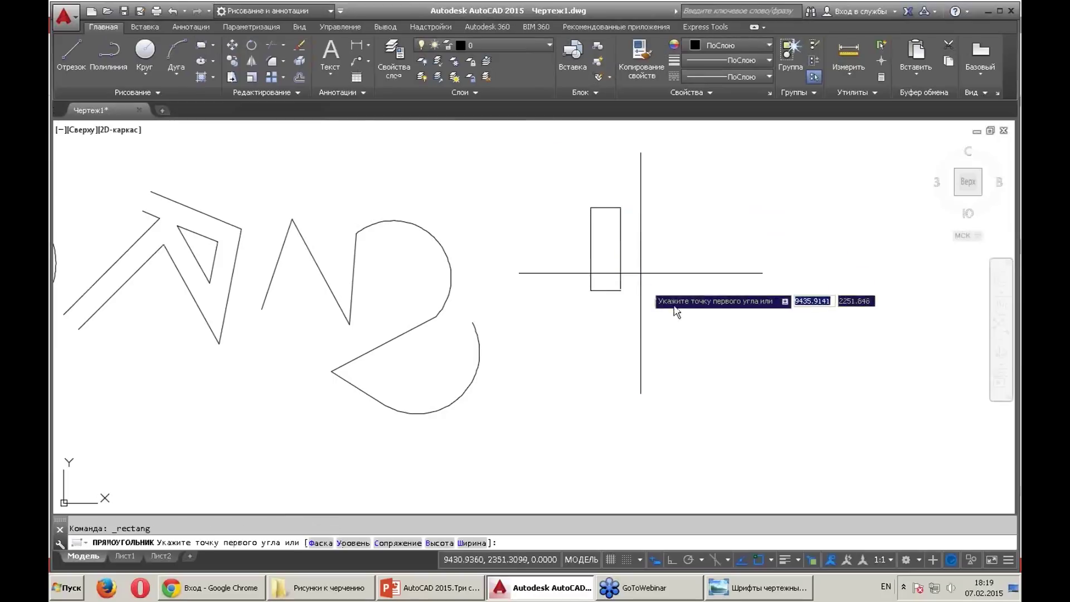
pyautogui.click(716, 354)
pyautogui.click(763, 246)
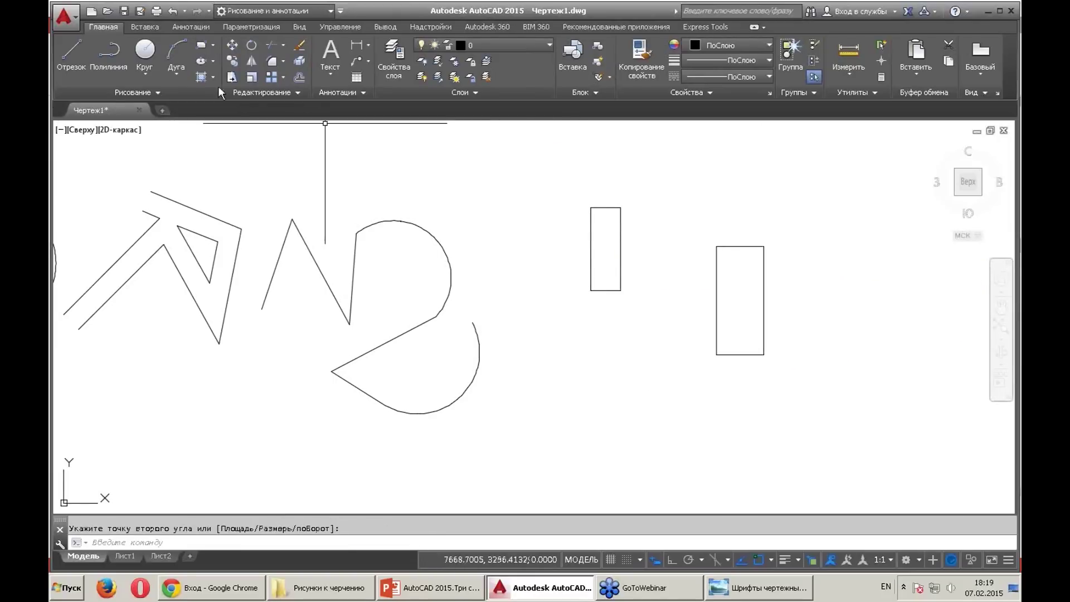
# Draw a three-point S-shaped spline below the rectangles
pyautogui.click(152, 92)
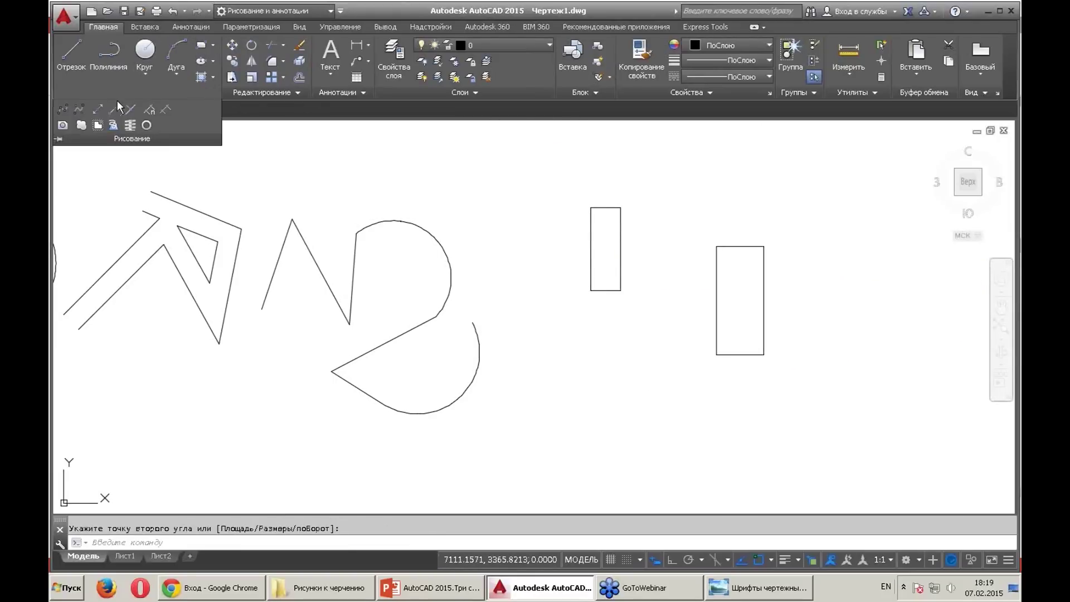
pyautogui.click(63, 109)
pyautogui.click(472, 454)
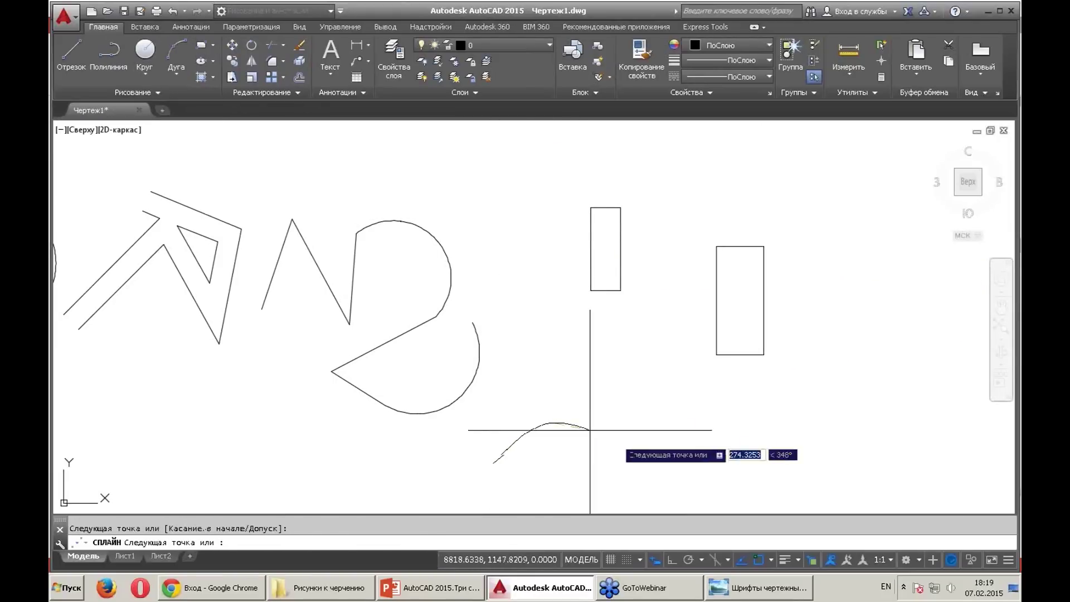
pyautogui.click(777, 439)
pyautogui.click(827, 353)
pyautogui.press('Return')
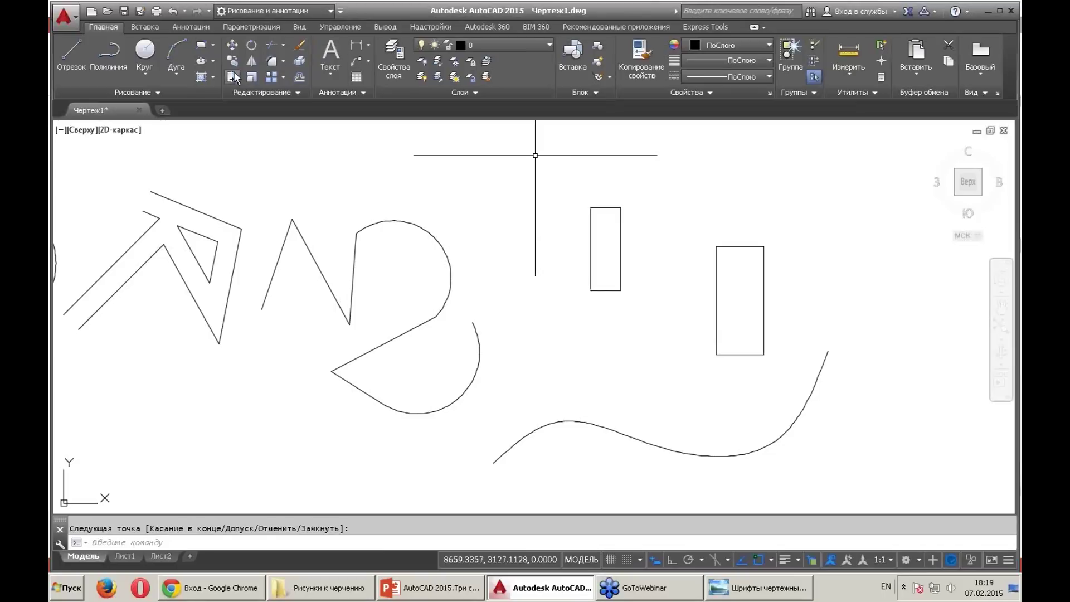
# Offset a parallel copy of the lower spline upward, distance picked by two points
pyautogui.click(300, 77)
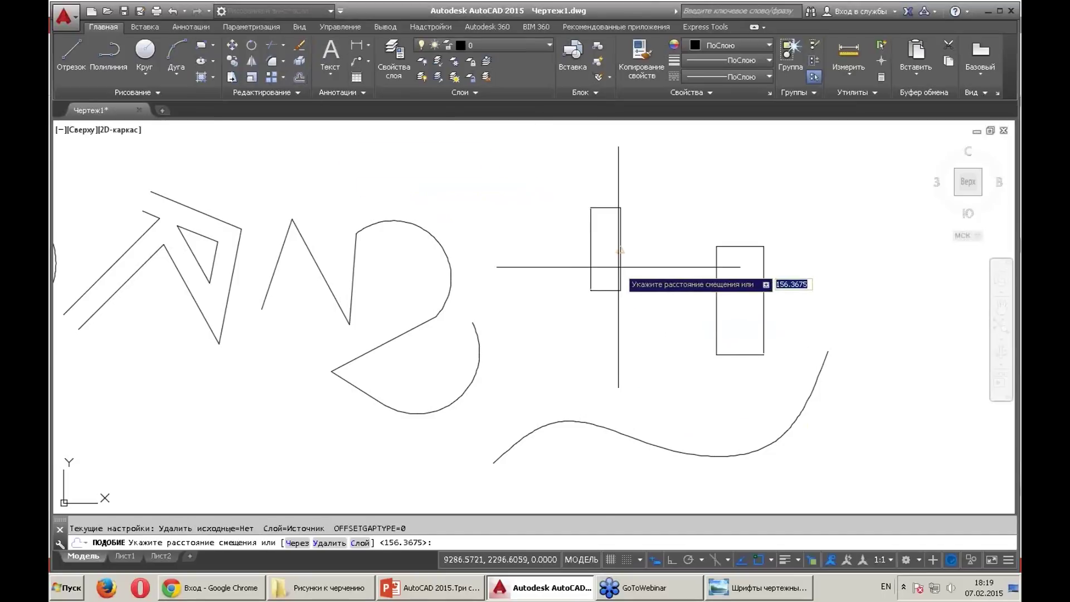
pyautogui.click(621, 249)
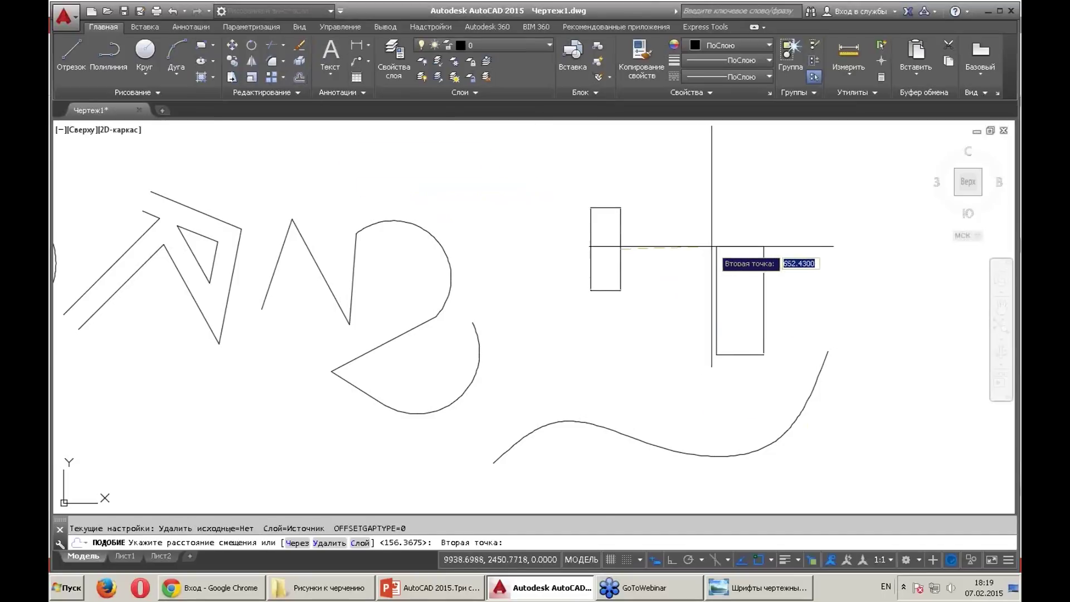
pyautogui.click(716, 246)
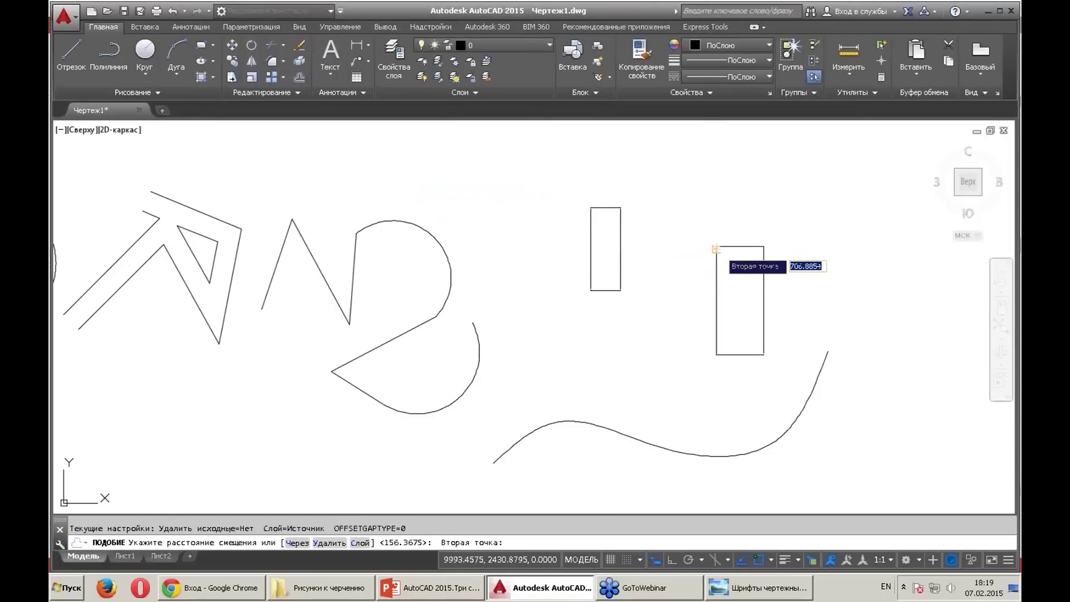
pyautogui.click(669, 446)
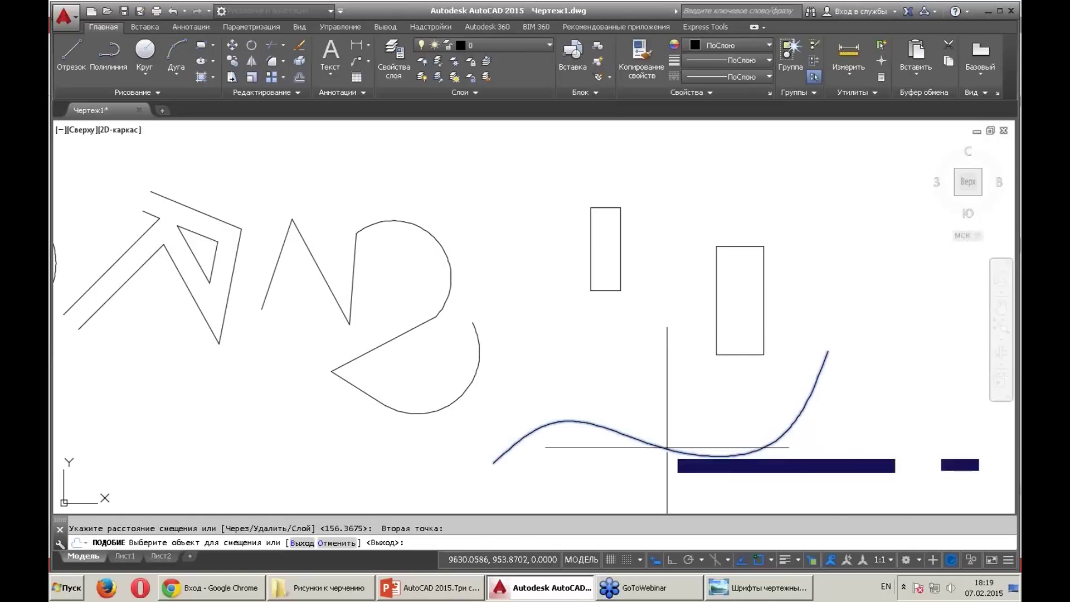
pyautogui.press('Escape')
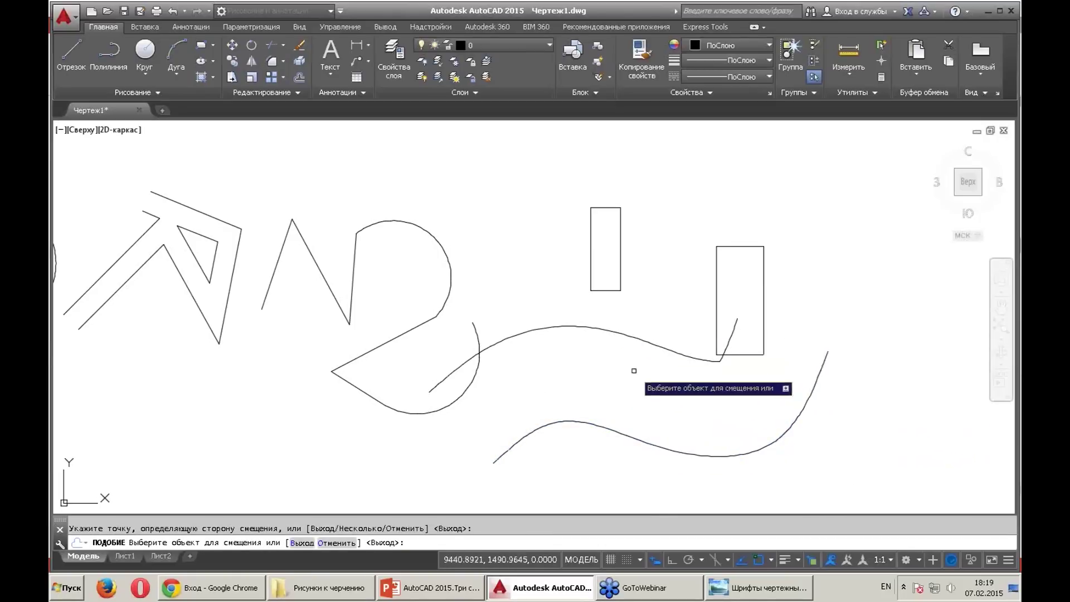
pyautogui.press('Escape')
pyautogui.moveTo(607, 320); pyautogui.dragTo(542, 292, button='middle')
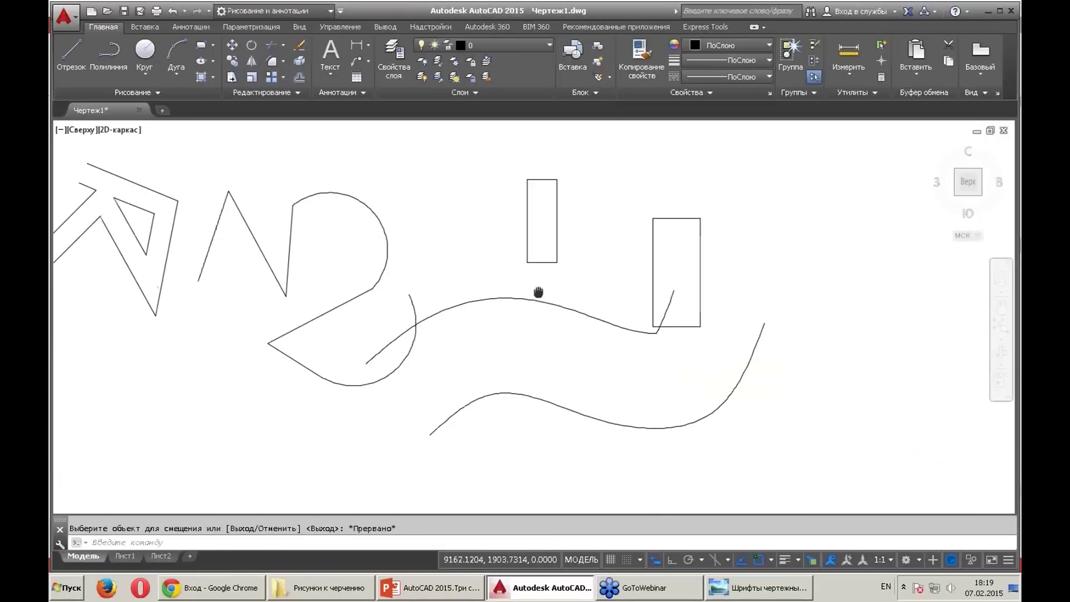
# Move both rectangles down and right, using the left rectangle's corner as base point
pyautogui.click(231, 45)
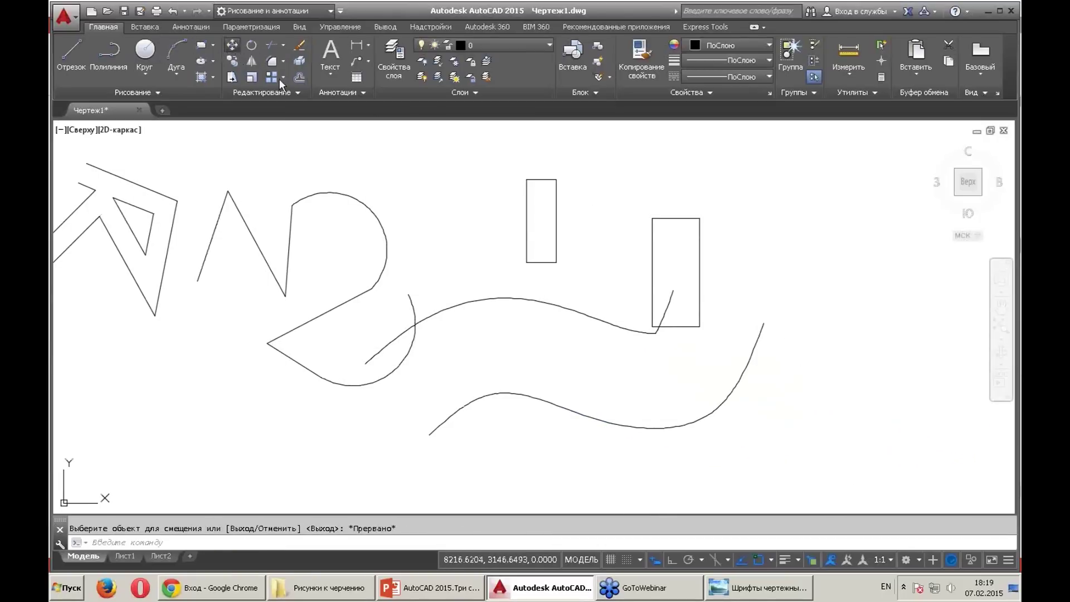
pyautogui.click(616, 248)
pyautogui.click(468, 192)
pyautogui.click(675, 219)
pyautogui.press('Return')
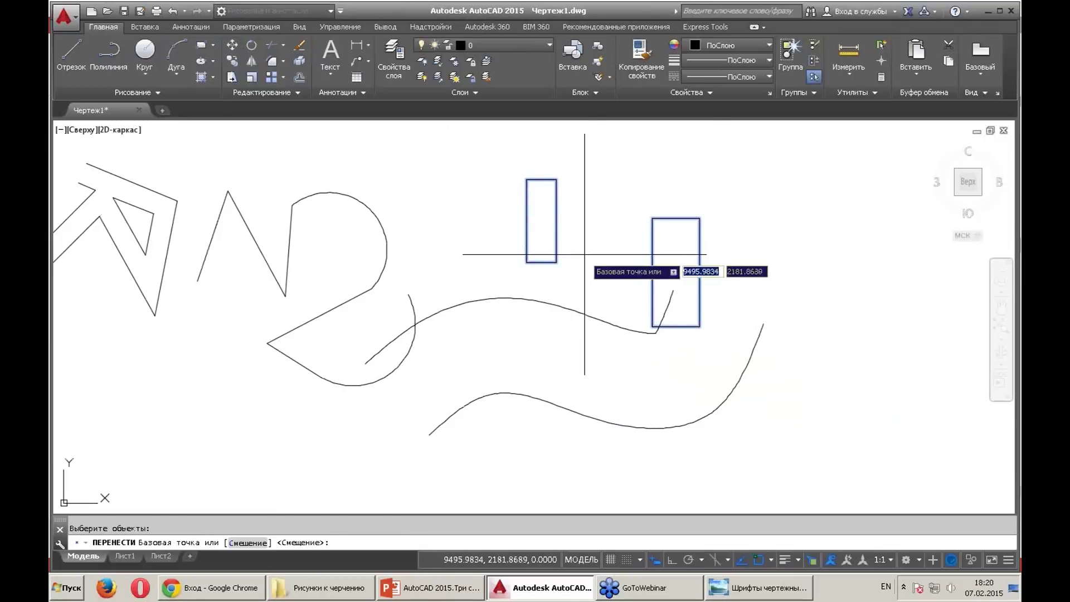
pyautogui.click(556, 262)
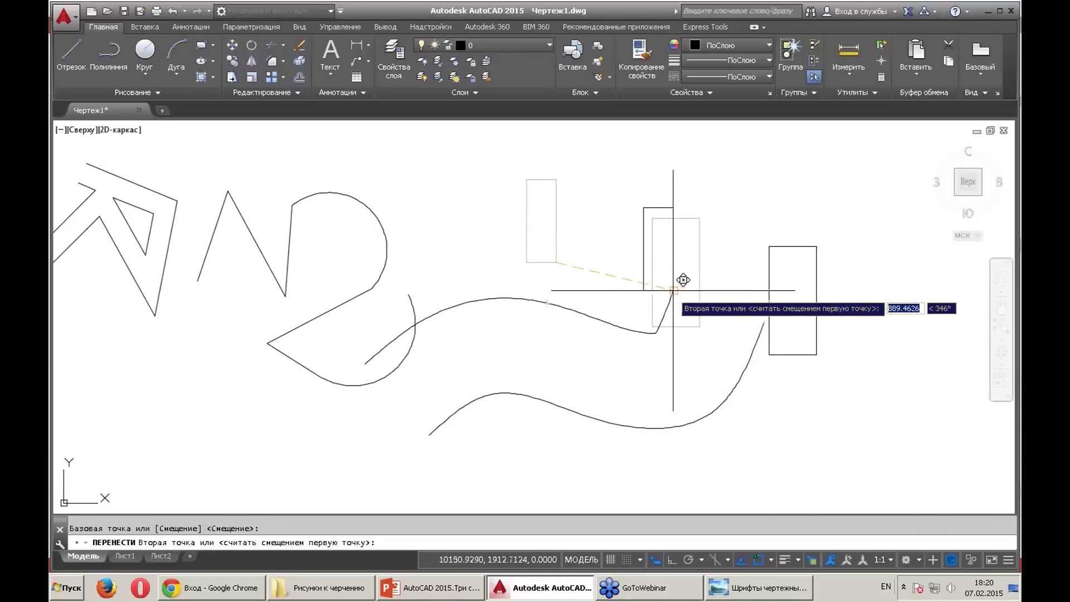
pyautogui.click(664, 311)
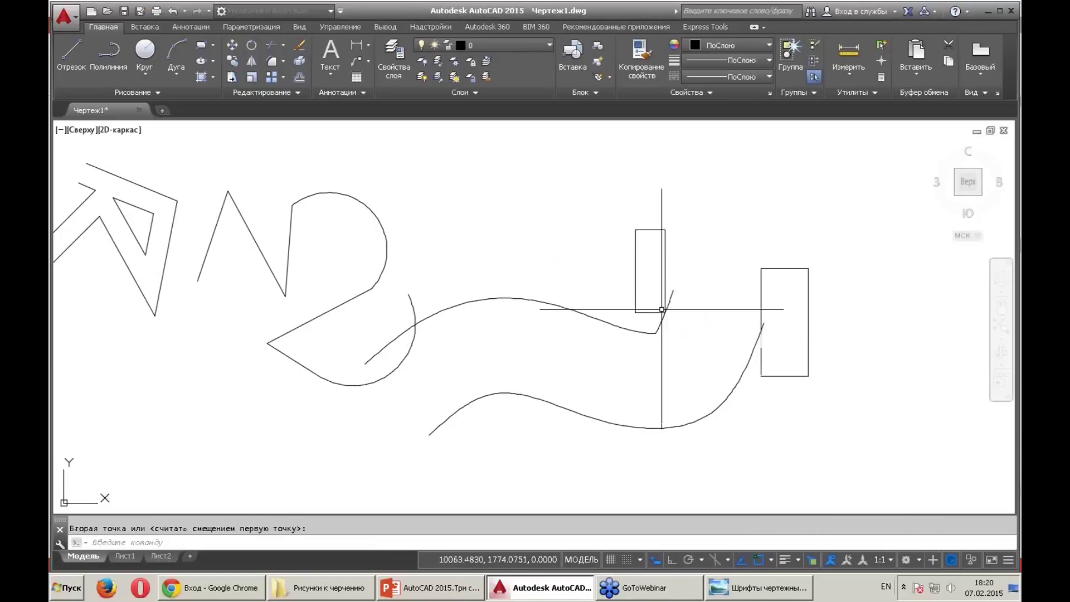
pyautogui.scroll(-5, 684, 335)
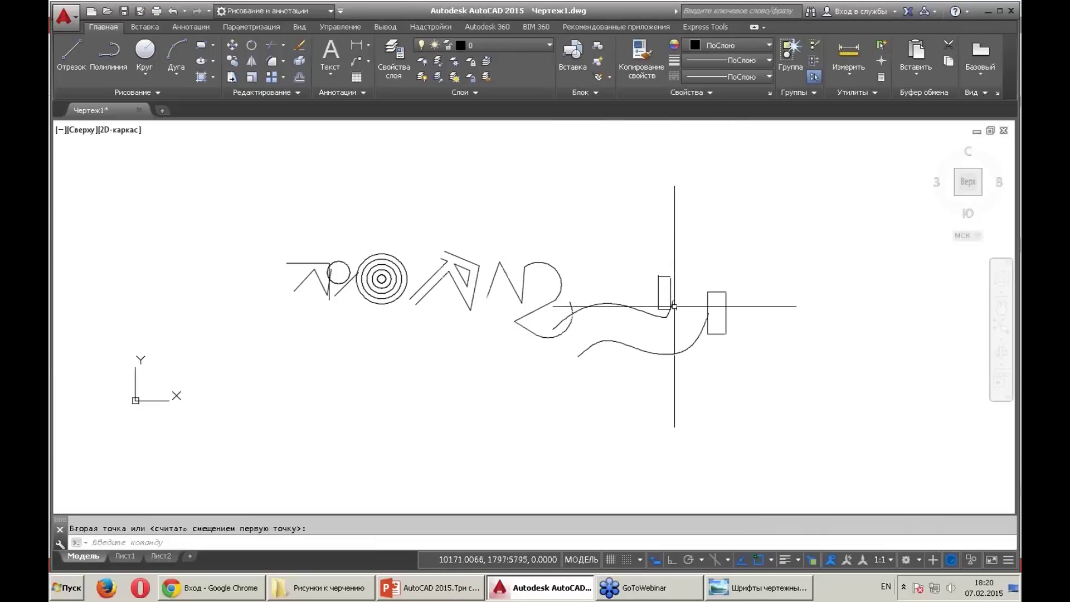
pyautogui.scroll(1, 706, 304)
pyautogui.scroll(2, 778, 306)
pyautogui.press('Escape')
pyautogui.scroll(-3, 786, 337)
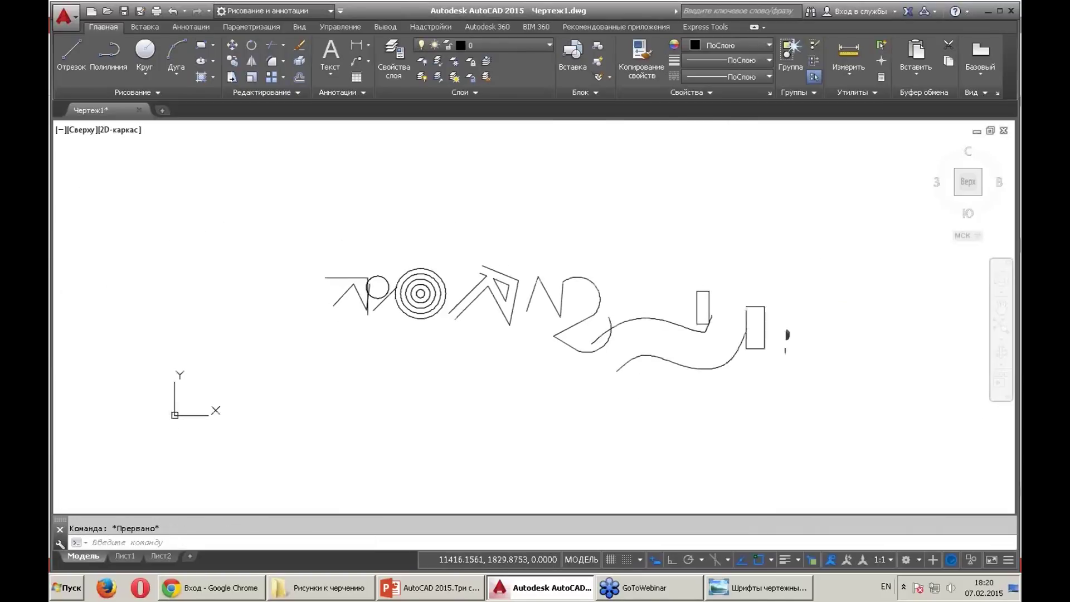
# Window-select all 21 objects in the drawing and delete them
pyautogui.click(776, 406)
pyautogui.click(150, 227)
pyautogui.press('Delete')
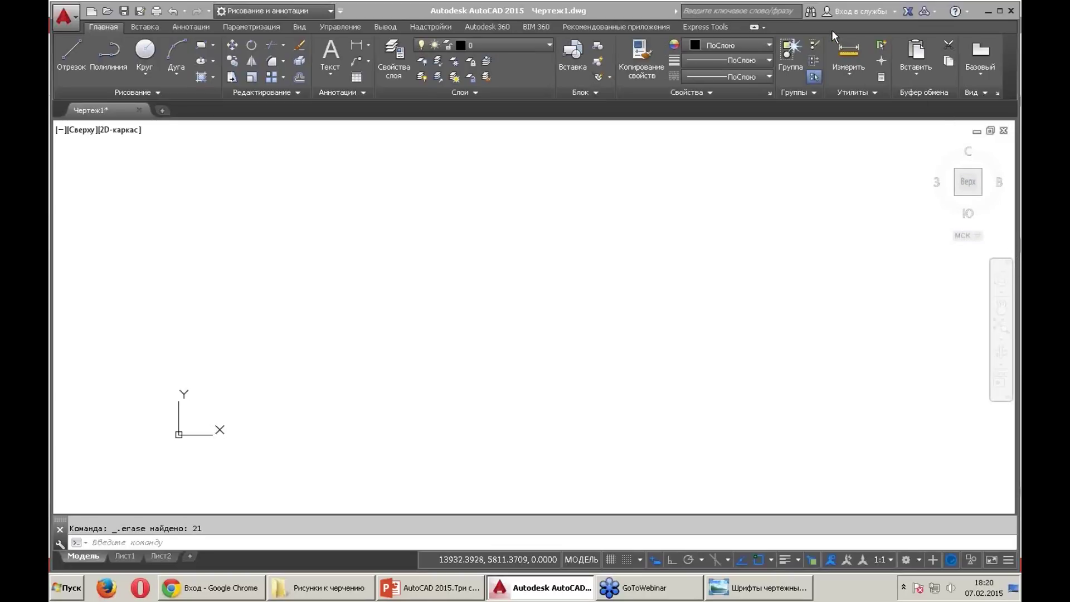
# Pan the empty drawing view and bring the course presentation to the front
pyautogui.moveTo(614, 257); pyautogui.dragTo(612, 285, button='middle')
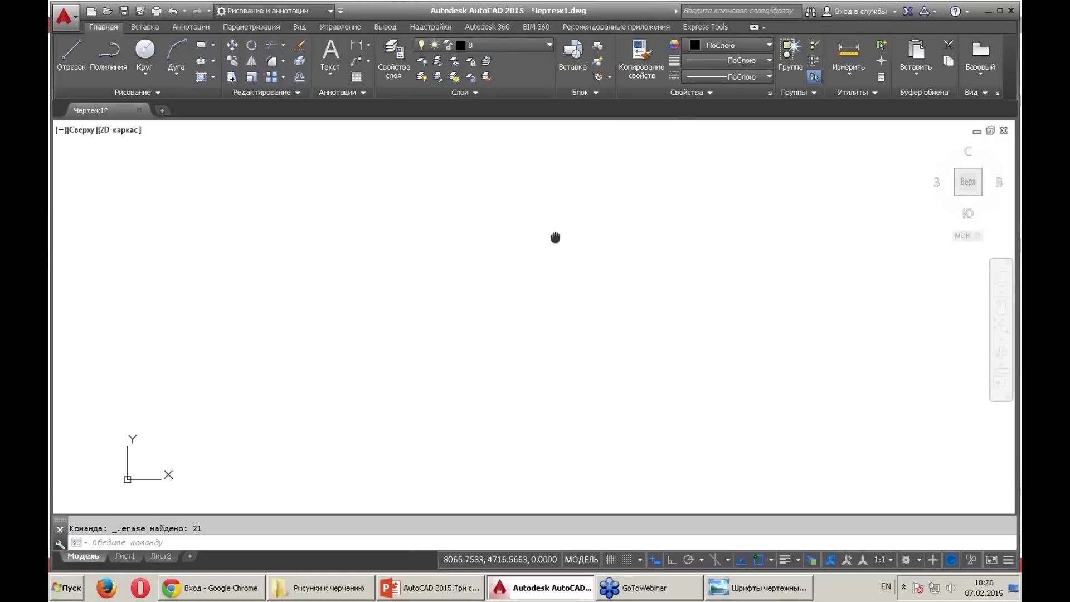
pyautogui.moveTo(555, 238); pyautogui.dragTo(555, 237, button='middle')
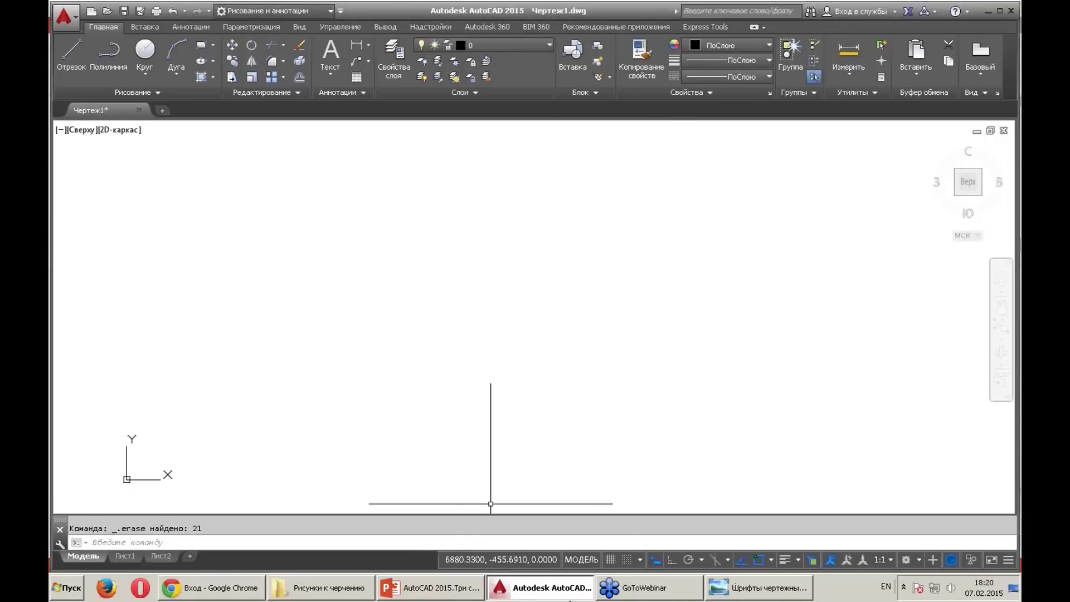
pyautogui.click(422, 596)
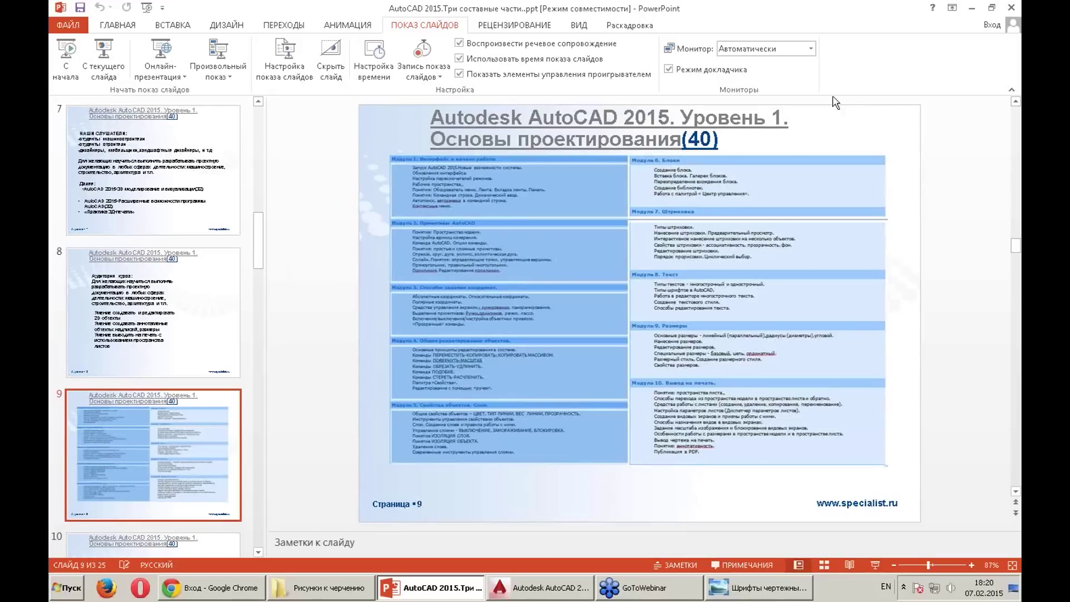
# Minimize PowerPoint, close AutoCAD's Layer Properties palette, and minimize AutoCAD to reveal Chrome
pyautogui.click(972, 9)
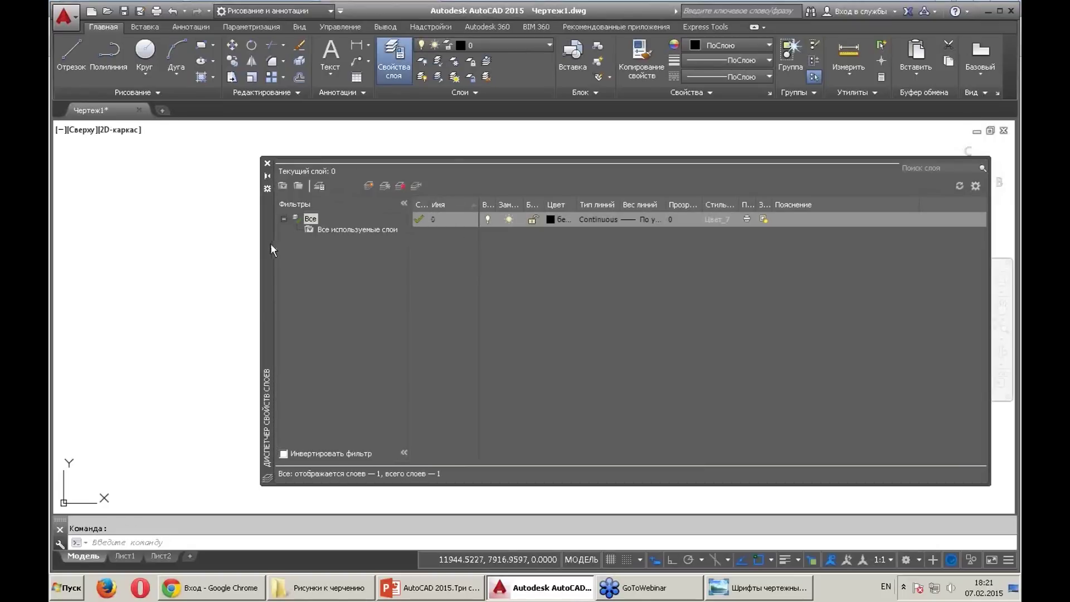
pyautogui.moveTo(269, 243); pyautogui.dragTo(202, 203)
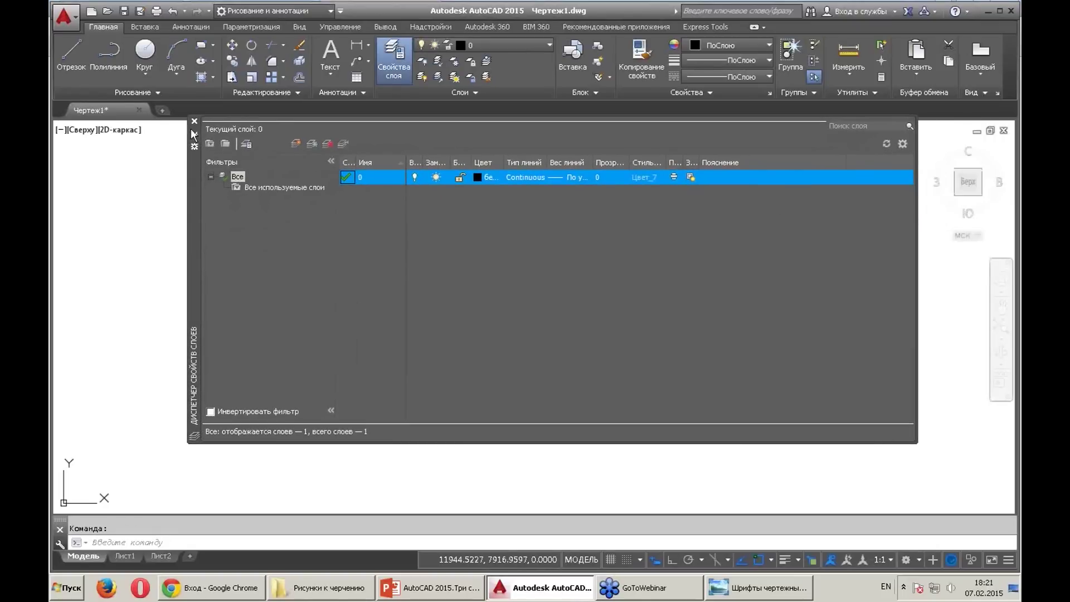
pyautogui.click(194, 121)
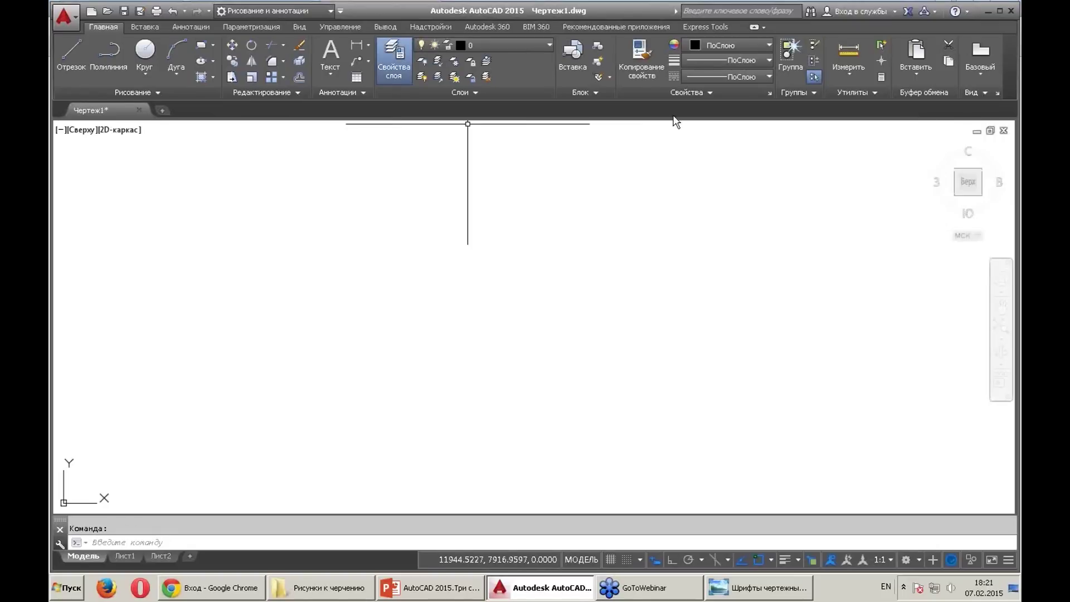
pyautogui.click(988, 10)
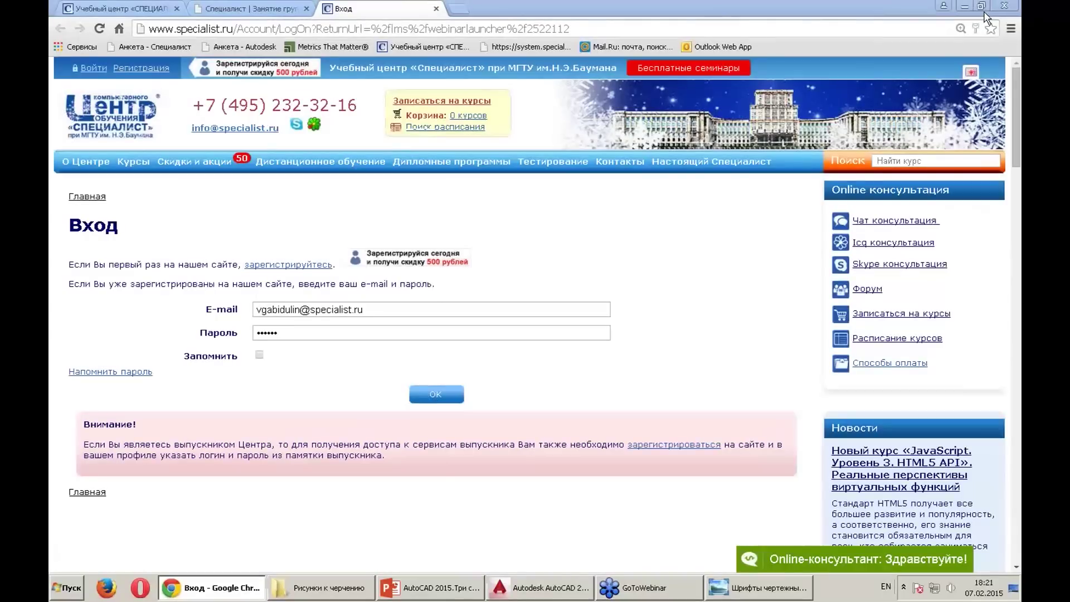
# Restore and re-minimize AutoCAD, then minimize Chrome to clear the desktop
pyautogui.click(540, 589)
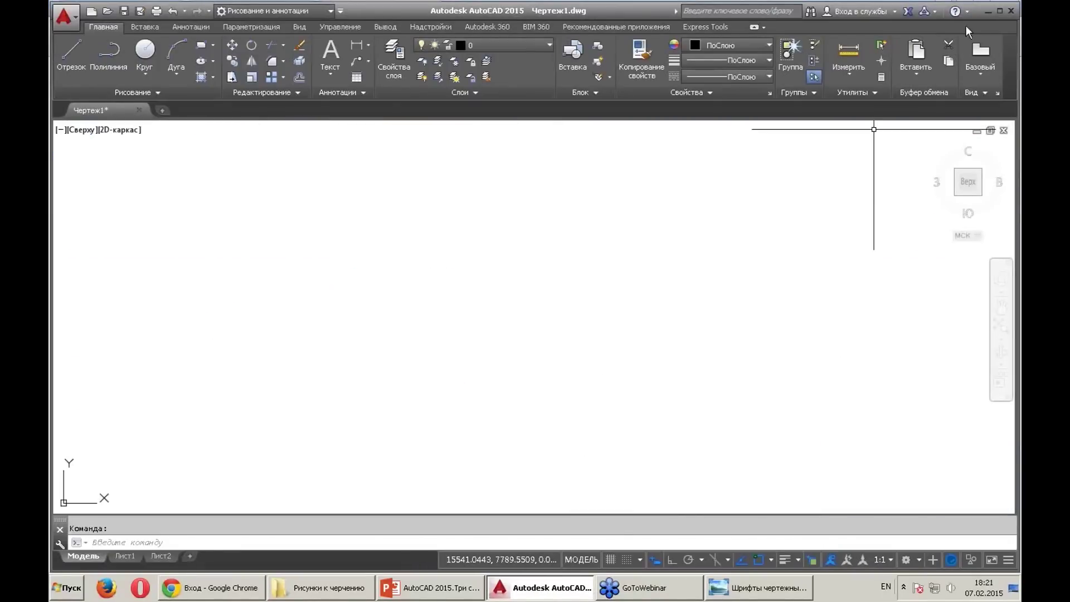
pyautogui.click(986, 11)
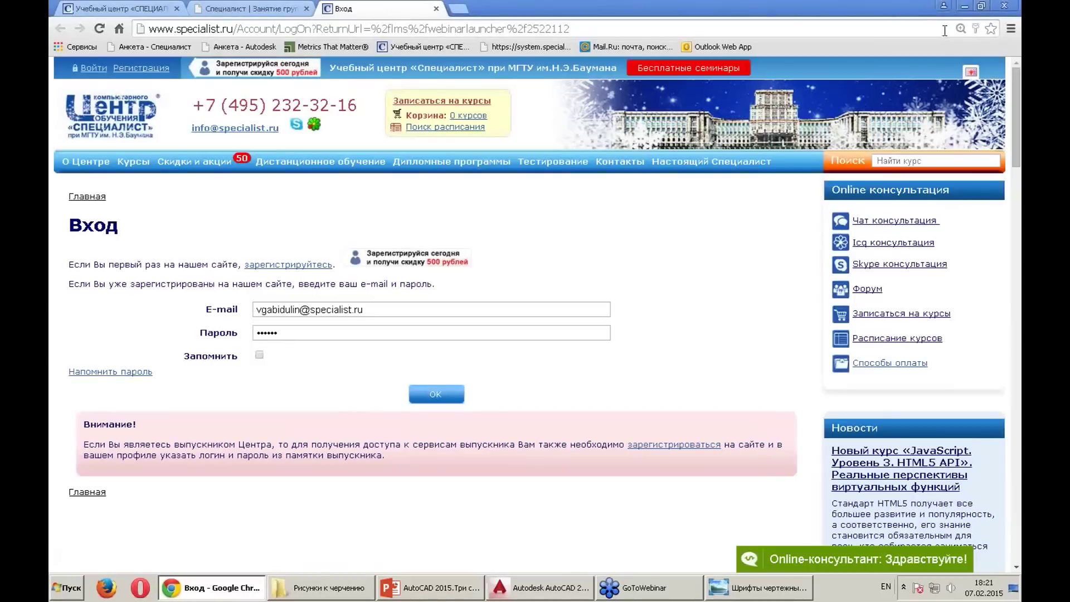
pyautogui.click(965, 8)
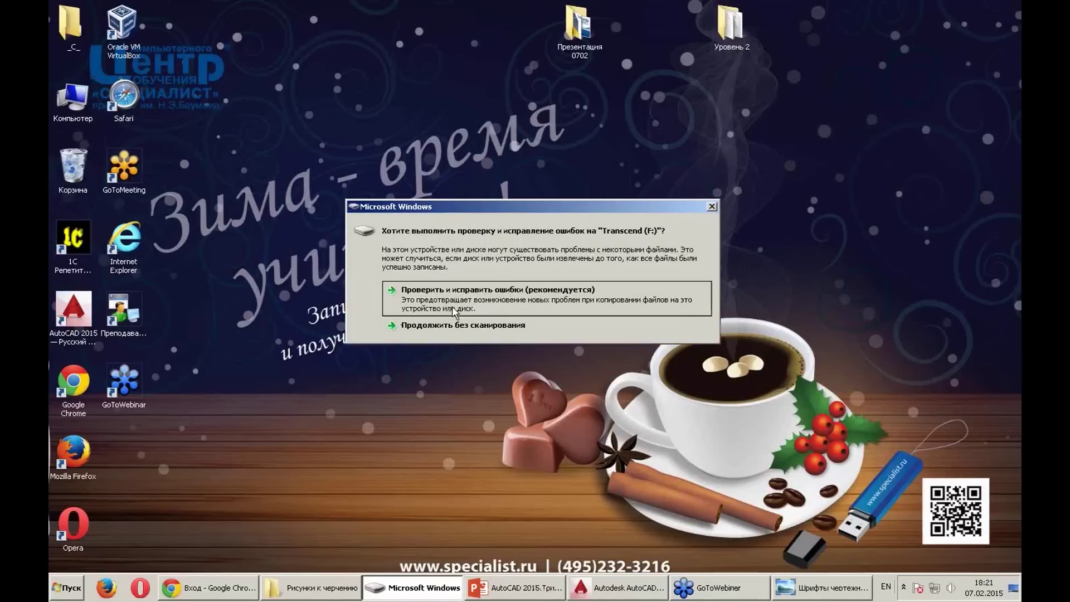
# Skip scanning Transcend (F:), open its files, browse the first folder, then minimize Explorer
pyautogui.click(455, 329)
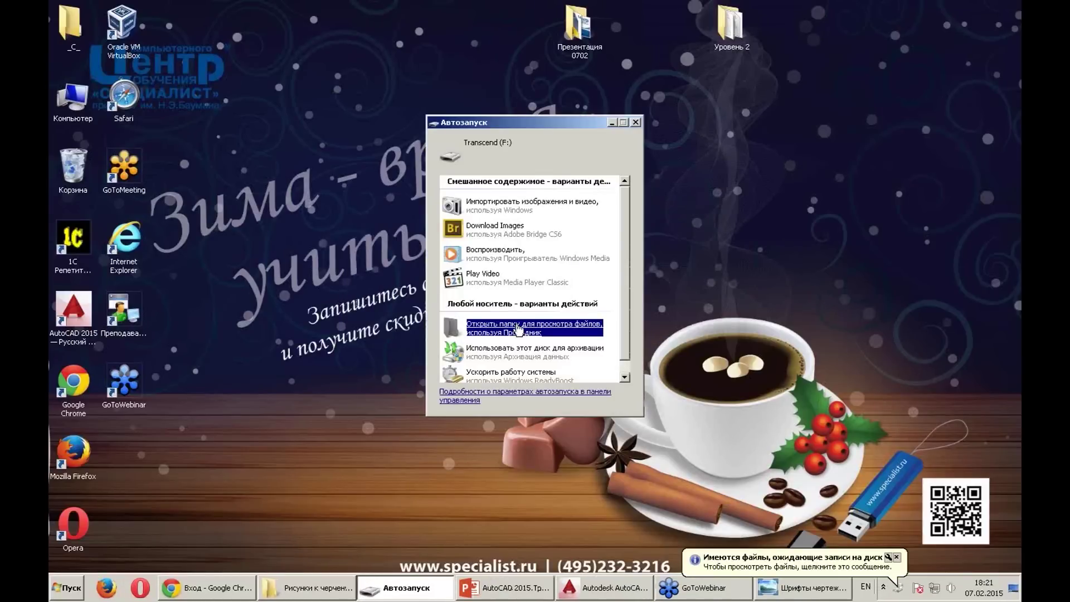
pyautogui.click(514, 332)
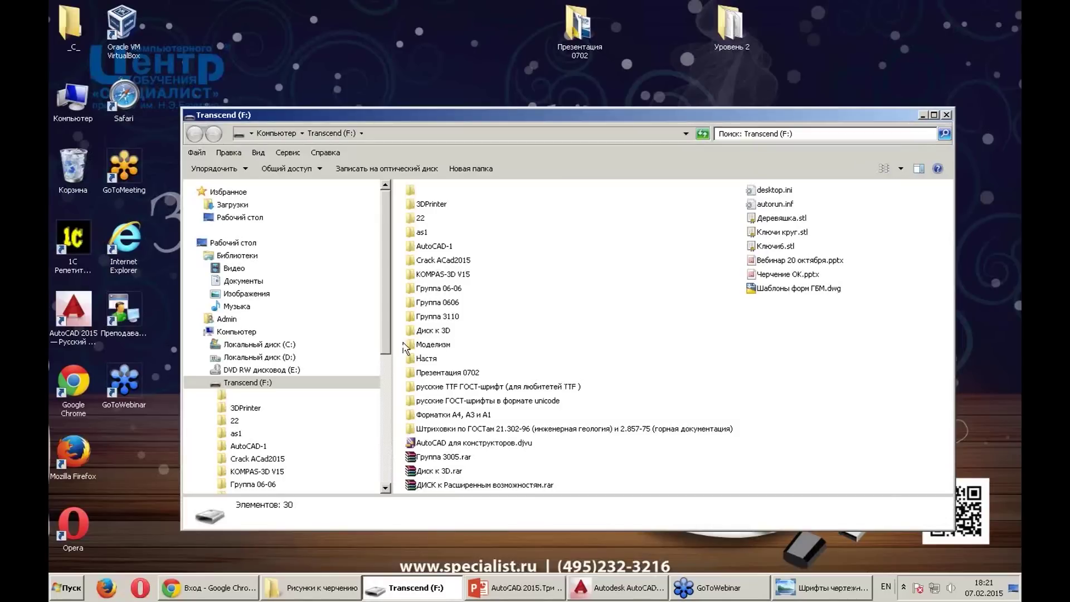
pyautogui.doubleClick(418, 190)
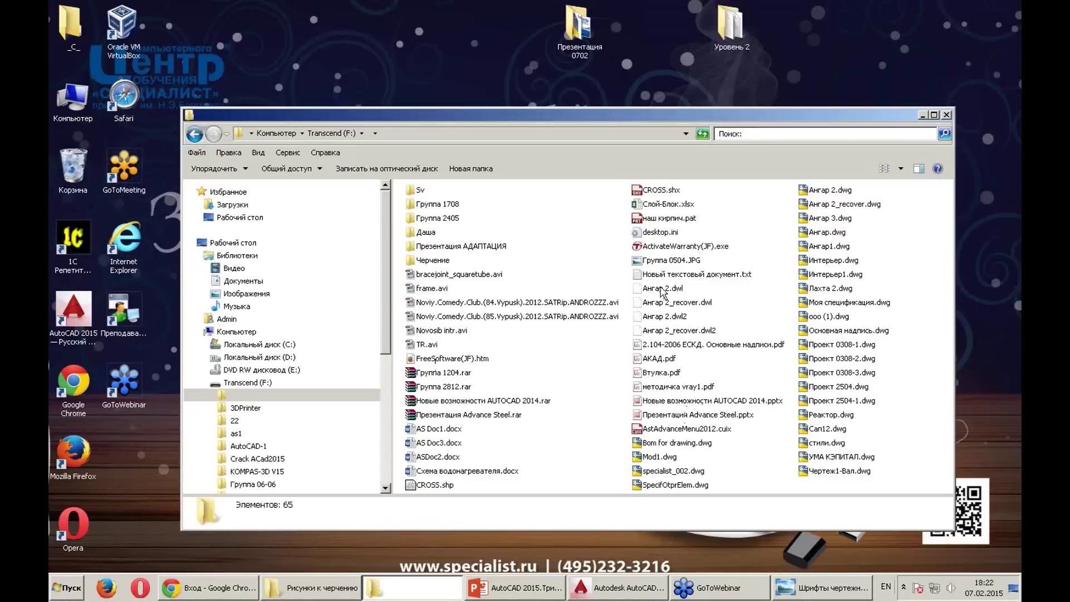
pyautogui.click(924, 116)
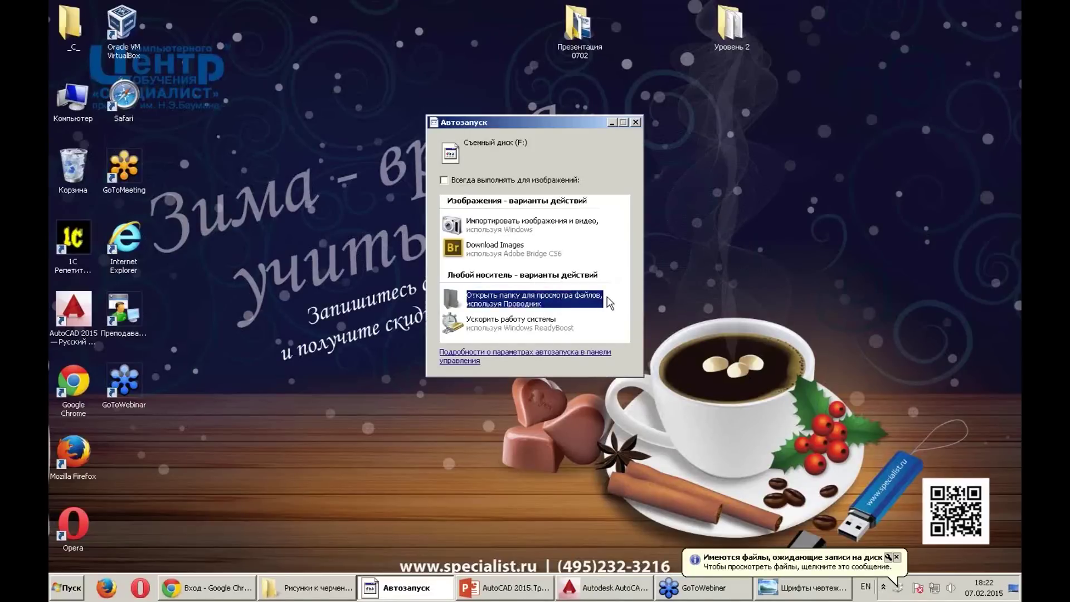
# Copy Пример проекта.dwg from the drive's top folder onto the desktop and close Explorer
pyautogui.click(610, 303)
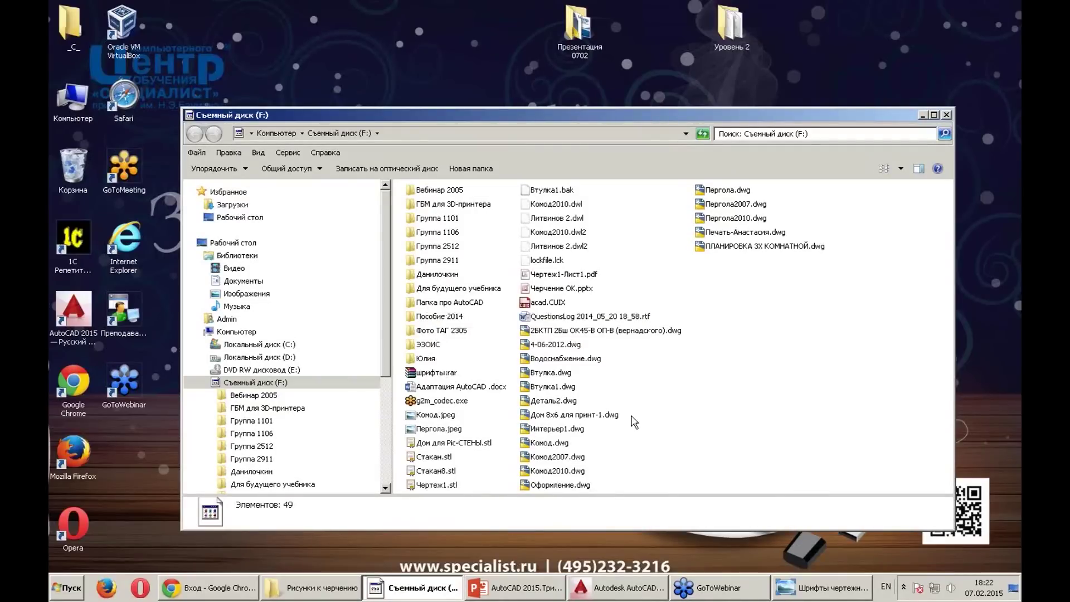
pyautogui.hotkey('alt', 'F4')
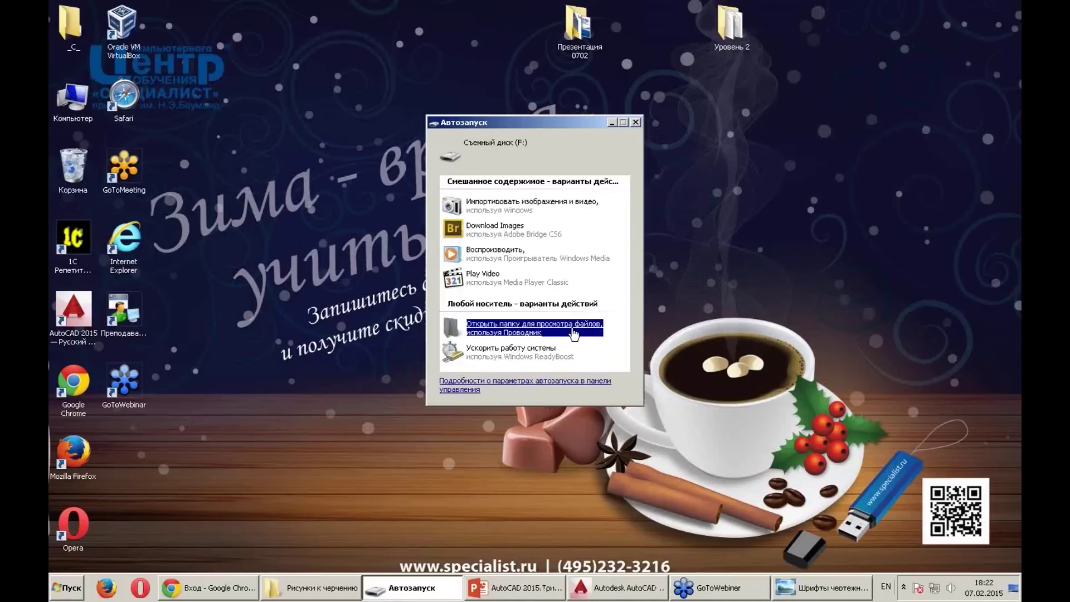
pyautogui.click(574, 331)
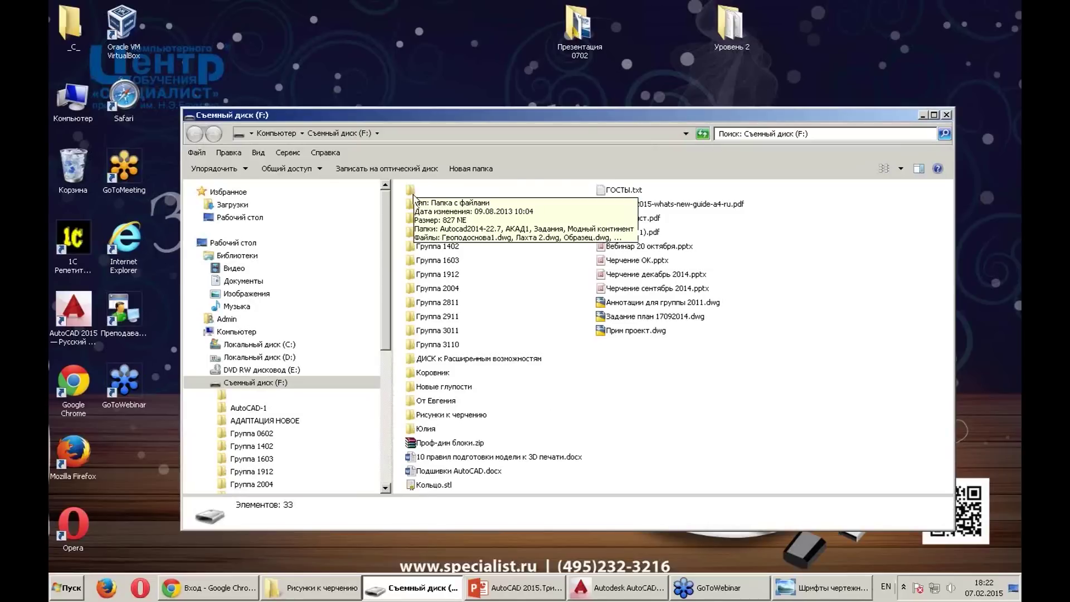
pyautogui.doubleClick(412, 192)
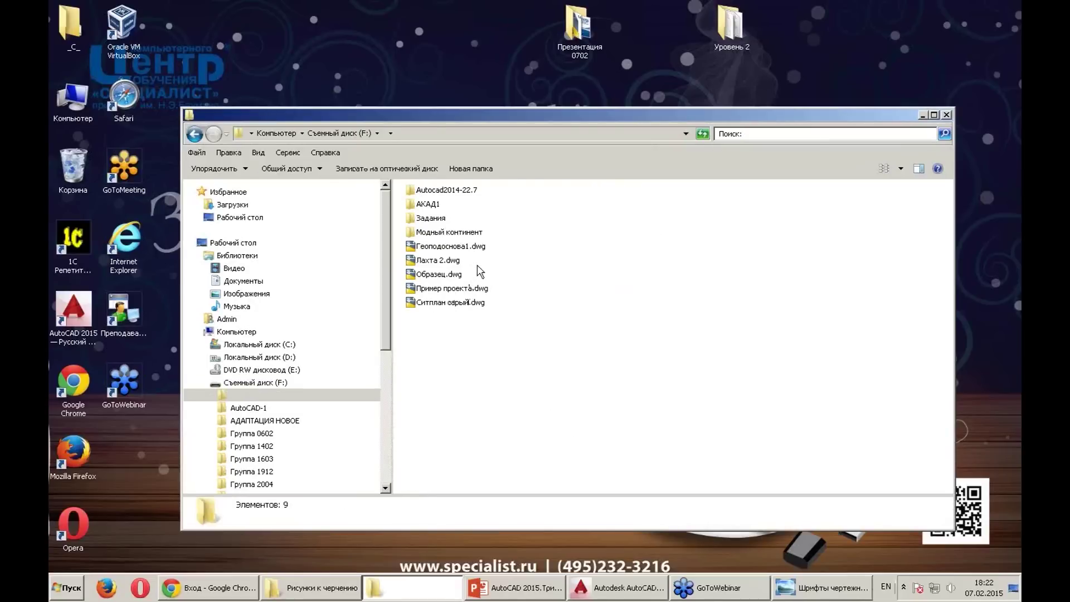
pyautogui.click(468, 288)
pyautogui.click(393, 65)
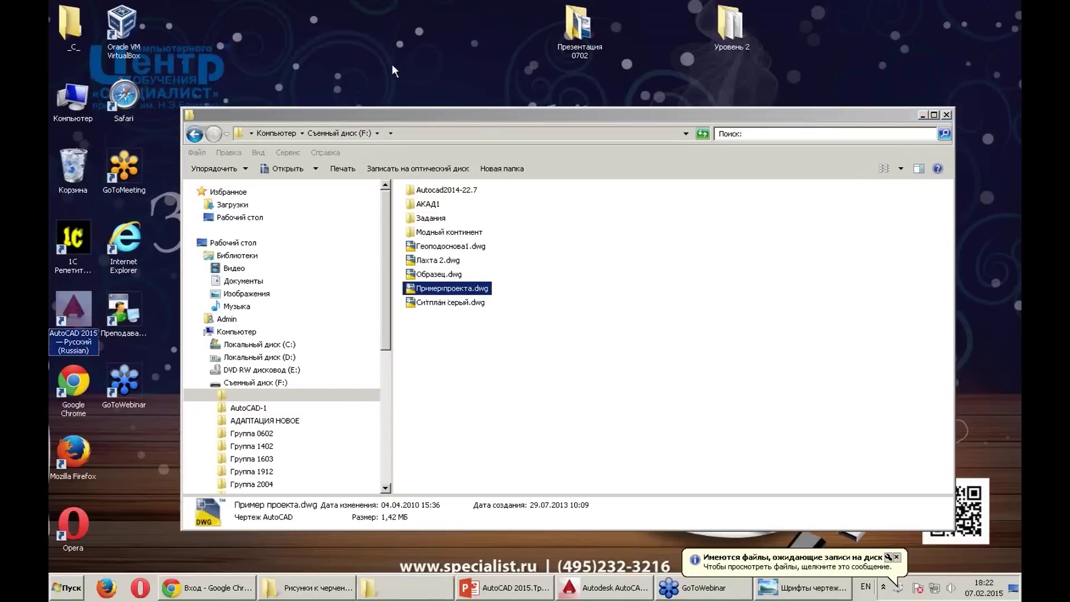
pyautogui.hotkey('ctrl', 'v')
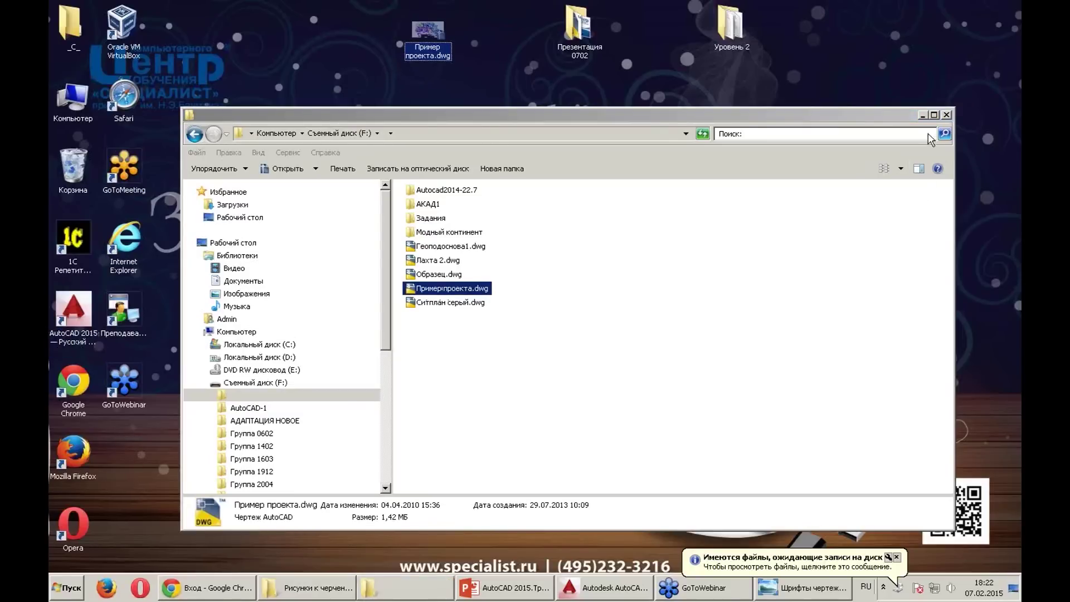
pyautogui.click(946, 114)
# Open Пример проекта.dwg from the desktop and zoom in on its офисное помещение rooms
pyautogui.doubleClick(420, 49)
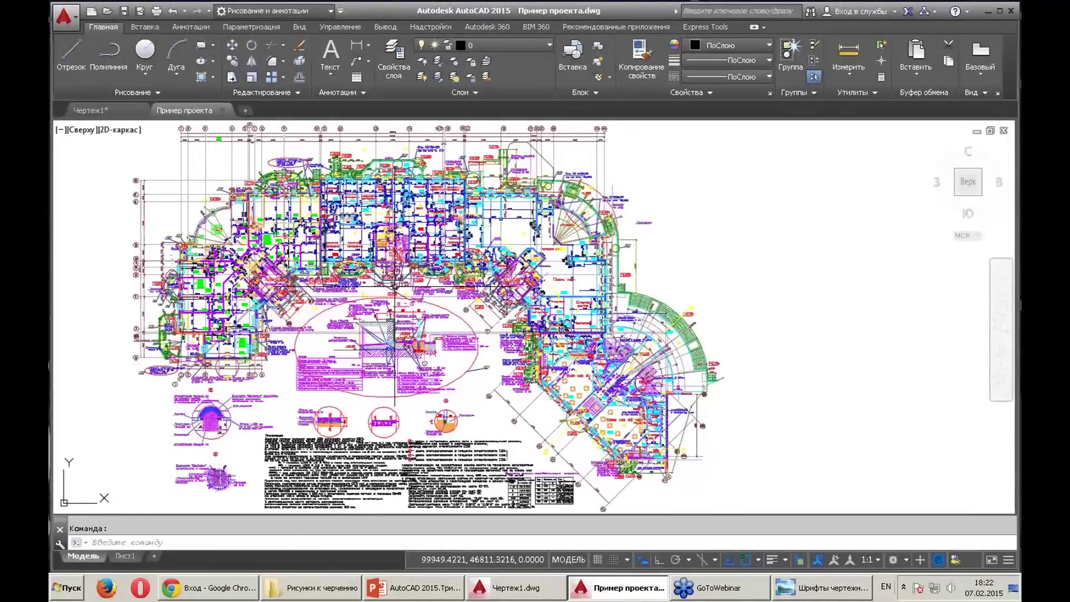
pyautogui.scroll(-2, 301, 236)
pyautogui.moveTo(301, 236); pyautogui.dragTo(497, 310, button='middle')
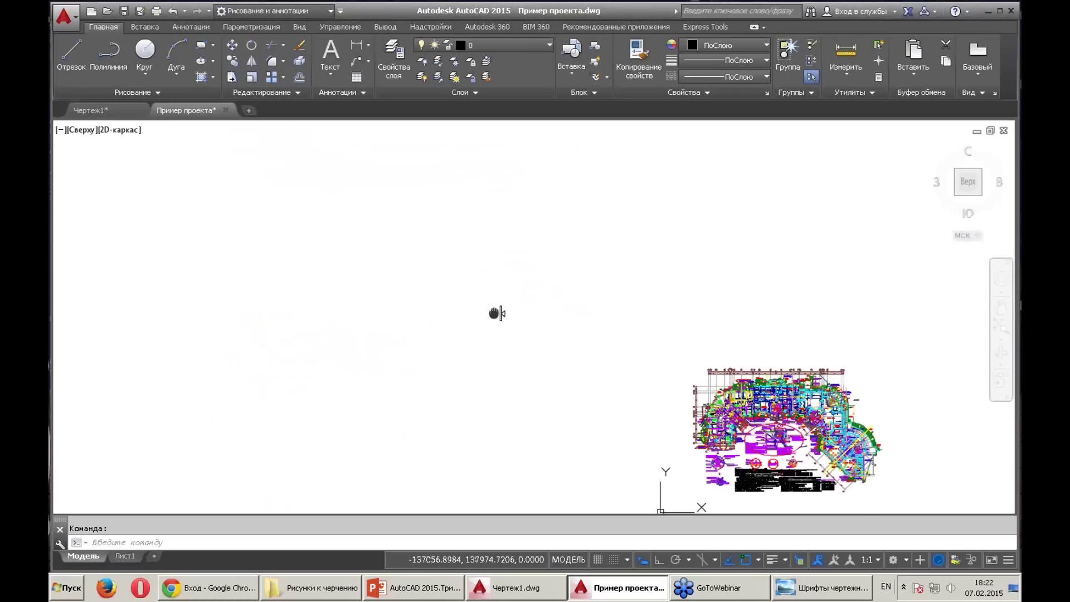
pyautogui.scroll(7, 709, 430)
pyautogui.scroll(3, 709, 429)
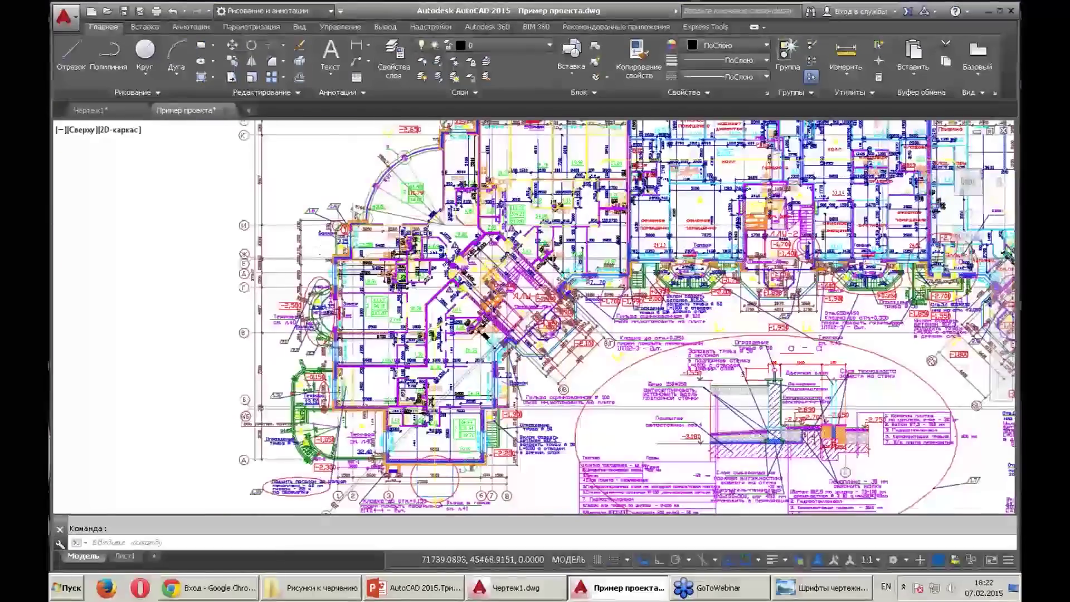
pyautogui.scroll(2, 709, 430)
pyautogui.moveTo(710, 429); pyautogui.dragTo(672, 487, button='middle')
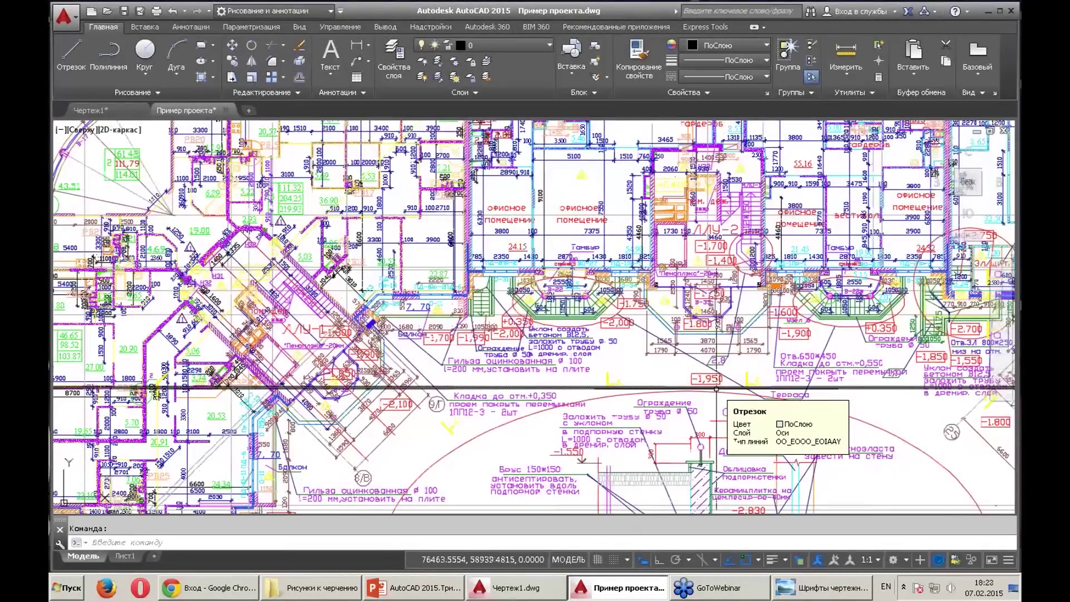
pyautogui.scroll(-2, 675, 379)
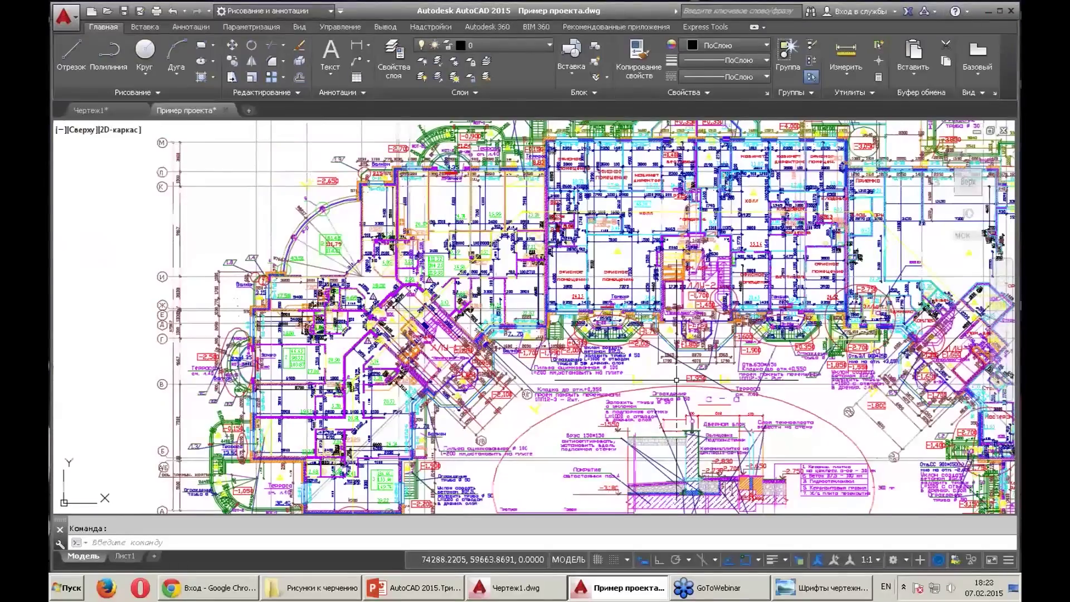
pyautogui.scroll(3, 618, 223)
pyautogui.scroll(3, 617, 223)
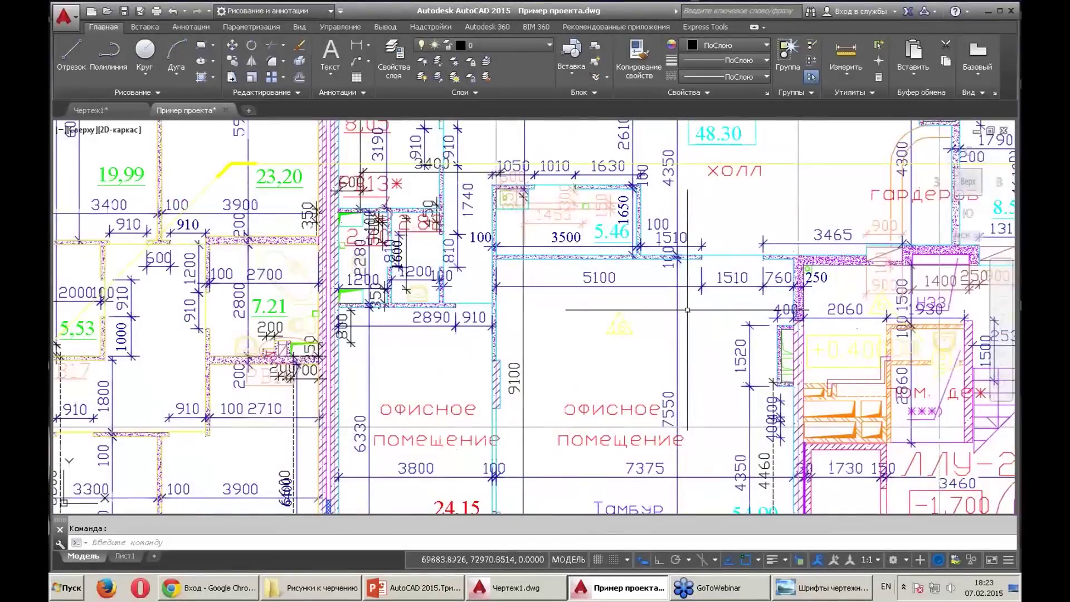
pyautogui.scroll(-2, 636, 294)
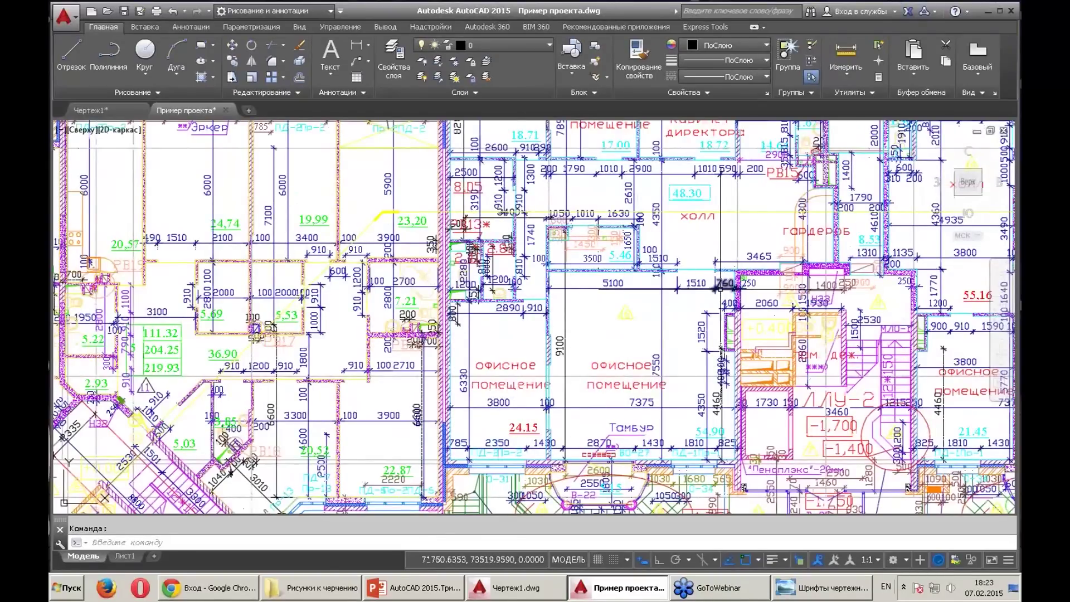
# Hide the dimension, Оси, wall hatching, Текст and DEFPOINTS layers by picking their objects
pyautogui.click(710, 93)
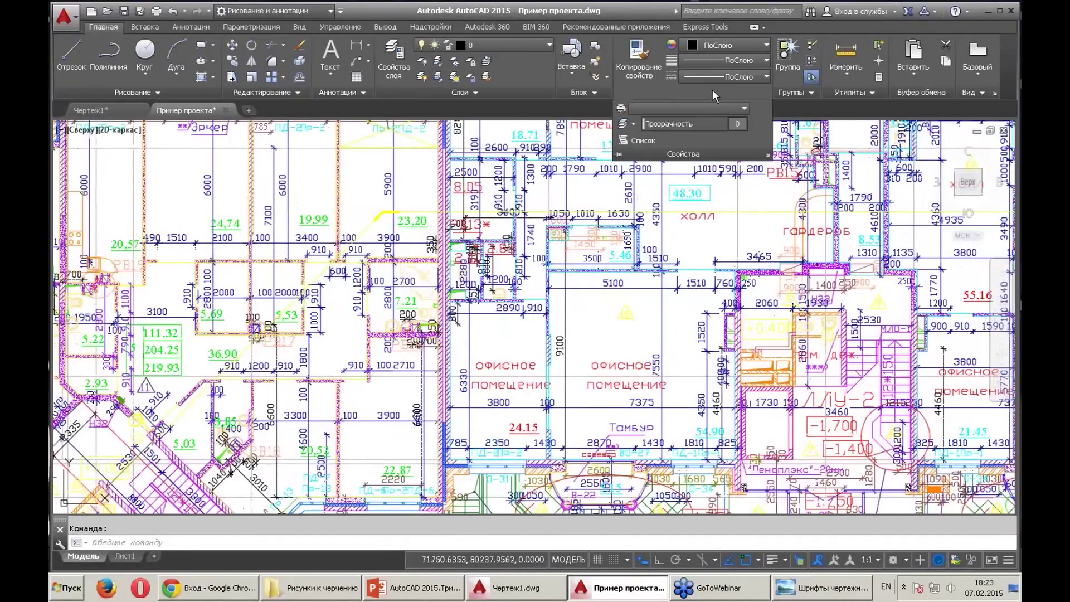
pyautogui.press('Escape')
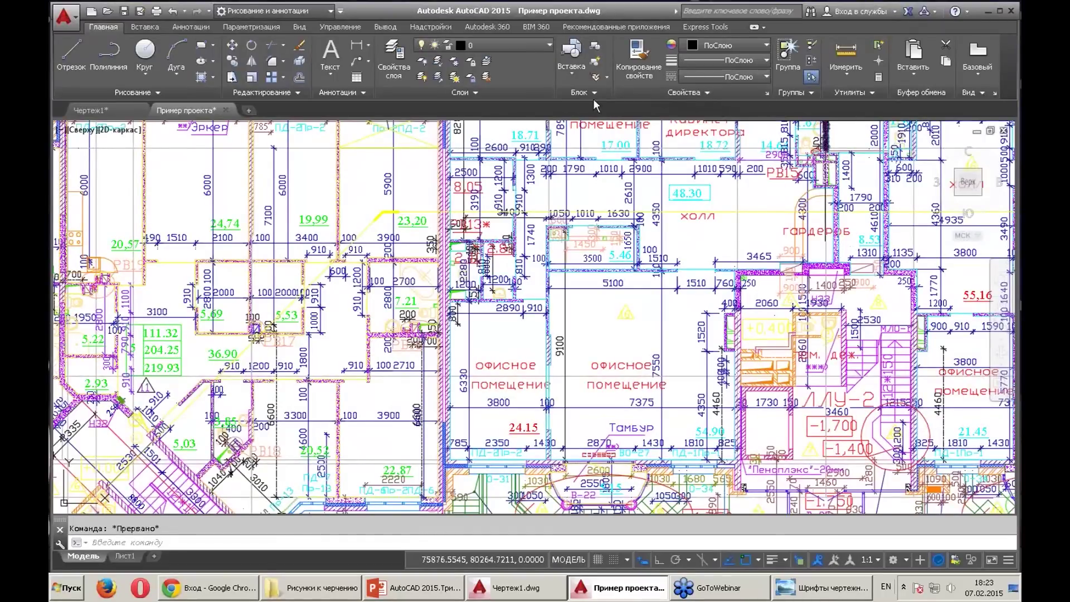
pyautogui.click(423, 60)
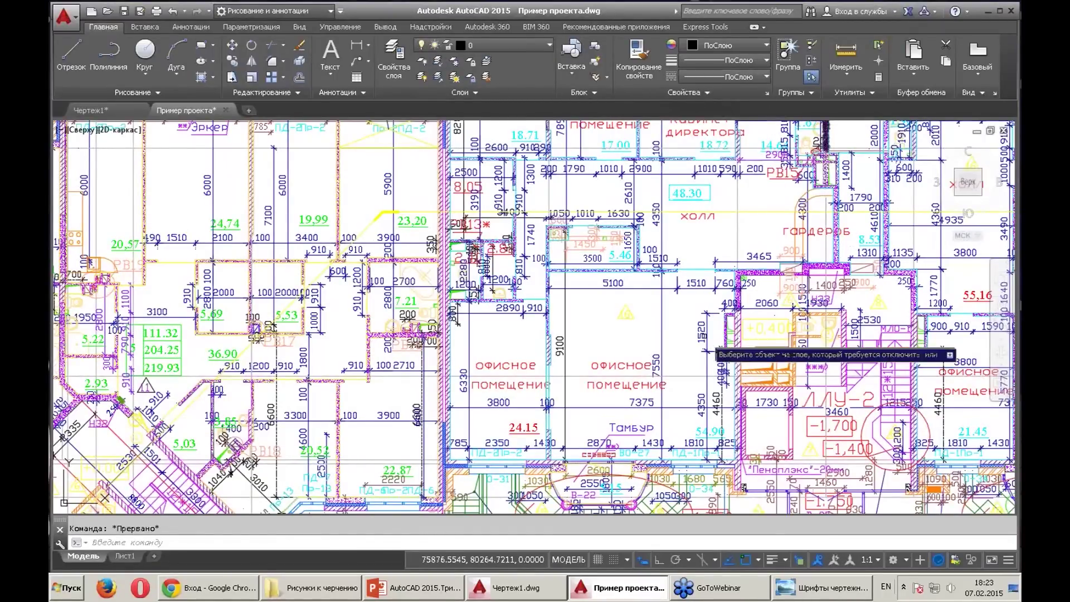
pyautogui.click(641, 283)
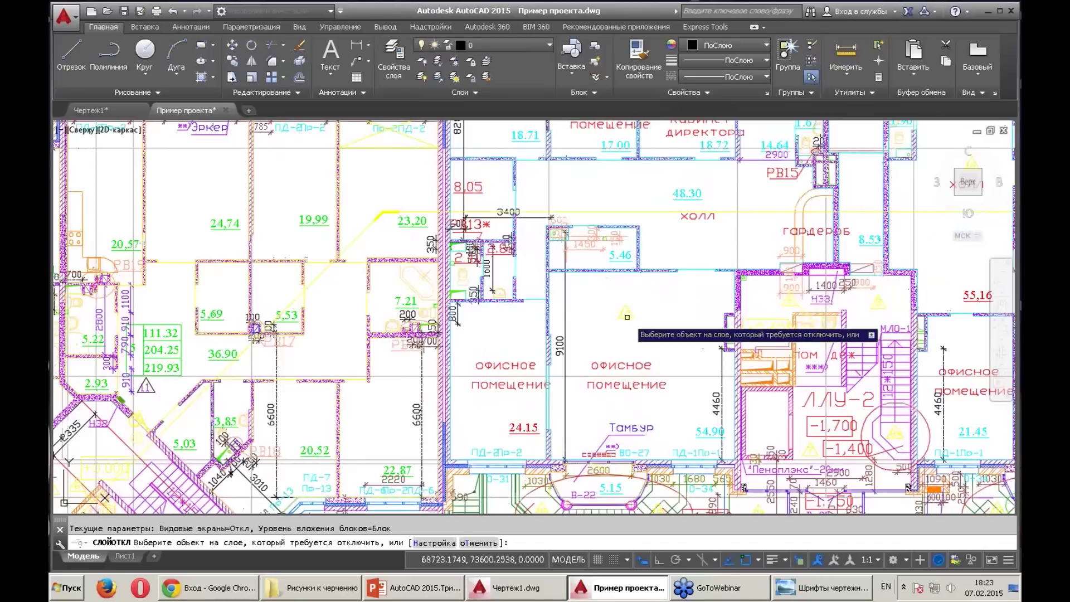
pyautogui.click(627, 317)
pyautogui.click(719, 422)
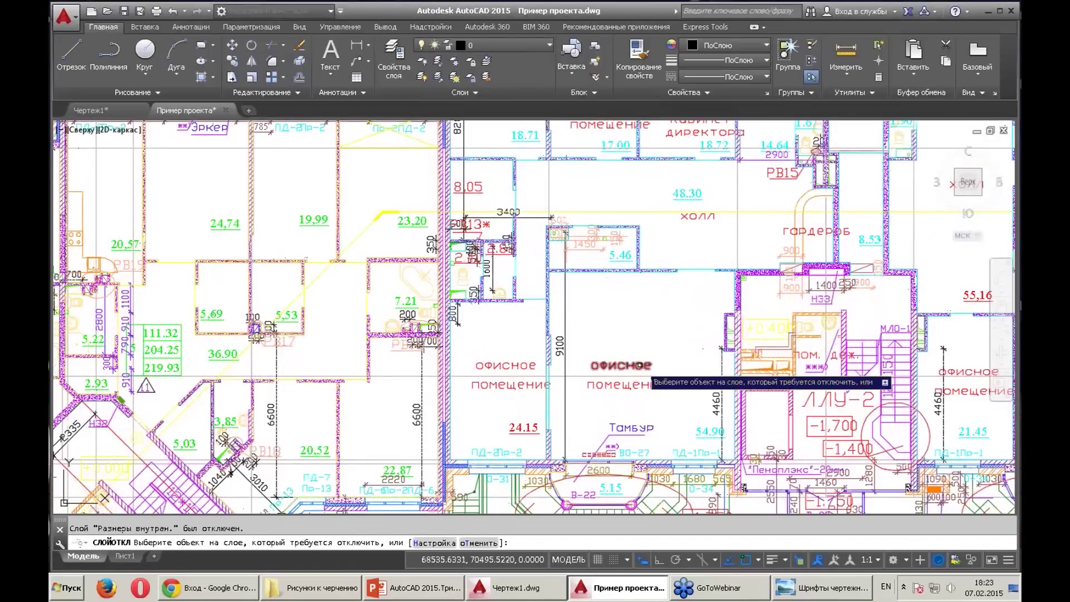
pyautogui.click(641, 365)
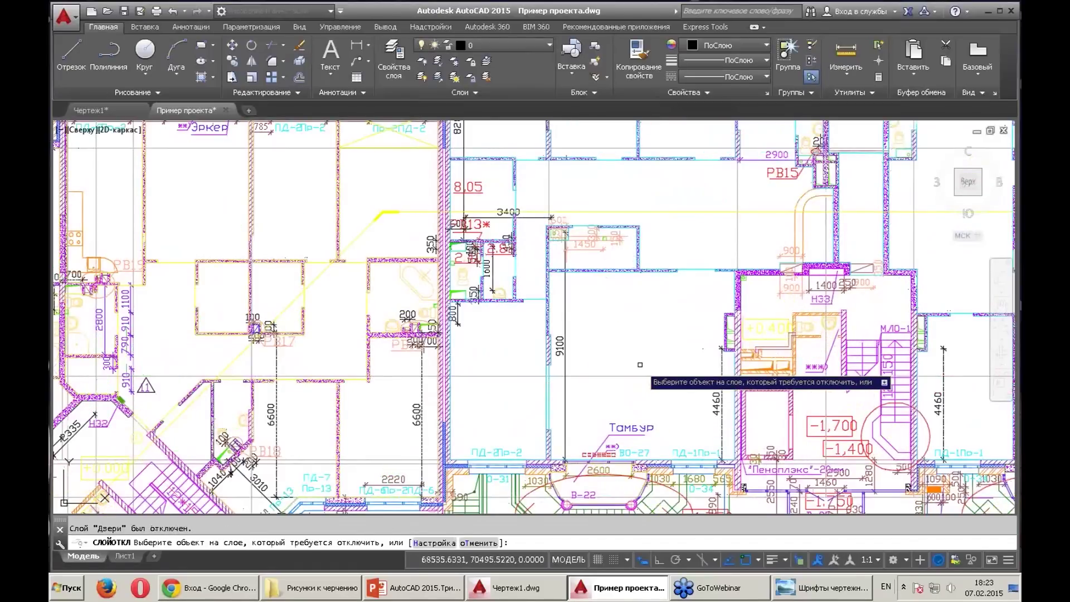
pyautogui.click(636, 436)
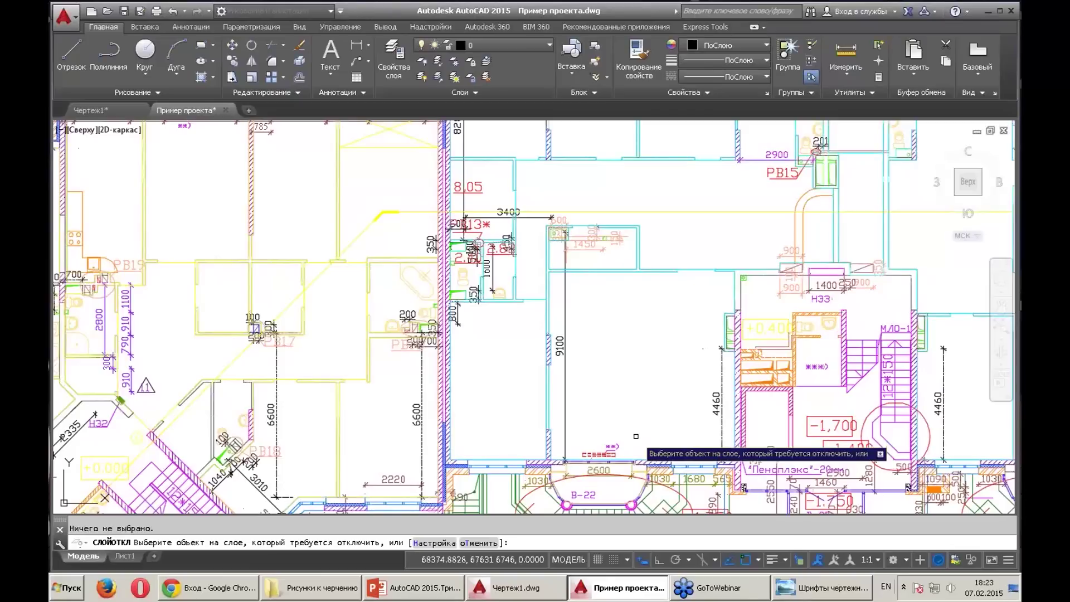
pyautogui.click(612, 448)
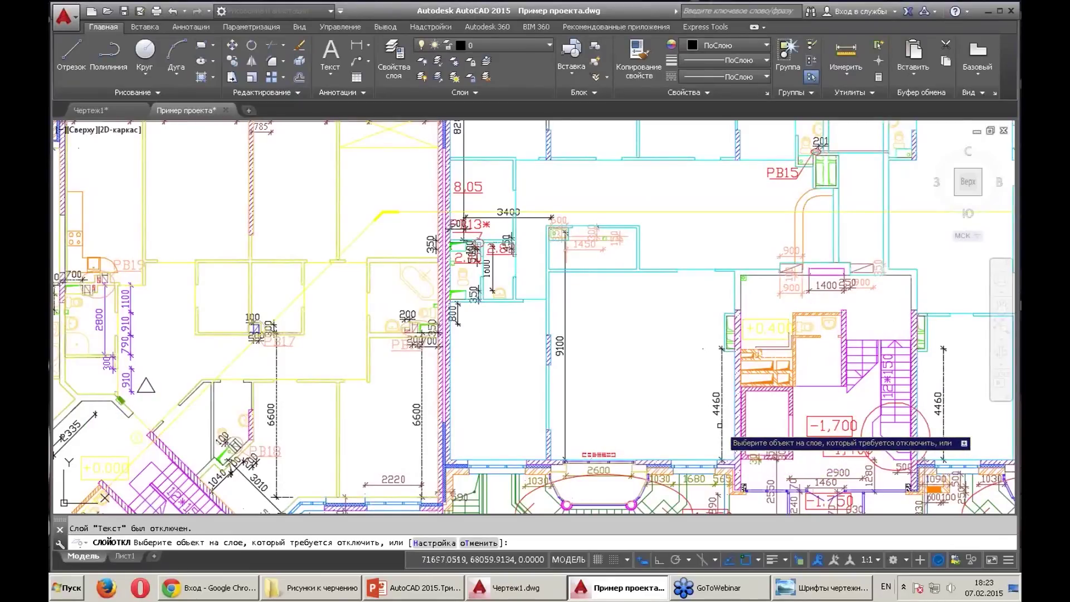
pyautogui.click(564, 346)
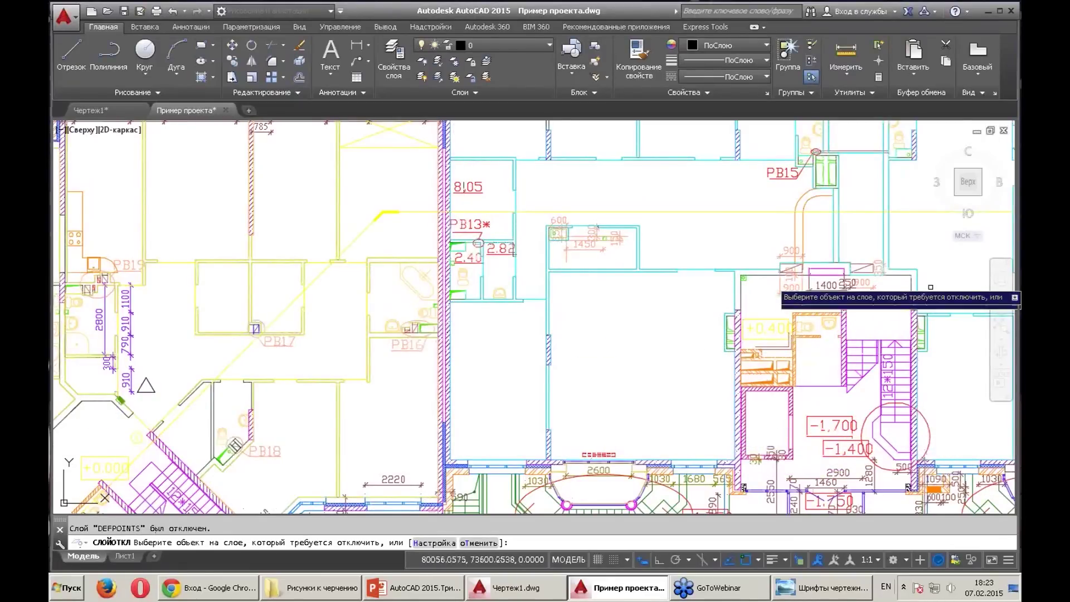
# Turn all layers back on and zoom out to the full plan
pyautogui.scroll(2, 930, 287)
pyautogui.scroll(-2, 774, 167)
pyautogui.scroll(-2, 774, 167)
pyautogui.press('Escape')
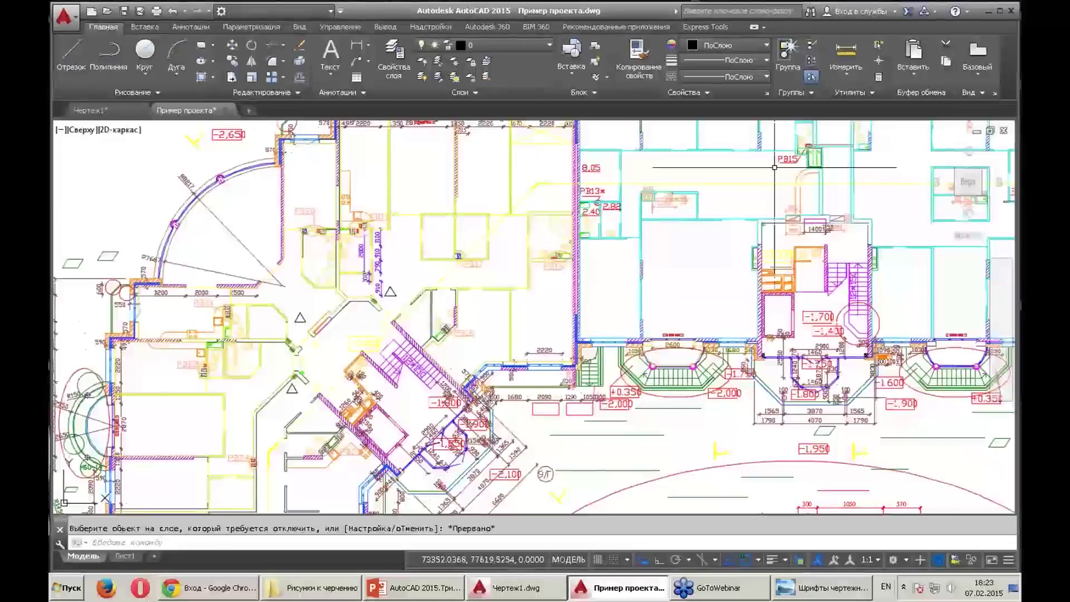
pyautogui.scroll(2, 714, 202)
pyautogui.scroll(2, 771, 172)
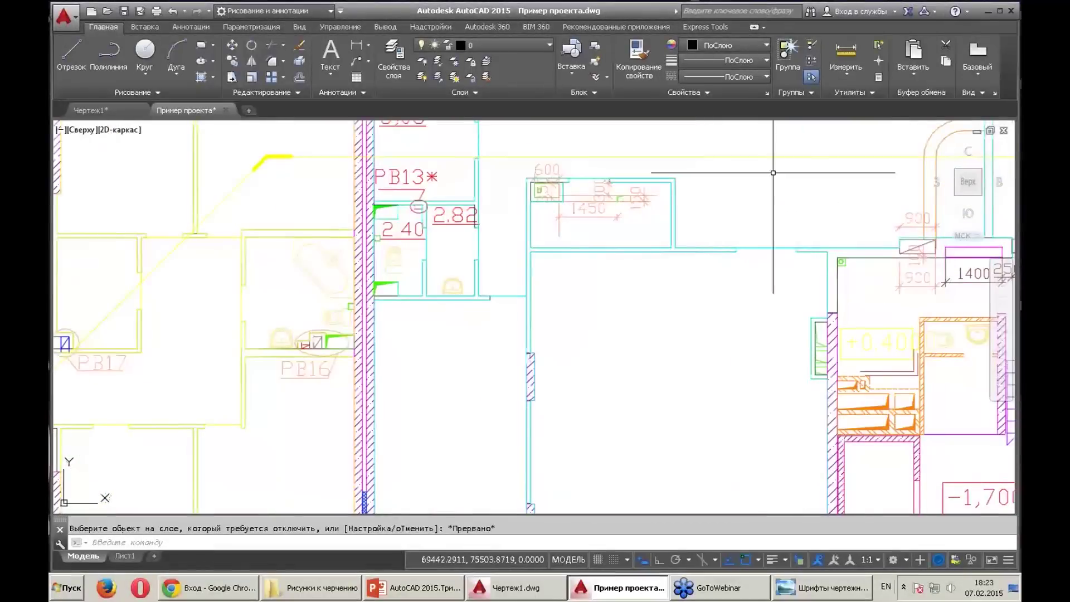
pyautogui.click(423, 76)
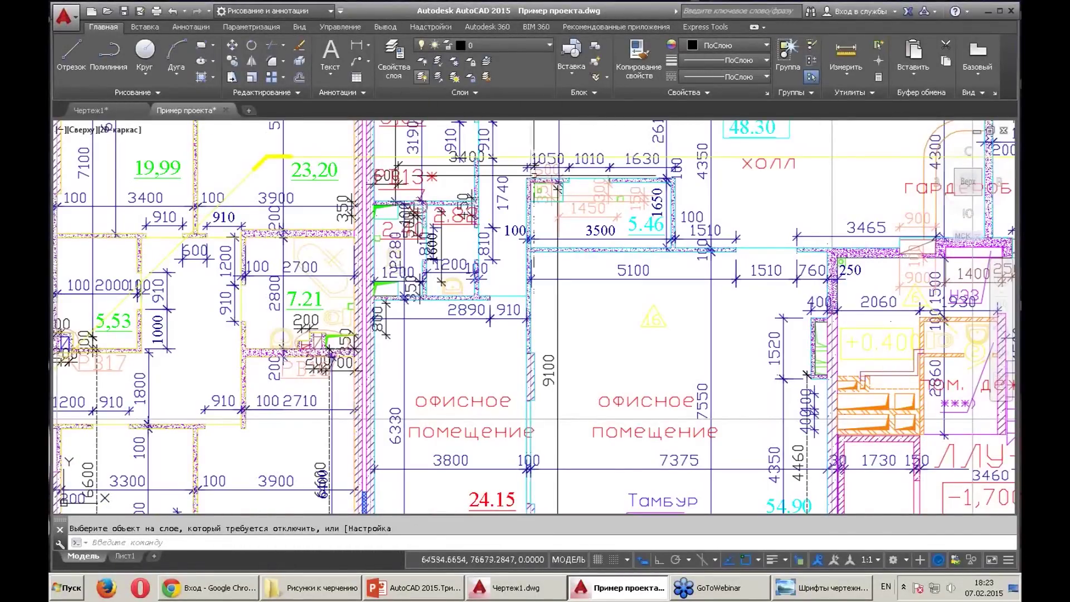
pyautogui.scroll(-2, 558, 362)
pyautogui.scroll(-3, 557, 362)
pyautogui.scroll(-2, 557, 362)
pyautogui.scroll(-1, 548, 333)
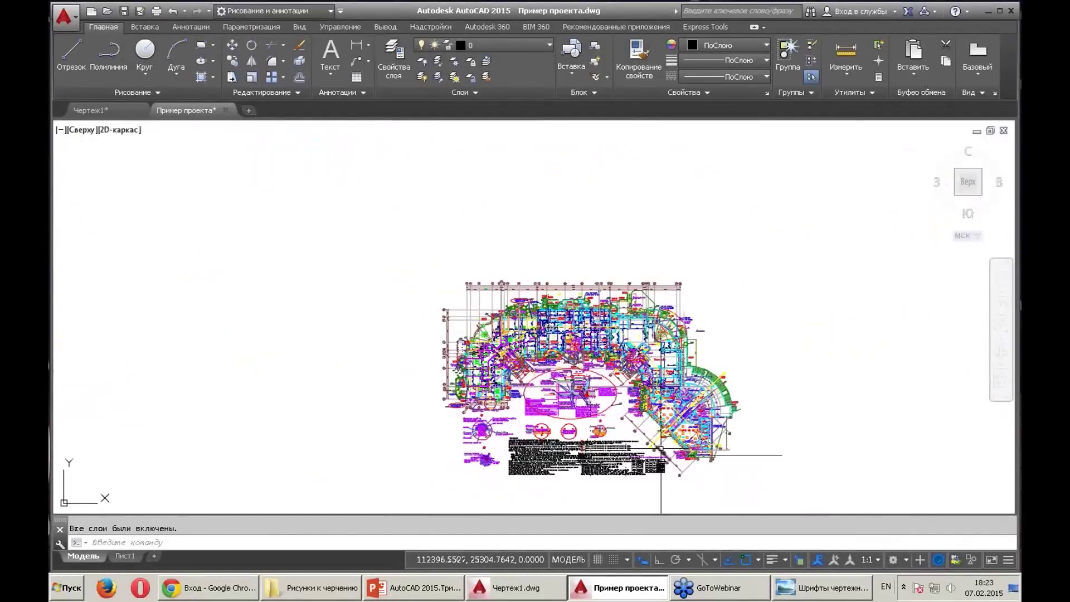
# Close the sample project without saving and draw a tall upright rectangle in Чертеж1
pyautogui.hotkey('ctrl', 'F4')
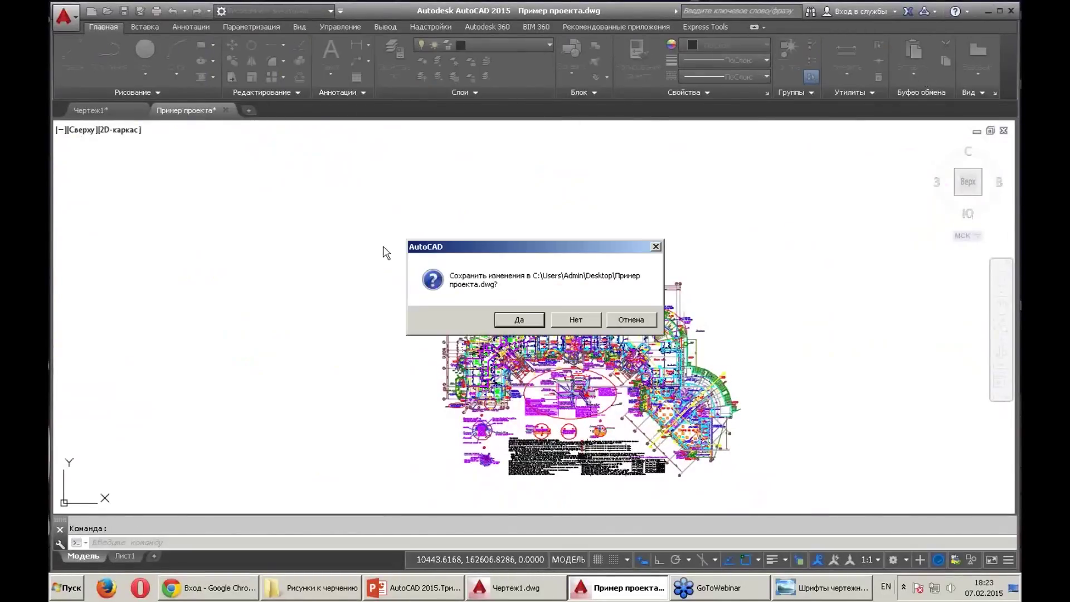
pyautogui.click(568, 317)
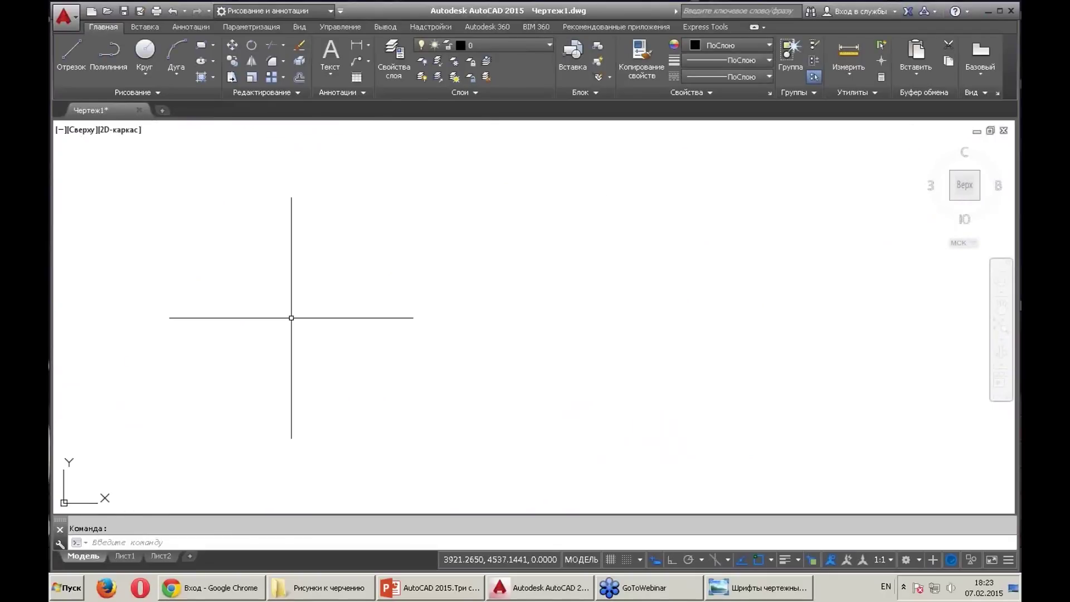
pyautogui.click(201, 47)
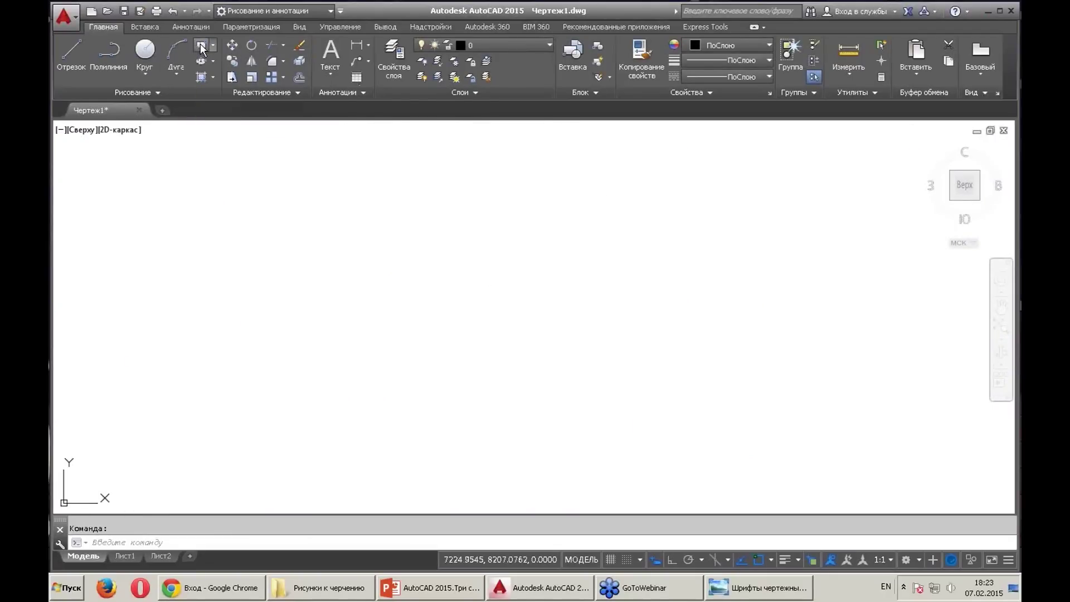
pyautogui.click(403, 421)
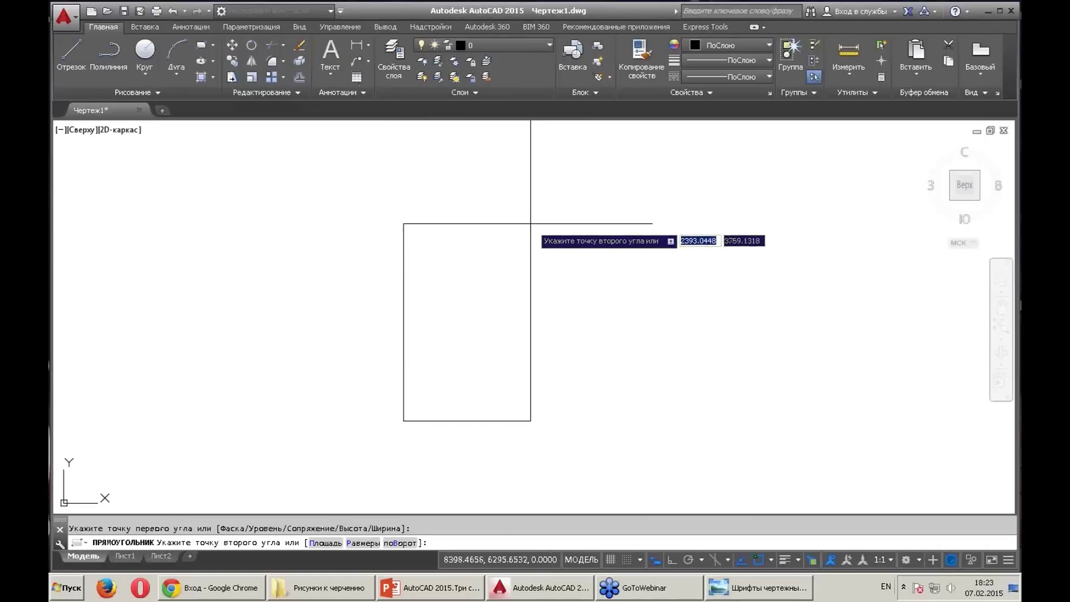
pyautogui.click(524, 214)
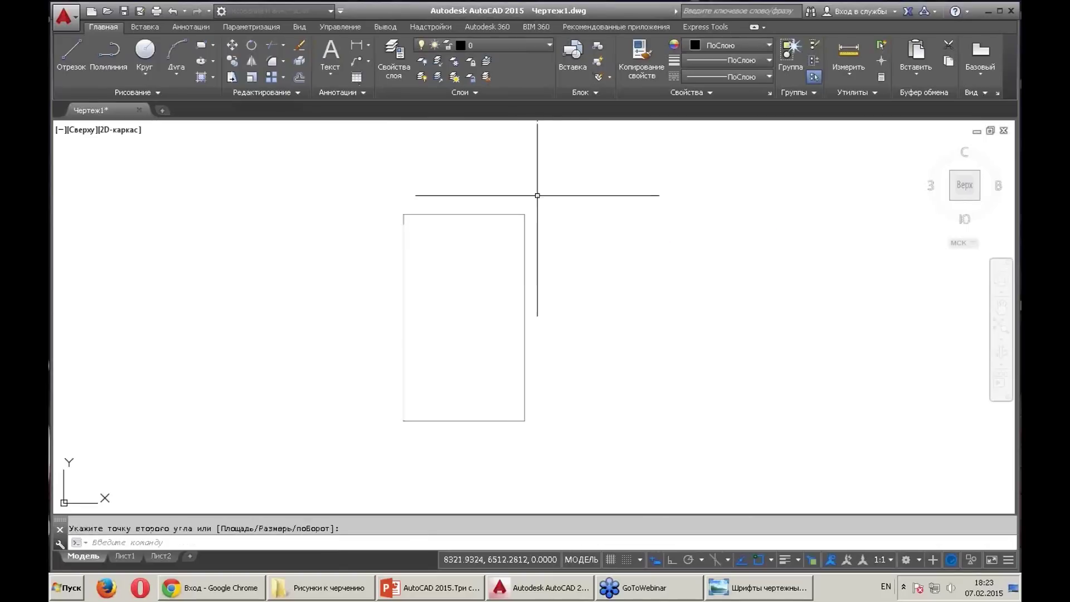
# Draw a small horizontal slot rectangle near the top of the tall rectangle
pyautogui.click(203, 46)
pyautogui.click(421, 286)
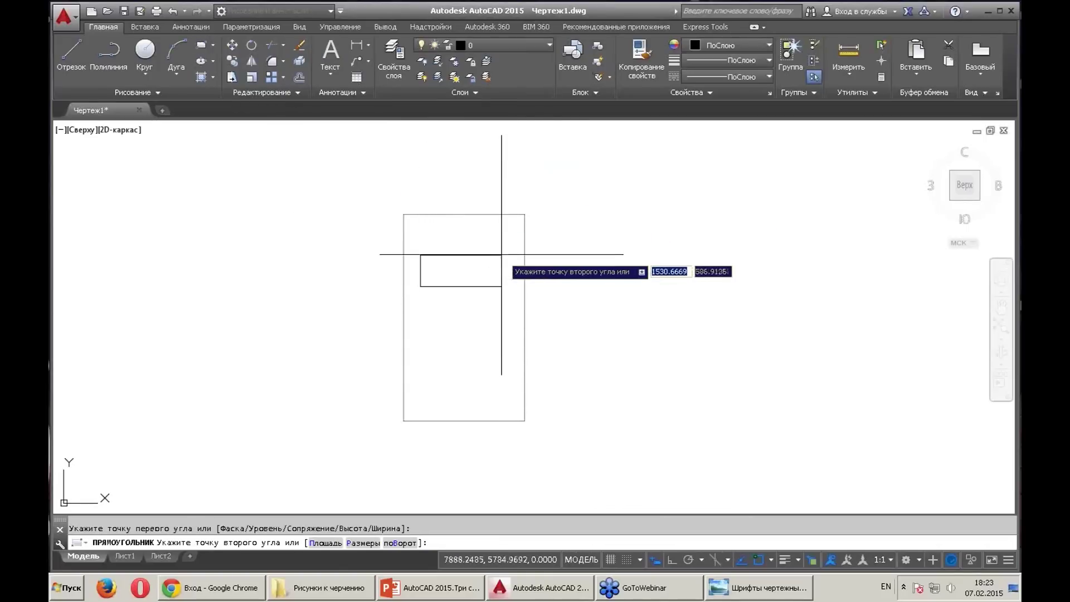
pyautogui.click(501, 255)
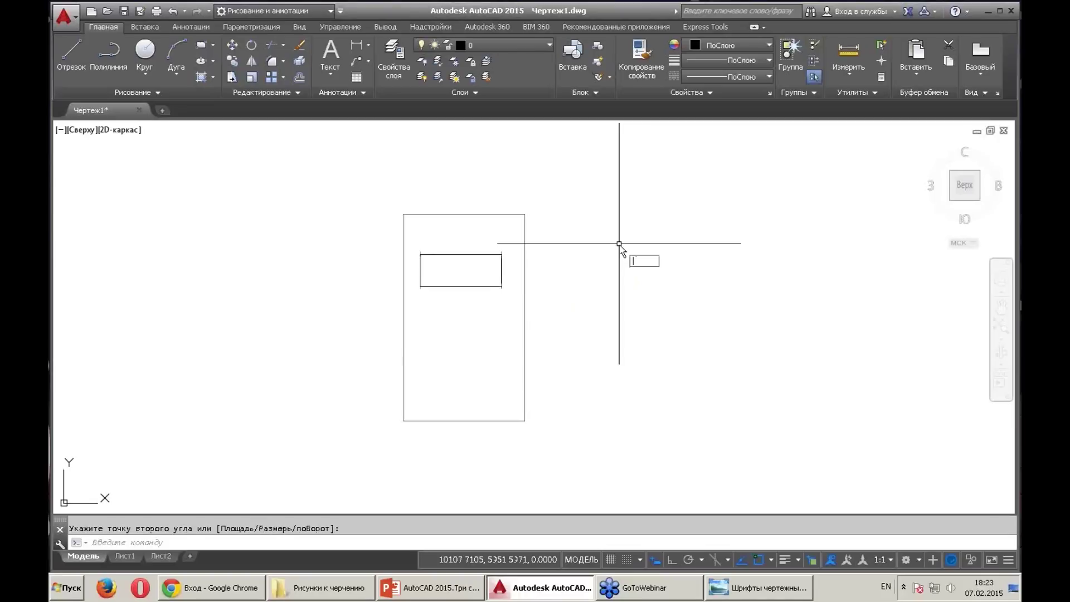
pyautogui.press('Escape')
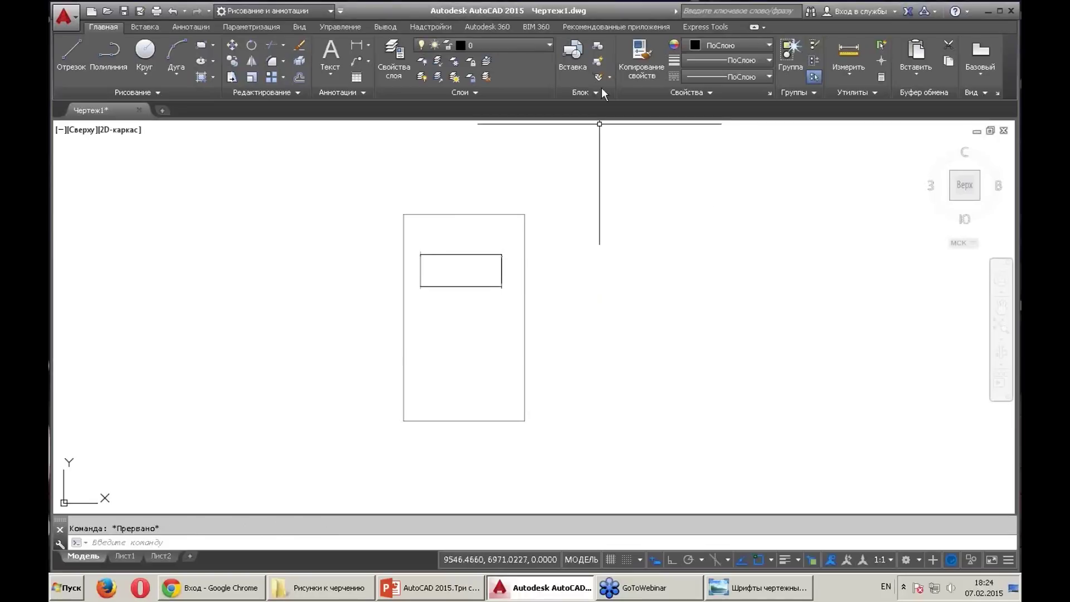
# Define block '1' from both rectangles, base point at the tall rectangle's bottom-left corner
pyautogui.click(598, 48)
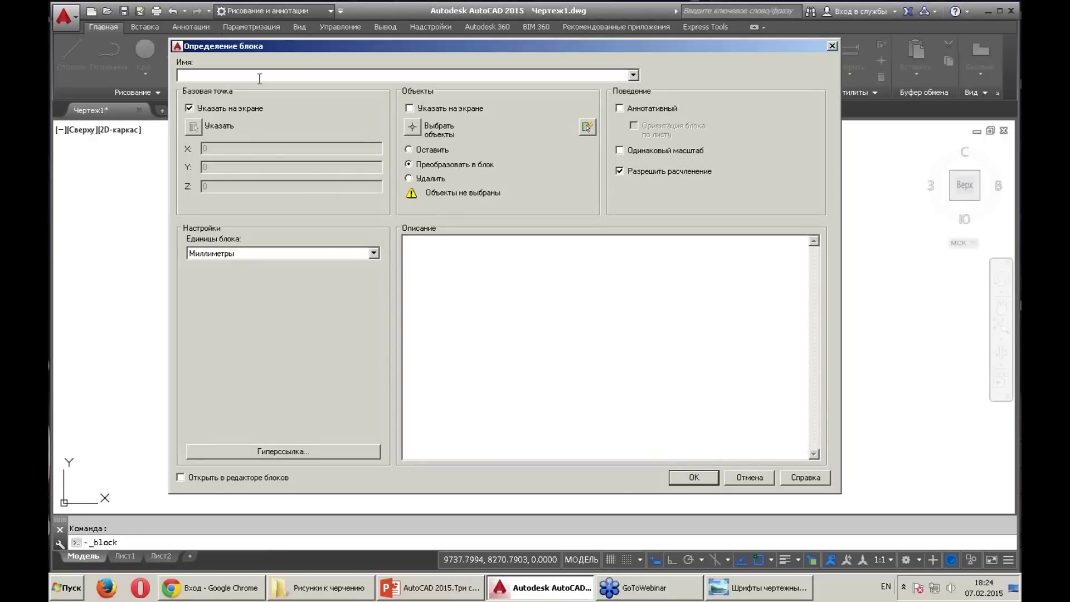
pyautogui.write('1')
pyautogui.click(412, 127)
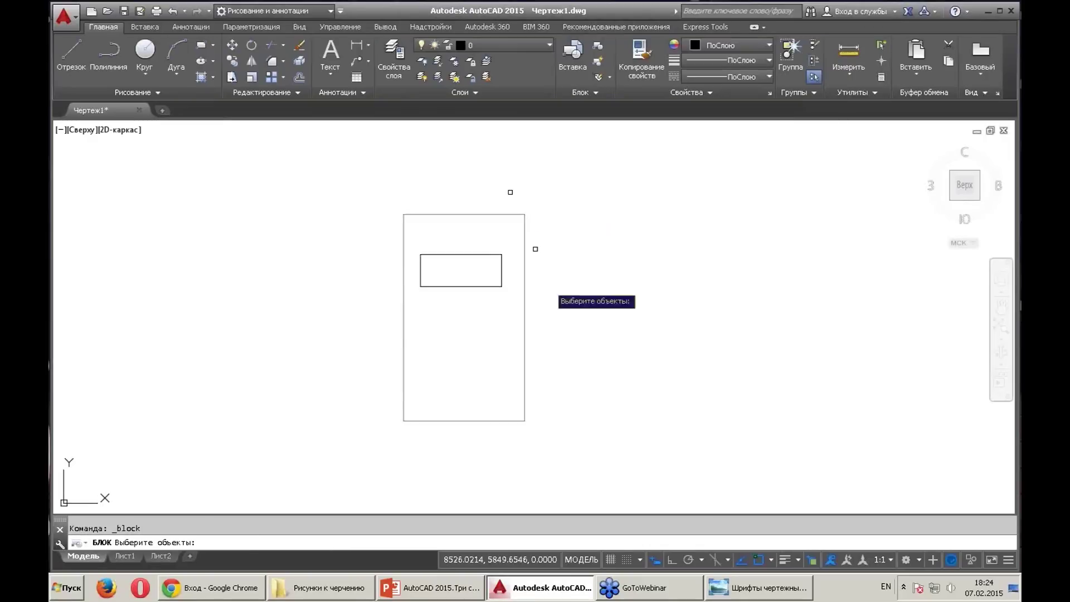
pyautogui.click(575, 448)
pyautogui.click(432, 215)
pyautogui.press('Return')
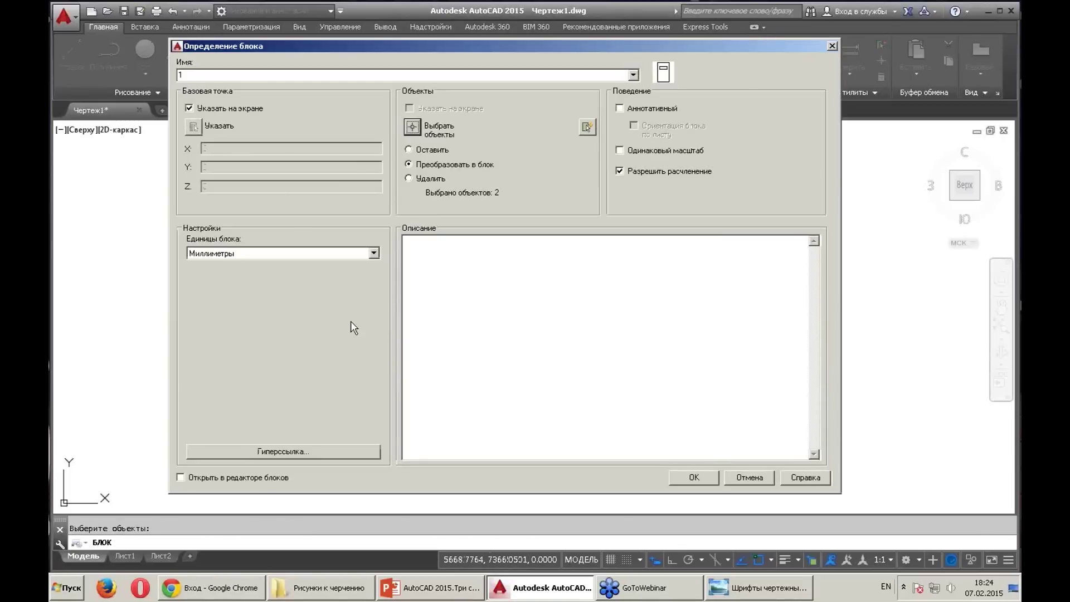
pyautogui.click(190, 108)
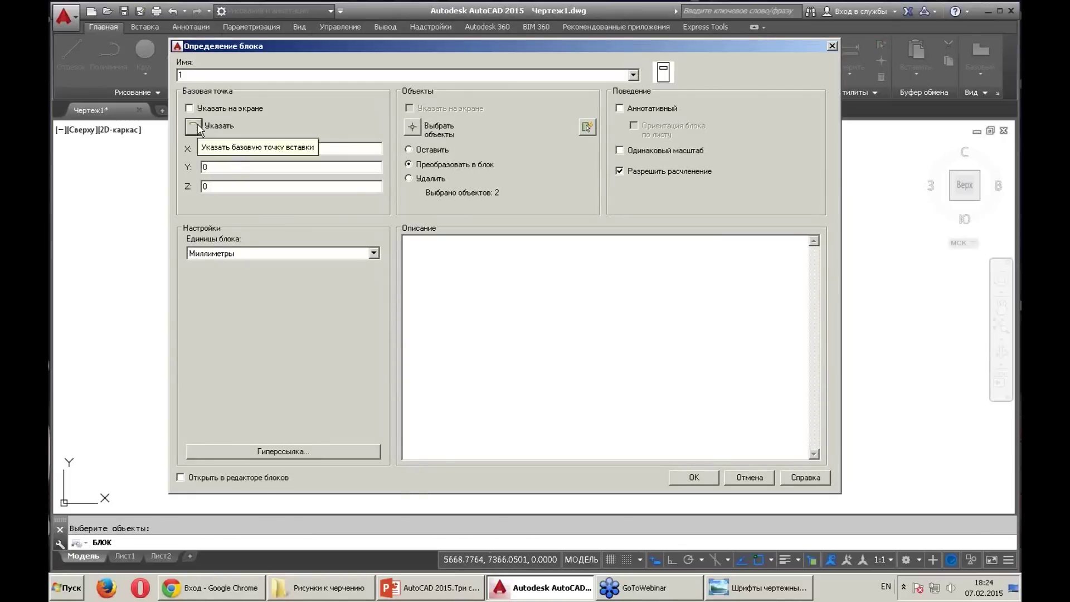
pyautogui.click(194, 127)
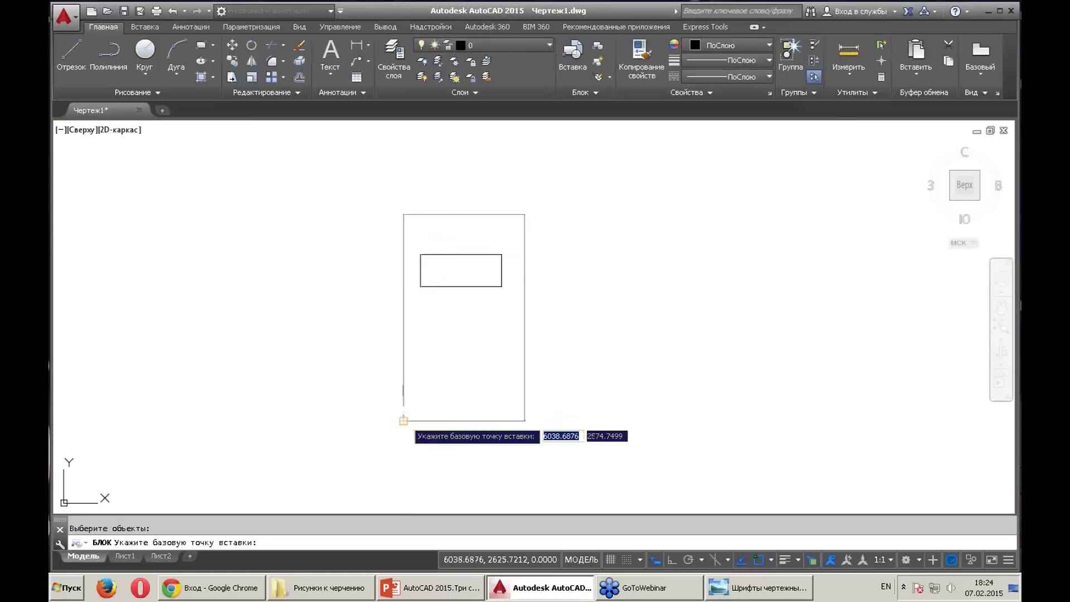
pyautogui.click(403, 421)
pyautogui.click(700, 479)
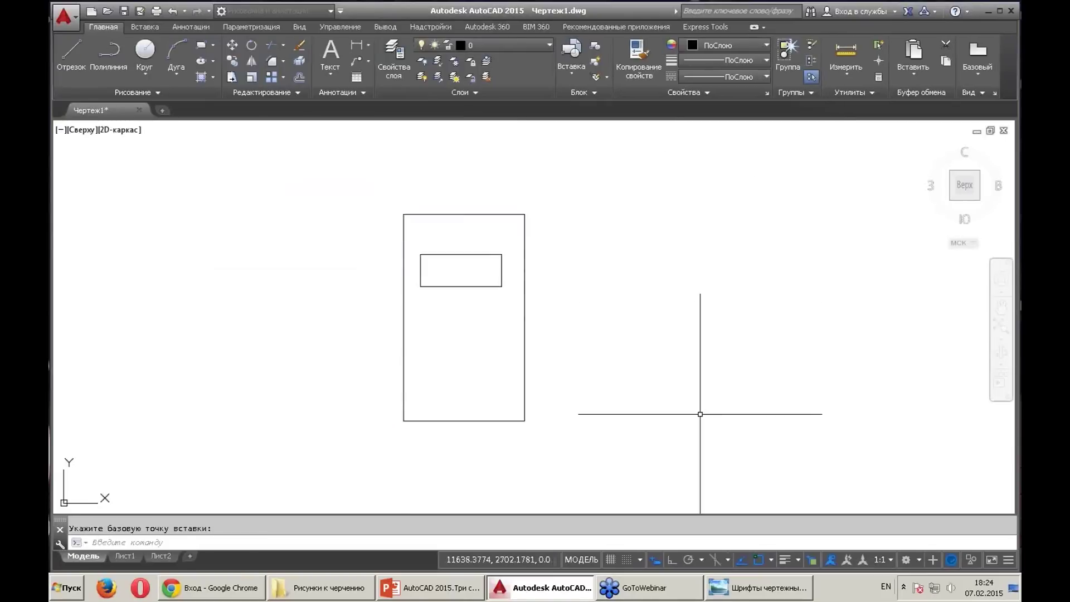
# Erase the original block and place a new instance of block 1 from the Insert gallery
pyautogui.click(523, 222)
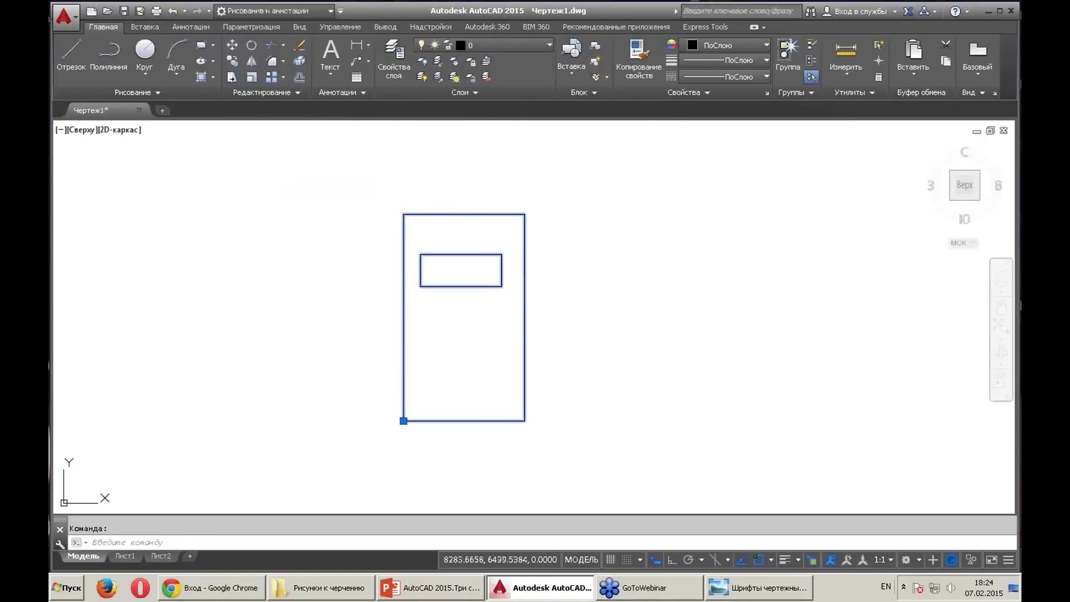
pyautogui.press('Delete')
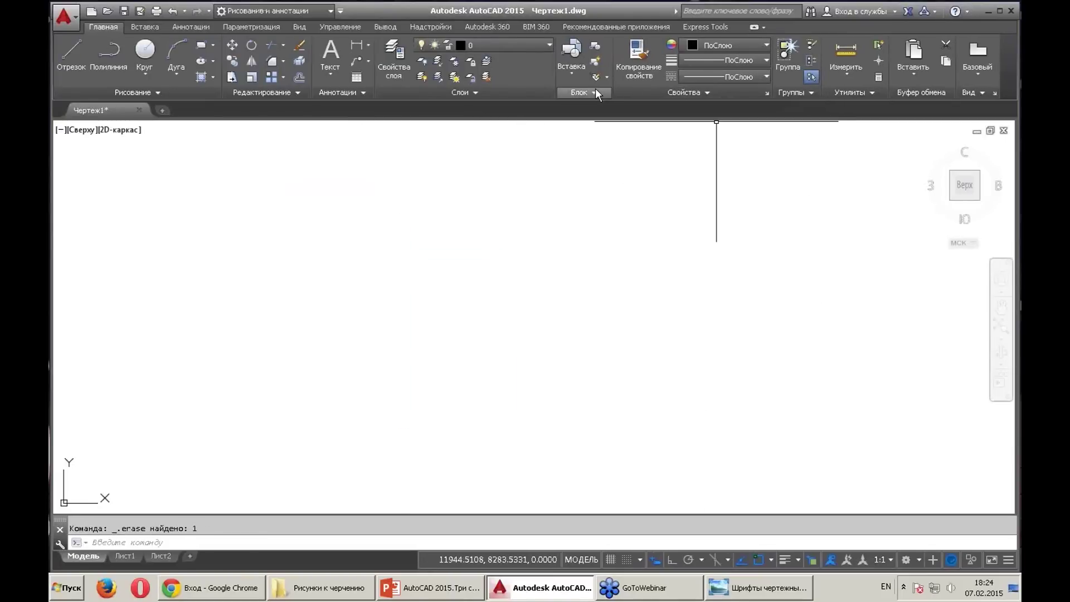
pyautogui.click(573, 60)
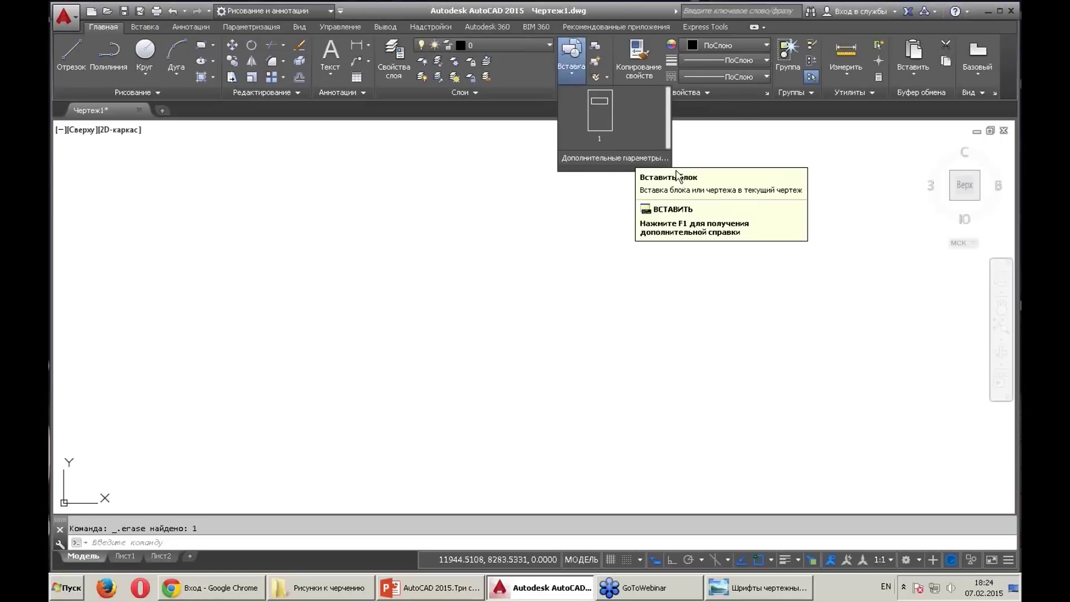
pyautogui.moveTo(664, 163); pyautogui.dragTo(905, 372)
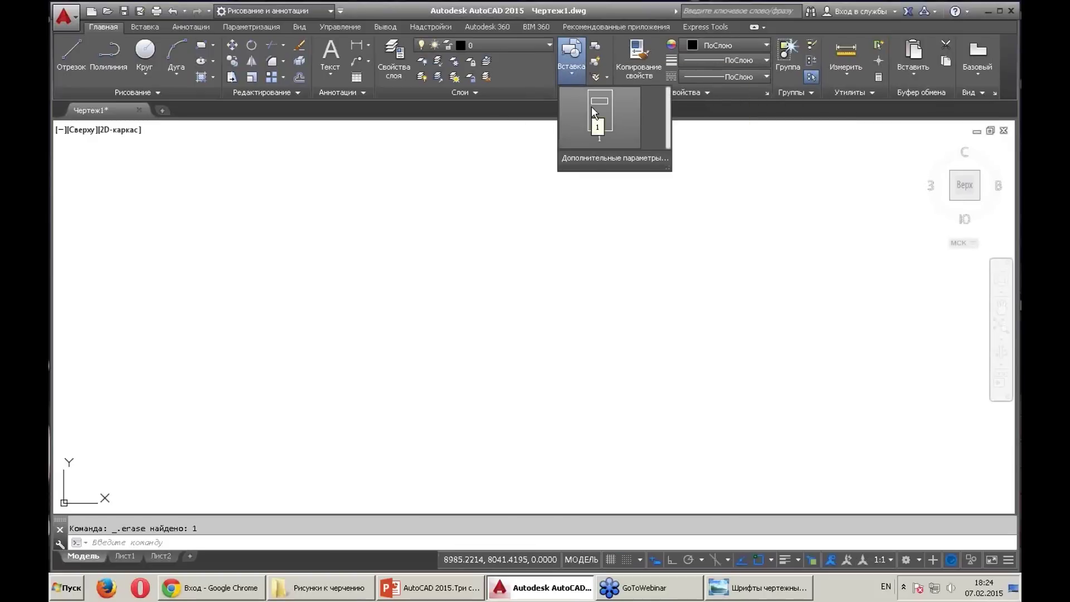
pyautogui.click(599, 111)
pyautogui.click(277, 400)
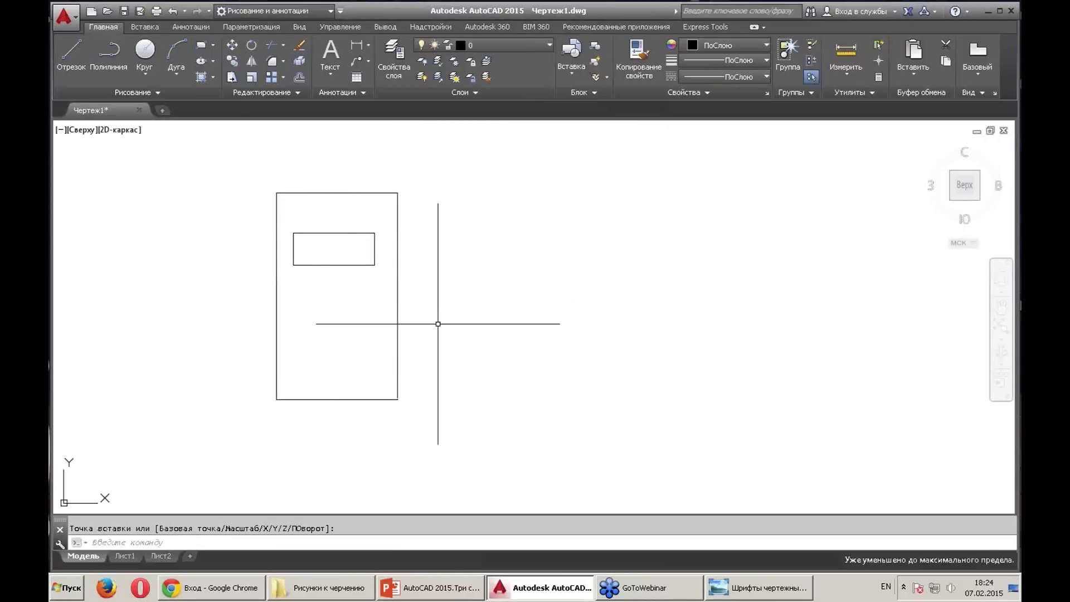
pyautogui.moveTo(480, 267); pyautogui.dragTo(460, 267, button='middle')
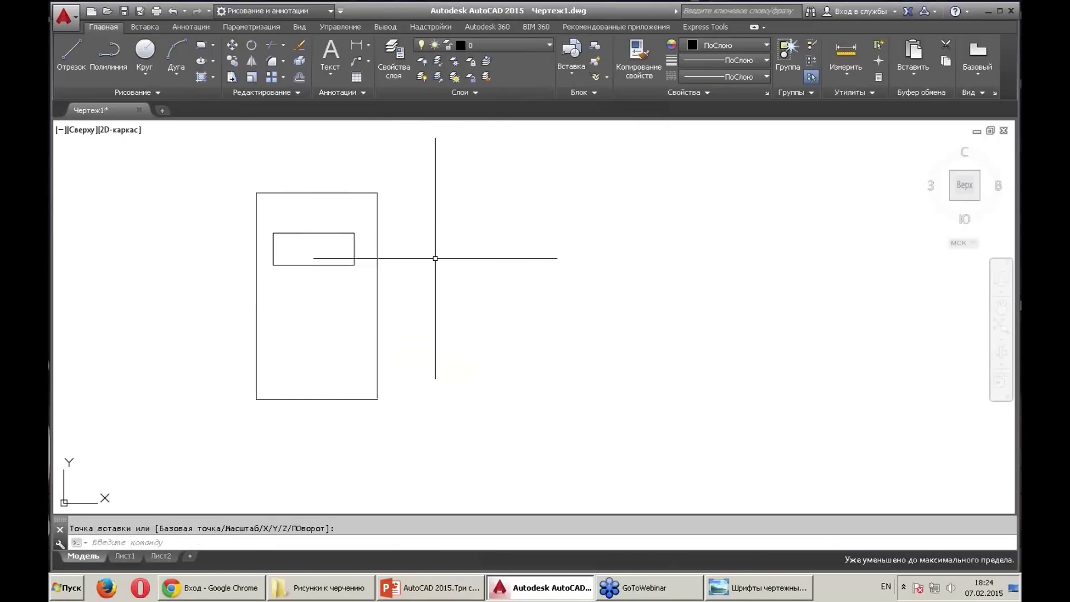
# Copy block 1 to the right into a row of four, then zoom extents
pyautogui.click(233, 63)
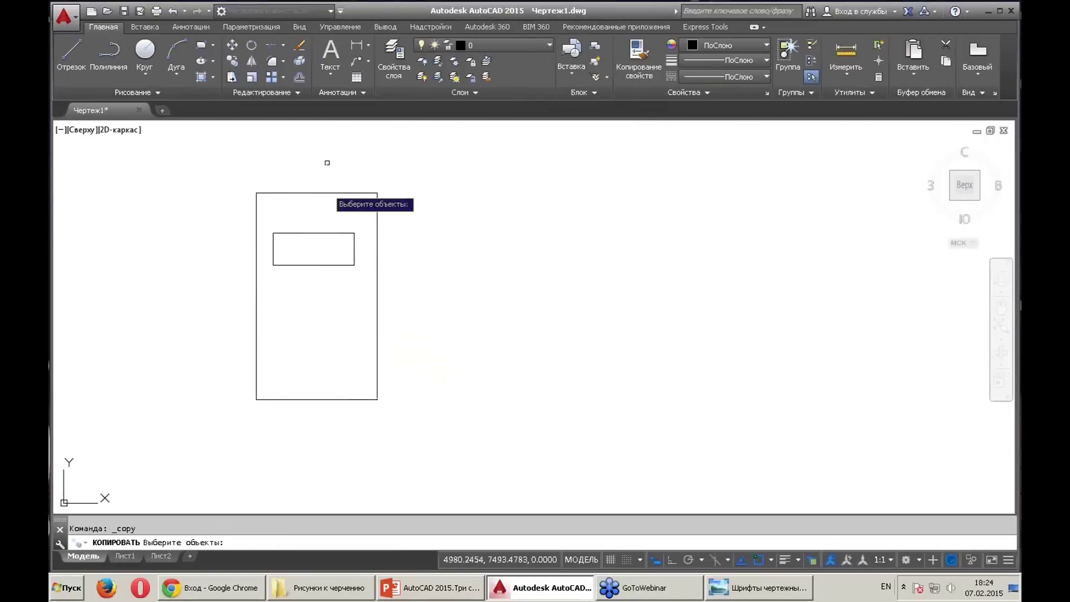
pyautogui.click(341, 193)
pyautogui.press('Return')
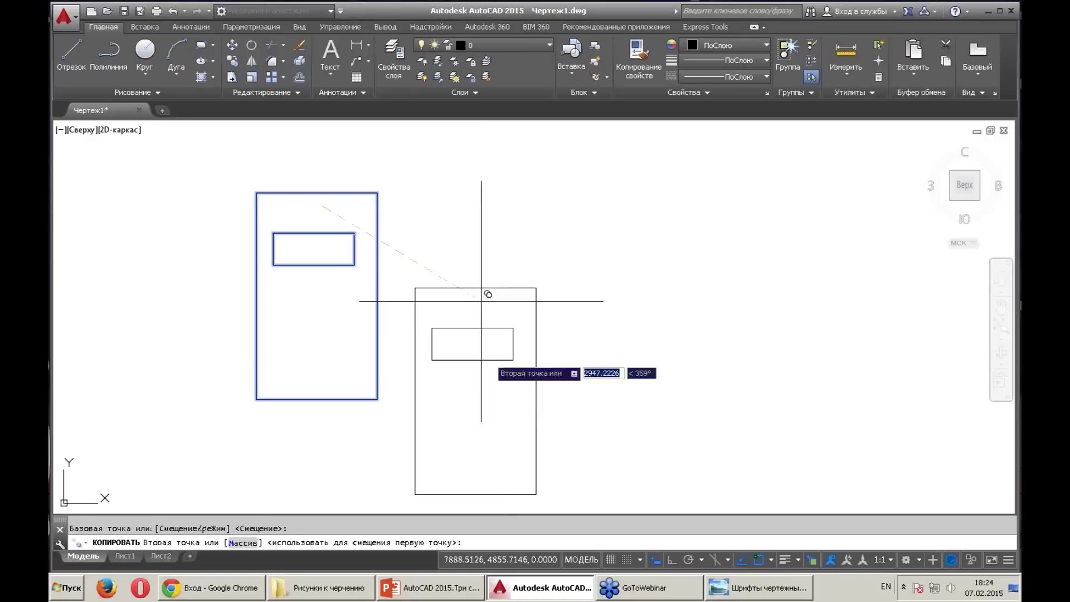
pyautogui.click(671, 561)
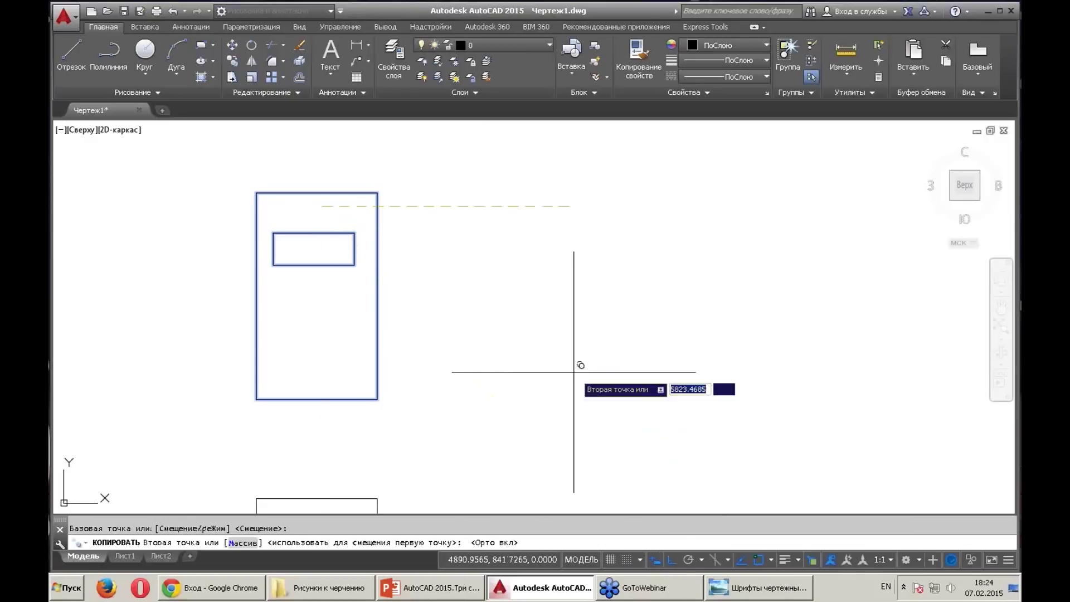
pyautogui.click(495, 298)
pyautogui.click(641, 298)
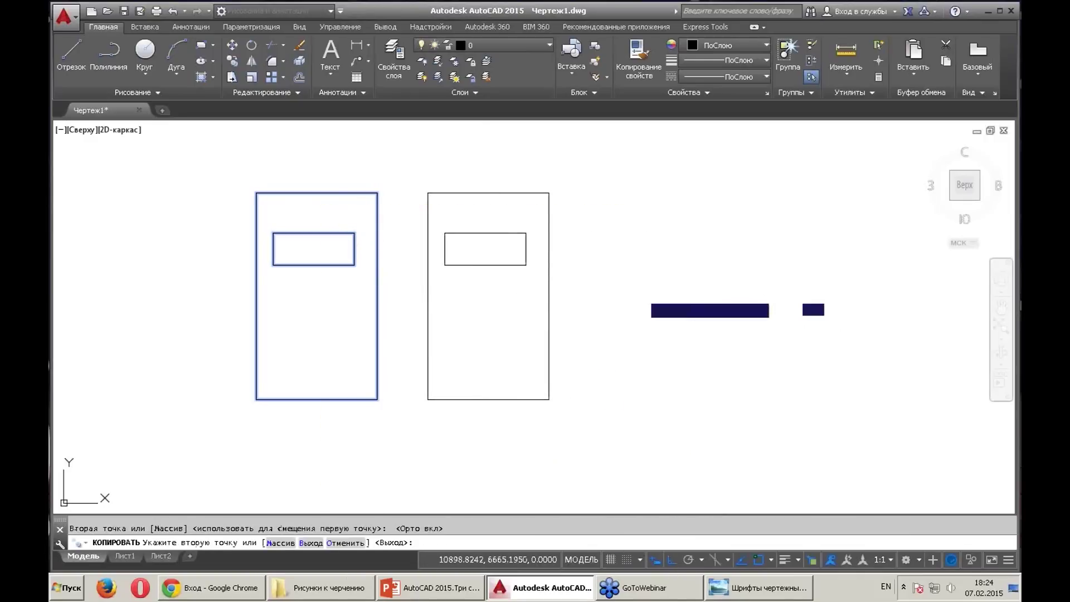
pyautogui.click(804, 287)
pyautogui.press('Escape')
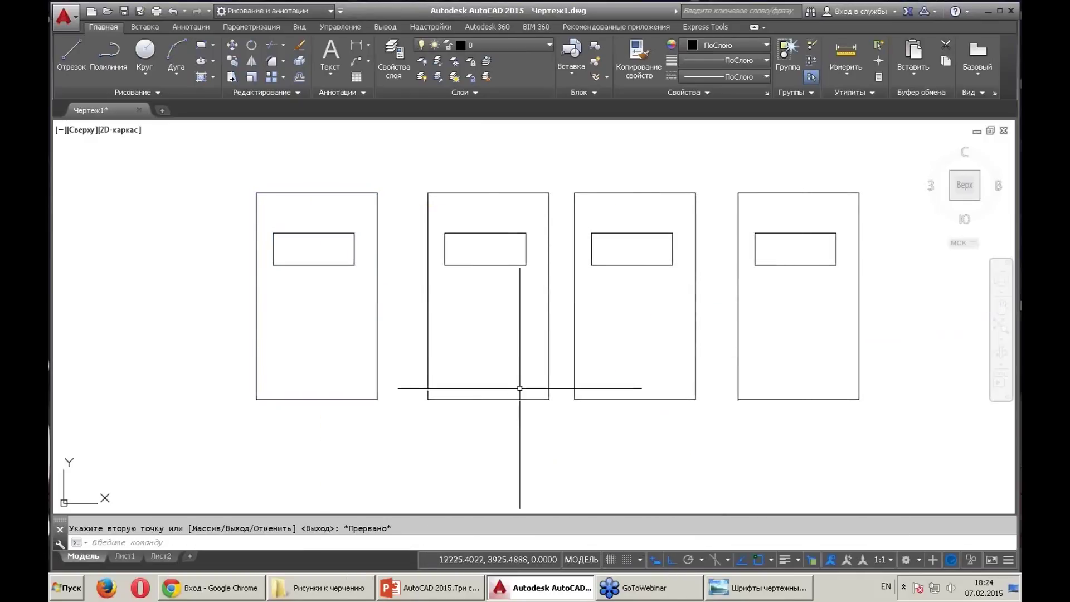
pyautogui.middleClick(706, 382)
pyautogui.middleClick(705, 382)
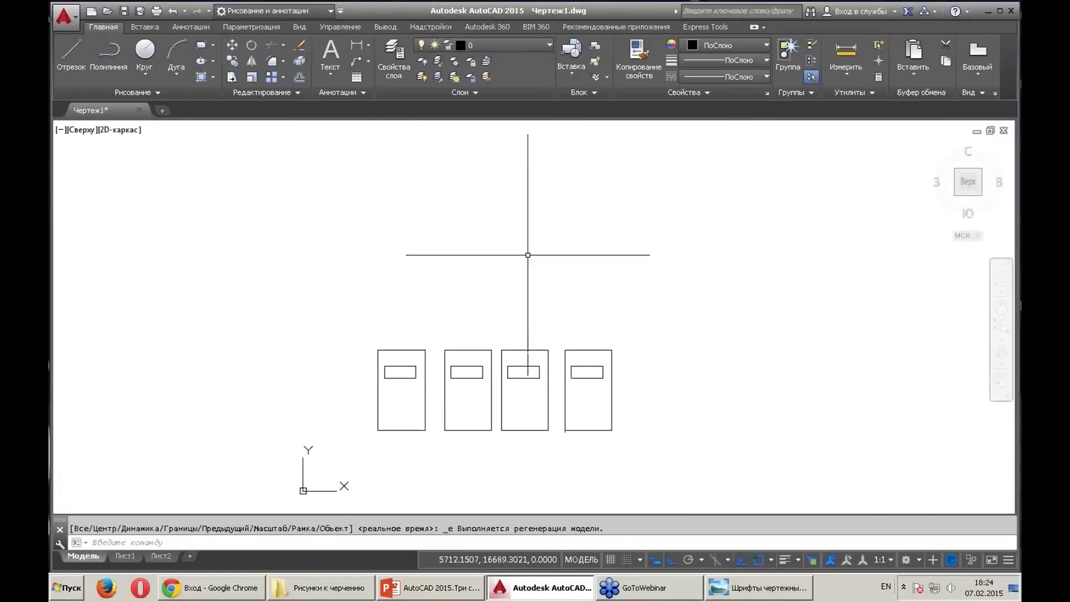
# Copy the row of four blocks upward twice, forming three rows of twelve blocks
pyautogui.click(231, 66)
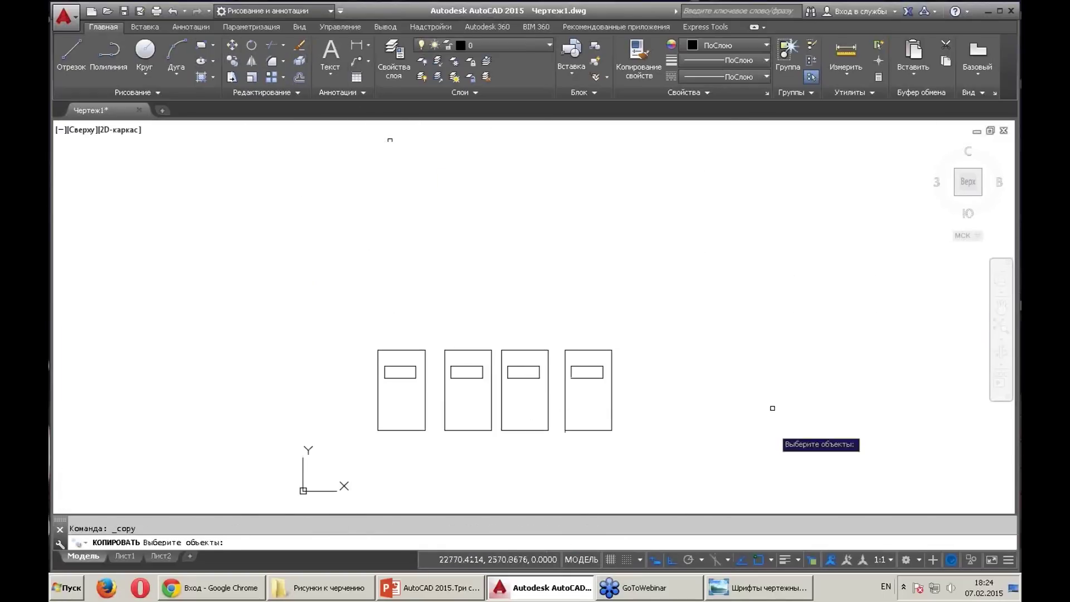
pyautogui.click(770, 442)
pyautogui.click(392, 391)
pyautogui.press('Return')
pyautogui.click(324, 375)
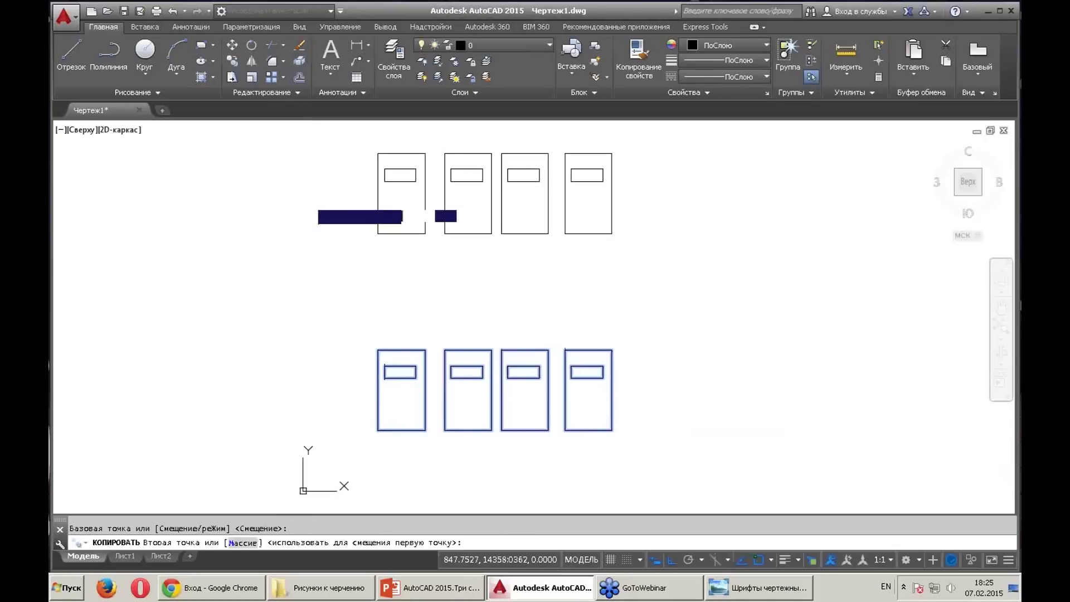
pyautogui.click(311, 190)
pyautogui.click(304, 293)
pyautogui.press('Escape')
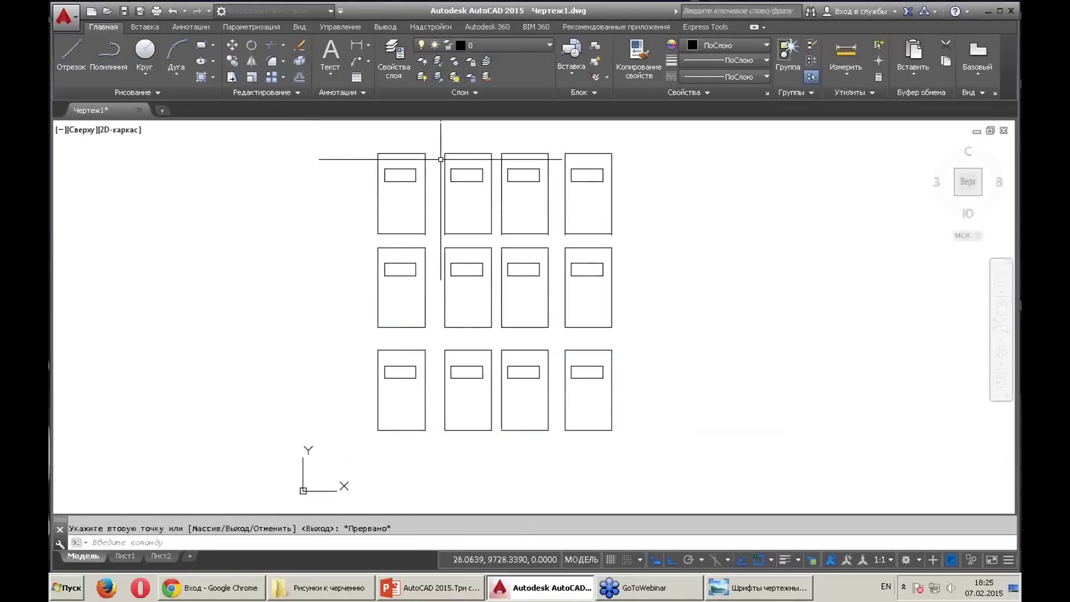
# Copy all twelve blocks to the right as a second identical grid and frame both
pyautogui.click(230, 62)
pyautogui.click(730, 467)
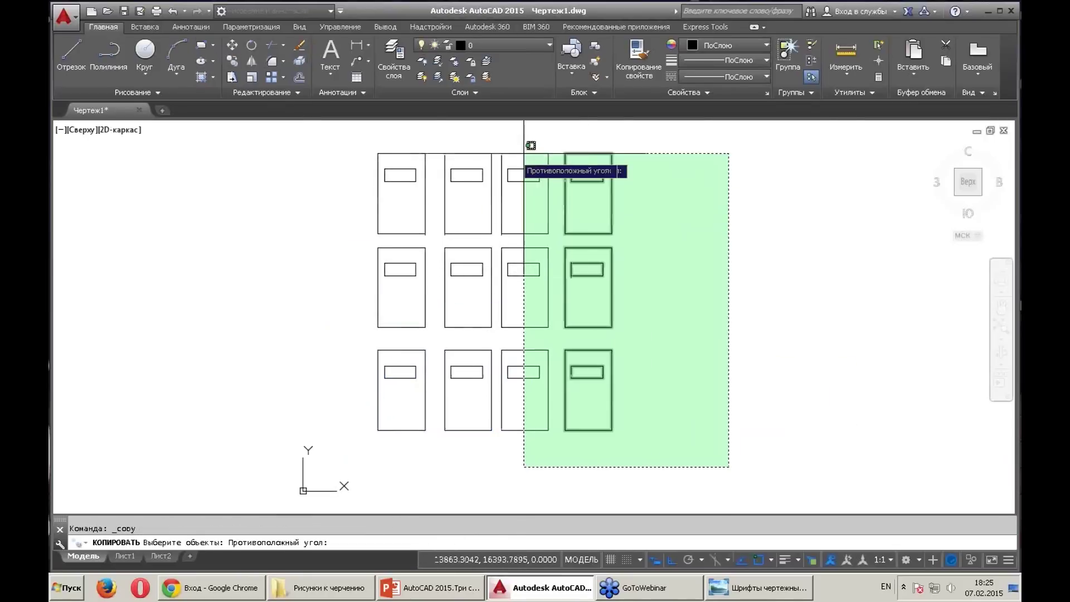
pyautogui.click(302, 146)
pyautogui.press('Return')
pyautogui.click(311, 163)
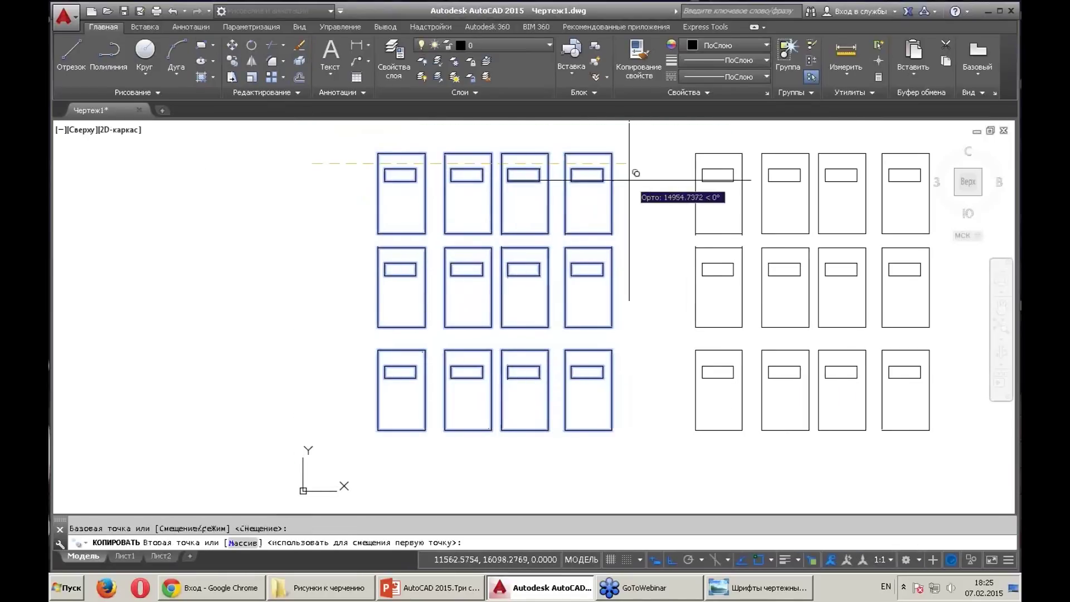
pyautogui.click(582, 183)
pyautogui.hotkey('alt', 'shift')
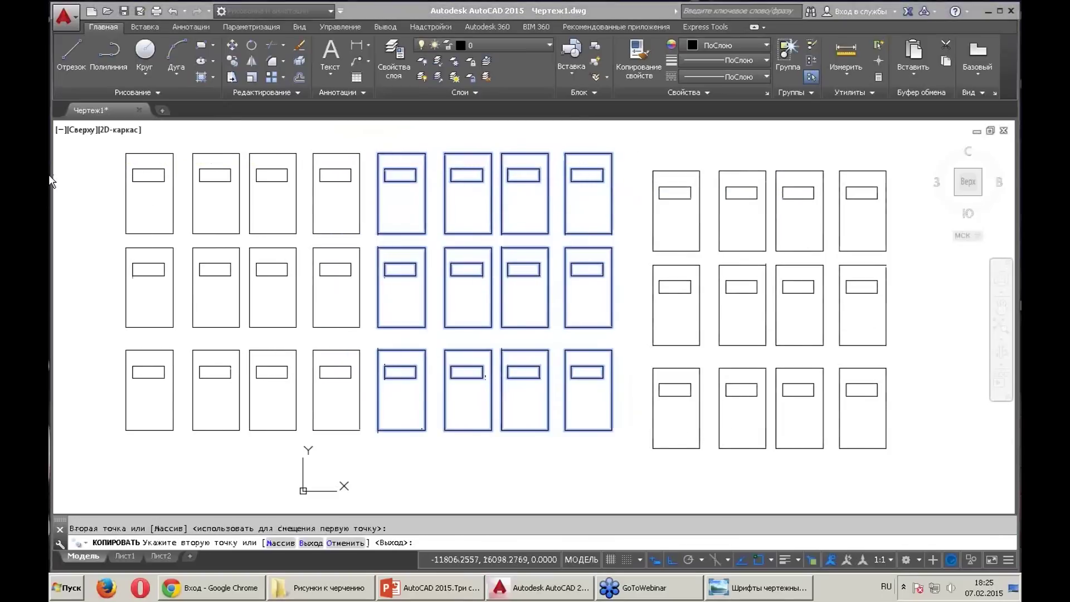
pyautogui.scroll(-1, 345, 231)
pyautogui.hotkey('alt', 'shift')
pyautogui.press('Escape')
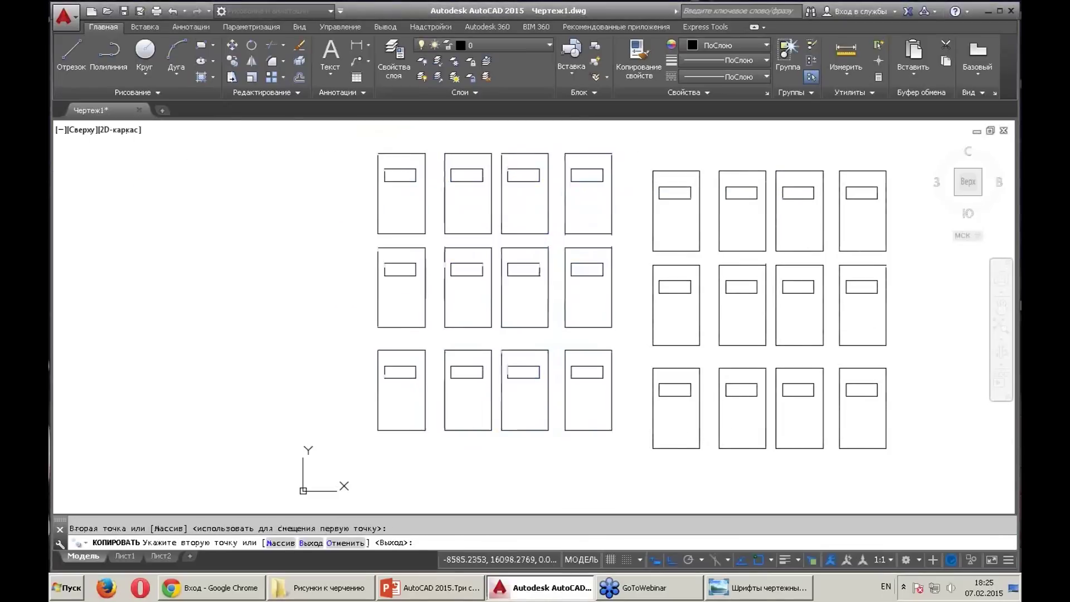
pyautogui.moveTo(273, 270); pyautogui.dragTo(369, 276, button='middle')
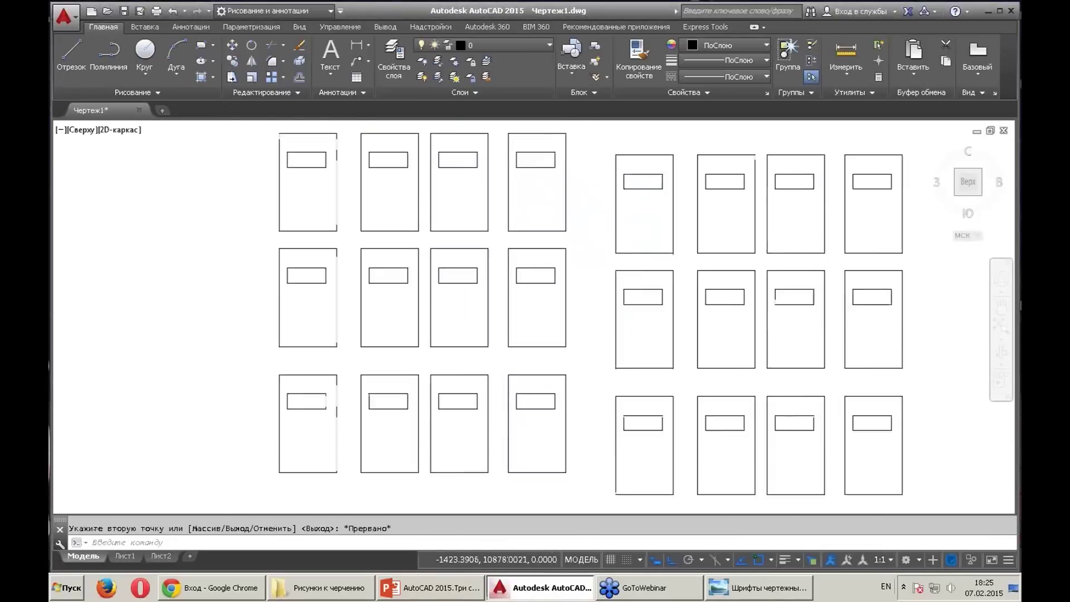
pyautogui.middleClick(331, 331)
pyautogui.middleClick(331, 331)
pyautogui.moveTo(331, 331)
pyautogui.mouseDown(button='middle')
pyautogui.moveTo(409, 233)
pyautogui.moveTo(687, 144)
pyautogui.mouseUp(button='middle')
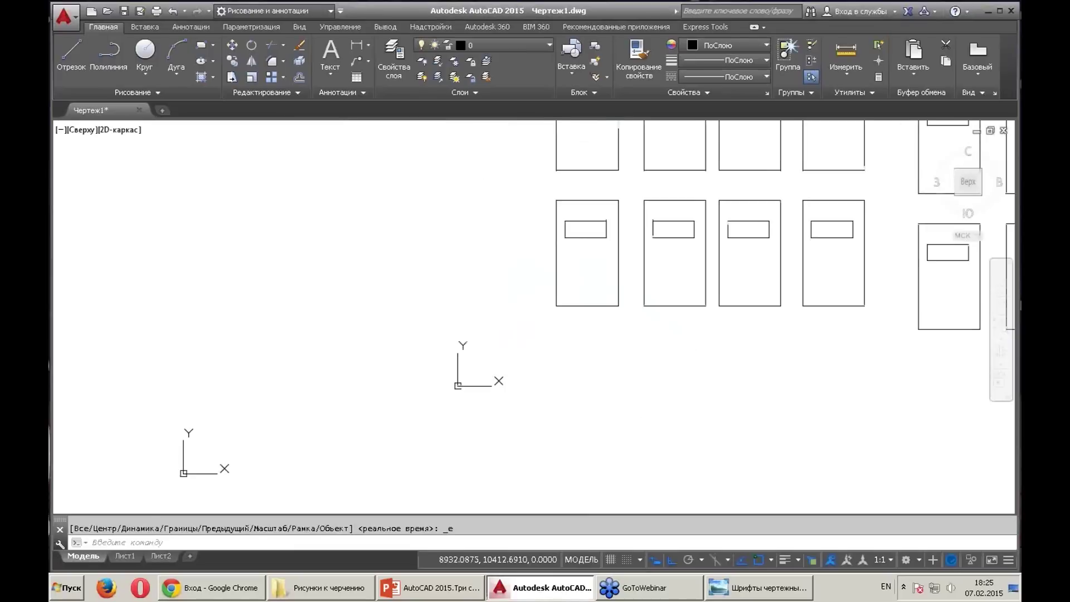
pyautogui.click(203, 46)
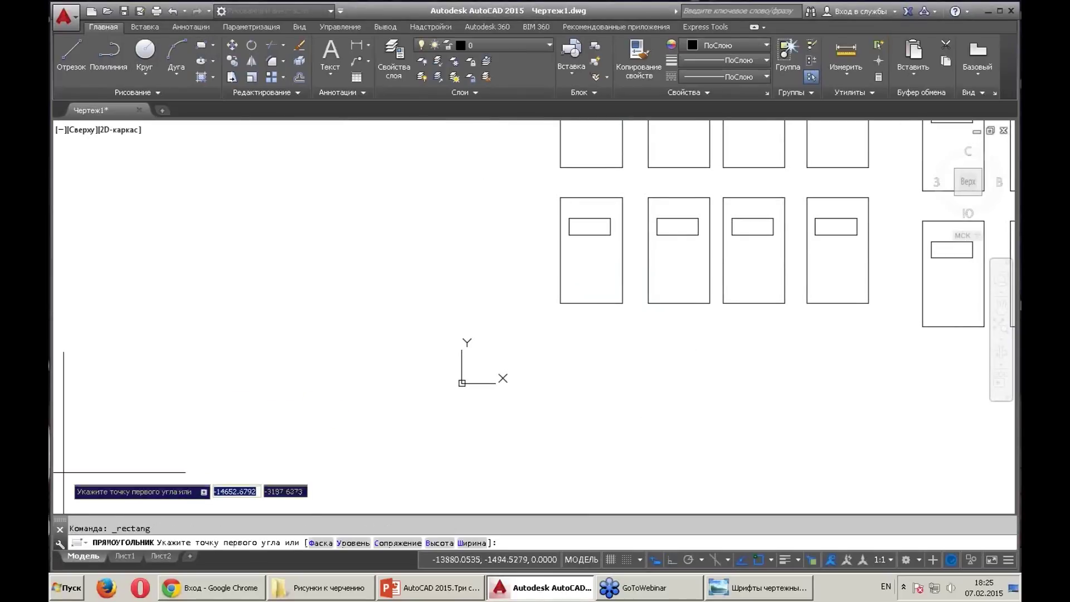
pyautogui.click(72, 502)
pyautogui.moveTo(252, 351); pyautogui.dragTo(126, 413, button='middle')
pyautogui.scroll(-1, 126, 413)
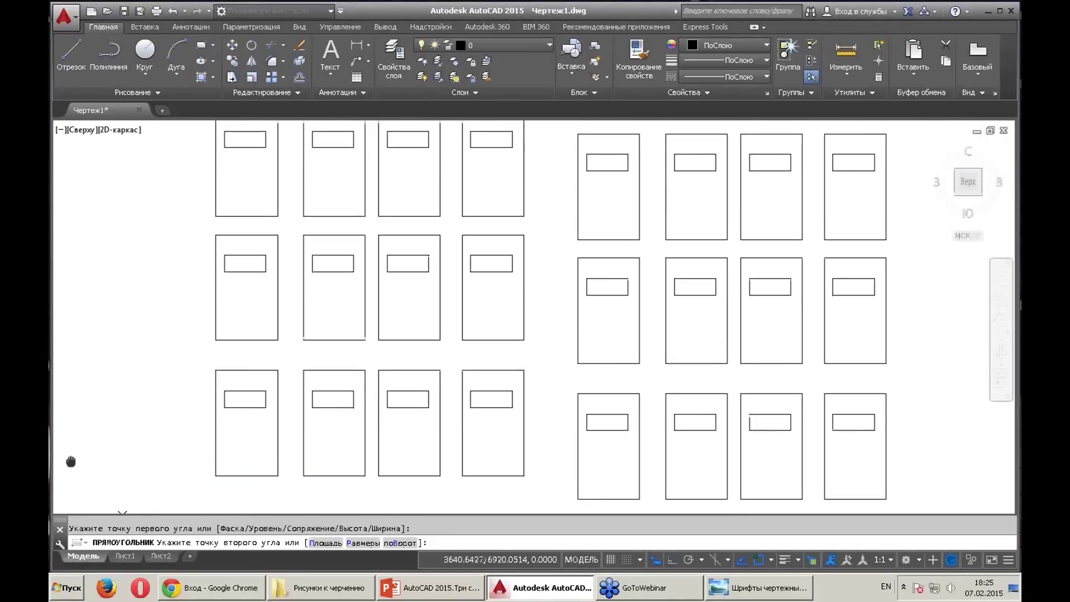
pyautogui.scroll(1, 406, 370)
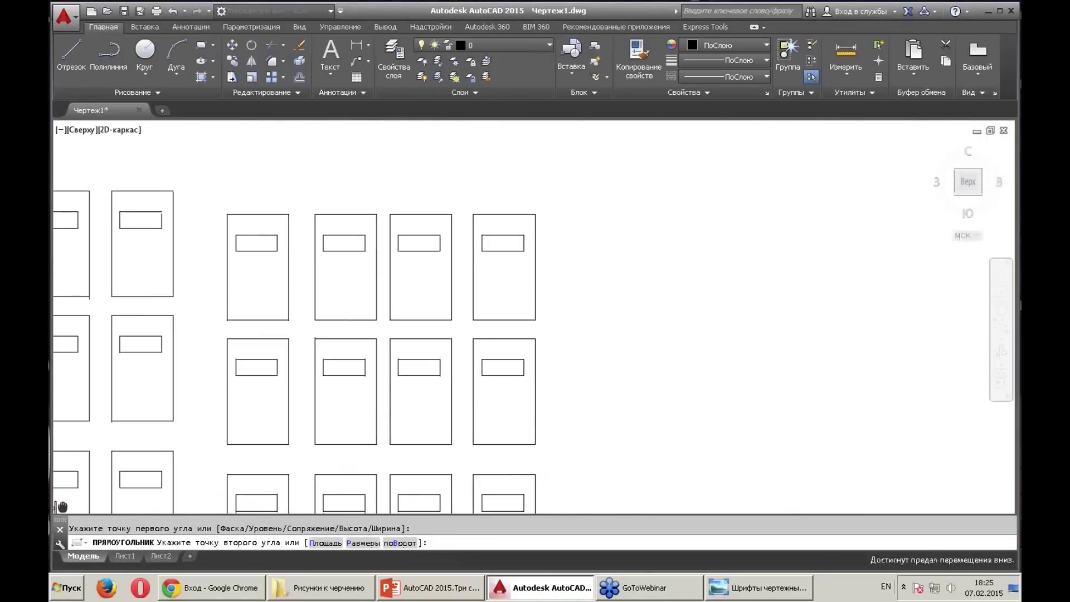
pyautogui.click(824, 133)
pyautogui.middleClick(867, 195)
pyautogui.middleClick(867, 196)
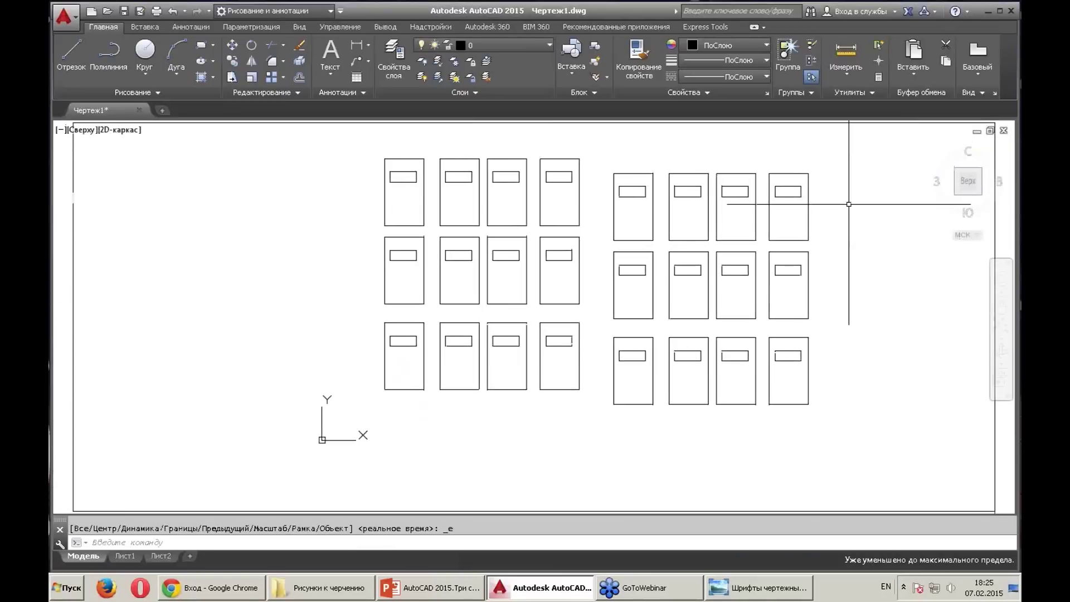
pyautogui.moveTo(613, 335); pyautogui.dragTo(629, 179, button='middle')
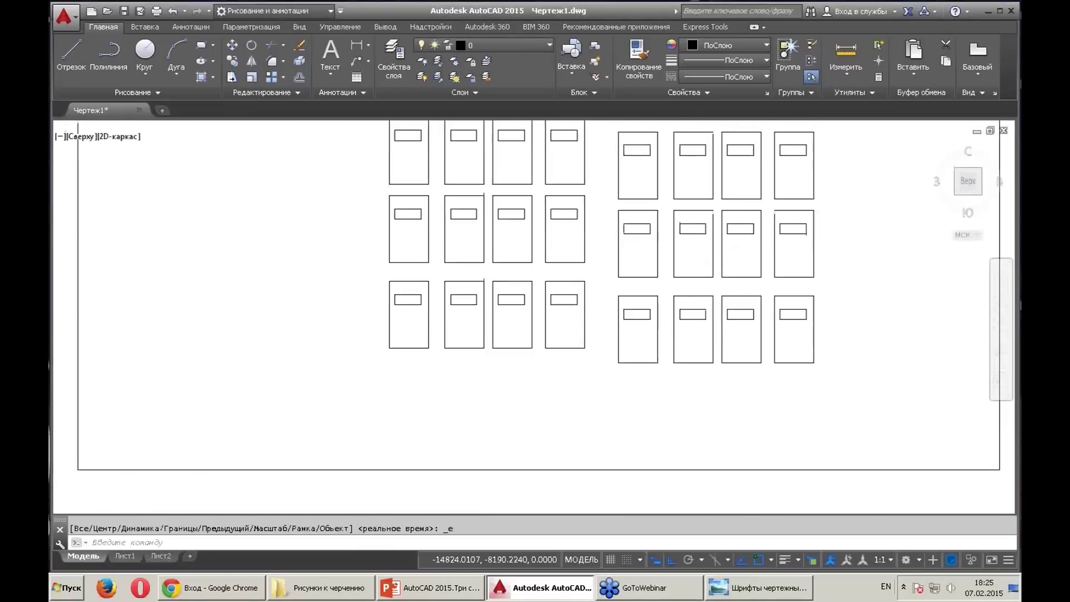
pyautogui.moveTo(210, 359); pyautogui.dragTo(327, 253, button='middle')
pyautogui.click(291, 272)
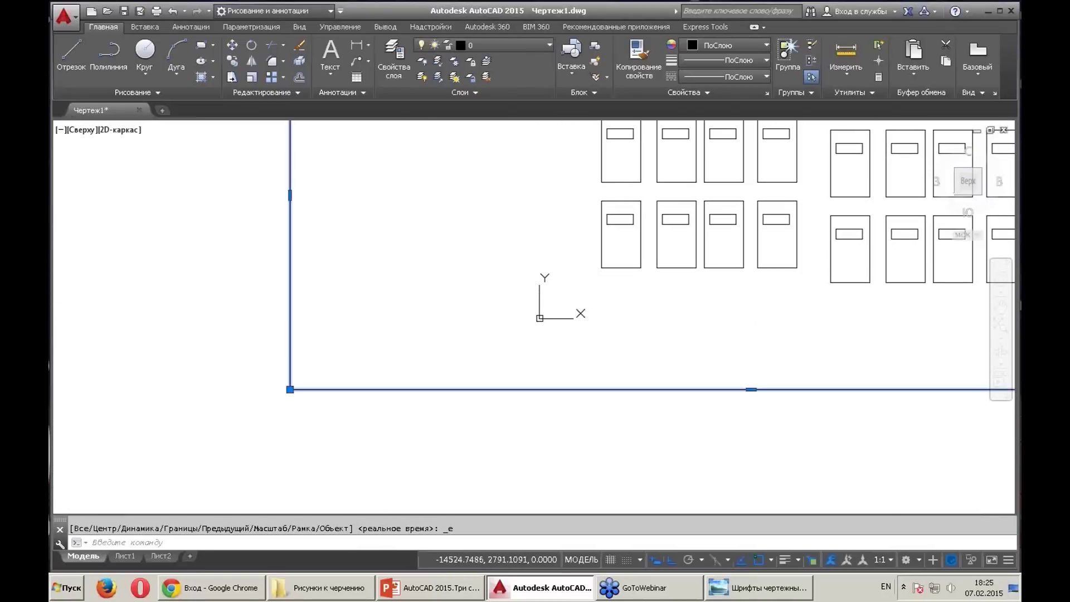
pyautogui.press('Delete')
pyautogui.scroll(2, 399, 363)
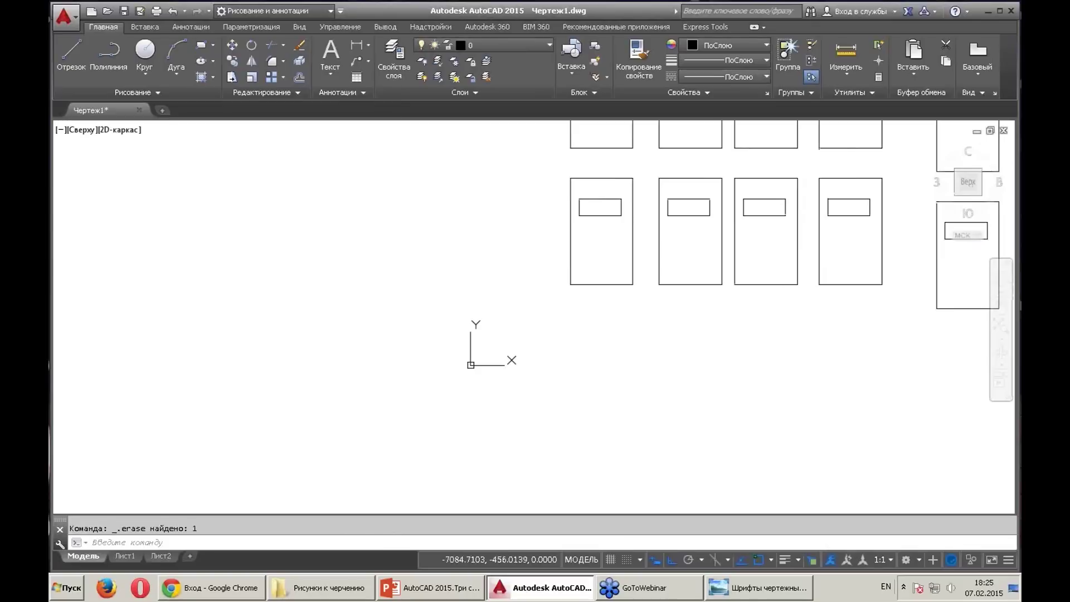
pyautogui.middleClick(524, 351)
pyautogui.scroll(1, 547, 153)
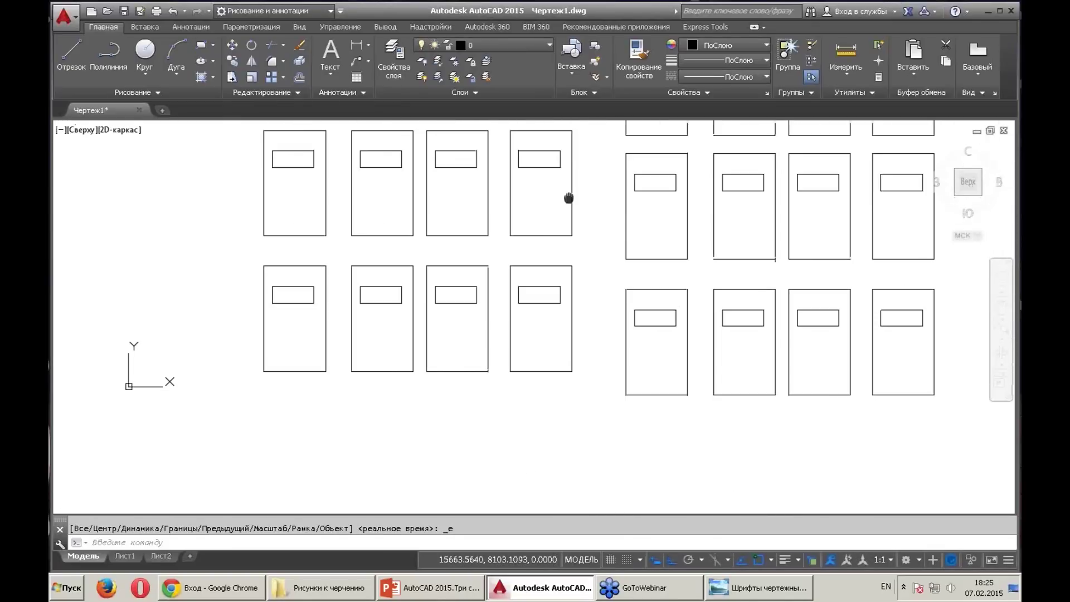
# Copy the bottom eight blocks downward as a fourth row under both grids, then zoom extents
pyautogui.click(232, 61)
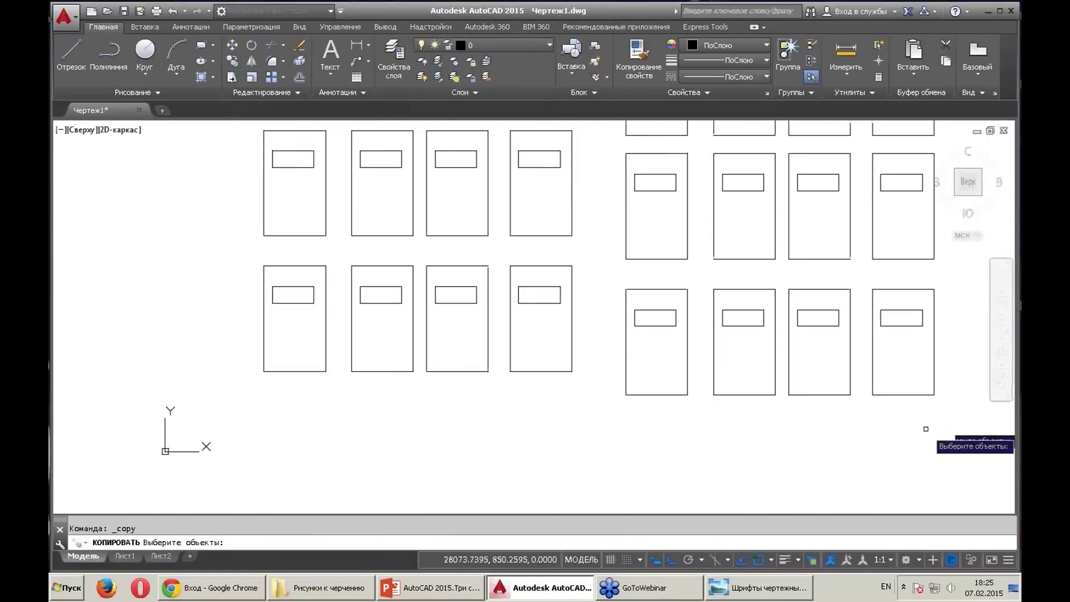
pyautogui.click(945, 412)
pyautogui.click(166, 300)
pyautogui.press('Return')
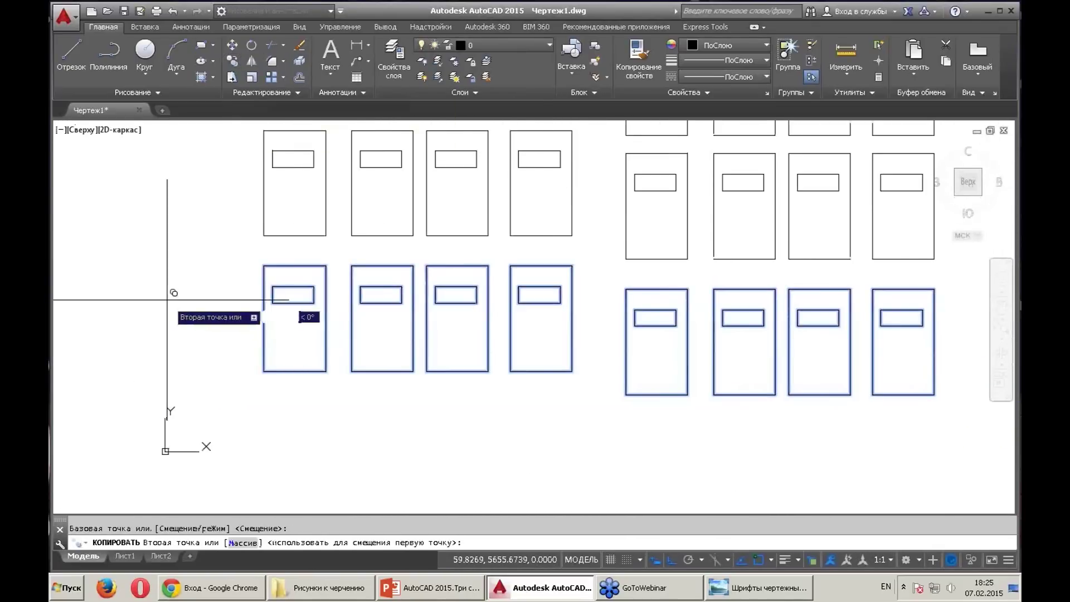
pyautogui.click(184, 288)
pyautogui.click(183, 448)
pyautogui.press('Escape')
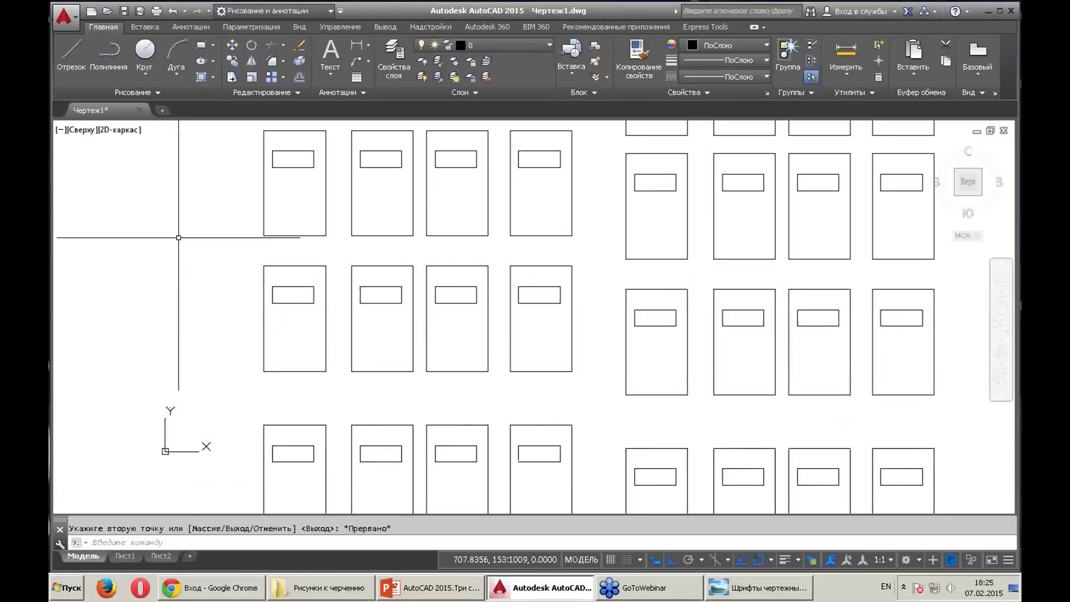
pyautogui.scroll(-1, 375, 406)
pyautogui.middleClick(192, 233)
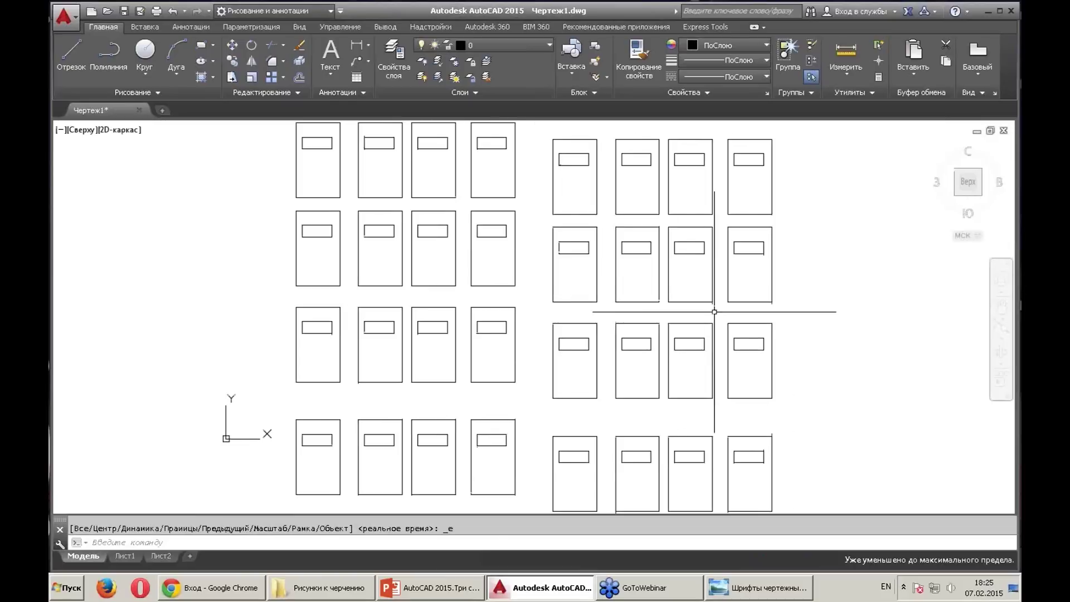
pyautogui.moveTo(735, 304)
pyautogui.mouseDown(button='middle')
pyautogui.moveTo(867, 318)
pyautogui.moveTo(863, 303)
pyautogui.mouseUp(button='middle')
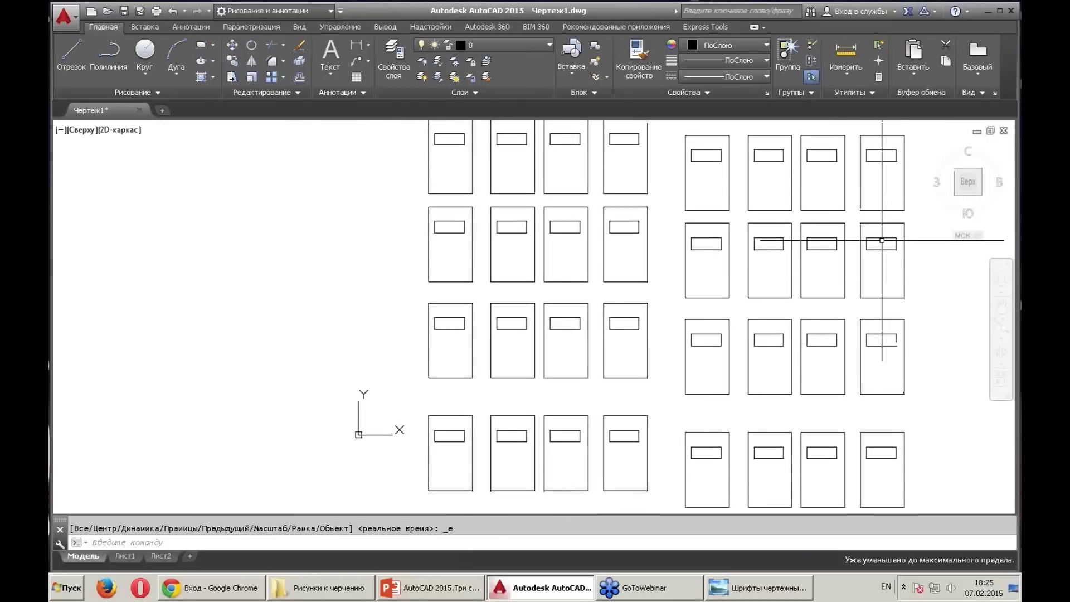
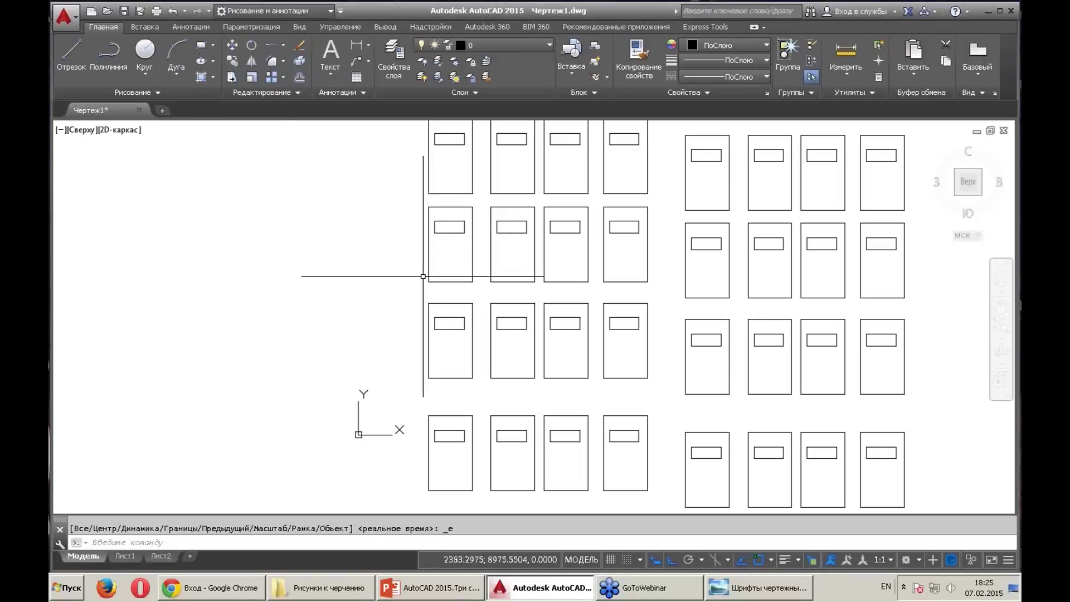
# Abandon the started copy, zoom to the standalone cabinet block and explode it
pyautogui.click(232, 61)
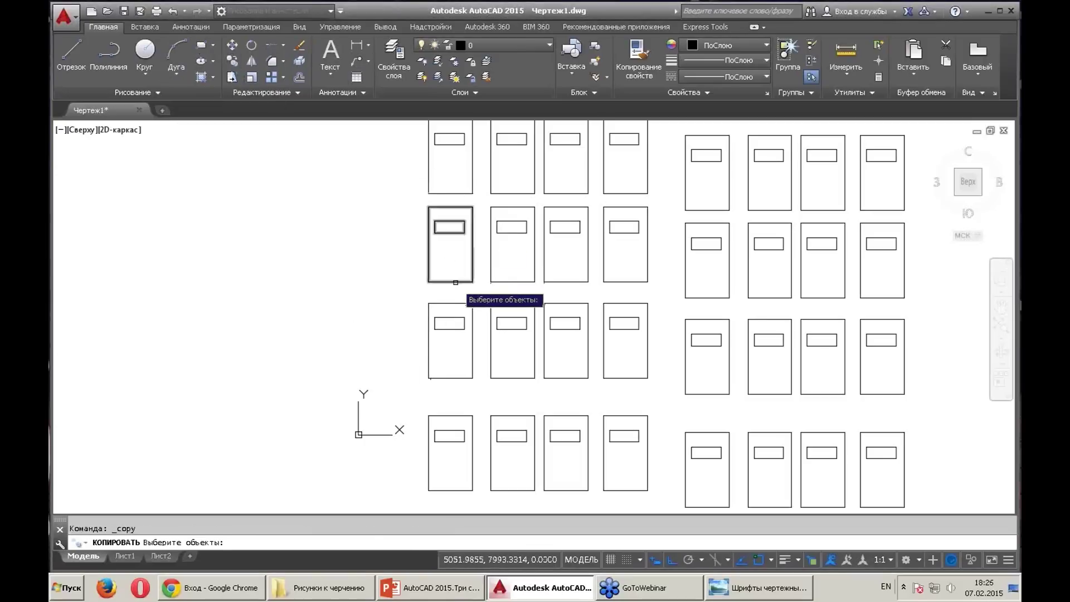
pyautogui.click(456, 273)
pyautogui.press('Return')
pyautogui.press('Escape')
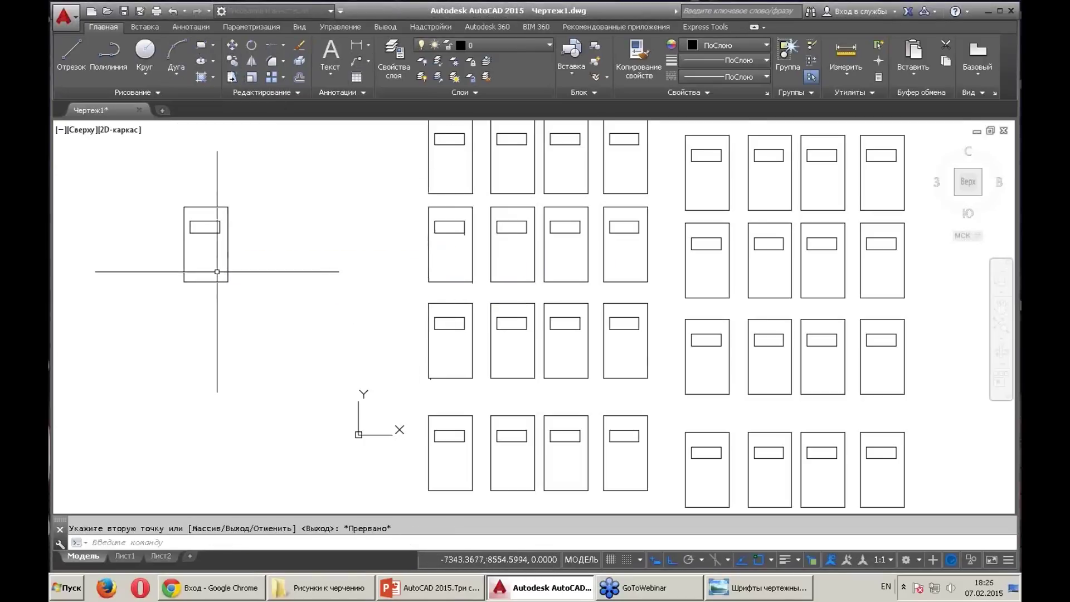
pyautogui.scroll(5, 189, 212)
pyautogui.moveTo(211, 228); pyautogui.dragTo(401, 298, button='middle')
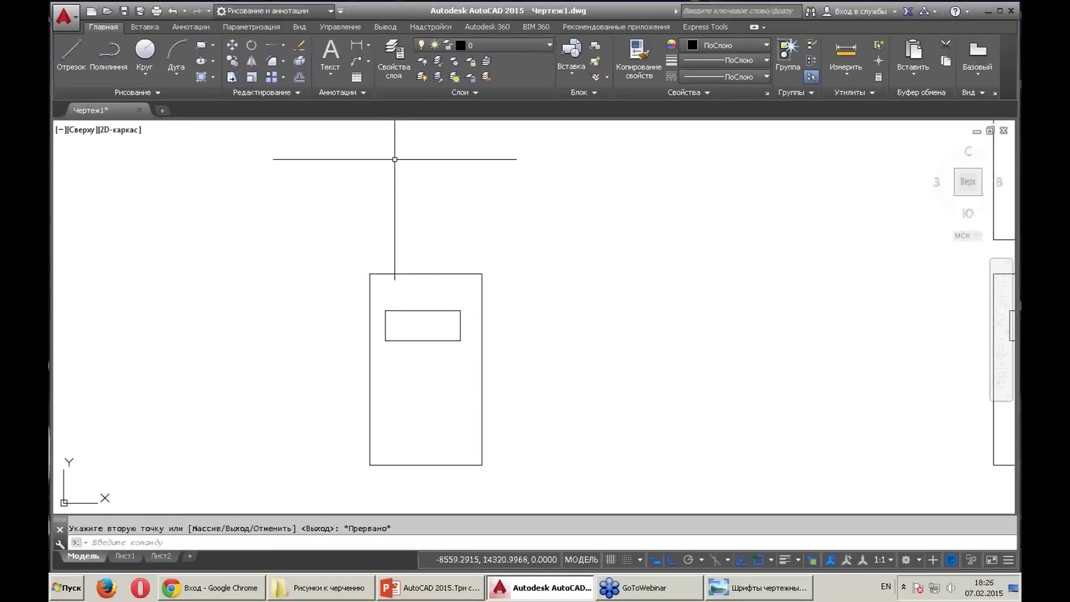
pyautogui.click(299, 63)
pyautogui.click(422, 274)
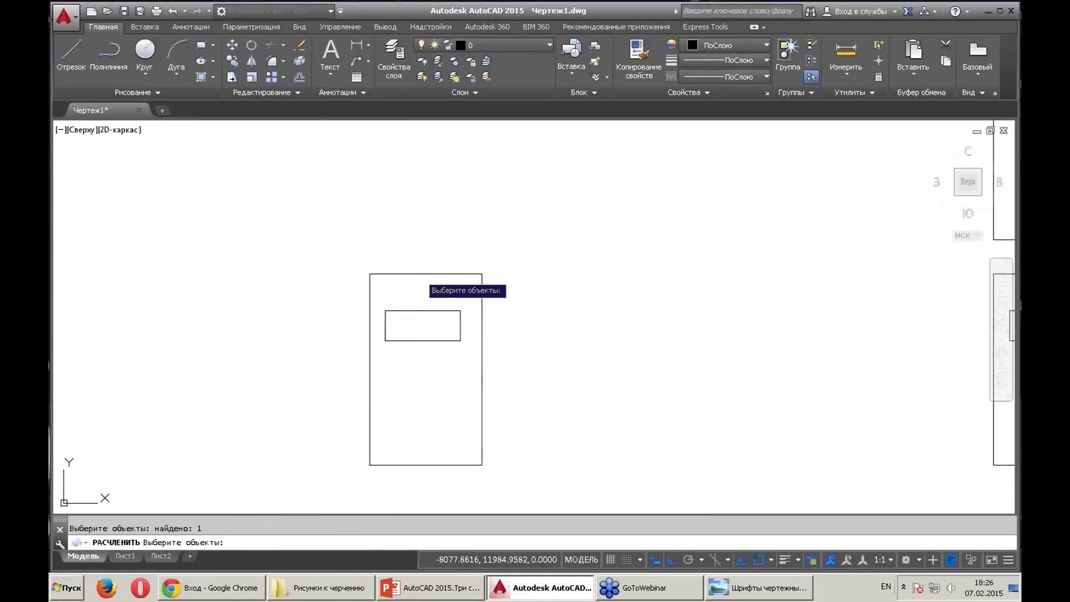
pyautogui.press('Return')
# Draw a small circle and a tall narrow rectangle inside the exploded cabinet outline
pyautogui.click(145, 50)
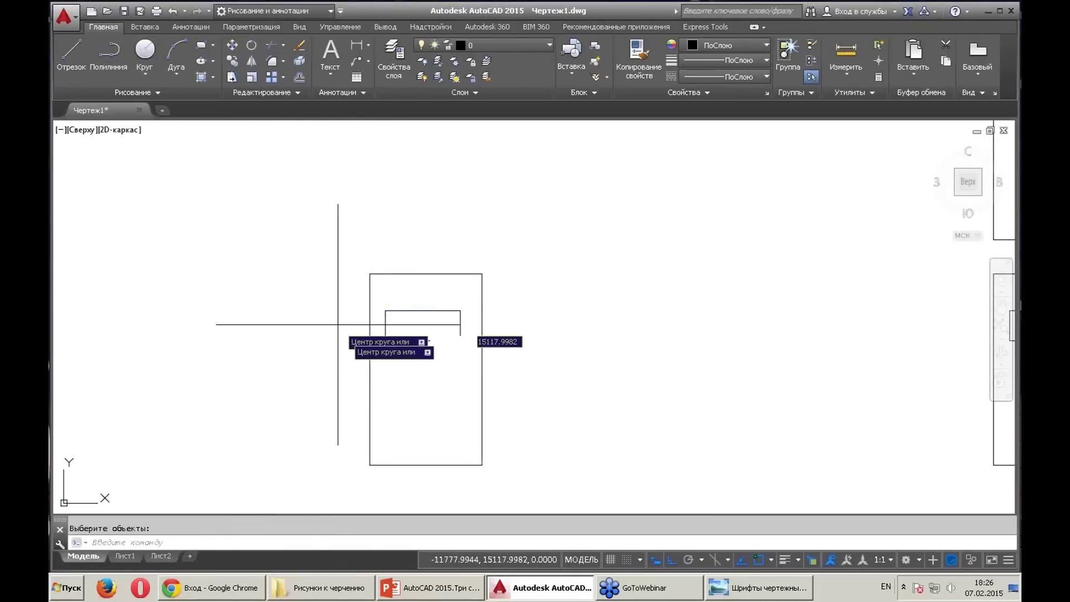
pyautogui.click(392, 374)
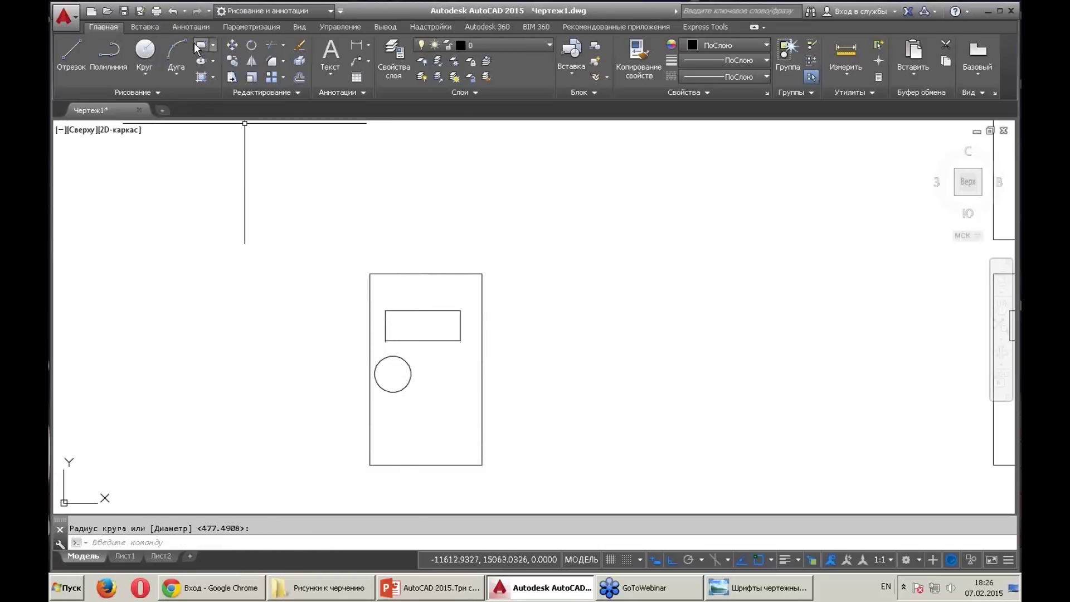
pyautogui.click(430, 440)
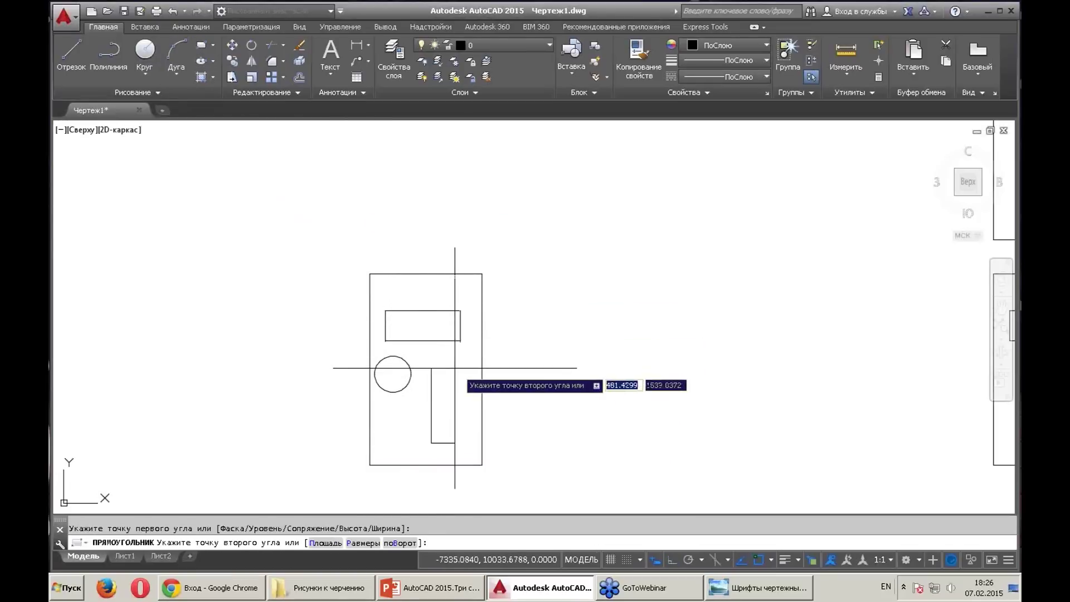
pyautogui.click(456, 367)
pyautogui.moveTo(487, 305); pyautogui.dragTo(479, 262, button='middle')
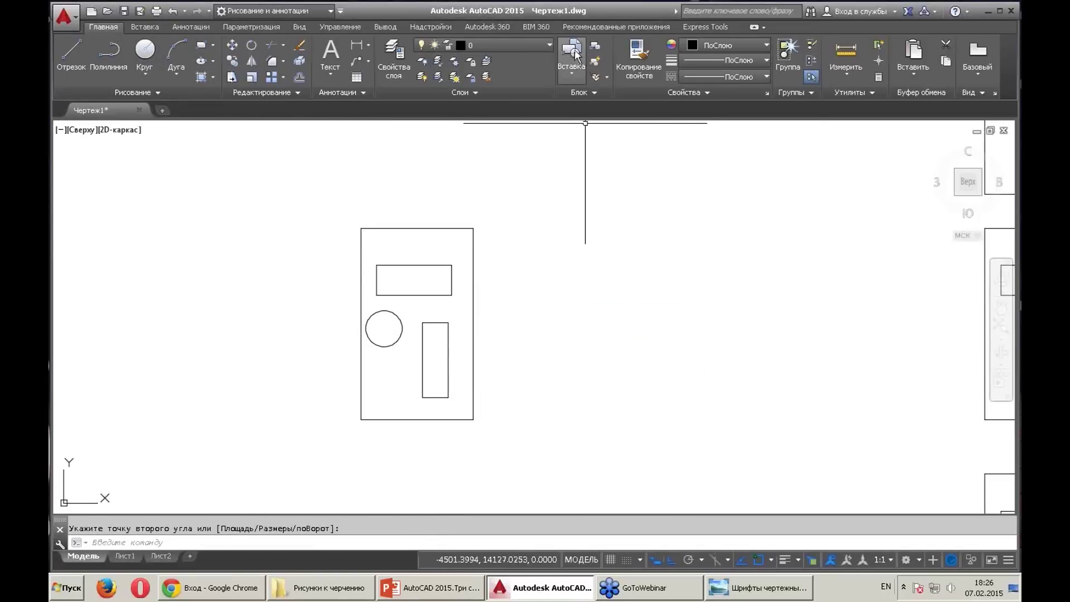
# Redefine block 1 from the cabinet's four objects with a new base point
pyautogui.click(596, 46)
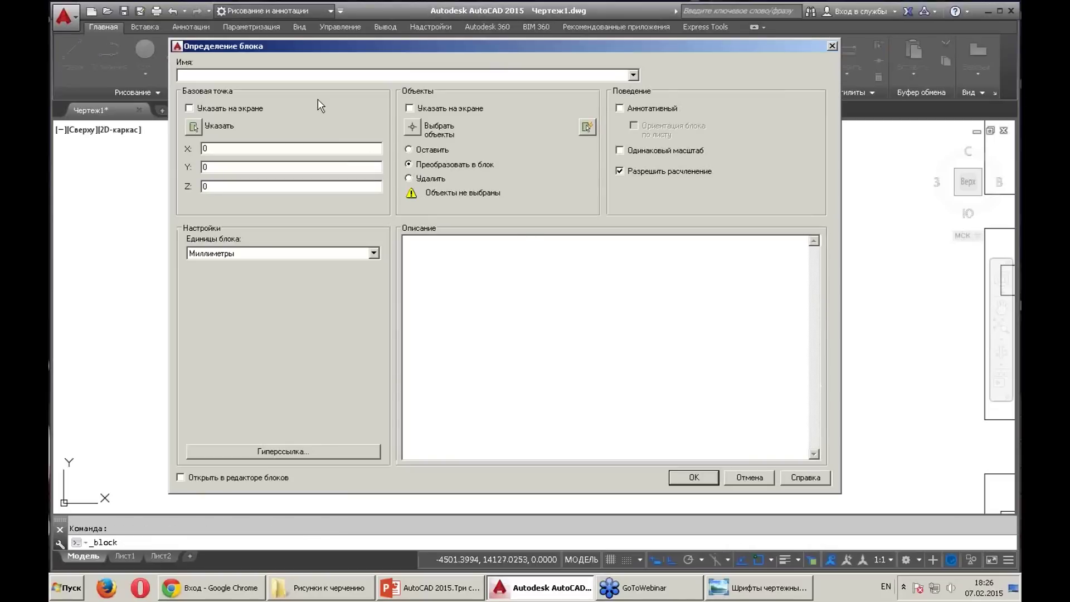
pyautogui.click(419, 129)
pyautogui.click(489, 423)
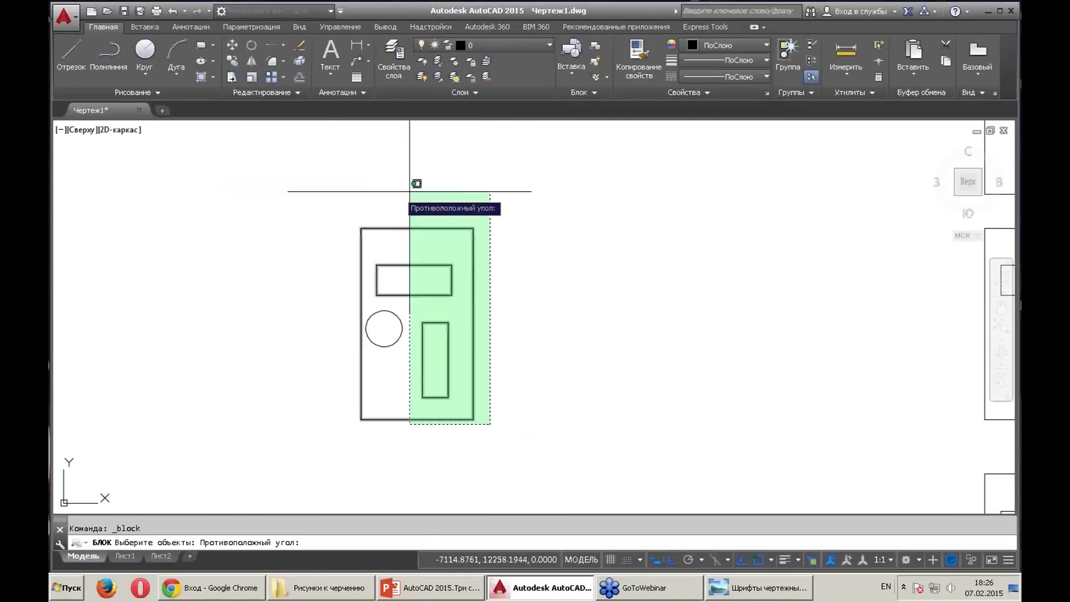
pyautogui.click(314, 181)
pyautogui.press('Return')
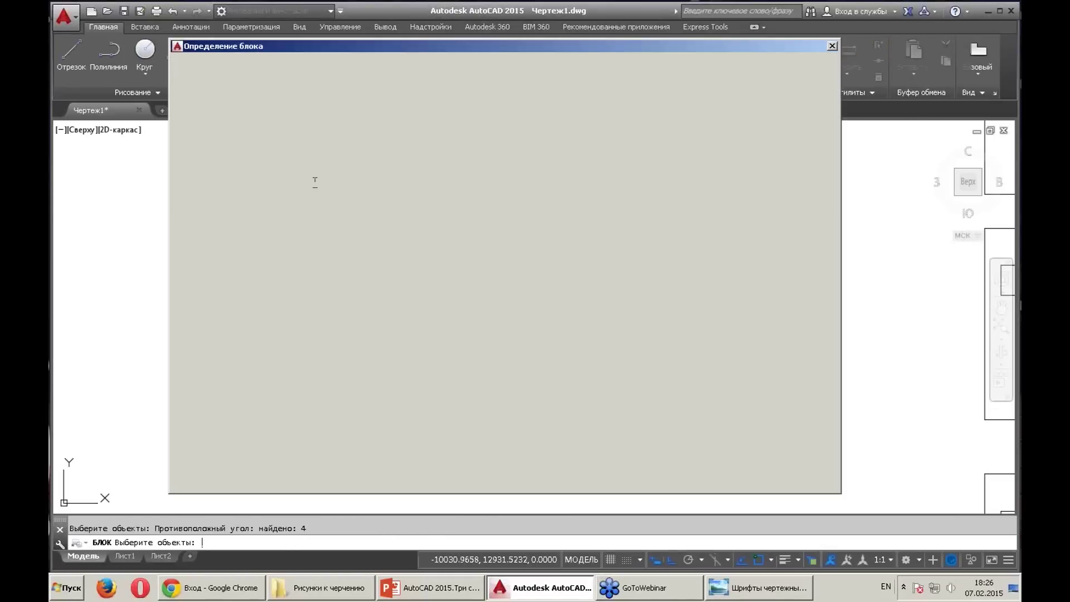
pyautogui.click(194, 127)
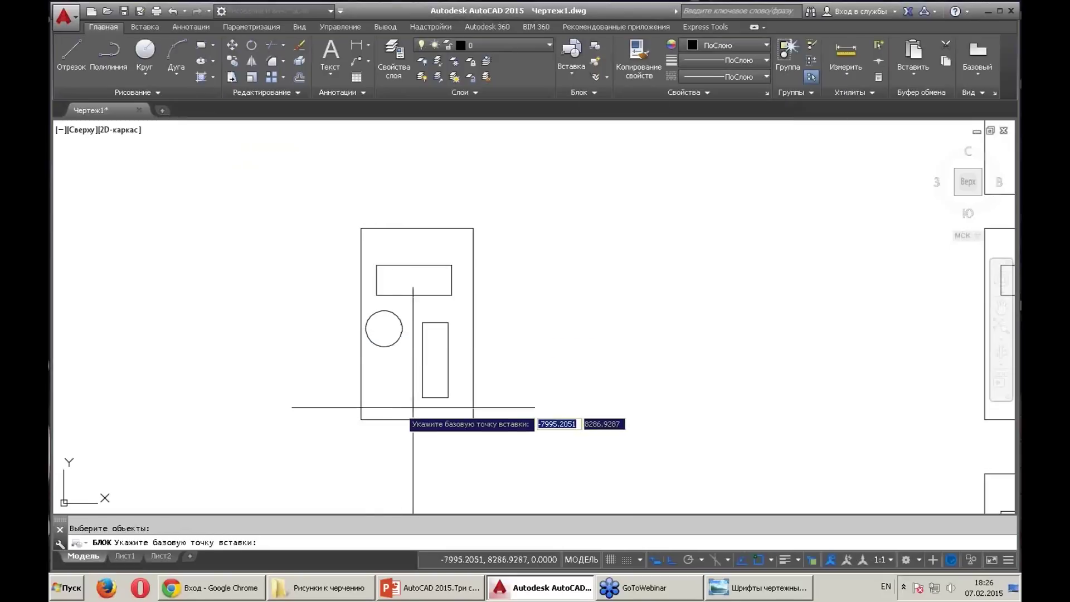
pyautogui.click(366, 419)
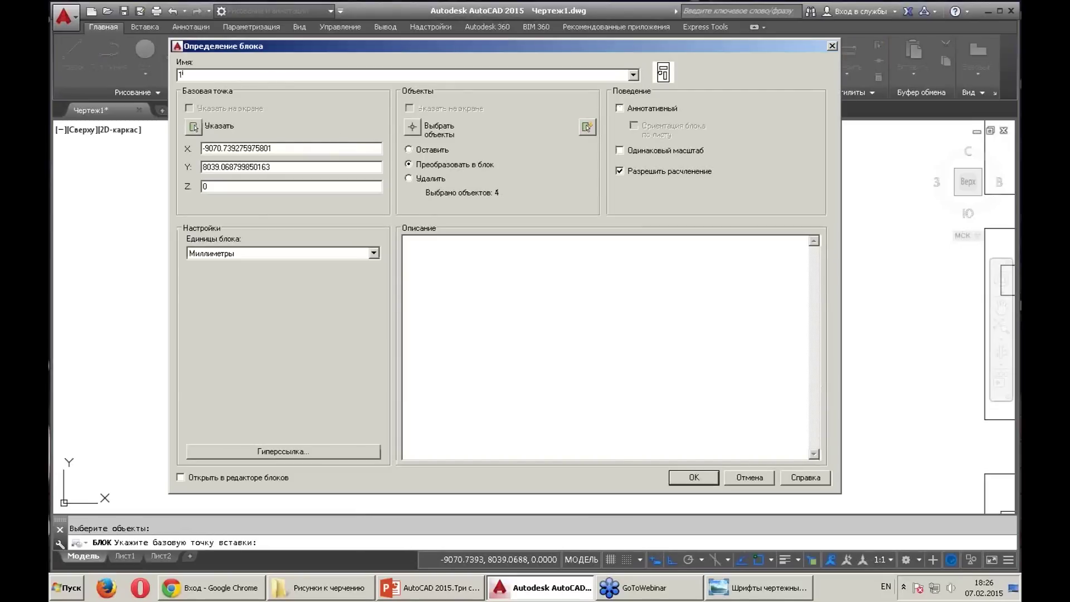
pyautogui.click(706, 477)
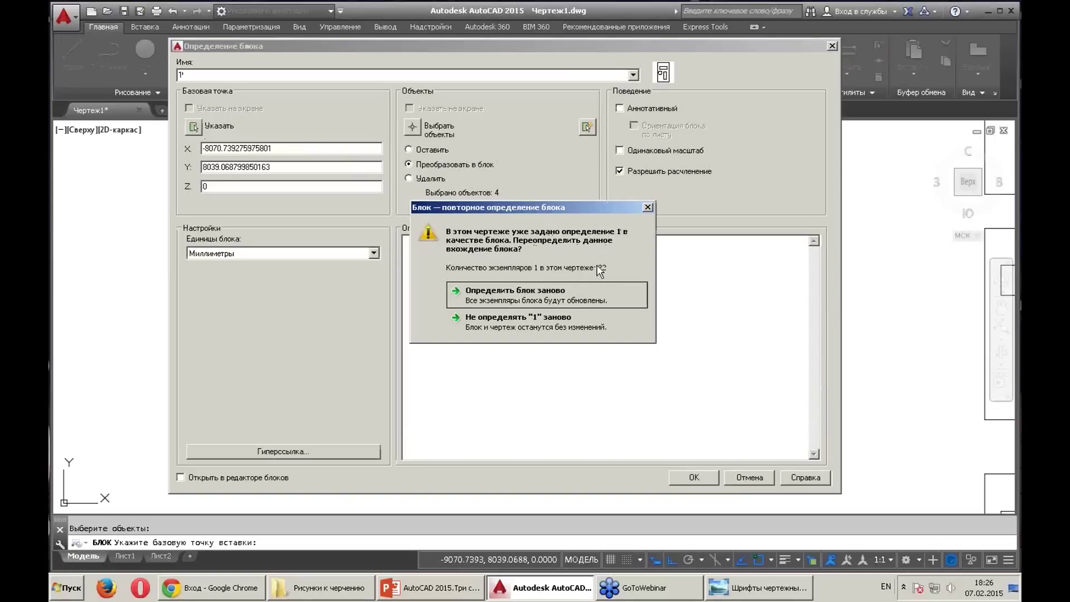
pyautogui.click(554, 291)
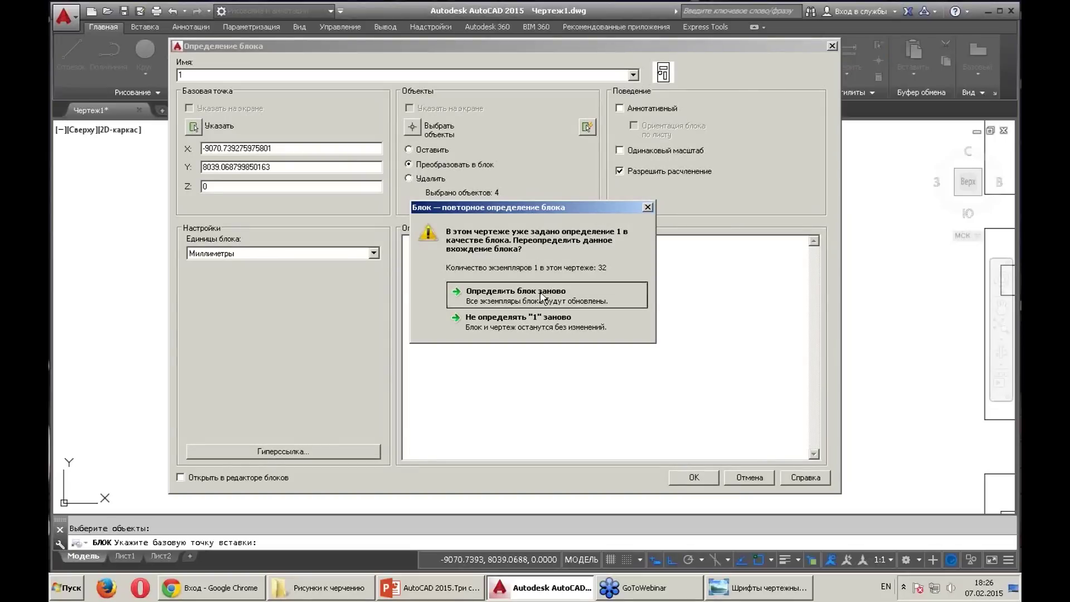
# Zoom out to the whole drawing and pan around to check the updated copies
pyautogui.middleClick(574, 271)
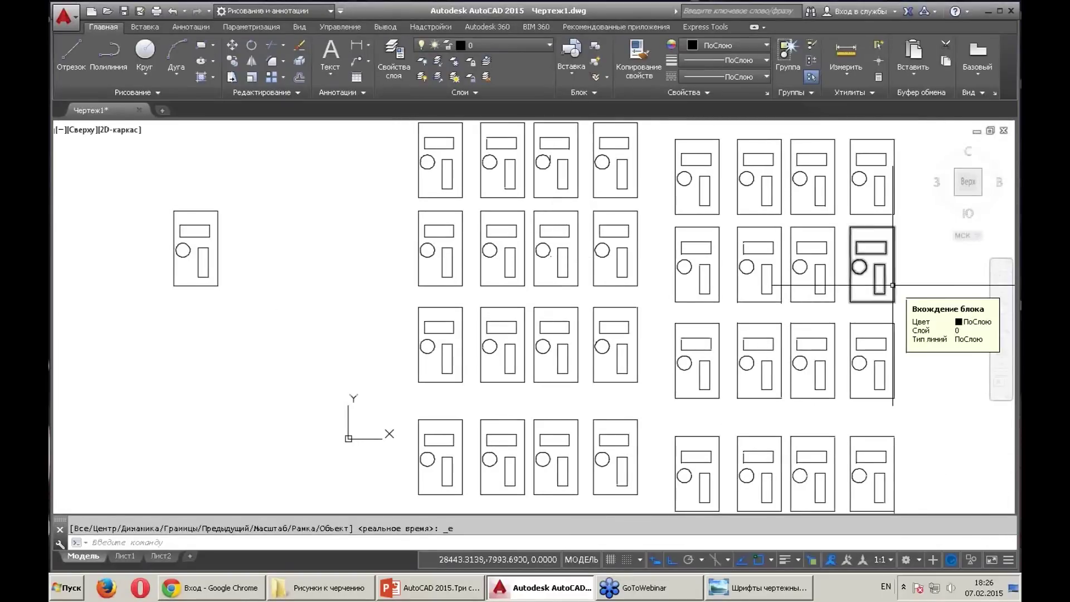
pyautogui.moveTo(919, 280); pyautogui.dragTo(906, 275, button='middle')
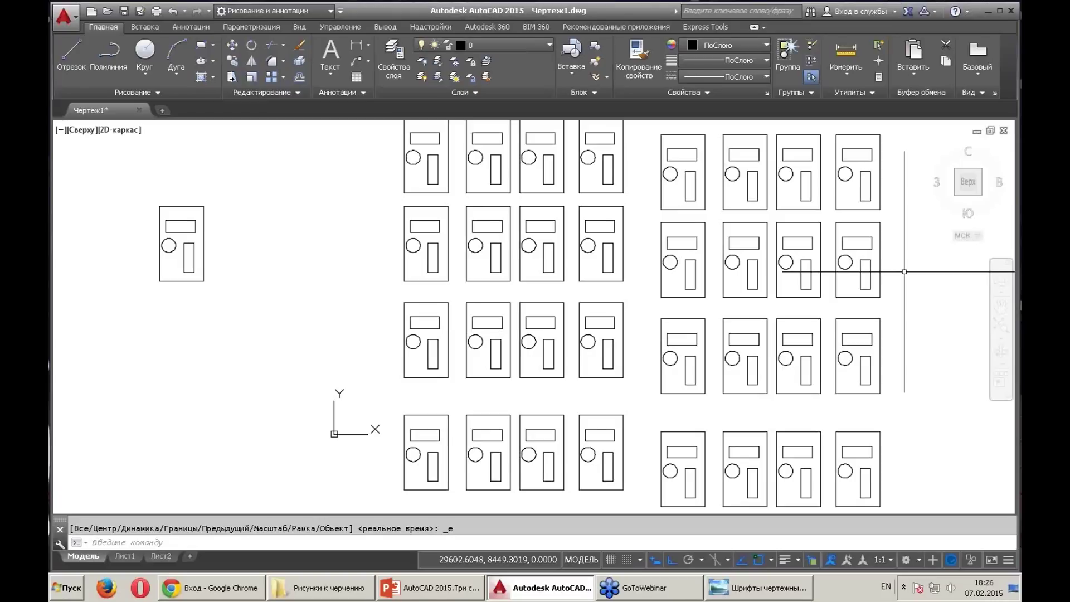
pyautogui.moveTo(841, 344); pyautogui.dragTo(886, 292, button='middle')
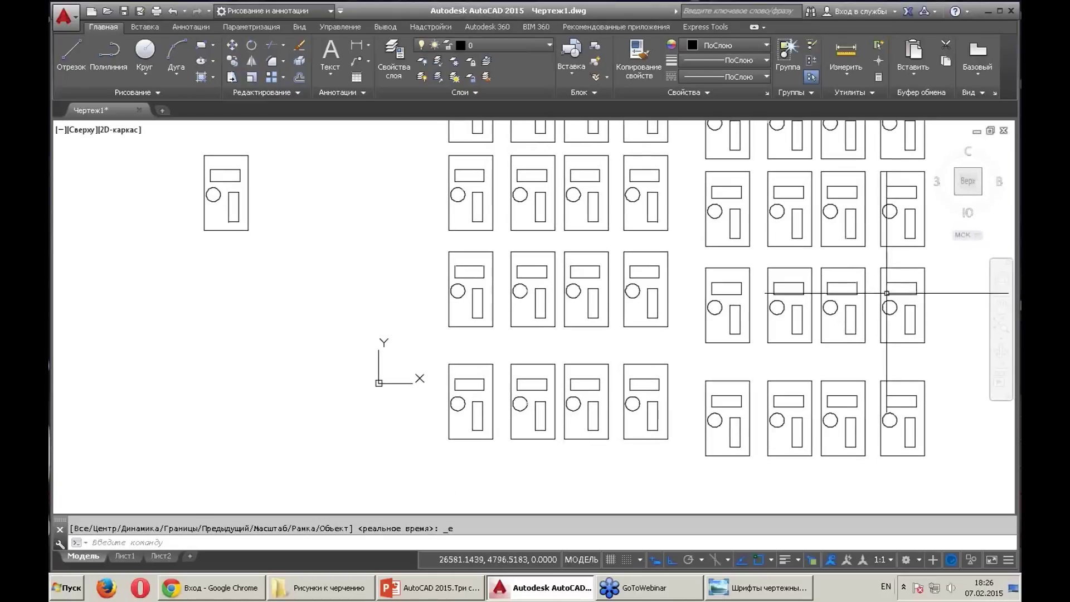
pyautogui.moveTo(438, 400); pyautogui.dragTo(535, 434, button='middle')
pyautogui.moveTo(478, 334); pyautogui.dragTo(525, 346, button='middle')
pyautogui.moveTo(520, 287)
pyautogui.mouseDown(button='middle')
pyautogui.moveTo(556, 346)
pyautogui.moveTo(563, 339)
pyautogui.mouseUp(button='middle')
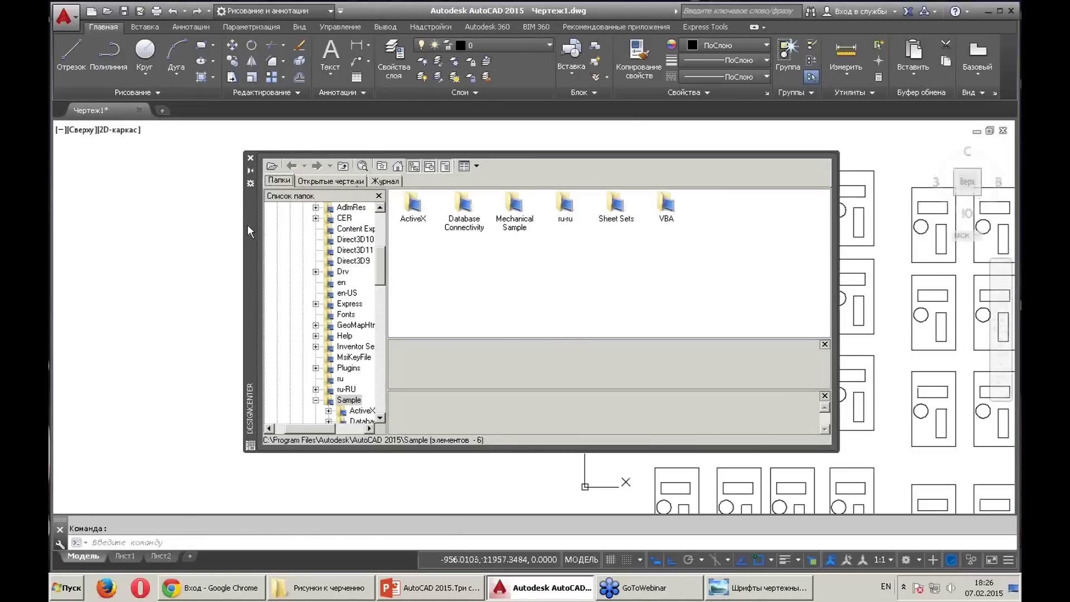
# Enlarge the DesignCenter palette and open the blocks of Home - Space Planner.dwg
pyautogui.moveTo(248, 226); pyautogui.dragTo(239, 174)
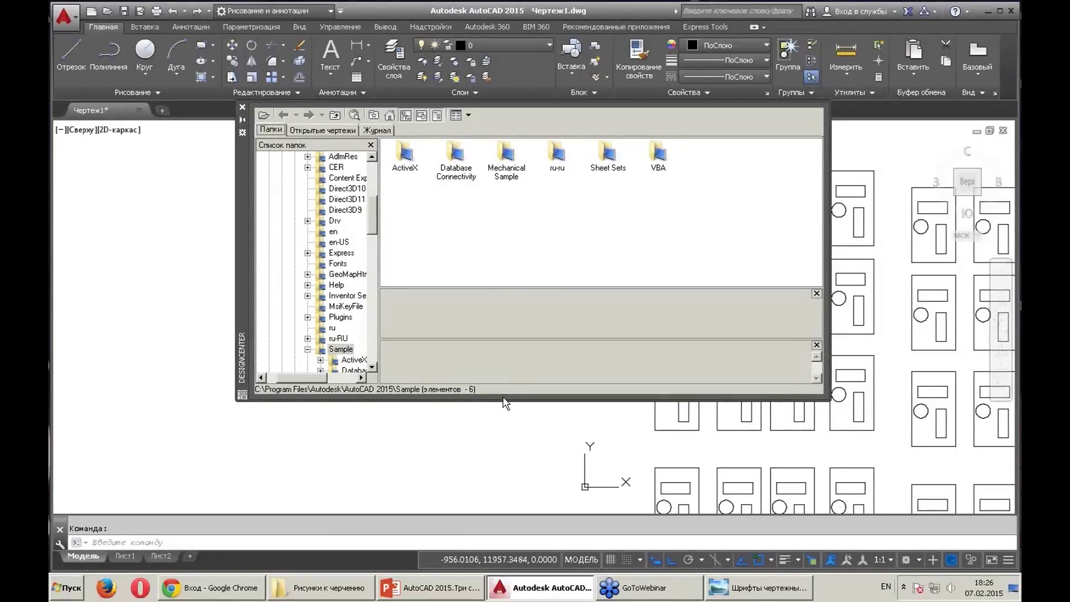
pyautogui.moveTo(503, 400); pyautogui.dragTo(499, 508)
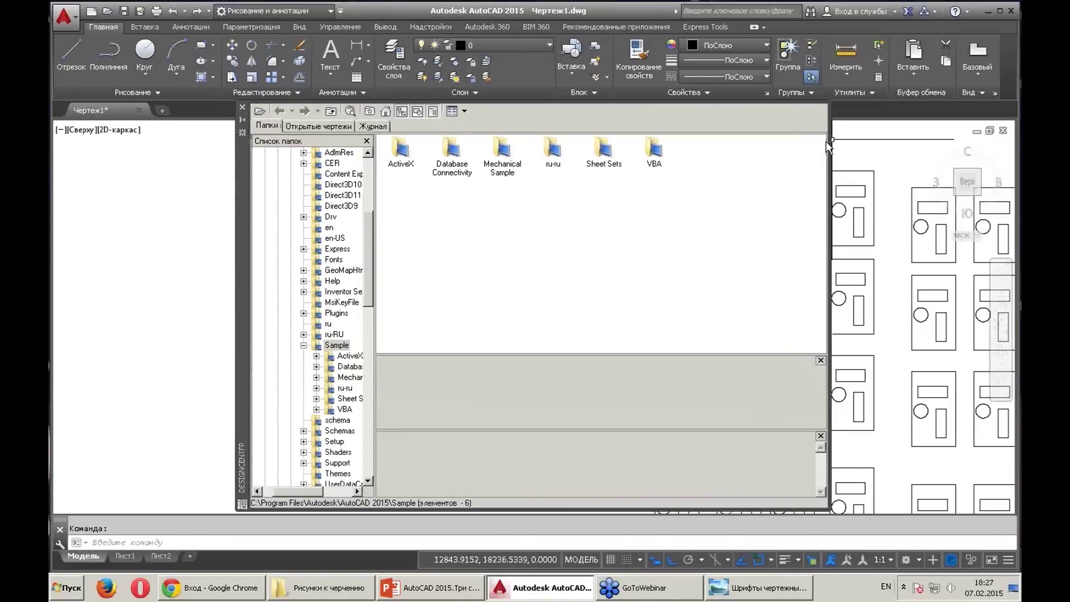
pyautogui.click(316, 388)
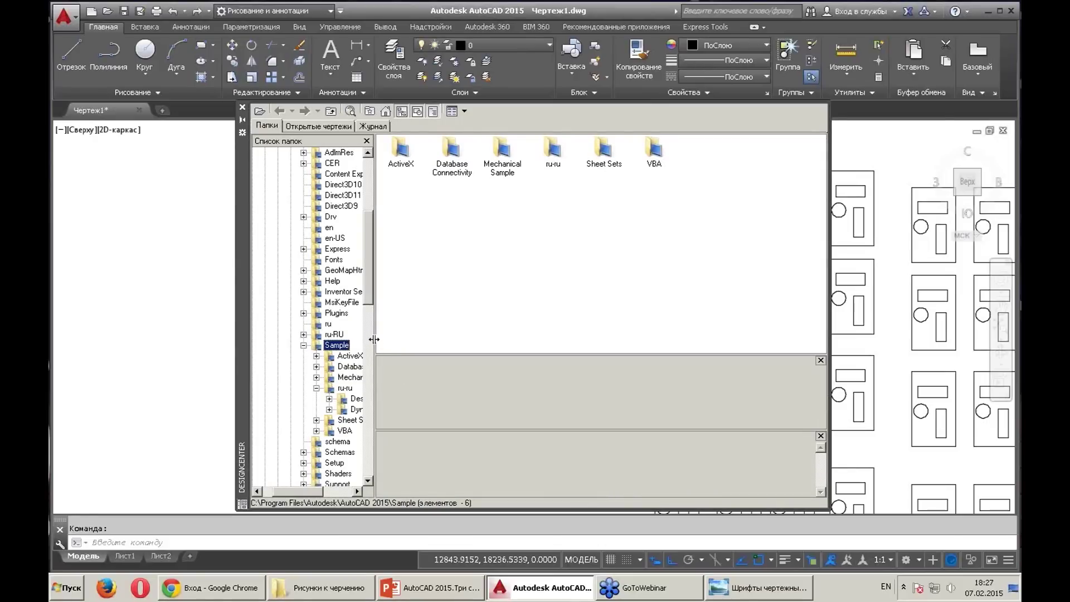
pyautogui.moveTo(384, 340); pyautogui.dragTo(576, 341)
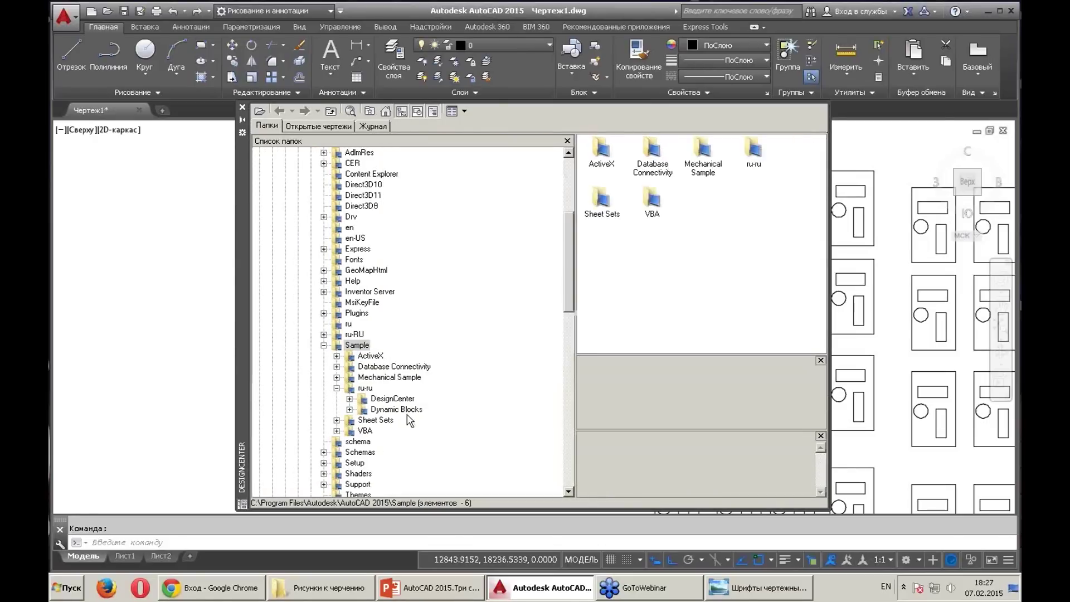
pyautogui.click(350, 399)
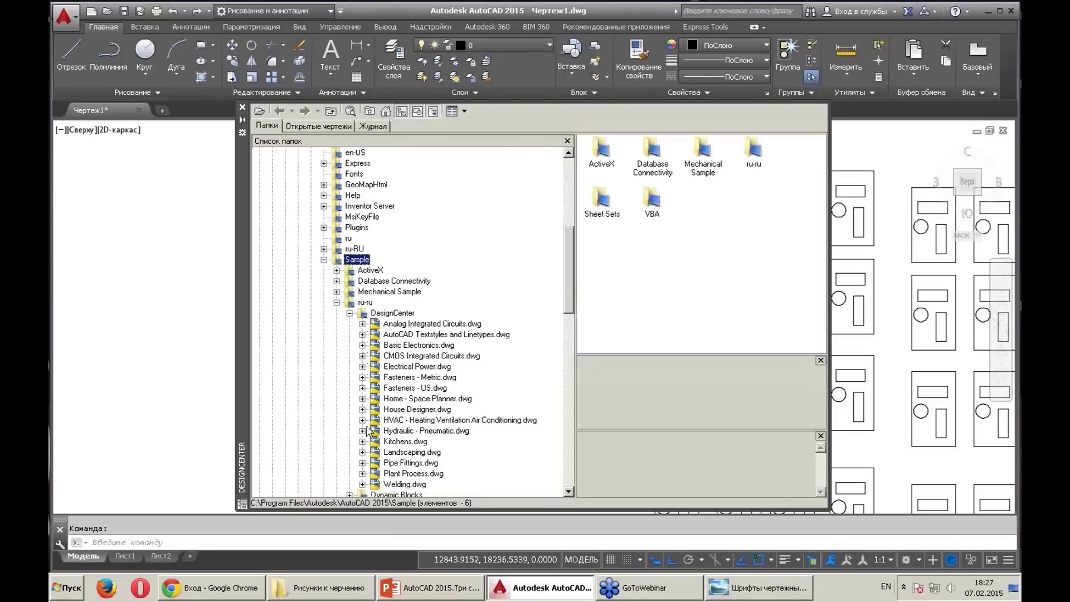
pyautogui.scroll(-2, 369, 408)
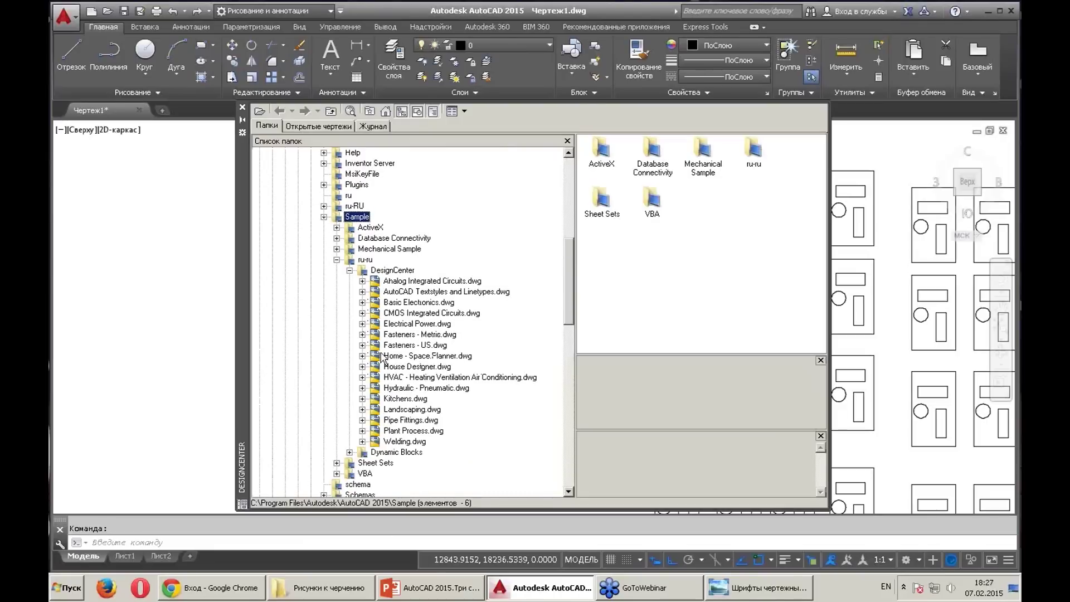
pyautogui.click(363, 356)
pyautogui.click(398, 367)
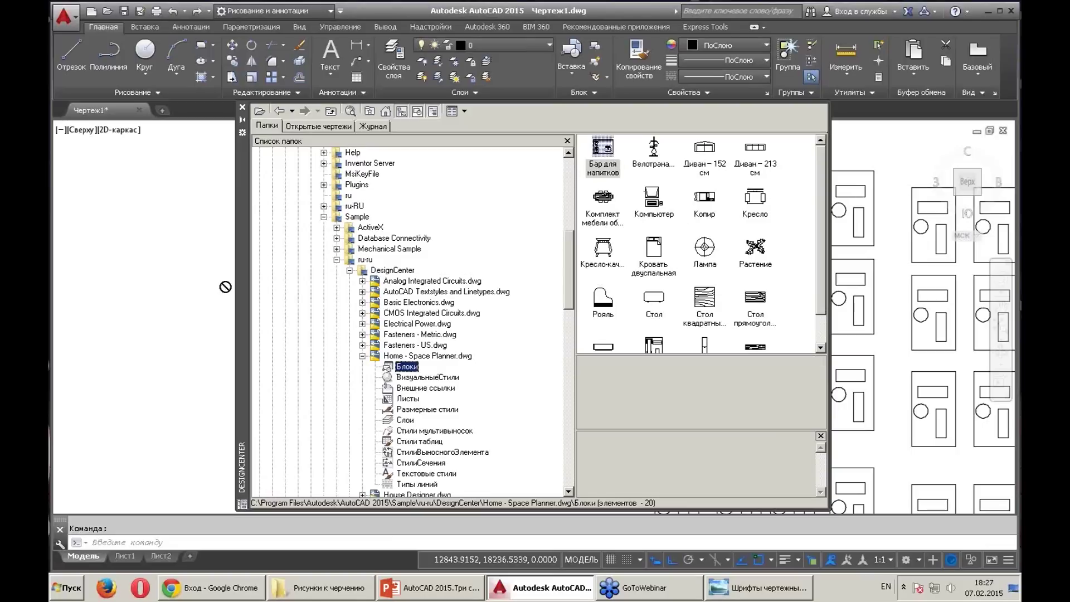
# Drag the furniture set, grand piano, square table, Растение plant and Телефон telephone blocks into the drawing
pyautogui.moveTo(225, 286); pyautogui.dragTo(160, 361)
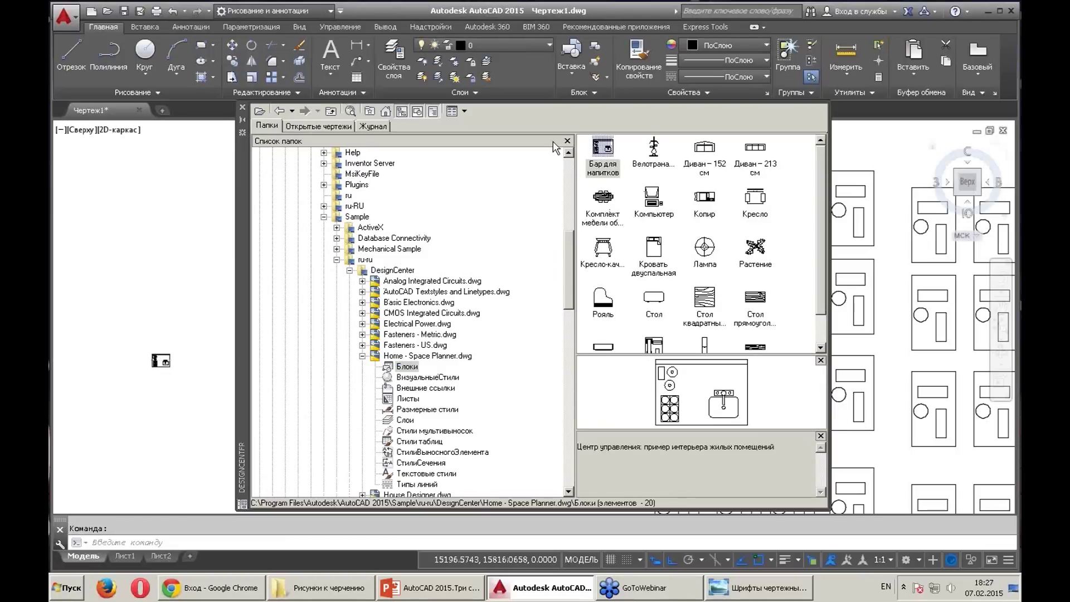
pyautogui.click(756, 201)
pyautogui.moveTo(602, 200); pyautogui.dragTo(122, 322)
pyautogui.moveTo(603, 301); pyautogui.dragTo(253, 351)
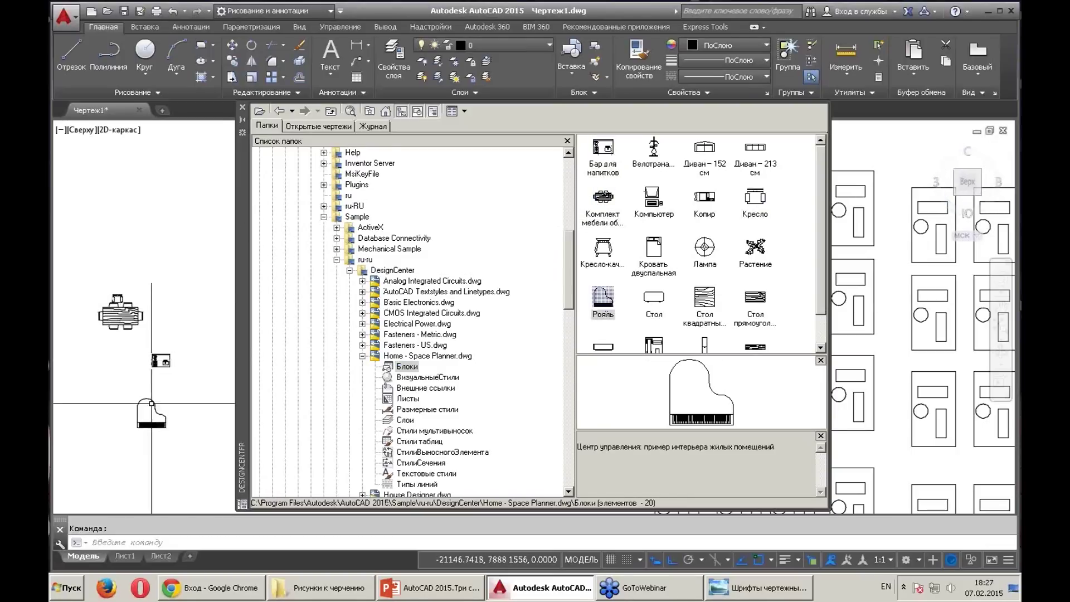
pyautogui.moveTo(705, 298); pyautogui.dragTo(99, 381)
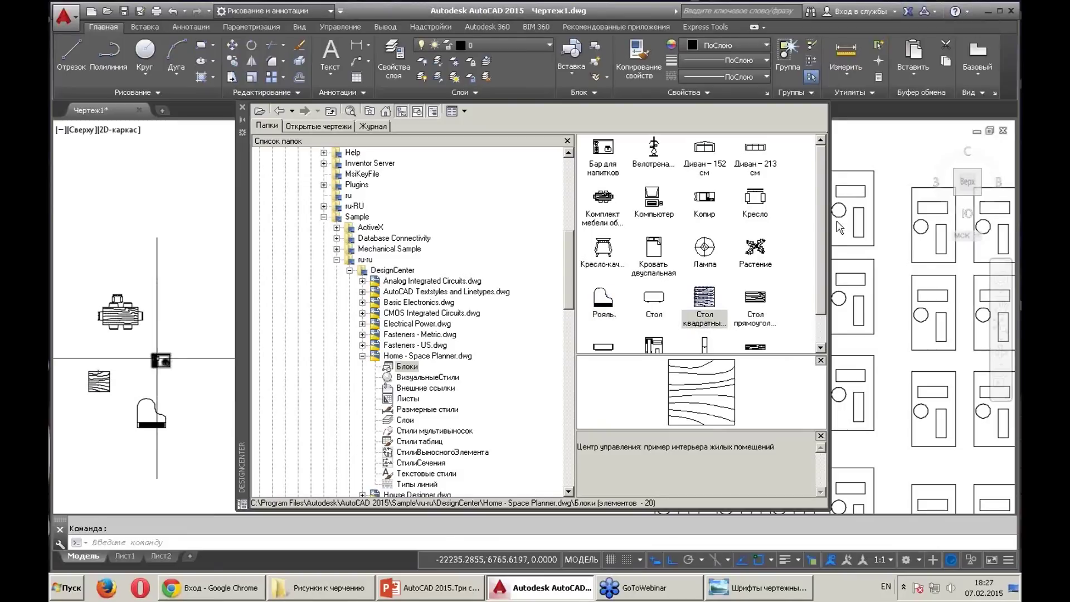
pyautogui.click(755, 246)
pyautogui.moveTo(755, 246); pyautogui.dragTo(98, 298)
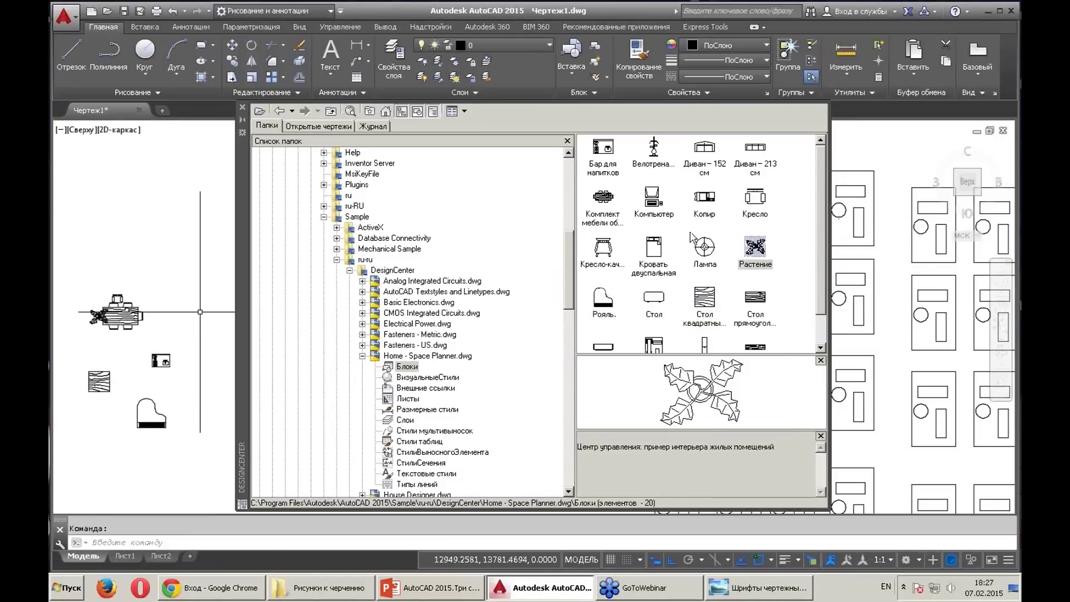
pyautogui.scroll(-2, 792, 333)
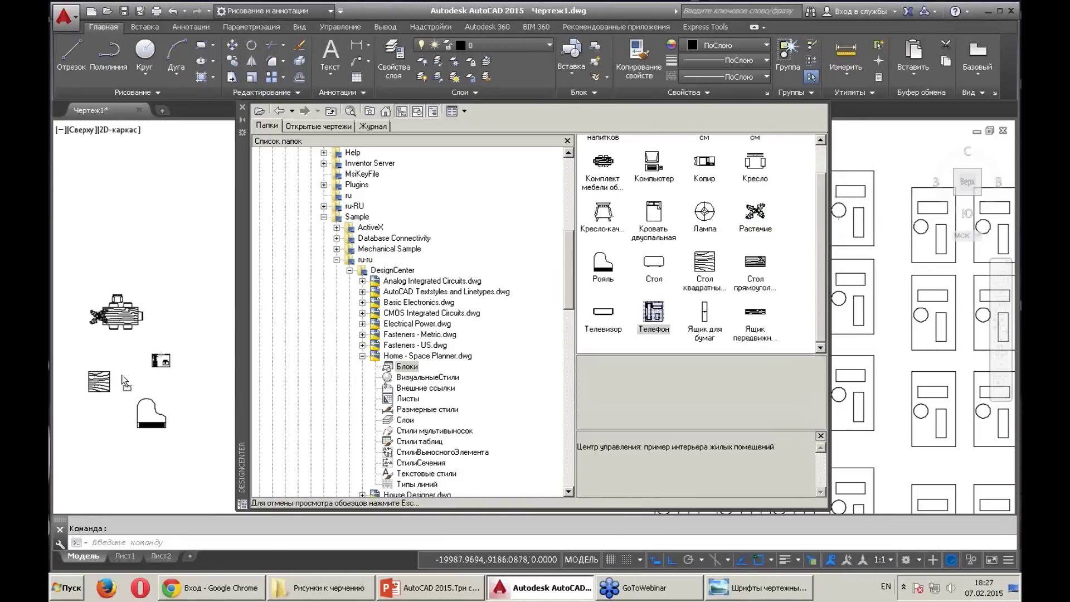
pyautogui.moveTo(654, 312); pyautogui.dragTo(119, 376)
pyautogui.click(363, 355)
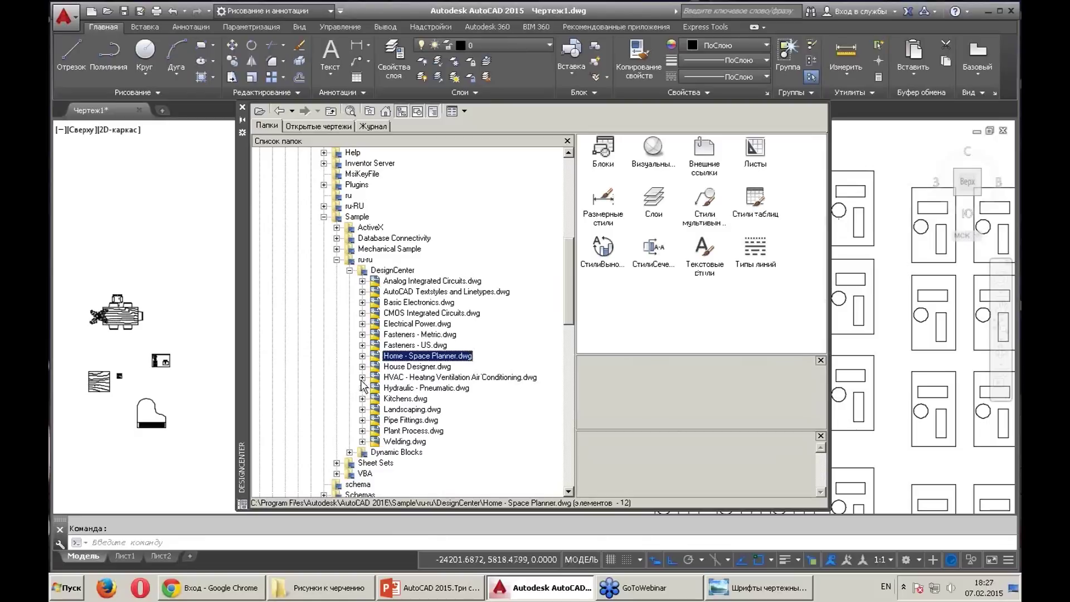
# Browse past the Hydraulic - Pneumatic sample to the Landscaping.dwg block list
pyautogui.click(363, 387)
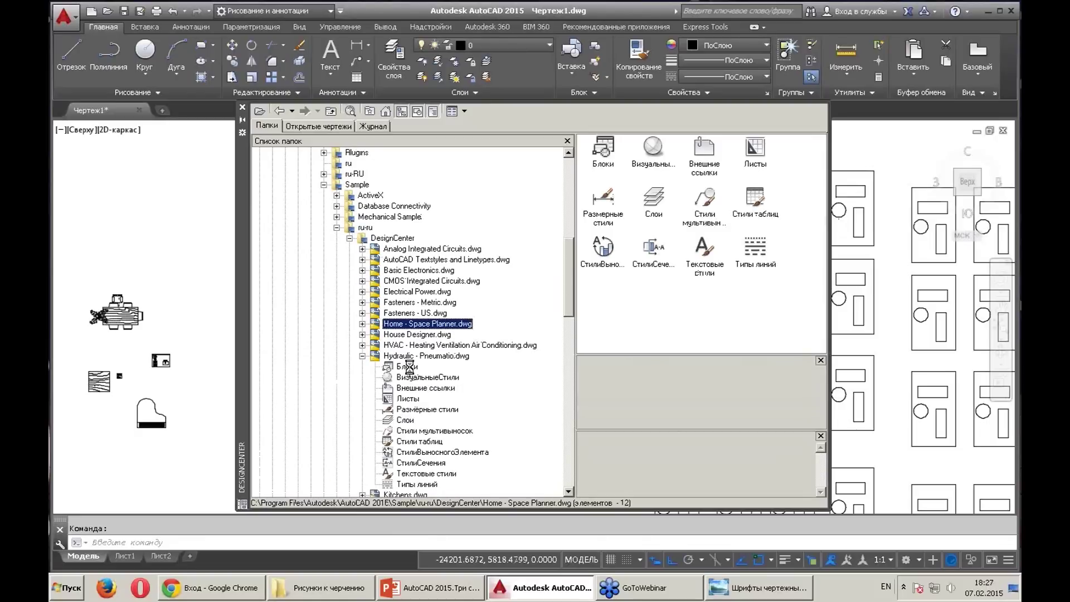
pyautogui.click(408, 366)
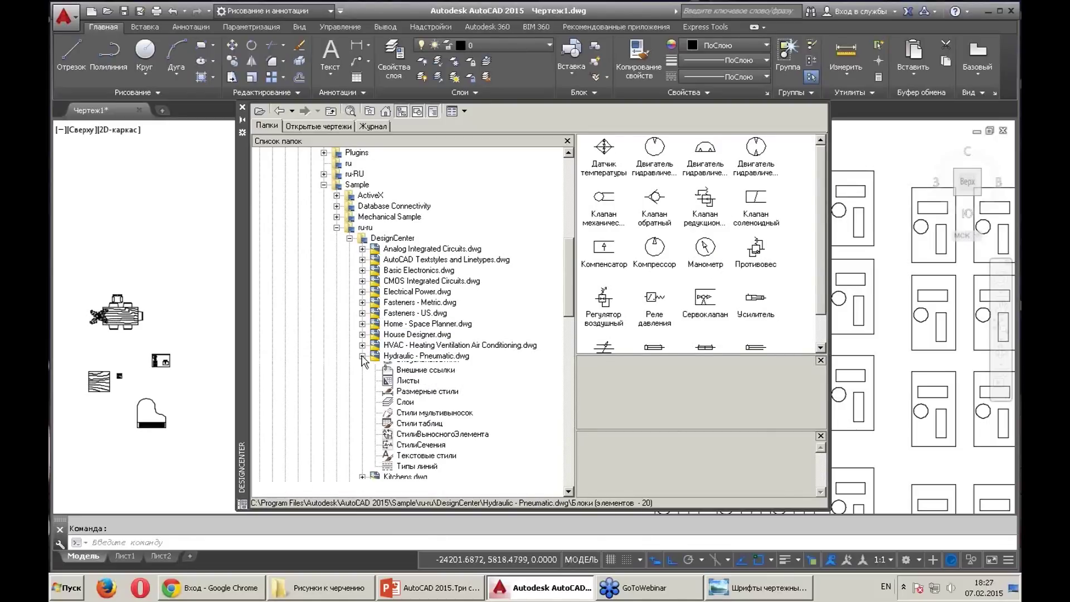
pyautogui.click(362, 356)
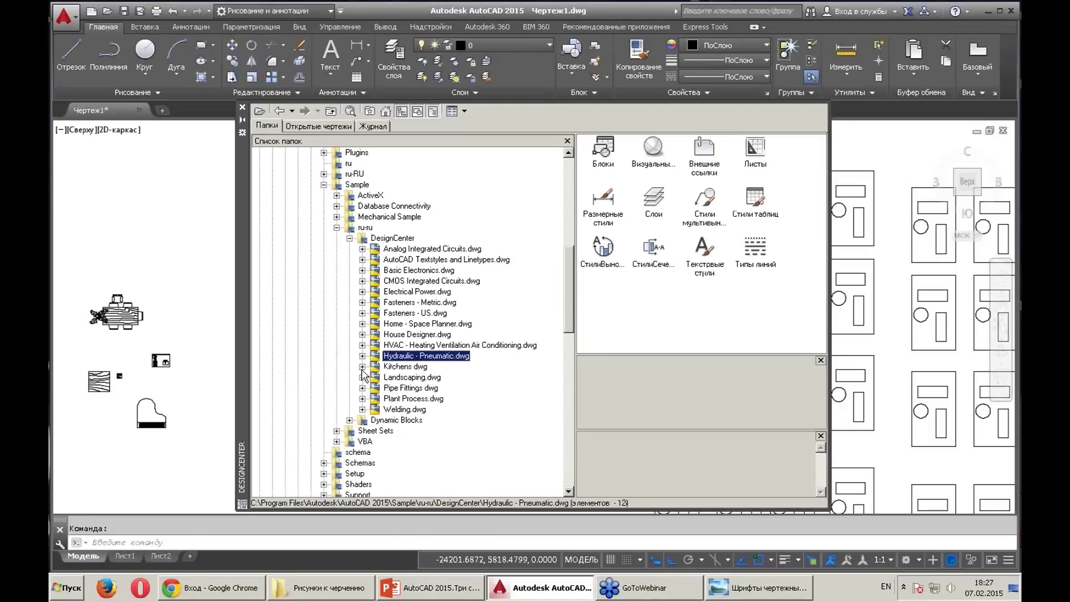
pyautogui.click(363, 376)
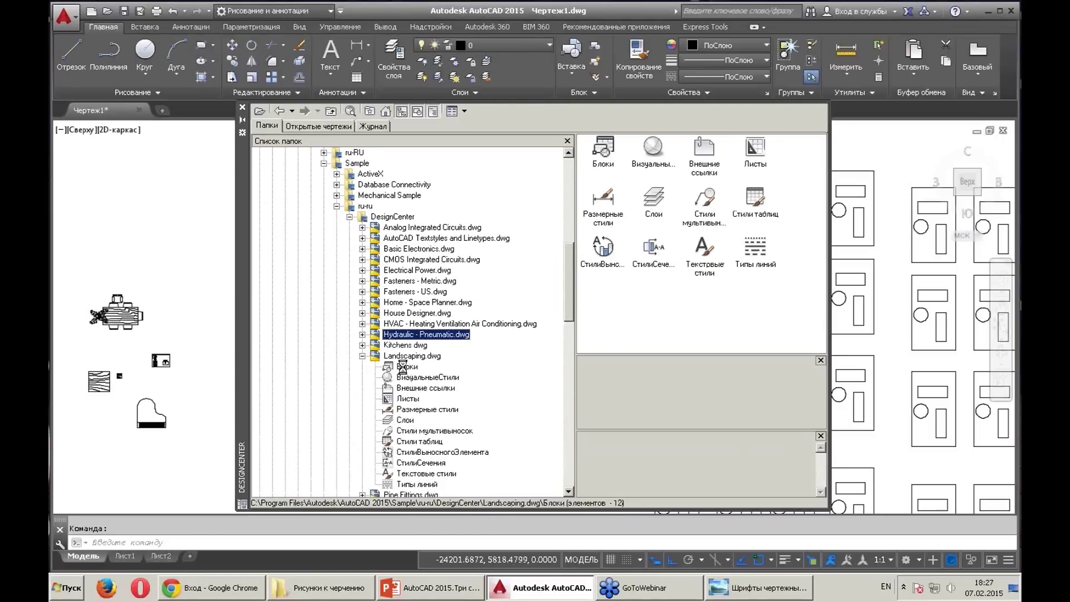
pyautogui.click(403, 367)
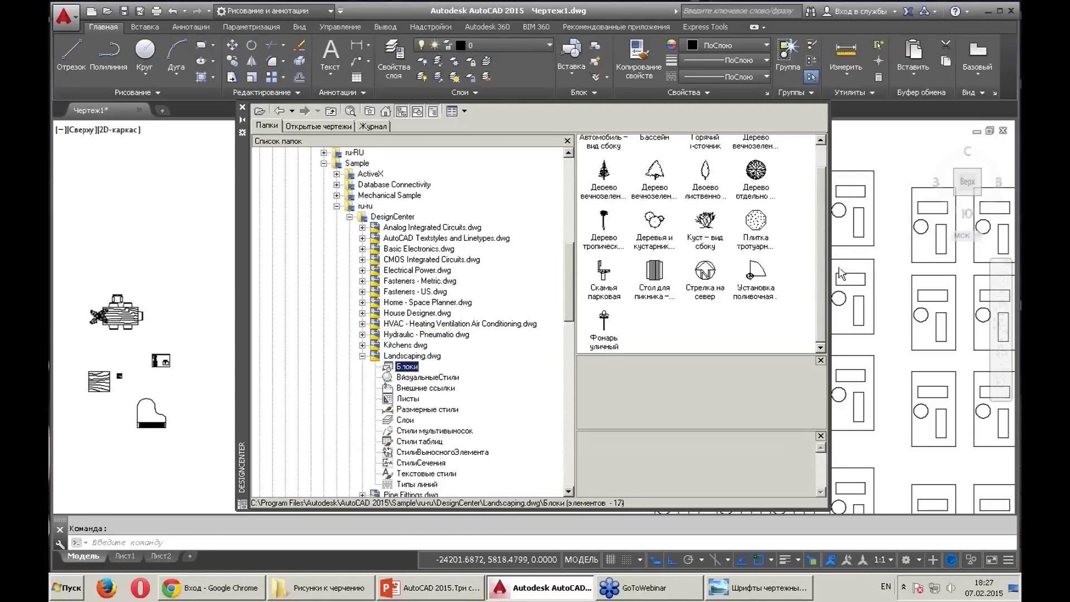
# Place the side-view car and evergreen tree blocks, then close DesignCenter
pyautogui.moveTo(611, 152); pyautogui.dragTo(228, 273)
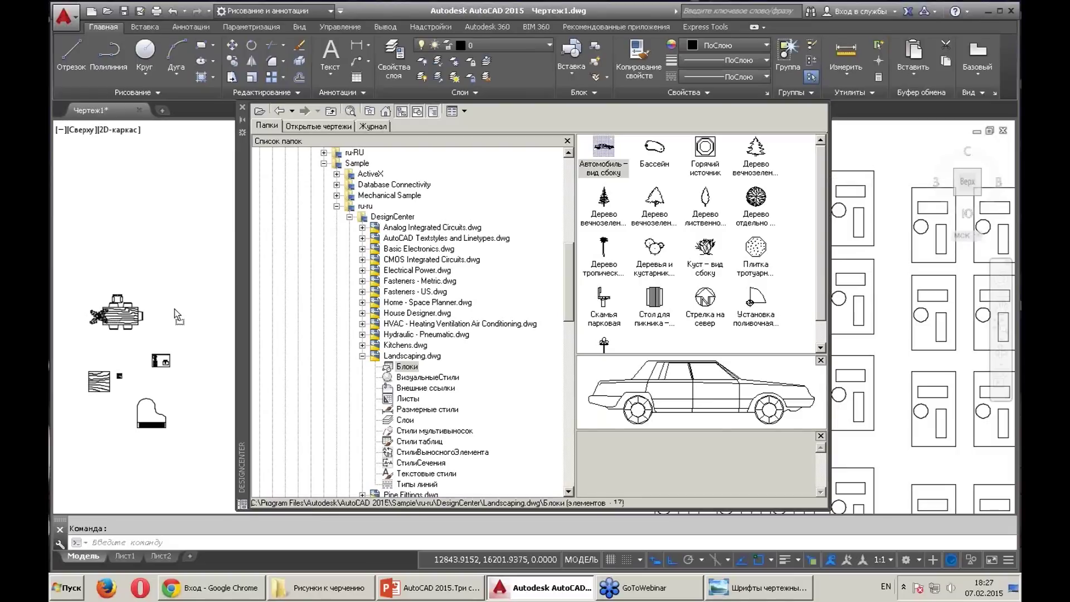
pyautogui.moveTo(607, 206)
pyautogui.mouseDown()
pyautogui.moveTo(161, 342)
pyautogui.moveTo(151, 315)
pyautogui.mouseUp()
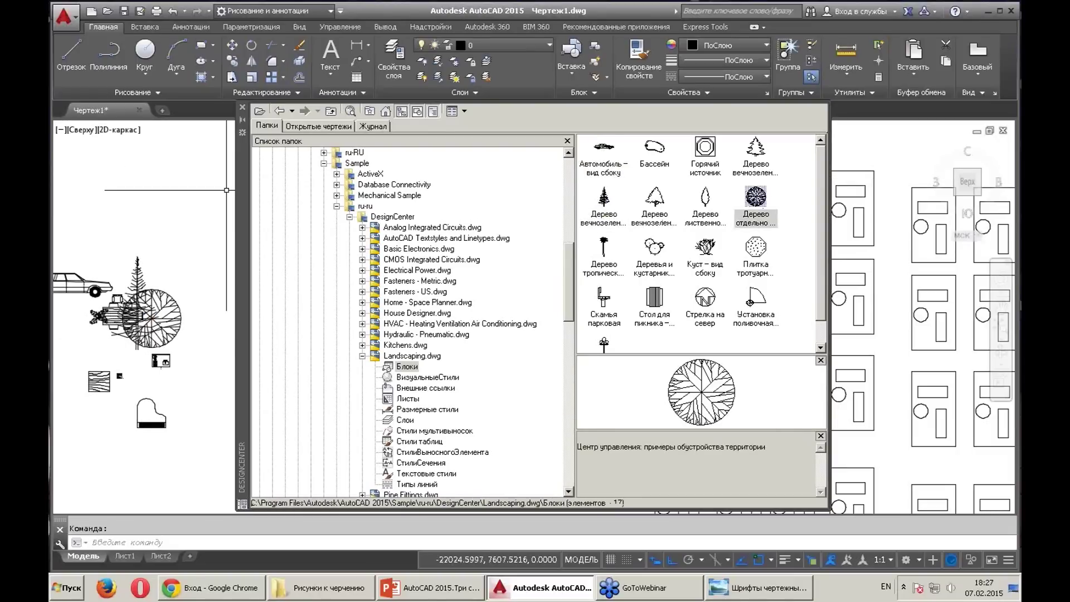
pyautogui.click(242, 107)
# Select and erase every object in the drawing
pyautogui.middleClick(332, 361)
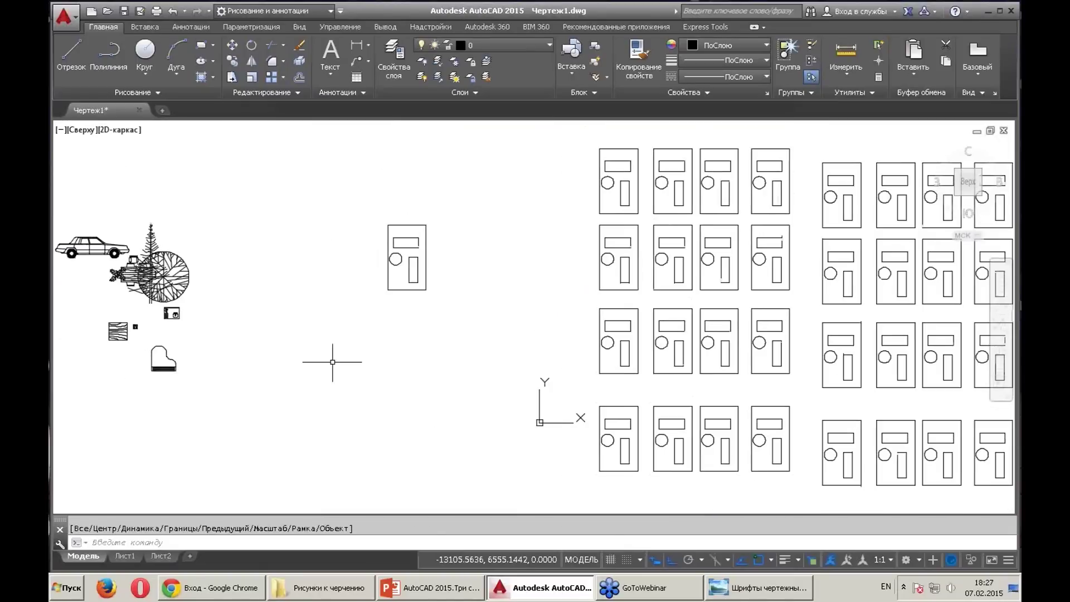
pyautogui.hotkey('ctrl', 'a')
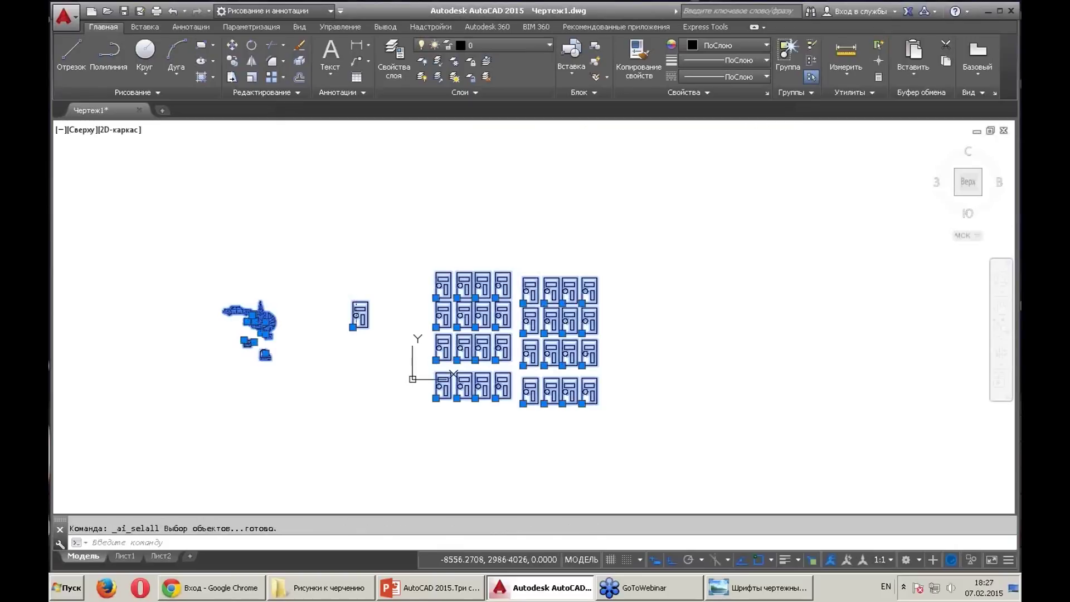
pyautogui.press('Delete')
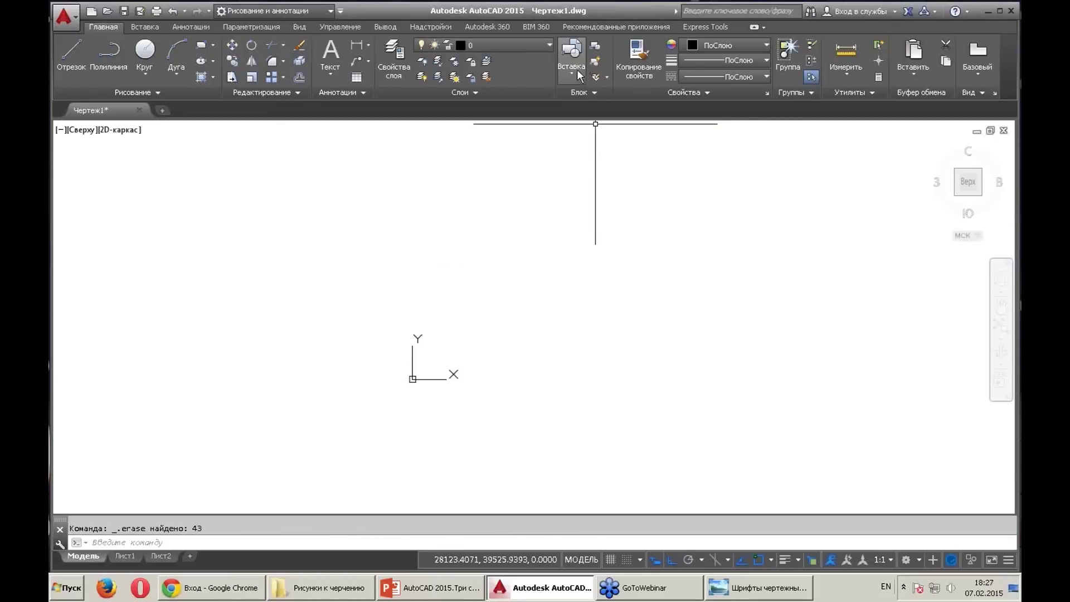
# Insert the Кресло armchair block from the gallery, then erase it again
pyautogui.click(574, 73)
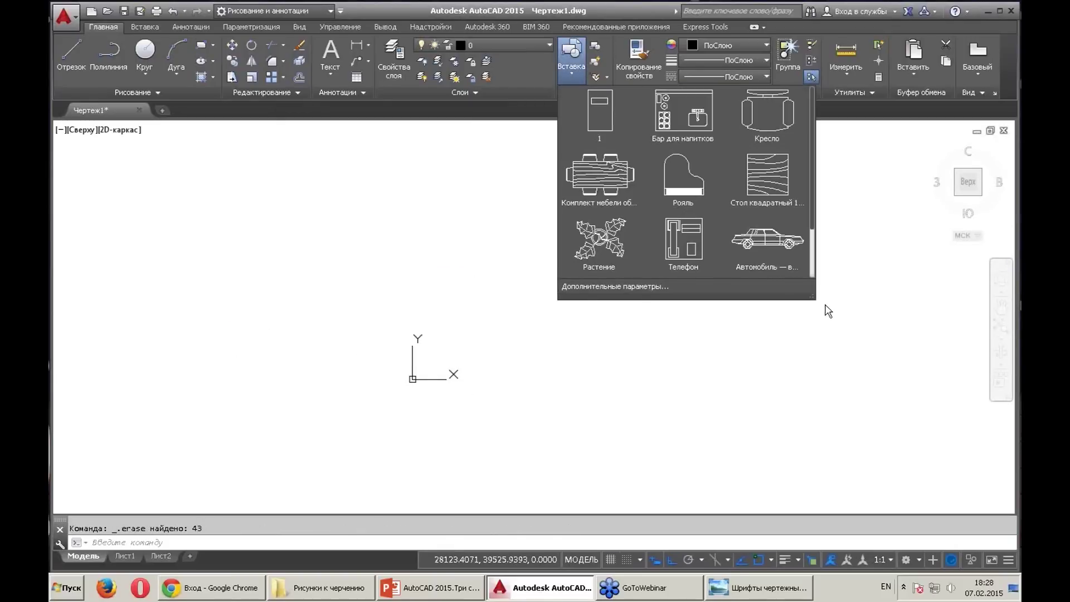
pyautogui.moveTo(824, 306)
pyautogui.mouseDown()
pyautogui.moveTo(938, 424)
pyautogui.moveTo(910, 452)
pyautogui.moveTo(944, 317)
pyautogui.mouseUp()
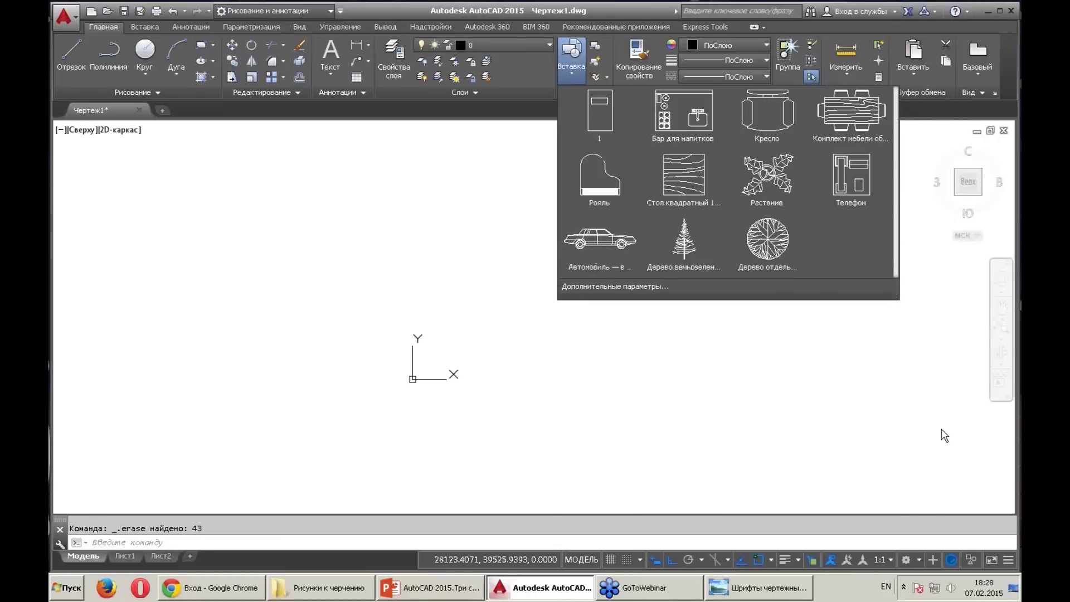
pyautogui.click(769, 114)
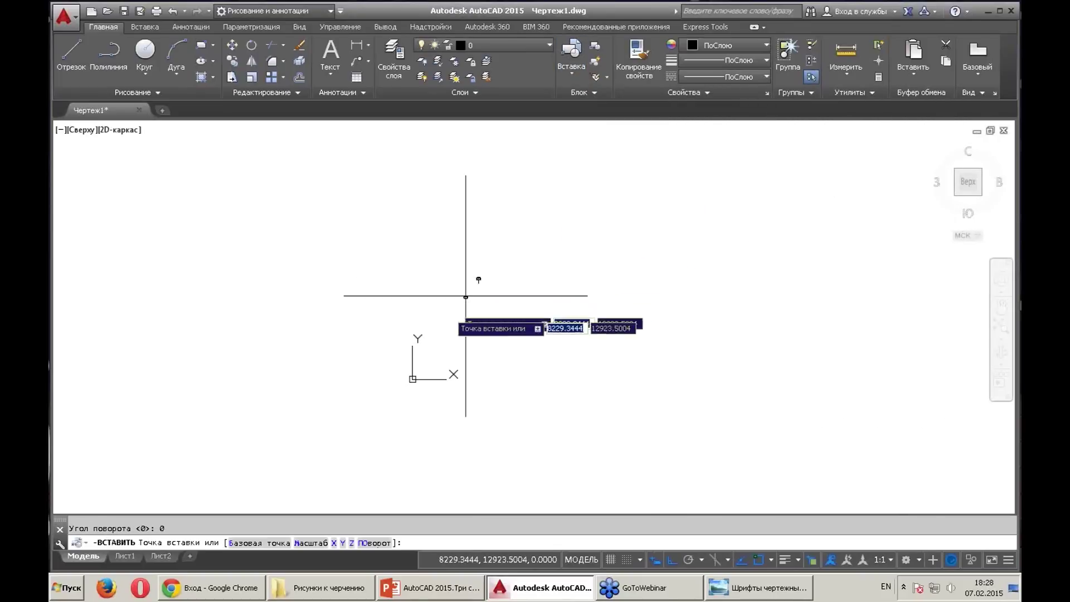
pyautogui.scroll(5, 435, 323)
pyautogui.scroll(5, 330, 366)
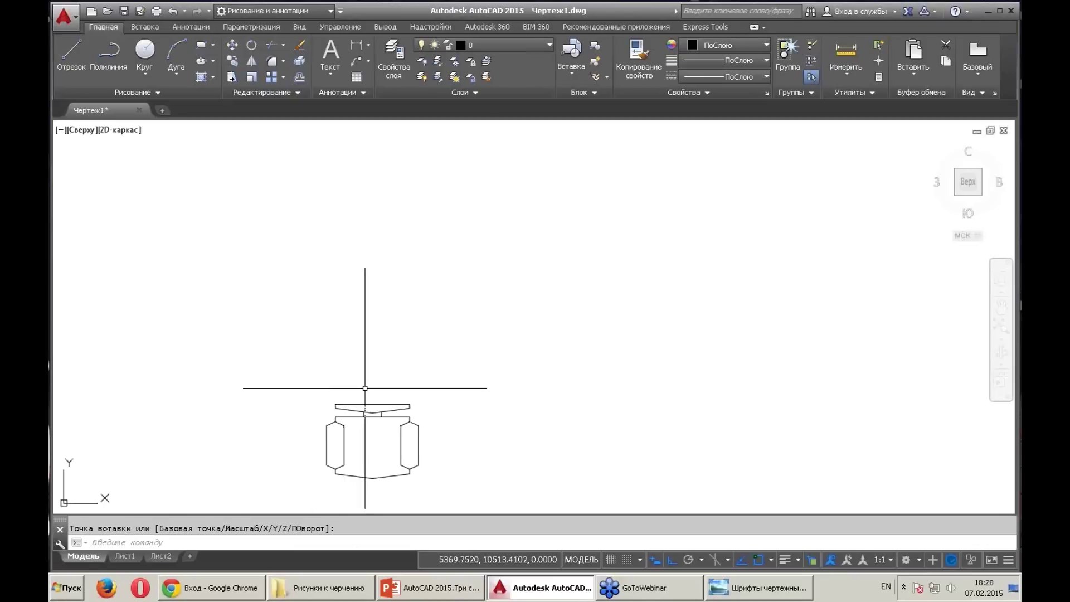
pyautogui.scroll(-5, 363, 386)
pyautogui.scroll(3, 378, 322)
pyautogui.scroll(4, 365, 267)
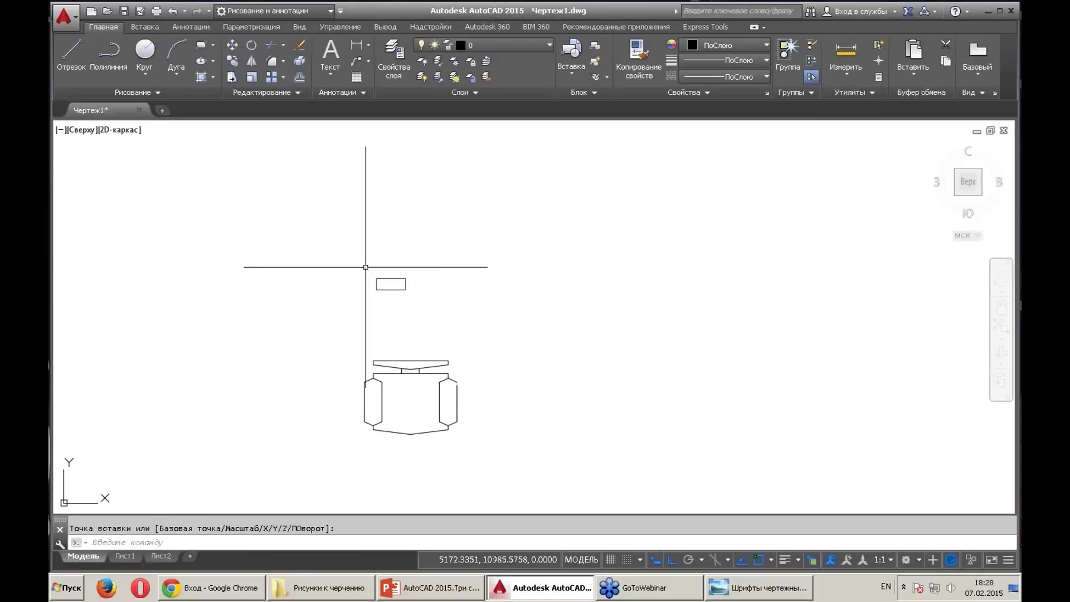
pyautogui.write('РГ')
pyautogui.press('Return')
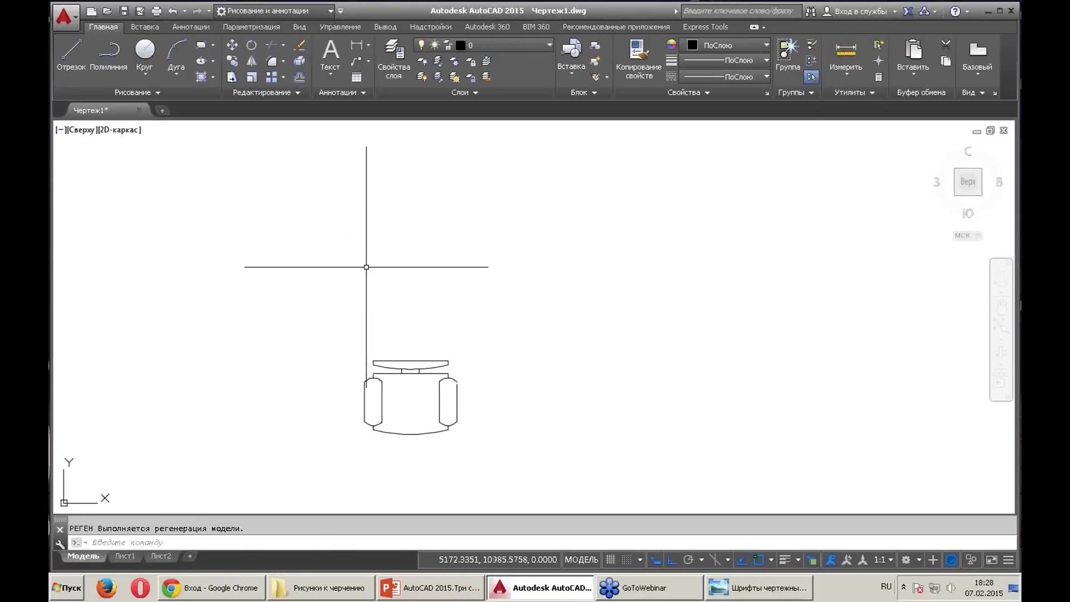
pyautogui.click(410, 362)
pyautogui.click(298, 313)
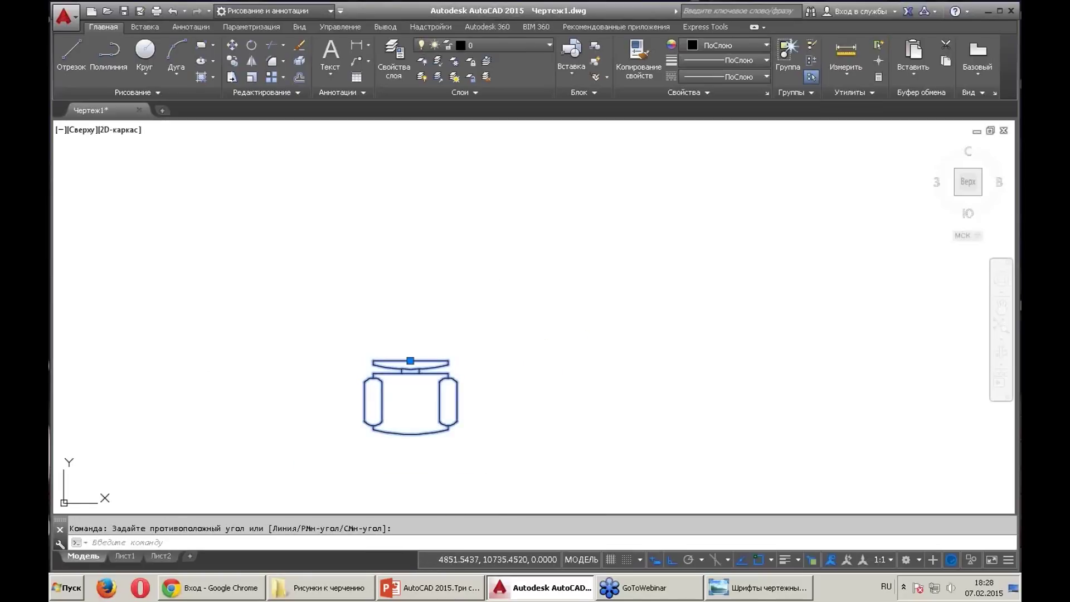
pyautogui.press('Delete')
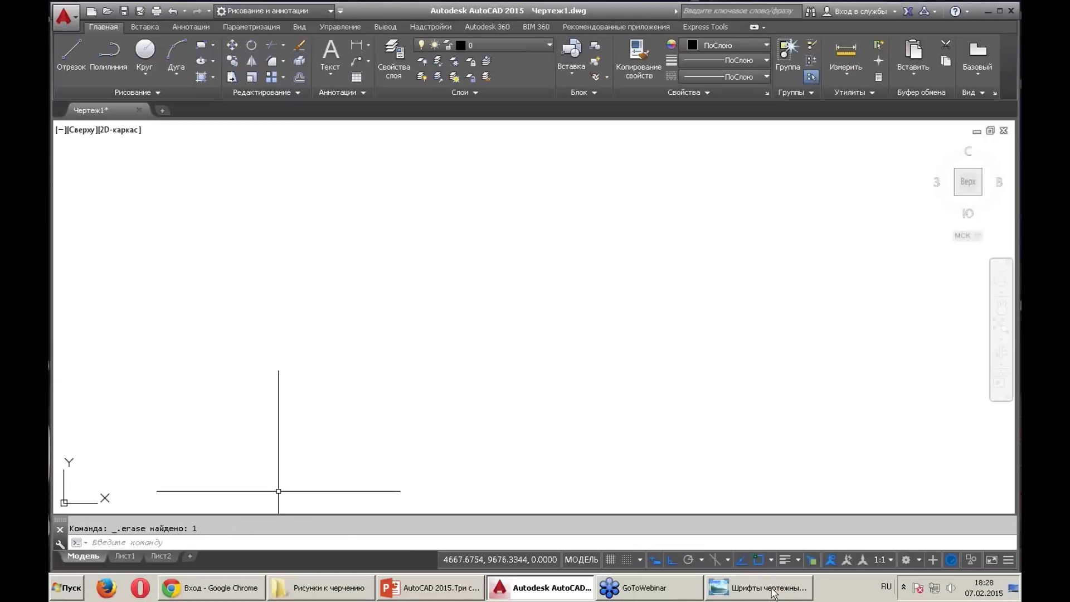
pyautogui.moveTo(430, 587)
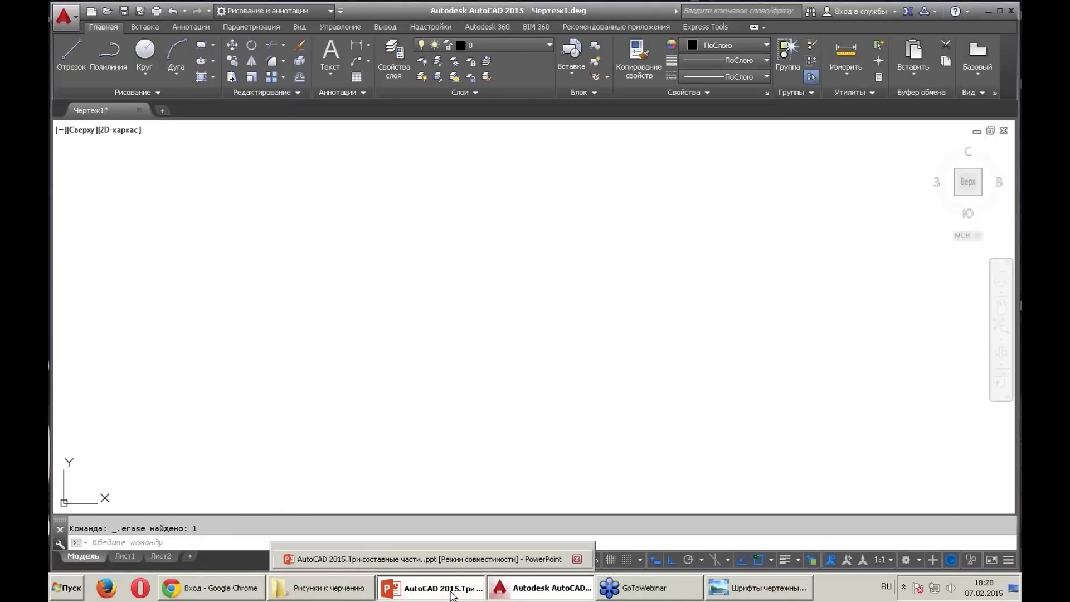
pyautogui.click(451, 590)
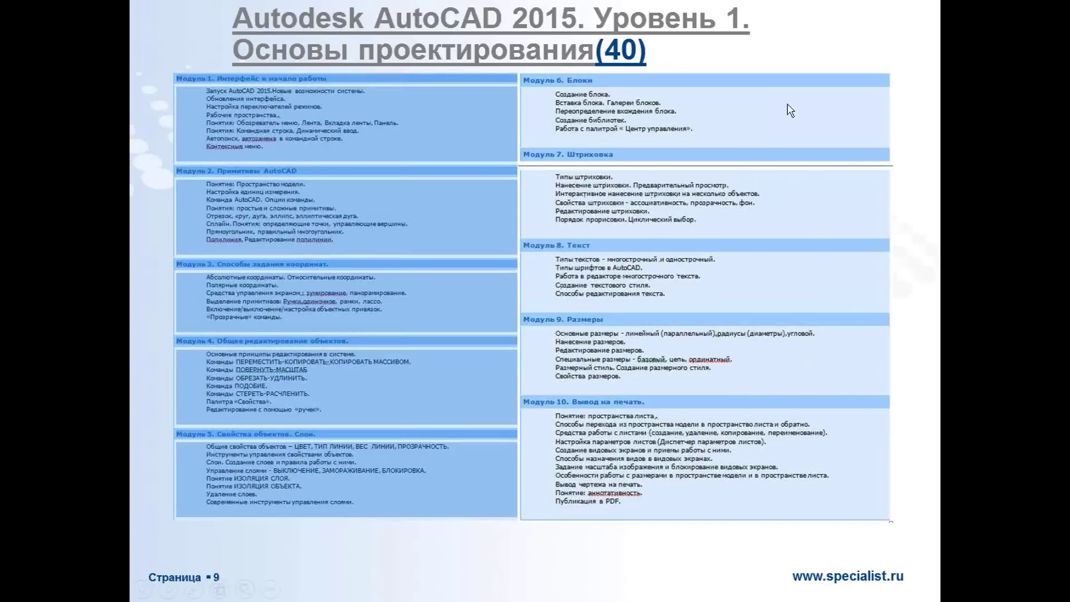
pyautogui.press('Escape')
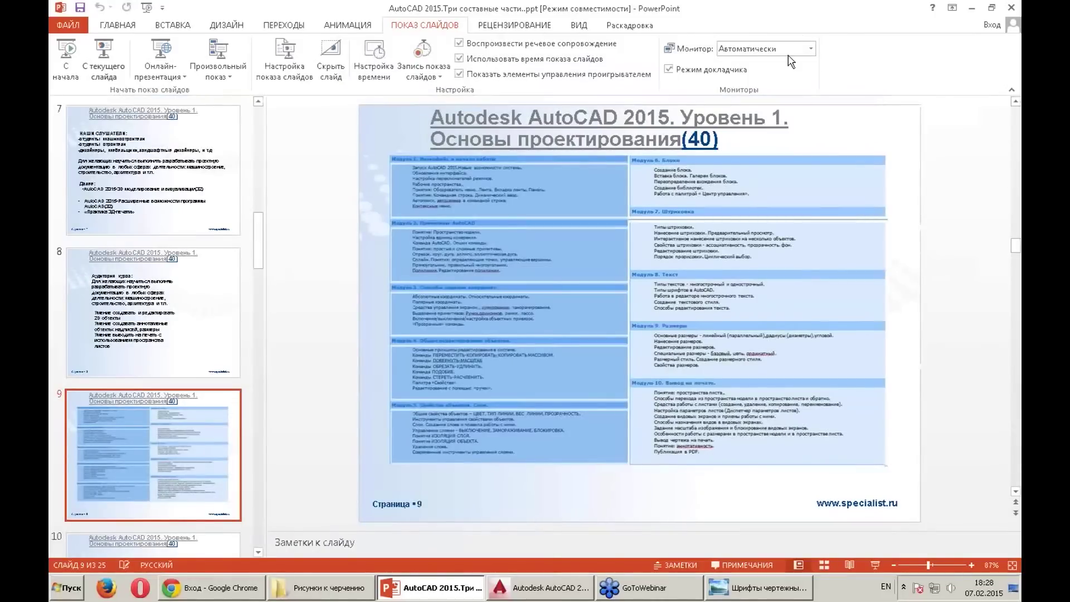
# Return to the drawing and draw a first 100×20 rectangle
pyautogui.click(970, 9)
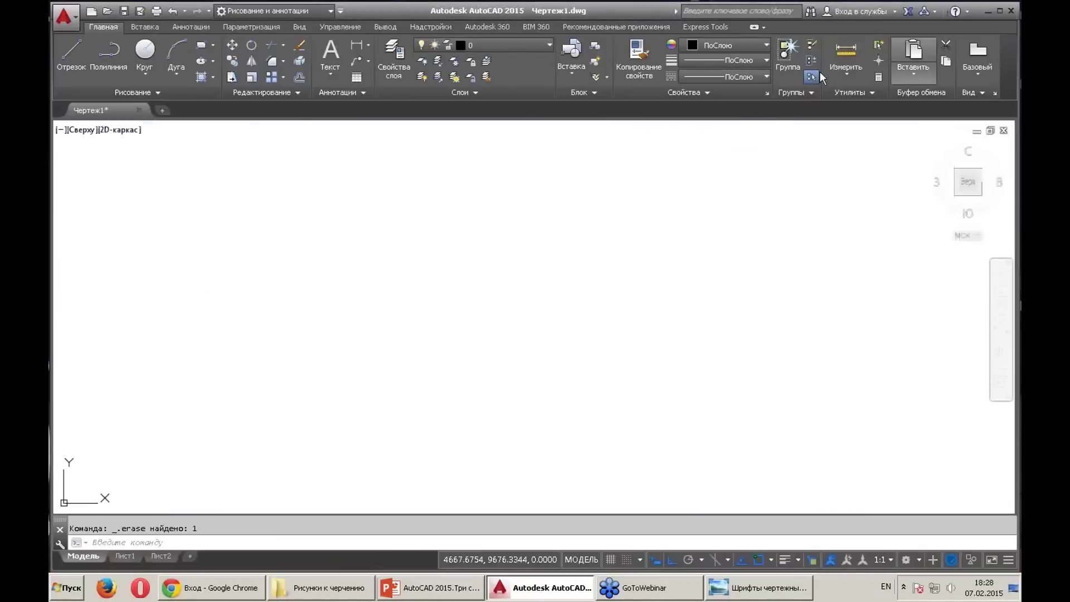
pyautogui.moveTo(497, 262); pyautogui.dragTo(478, 270, button='middle')
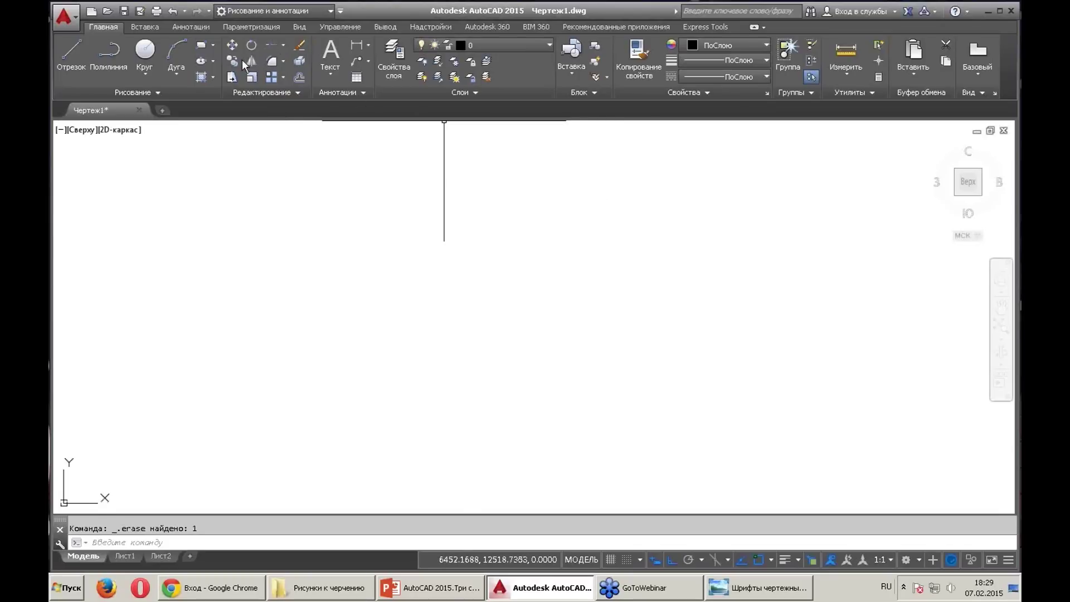
pyautogui.click(201, 48)
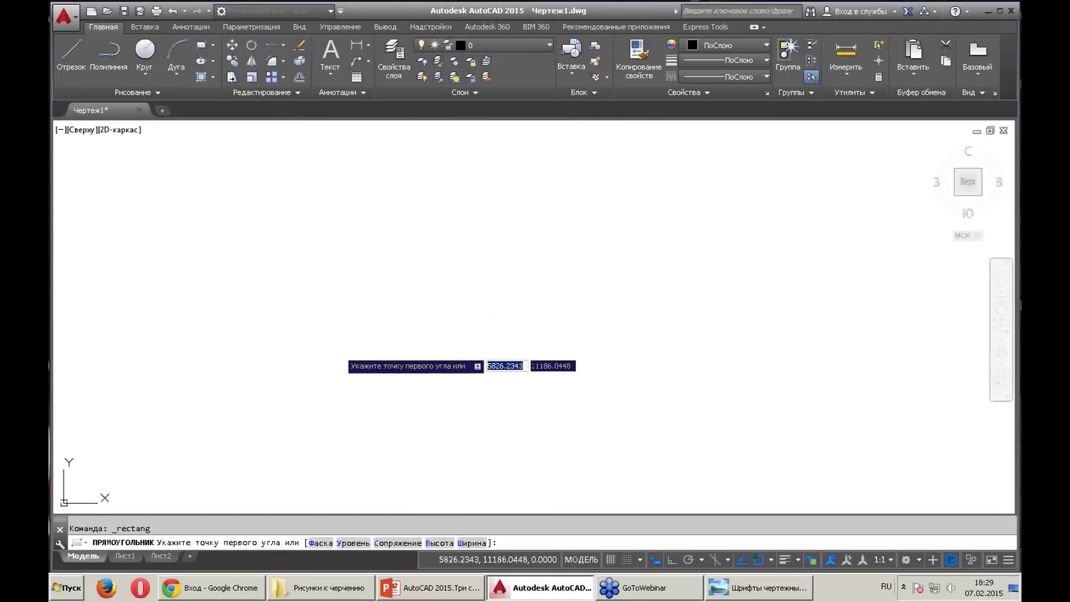
pyautogui.click(336, 349)
pyautogui.write('20')
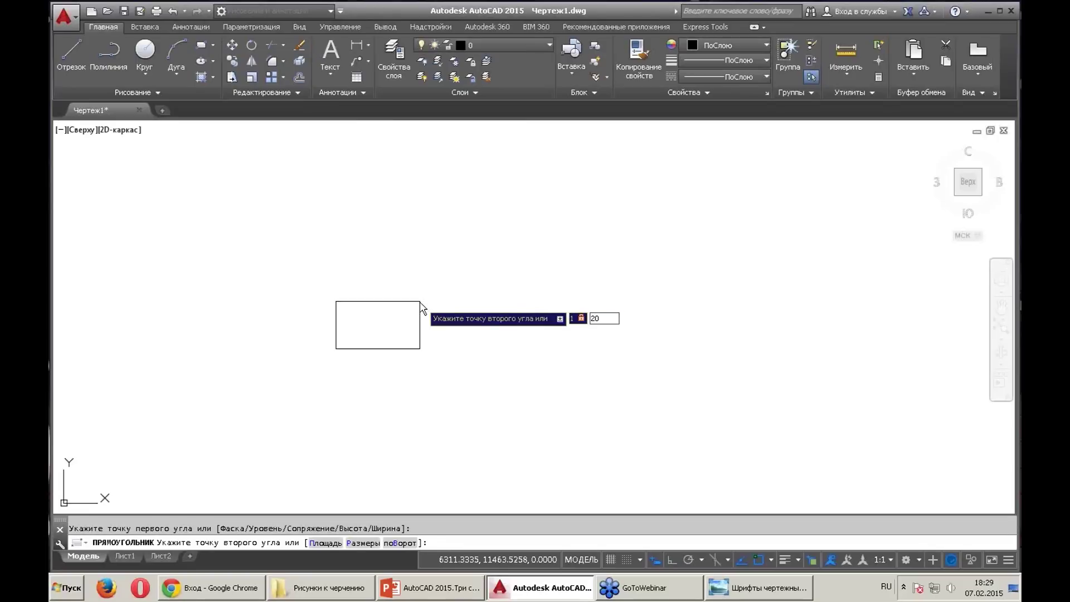
pyautogui.press('Return')
pyautogui.scroll(2, 368, 371)
pyautogui.scroll(4, 368, 370)
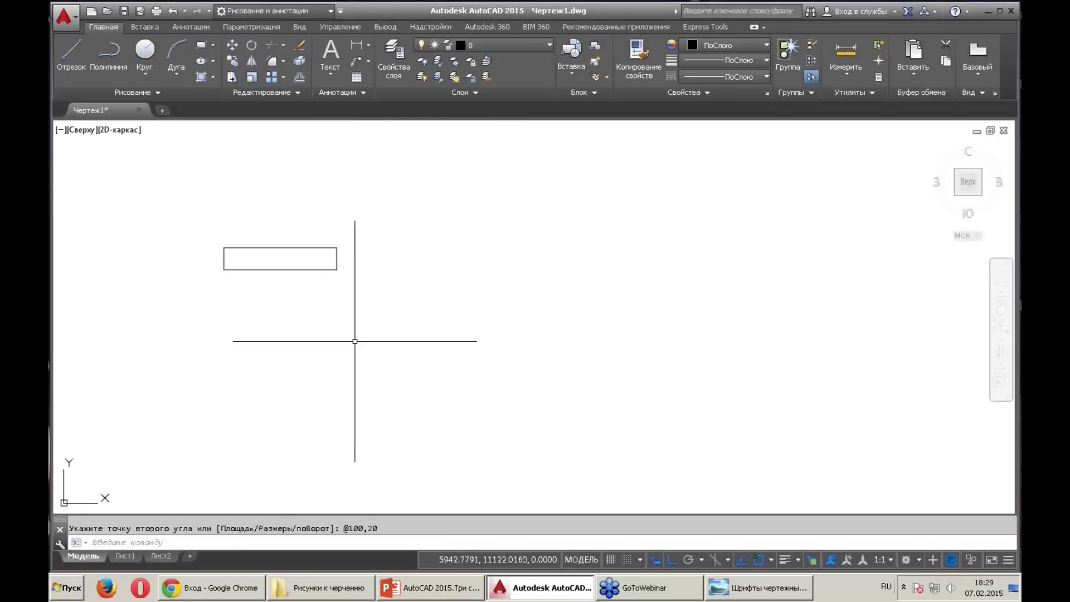
pyautogui.moveTo(355, 341); pyautogui.dragTo(399, 289, button='middle')
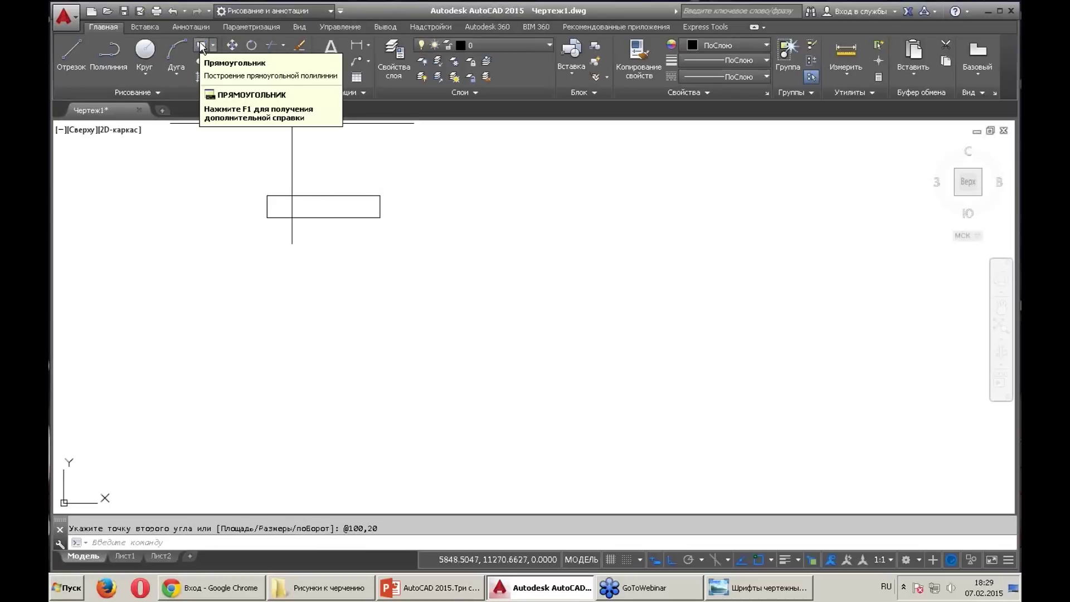
# Draw a tall rectangle, a wide middle rectangle and a small square in a row
pyautogui.click(201, 46)
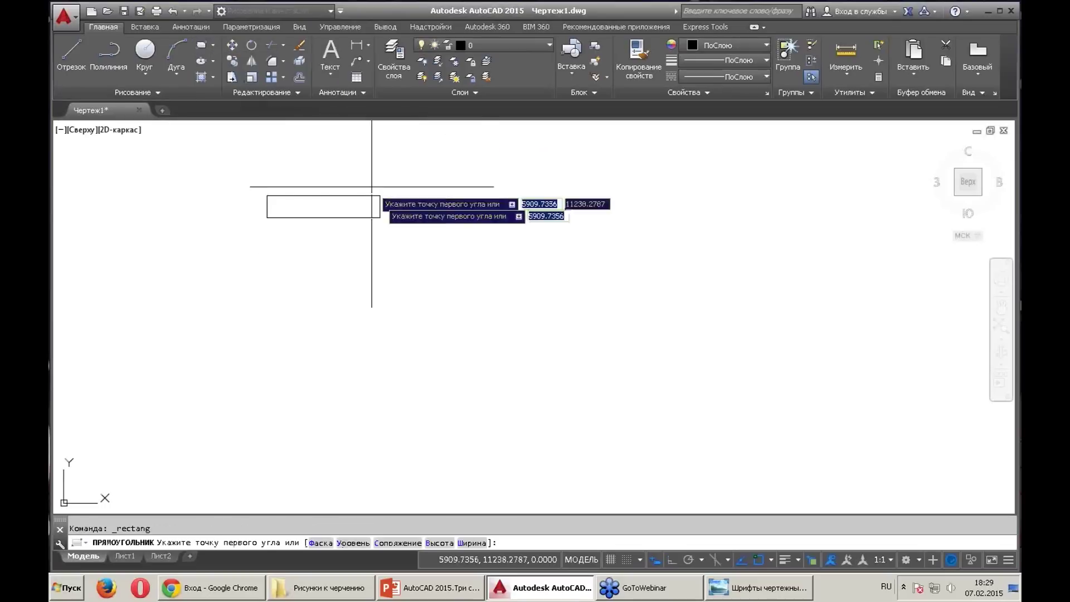
pyautogui.click(393, 318)
pyautogui.click(429, 223)
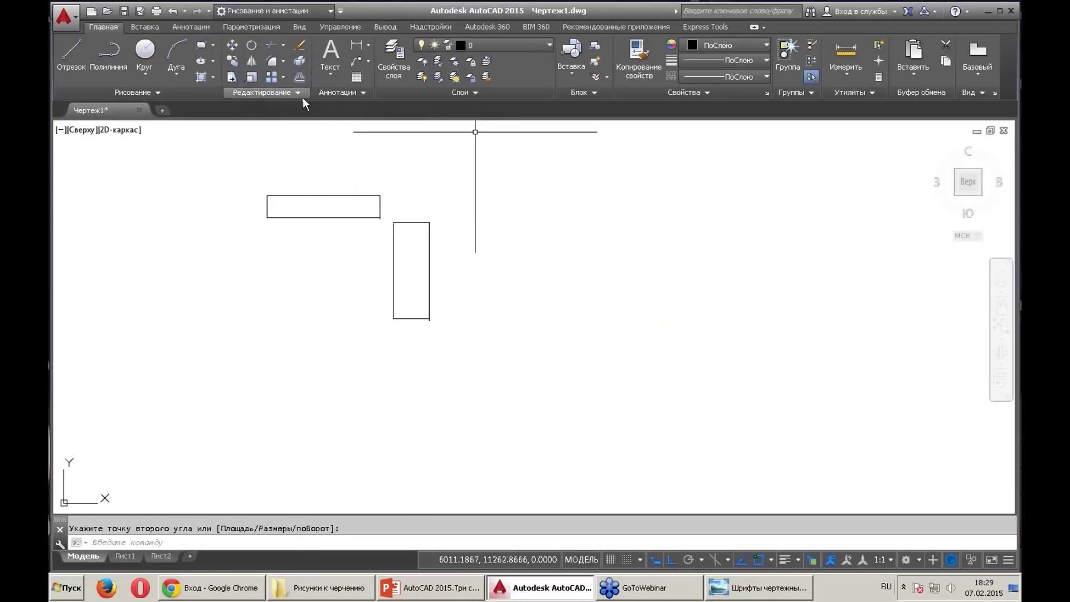
pyautogui.click(205, 48)
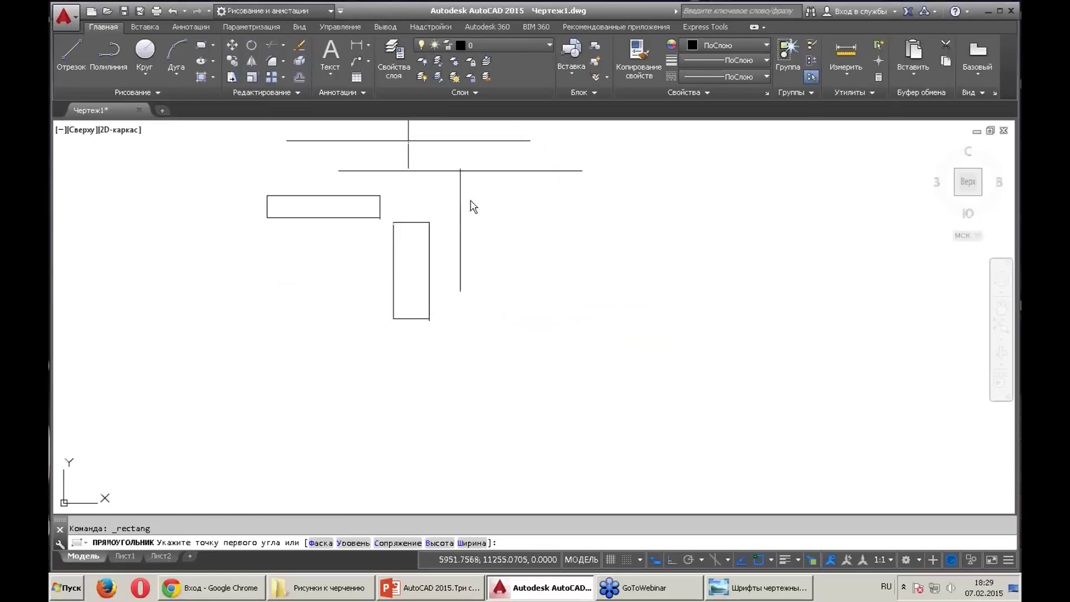
pyautogui.click(456, 294)
pyautogui.click(558, 243)
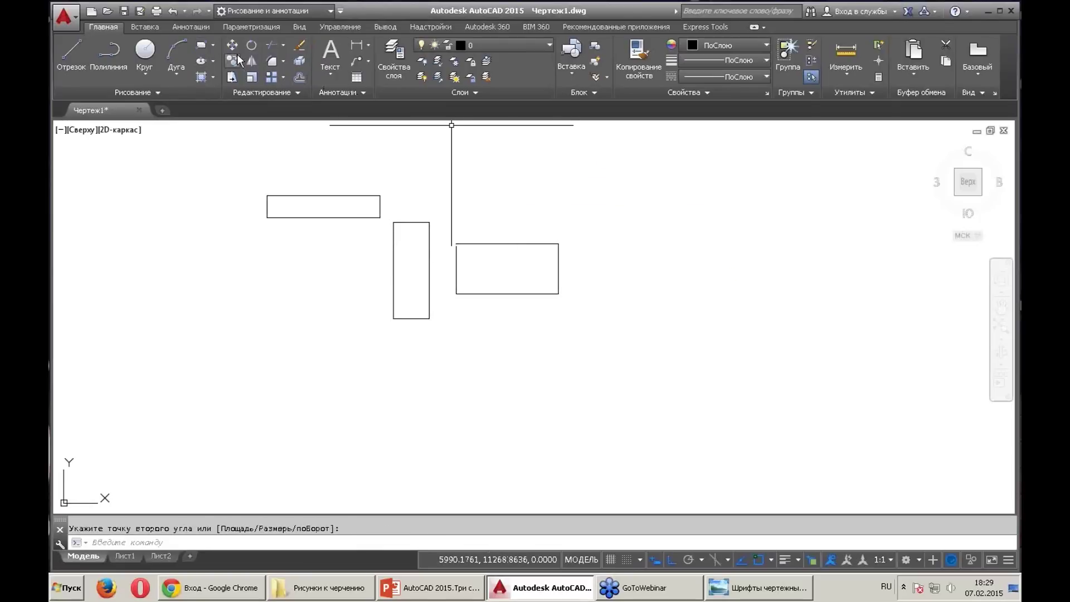
pyautogui.click(201, 45)
pyautogui.click(567, 279)
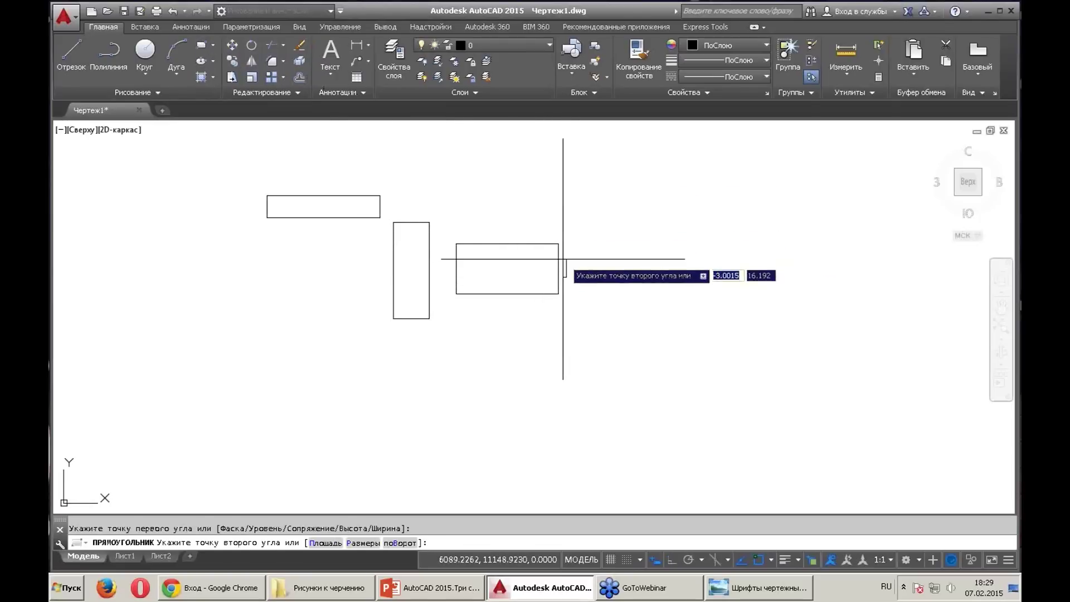
pyautogui.click(583, 256)
# Add a large rectangle and a small end rectangle further to the right
pyautogui.click(198, 46)
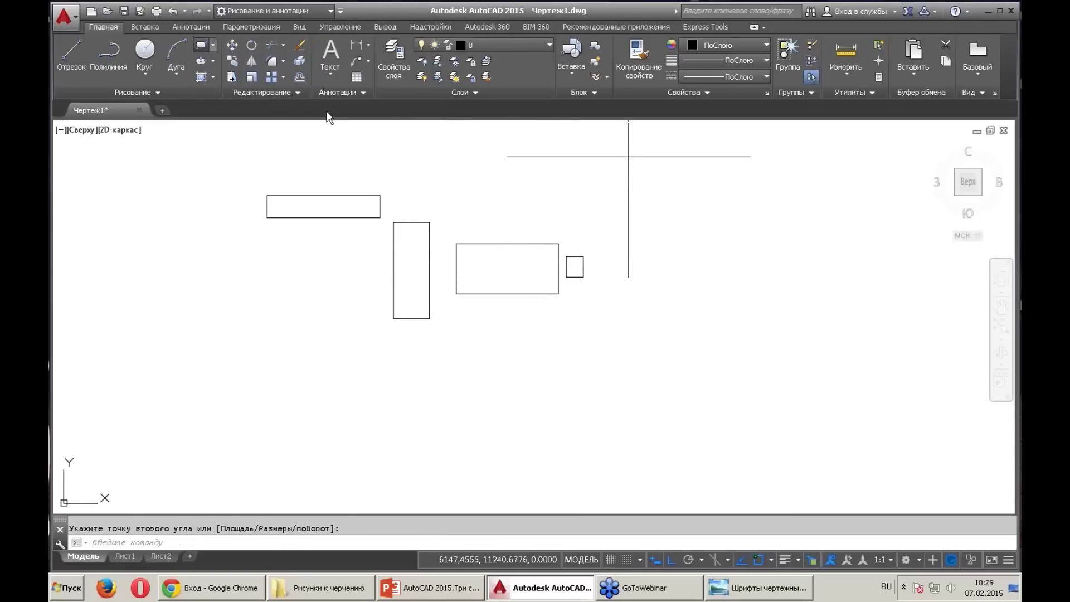
pyautogui.click(595, 284)
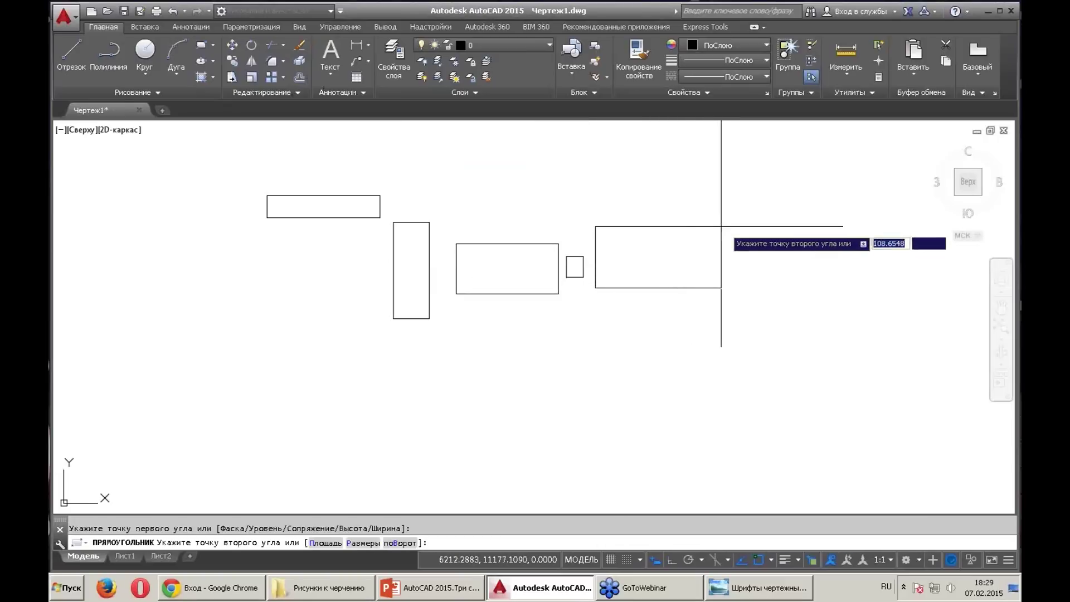
pyautogui.click(734, 229)
pyautogui.click(210, 44)
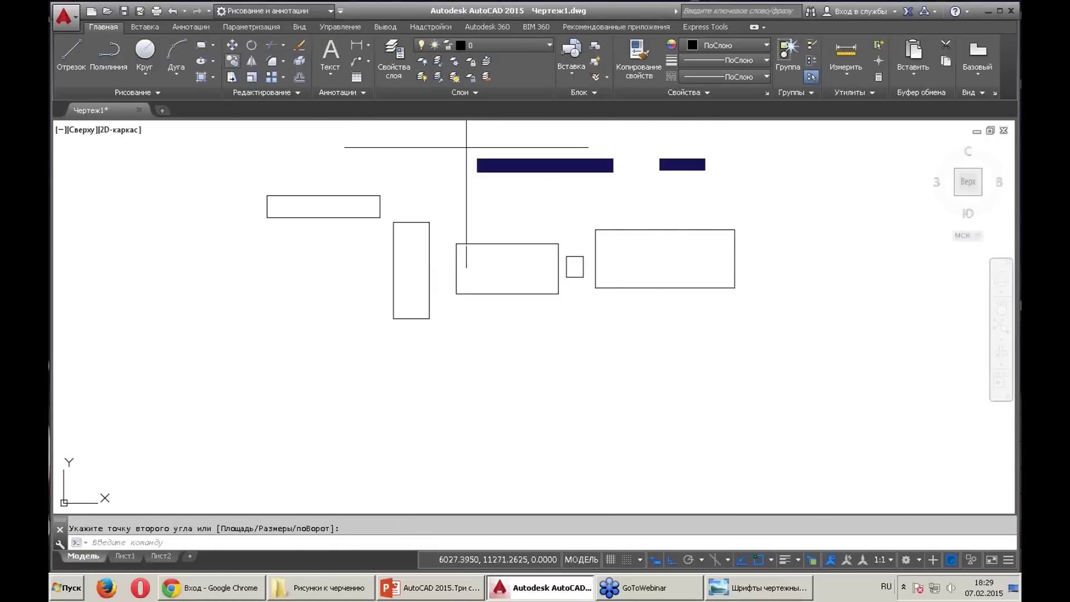
pyautogui.click(773, 272)
pyautogui.click(799, 254)
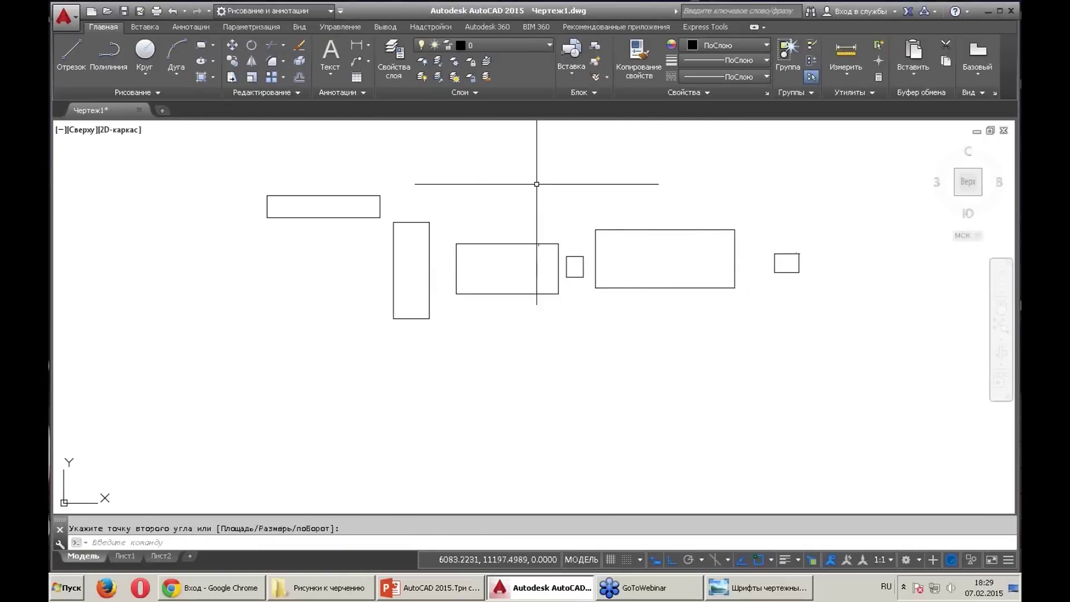
pyautogui.click(232, 45)
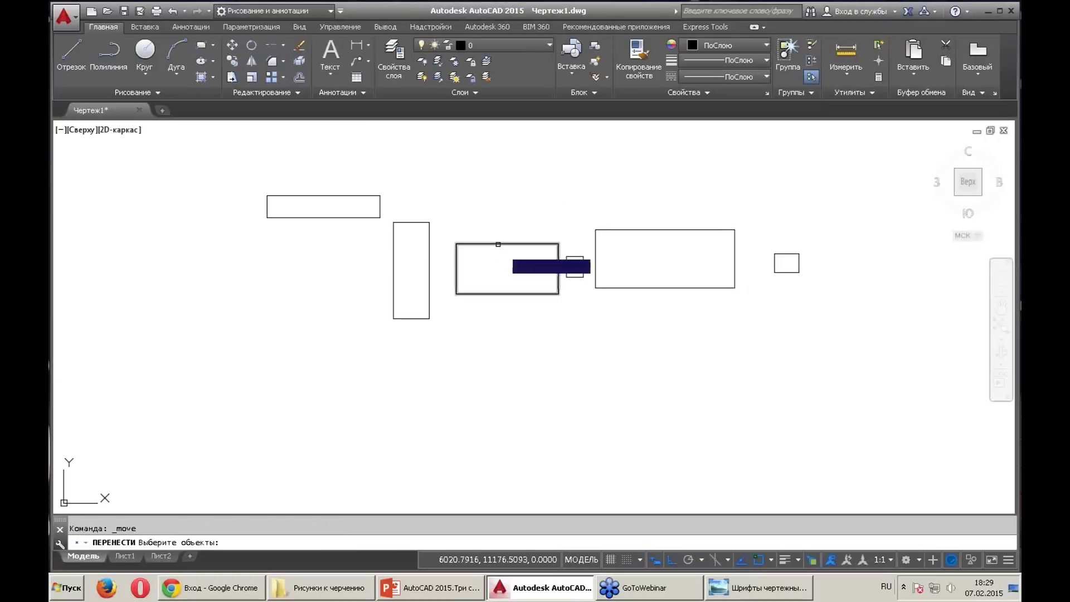
# Move the wide middle rectangle and the small square flush against the tall section
pyautogui.click(504, 244)
pyautogui.press('Return')
pyautogui.click(456, 271)
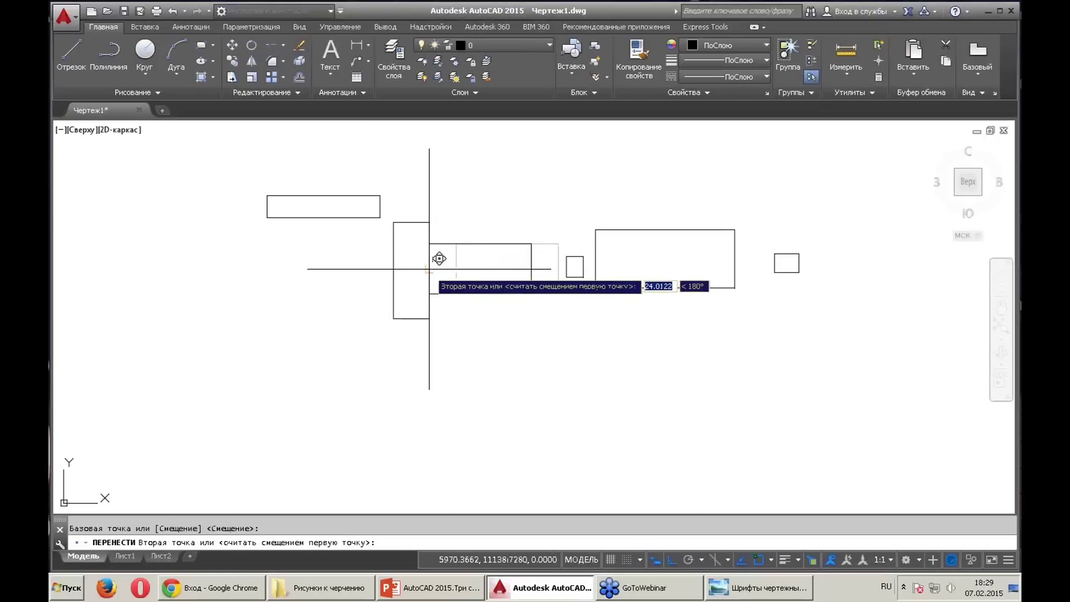
pyautogui.click(429, 271)
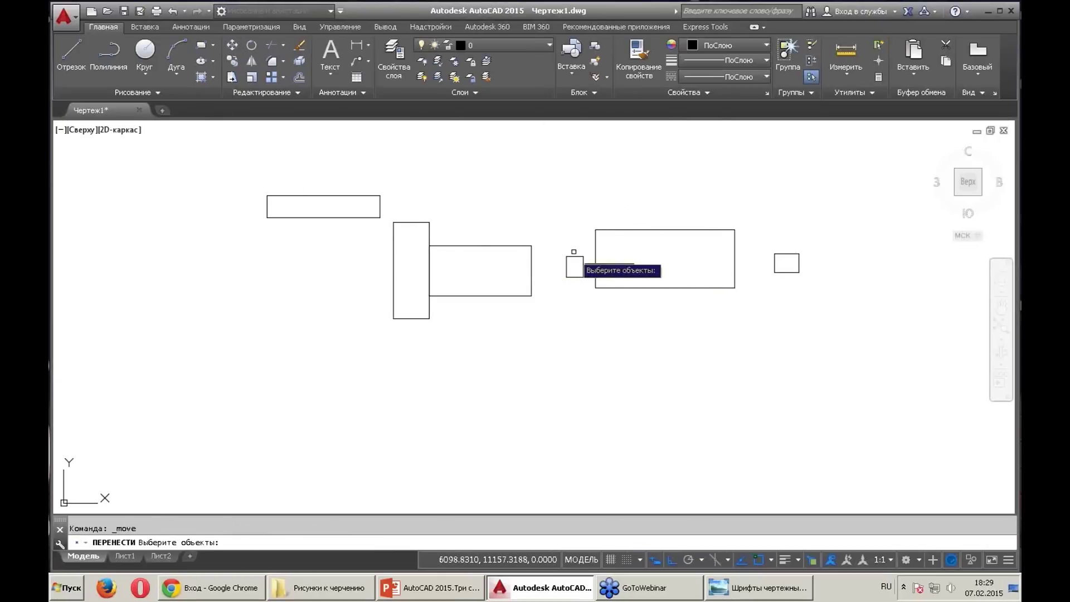
pyautogui.press('Return')
pyautogui.click(566, 267)
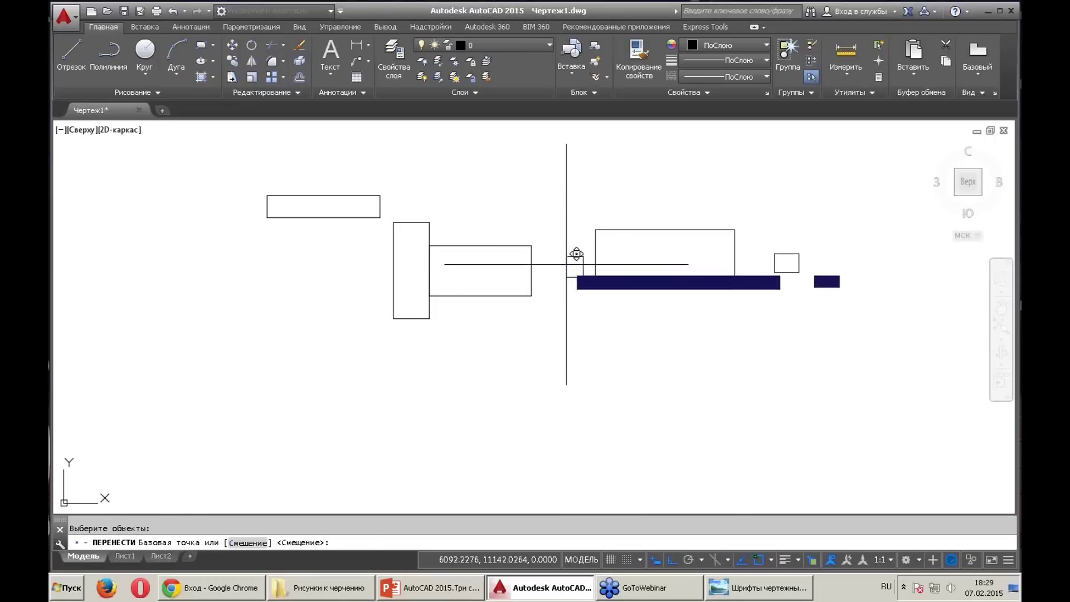
pyautogui.click(541, 257)
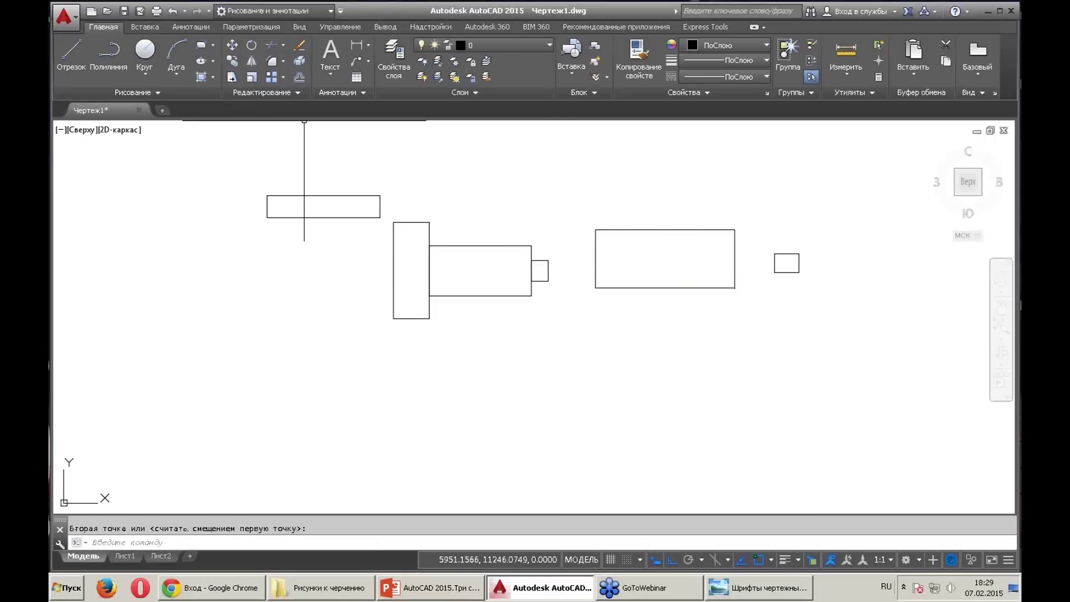
# Butt the large rectangle and the small end rectangle onto the shaft's right end
pyautogui.click(232, 44)
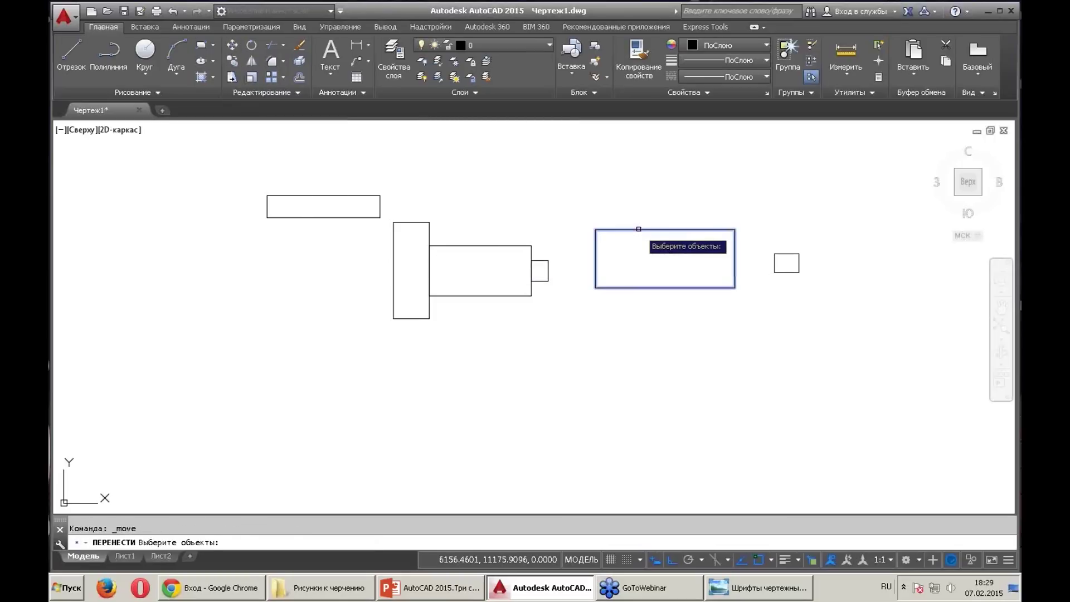
pyautogui.click(638, 229)
pyautogui.press('Return')
pyautogui.click(595, 258)
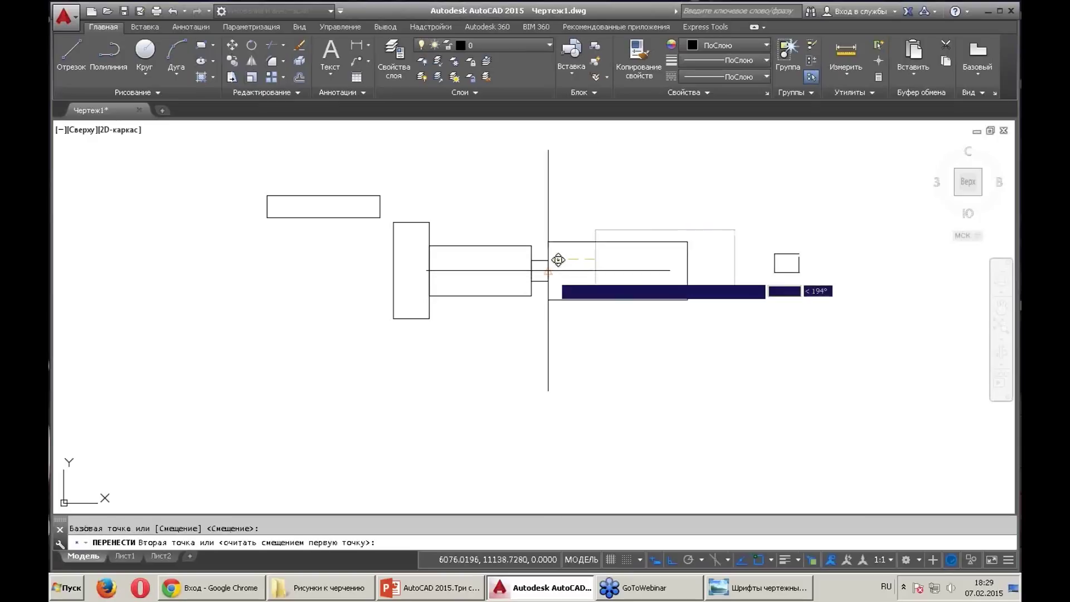
pyautogui.click(548, 271)
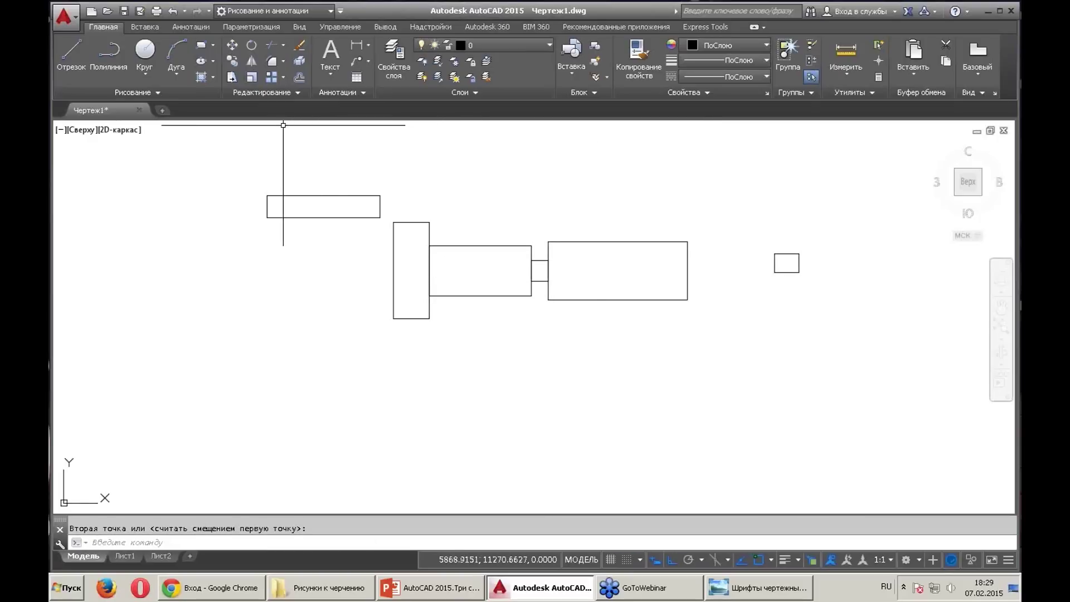
pyautogui.click(233, 45)
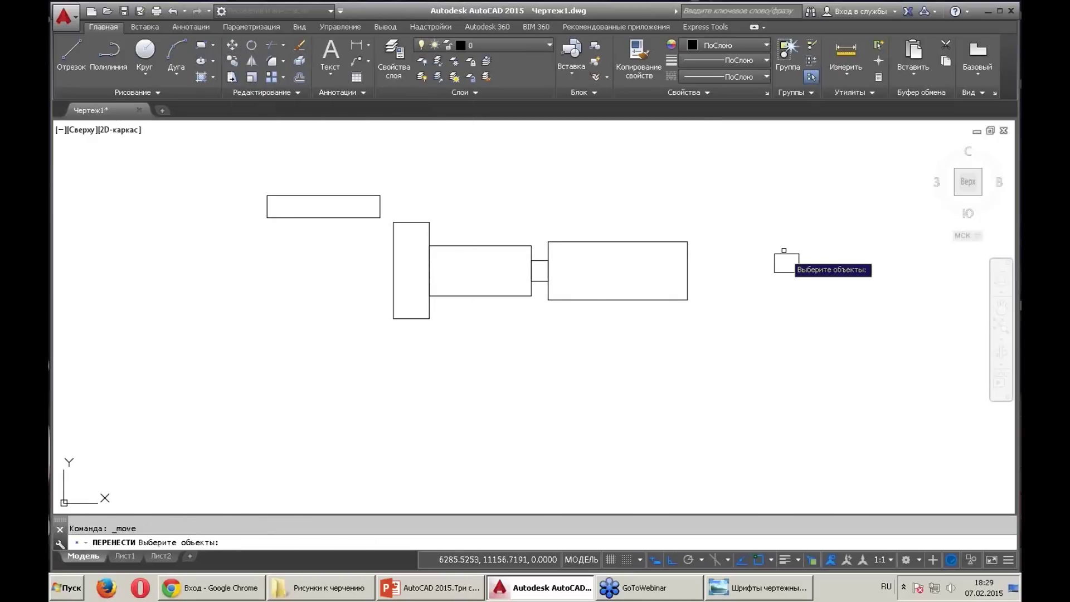
pyautogui.press('Return')
pyautogui.click(784, 261)
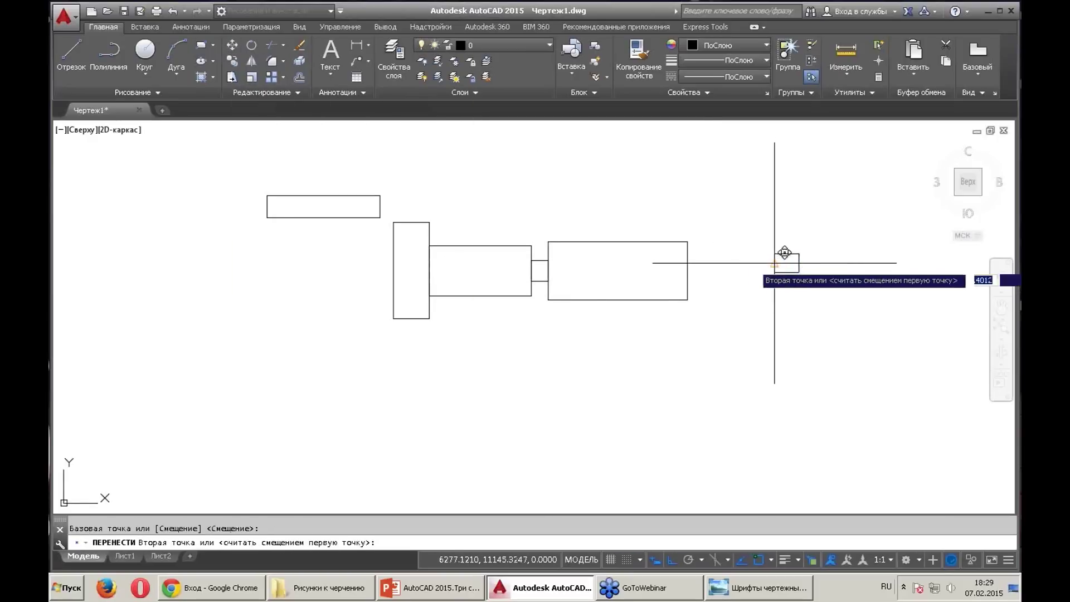
pyautogui.click(697, 261)
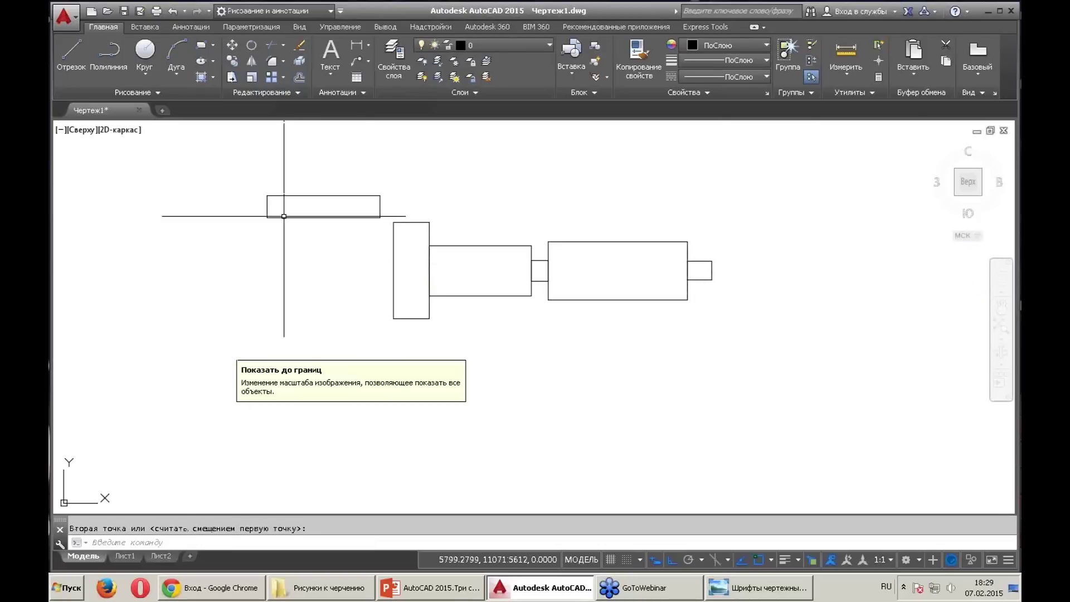
pyautogui.click(191, 26)
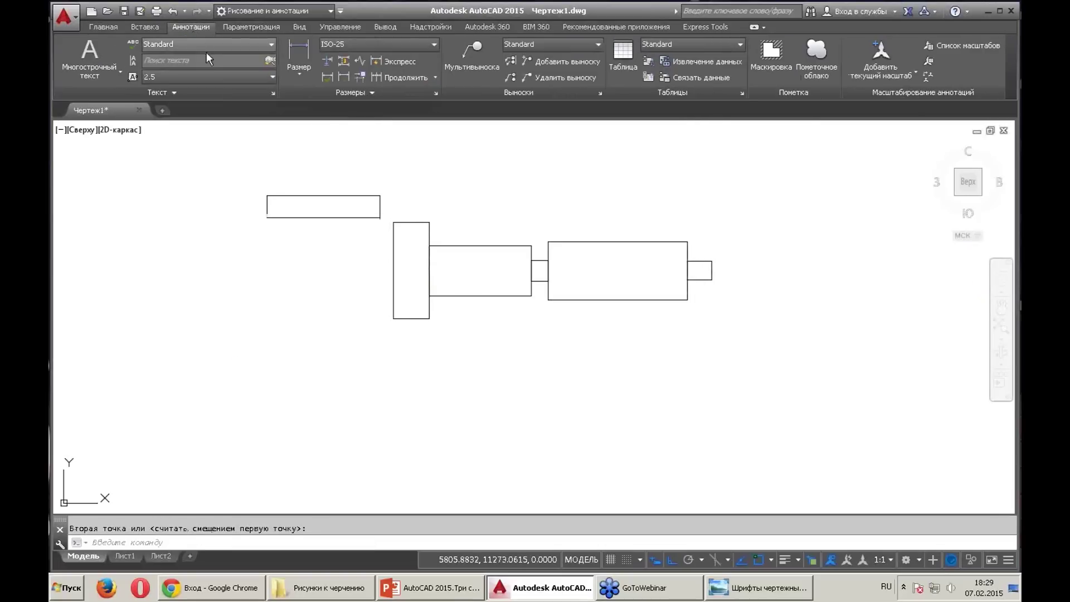
# Place a 31,82 linear dimension across the tall first section
pyautogui.click(298, 53)
pyautogui.click(394, 310)
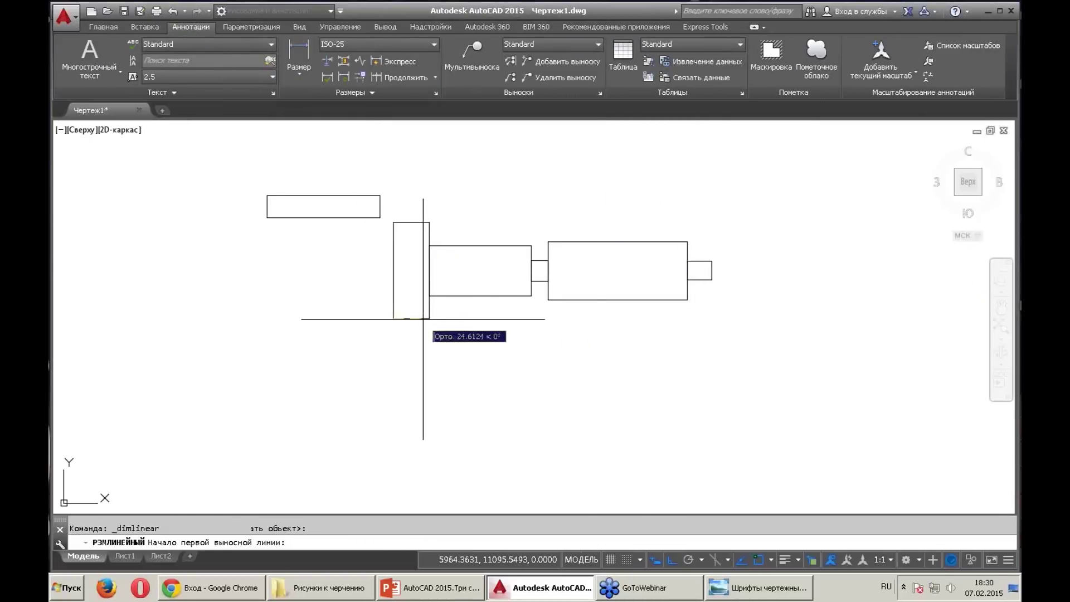
pyautogui.click(428, 311)
pyautogui.scroll(4, 419, 332)
pyautogui.click(418, 331)
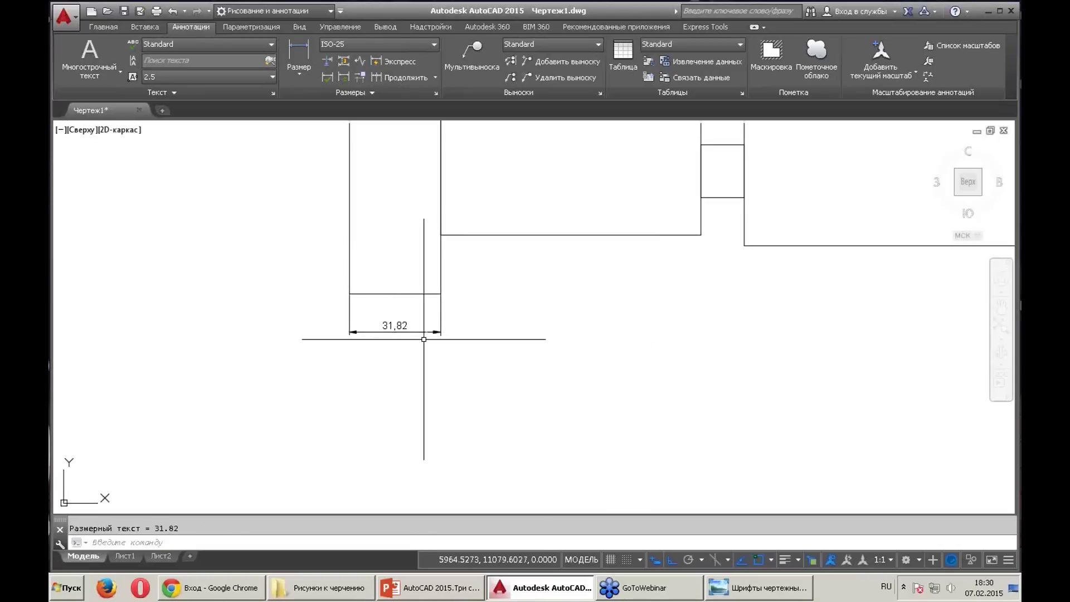
pyautogui.scroll(-3, 440, 328)
pyautogui.scroll(2, 450, 328)
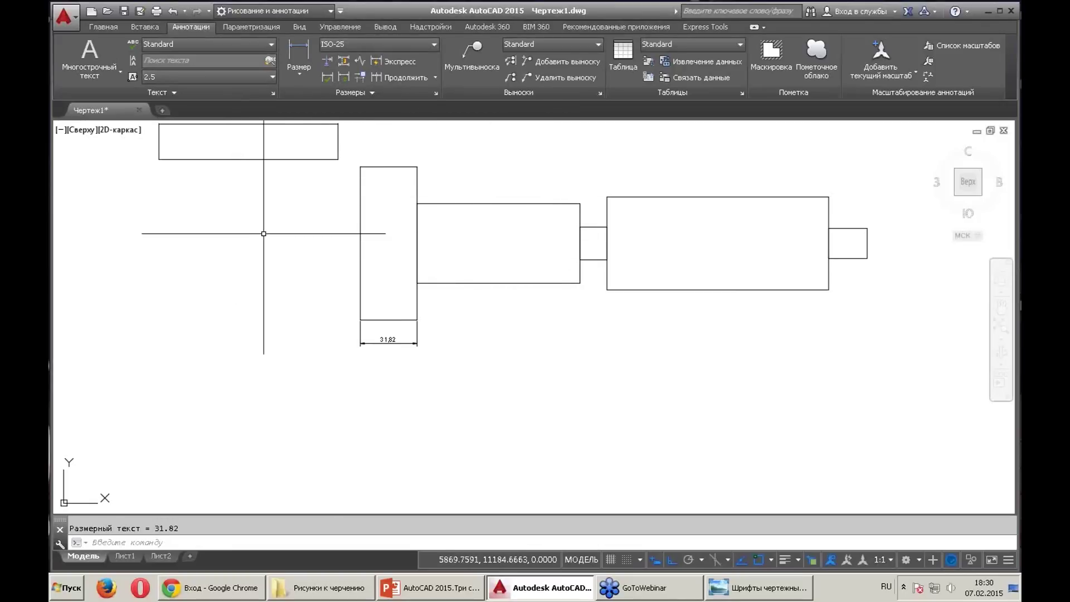
# Add baseline dimensions 122,46, 137,47, 261,13 and overall 282,74 from the left end
pyautogui.click(434, 77)
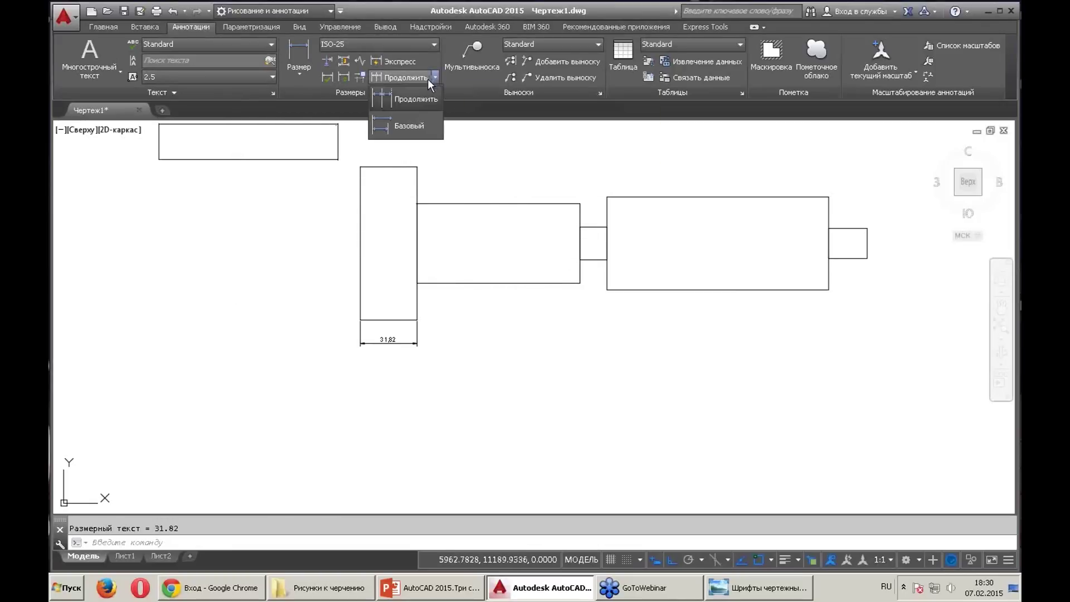
pyautogui.click(413, 118)
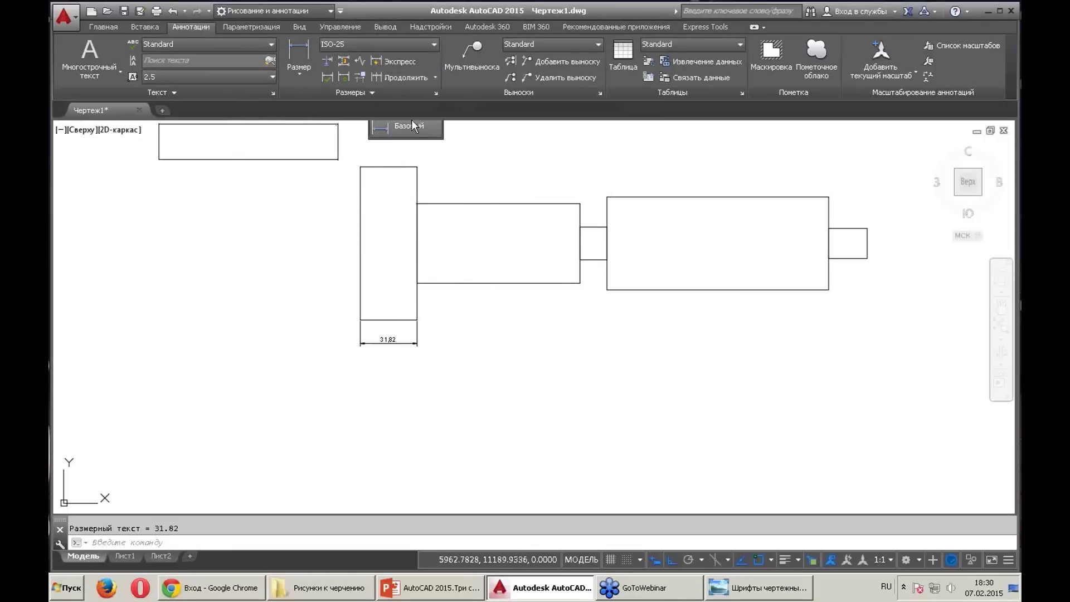
pyautogui.click(580, 283)
pyautogui.click(606, 290)
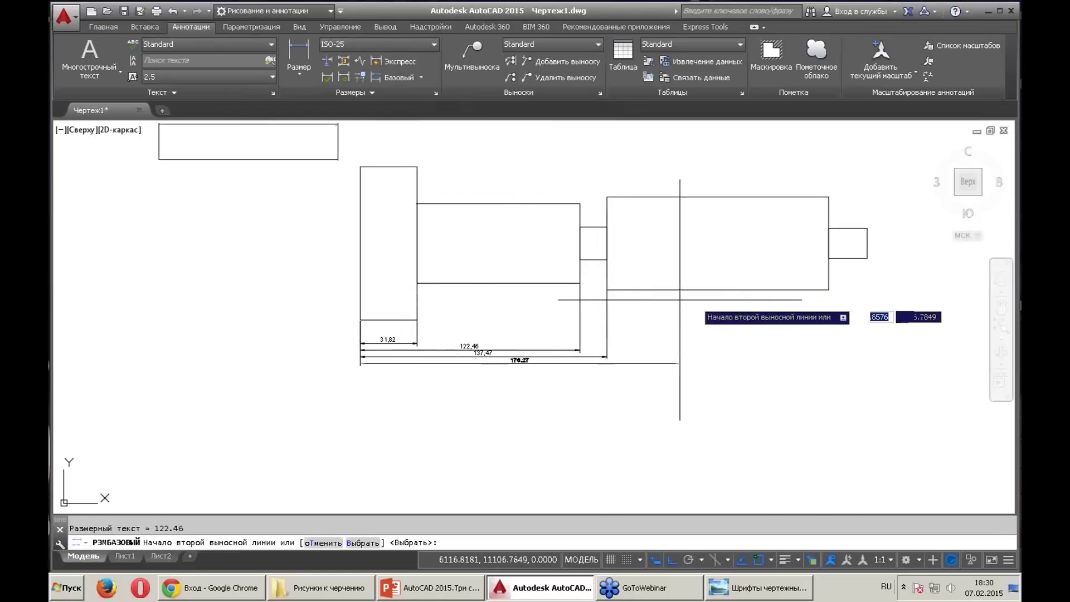
pyautogui.click(828, 290)
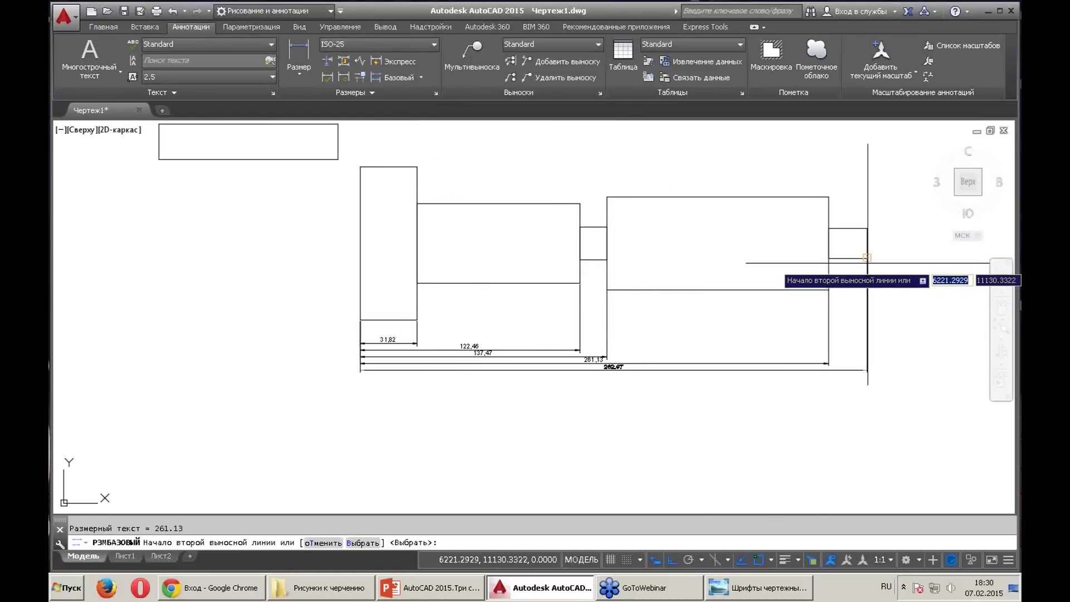
pyautogui.click(866, 259)
pyautogui.press('Return')
pyautogui.scroll(2, 536, 393)
pyautogui.scroll(2, 531, 384)
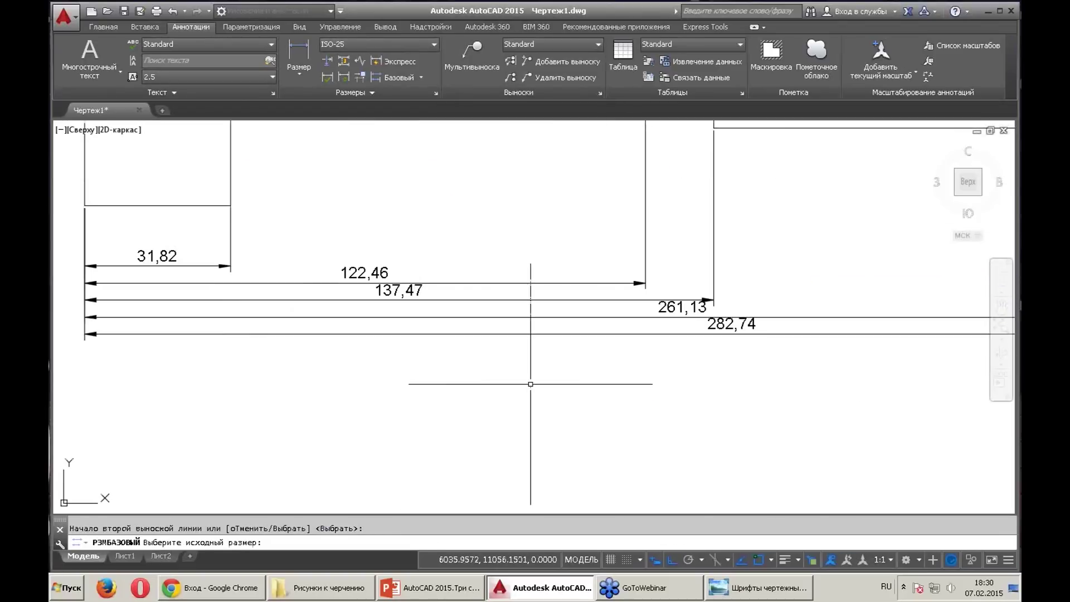
pyautogui.press('Escape')
# Zoom around the shaft and start selecting the dimensions with a window
pyautogui.scroll(-2, 530, 384)
pyautogui.scroll(-2, 474, 379)
pyautogui.scroll(-2, 461, 359)
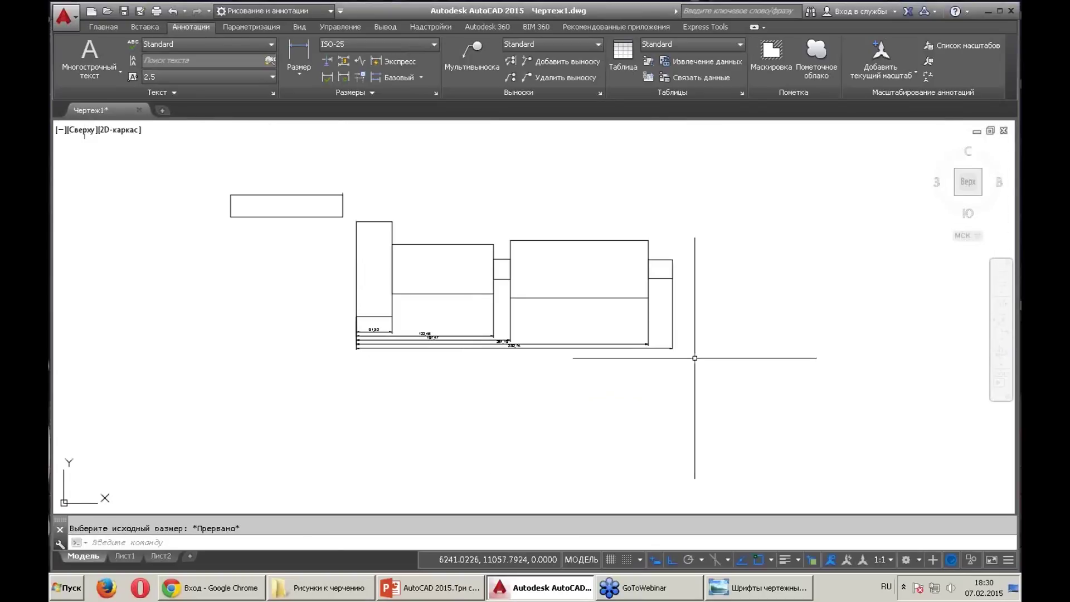
pyautogui.scroll(3, 694, 358)
pyautogui.scroll(-1, 597, 359)
pyautogui.scroll(-2, 886, 340)
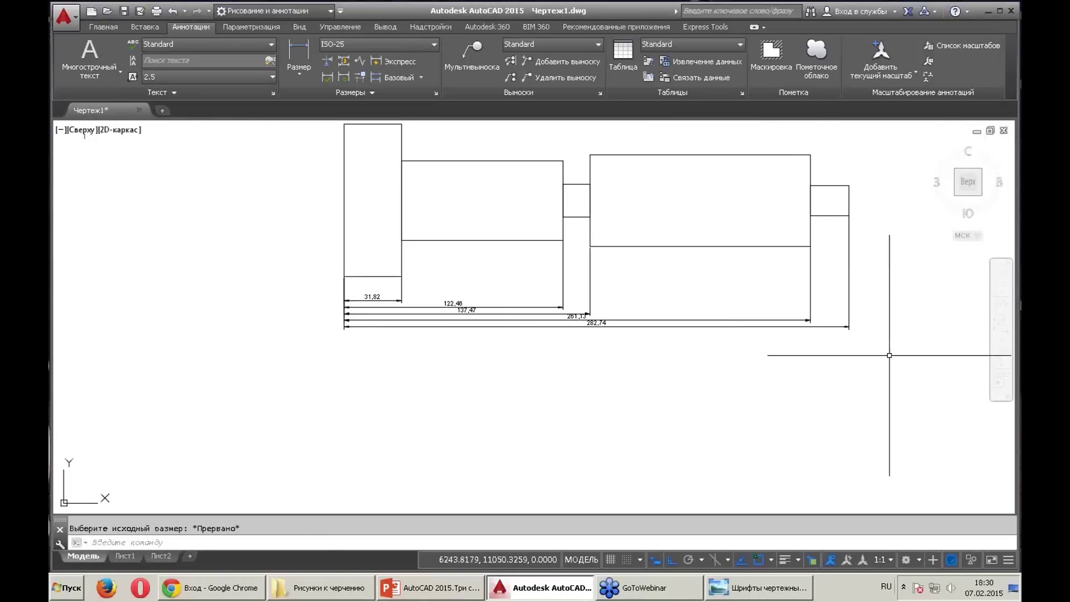
pyautogui.click(889, 355)
pyautogui.click(287, 294)
# Delete the old dimensions and add a 31,82 linear dimension under the shaft's left section
pyautogui.press('Delete')
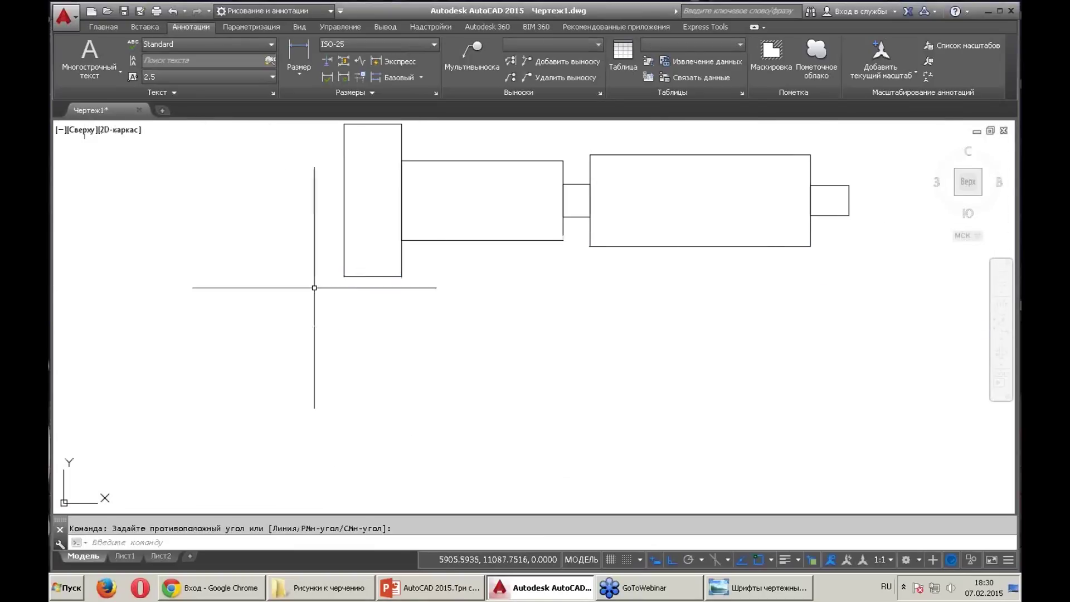
pyautogui.moveTo(314, 287); pyautogui.dragTo(283, 306, button='middle')
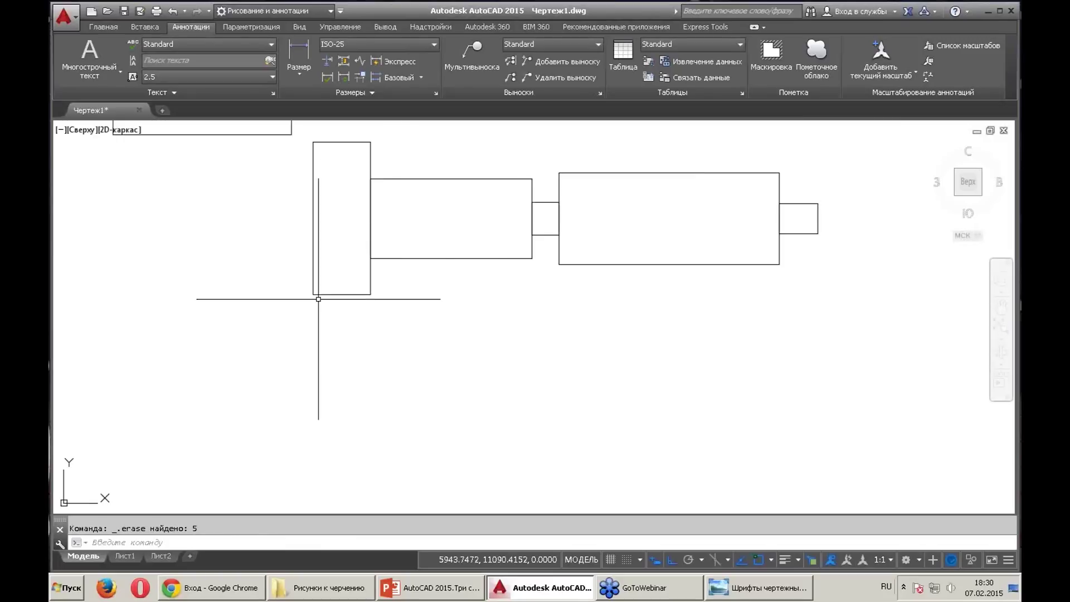
pyautogui.click(299, 55)
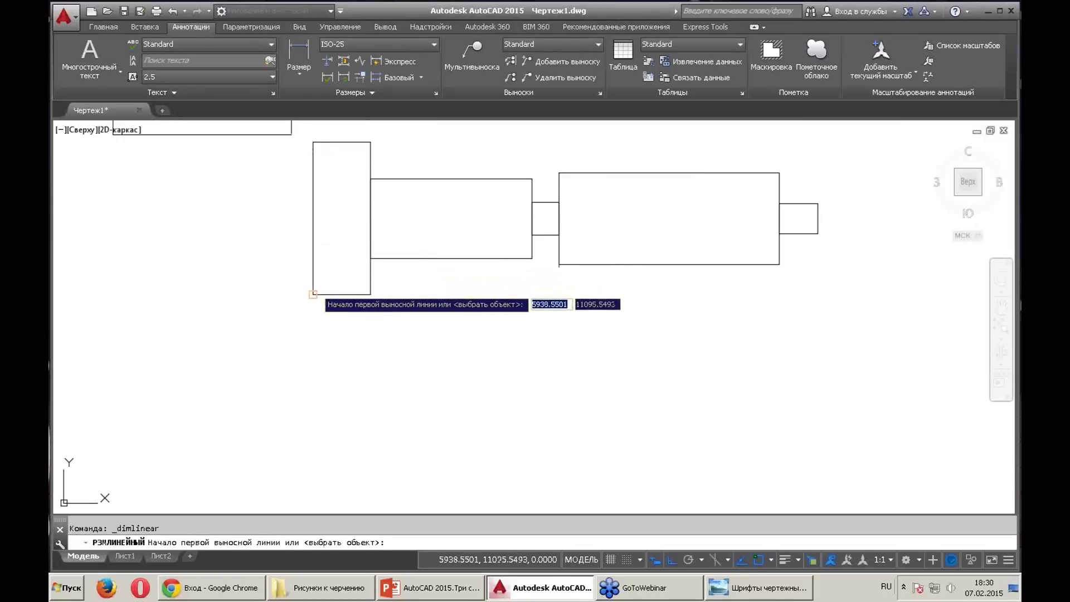
pyautogui.click(312, 294)
pyautogui.click(371, 294)
pyautogui.click(363, 329)
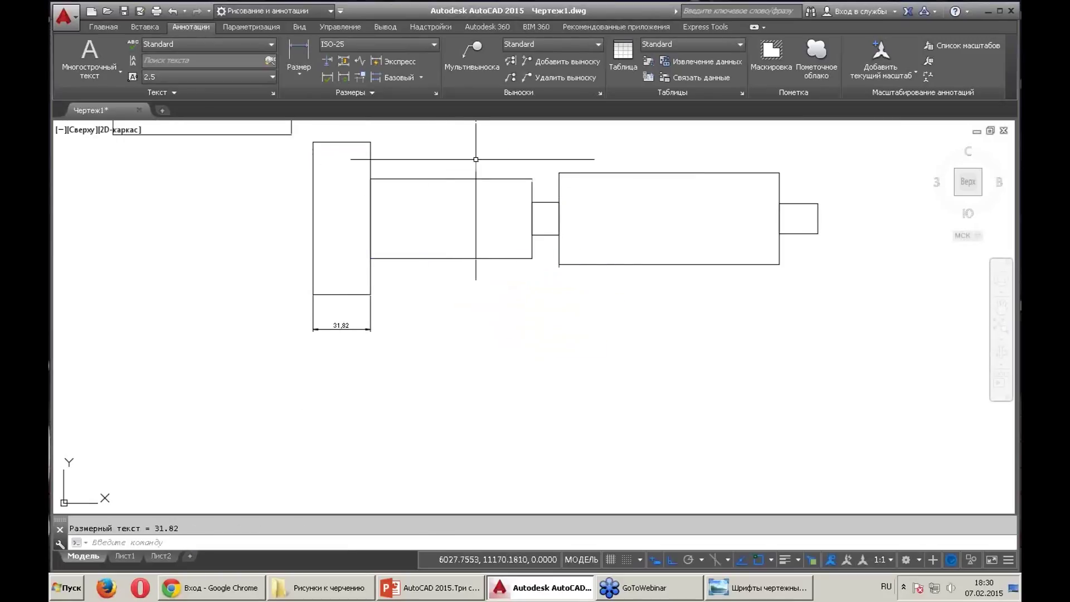
# Continue the dimension chain with 90,65, 15,01 and 123,66 across the remaining sections
pyautogui.click(420, 78)
pyautogui.click(404, 99)
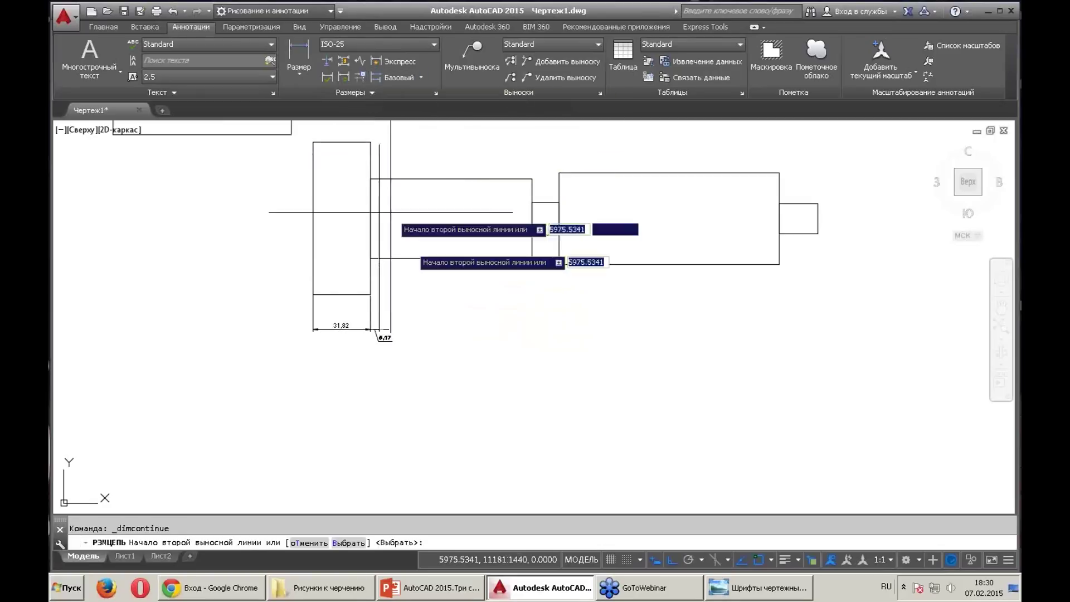
pyautogui.click(532, 258)
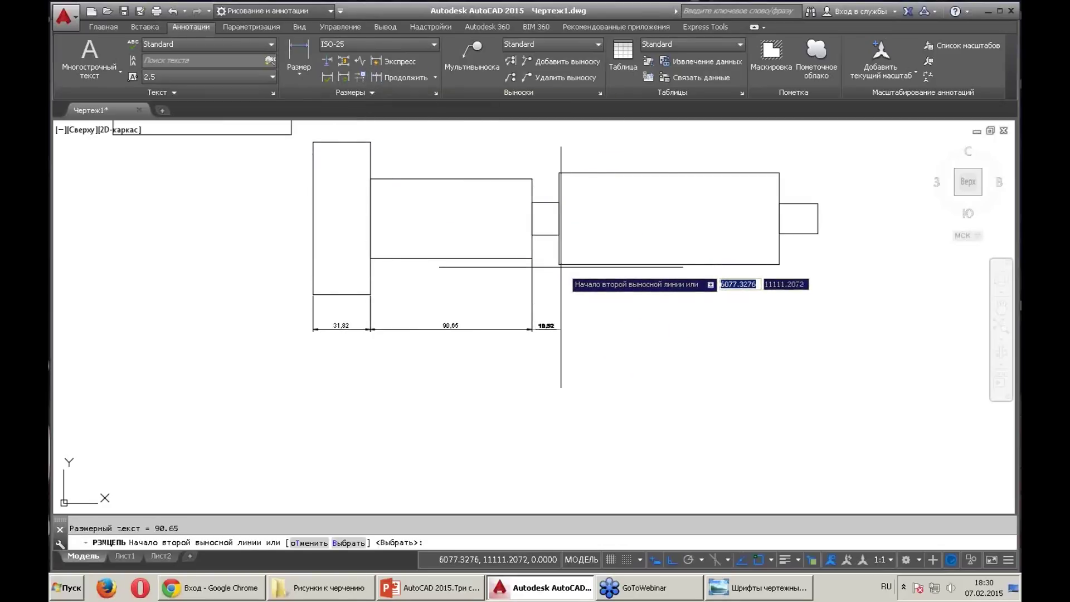
pyautogui.click(779, 264)
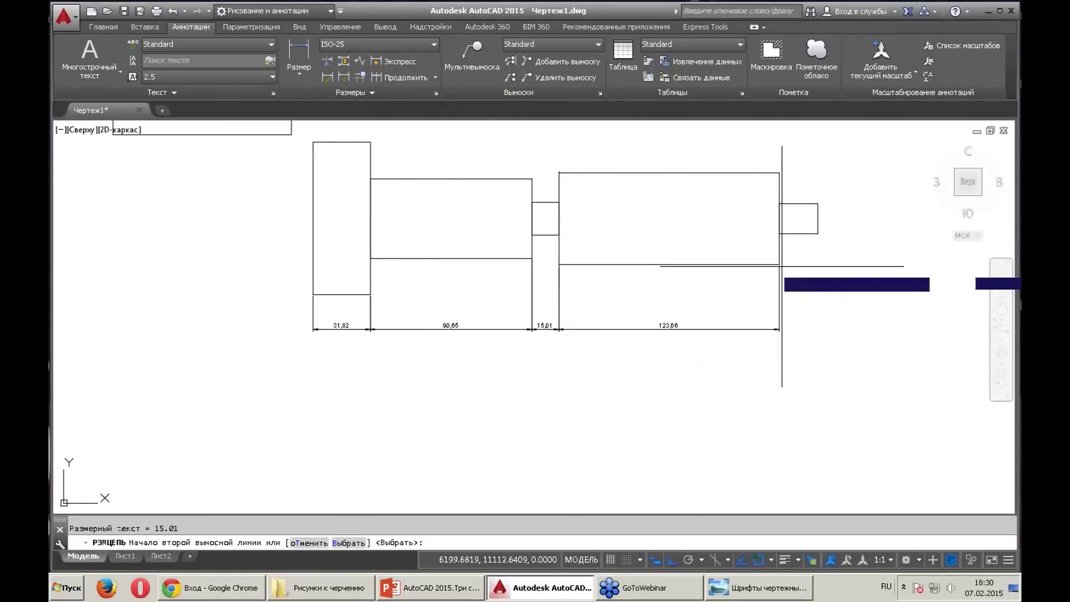
pyautogui.press('Escape')
pyautogui.moveTo(686, 313); pyautogui.dragTo(415, 360, button='middle')
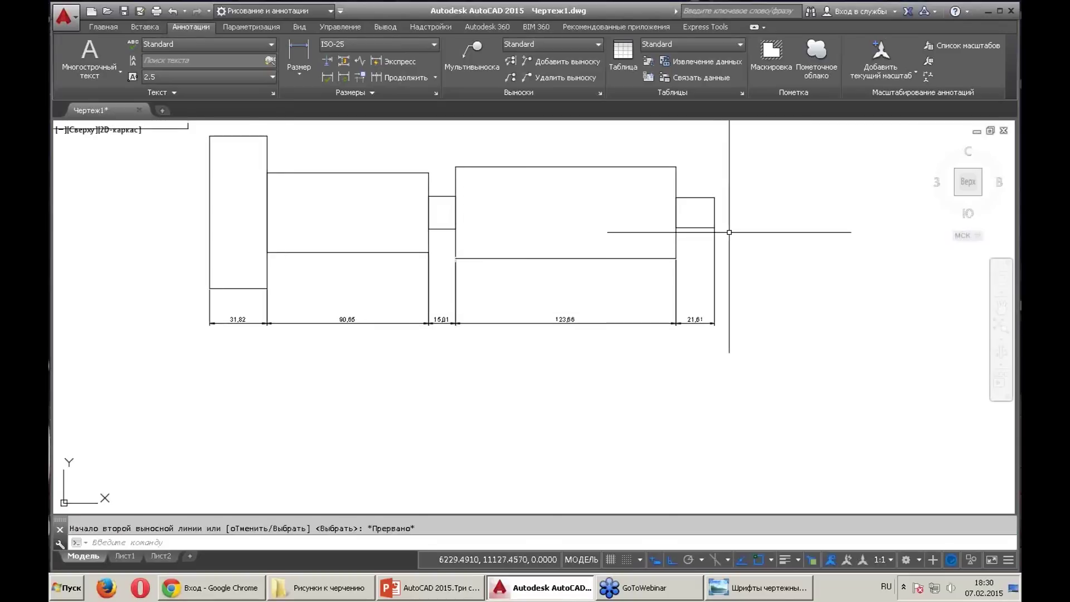
# Stretch the shaft's right end so the last section's dimension changes from 21,61 to 166,22
pyautogui.click(110, 25)
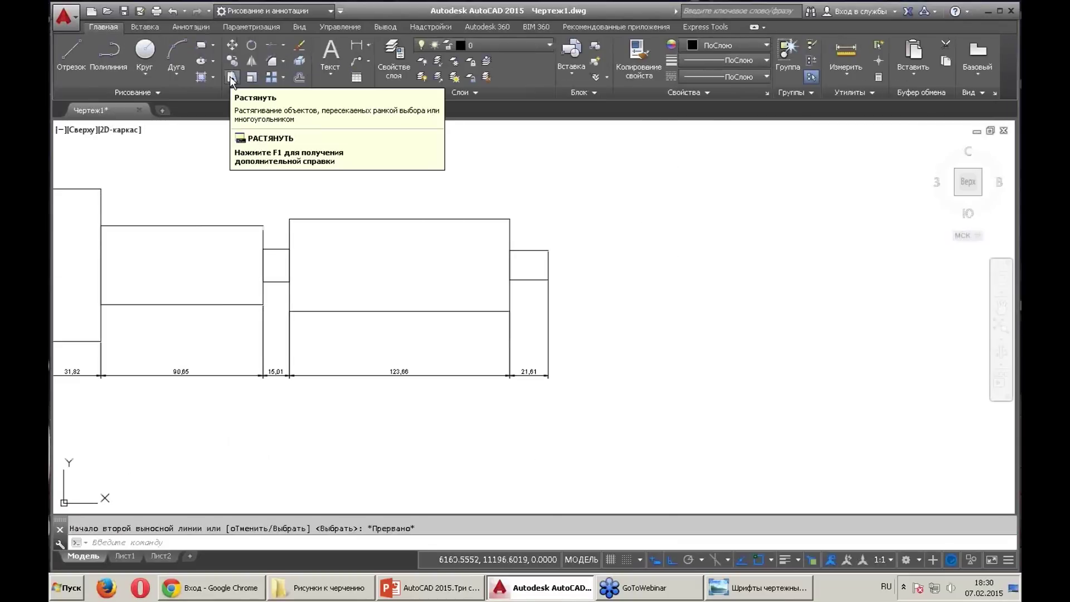
pyautogui.click(231, 77)
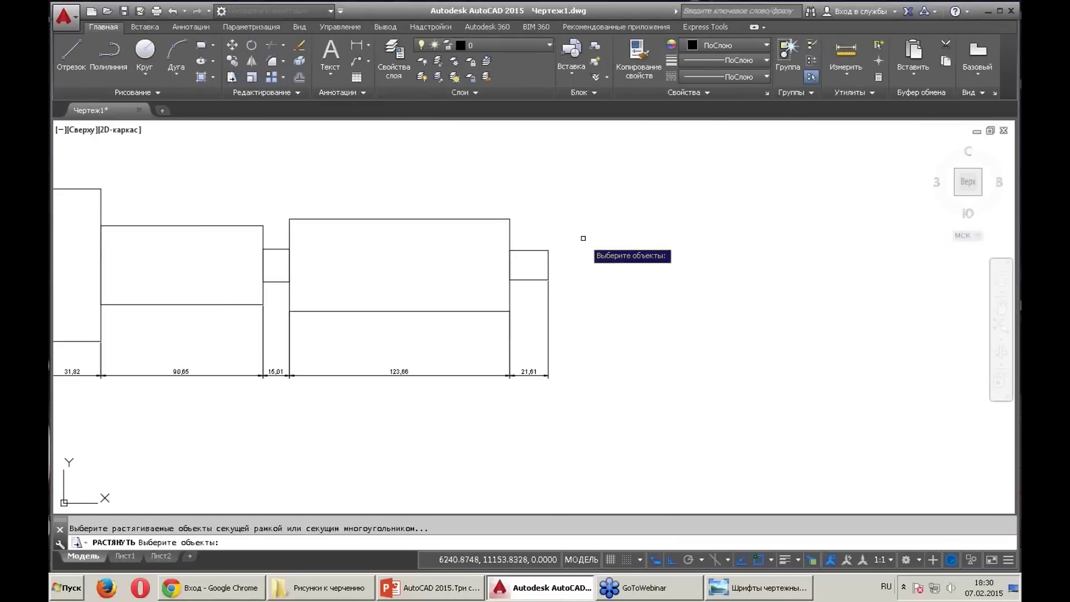
pyautogui.click(590, 315)
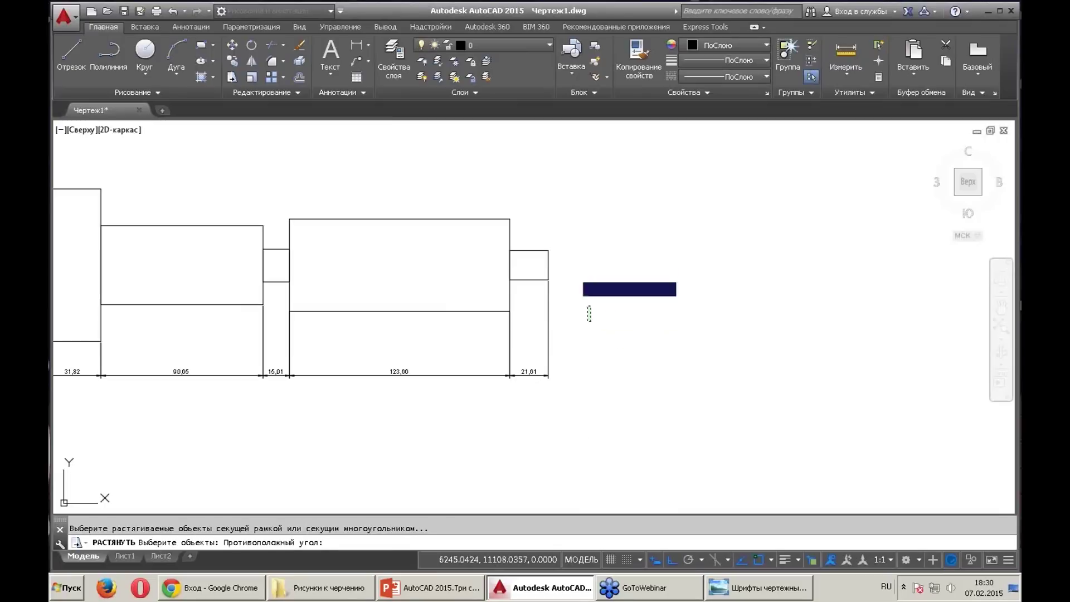
pyautogui.click(515, 222)
pyautogui.press('Return')
pyautogui.click(549, 246)
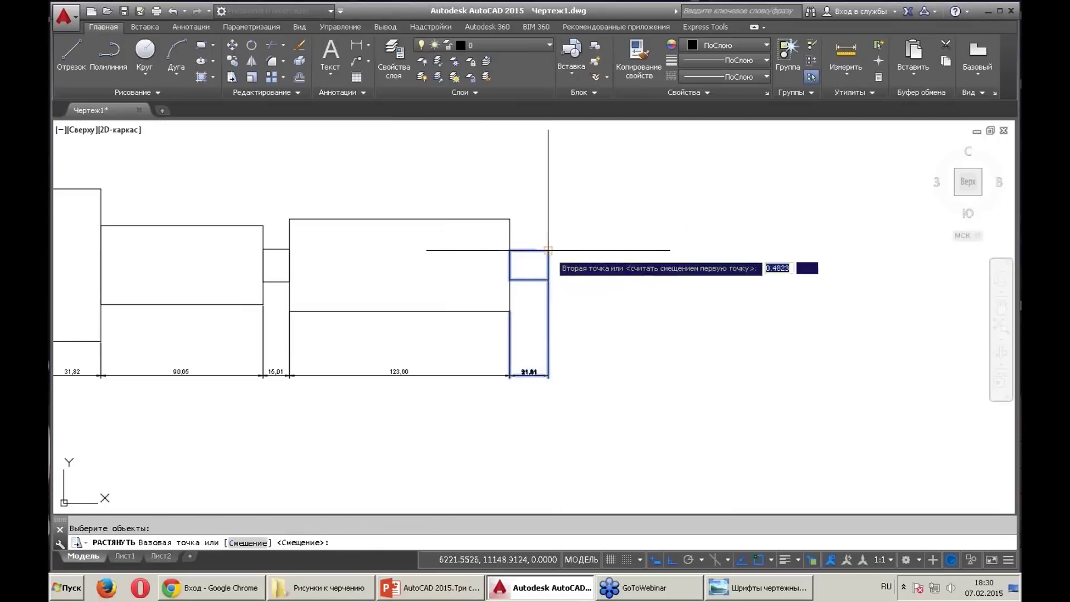
pyautogui.click(805, 241)
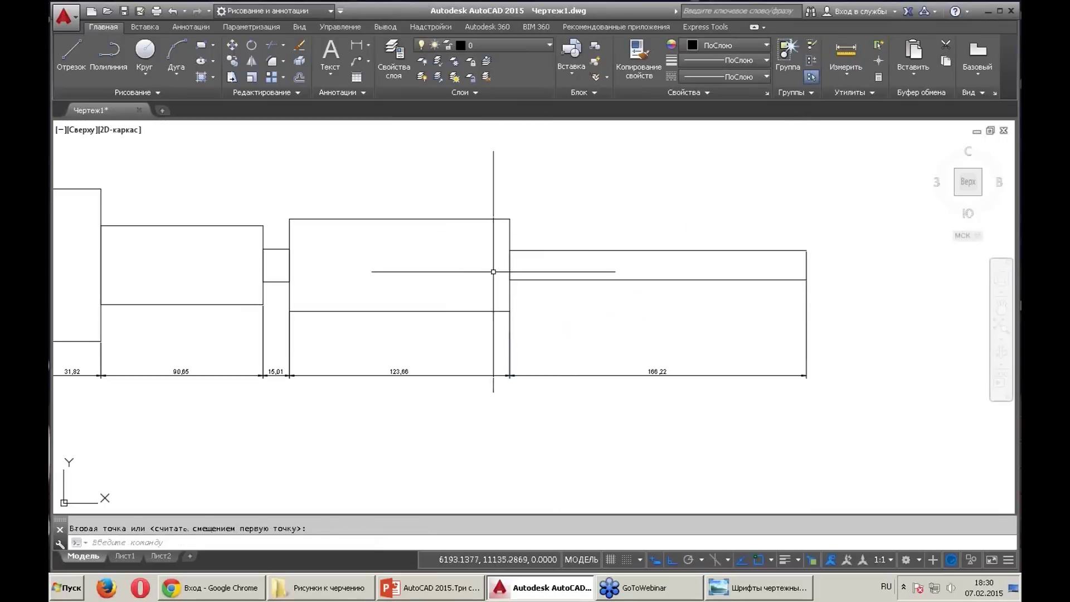
pyautogui.scroll(-2, 558, 262)
pyautogui.scroll(5, 573, 258)
pyautogui.scroll(-5, 573, 254)
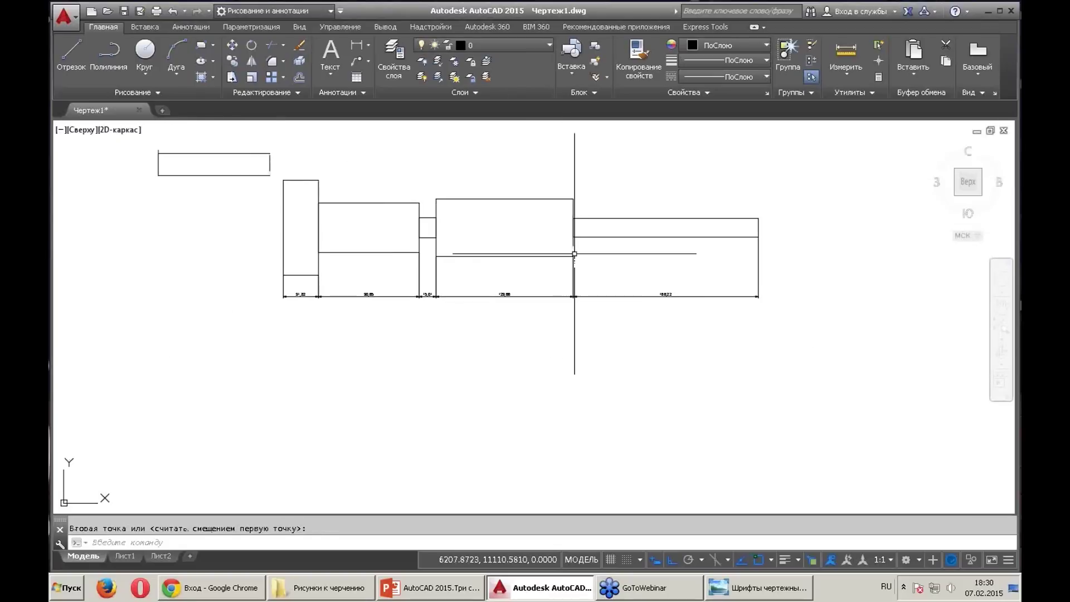
pyautogui.moveTo(573, 254); pyautogui.dragTo(370, 254, button='middle')
pyautogui.scroll(-3, 384, 245)
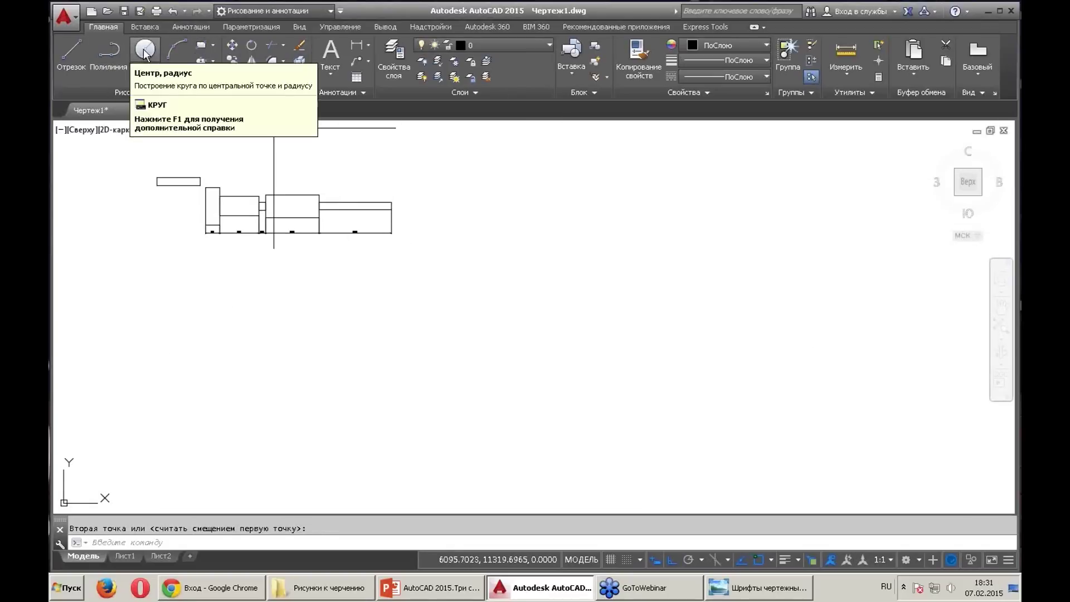
# Draw a large rectangular plate below the shaft
pyautogui.click(201, 45)
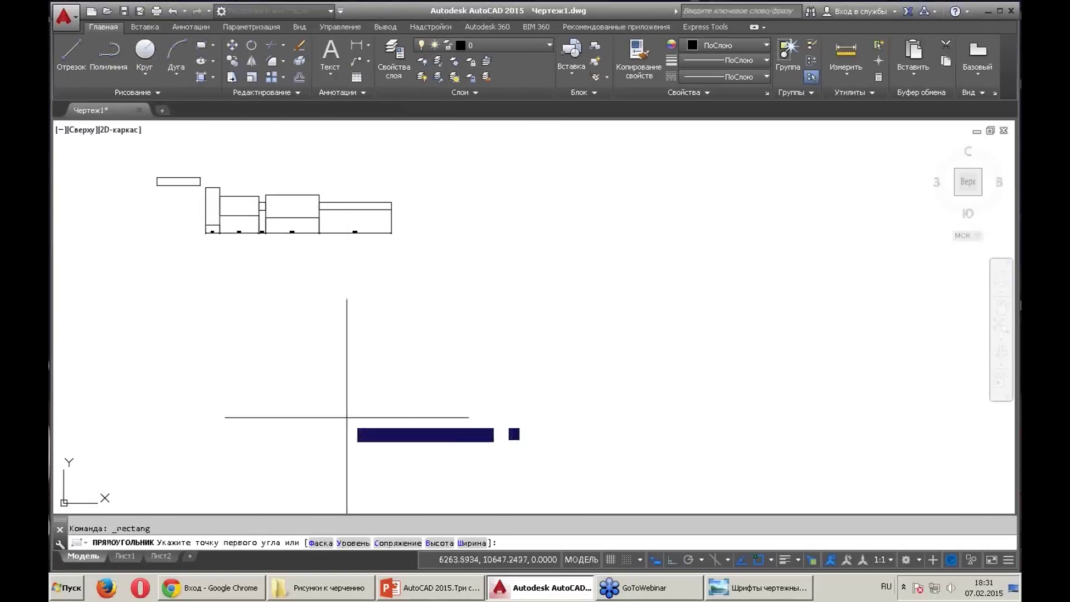
pyautogui.click(347, 417)
pyautogui.click(671, 260)
pyautogui.scroll(2, 477, 334)
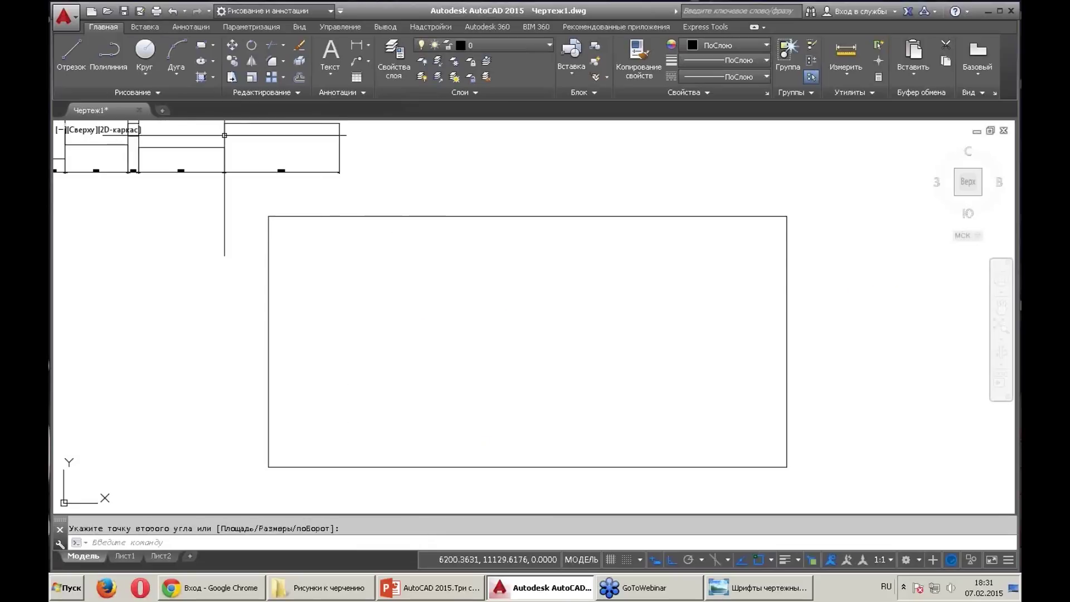
# Draw the first three centre-radius circles inside the plate
pyautogui.click(145, 49)
pyautogui.click(336, 285)
pyautogui.click(336, 269)
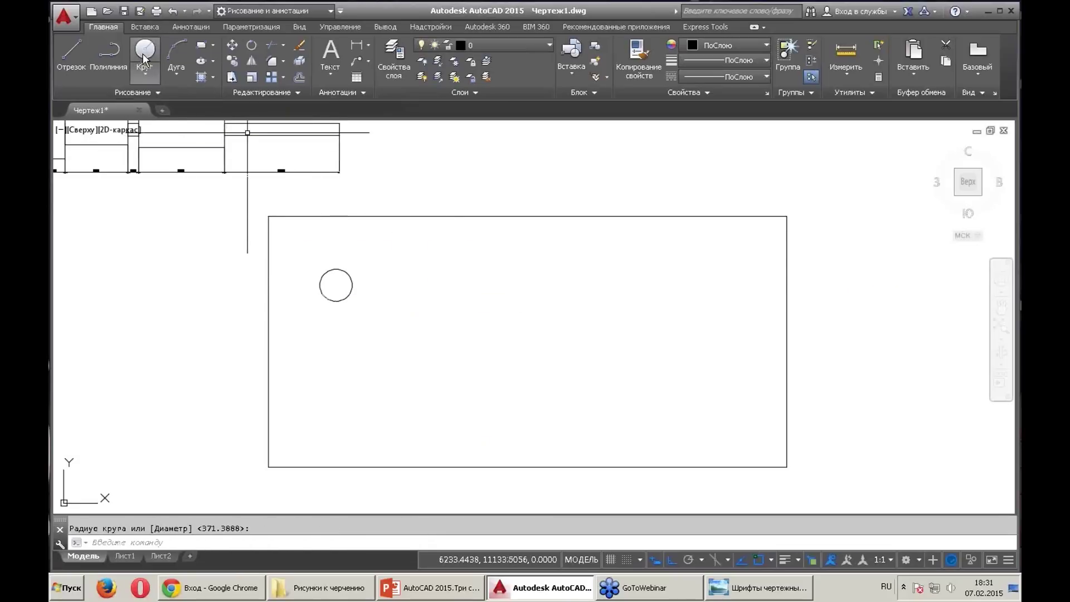
pyautogui.press('space')
pyautogui.click(363, 375)
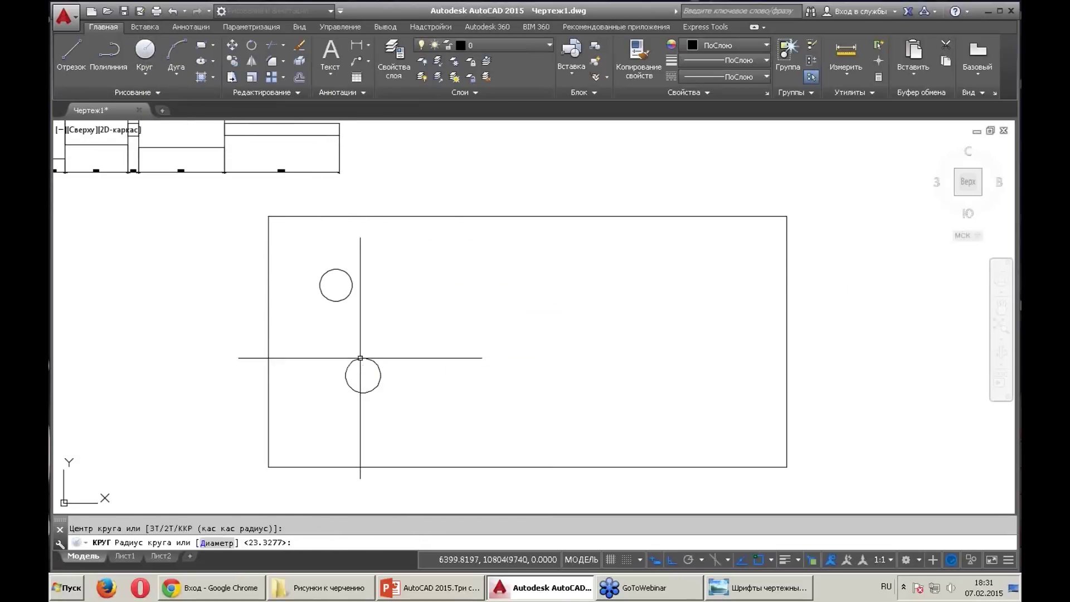
pyautogui.click(145, 49)
pyautogui.click(506, 288)
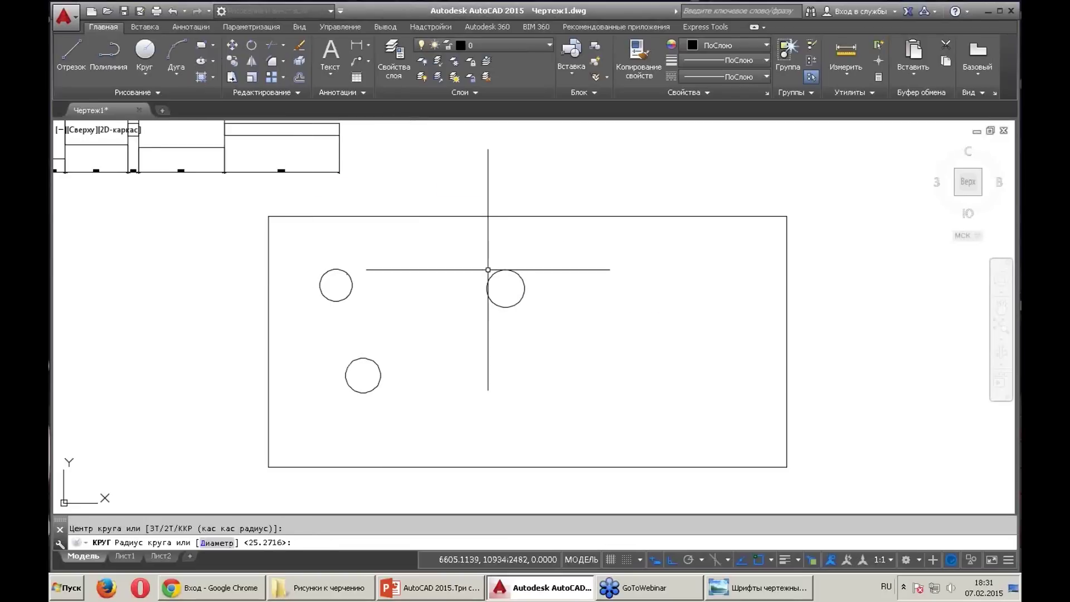
# Add three more circles in the plate, including a larger one on the right
pyautogui.press('space')
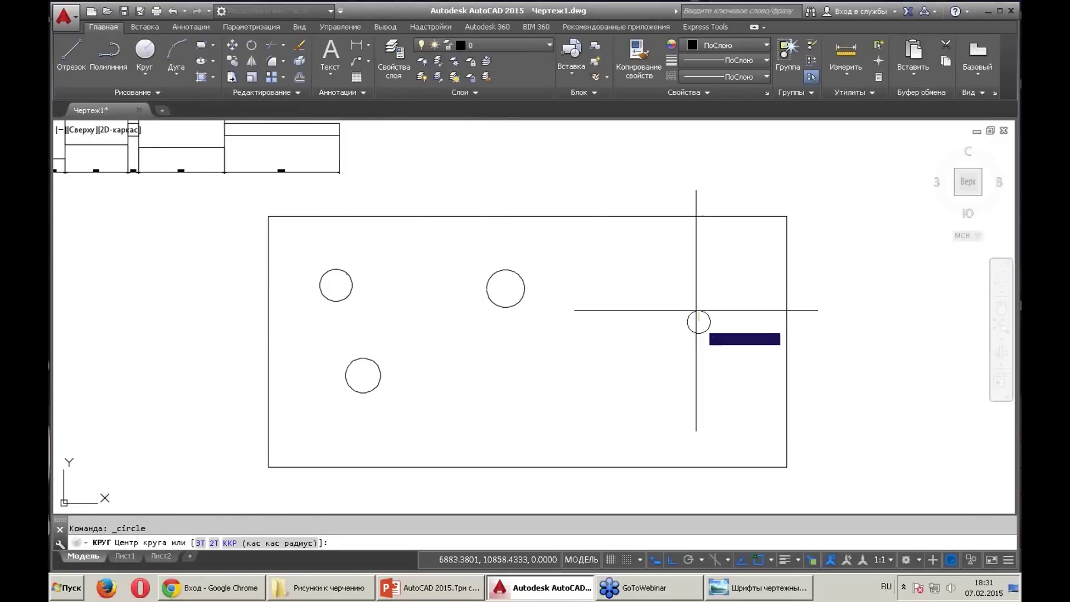
pyautogui.click(699, 322)
pyautogui.click(662, 322)
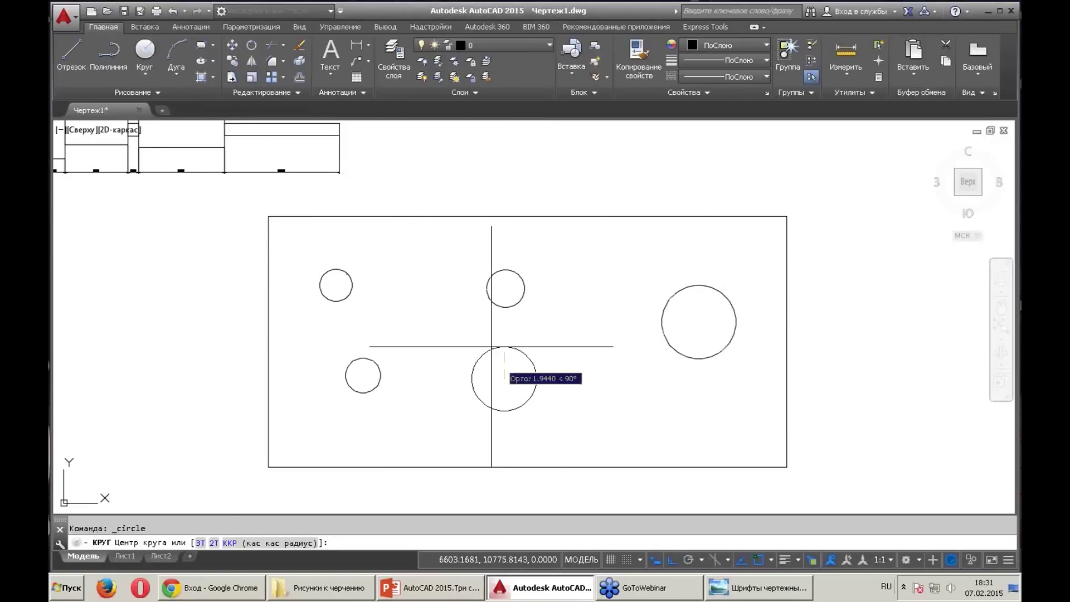
pyautogui.click(479, 359)
pyautogui.click(144, 50)
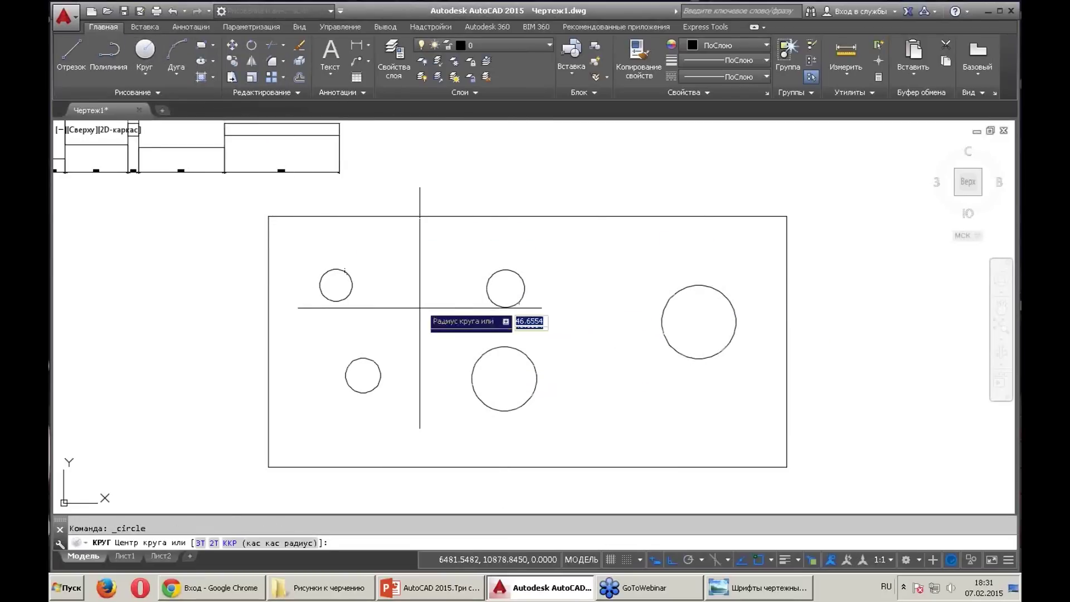
pyautogui.click(421, 306)
pyautogui.click(411, 272)
pyautogui.scroll(-4, 405, 259)
pyautogui.scroll(2, 469, 270)
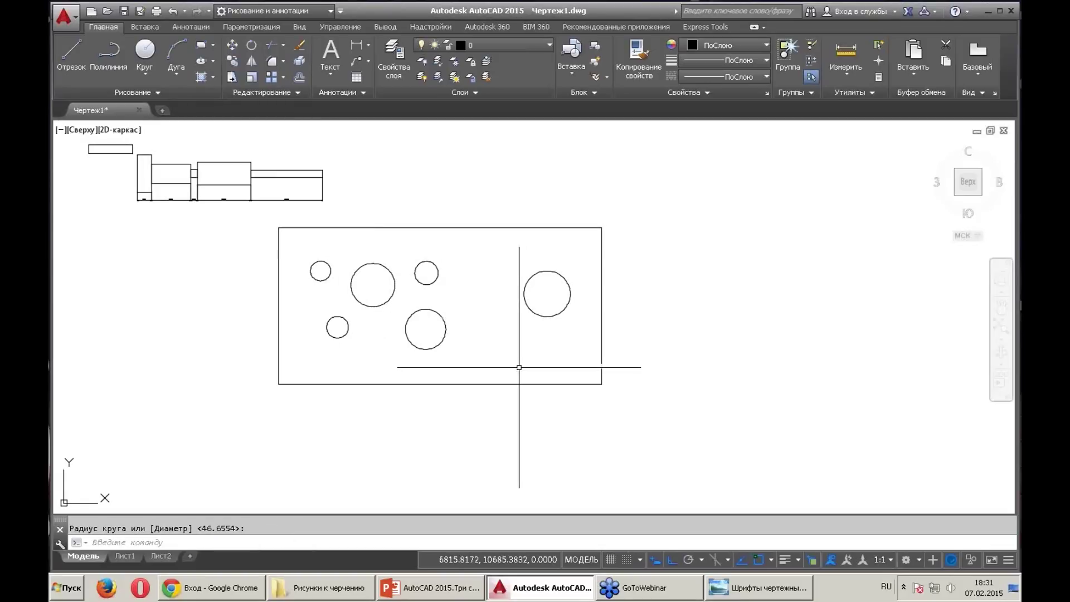
pyautogui.moveTo(521, 341)
pyautogui.mouseDown(button='middle')
pyautogui.moveTo(544, 360)
pyautogui.moveTo(540, 350)
pyautogui.mouseUp(button='middle')
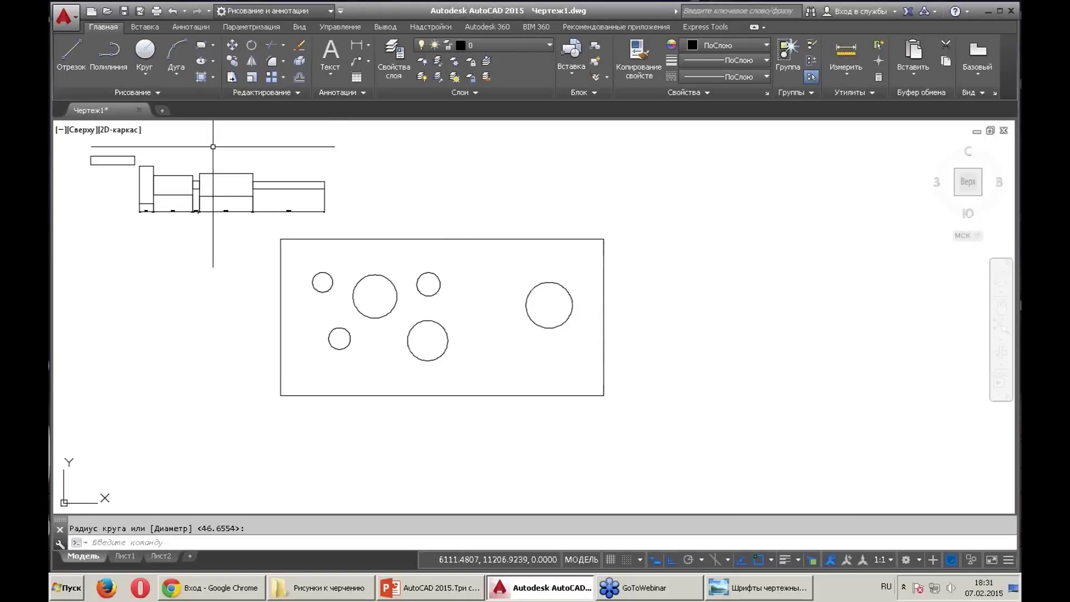
pyautogui.click(191, 27)
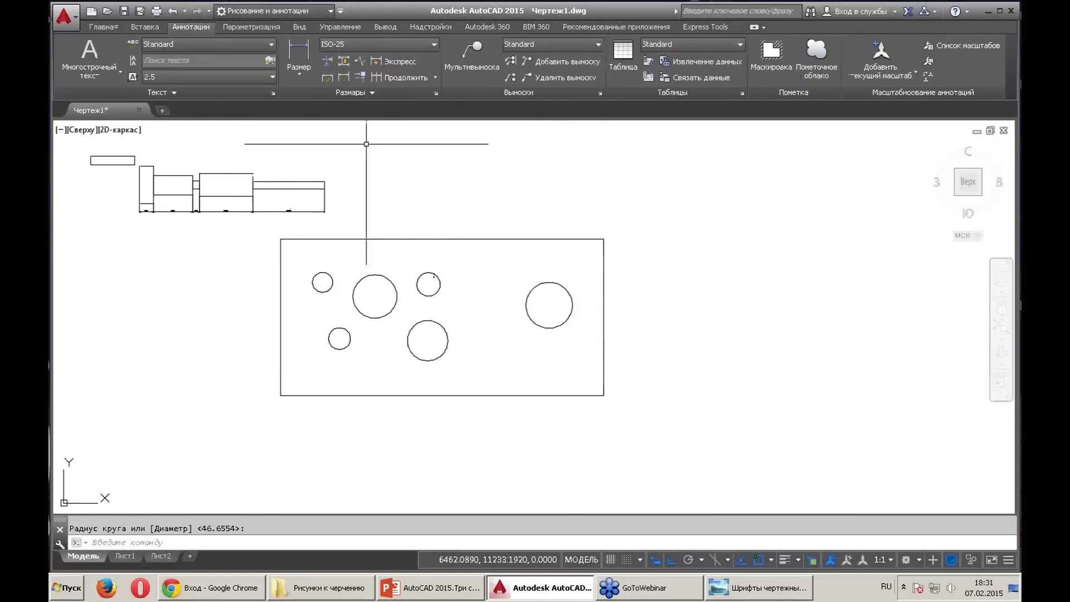
# Quick-dimension all six circles with diameters such as Ø101,09, Ø54,43 and Ø83,31
pyautogui.click(379, 59)
pyautogui.click(691, 422)
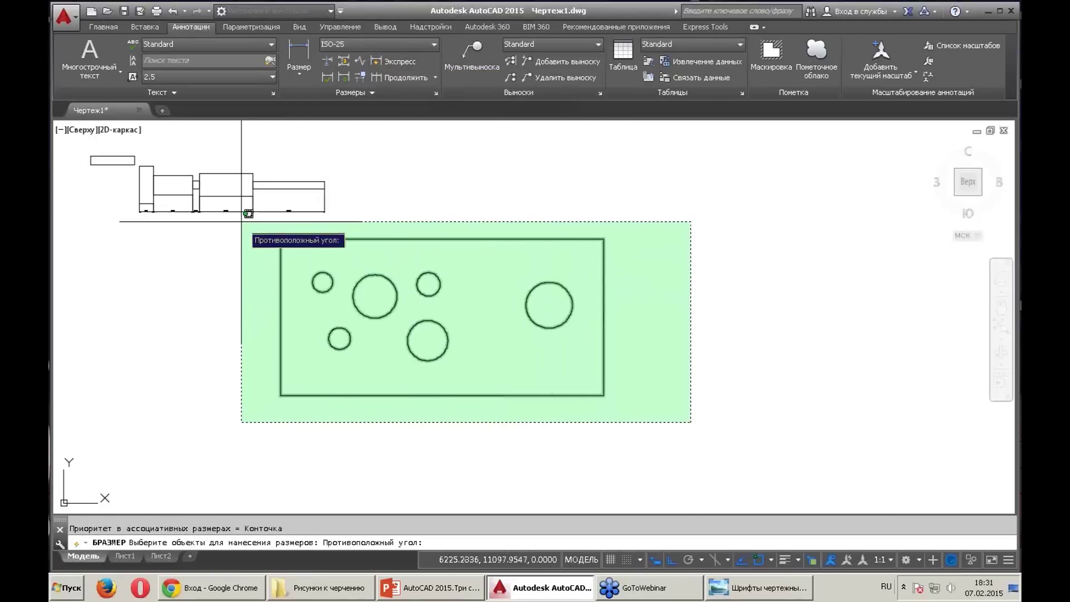
pyautogui.click(243, 221)
pyautogui.press('Return')
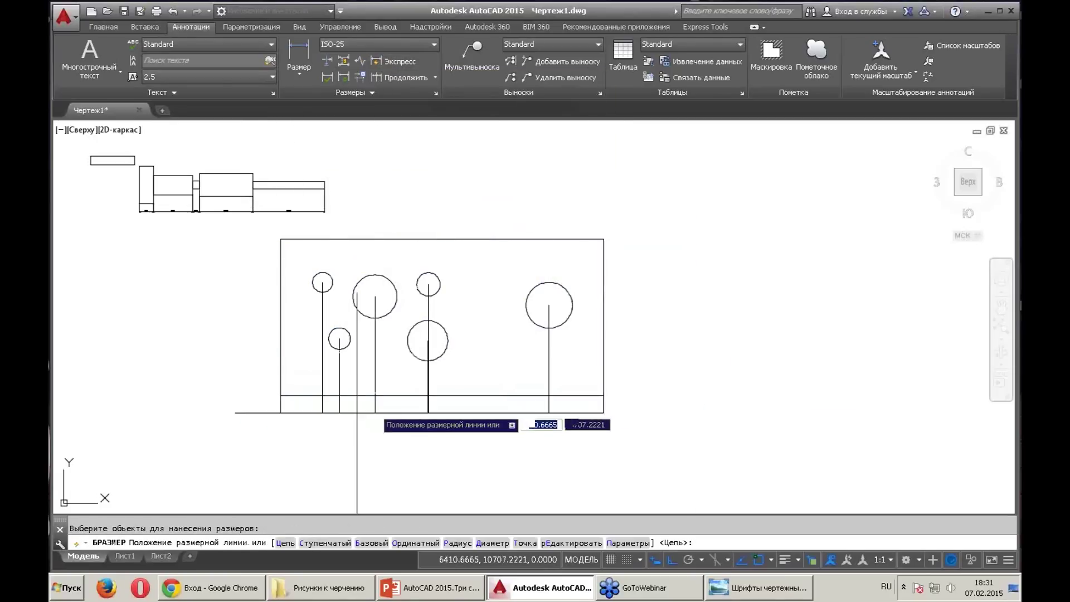
pyautogui.press('Down')
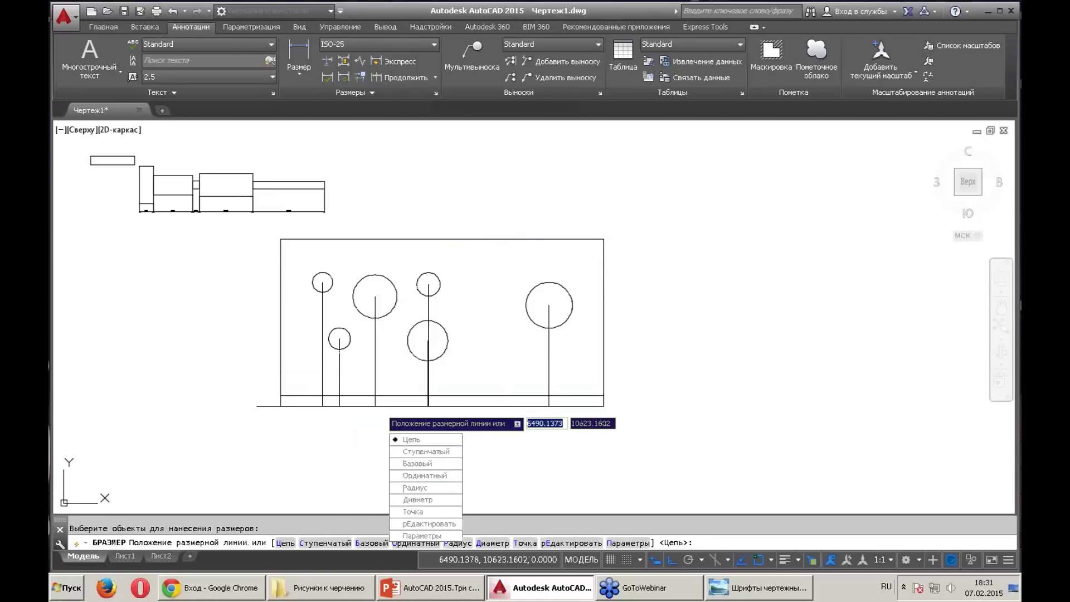
pyautogui.press('Down')
pyautogui.press('Down')
pyautogui.press('Down')
pyautogui.press('Return')
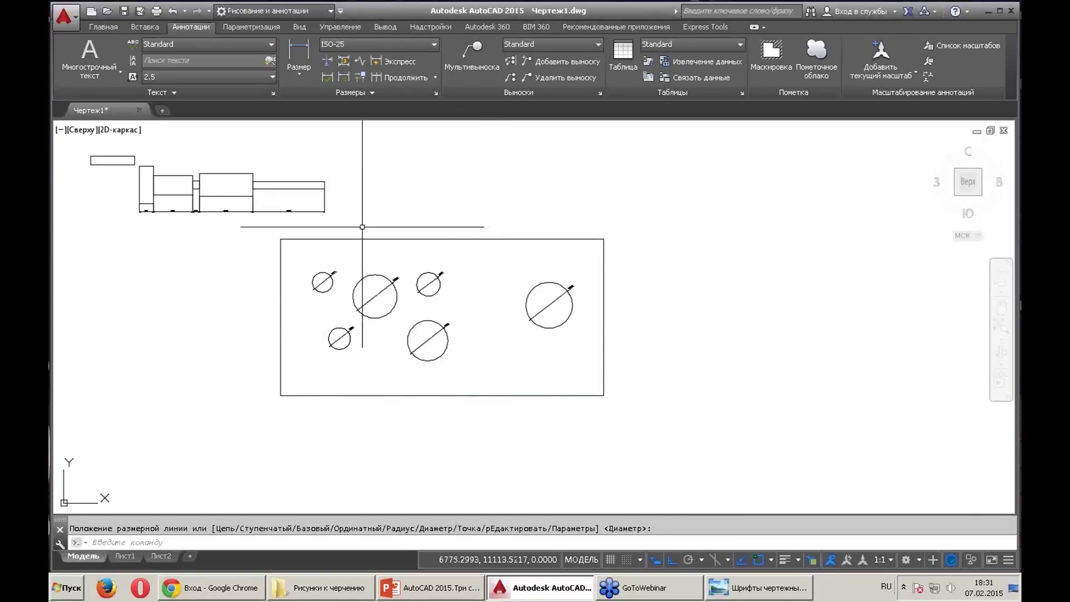
# Pan and zoom around the plate to review the diameter dimensions
pyautogui.scroll(5, 362, 226)
pyautogui.moveTo(566, 489); pyautogui.dragTo(566, 411, button='middle')
pyautogui.scroll(2, 580, 410)
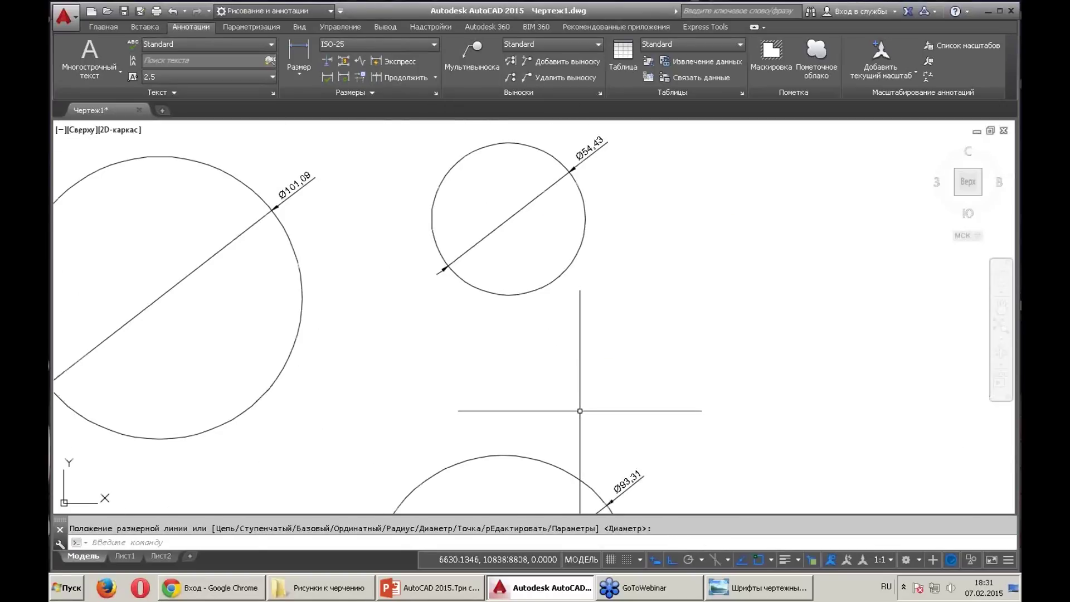
pyautogui.scroll(-4, 562, 273)
pyautogui.scroll(-4, 563, 272)
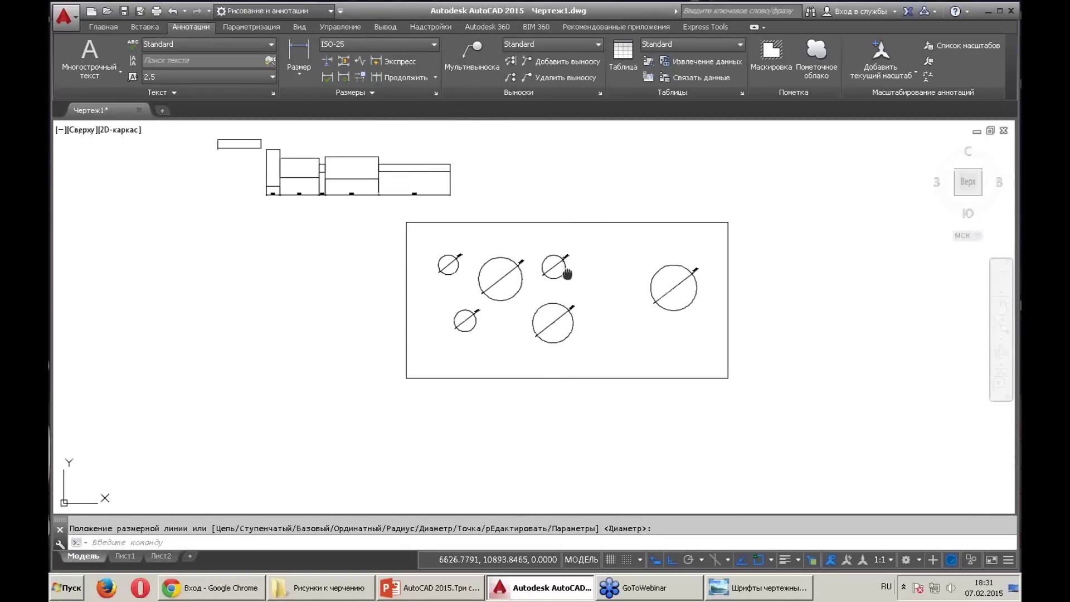
pyautogui.moveTo(567, 273); pyautogui.dragTo(680, 299, button='middle')
pyautogui.scroll(4, 781, 392)
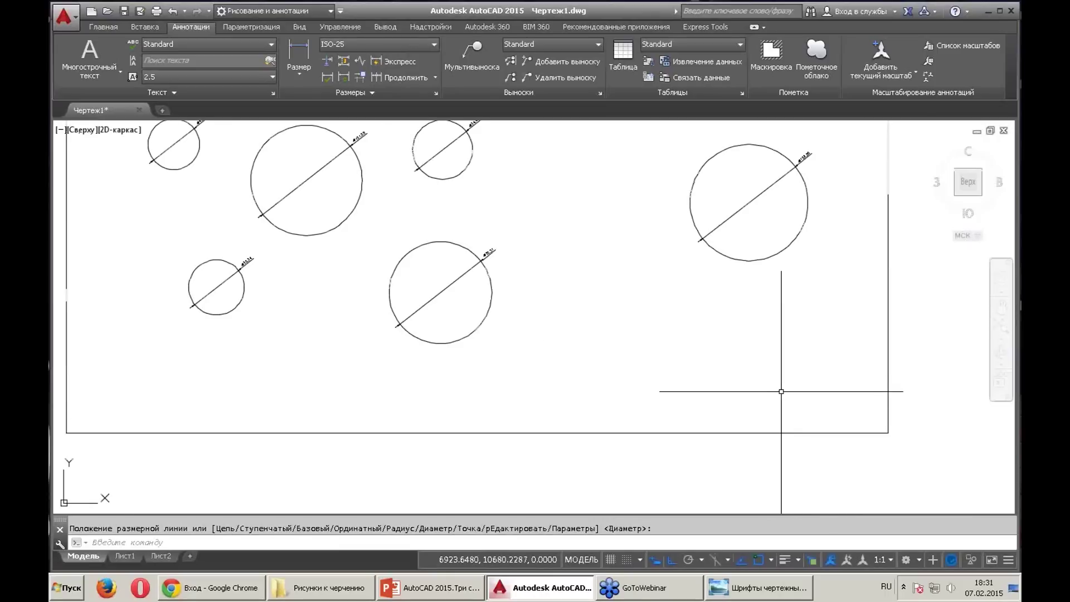
pyautogui.scroll(-4, 588, 346)
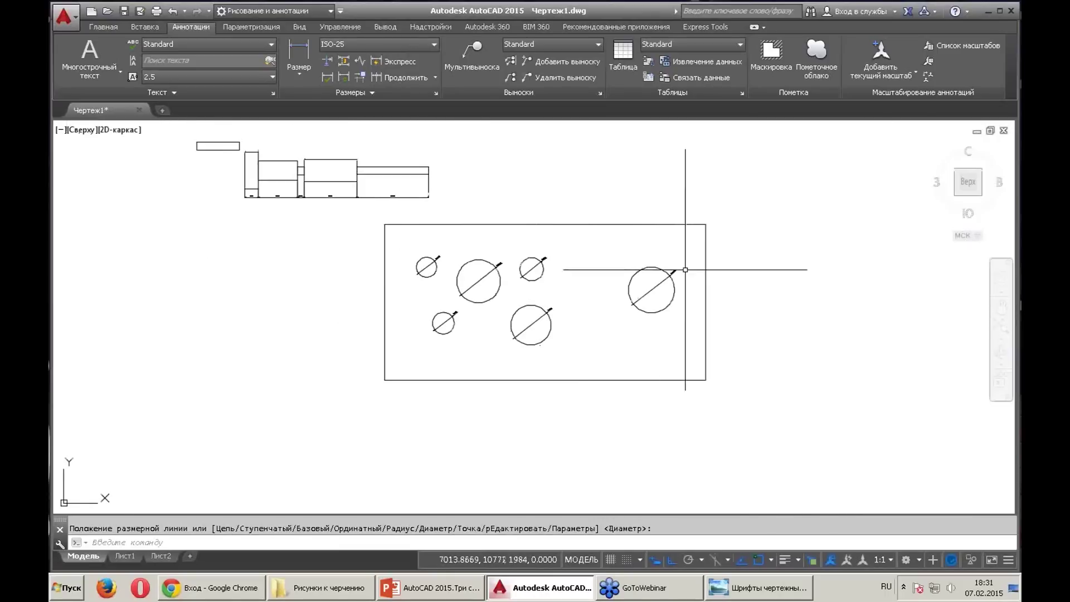
pyautogui.click(104, 26)
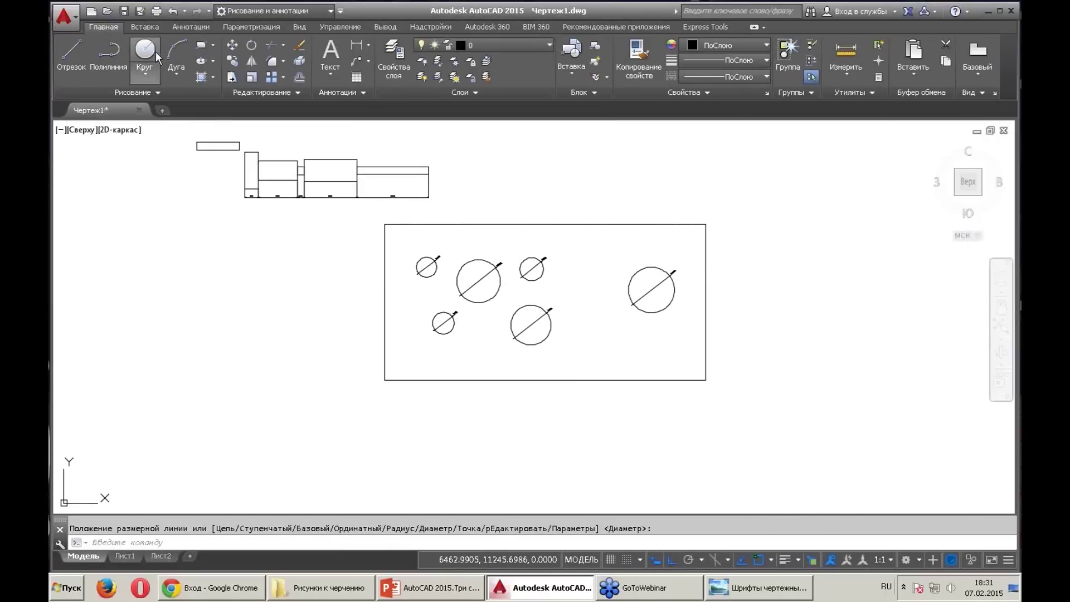
# Scale the plate and its circles by 1/3 about the rectangle's lower-left corner
pyautogui.click(251, 77)
pyautogui.click(710, 393)
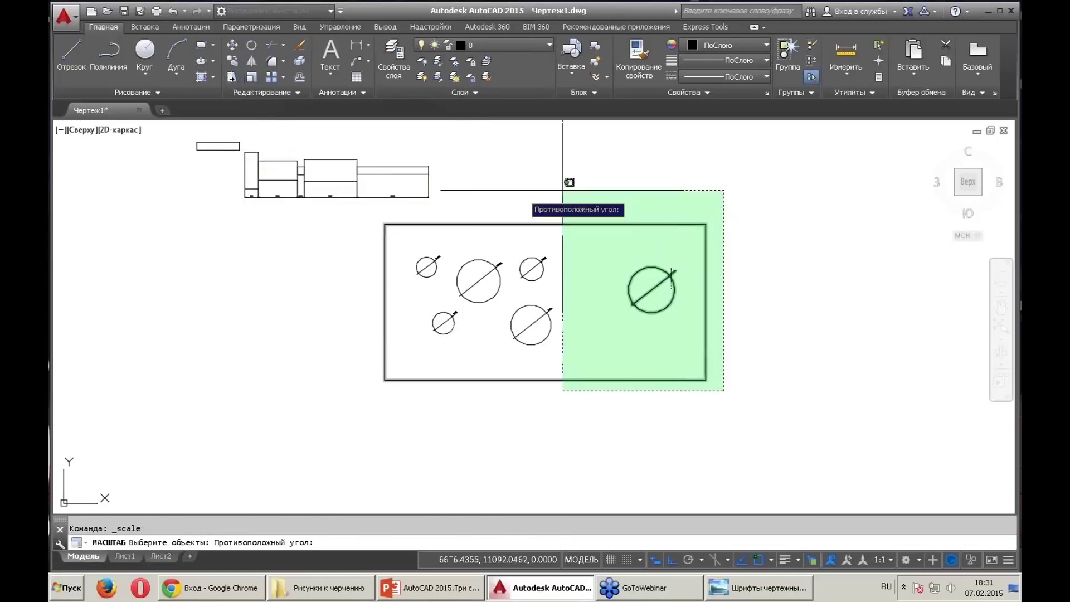
pyautogui.click(378, 219)
pyautogui.click(385, 380)
pyautogui.write('1/3')
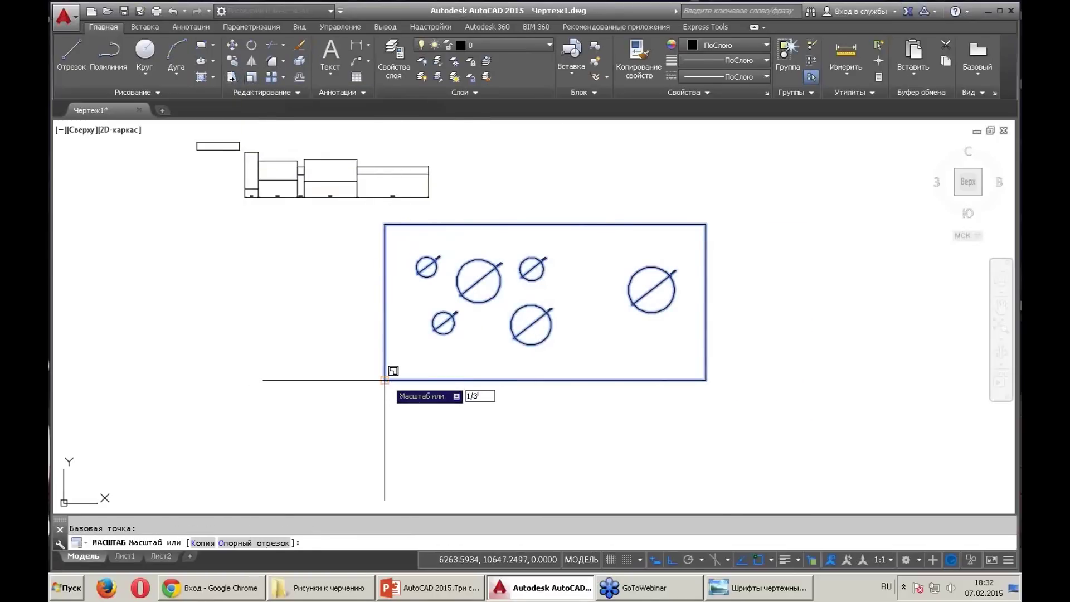
pyautogui.press('Return')
pyautogui.scroll(5, 420, 381)
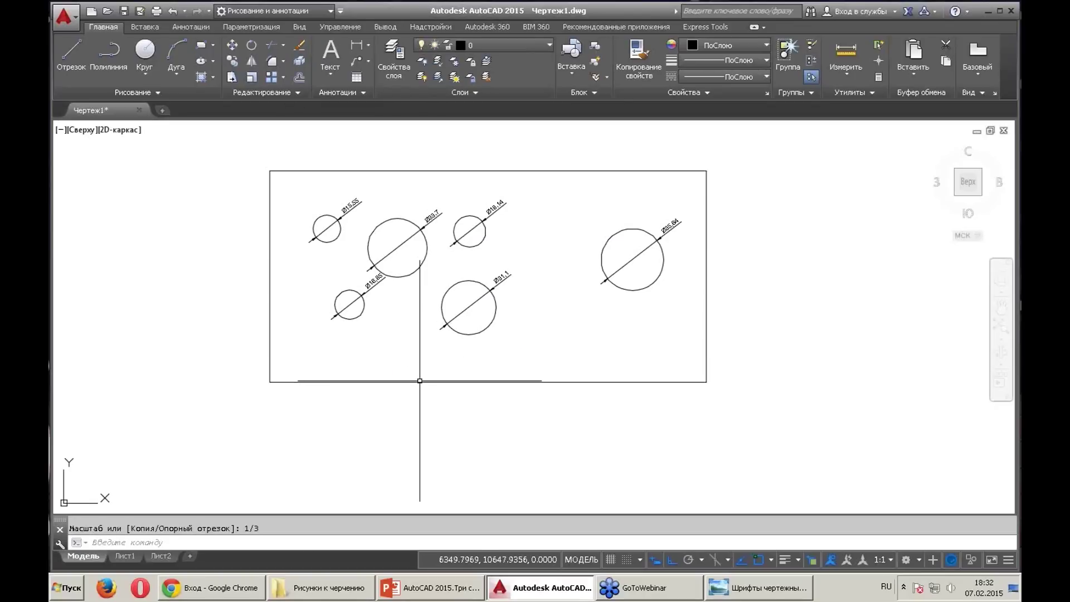
pyautogui.moveTo(468, 336); pyautogui.dragTo(483, 331, button='middle')
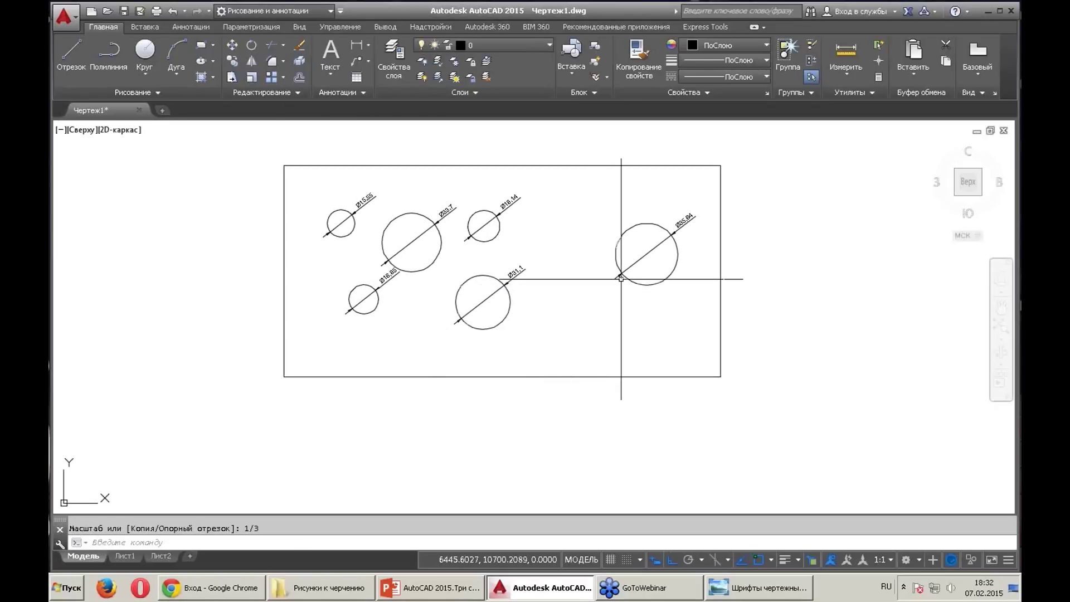
pyautogui.click(202, 26)
# Place Center Mark on each circle: Ø33.7, Ø18.14, Ø16.85, Ø31.1 and Ø35.64
pyautogui.click(369, 91)
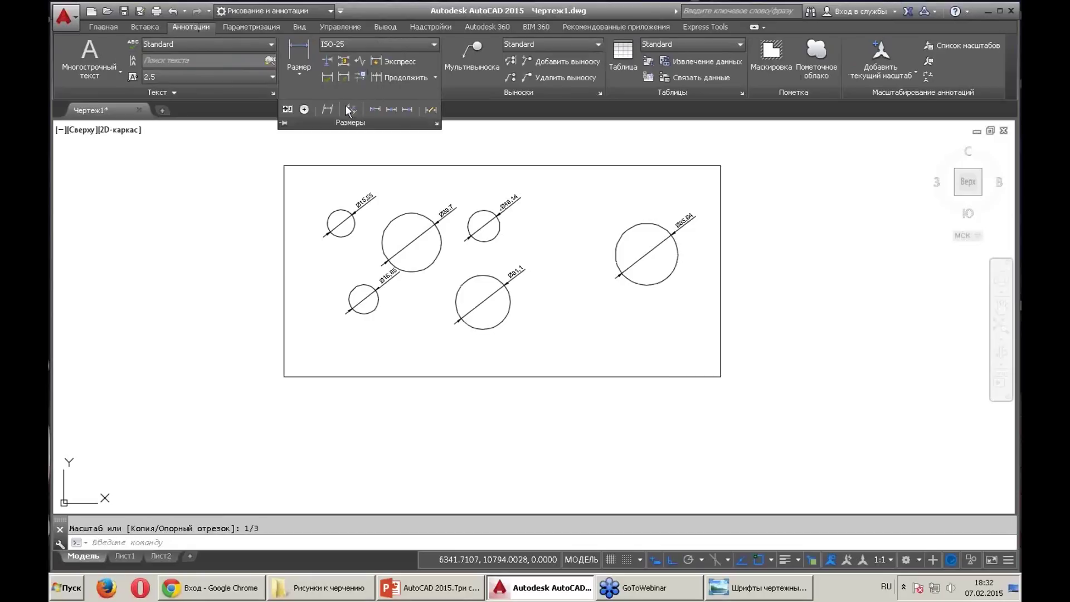
pyautogui.click(307, 106)
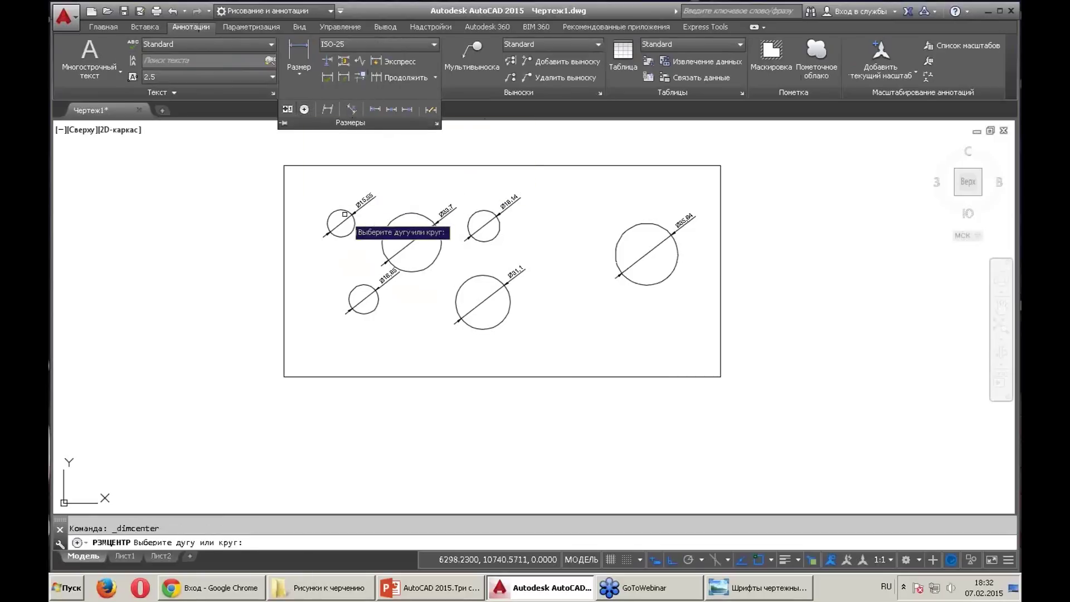
pyautogui.press('Return')
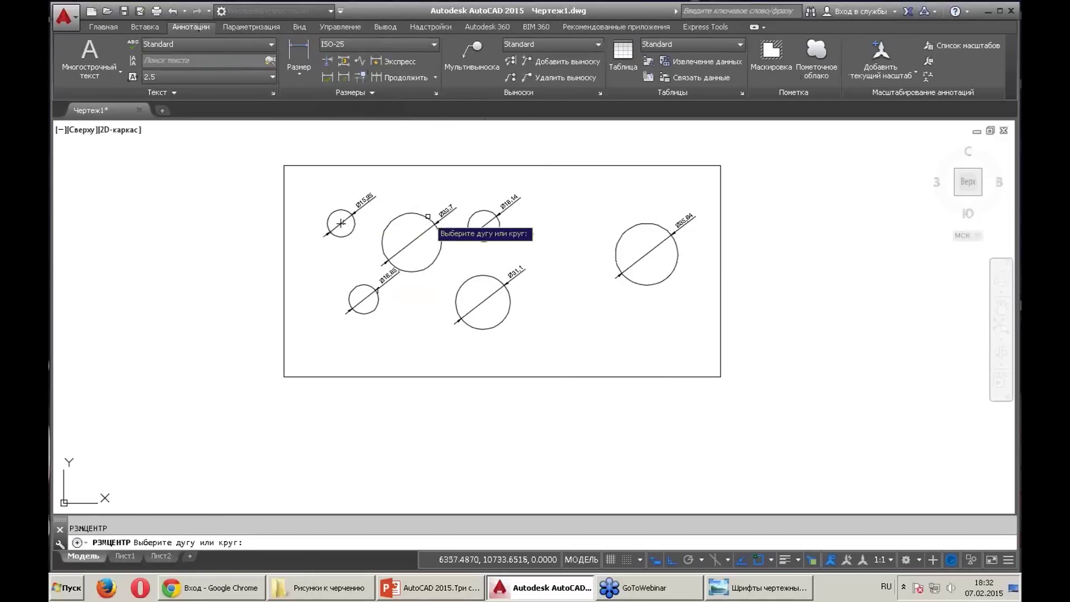
pyautogui.click(411, 214)
pyautogui.press('Return')
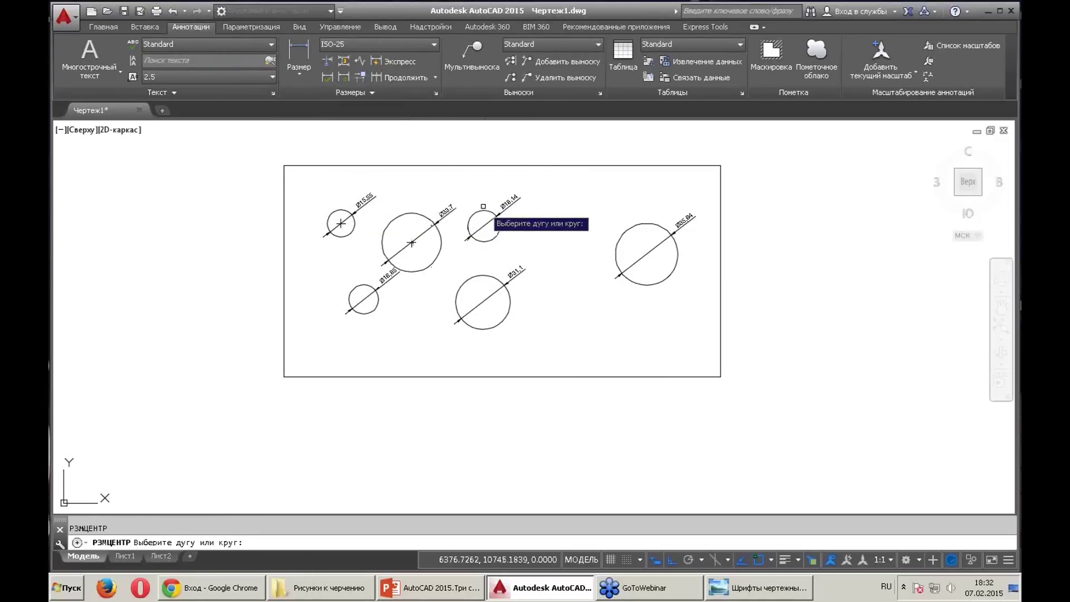
pyautogui.click(483, 210)
pyautogui.press('Return')
pyautogui.click(354, 287)
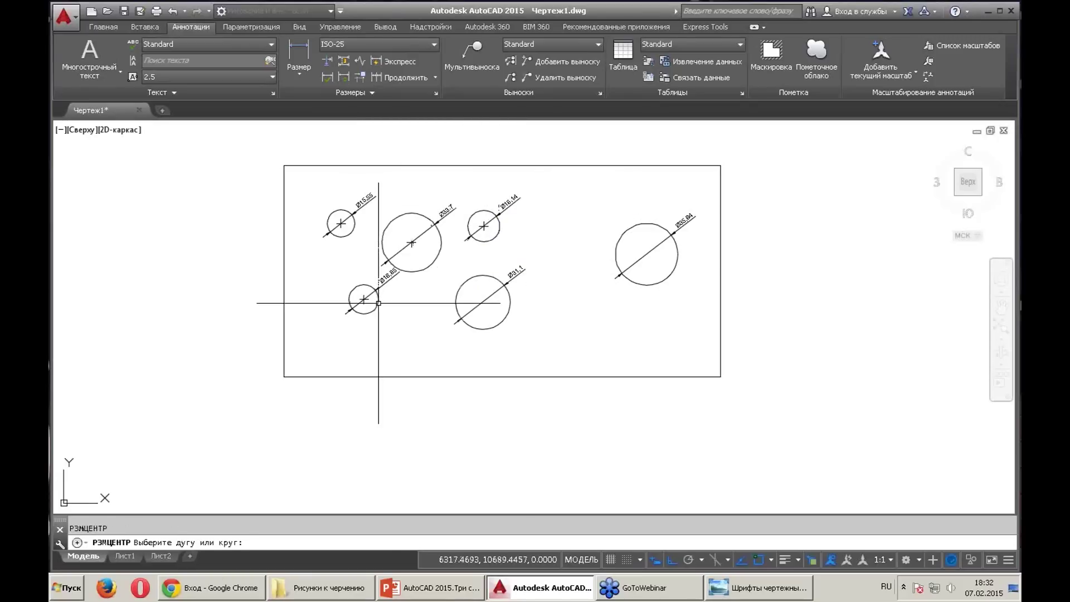
pyautogui.press('Return')
pyautogui.click(480, 276)
pyautogui.press('Return')
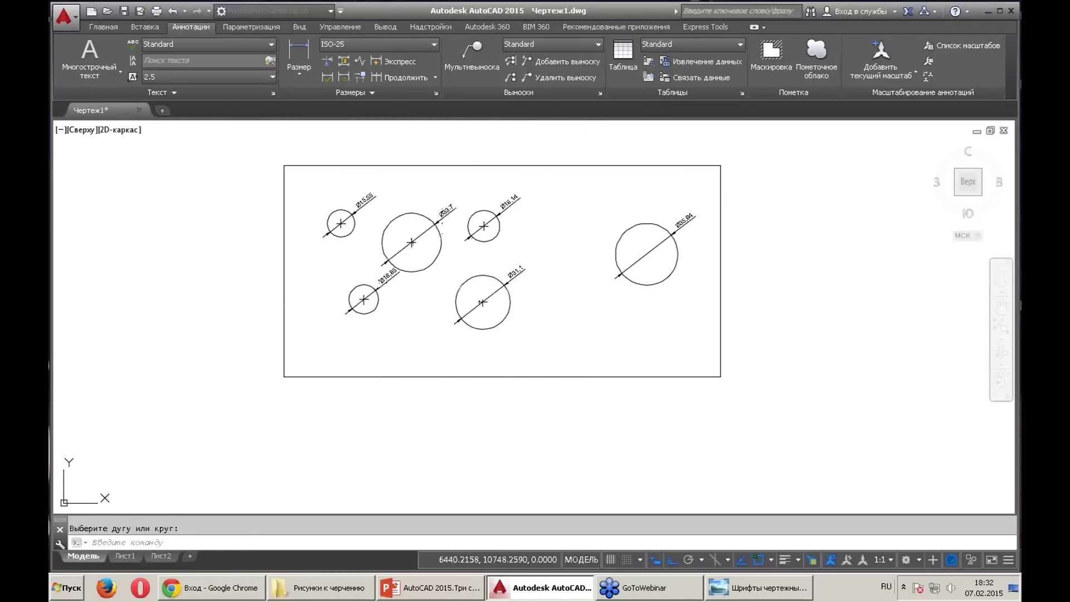
pyautogui.click(628, 227)
pyautogui.press('Return')
# Cancel Center Mark and delete the centre marks on the Ø33.7 and Ø16.85 circles
pyautogui.press('Escape')
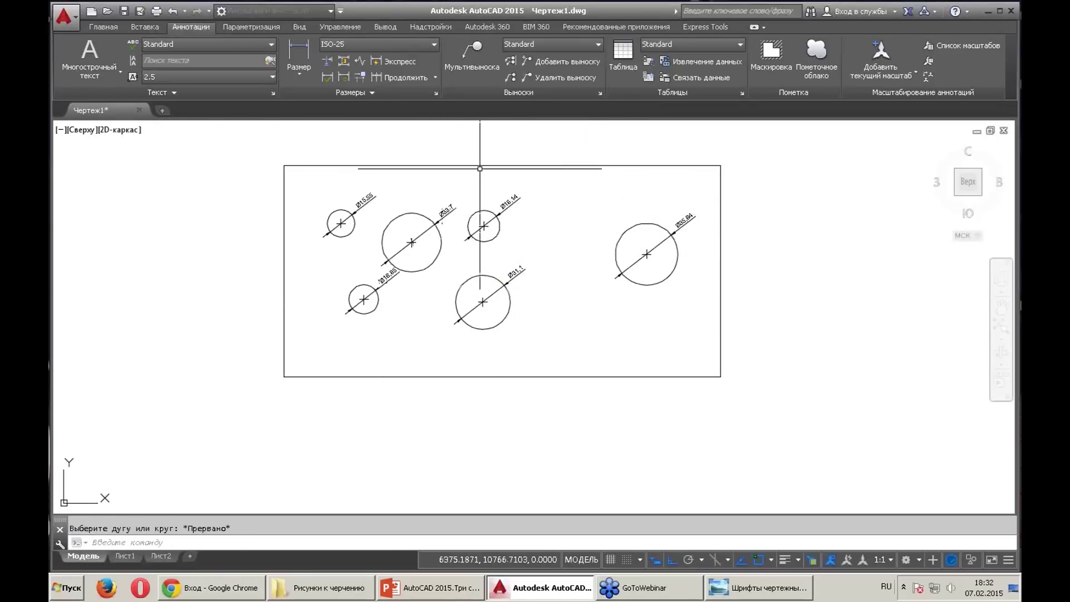
pyautogui.scroll(-2, 524, 304)
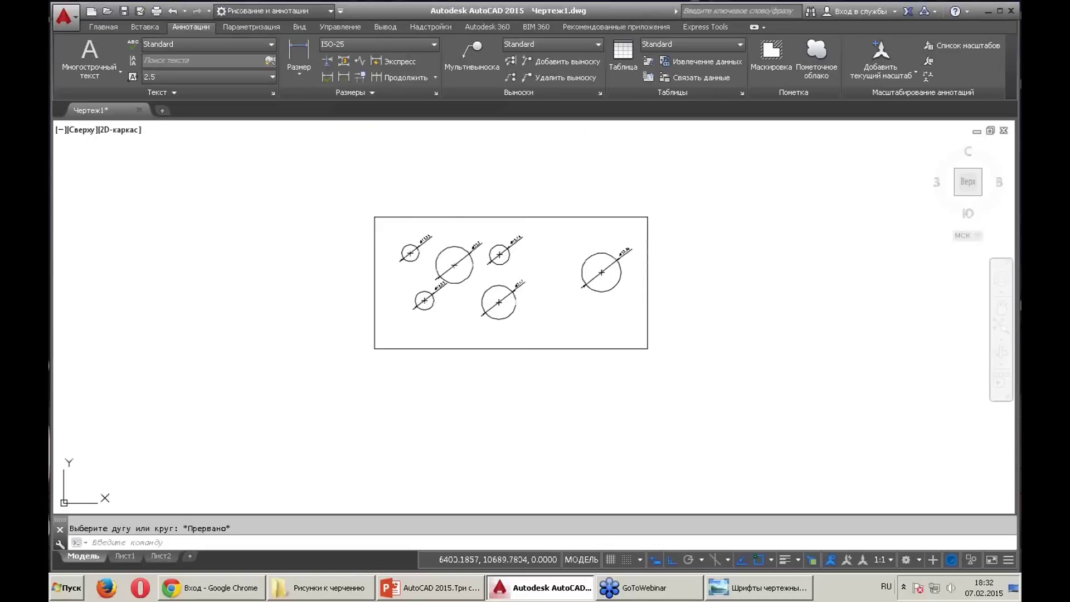
pyautogui.scroll(2, 528, 304)
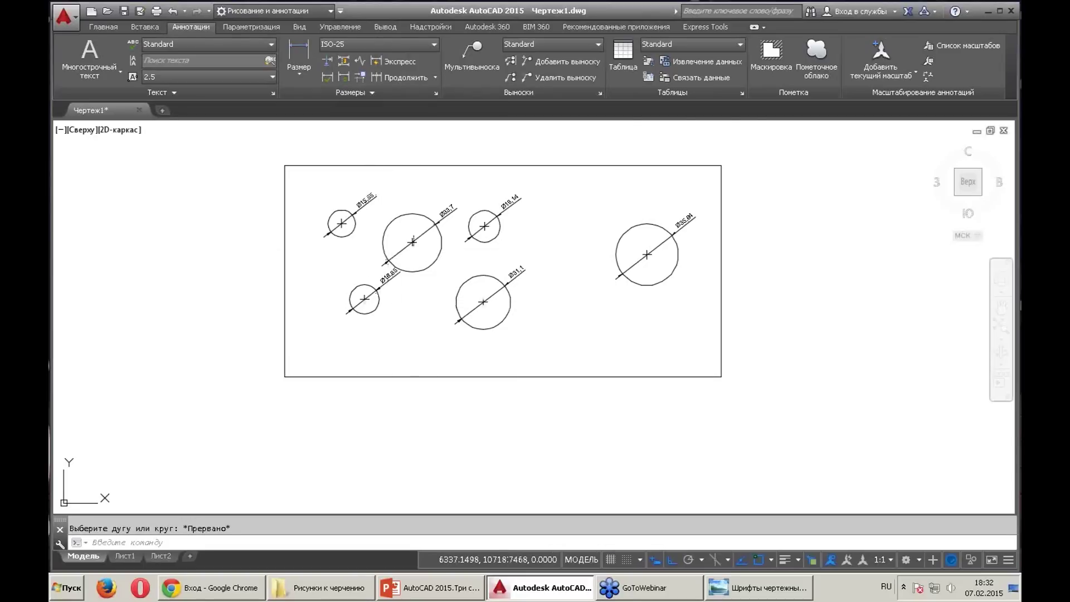
pyautogui.scroll(5, 414, 224)
pyautogui.moveTo(417, 215); pyautogui.dragTo(403, 229)
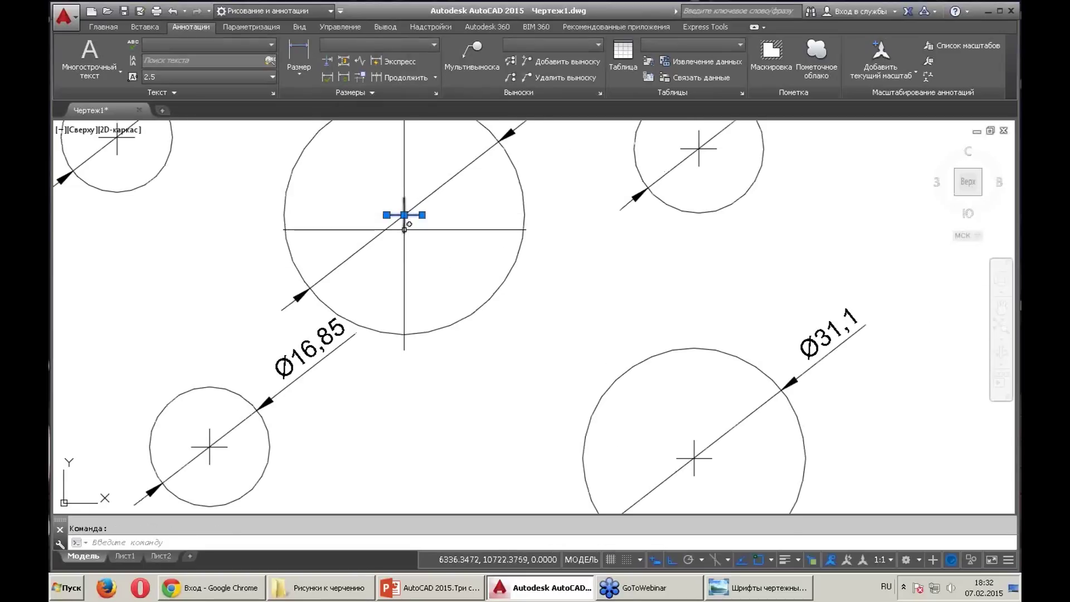
pyautogui.press('Delete')
pyautogui.click(212, 447)
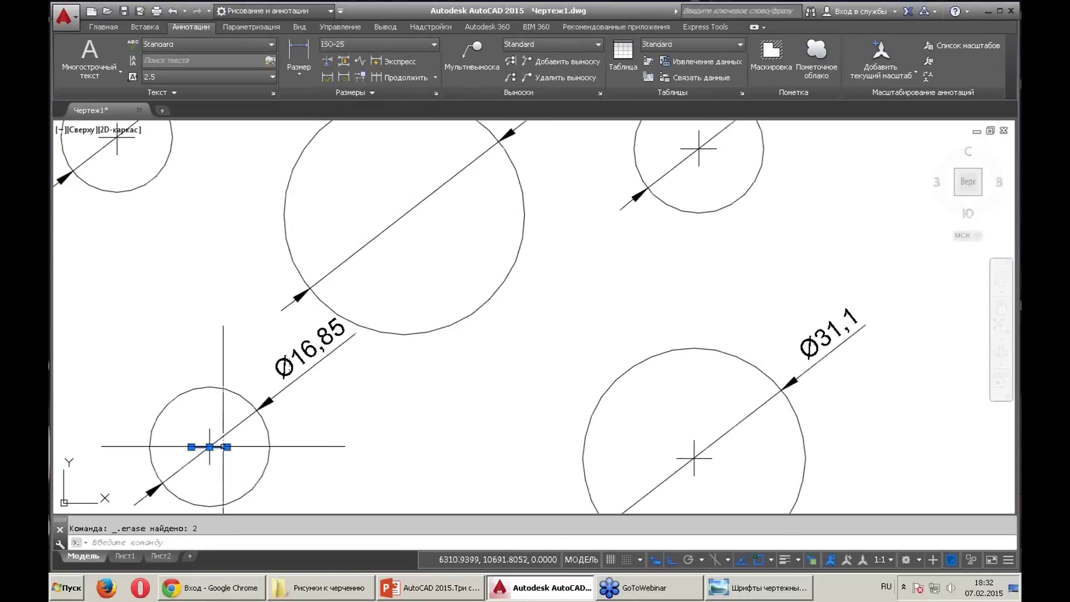
pyautogui.press('Delete')
# Delete the centre marks on the Ø15.55 and Ø31.1 circles
pyautogui.moveTo(233, 444); pyautogui.dragTo(424, 466, button='middle')
pyautogui.scroll(-5, 389, 346)
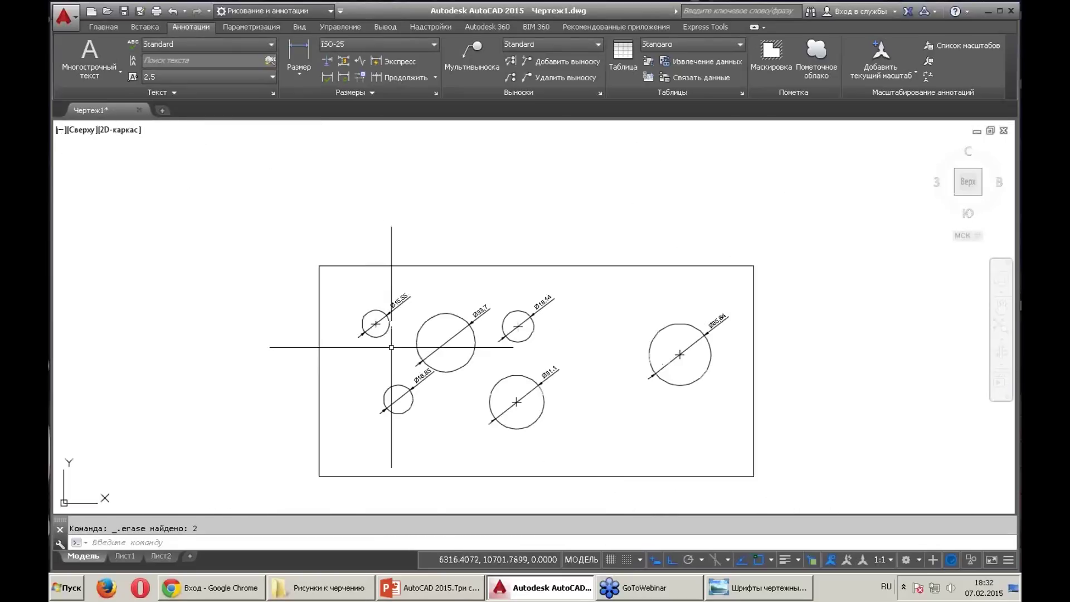
pyautogui.scroll(5, 401, 385)
pyautogui.click(406, 375)
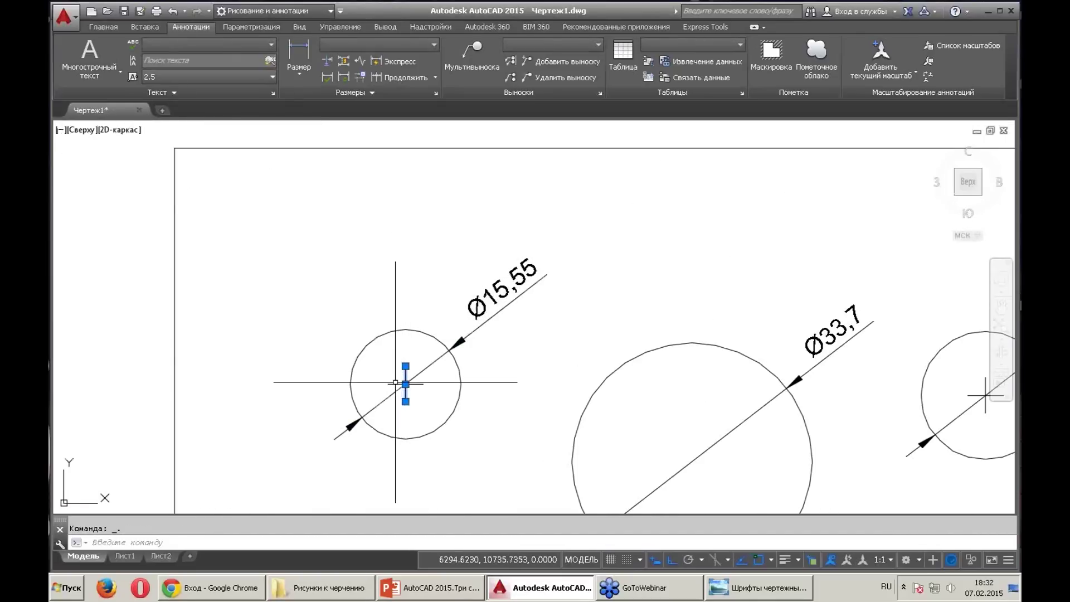
pyautogui.scroll(-5, 240, 240)
pyautogui.scroll(5, 357, 336)
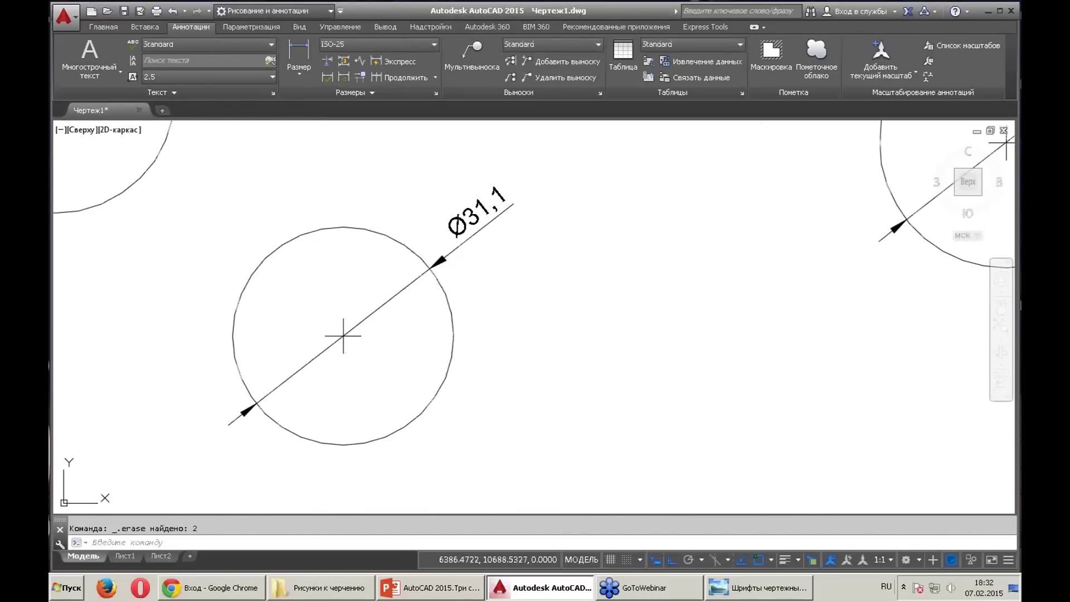
pyautogui.click(358, 336)
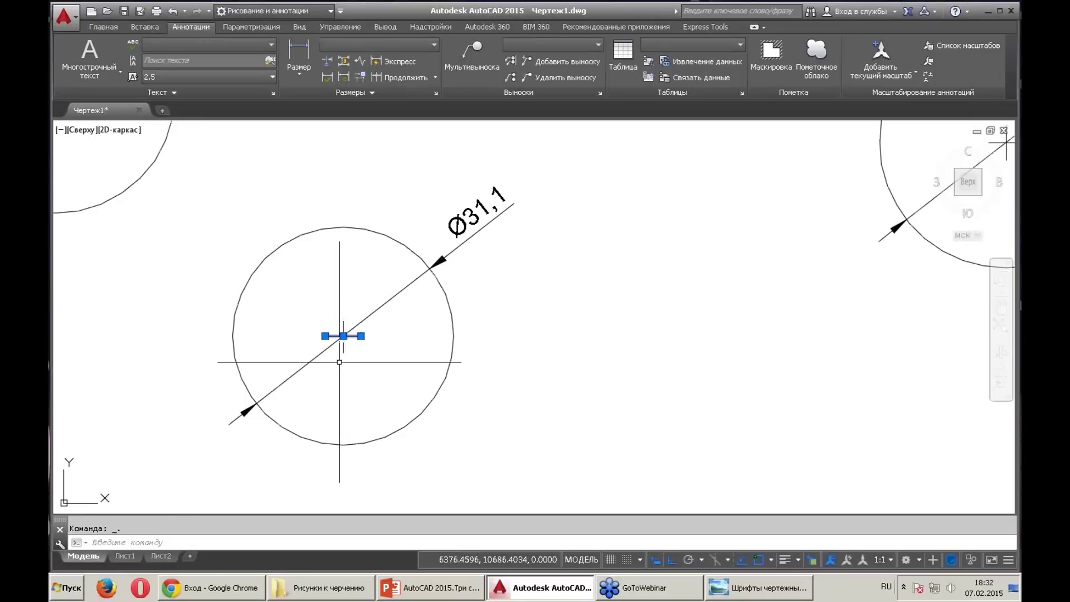
pyautogui.press('Delete')
pyautogui.scroll(-4, 406, 379)
pyautogui.scroll(4, 395, 350)
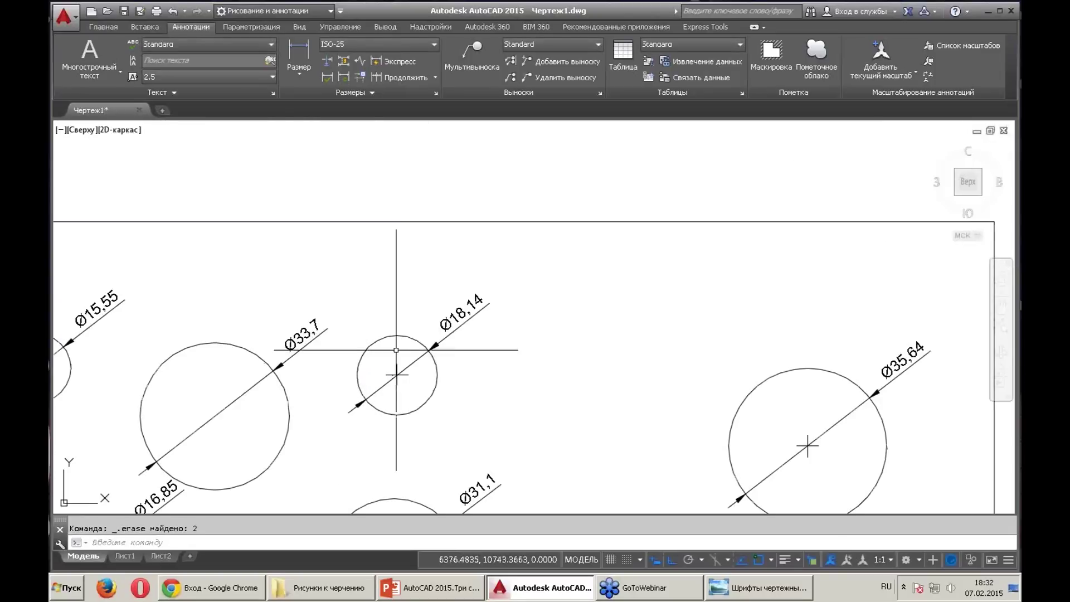
# Delete the remaining centre marks on the Ø18.14 and Ø35.64 circles, then view the whole frame
pyautogui.scroll(4, 395, 350)
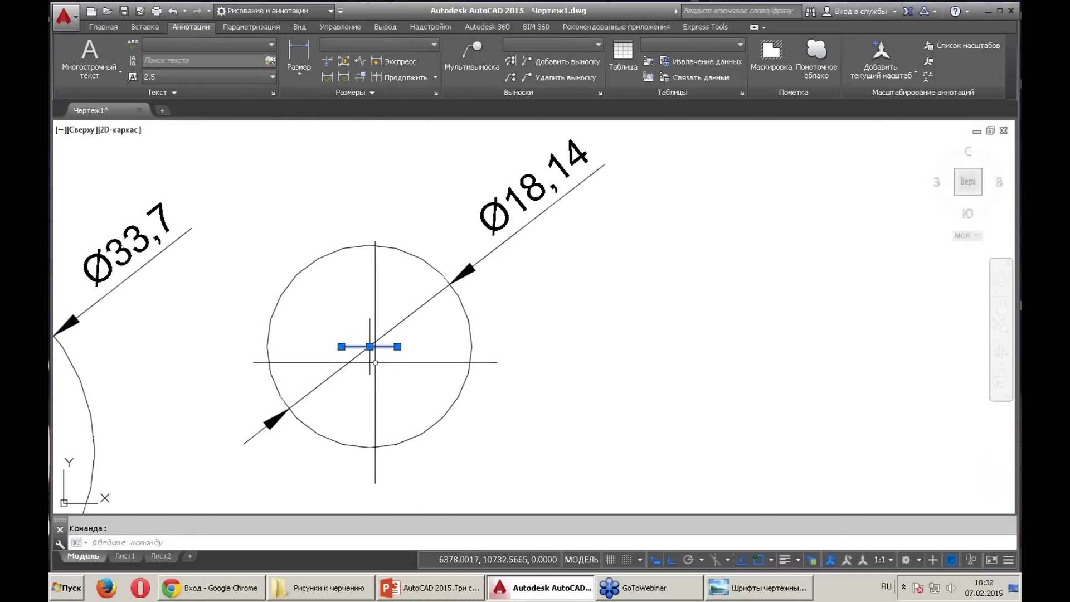
pyautogui.click(369, 366)
pyautogui.press('Delete')
pyautogui.scroll(-5, 353, 362)
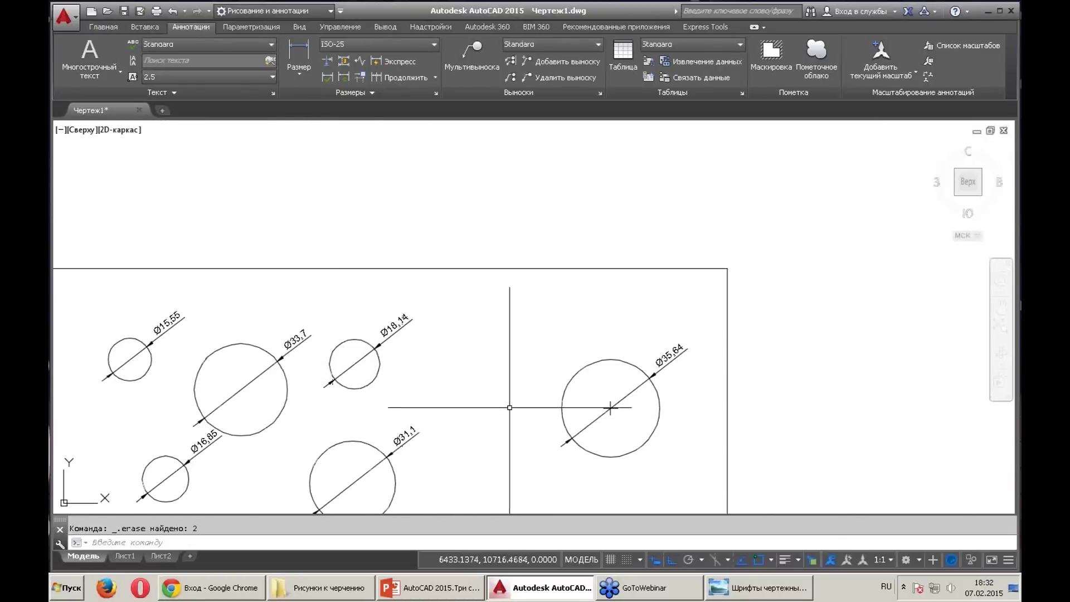
pyautogui.scroll(6, 601, 390)
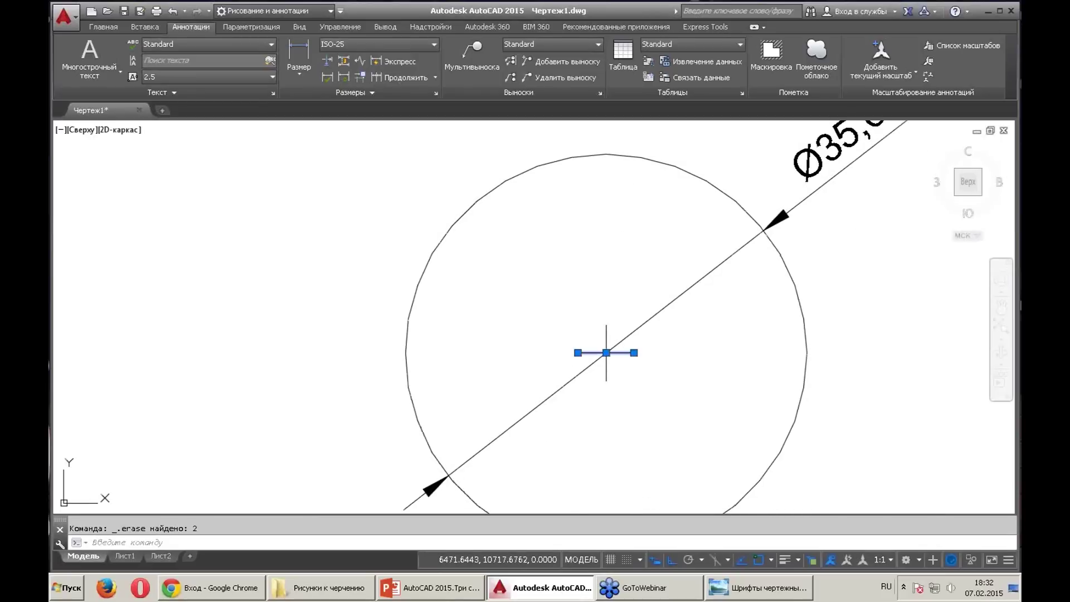
pyautogui.click(607, 369)
pyautogui.press('Delete')
pyautogui.scroll(-3, 609, 370)
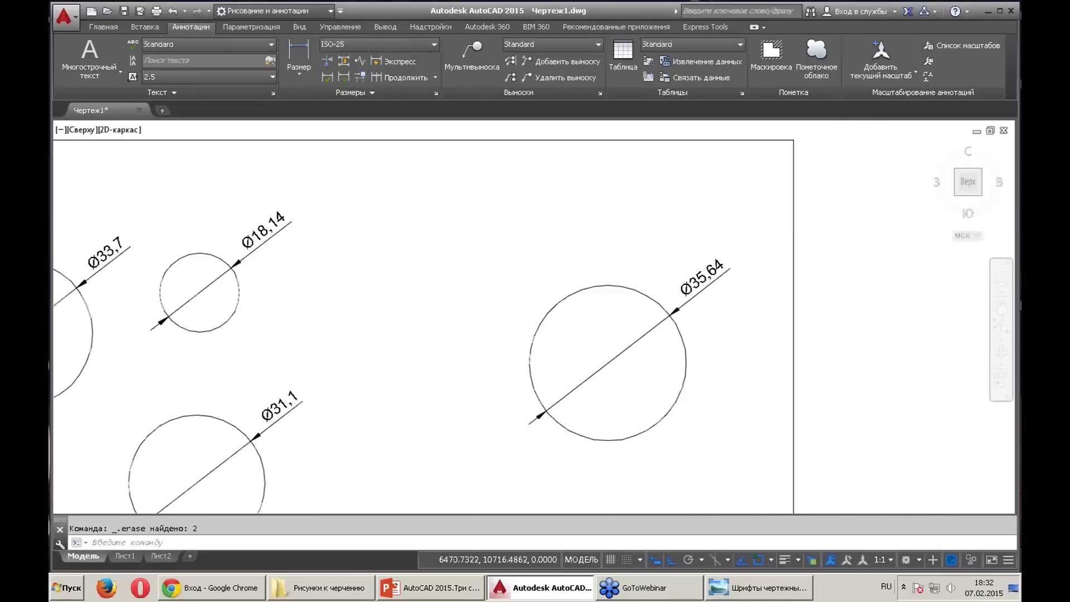
pyautogui.scroll(-2, 609, 346)
pyautogui.moveTo(580, 430); pyautogui.dragTo(489, 430, button='middle')
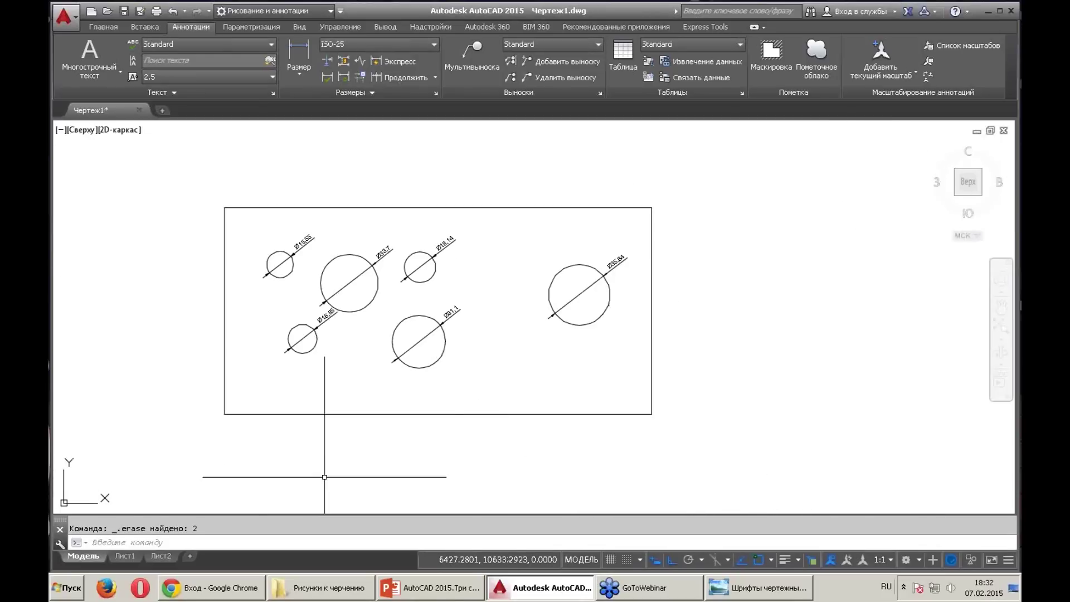
# Add horizontal baseline dimensions, 32,44 to 248,73, locating the circle centres below the plate
pyautogui.click(366, 61)
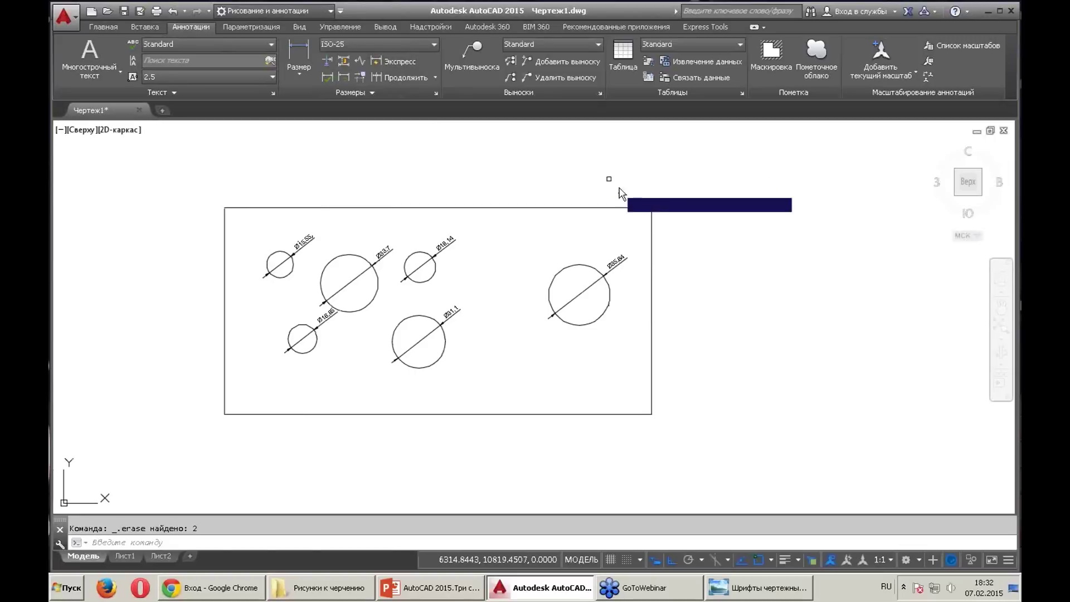
pyautogui.click(710, 440)
pyautogui.click(223, 202)
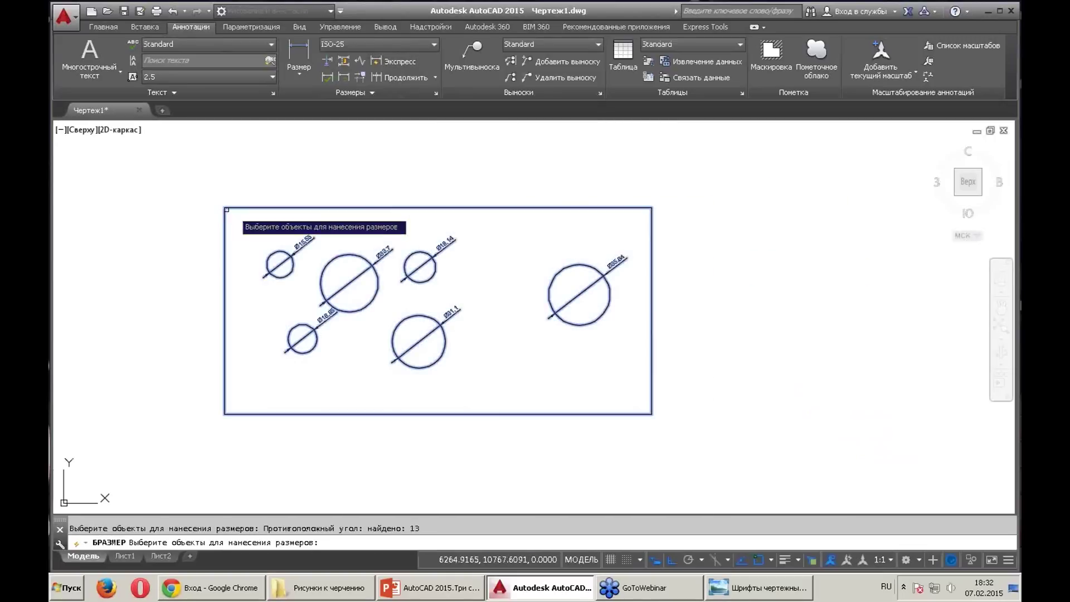
pyautogui.press('Return')
pyautogui.press('Down')
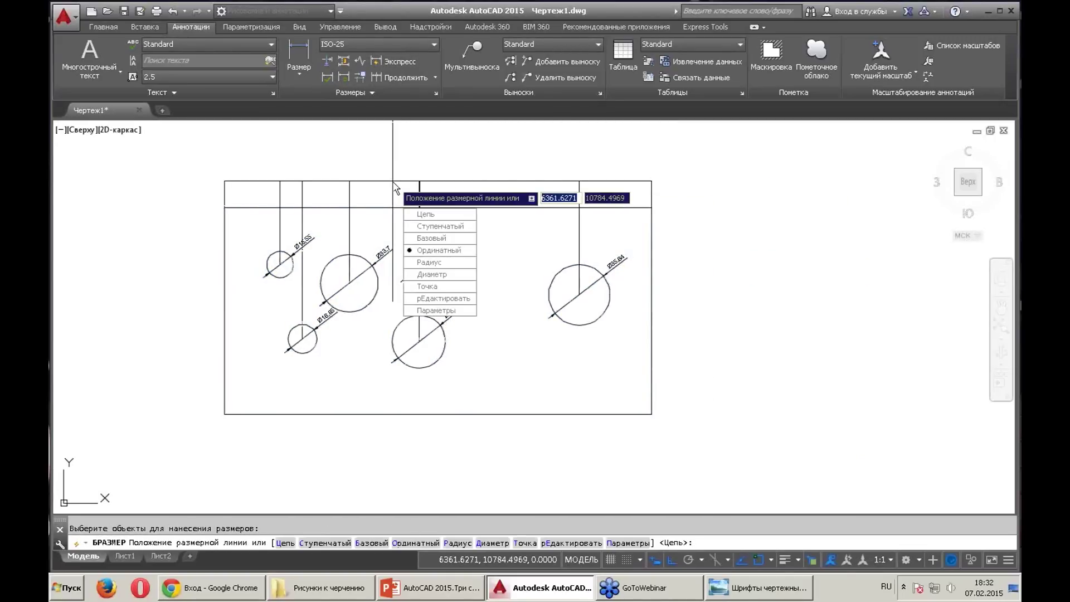
pyautogui.press('Return')
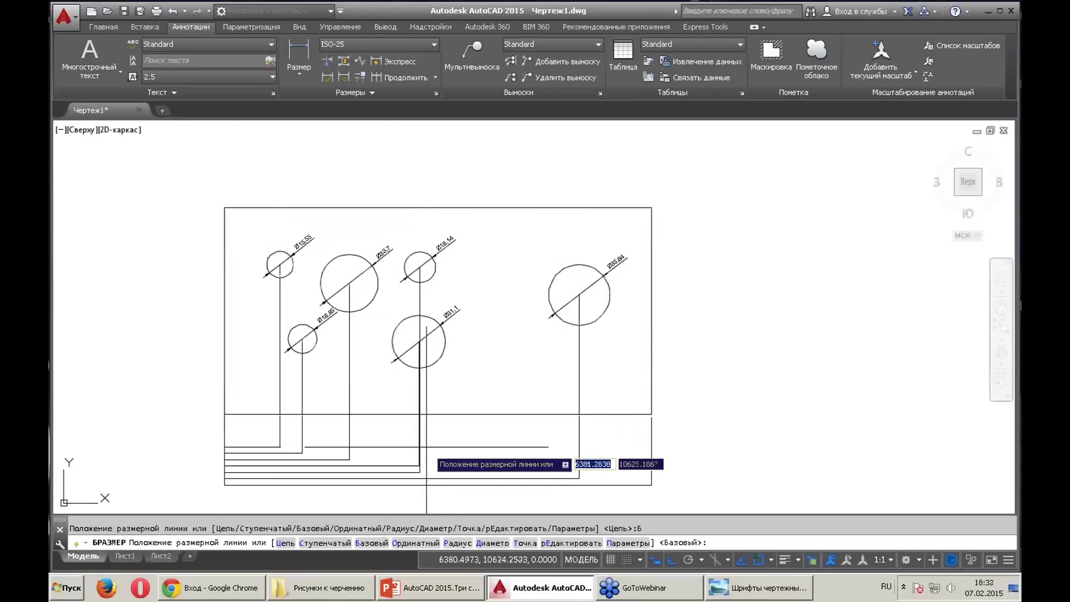
pyautogui.scroll(4, 413, 378)
pyautogui.moveTo(407, 387); pyautogui.dragTo(419, 352, button='middle')
pyautogui.scroll(-2, 419, 352)
pyautogui.click(456, 333)
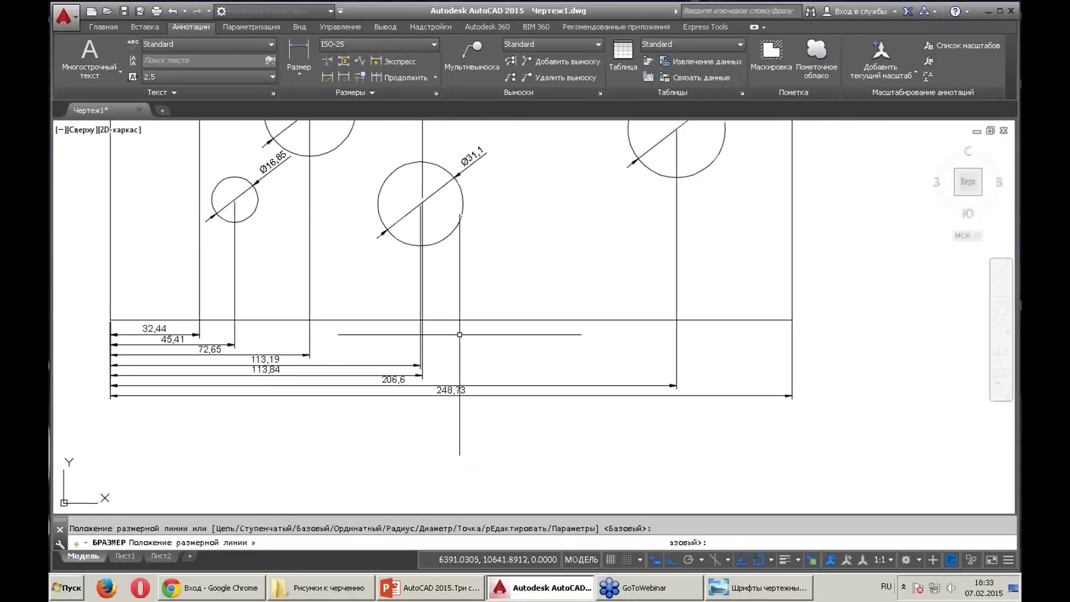
pyautogui.scroll(-2, 455, 333)
pyautogui.moveTo(445, 435); pyautogui.dragTo(476, 482, button='middle')
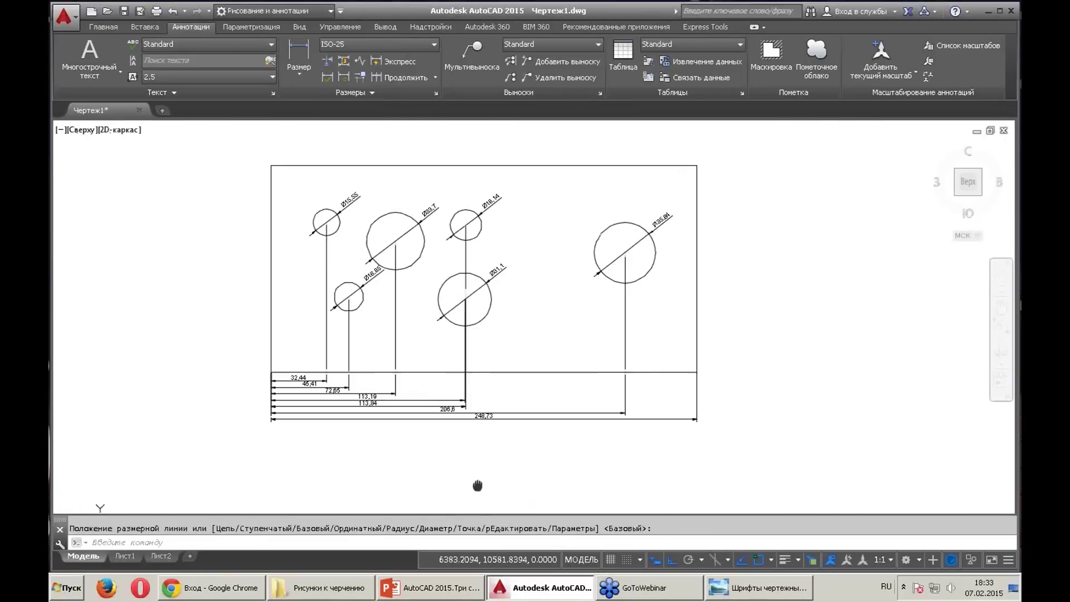
# Temporarily hide the horizontal baseline dimensions
pyautogui.rightClick(780, 288)
pyautogui.moveTo(869, 349)
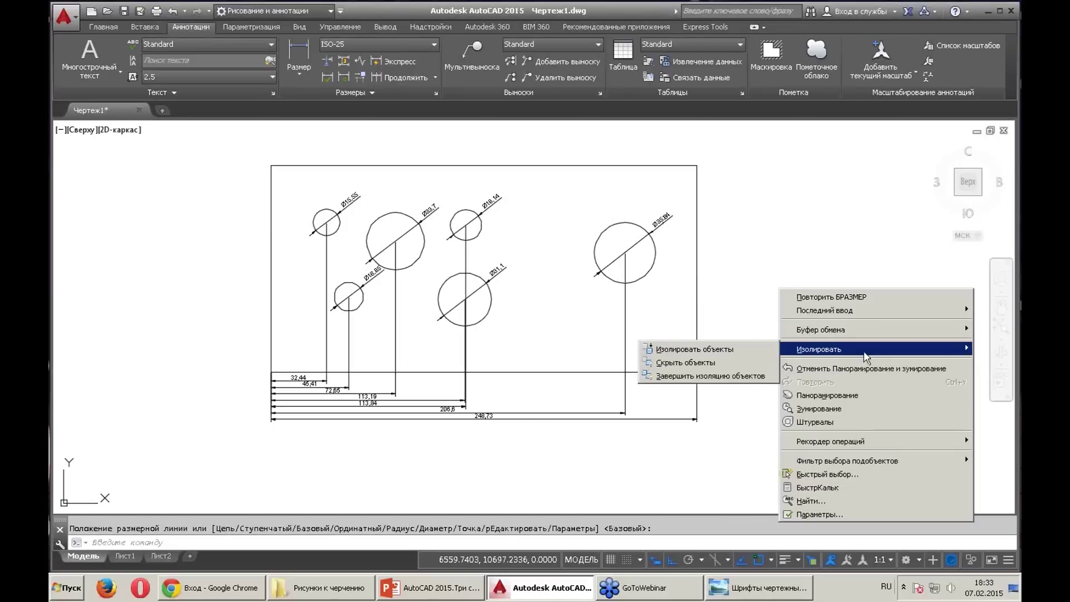
pyautogui.press('Escape')
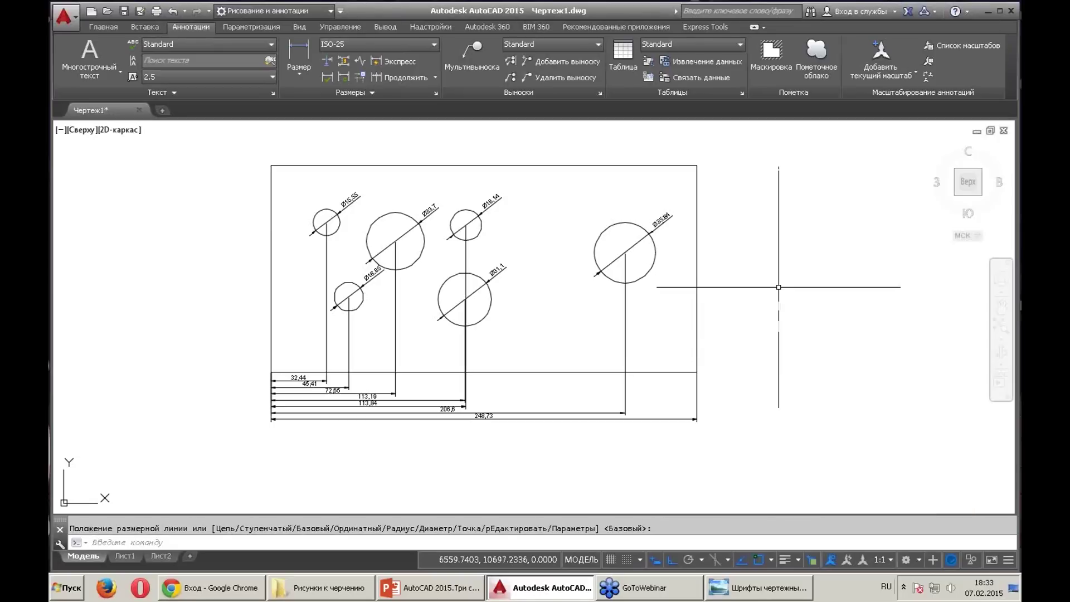
pyautogui.click(748, 451)
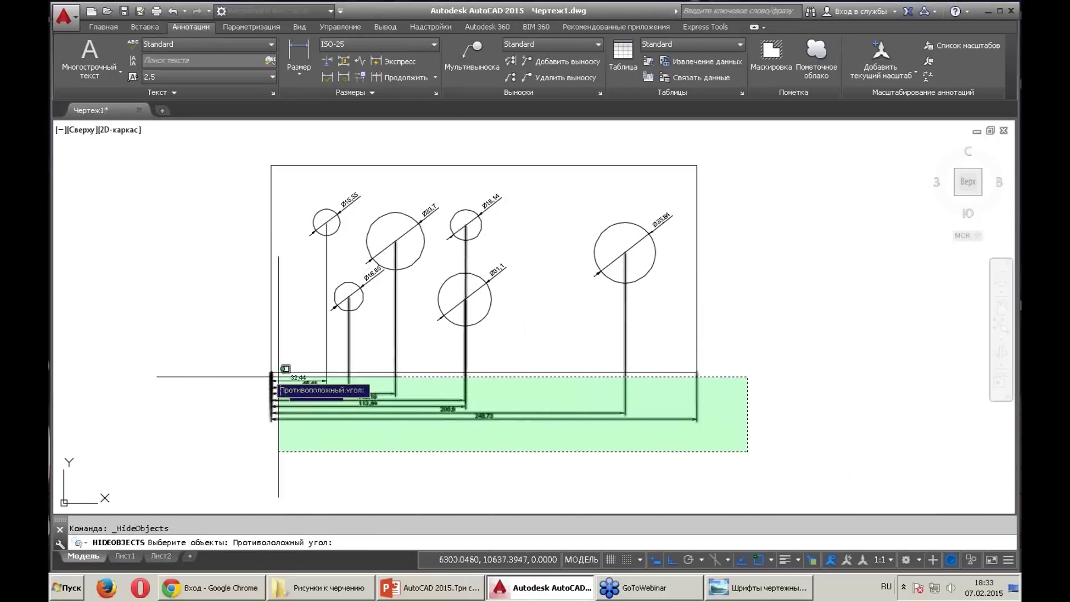
pyautogui.click(233, 381)
pyautogui.press('Return')
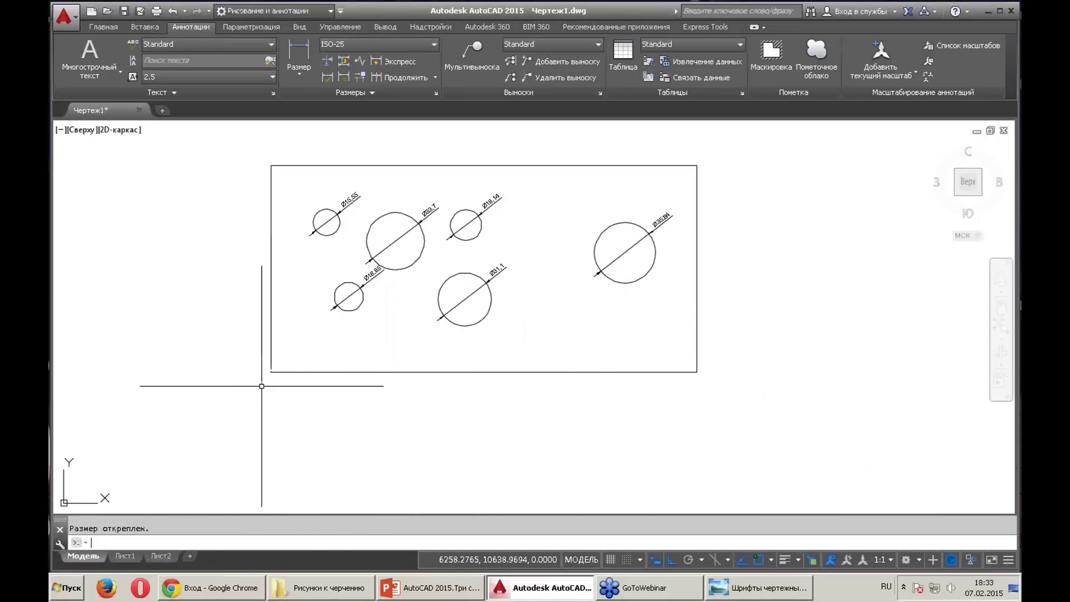
pyautogui.moveTo(241, 372)
pyautogui.mouseDown(button='middle')
pyautogui.moveTo(253, 382)
pyautogui.moveTo(362, 386)
pyautogui.mouseUp(button='middle')
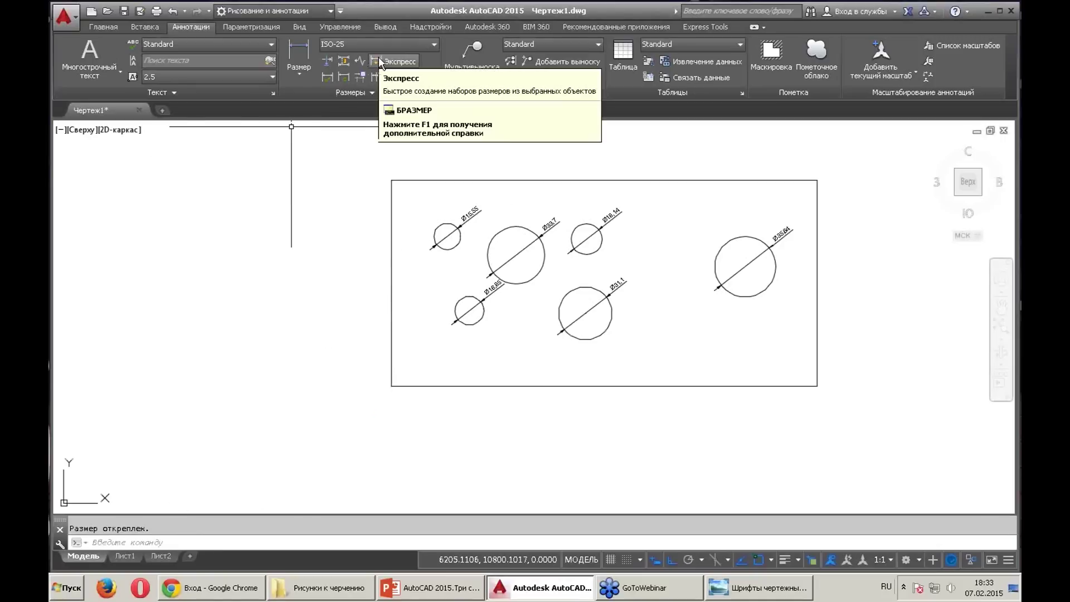
# Add vertical baseline dimensions, 42,85 to 121,65, for the circle centres on the left
pyautogui.click(392, 61)
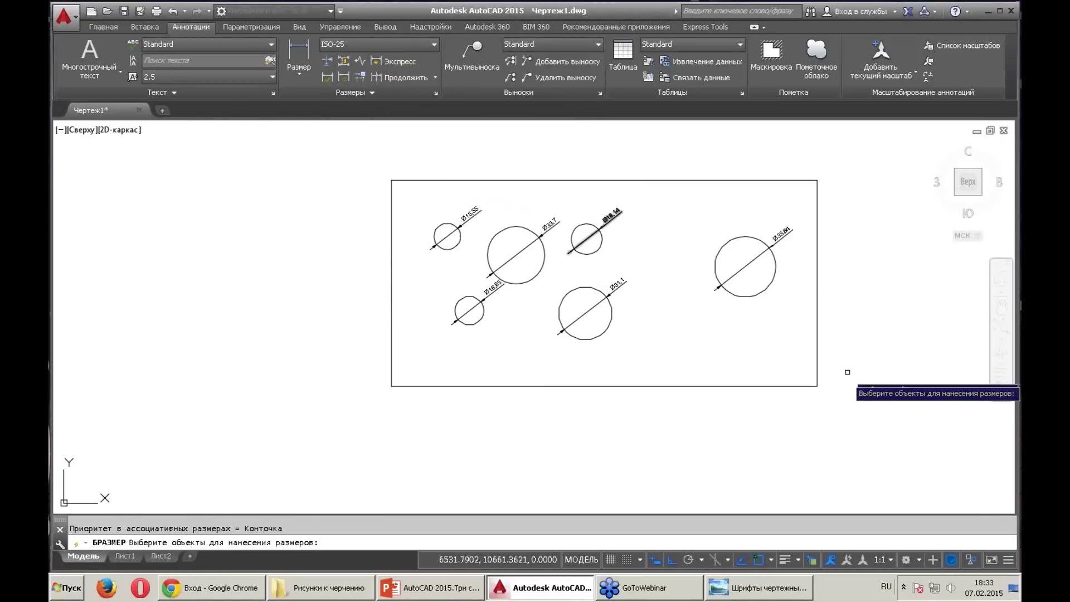
pyautogui.click(838, 401)
pyautogui.click(378, 150)
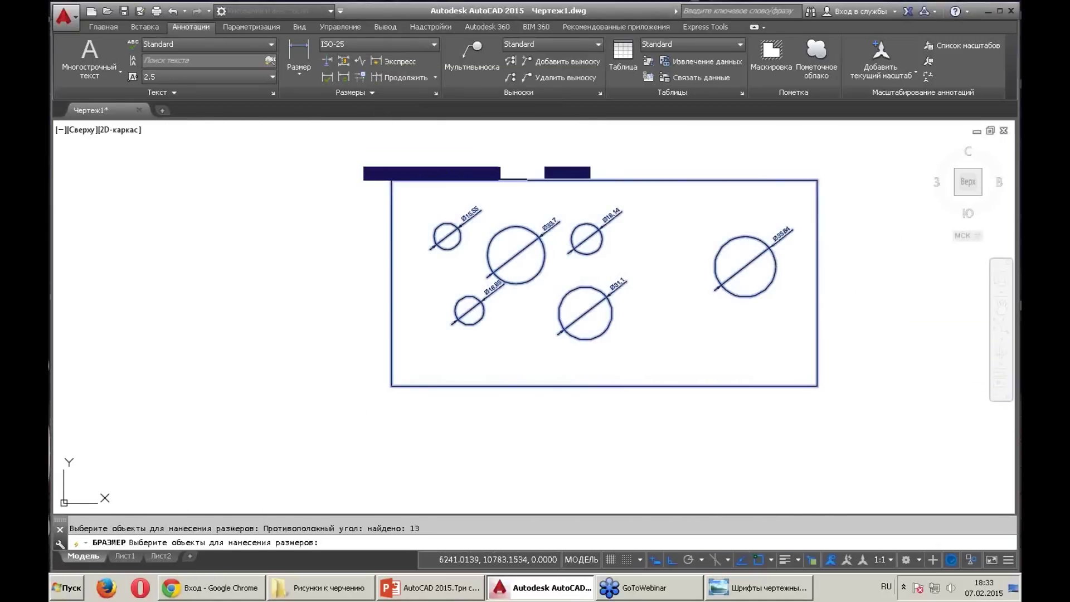
pyautogui.press('Return')
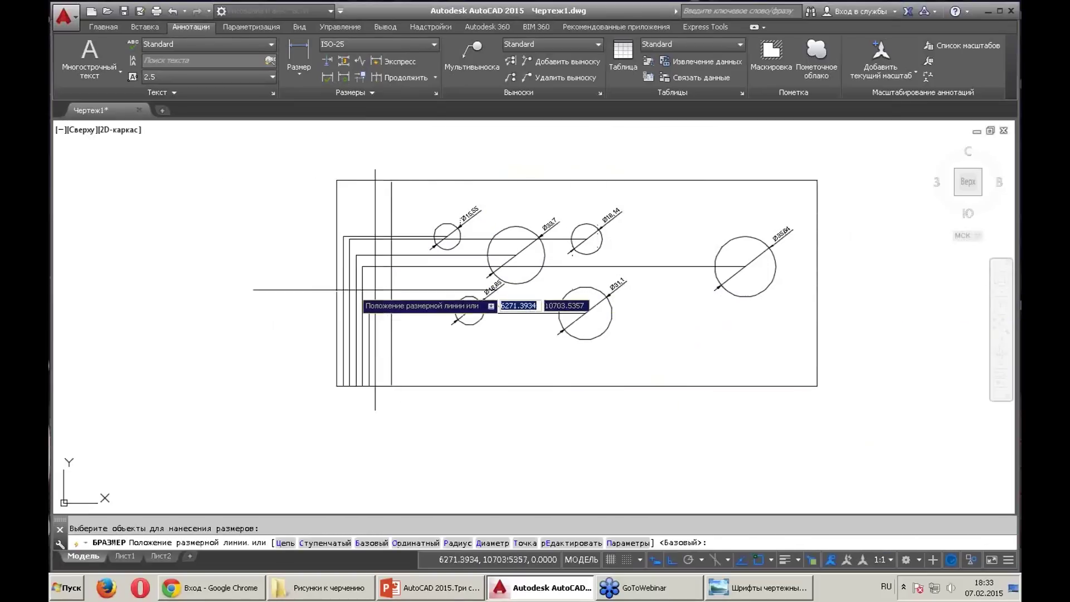
pyautogui.click(335, 281)
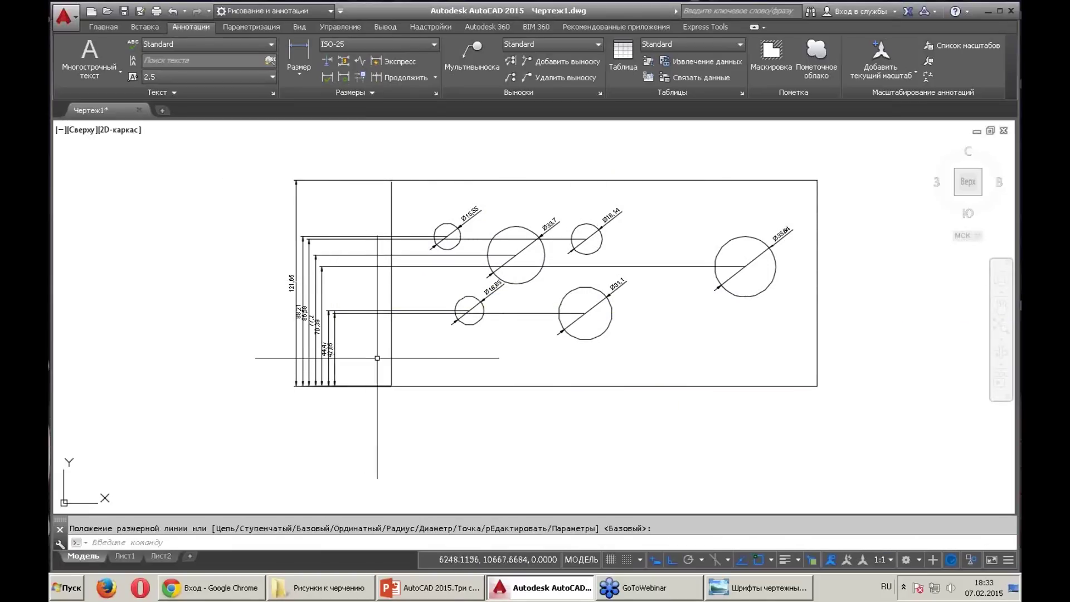
pyautogui.moveTo(377, 358); pyautogui.dragTo(313, 347, button='middle')
# End object isolation so the horizontal dimensions show again
pyautogui.rightClick(718, 370)
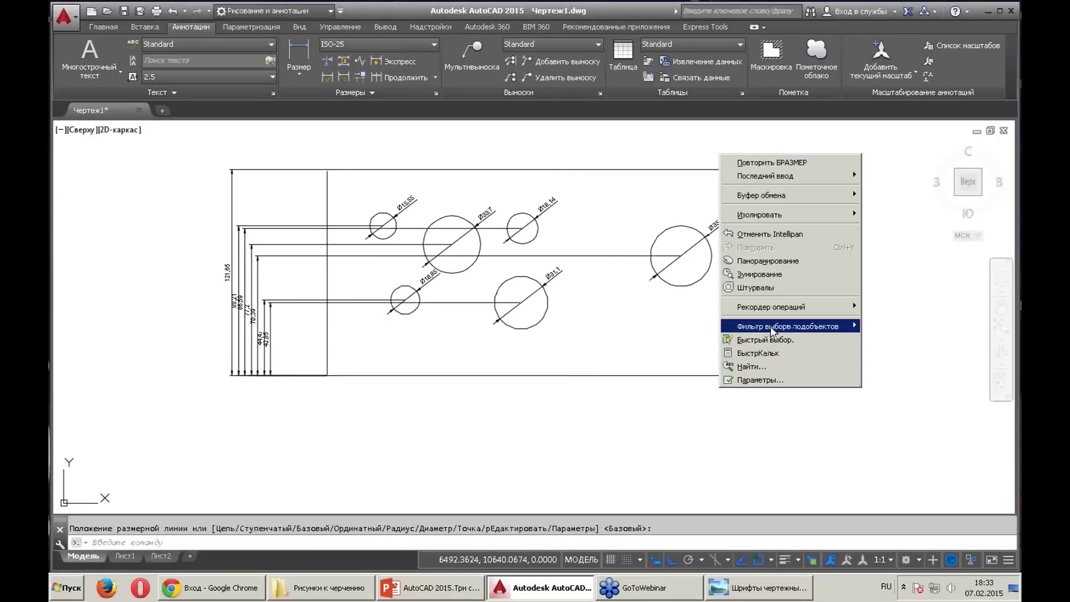
pyautogui.moveTo(777, 215)
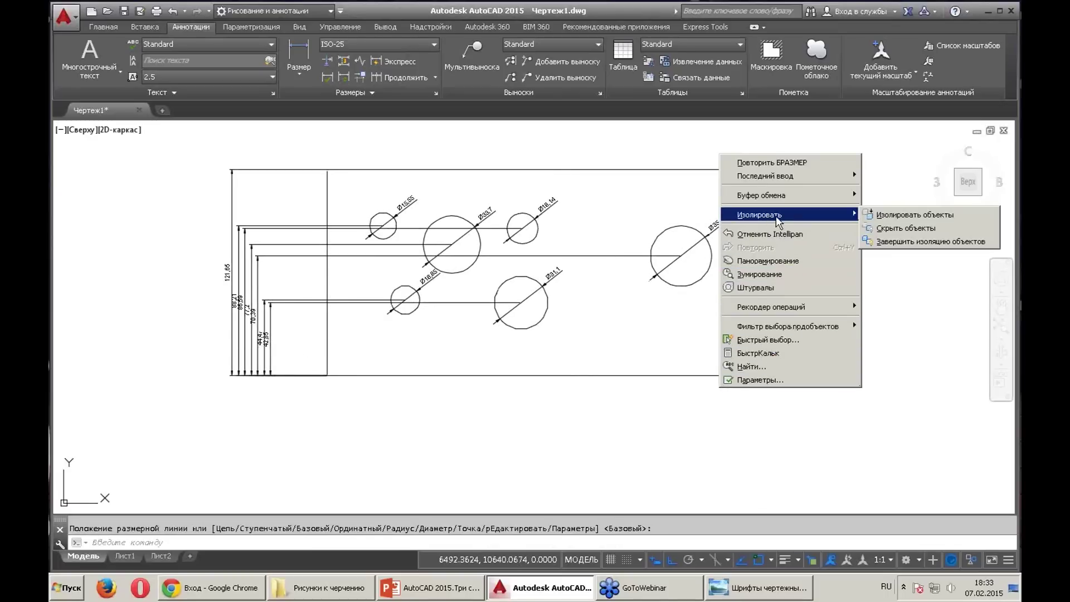
pyautogui.click(902, 243)
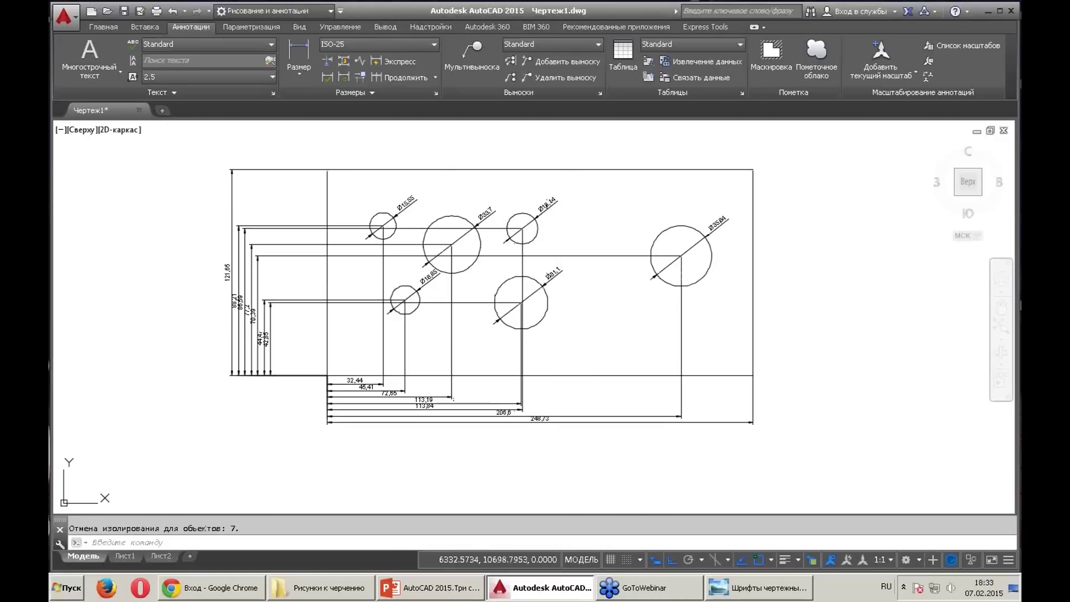
pyautogui.scroll(3, 443, 287)
pyautogui.scroll(-1, 440, 287)
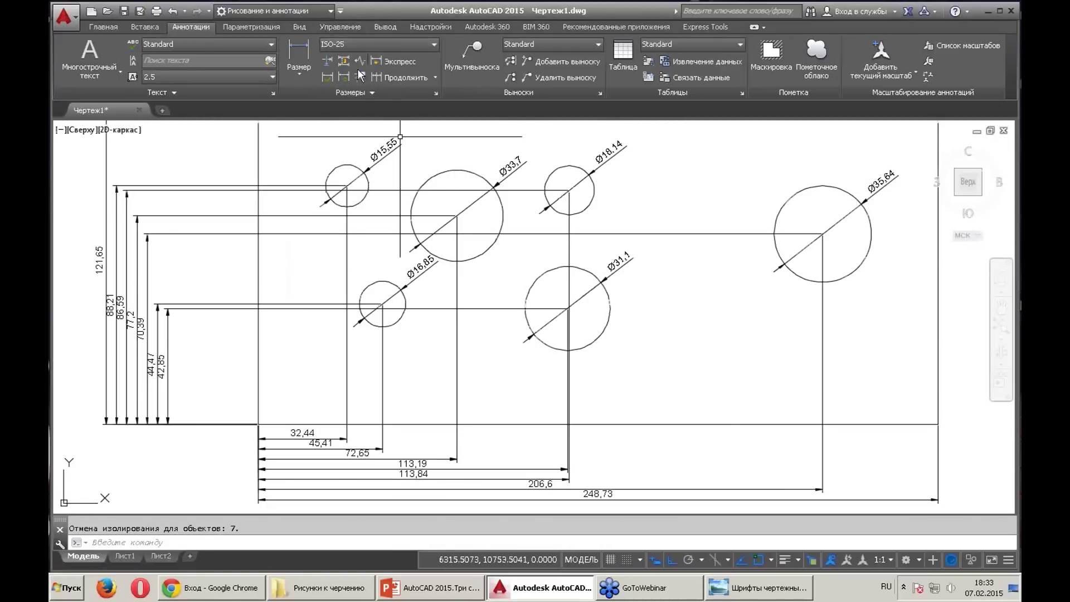
# Add centre marks to the Ø15,55, Ø16,85 and Ø35,64 circles with Center Mark
pyautogui.click(372, 92)
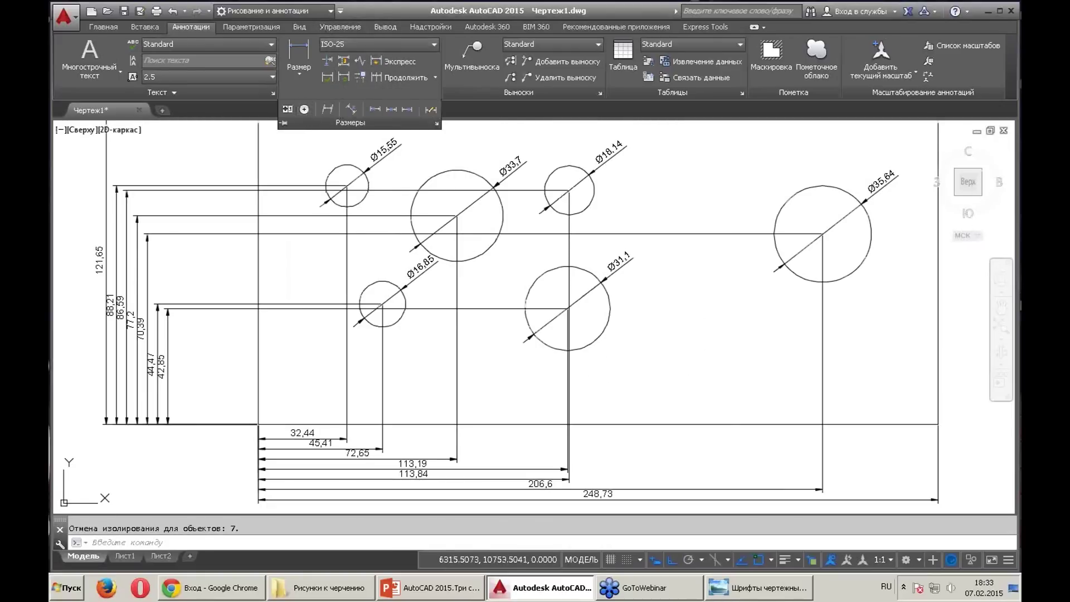
pyautogui.click(304, 110)
pyautogui.click(344, 163)
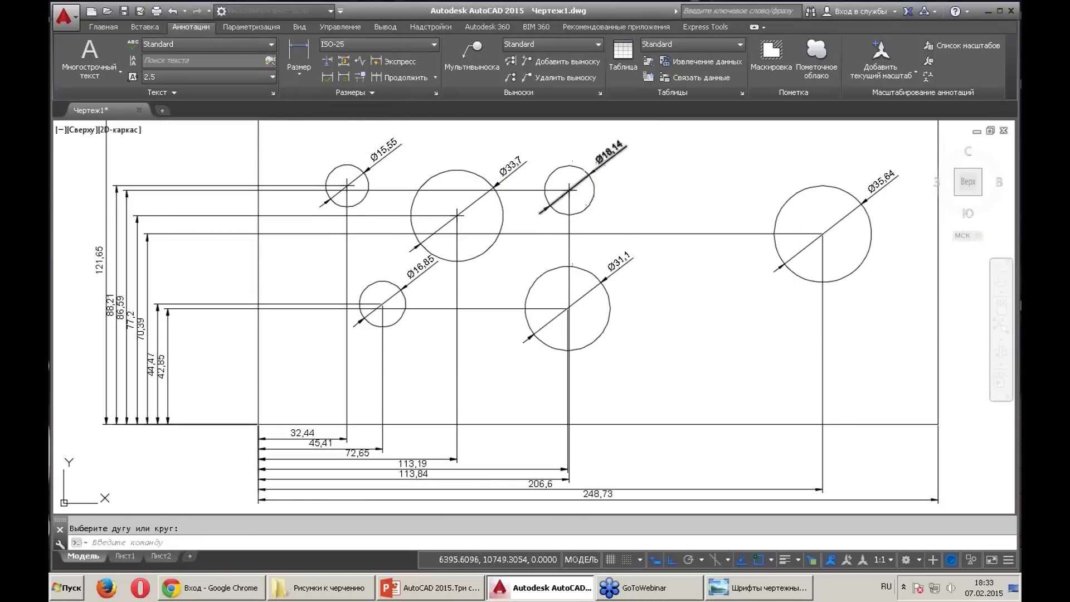
pyautogui.press('Return')
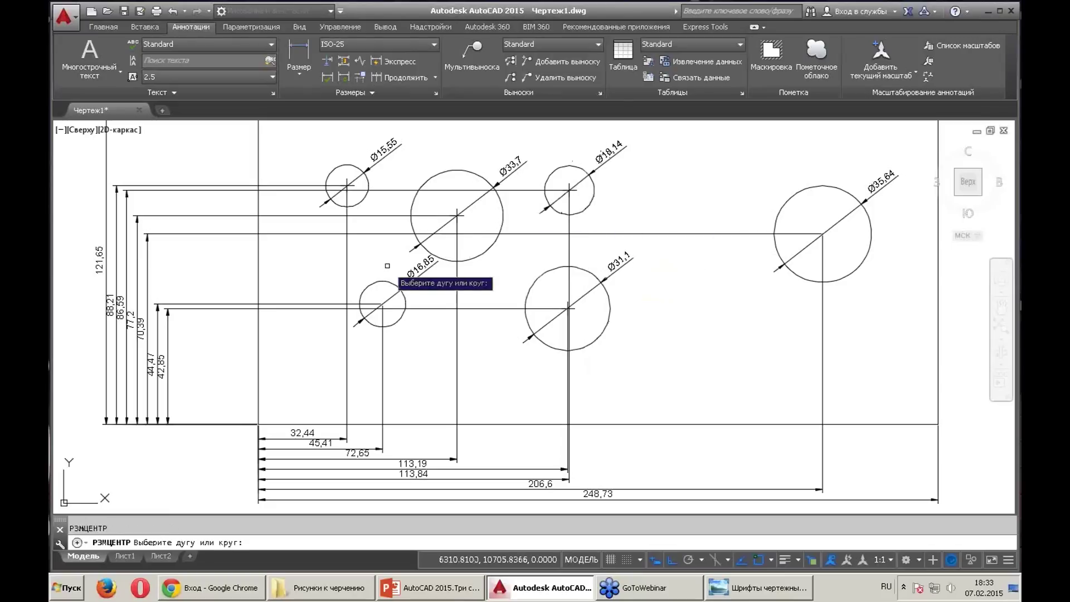
pyautogui.click(384, 280)
pyautogui.press('Return')
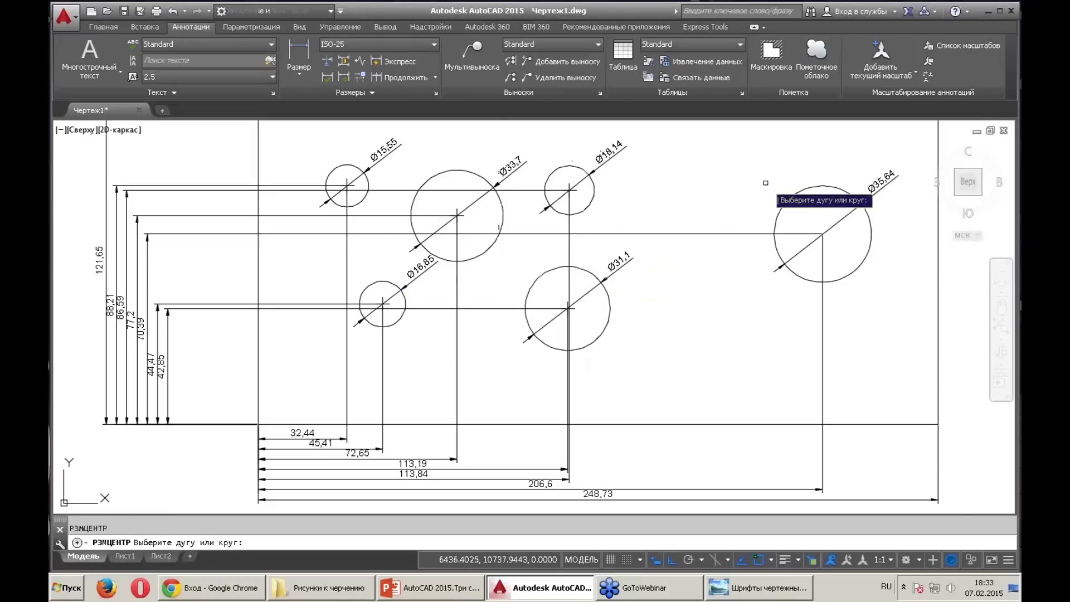
pyautogui.click(794, 189)
pyautogui.press('Return')
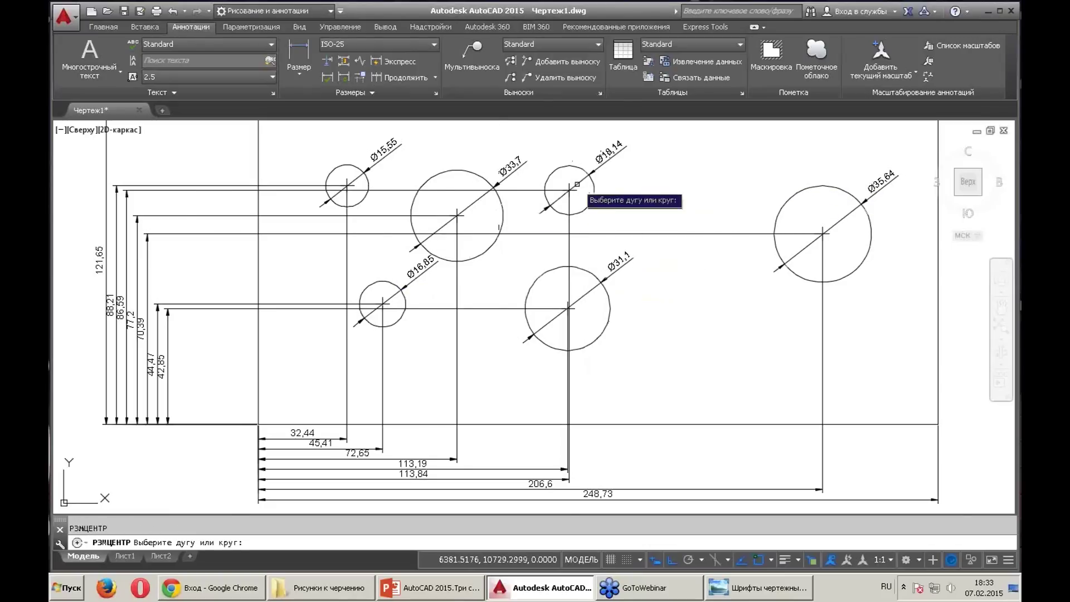
pyautogui.press('Escape')
# Zoom around the plate and select a centre-mark line to inspect it
pyautogui.scroll(4, 563, 175)
pyautogui.scroll(6, 551, 187)
pyautogui.click(741, 308)
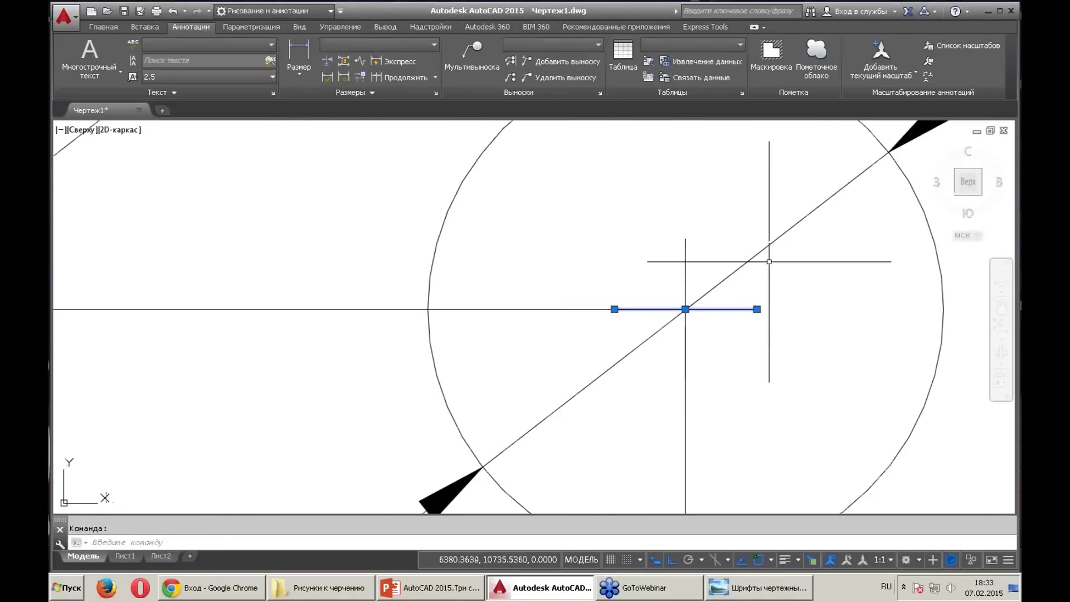
pyautogui.scroll(-5, 764, 259)
pyautogui.scroll(-3, 633, 184)
pyautogui.scroll(3, 430, 230)
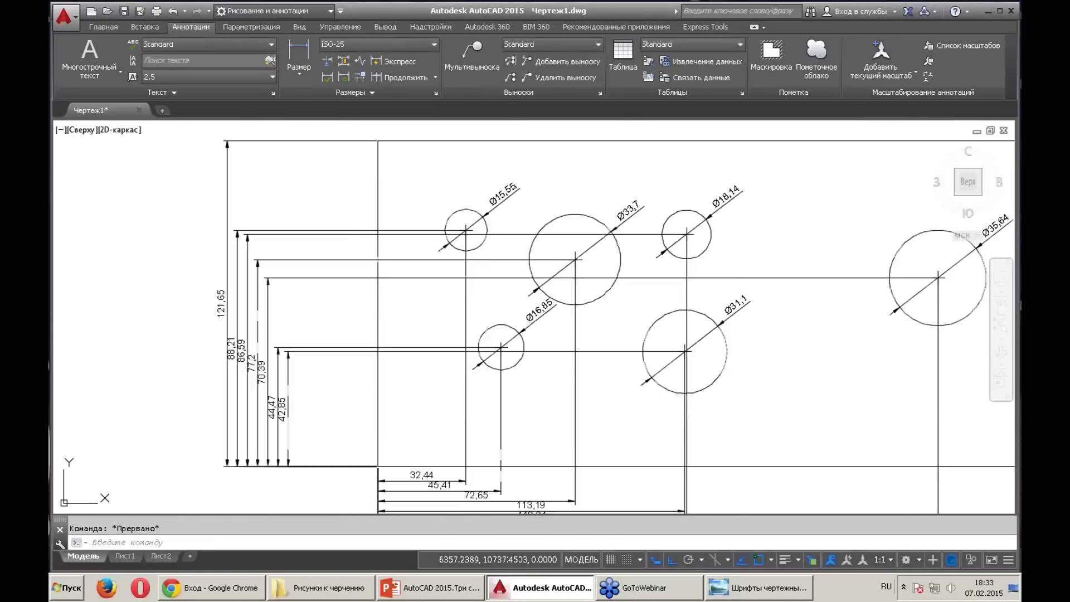
pyautogui.scroll(1, 429, 229)
pyautogui.scroll(-2, 429, 229)
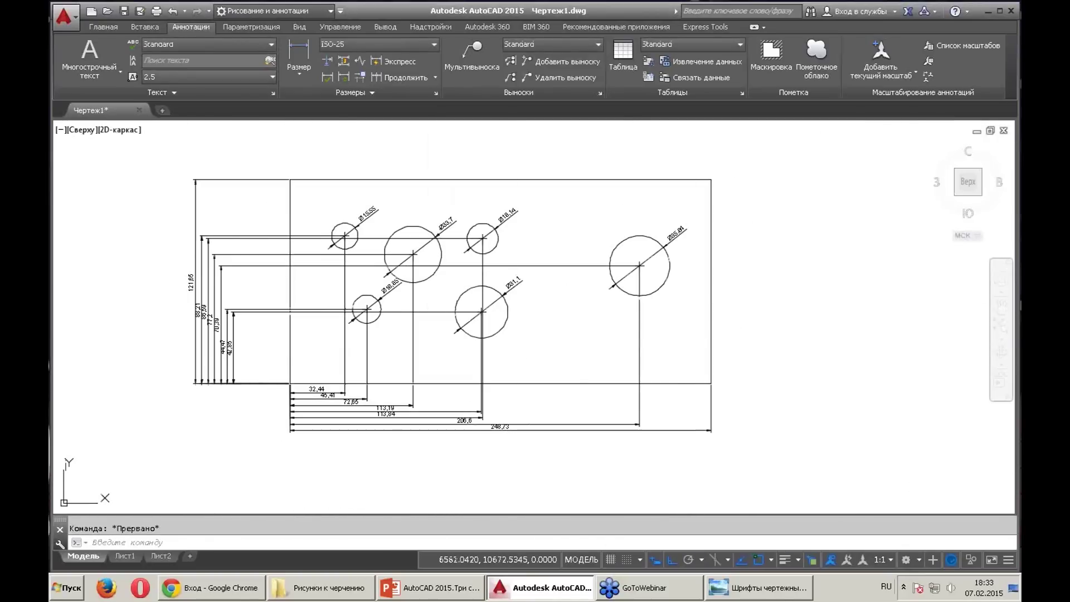
# Start Quick Select with a window selection around the whole drawing
pyautogui.rightClick(826, 355)
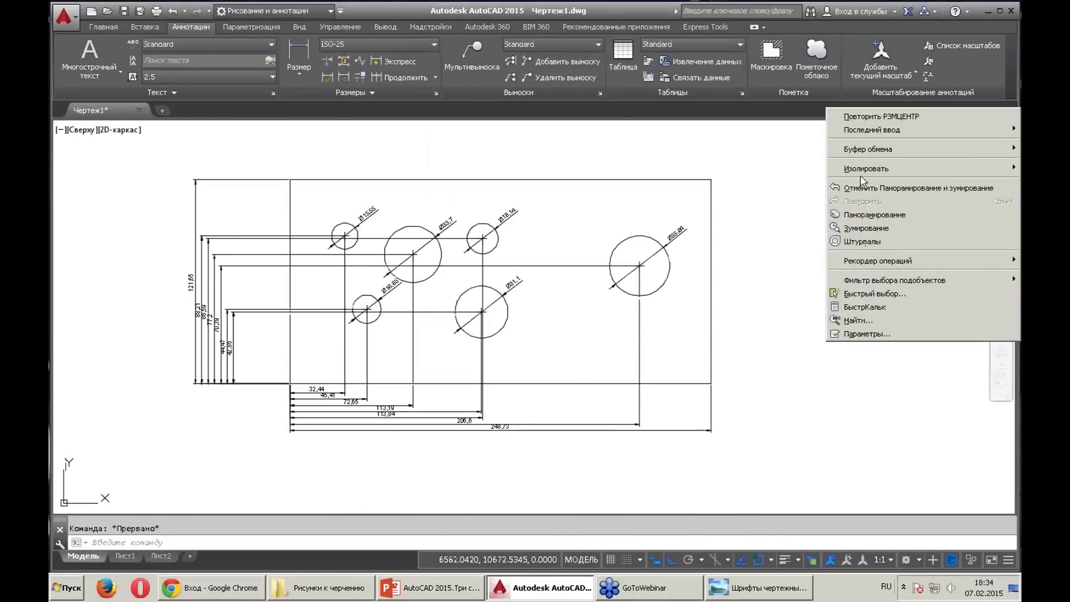
pyautogui.click(874, 293)
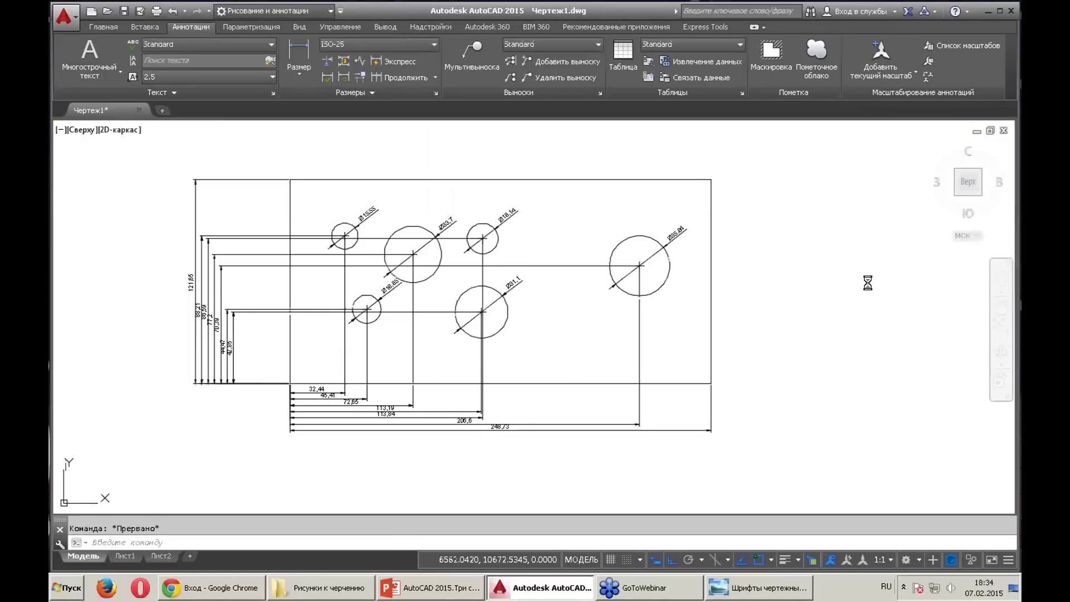
pyautogui.click(639, 164)
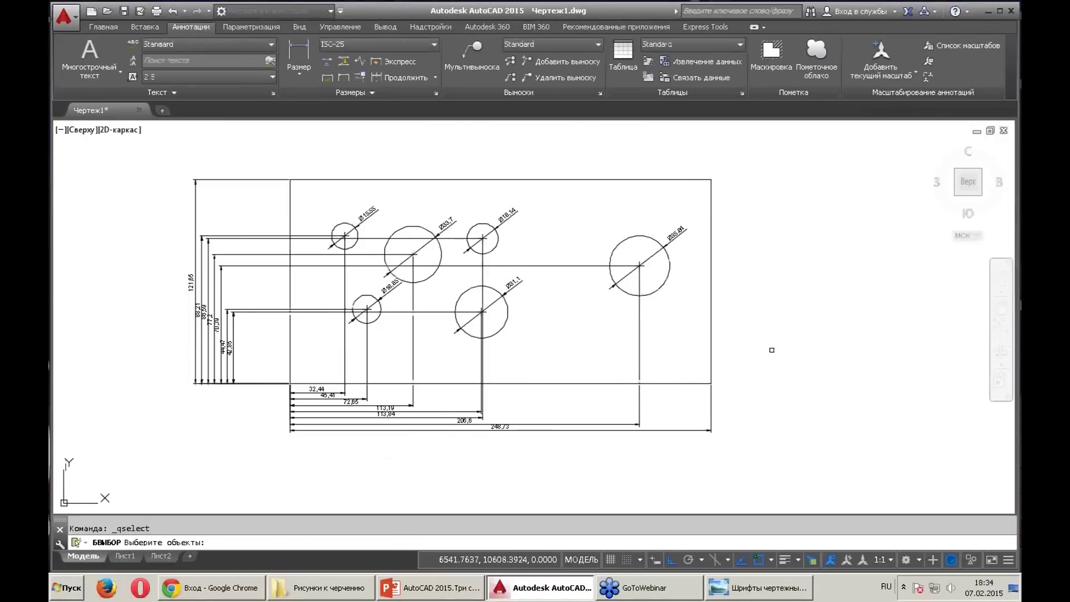
pyautogui.click(756, 473)
pyautogui.click(151, 144)
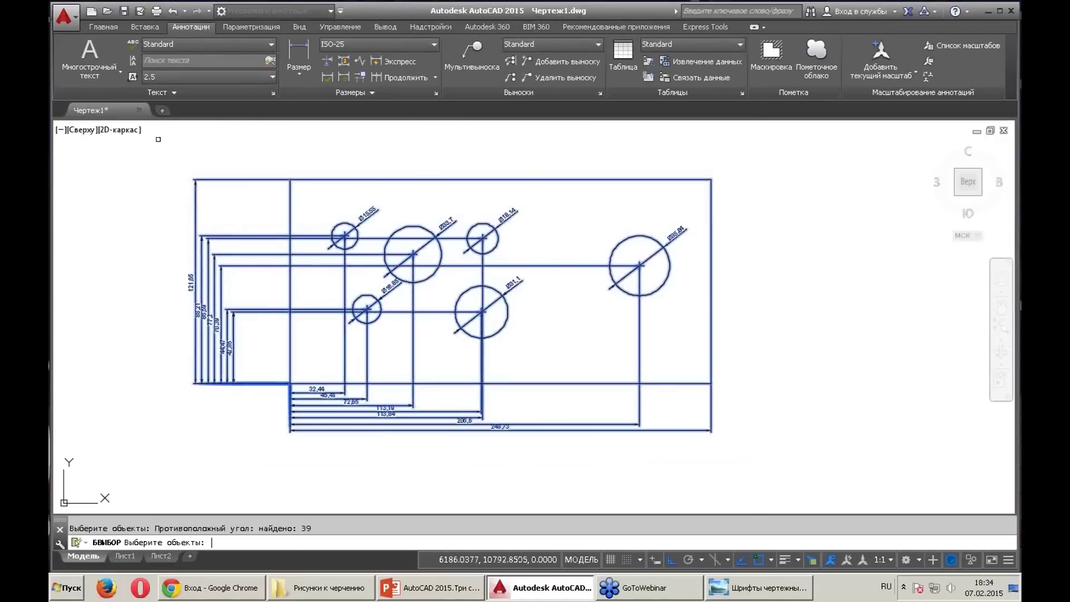
pyautogui.press('Return')
# Filter the selection to all circles (Круг, Выбрать все) and delete them
pyautogui.click(620, 179)
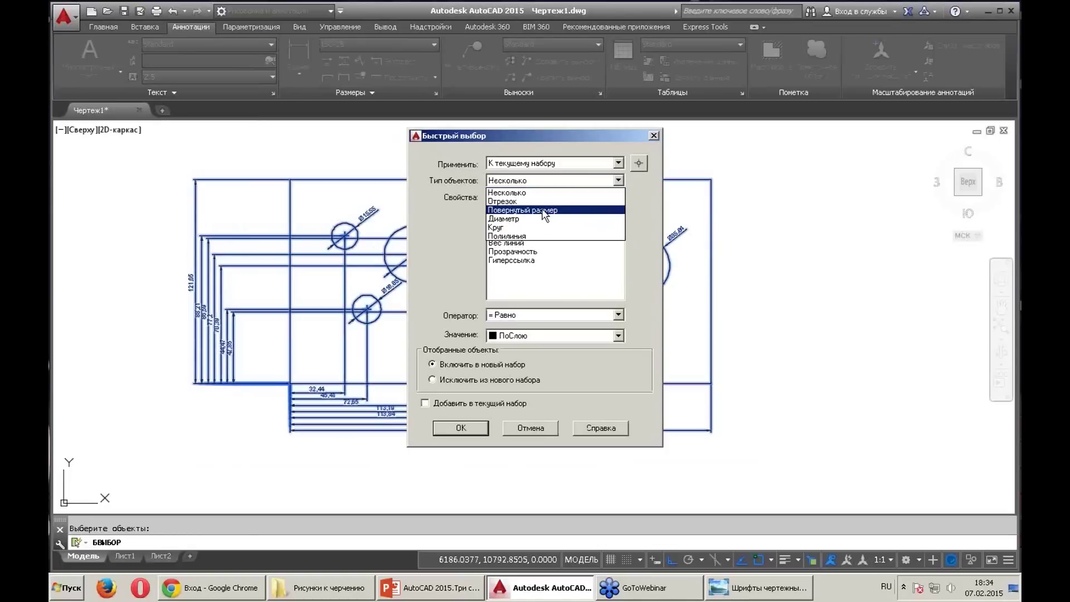
pyautogui.click(515, 228)
pyautogui.click(617, 316)
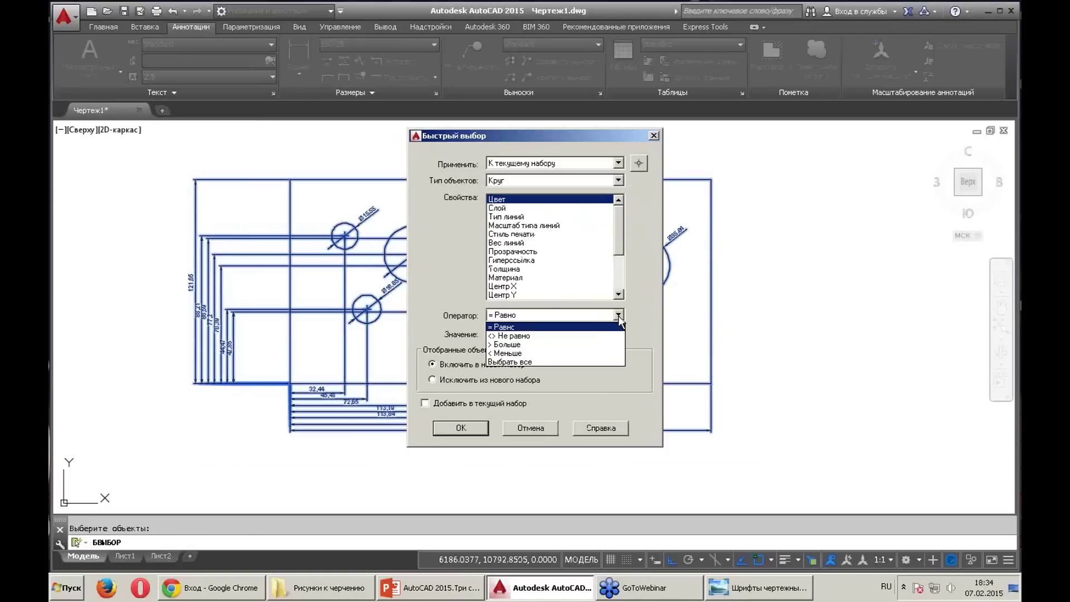
pyautogui.click(518, 362)
pyautogui.click(461, 428)
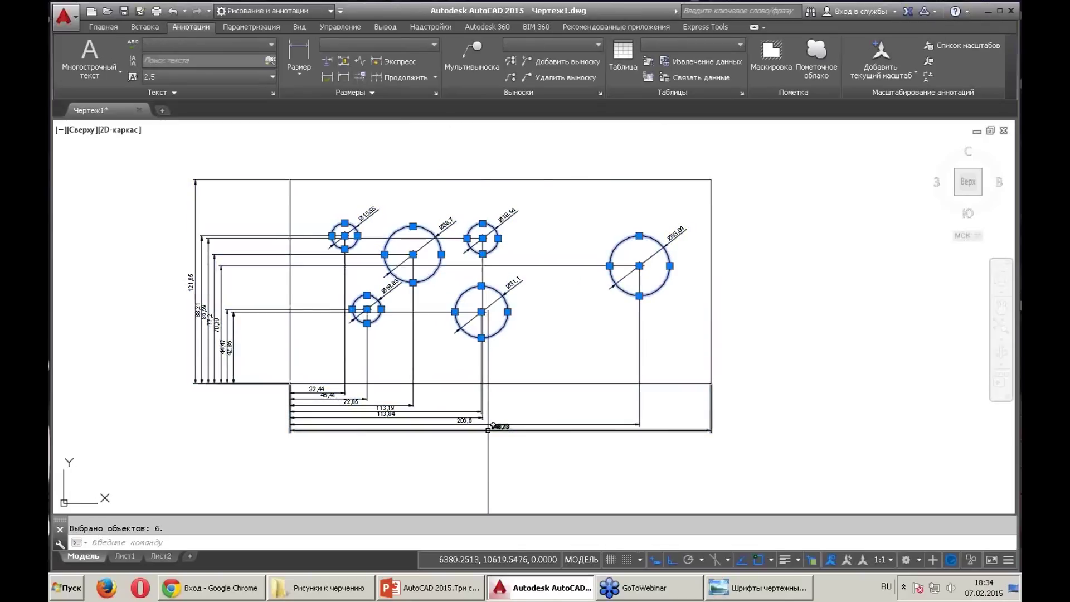
pyautogui.press('Delete')
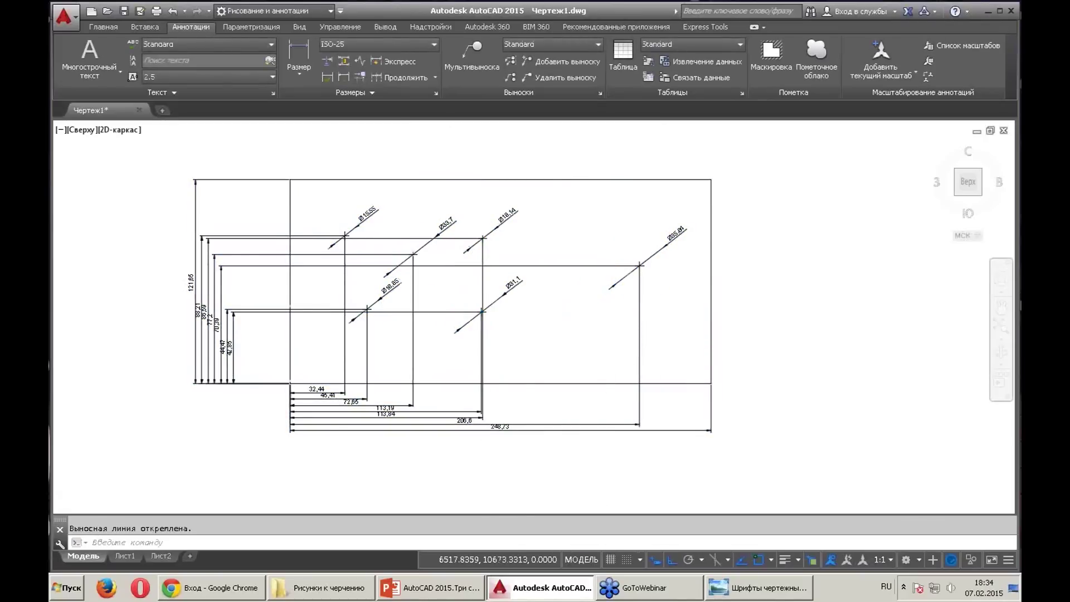
pyautogui.scroll(-2, 723, 341)
pyautogui.scroll(2, 722, 341)
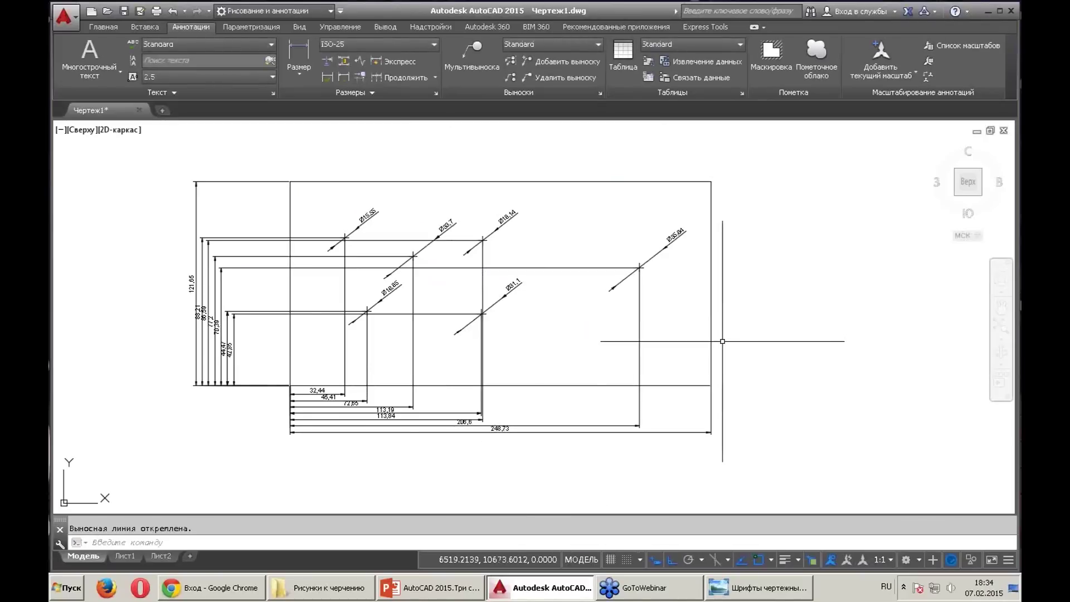
pyautogui.scroll(6, 334, 382)
pyautogui.scroll(-4, 334, 382)
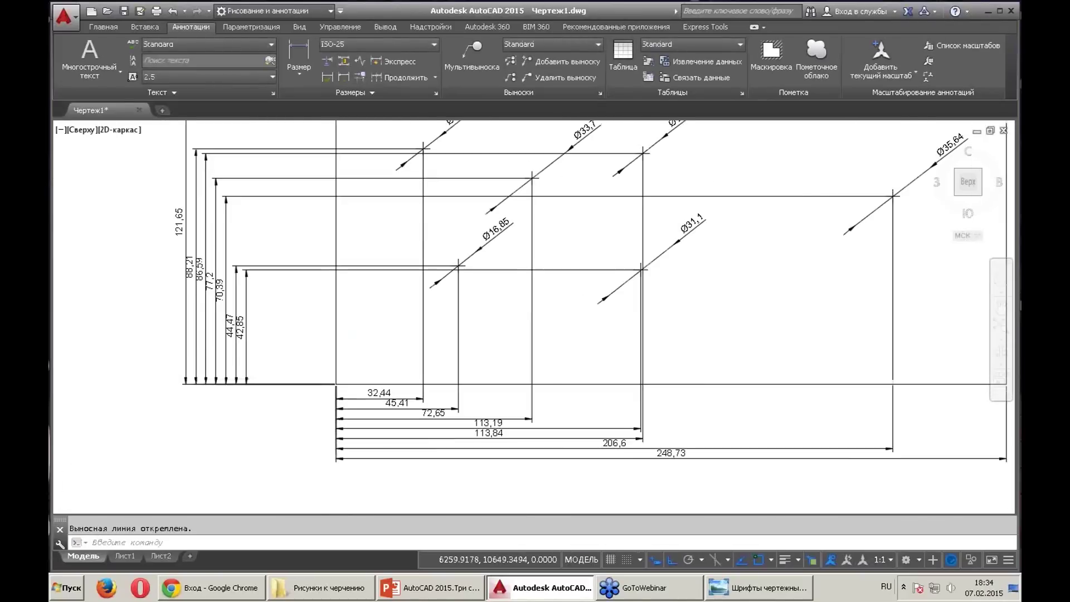
pyautogui.scroll(-2, 329, 382)
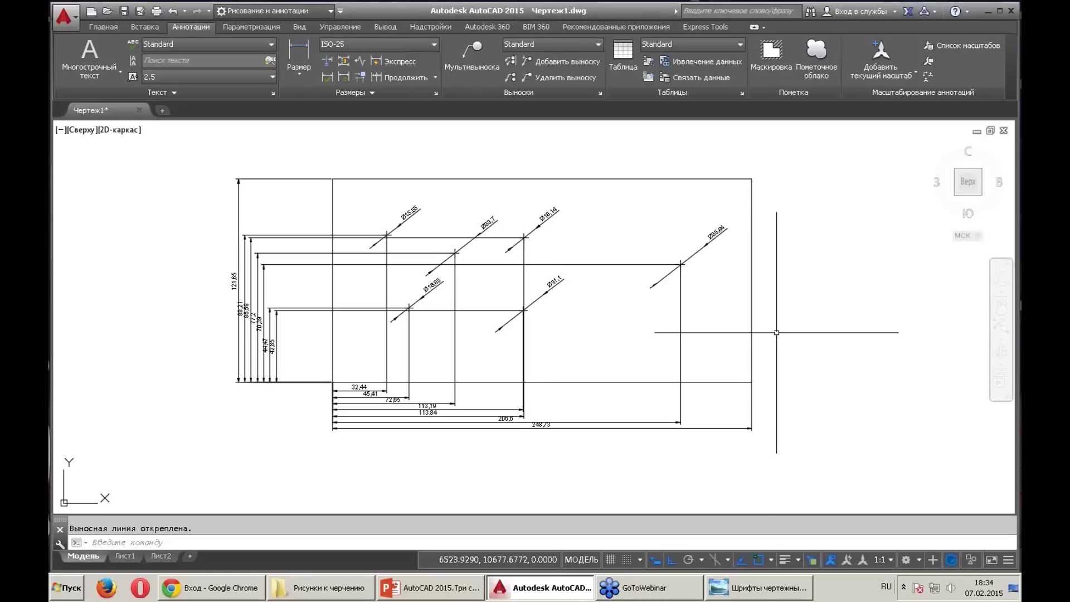
pyautogui.scroll(6, 489, 326)
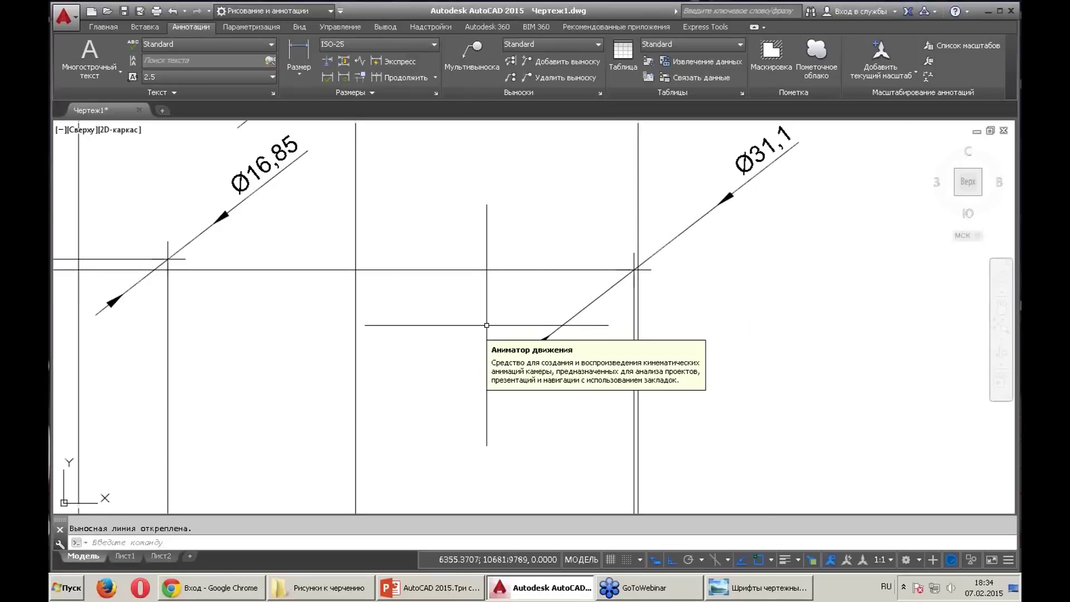
pyautogui.scroll(-4, 534, 273)
pyautogui.scroll(-2, 535, 262)
pyautogui.scroll(1, 456, 234)
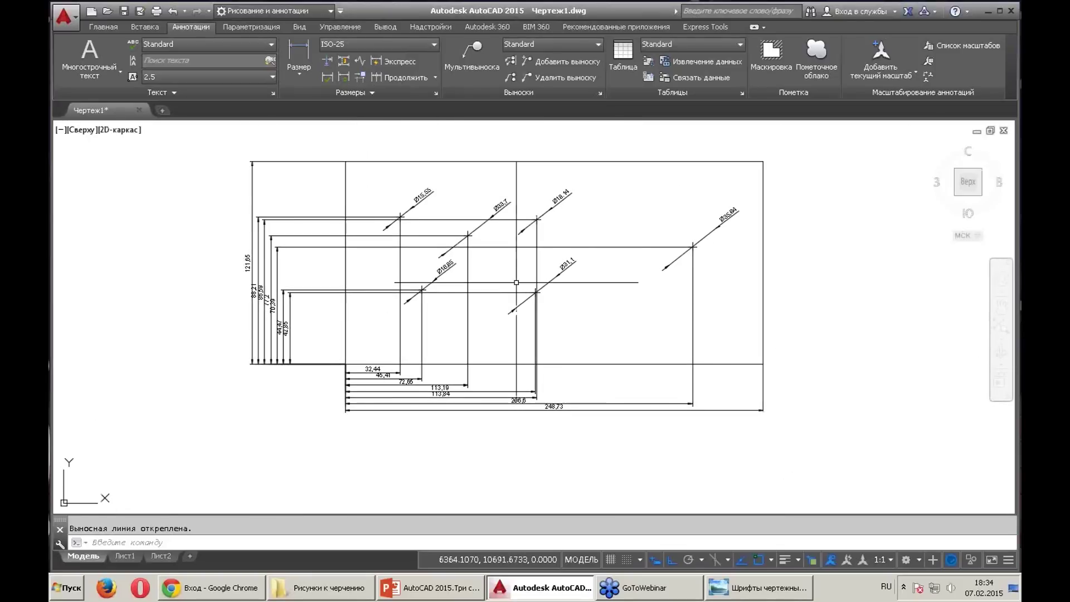
pyautogui.scroll(4, 440, 214)
pyautogui.scroll(-2, 435, 211)
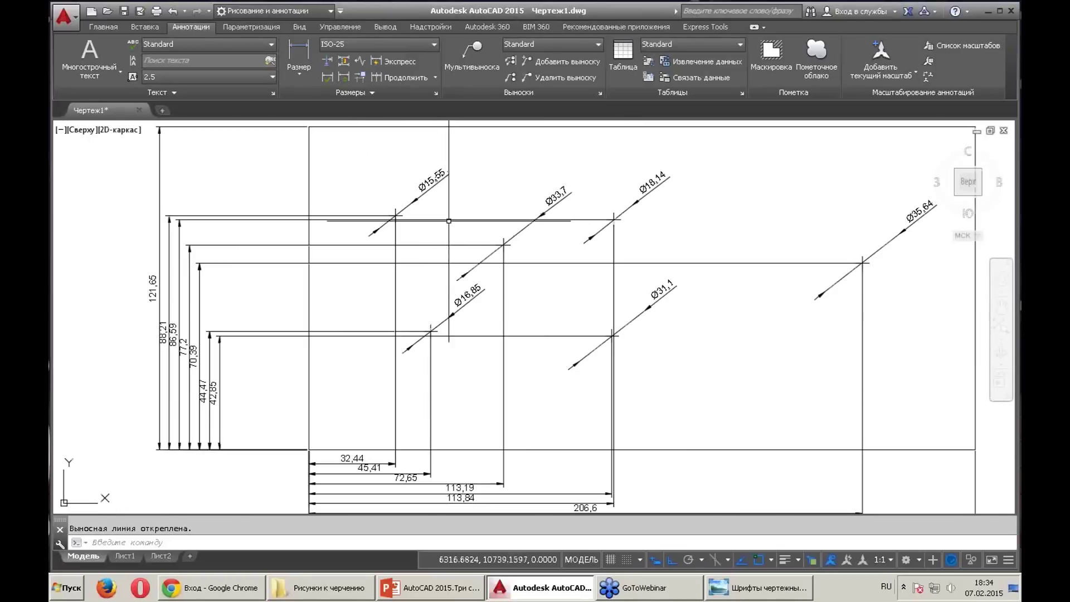
pyautogui.scroll(-2, 414, 316)
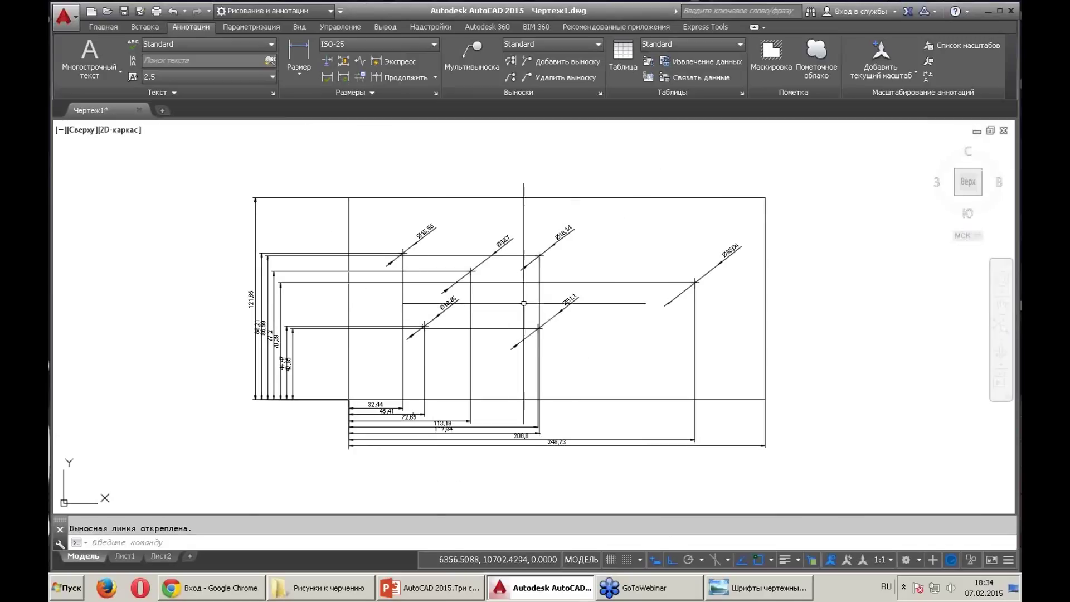
pyautogui.click(807, 471)
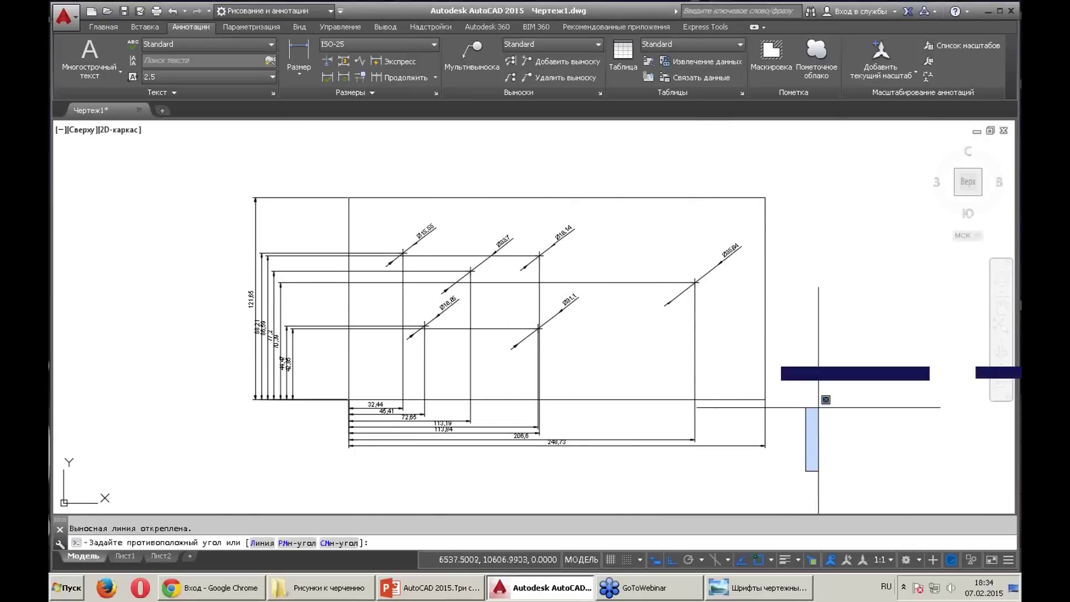
pyautogui.click(239, 179)
pyautogui.hotkey('ctrl', '1')
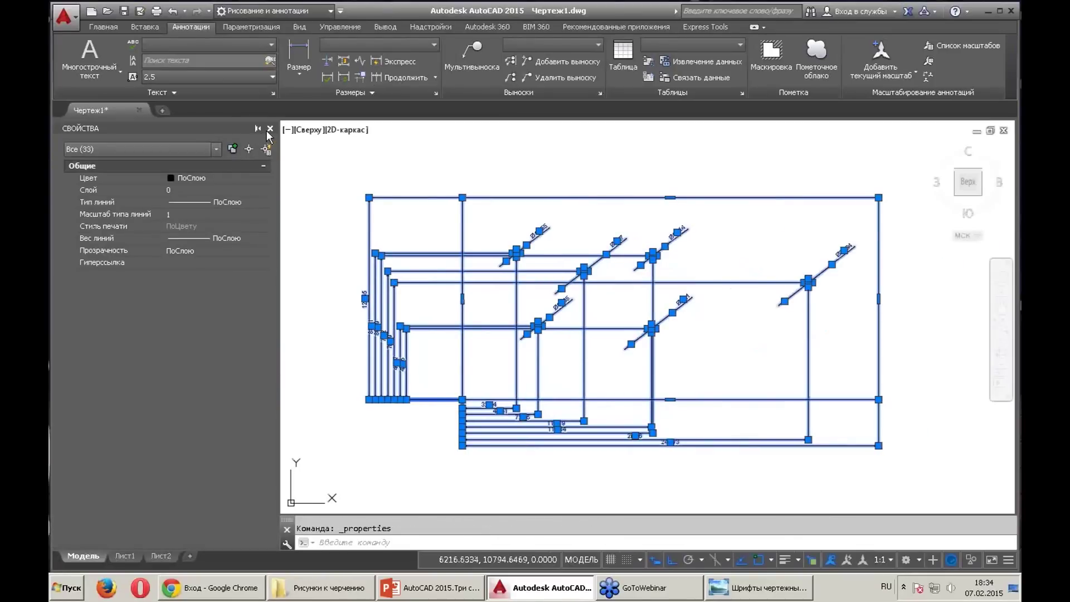
pyautogui.click(271, 129)
pyautogui.press('Escape')
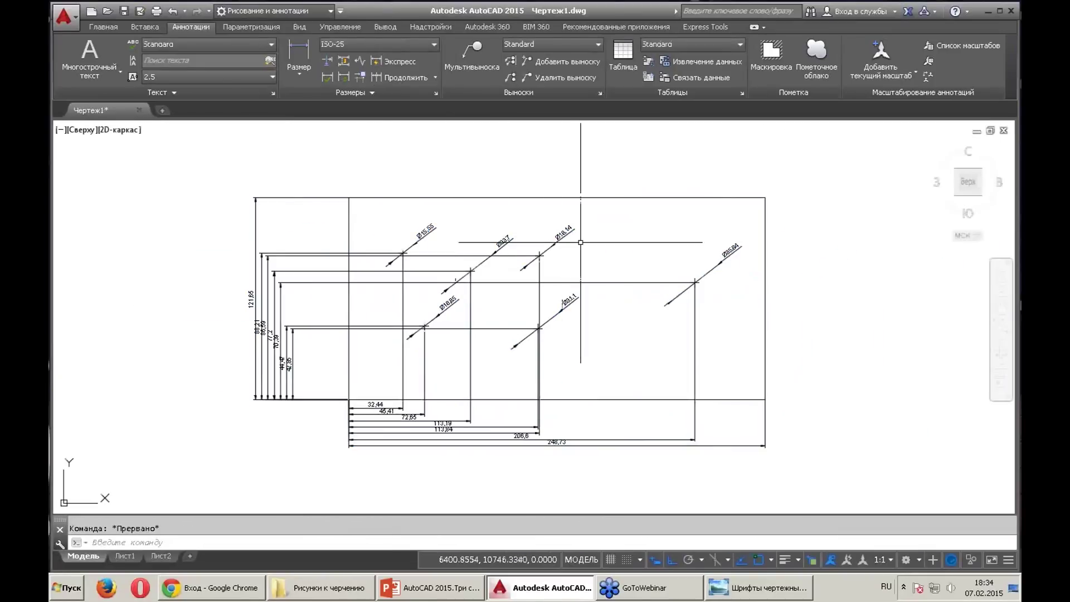
pyautogui.scroll(-2, 557, 239)
pyautogui.scroll(2, 574, 241)
pyautogui.scroll(-1, 574, 240)
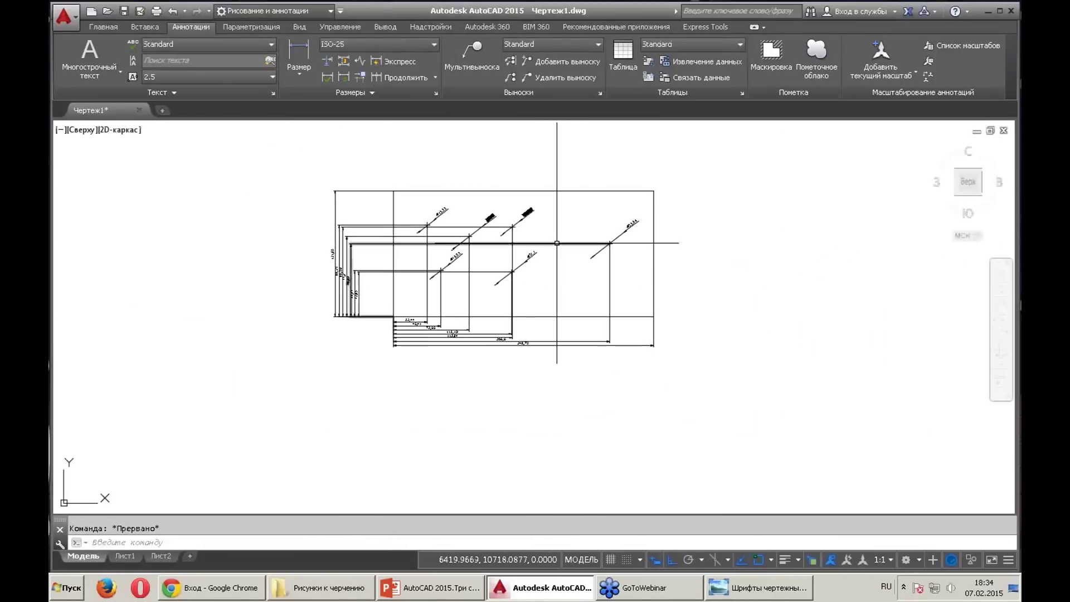
pyautogui.scroll(-1, 585, 251)
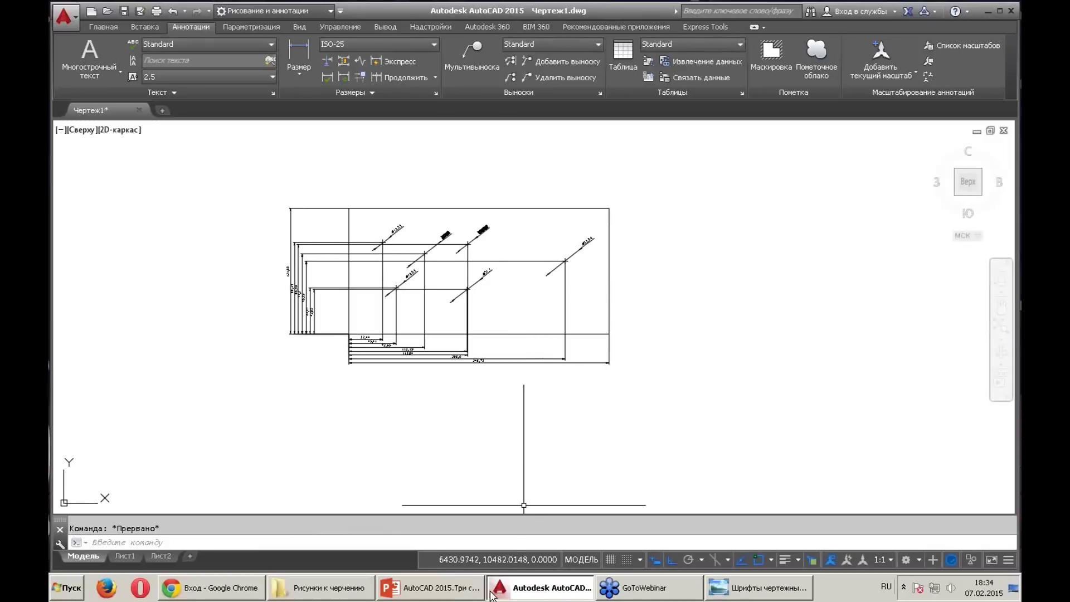
pyautogui.moveTo(431, 587)
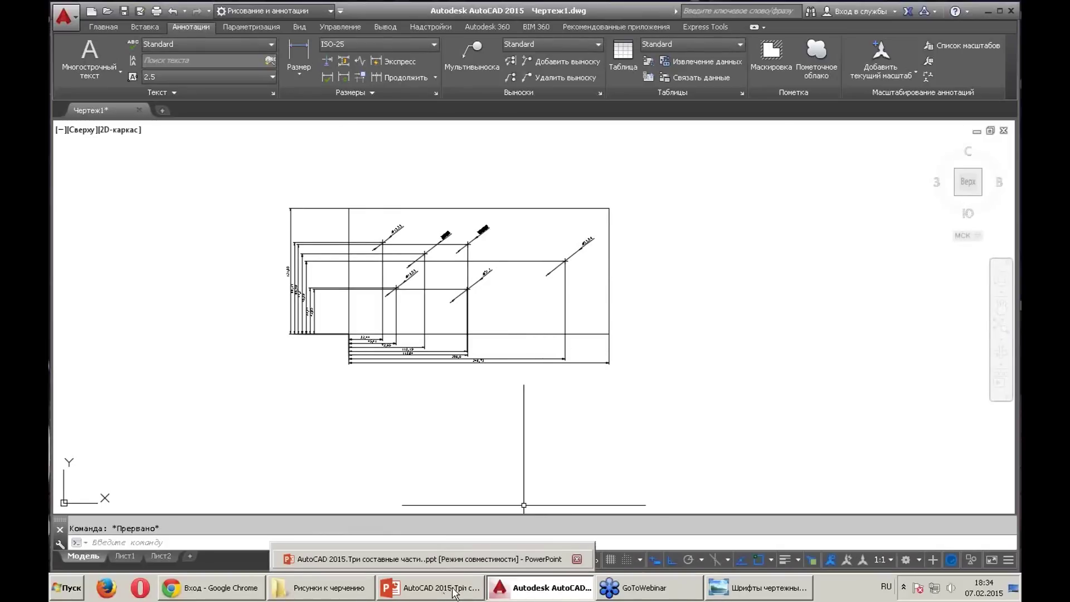
pyautogui.click(454, 590)
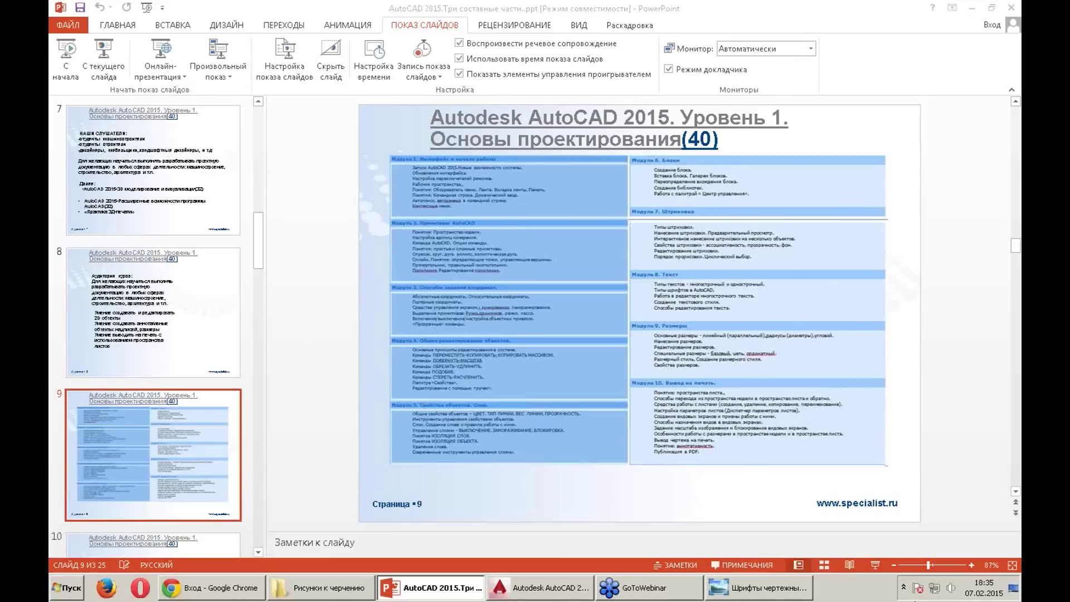
pyautogui.click(975, 8)
pyautogui.scroll(3, 474, 245)
pyautogui.scroll(-5, 462, 244)
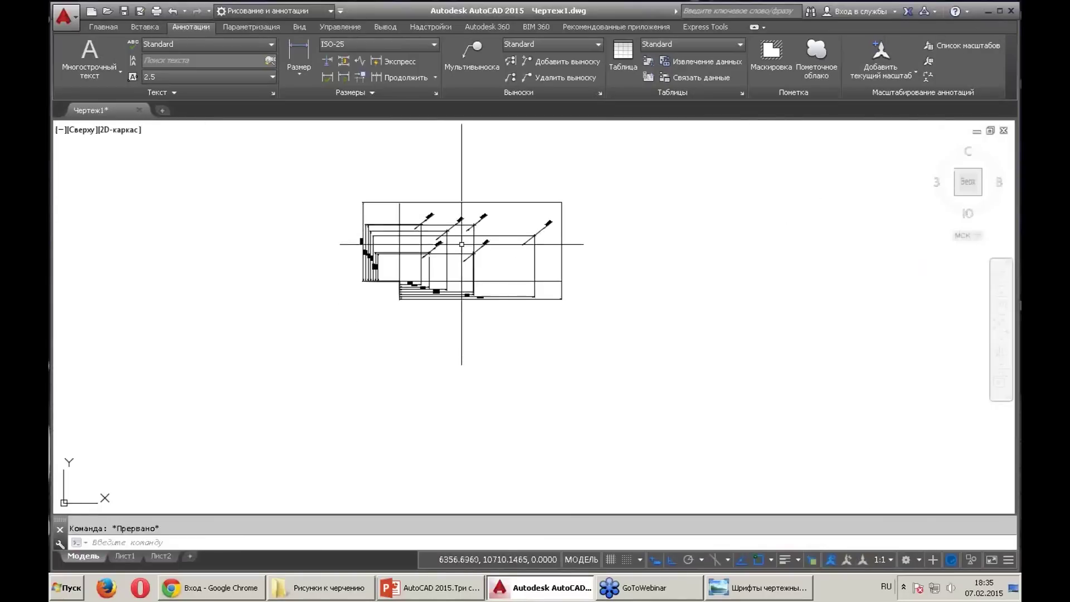
pyautogui.scroll(4, 461, 244)
pyautogui.moveTo(471, 257); pyautogui.dragTo(449, 303, button='middle')
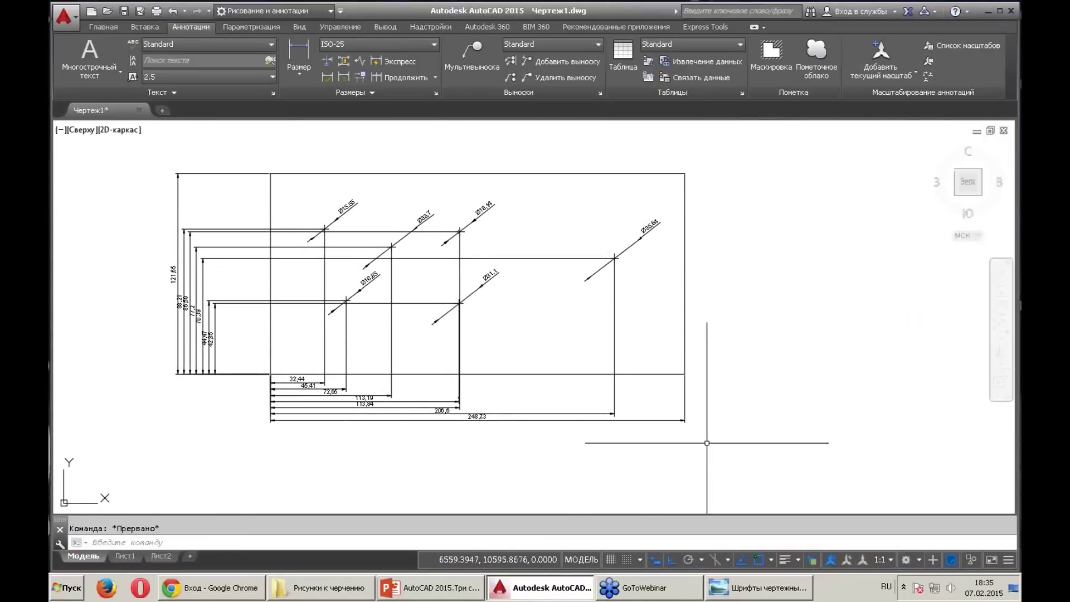
pyautogui.click(932, 559)
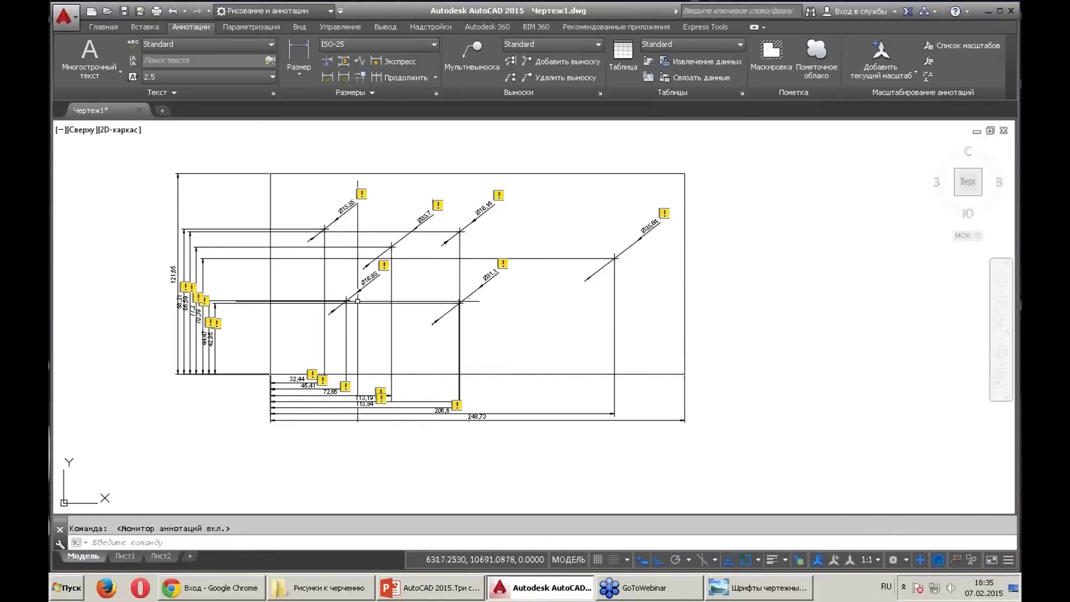
pyautogui.scroll(4, 340, 304)
pyautogui.scroll(-2, 390, 307)
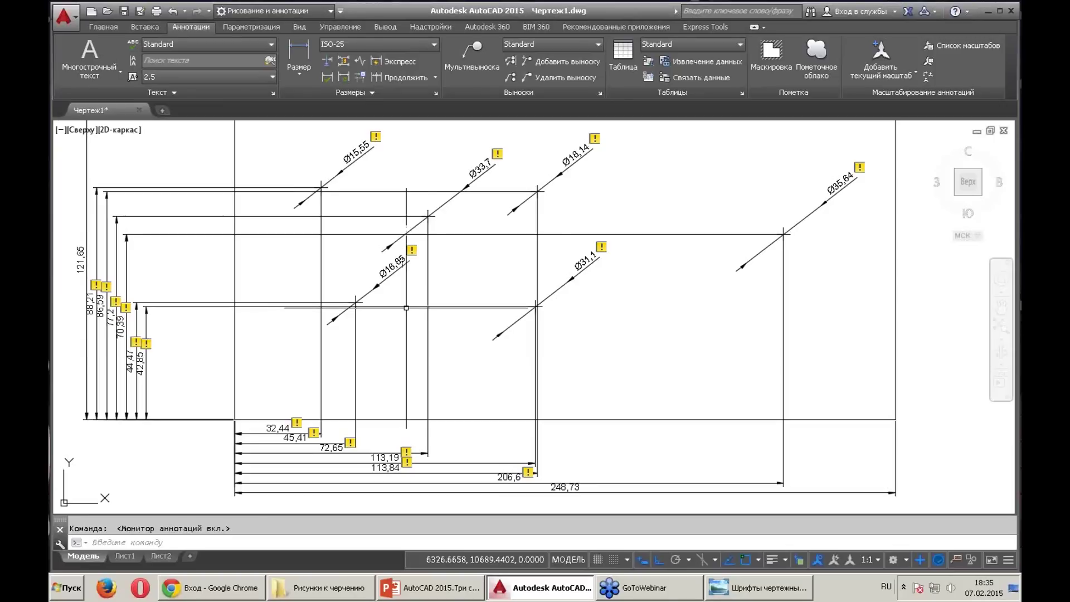
pyautogui.scroll(3, 554, 248)
pyautogui.scroll(3, 606, 285)
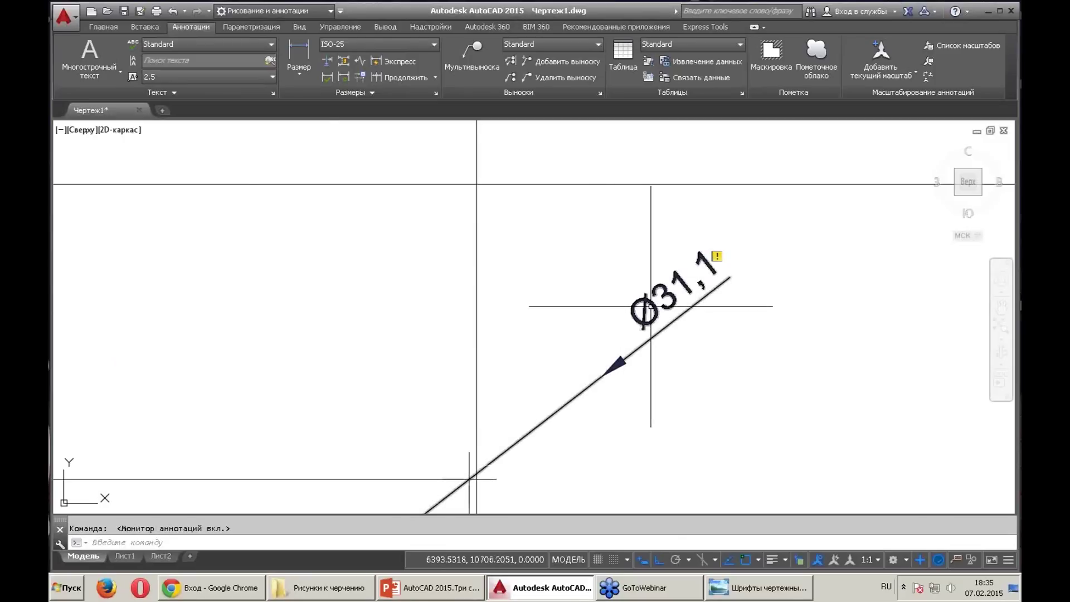
pyautogui.scroll(-3, 650, 306)
pyautogui.scroll(-3, 688, 275)
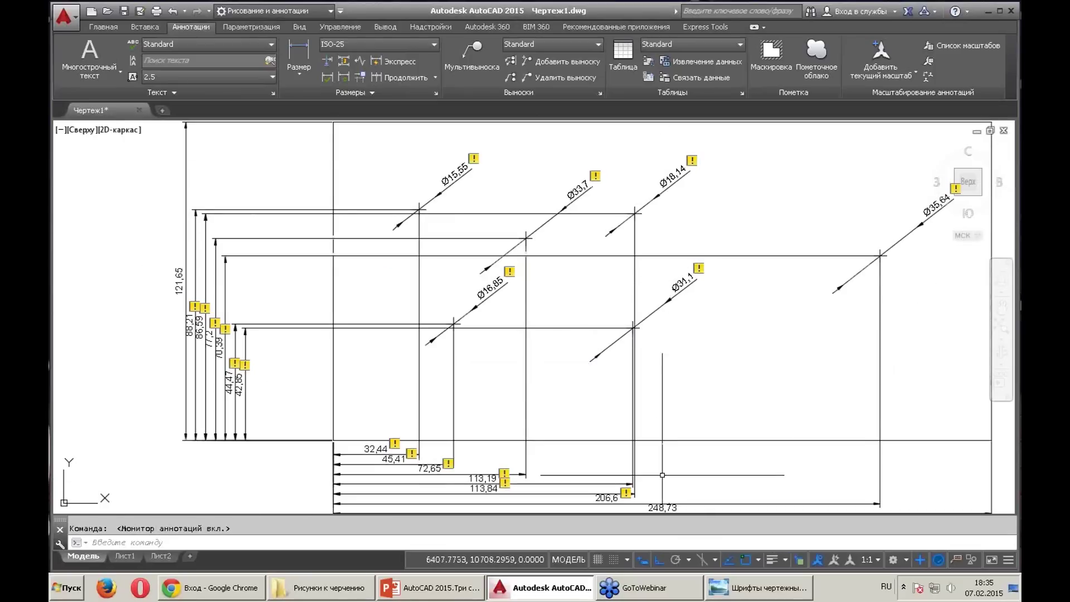
pyautogui.scroll(4, 662, 474)
pyautogui.scroll(-2, 676, 341)
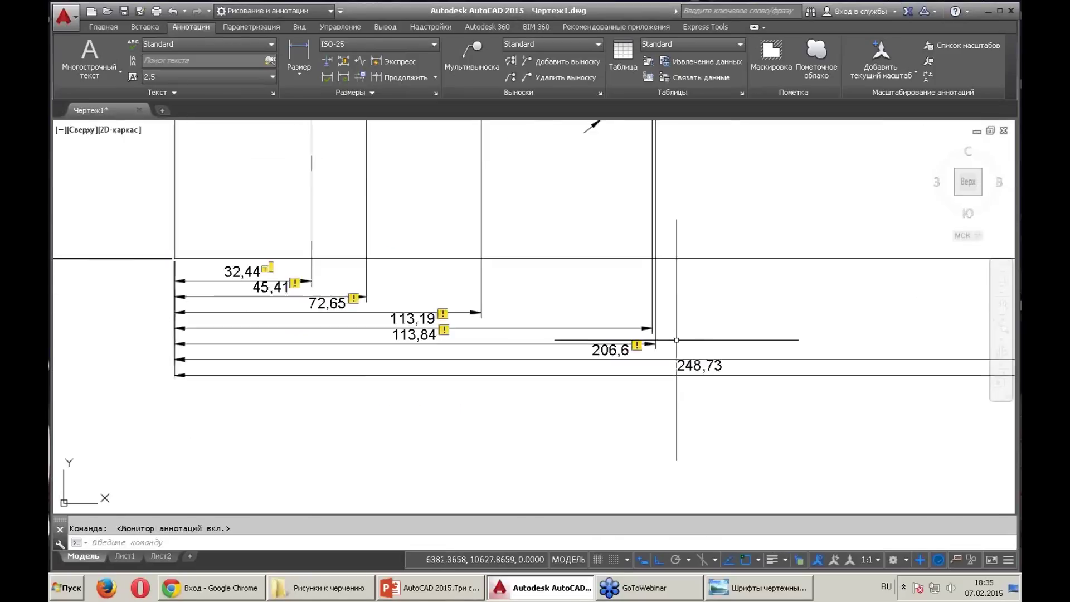
pyautogui.scroll(-5, 676, 339)
pyautogui.scroll(2, 741, 357)
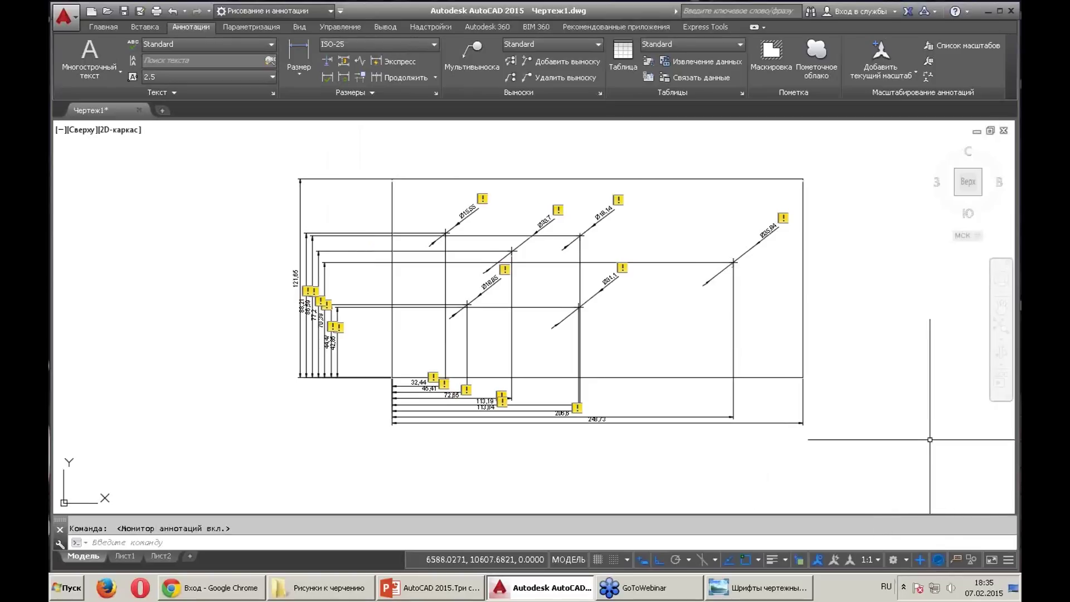
pyautogui.moveTo(846, 349); pyautogui.dragTo(804, 349, button='middle')
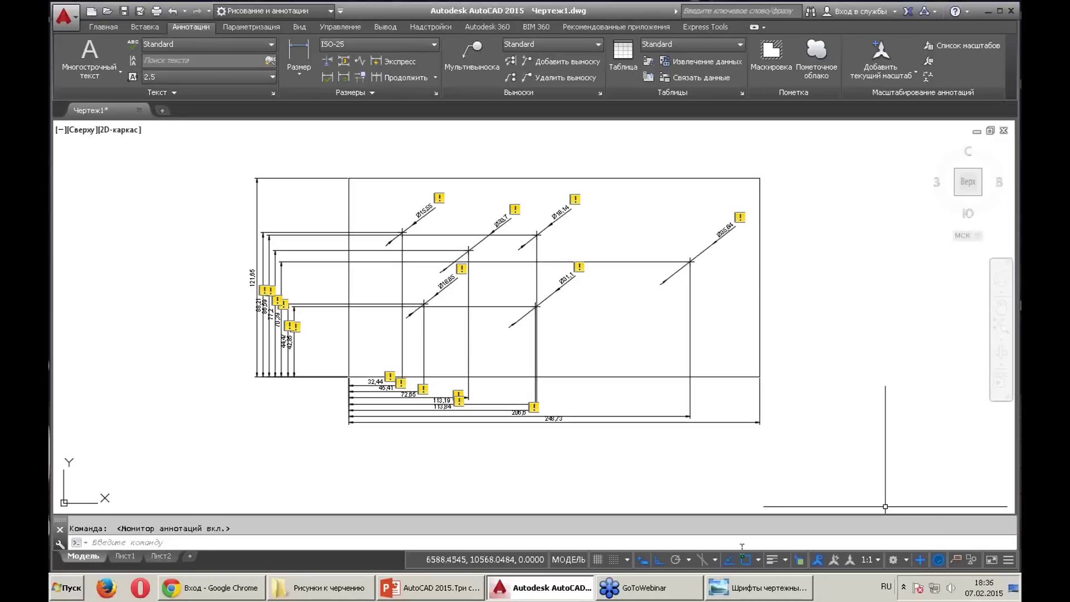
pyautogui.click(922, 560)
pyautogui.scroll(-2, 796, 401)
pyautogui.scroll(-2, 663, 373)
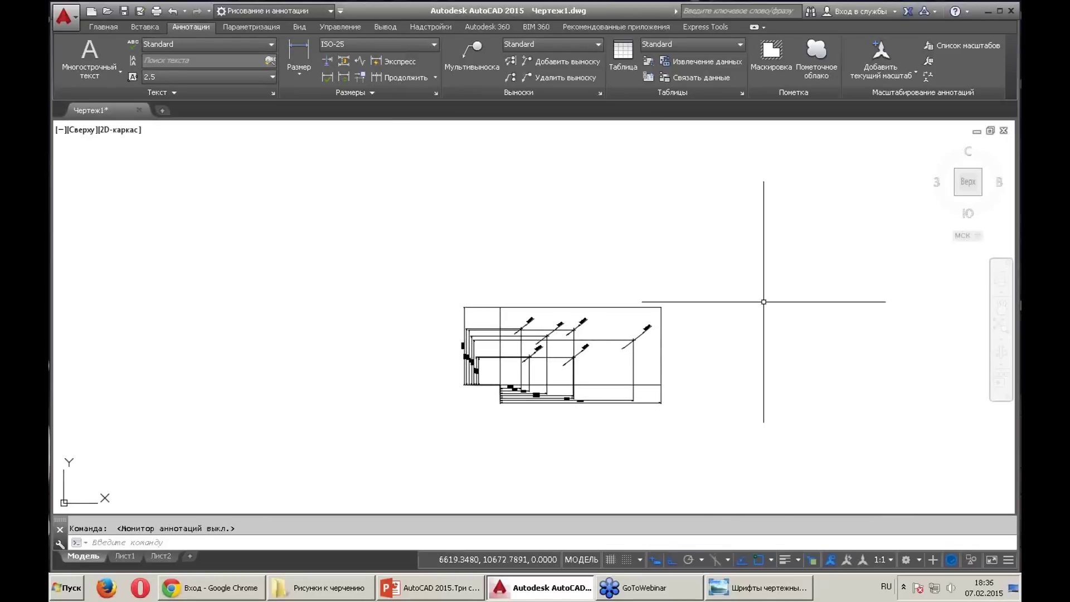
# Minimize AutoCAD and open the Презентация 0702 folder on the desktop
pyautogui.click(986, 11)
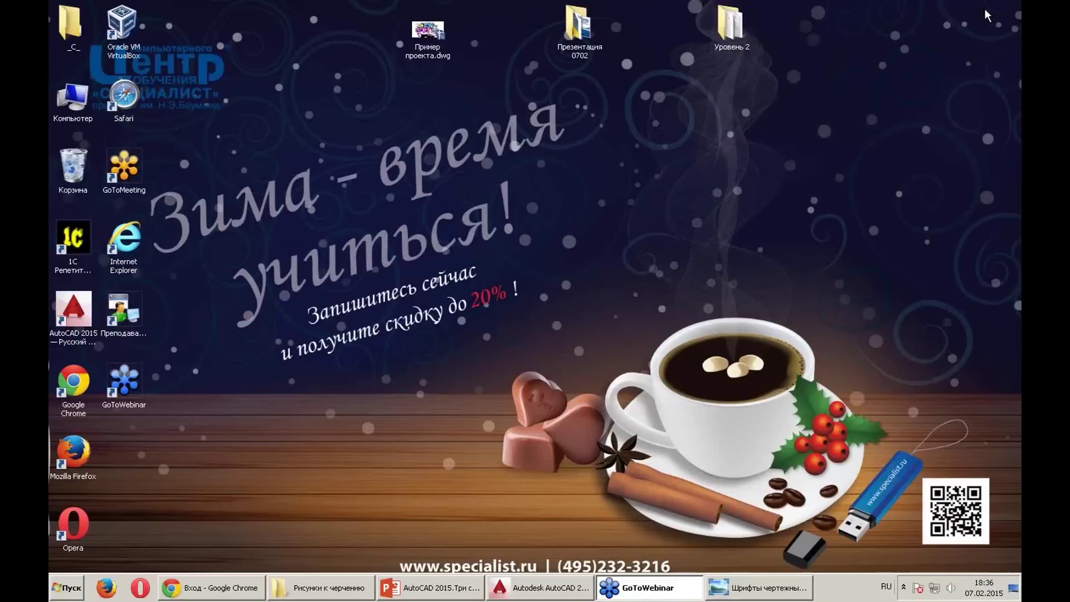
pyautogui.doubleClick(574, 25)
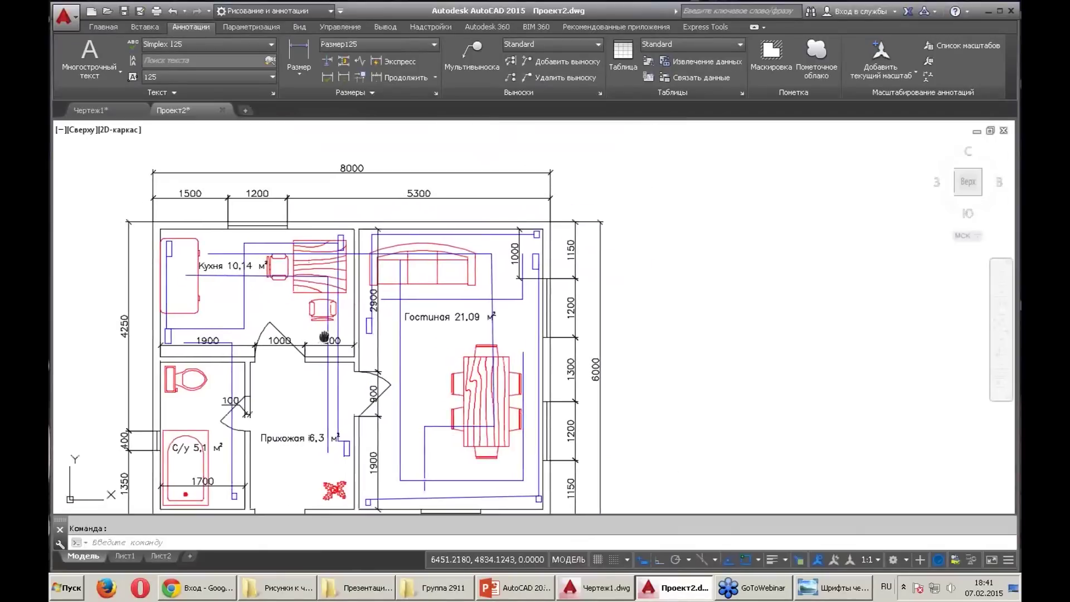
# Pan and zoom the Проект2 floor plan, then switch to the Лист1 layout
pyautogui.moveTo(324, 336); pyautogui.dragTo(426, 279, button='middle')
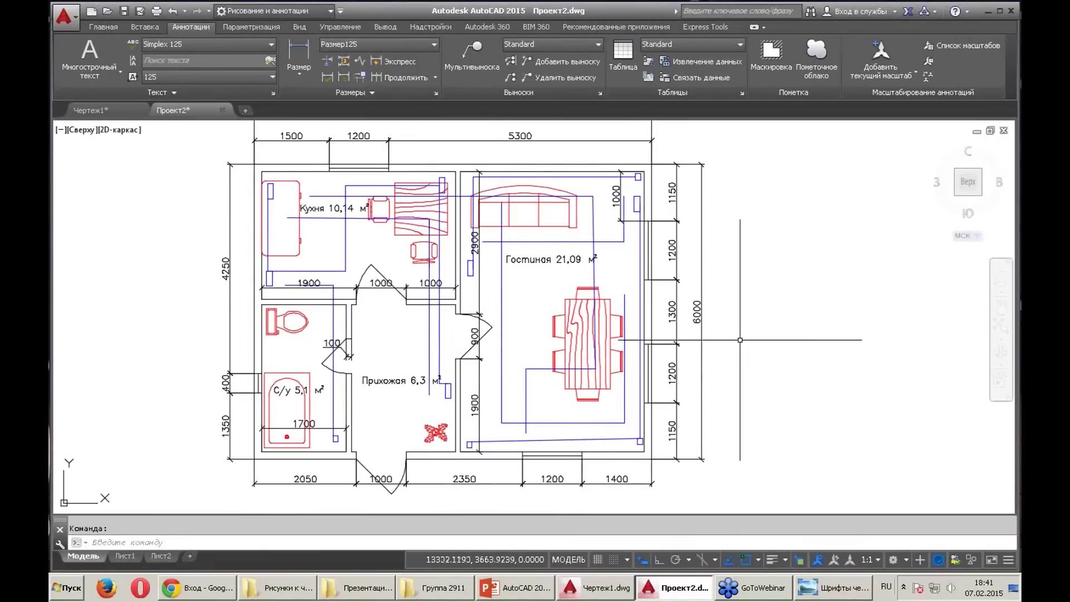
pyautogui.scroll(-2, 740, 339)
pyautogui.scroll(2, 619, 317)
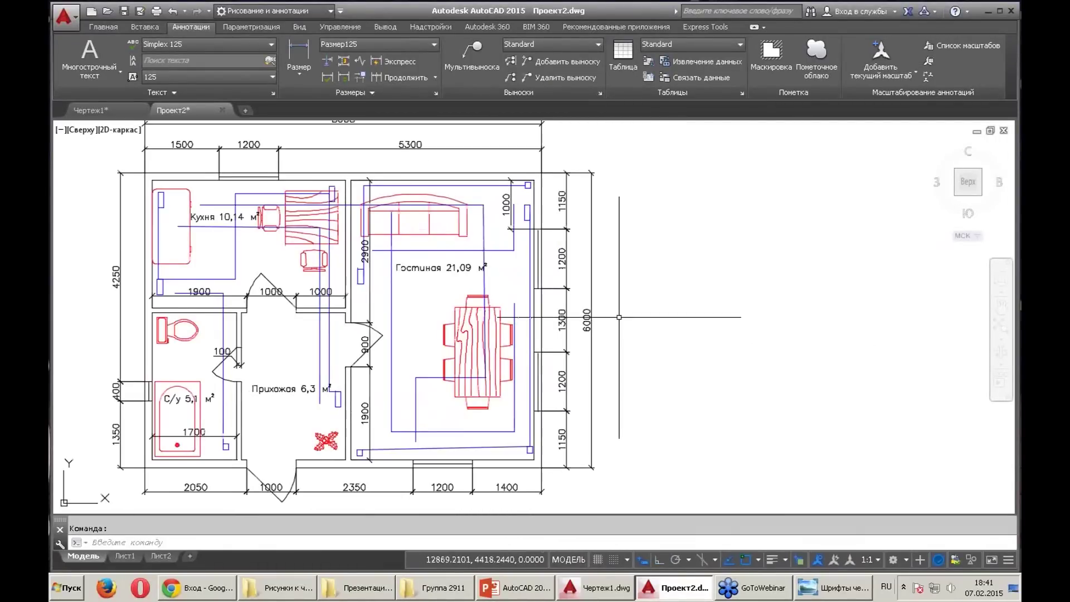
pyautogui.scroll(-1, 619, 317)
pyautogui.scroll(-1, 619, 317)
pyautogui.scroll(1, 618, 317)
pyautogui.scroll(-1, 617, 316)
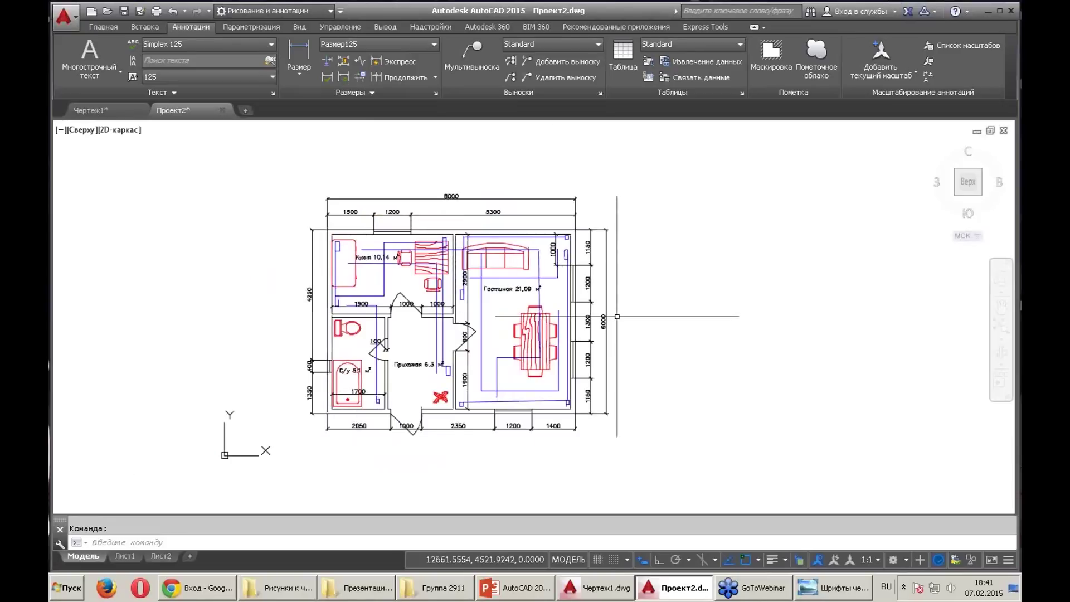
pyautogui.click(122, 556)
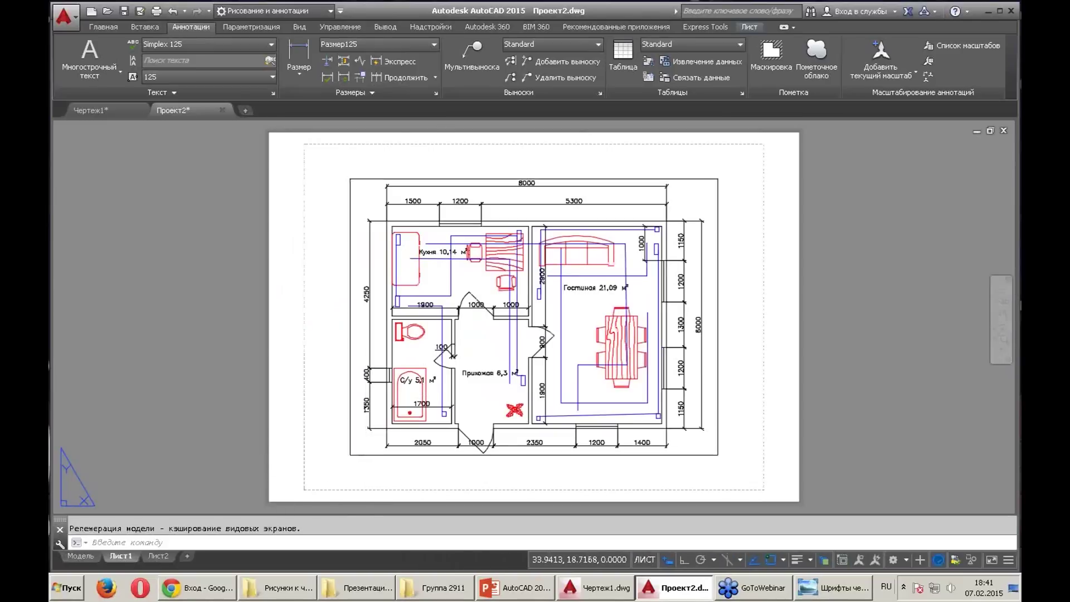
# Erase the floor-plan viewports on both Лист1 and Лист2
pyautogui.click(375, 454)
pyautogui.press('Delete')
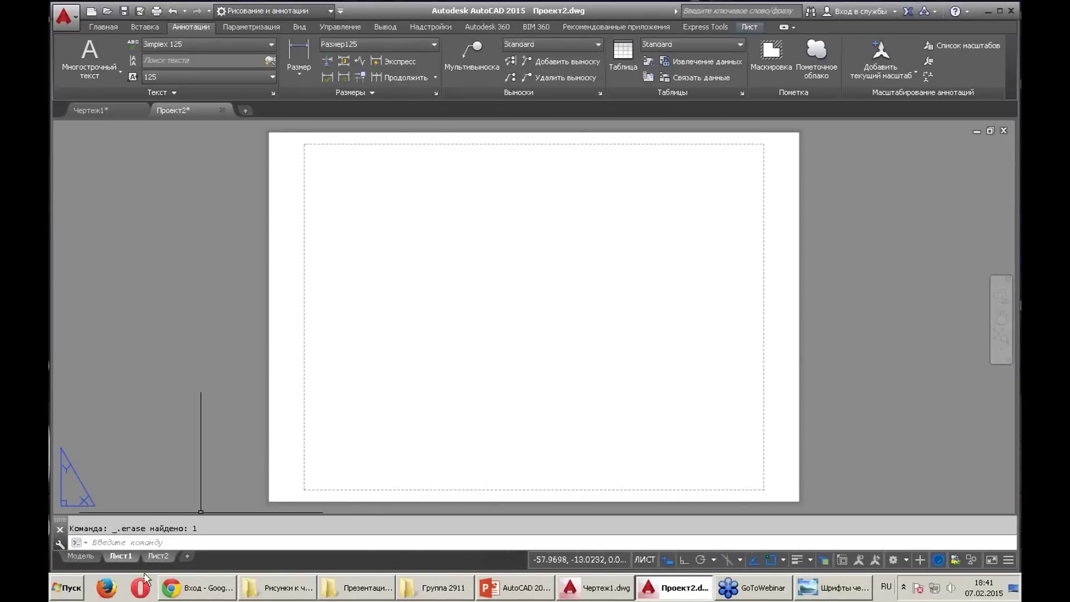
pyautogui.click(158, 556)
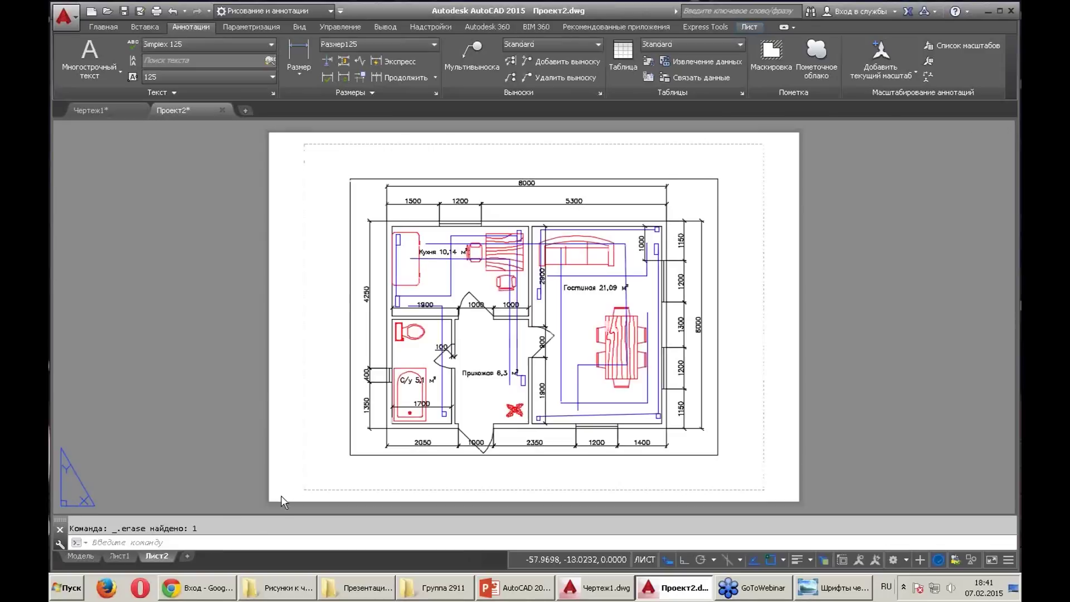
pyautogui.click(377, 456)
pyautogui.press('Delete')
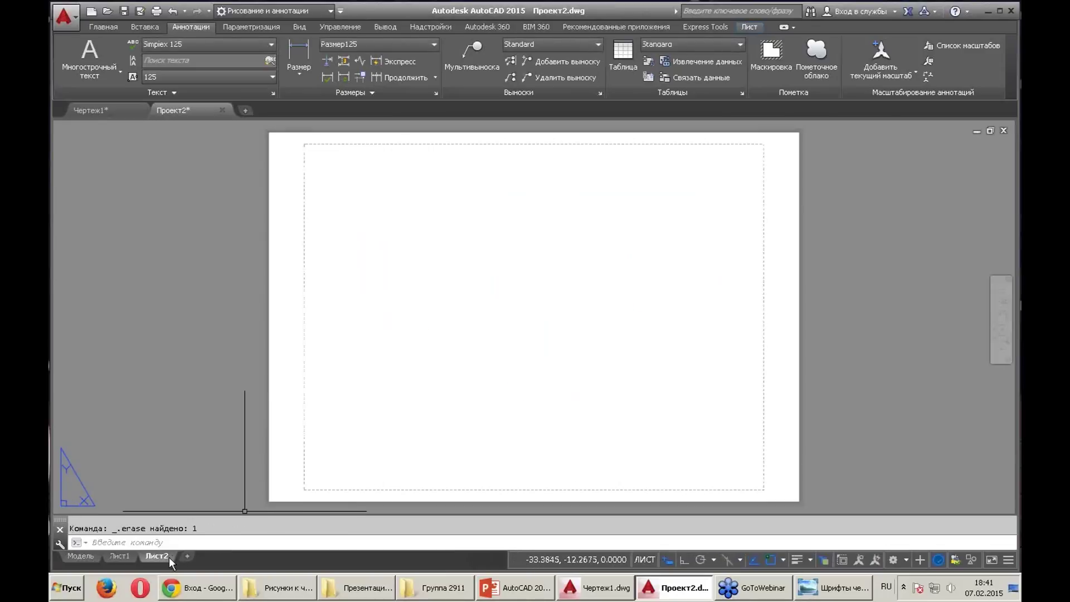
# Delete the Лист2 layout and bring up Лист1's Page Setup Manager
pyautogui.rightClick(162, 556)
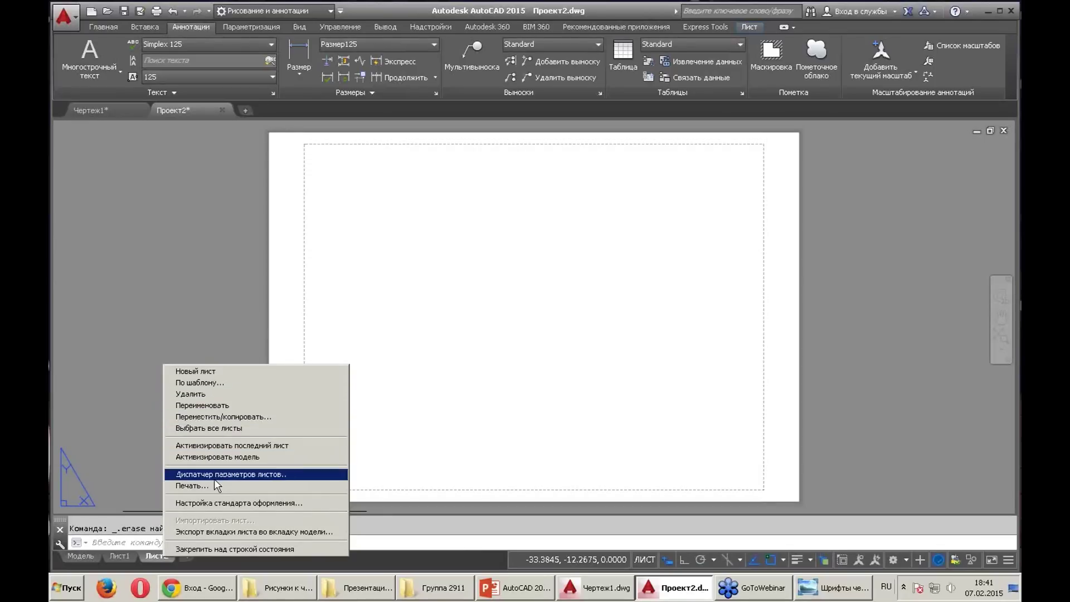
pyautogui.click(200, 393)
pyautogui.click(569, 334)
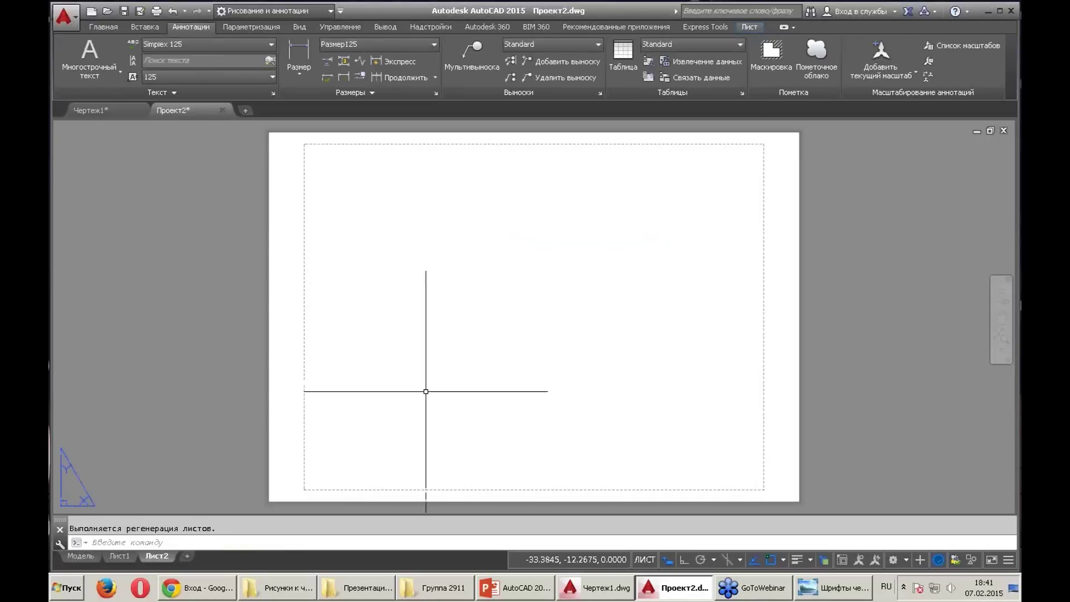
pyautogui.rightClick(124, 556)
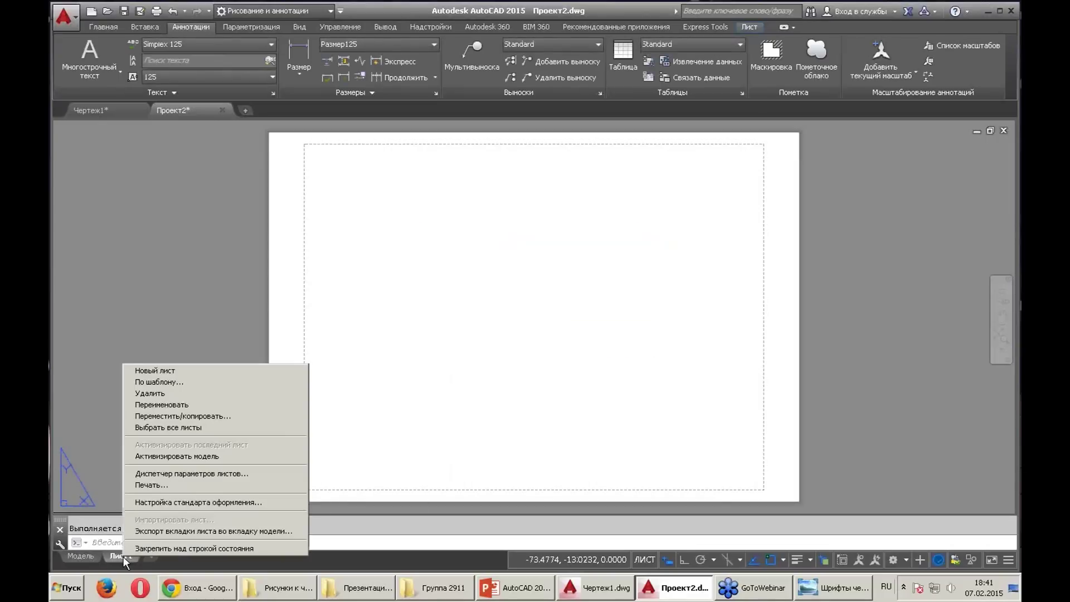
pyautogui.click(185, 475)
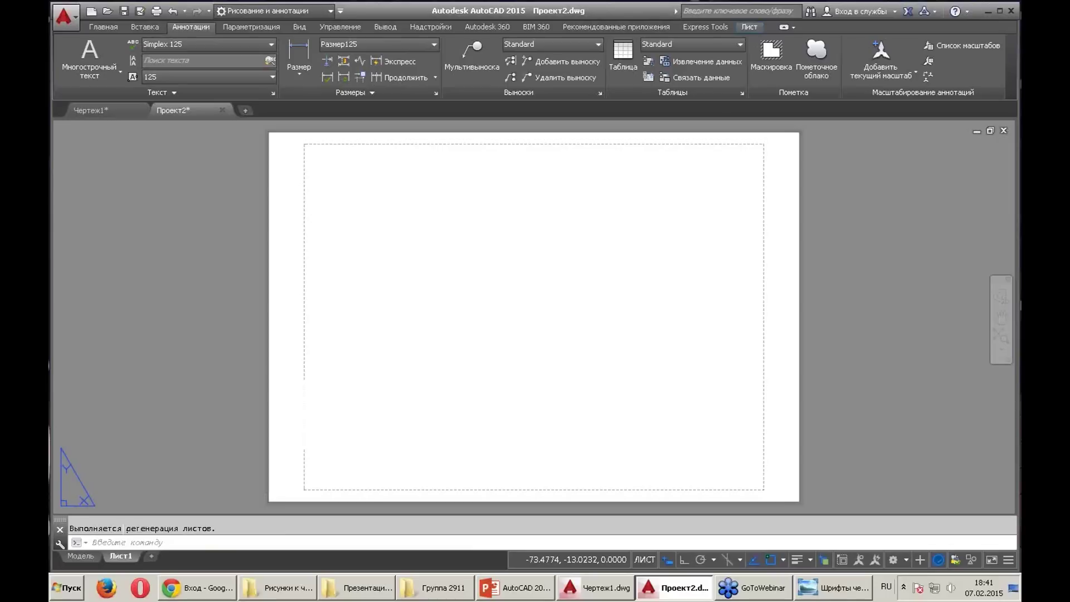
# Create page setup A3 using DWG To PDF on borderless ISO A3 420×297 mm paper
pyautogui.click(636, 243)
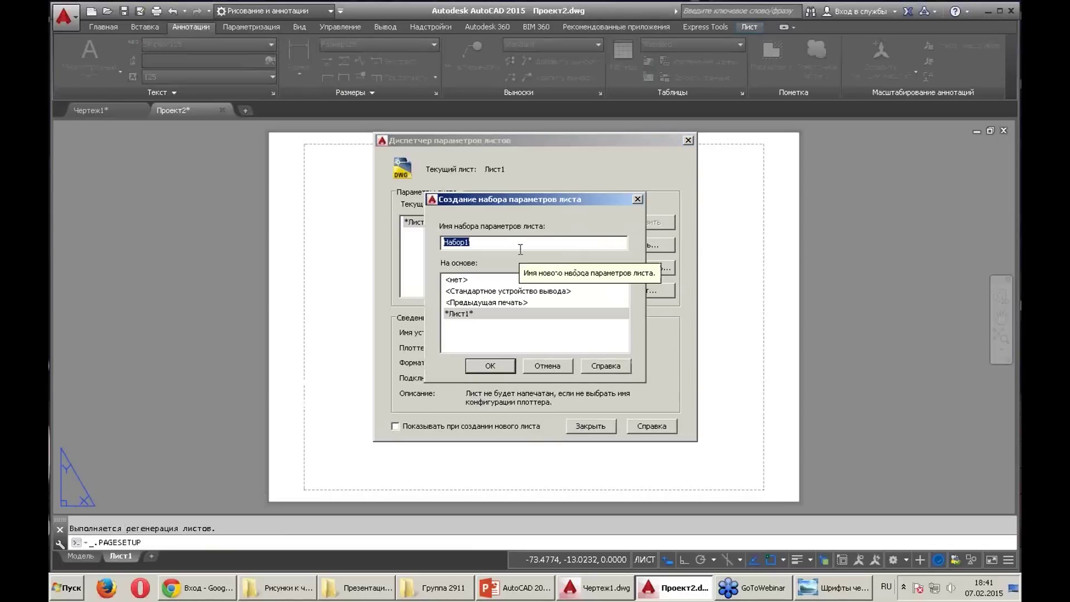
pyautogui.write('а3')
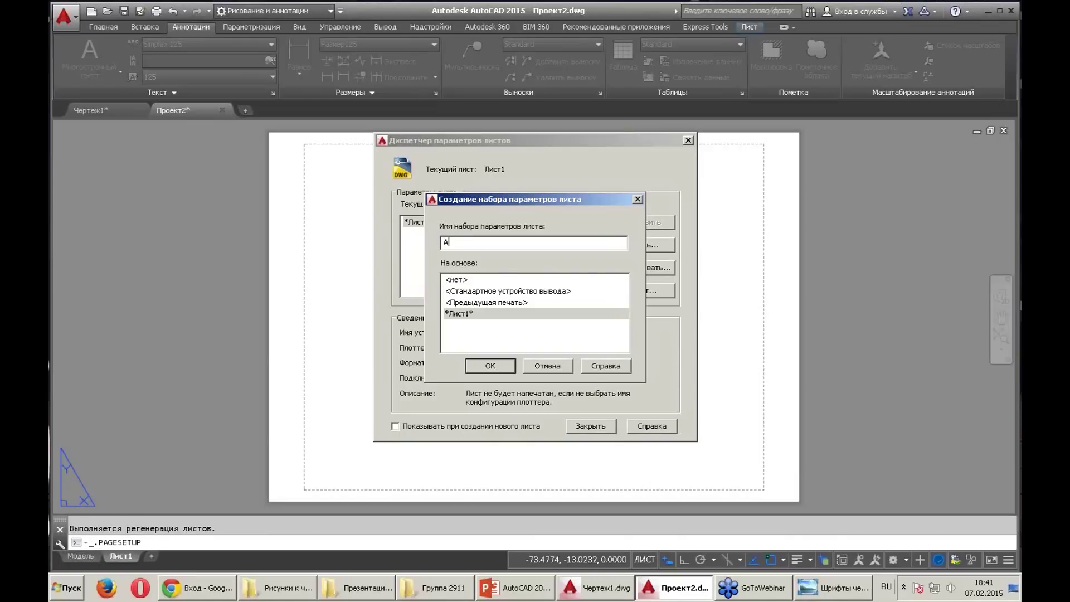
pyautogui.click(490, 366)
pyautogui.click(512, 193)
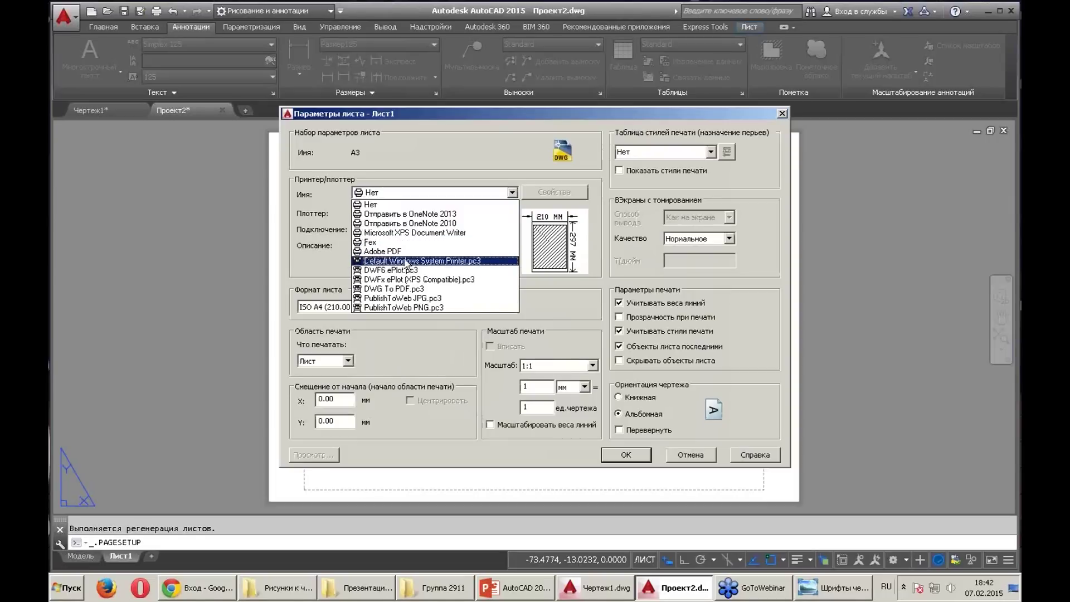
pyautogui.click(415, 289)
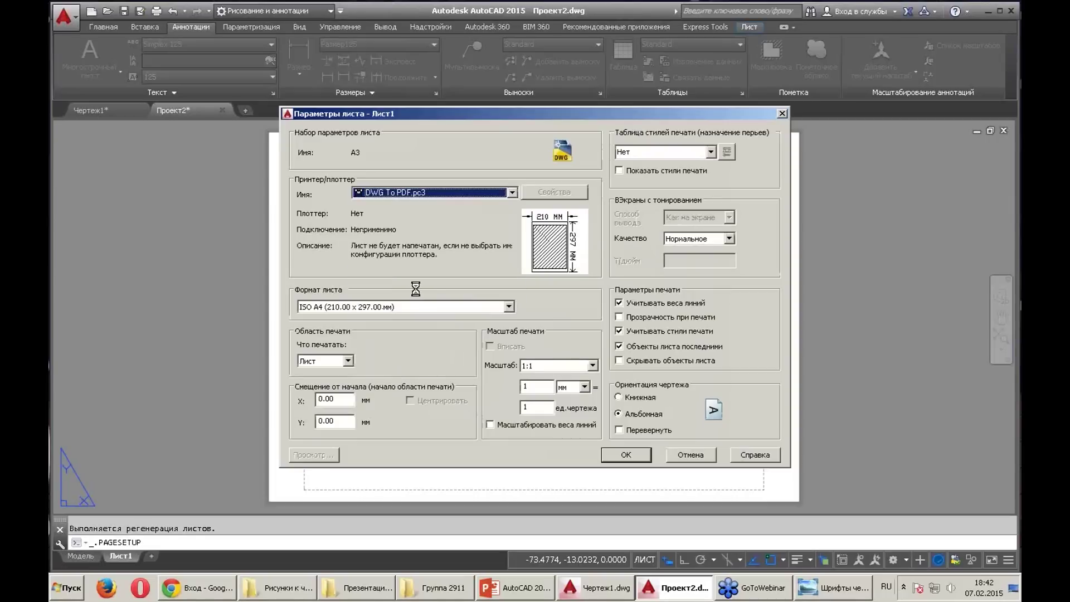
pyautogui.click(509, 307)
pyautogui.moveTo(510, 502); pyautogui.dragTo(504, 346)
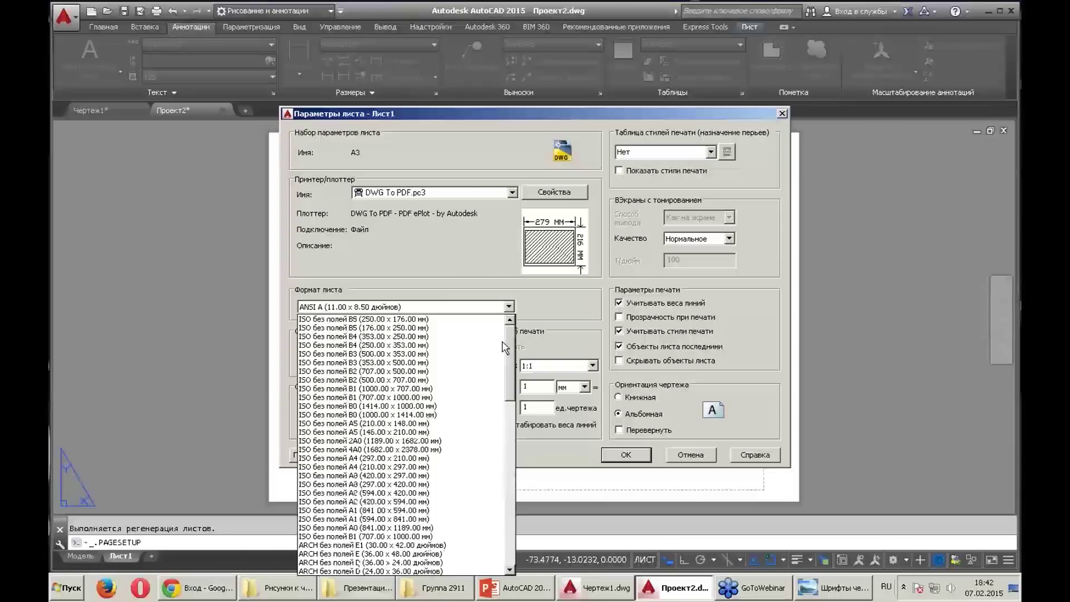
pyautogui.click(417, 476)
# Set the plot area to a window from 0,0 to 420,297
pyautogui.click(348, 361)
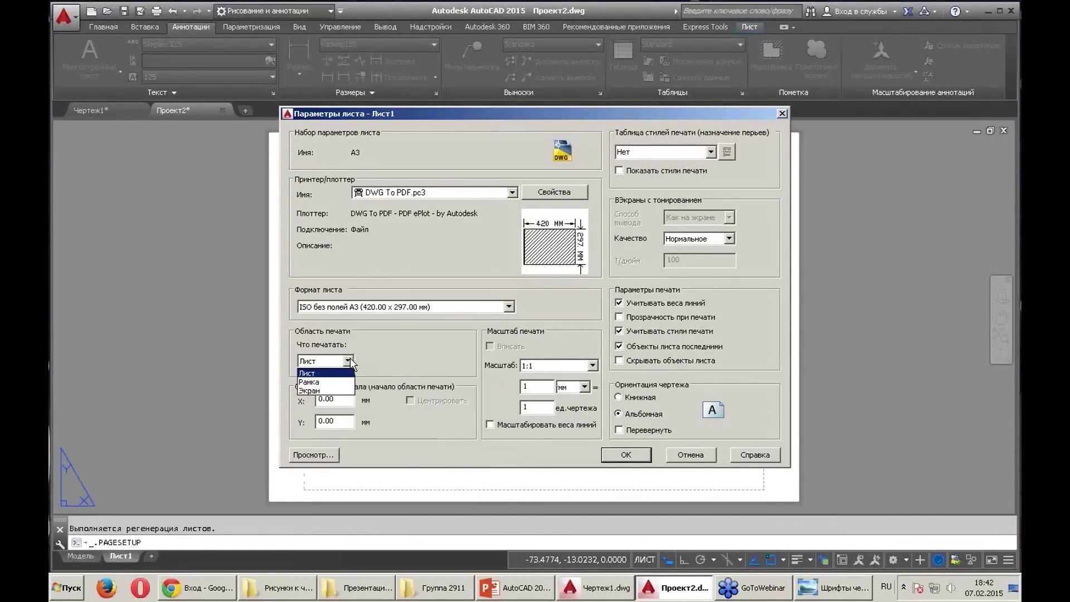
pyautogui.click(323, 382)
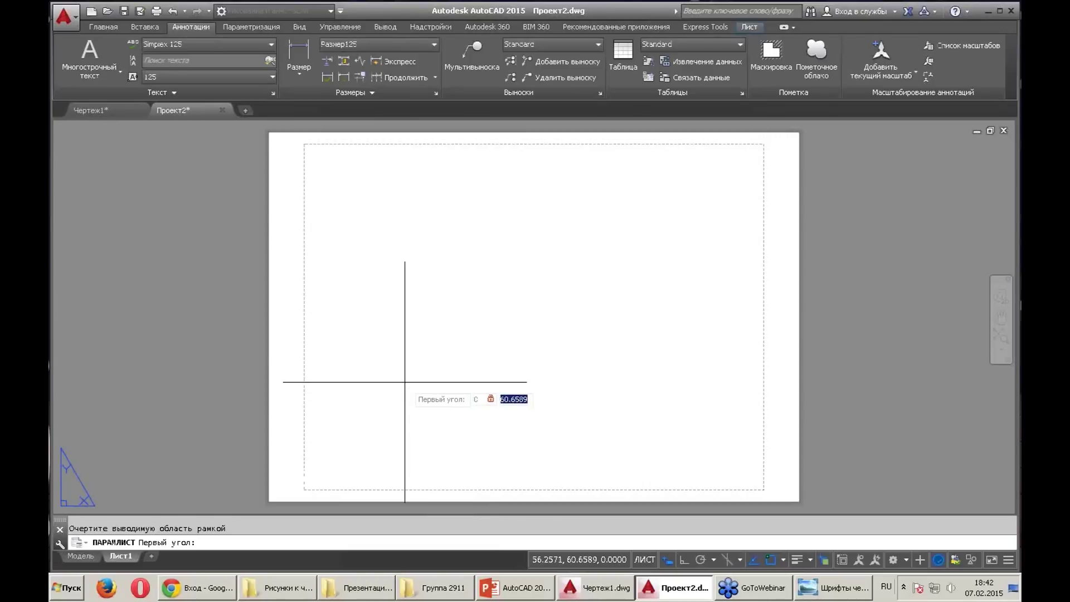
pyautogui.write('0,0')
pyautogui.press('Return')
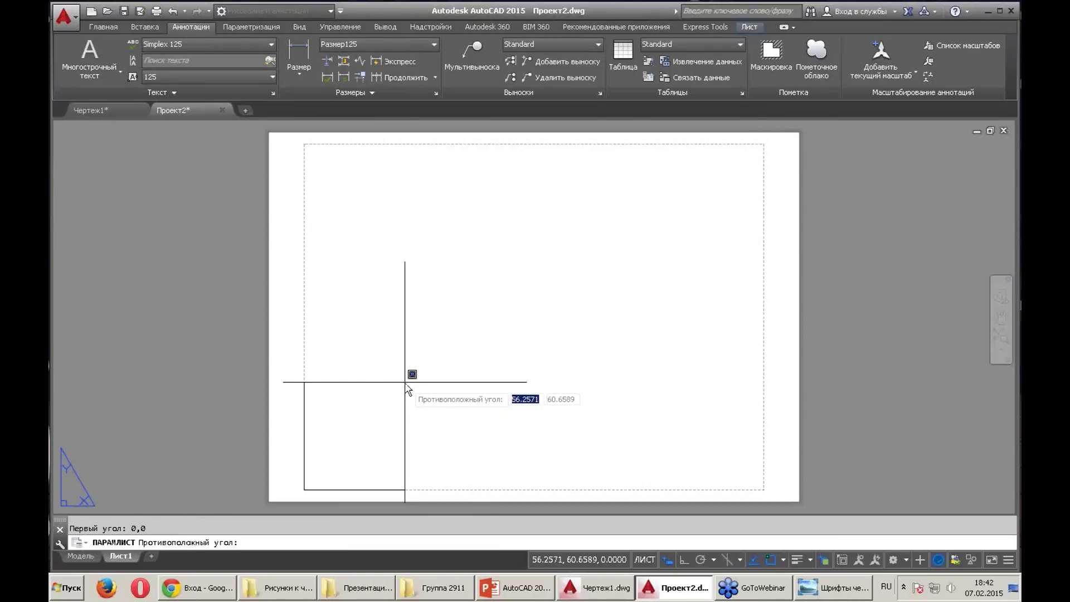
pyautogui.write('420')
pyautogui.press('Tab')
pyautogui.write('2')
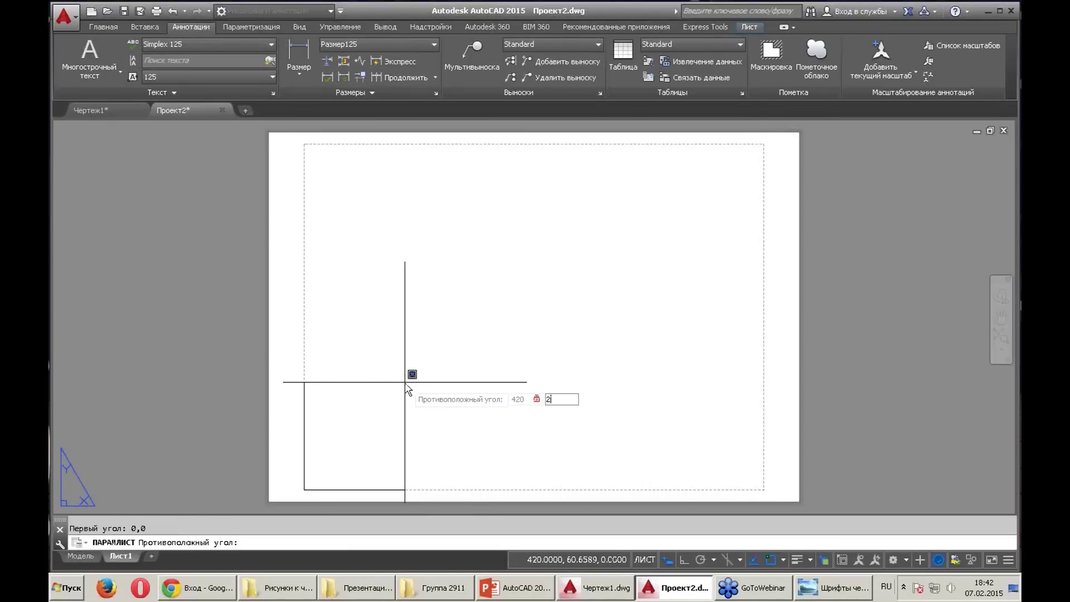
pyautogui.press('Return')
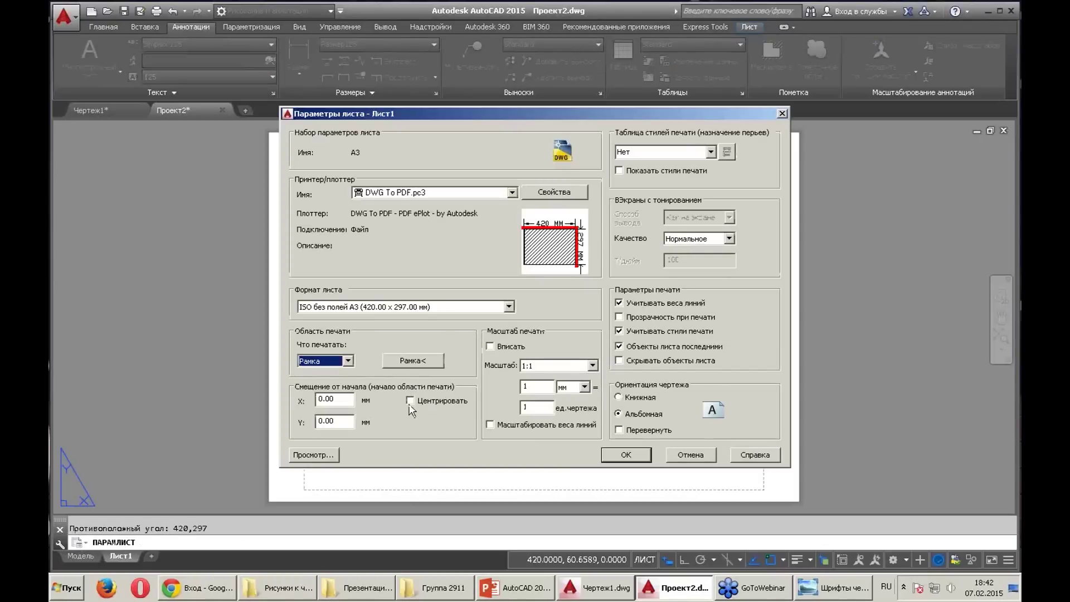
# Centre the plot, enable plot transparency, and make A3 current for Лист1
pyautogui.click(410, 400)
pyautogui.click(618, 316)
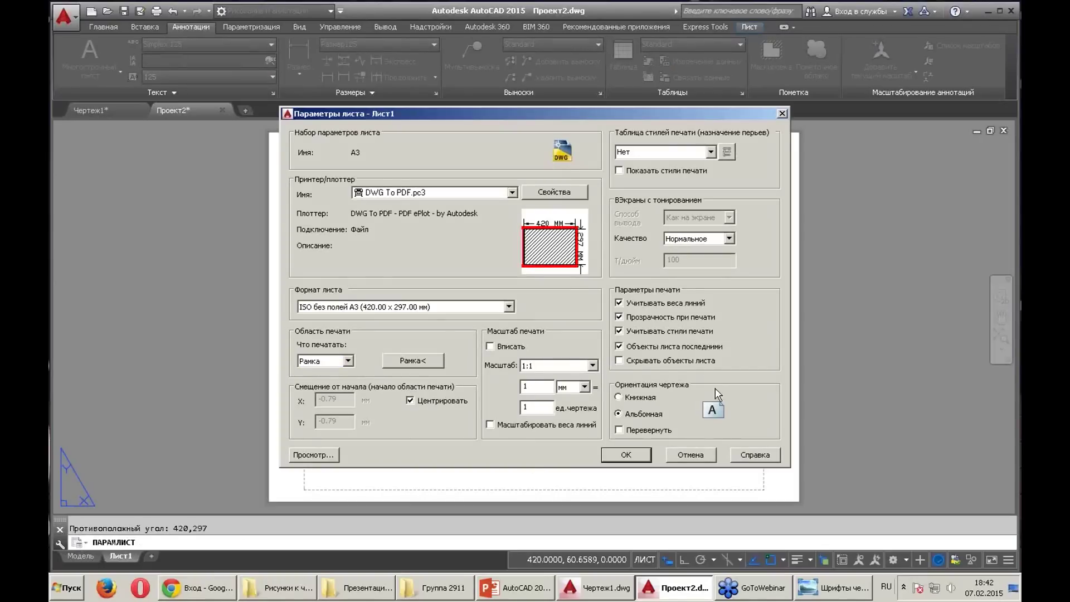
pyautogui.click(626, 455)
pyautogui.click(636, 225)
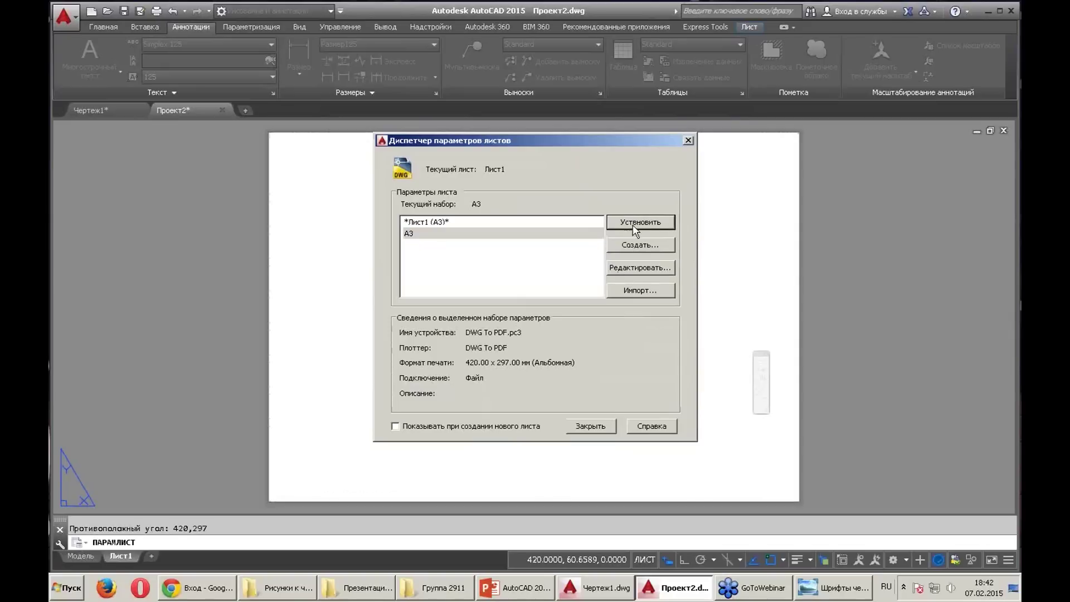
pyautogui.click(687, 140)
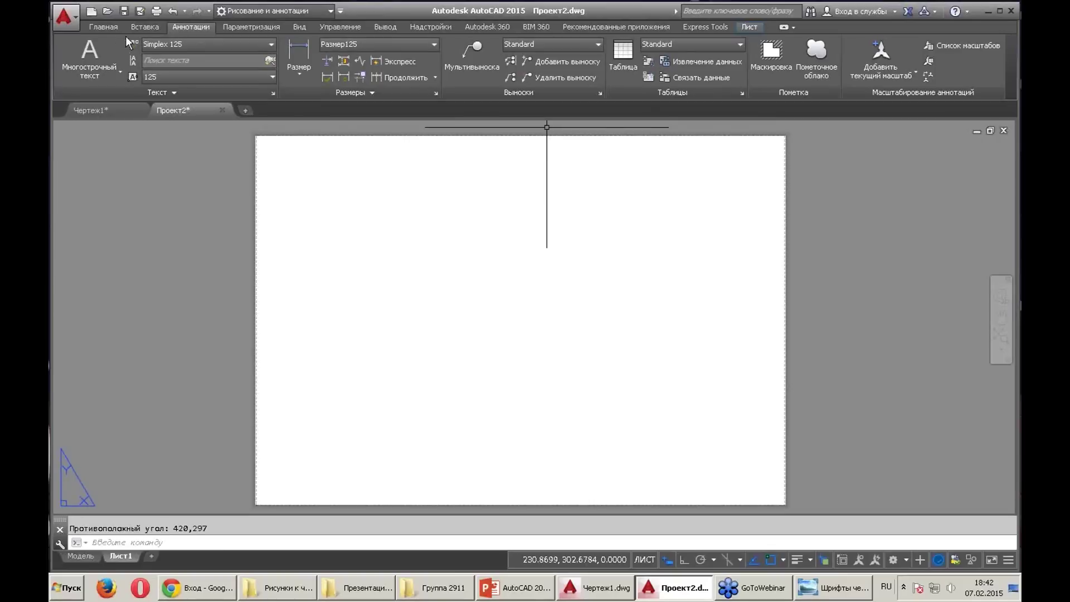
# Create a new layer named Рамка in the Layer Properties Manager
pyautogui.click(113, 25)
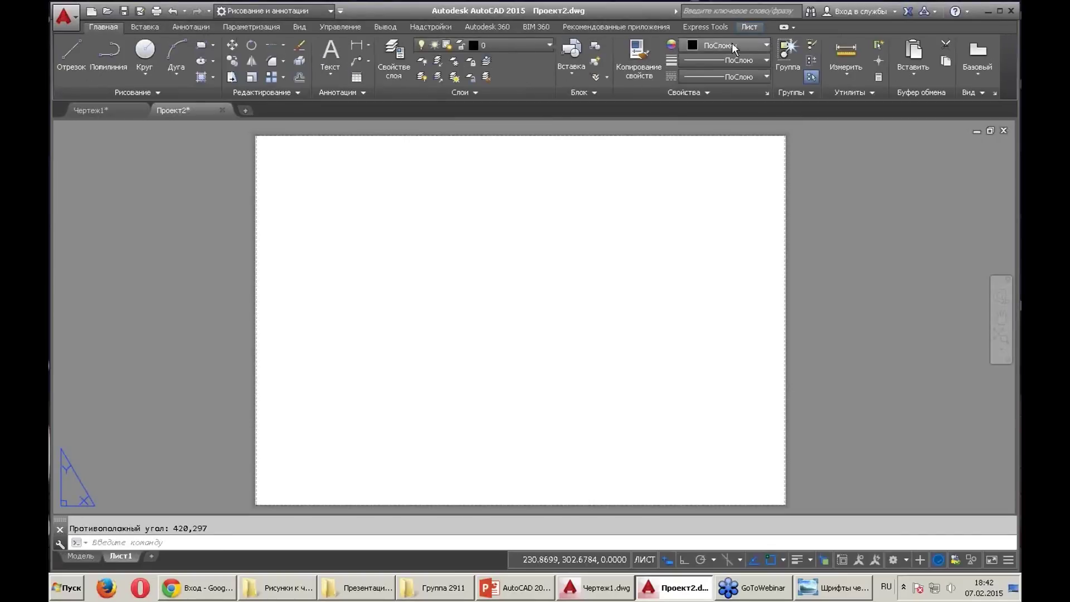
pyautogui.click(548, 47)
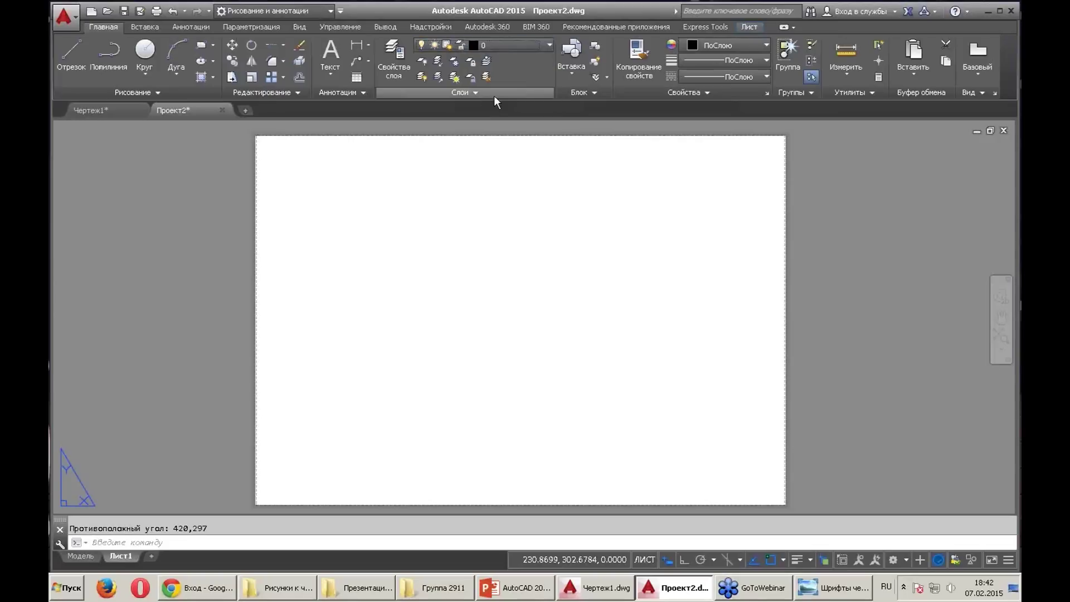
pyautogui.click(394, 62)
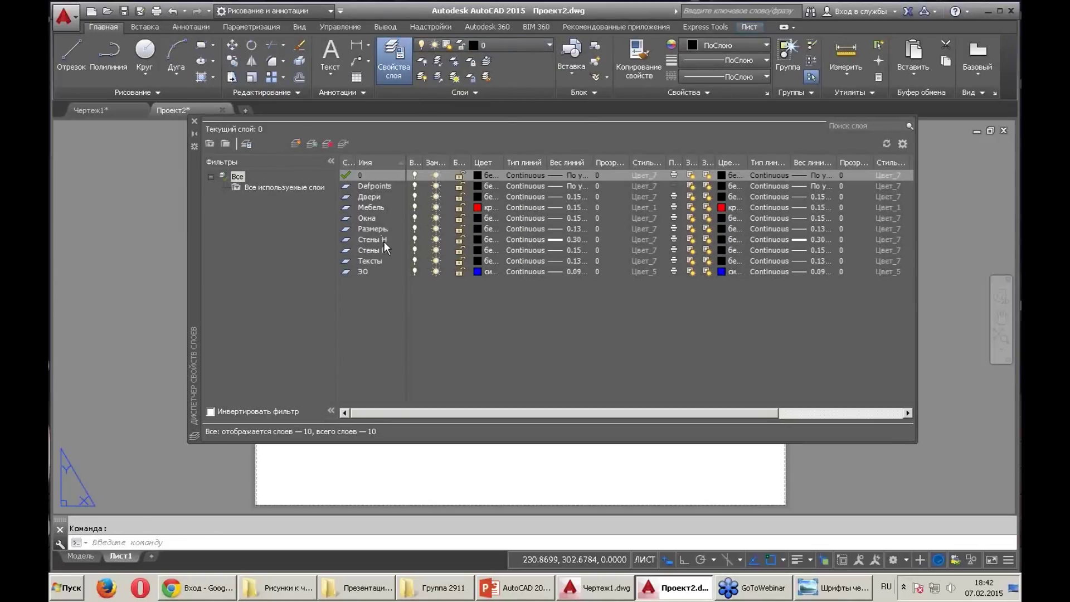
pyautogui.click(375, 240)
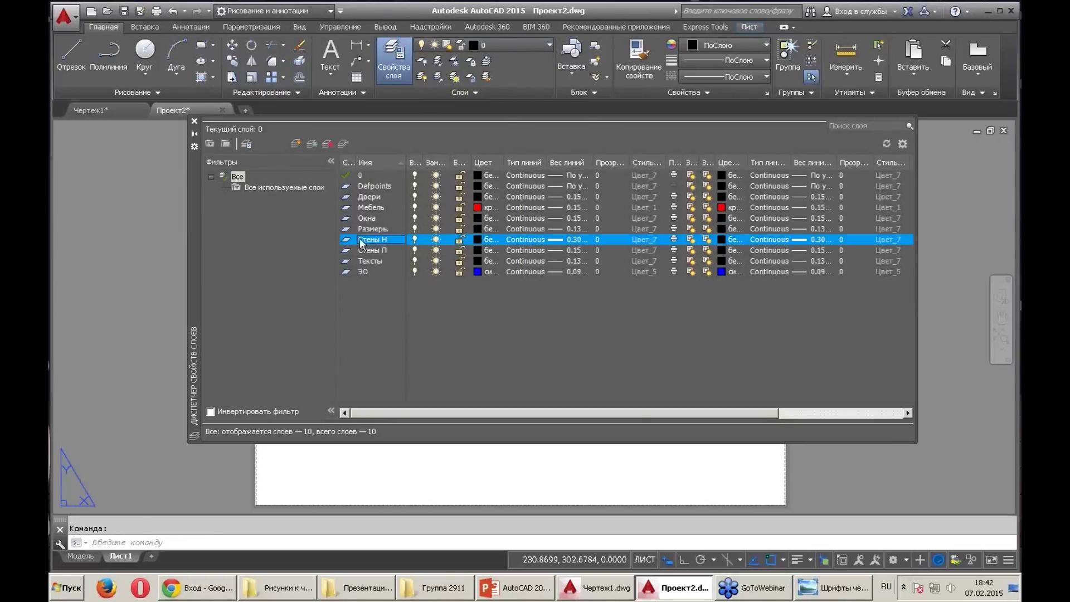
pyautogui.click(295, 144)
pyautogui.write('Ра')
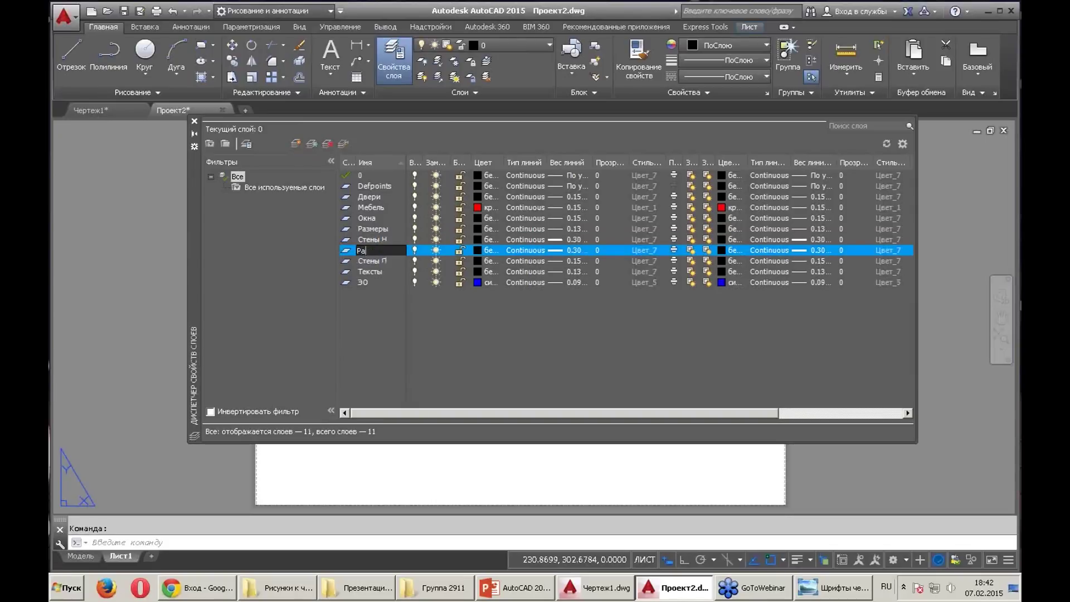
pyautogui.write('мка')
pyautogui.press('Return')
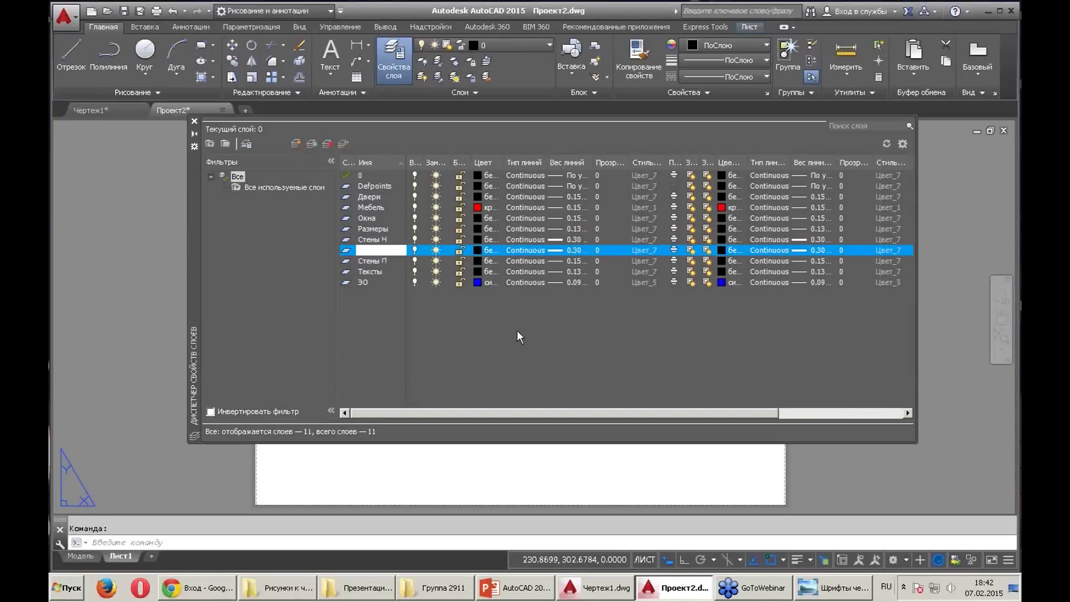
pyautogui.click(193, 121)
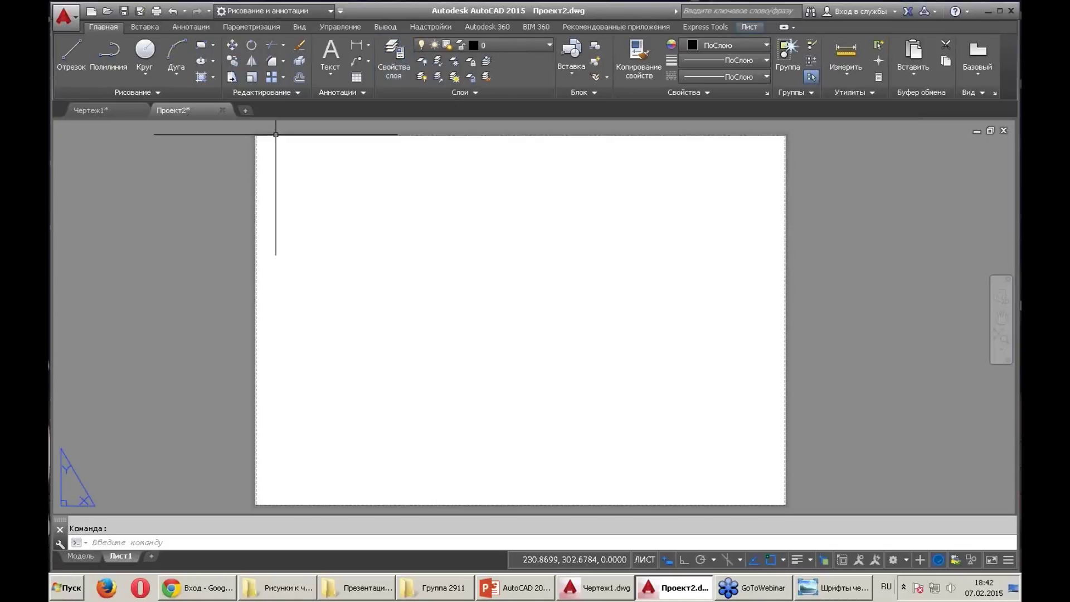
# Open and dismiss the block gallery, then minimize AutoCAD
pyautogui.click(575, 54)
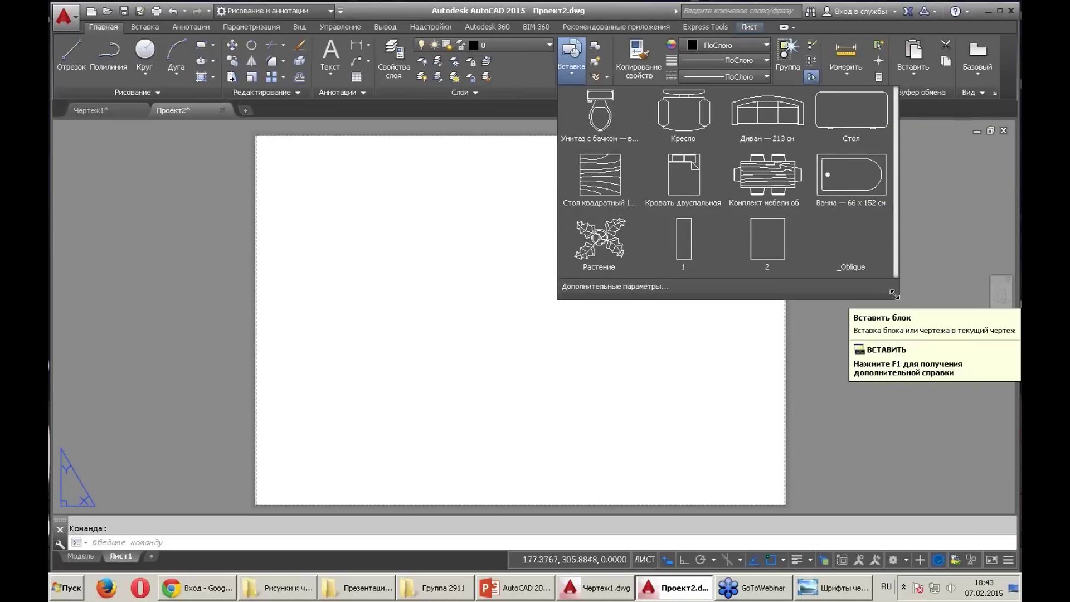
pyautogui.moveTo(816, 119); pyautogui.dragTo(767, 138, button='middle')
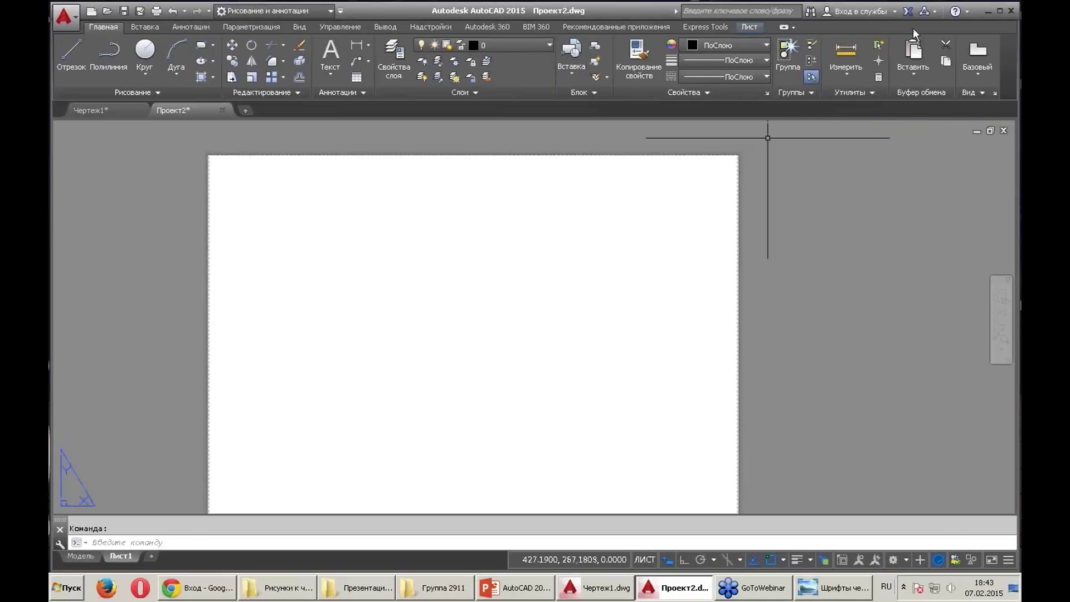
pyautogui.click(987, 10)
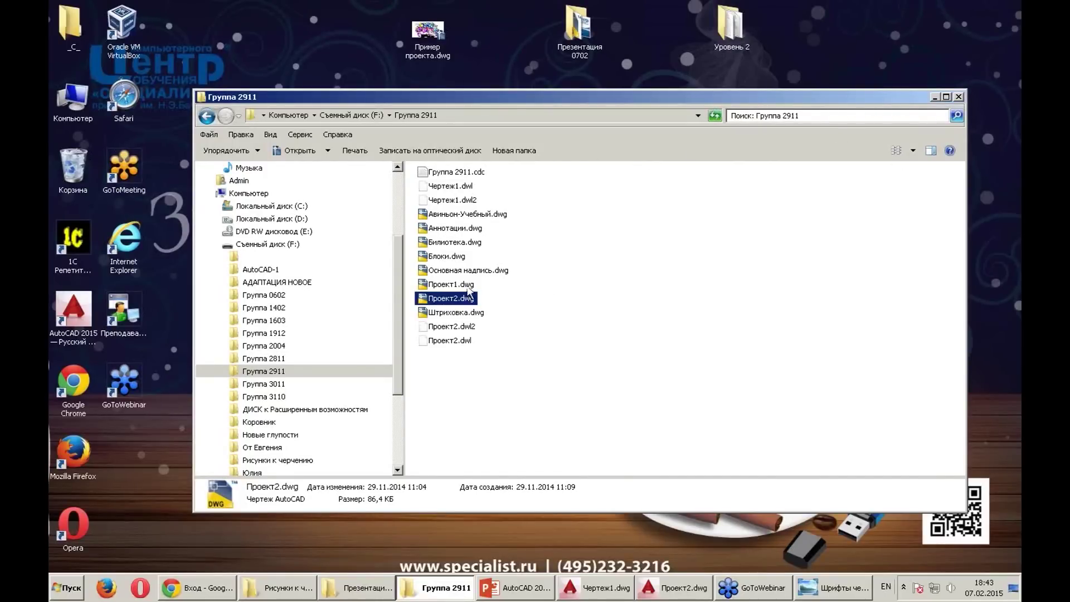
# Drag Основная надпись.dwg from Группа 2911 onto the desktop, then bring AutoCAD back
pyautogui.moveTo(430, 273); pyautogui.dragTo(704, 162)
pyautogui.moveTo(791, 33); pyautogui.dragTo(791, 33)
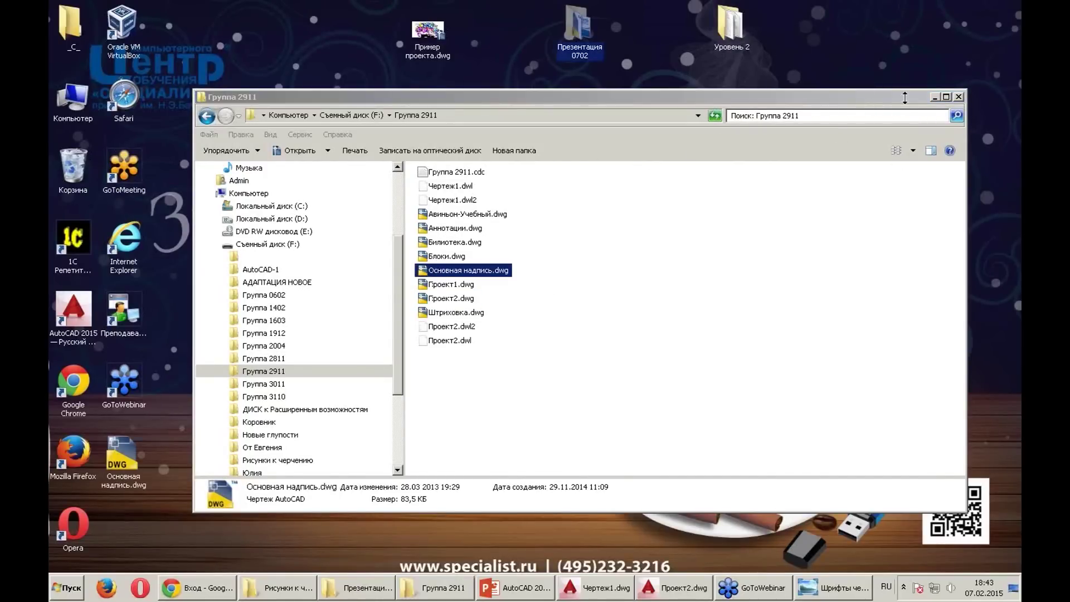
pyautogui.click(935, 97)
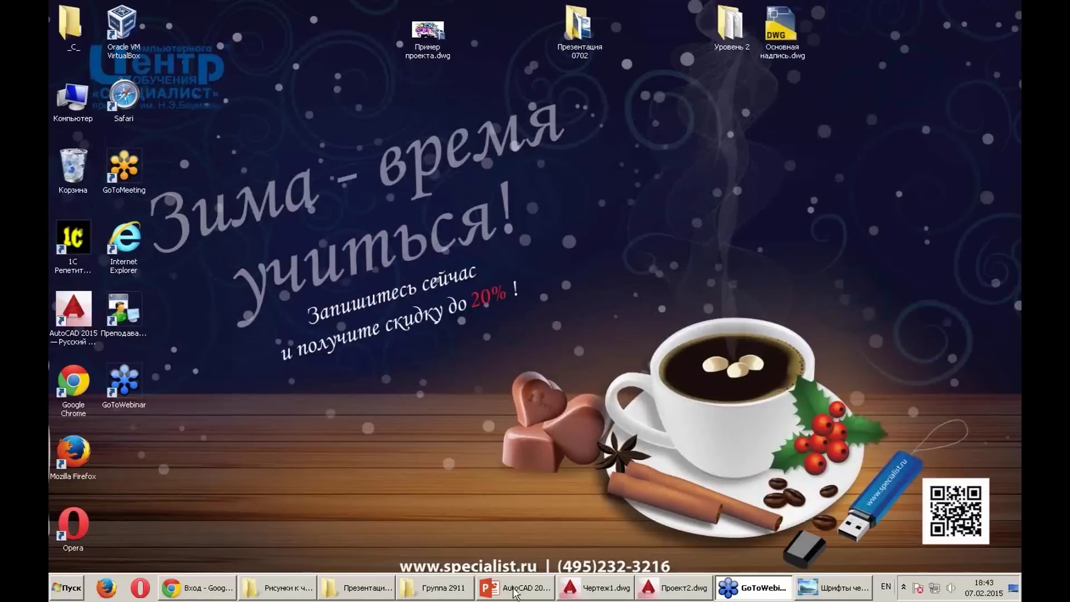
pyautogui.click(624, 588)
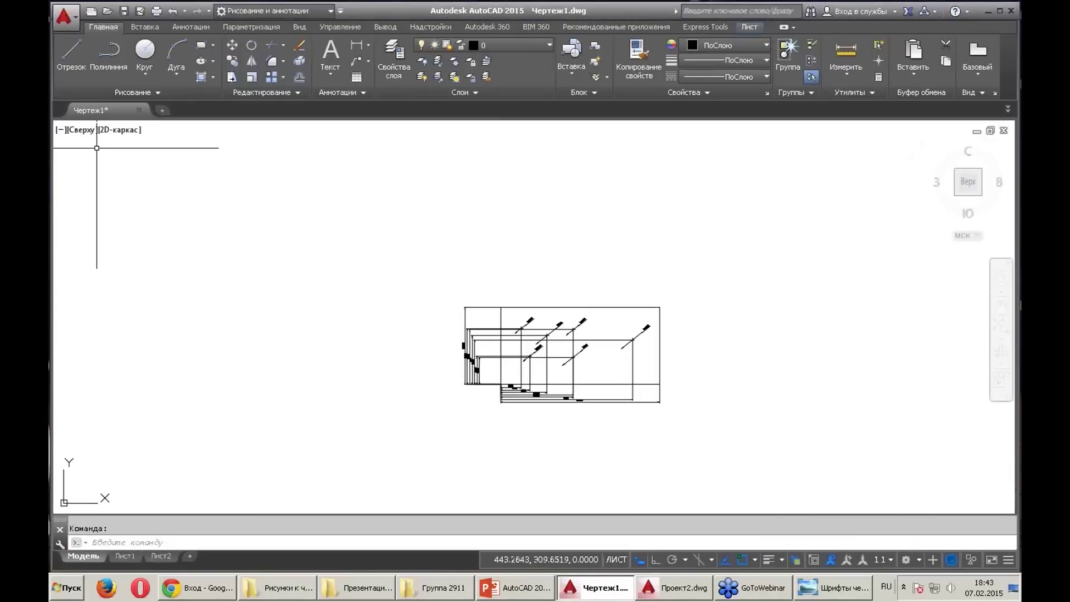
# Switch to Проект2.dwg and make Рамка the current layer
pyautogui.click(675, 586)
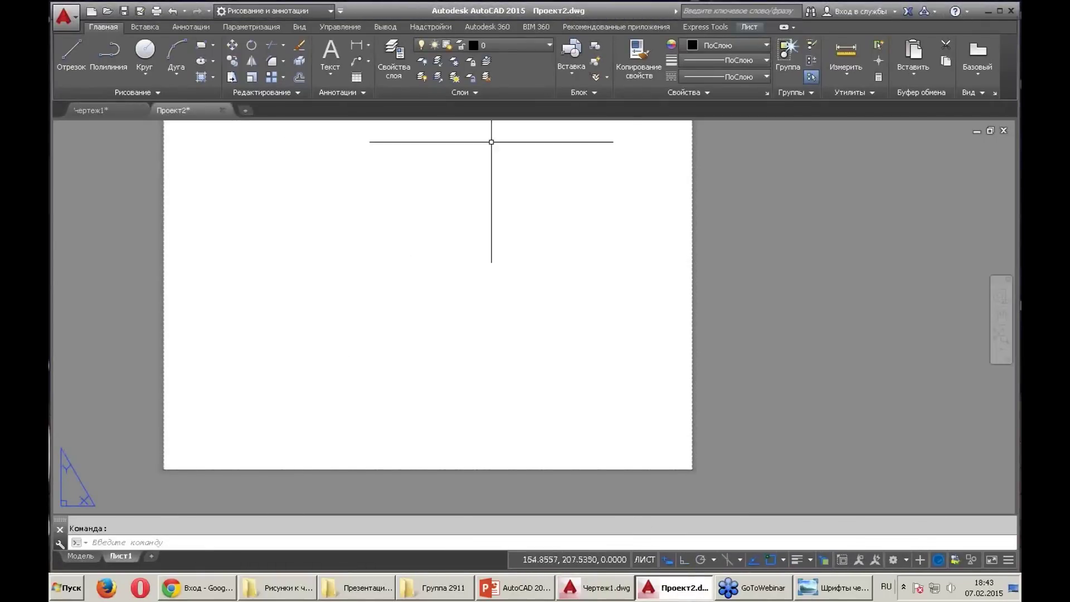
pyautogui.click(546, 43)
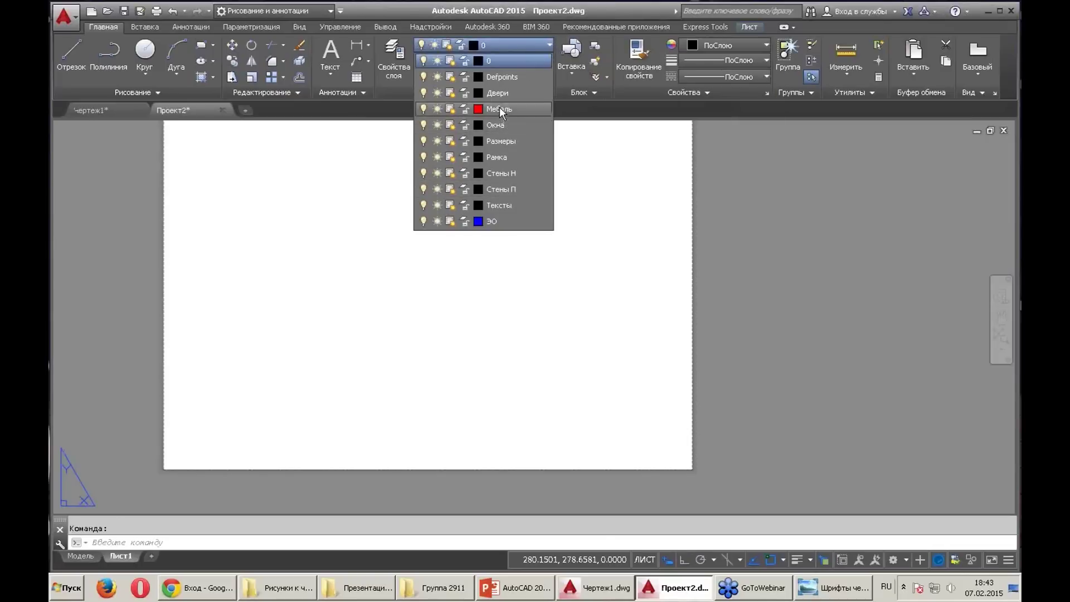
pyautogui.click(499, 157)
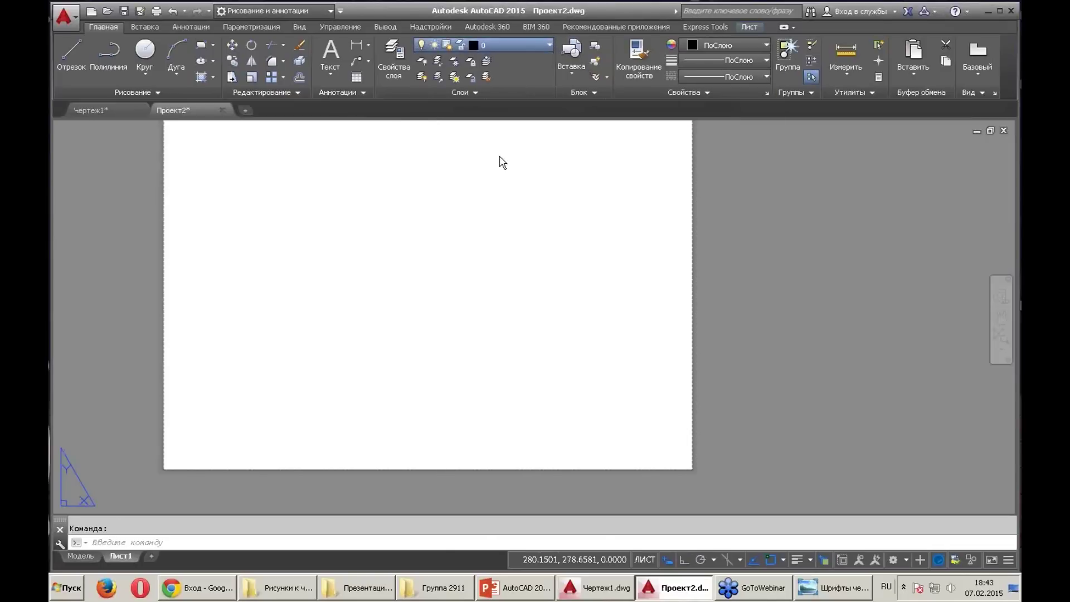
pyautogui.moveTo(498, 192); pyautogui.dragTo(523, 201, button='middle')
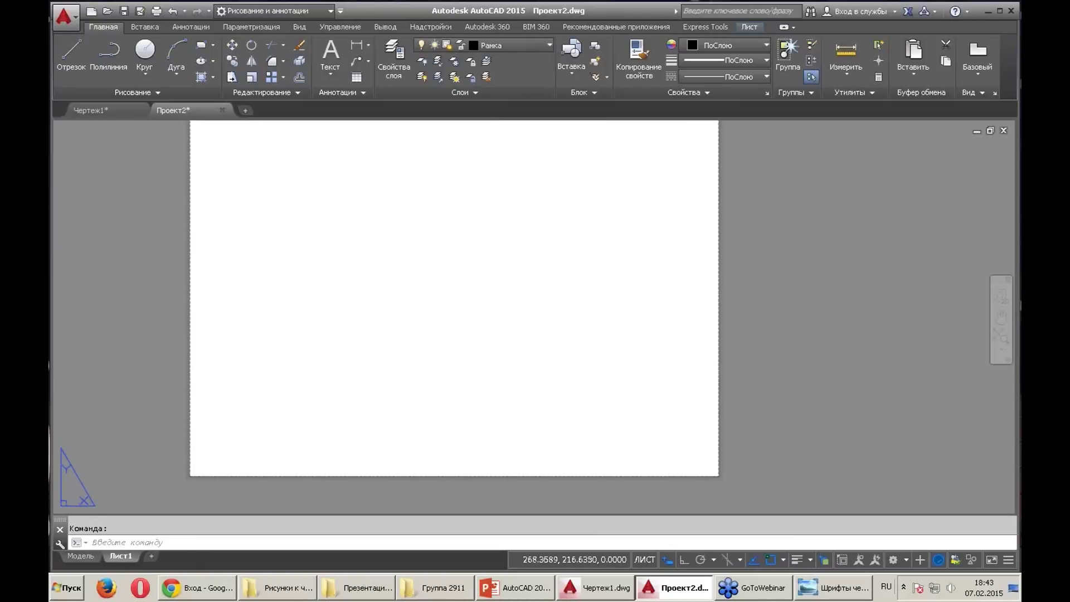
# Browse the desktop in DesignCenter, close it, and minimize AutoCAD
pyautogui.hotkey('ctrl', '2')
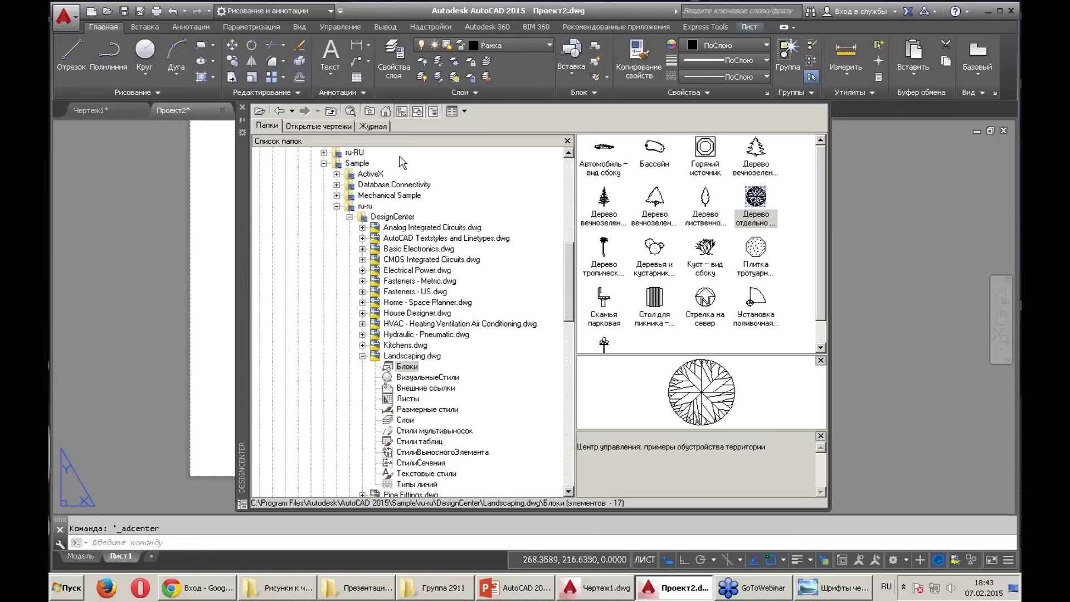
pyautogui.scroll(2, 446, 223)
pyautogui.scroll(12, 362, 167)
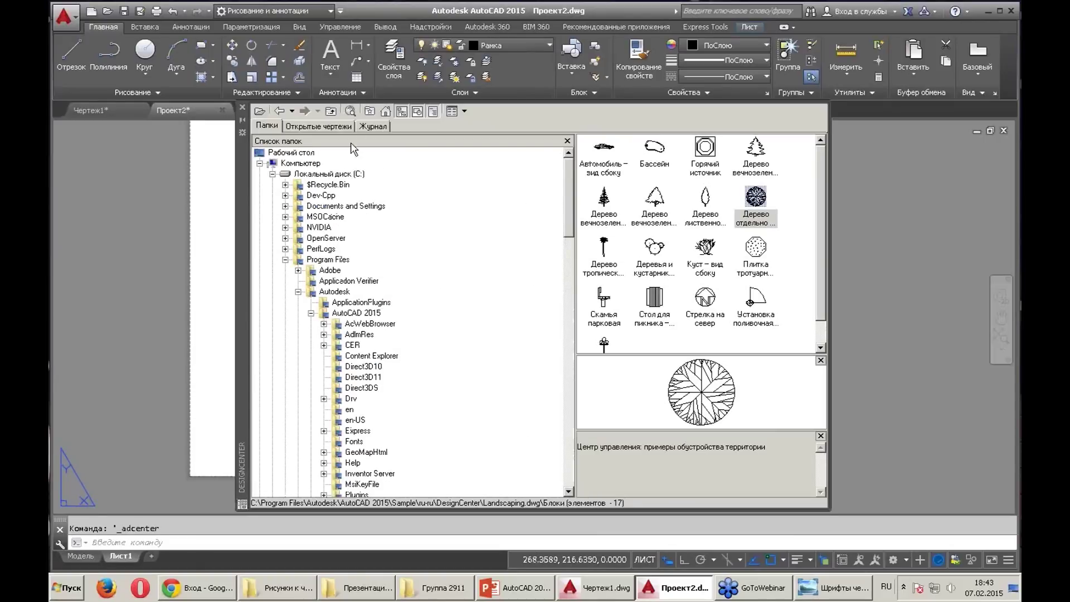
pyautogui.click(306, 155)
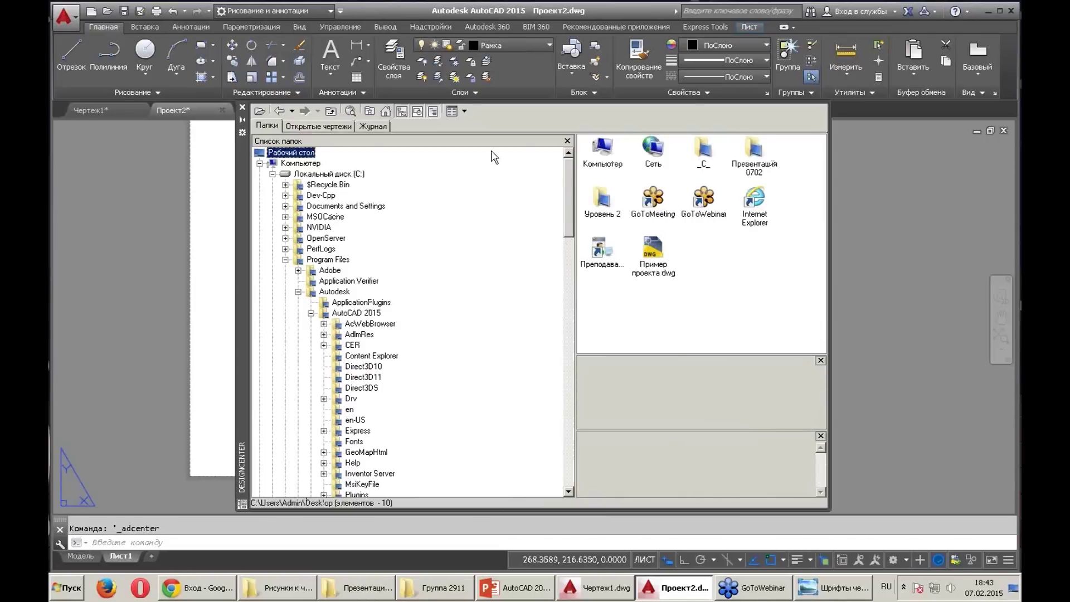
pyautogui.click(243, 109)
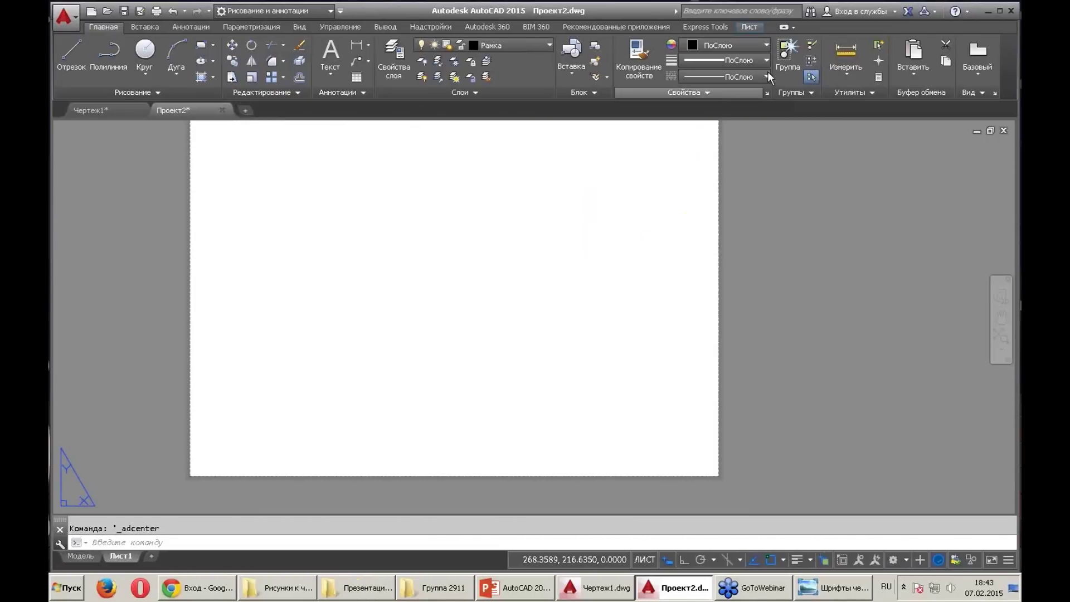
pyautogui.click(986, 11)
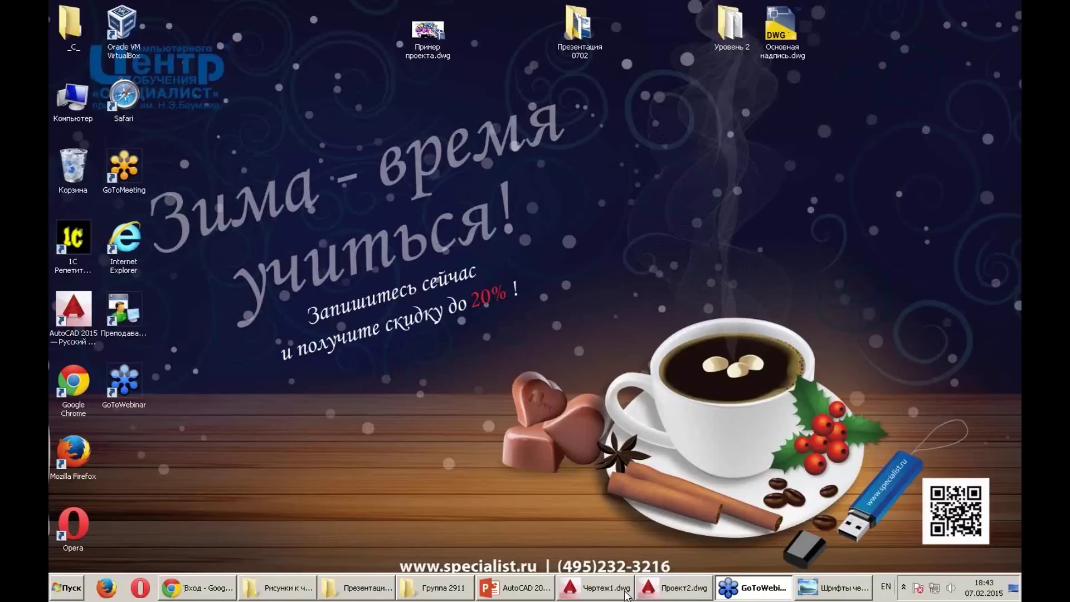
# Close Чертеж1.dwg, cancelling the save dialog and discarding its changes
pyautogui.click(627, 591)
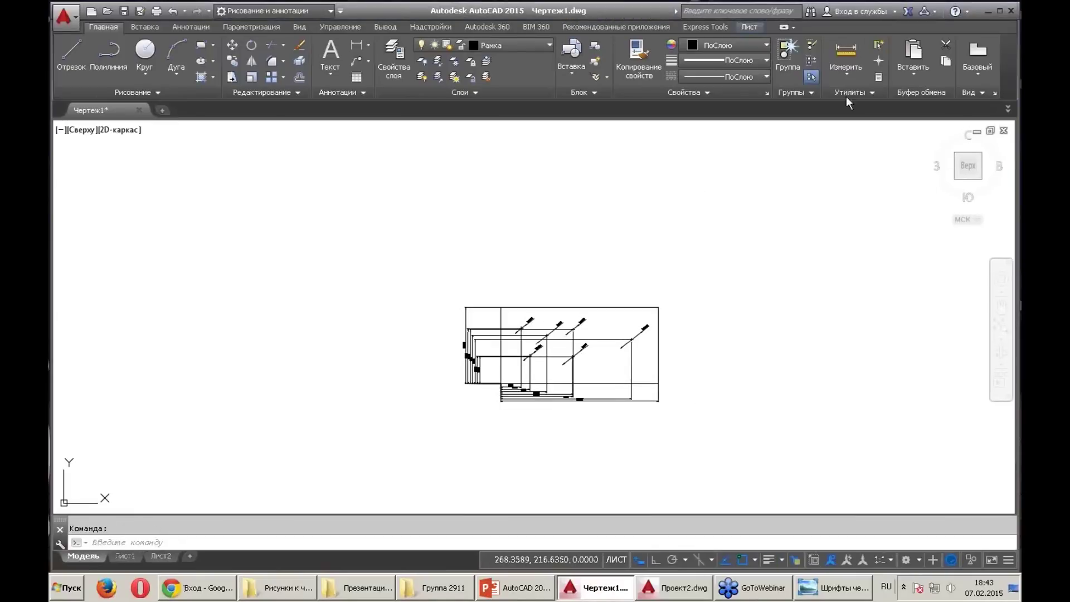
pyautogui.click(1011, 10)
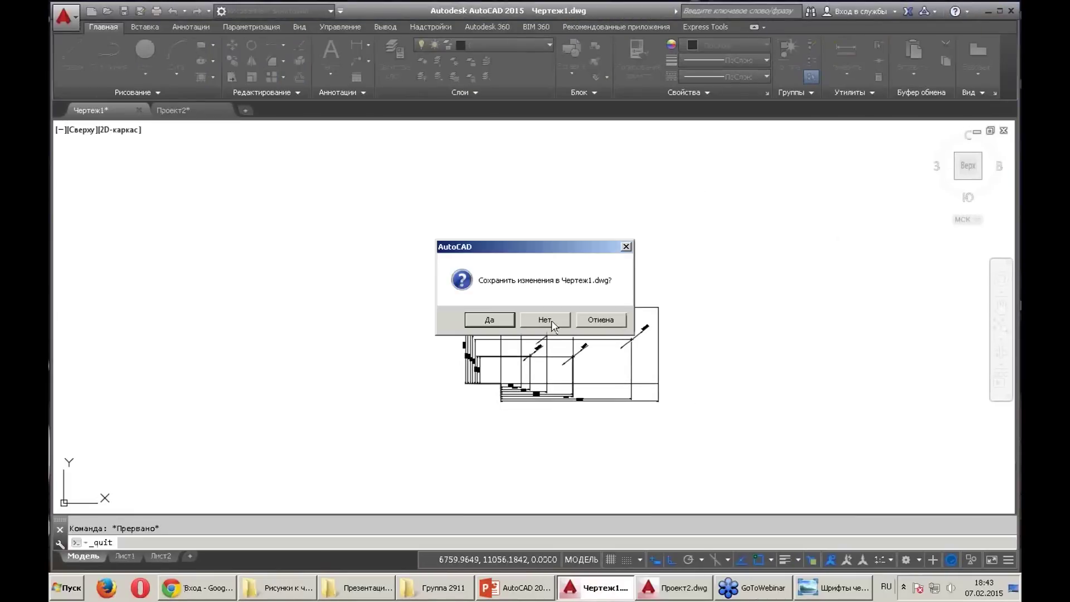
pyautogui.click(502, 321)
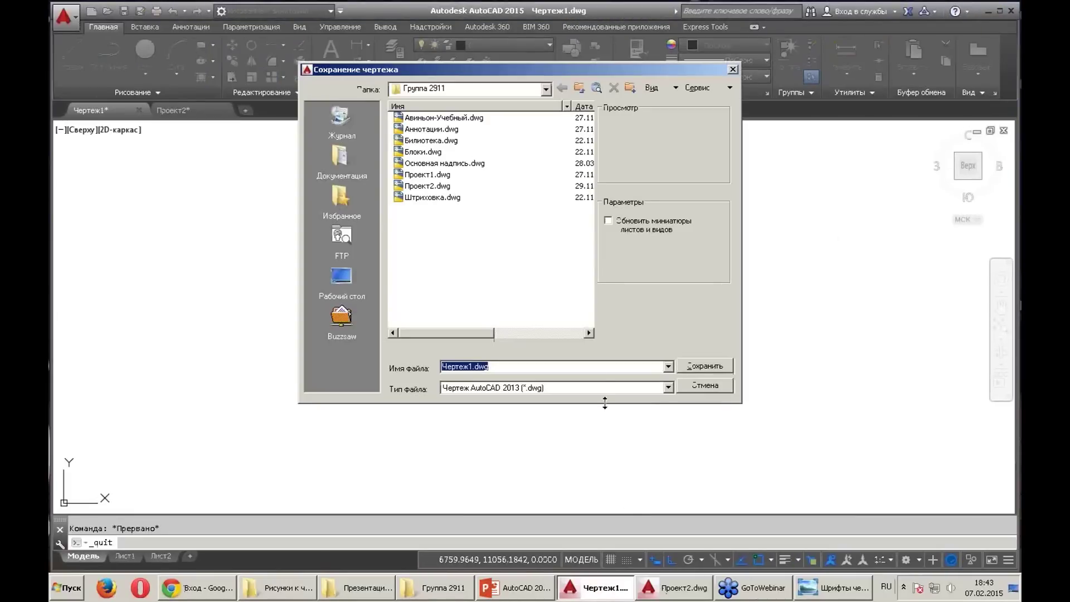
pyautogui.click(703, 387)
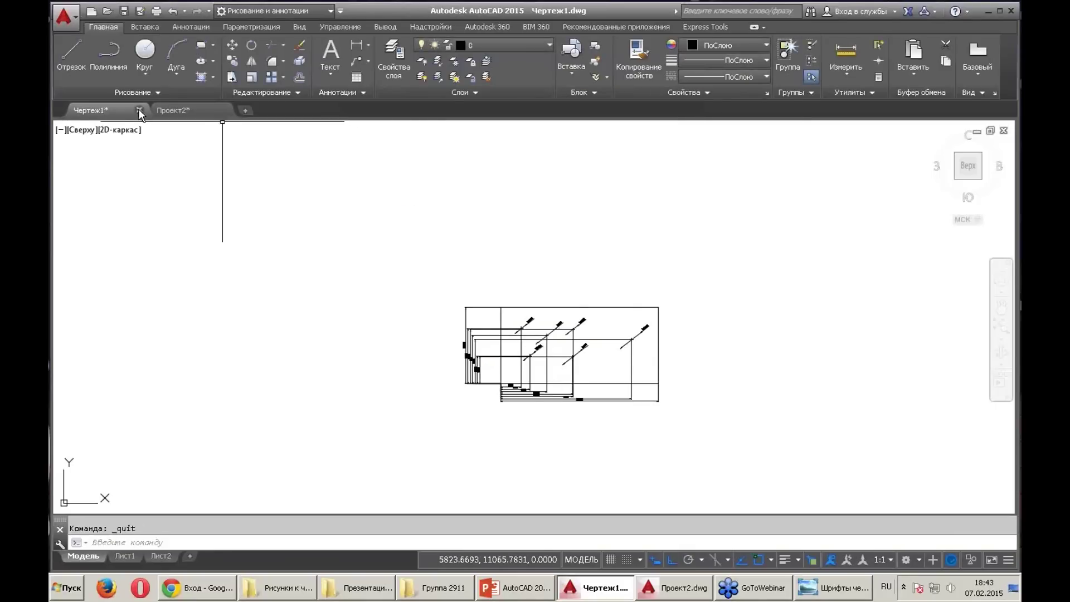
pyautogui.click(545, 316)
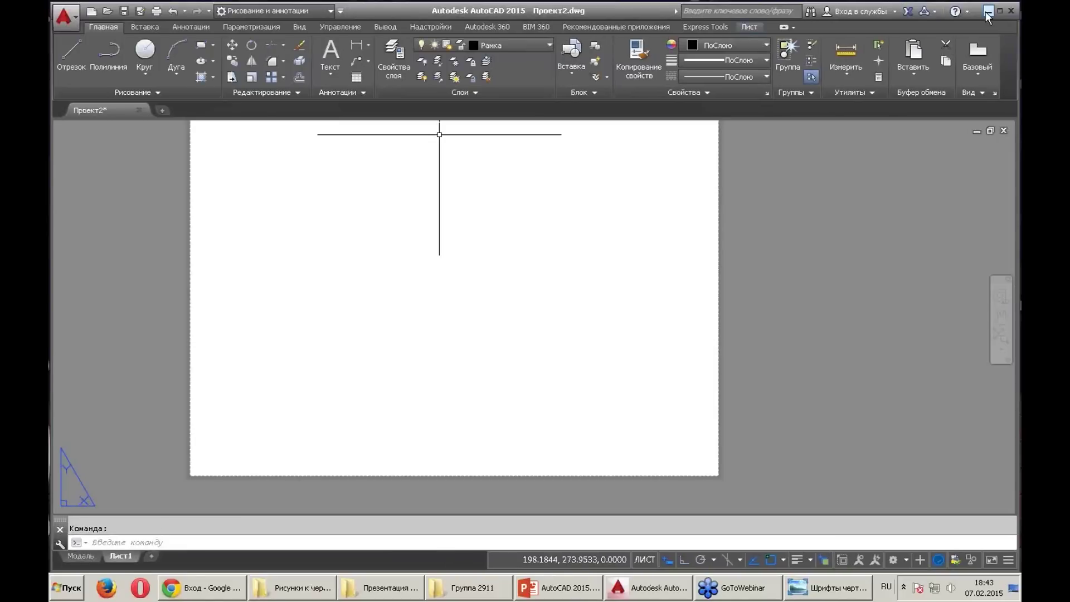
# Save a copy of Проект2.dwg into the Рабочий стол (desktop) folder, then exit AutoCAD
pyautogui.click(69, 15)
pyautogui.press('Escape')
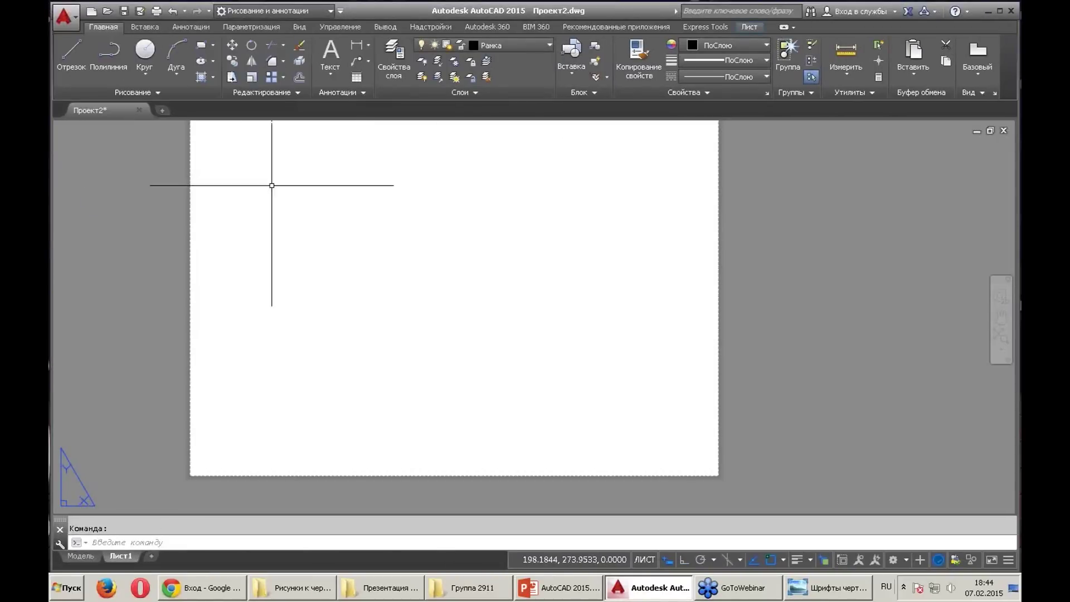
pyautogui.hotkey('ctrl', 'shift', 's')
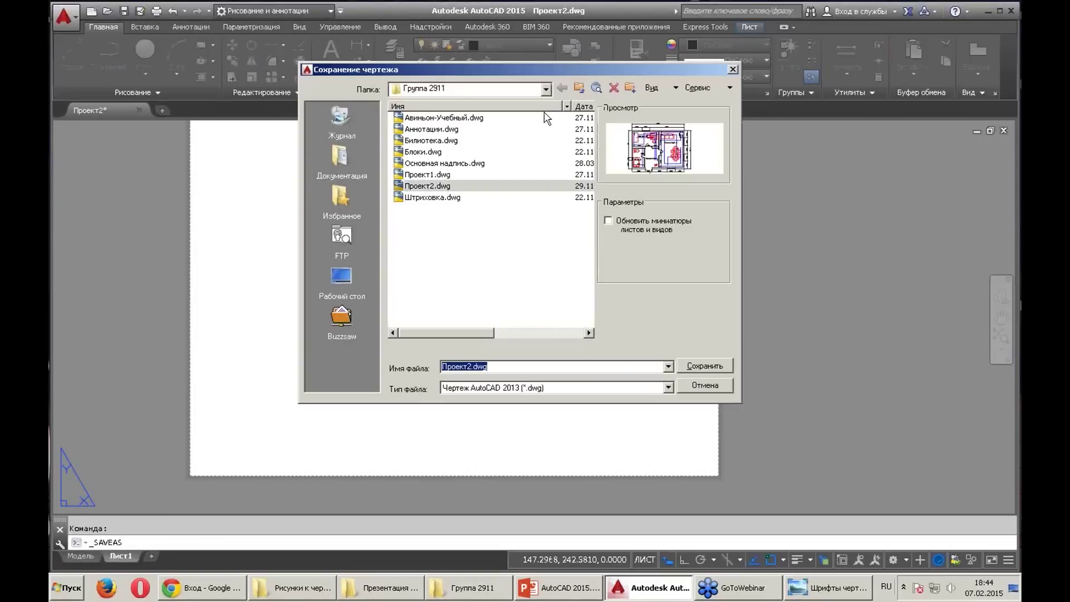
pyautogui.click(546, 89)
pyautogui.click(423, 99)
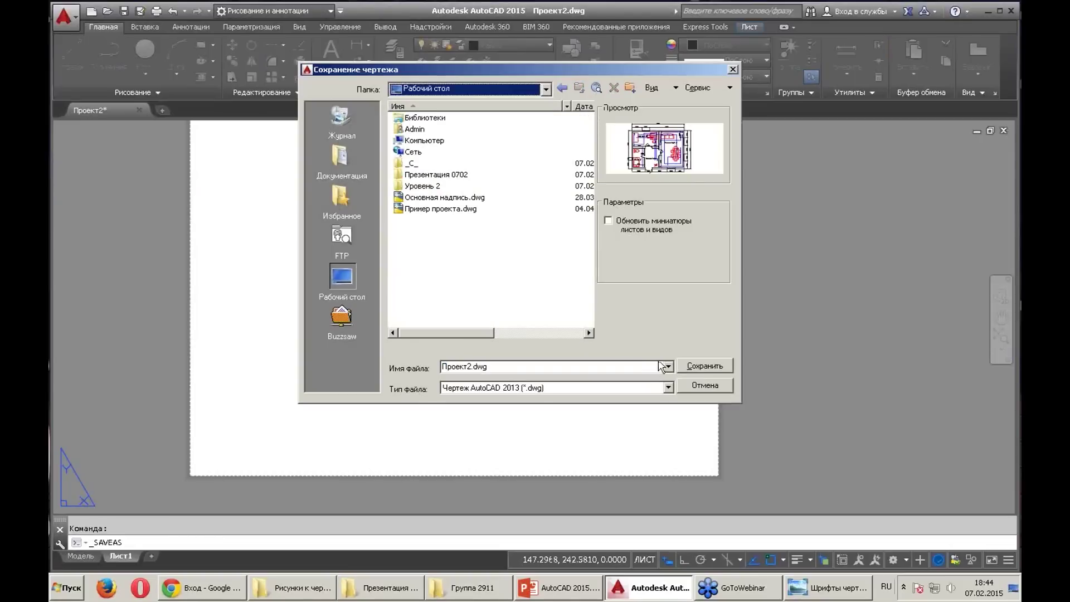
pyautogui.click(696, 366)
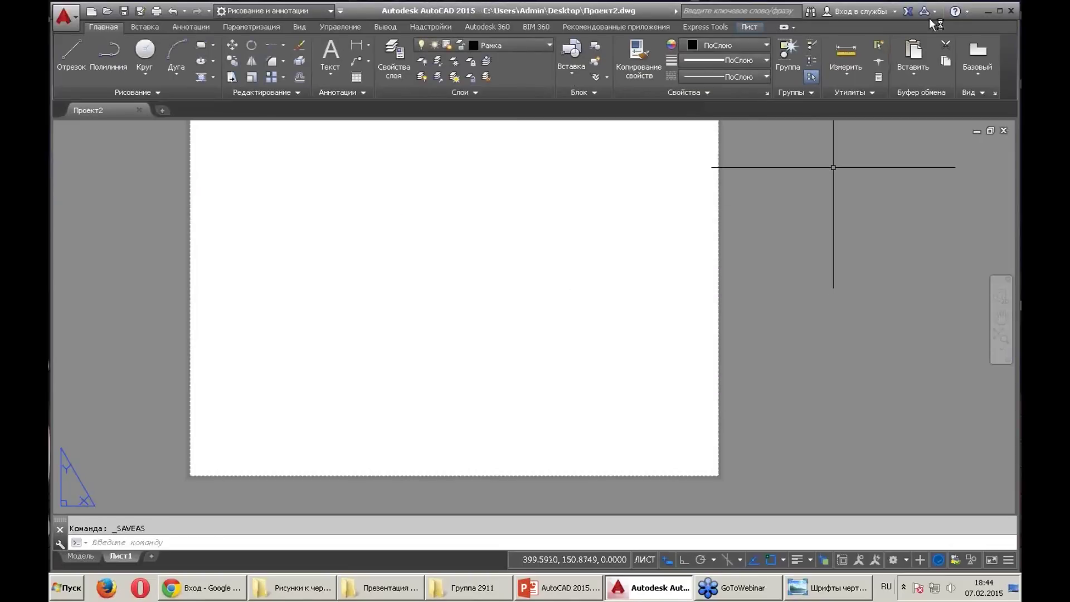
pyautogui.click(1011, 10)
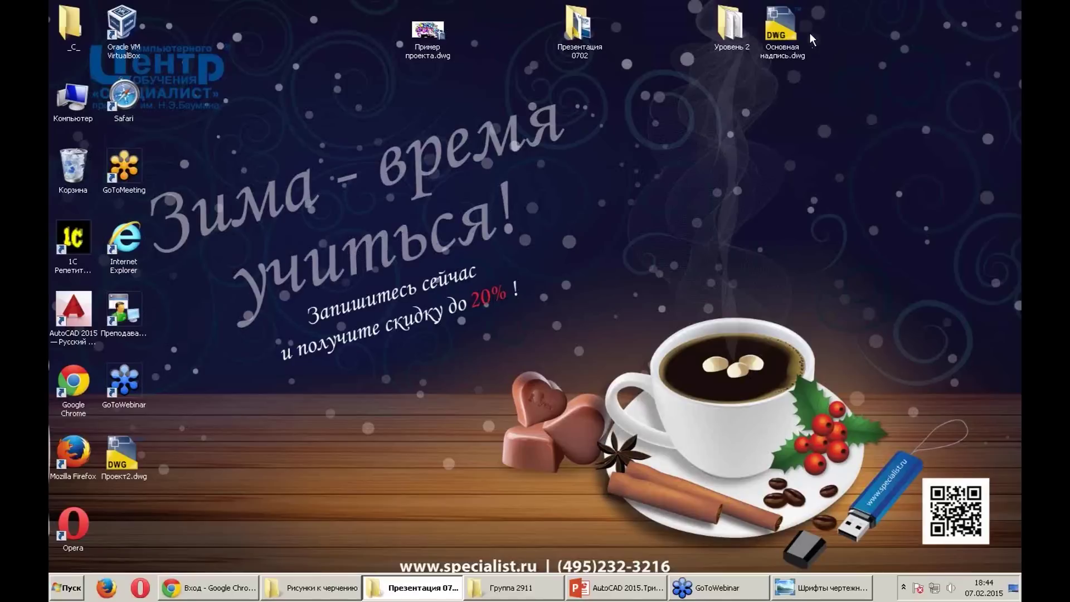
# Reopen Проект2.dwg from its desktop icon, relaunching AutoCAD 2015
pyautogui.doubleClick(133, 459)
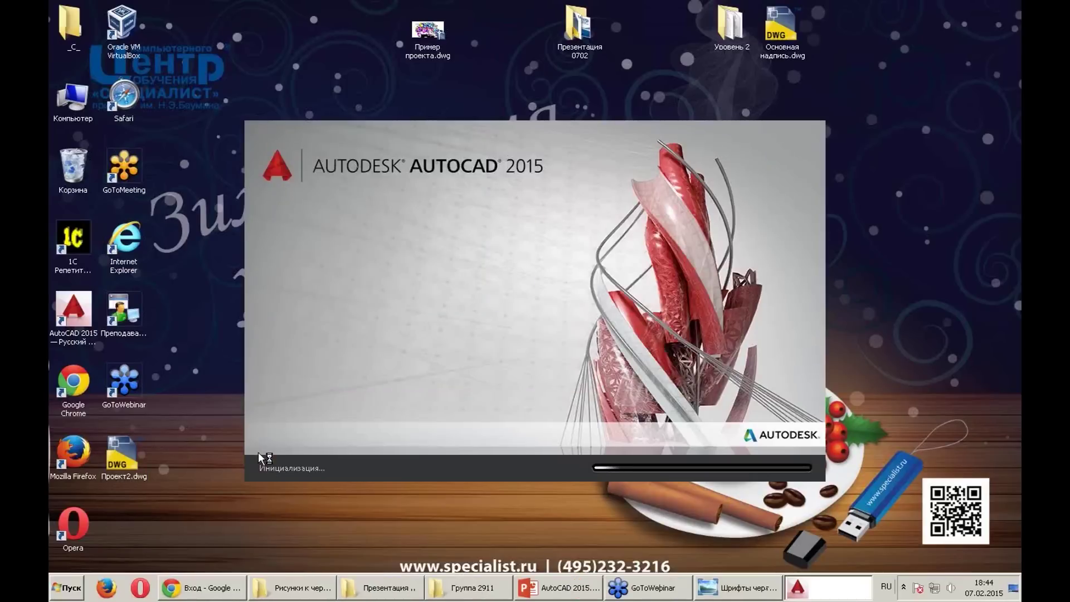
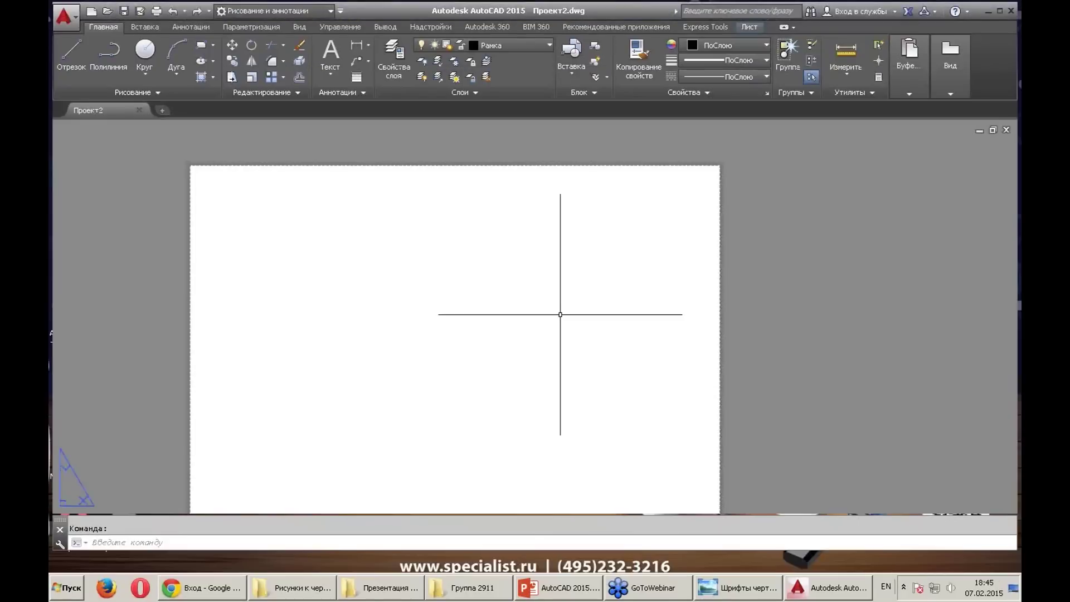
# Preview the Рамка А3 and Штамп blocks stored in Основная надпись.dwg
pyautogui.scroll(-2, 424, 227)
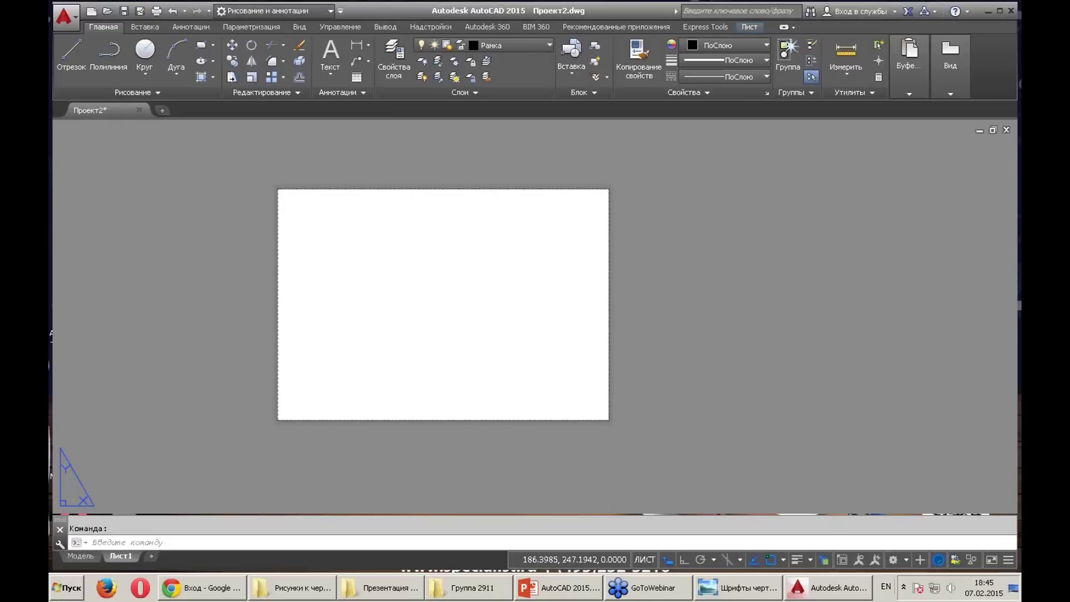
pyautogui.hotkey('ctrl', '2')
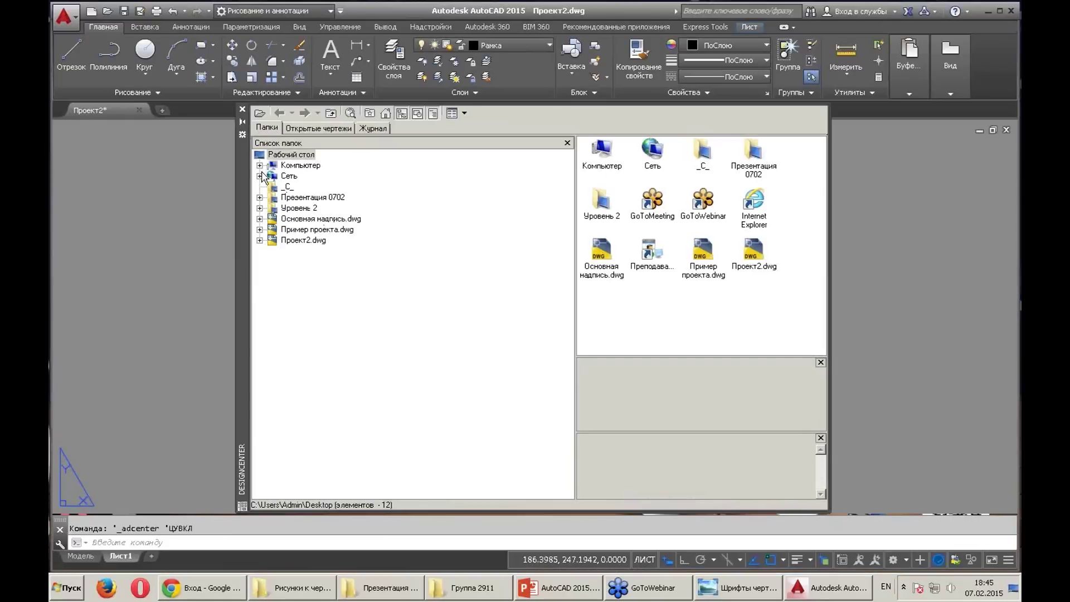
pyautogui.doubleClick(275, 222)
pyautogui.click(288, 230)
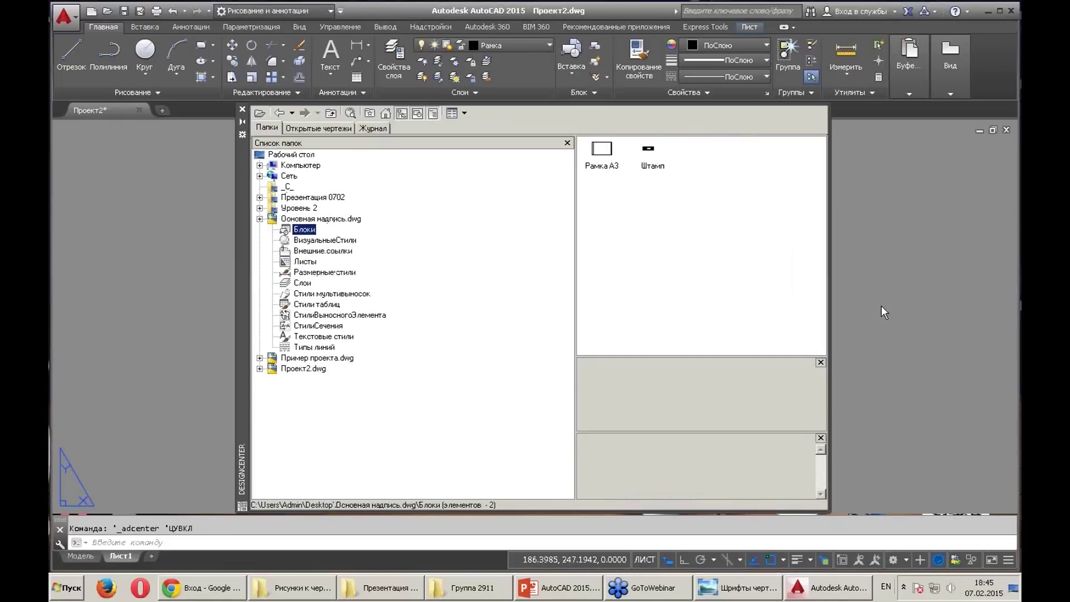
pyautogui.click(601, 148)
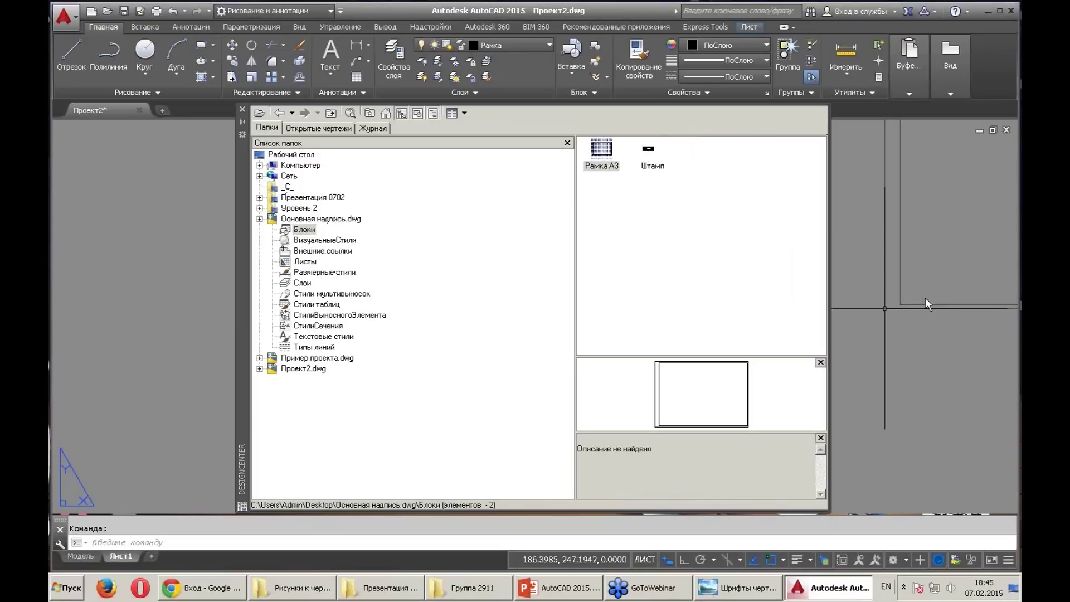
pyautogui.press('Right')
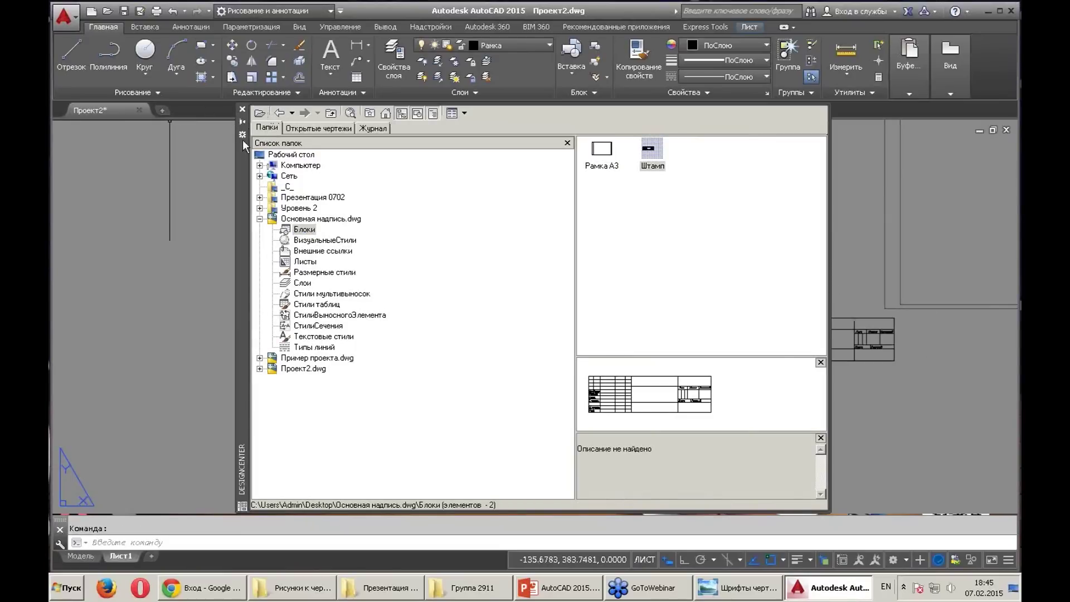
pyautogui.click(241, 109)
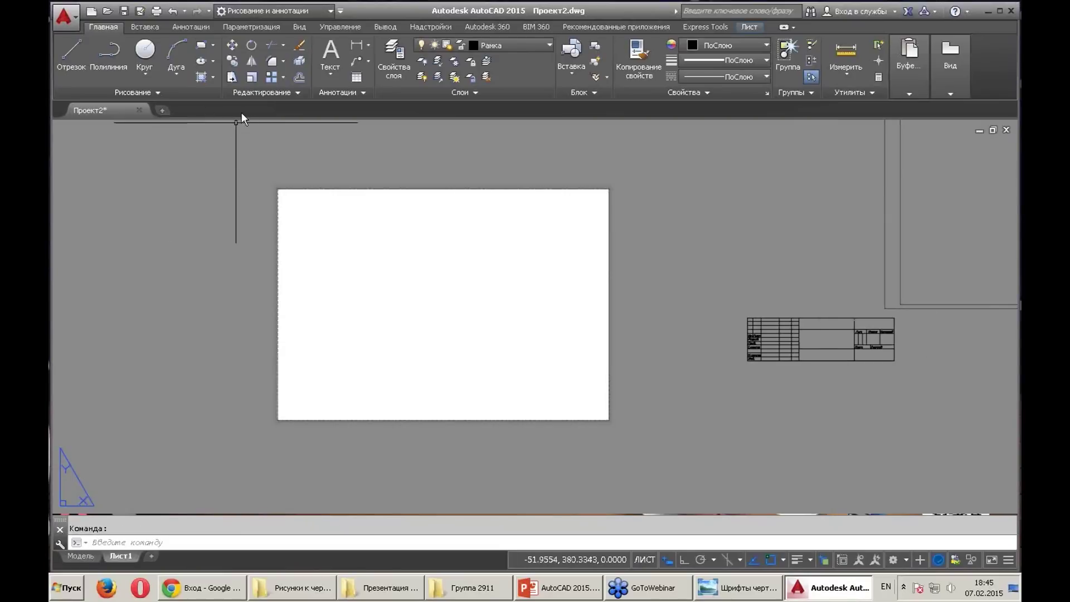
# Erase the stray frame and title block with a crossing selection
pyautogui.click(908, 382)
pyautogui.click(699, 264)
pyautogui.press('Delete')
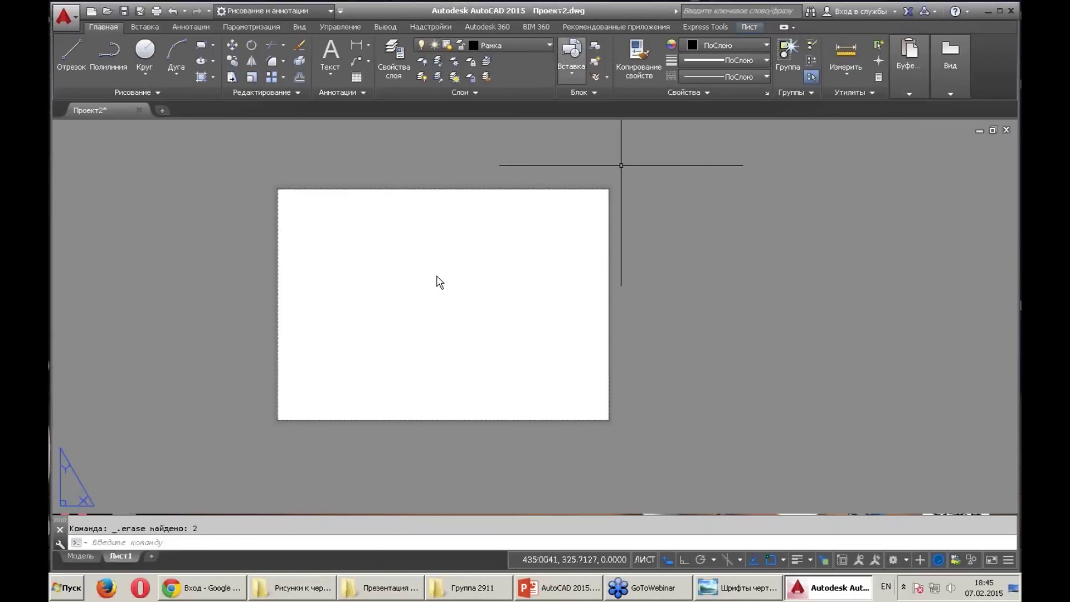
# Insert the Рамка А3 frame block at point 0,0
pyautogui.click(571, 56)
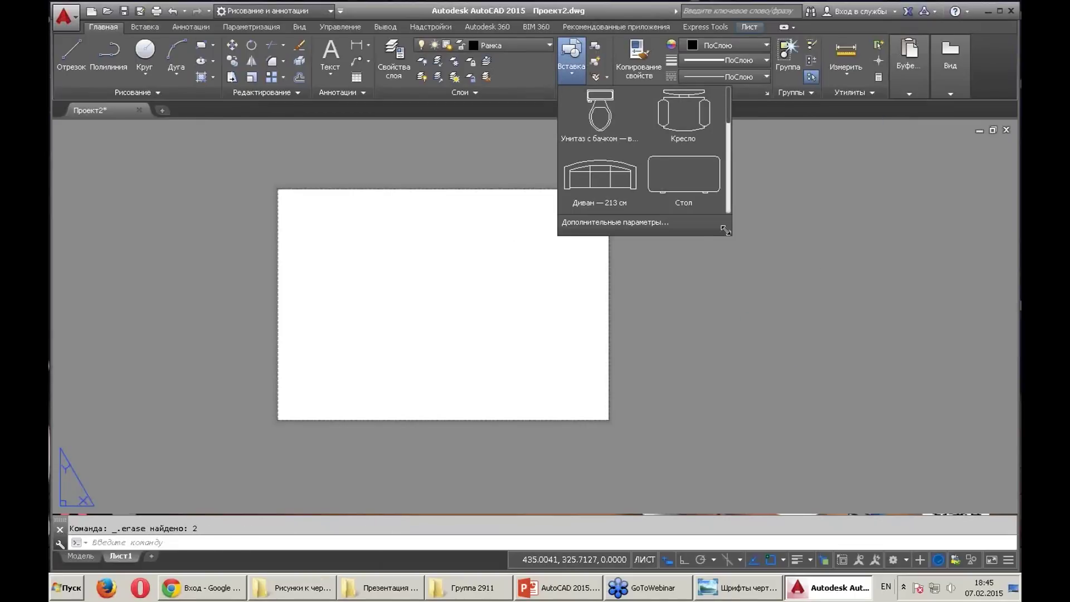
pyautogui.moveTo(725, 229); pyautogui.dragTo(881, 420)
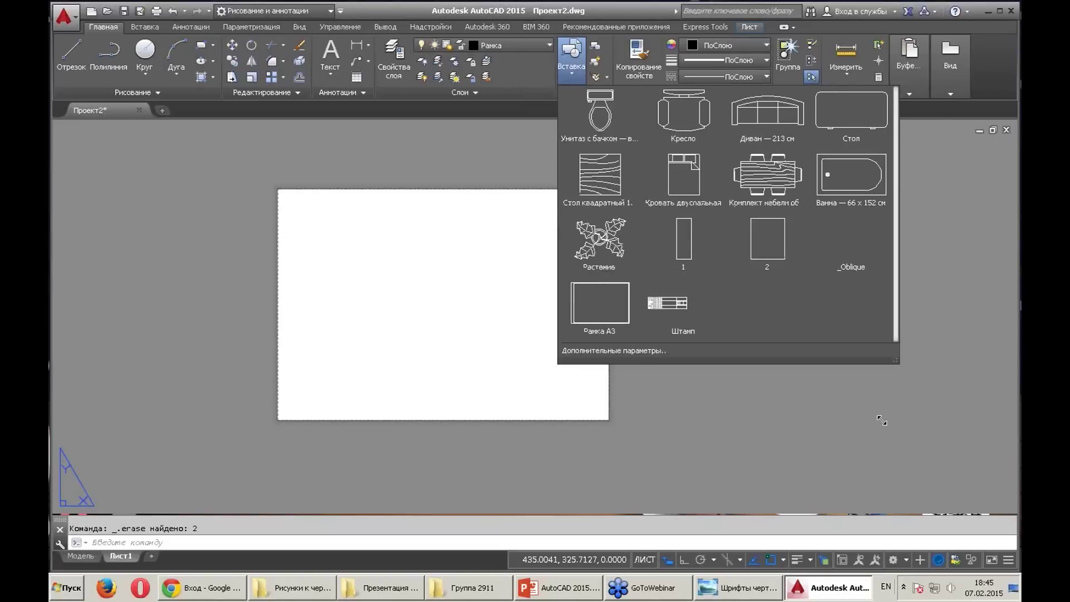
pyautogui.click(611, 299)
pyautogui.write('0')
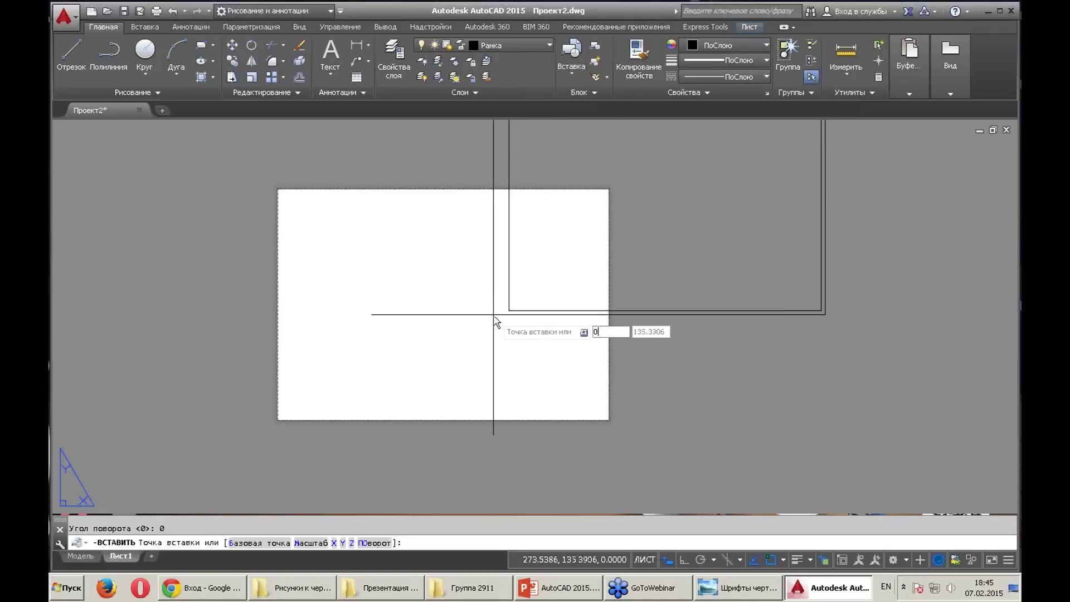
pyautogui.write(',0')
pyautogui.press('Return')
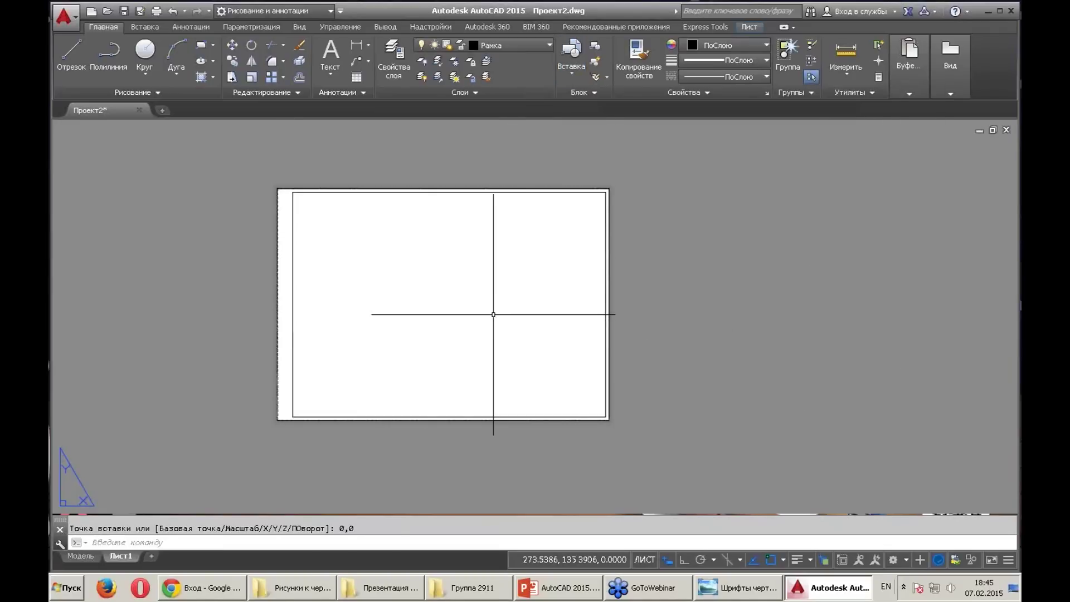
# Insert the Штамп title block at the frame's lower-right corner
pyautogui.click(571, 56)
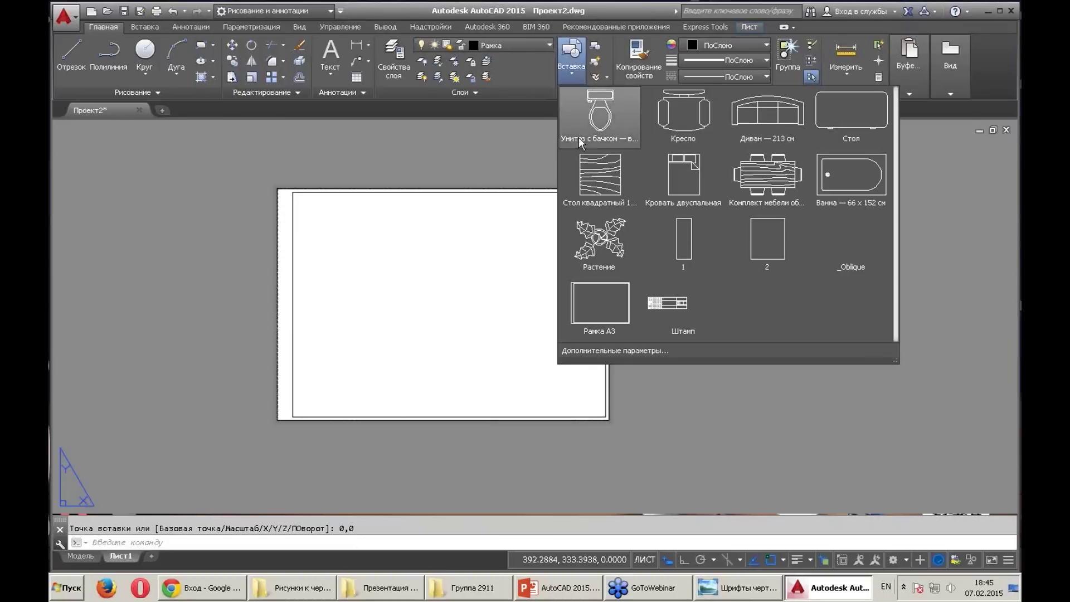
pyautogui.click(672, 304)
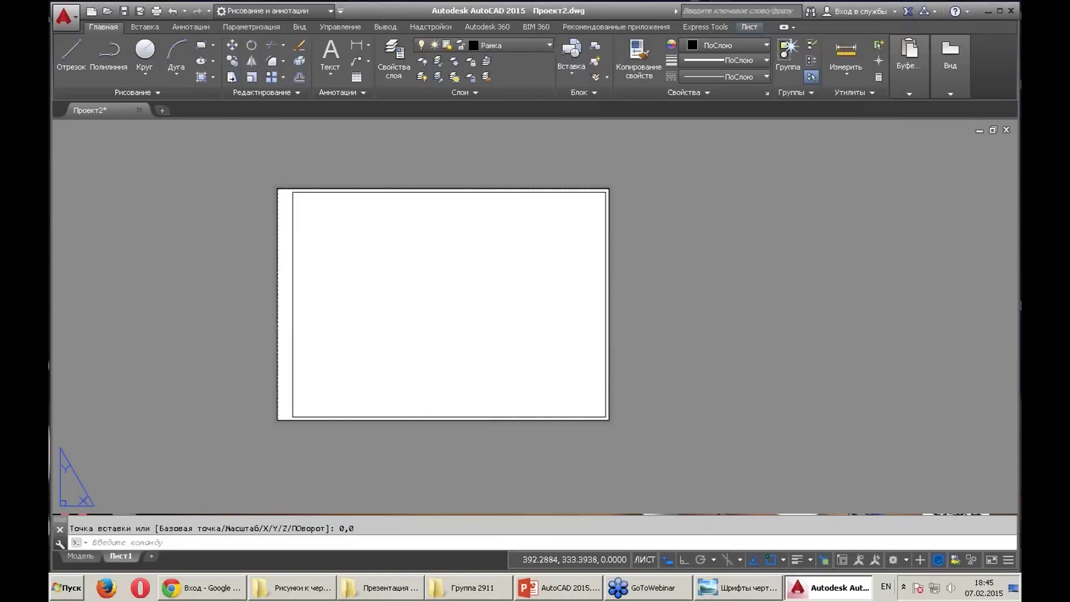
pyautogui.click(608, 421)
pyautogui.scroll(3, 545, 358)
pyautogui.scroll(3, 555, 354)
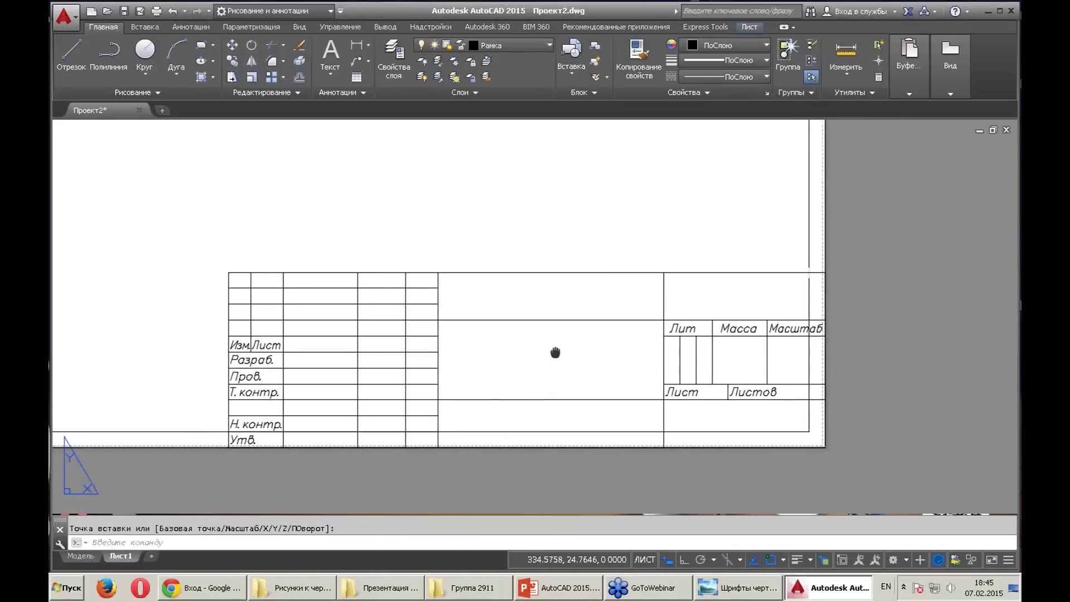
pyautogui.click(577, 278)
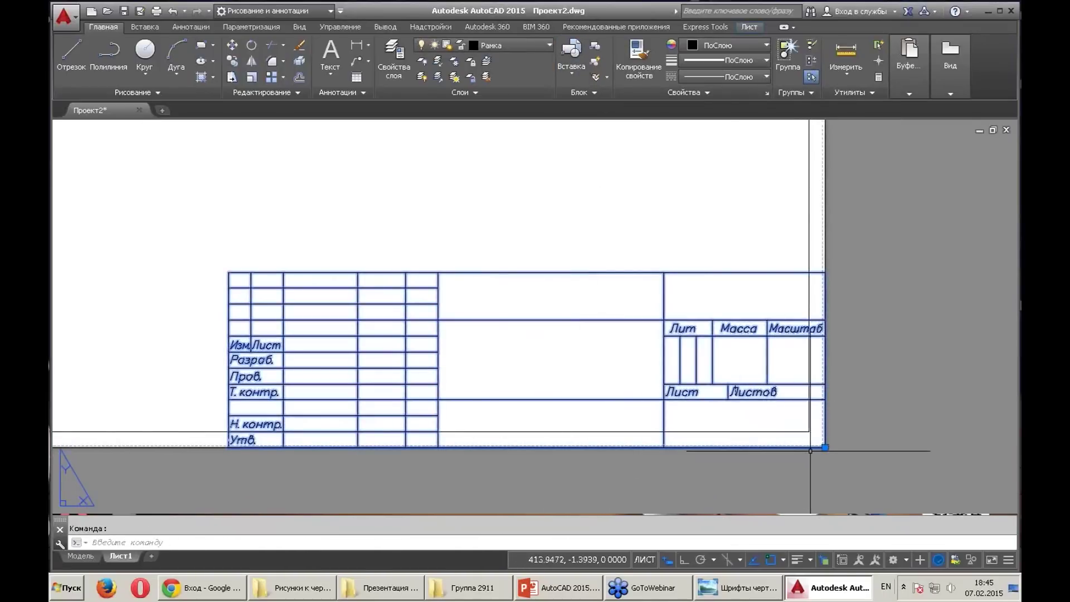
pyautogui.click(825, 447)
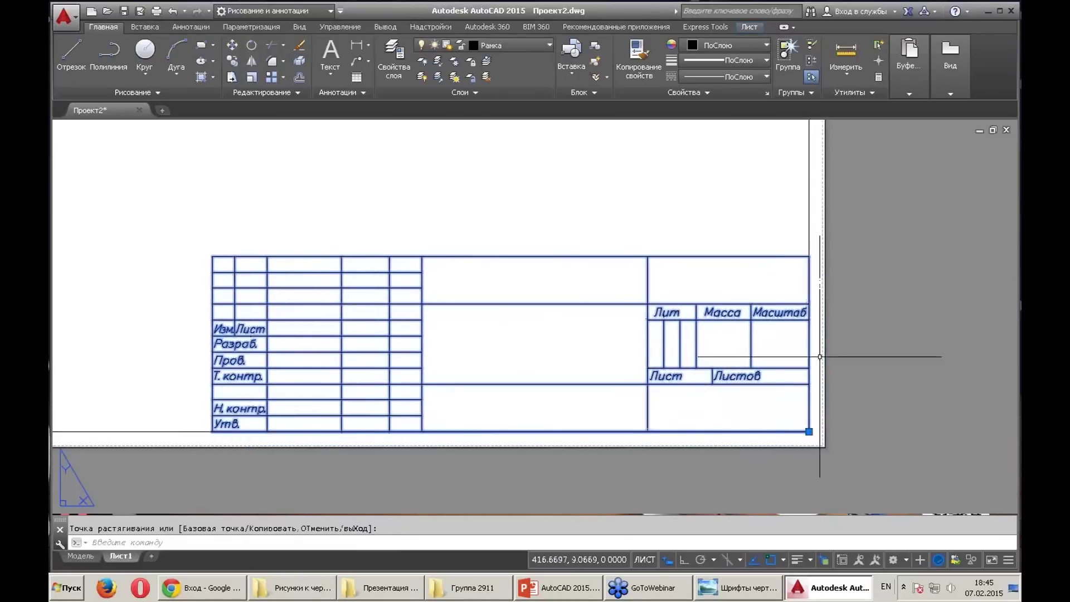
pyautogui.scroll(-4, 651, 412)
pyautogui.press('Escape')
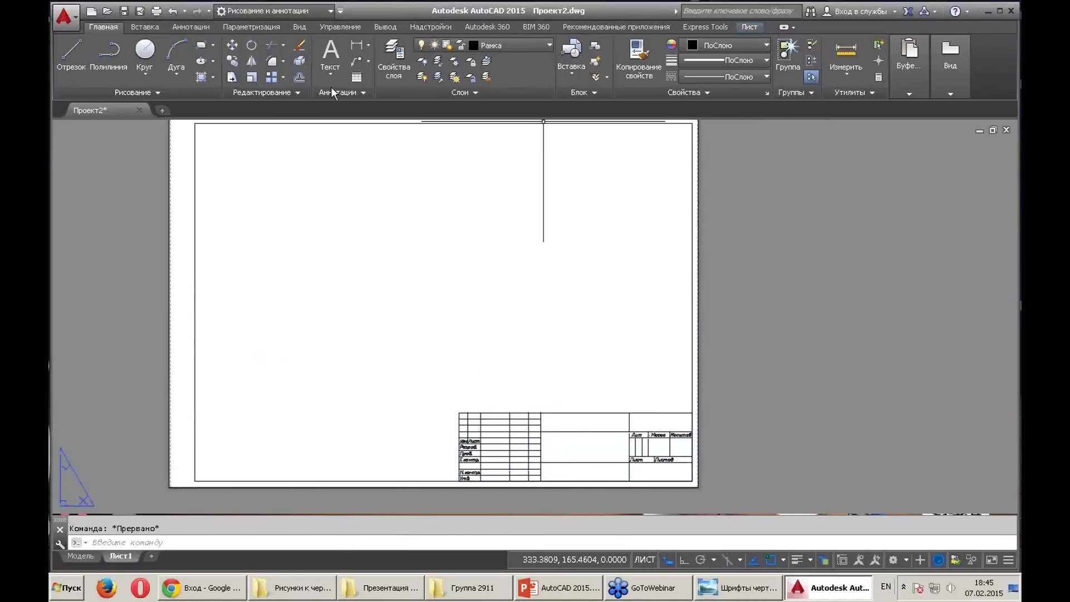
pyautogui.click(155, 11)
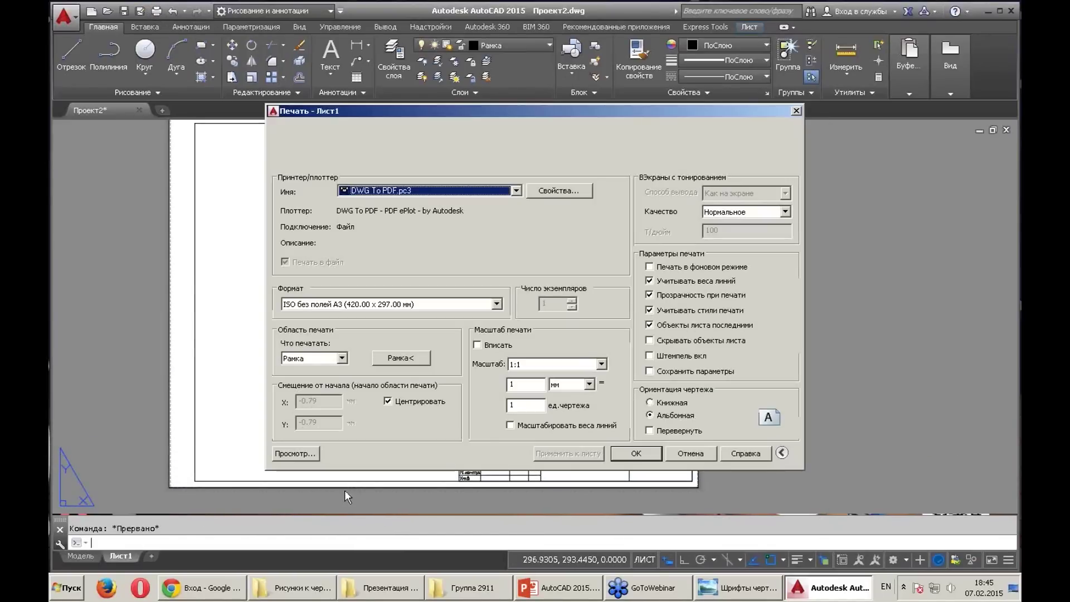
pyautogui.click(296, 453)
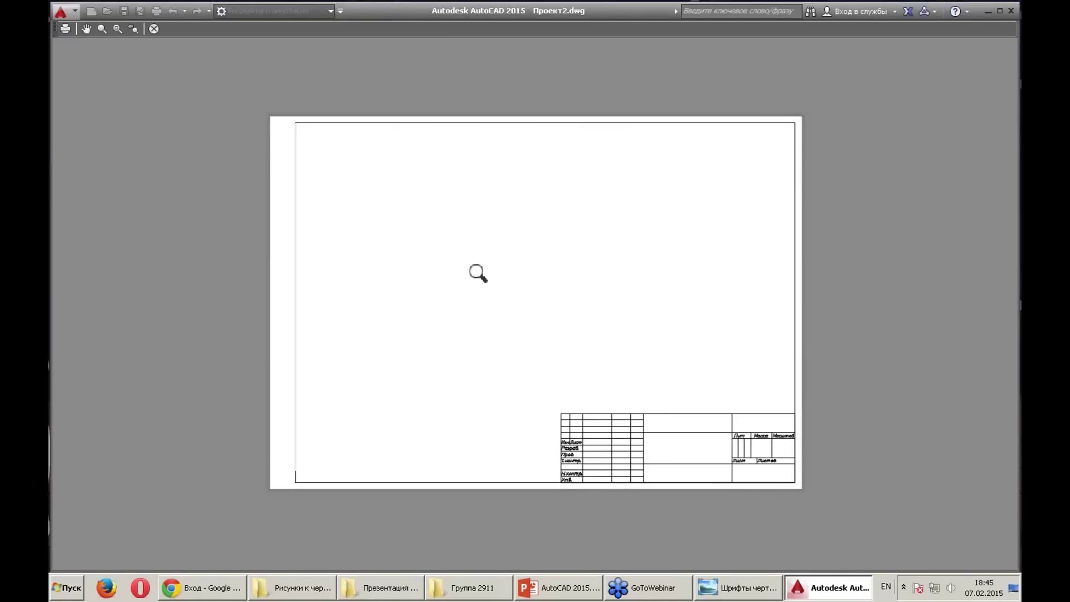
pyautogui.scroll(4, 647, 388)
pyautogui.press('Escape')
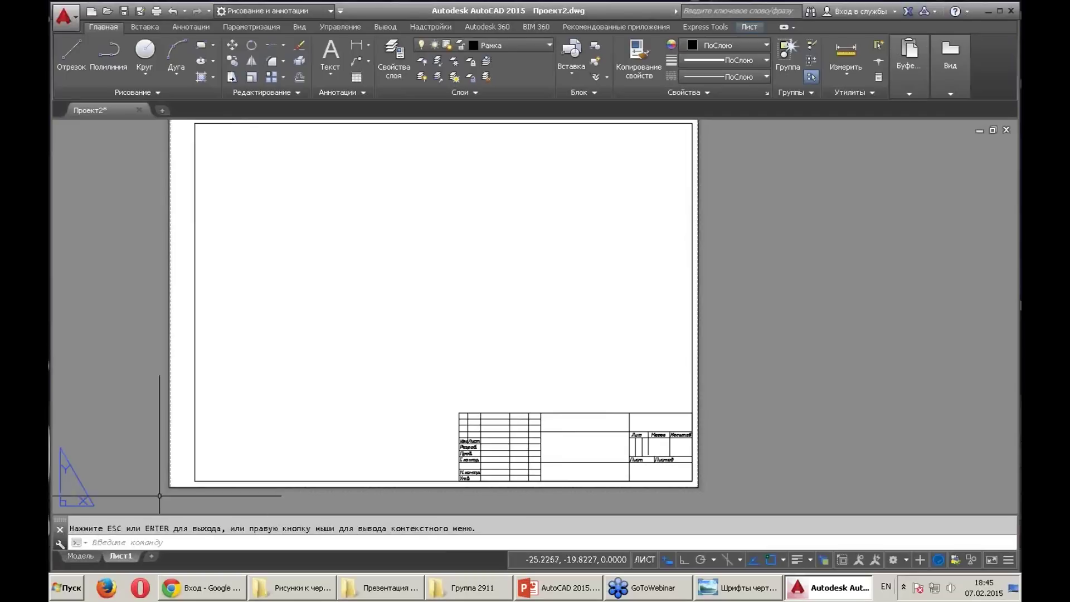
# Create layer ВЭ in the Layer Properties Manager, bringing the drawing to 12 layers
pyautogui.click(396, 49)
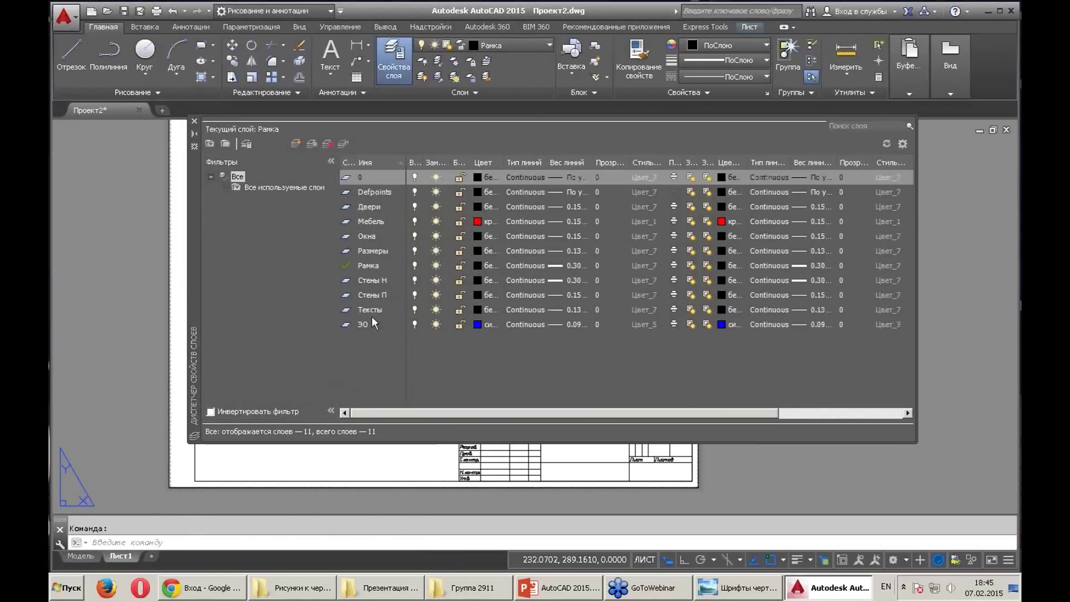
pyautogui.click(296, 143)
pyautogui.write('ВЭ')
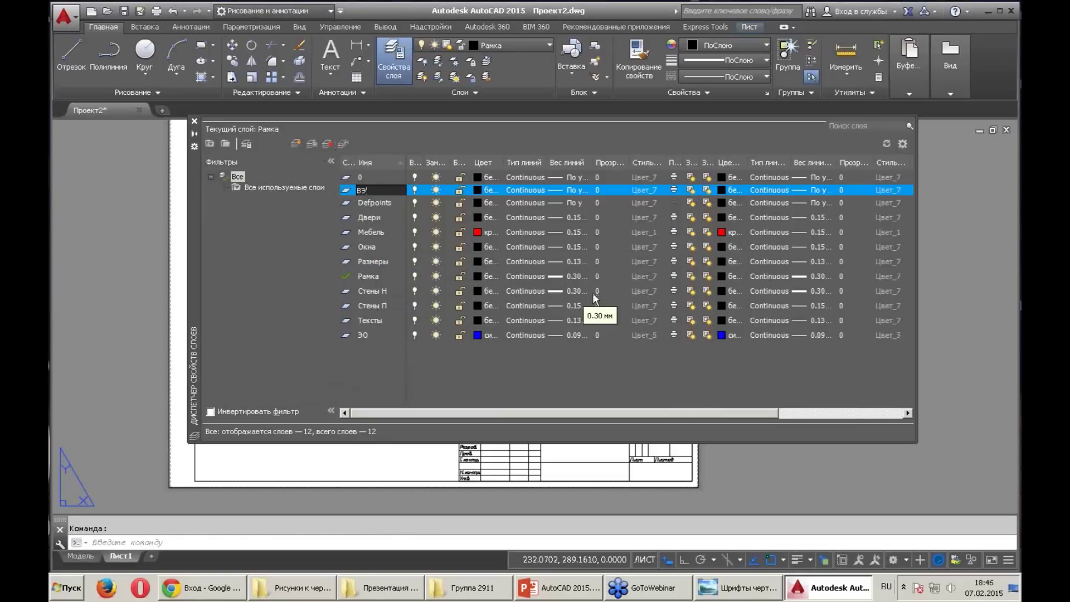
pyautogui.click(674, 191)
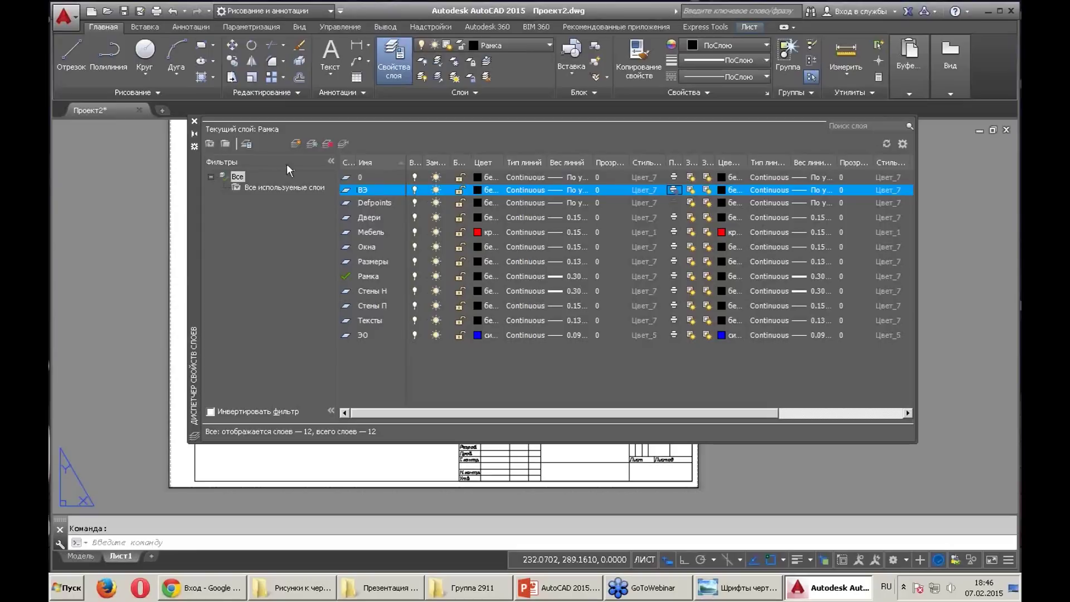
pyautogui.click(195, 122)
pyautogui.moveTo(262, 220); pyautogui.dragTo(363, 255, button='middle')
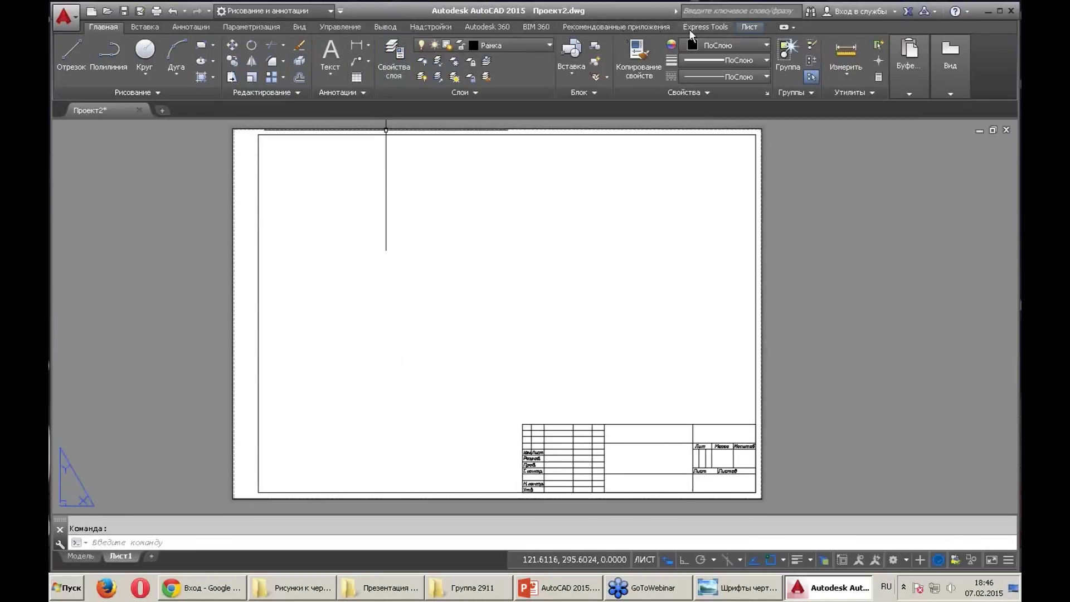
# Start a rectangular viewport on the sheet, then cancel it
pyautogui.click(749, 27)
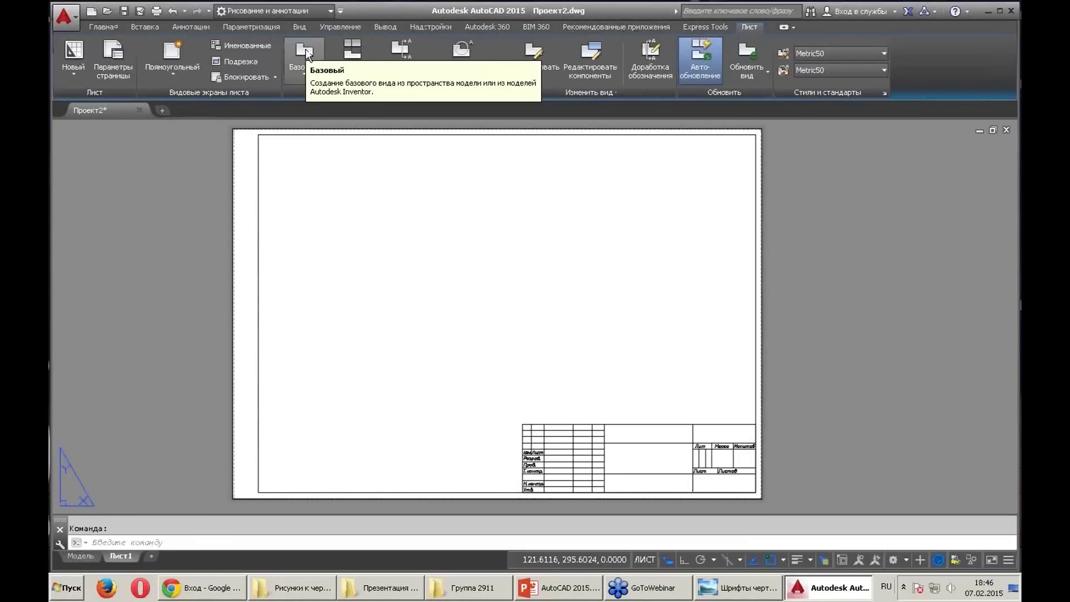
pyautogui.click(174, 51)
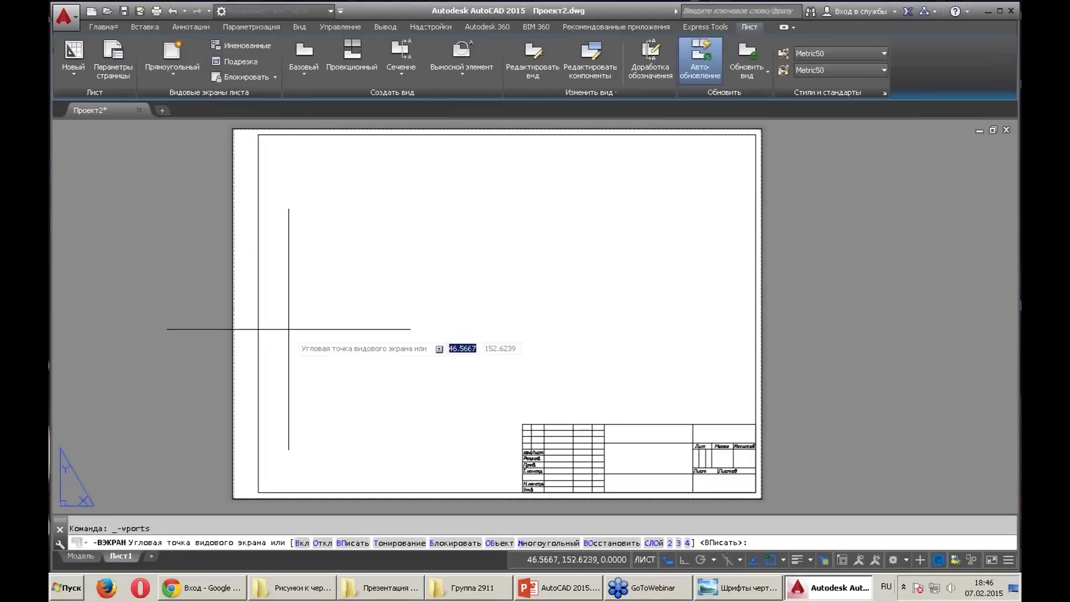
pyautogui.click(294, 390)
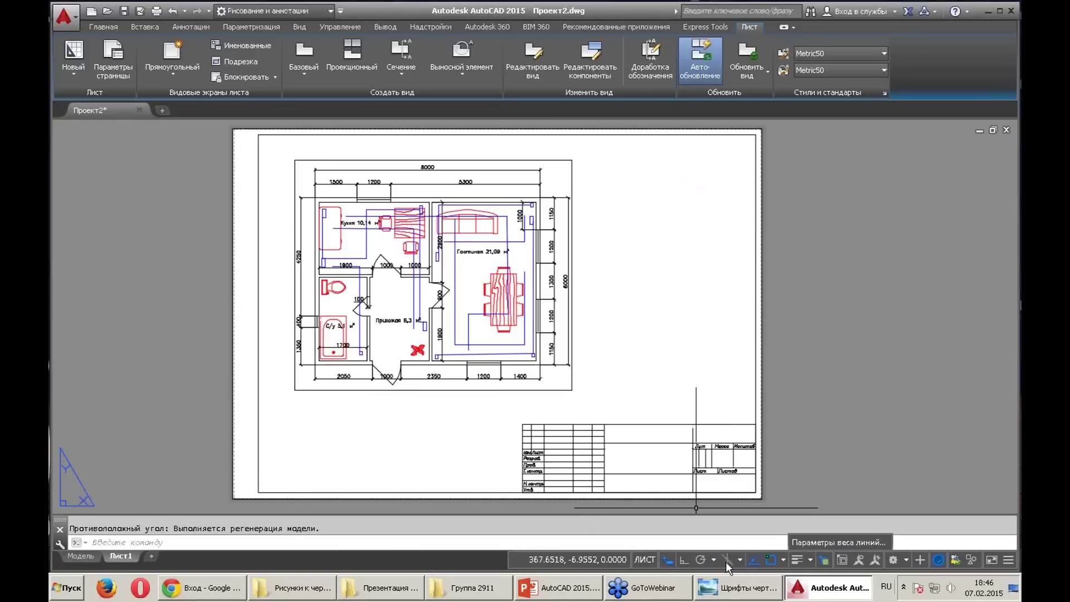
pyautogui.press('Escape')
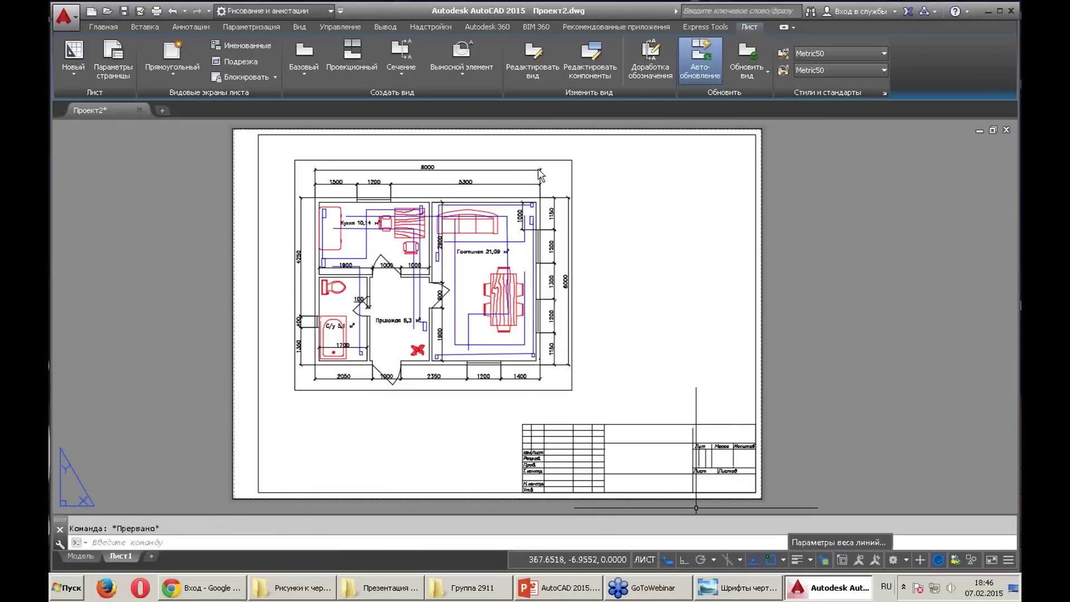
# Set the plan viewport scale to 1:50, lock it, and return to paper space
pyautogui.click(552, 186)
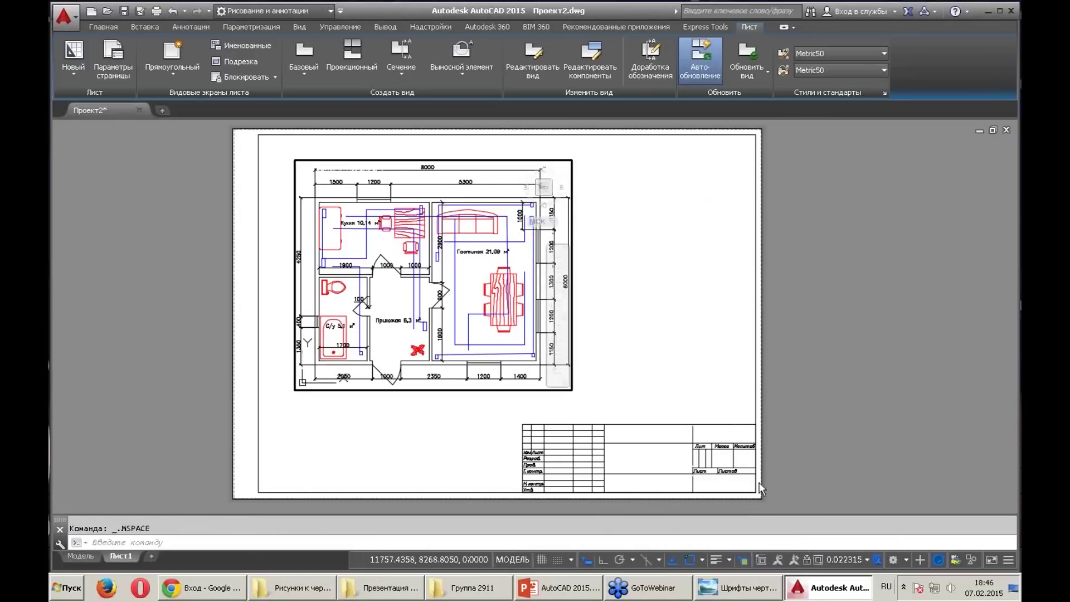
pyautogui.click(867, 559)
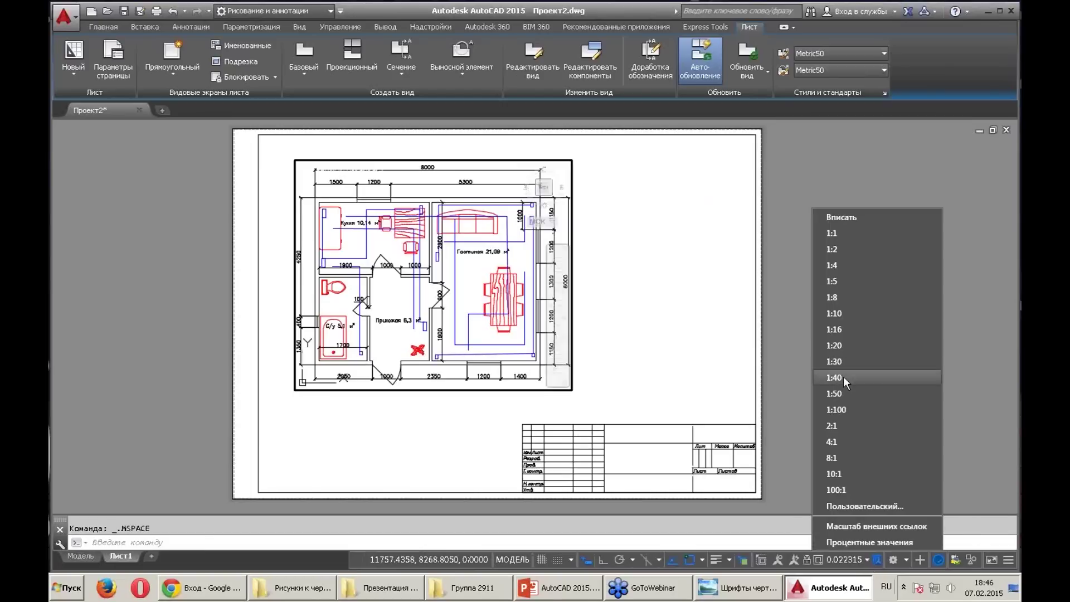
pyautogui.click(841, 393)
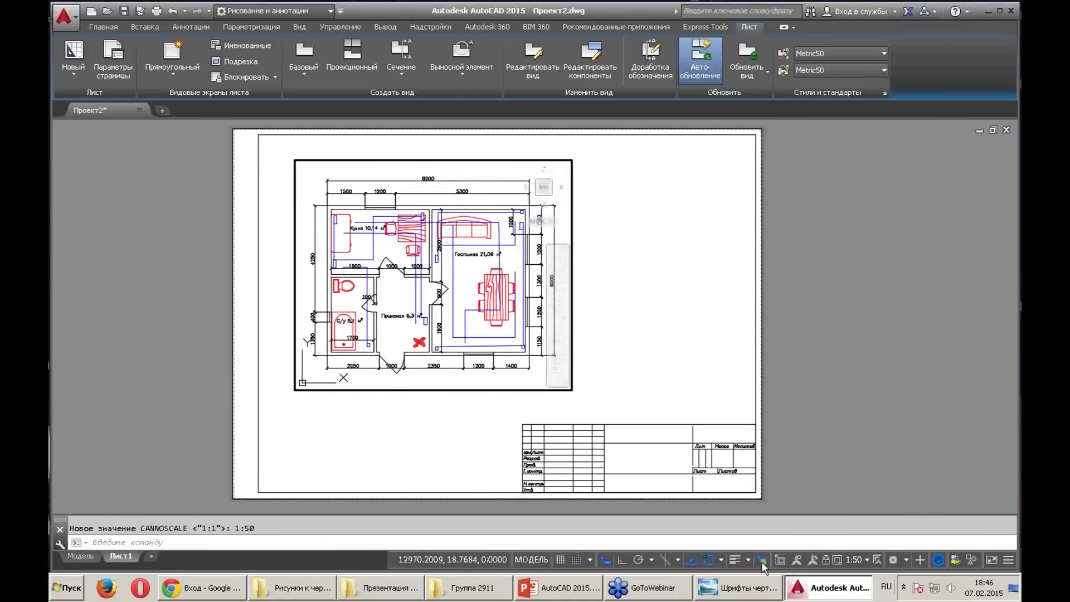
pyautogui.click(825, 559)
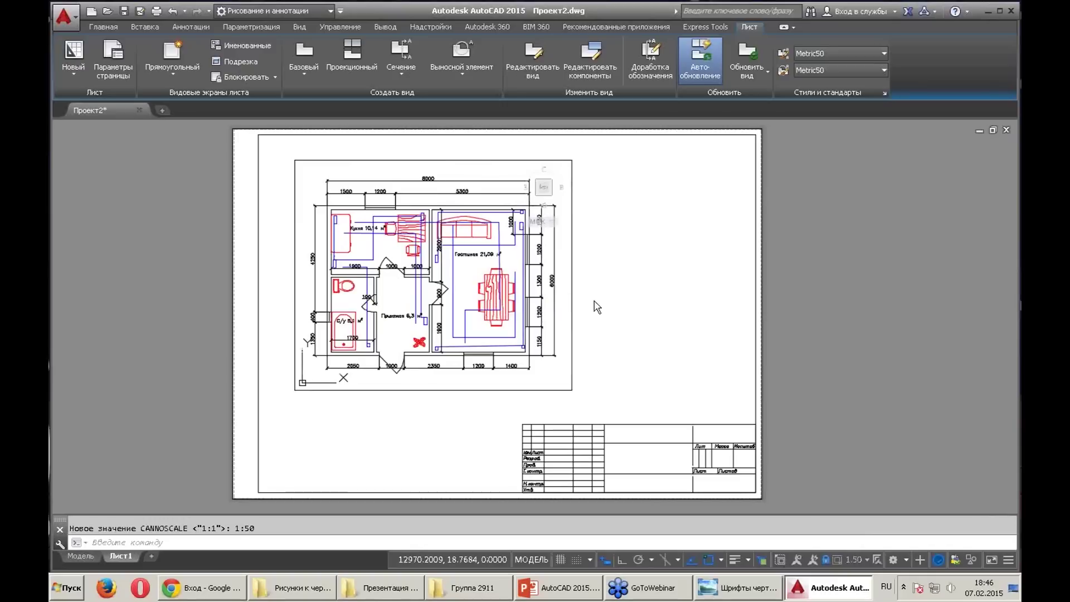
pyautogui.press('Escape')
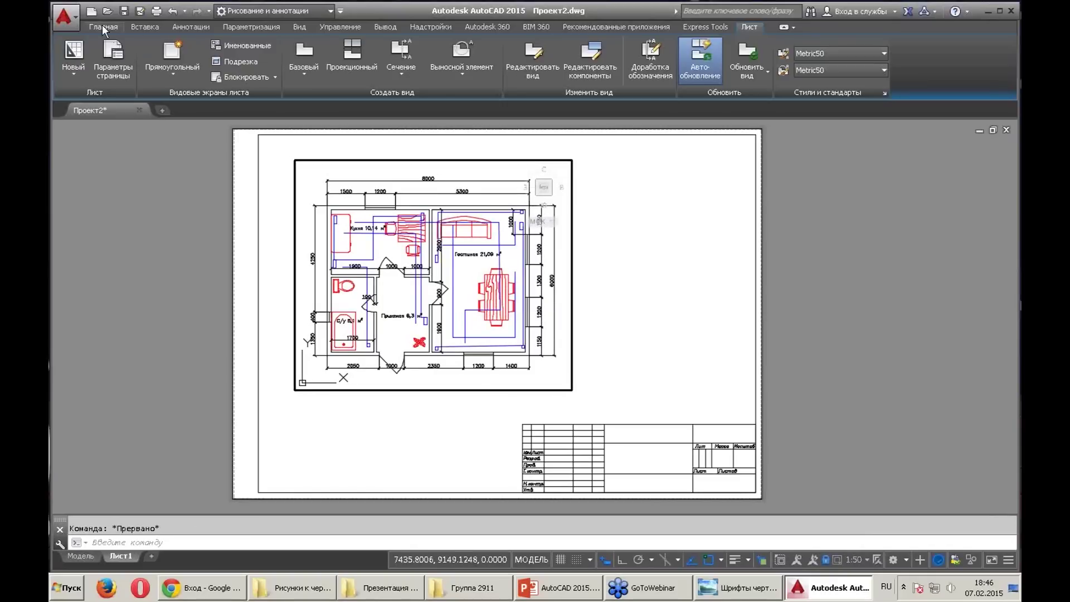
pyautogui.click(102, 26)
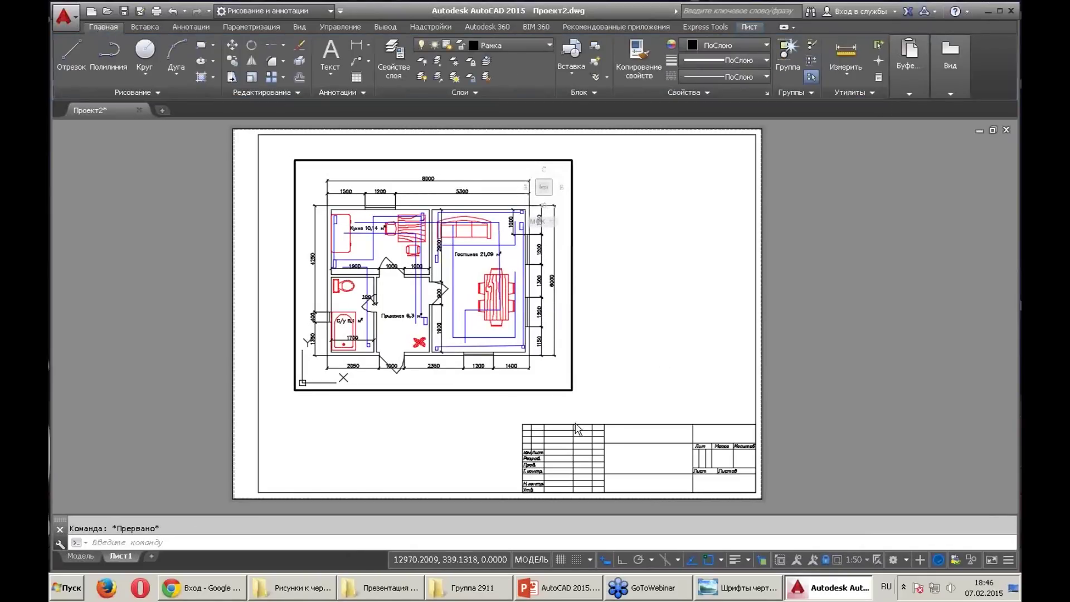
pyautogui.doubleClick(471, 429)
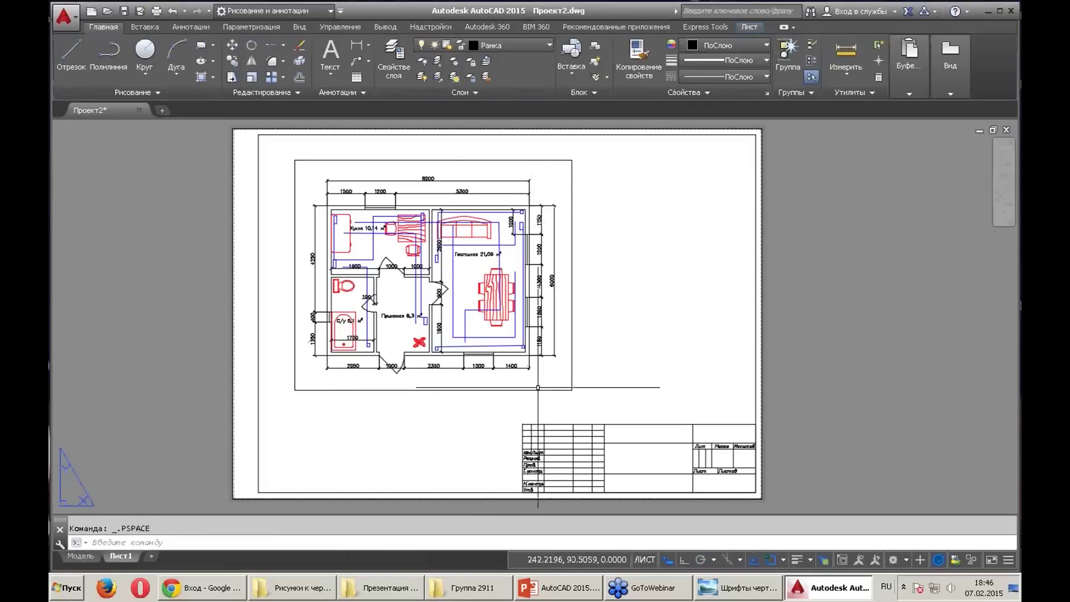
# Select the viewport frame and check its layer without changing it
pyautogui.click(537, 389)
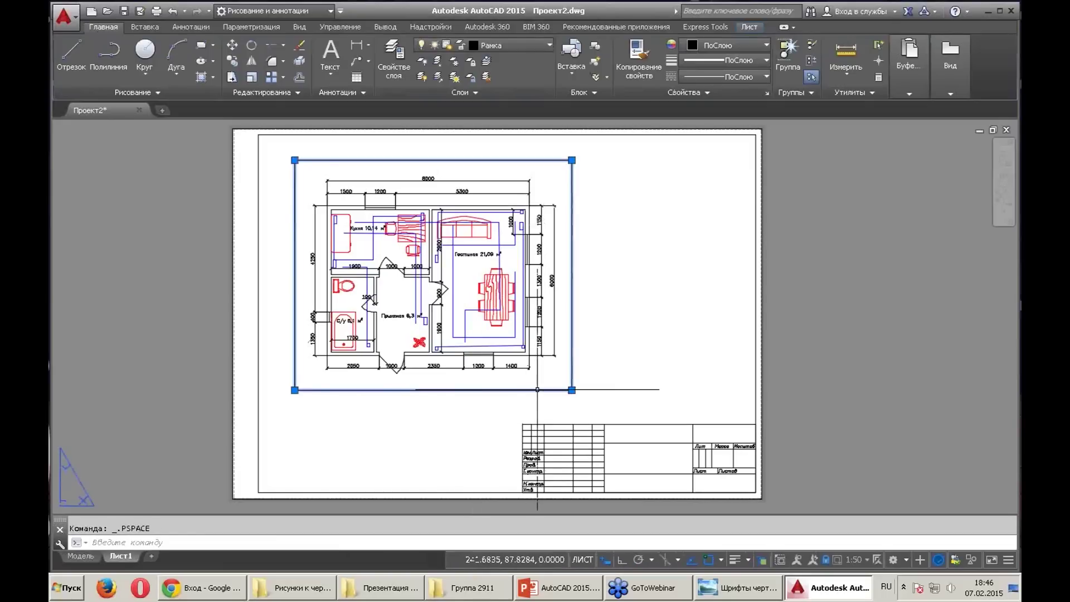
pyautogui.click(549, 44)
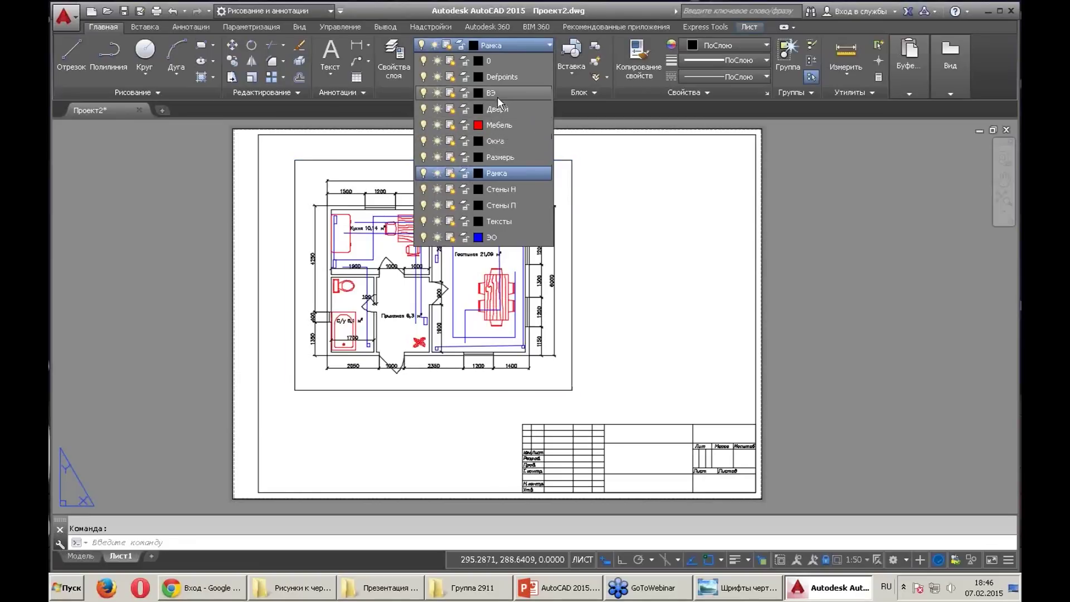
pyautogui.click(496, 173)
pyautogui.press('Escape')
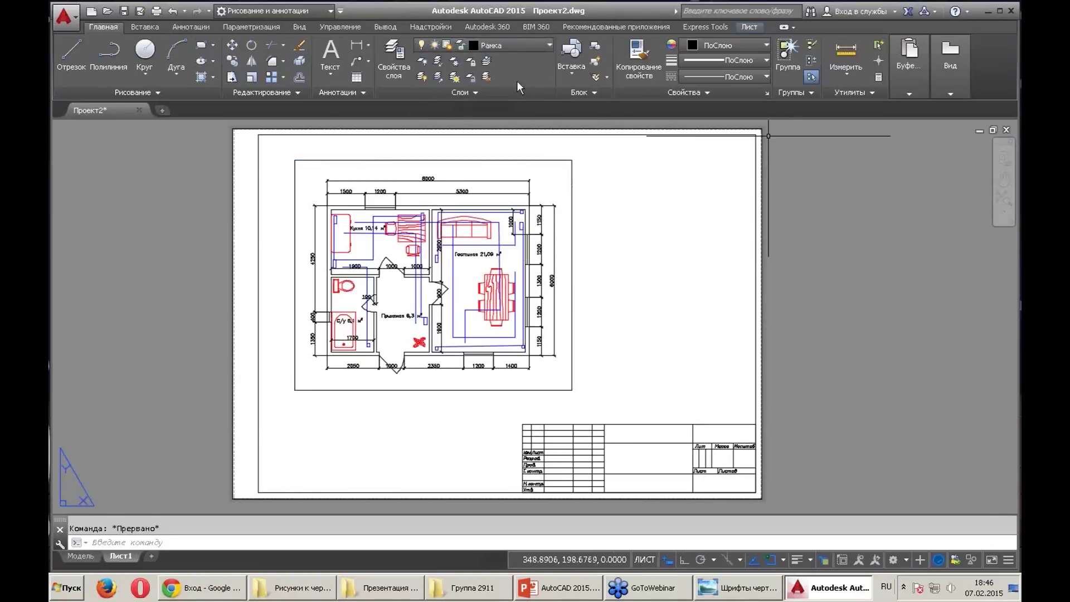
pyautogui.click(161, 11)
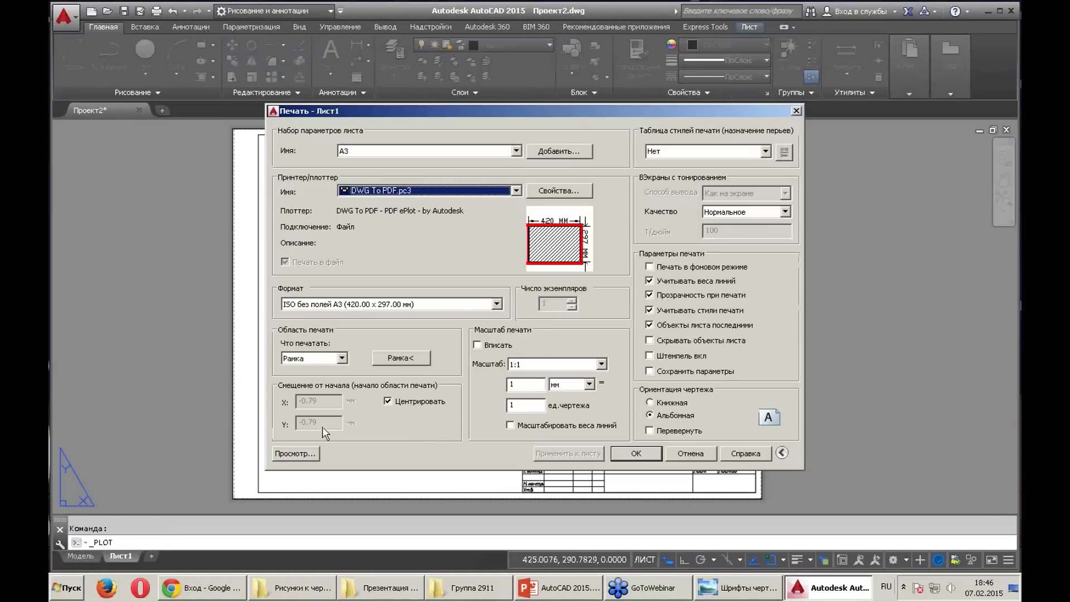
pyautogui.click(308, 454)
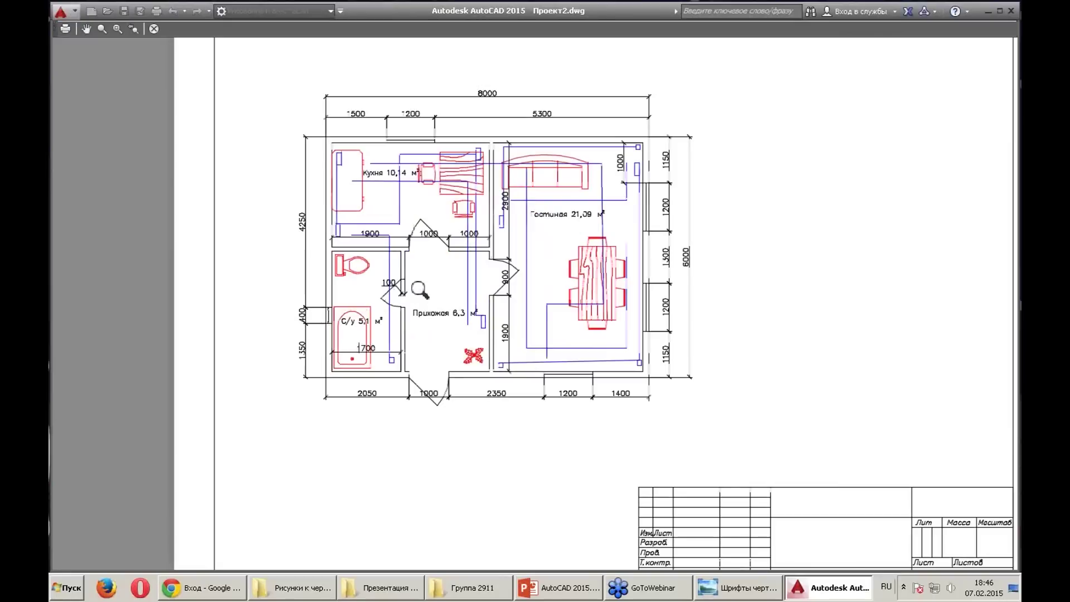
pyautogui.scroll(-3, 424, 292)
pyautogui.scroll(3, 423, 279)
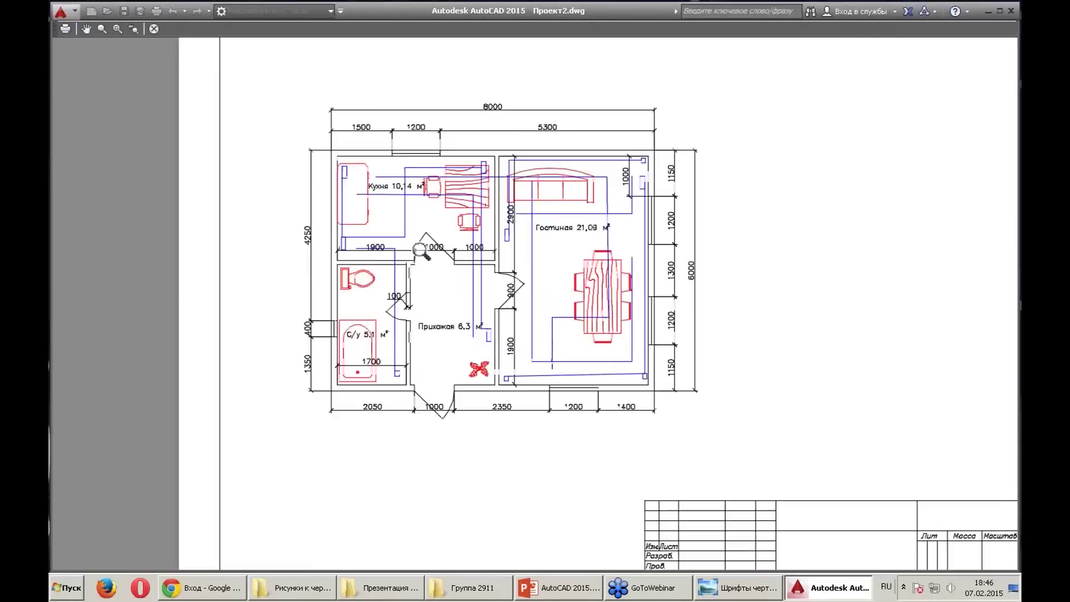
pyautogui.scroll(-2, 424, 278)
pyautogui.scroll(2, 478, 272)
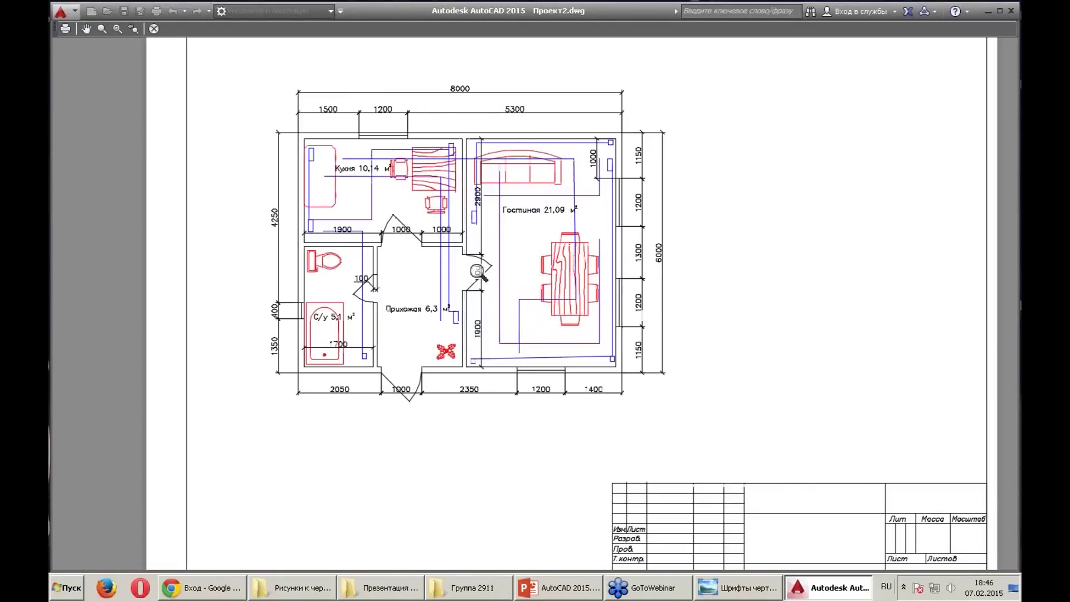
pyautogui.scroll(-2, 478, 272)
pyautogui.scroll(-2, 478, 272)
pyautogui.press('Escape')
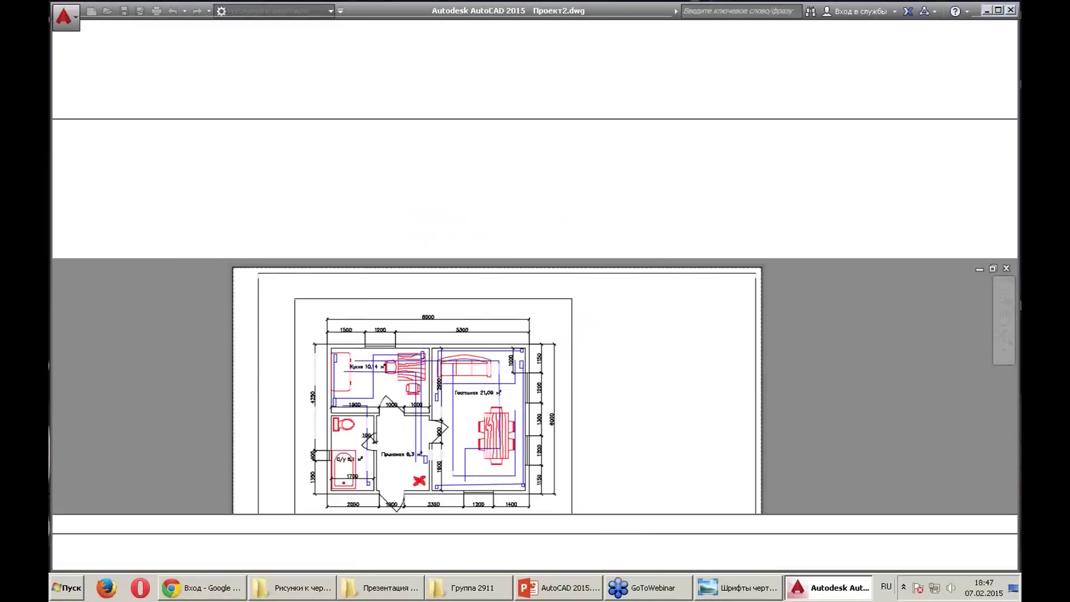
pyautogui.press('Escape')
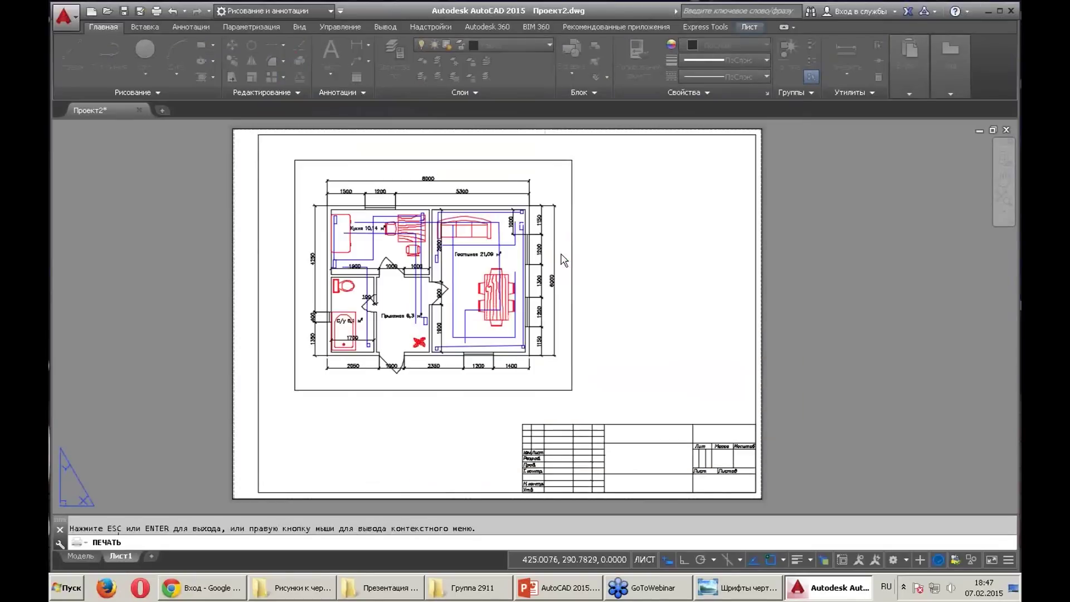
pyautogui.rightClick(129, 554)
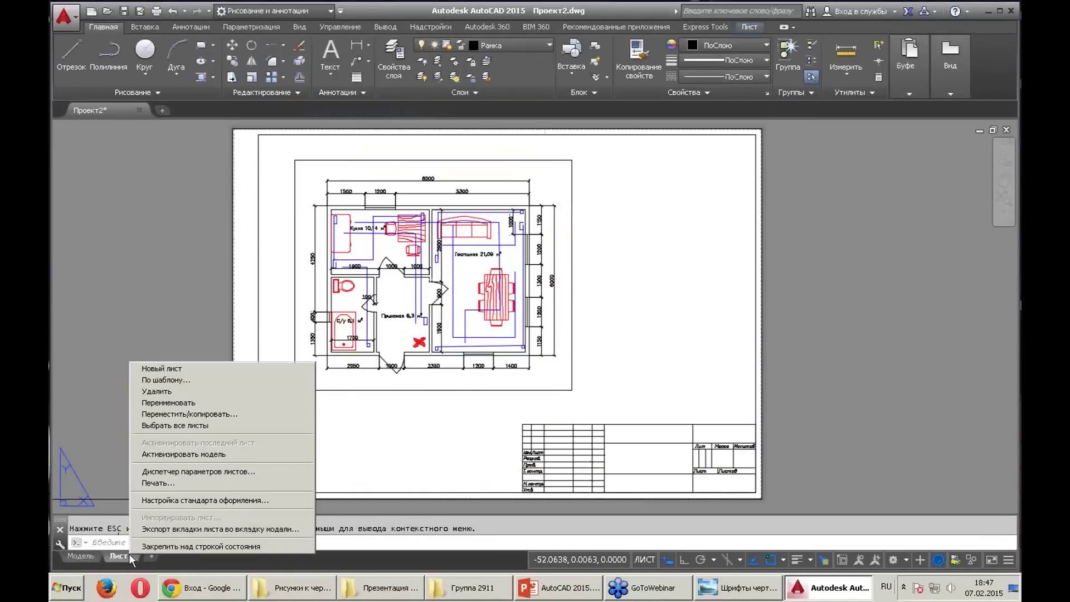
# Copy the Лист1 layout twice via Move or Copy, producing Лист1 (2) and Лист1 (3)
pyautogui.click(189, 414)
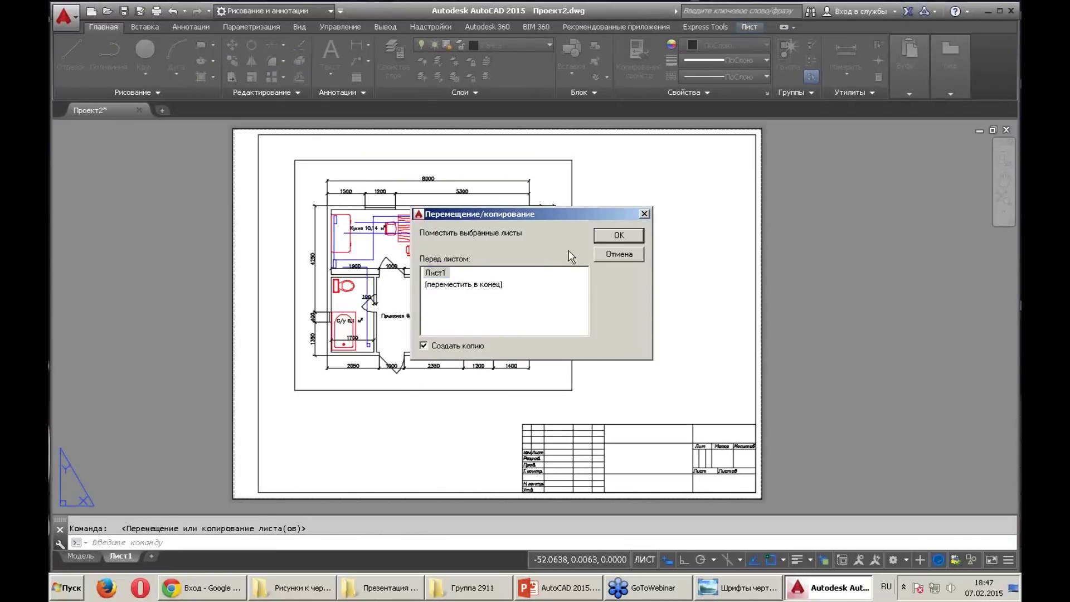
pyautogui.click(616, 236)
pyautogui.rightClick(170, 556)
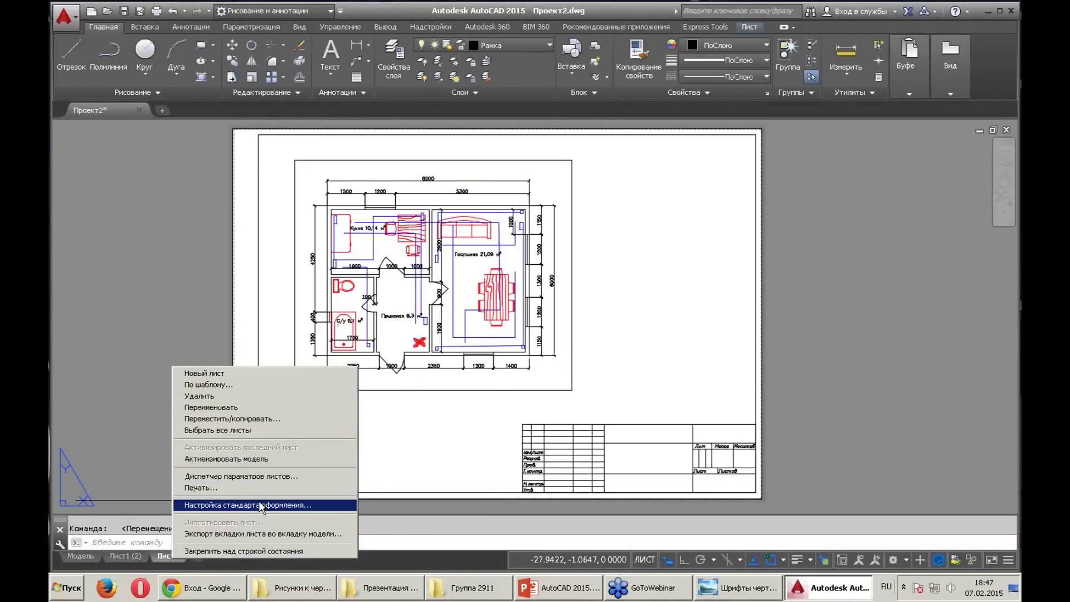
pyautogui.click(223, 419)
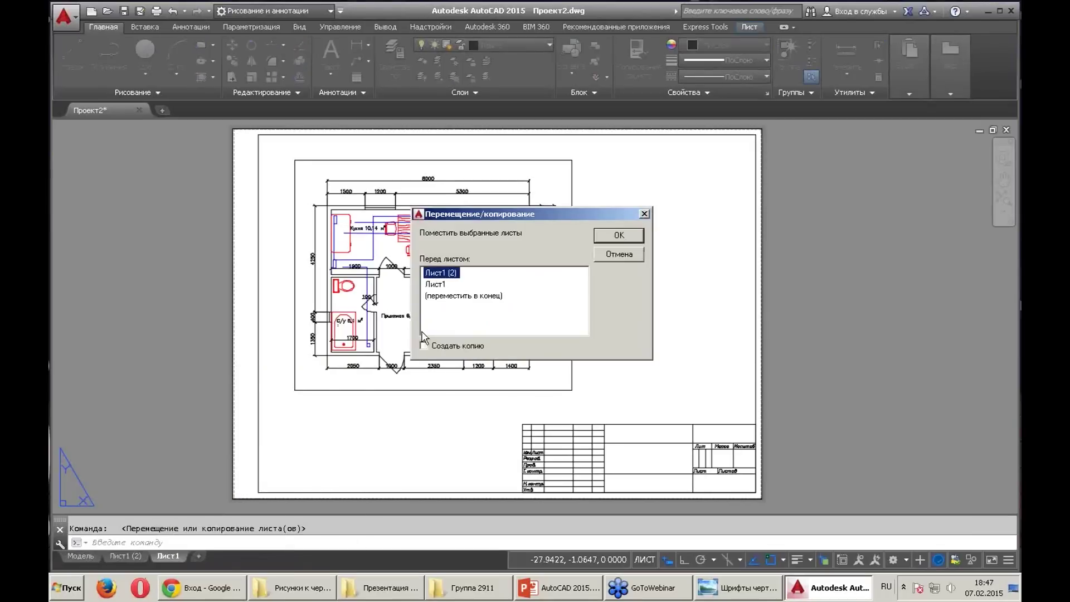
pyautogui.click(619, 236)
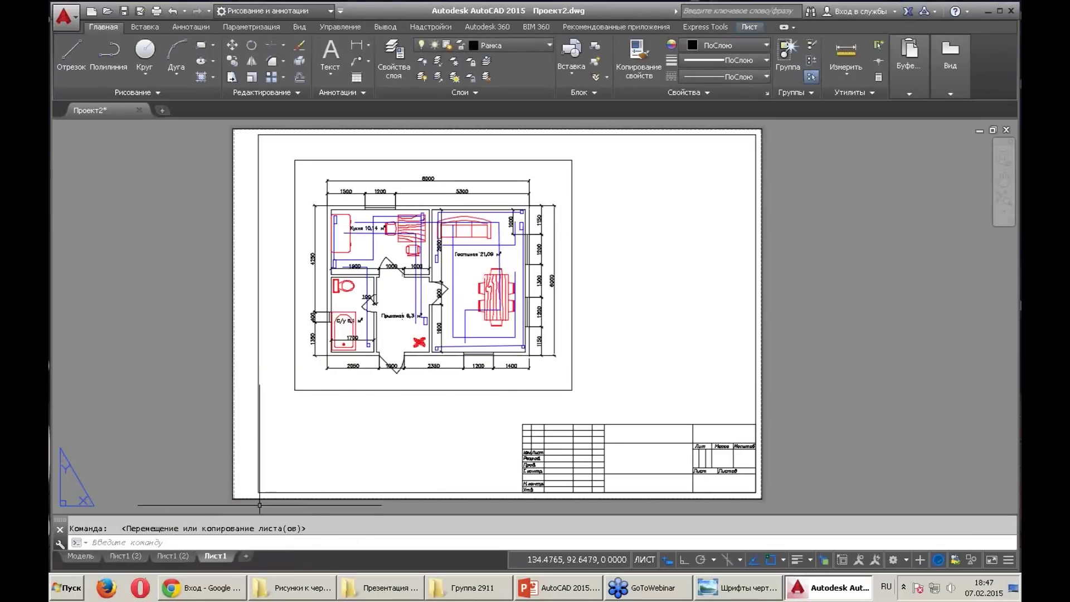
# Make two more layout copies, producing Лист1 (4) and Лист1 (5)
pyautogui.rightClick(224, 554)
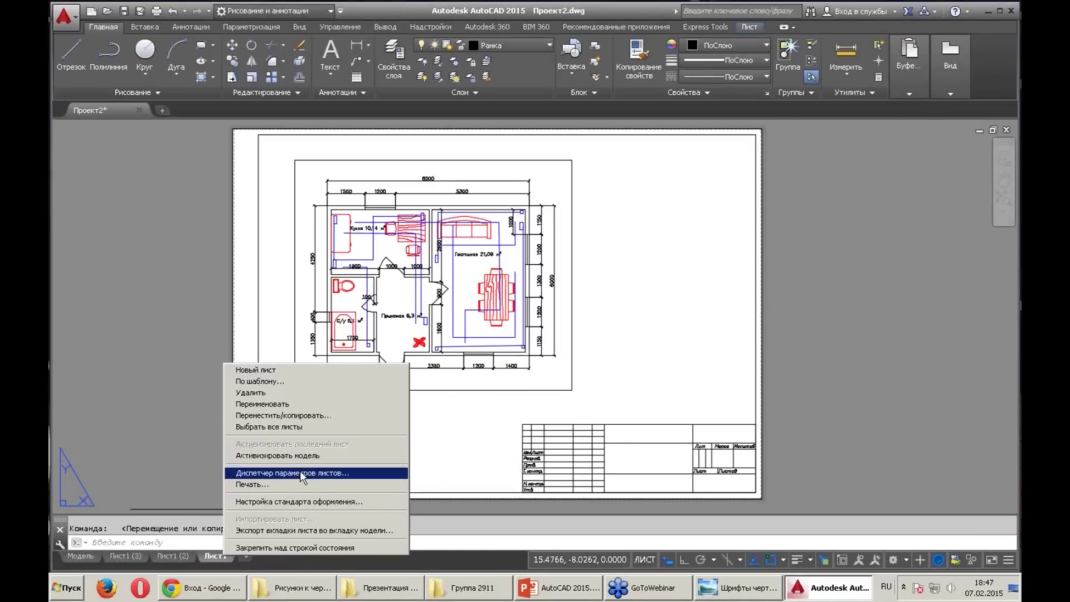
pyautogui.click(307, 415)
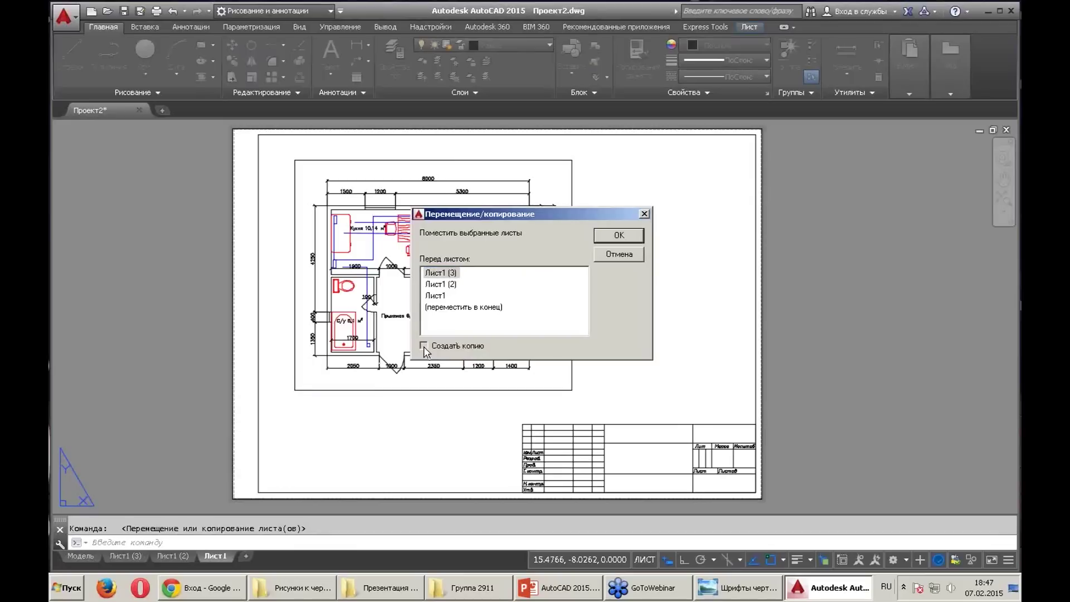
pyautogui.click(620, 235)
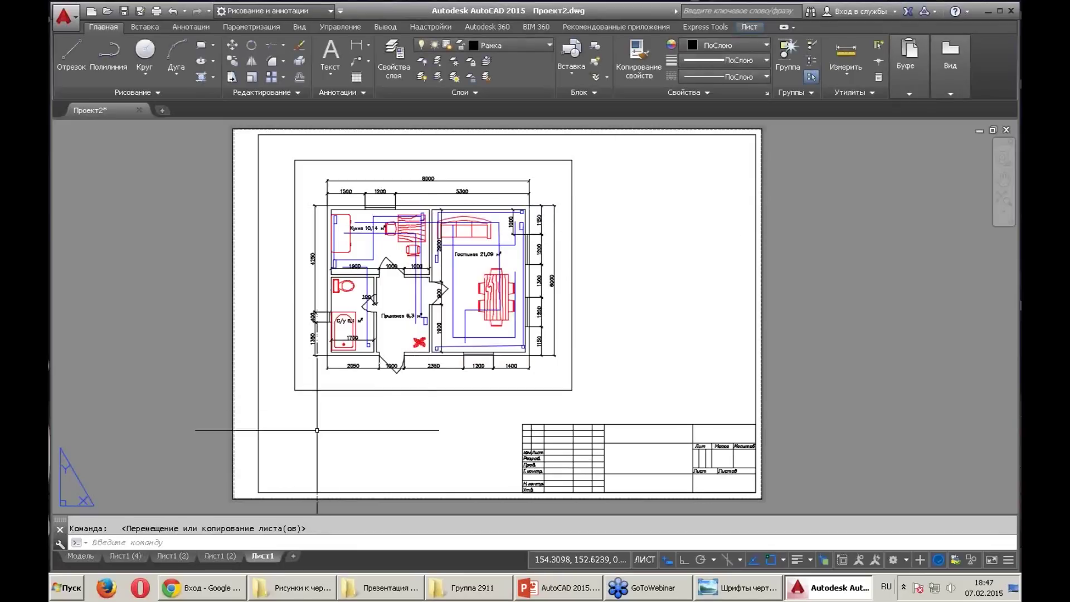
pyautogui.rightClick(255, 558)
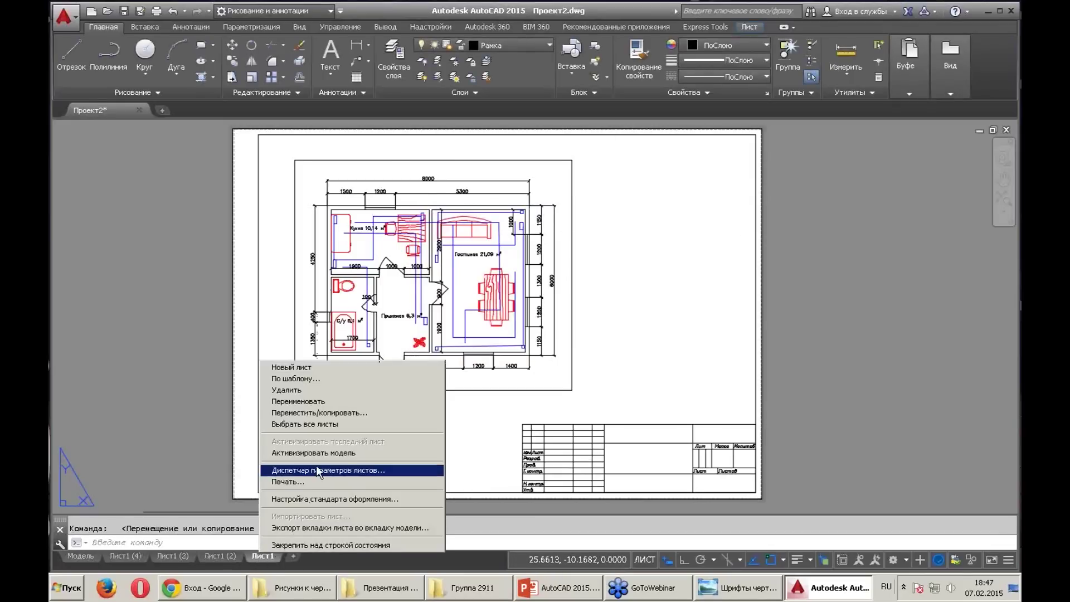
pyautogui.click(312, 420)
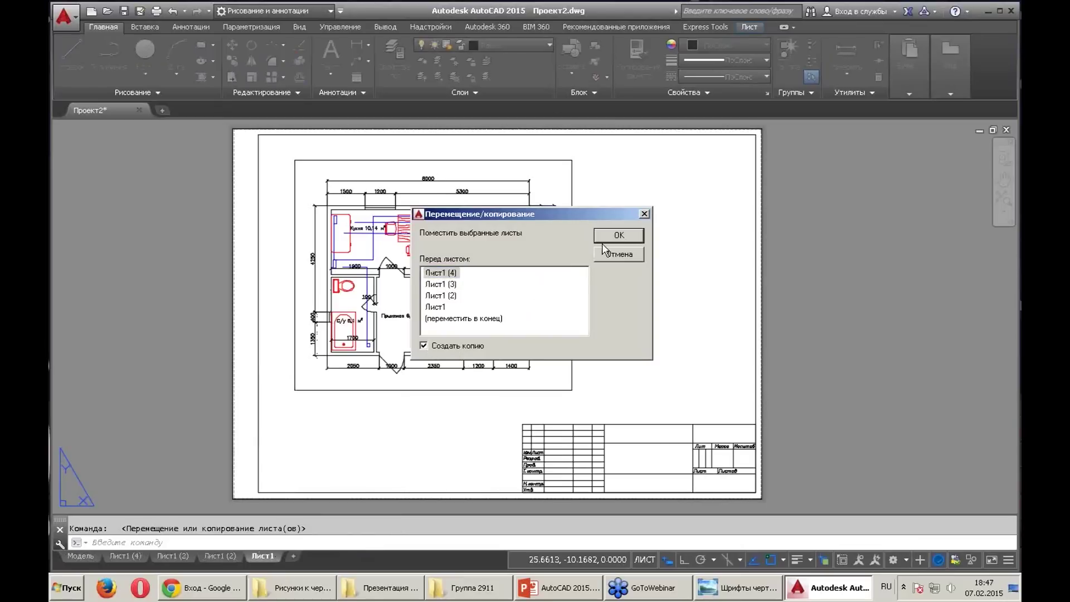
pyautogui.click(605, 239)
pyautogui.moveTo(125, 556)
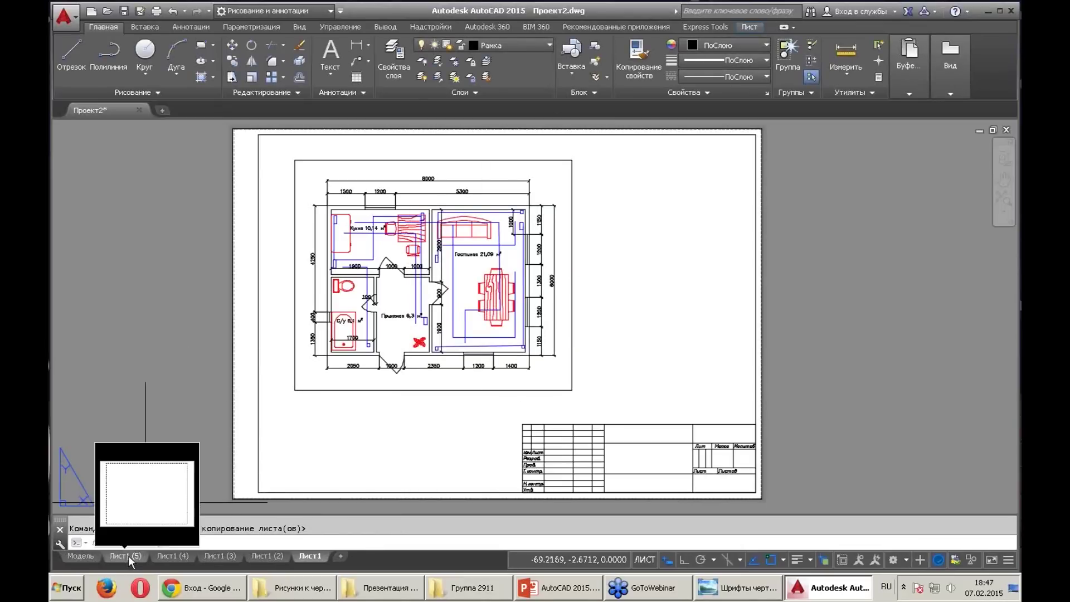
# In Лист1 (5), freeze the ЭО, Мебель and Тексты layers in the plan viewport
pyautogui.click(129, 554)
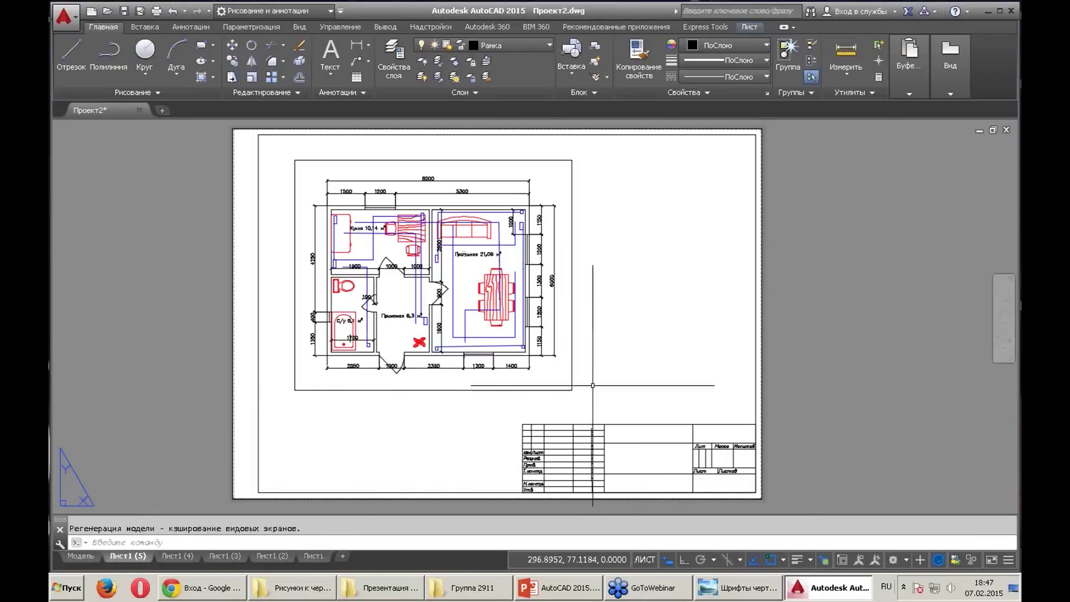
pyautogui.doubleClick(552, 357)
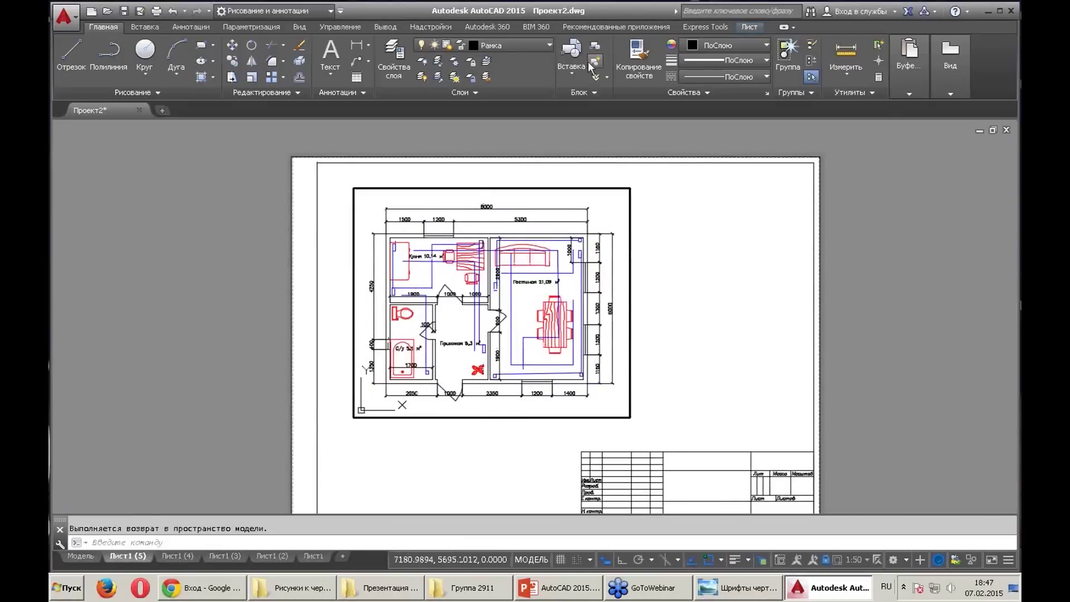
pyautogui.click(550, 44)
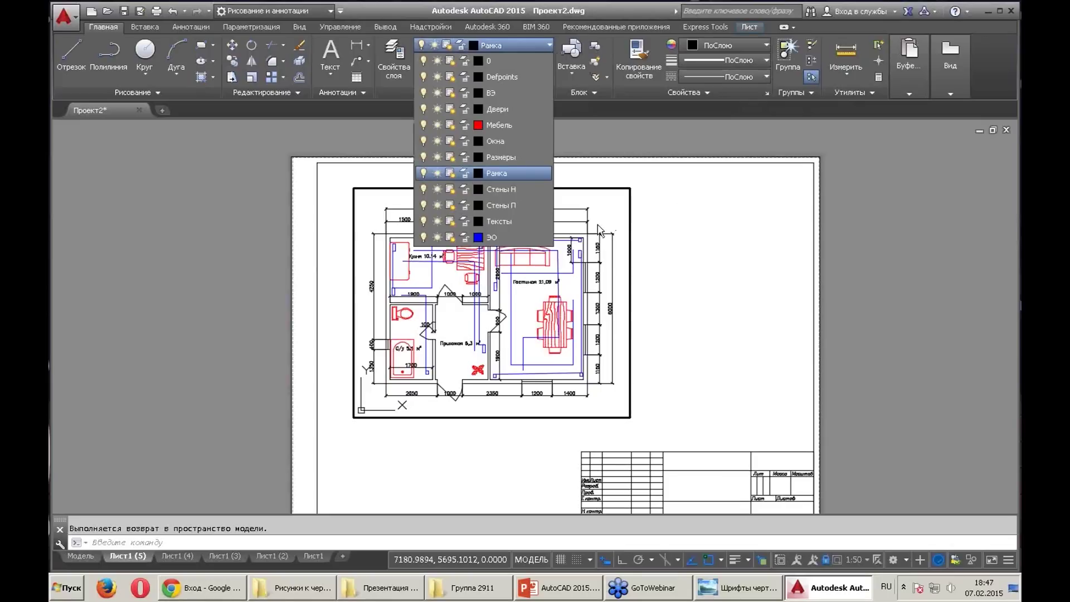
pyautogui.click(453, 239)
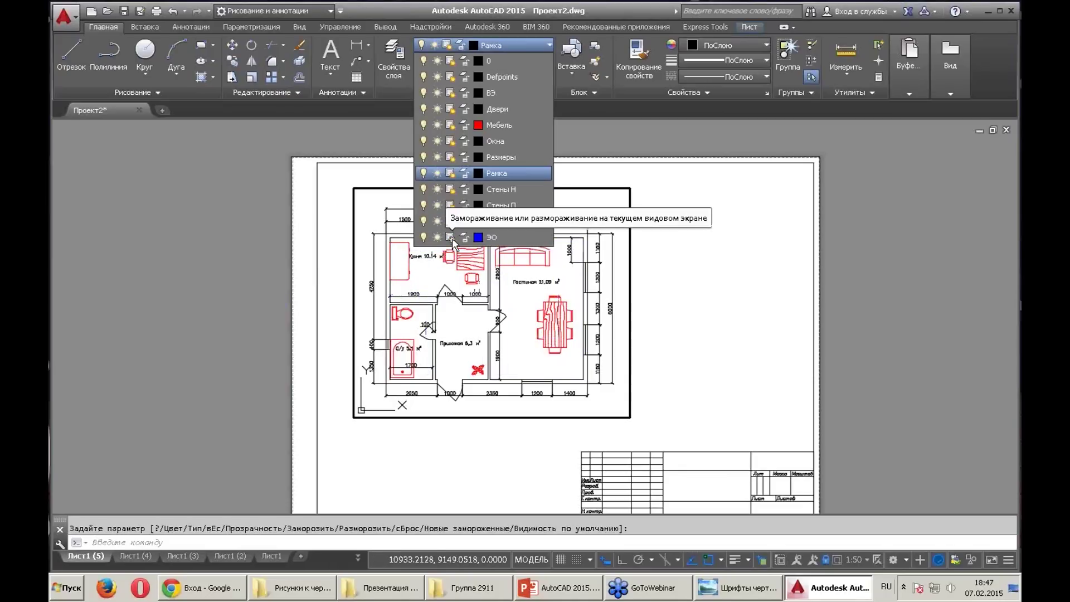
pyautogui.click(451, 126)
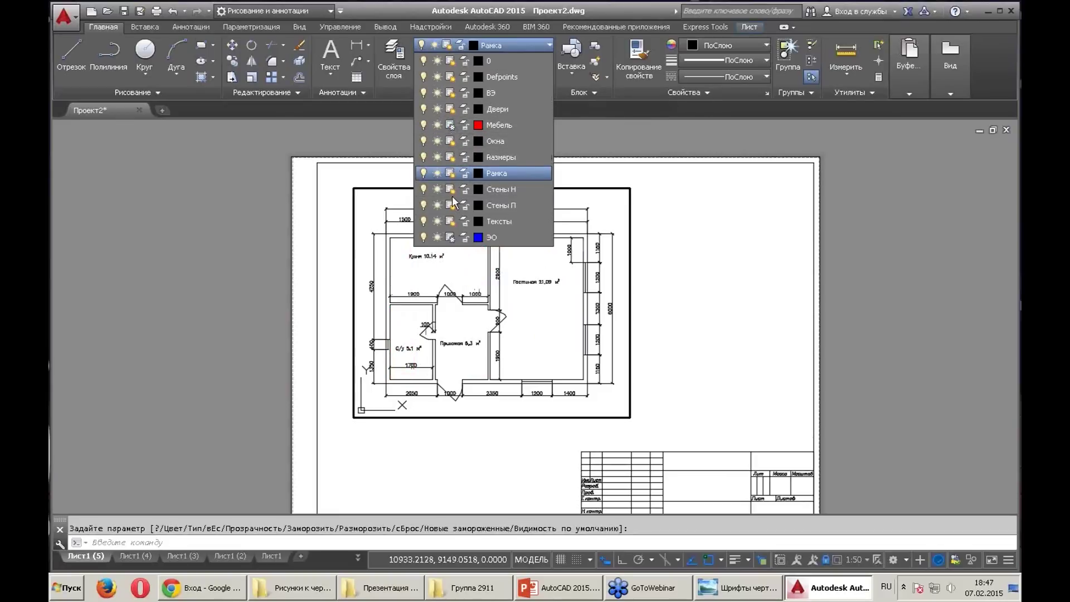
pyautogui.click(450, 222)
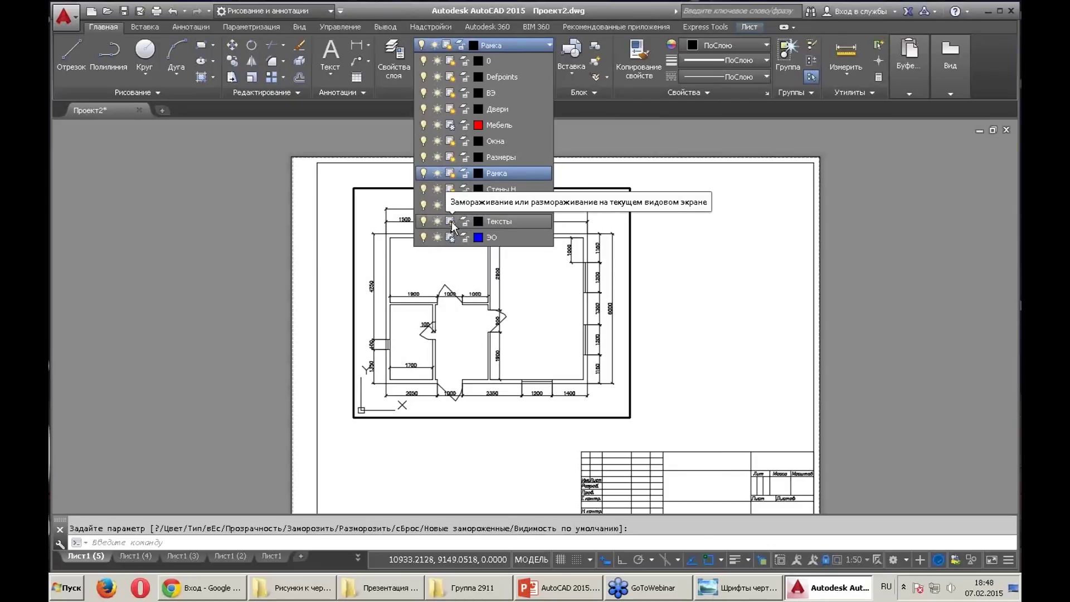
pyautogui.click(716, 199)
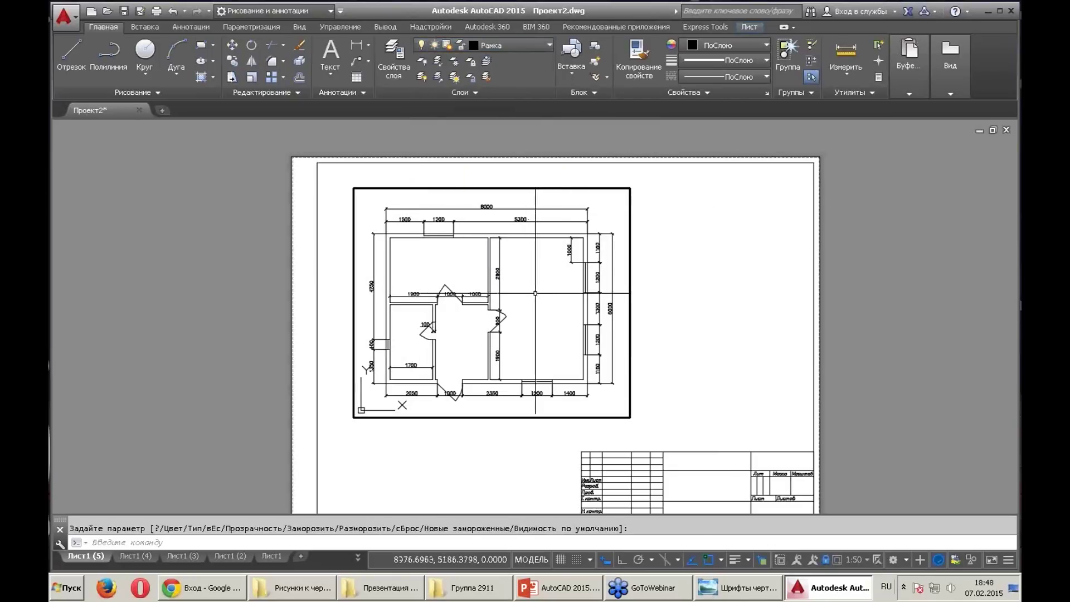
# Return to paper space and rename the Лист1 (5) layout АР
pyautogui.scroll(2, 554, 282)
pyautogui.doubleClick(553, 282)
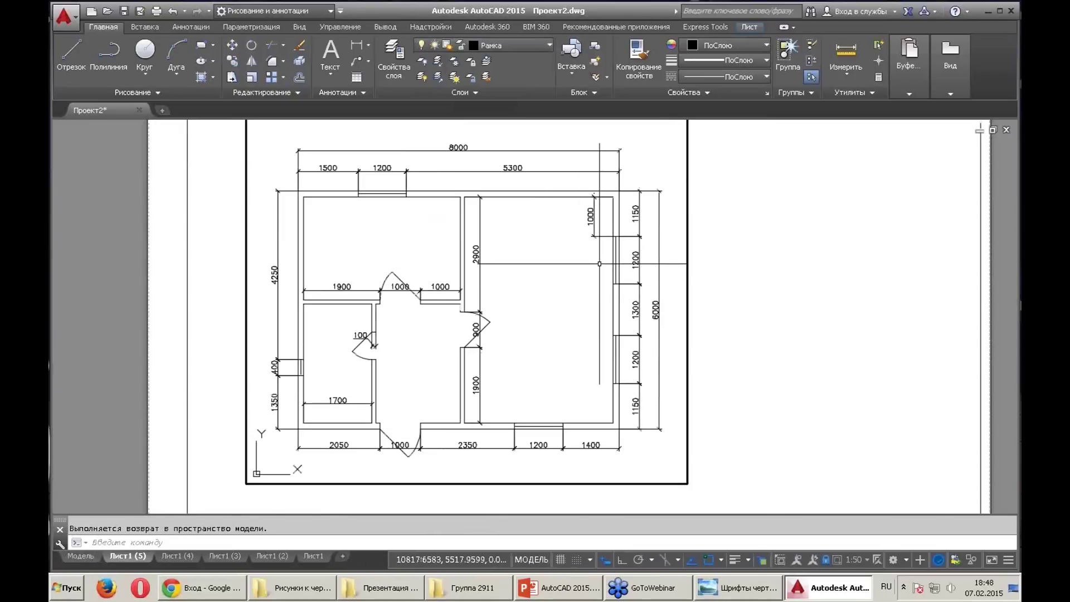
pyautogui.doubleClick(694, 251)
pyautogui.scroll(-3, 685, 250)
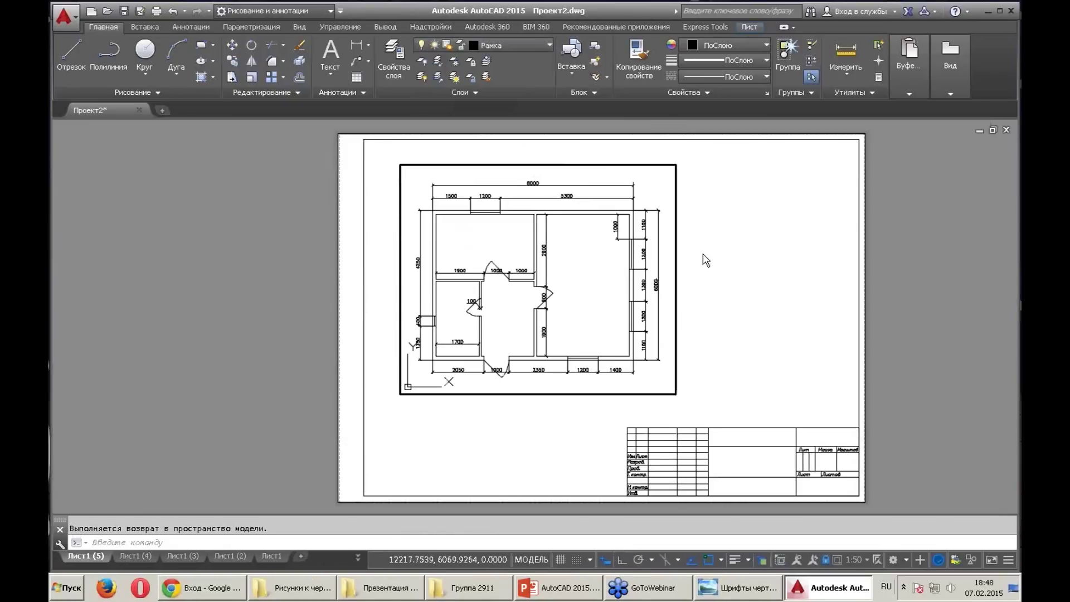
pyautogui.moveTo(674, 257); pyautogui.dragTo(613, 253, button='middle')
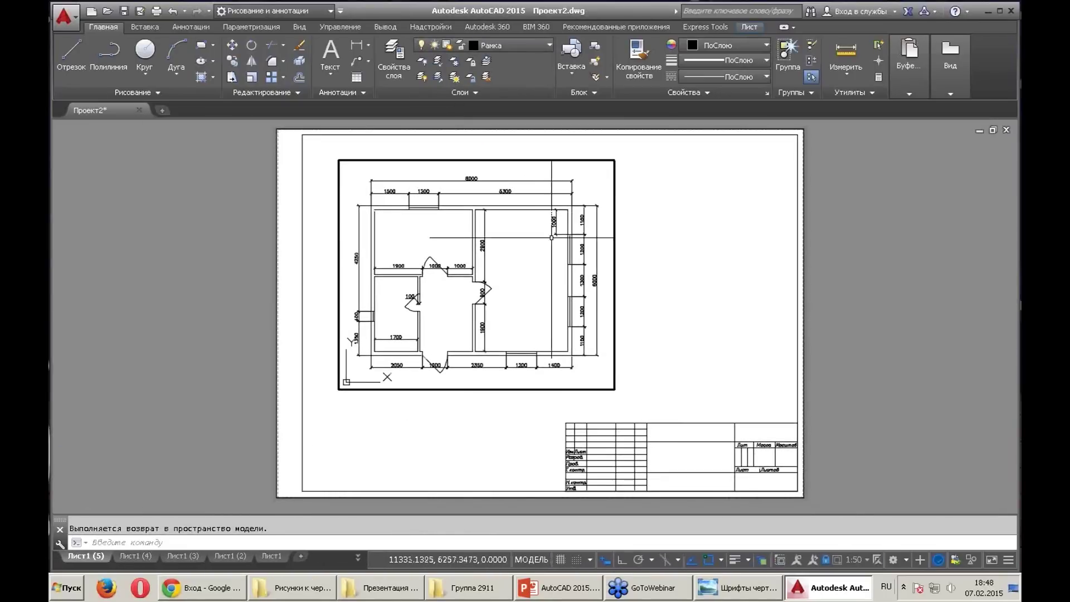
pyautogui.rightClick(82, 556)
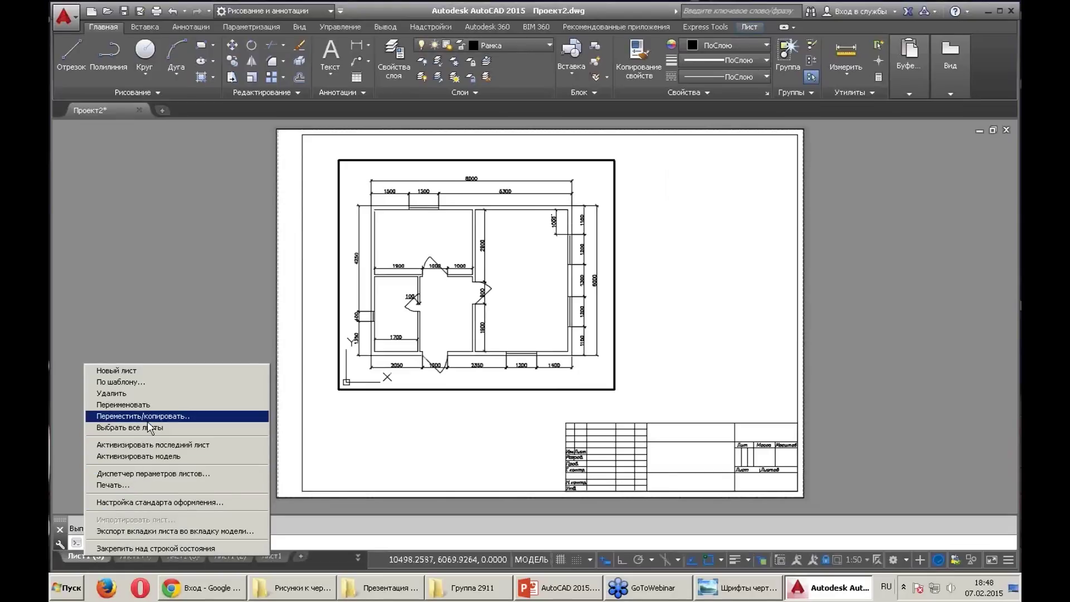
pyautogui.click(139, 407)
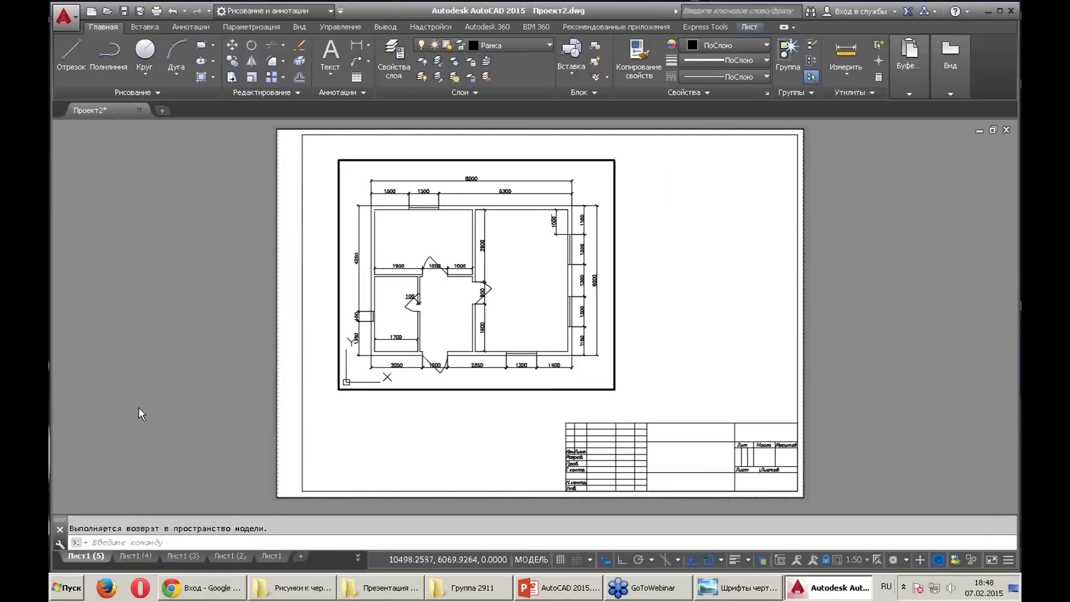
pyautogui.write('A')
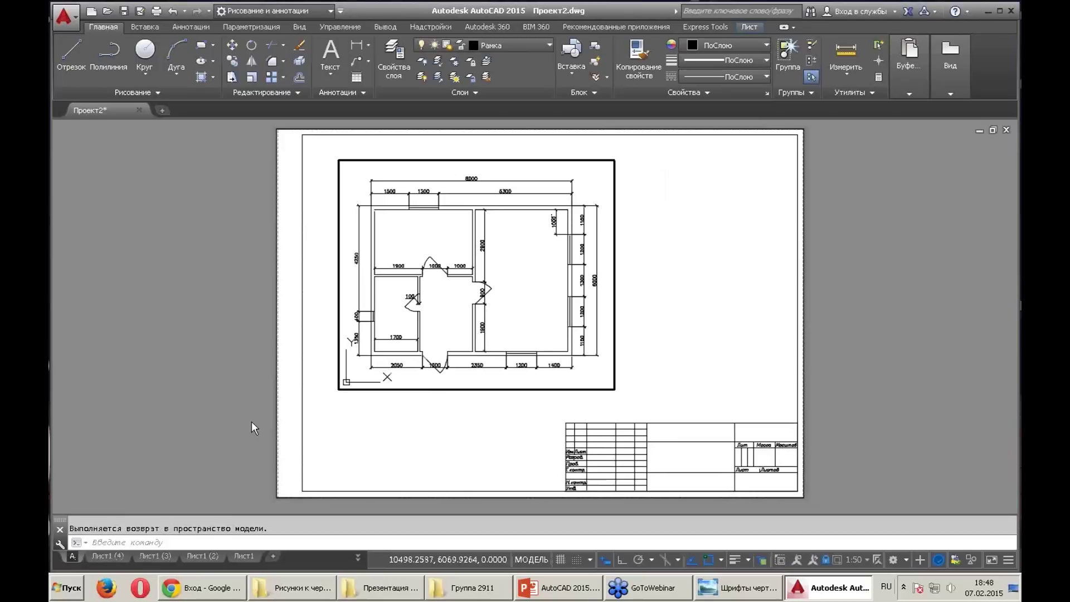
pyautogui.write('Р')
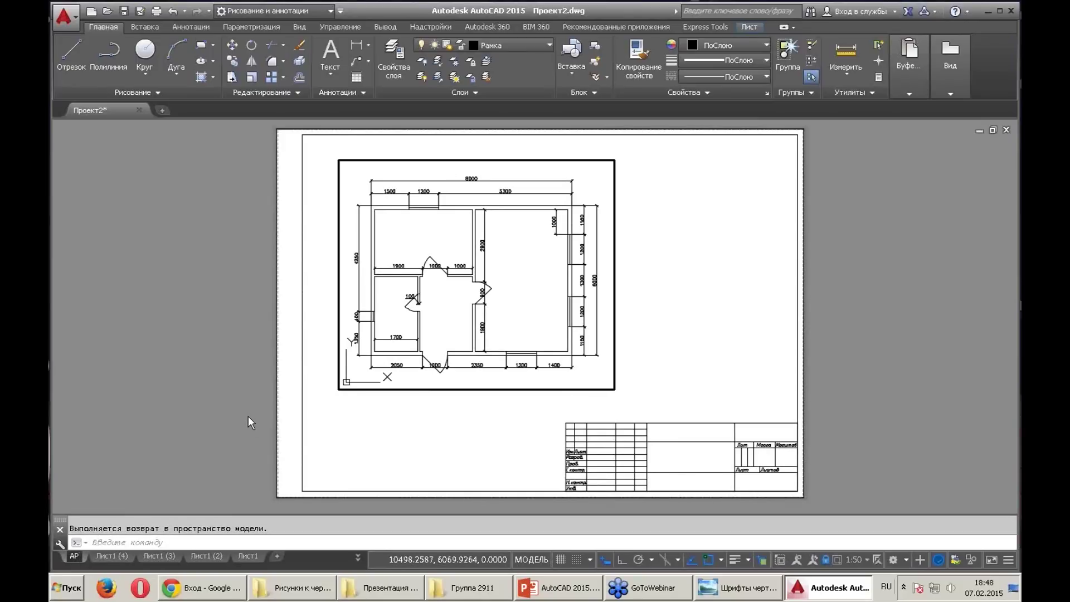
pyautogui.click(114, 556)
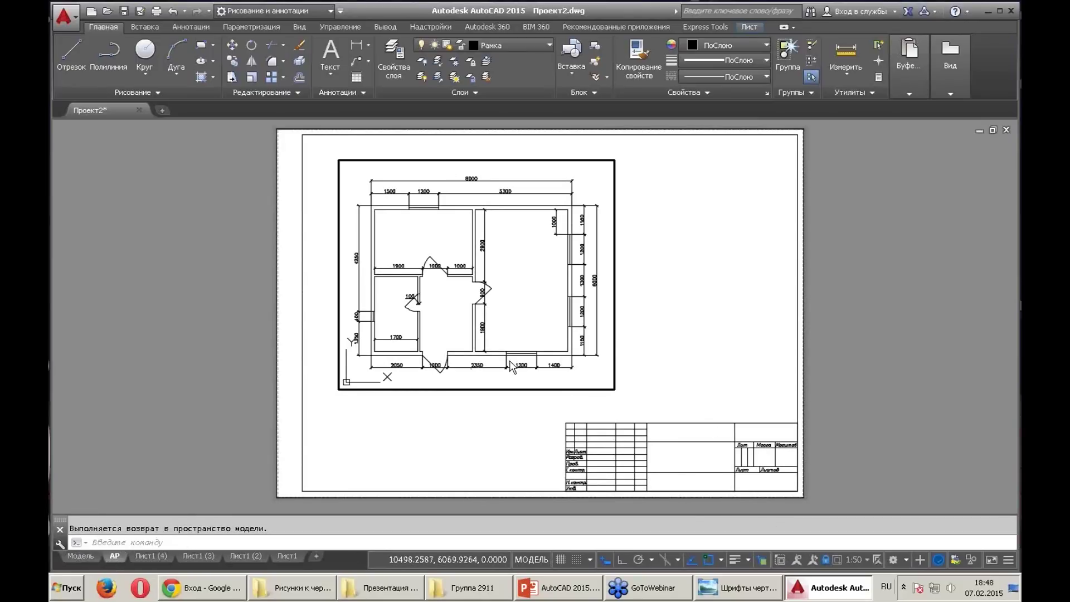
# In Лист1 (4), freeze the Тексты, Размеры and Мебель layers in the viewport
pyautogui.click(151, 557)
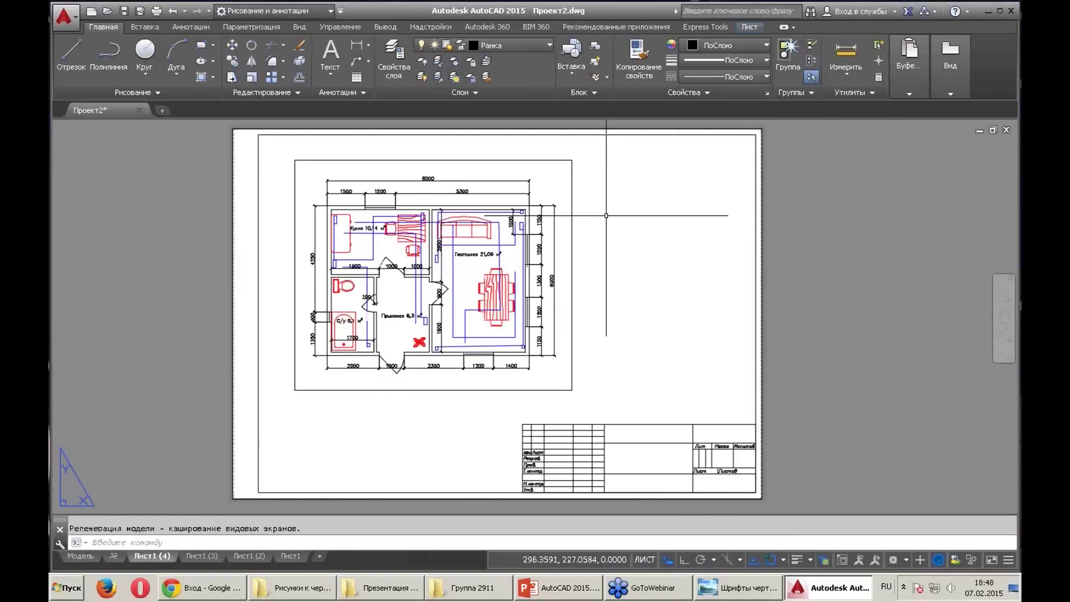
pyautogui.click(547, 45)
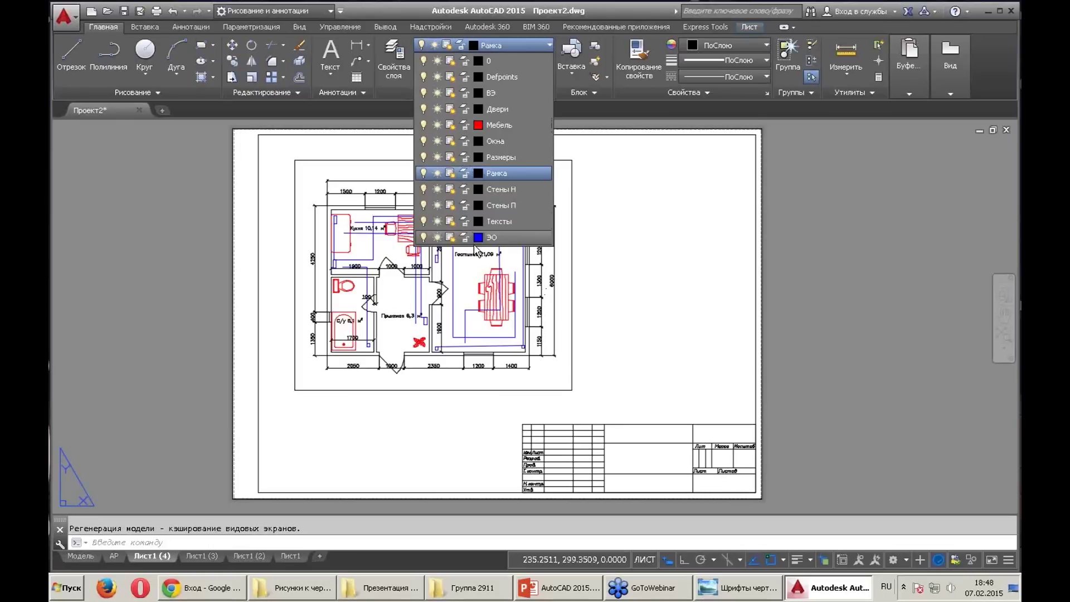
pyautogui.click(451, 220)
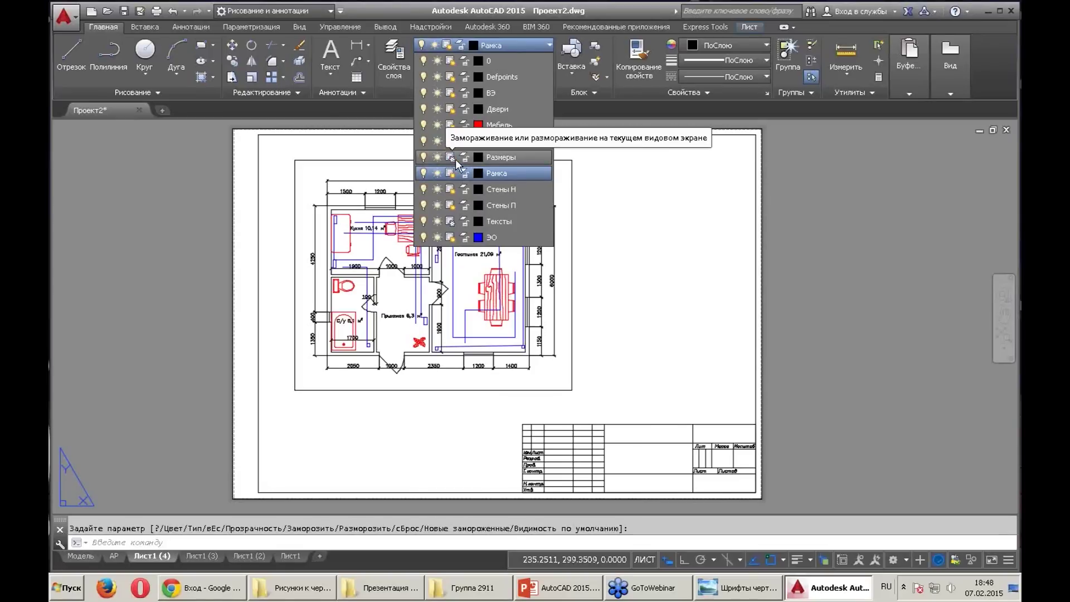
pyautogui.click(646, 564)
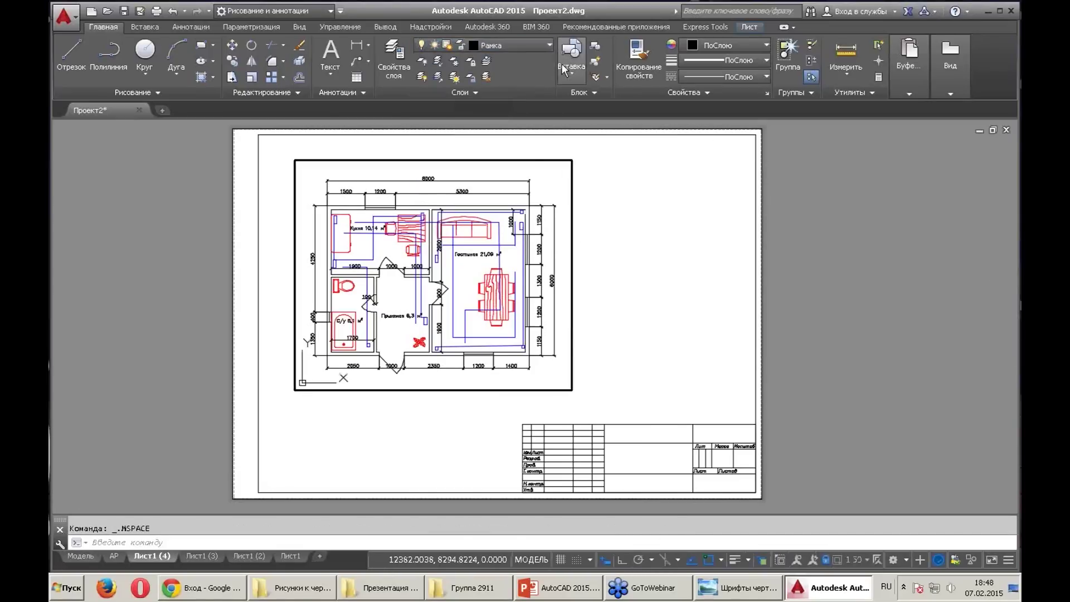
pyautogui.click(550, 45)
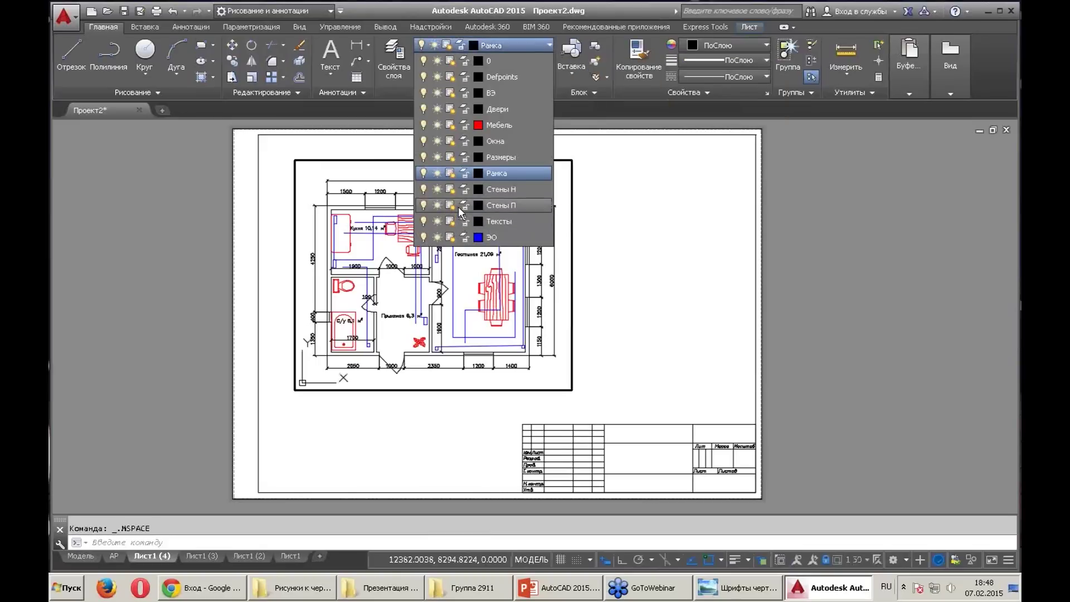
pyautogui.click(453, 158)
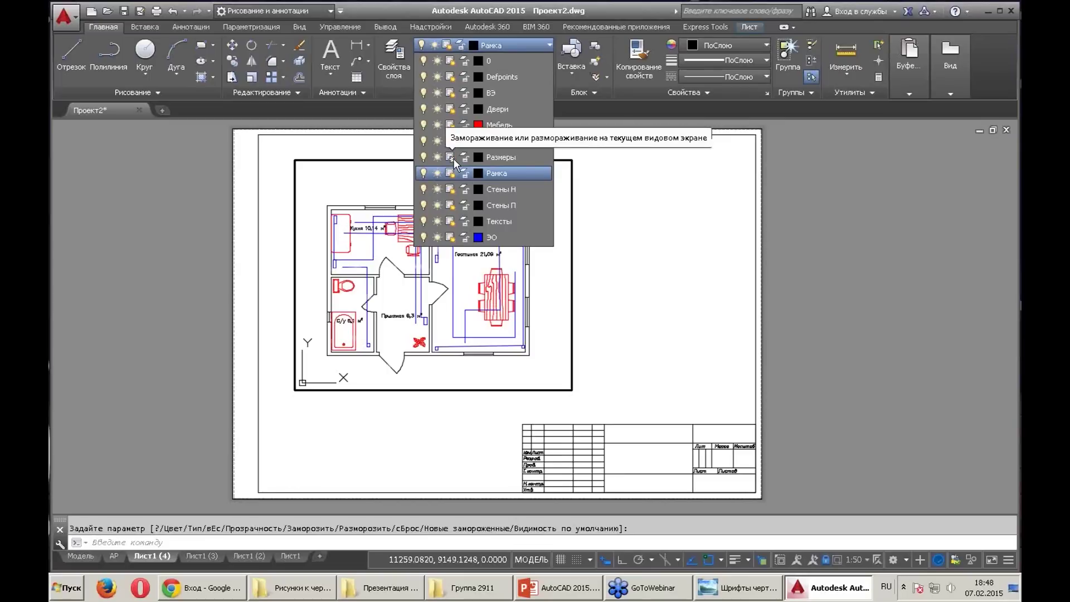
pyautogui.click(451, 125)
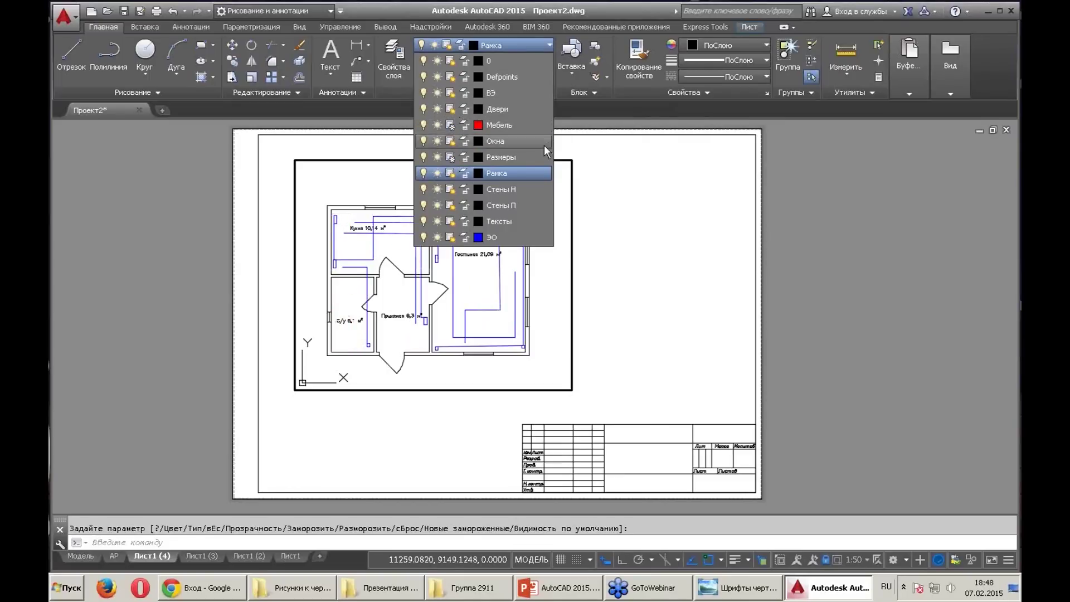
pyautogui.click(451, 221)
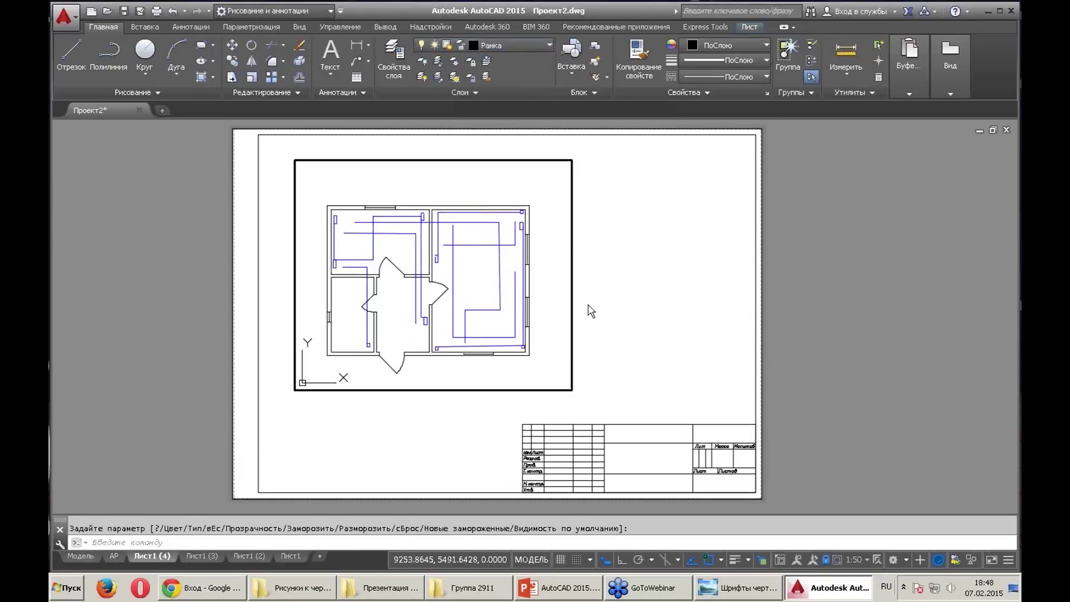
# Rename the Лист1 (4) layout ЭО and switch to Лист1 (3)
pyautogui.rightClick(147, 557)
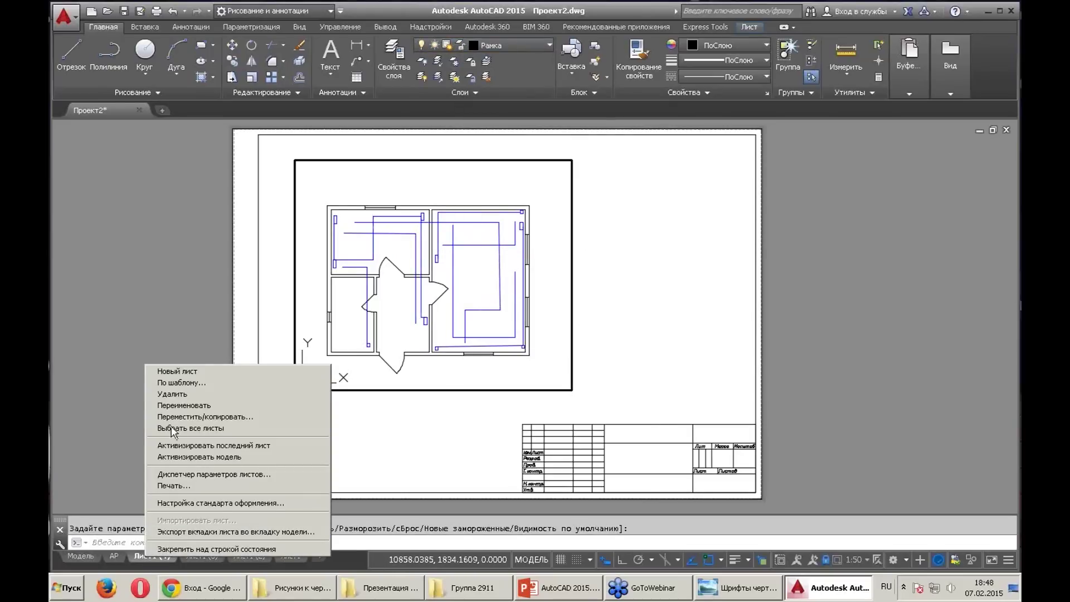
pyautogui.click(174, 405)
pyautogui.write('Э')
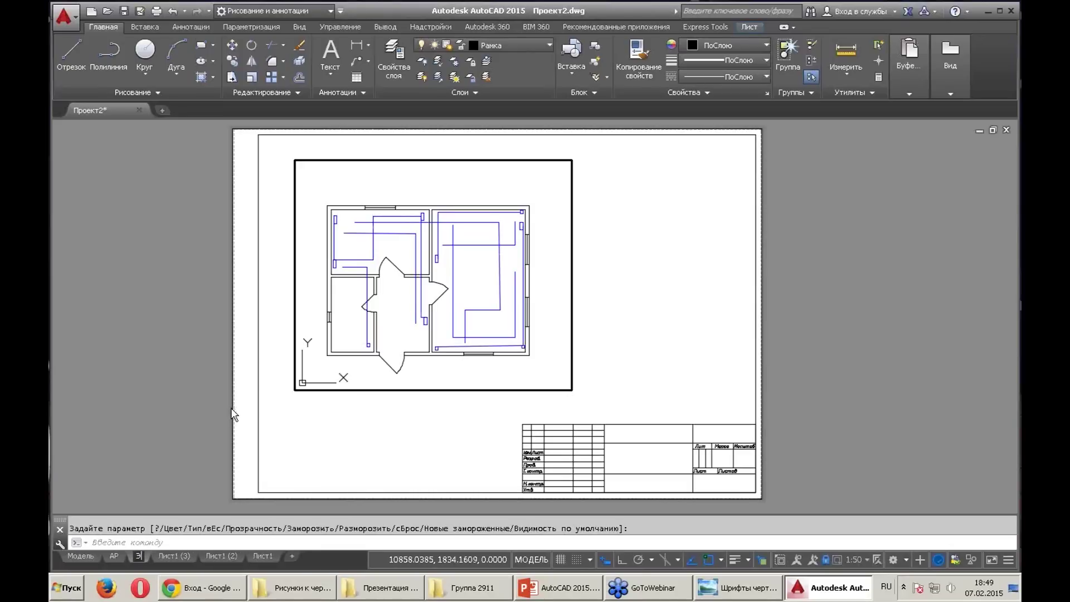
pyautogui.write('О')
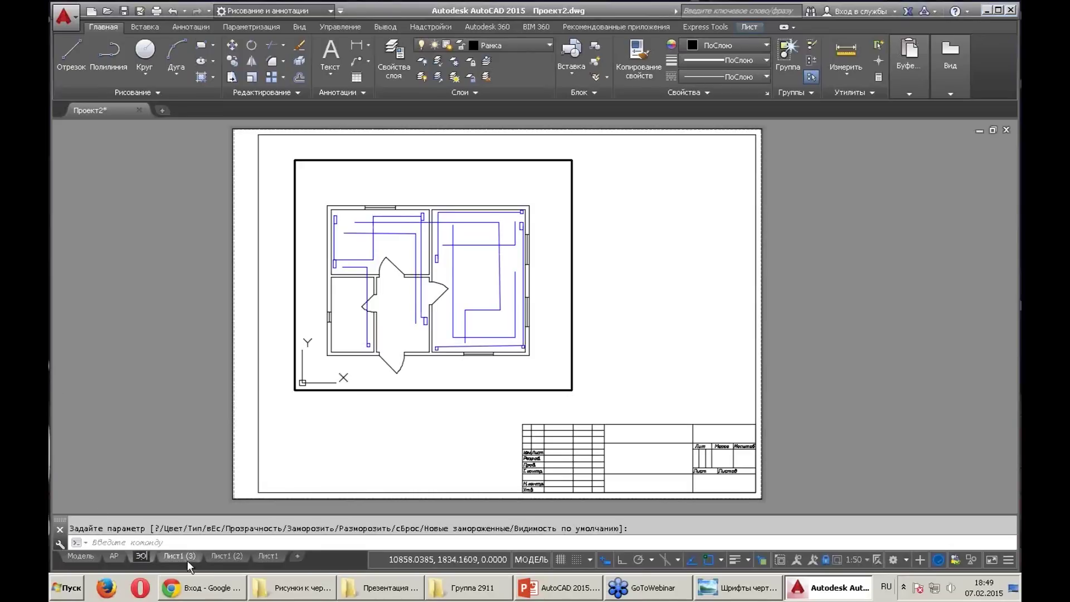
pyautogui.press('Return')
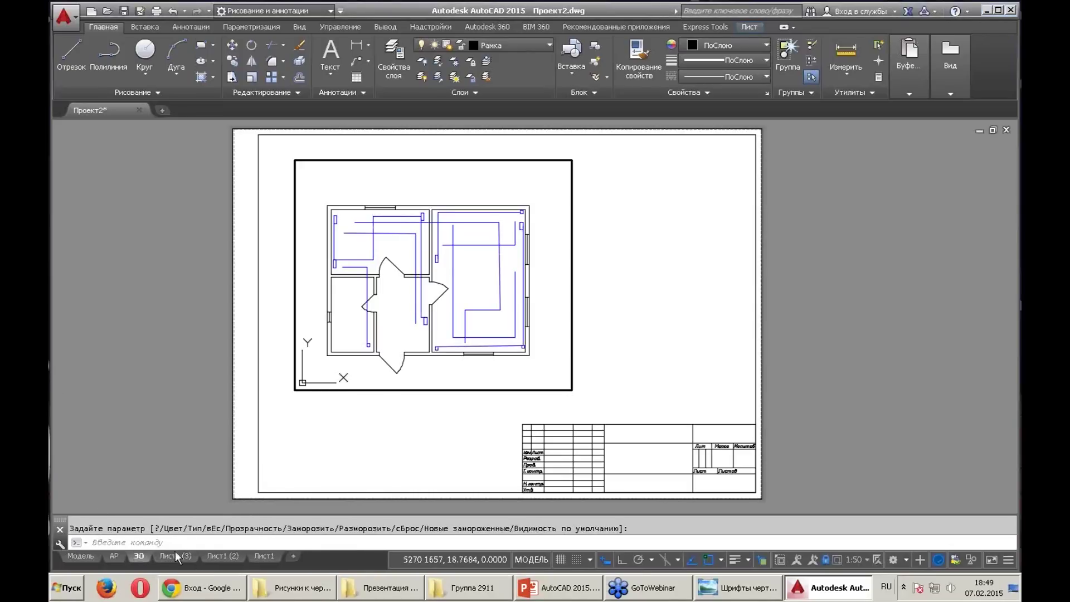
pyautogui.click(175, 555)
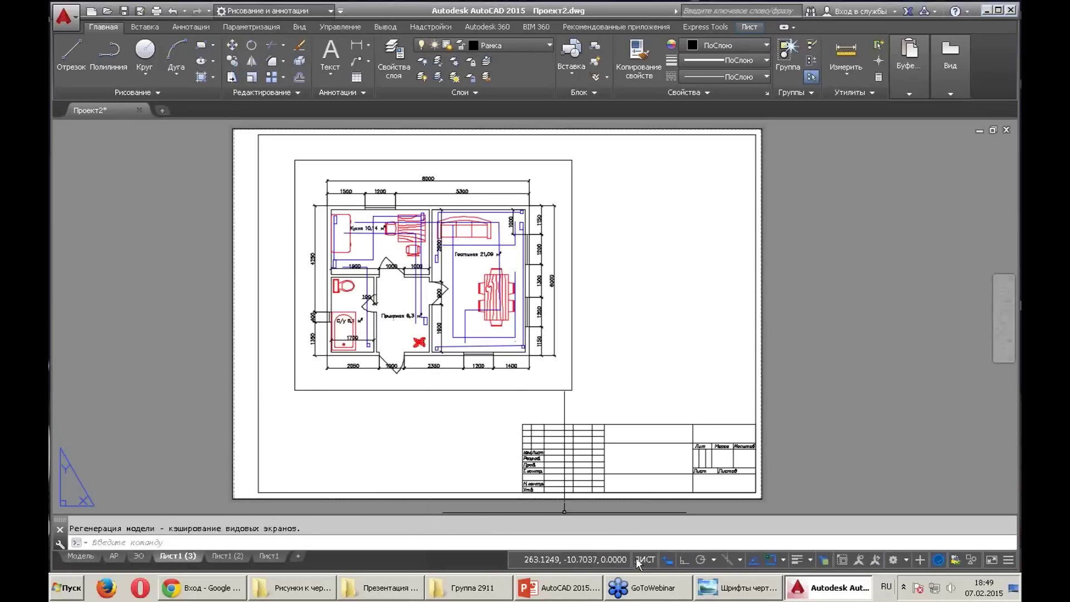
# Freeze the ЭО and Размеры layers in the Лист1 (3) viewport, then begin renaming the layout
pyautogui.click(644, 559)
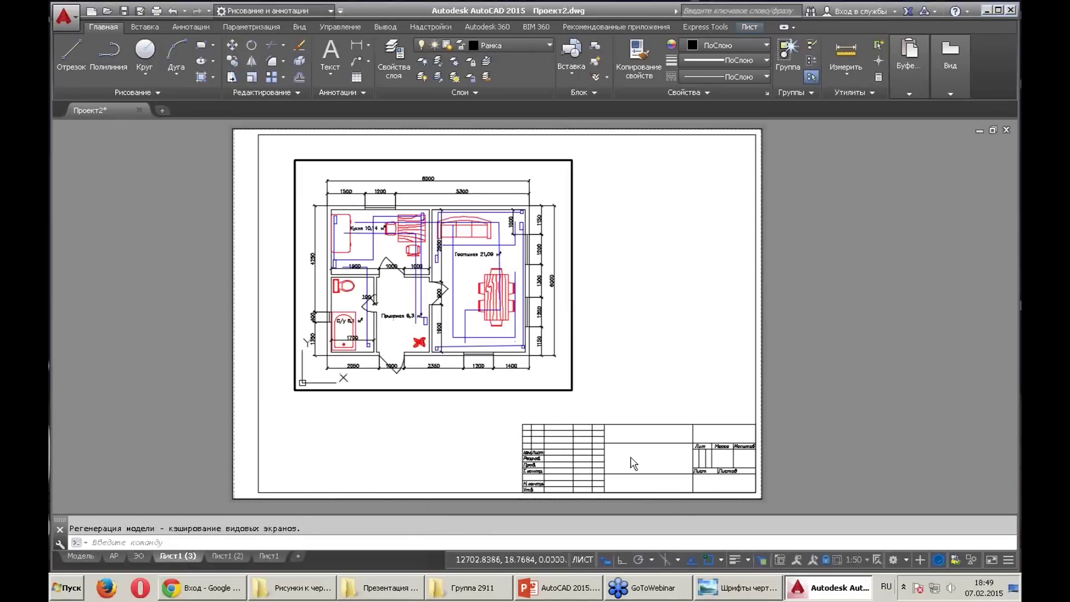
pyautogui.click(545, 43)
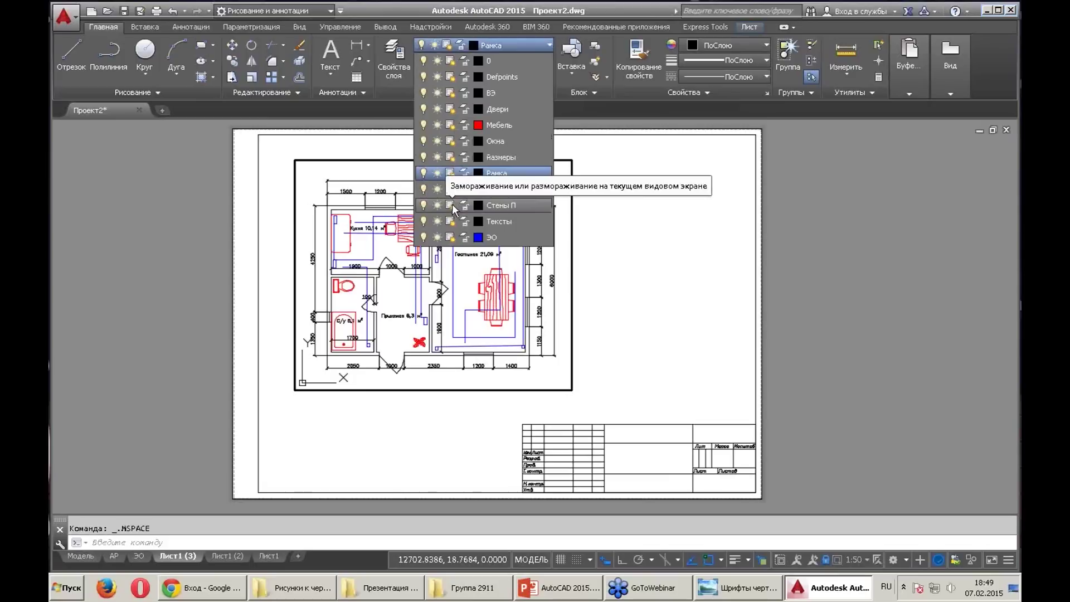
pyautogui.click(458, 241)
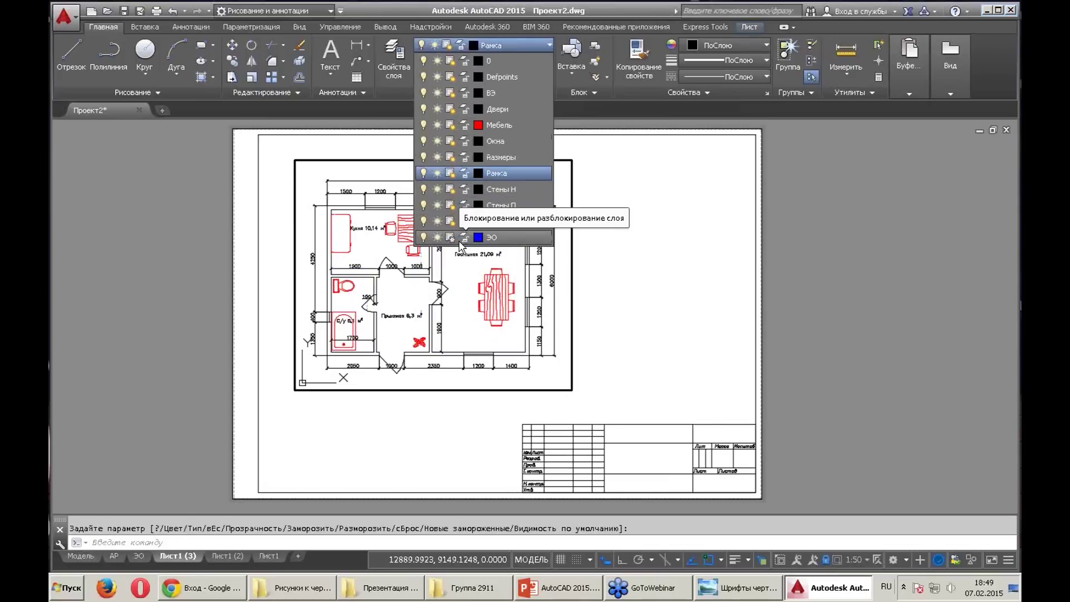
pyautogui.click(452, 159)
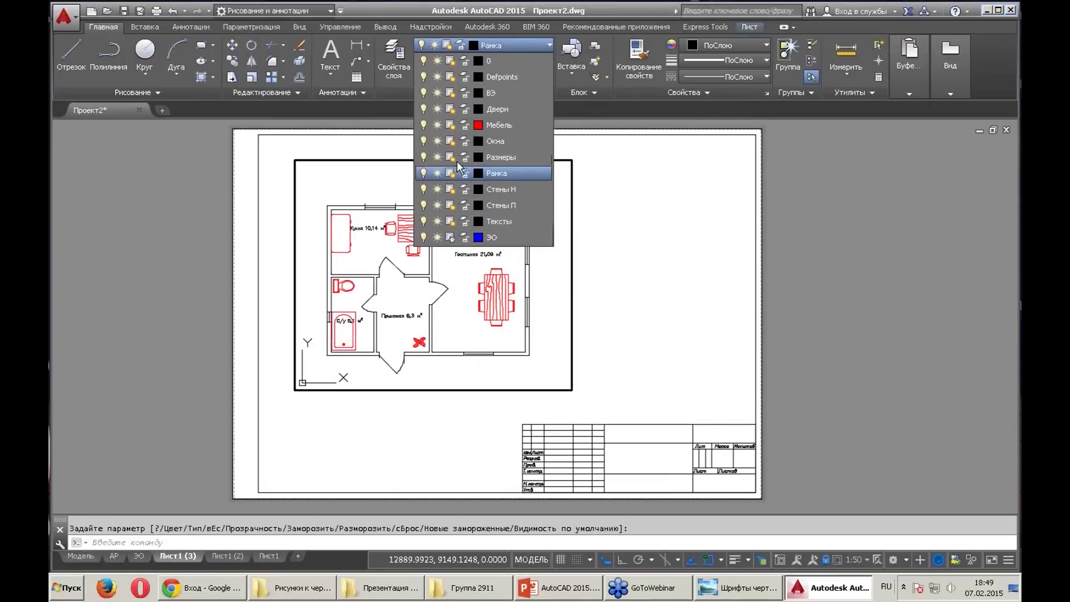
pyautogui.click(662, 207)
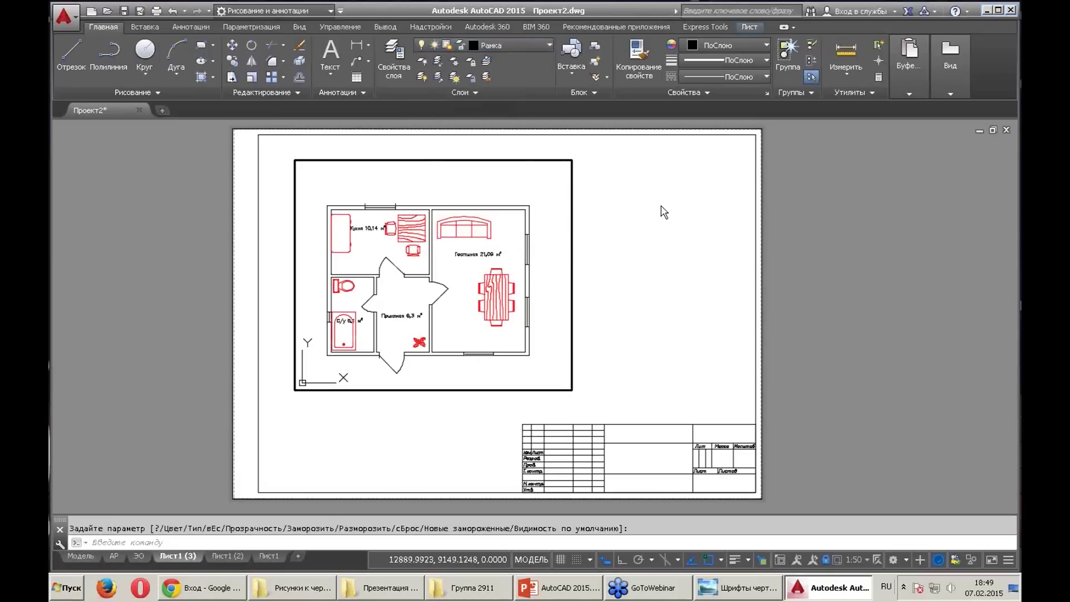
pyautogui.rightClick(192, 560)
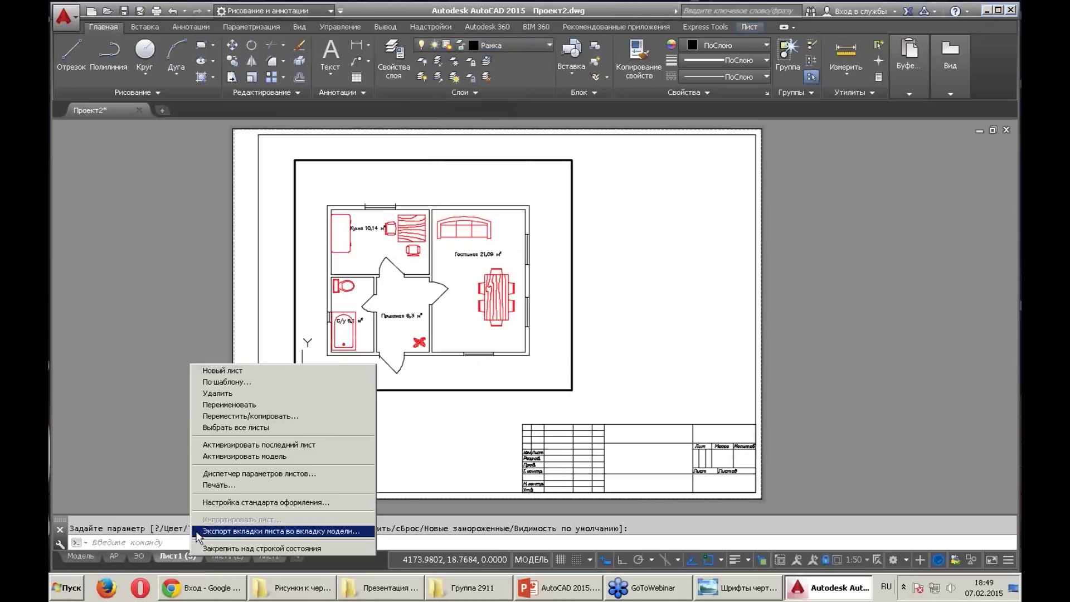
pyautogui.click(242, 412)
# Name the layout АИ and delete the Лист1 (2) sheet
pyautogui.write('А')
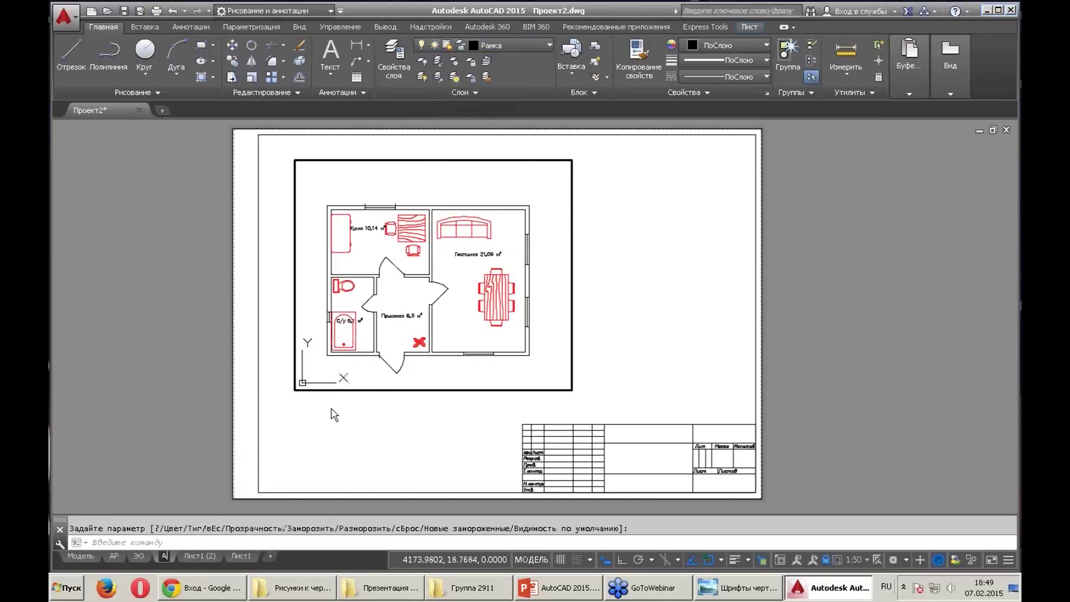
pyautogui.write('И')
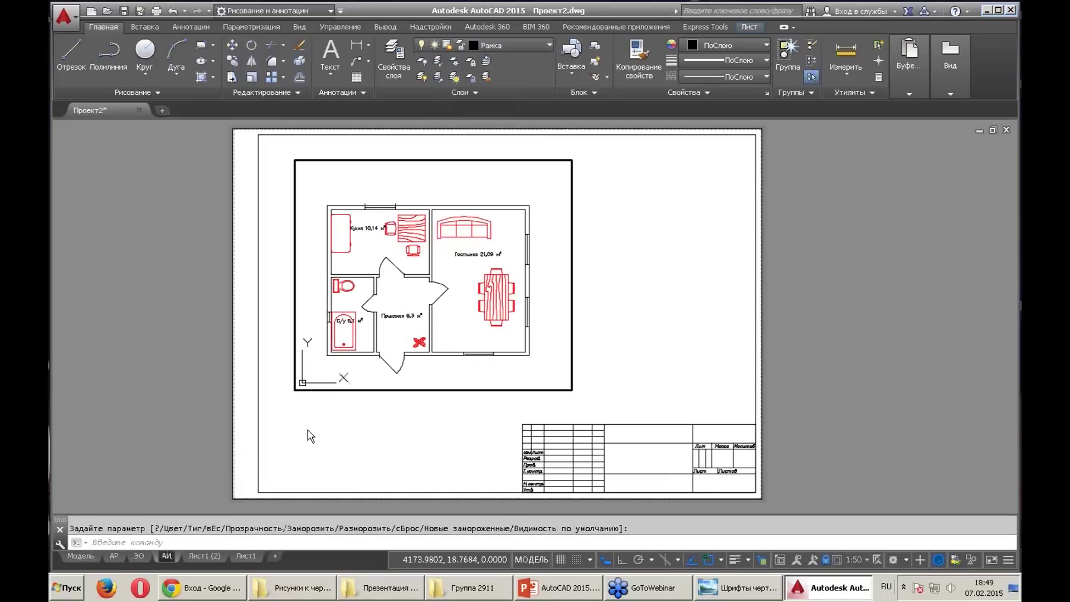
pyautogui.press('Return')
pyautogui.rightClick(207, 555)
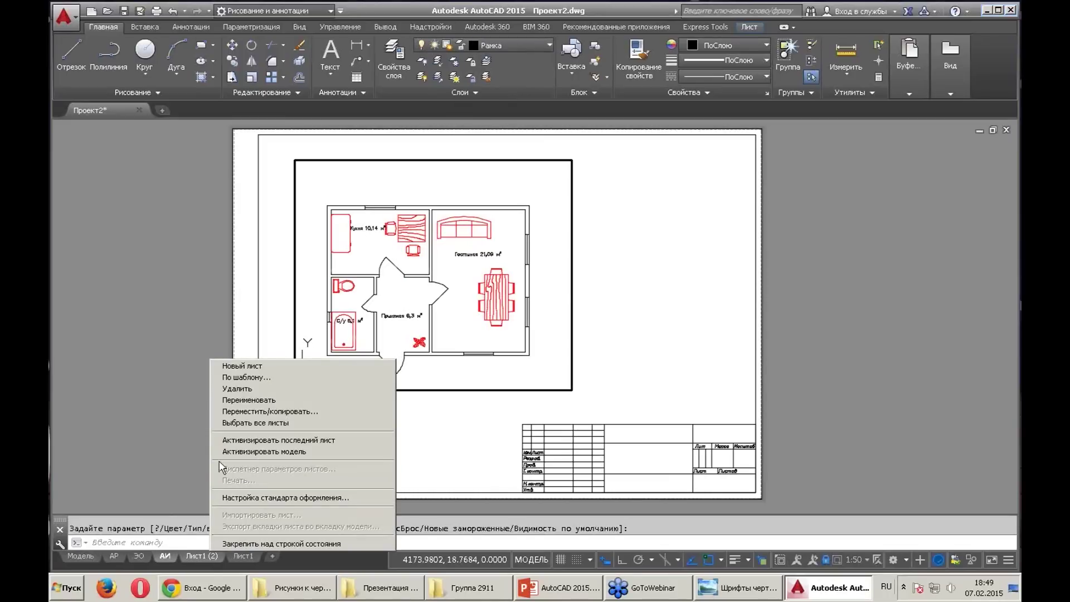
pyautogui.click(239, 389)
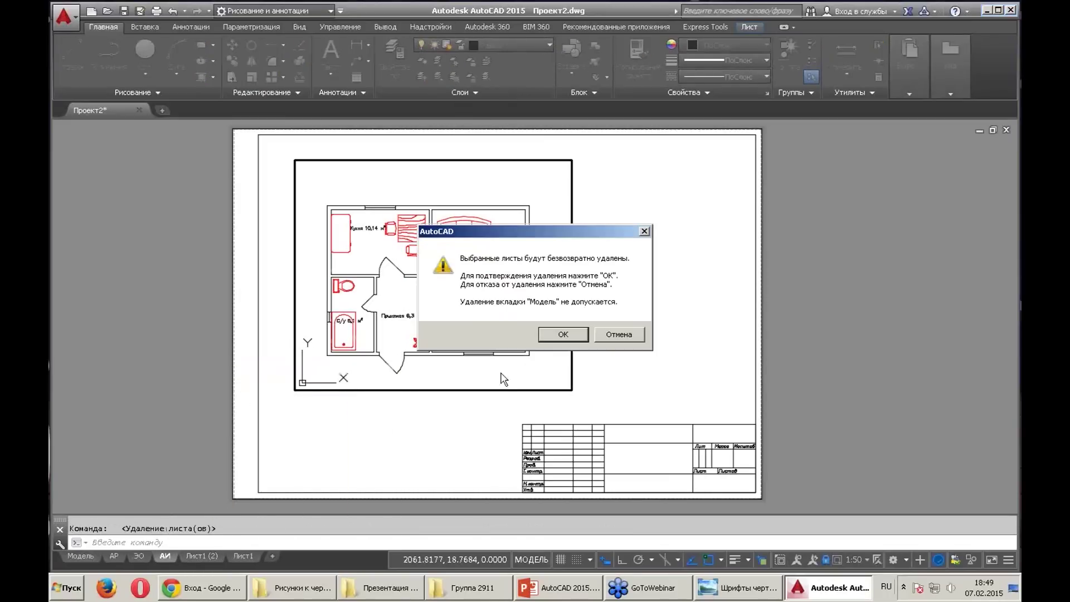
pyautogui.click(564, 334)
# Delete the original Лист1 sheet and switch to the Модель tab
pyautogui.rightClick(203, 554)
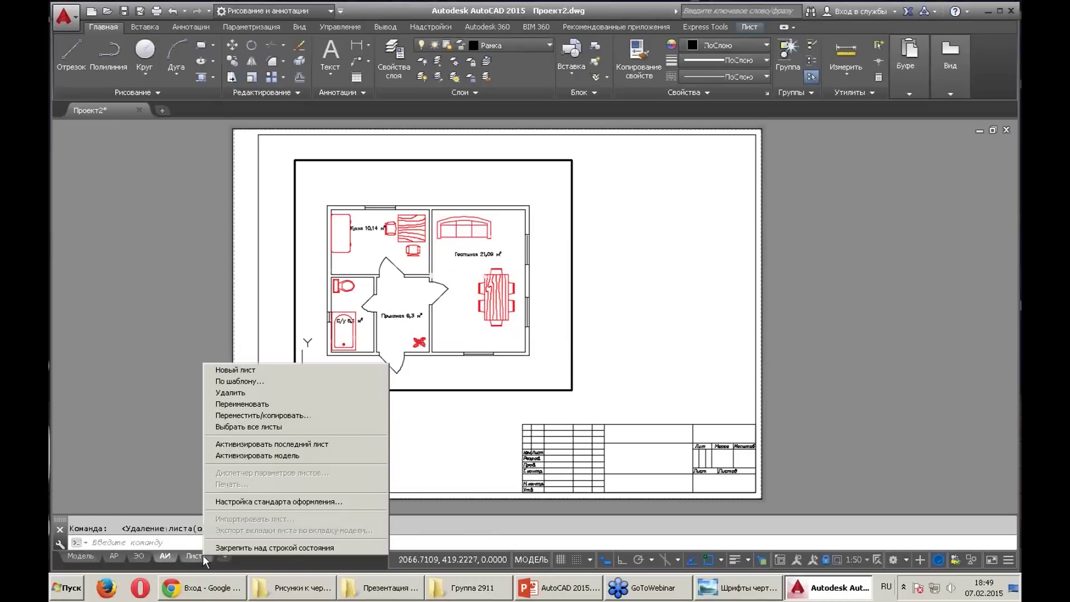
pyautogui.click(254, 394)
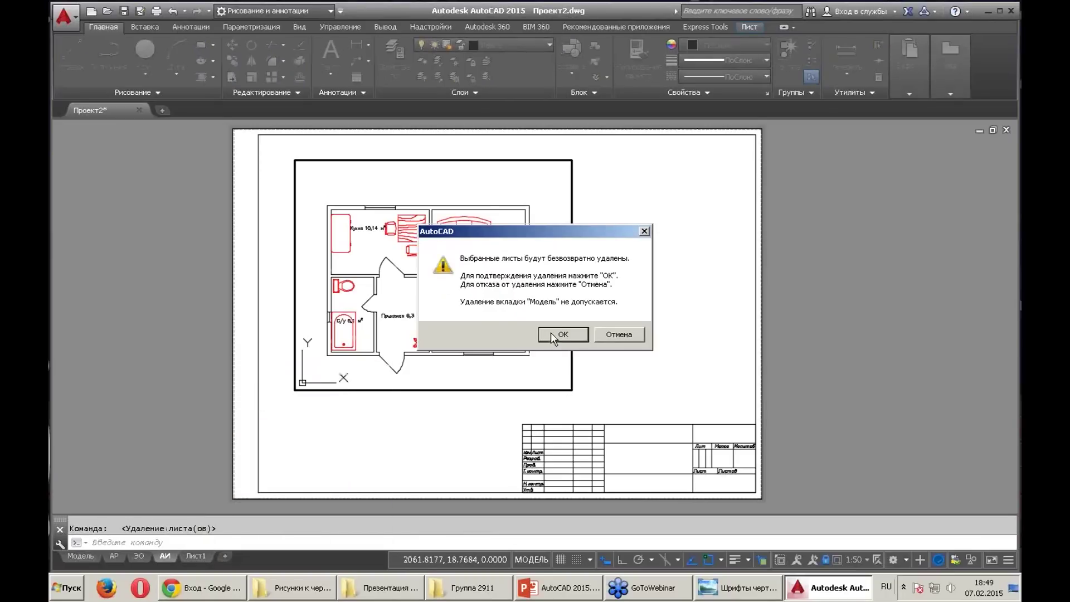
pyautogui.click(551, 333)
pyautogui.click(78, 555)
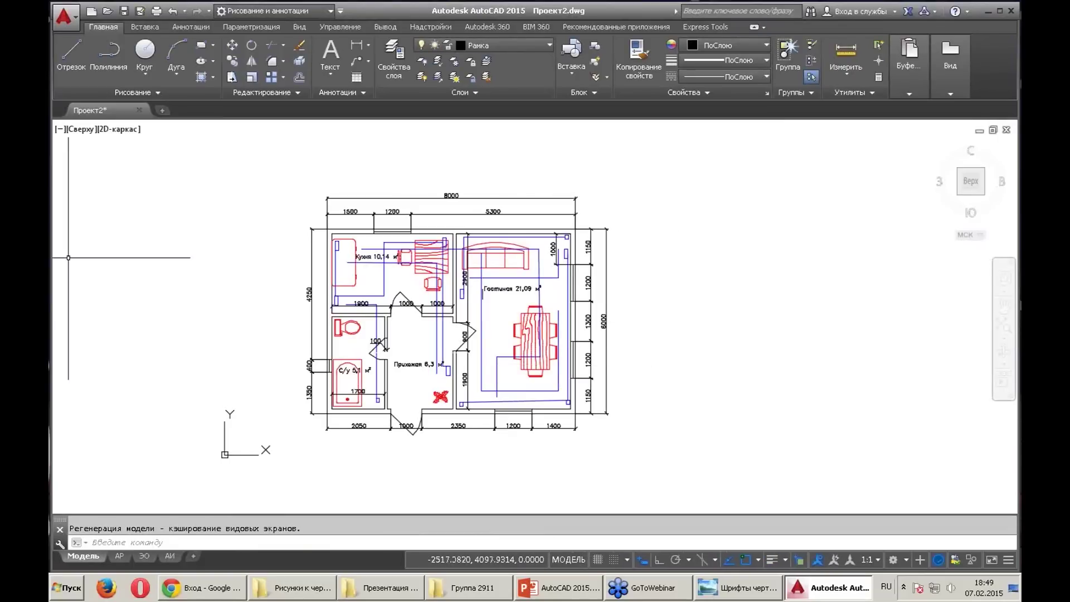
pyautogui.moveTo(90, 109)
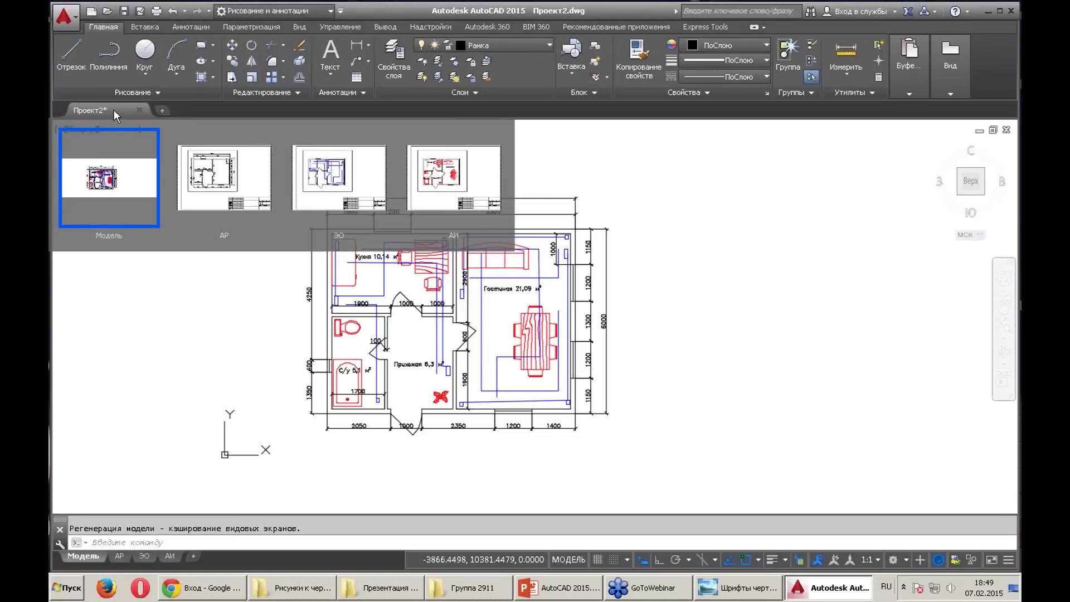
pyautogui.moveTo(223, 177)
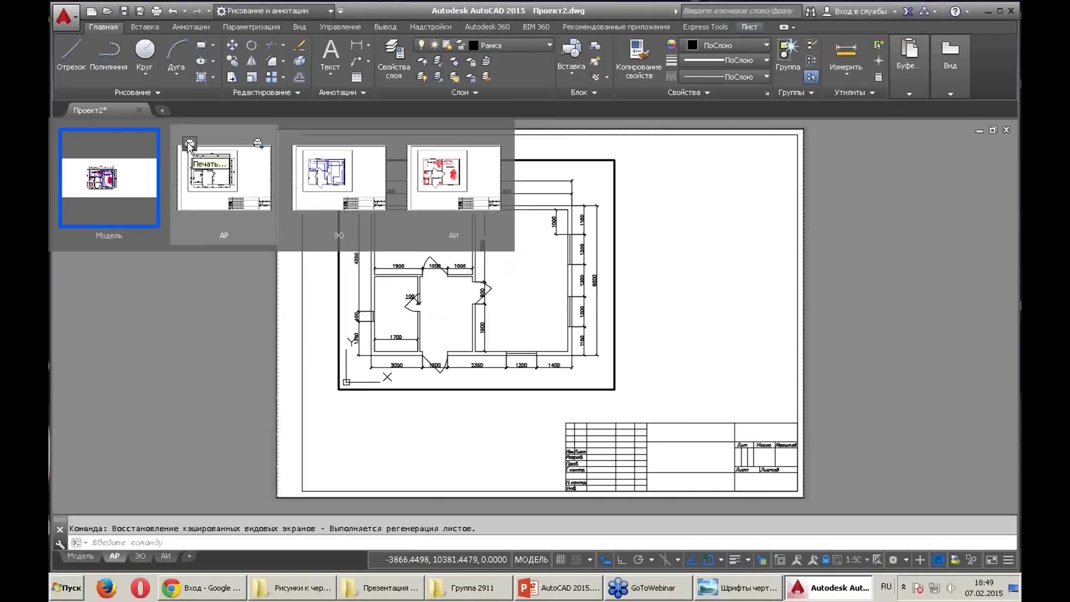
# Review the АР, ЭО and АИ sheets in Publish, then close without saving the sheet list
pyautogui.click(258, 145)
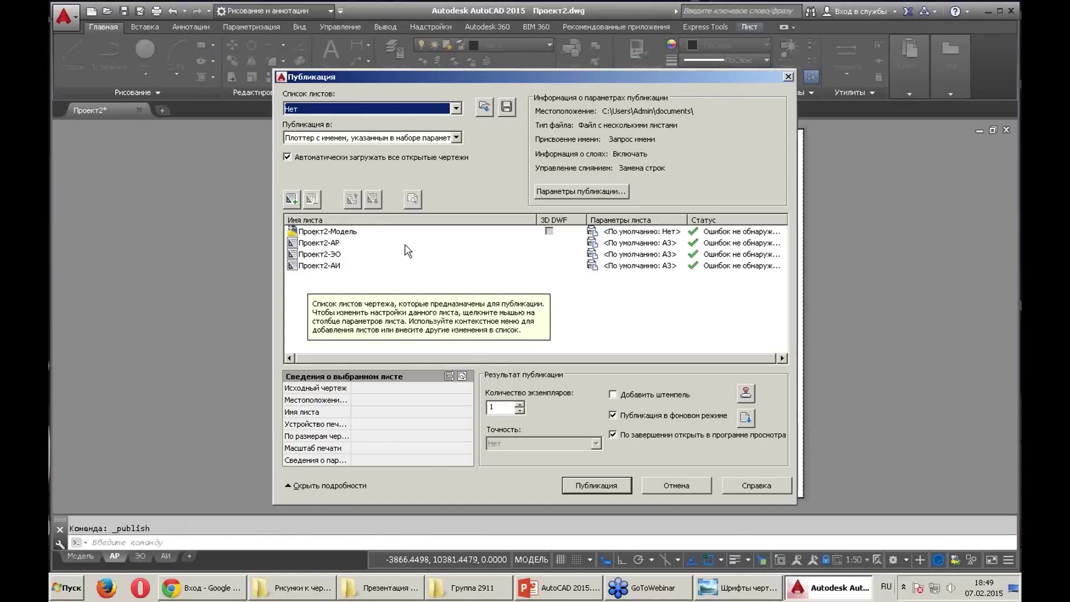
pyautogui.click(789, 77)
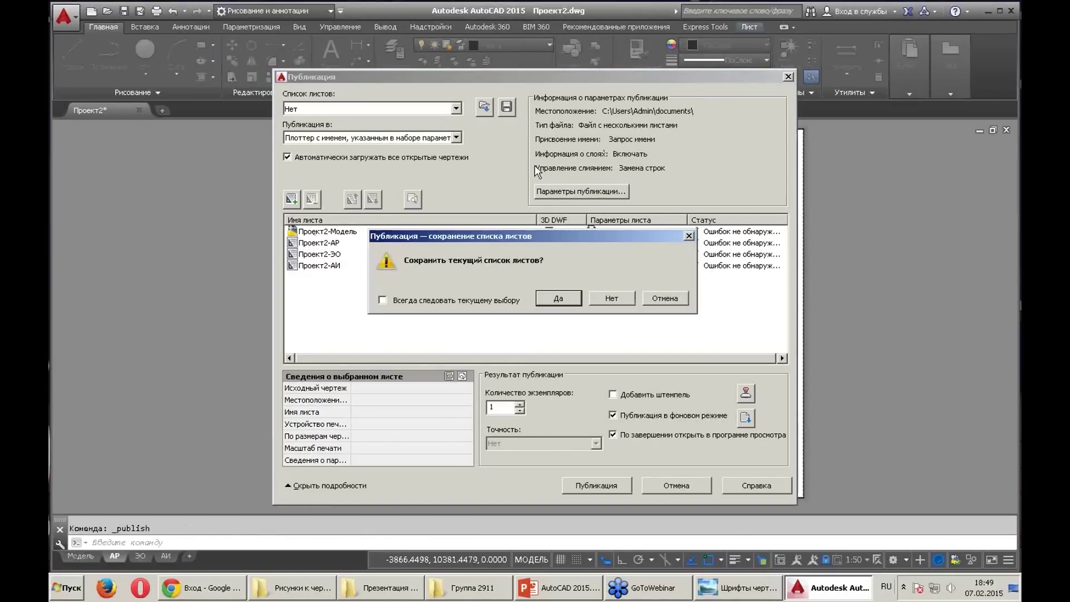
pyautogui.click(671, 301)
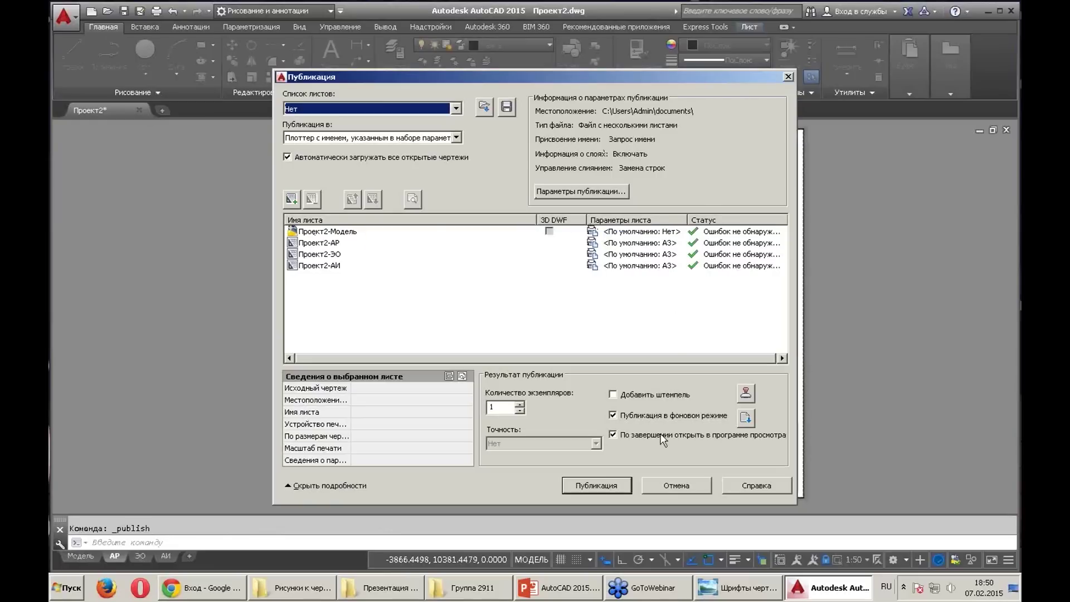
pyautogui.click(676, 486)
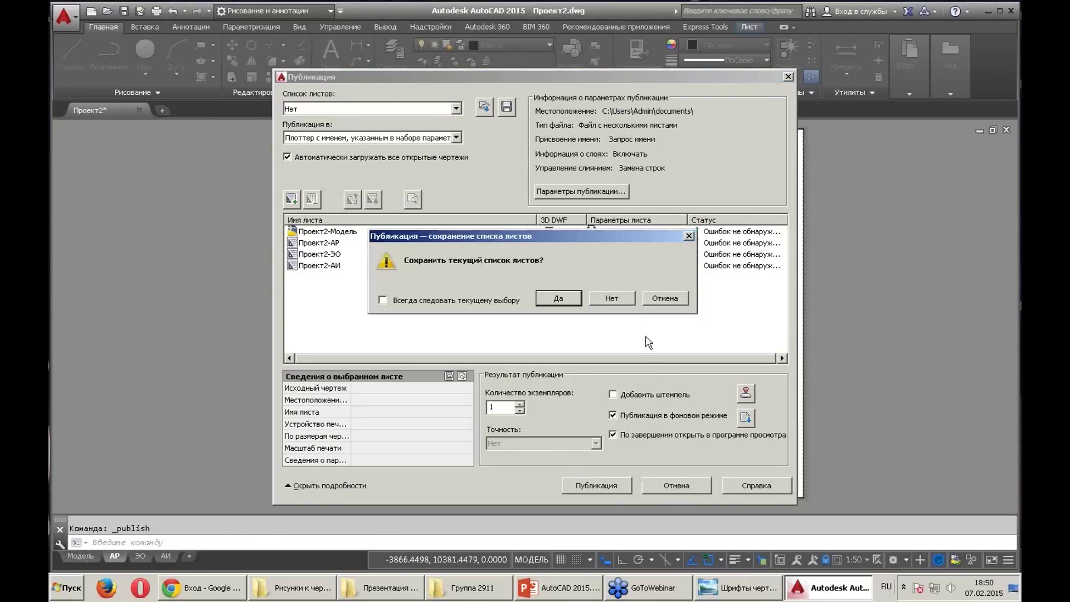
pyautogui.click(613, 301)
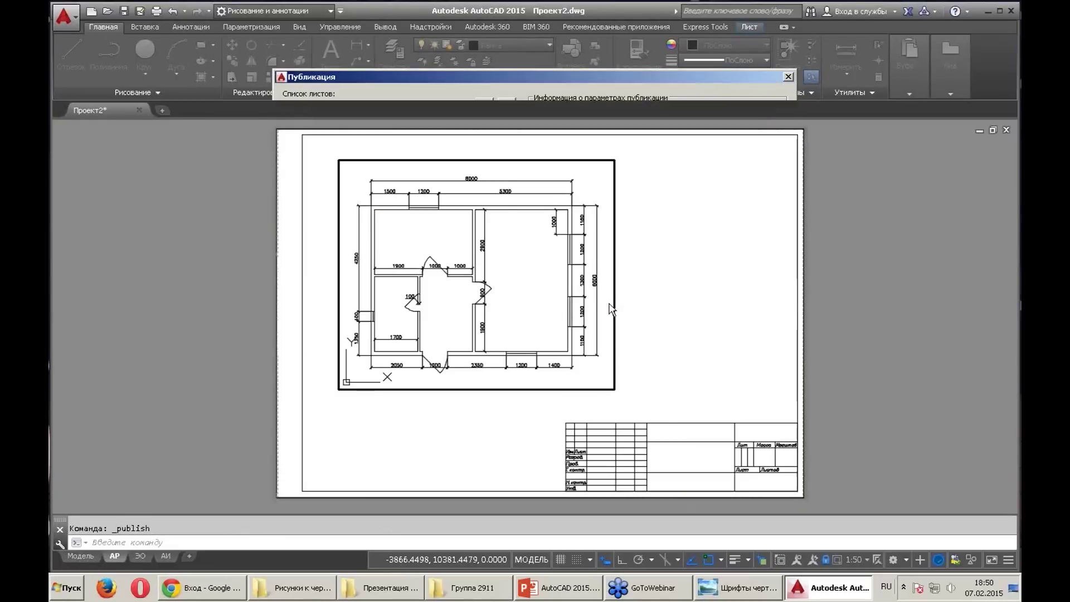
# In model space, make layer 0 the current layer
pyautogui.click(88, 557)
pyautogui.scroll(3, 557, 278)
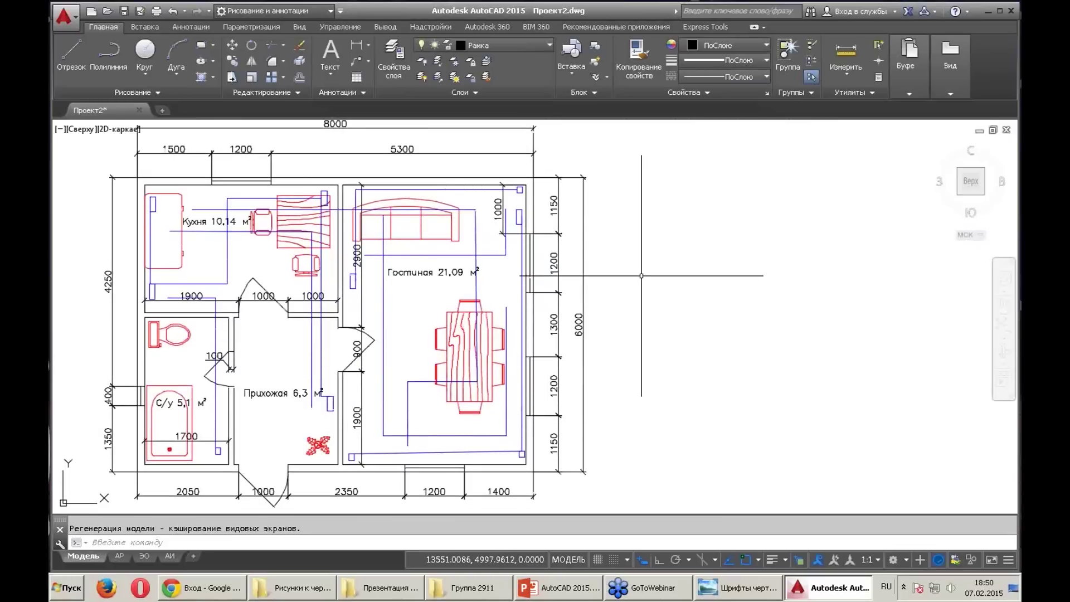
pyautogui.scroll(-2, 642, 276)
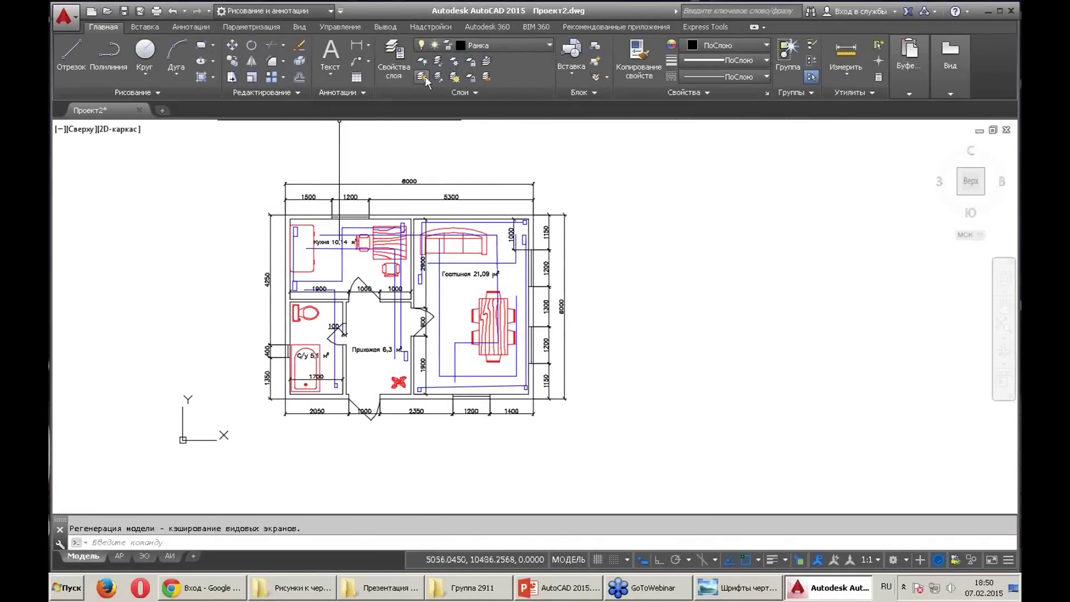
pyautogui.click(547, 43)
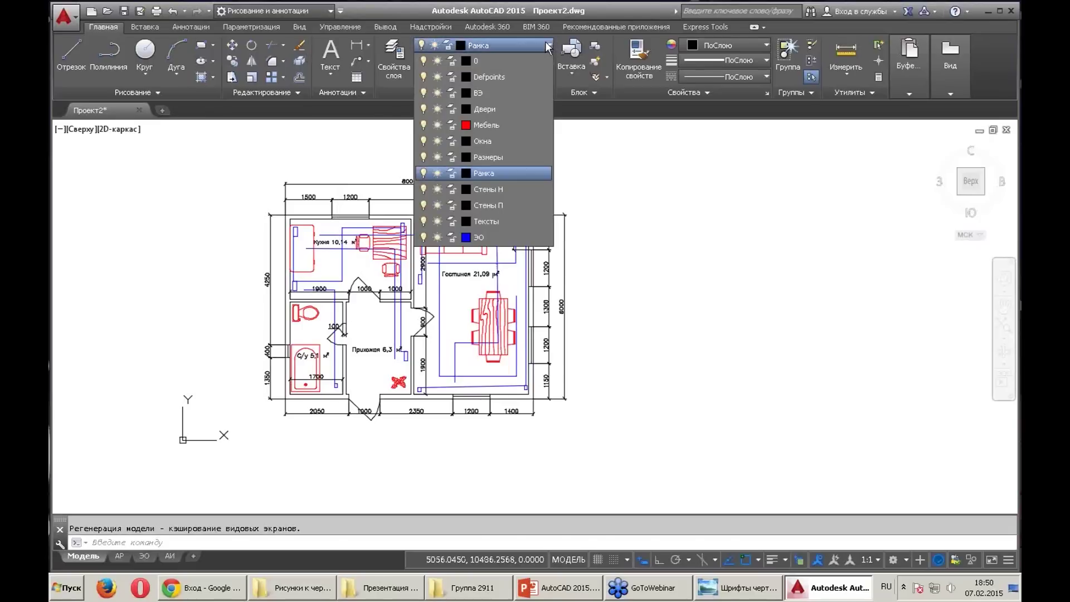
pyautogui.click(488, 56)
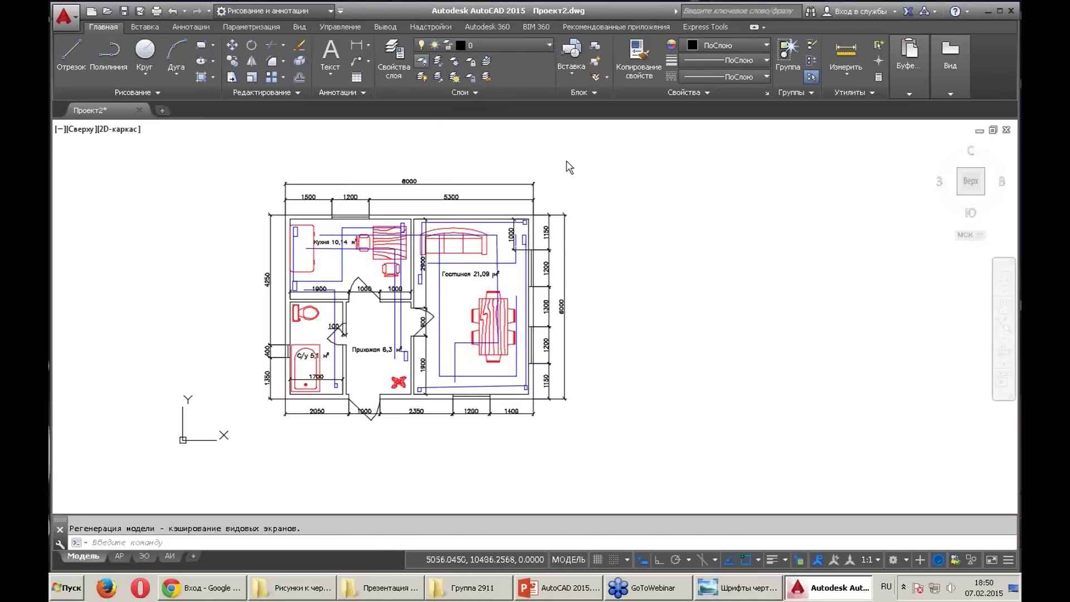
# Turn off the dimension, blue-line, furniture and room-label layers by picking their objects
pyautogui.click(563, 214)
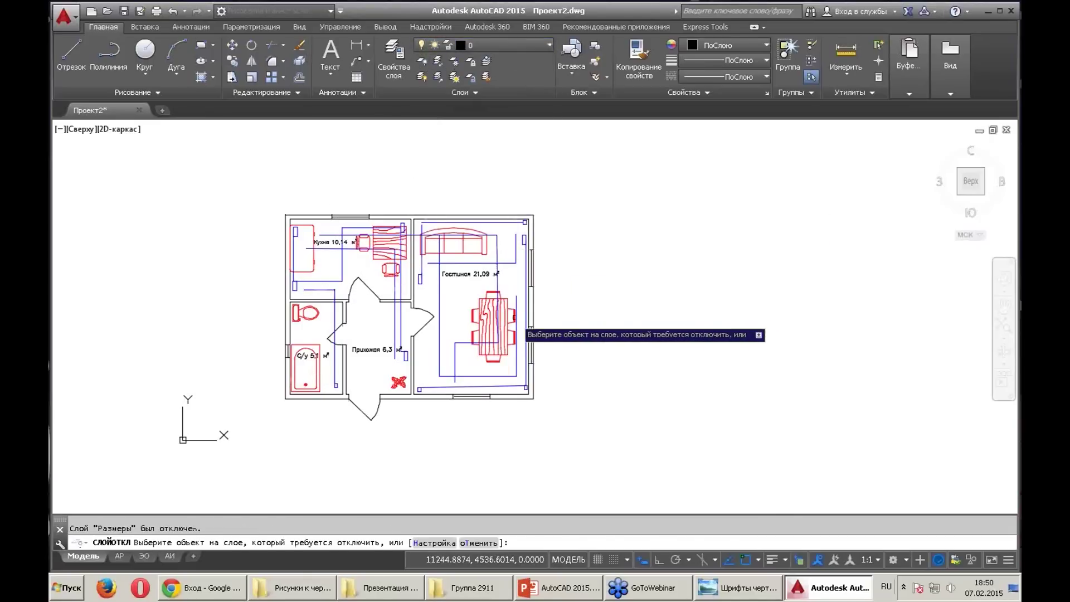
pyautogui.click(529, 336)
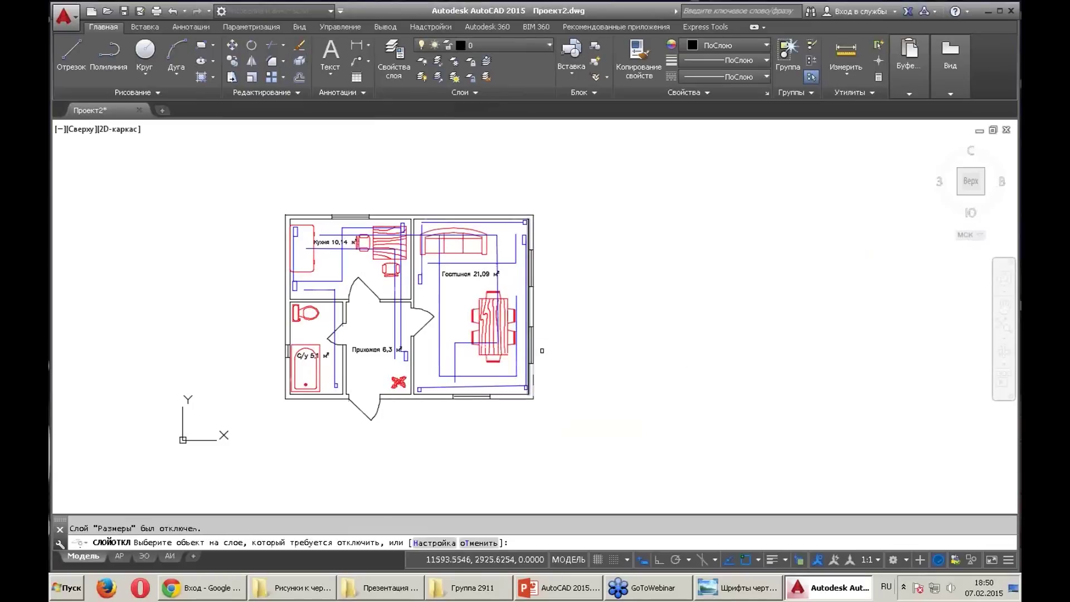
pyautogui.click(526, 351)
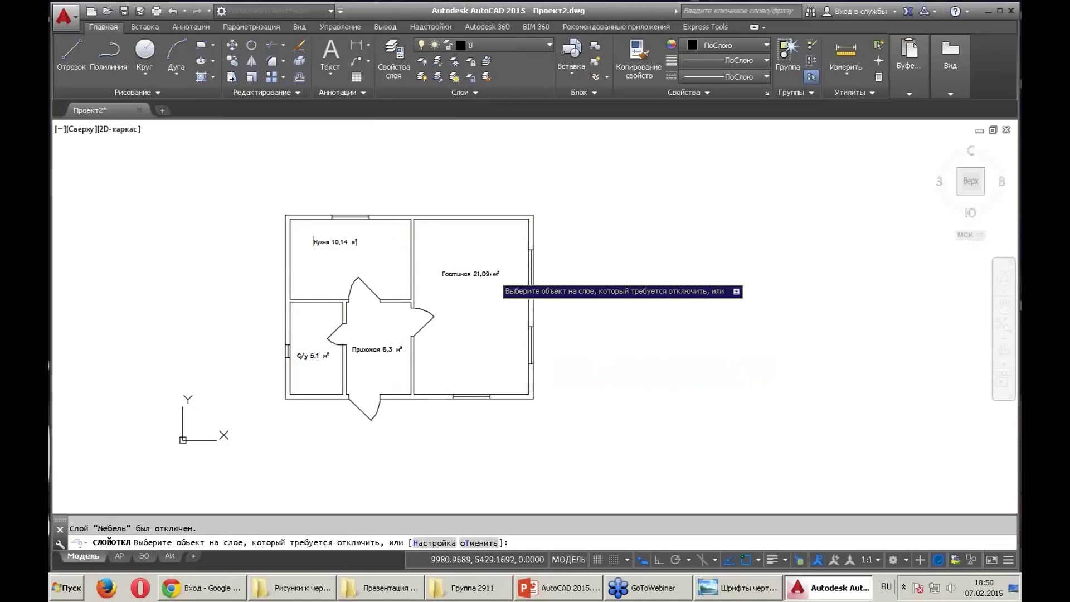
pyautogui.click(484, 274)
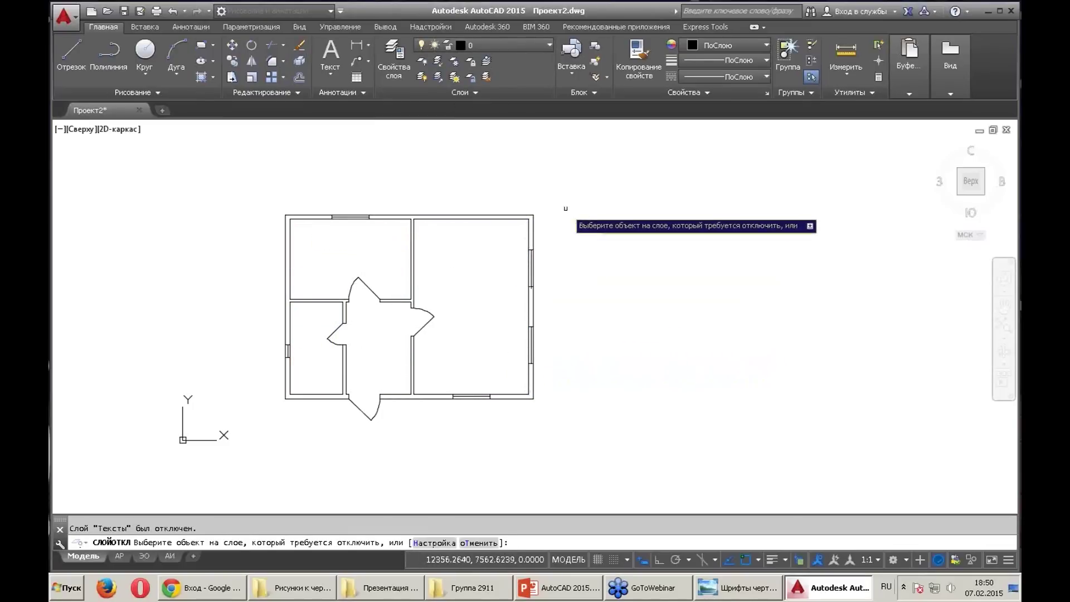
pyautogui.press('Escape')
# Stretch the right-hand wall of the floor plan 500 to the right
pyautogui.scroll(2, 577, 234)
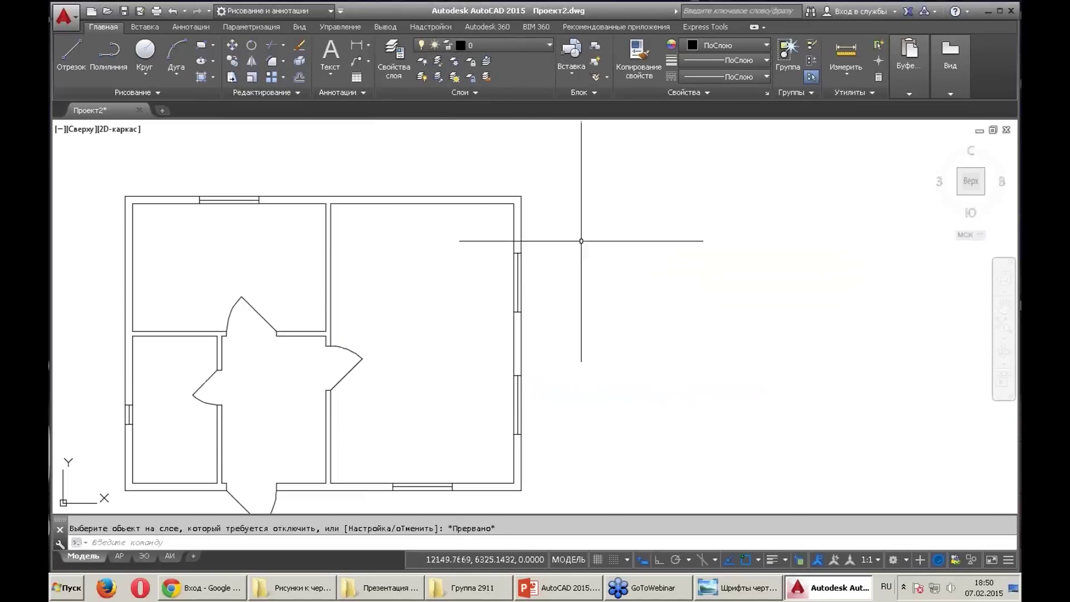
pyautogui.moveTo(582, 240); pyautogui.dragTo(599, 212, button='middle')
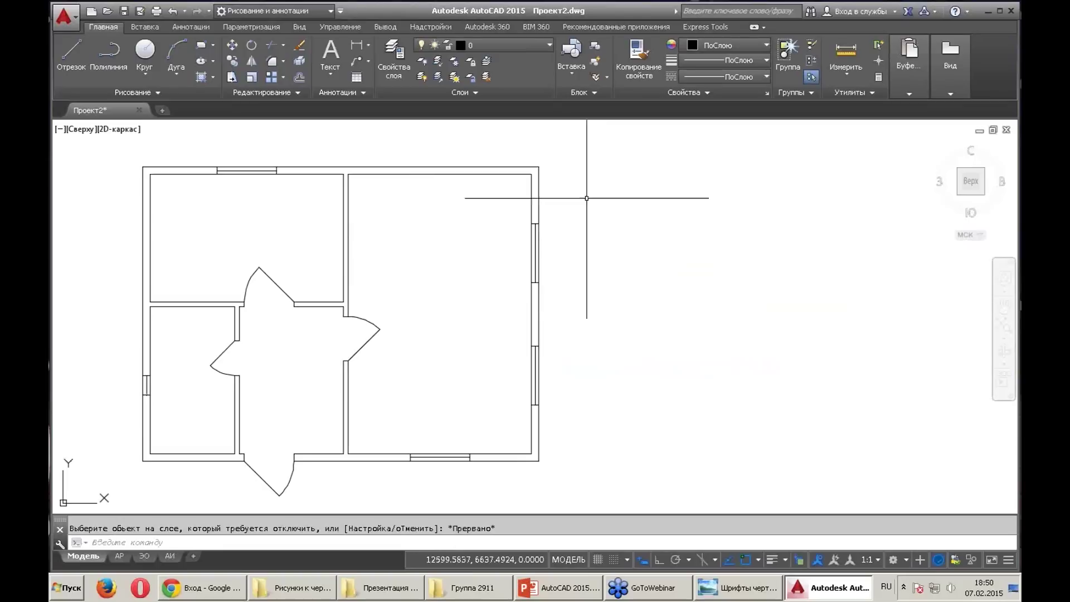
pyautogui.click(233, 79)
pyautogui.click(545, 468)
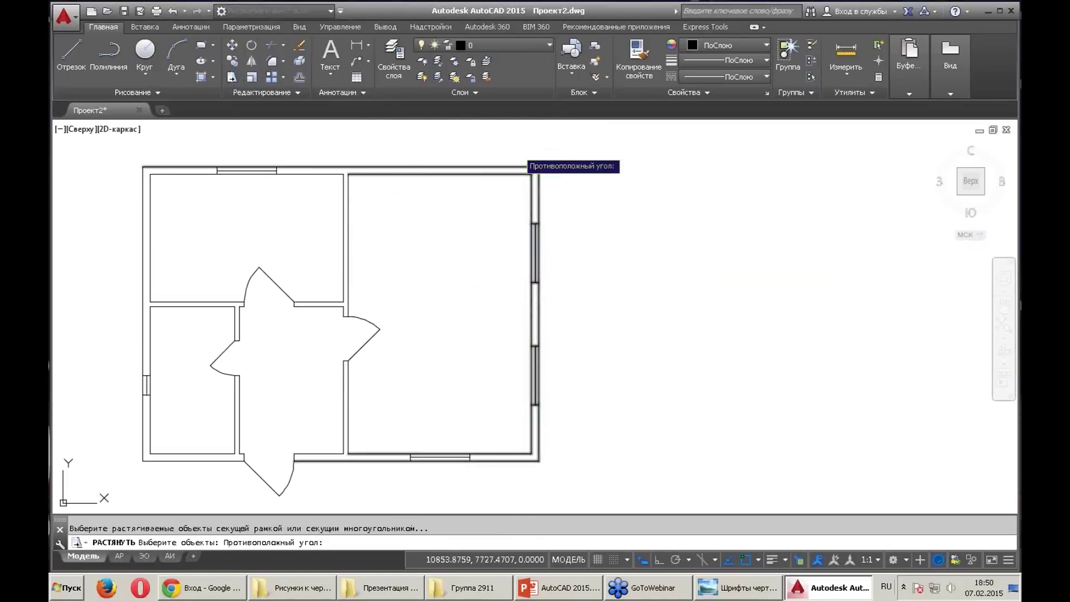
pyautogui.click(529, 165)
pyautogui.press('Return')
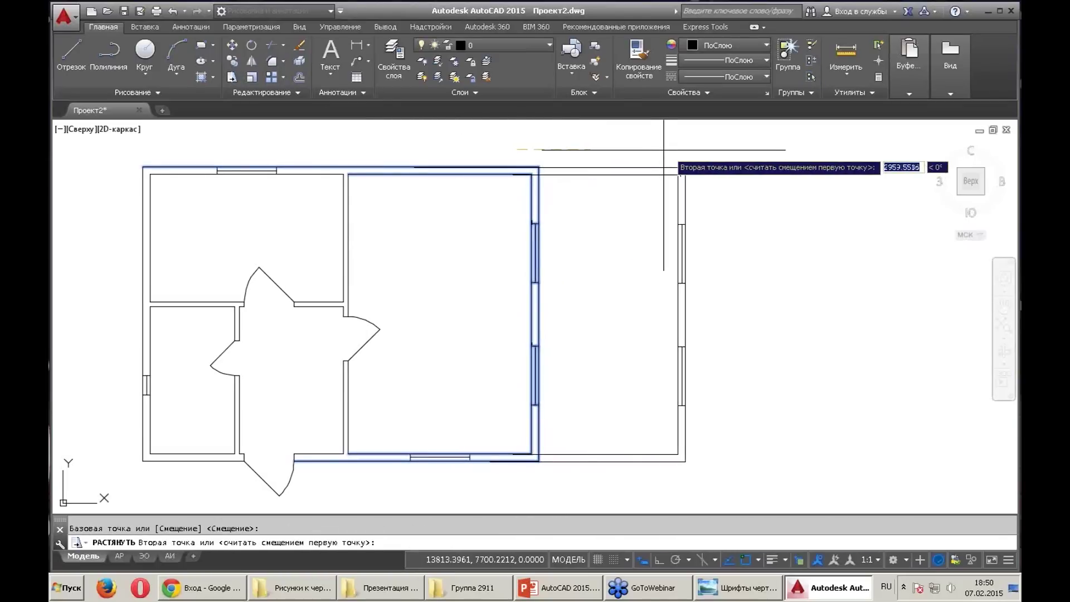
pyautogui.press('Return')
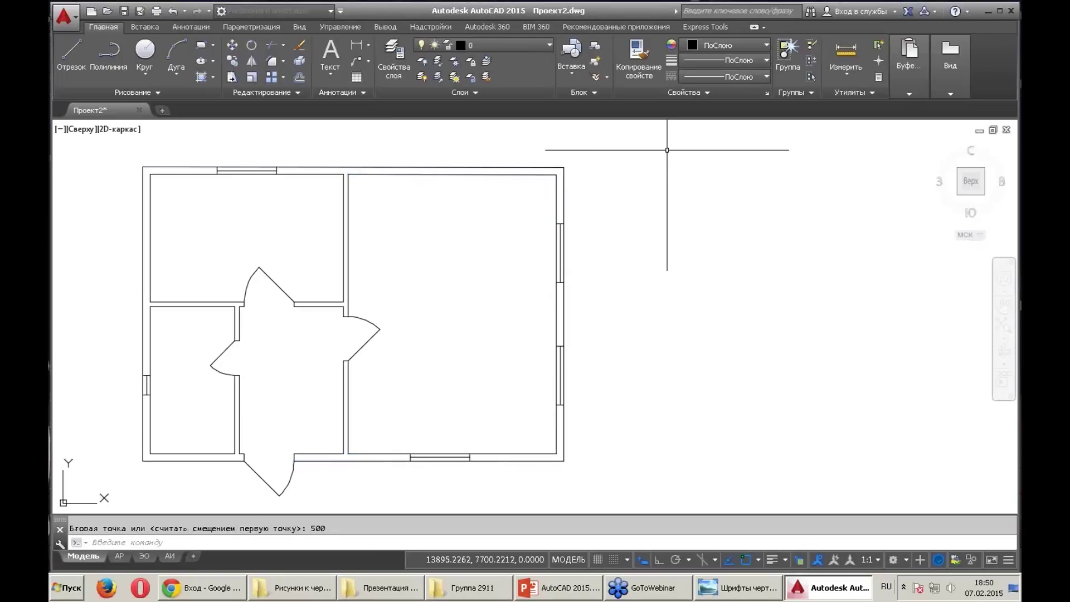
# Stretch the top wall 300 downward, shortening the upper rooms
pyautogui.moveTo(667, 150); pyautogui.dragTo(720, 180, button='middle')
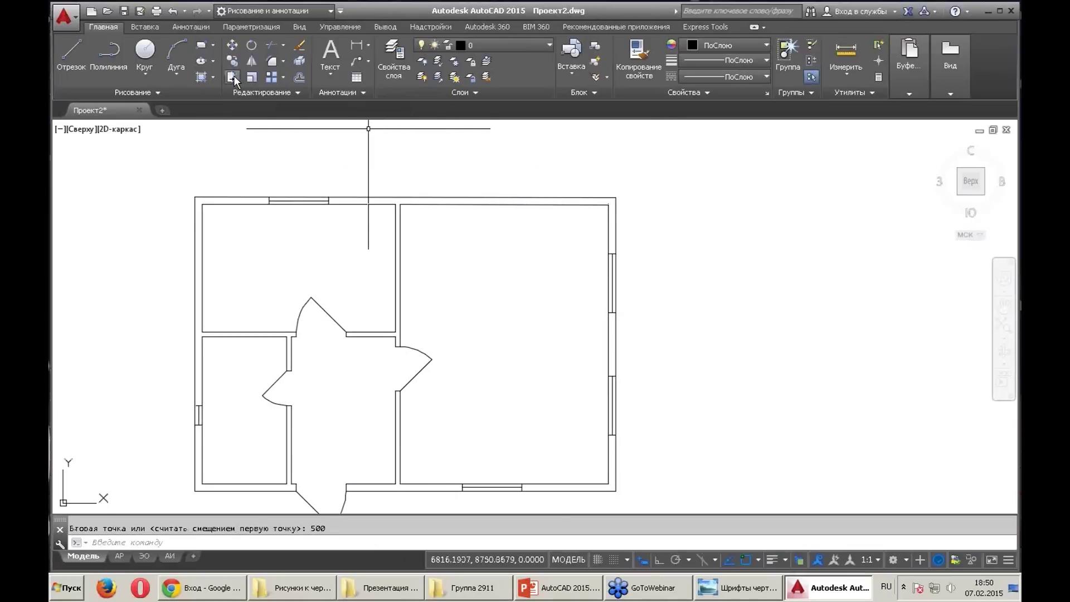
pyautogui.click(233, 76)
pyautogui.click(637, 222)
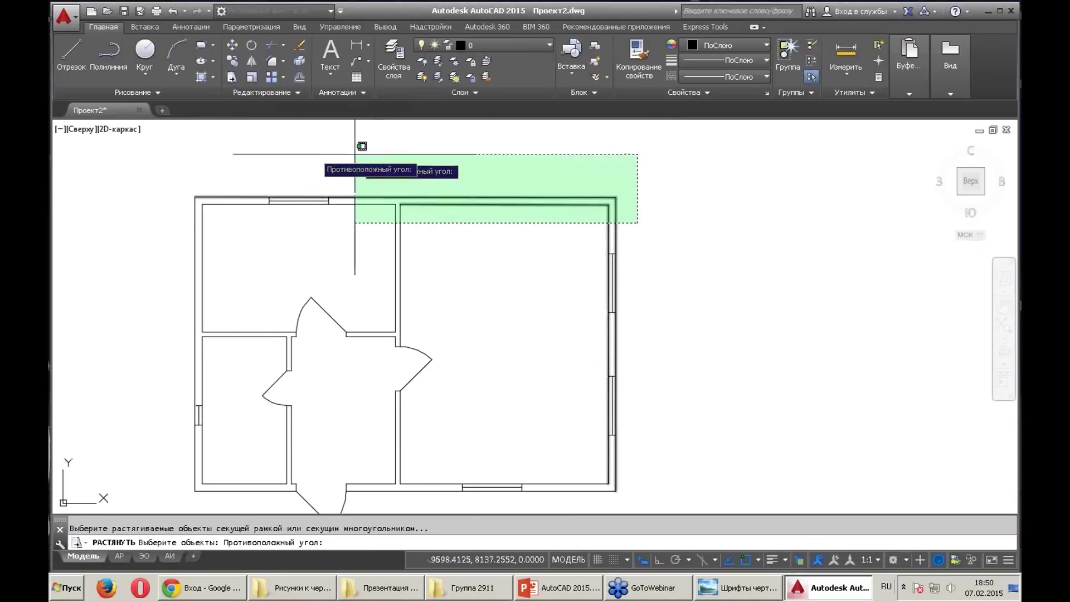
pyautogui.click(164, 156)
pyautogui.press('Return')
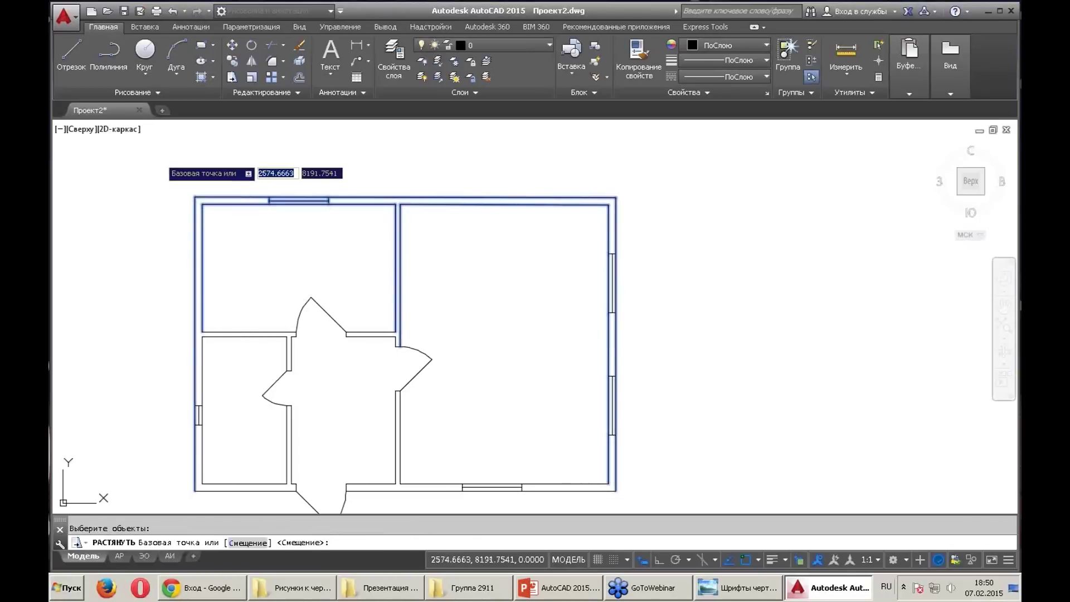
pyautogui.click(158, 157)
pyautogui.write('300')
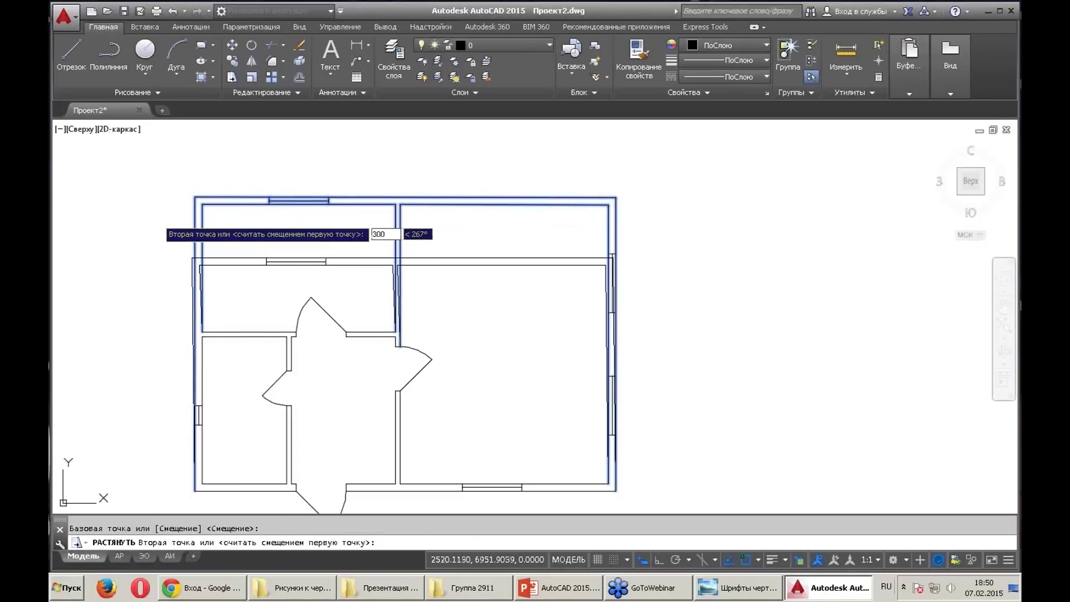
pyautogui.press('Return')
pyautogui.scroll(-2, 216, 217)
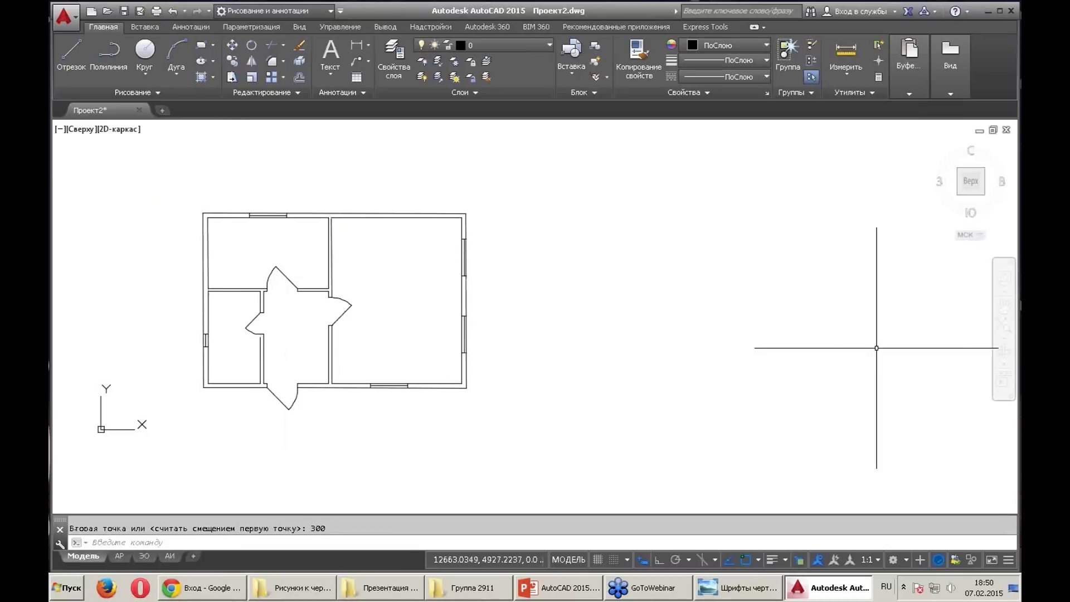
pyautogui.moveTo(602, 303); pyautogui.dragTo(661, 297, button='middle')
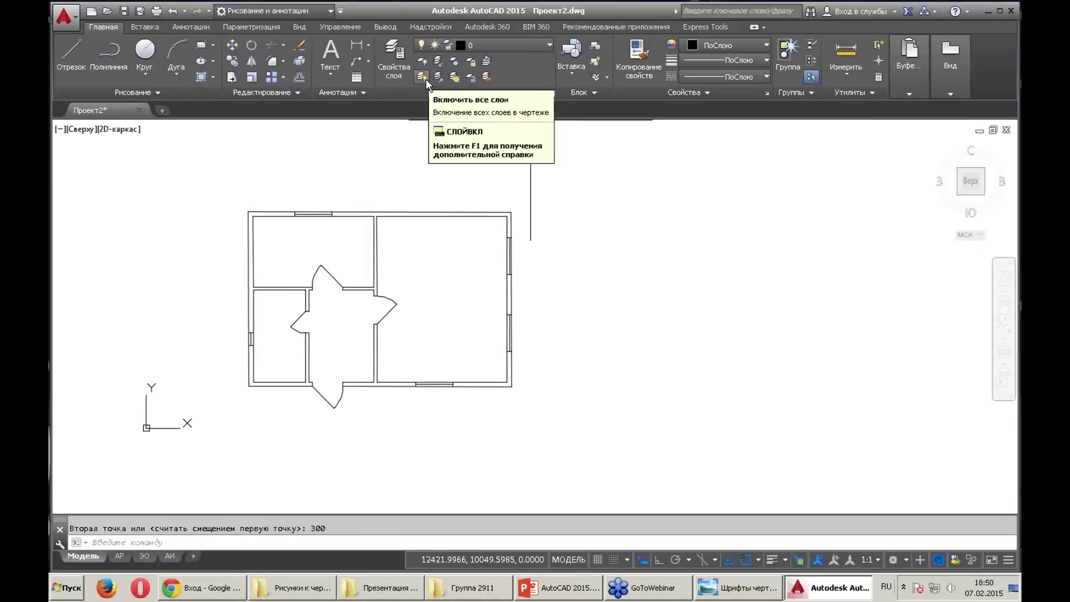
# Turn on the Мебель furniture layer and move the dining table to a new spot
pyautogui.click(547, 40)
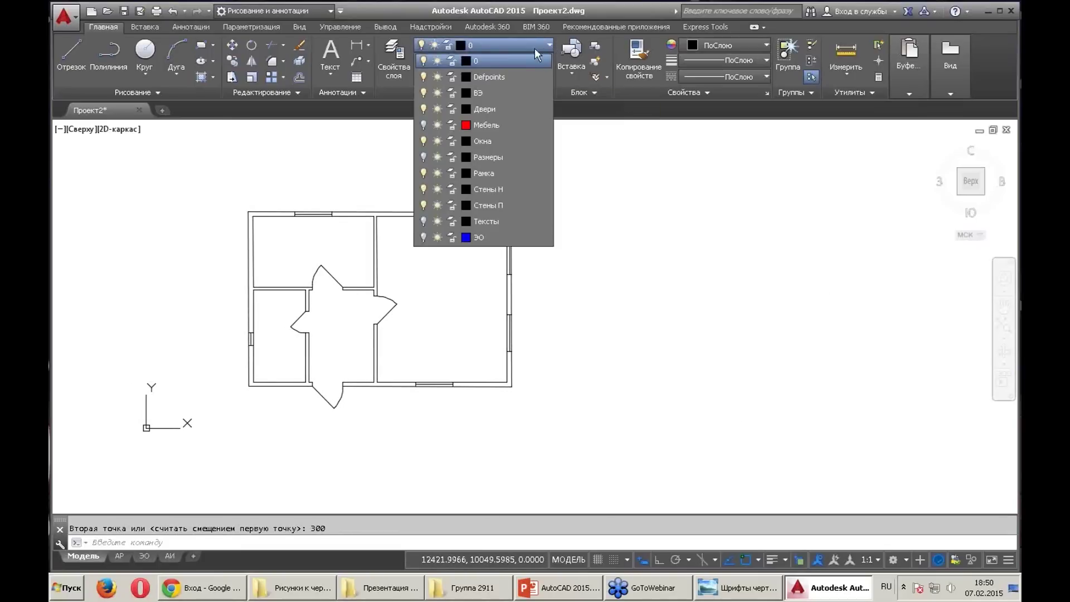
pyautogui.click(424, 124)
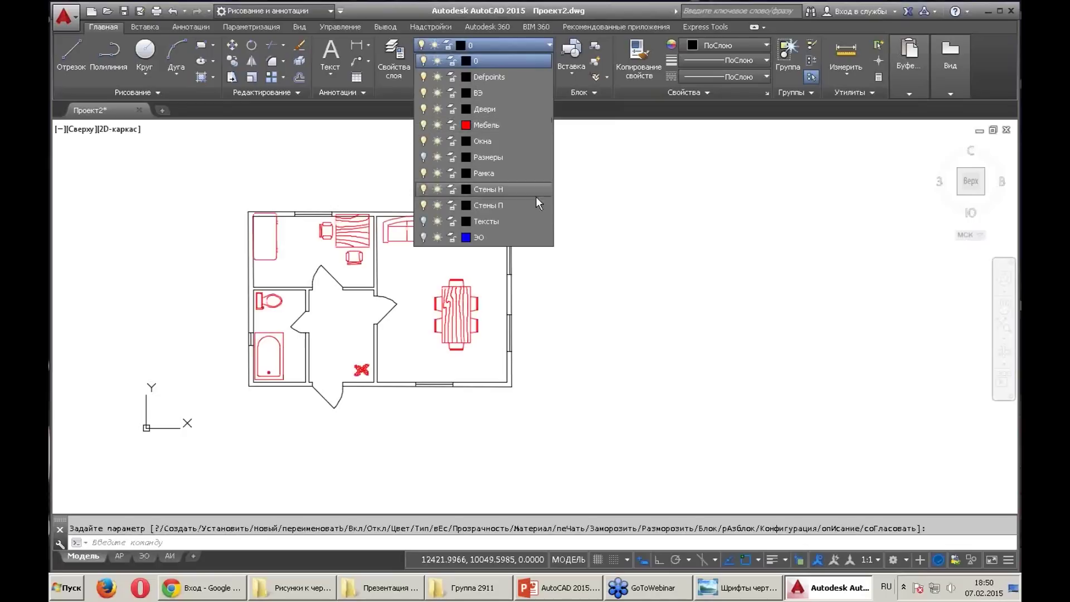
pyautogui.click(586, 301)
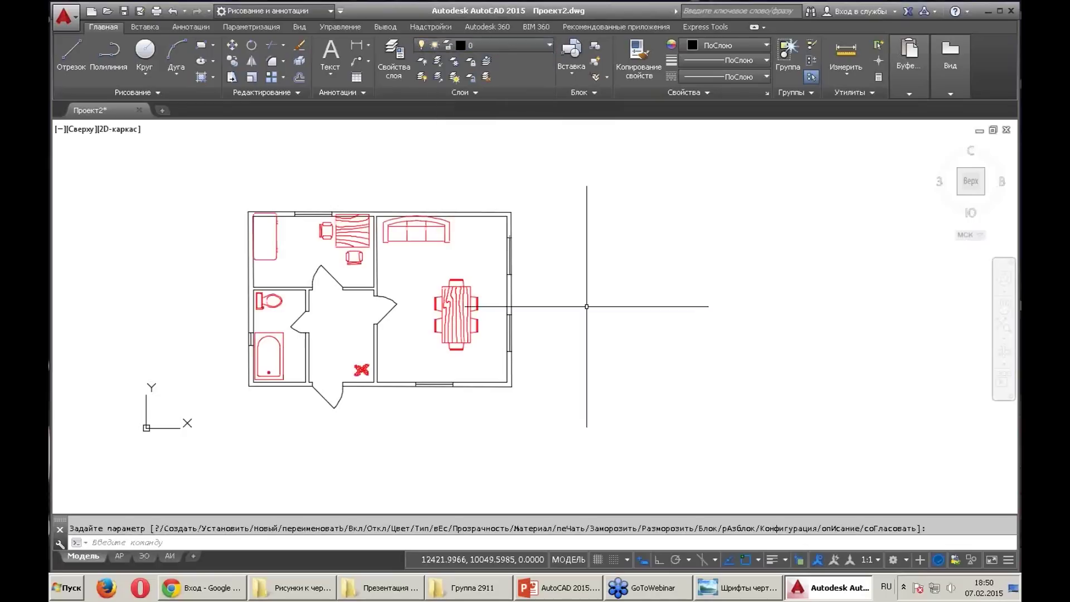
pyautogui.click(233, 52)
pyautogui.click(456, 315)
pyautogui.press('Return')
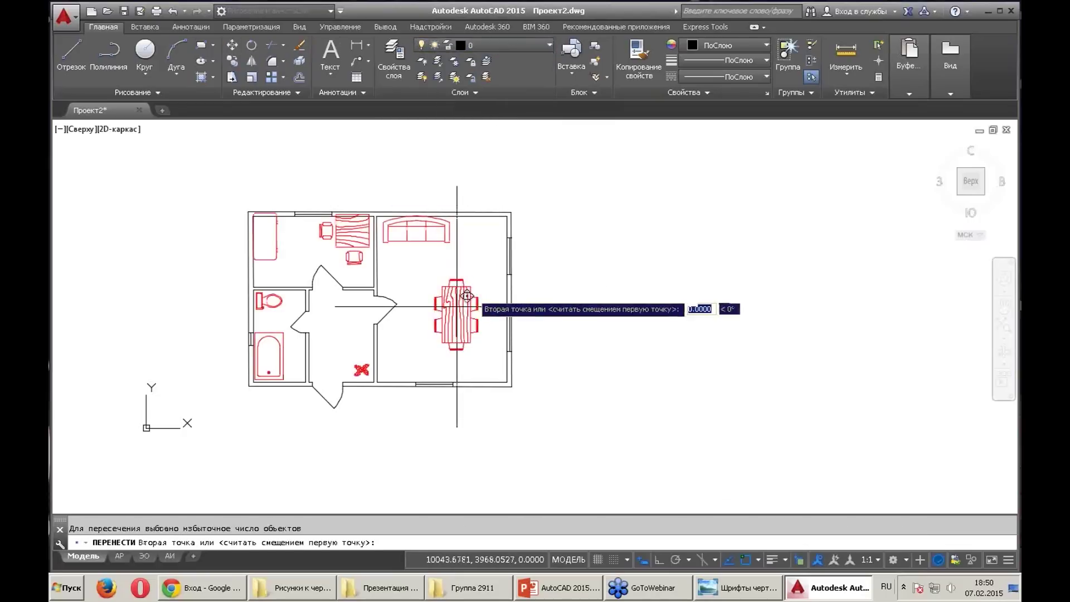
pyautogui.click(483, 248)
# Move the desk and its two chairs to a new position
pyautogui.scroll(4, 314, 203)
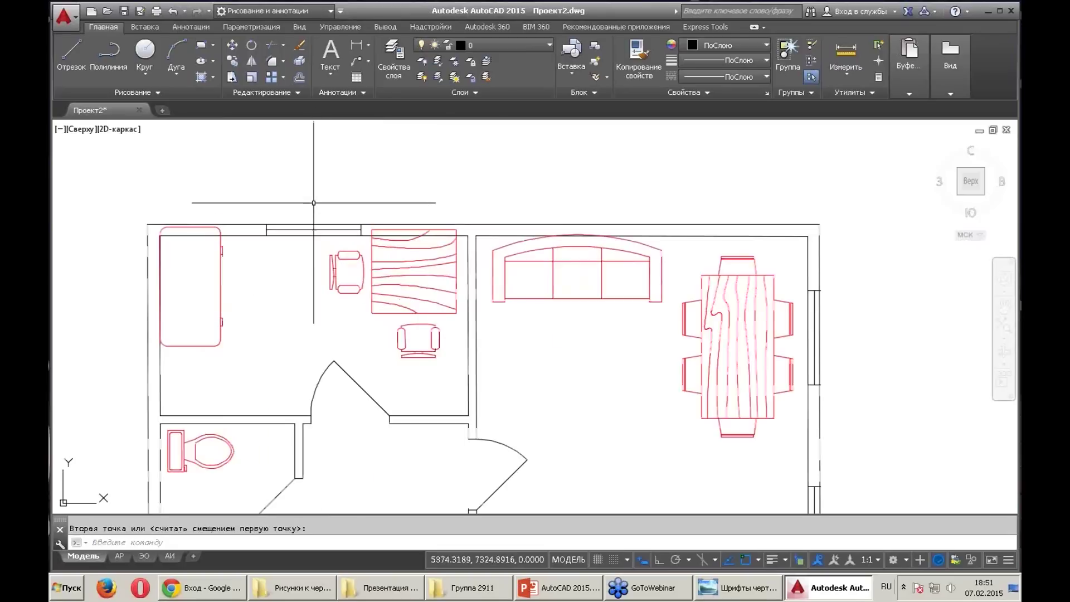
pyautogui.scroll(2, 378, 288)
pyautogui.click(233, 49)
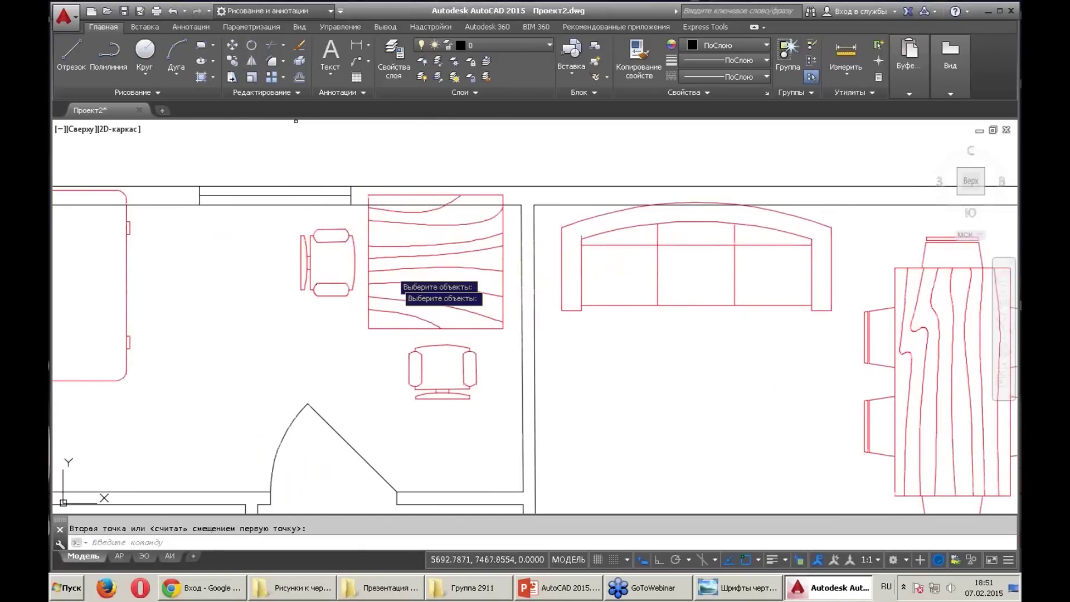
pyautogui.click(493, 386)
pyautogui.click(320, 275)
pyautogui.press('Return')
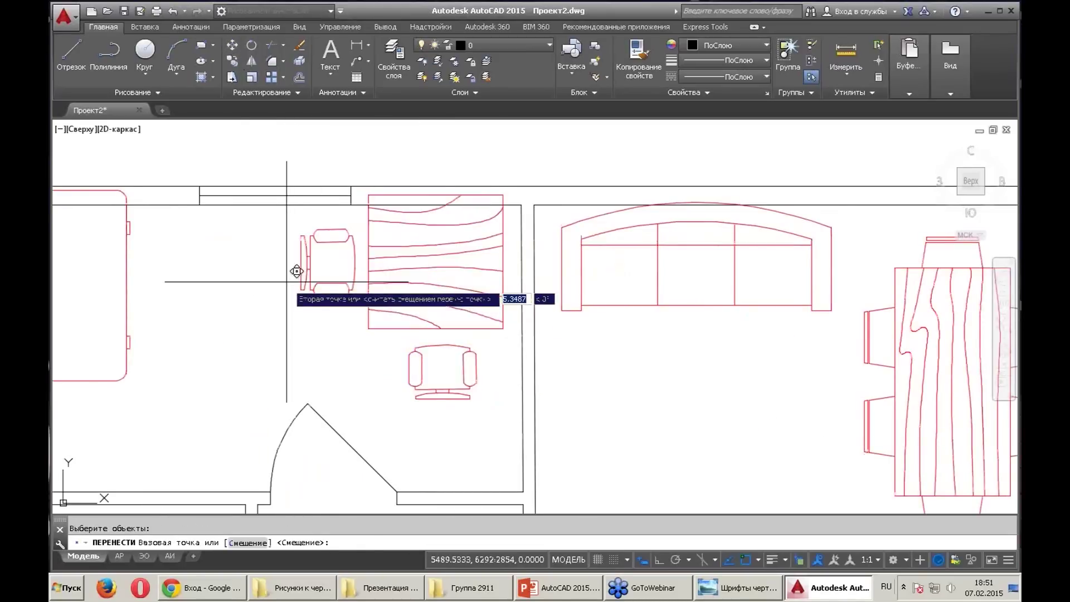
pyautogui.click(301, 273)
pyautogui.scroll(-1, 304, 279)
pyautogui.scroll(-3, 304, 288)
pyautogui.moveTo(305, 289); pyautogui.dragTo(382, 284, button='middle')
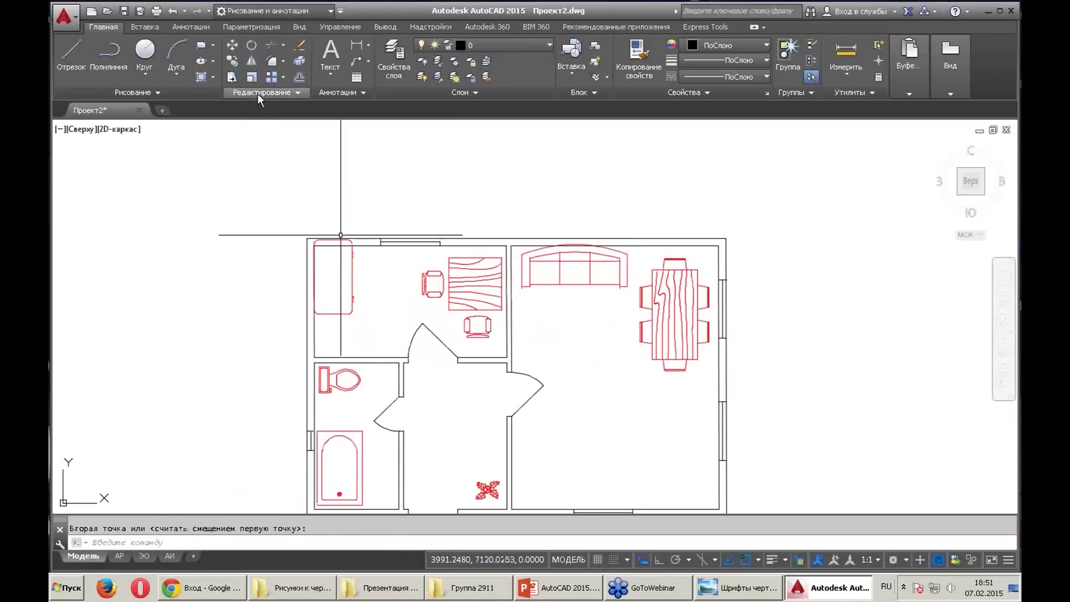
# Move the kitchen wardrobe against the kitchen wall
pyautogui.click(234, 48)
pyautogui.click(353, 279)
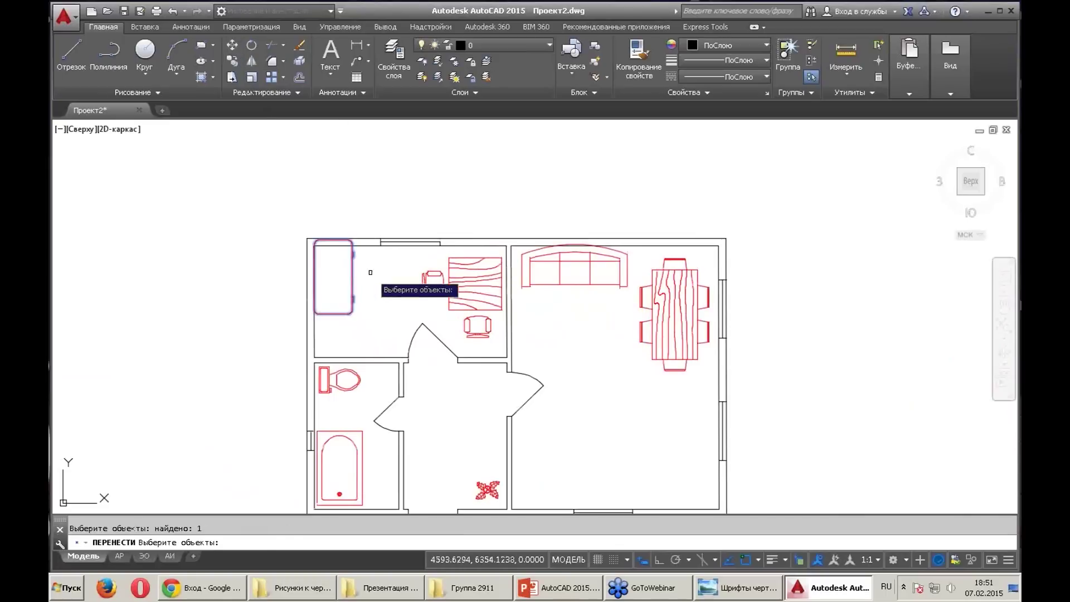
pyautogui.press('Return')
pyautogui.click(373, 295)
pyautogui.scroll(-2, 345, 278)
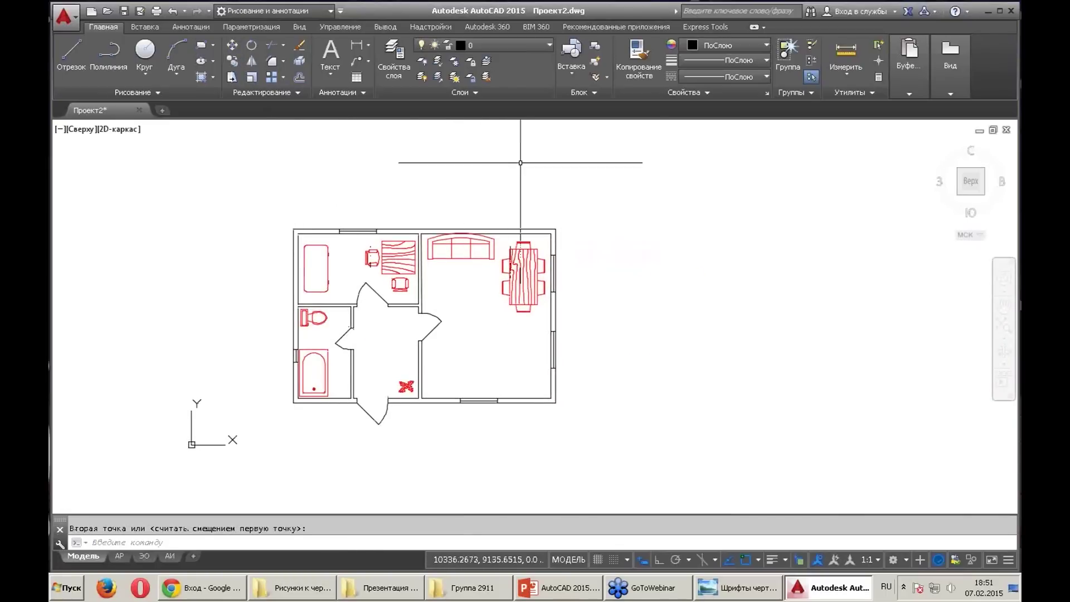
# Turn on all layers, then switch off the Мебель and ЭО layers by picking their objects
pyautogui.click(423, 76)
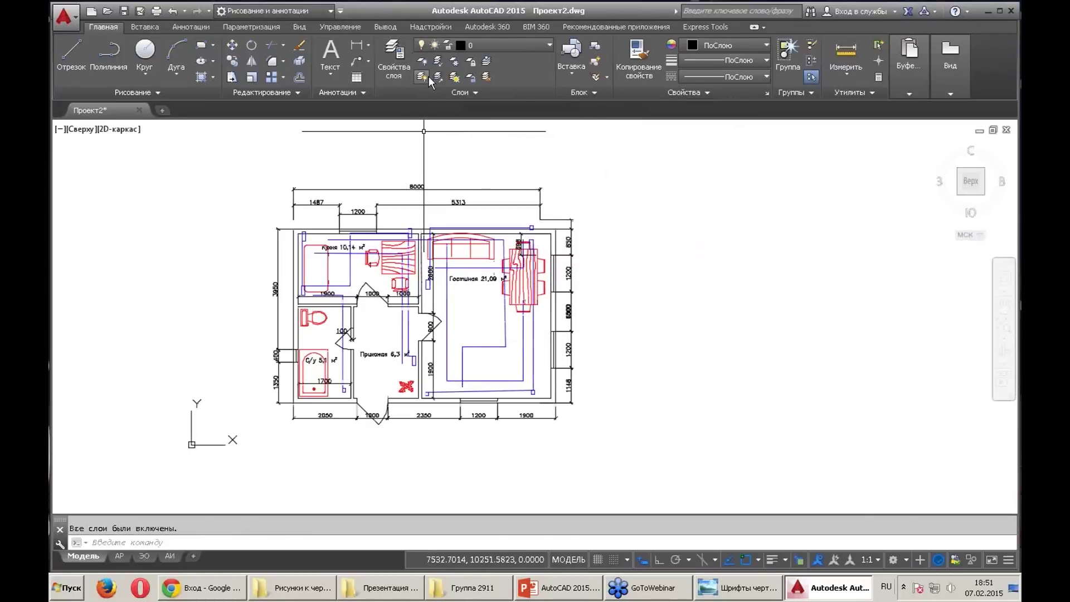
pyautogui.press('Escape')
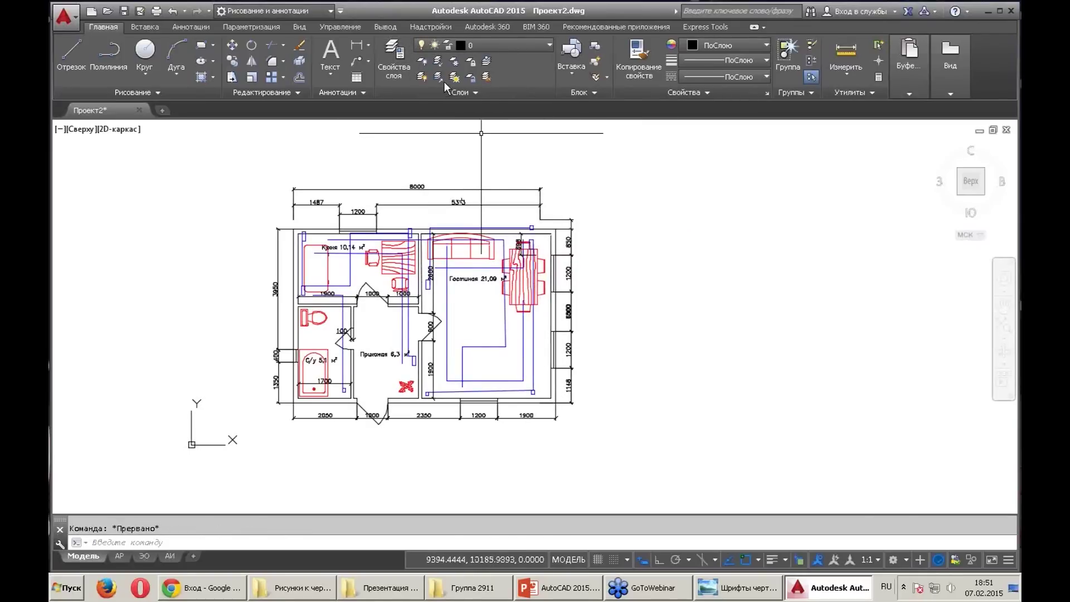
pyautogui.click(425, 63)
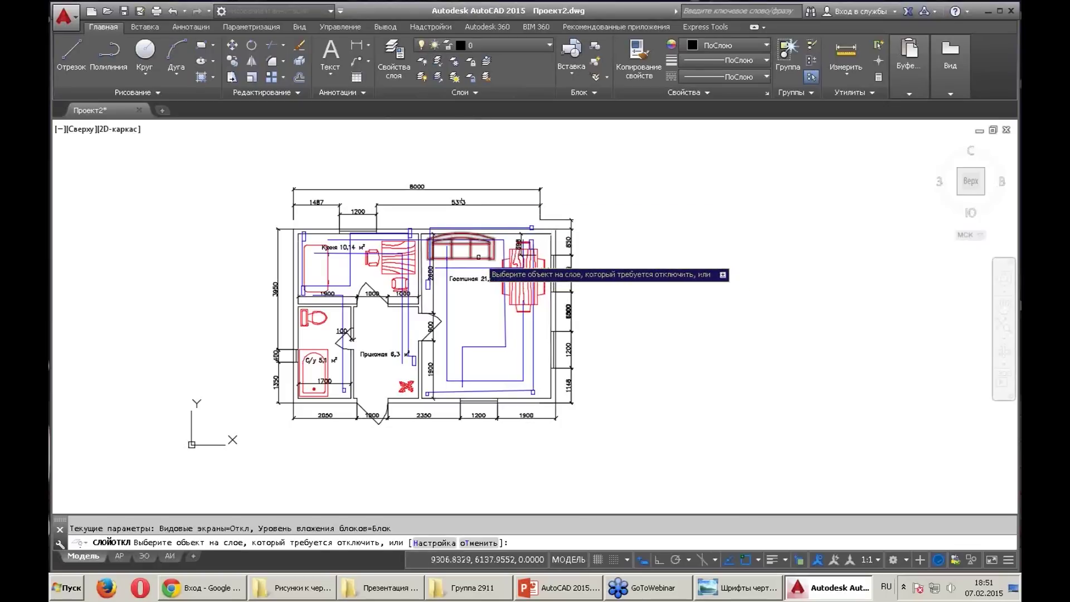
pyautogui.click(477, 259)
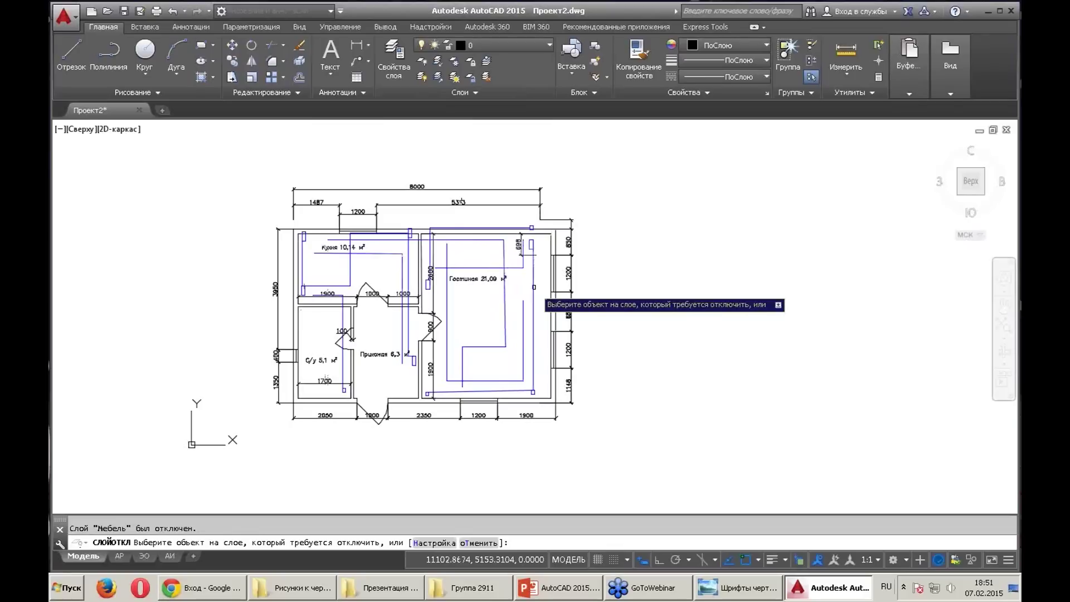
pyautogui.click(534, 287)
# Select the 698 dimension and try stretching its corner grip, then cancel
pyautogui.scroll(2, 521, 342)
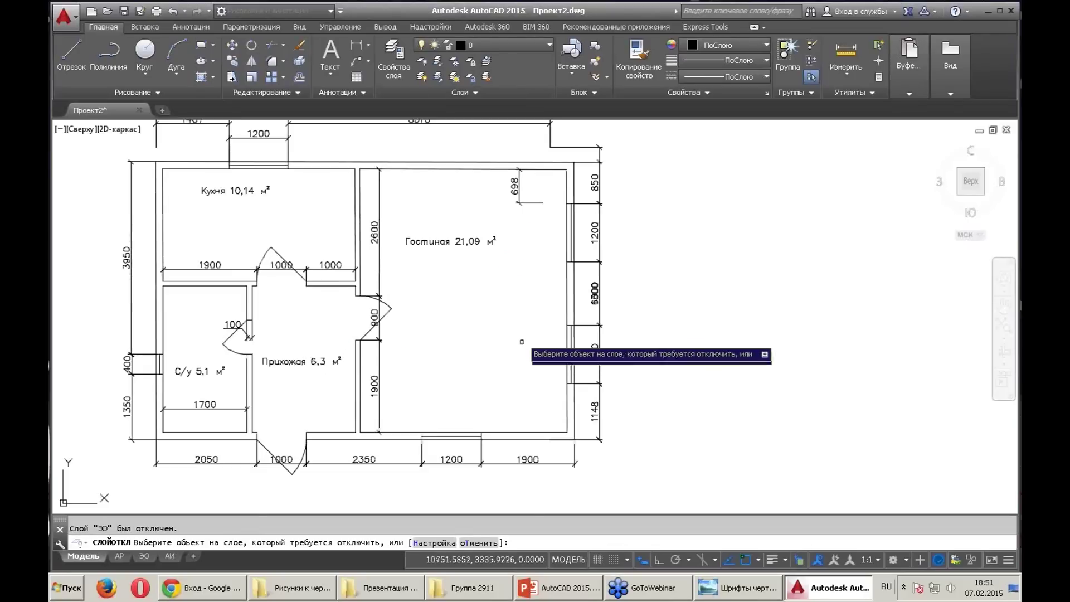
pyautogui.moveTo(522, 341); pyautogui.dragTo(522, 396, button='middle')
pyautogui.press('Escape')
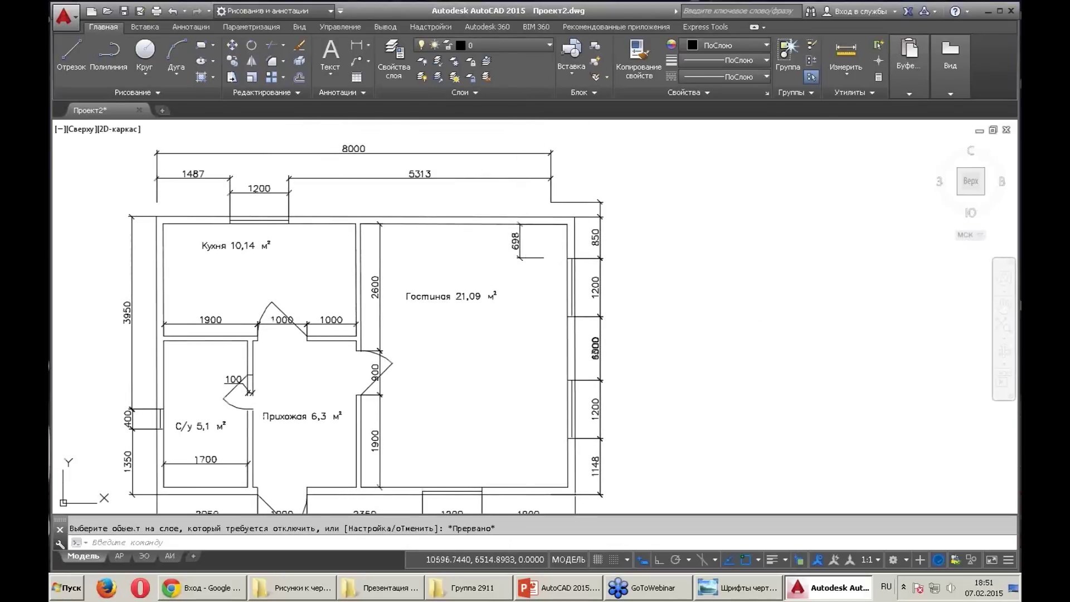
pyautogui.click(516, 241)
pyautogui.click(567, 257)
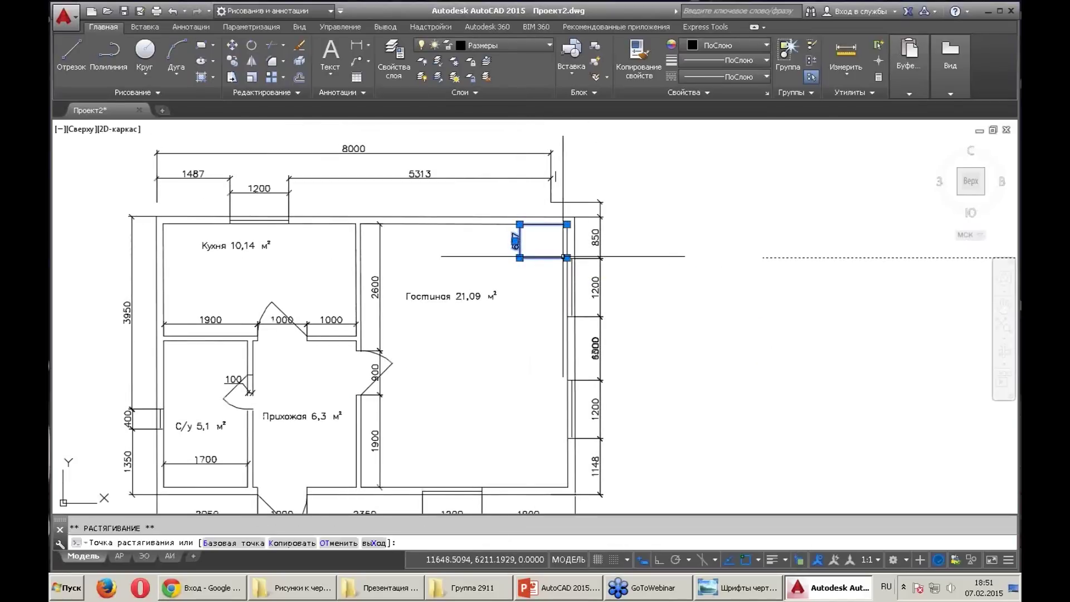
pyautogui.scroll(-2, 566, 257)
pyautogui.press('Escape')
pyautogui.press('Escape')
# Delete the 6500 dimension on the living-room wall
pyautogui.scroll(5, 680, 327)
pyautogui.scroll(-5, 644, 384)
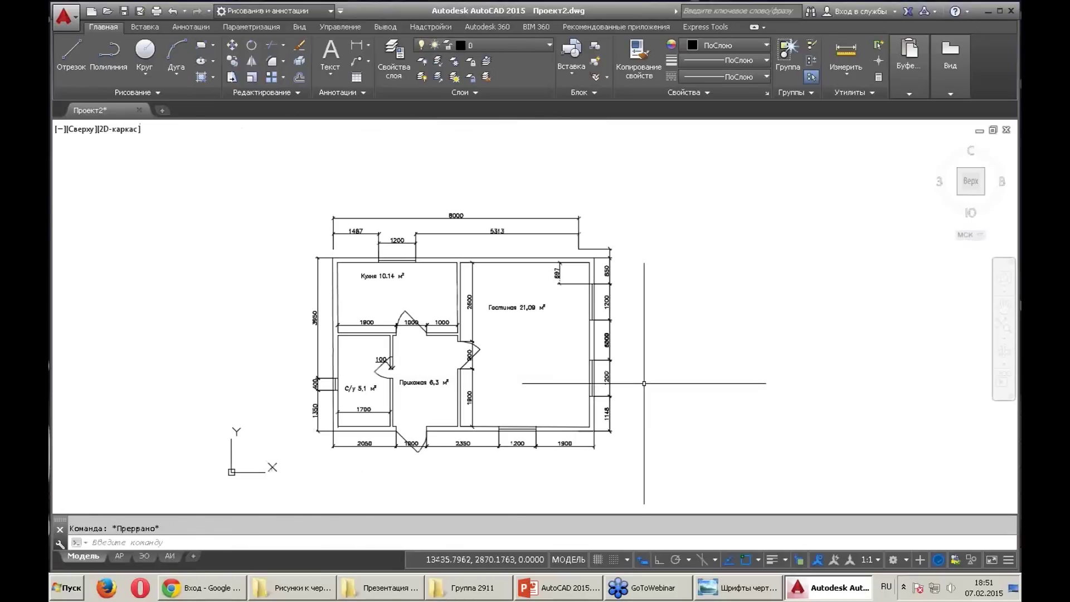
pyautogui.scroll(1, 607, 334)
pyautogui.scroll(7, 608, 334)
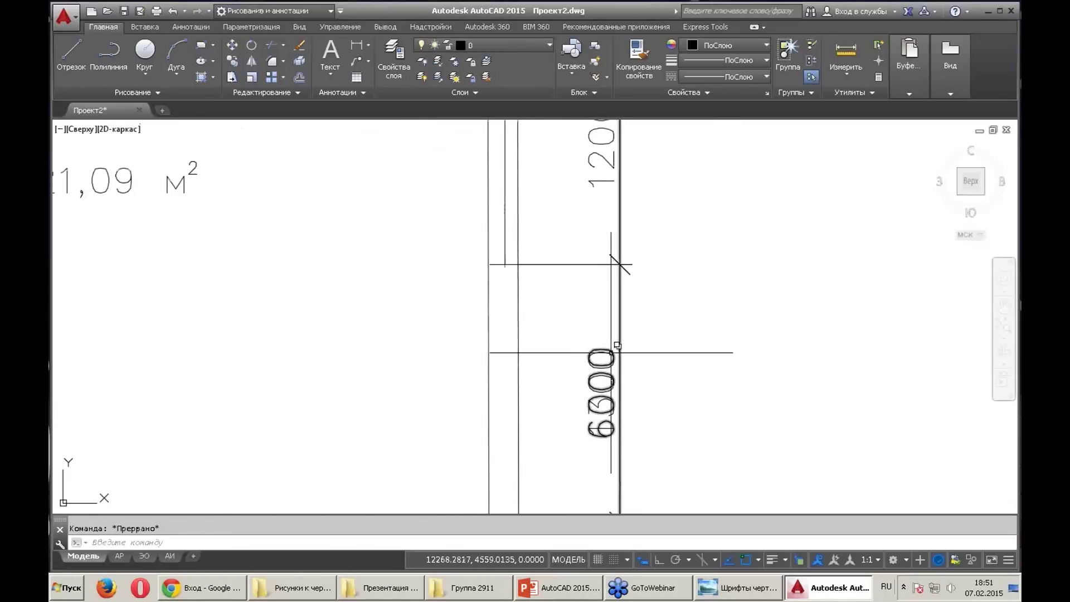
pyautogui.click(618, 345)
pyautogui.click(671, 393)
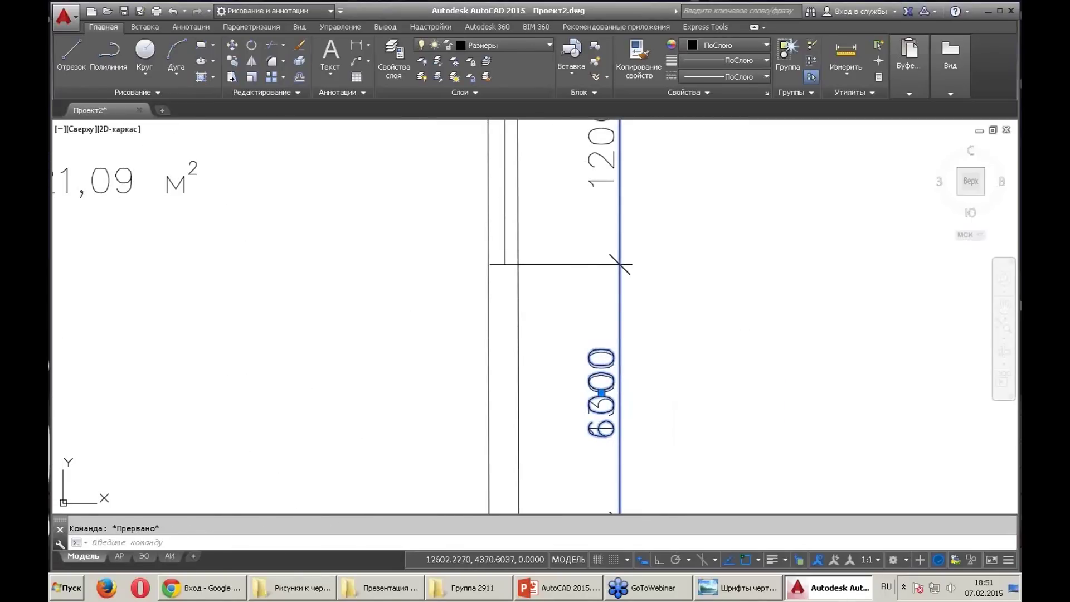
pyautogui.press('Delete')
# Extend the 8000 and 5313 dimensions to the wall corner, now 8487 and 5800
pyautogui.scroll(-5, 681, 387)
pyautogui.scroll(-5, 686, 294)
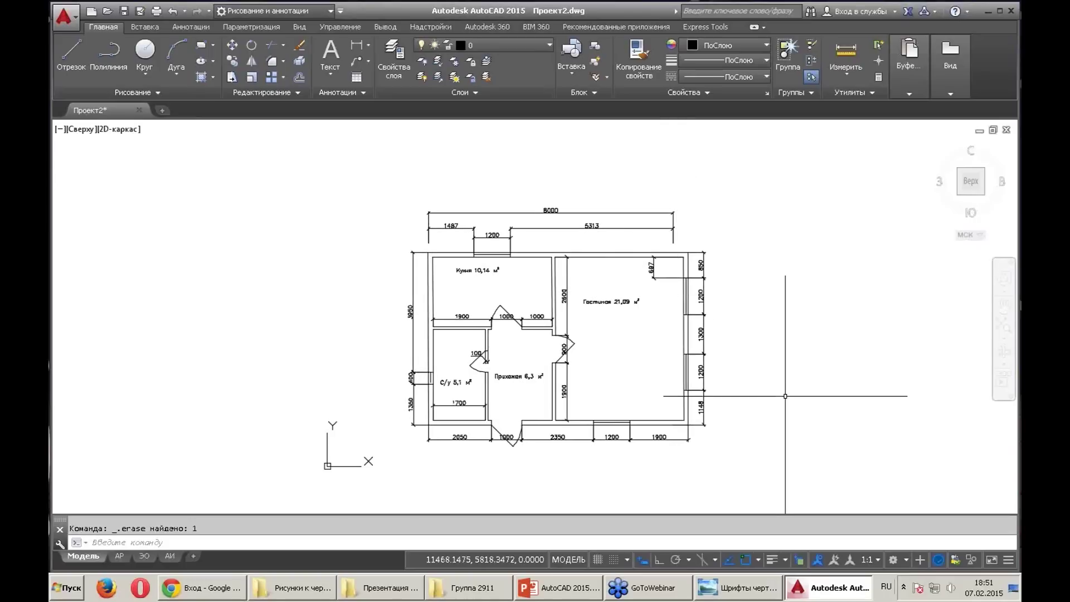
pyautogui.scroll(2, 717, 270)
pyautogui.scroll(2, 596, 407)
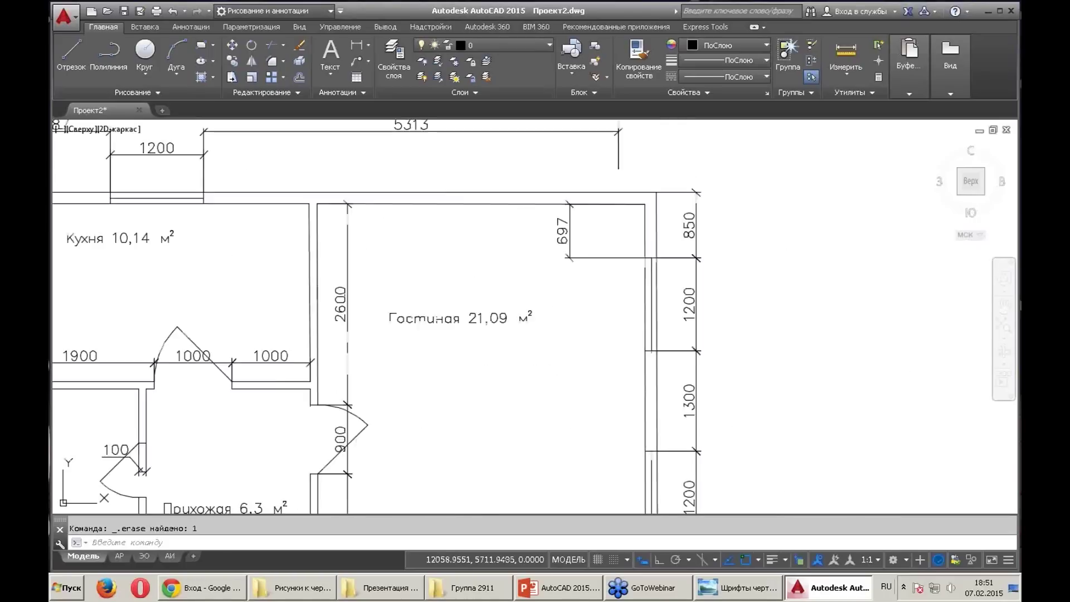
pyautogui.scroll(-1, 645, 334)
pyautogui.scroll(2, 628, 320)
pyautogui.scroll(1, 609, 329)
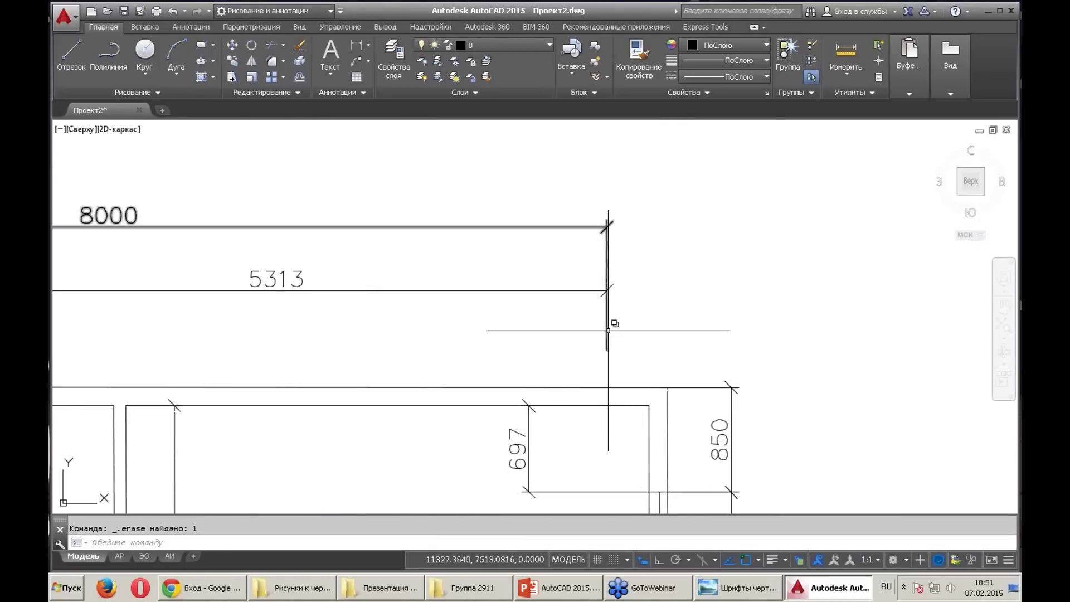
pyautogui.click(608, 330)
pyautogui.click(585, 287)
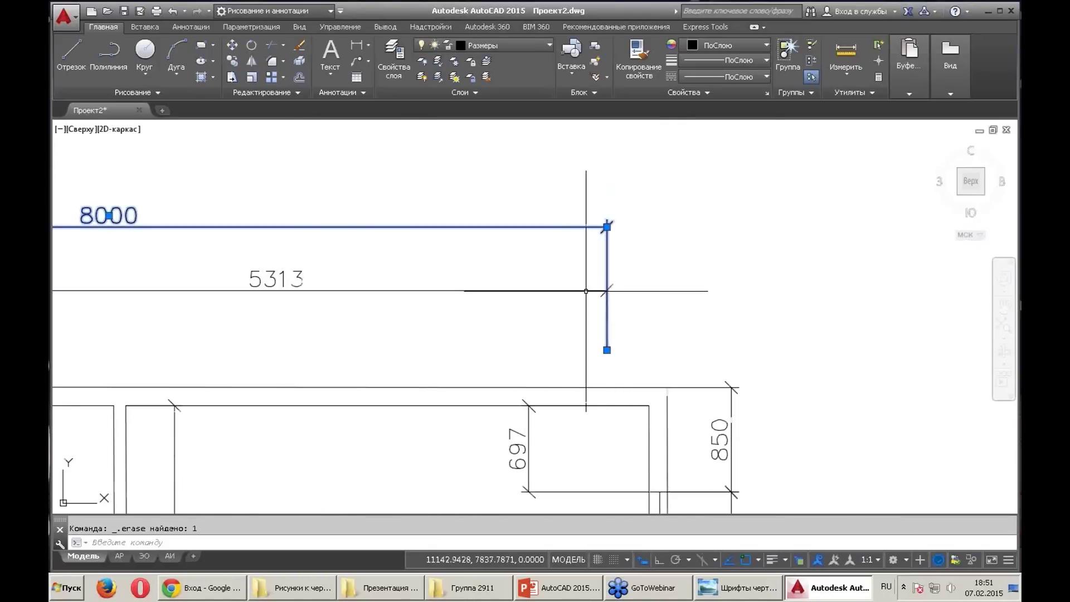
pyautogui.click(608, 350)
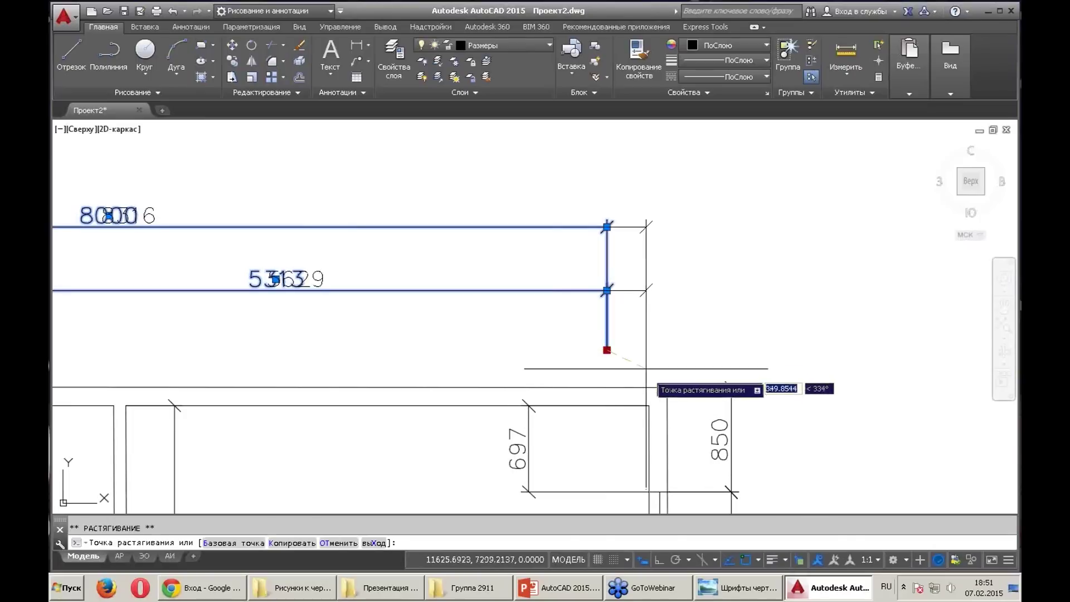
pyautogui.click(671, 384)
pyautogui.scroll(-4, 698, 303)
pyautogui.press('Escape')
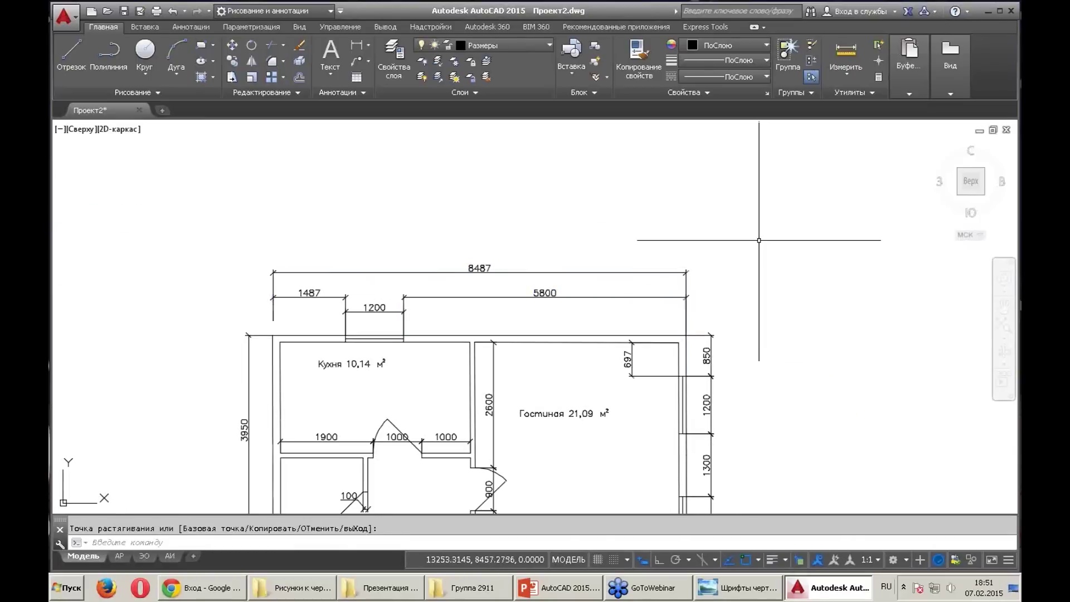
# Stretch the overall top dimension's left end so it reads 8500
pyautogui.scroll(4, 238, 320)
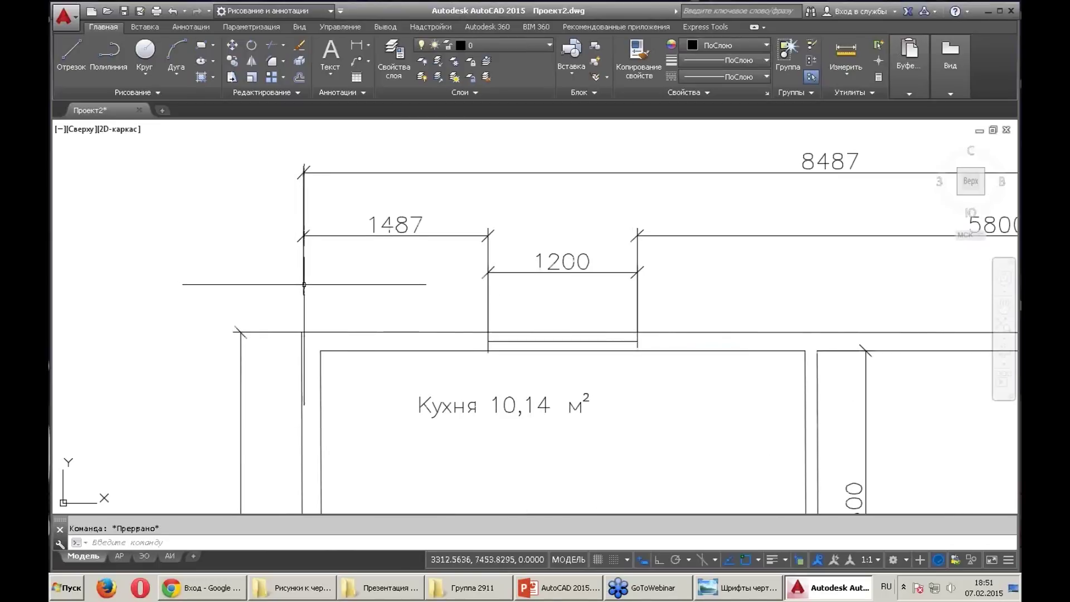
pyautogui.click(306, 291)
pyautogui.click(379, 329)
pyautogui.click(303, 294)
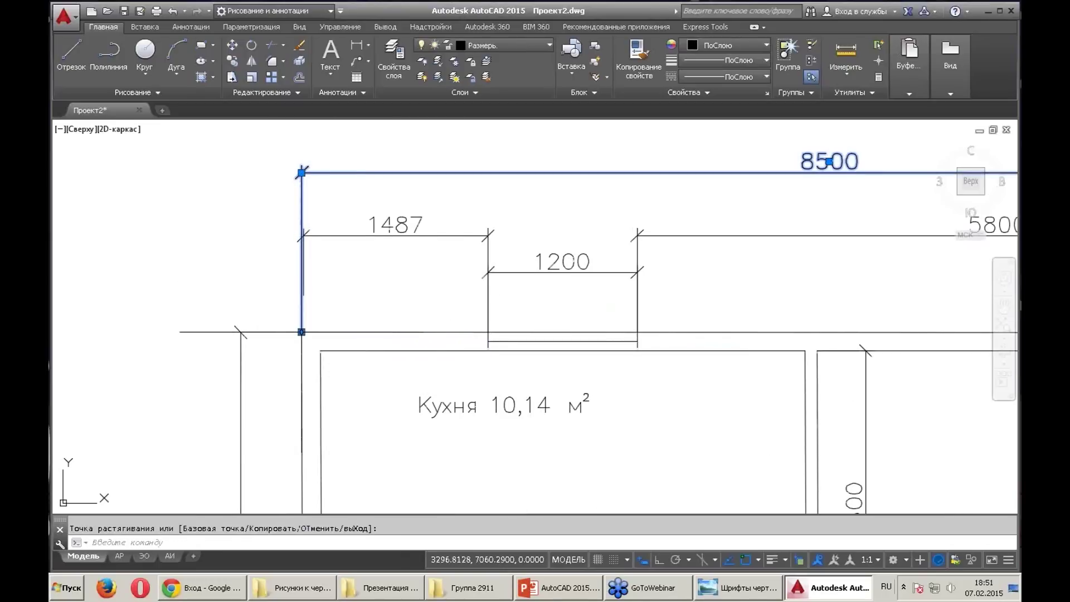
pyautogui.press('Escape')
# Stretch the 1487 kitchen dimension to the wall corner so it reads 1500
pyautogui.scroll(2, 341, 291)
pyautogui.scroll(2, 312, 261)
pyautogui.click(318, 234)
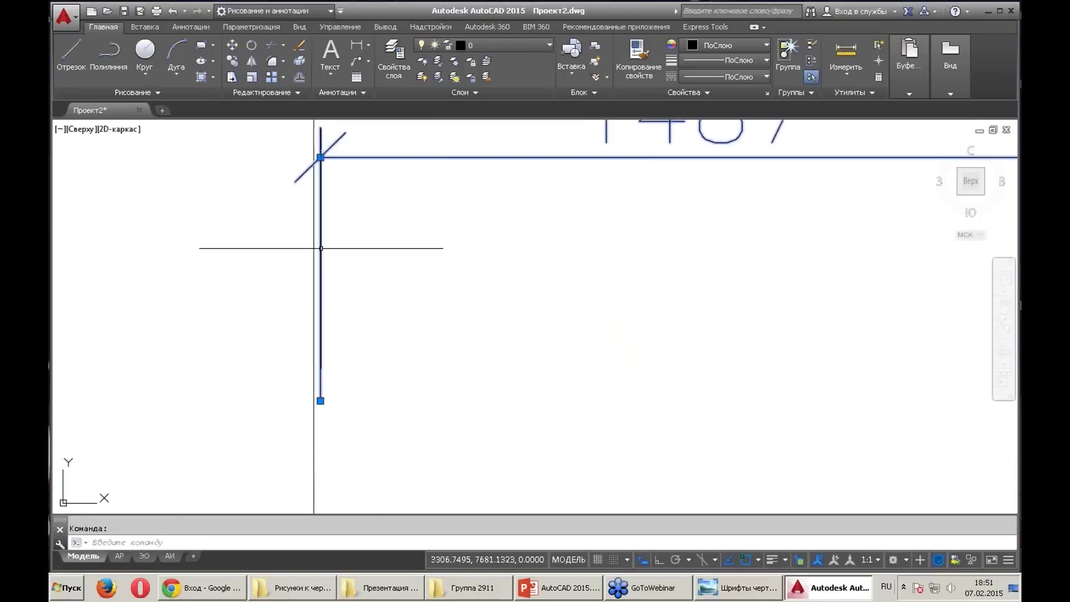
pyautogui.scroll(-2, 345, 288)
pyautogui.scroll(-2, 346, 287)
pyautogui.click(335, 334)
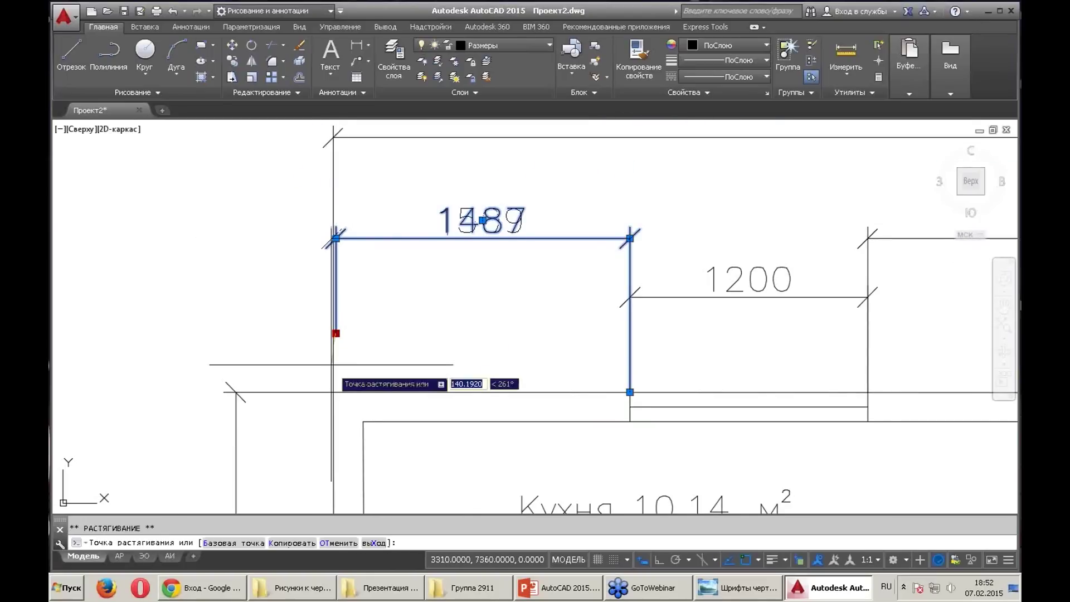
pyautogui.click(333, 391)
pyautogui.press('Escape')
pyautogui.scroll(-5, 329, 375)
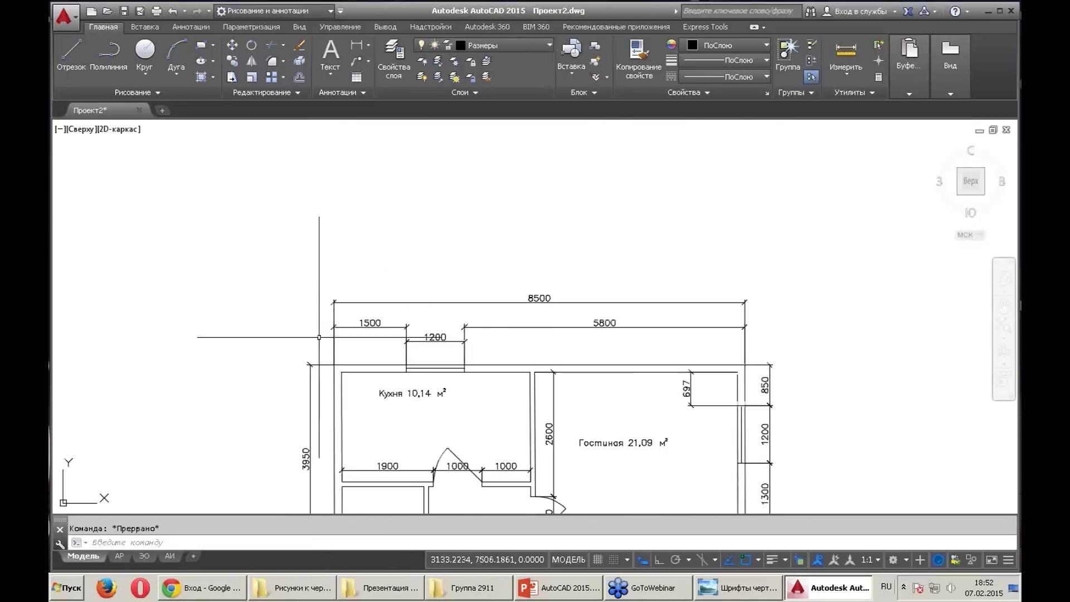
pyautogui.scroll(-5, 312, 321)
pyautogui.scroll(2, 472, 430)
pyautogui.scroll(1, 418, 311)
pyautogui.scroll(-1, 484, 354)
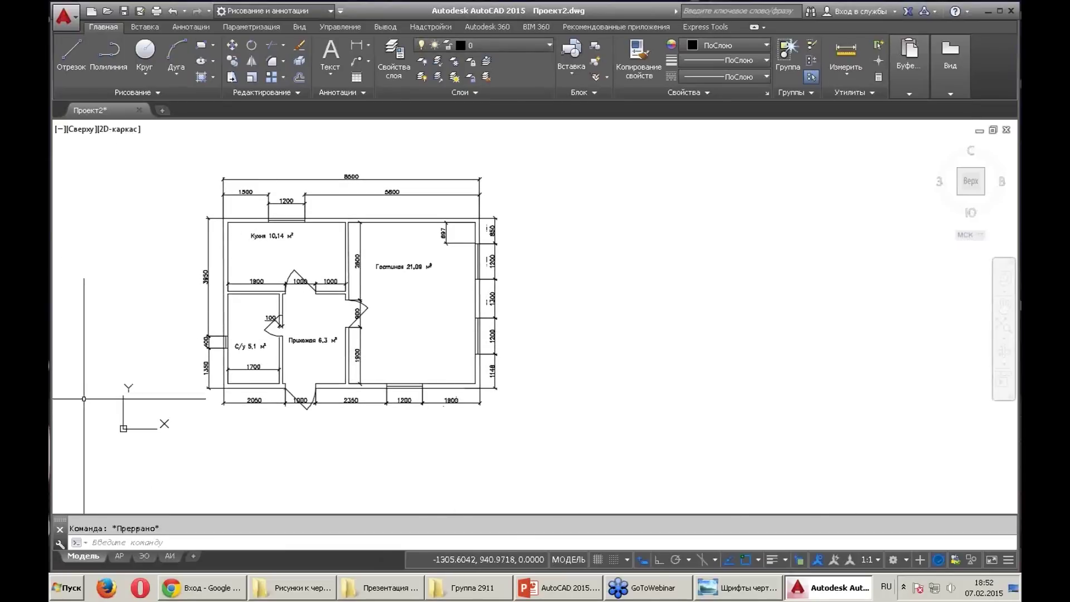
# Browse the АР, ЭО and АИ layout sheets and model space
pyautogui.click(119, 556)
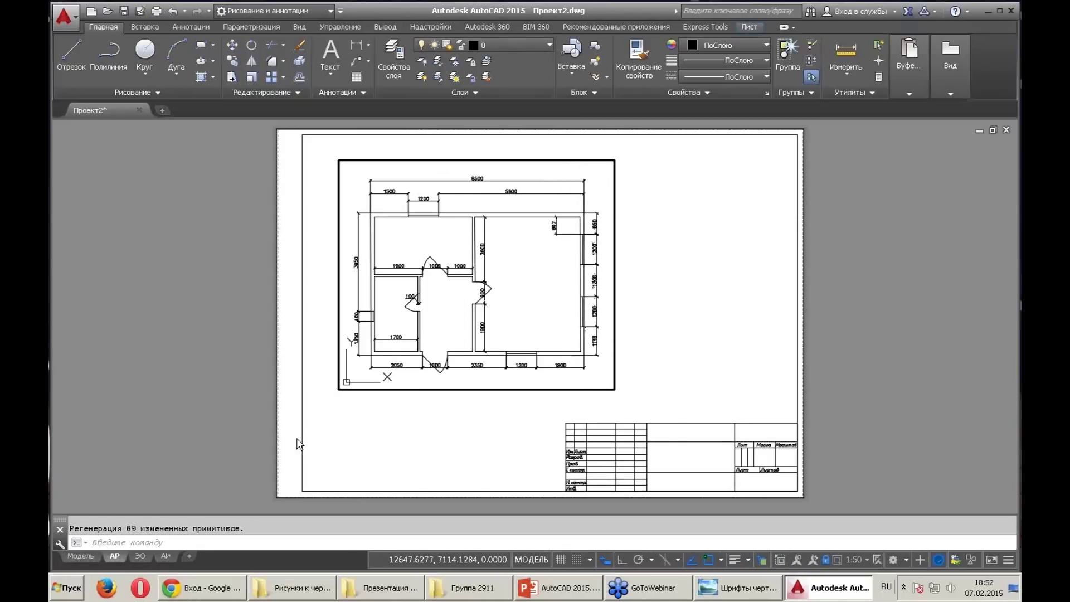
pyautogui.click(142, 556)
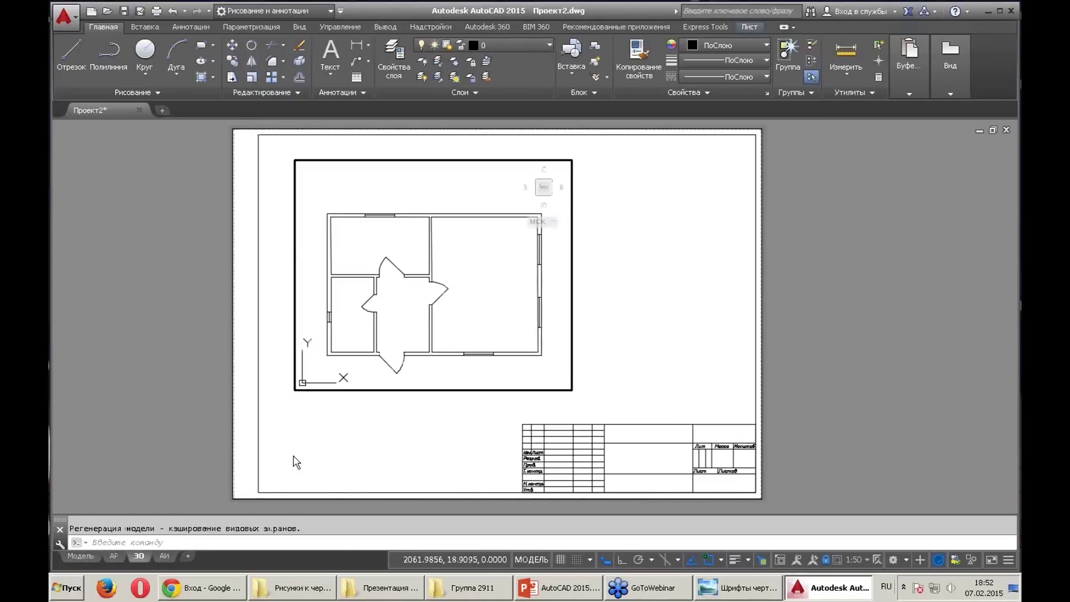
pyautogui.click(165, 556)
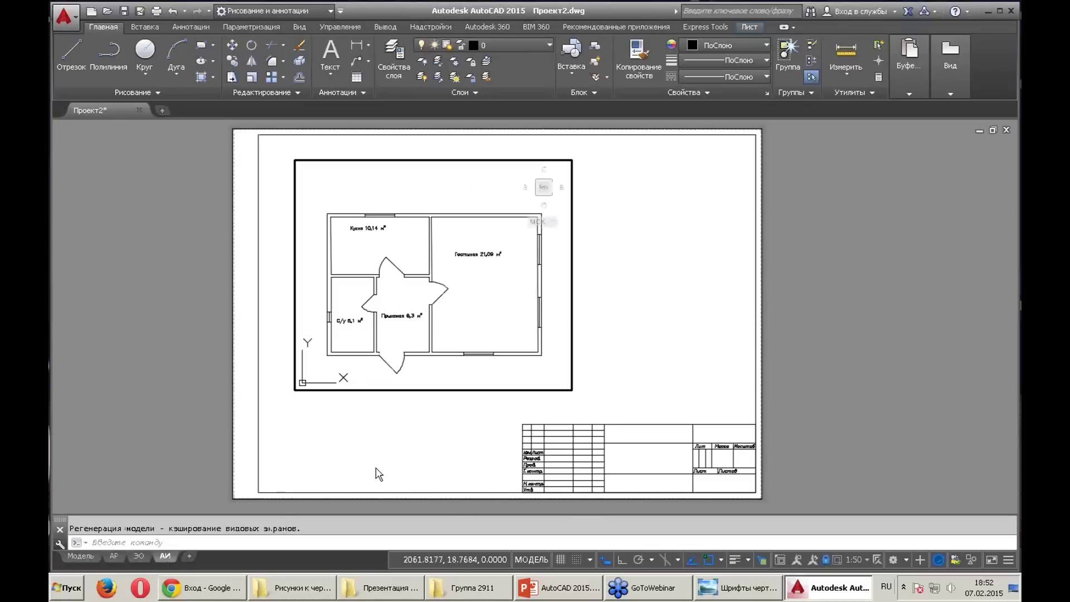
pyautogui.click(86, 556)
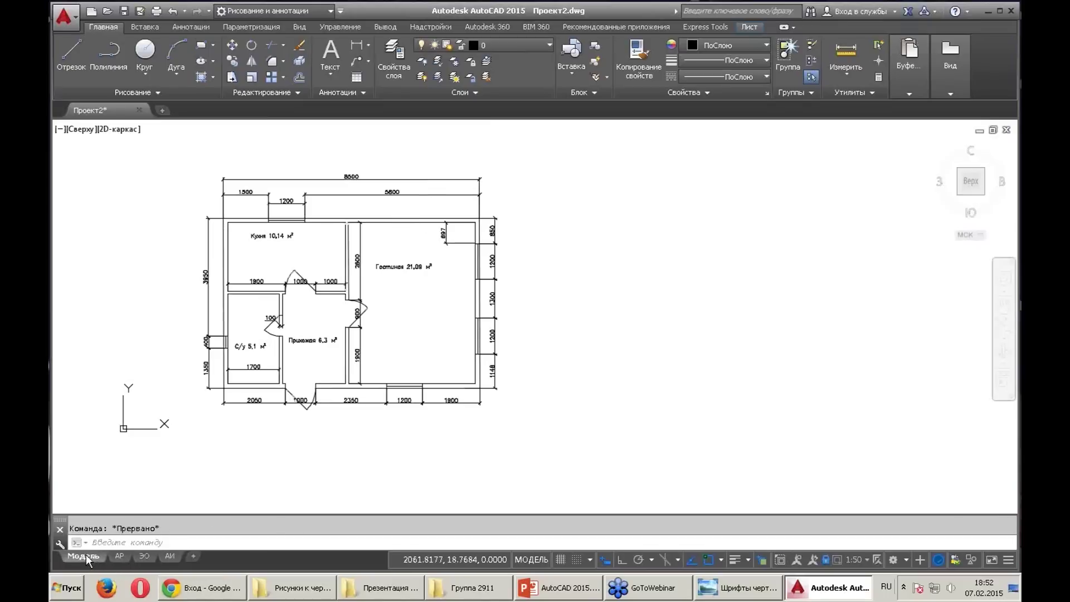
pyautogui.click(119, 556)
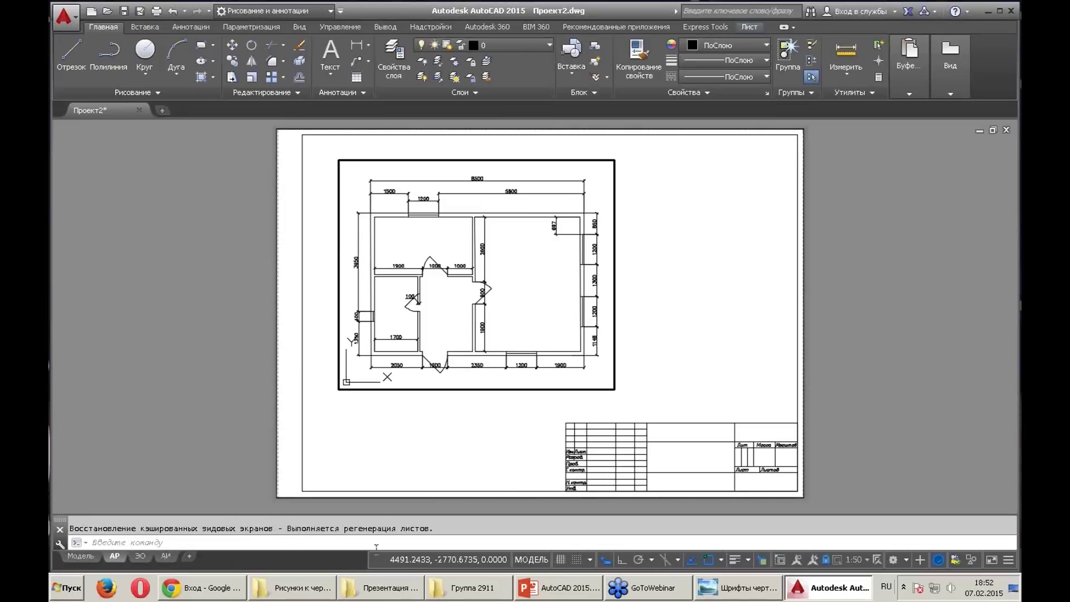
pyautogui.click(141, 556)
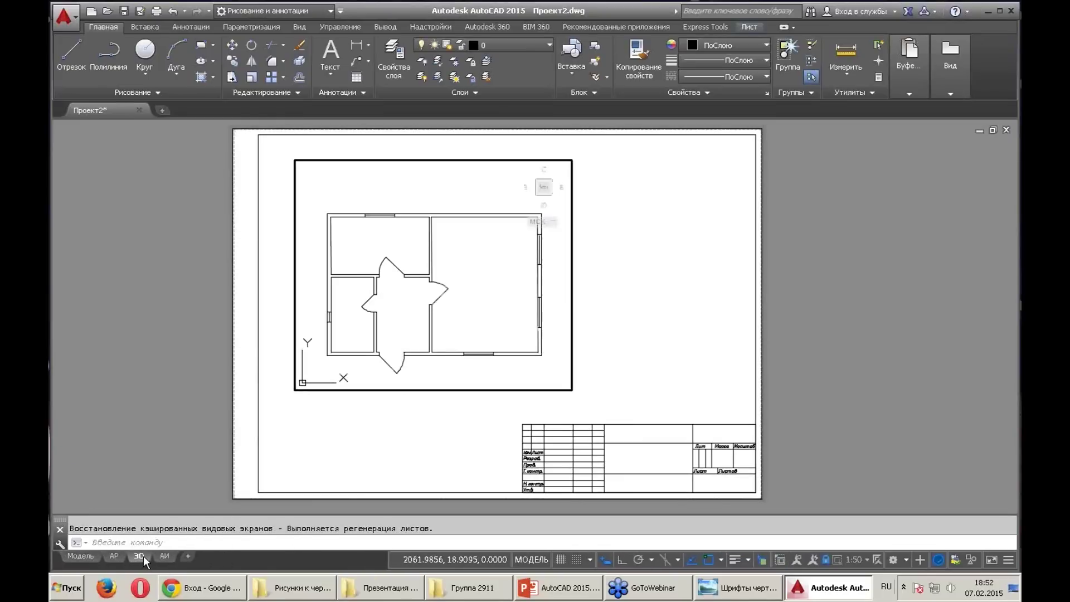
# Turn the Мебель layer back on and check the furniture on the АР, ЭО and АИ sheets
pyautogui.click(549, 43)
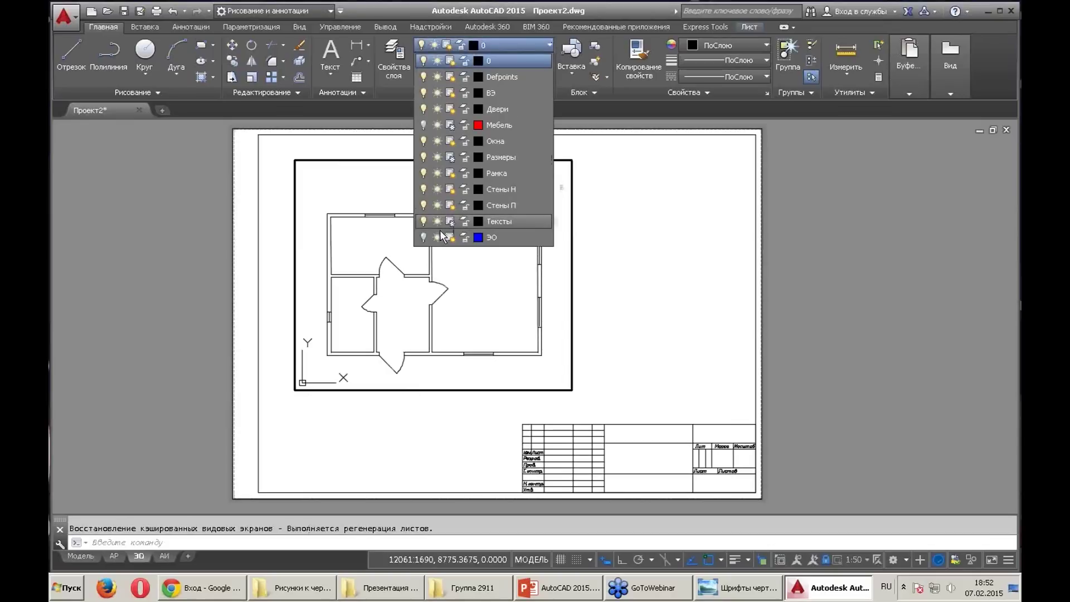
pyautogui.click(72, 556)
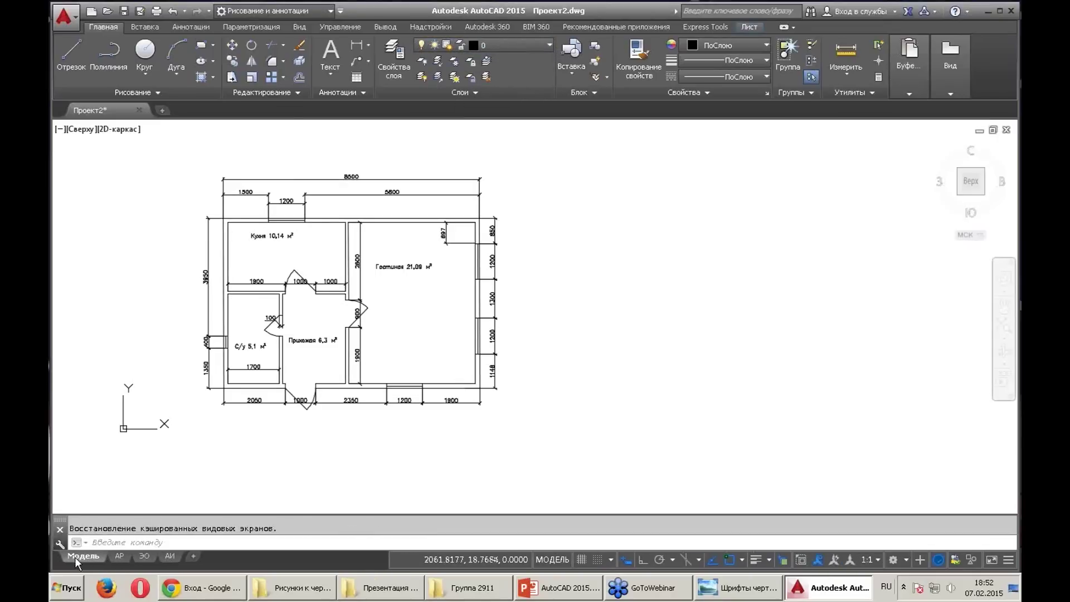
pyautogui.click(549, 43)
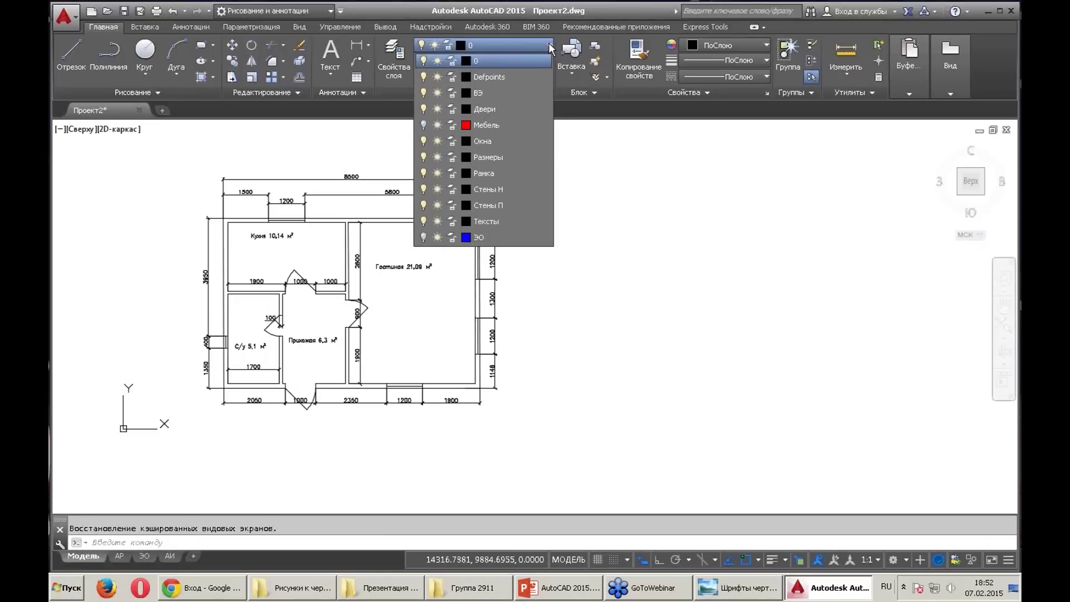
pyautogui.click(423, 126)
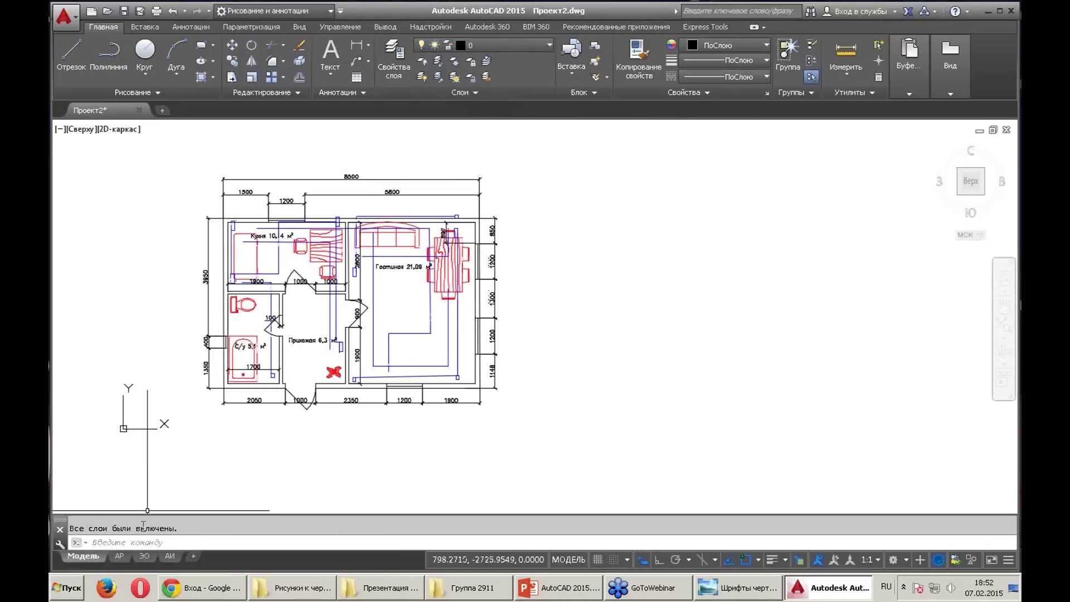
pyautogui.click(120, 556)
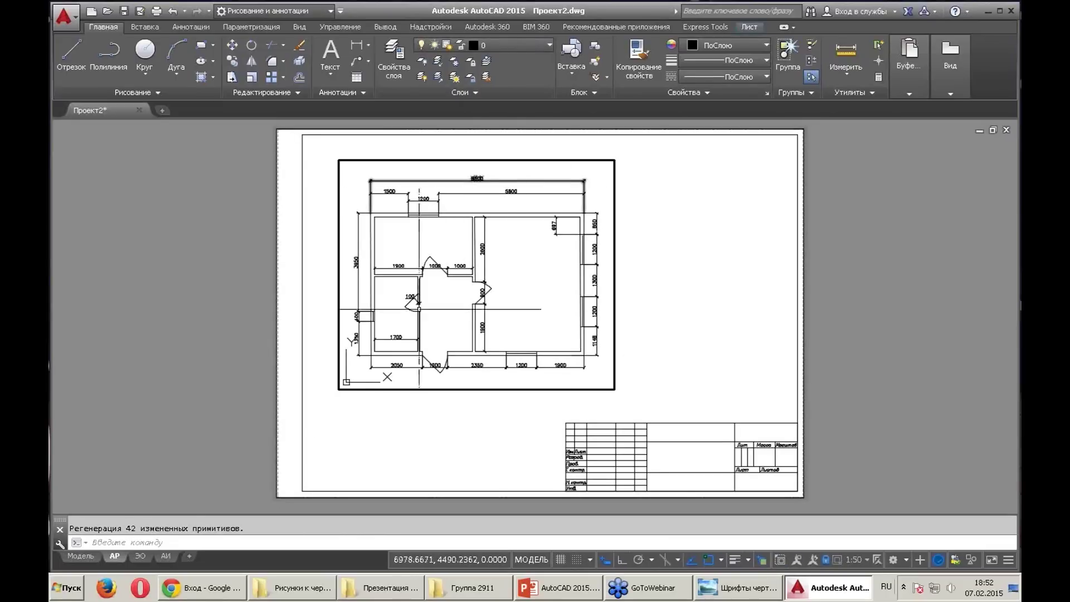
pyautogui.click(140, 556)
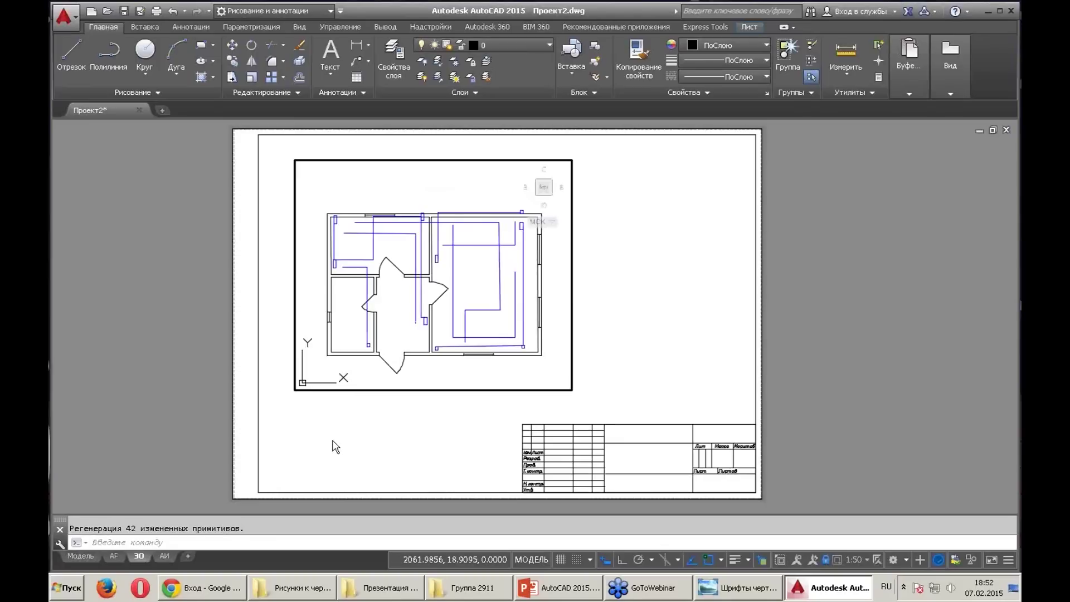
pyautogui.click(165, 558)
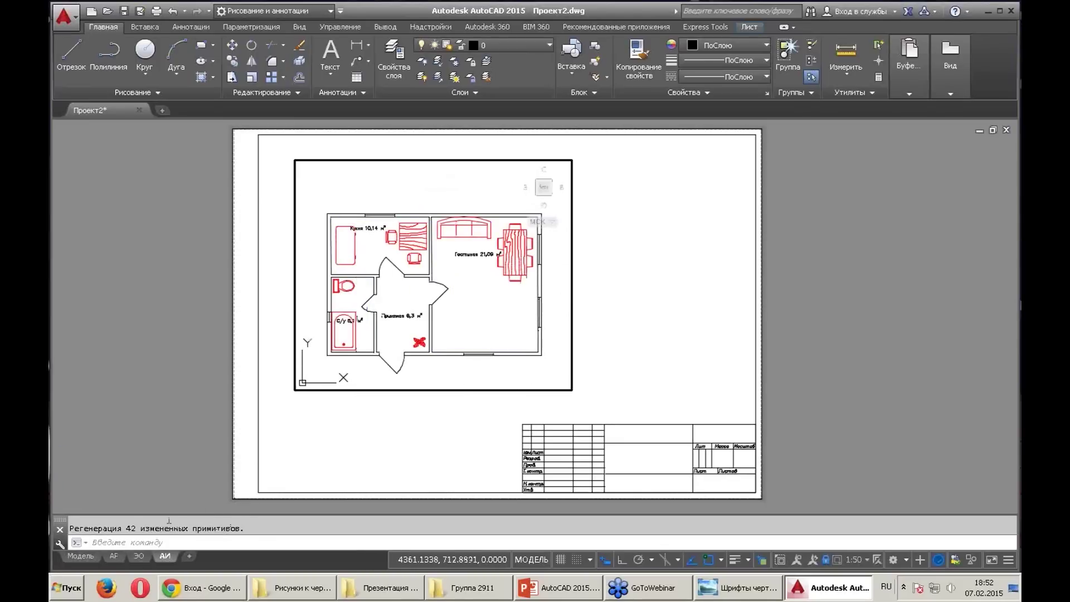
# Move the dining table to the middle of the living room
pyautogui.click(81, 556)
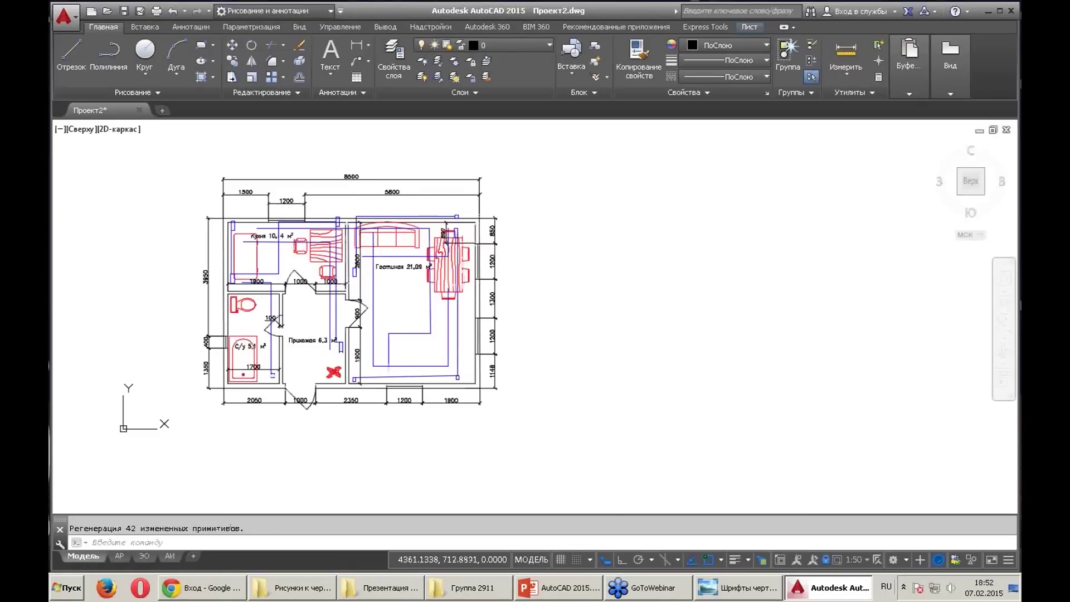
pyautogui.click(448, 273)
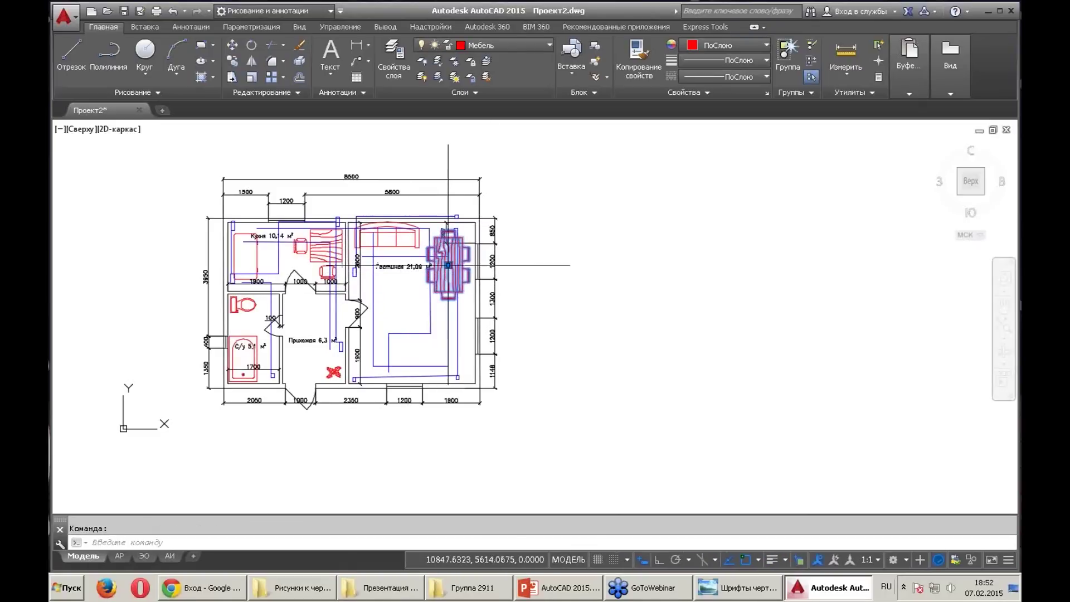
pyautogui.click(448, 265)
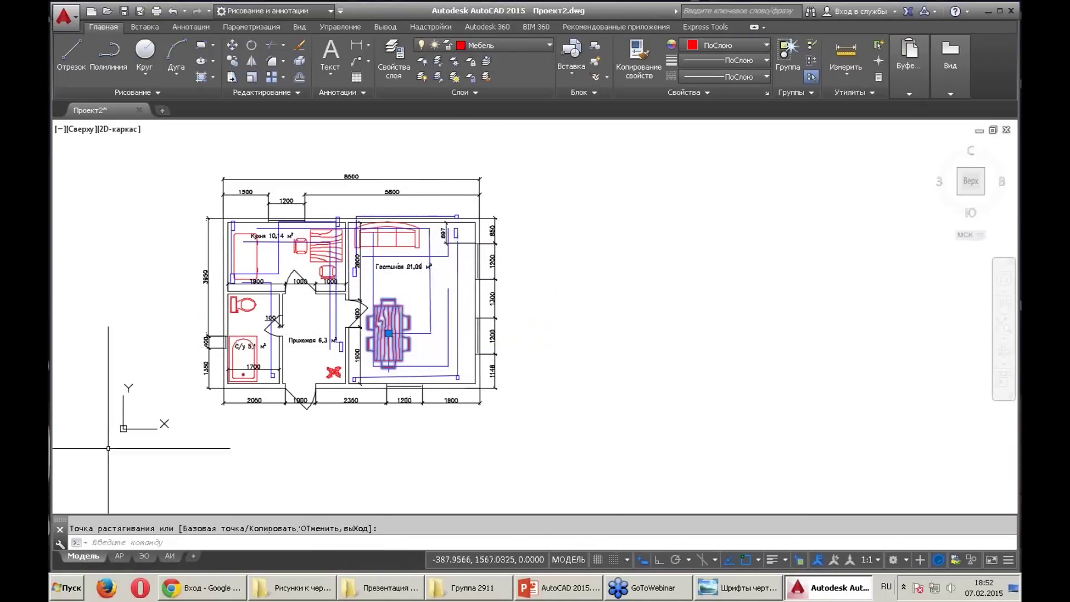
pyautogui.press('Escape')
pyautogui.press('Escape')
# Check the moved table on the АИ sheet, return to Model, and switch keyboard to English
pyautogui.click(170, 556)
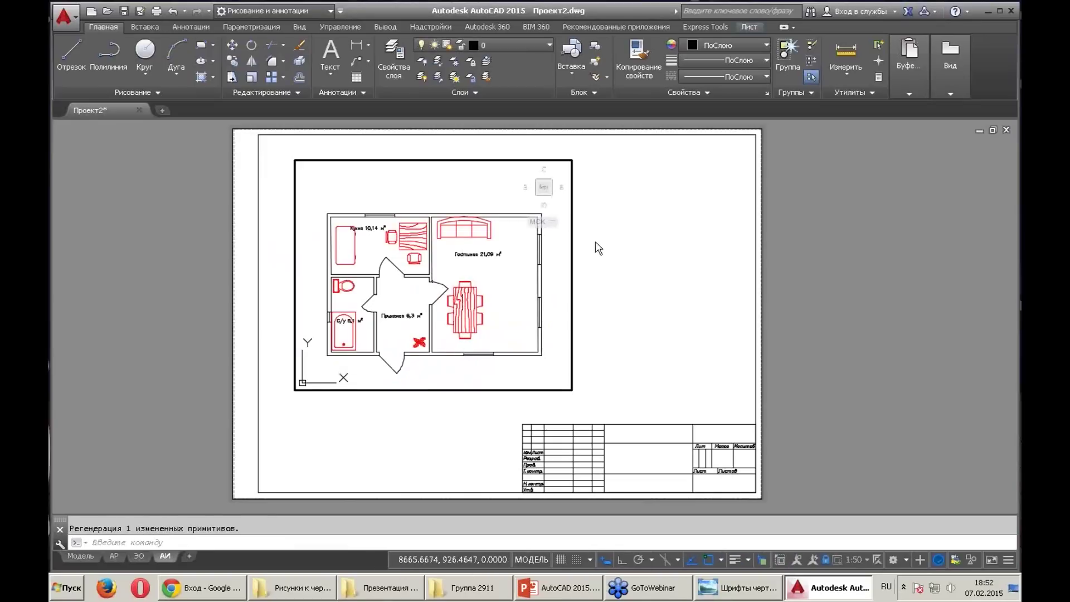
pyautogui.click(83, 556)
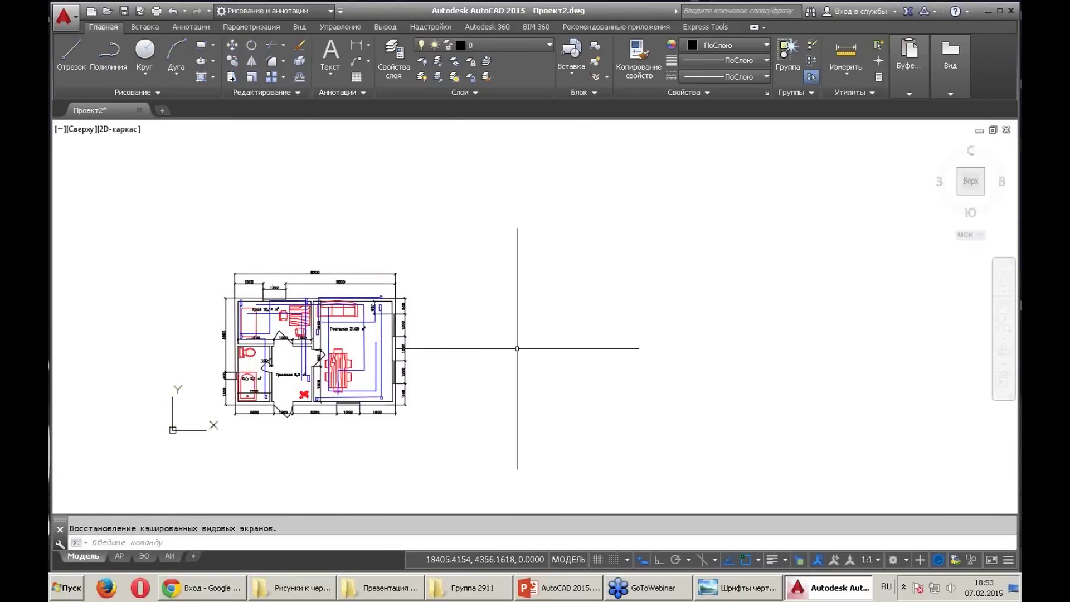
pyautogui.scroll(-4, 422, 370)
pyautogui.scroll(3, 404, 378)
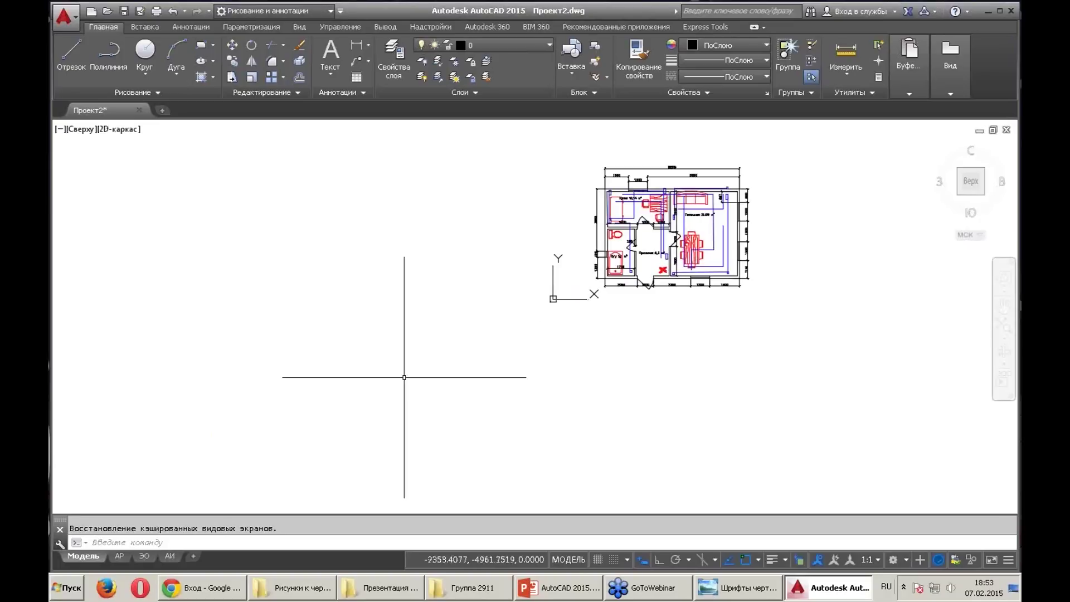
pyautogui.scroll(-2, 263, 451)
pyautogui.scroll(-1, 223, 424)
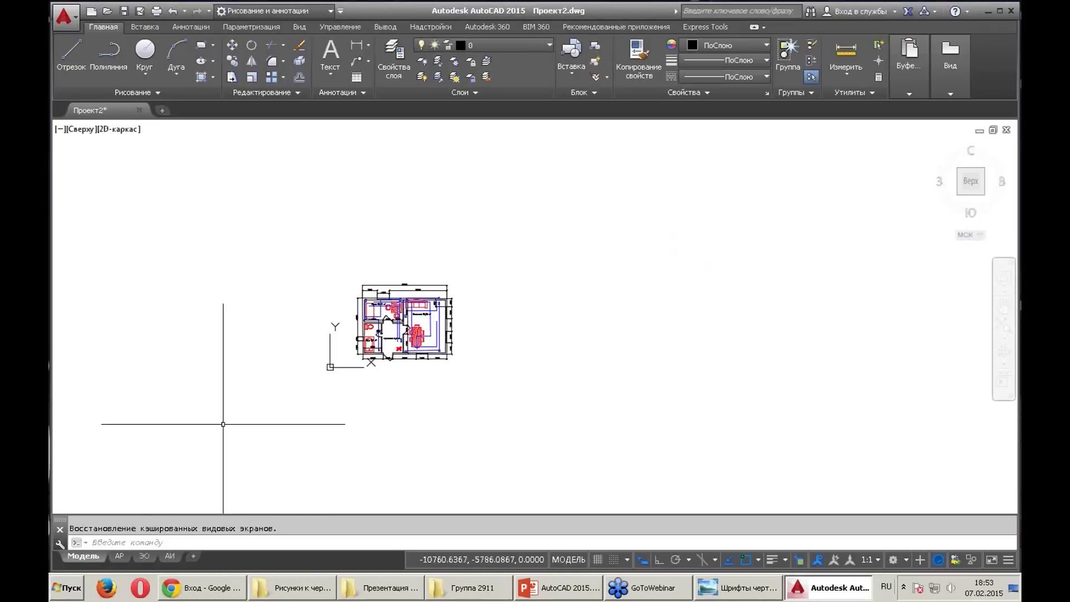
pyautogui.scroll(2, 217, 423)
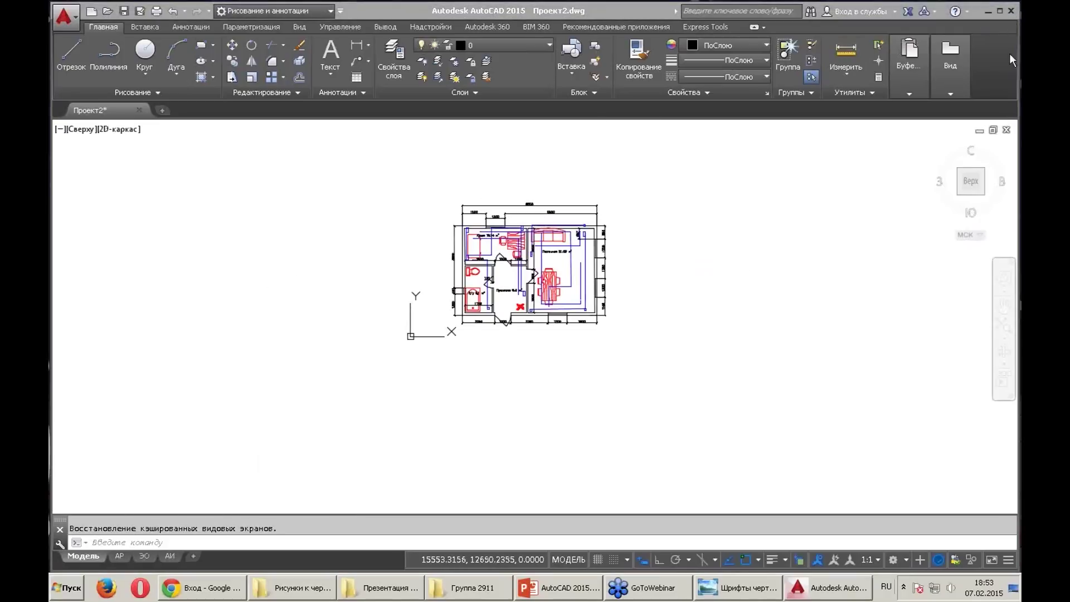
pyautogui.hotkey('alt', 'shift')
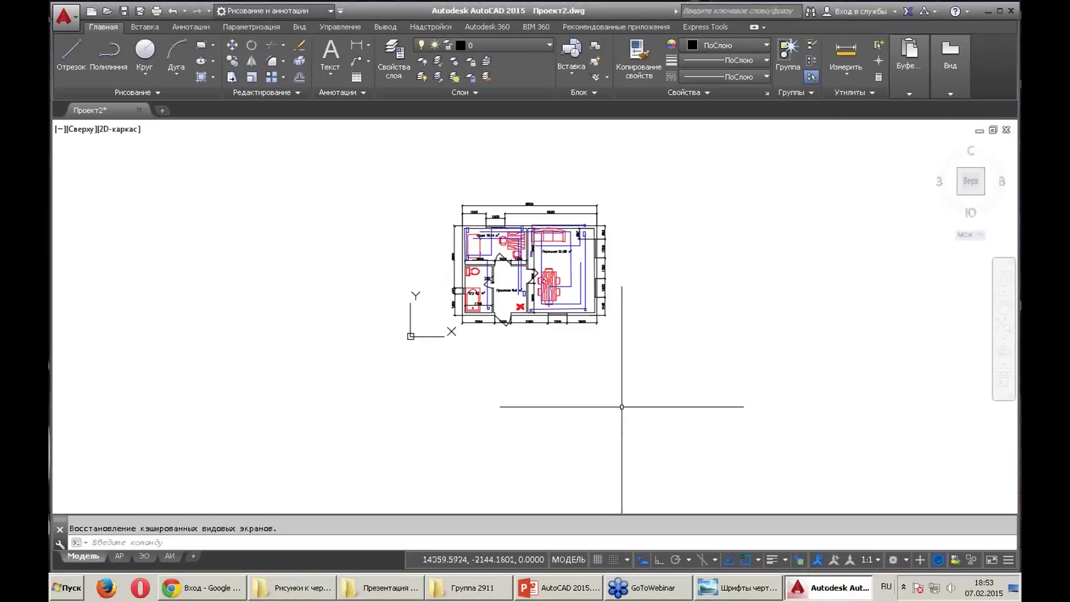
# Bring up PowerPoint, scroll thumbnails past slide 16, then minimize it
pyautogui.click(552, 590)
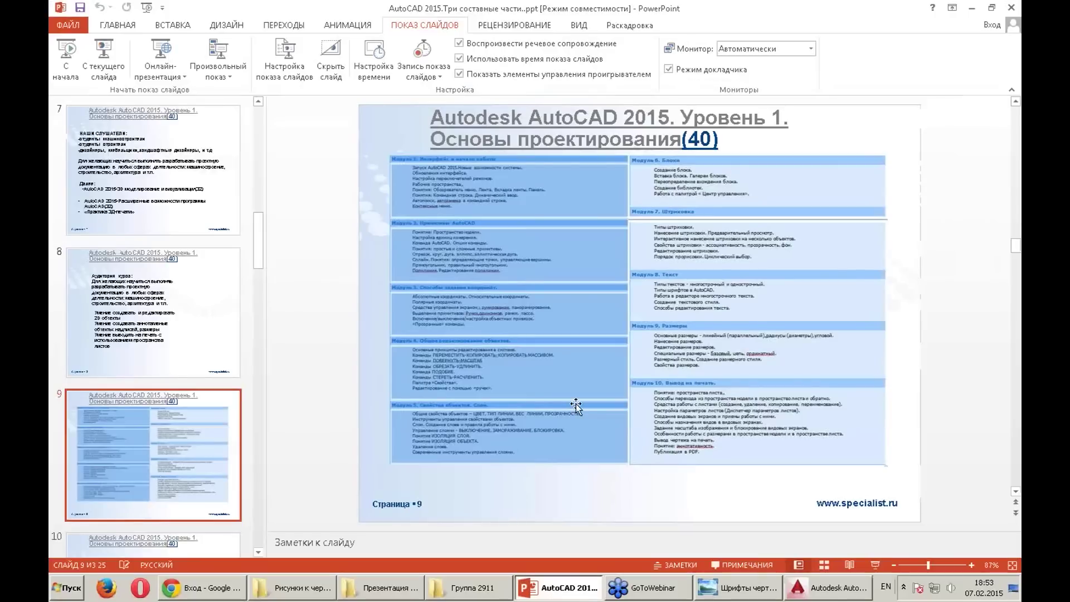
pyautogui.click(256, 551)
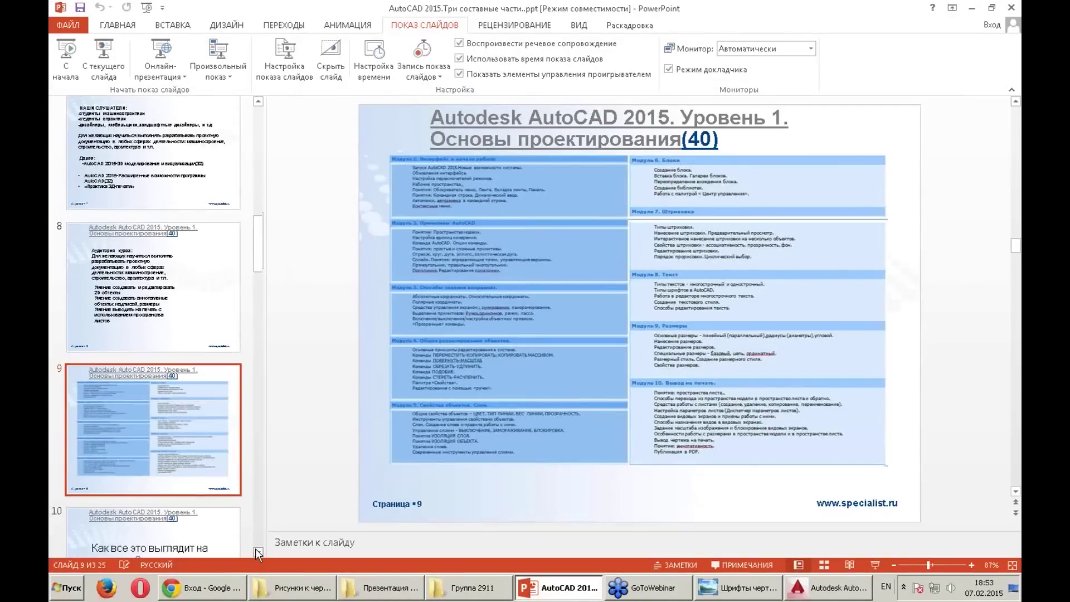
pyautogui.click(255, 548)
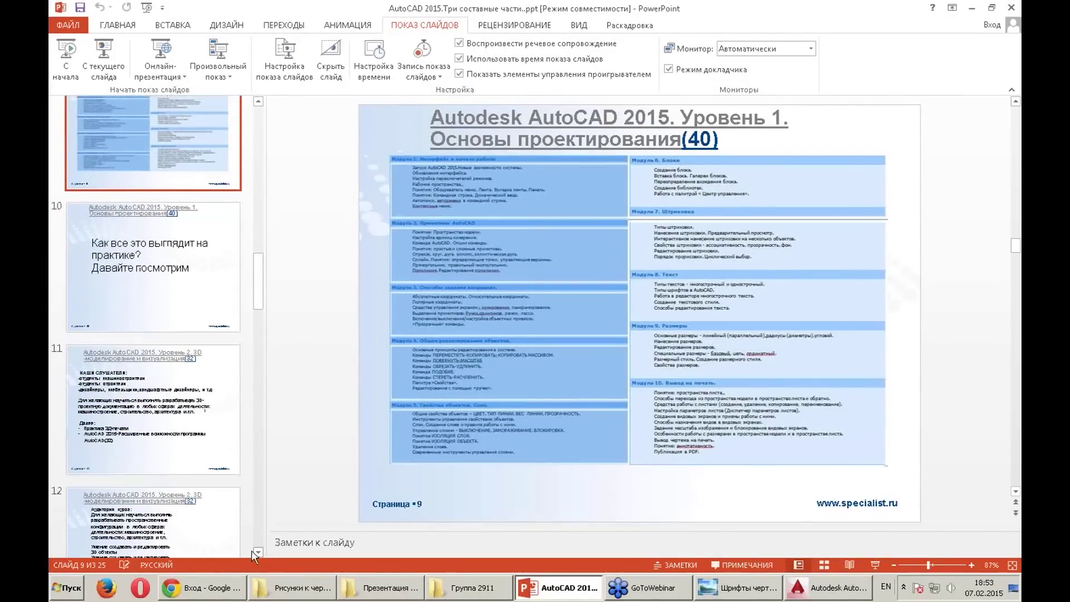
pyautogui.click(255, 550)
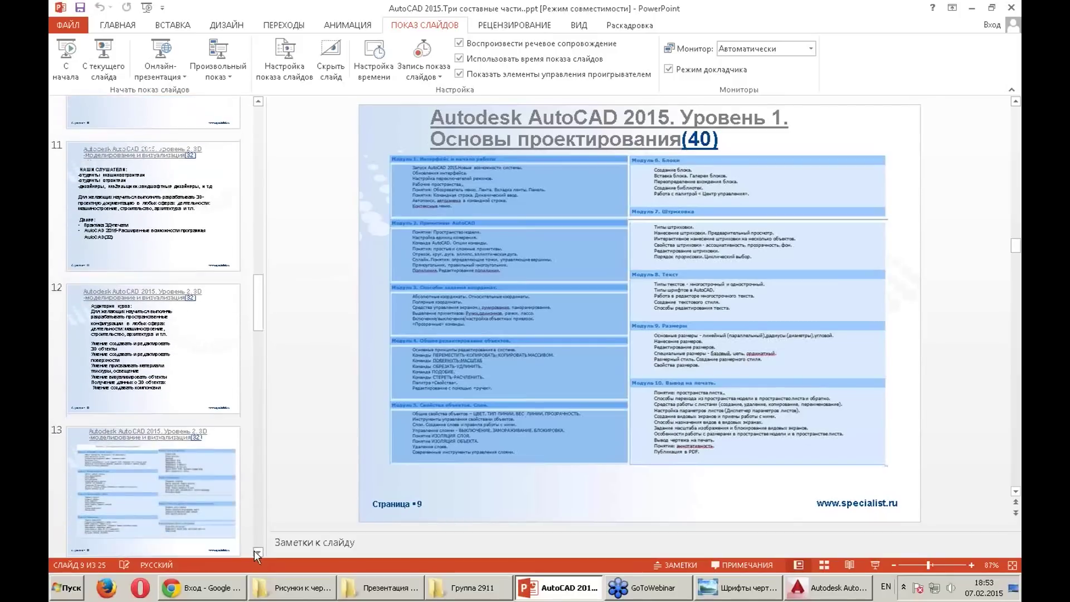
pyautogui.click(256, 552)
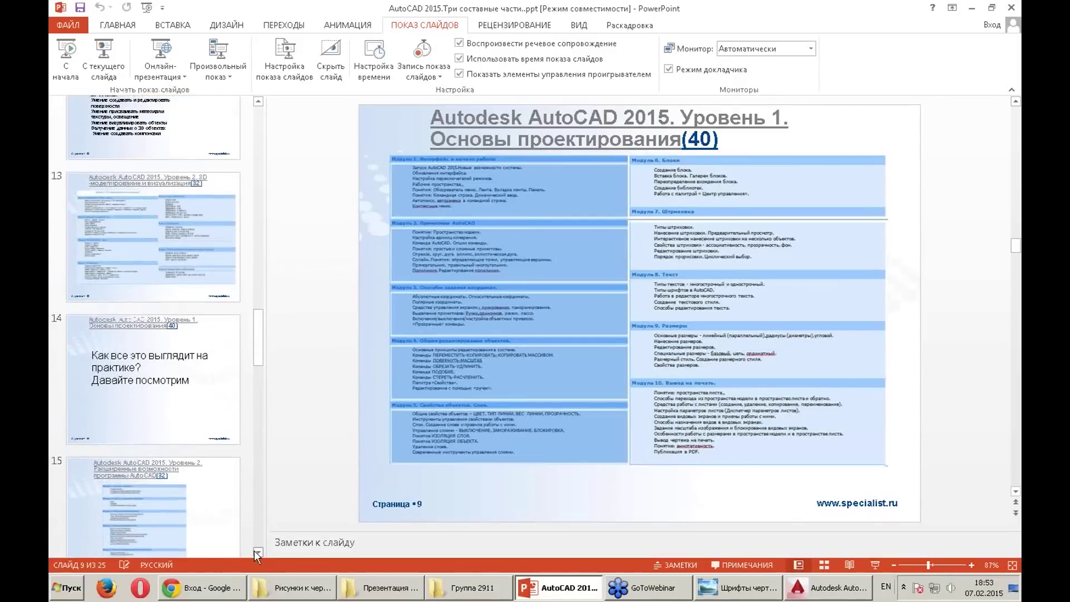
pyautogui.click(254, 550)
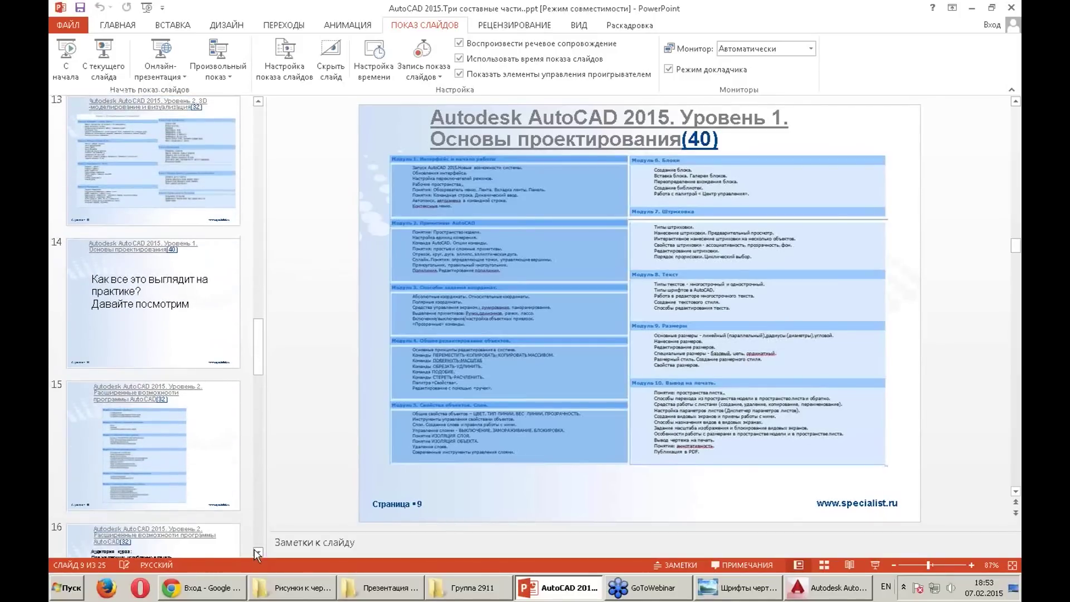
pyautogui.click(259, 102)
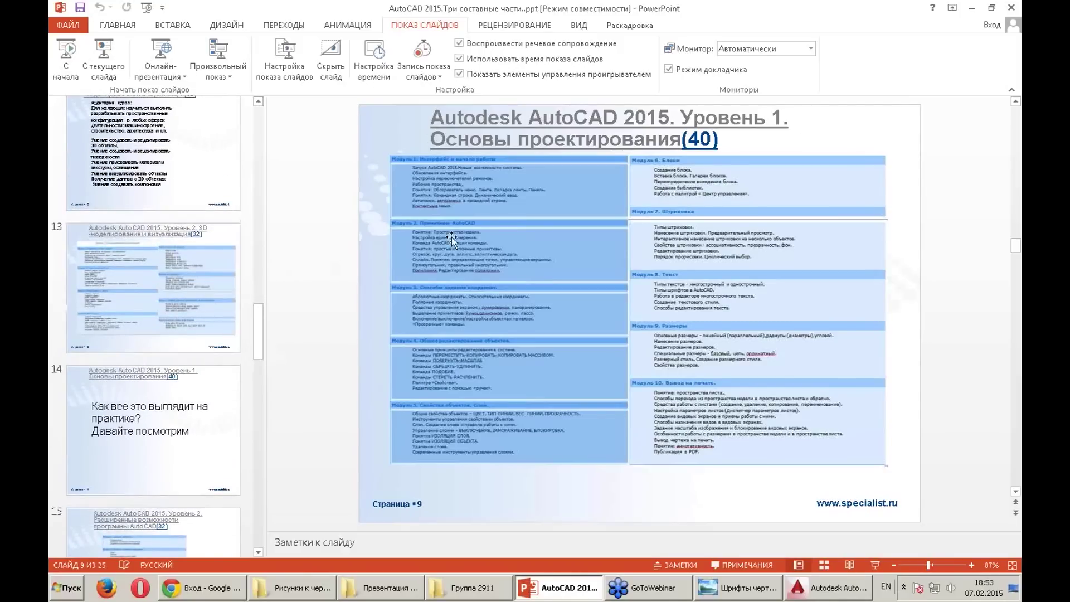
pyautogui.click(971, 8)
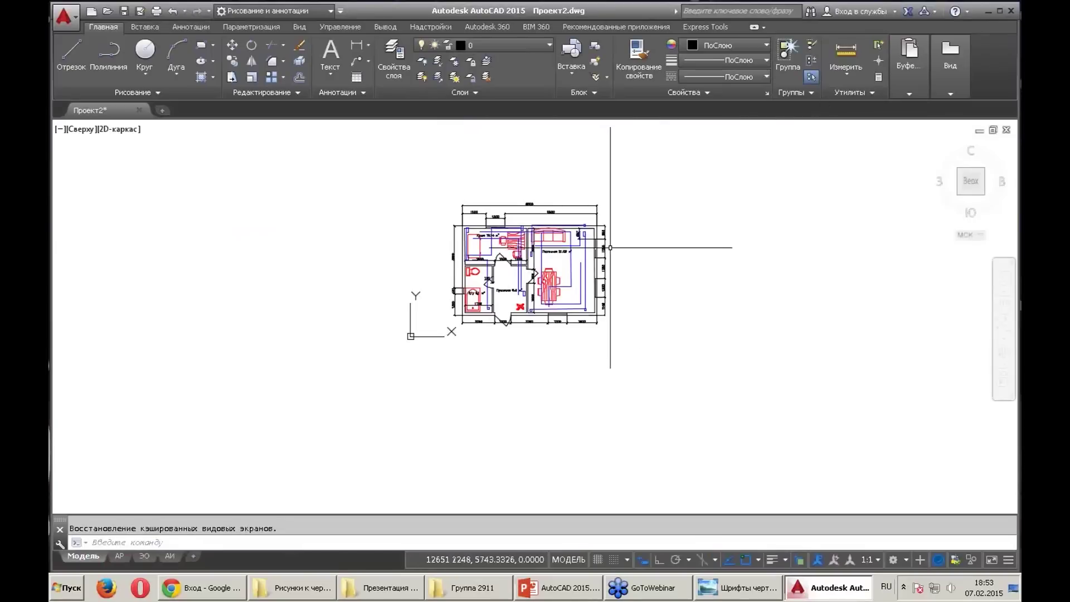
# Open Основной.dwg from the desktop folder Презентация 0702\Юлия
pyautogui.click(987, 10)
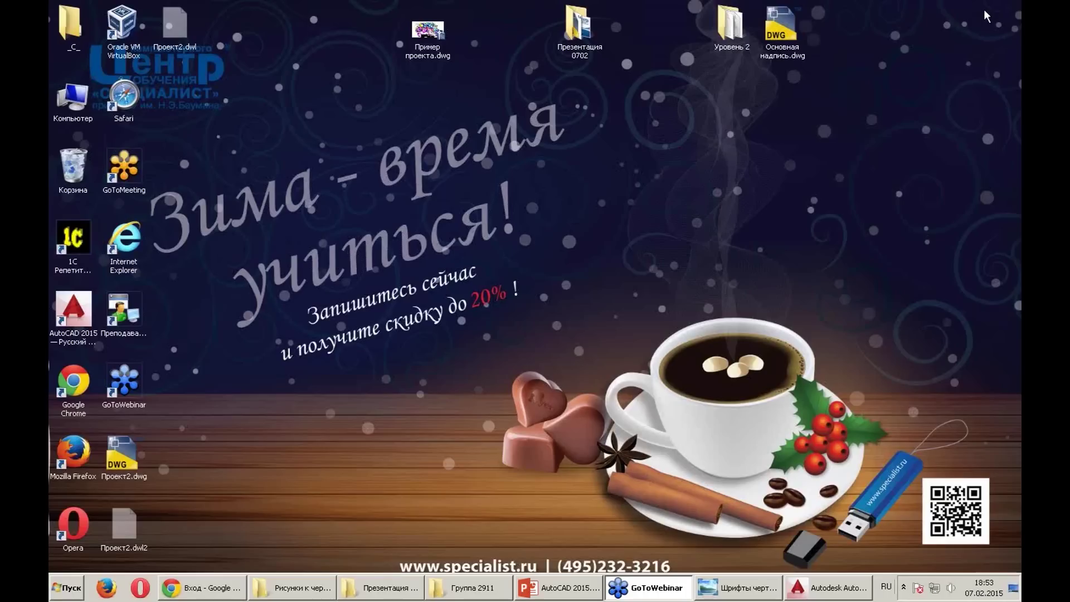
pyautogui.doubleClick(584, 32)
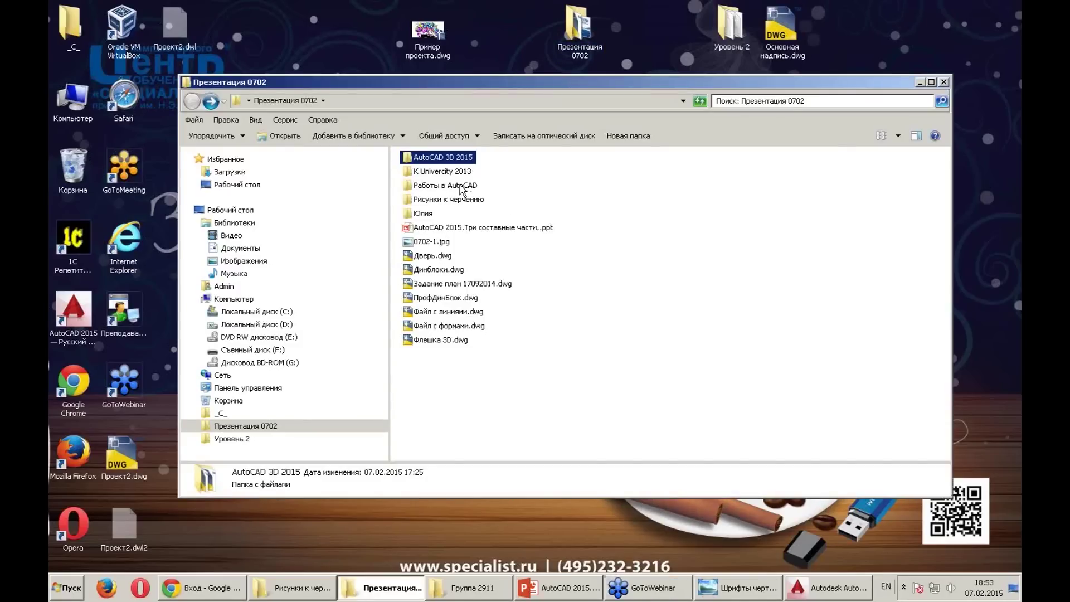
pyautogui.doubleClick(408, 215)
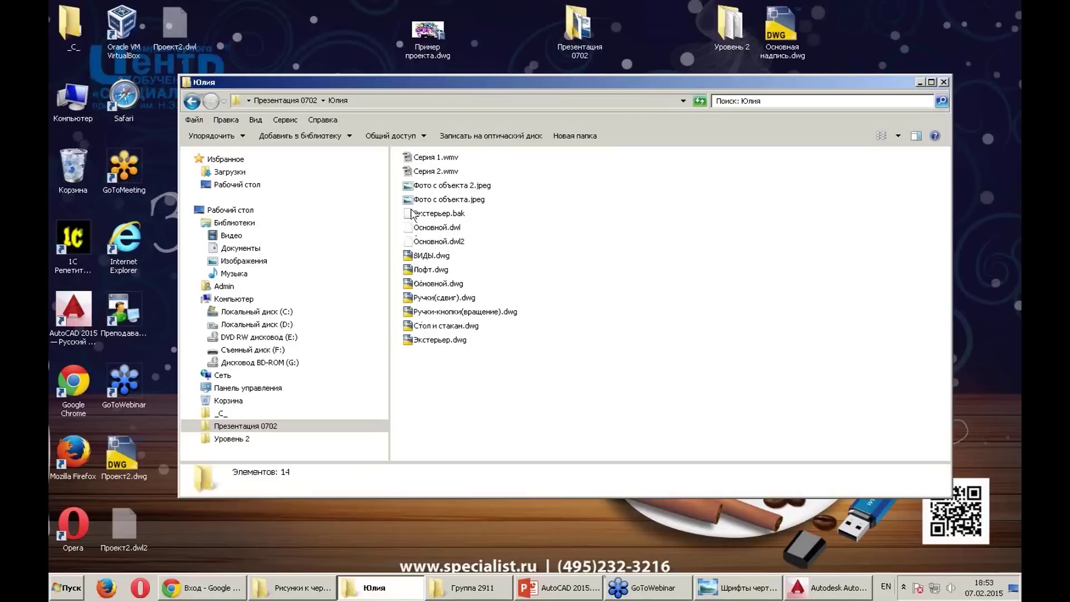
pyautogui.doubleClick(415, 285)
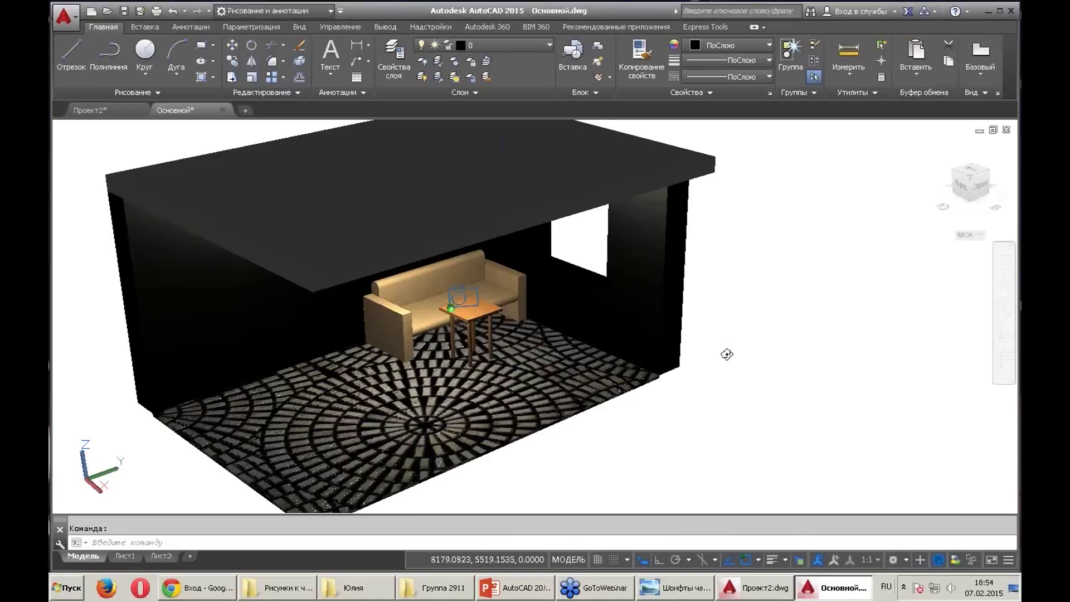
# Orbit into the room model and switch to the 3D-моделирование workspace
pyautogui.moveTo(726, 353)
pyautogui.keyDown('shift'); pyautogui.mouseDown(button='middle')
pyautogui.moveTo(699, 328)
pyautogui.moveTo(640, 339)
pyautogui.mouseUp(button='middle'); pyautogui.keyUp('shift')
pyautogui.scroll(3, 641, 334)
pyautogui.scroll(3, 641, 334)
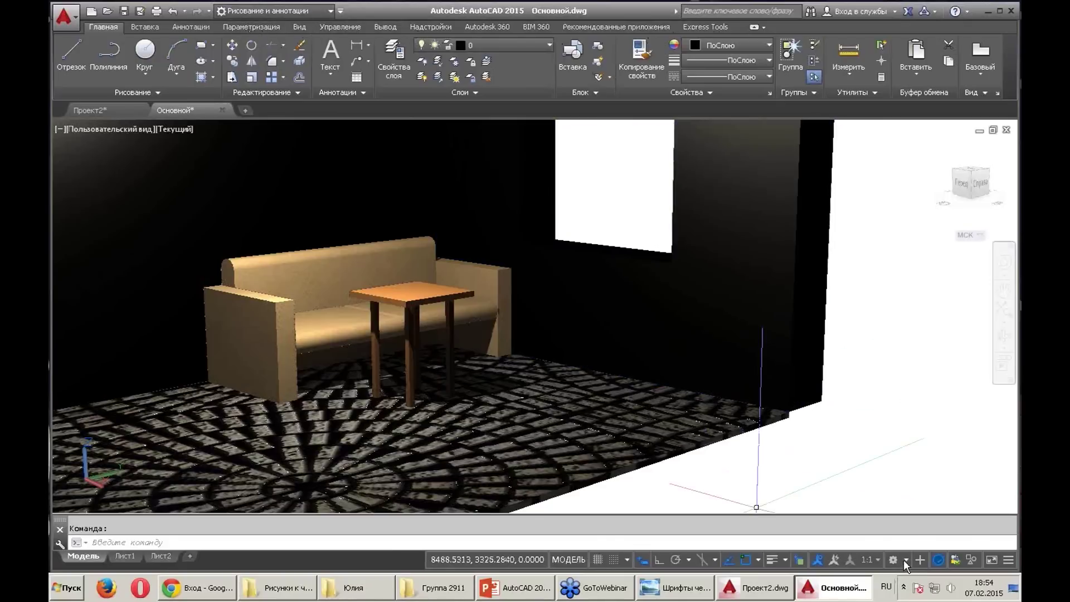
pyautogui.click(903, 560)
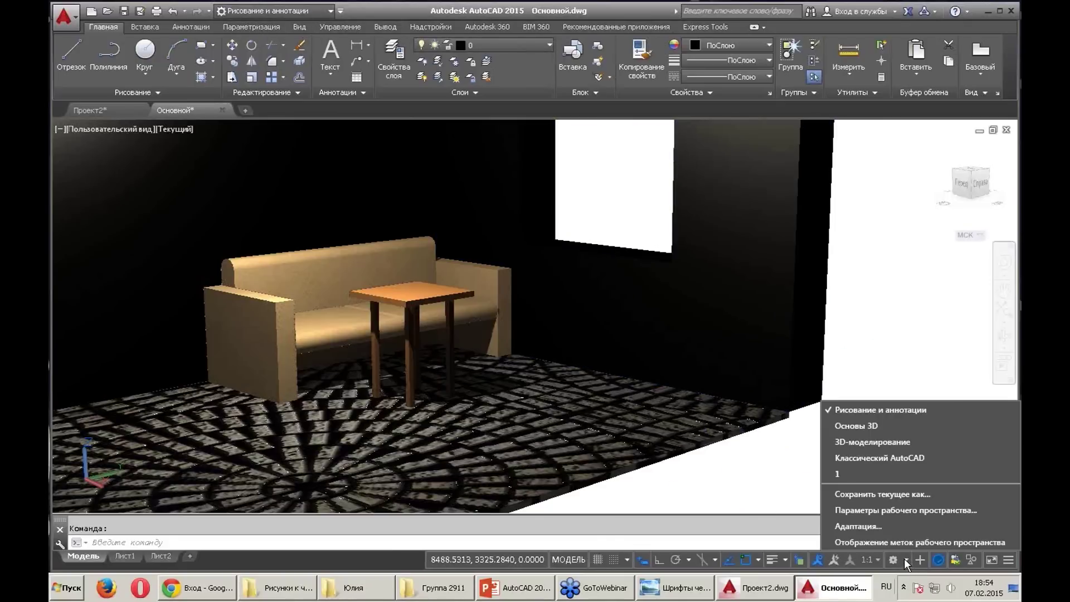
pyautogui.click(874, 440)
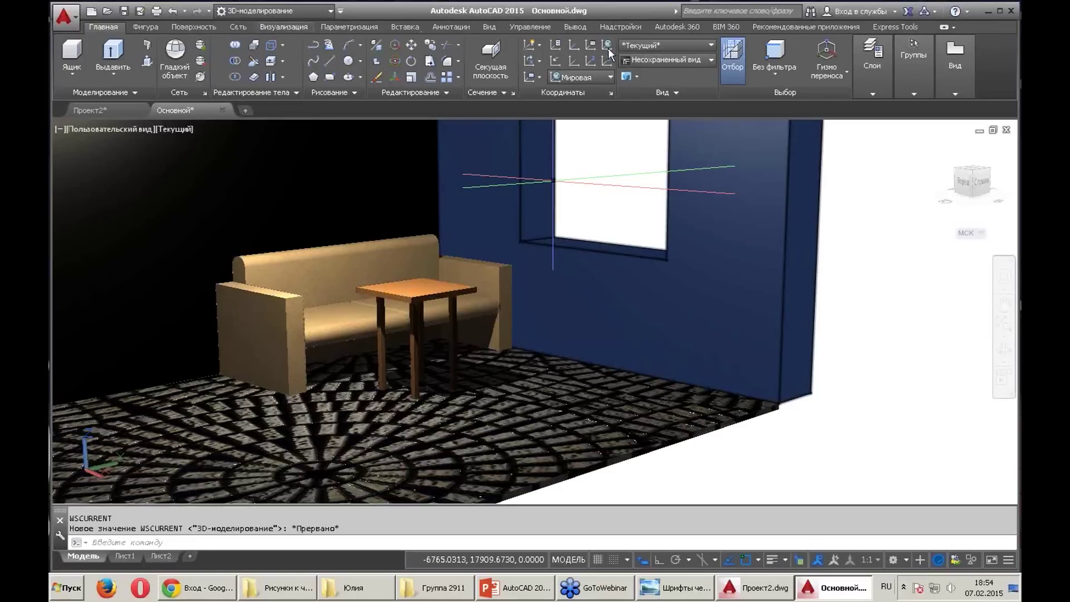
# Drag the dark wood Пол material from the Materials Browser onto the room's floor
pyautogui.click(283, 27)
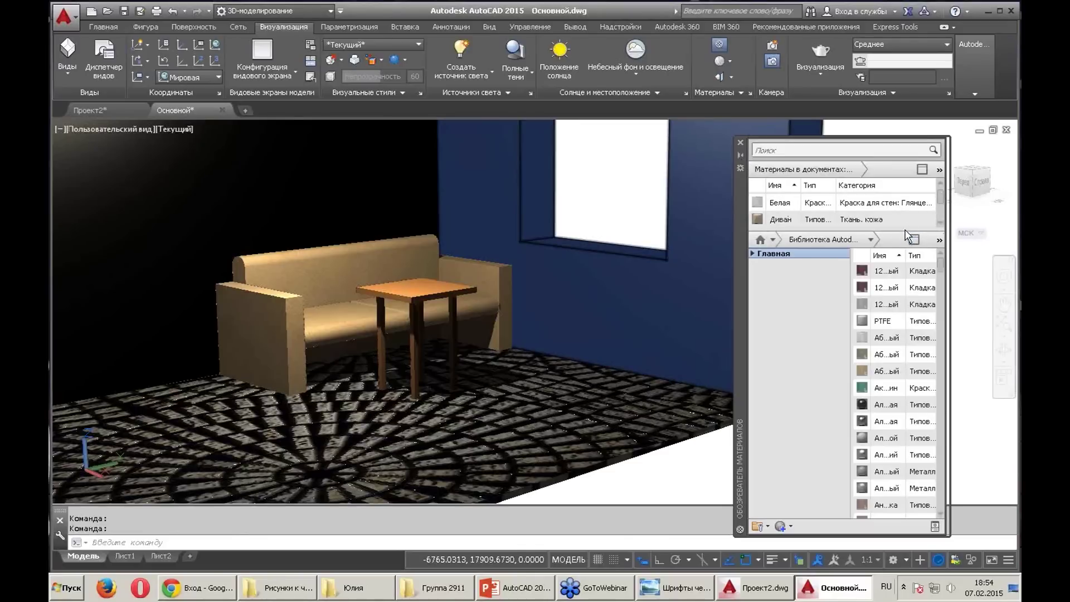
pyautogui.moveTo(893, 230); pyautogui.dragTo(894, 306)
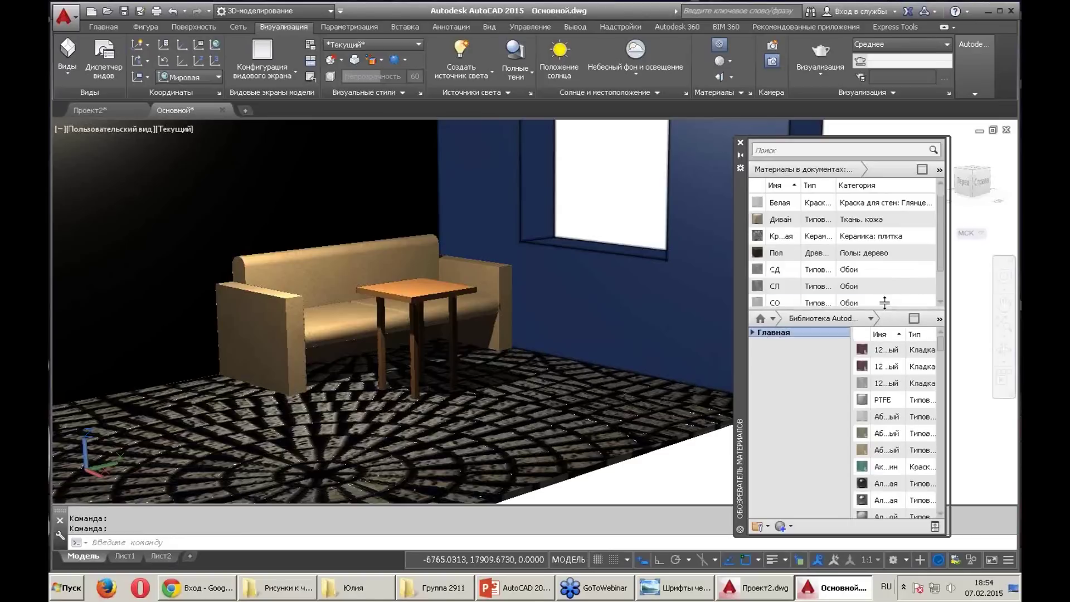
pyautogui.scroll(-1, 938, 219)
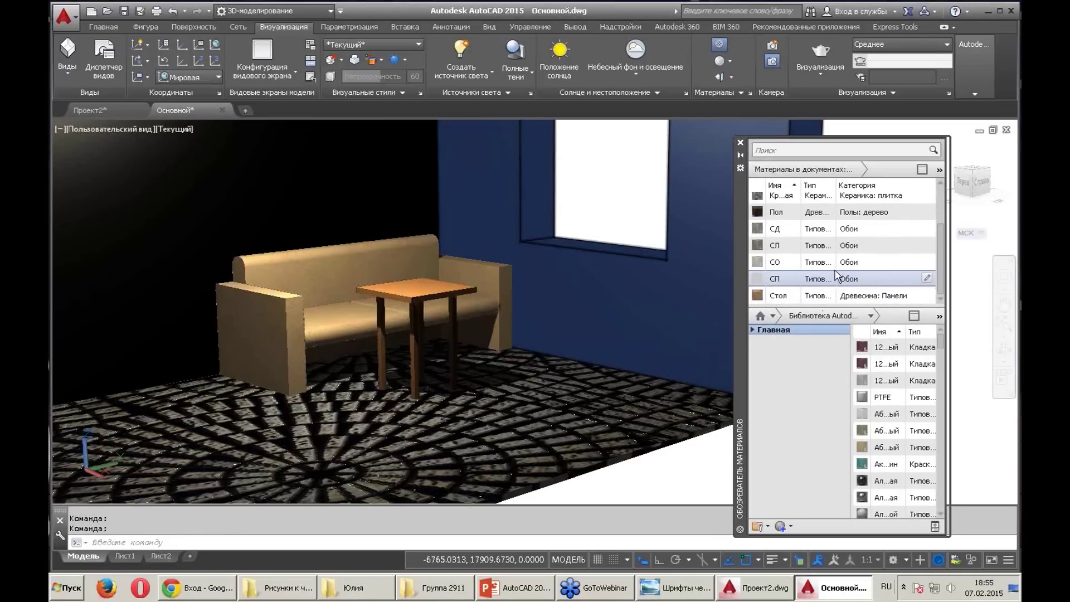
pyautogui.scroll(1, 800, 201)
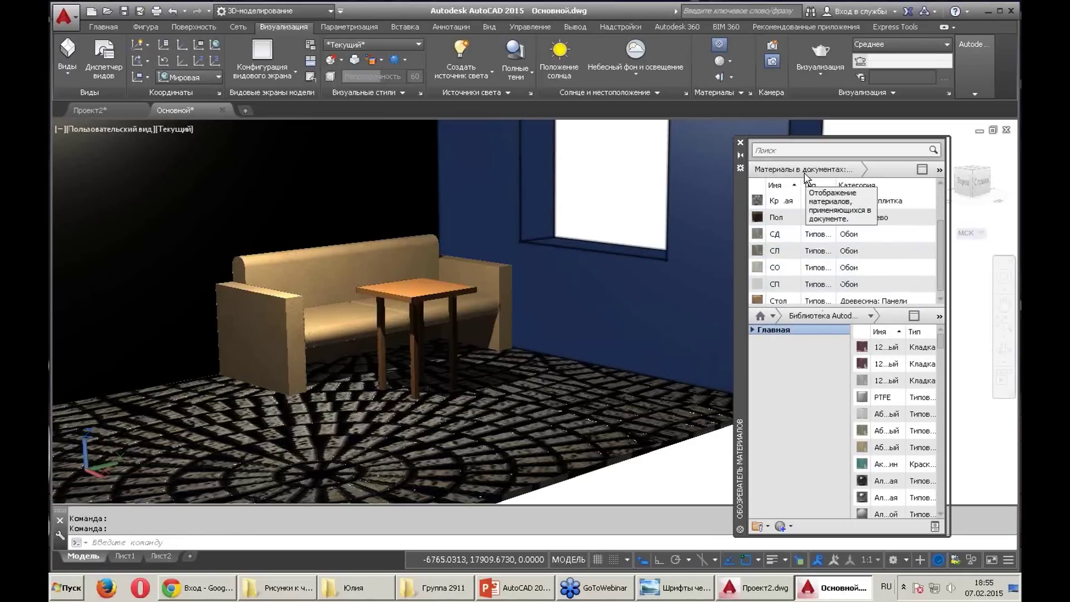
pyautogui.moveTo(758, 215)
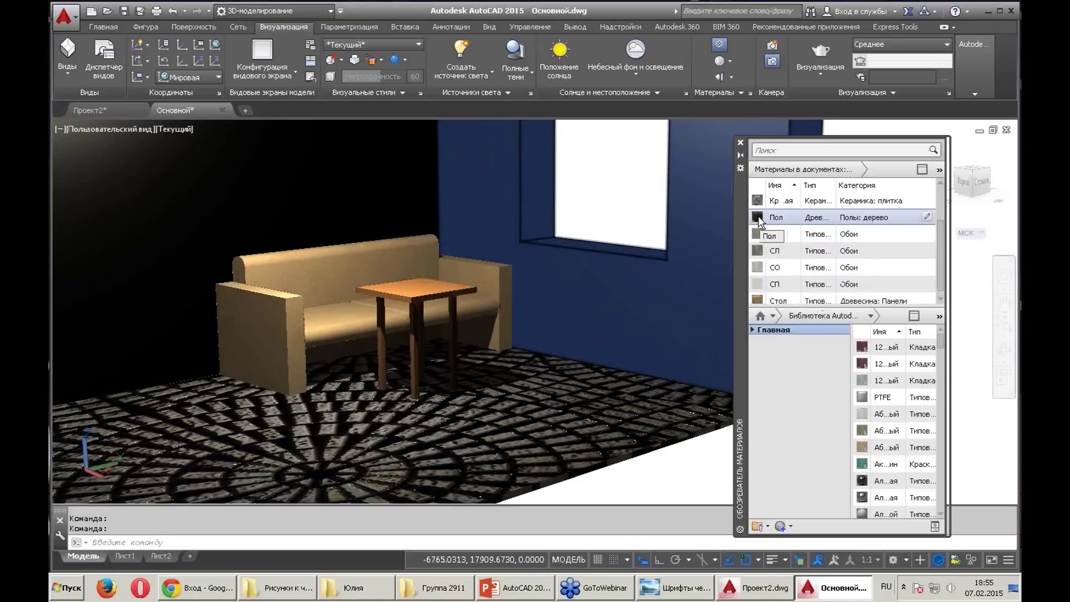
pyautogui.moveTo(759, 219); pyautogui.dragTo(606, 464)
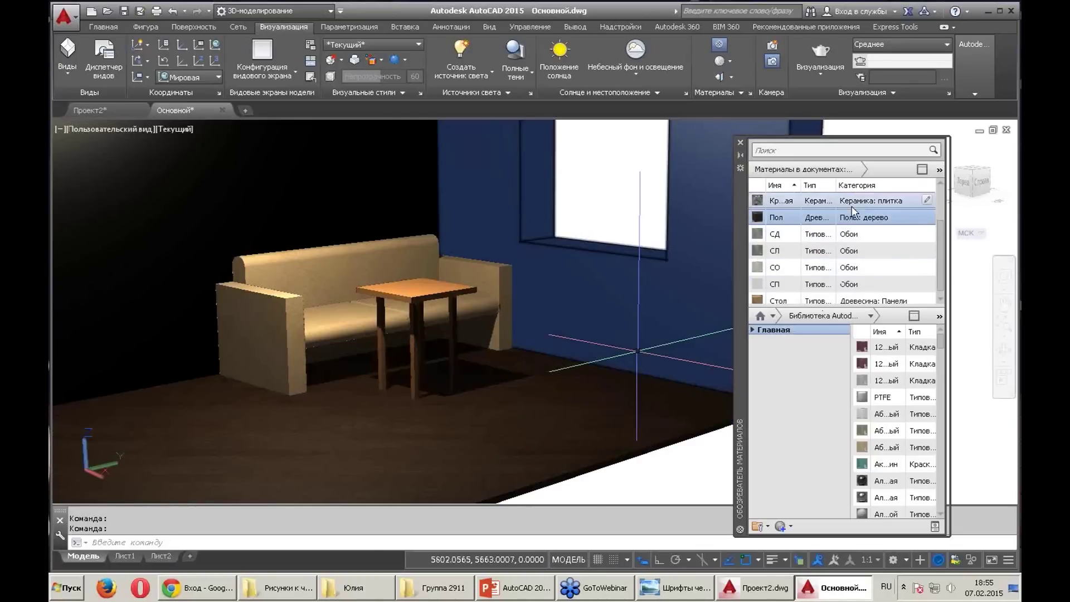
pyautogui.click(740, 155)
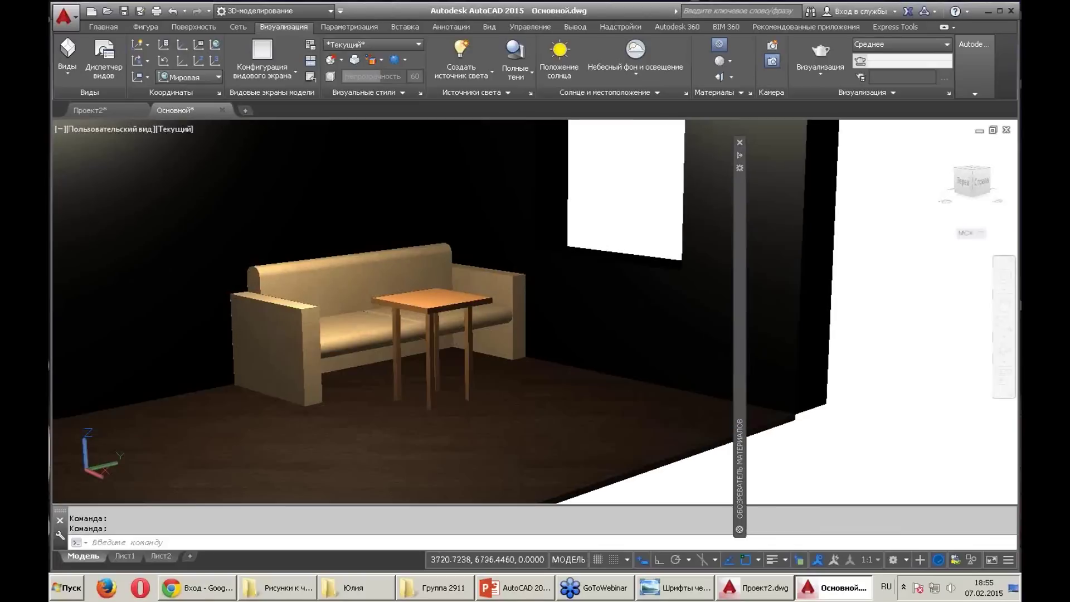
# Close the Materials Browser, frame the sofa and table, and start rendering the room
pyautogui.click(739, 142)
pyautogui.keyDown('shift'); pyautogui.moveTo(579, 346); pyautogui.dragTo(626, 354, button='middle'); pyautogui.keyUp('shift')
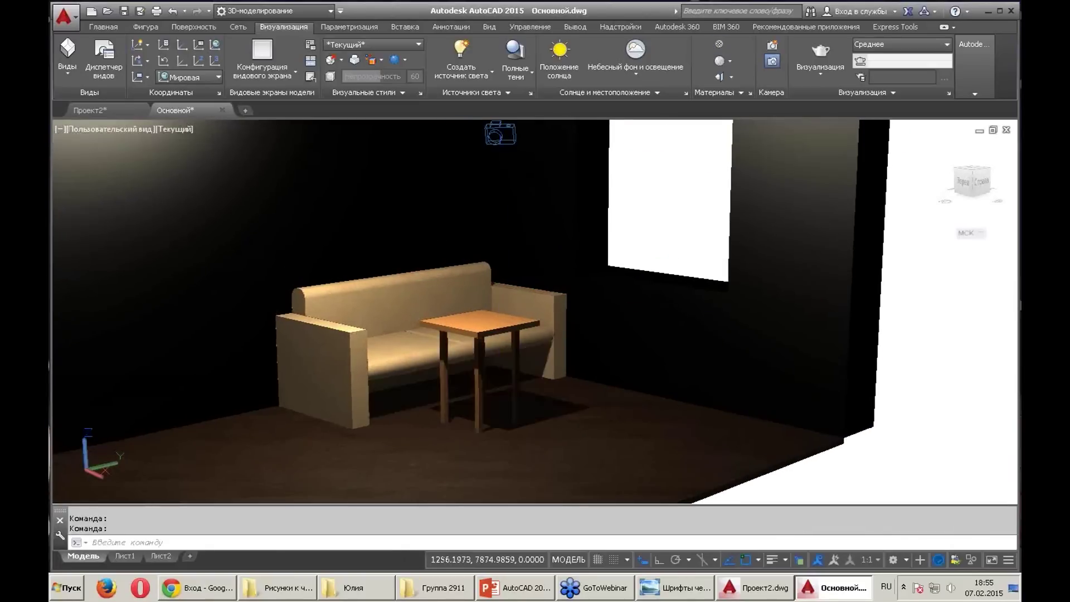
pyautogui.scroll(3, 501, 285)
pyautogui.scroll(3, 500, 285)
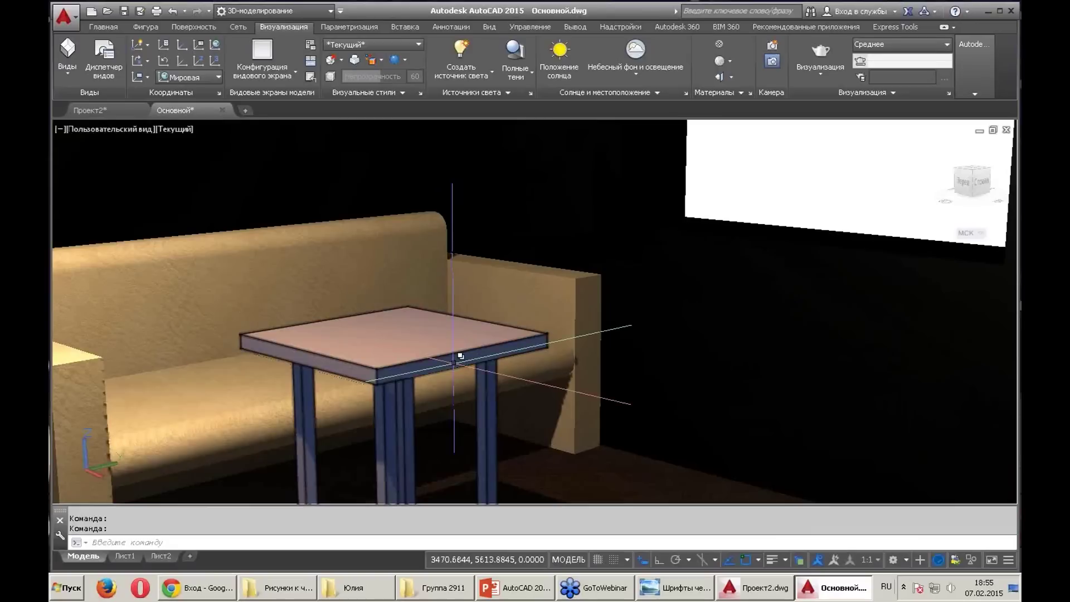
pyautogui.scroll(-5, 534, 323)
pyautogui.scroll(2, 548, 346)
pyautogui.scroll(3, 549, 345)
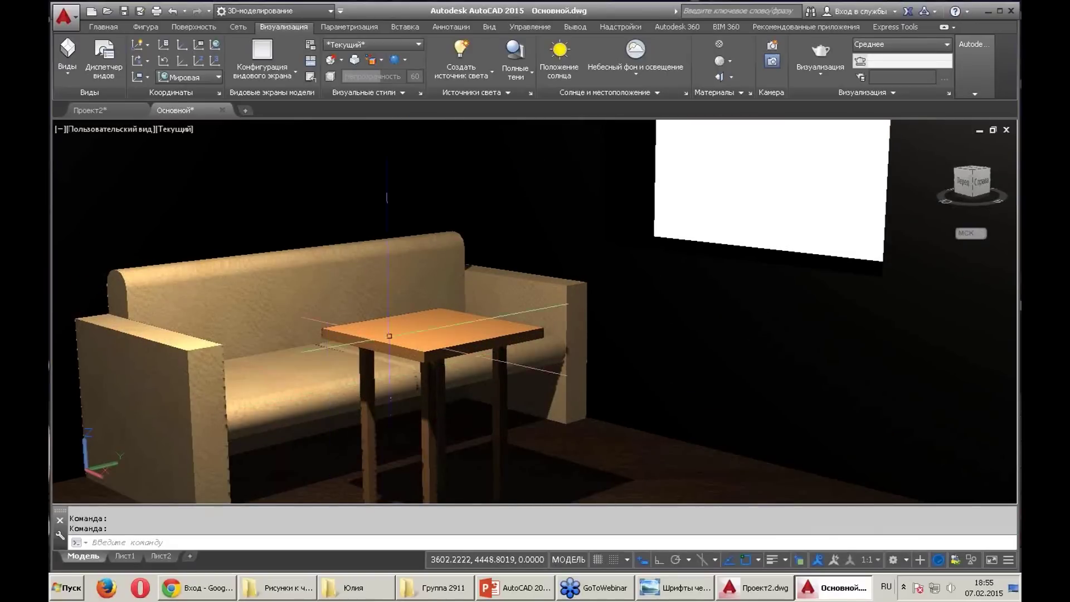
pyautogui.scroll(-7, 736, 165)
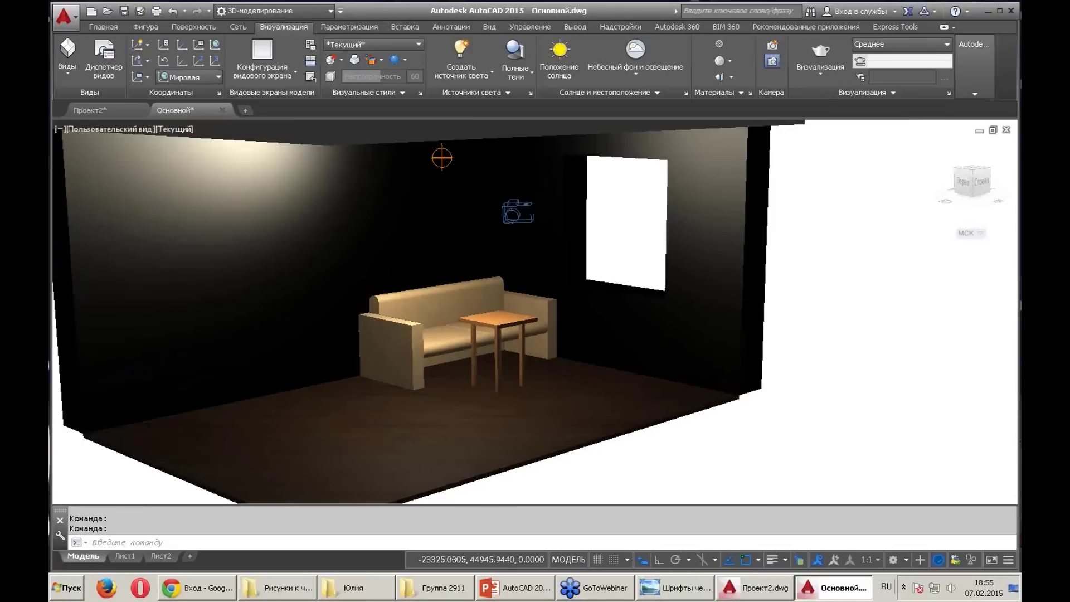
pyautogui.scroll(4, 439, 158)
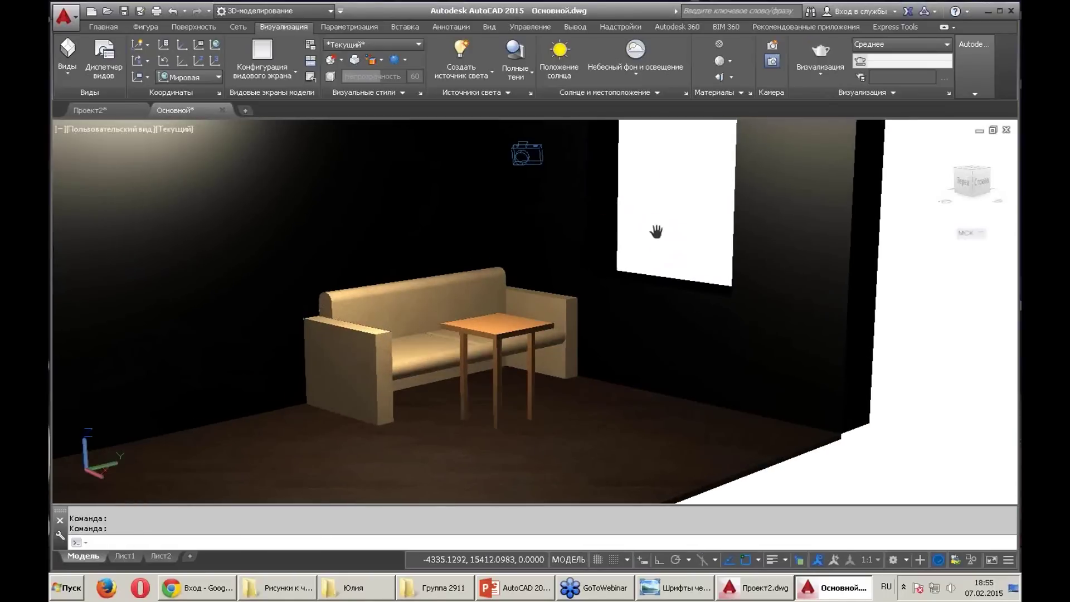
pyautogui.click(820, 53)
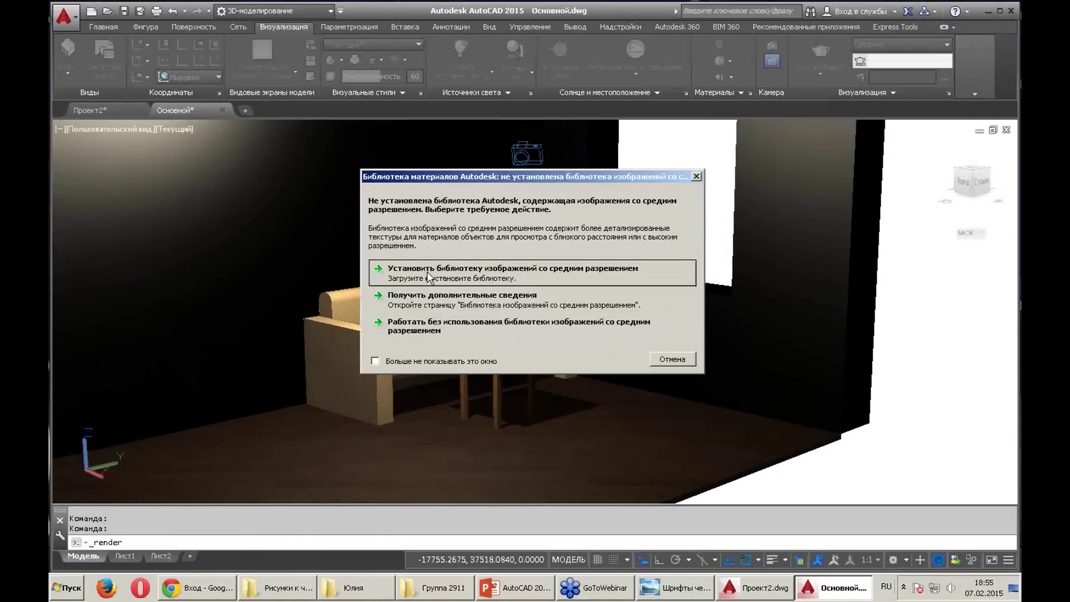
# Continue the render without installing the medium-resolution image library
pyautogui.click(474, 326)
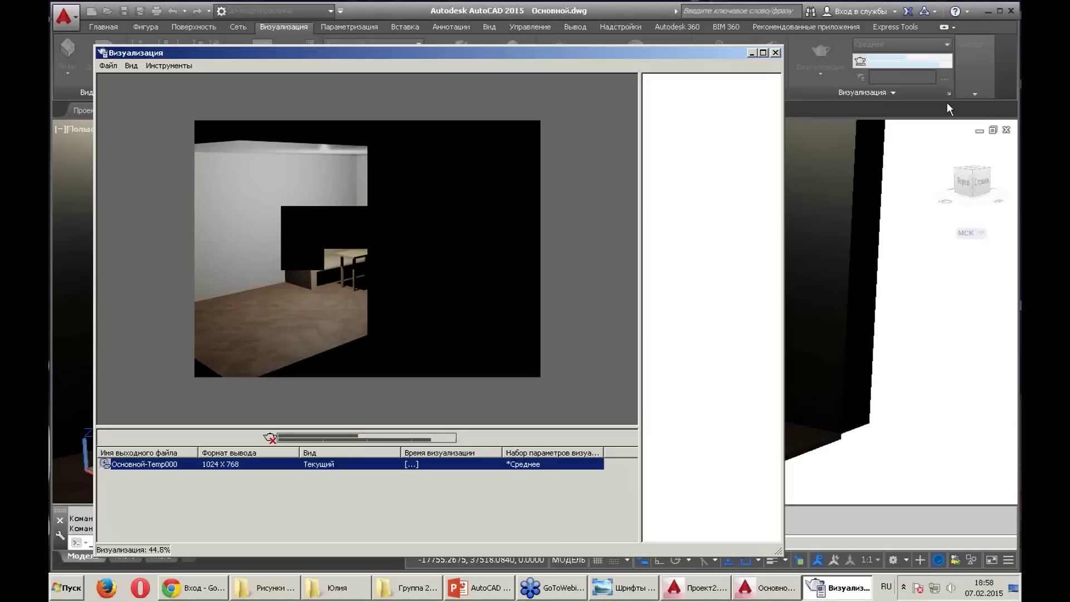
# Let the Medium-preset 1024×768 render complete, then bring its window forward
pyautogui.click(998, 181)
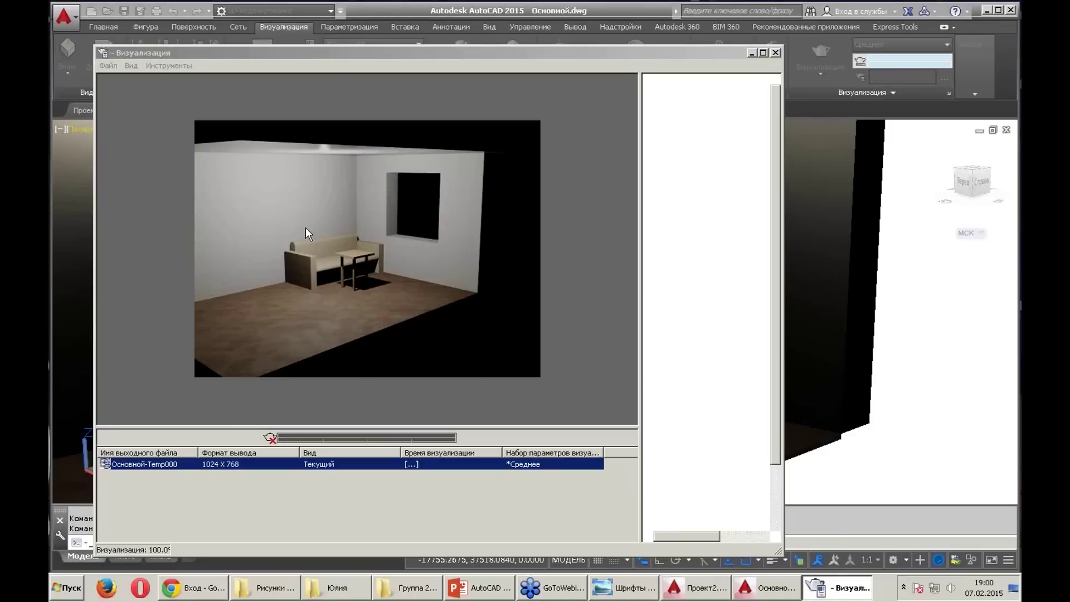
pyautogui.click(107, 65)
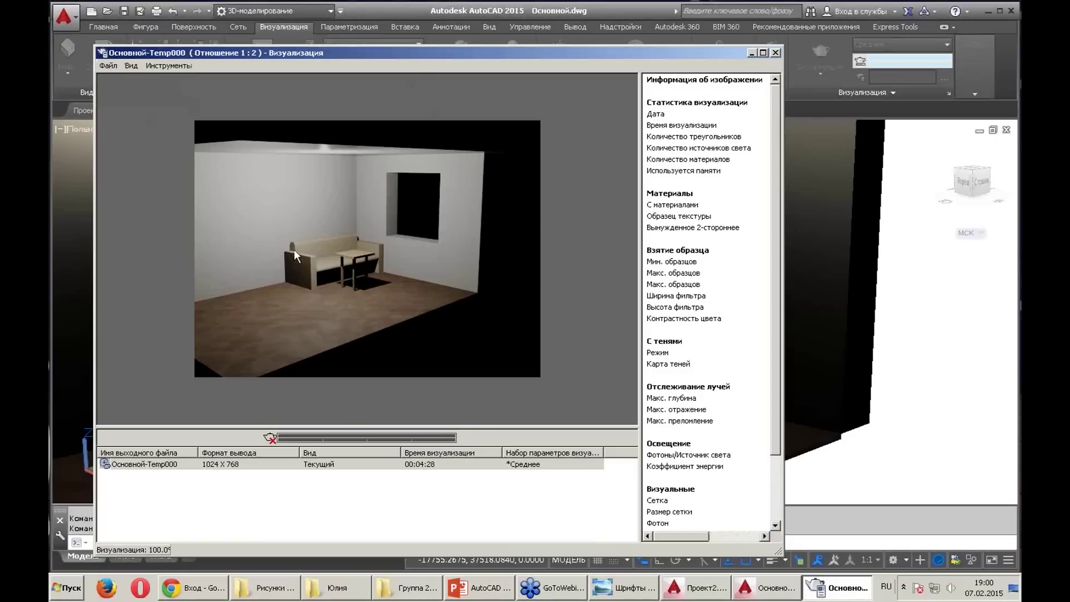
# Save the render to the Desktop as JPEG '1' with default JPEG options
pyautogui.click(462, 161)
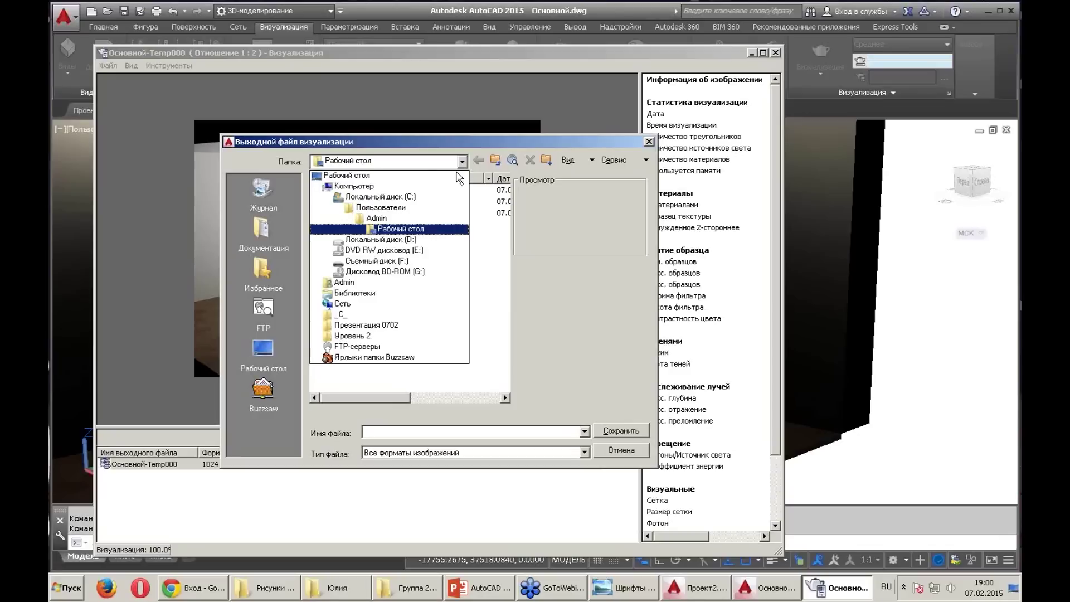
pyautogui.click(340, 170)
pyautogui.click(584, 452)
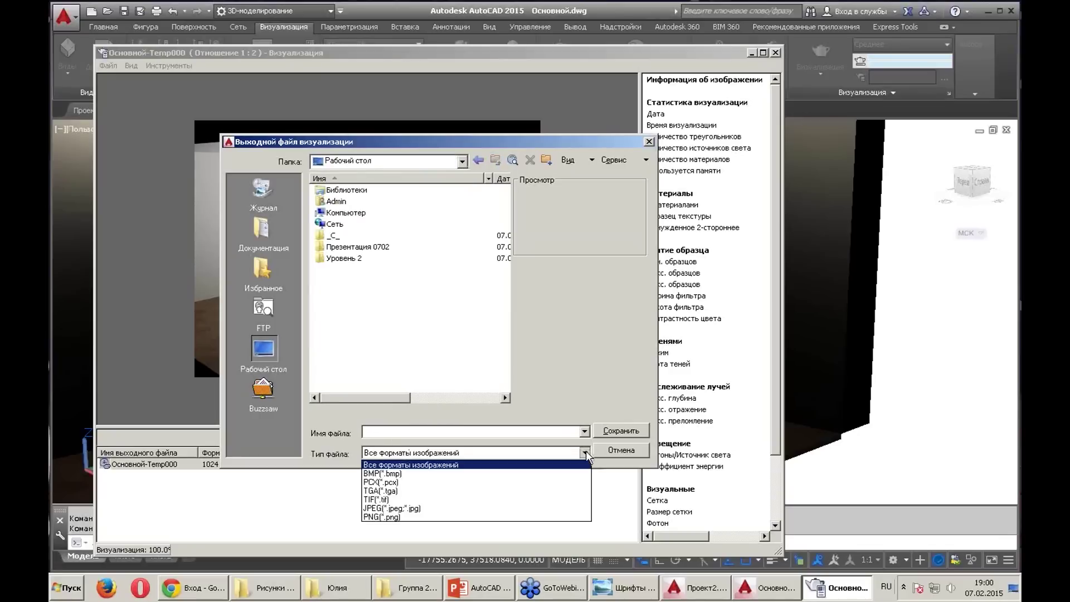
pyautogui.click(448, 508)
pyautogui.write('1')
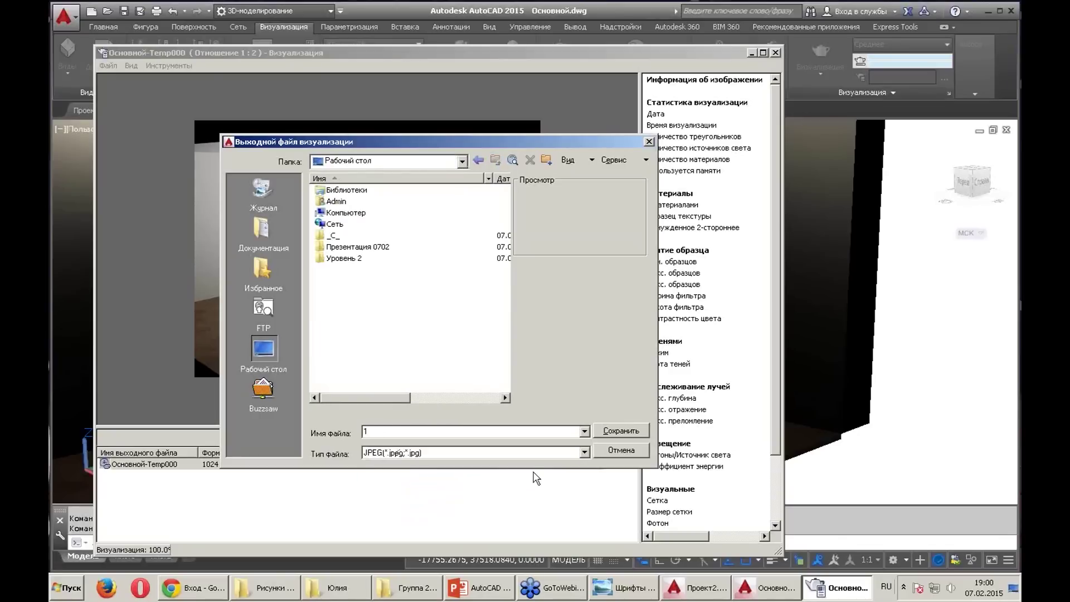
pyautogui.click(615, 432)
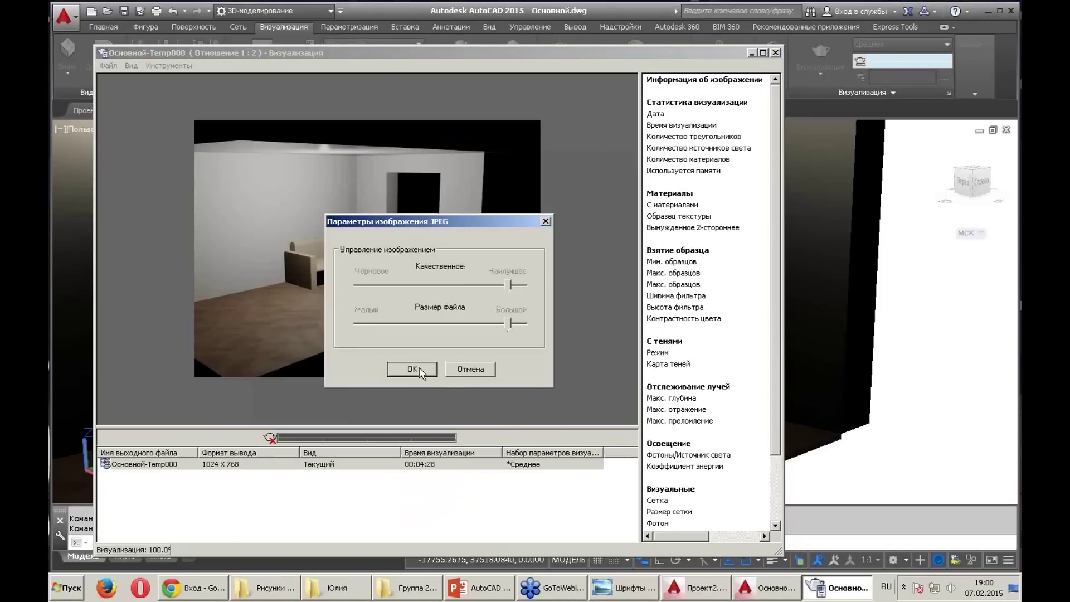
pyautogui.click(419, 370)
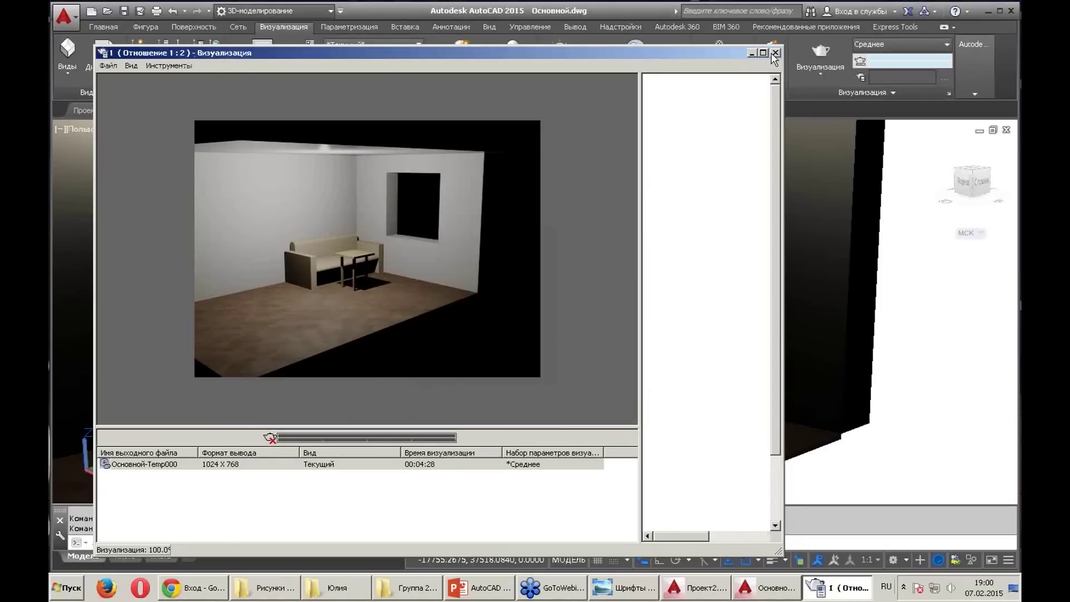
pyautogui.click(749, 54)
# Open 1.jpeg from the desktop in Photo Viewer, zoom around it, then minimize it
pyautogui.click(988, 10)
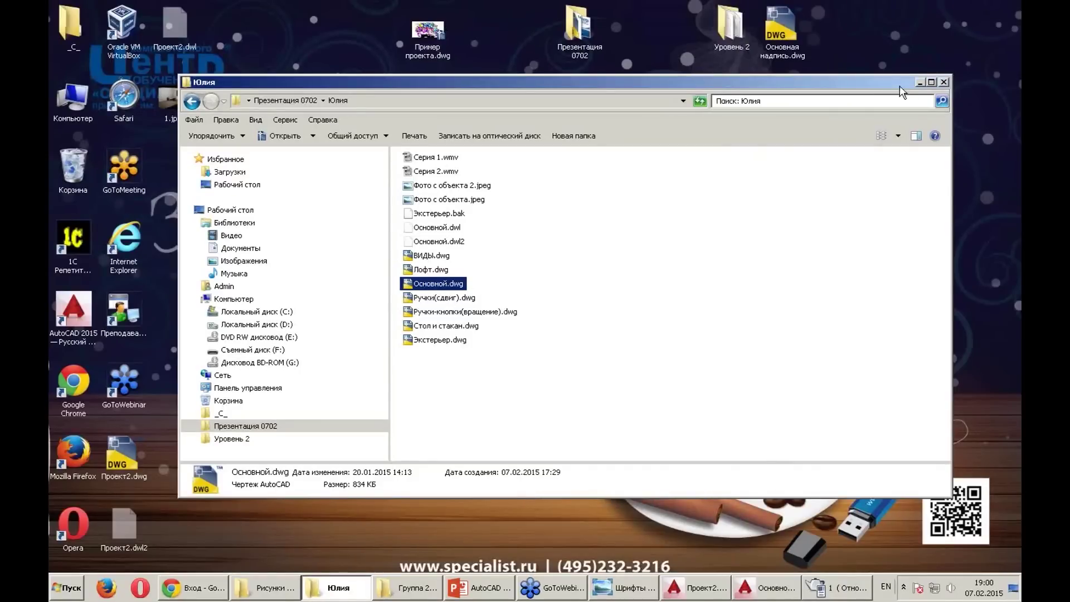
pyautogui.click(918, 82)
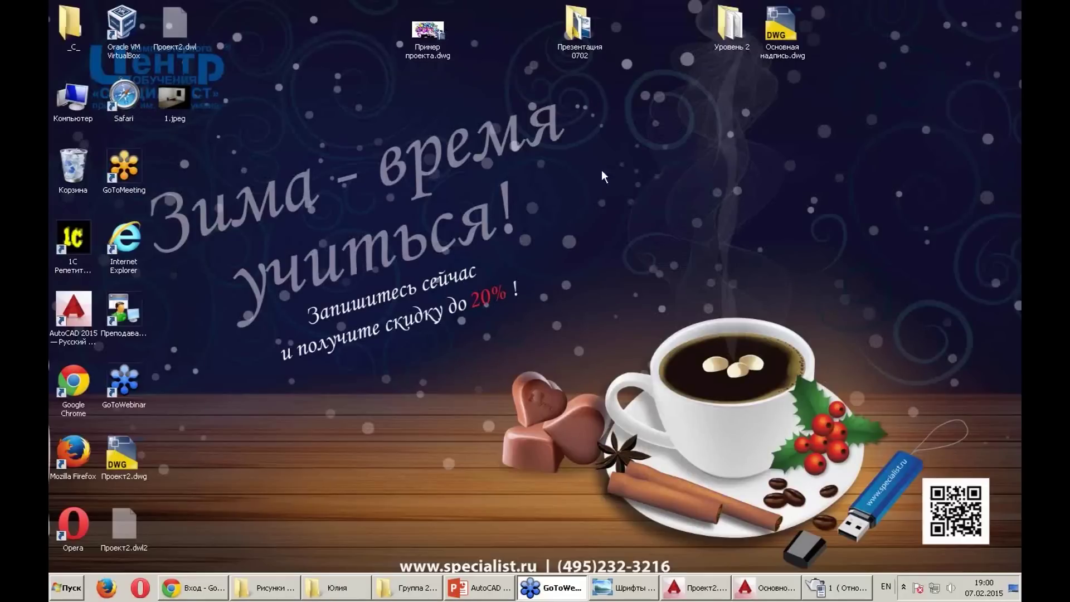
pyautogui.doubleClick(174, 103)
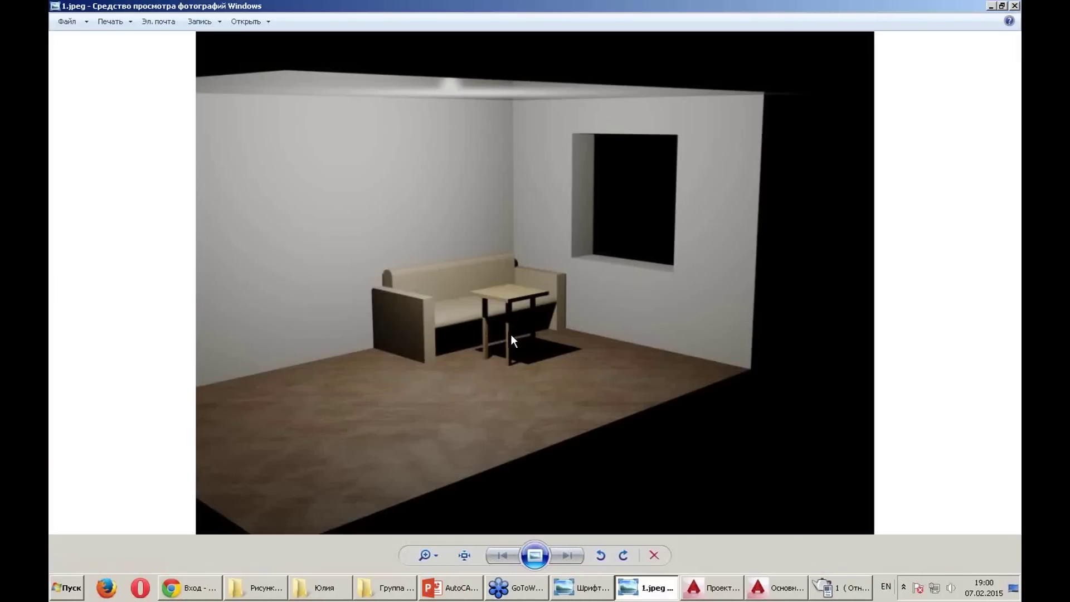
pyautogui.scroll(2, 511, 335)
pyautogui.scroll(-2, 514, 329)
pyautogui.scroll(3, 514, 323)
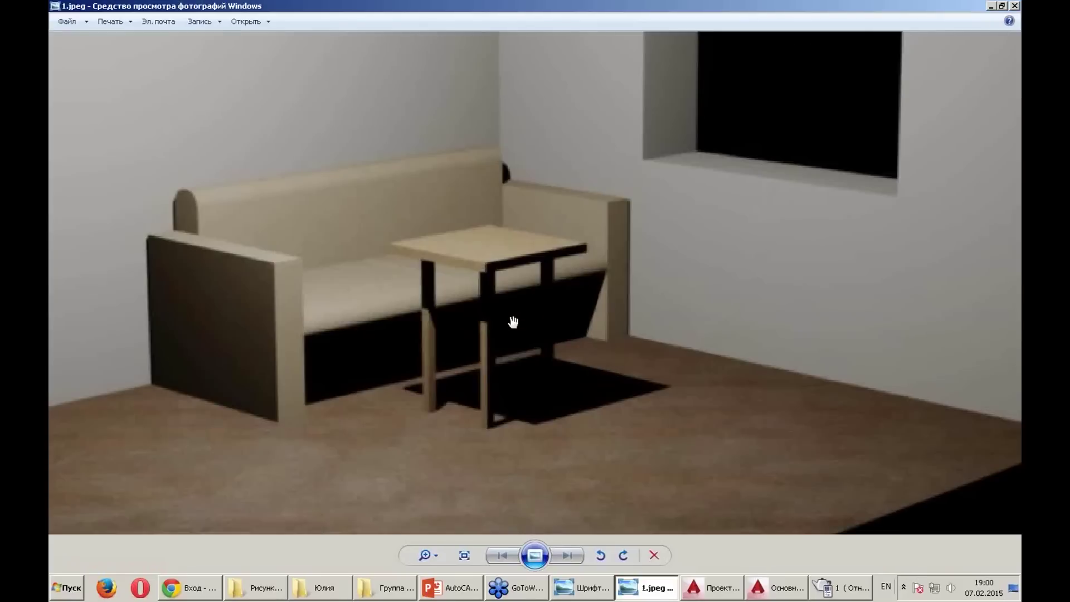
pyautogui.scroll(1, 513, 323)
pyautogui.scroll(-1, 514, 322)
pyautogui.scroll(-1, 514, 322)
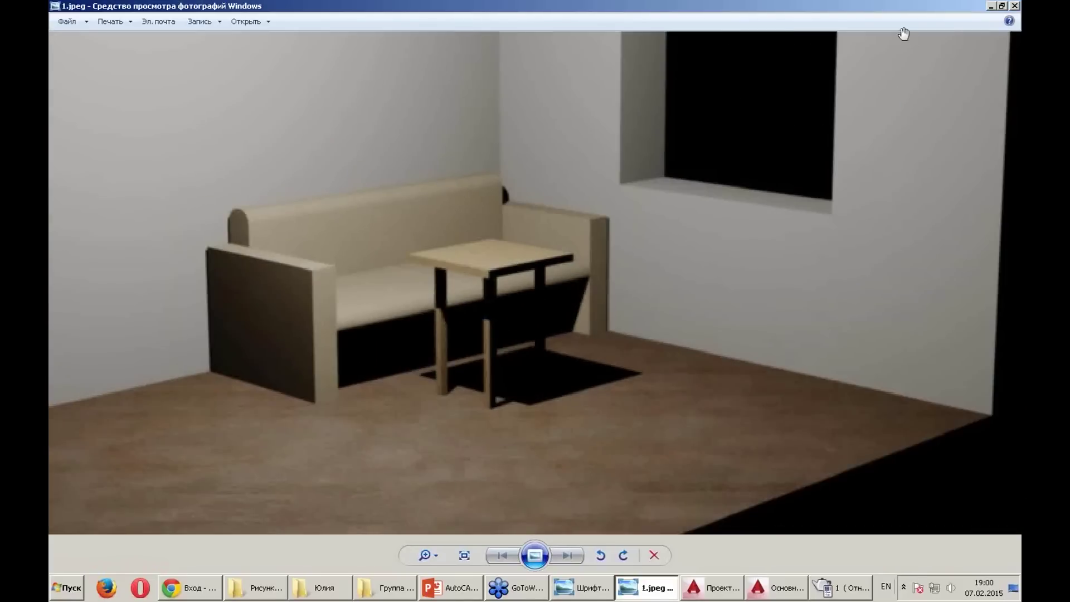
pyautogui.click(989, 6)
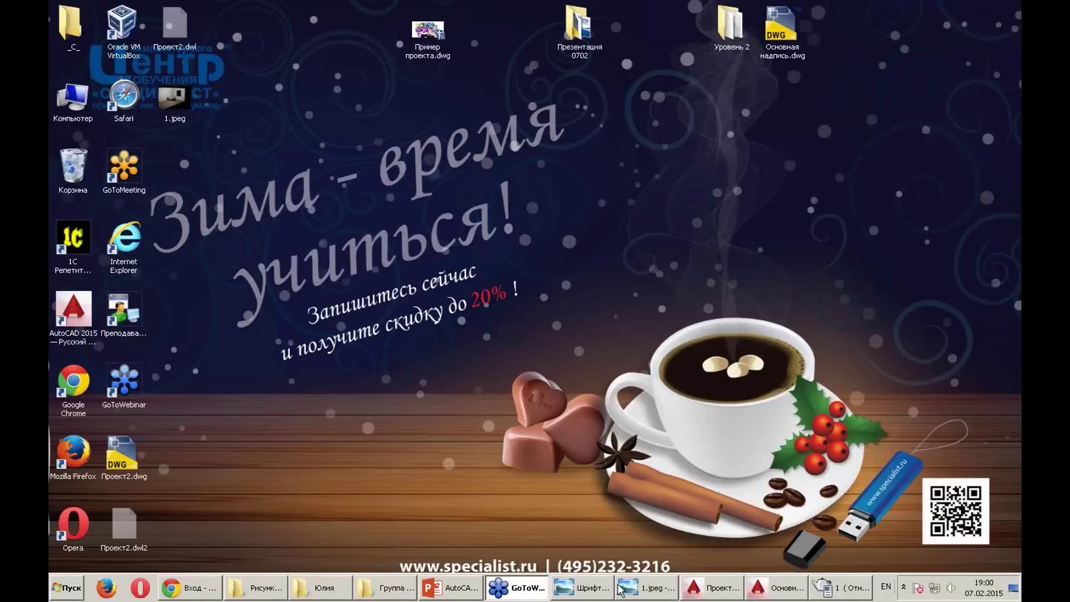
pyautogui.moveTo(712, 587)
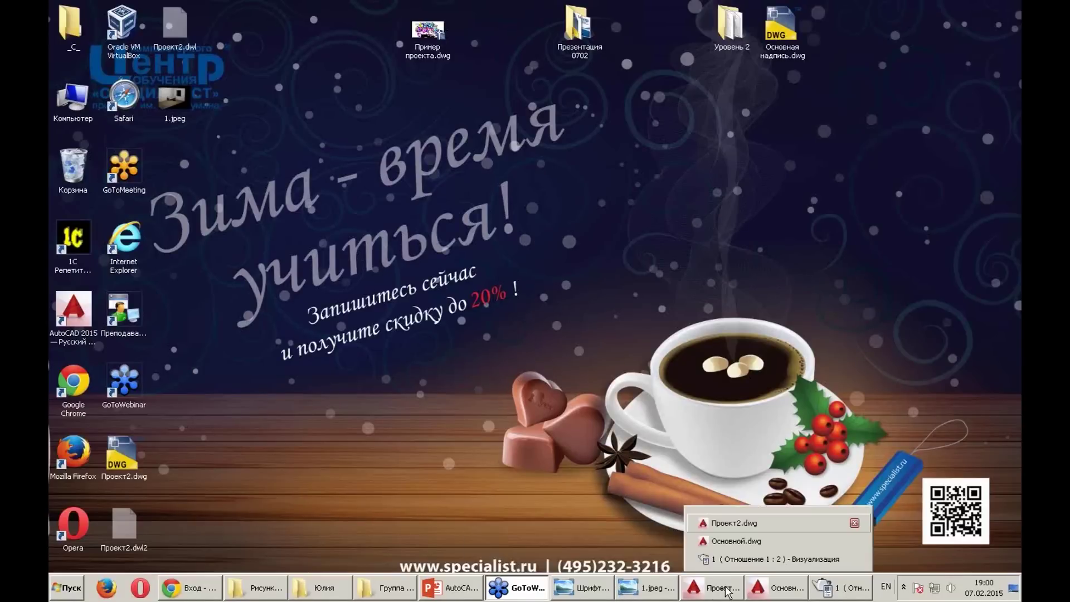
# Switch to the Проект2 drawing and view it in south-east isometric
pyautogui.click(735, 540)
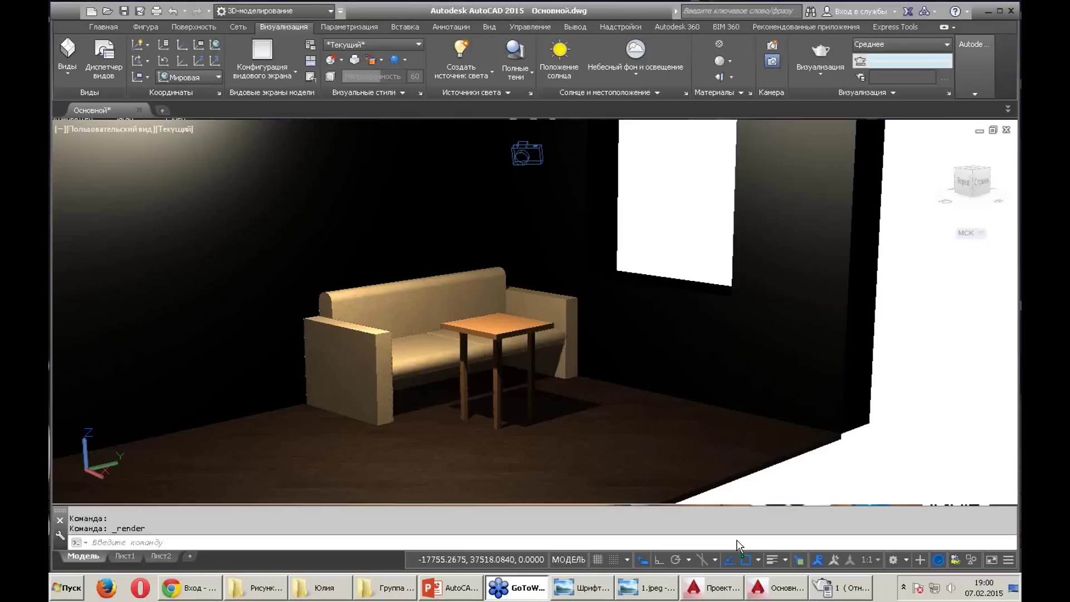
pyautogui.click(719, 587)
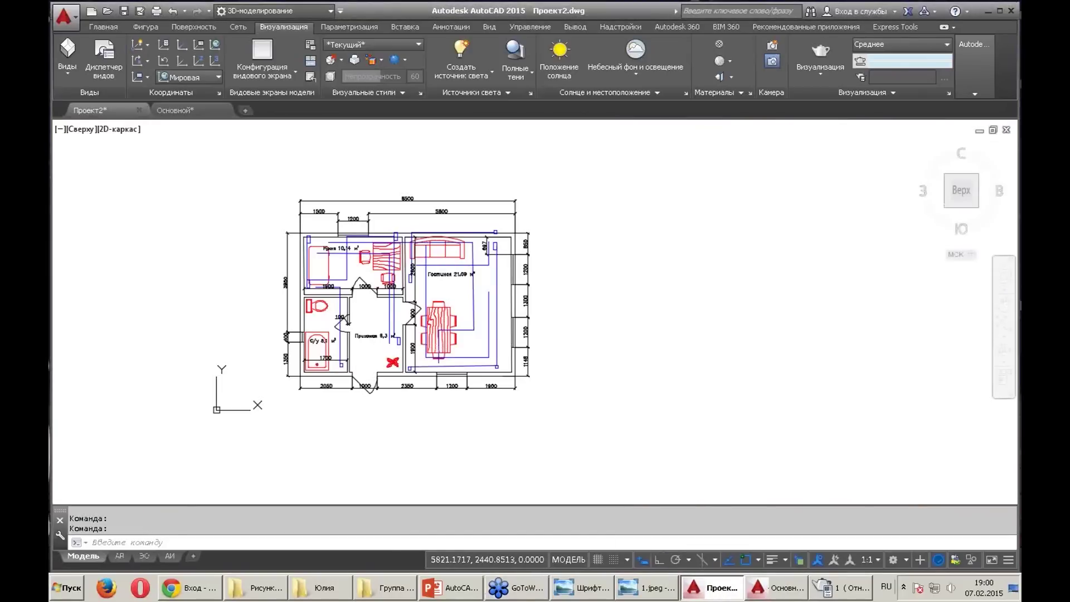
pyautogui.scroll(-2, 327, 306)
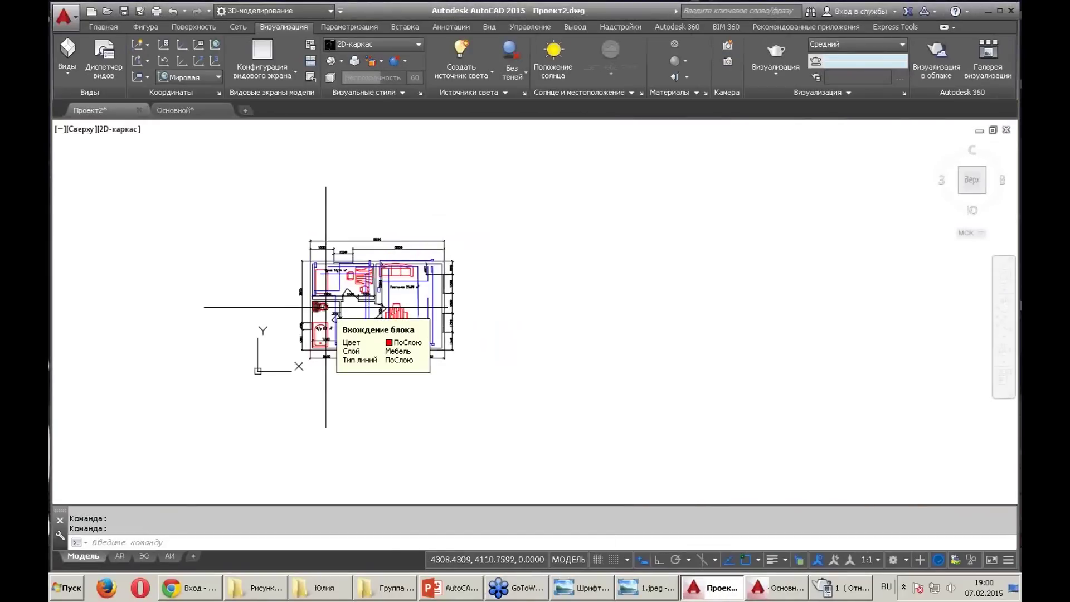
pyautogui.scroll(4, 362, 357)
pyautogui.moveTo(338, 315); pyautogui.dragTo(328, 330, button='middle')
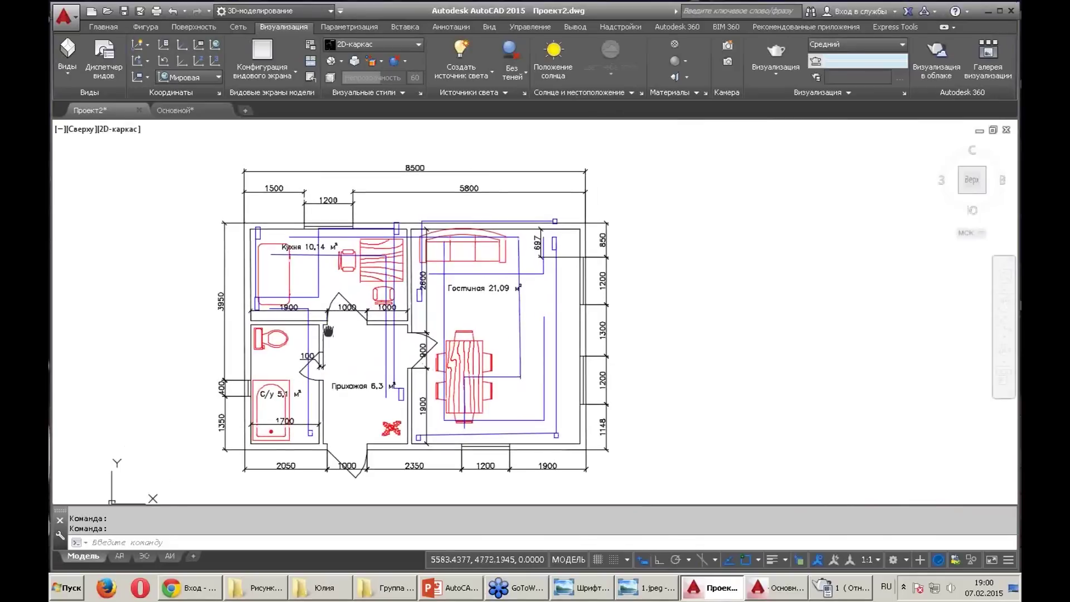
pyautogui.scroll(-2, 328, 330)
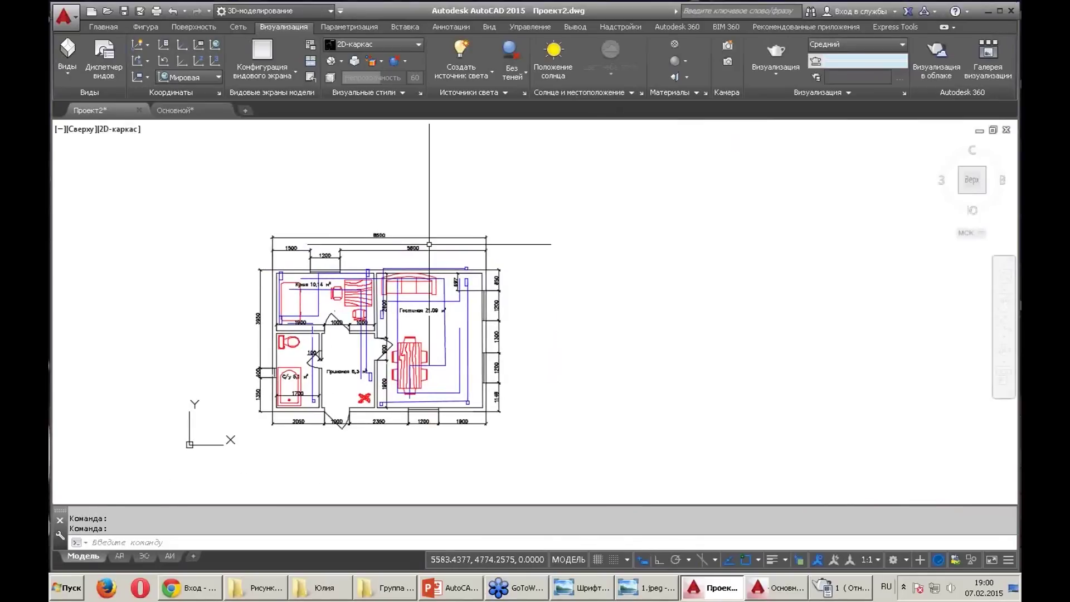
pyautogui.click(87, 134)
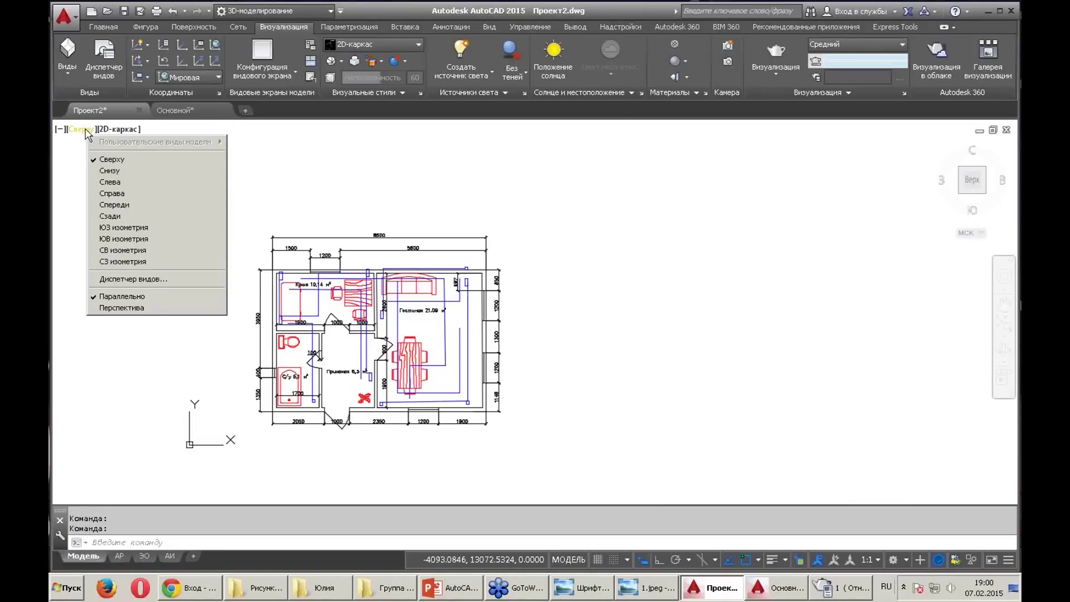
pyautogui.click(123, 239)
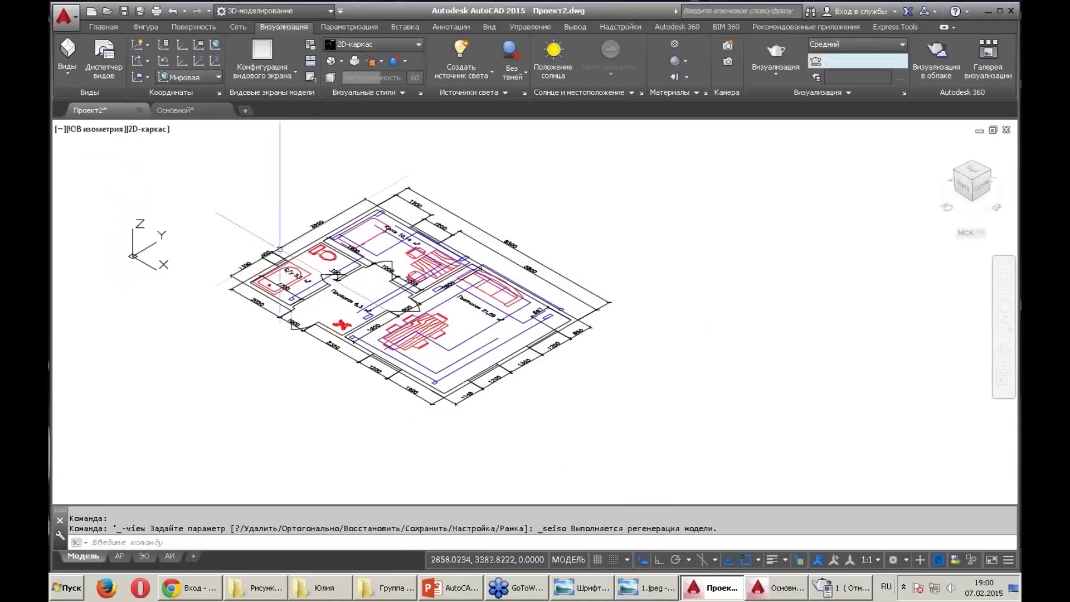
# Turn off the Размеры, blue-line, Тексты and Мебель layers by picking objects
pyautogui.click(110, 31)
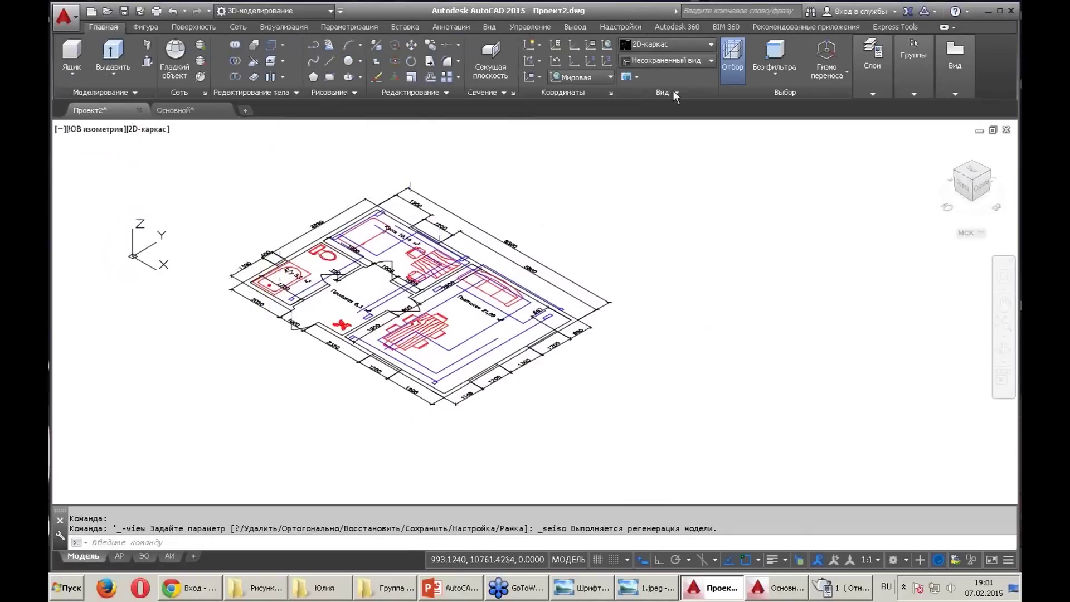
pyautogui.click(874, 92)
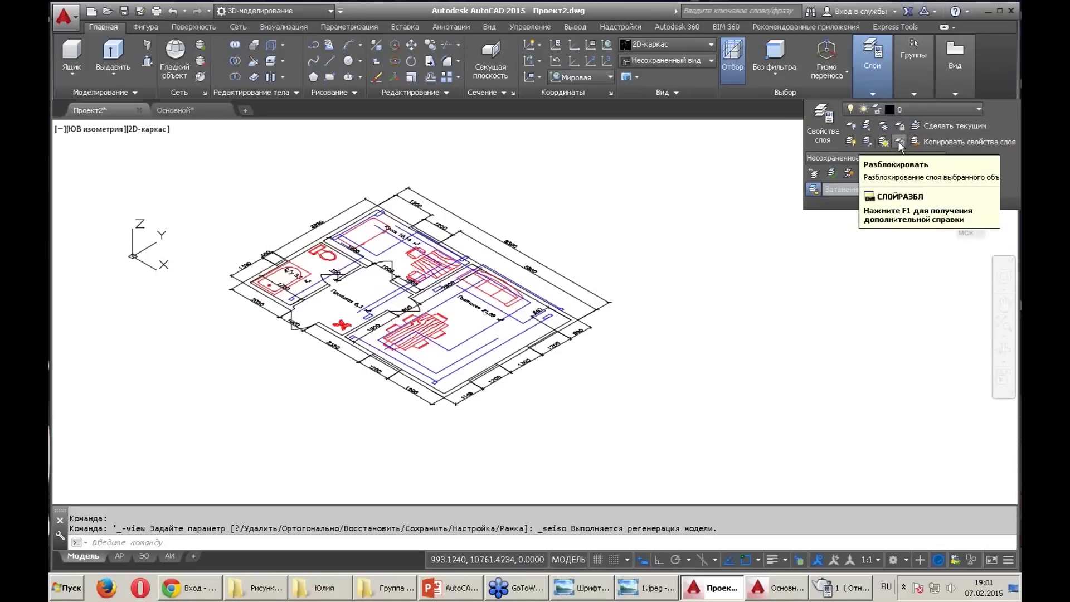
pyautogui.click(851, 125)
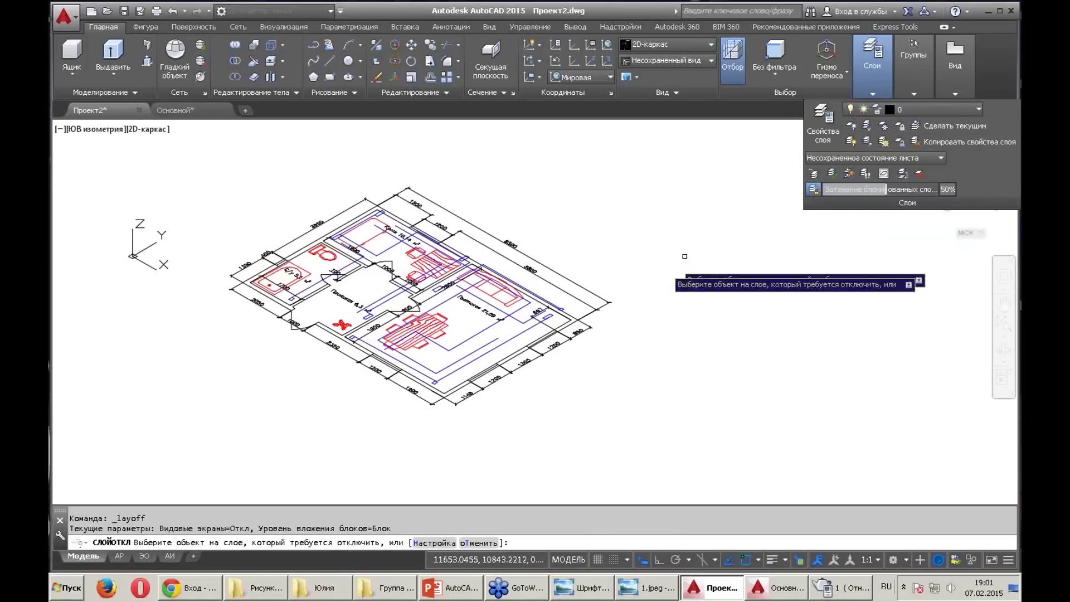
pyautogui.click(590, 304)
pyautogui.scroll(5, 592, 302)
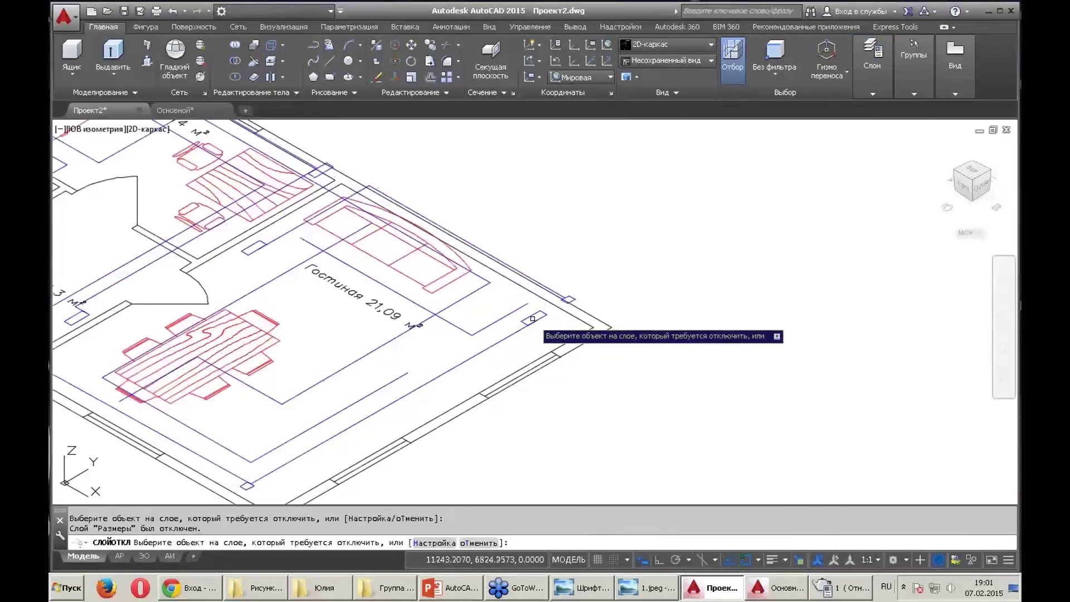
pyautogui.click(535, 317)
pyautogui.click(607, 367)
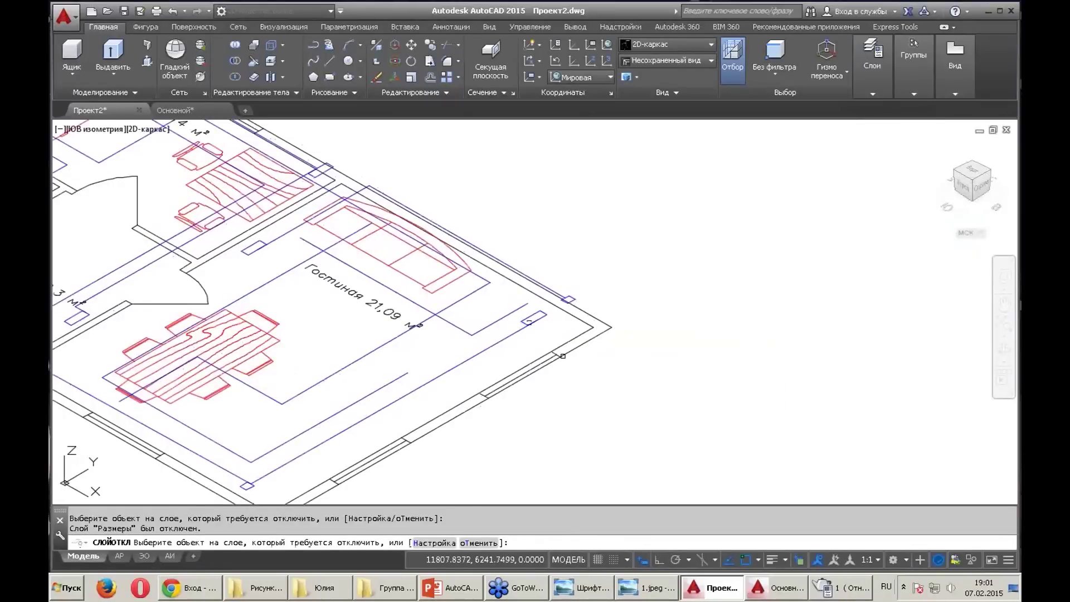
pyautogui.click(415, 325)
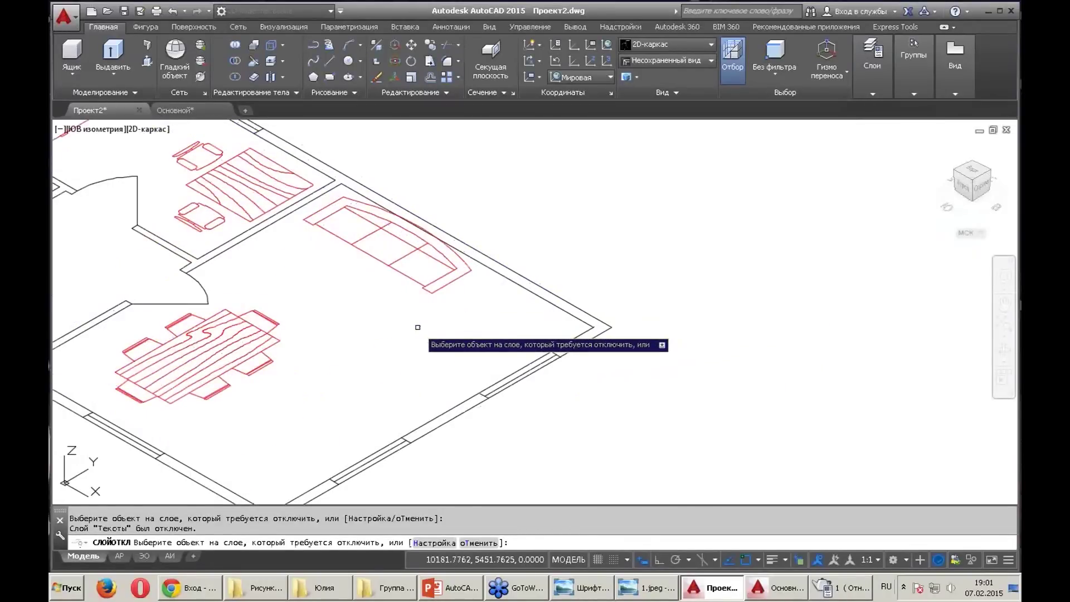
pyautogui.click(436, 291)
# Turn off the Двери and Окна layers as well, leaving only the walls
pyautogui.scroll(-5, 432, 297)
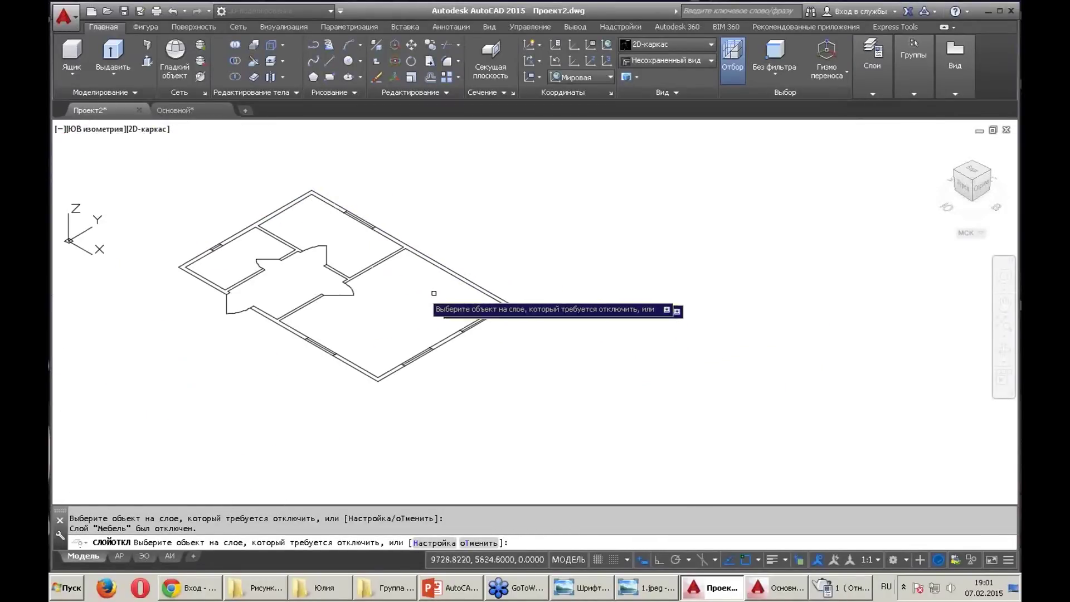
pyautogui.scroll(5, 342, 295)
pyautogui.click(343, 295)
pyautogui.scroll(-6, 345, 245)
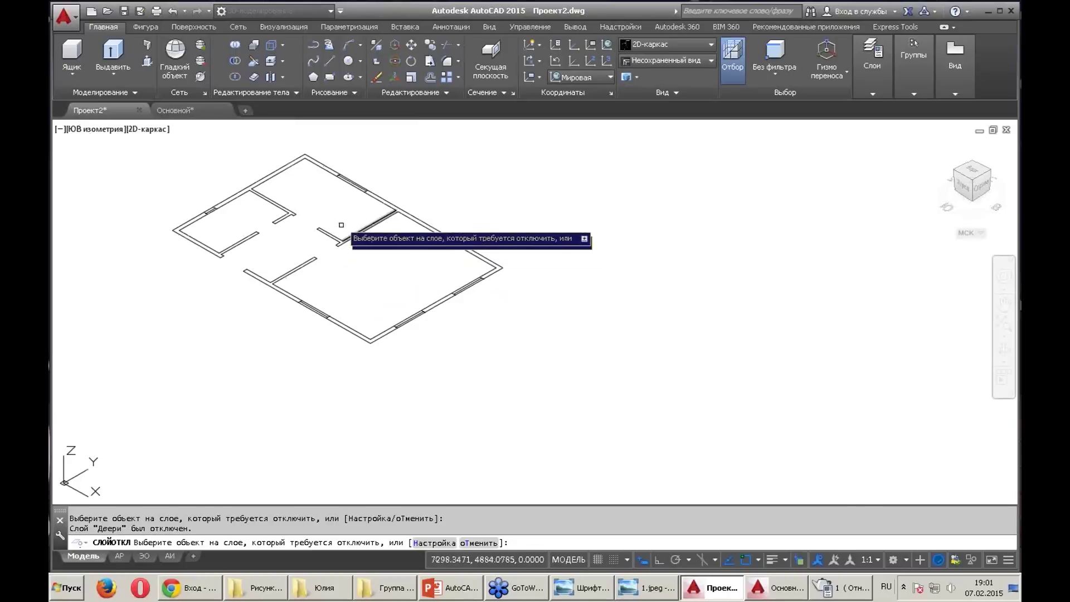
pyautogui.scroll(8, 359, 231)
pyautogui.scroll(-3, 390, 251)
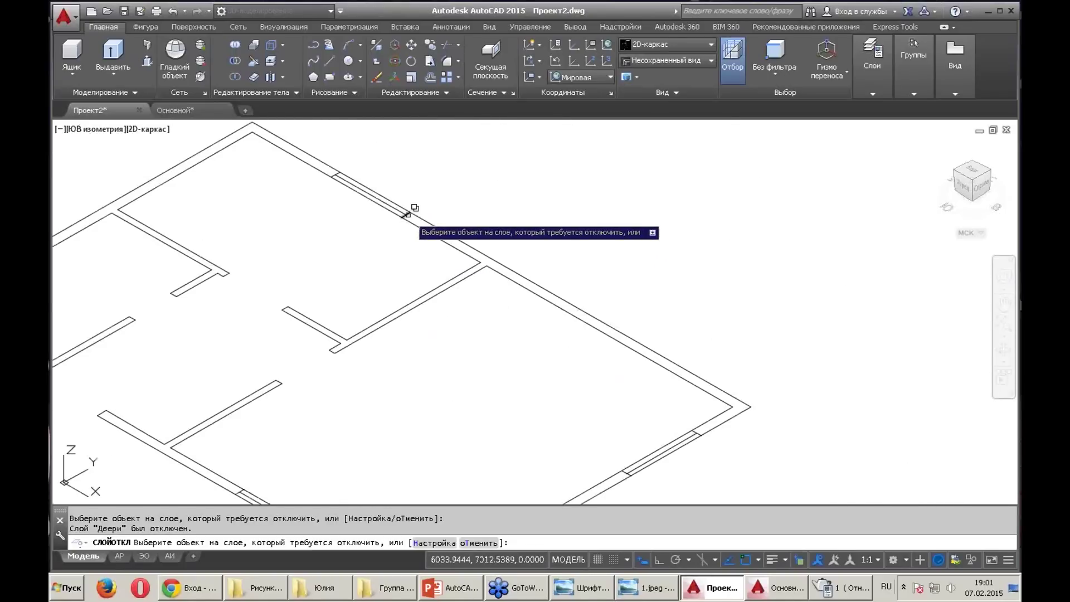
pyautogui.click(408, 218)
pyautogui.click(446, 255)
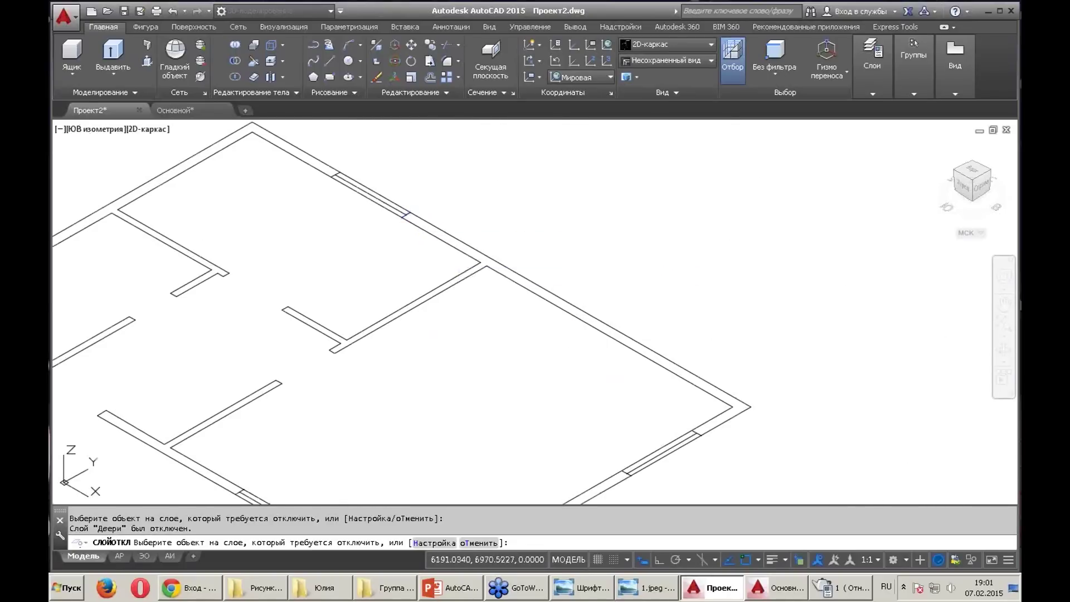
pyautogui.scroll(-4, 487, 229)
pyautogui.scroll(2, 557, 189)
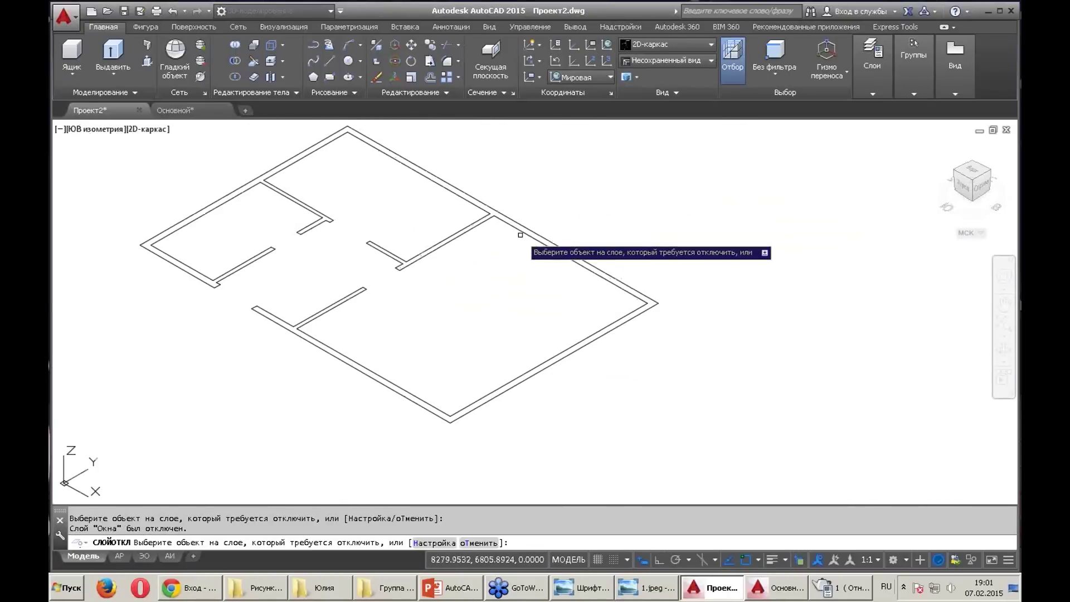
pyautogui.press('Escape')
pyautogui.click(356, 92)
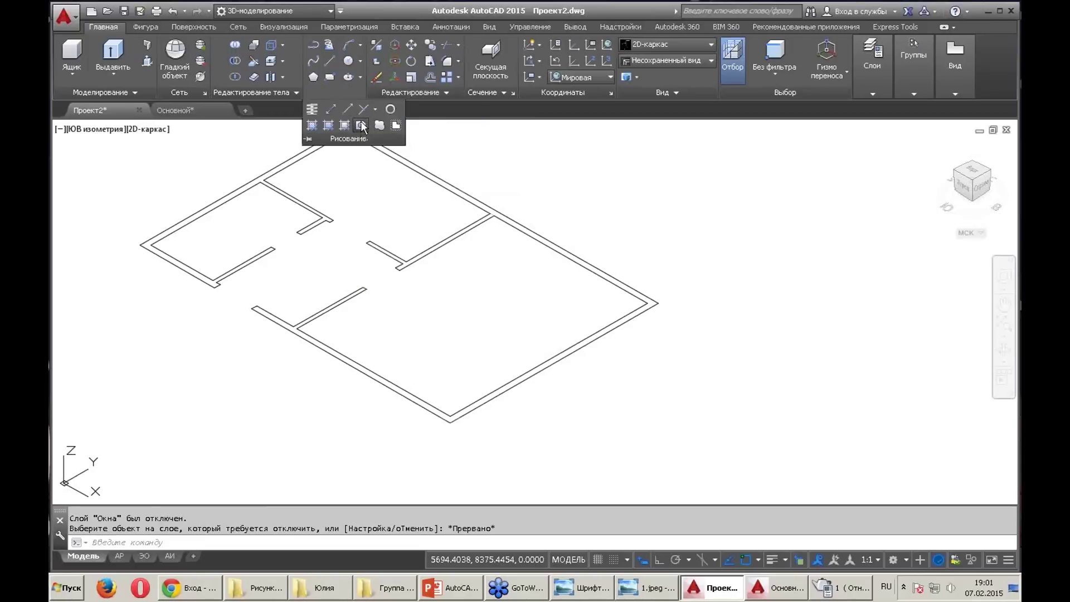
# Convert all the floor-plan wall outlines into a single region
pyautogui.scroll(-2, 476, 234)
pyautogui.click(658, 348)
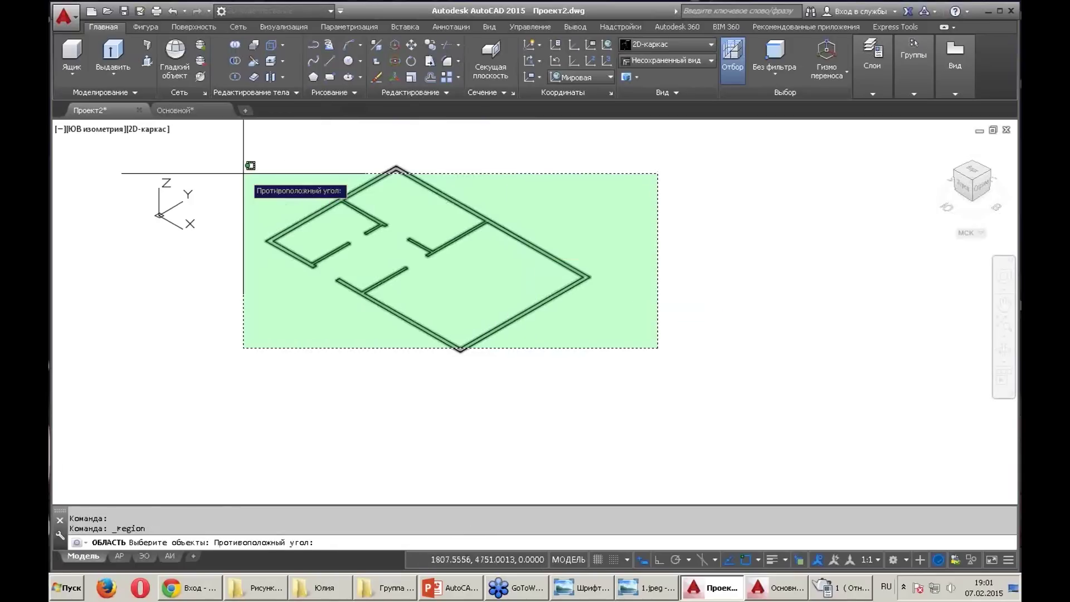
pyautogui.click(248, 133)
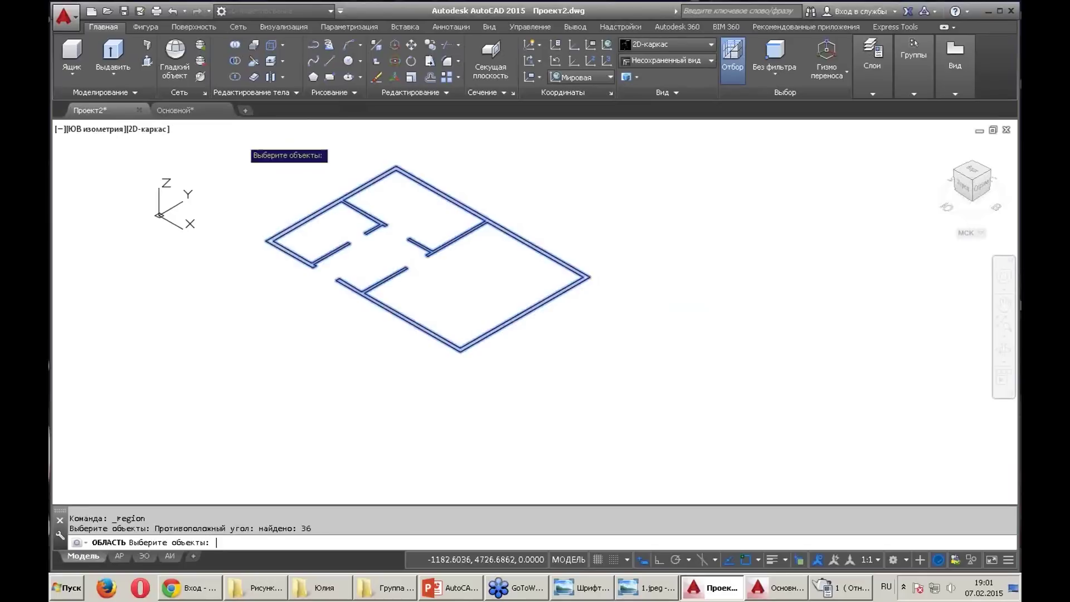
pyautogui.press('Return')
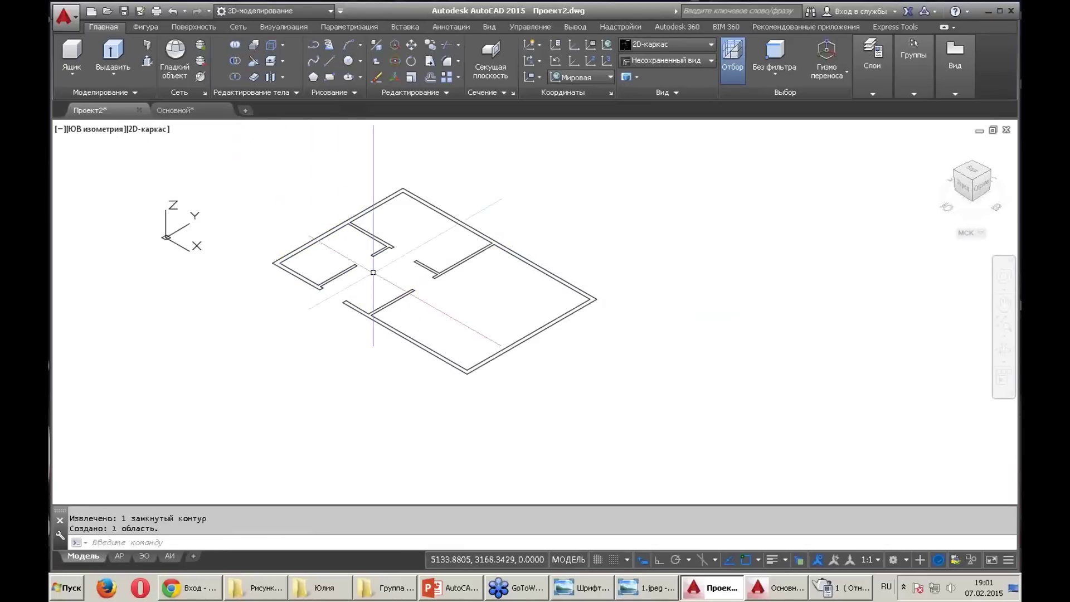
# Extrude the wall region to a height of 2700
pyautogui.scroll(1, 375, 223)
pyautogui.scroll(1, 336, 337)
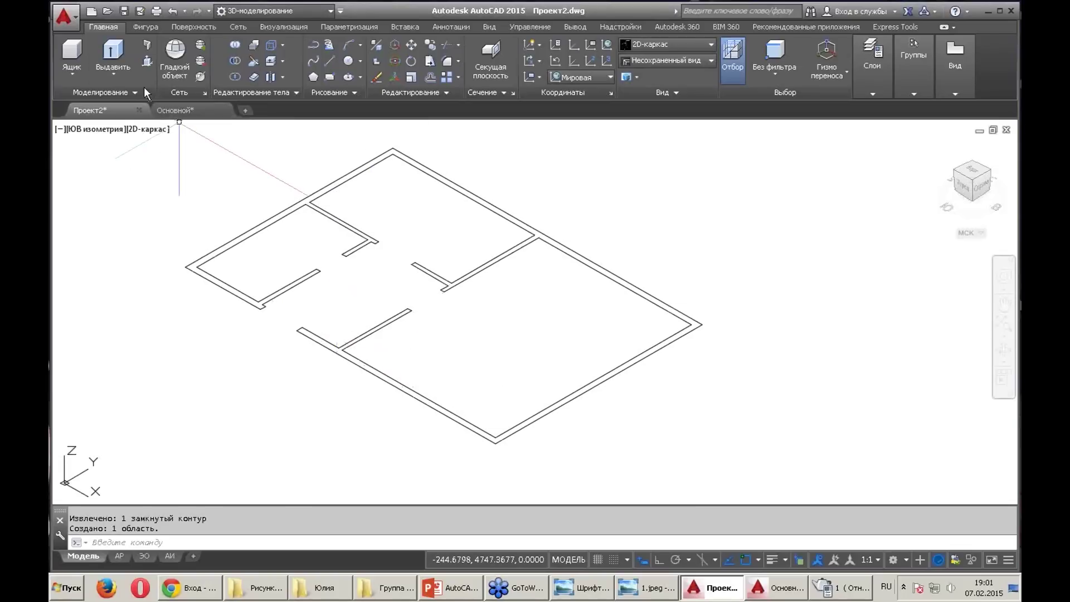
pyautogui.click(113, 56)
pyautogui.click(570, 398)
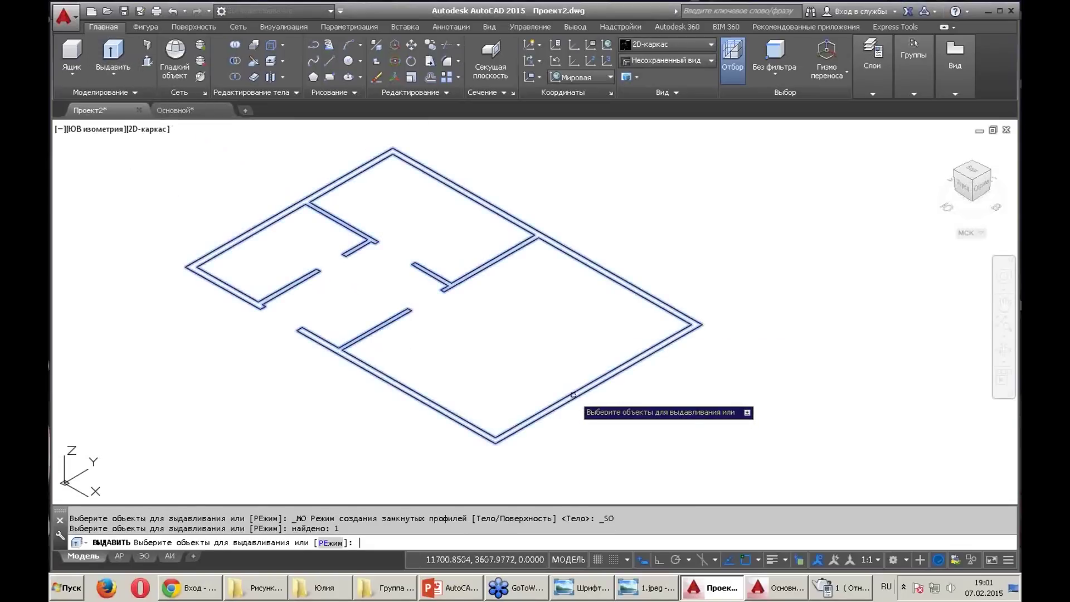
pyautogui.press('Return')
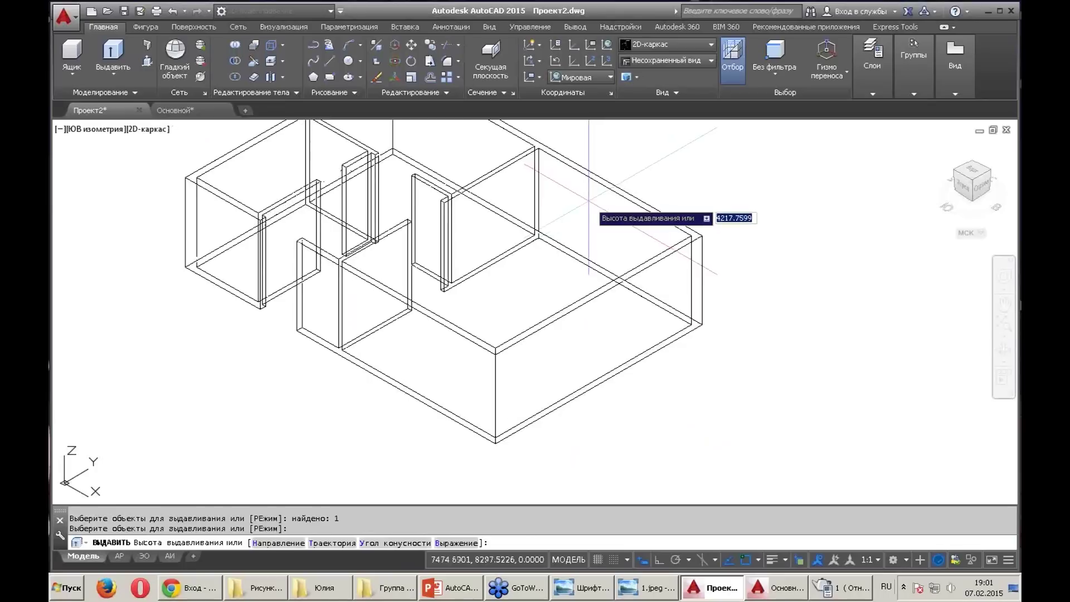
pyautogui.moveTo(587, 291); pyautogui.dragTo(550, 223, button='middle')
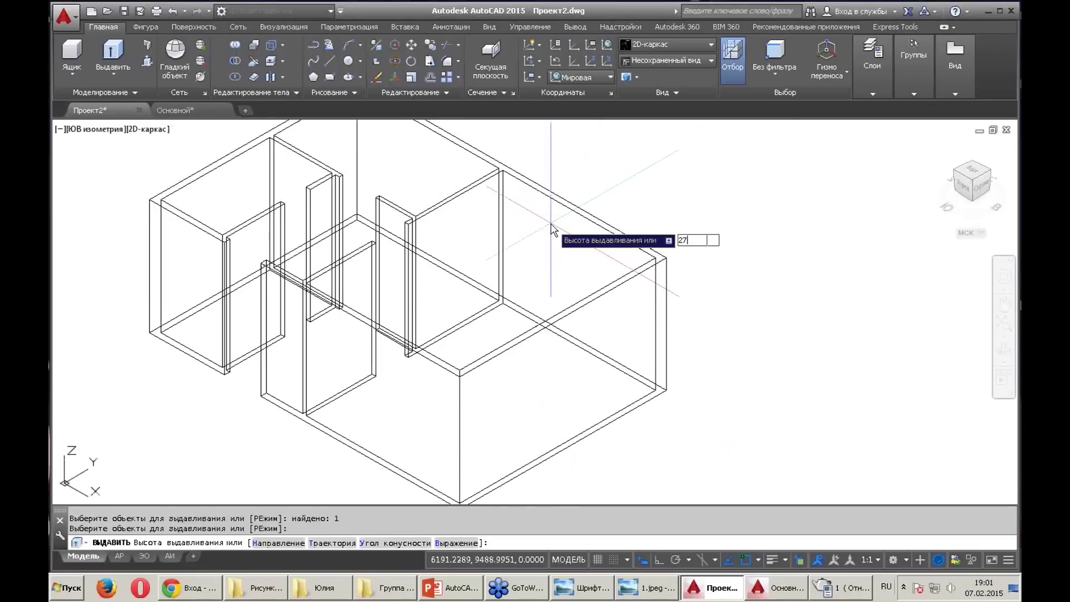
pyautogui.write('00')
pyautogui.press('Return')
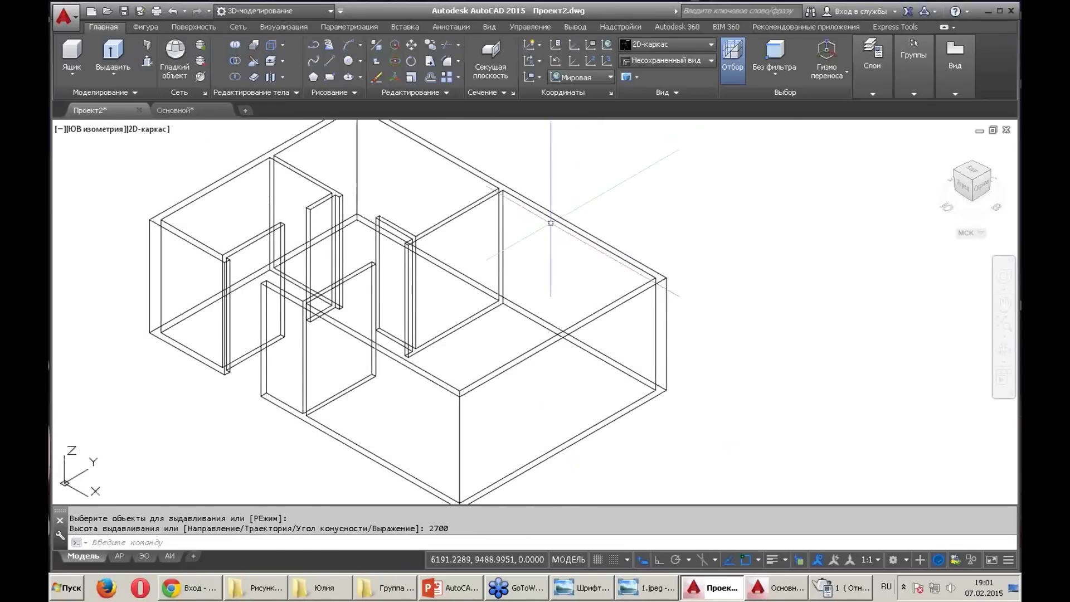
pyautogui.click(150, 130)
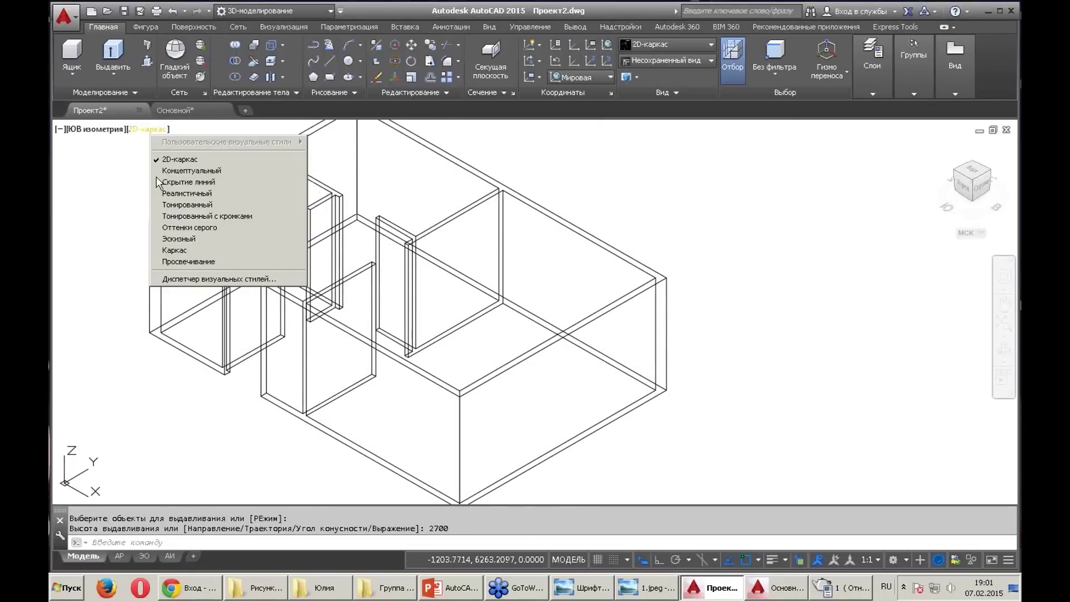
pyautogui.click(184, 228)
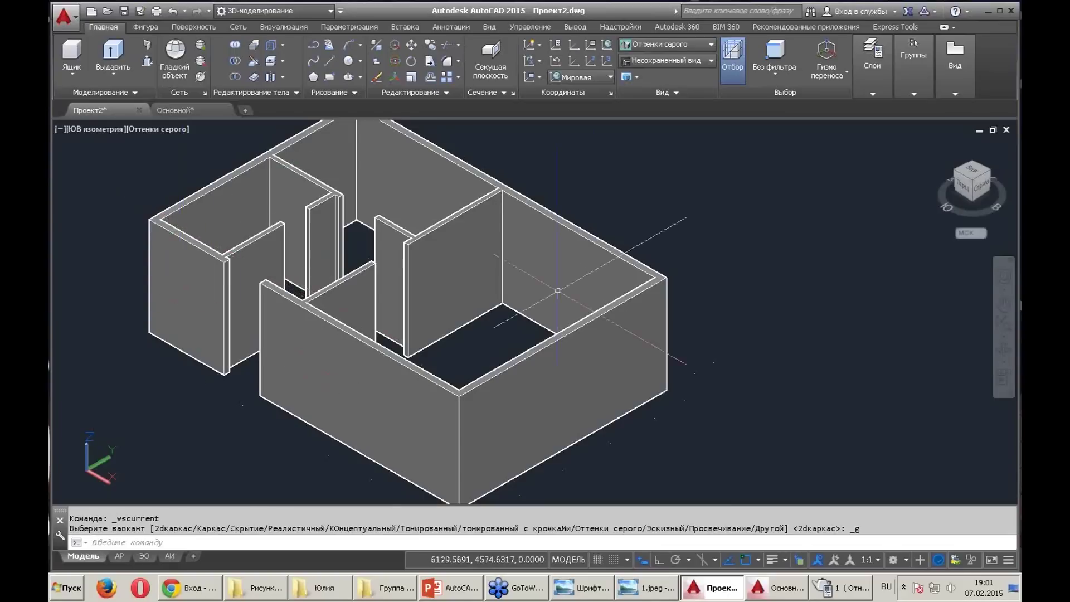
pyautogui.moveTo(724, 303)
pyautogui.keyDown('shift'); pyautogui.mouseDown(button='middle')
pyautogui.moveTo(712, 353)
pyautogui.moveTo(628, 267)
pyautogui.mouseUp(button='middle'); pyautogui.keyUp('shift')
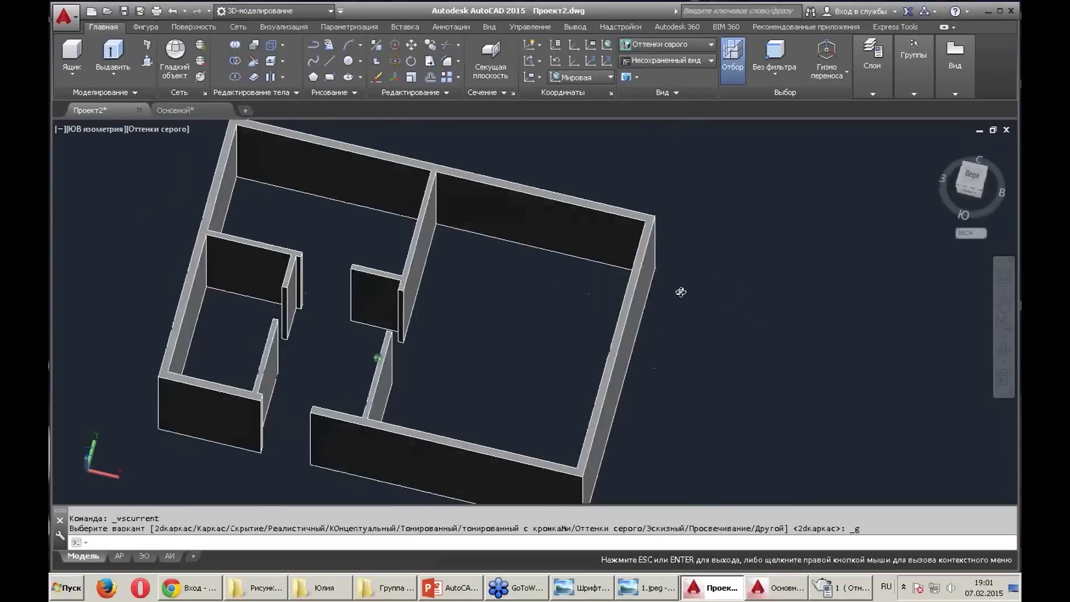
pyautogui.click(187, 129)
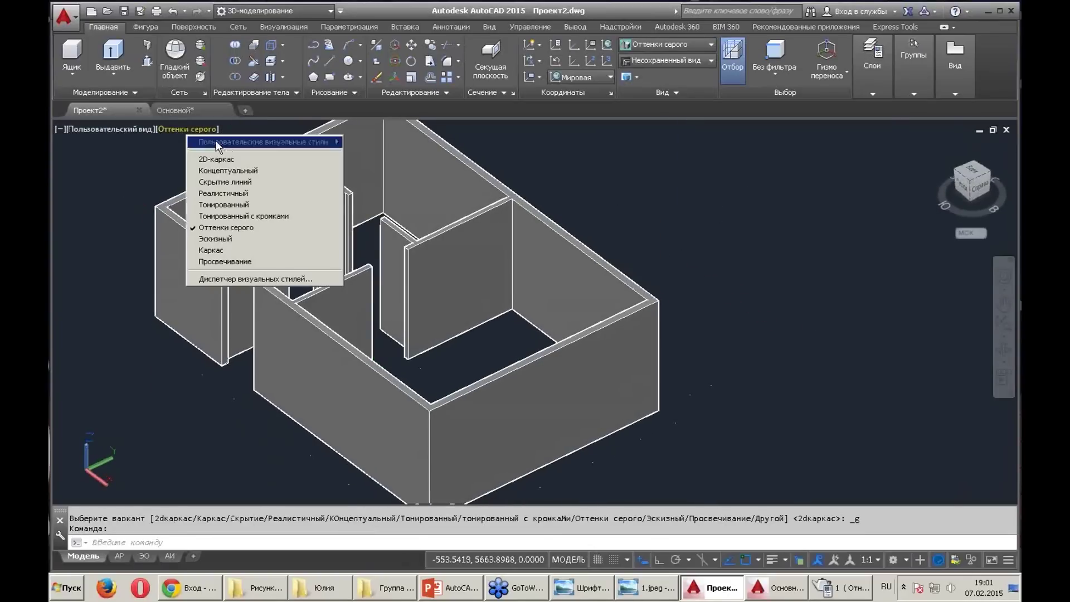
pyautogui.scroll(1, 240, 189)
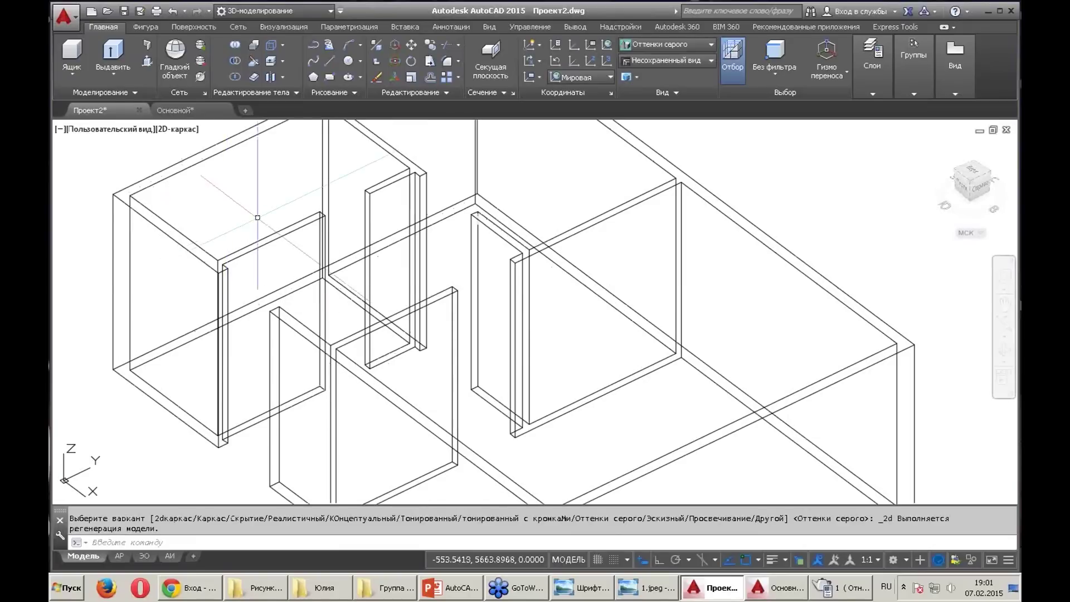
pyautogui.scroll(1, 279, 234)
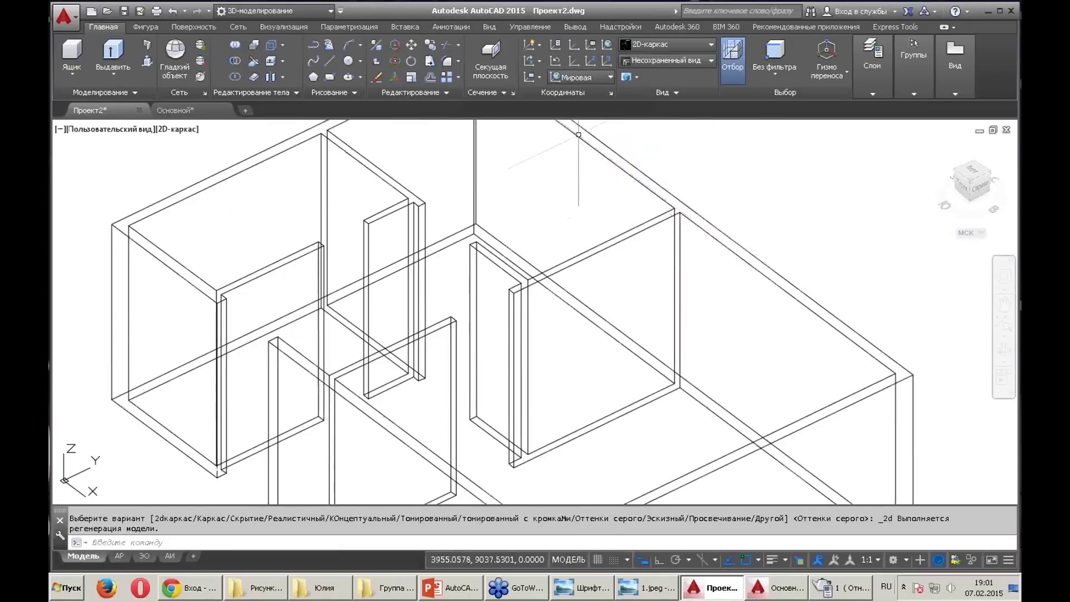
# Draw lintel rectangles at Z 2700 across the first two door openings
pyautogui.click(330, 76)
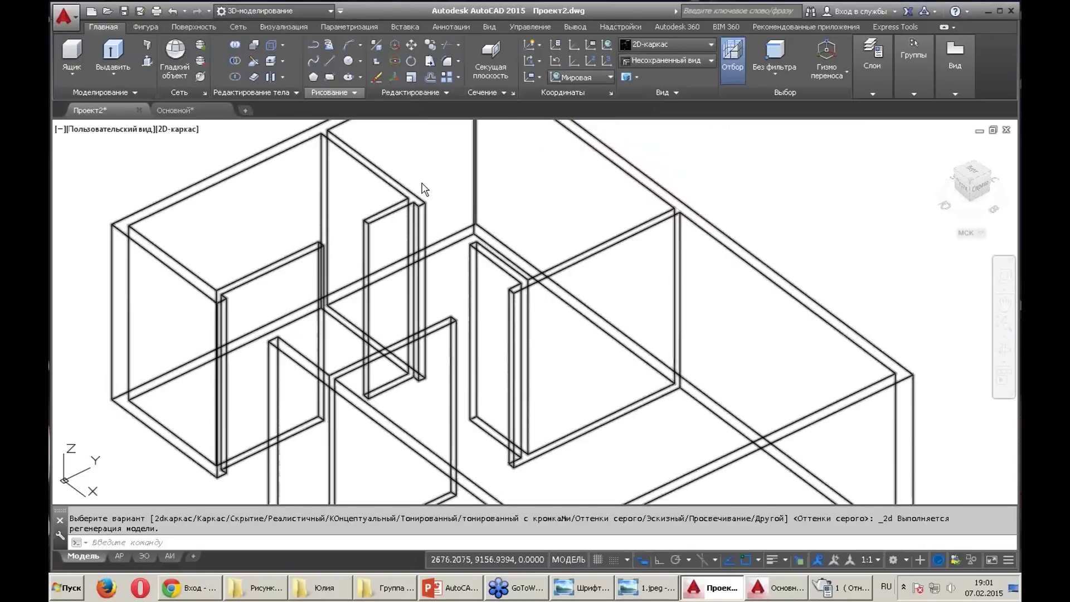
pyautogui.scroll(2, 420, 190)
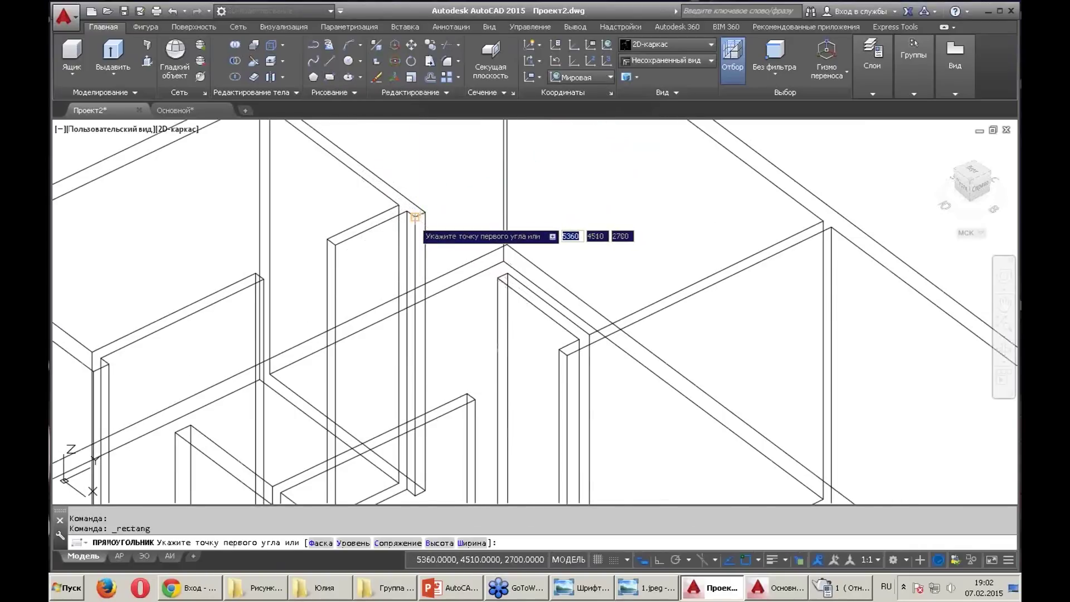
pyautogui.click(416, 214)
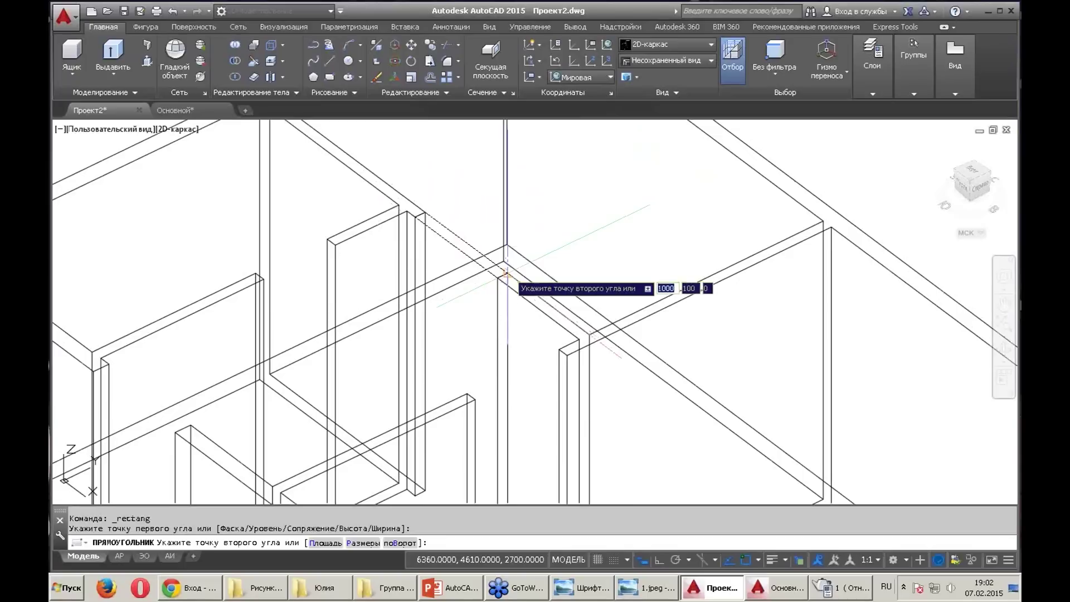
pyautogui.click(500, 262)
pyautogui.scroll(-2, 523, 182)
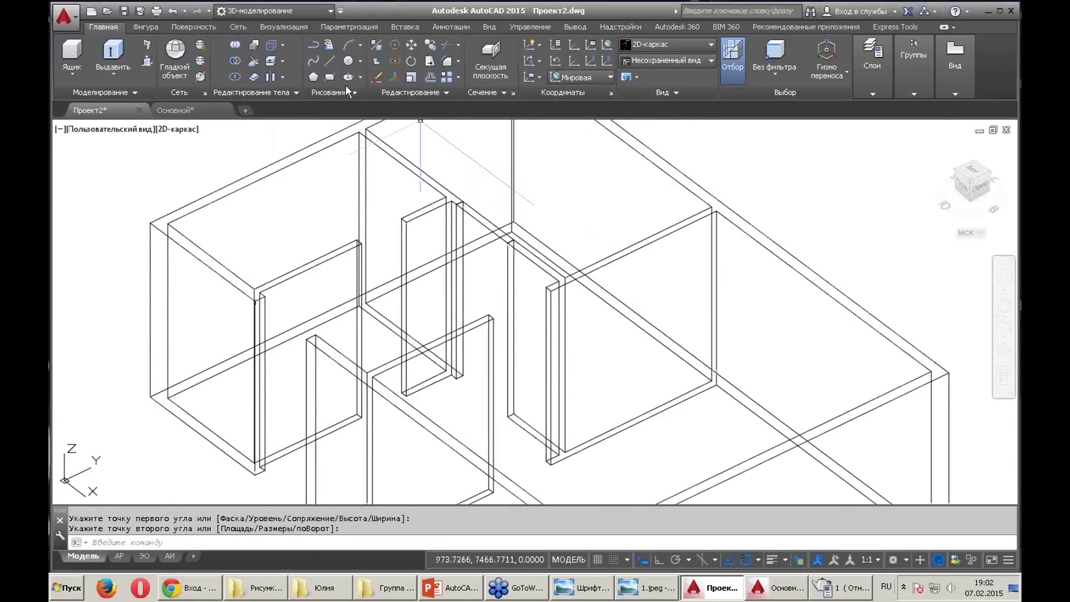
pyautogui.click(330, 74)
pyautogui.click(359, 237)
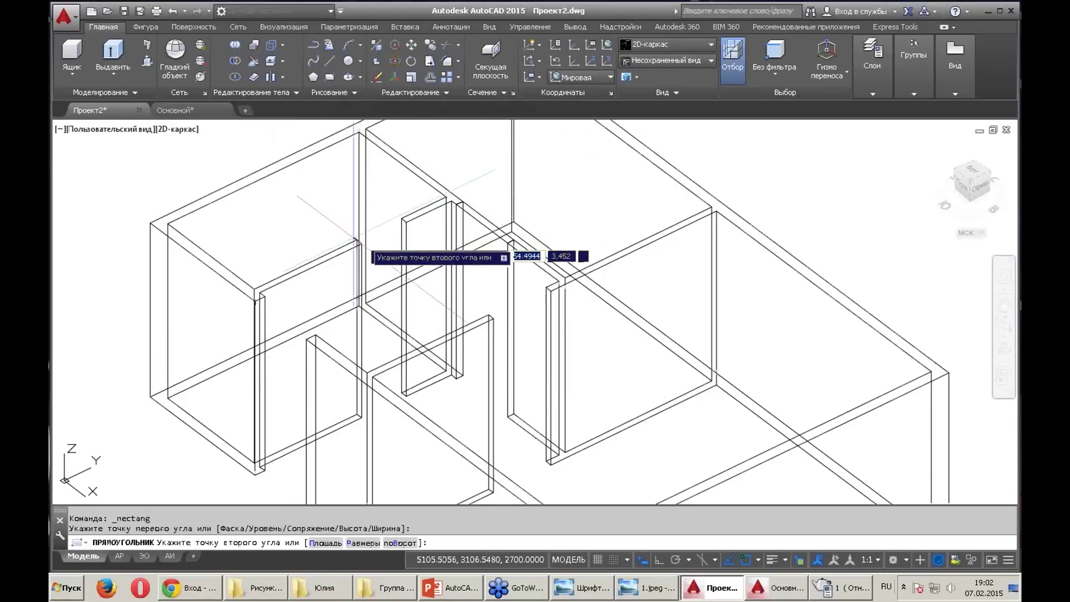
pyautogui.click(418, 235)
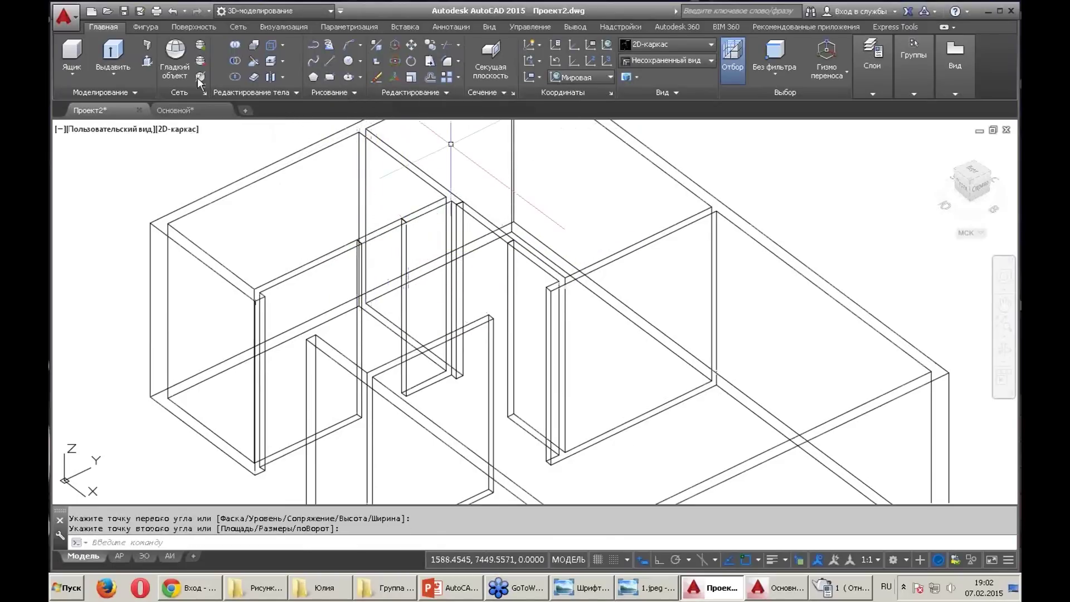
# Draw lintel rectangles over the third and fourth door openings
pyautogui.click(118, 51)
pyautogui.press('Escape')
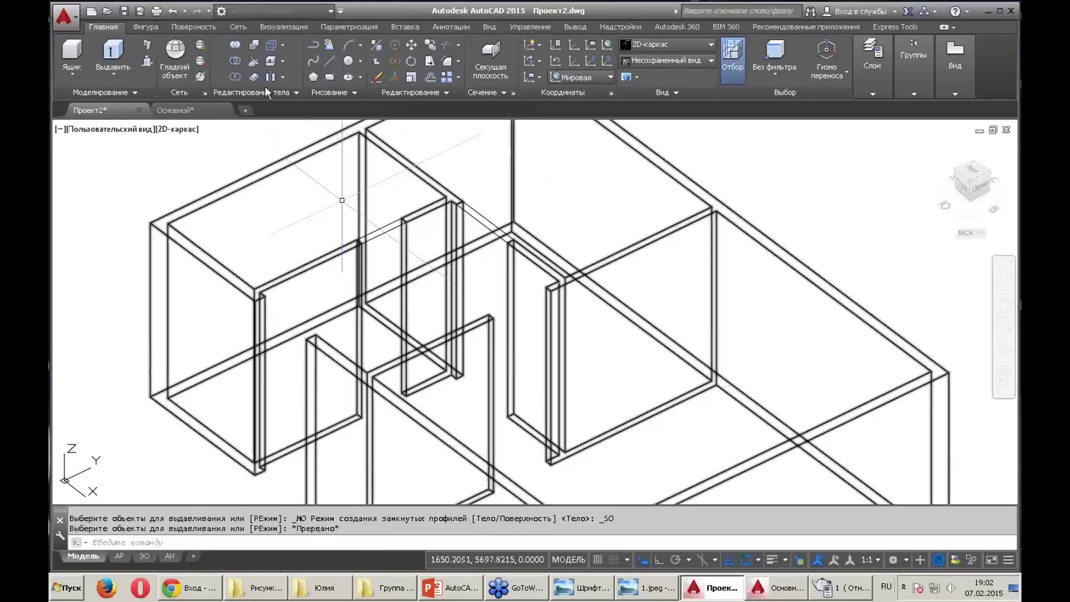
pyautogui.click(331, 78)
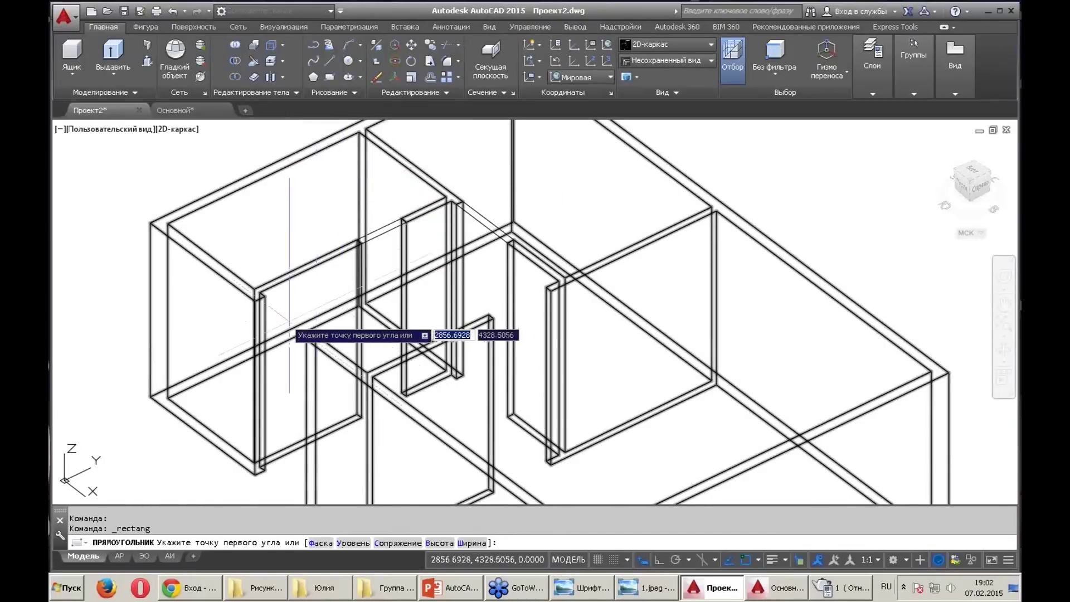
pyautogui.scroll(5, 301, 306)
pyautogui.click(204, 281)
pyautogui.write('150')
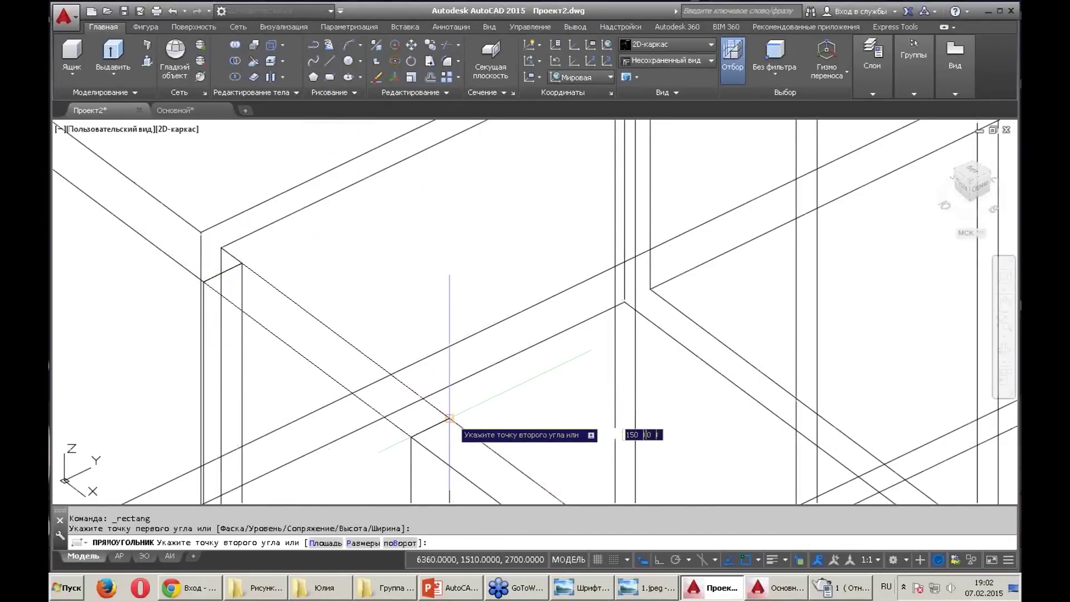
pyautogui.click(451, 413)
pyautogui.scroll(-3, 451, 413)
pyautogui.moveTo(436, 244); pyautogui.dragTo(362, 291, button='middle')
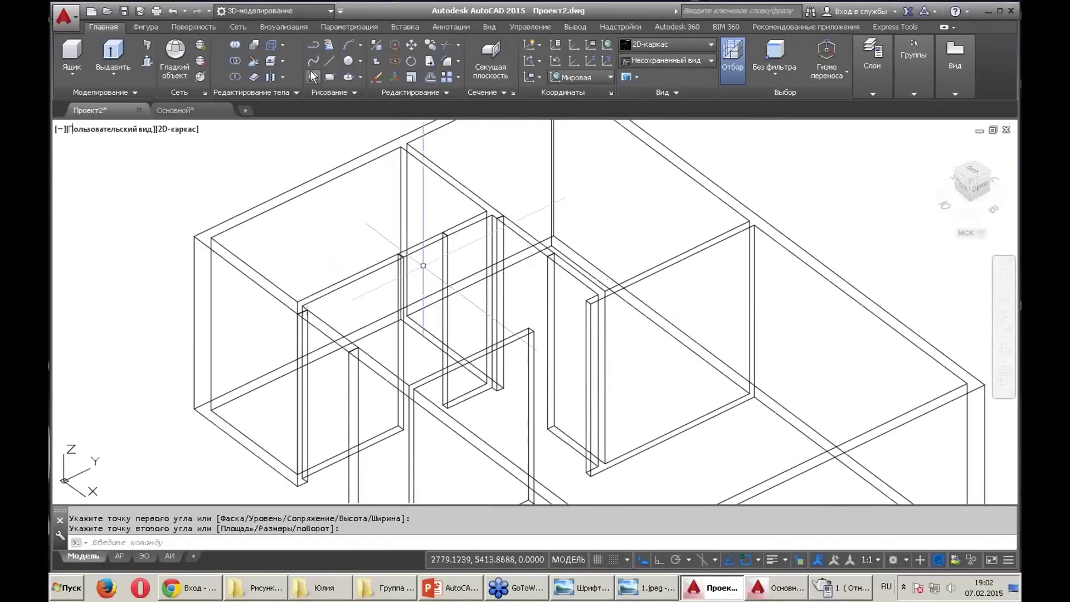
pyautogui.click(331, 78)
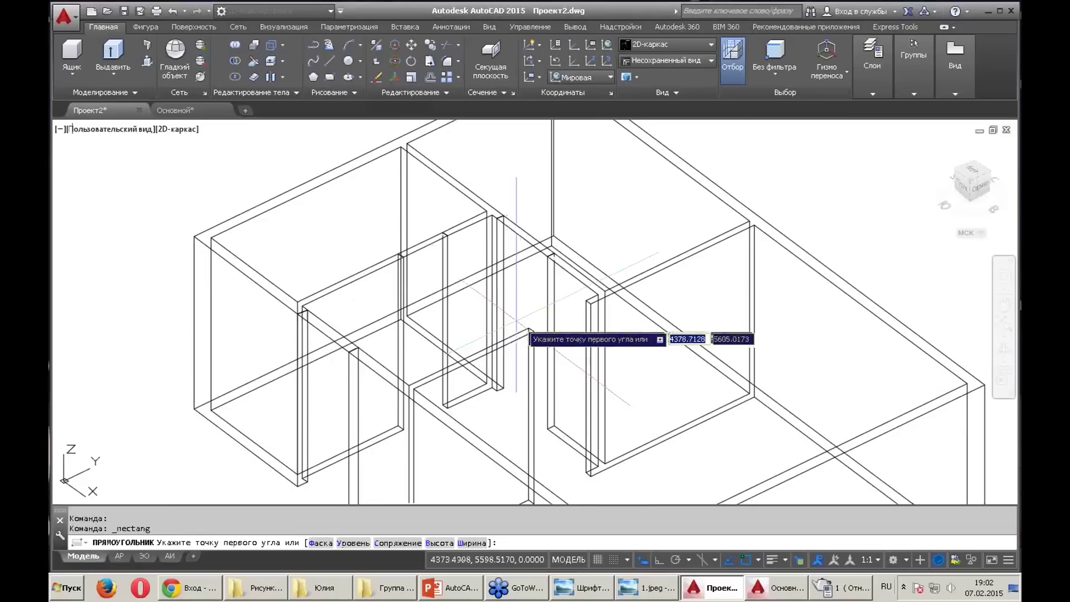
pyautogui.click(529, 330)
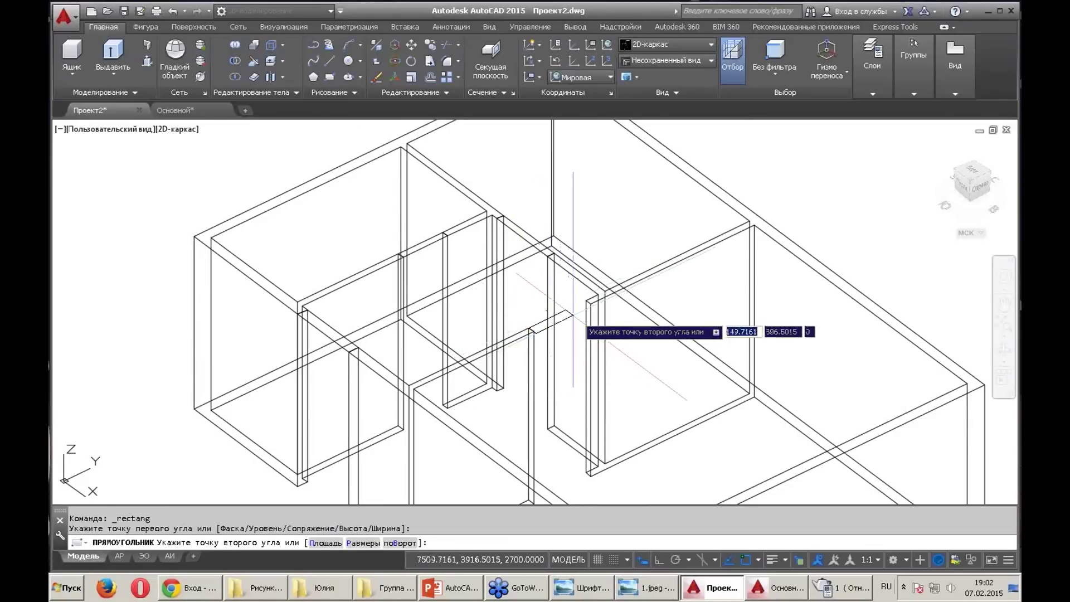
pyautogui.click(590, 278)
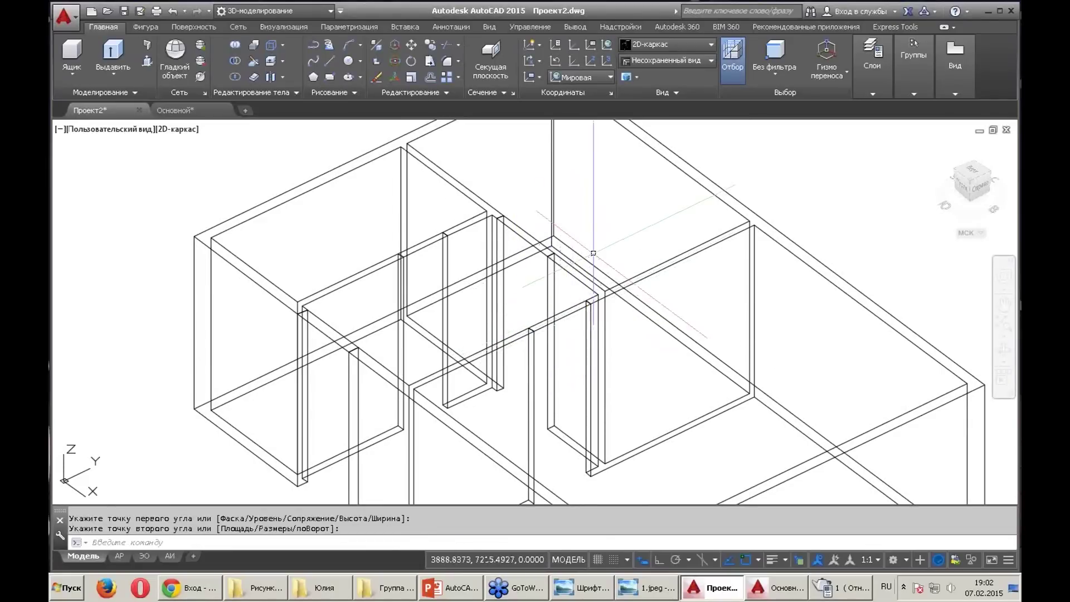
pyautogui.scroll(-2, 593, 250)
pyautogui.moveTo(592, 250); pyautogui.dragTo(537, 253, button='middle')
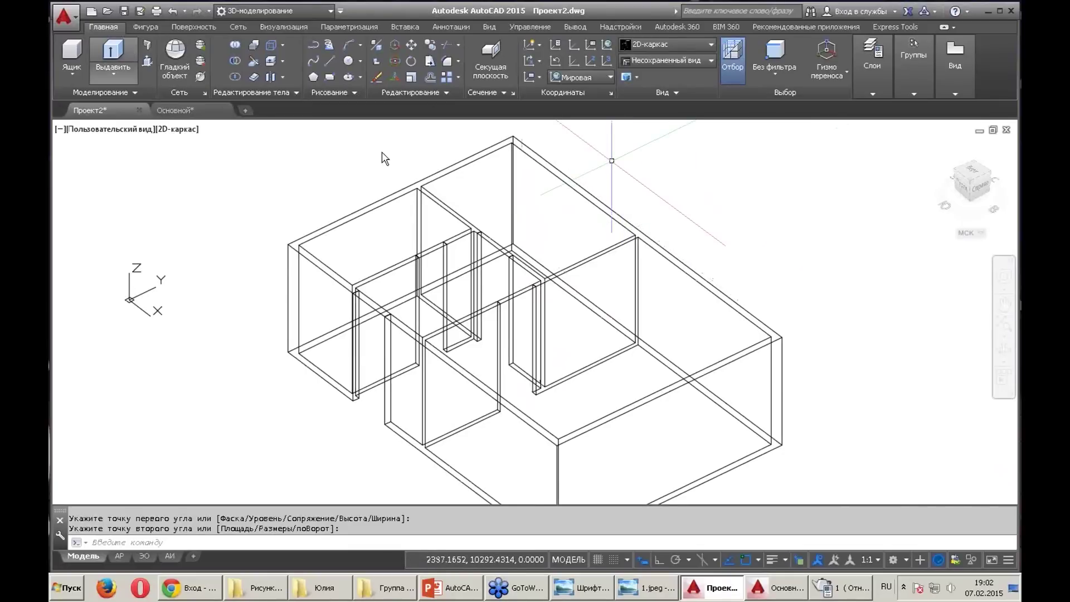
# Start Extrude and select the lintel rectangles, choosing Polyline over the wall solid
pyautogui.click(441, 246)
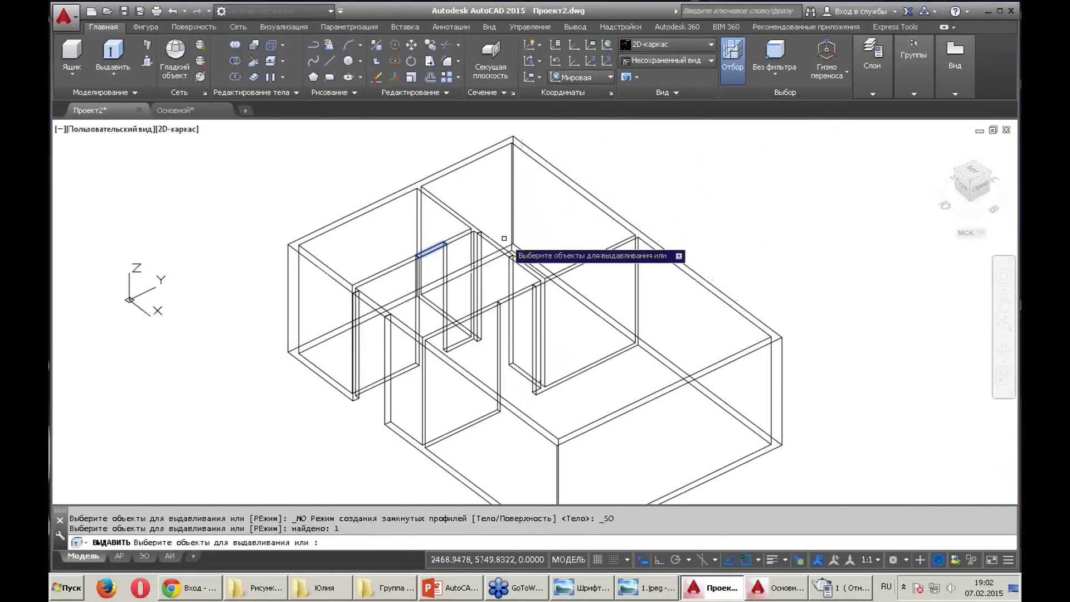
pyautogui.click(518, 241)
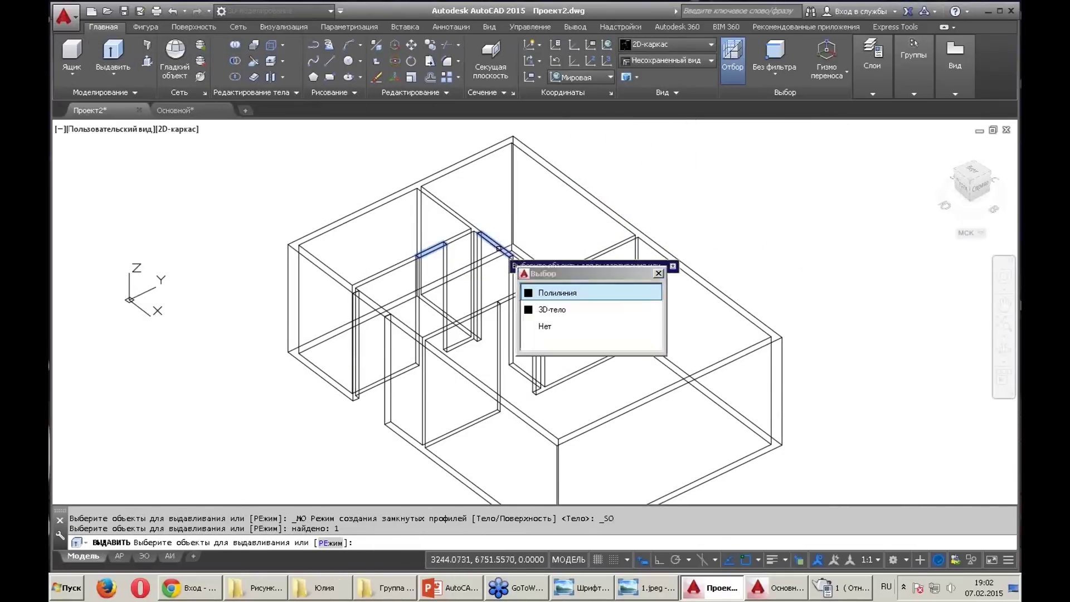
pyautogui.click(542, 305)
pyautogui.click(387, 315)
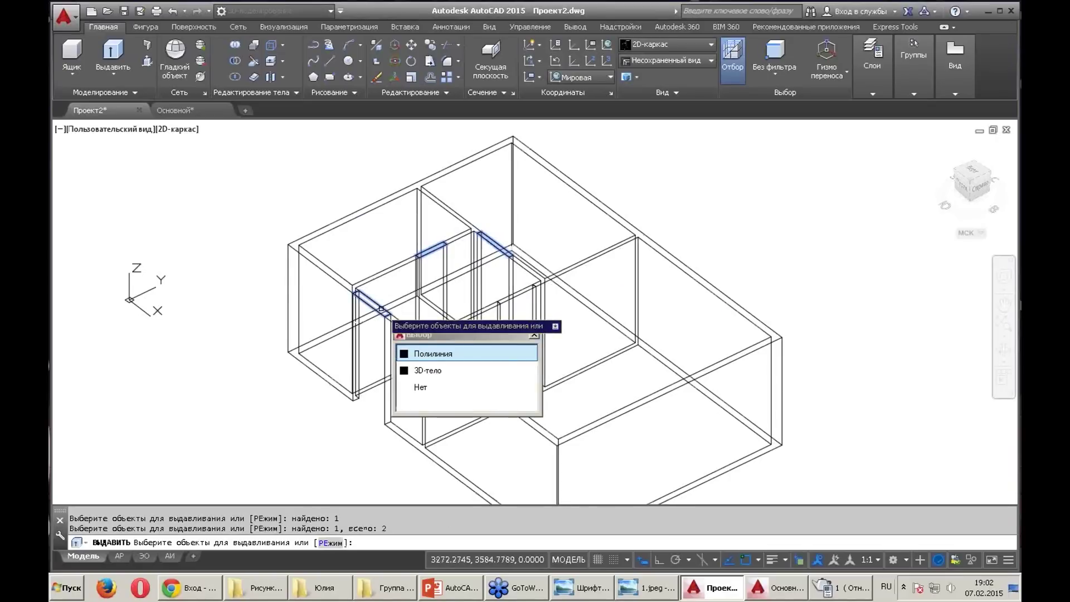
pyautogui.click(436, 353)
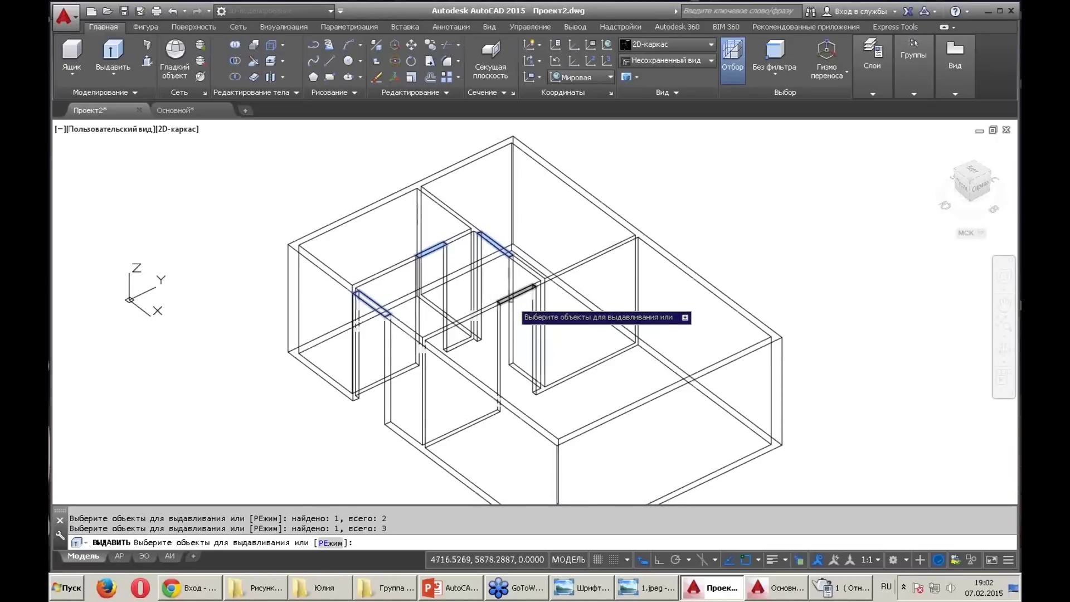
pyautogui.click(516, 291)
pyautogui.click(552, 344)
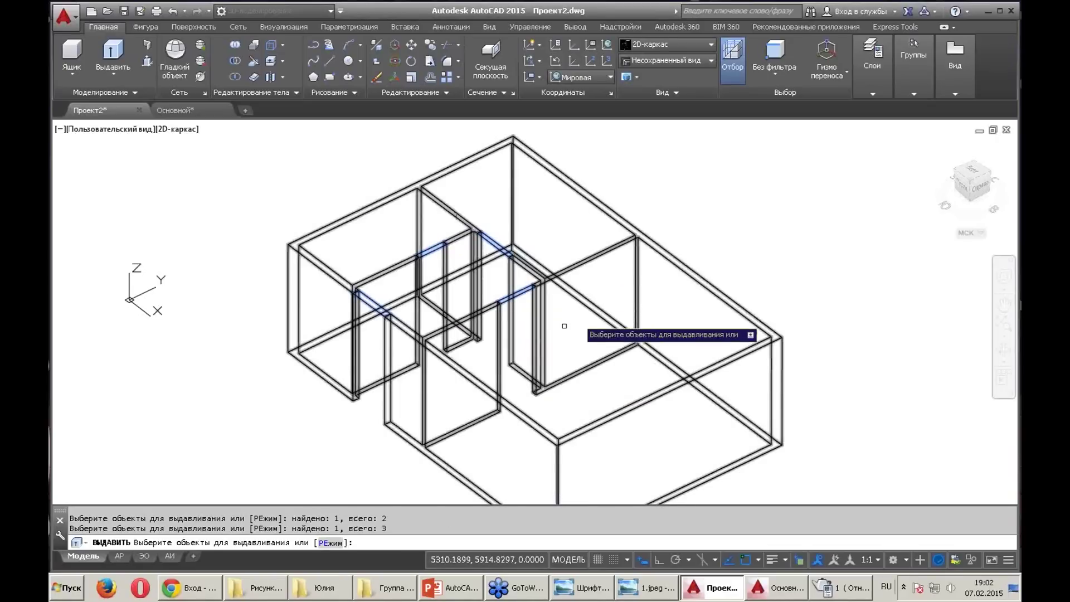
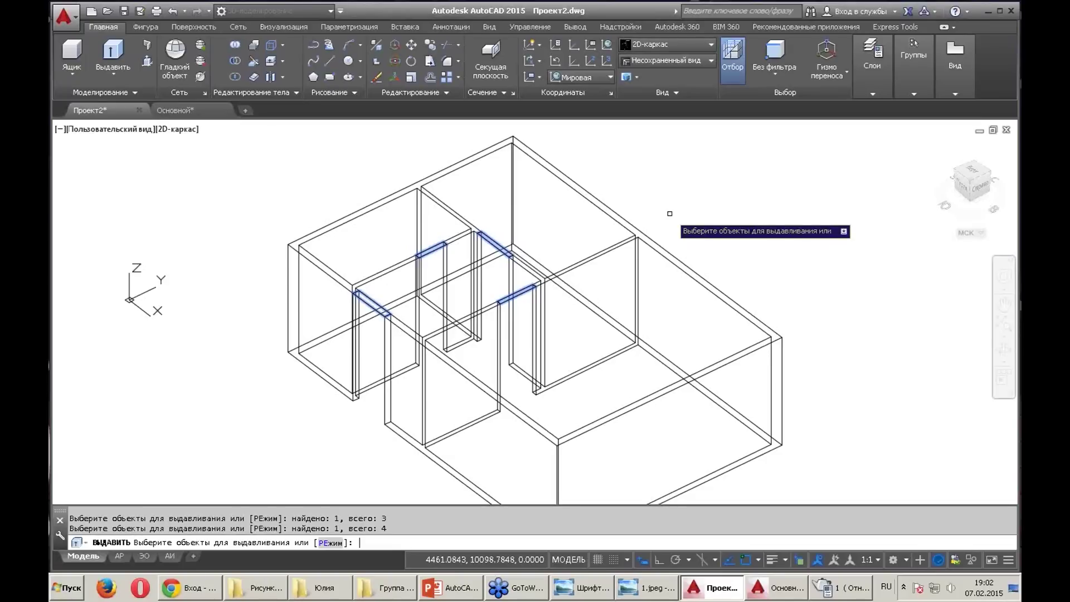
# Try extruding the doorway profiles 600 and undo the wrong-direction results
pyautogui.press('Return')
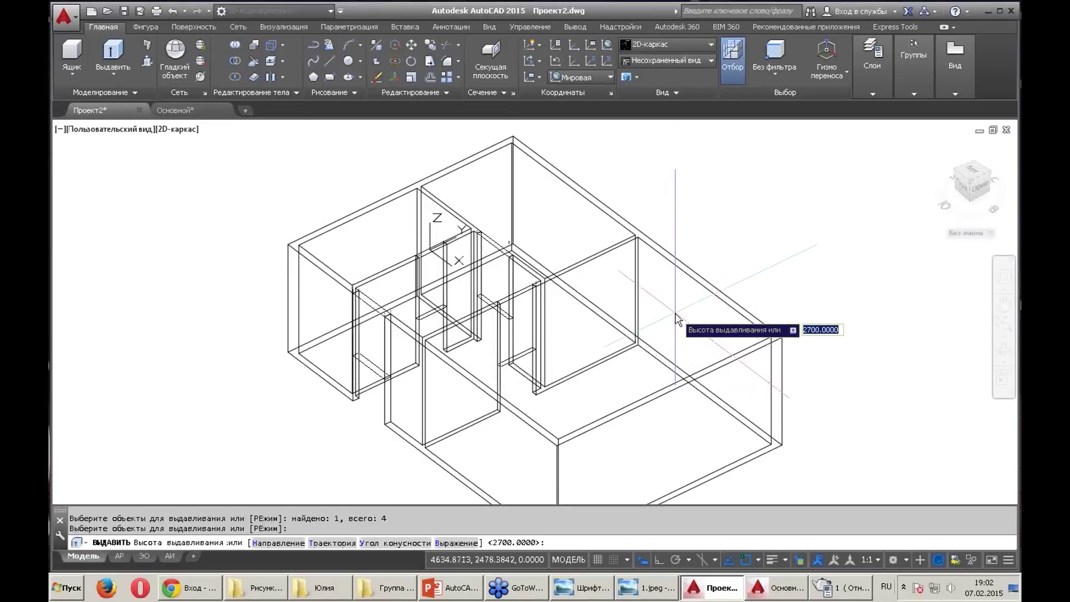
pyautogui.write('600')
pyautogui.press('Return')
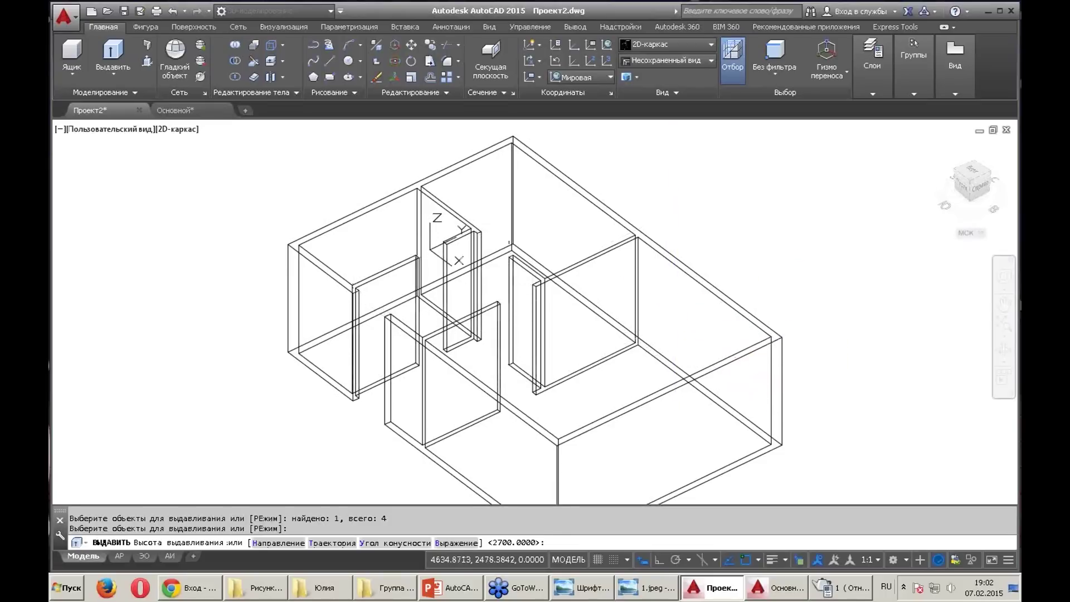
pyautogui.click(174, 11)
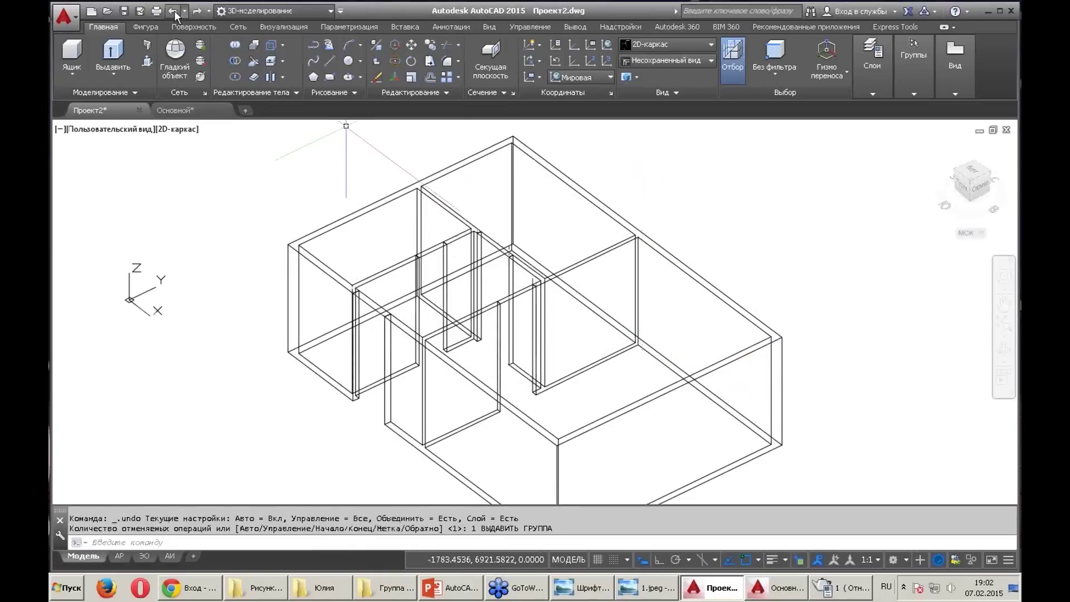
pyautogui.click(120, 52)
pyautogui.click(382, 309)
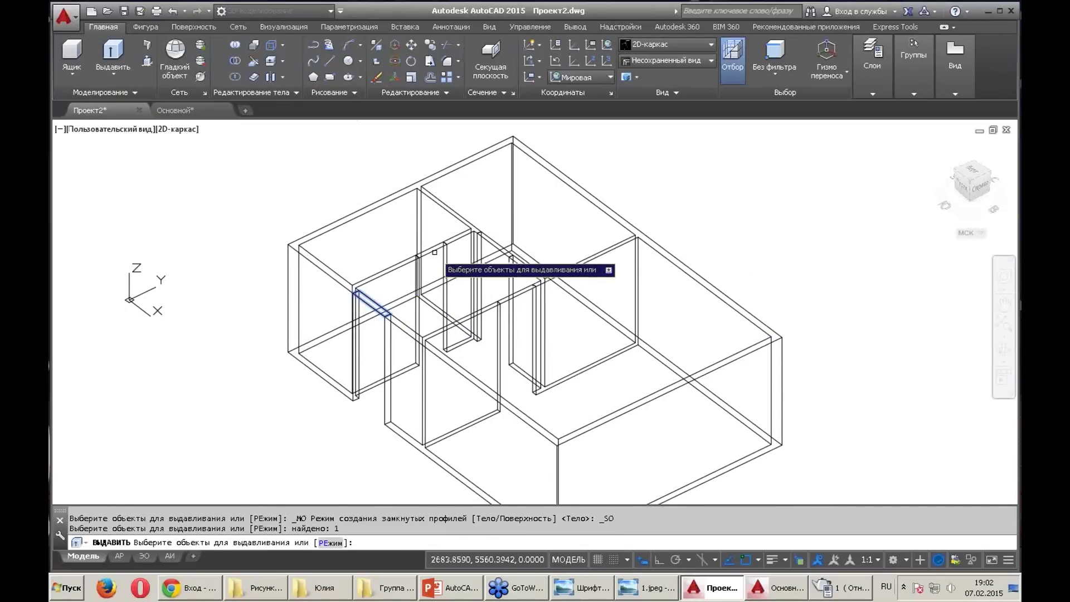
pyautogui.click(428, 255)
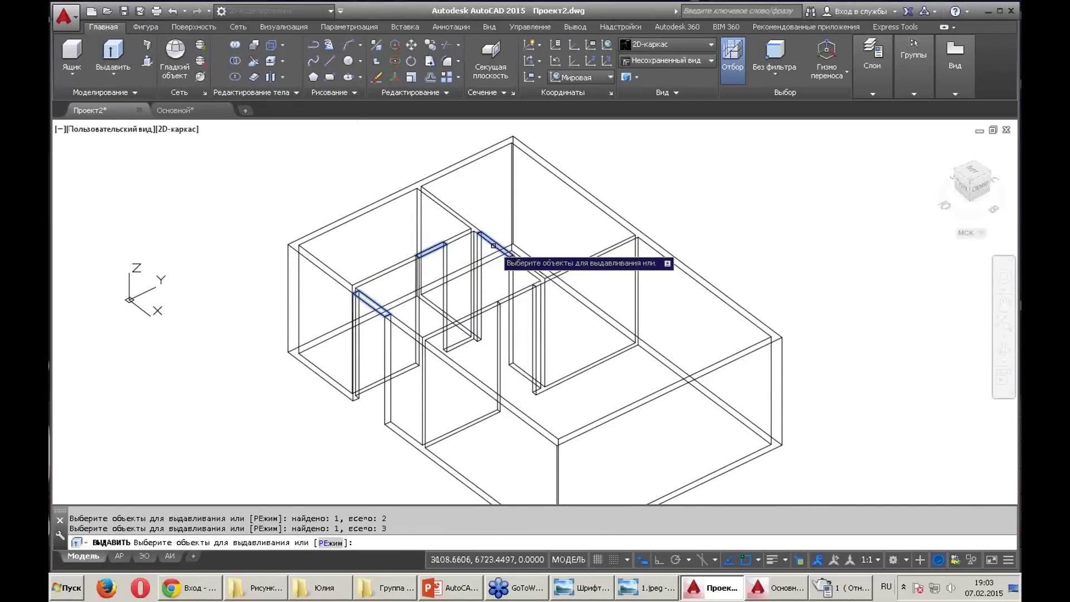
pyautogui.press('Return')
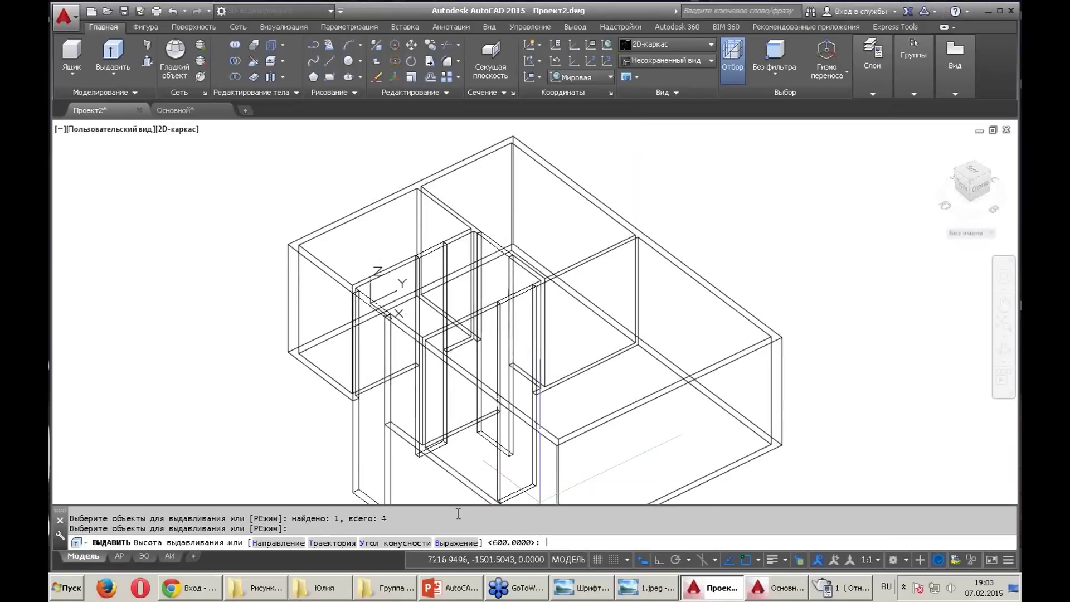
pyautogui.write('600')
pyautogui.press('Return')
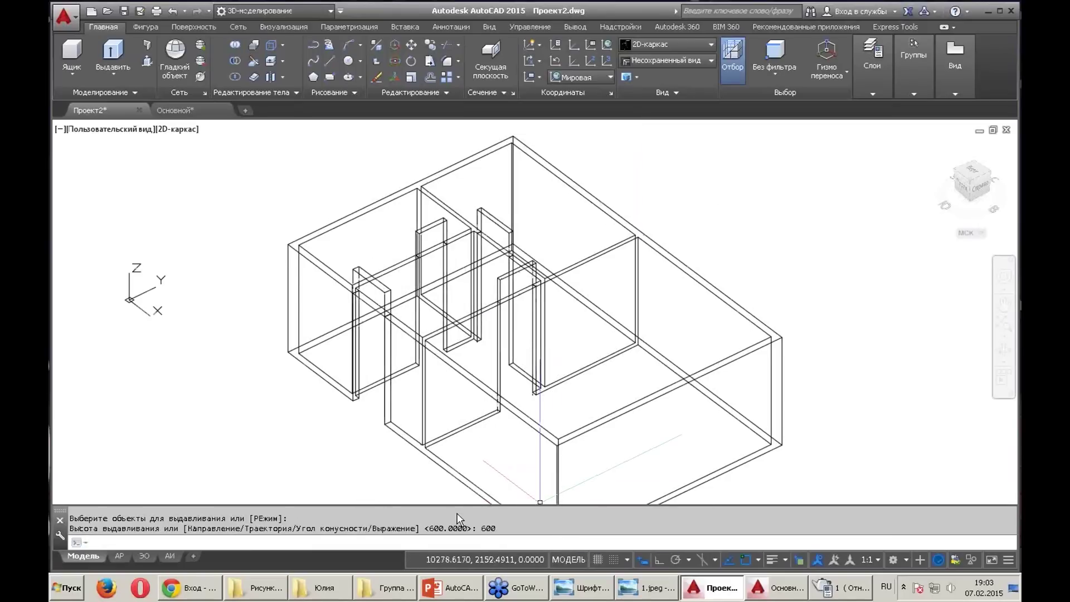
pyautogui.click(171, 11)
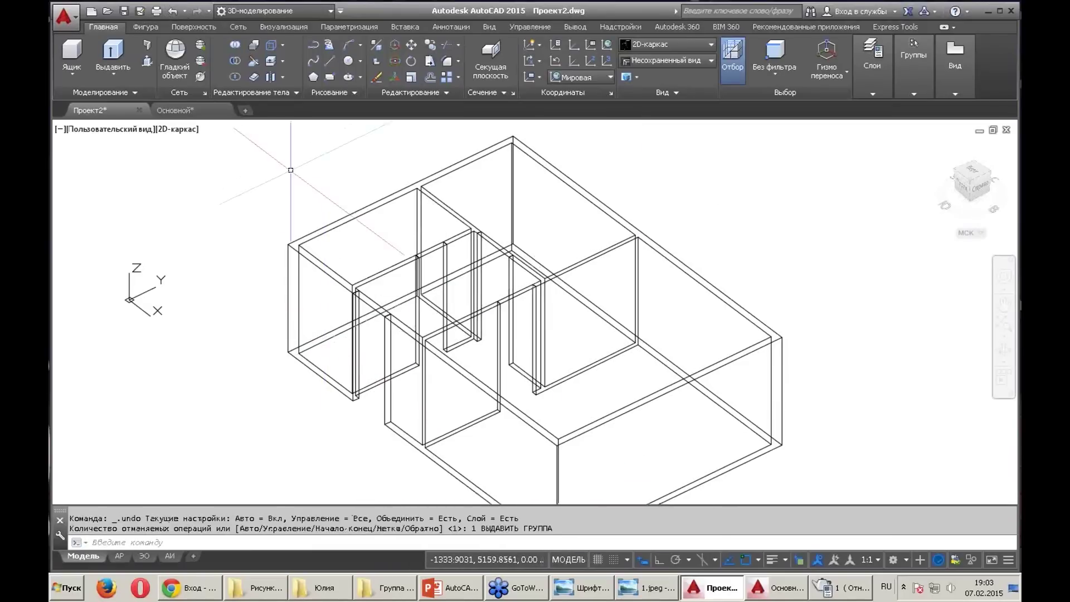
# Extrude the four doorway-top profiles by -600 to hang the lintels downward
pyautogui.click(119, 54)
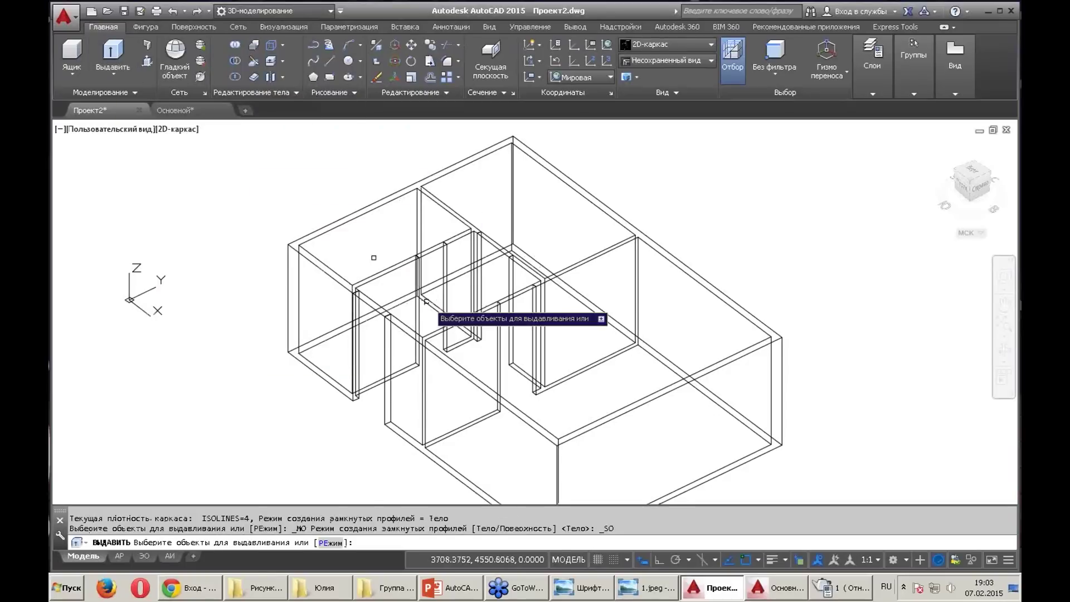
pyautogui.click(370, 298)
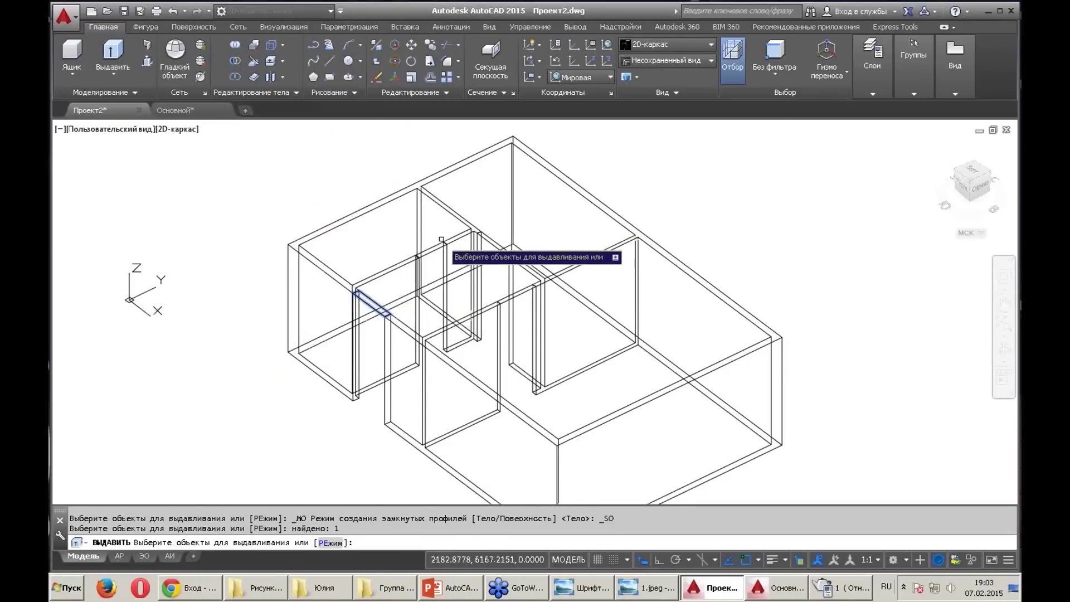
pyautogui.click(427, 250)
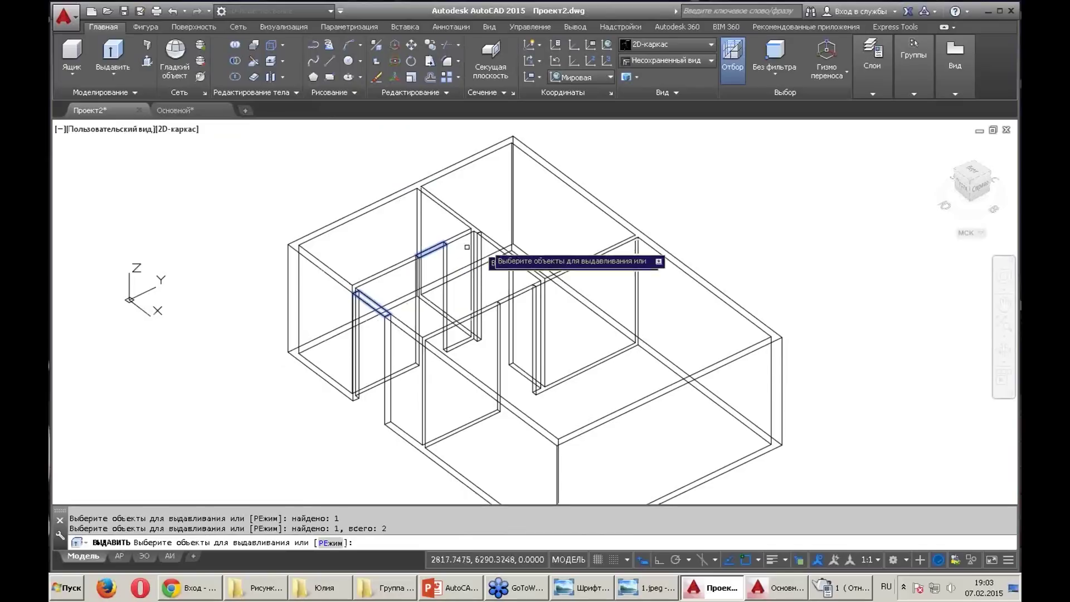
pyautogui.click(494, 244)
pyautogui.click(515, 297)
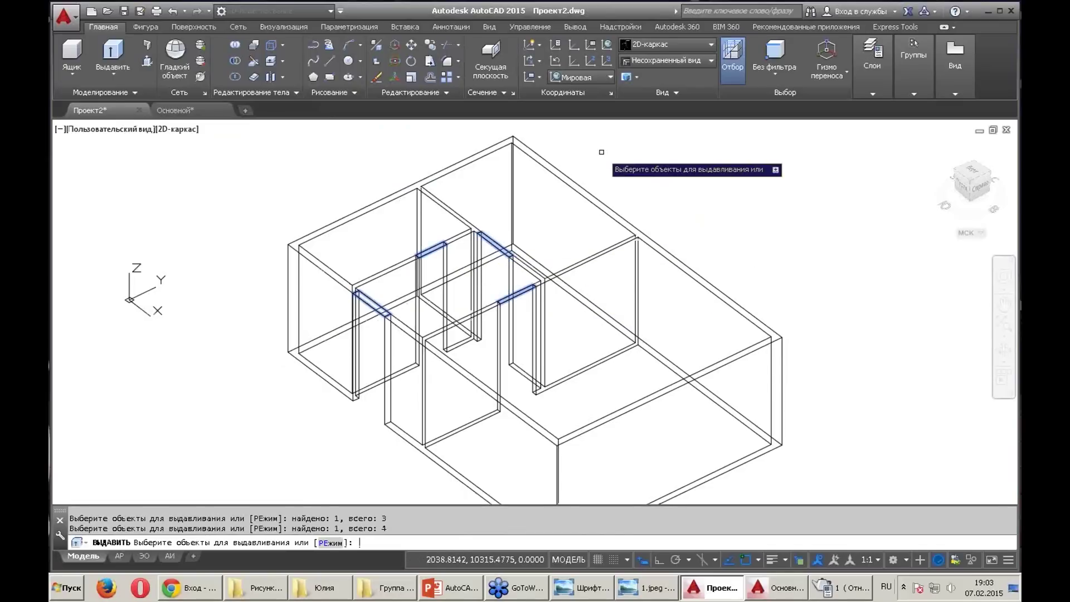
pyautogui.press('Return')
pyautogui.write('-600')
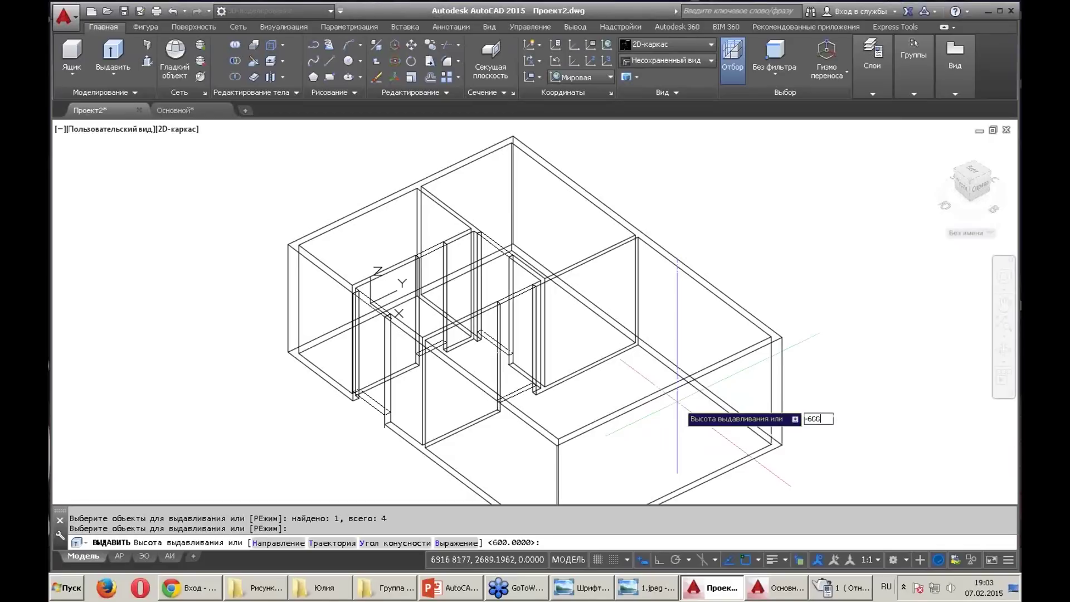
pyautogui.press('Return')
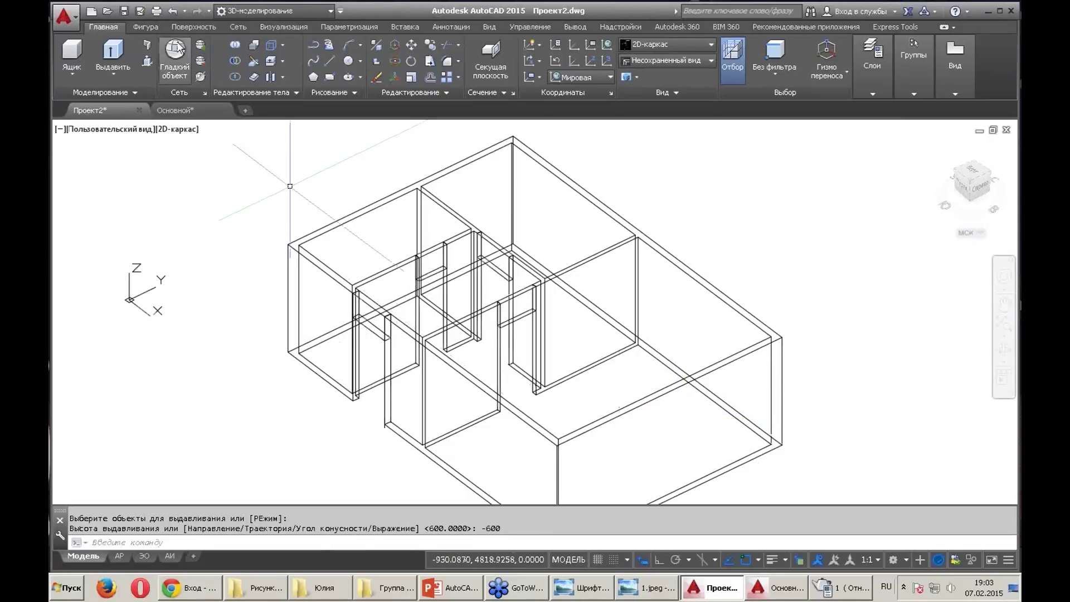
pyautogui.click(236, 44)
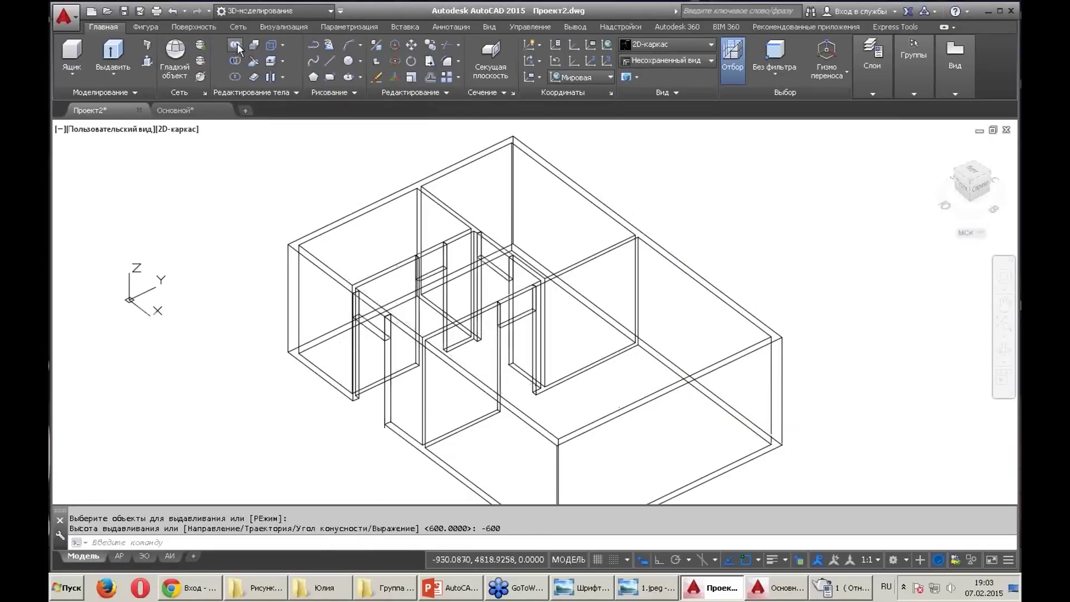
# Union all the wall solids and lintels into one solid
pyautogui.click(236, 43)
pyautogui.click(823, 419)
pyautogui.click(280, 203)
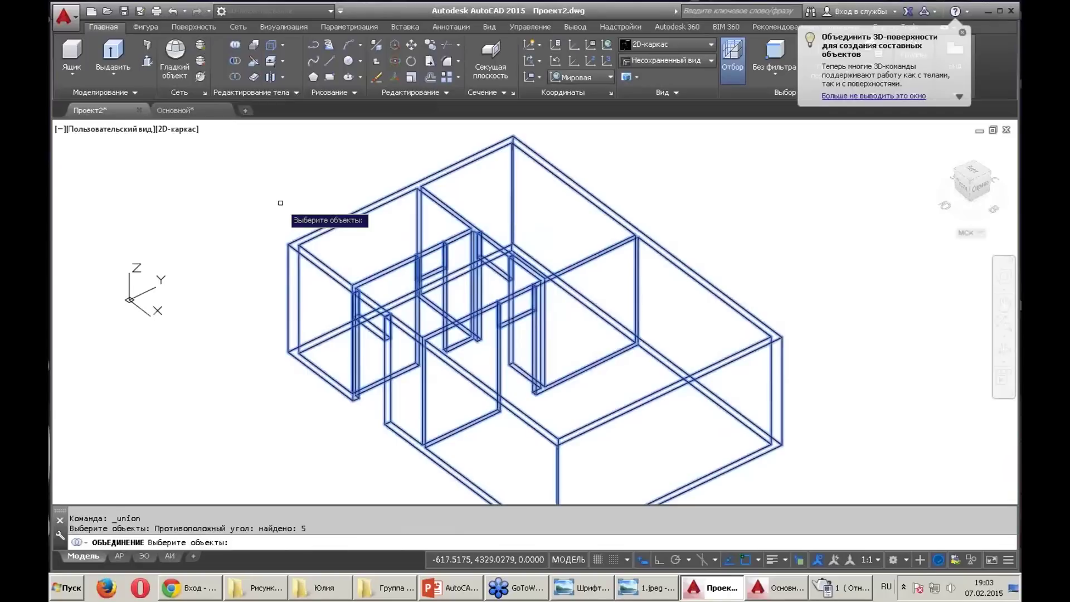
pyautogui.press('Return')
# Preview the model in Shades of Gray, then return to 2D Wireframe
pyautogui.click(177, 128)
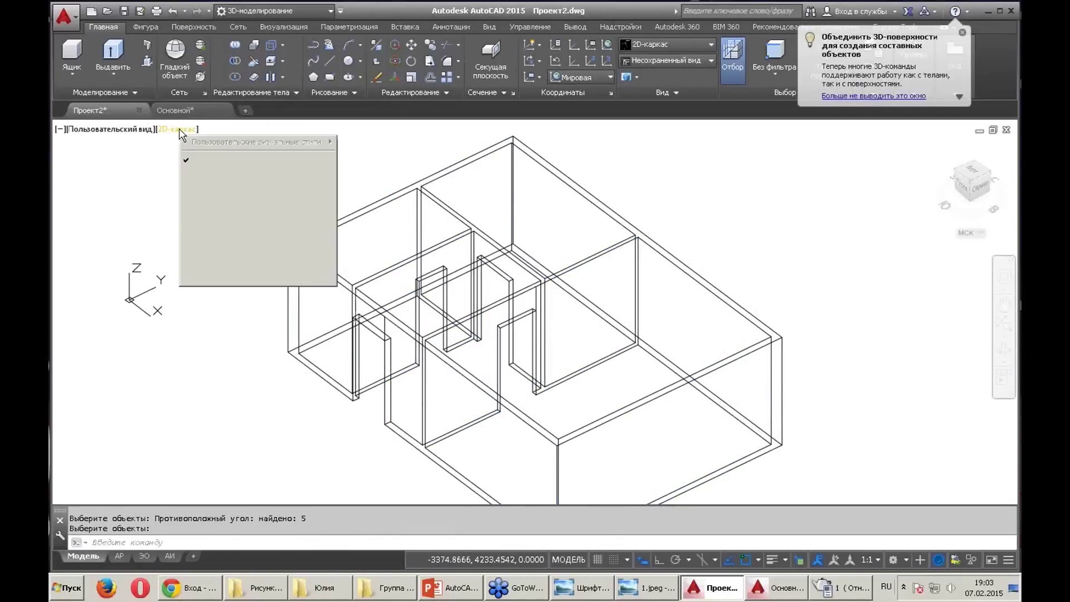
pyautogui.click(221, 228)
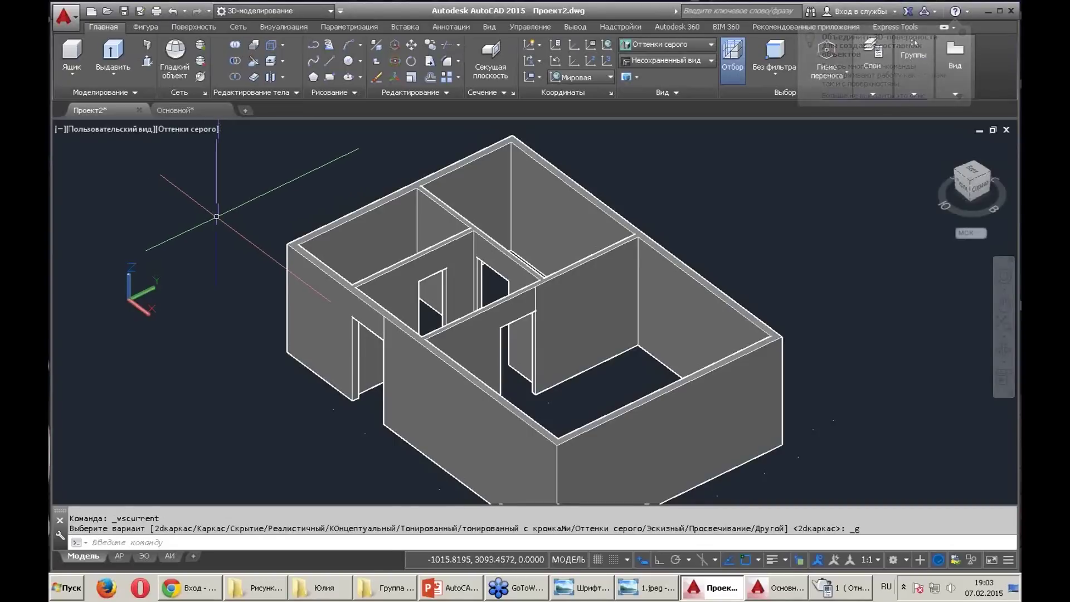
pyautogui.click(195, 129)
pyautogui.click(225, 158)
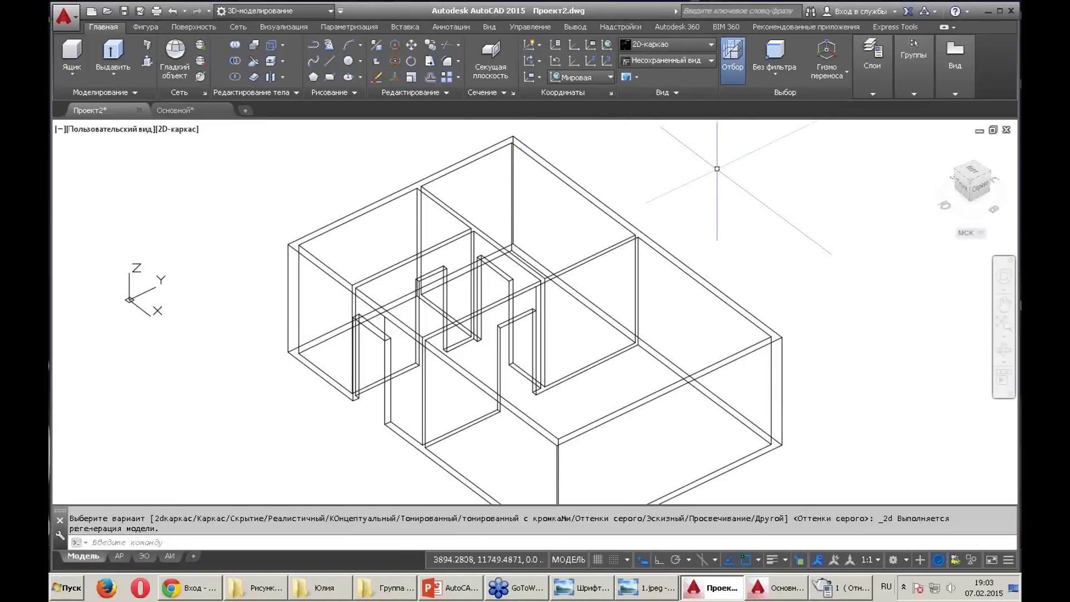
pyautogui.moveTo(717, 169); pyautogui.dragTo(639, 156, button='middle')
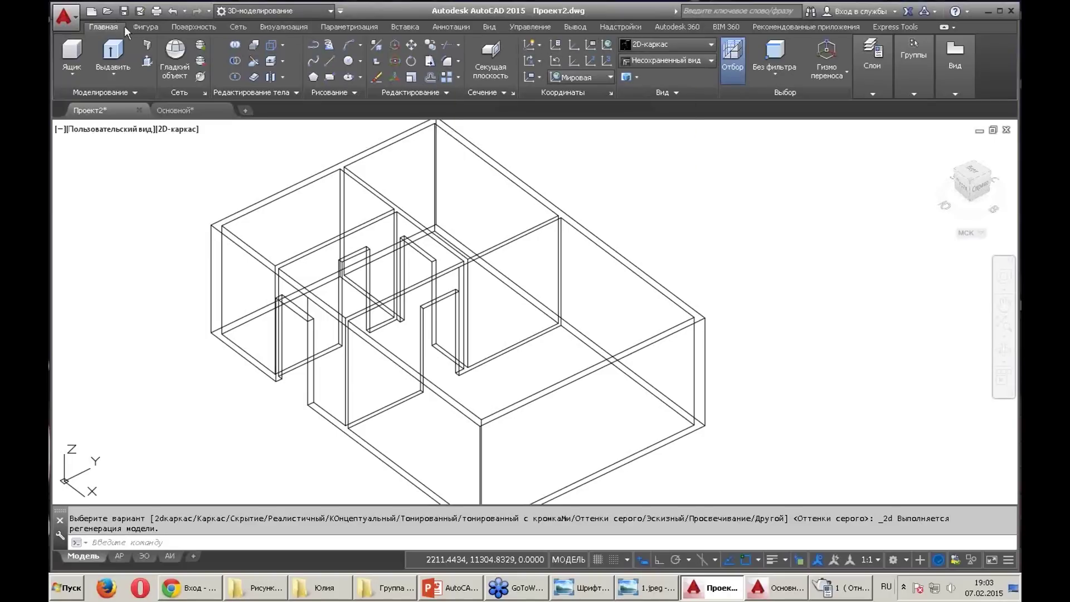
# Turn on the Окна layer to show the window positions
pyautogui.click(863, 91)
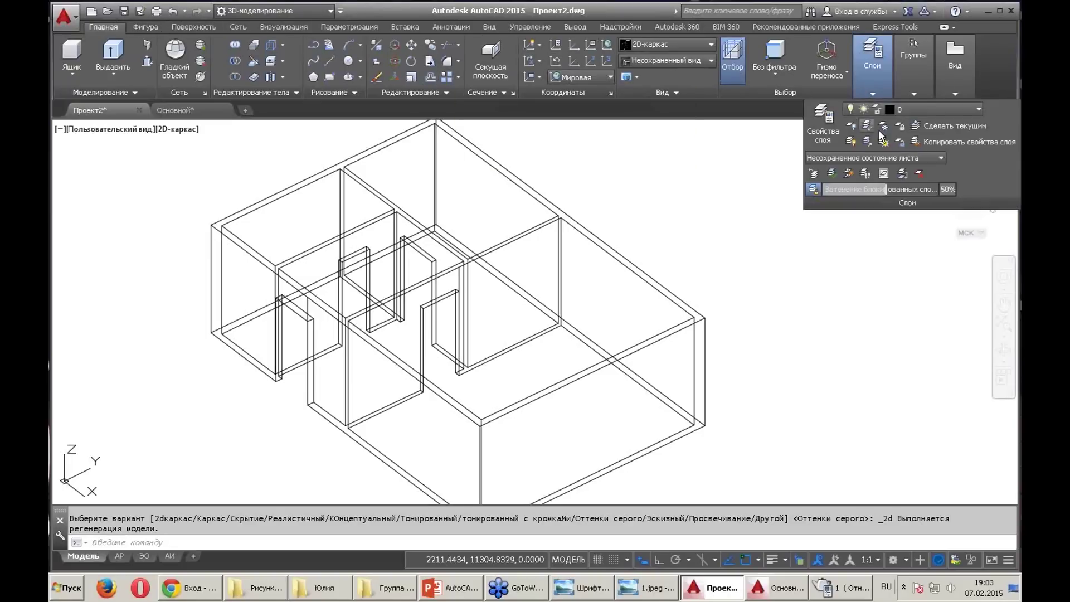
pyautogui.click(977, 110)
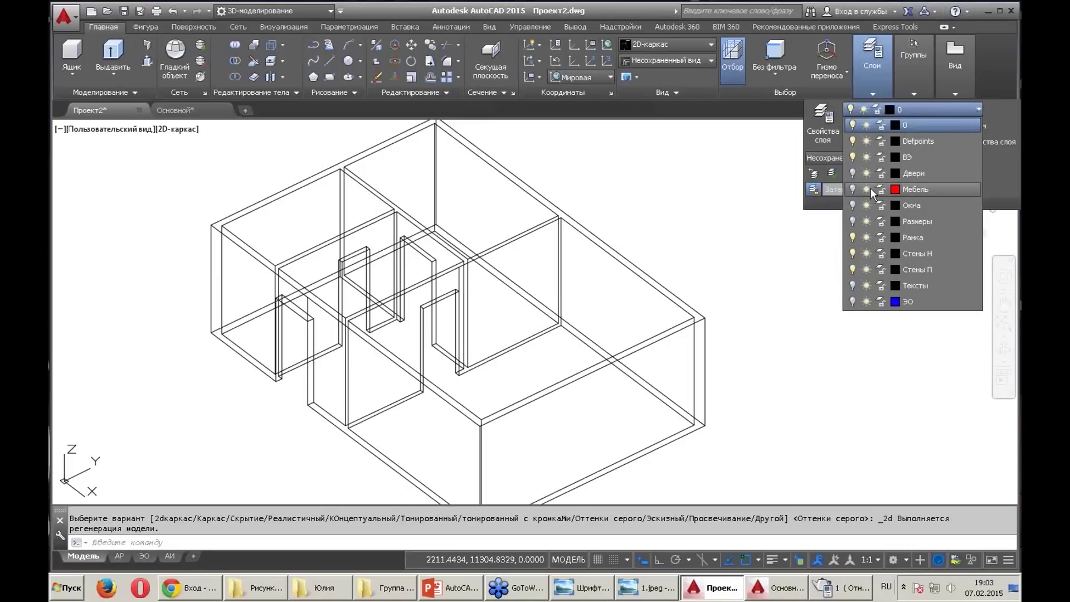
pyautogui.click(852, 205)
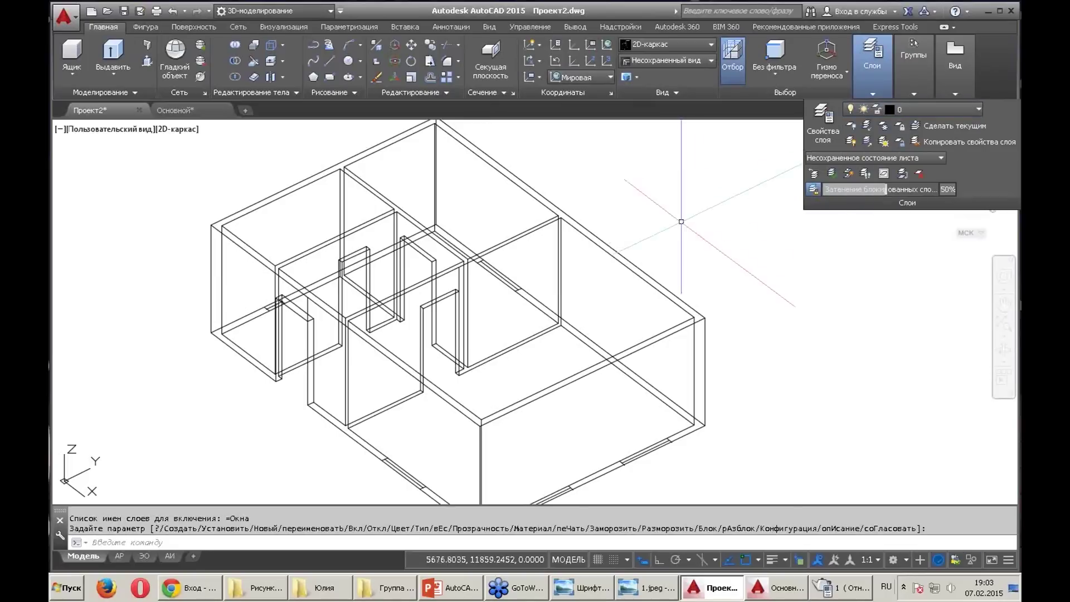
pyautogui.moveTo(669, 251); pyautogui.dragTo(665, 231, button='middle')
pyautogui.scroll(3, 666, 232)
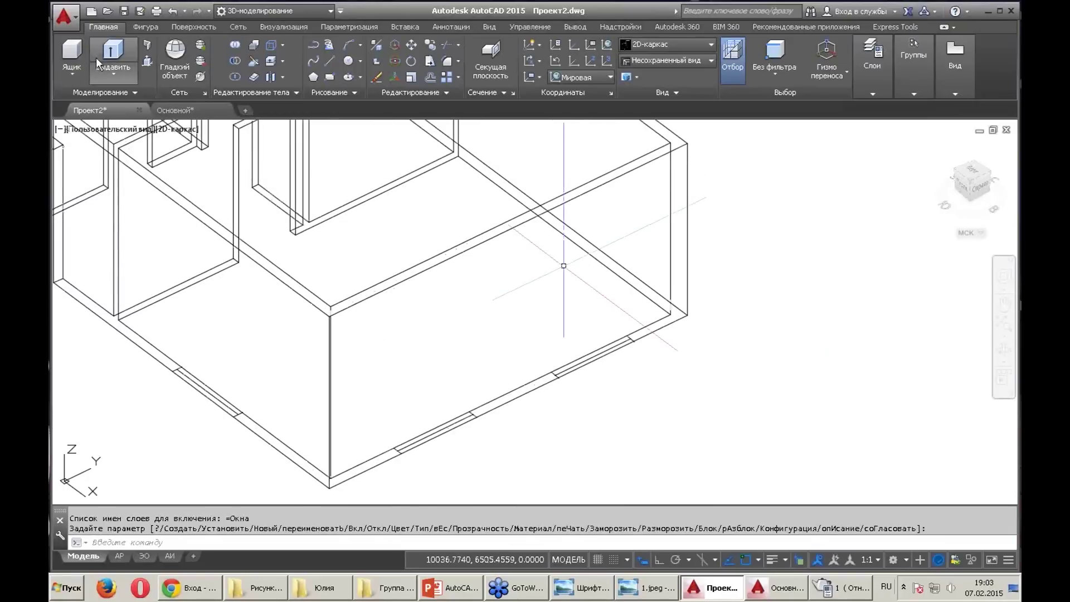
# Draw two 150 by 1200 window rectangles along the front walls
pyautogui.click(330, 76)
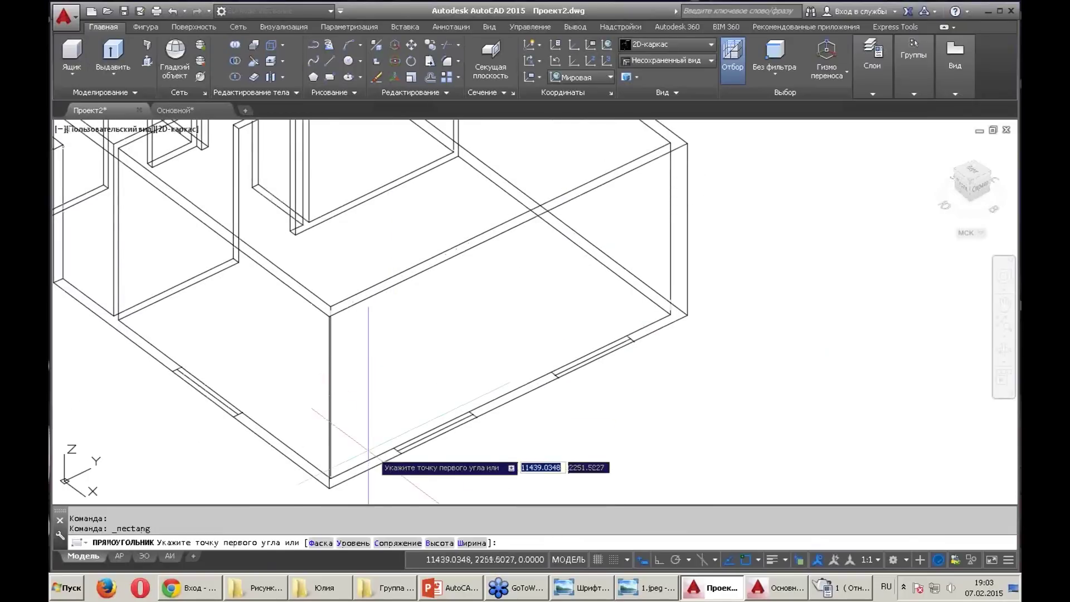
pyautogui.click(393, 448)
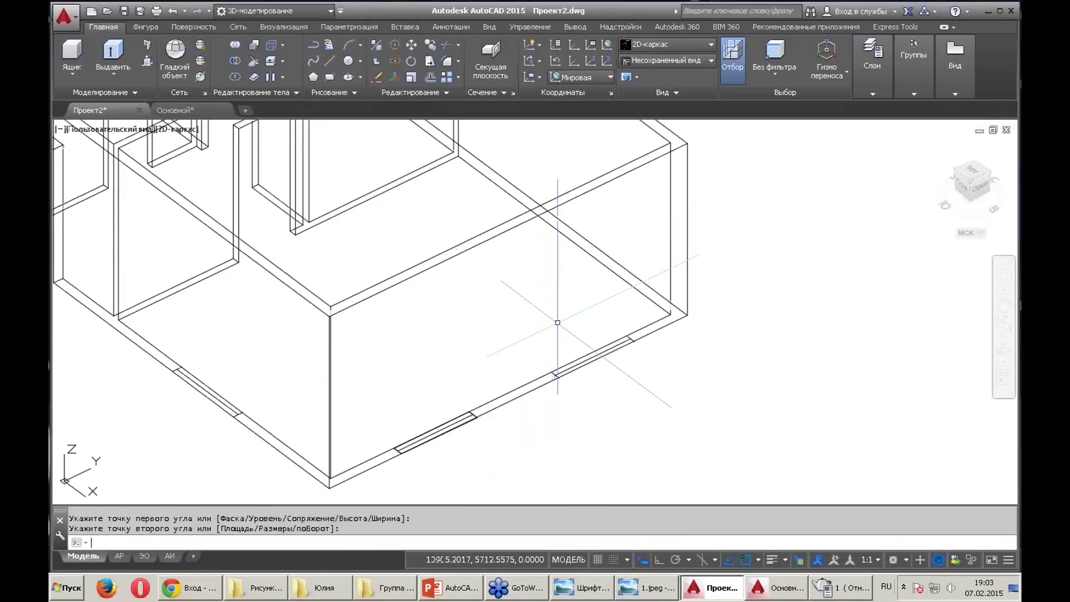
pyautogui.press('Return')
pyautogui.click(551, 372)
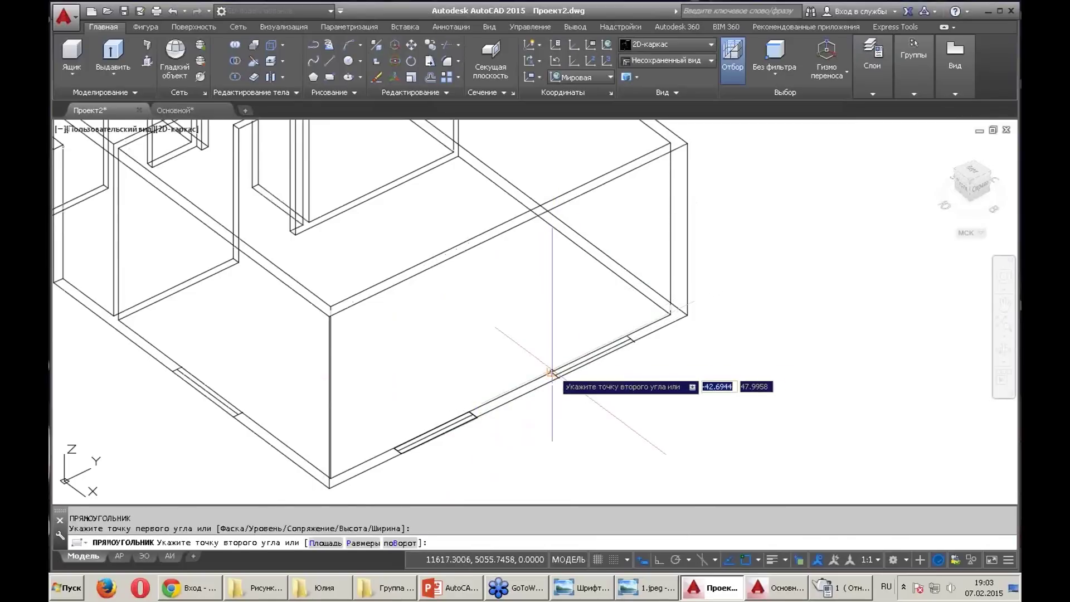
pyautogui.write('1200')
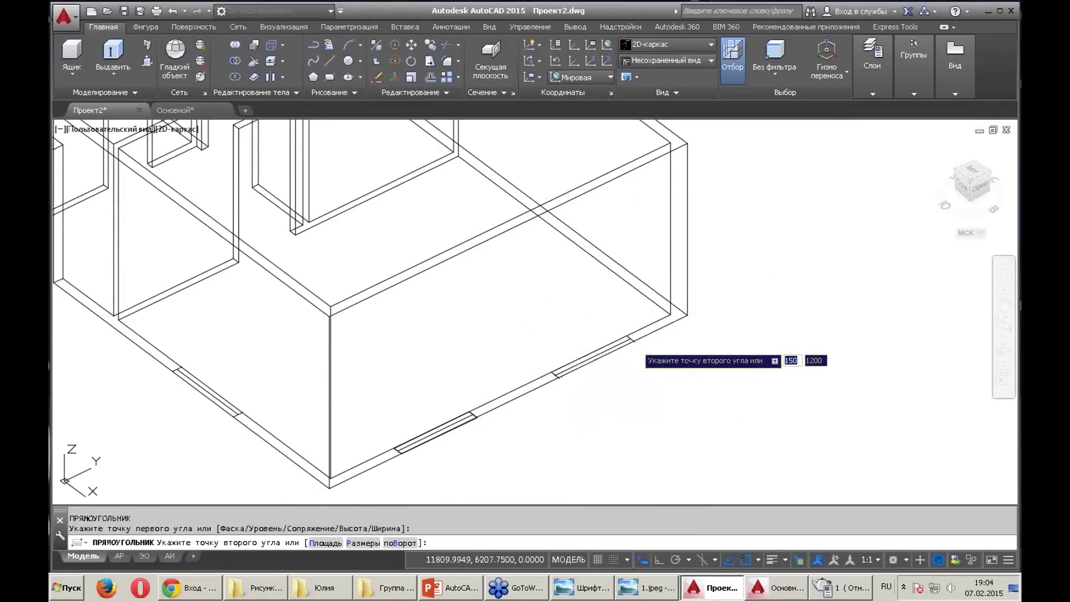
pyautogui.press('Return')
pyautogui.scroll(2, 742, 370)
pyautogui.scroll(2, 461, 260)
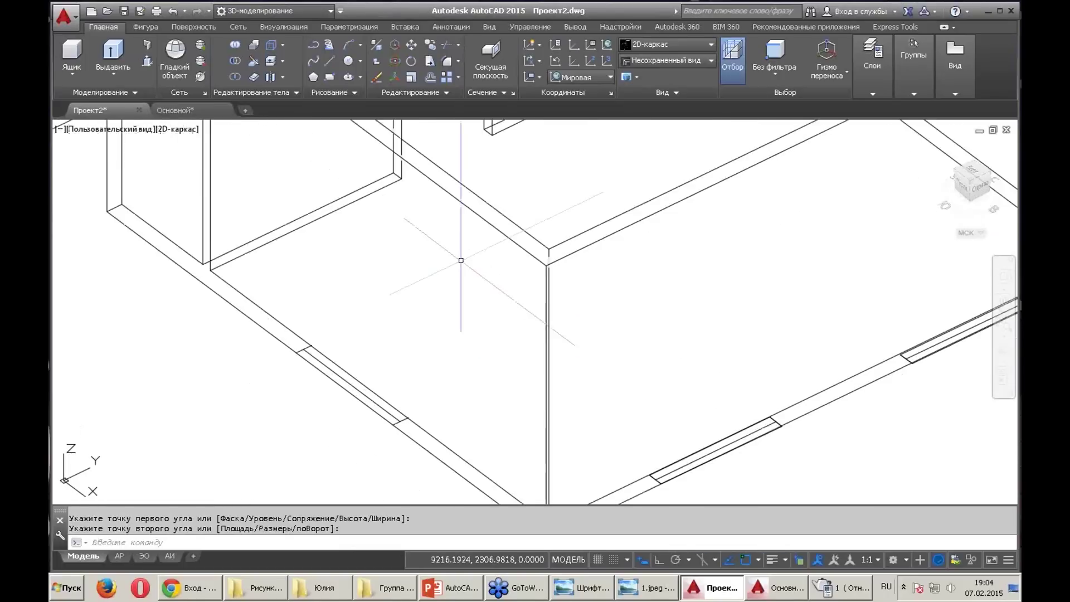
pyautogui.click(330, 78)
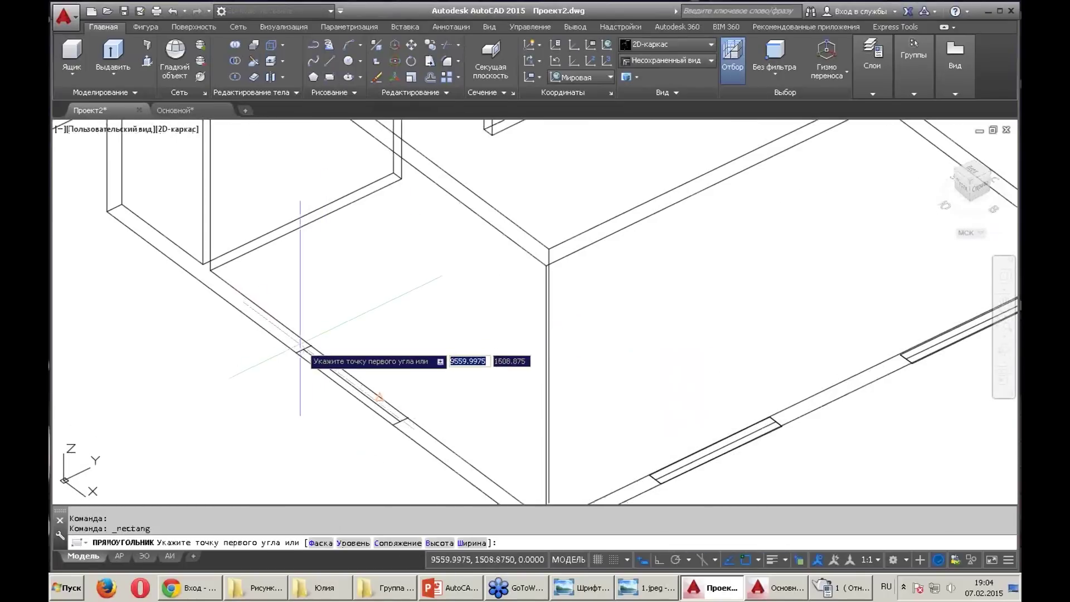
pyautogui.click(297, 352)
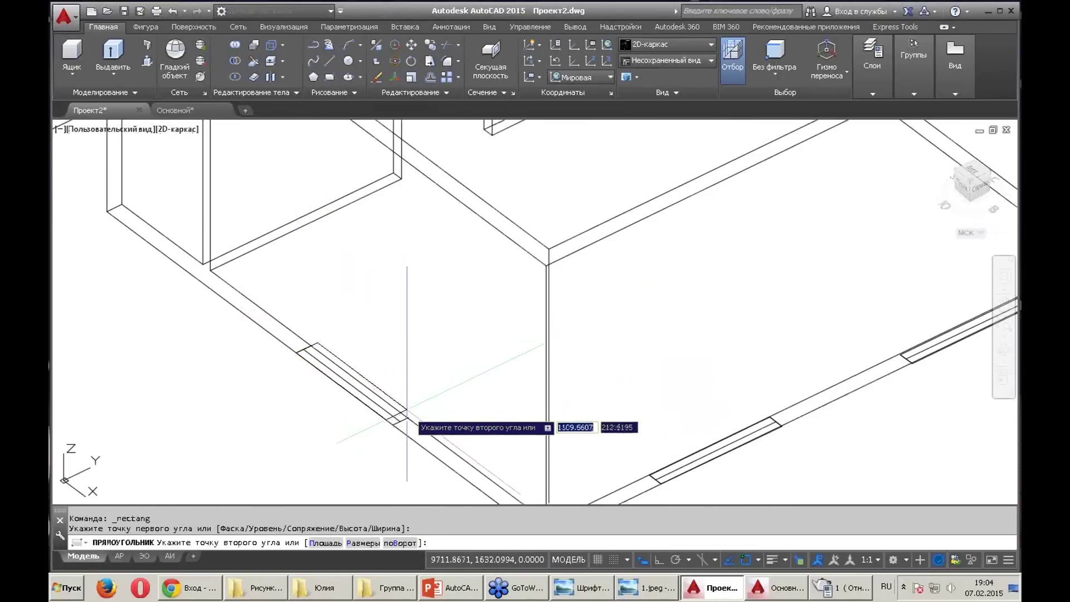
pyautogui.press('Return')
pyautogui.scroll(-2, 597, 490)
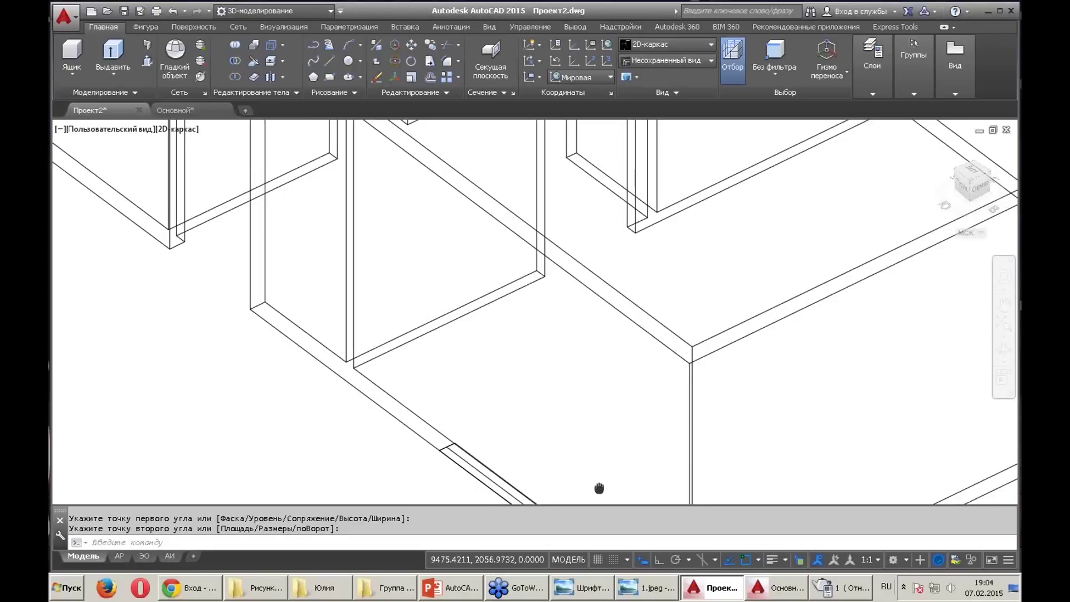
pyautogui.scroll(-2, 597, 489)
pyautogui.scroll(-1, 597, 489)
pyautogui.scroll(4, 654, 247)
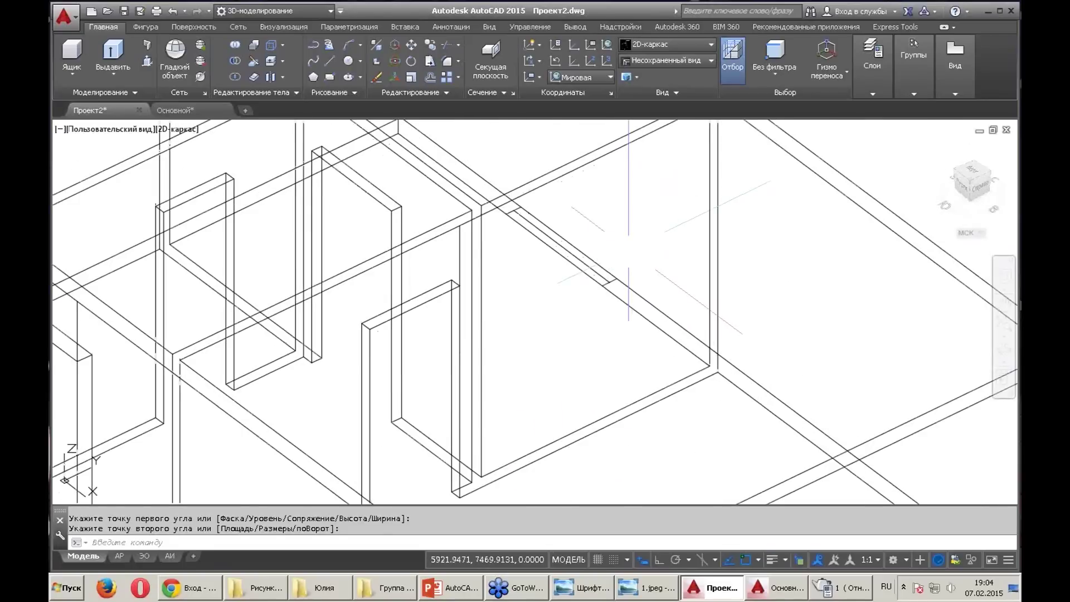
# Draw thin window rectangles along the upper wall and the left wall
pyautogui.press('Return')
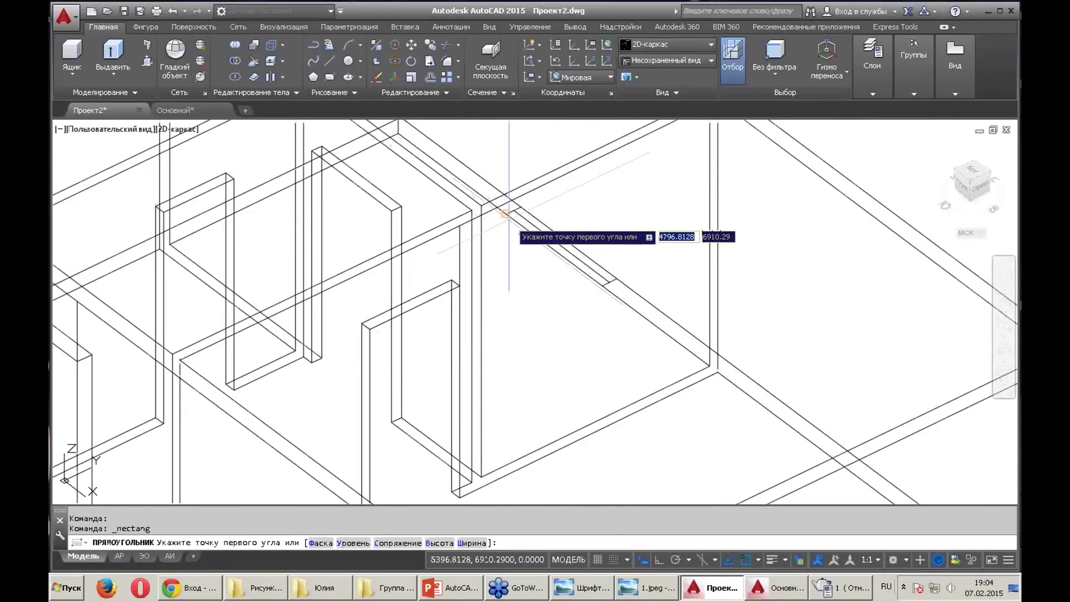
pyautogui.click(504, 214)
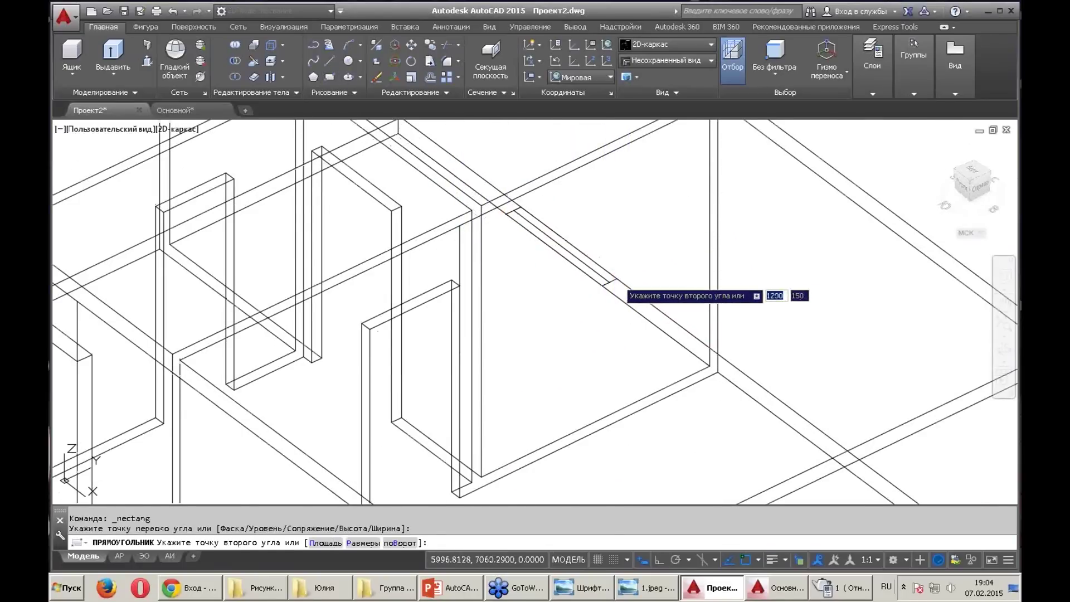
pyautogui.click(607, 285)
pyautogui.scroll(-2, 605, 217)
pyautogui.moveTo(493, 184); pyautogui.dragTo(508, 239, button='middle')
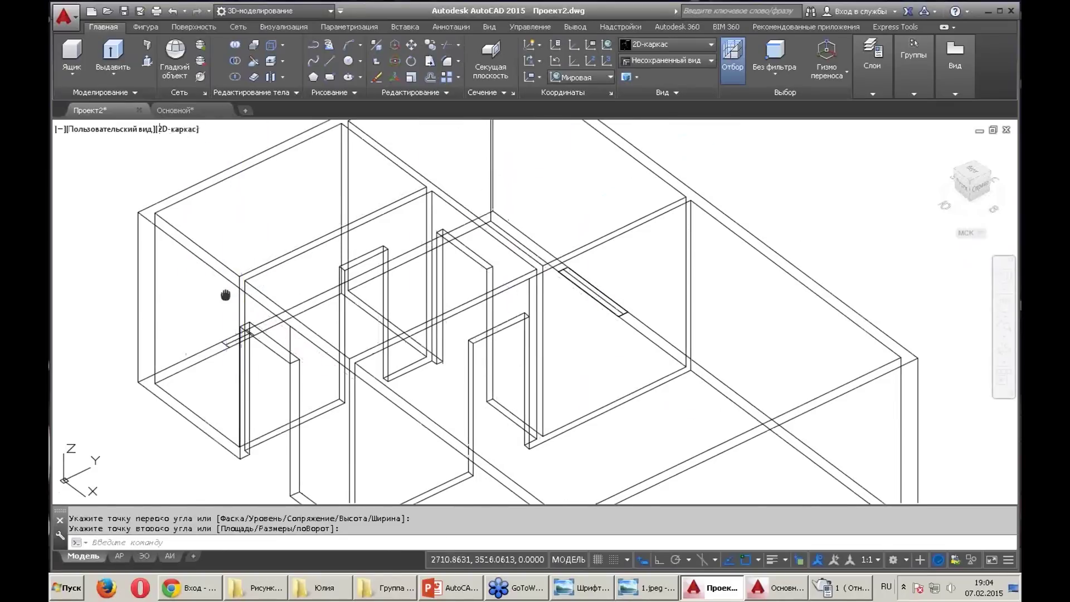
pyautogui.moveTo(225, 295); pyautogui.dragTo(151, 244, button='middle')
pyautogui.click(332, 76)
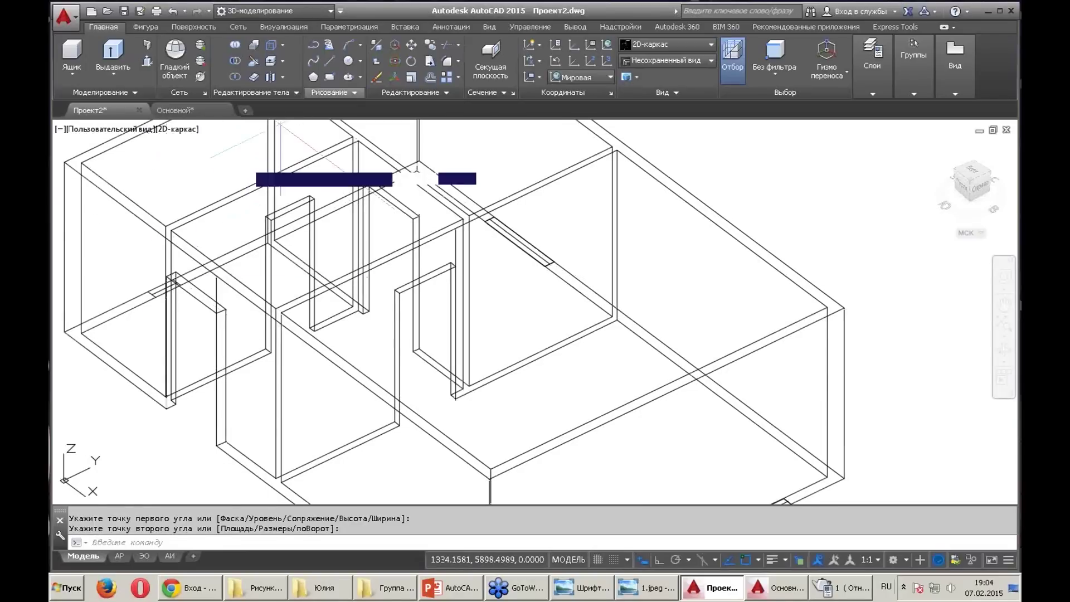
pyautogui.scroll(3, 136, 297)
pyautogui.click(163, 271)
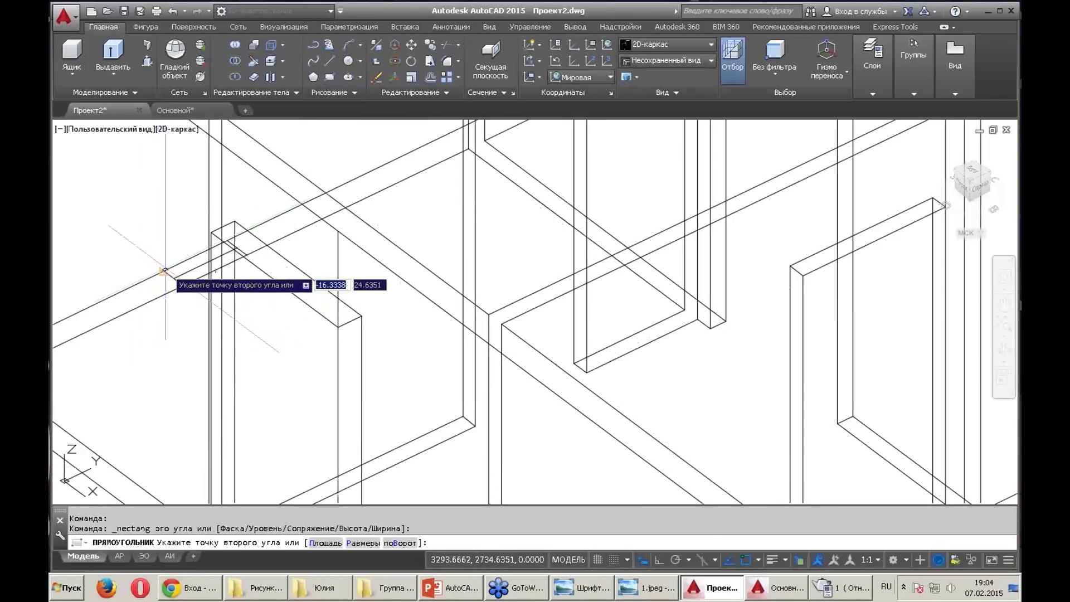
pyautogui.click(246, 256)
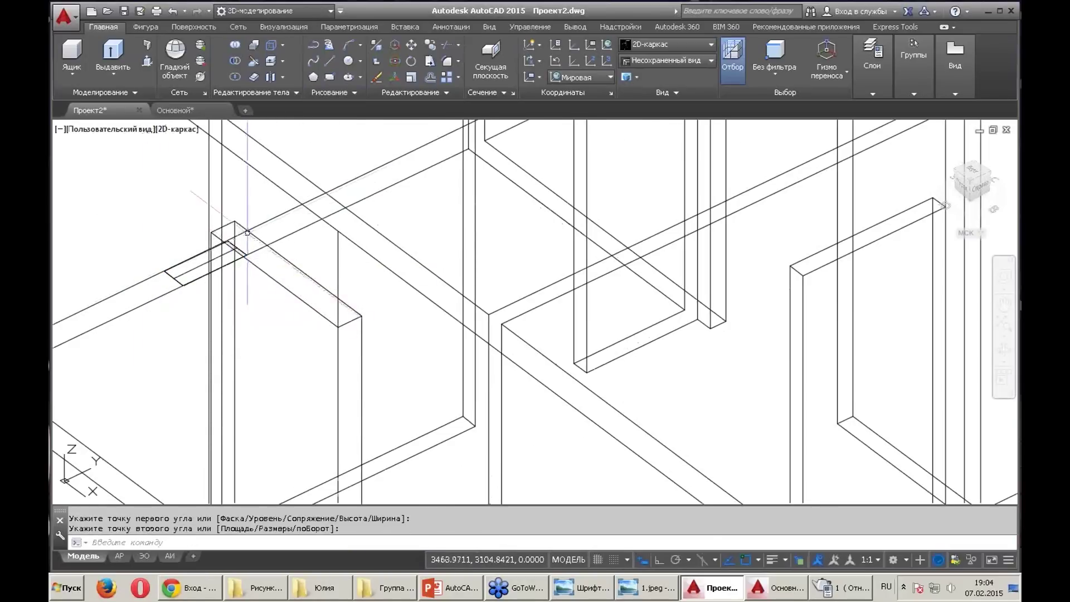
pyautogui.scroll(-3, 210, 222)
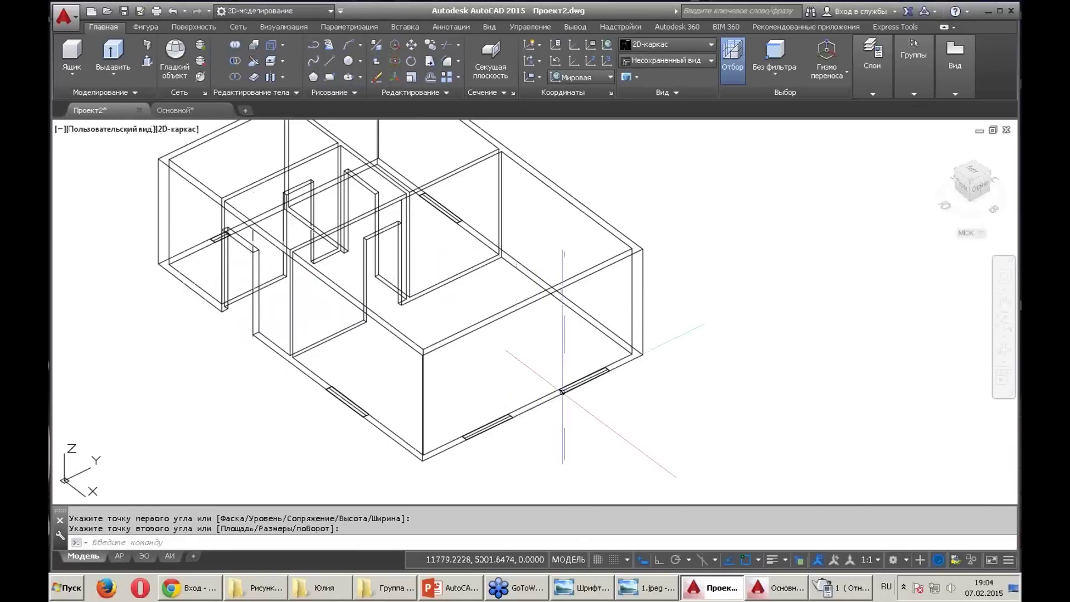
# Select the four window polylines via selection cycling and show their properties
pyautogui.click(562, 392)
pyautogui.click(605, 431)
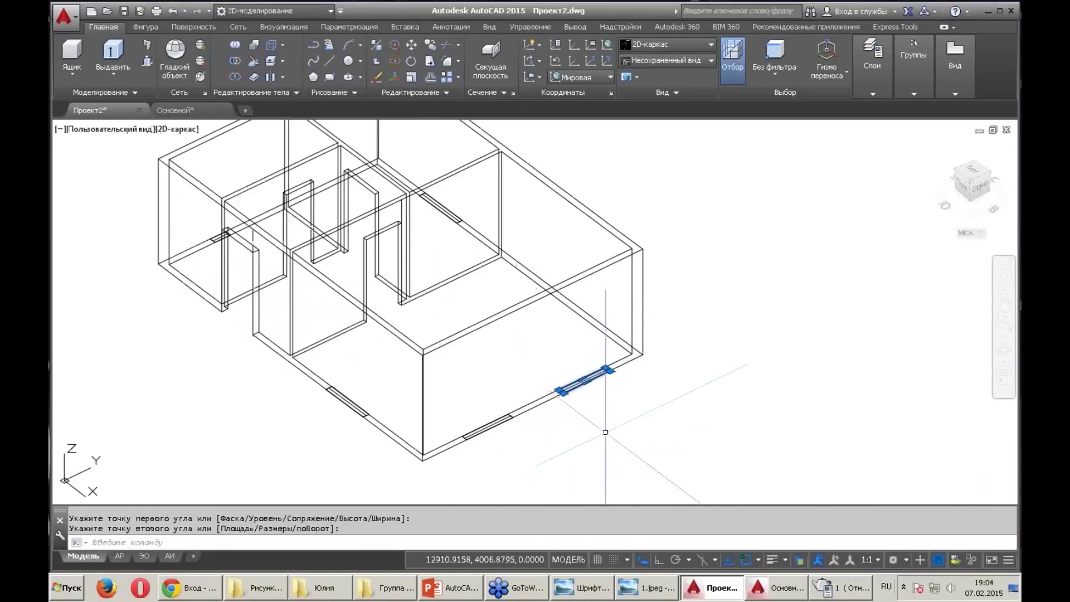
pyautogui.click(509, 415)
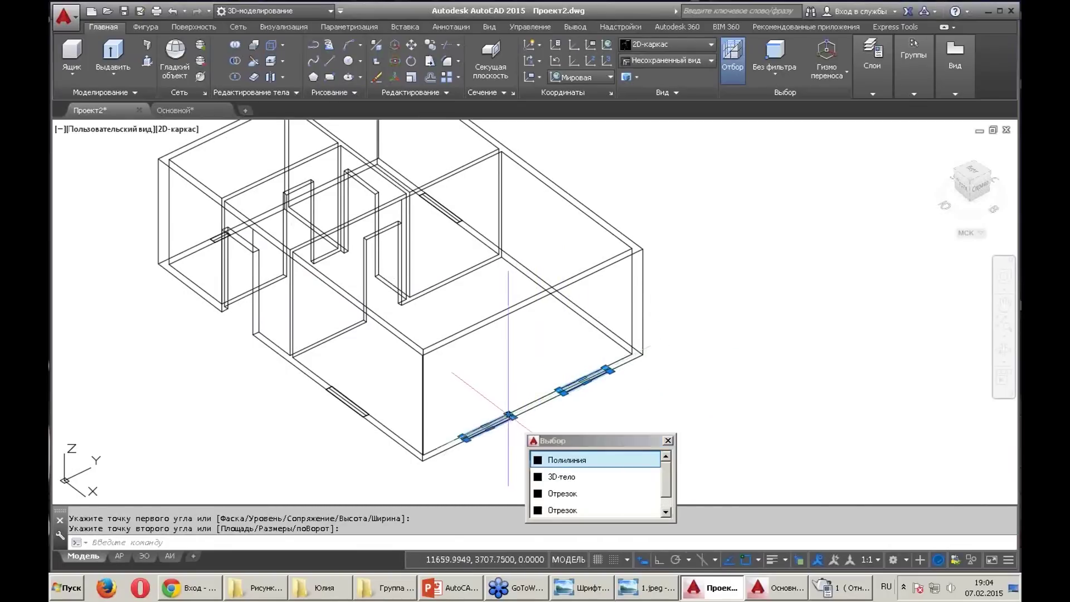
pyautogui.click(557, 461)
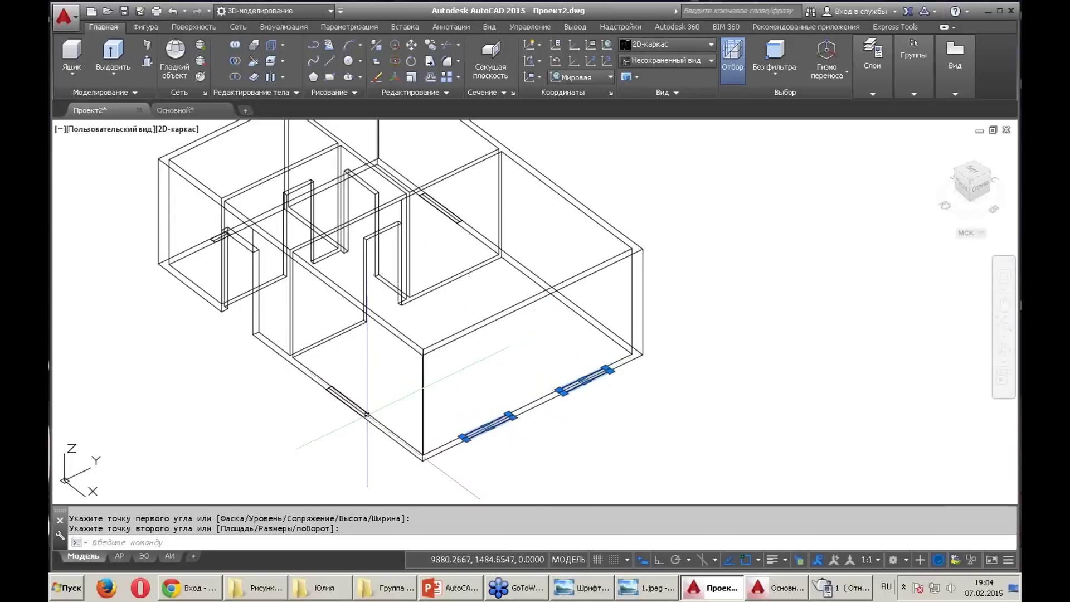
pyautogui.click(367, 415)
pyautogui.click(405, 460)
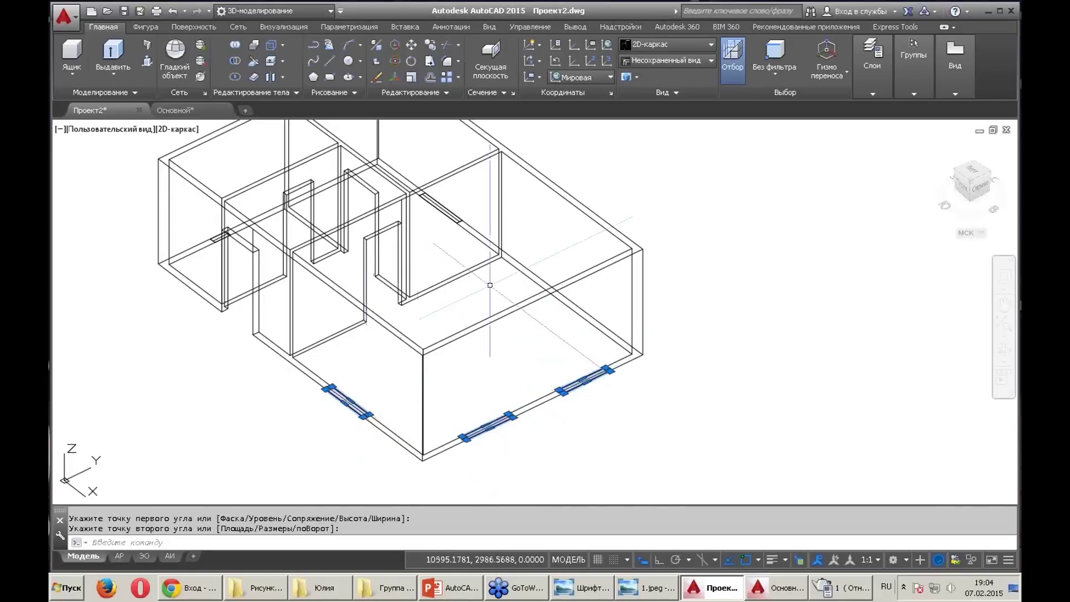
pyautogui.click(460, 221)
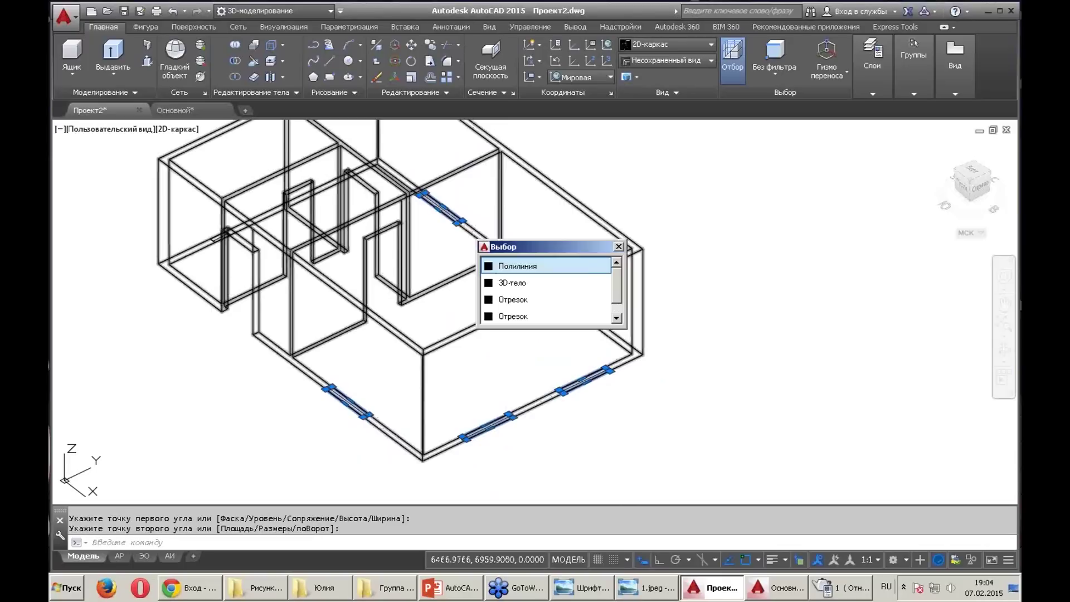
pyautogui.click(518, 265)
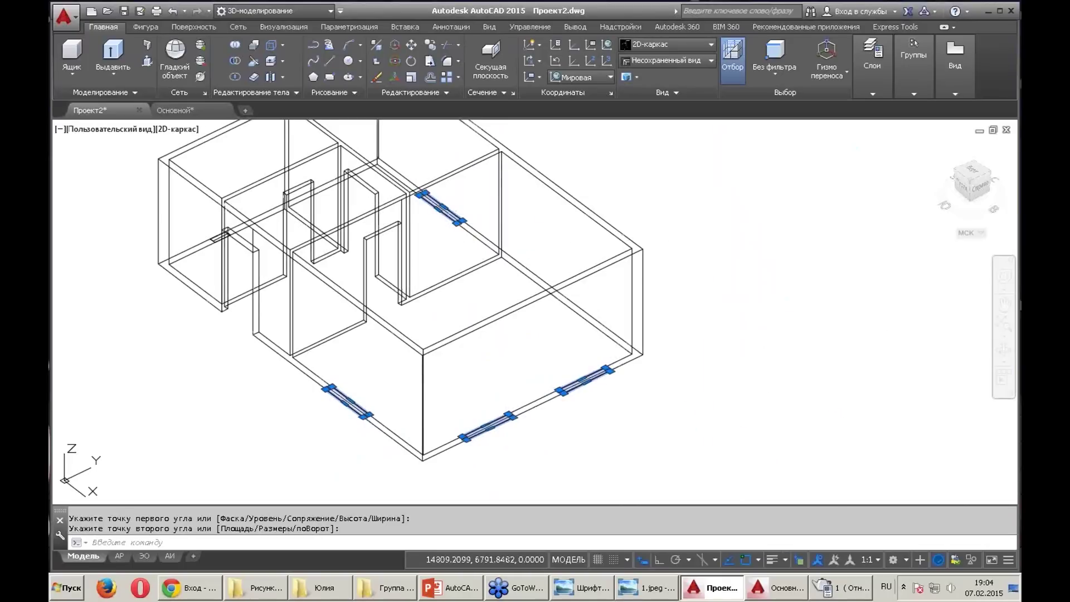
pyautogui.hotkey('ctrl', '1')
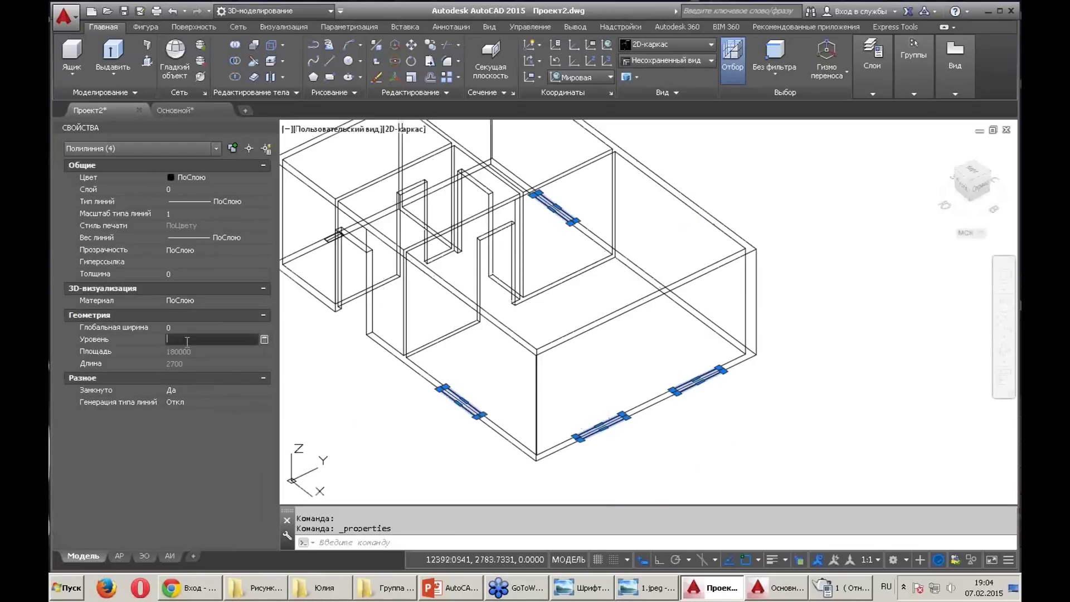
pyautogui.write('900')
# Set the four window outlines to elevation 900 and extrude them 1500 high
pyautogui.press('Return')
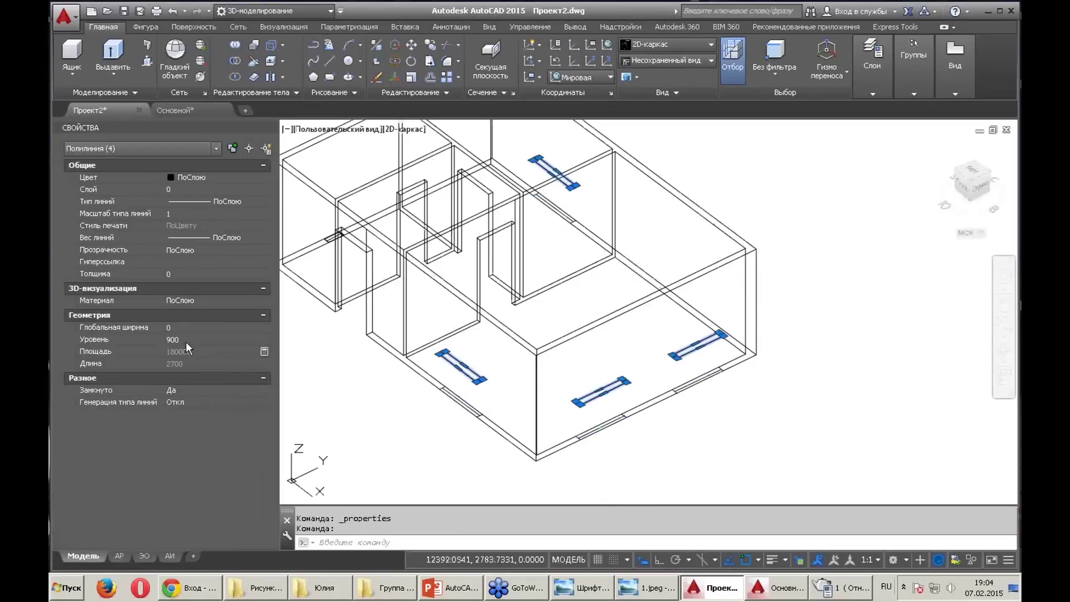
pyautogui.click(269, 129)
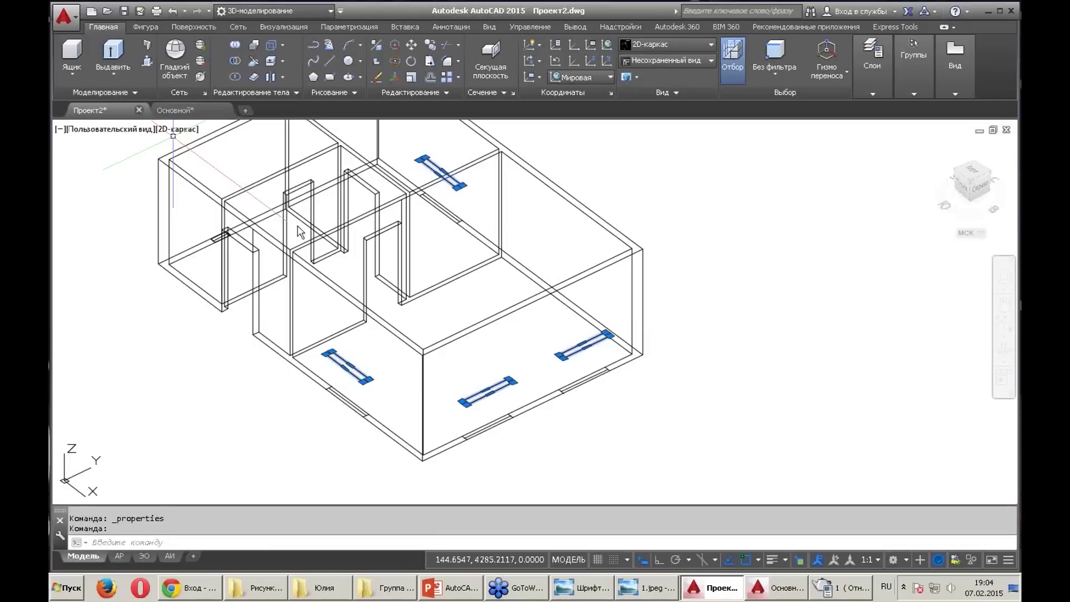
pyautogui.click(112, 55)
pyautogui.write('1500')
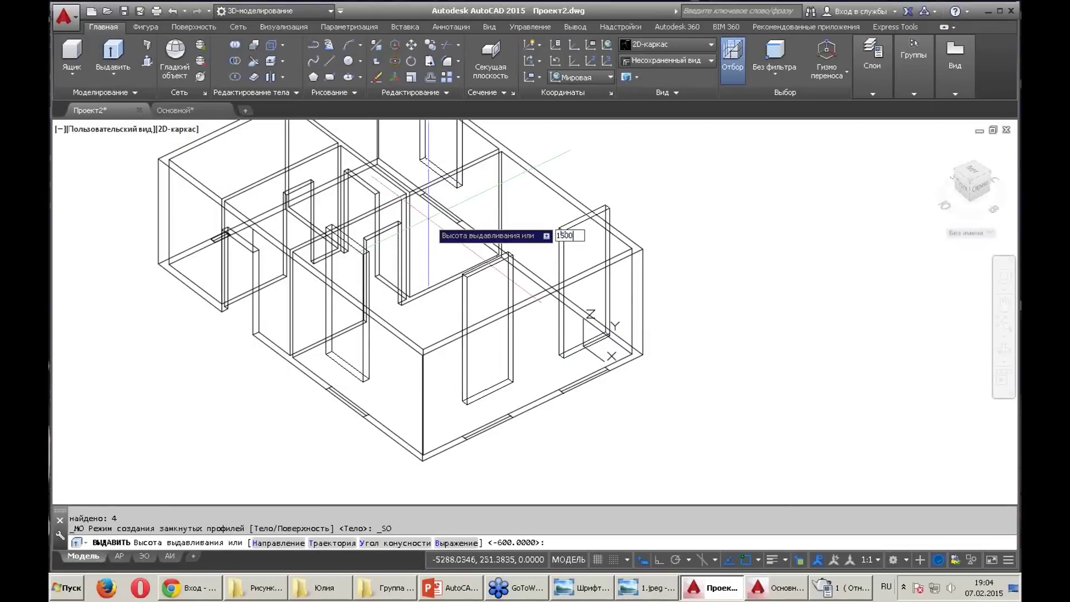
pyautogui.press('Return')
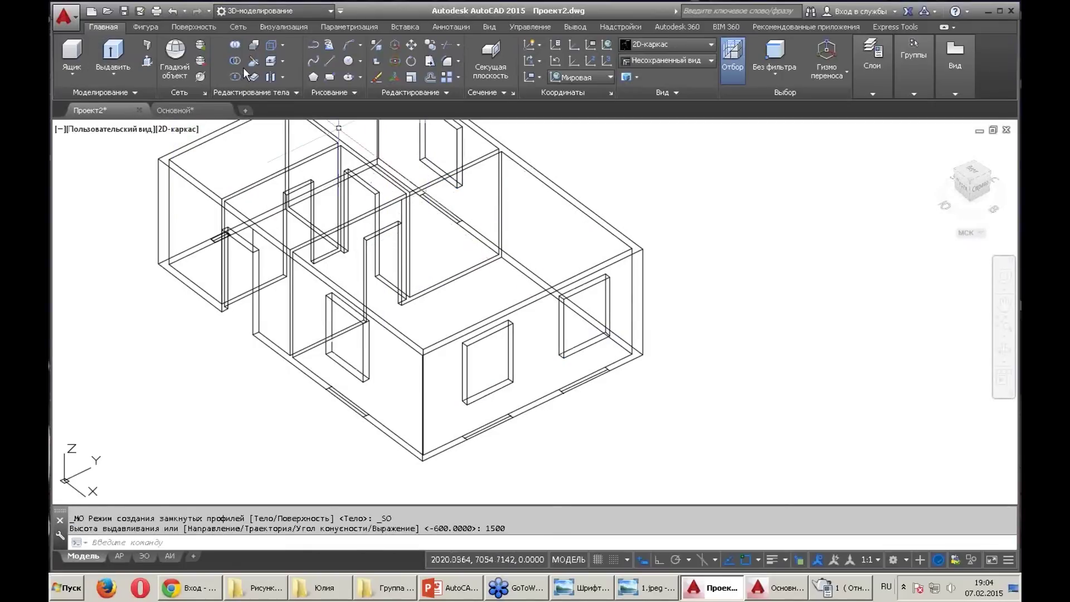
# Subtract the window solids from the house walls solid
pyautogui.click(237, 61)
pyautogui.click(553, 174)
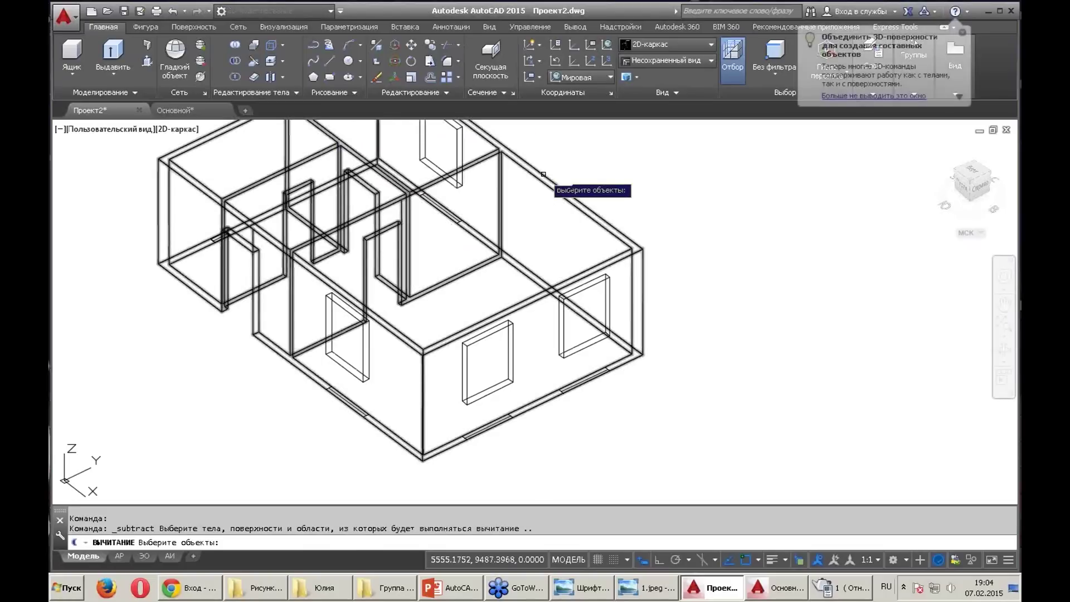
pyautogui.moveTo(552, 174); pyautogui.dragTo(618, 285, button='middle')
pyautogui.press('Return')
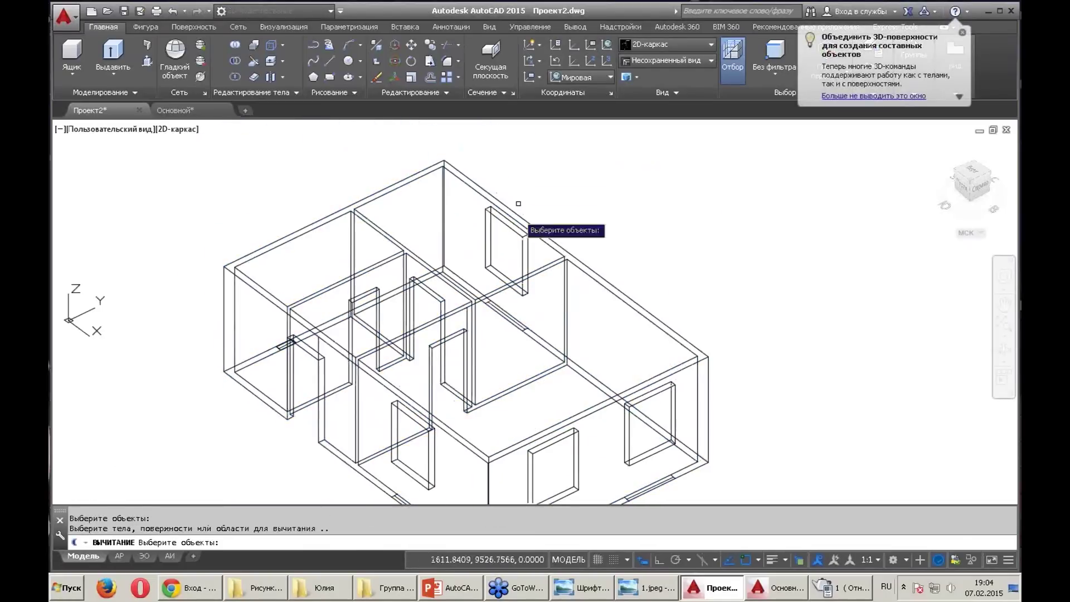
pyautogui.click(522, 258)
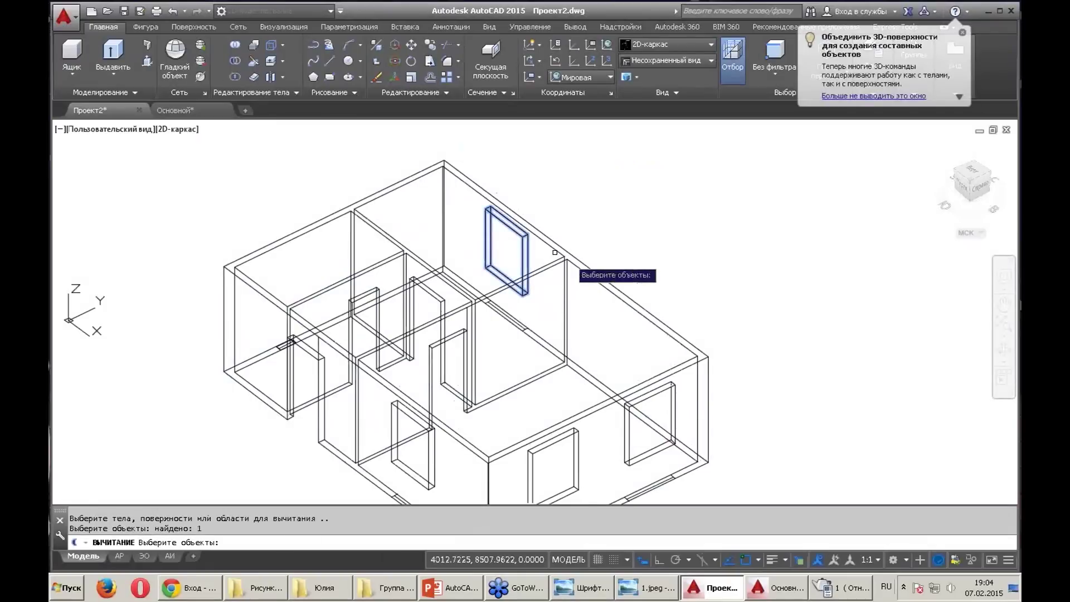
pyautogui.click(675, 415)
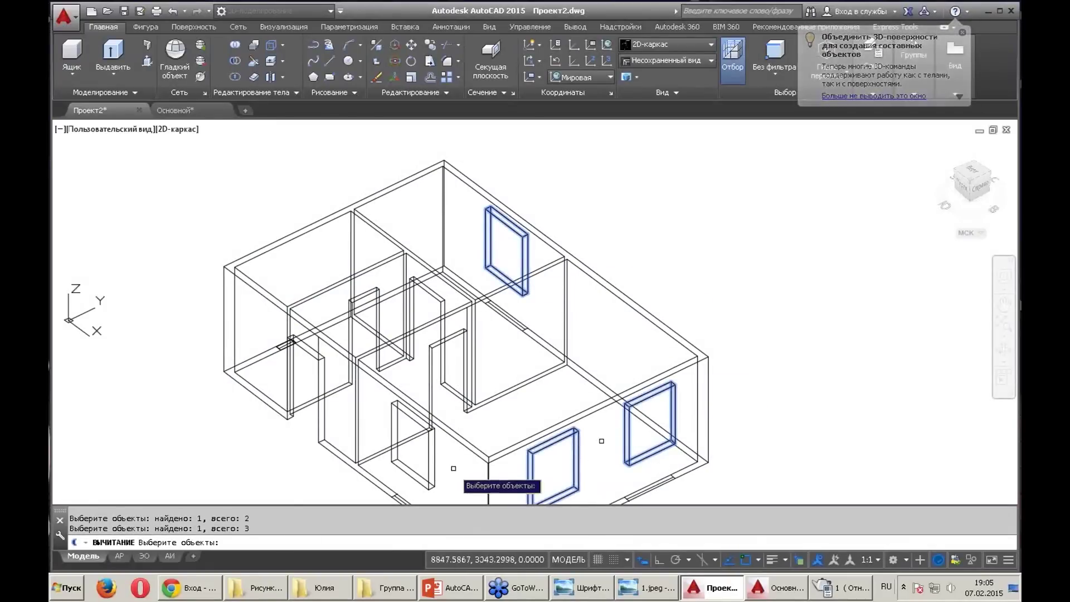
pyautogui.click(430, 450)
pyautogui.press('Return')
pyautogui.moveTo(481, 395); pyautogui.dragTo(457, 303, button='middle')
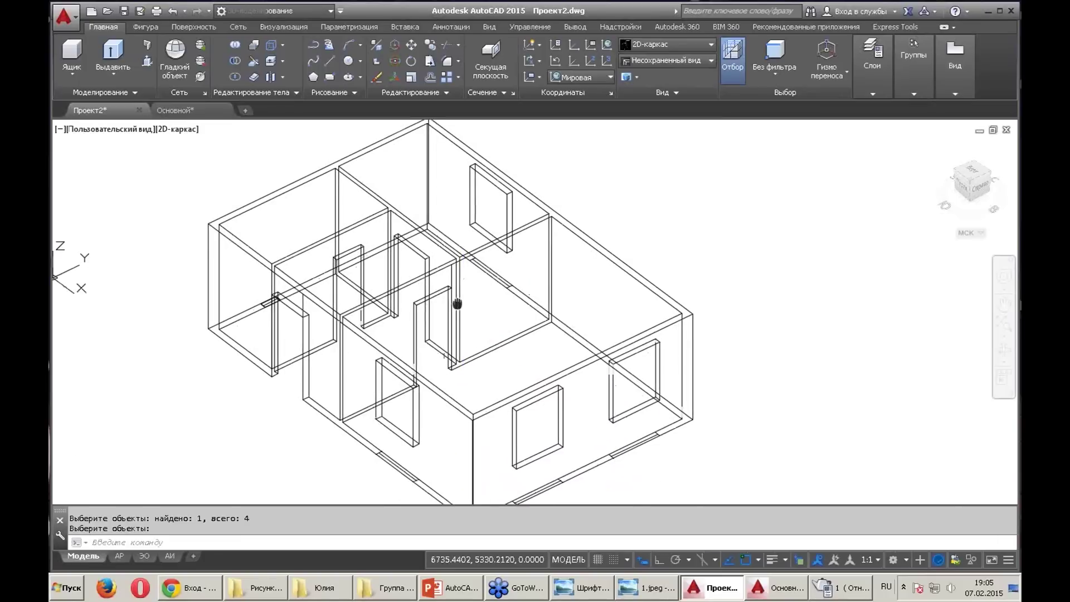
# Shade the model grey and press-pull the first window outline through its wall
pyautogui.click(174, 127)
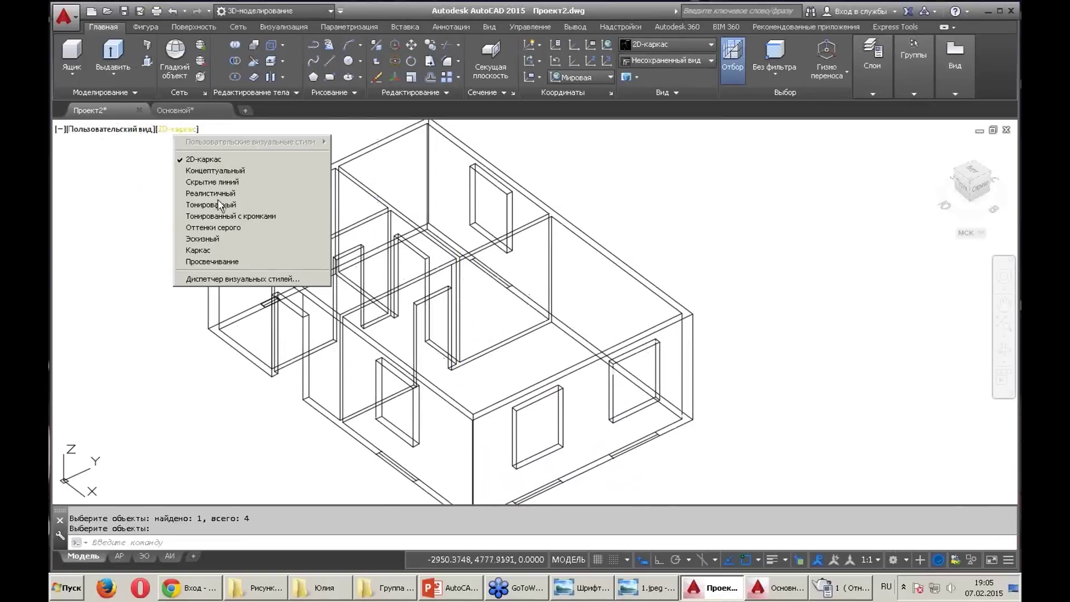
pyautogui.click(221, 225)
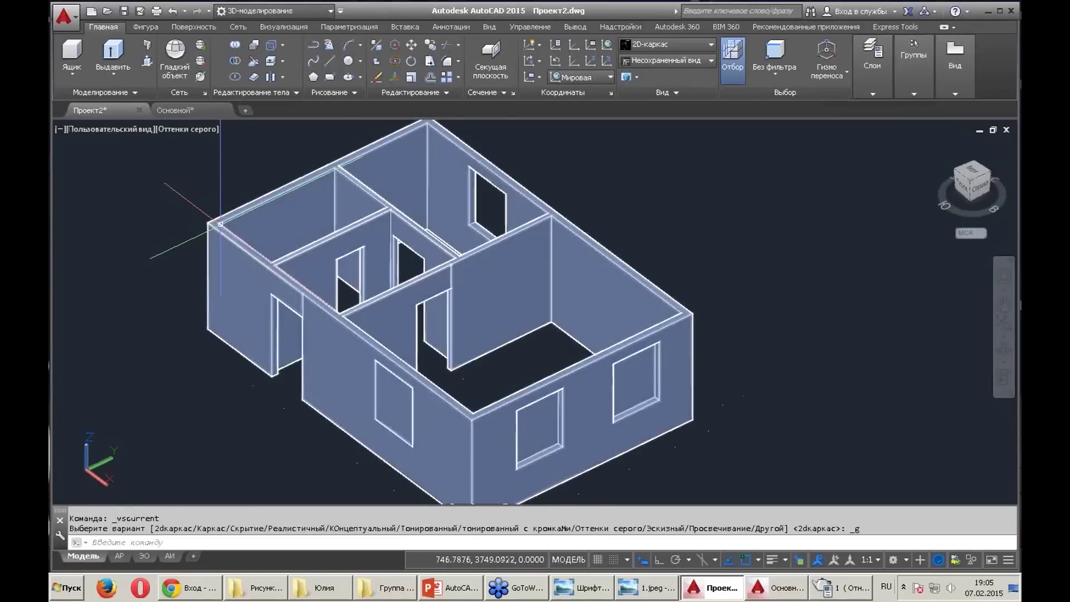
pyautogui.scroll(5, 547, 409)
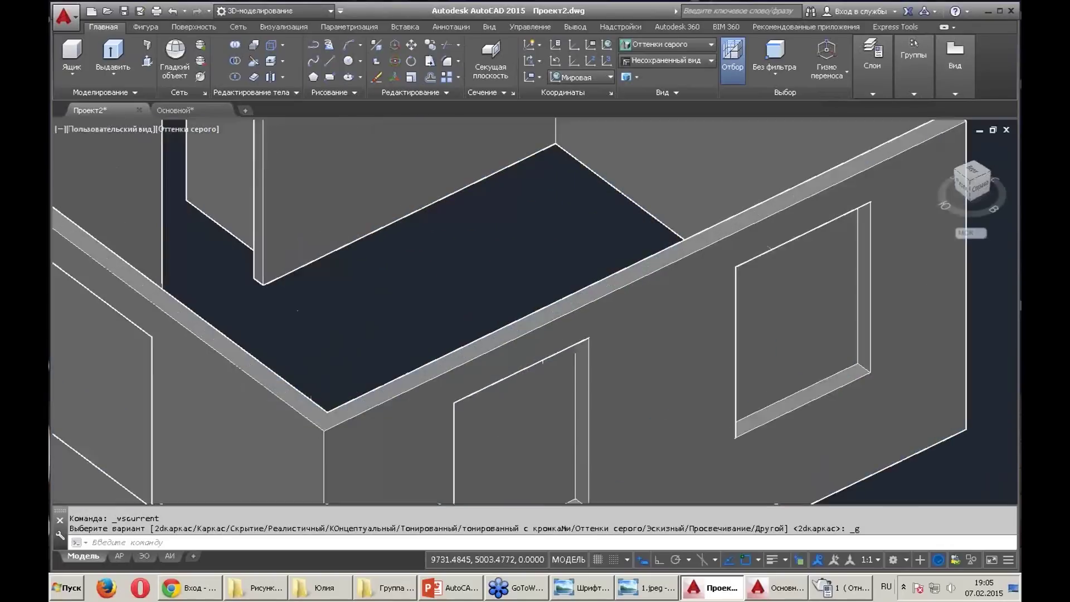
pyautogui.scroll(-5, 548, 409)
pyautogui.moveTo(547, 410)
pyautogui.keyDown('shift'); pyautogui.mouseDown(button='middle')
pyautogui.moveTo(673, 441)
pyautogui.moveTo(641, 440)
pyautogui.mouseUp(button='middle'); pyautogui.keyUp('shift')
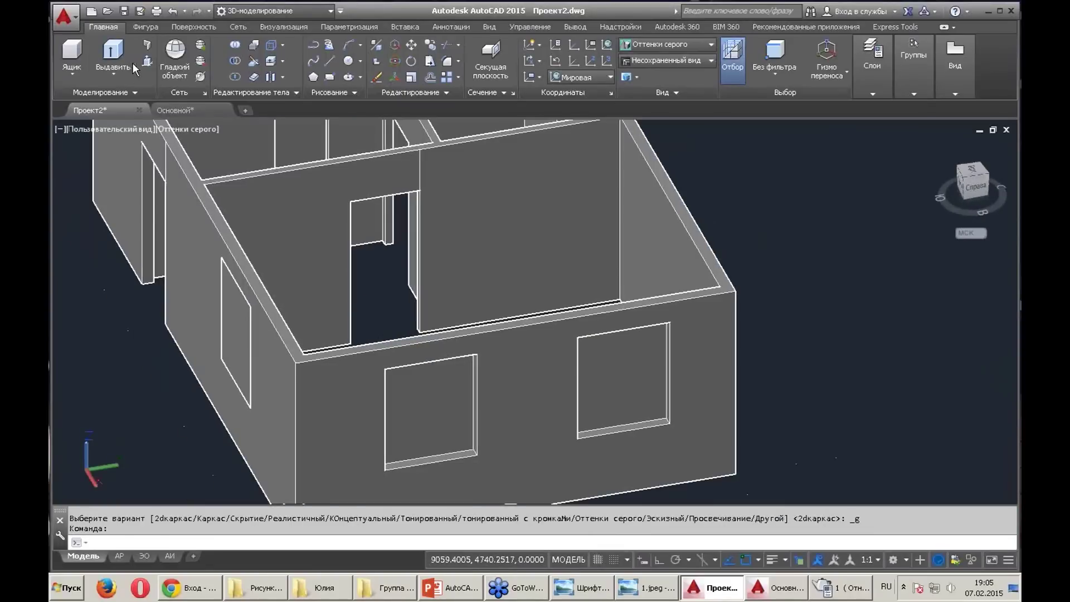
pyautogui.click(147, 60)
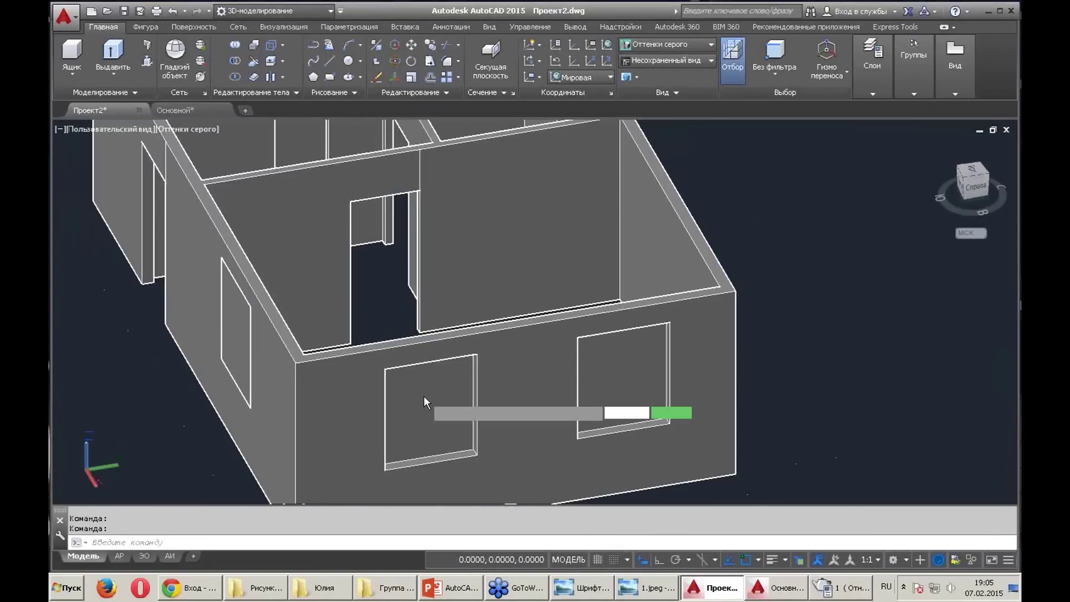
pyautogui.click(428, 417)
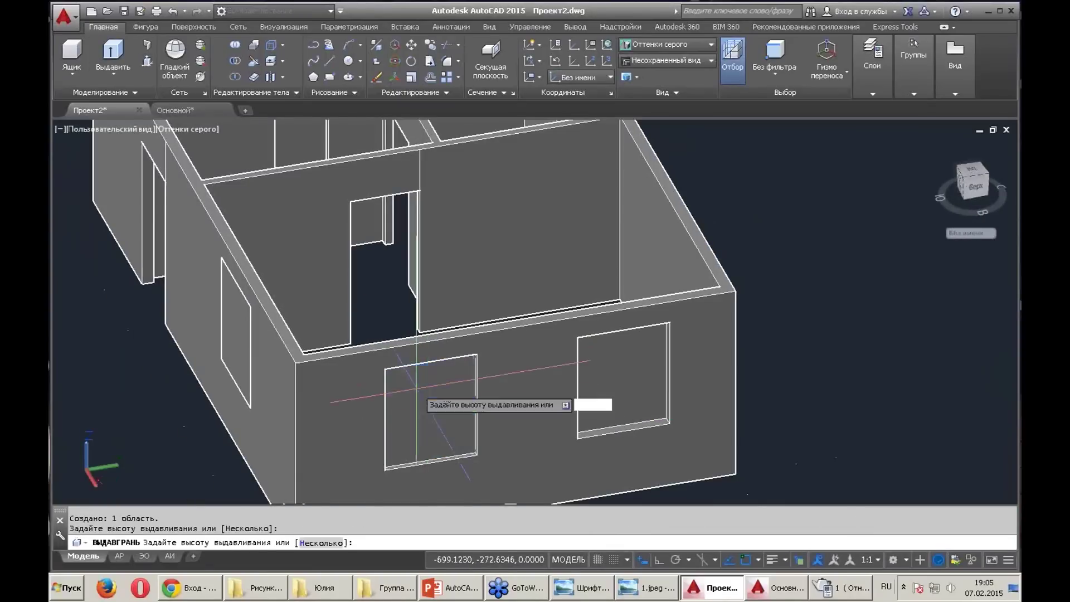
pyautogui.click(398, 338)
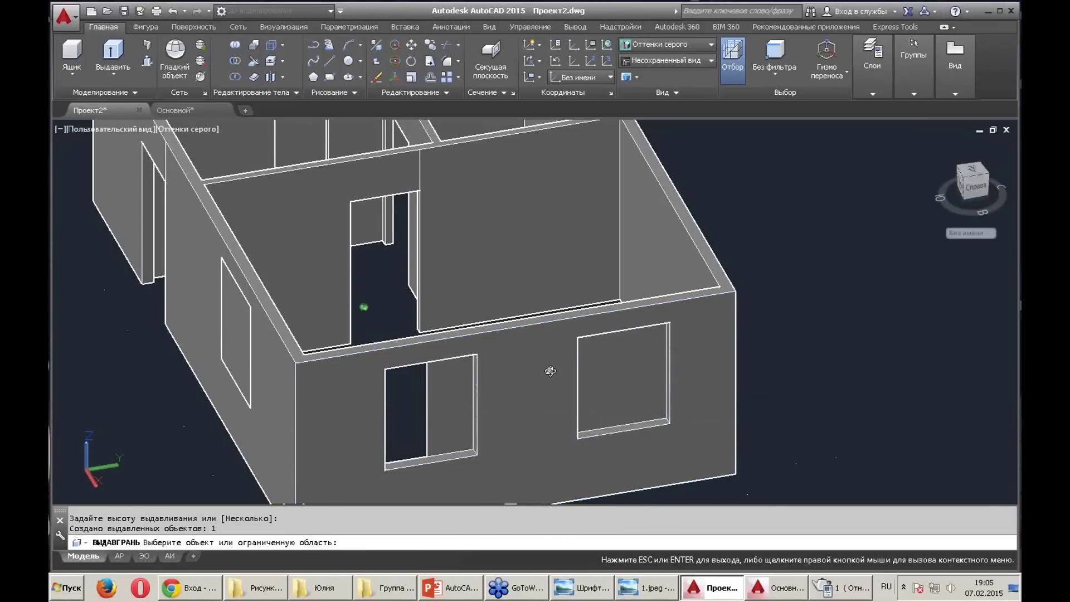
# Press-pull two more window outlines through the walls, orbiting between them
pyautogui.keyDown('shift'); pyautogui.moveTo(550, 365); pyautogui.dragTo(612, 347, button='middle'); pyautogui.keyUp('shift')
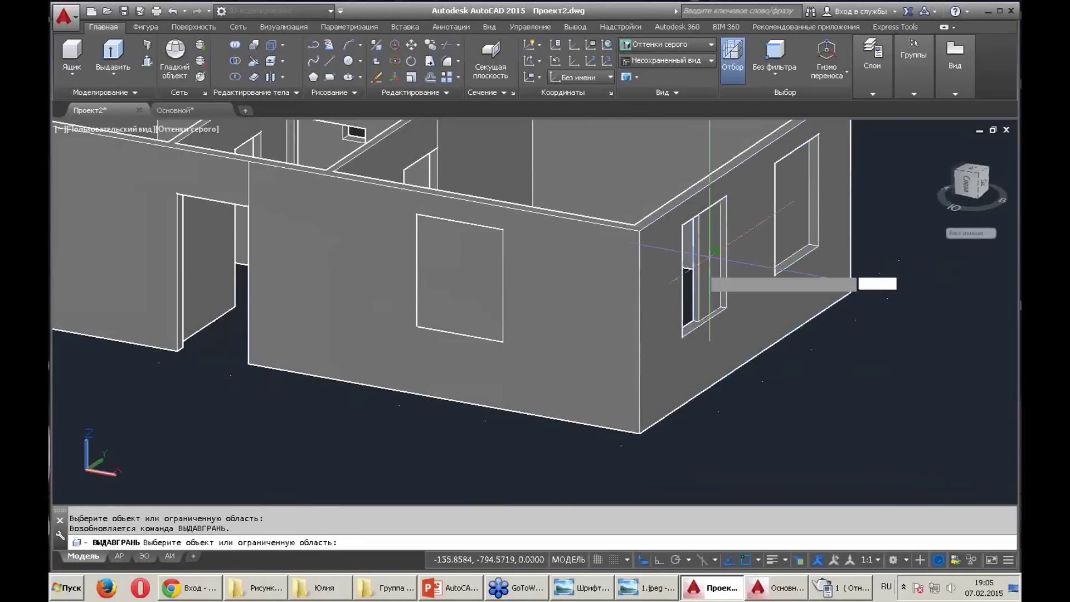
pyautogui.click(710, 248)
pyautogui.click(676, 242)
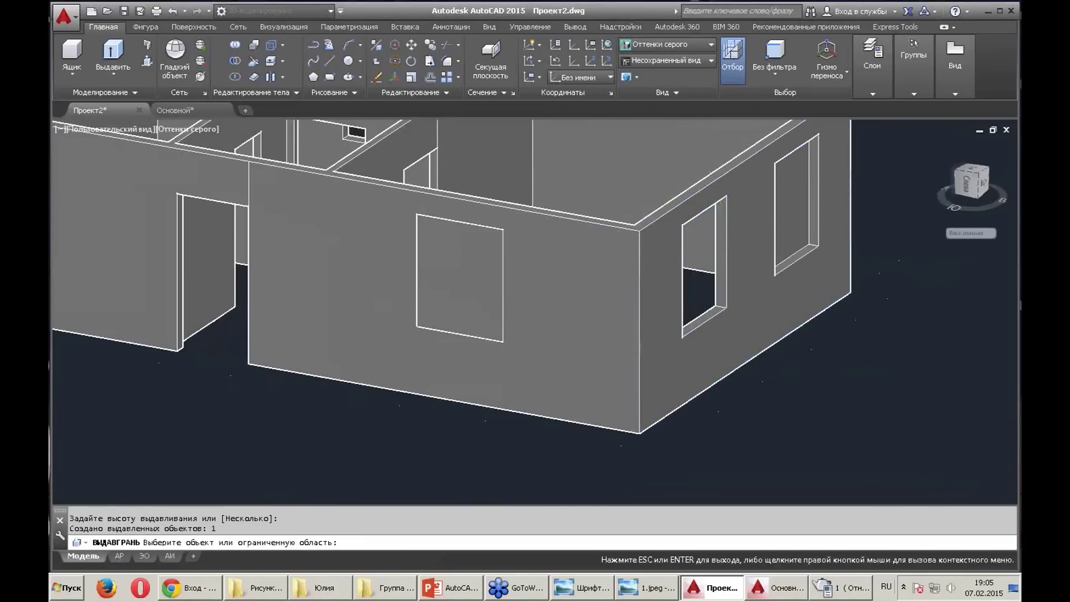
pyautogui.keyDown('shift'); pyautogui.moveTo(675, 245); pyautogui.dragTo(413, 384, button='middle'); pyautogui.keyUp('shift')
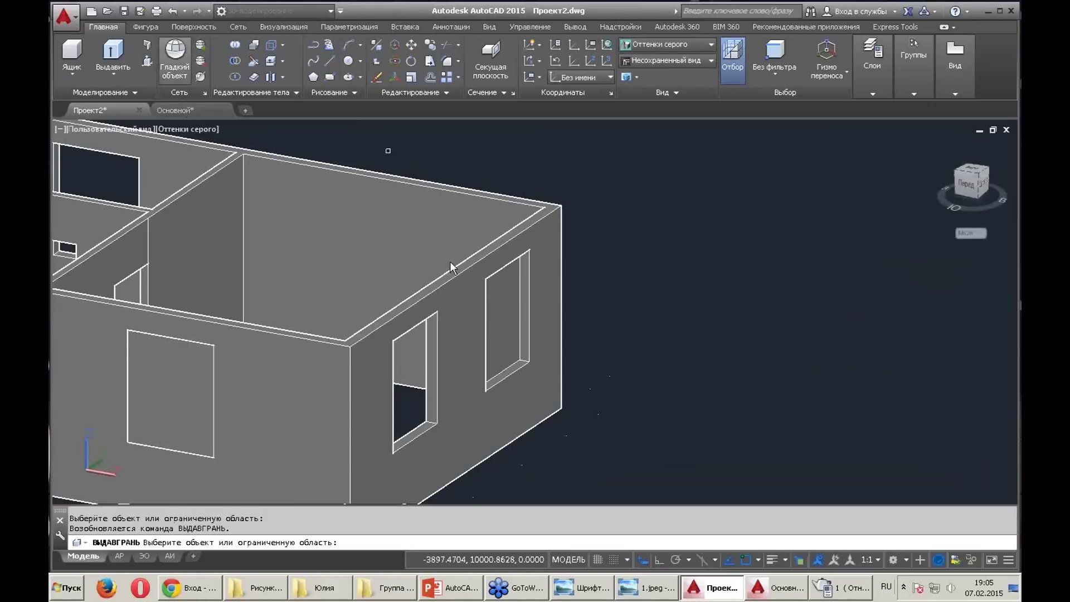
pyautogui.press('Return')
pyautogui.press('Return')
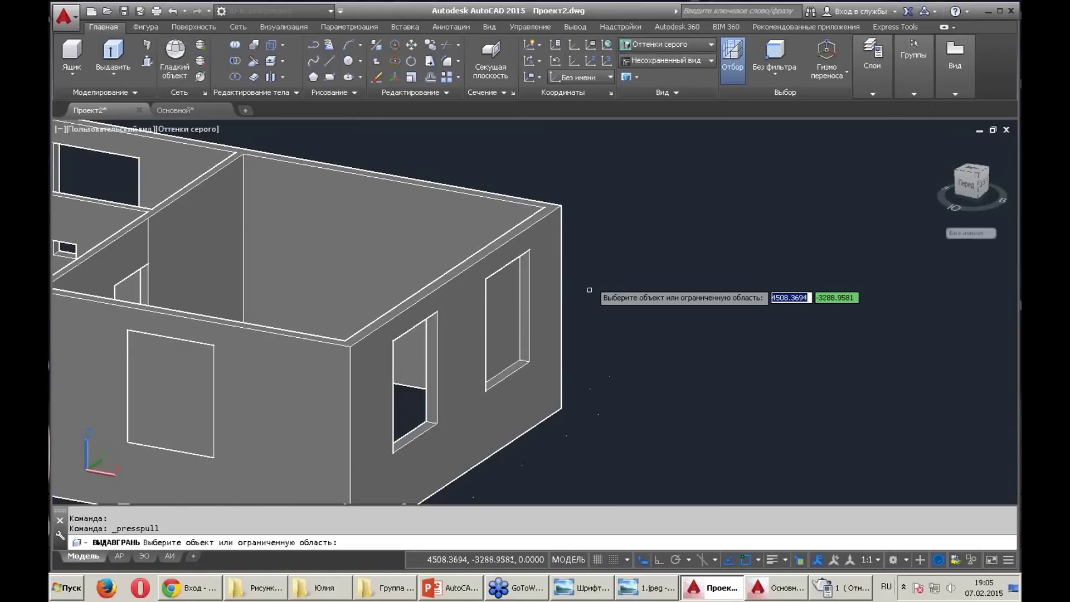
pyautogui.moveTo(593, 291)
pyautogui.keyDown('shift'); pyautogui.mouseDown(button='middle')
pyautogui.moveTo(545, 313)
pyautogui.moveTo(418, 440)
pyautogui.mouseUp(button='middle'); pyautogui.keyUp('shift')
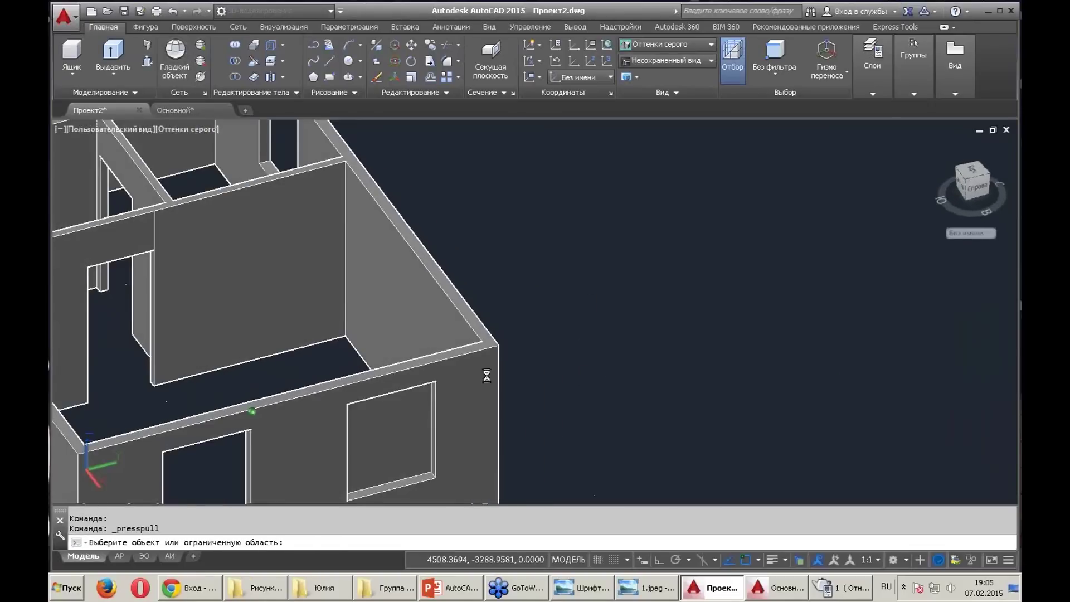
pyautogui.click(416, 430)
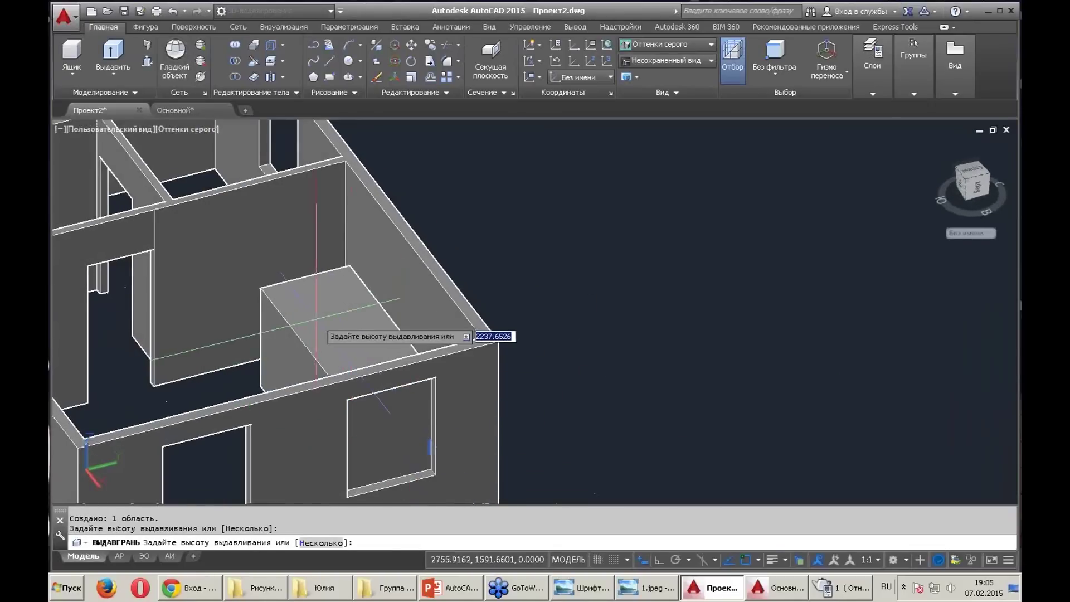
pyautogui.click(390, 317)
# Press-pull the front window region through its wall
pyautogui.scroll(-3, 414, 313)
pyautogui.moveTo(609, 258)
pyautogui.mouseDown(button='middle')
pyautogui.moveTo(78, 407)
pyautogui.moveTo(217, 336)
pyautogui.mouseUp(button='middle')
pyautogui.scroll(-5, 190, 415)
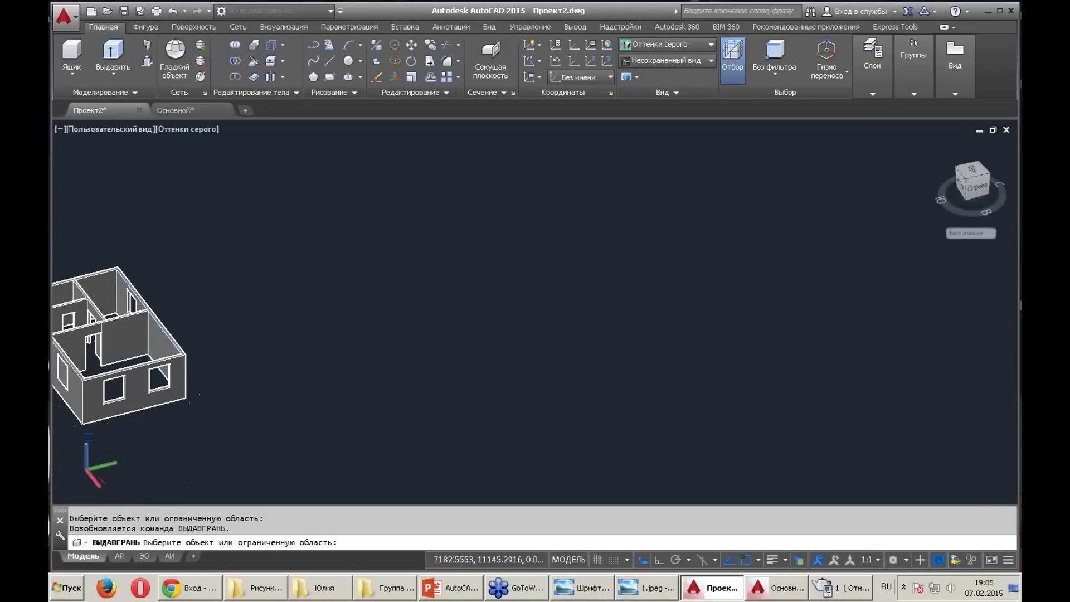
pyautogui.moveTo(184, 424)
pyautogui.mouseDown(button='middle')
pyautogui.moveTo(357, 368)
pyautogui.moveTo(444, 361)
pyautogui.moveTo(423, 340)
pyautogui.mouseUp(button='middle')
pyautogui.scroll(3, 406, 322)
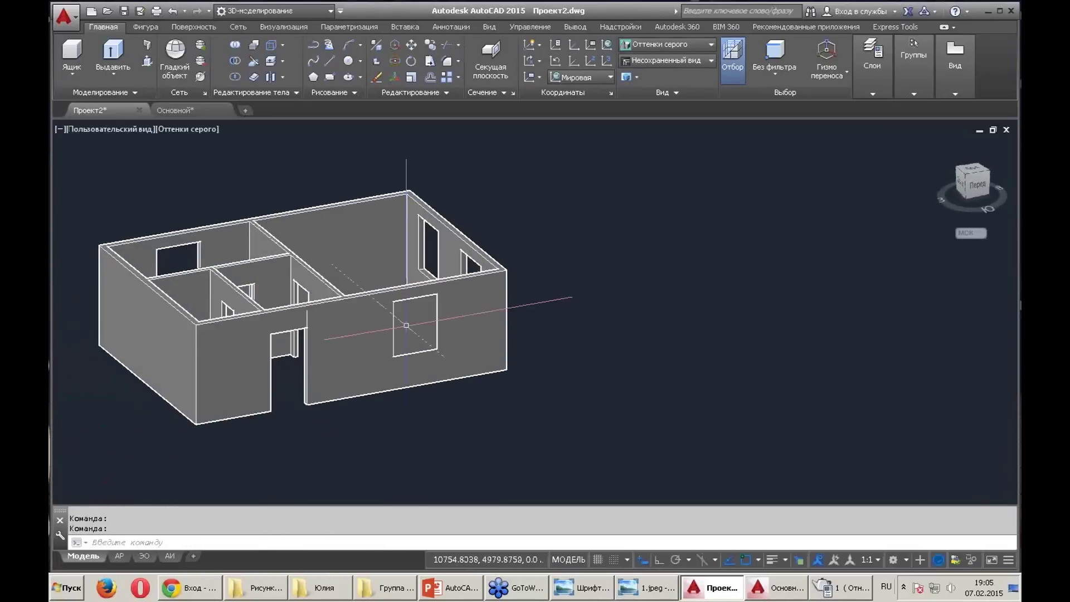
pyautogui.scroll(3, 394, 330)
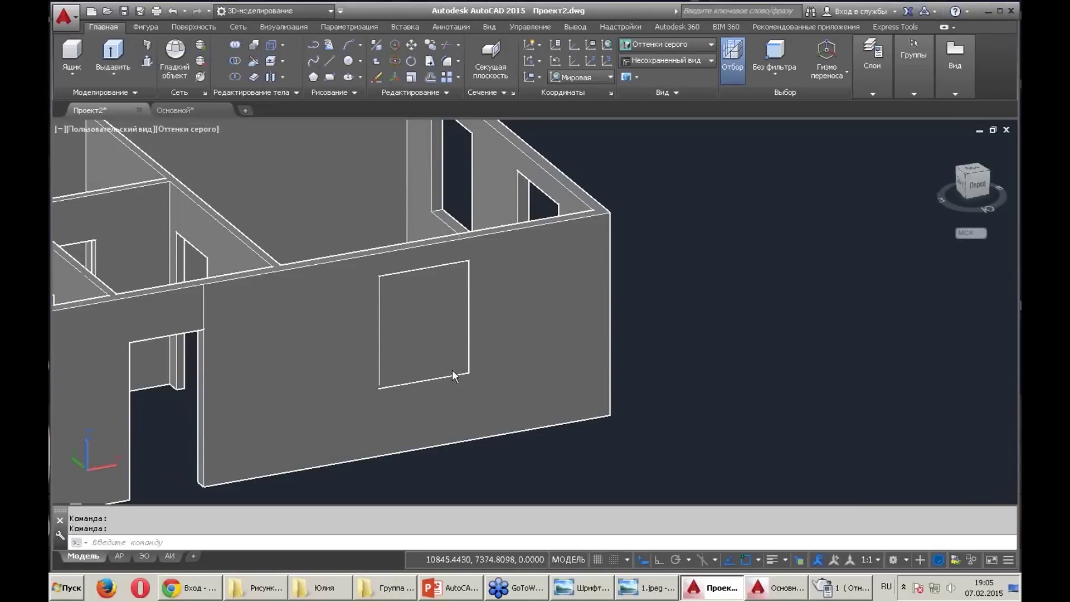
pyautogui.hotkey('ctrl', 'shift', 'e')
pyautogui.click(390, 283)
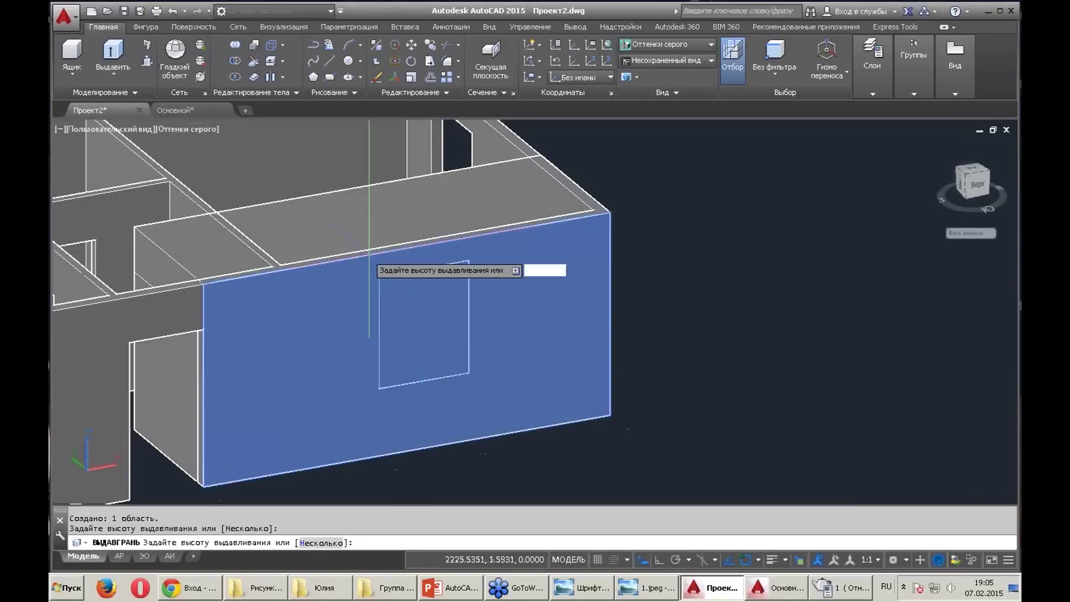
pyautogui.click(424, 282)
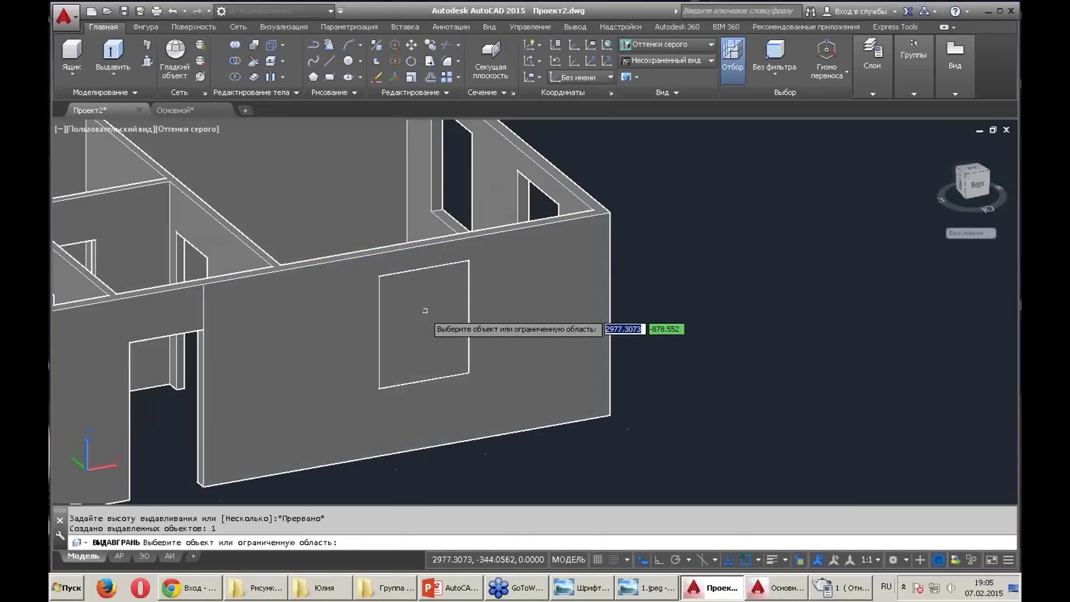
# Press-pull the last window through, then return the display to 2D wireframe
pyautogui.moveTo(425, 311)
pyautogui.keyDown('shift'); pyautogui.mouseDown(button='middle')
pyautogui.moveTo(596, 347)
pyautogui.moveTo(385, 210)
pyautogui.mouseUp(button='middle'); pyautogui.keyUp('shift')
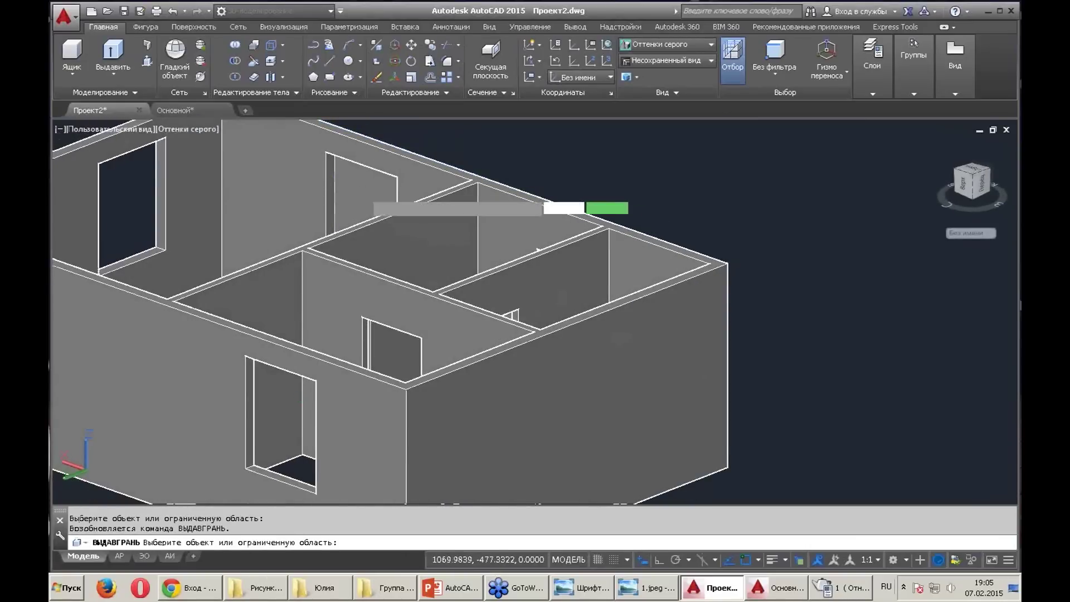
pyautogui.scroll(3, 362, 192)
pyautogui.click(362, 192)
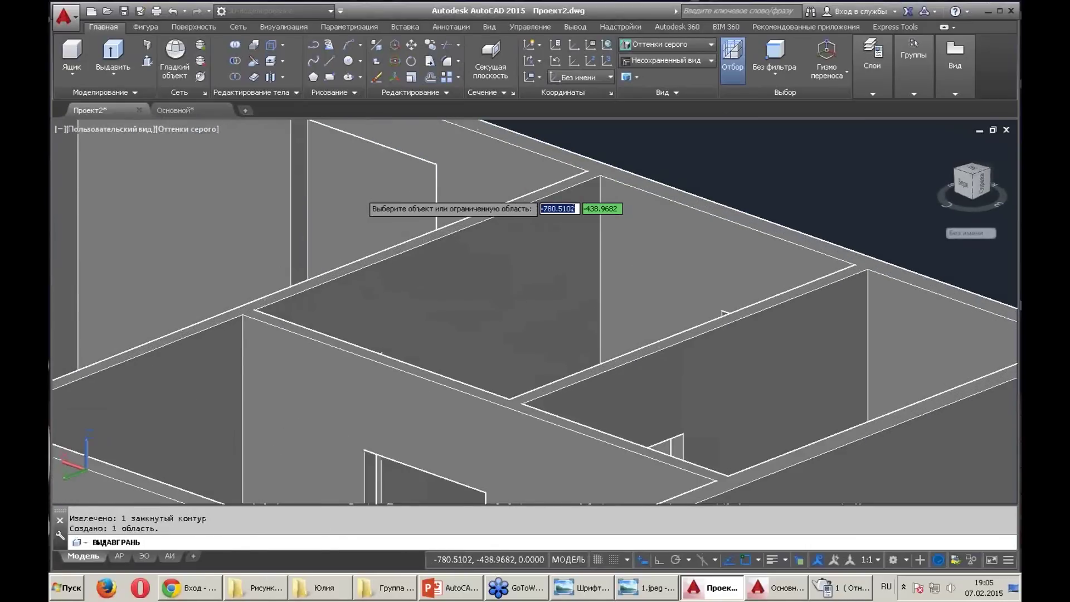
pyautogui.click(567, 130)
pyautogui.scroll(-3, 594, 186)
pyautogui.scroll(-3, 593, 187)
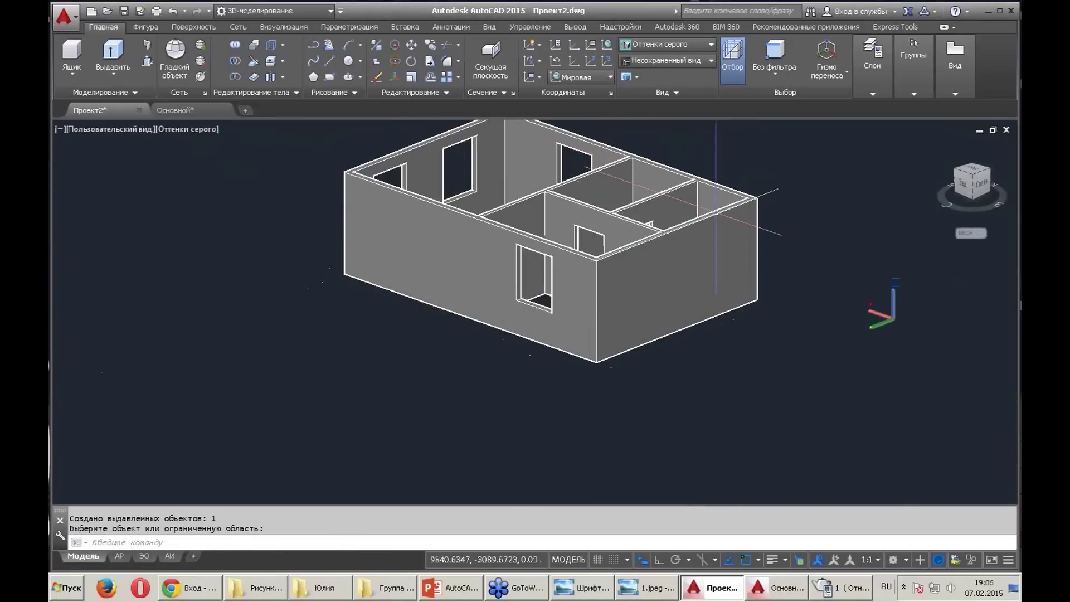
pyautogui.press('Escape')
pyautogui.moveTo(716, 211); pyautogui.dragTo(540, 291, button='middle')
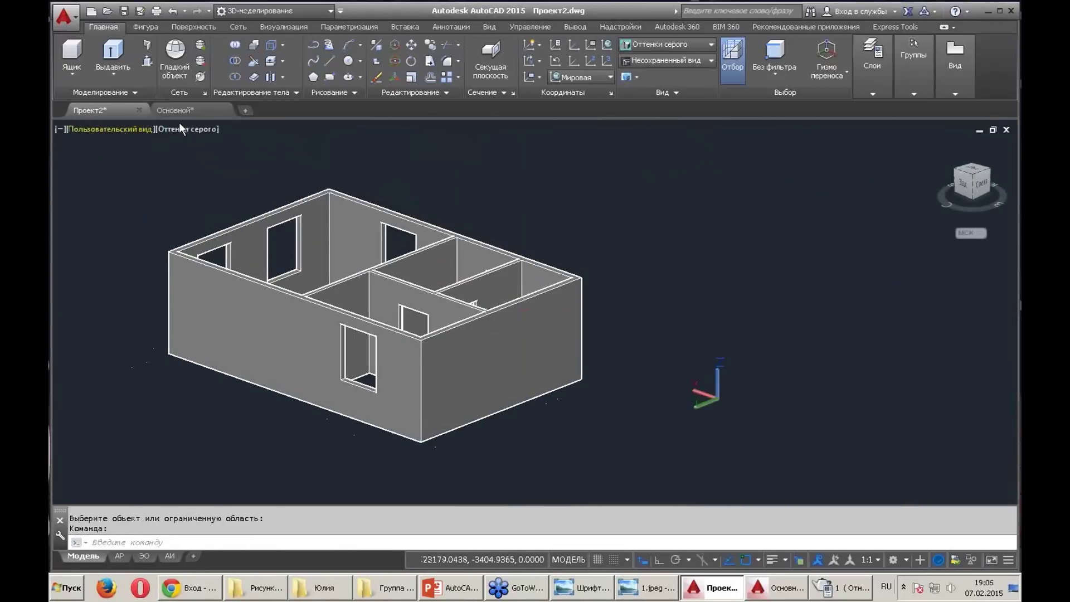
pyautogui.click(180, 129)
pyautogui.click(180, 130)
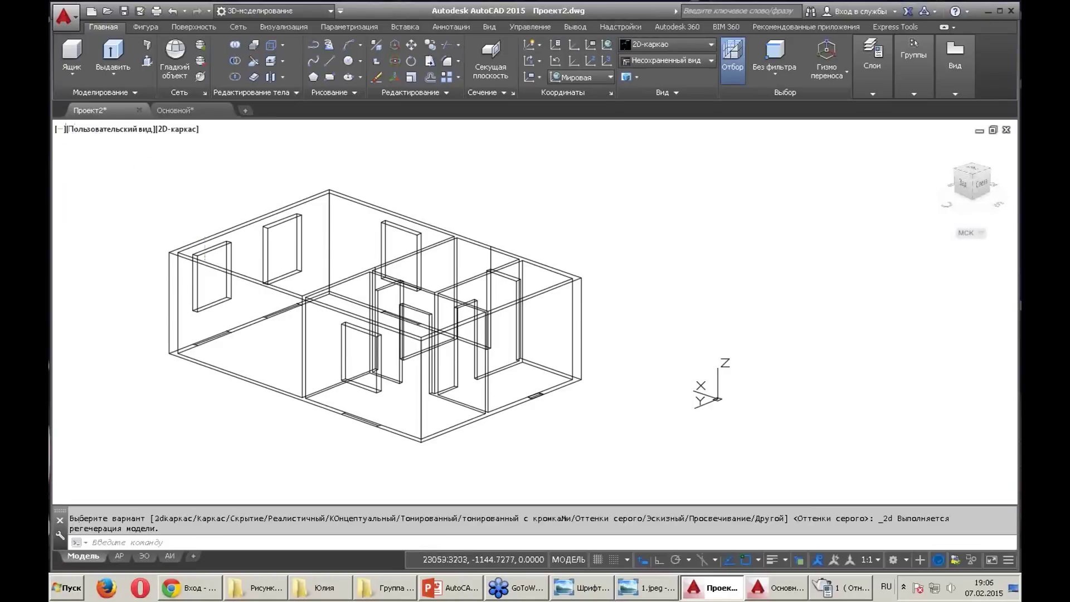
# Switch the house view to the southeast isometric (ЮВ изометрия) viewpoint
pyautogui.click(117, 132)
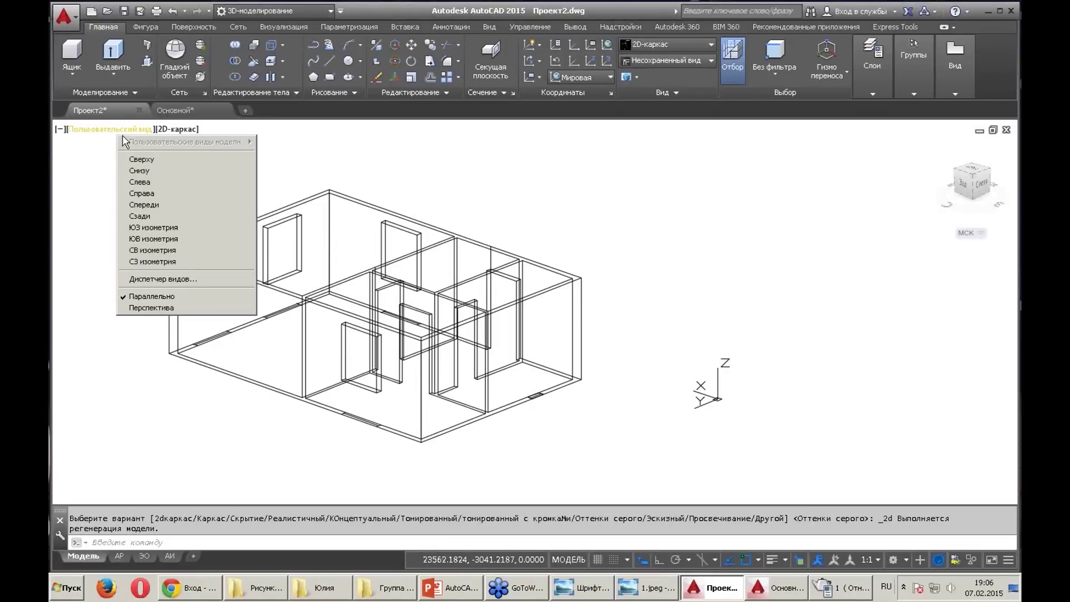
pyautogui.click(159, 239)
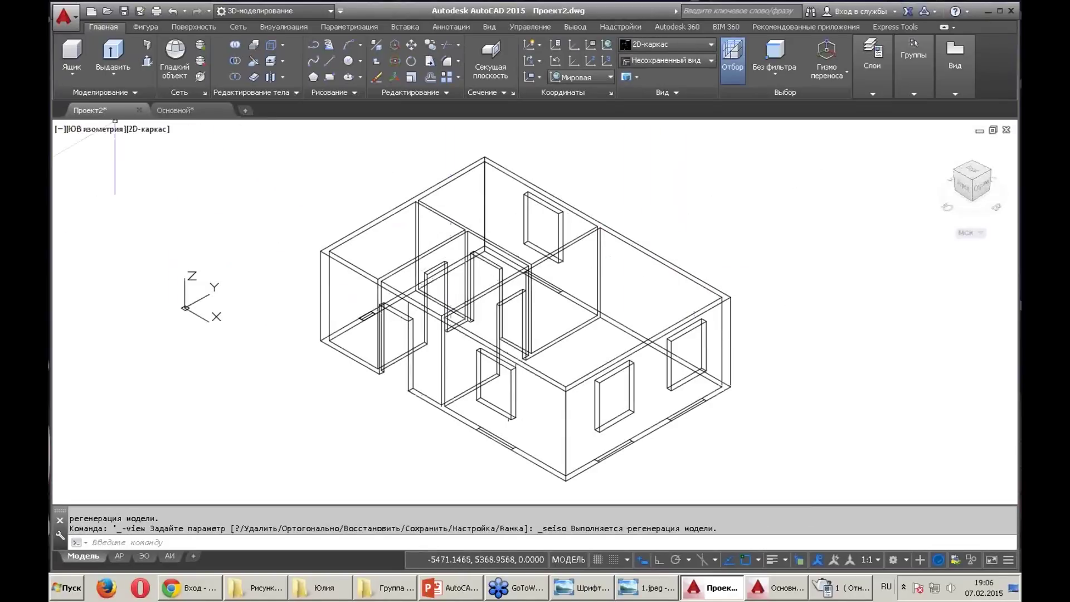
pyautogui.click(147, 129)
# Shade the isometric house in Оттенки серого and pan it to the viewport centre
pyautogui.click(187, 227)
pyautogui.moveTo(187, 227); pyautogui.dragTo(160, 189, button='middle')
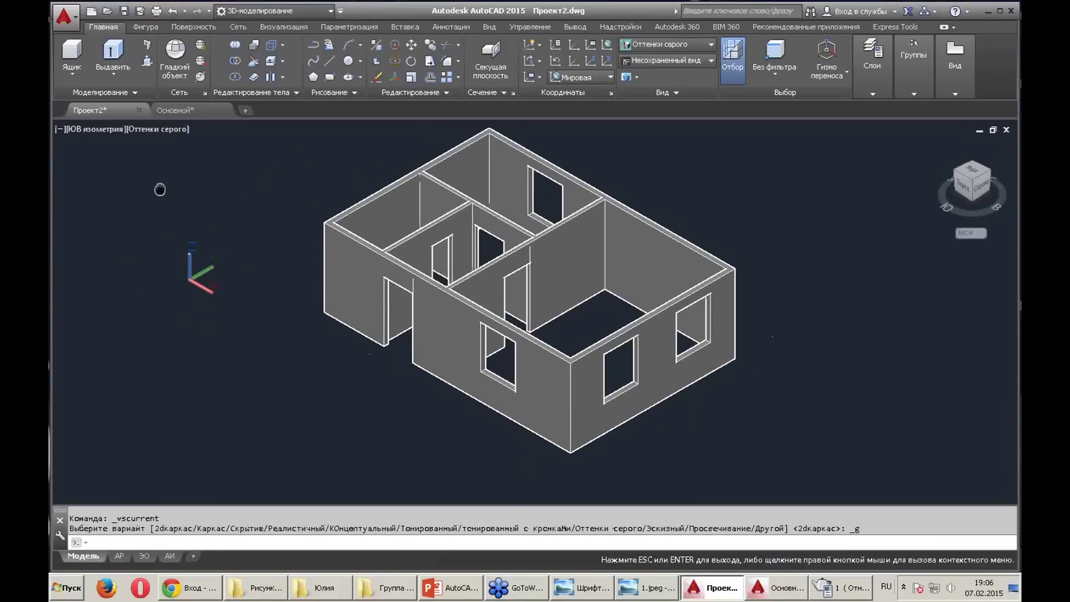
pyautogui.moveTo(160, 189)
pyautogui.mouseDown()
pyautogui.moveTo(478, 186)
pyautogui.moveTo(51, 186)
pyautogui.moveTo(306, 205)
pyautogui.moveTo(351, 267)
pyautogui.mouseUp()
pyautogui.moveTo(261, 224); pyautogui.dragTo(251, 222)
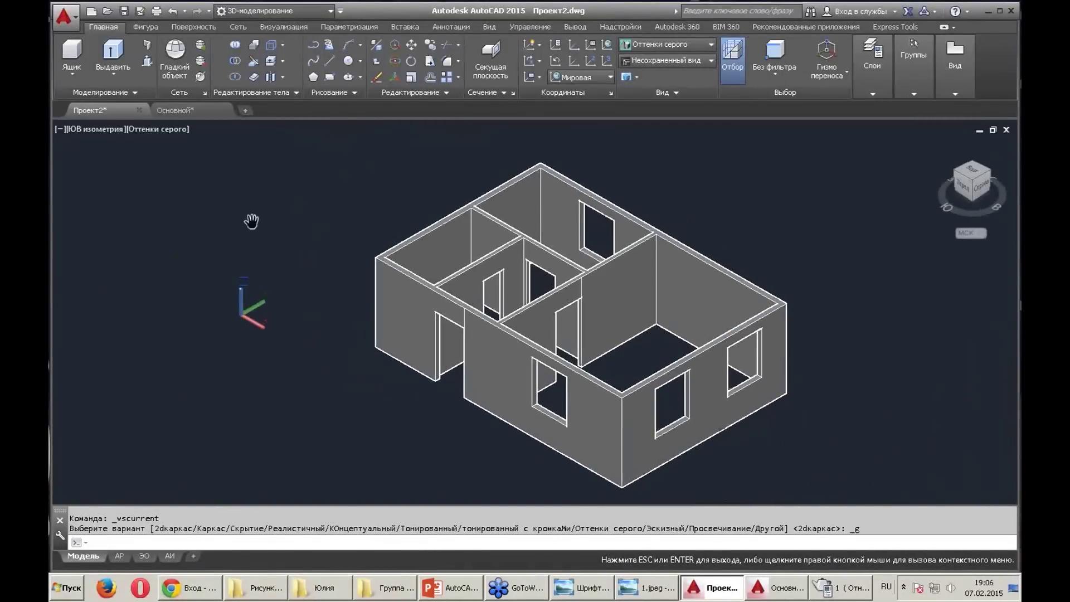
pyautogui.press('Escape')
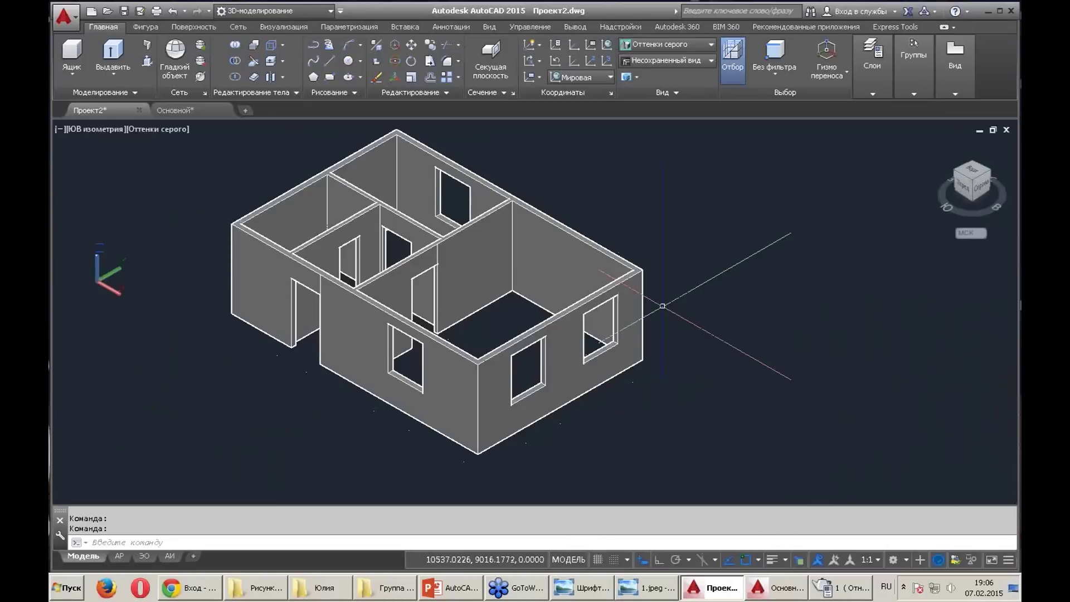
pyautogui.keyDown('shift'); pyautogui.moveTo(616, 282); pyautogui.dragTo(608, 279, button='middle'); pyautogui.keyUp('shift')
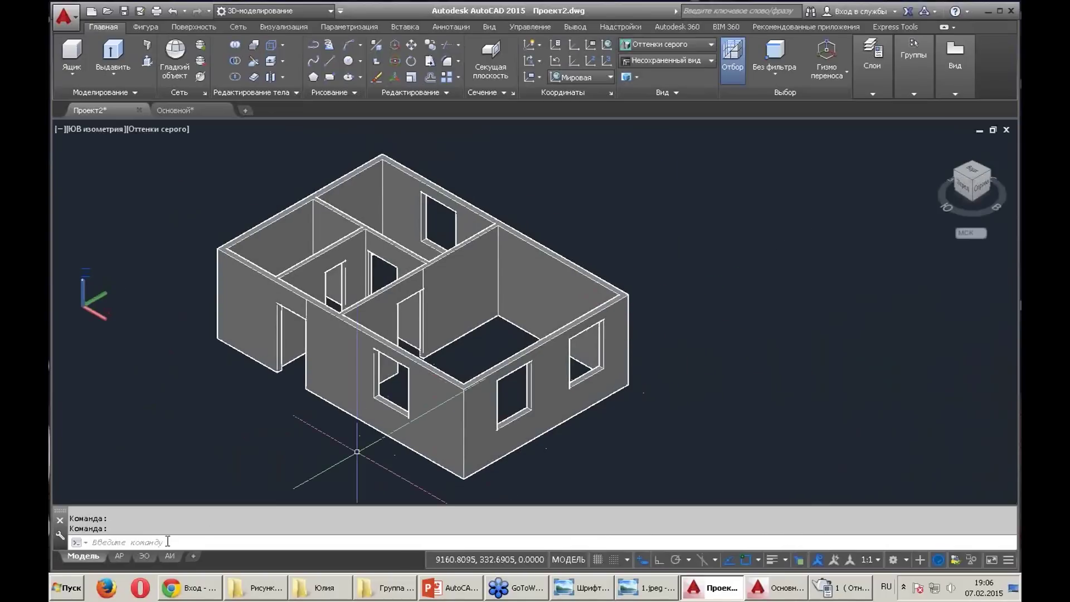
# Copy the АИ layout to the end of the sheet list as АИ (2)
pyautogui.click(118, 556)
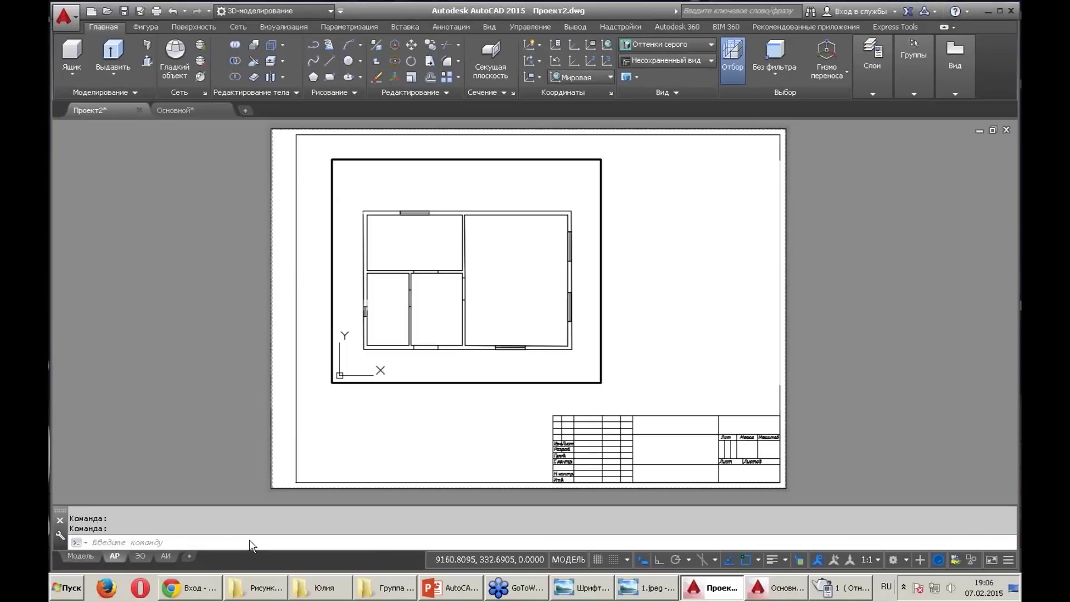
pyautogui.click(169, 556)
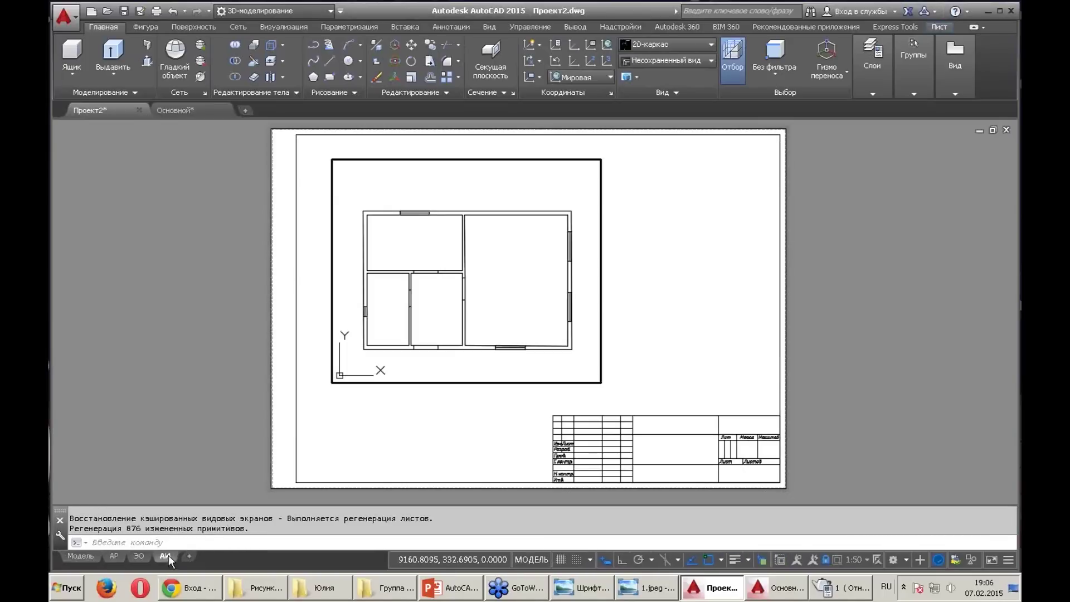
pyautogui.rightClick(169, 555)
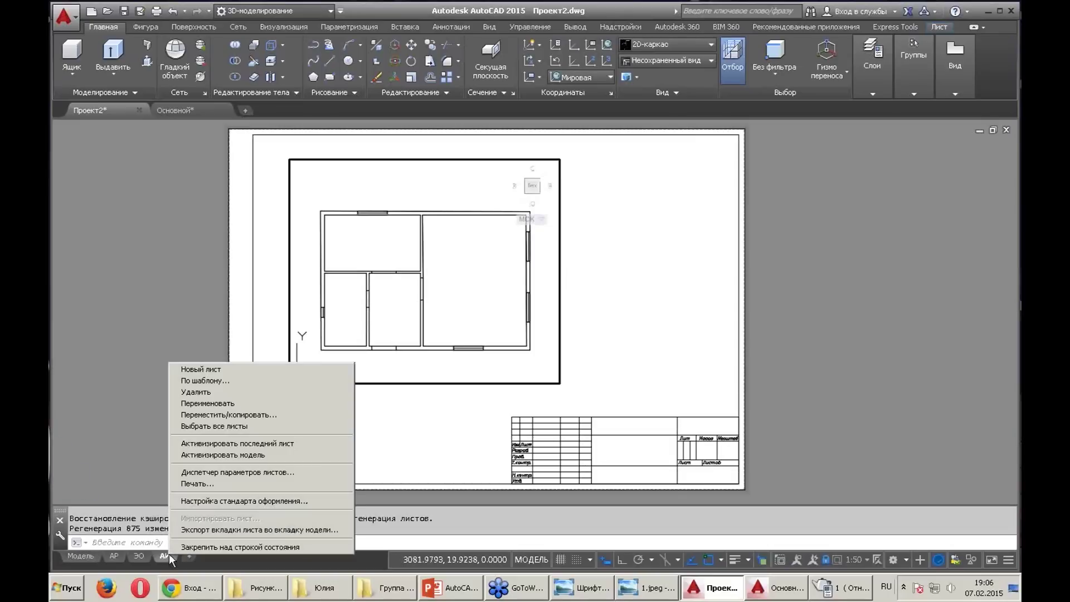
pyautogui.click(219, 413)
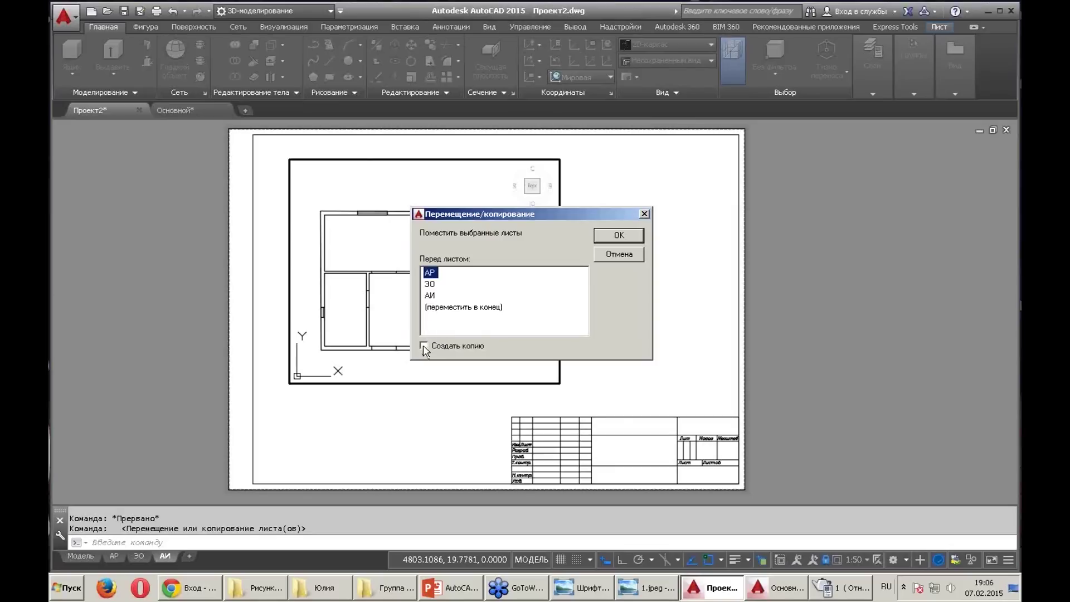
pyautogui.click(433, 308)
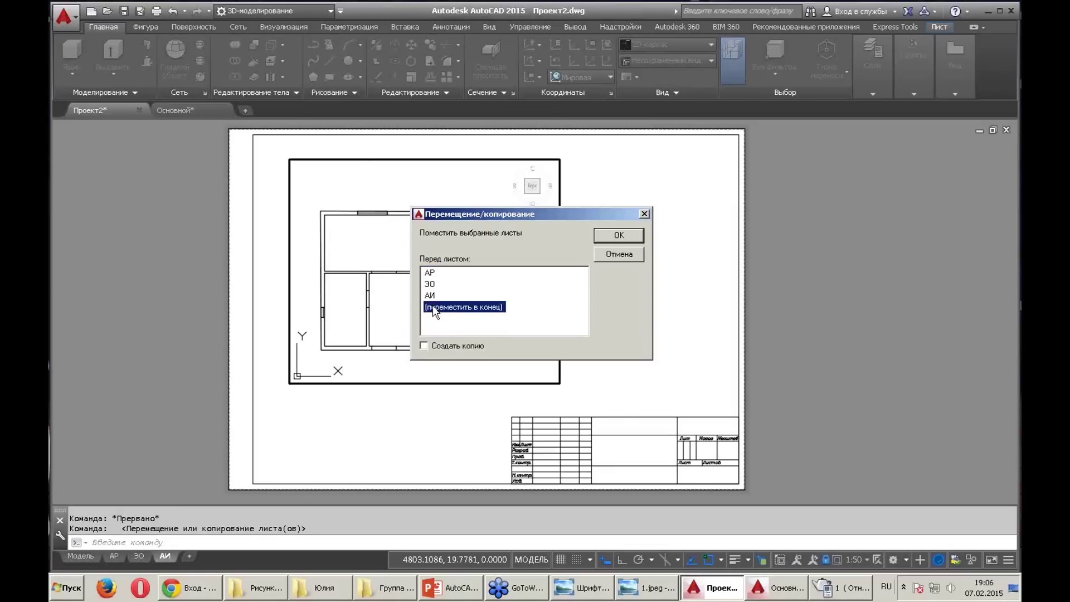
pyautogui.click(424, 347)
pyautogui.click(620, 238)
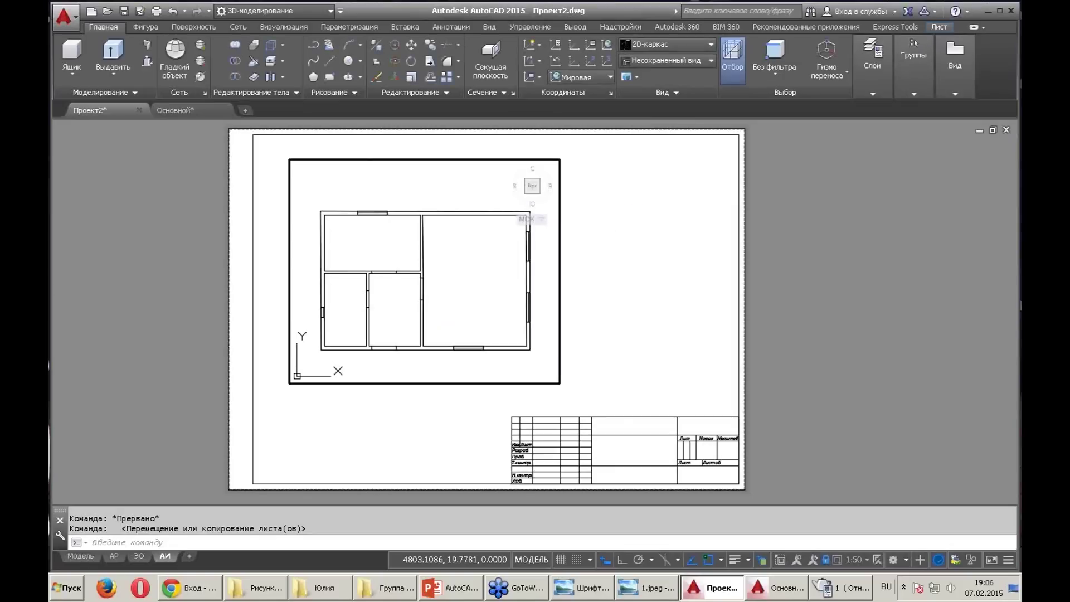
pyautogui.rightClick(206, 556)
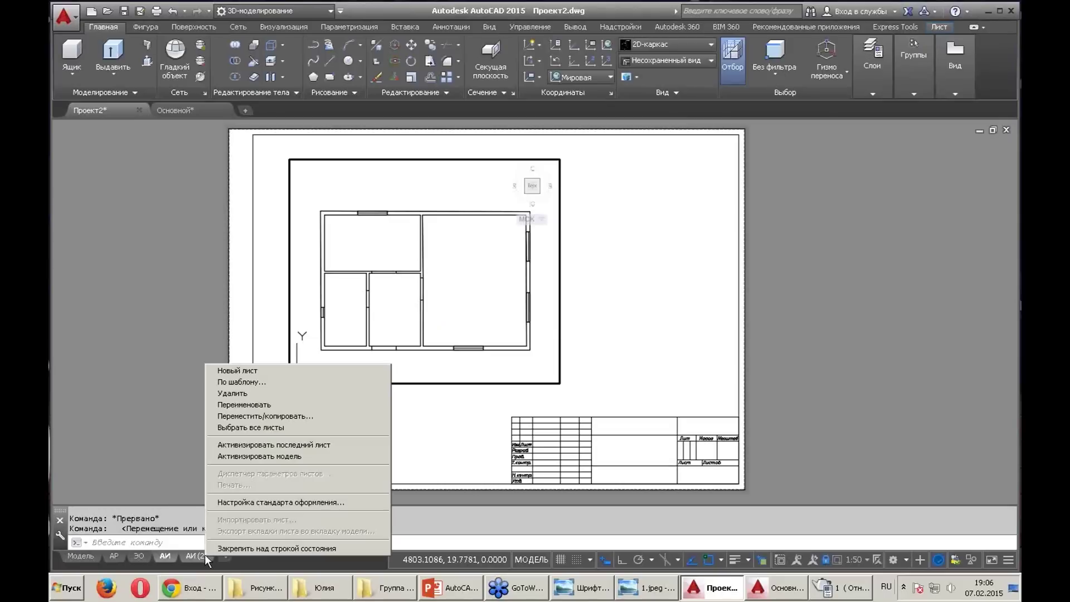
pyautogui.click(242, 410)
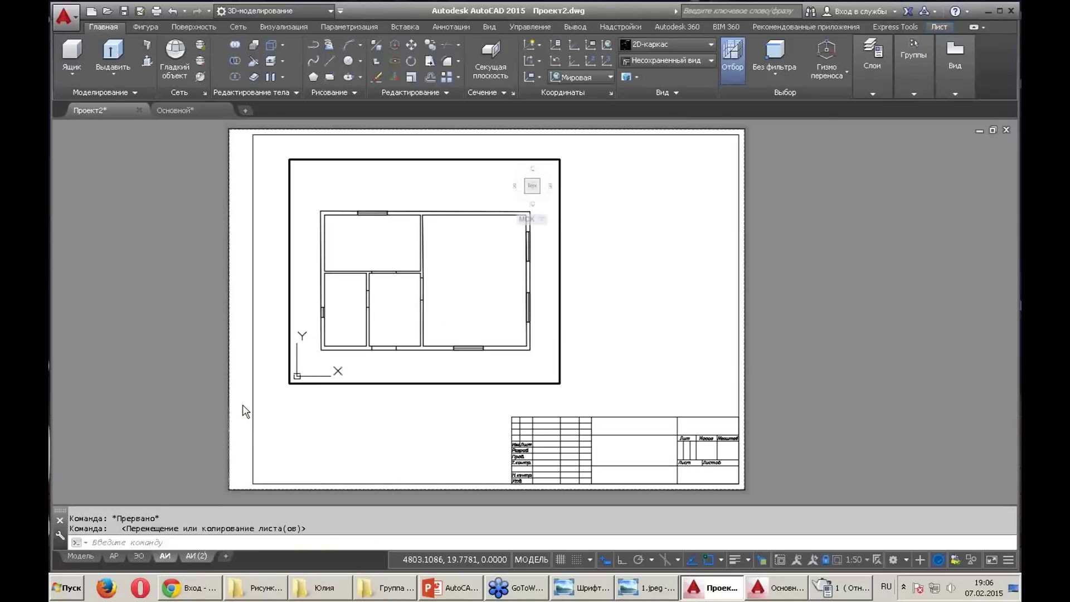
# Rename the copied layout АИ (2) to АИ-3D and move it right after Model
pyautogui.doubleClick(196, 554)
pyautogui.write('АИ-3D')
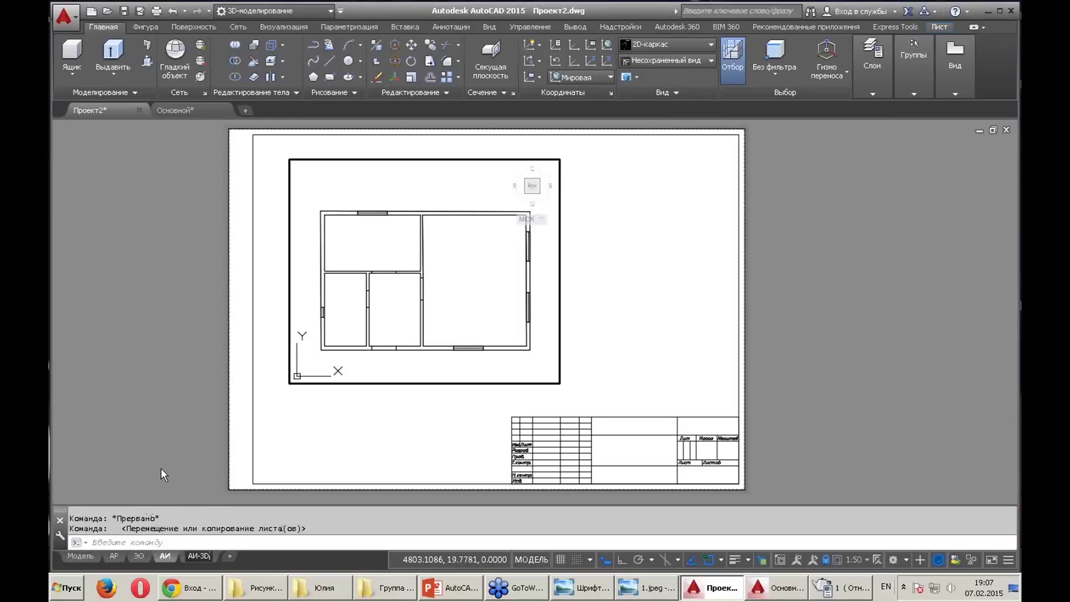
pyautogui.moveTo(202, 559); pyautogui.dragTo(104, 551)
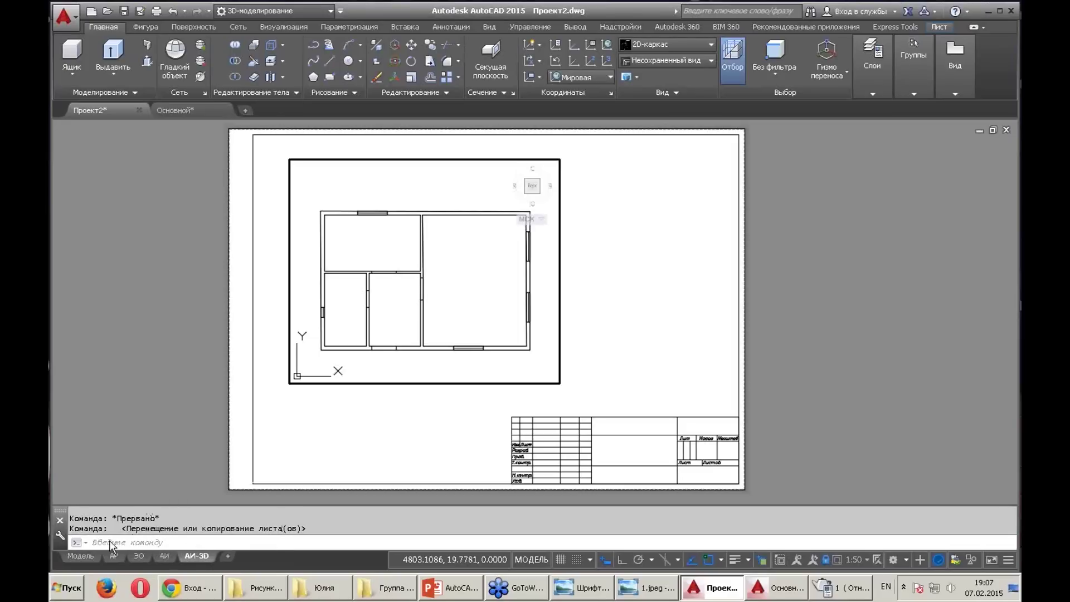
pyautogui.click(204, 557)
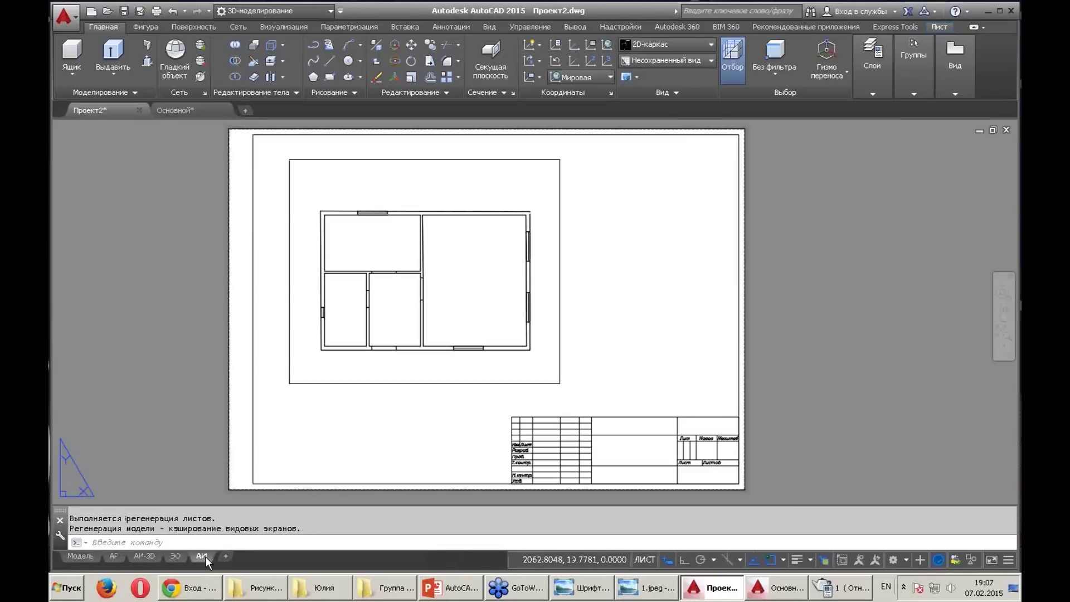
# Erase the viewport on the АИ-3D layout so only the title block remains
pyautogui.click(146, 556)
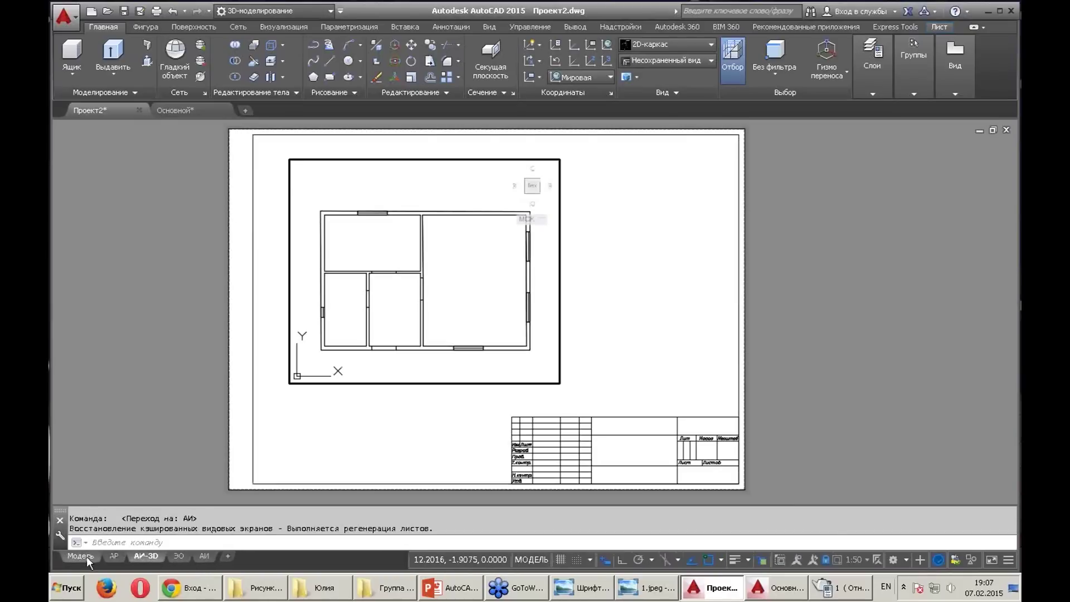
pyautogui.click(142, 556)
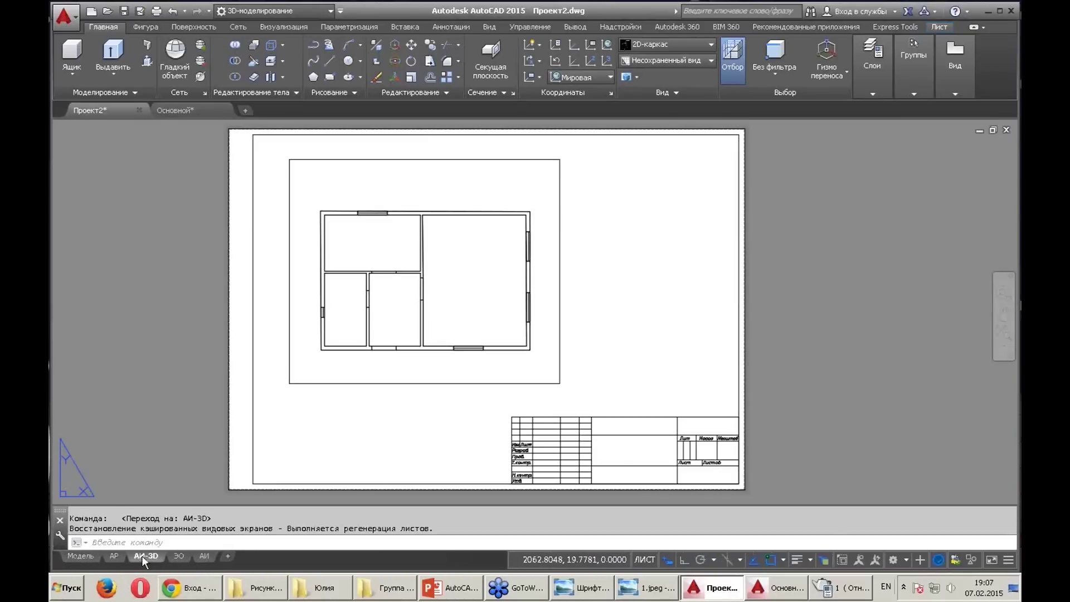
pyautogui.moveTo(93, 554); pyautogui.dragTo(95, 560)
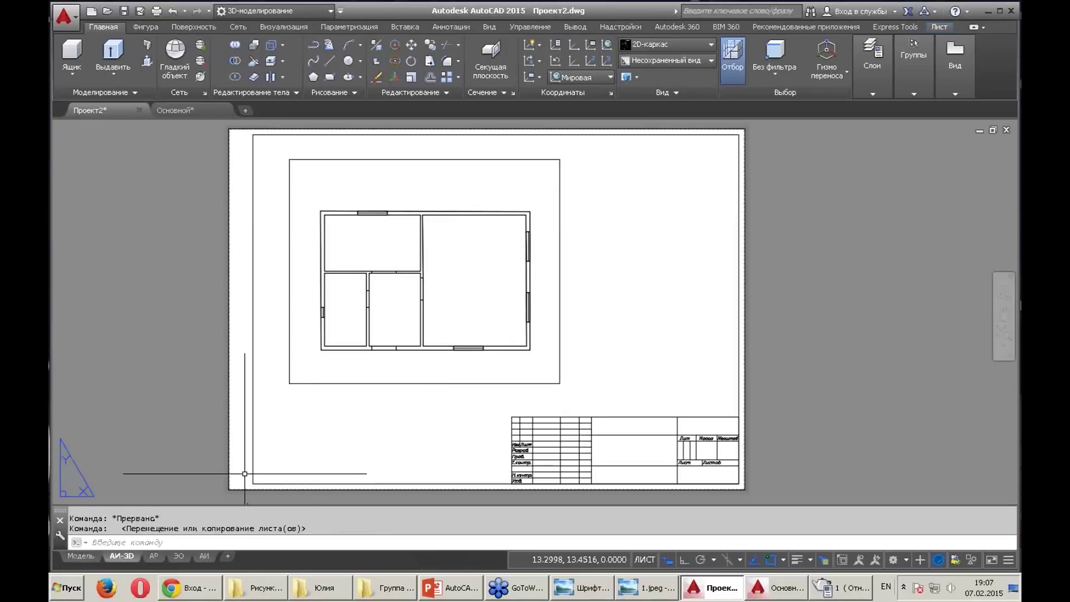
pyautogui.click(425, 406)
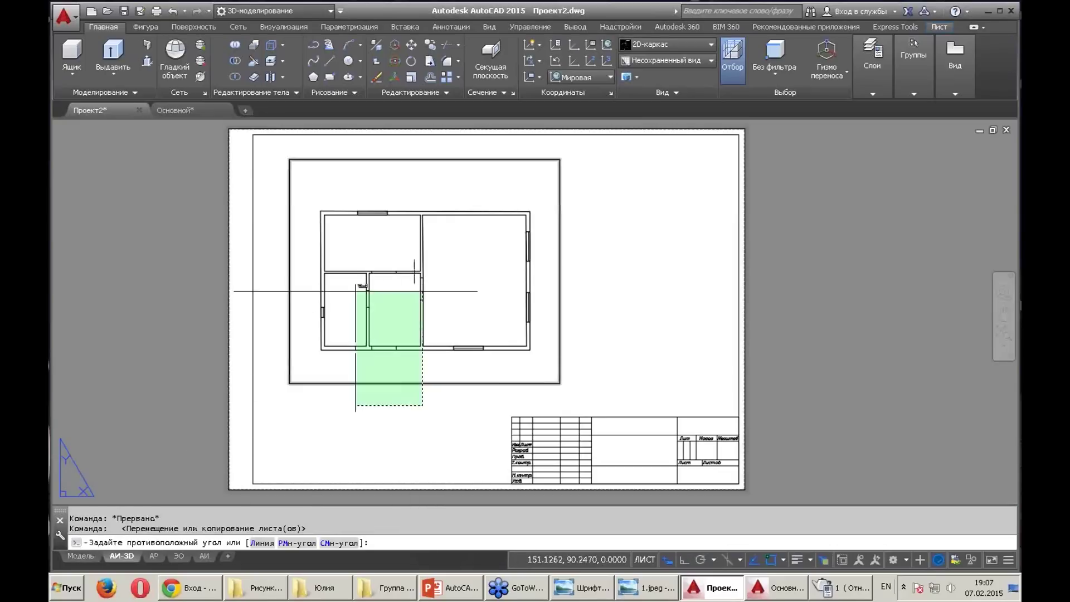
pyautogui.click(323, 228)
pyautogui.press('Delete')
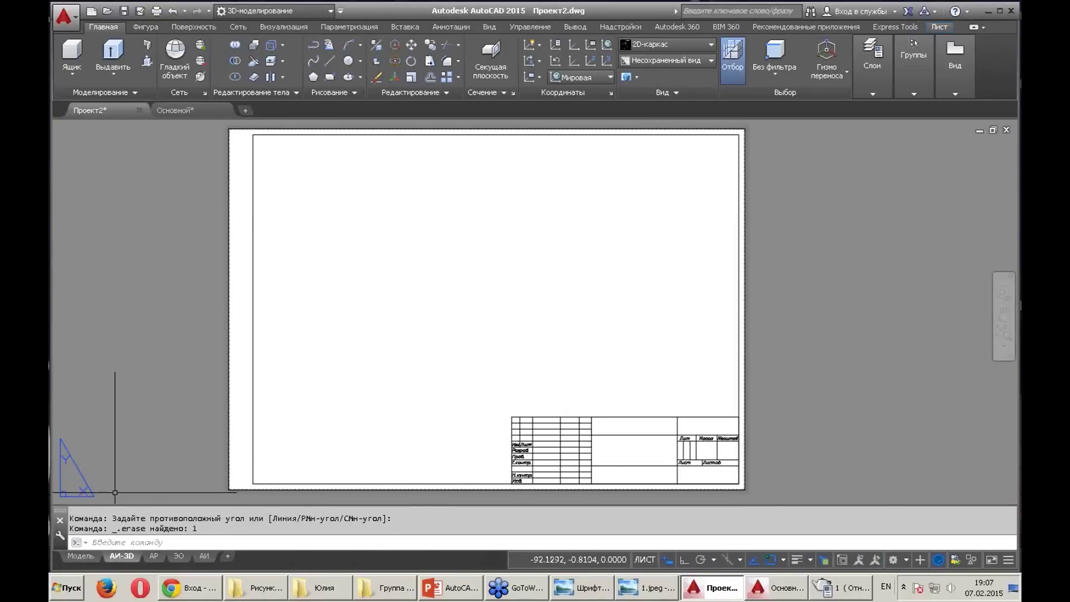
pyautogui.click(83, 556)
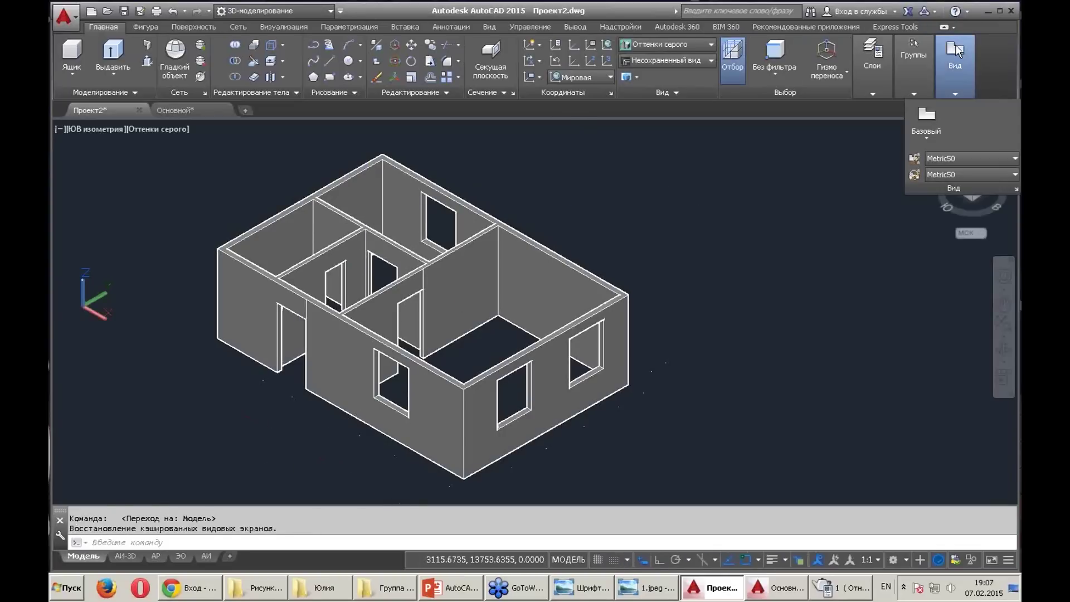
# Start a base view from model space using the 3D house, targeting layout АИ-3D
pyautogui.click(928, 127)
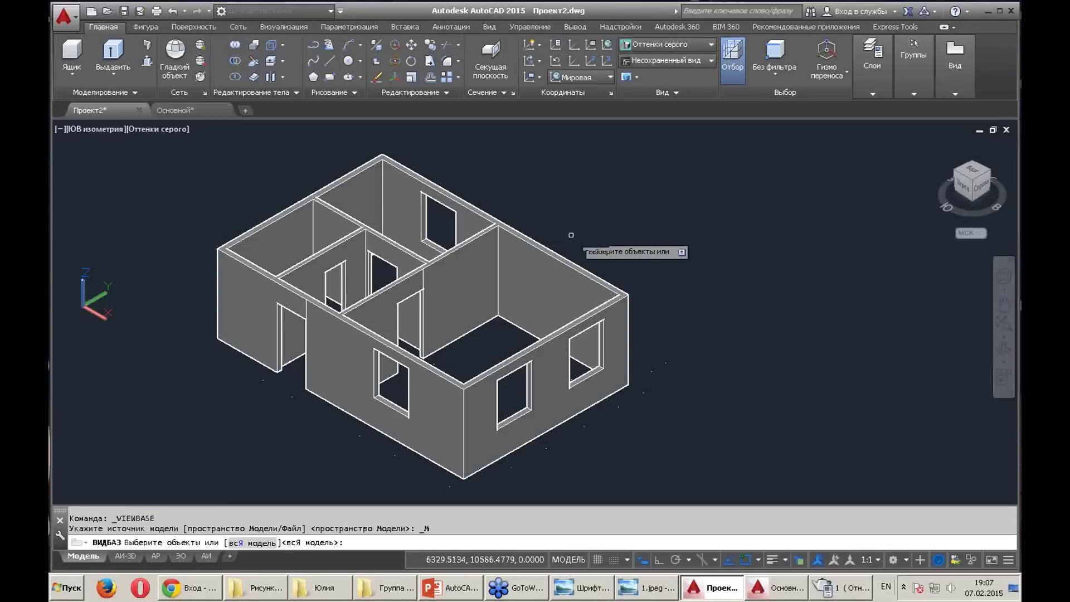
pyautogui.click(567, 258)
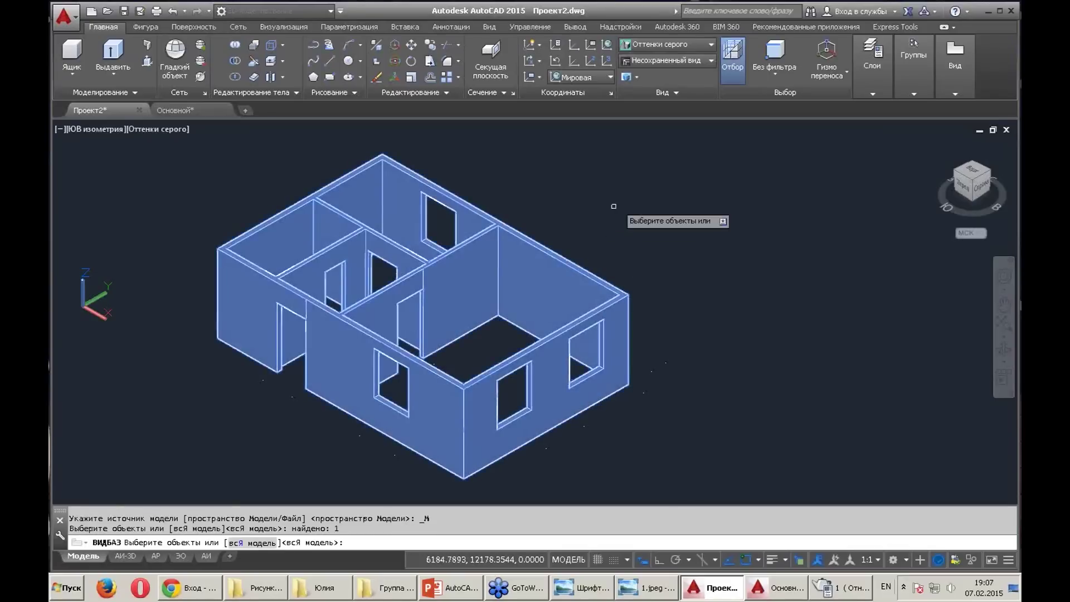
pyautogui.press('Return')
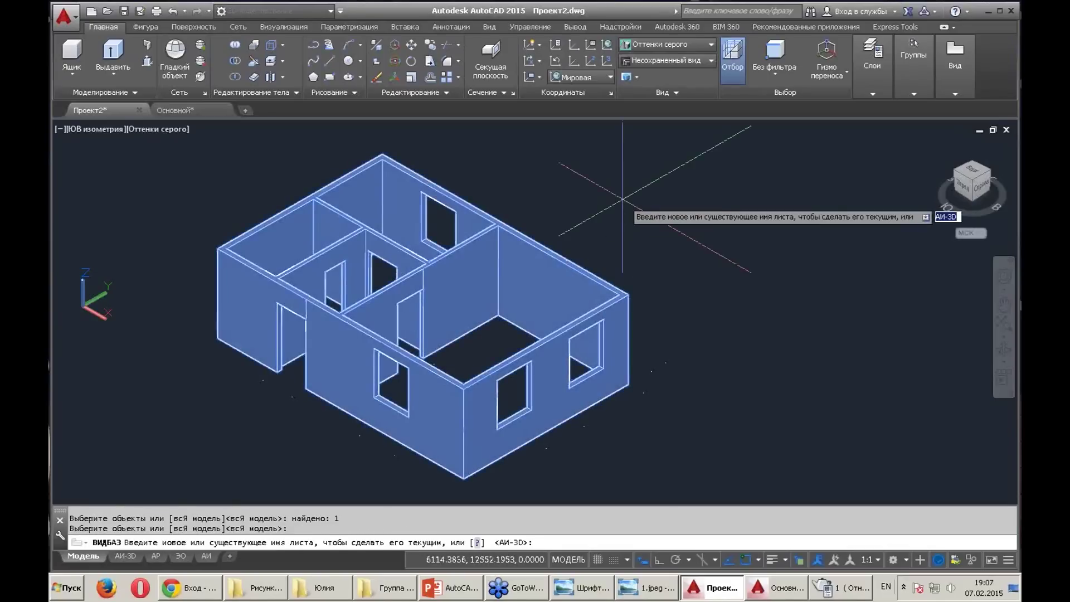
pyautogui.press('Return')
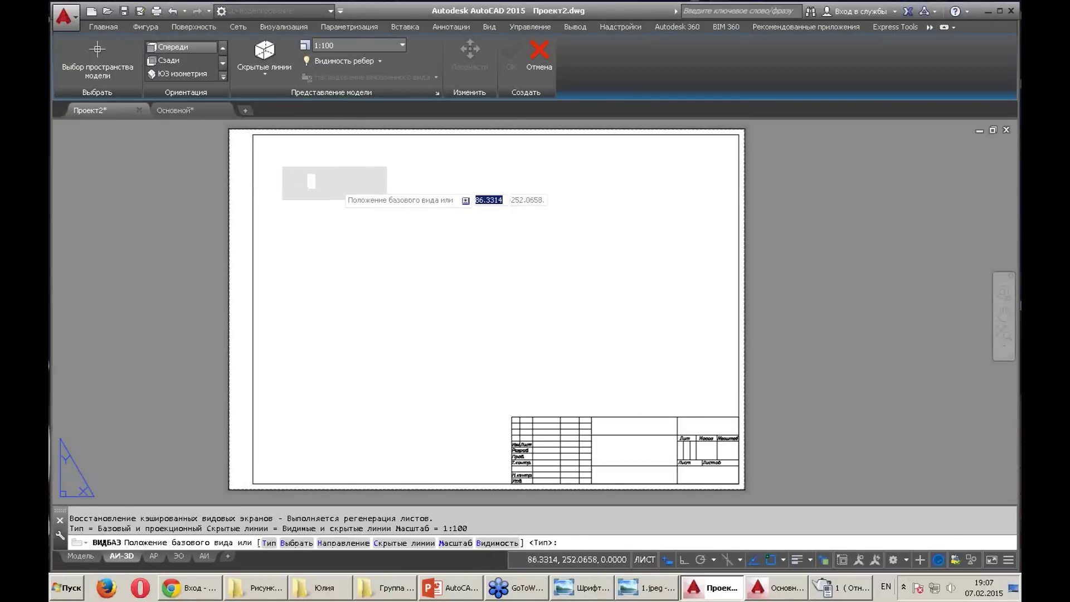
# Place the front base view top-left, a projected plan below it and an isometric to the right
pyautogui.click(334, 186)
pyautogui.click(365, 284)
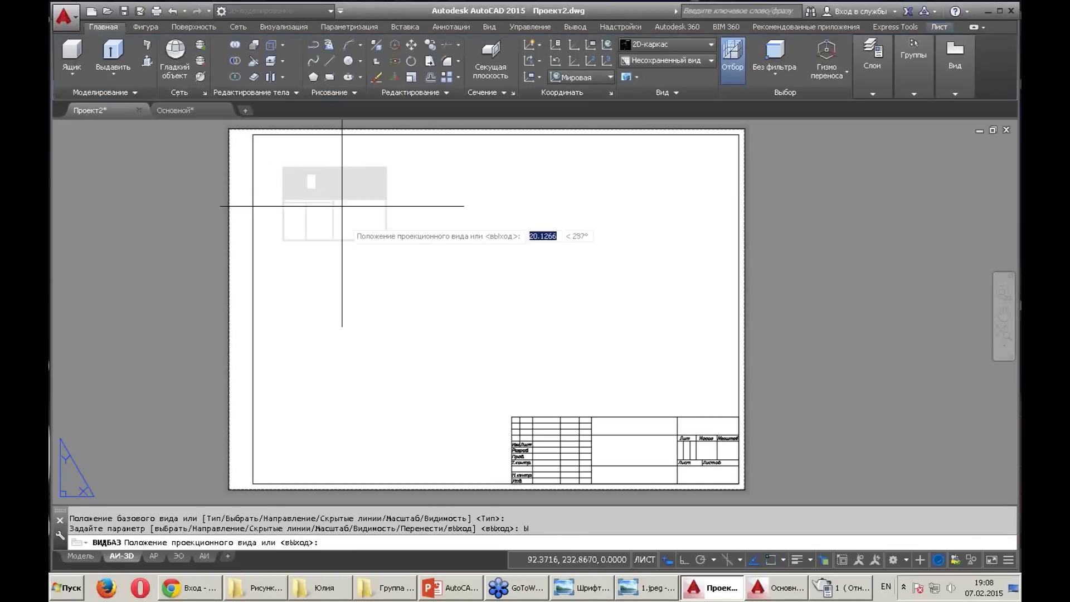
pyautogui.click(346, 340)
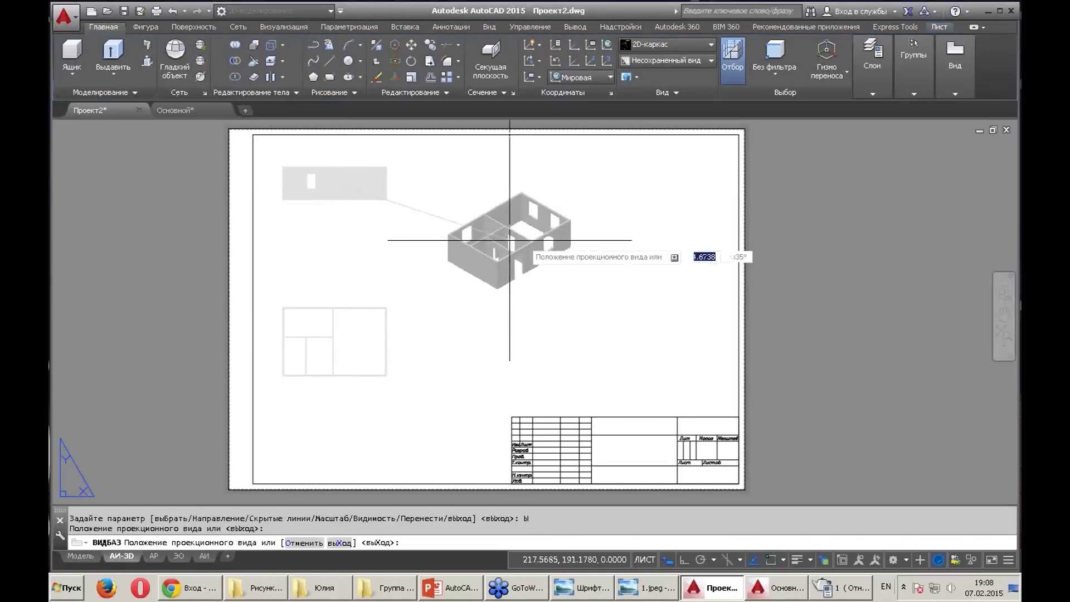
pyautogui.click(573, 301)
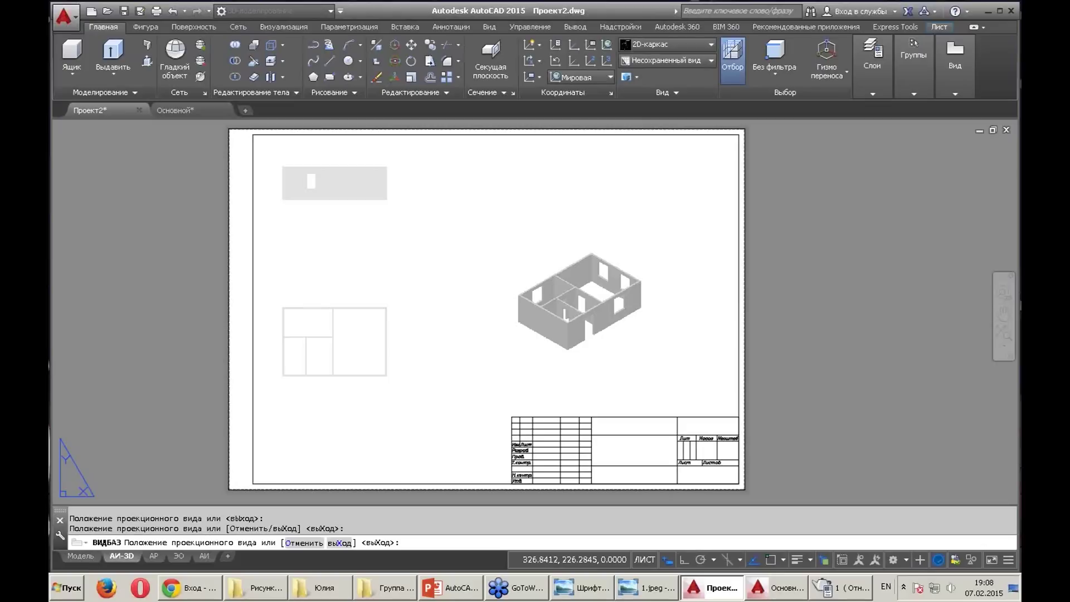
pyautogui.press('Return')
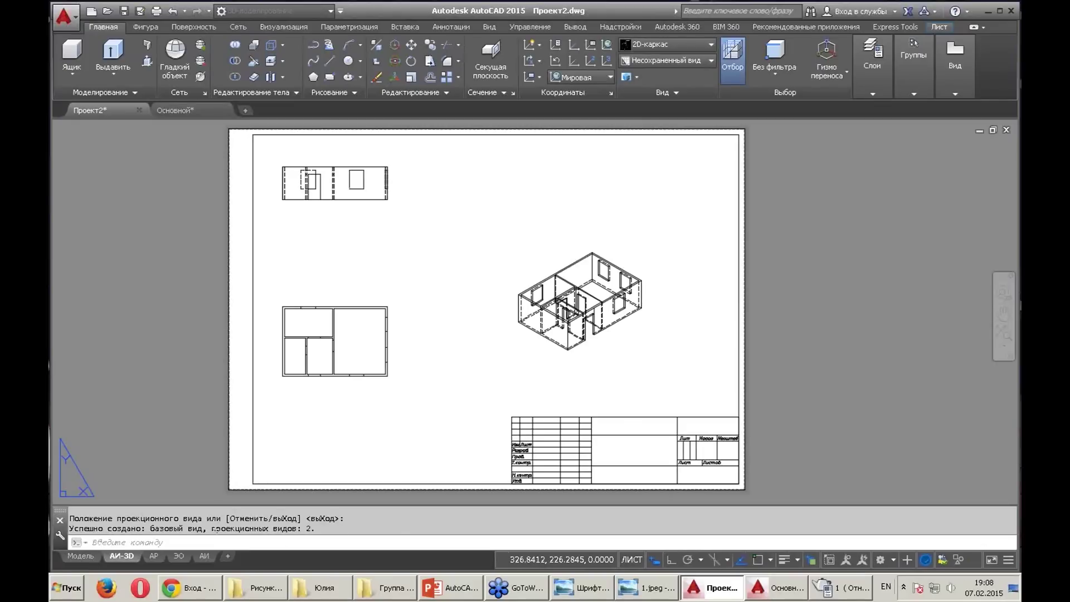
pyautogui.moveTo(367, 250); pyautogui.dragTo(420, 247, button='middle')
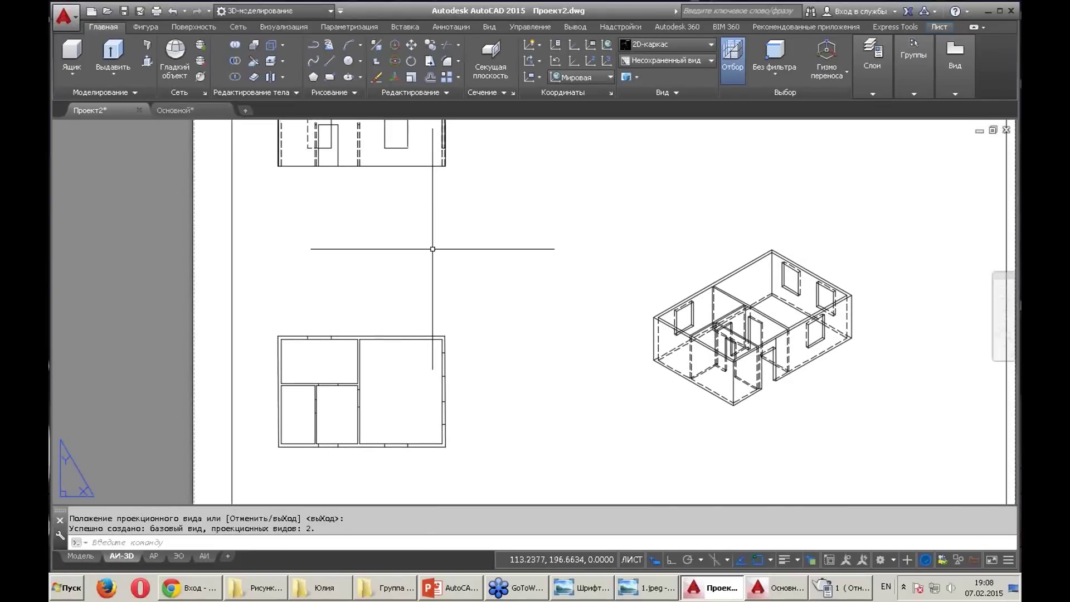
pyautogui.scroll(5, 594, 302)
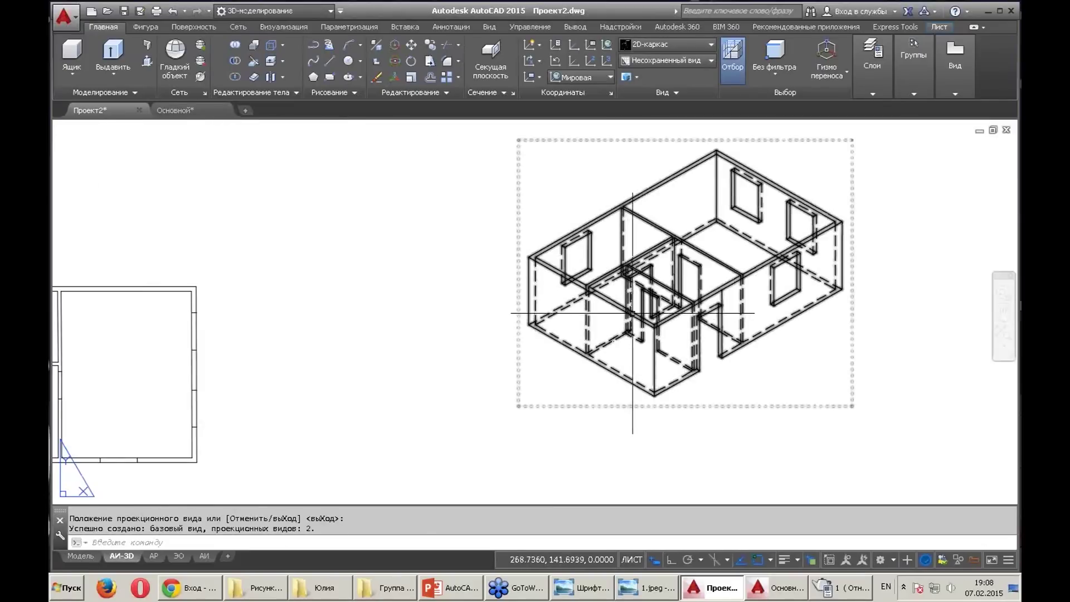
# Set the isometric view's hidden-line style to Shaded with Visible Lines
pyautogui.click(628, 375)
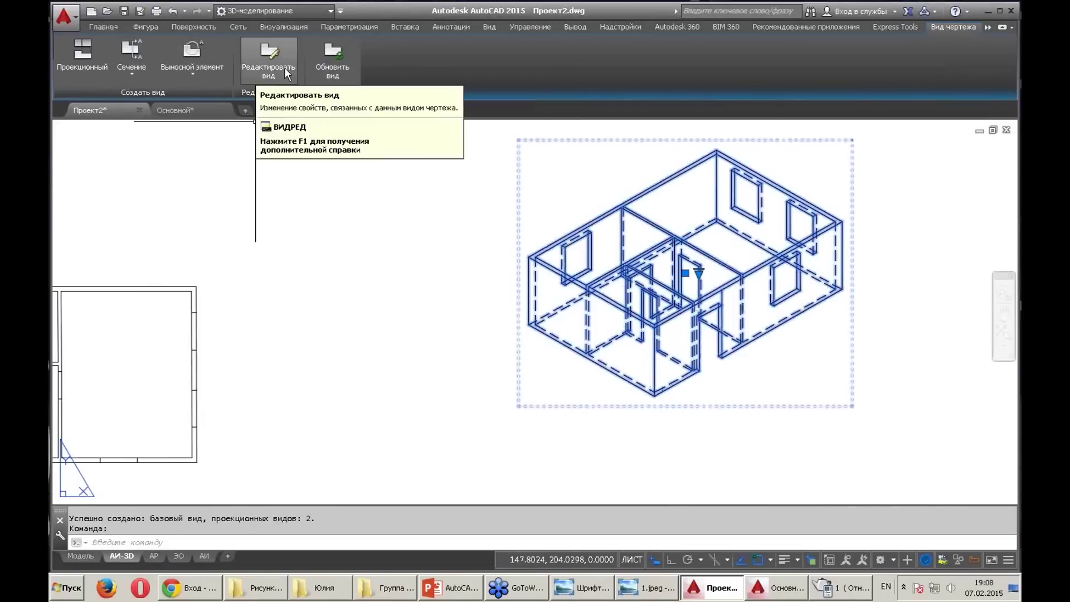
pyautogui.click(257, 74)
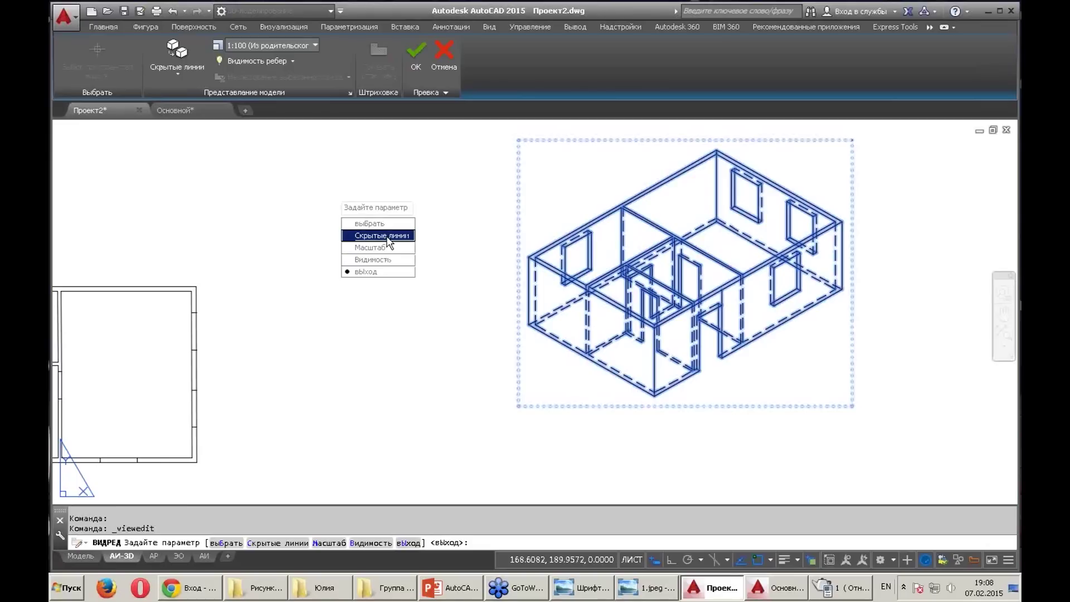
pyautogui.press('Escape')
pyautogui.click(548, 261)
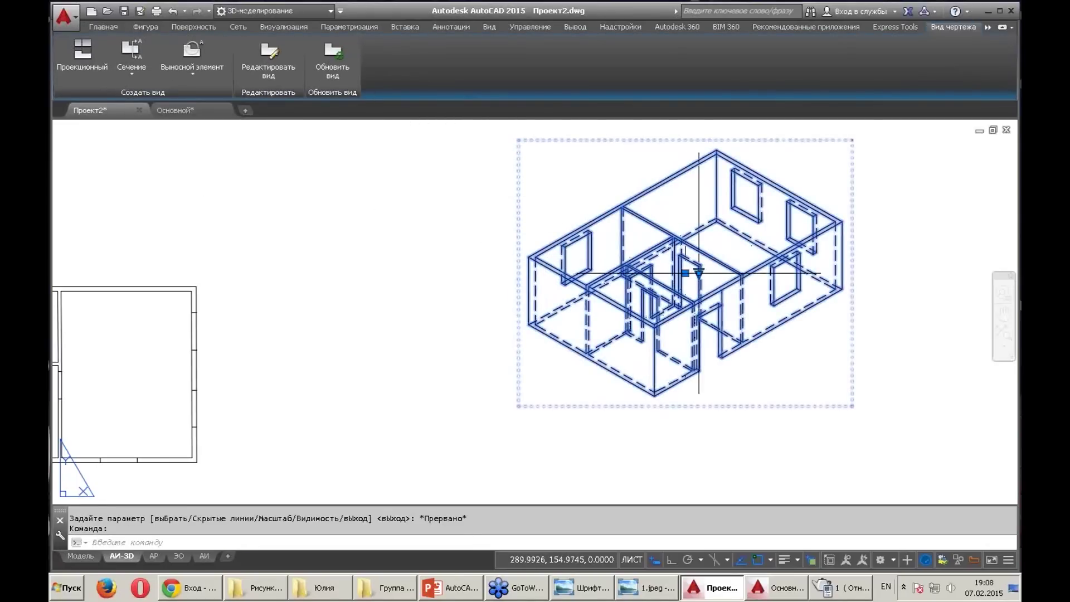
pyautogui.press('Escape')
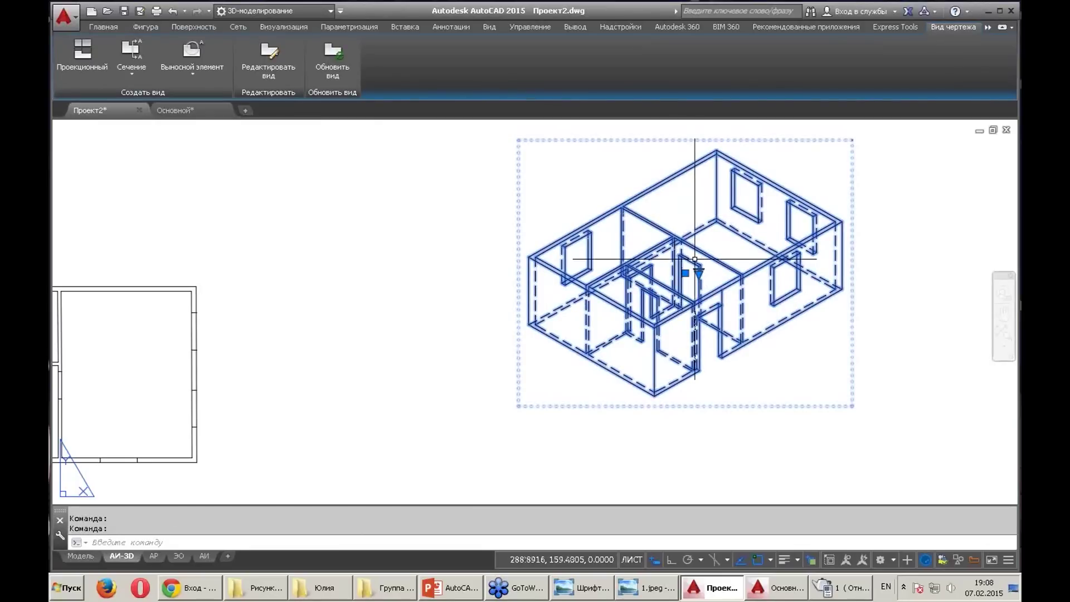
pyautogui.click(272, 51)
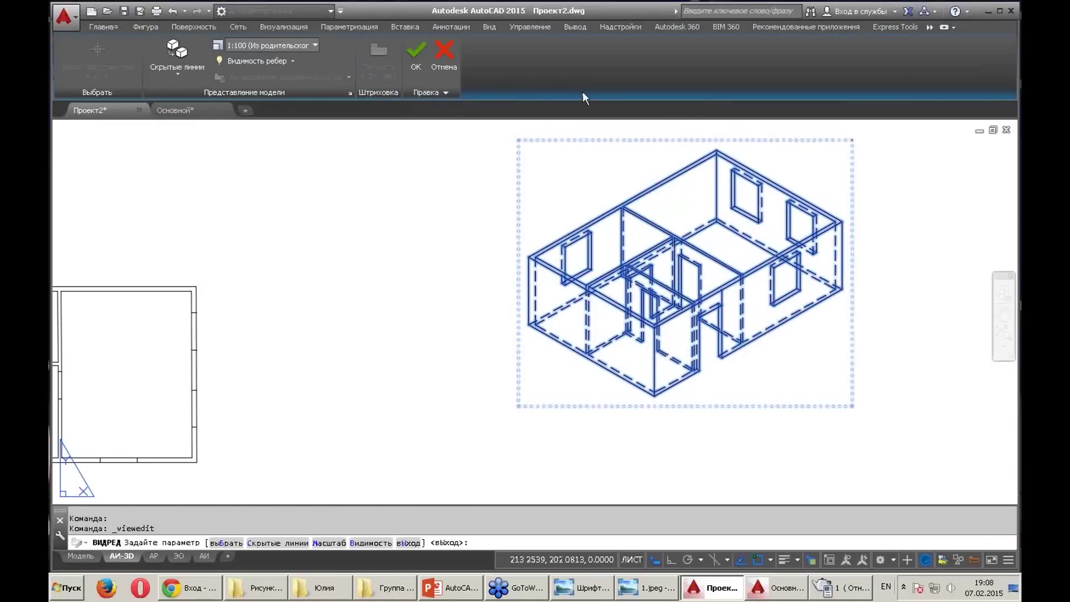
pyautogui.click(182, 71)
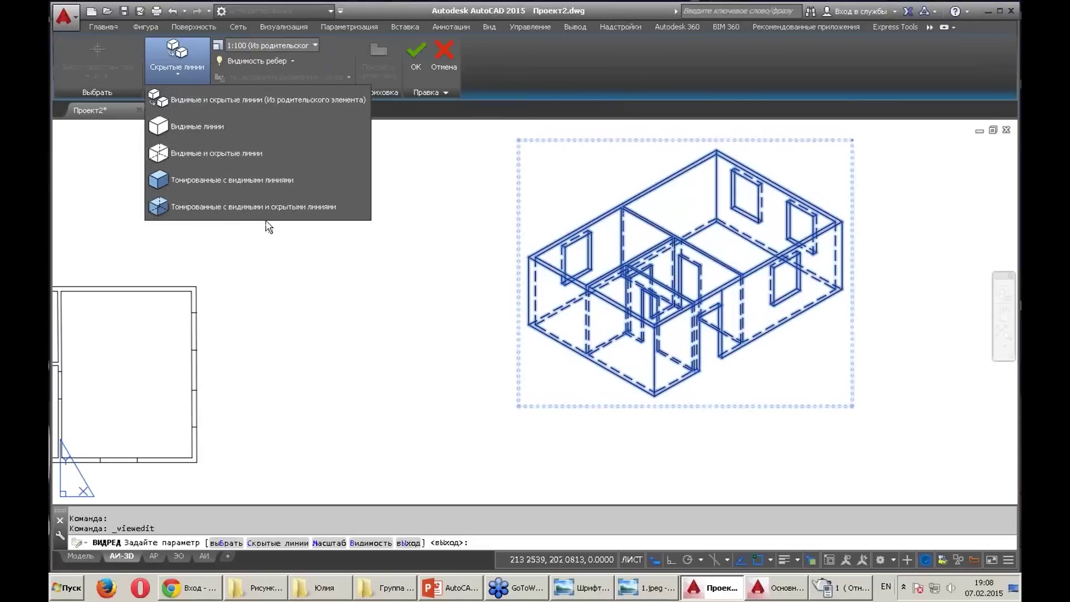
pyautogui.click(224, 179)
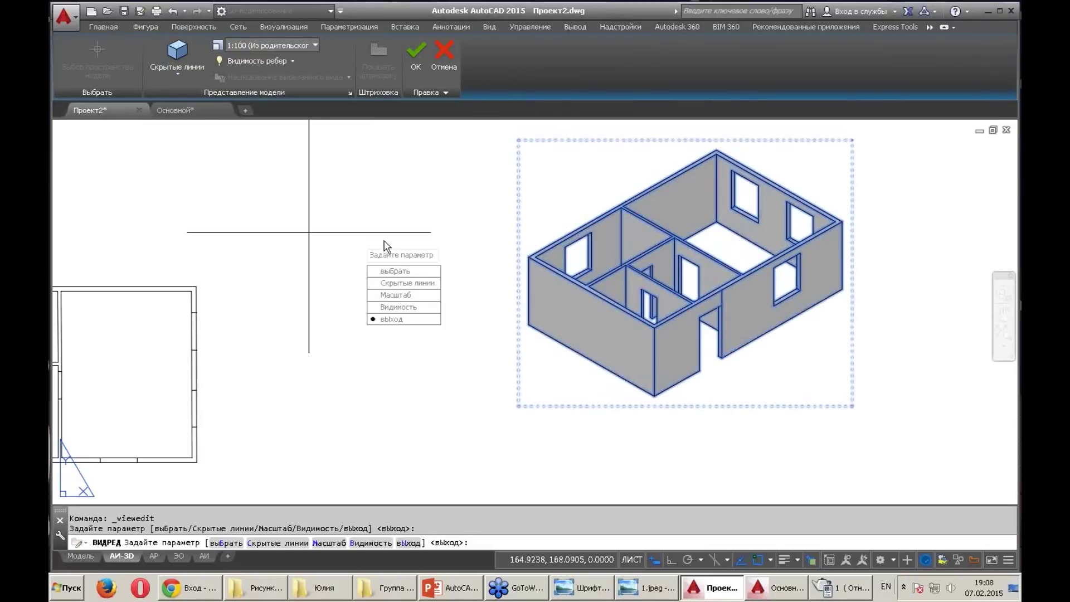
pyautogui.press('Escape')
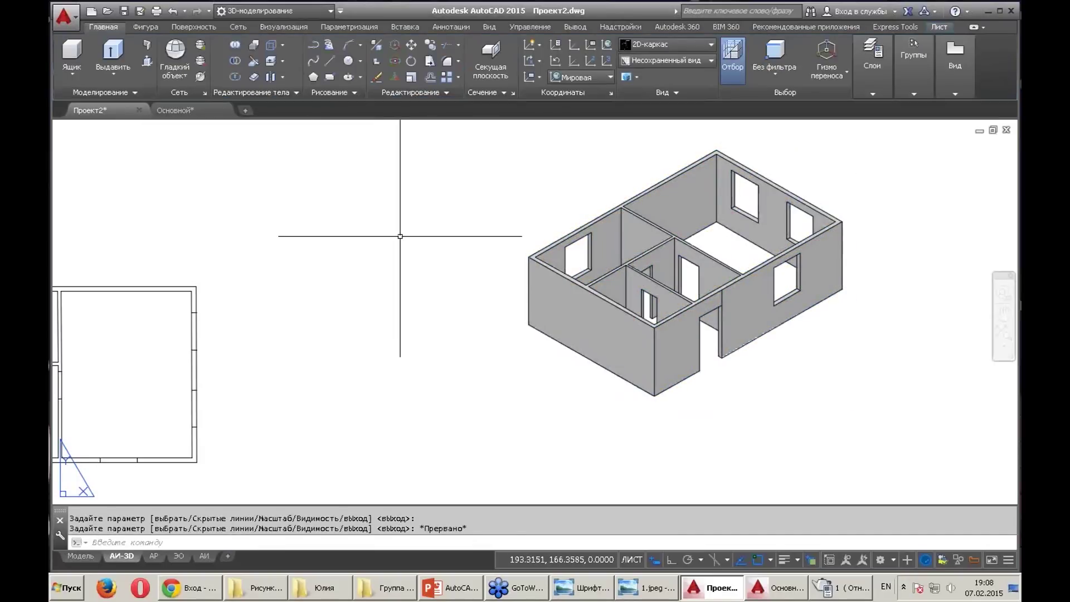
# Pan back to the projected floor plan view and select it
pyautogui.scroll(-3, 370, 289)
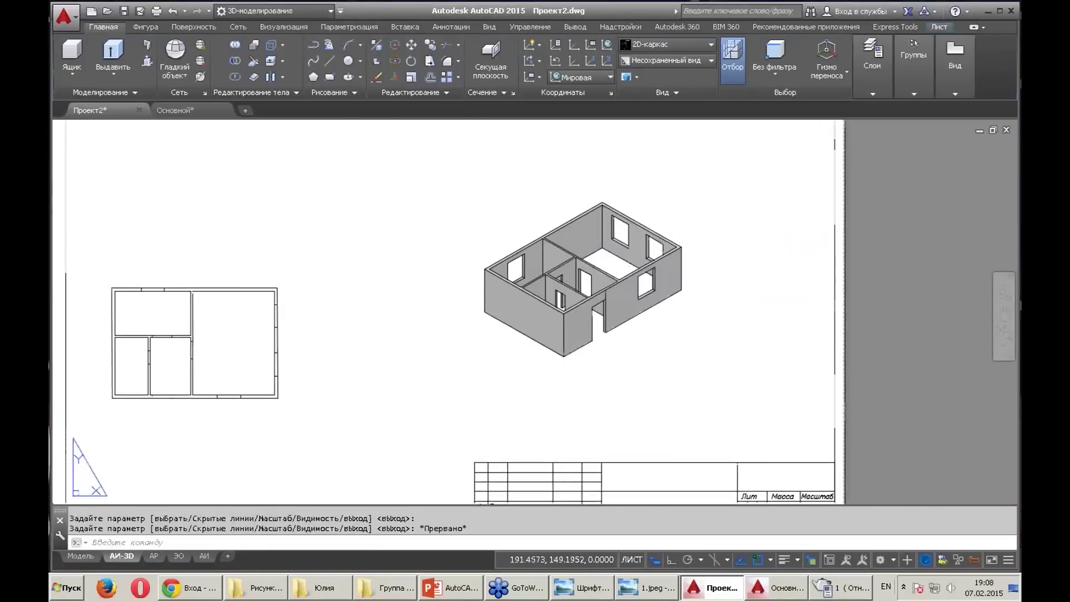
pyautogui.moveTo(370, 289); pyautogui.dragTo(552, 290, button='middle')
pyautogui.scroll(1, 551, 335)
pyautogui.scroll(1, 445, 321)
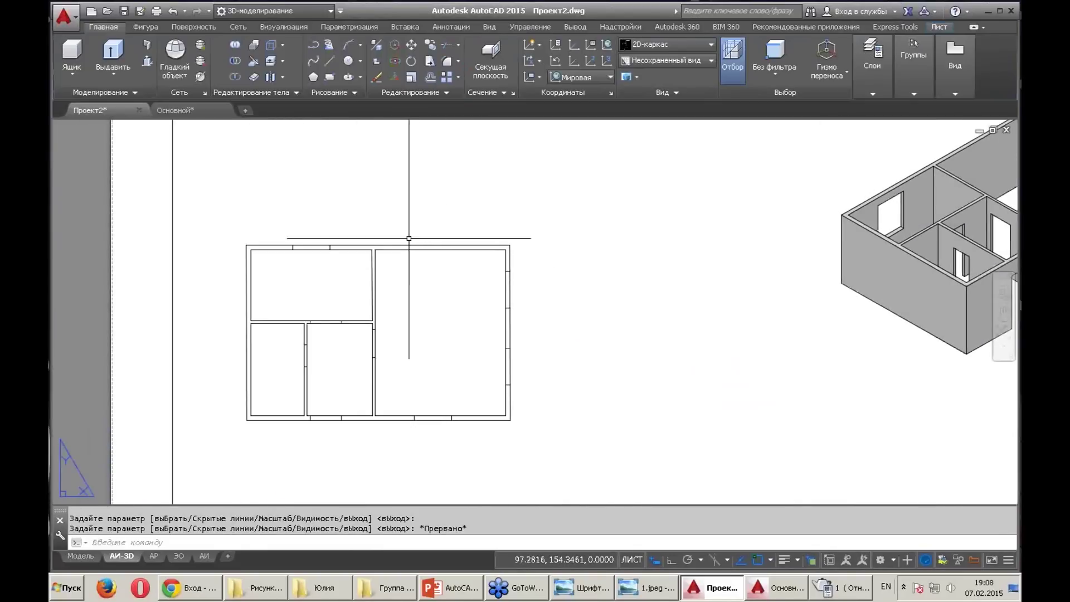
pyautogui.click(442, 233)
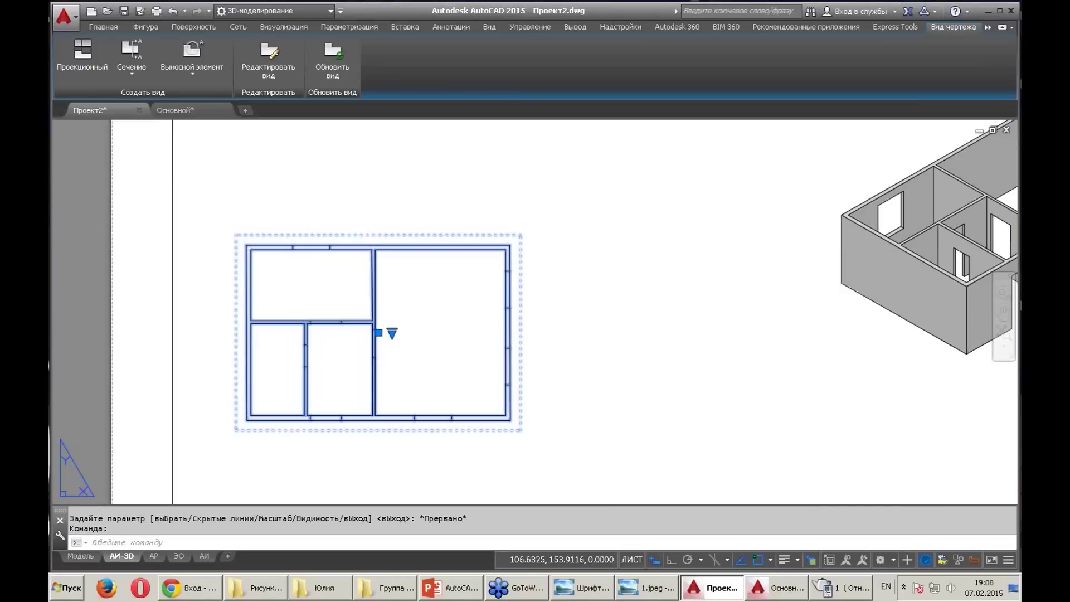
# Delete the projected floor plan view from the АИ-3D sheet
pyautogui.press('Delete')
pyautogui.scroll(-2, 441, 234)
pyautogui.scroll(-3, 396, 249)
pyautogui.scroll(4, 425, 299)
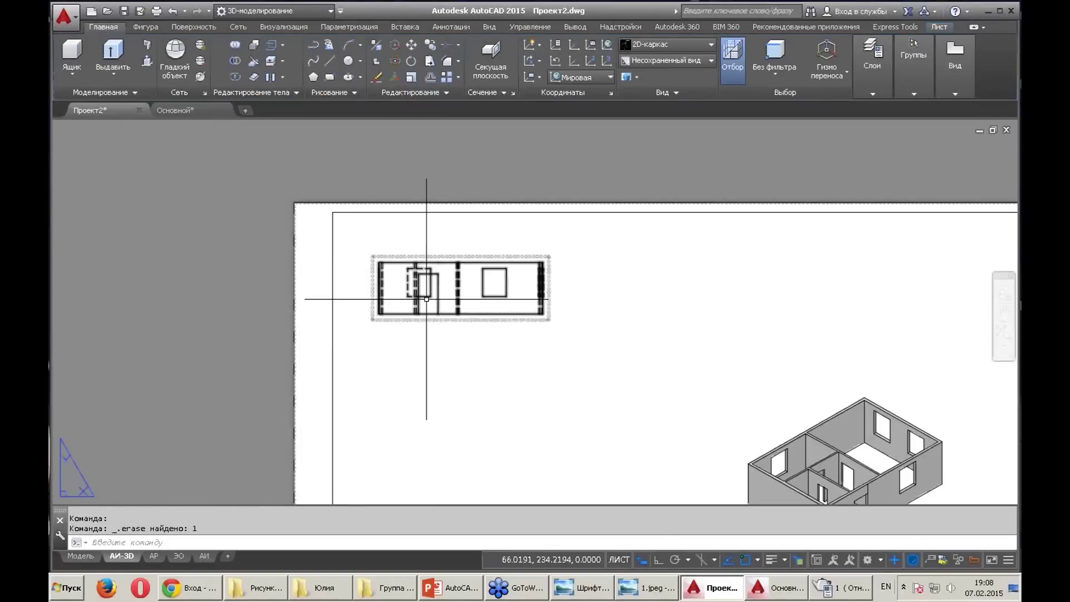
pyautogui.scroll(2, 521, 291)
pyautogui.scroll(1, 493, 173)
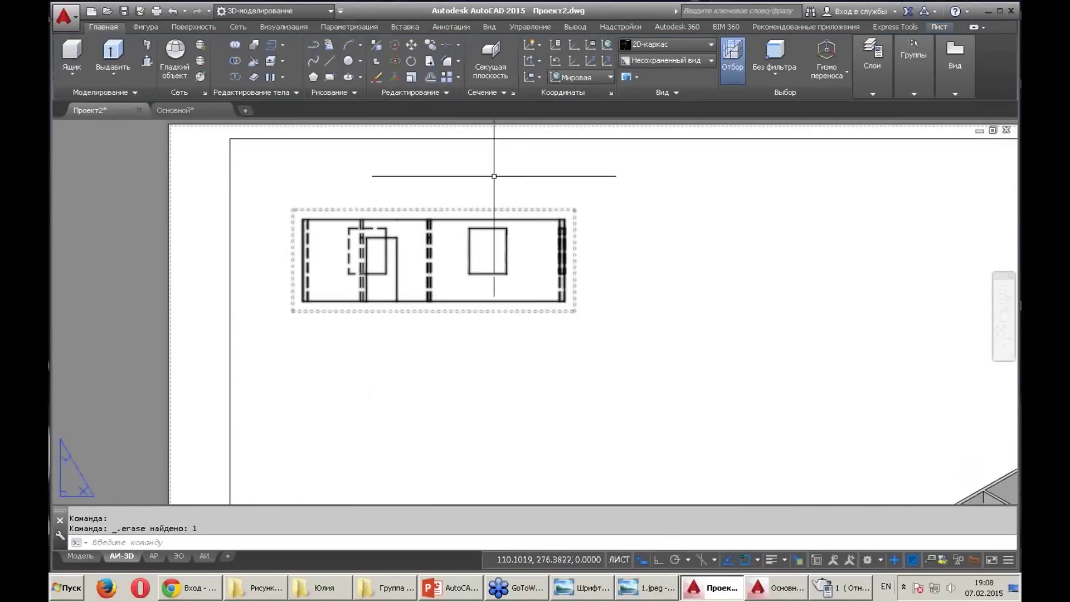
# Cut section A-A horizontally through the elevation's edge midpoints and place it below the elevation
pyautogui.click(476, 220)
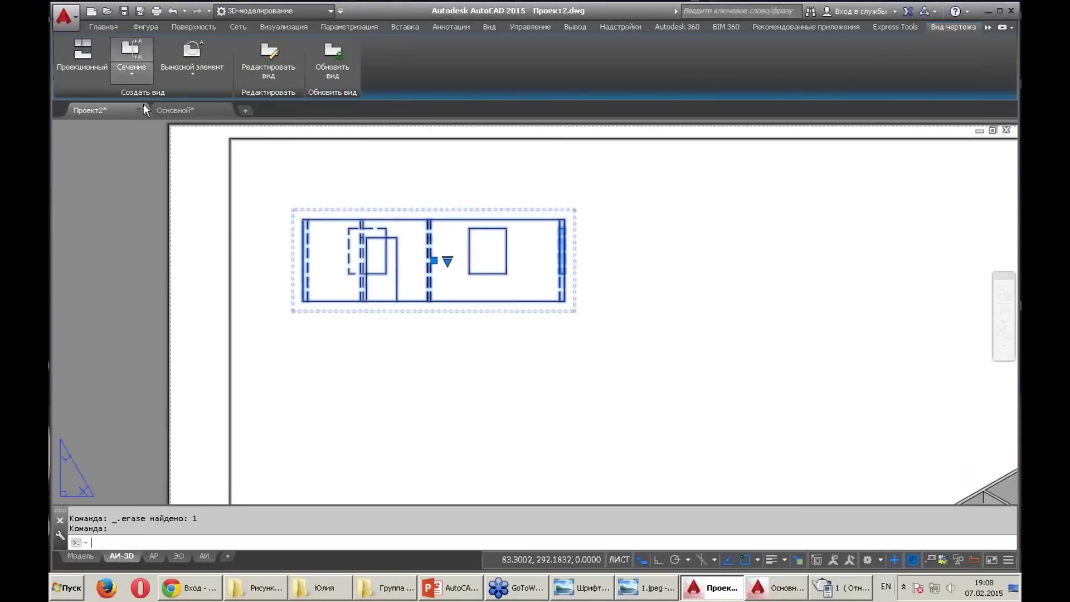
pyautogui.press('Escape')
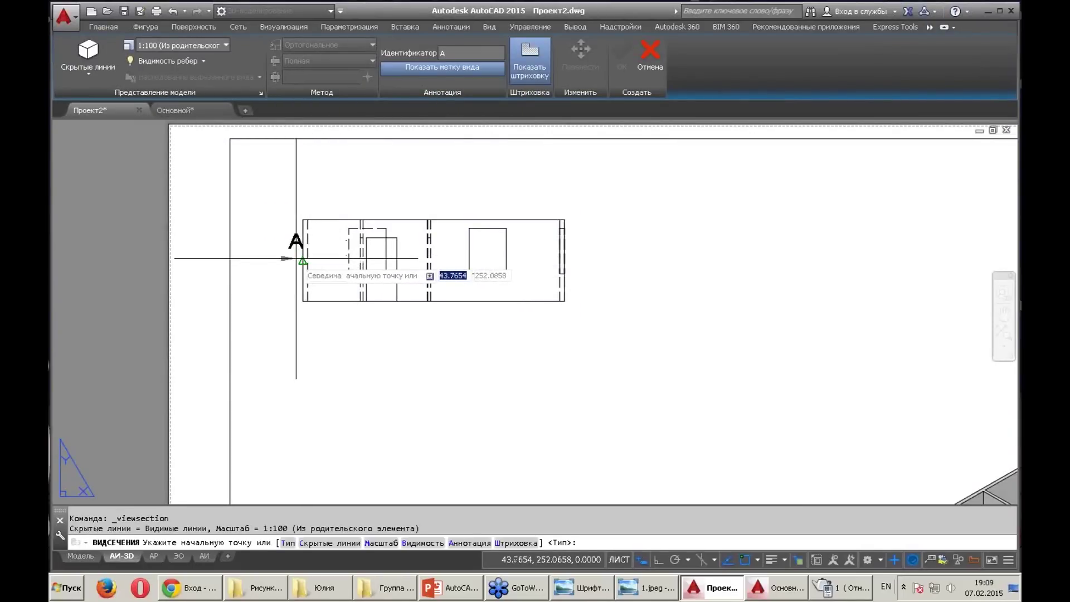
pyautogui.click(303, 260)
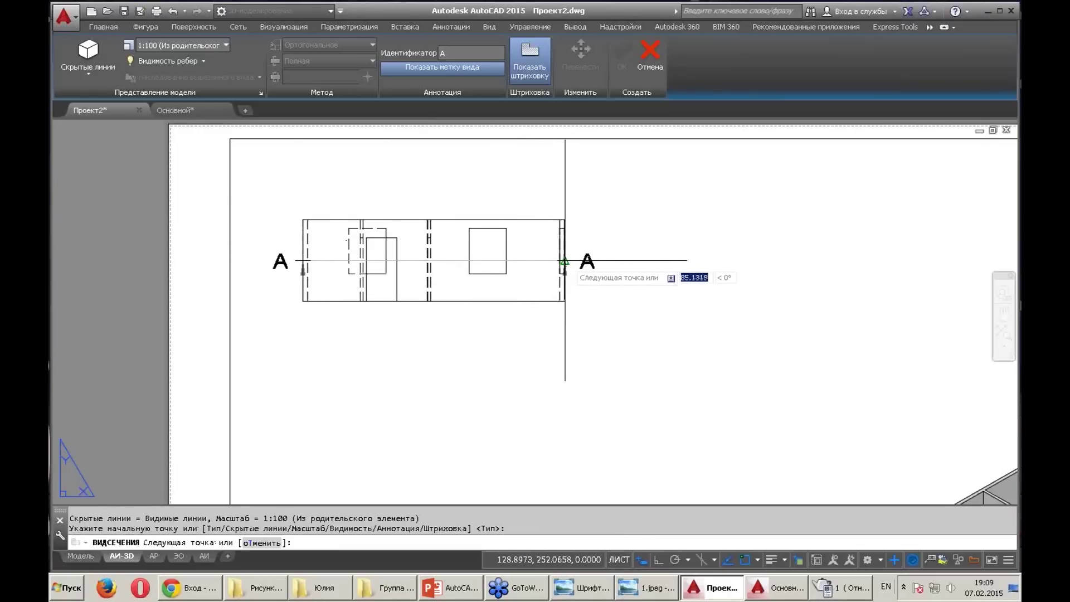
pyautogui.click(564, 260)
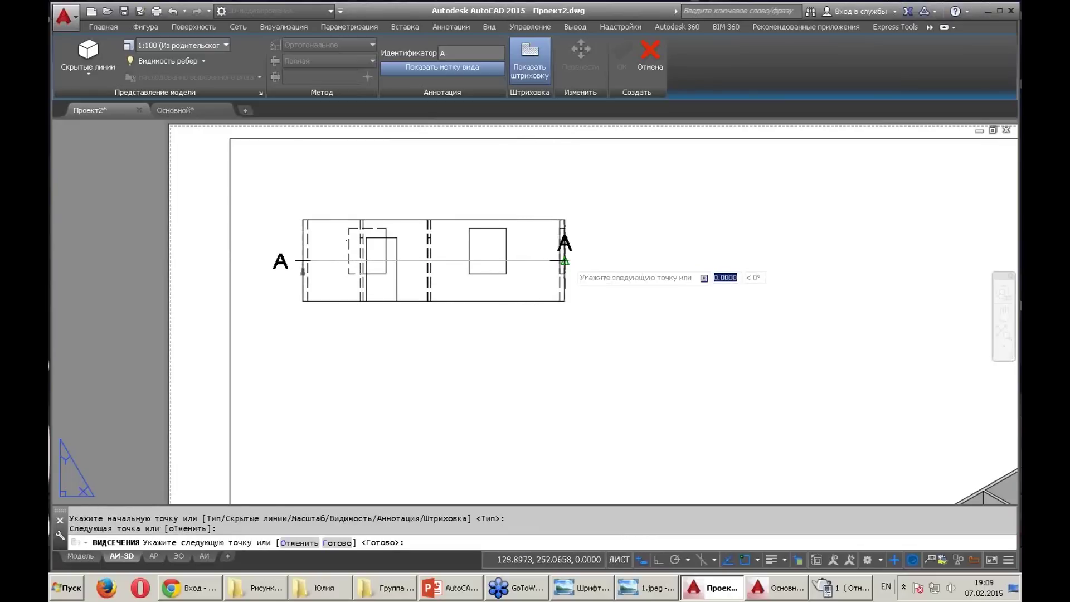
pyautogui.press('Return')
pyautogui.scroll(-2, 566, 260)
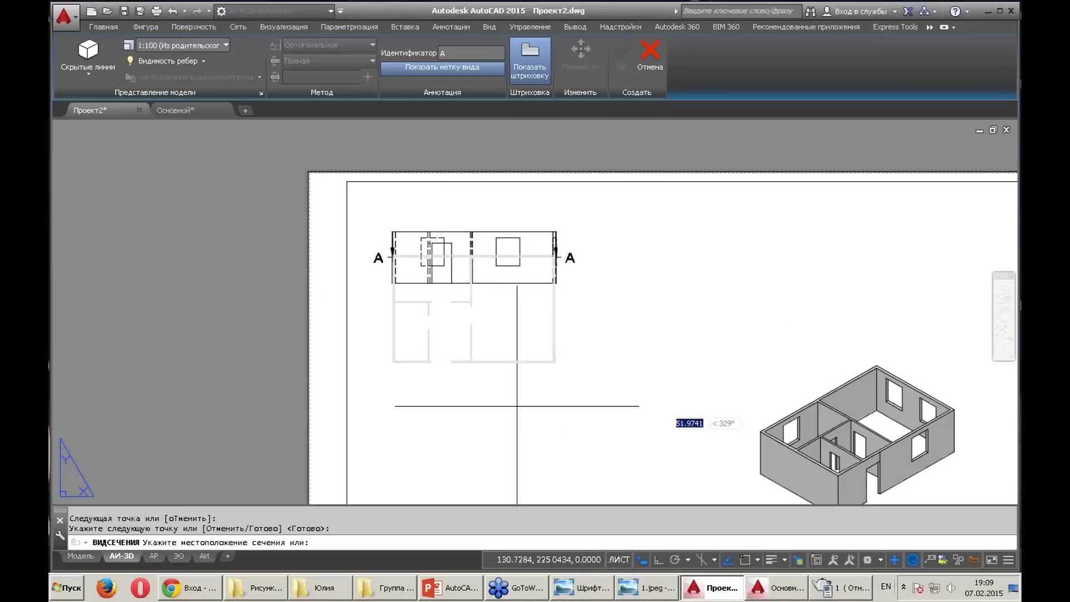
pyautogui.click(474, 437)
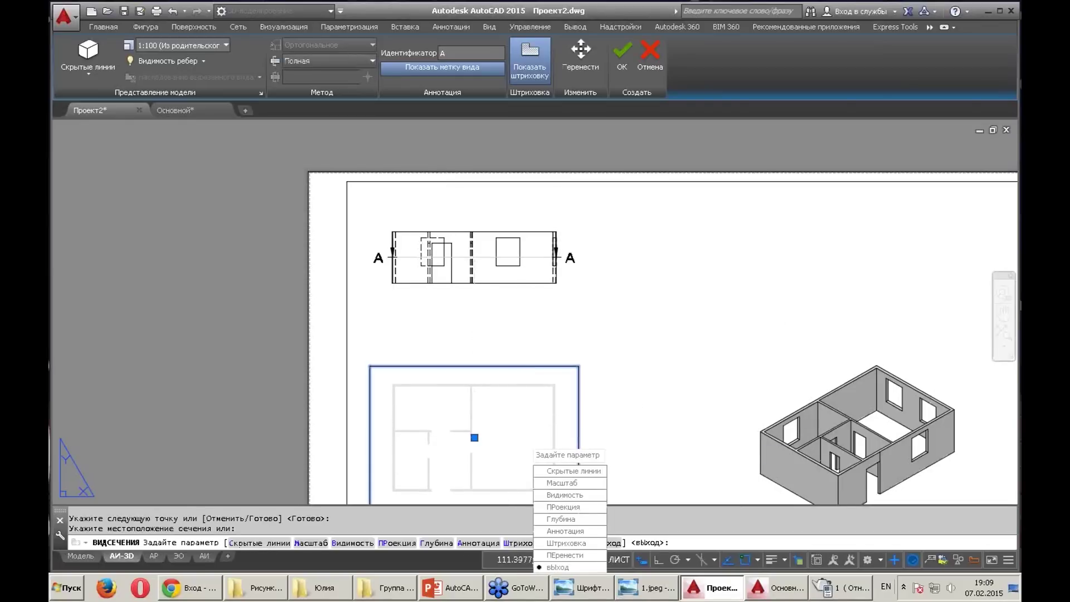
pyautogui.press('Return')
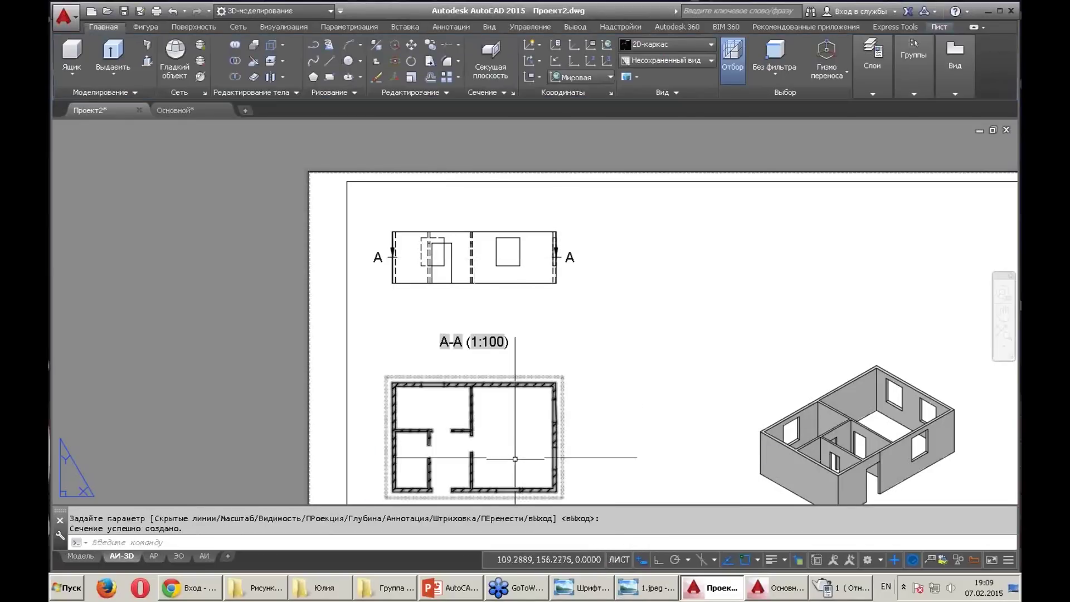
pyautogui.scroll(2, 513, 457)
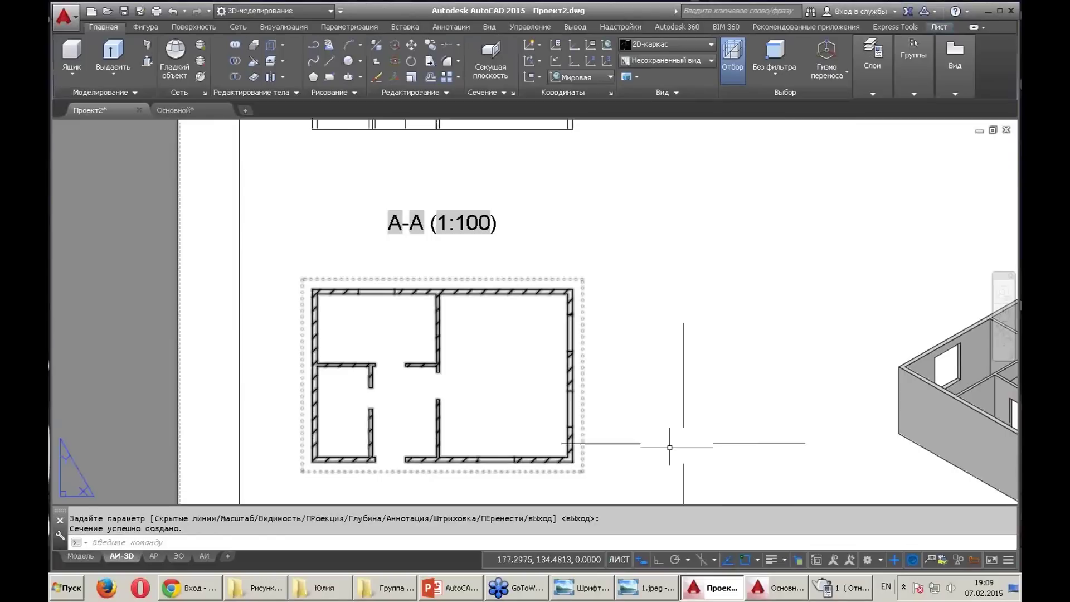
pyautogui.scroll(-2, 704, 282)
pyautogui.scroll(-1, 732, 335)
pyautogui.scroll(1, 732, 335)
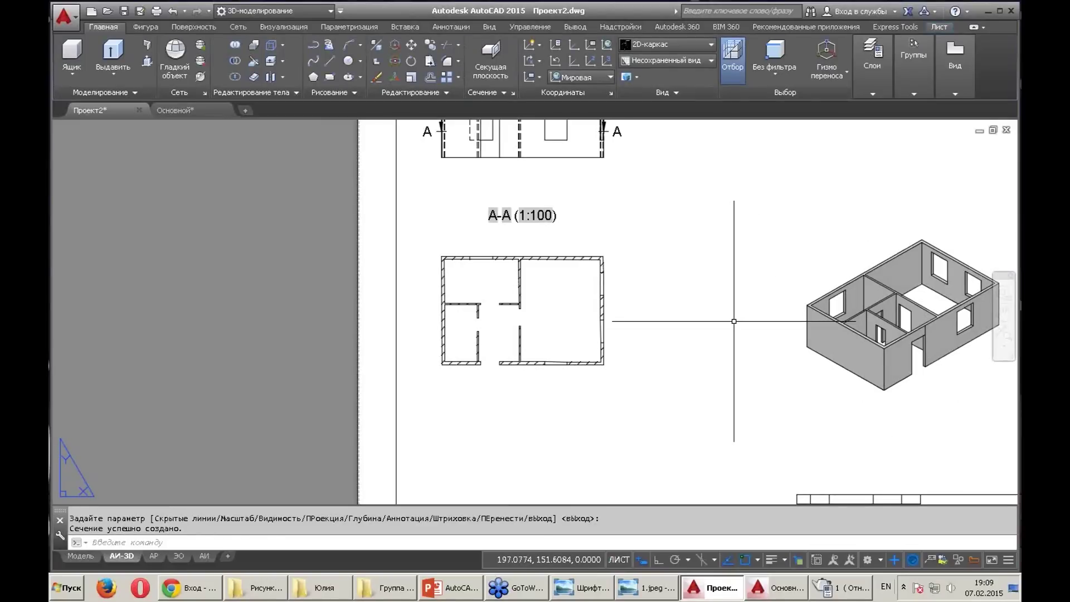
pyautogui.scroll(3, 685, 309)
pyautogui.moveTo(659, 302); pyautogui.dragTo(633, 333, button='middle')
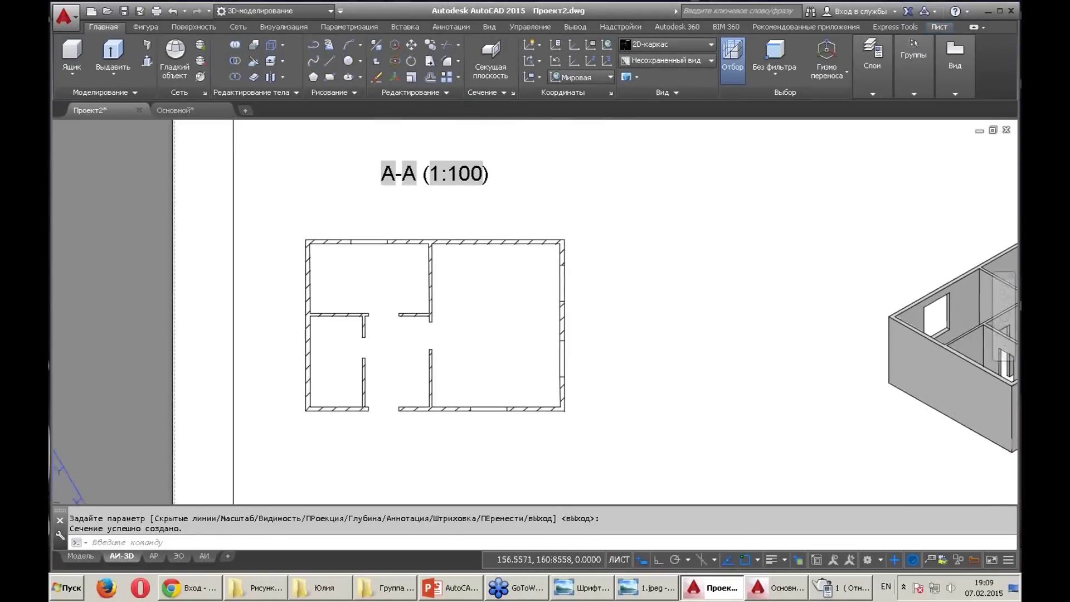
pyautogui.moveTo(652, 271); pyautogui.dragTo(632, 290, button='middle')
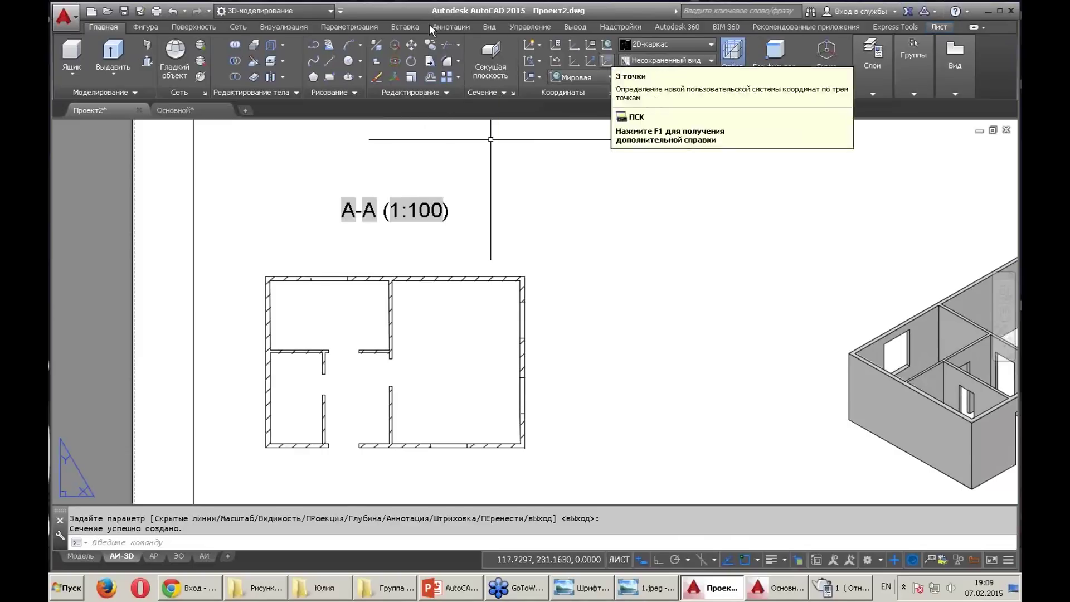
# Turn on the Размеры layer from the expanded Layers panel's layer list
pyautogui.click(880, 76)
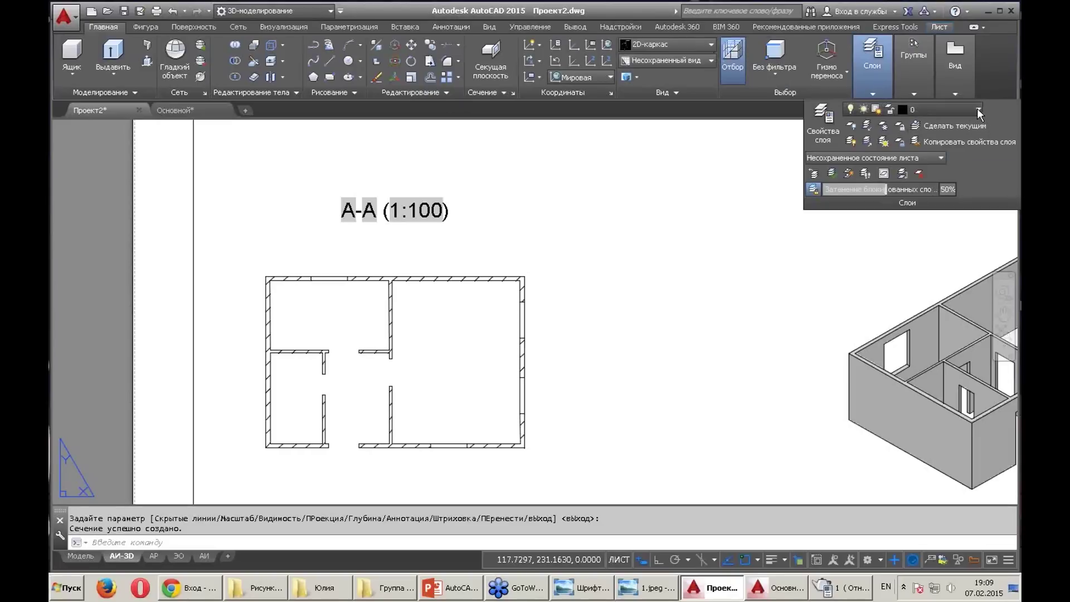
pyautogui.click(977, 109)
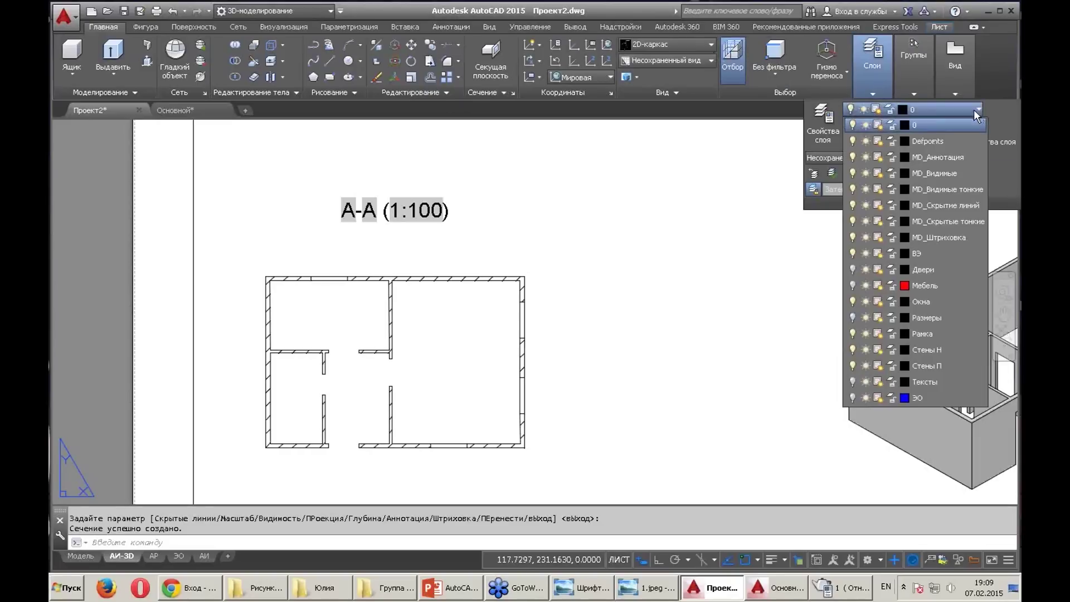
pyautogui.click(852, 316)
pyautogui.click(931, 318)
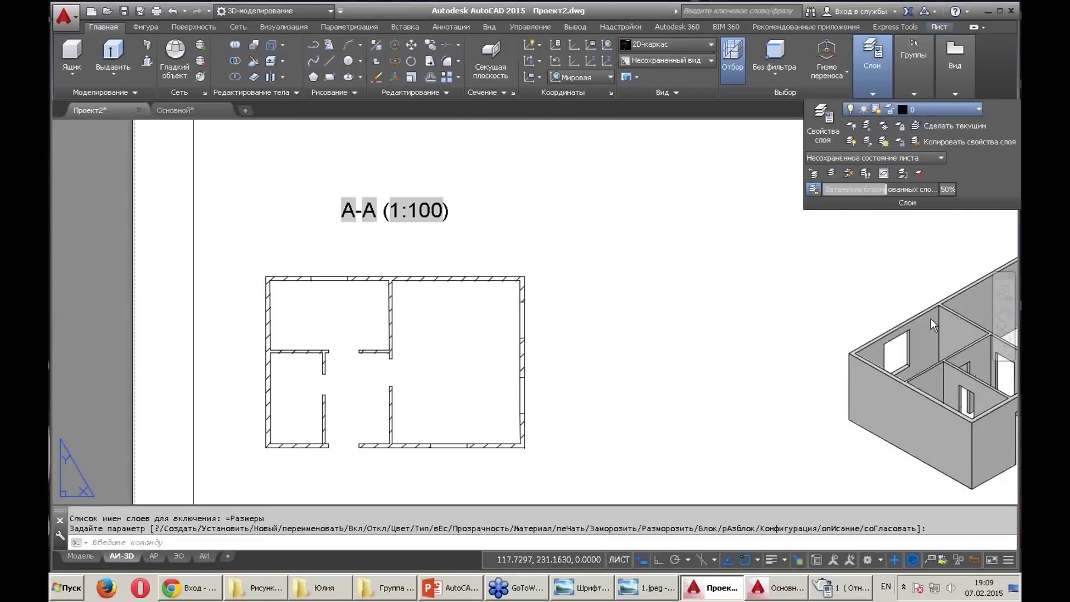
pyautogui.scroll(-2, 641, 199)
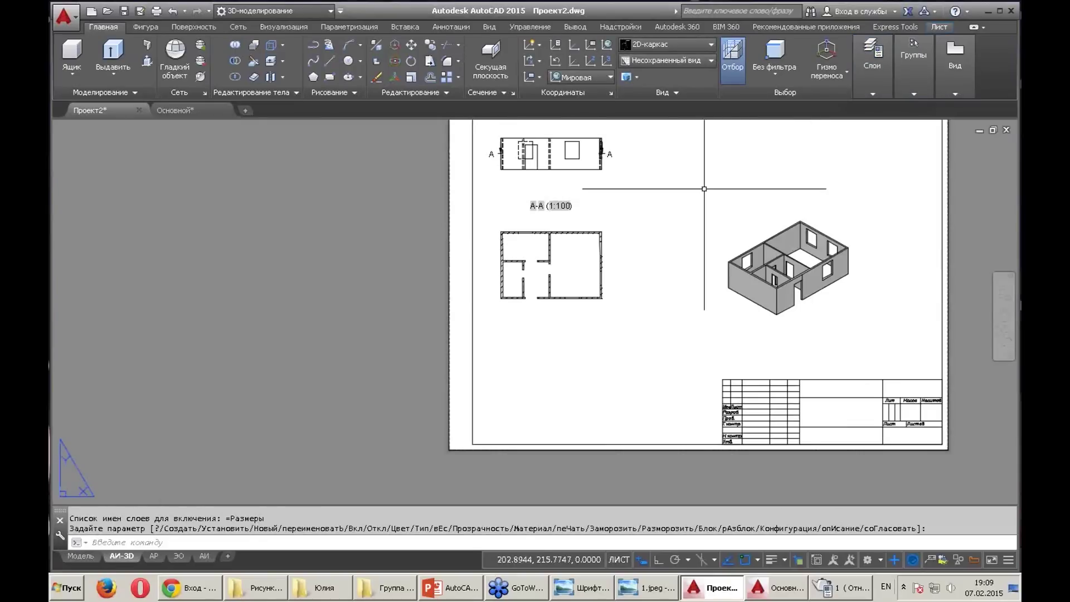
pyautogui.click(872, 93)
pyautogui.scroll(2, 664, 222)
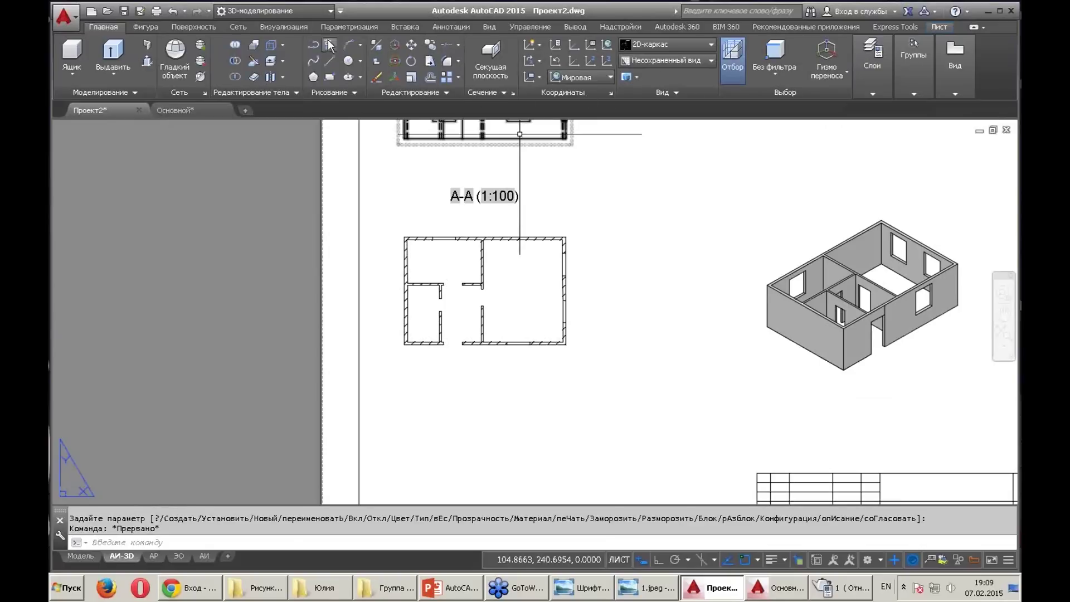
# Make ISO-25 the current dimension style
pyautogui.click(446, 28)
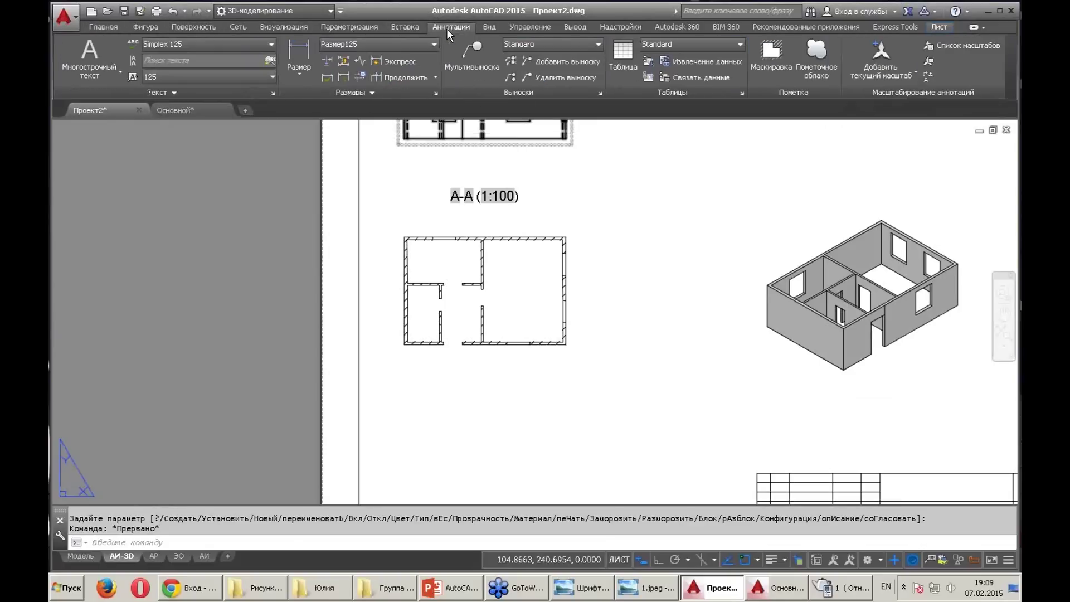
pyautogui.click(432, 43)
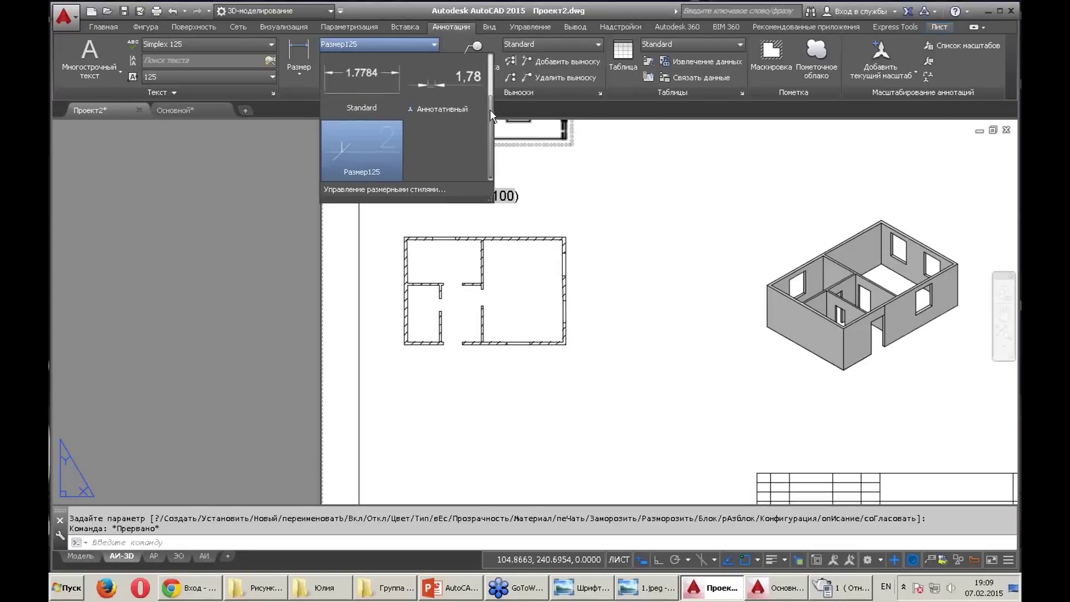
pyautogui.moveTo(490, 109); pyautogui.dragTo(483, 55)
pyautogui.click(456, 89)
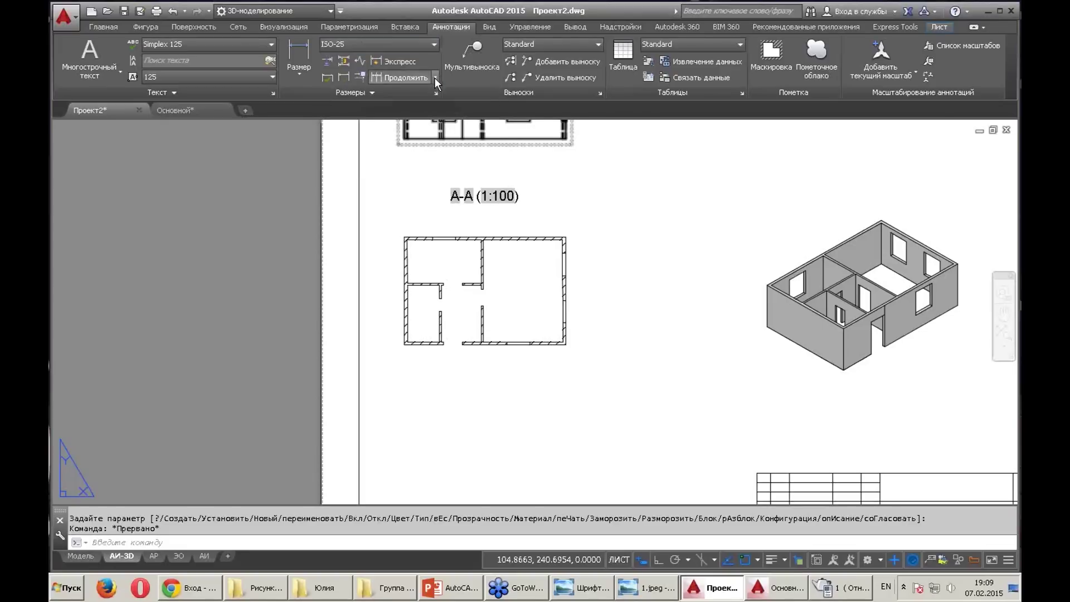
pyautogui.scroll(1, 384, 189)
pyautogui.scroll(2, 468, 259)
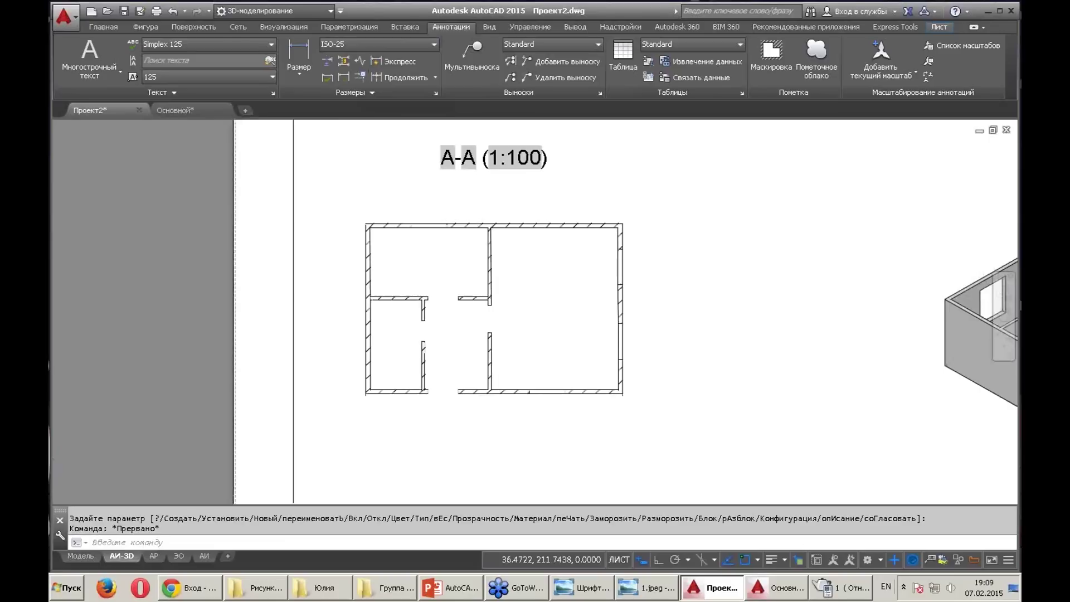
# Dimension section A-A with a 2050 linear dimension continued by 1000, 2350, 1200 and 1899,99
pyautogui.click(297, 52)
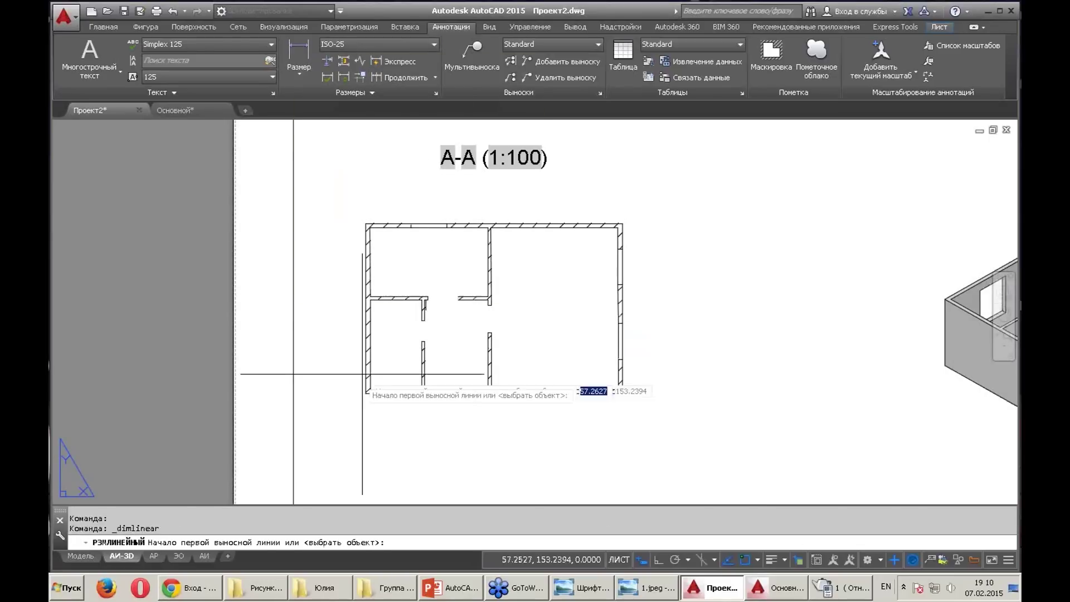
pyautogui.click(365, 393)
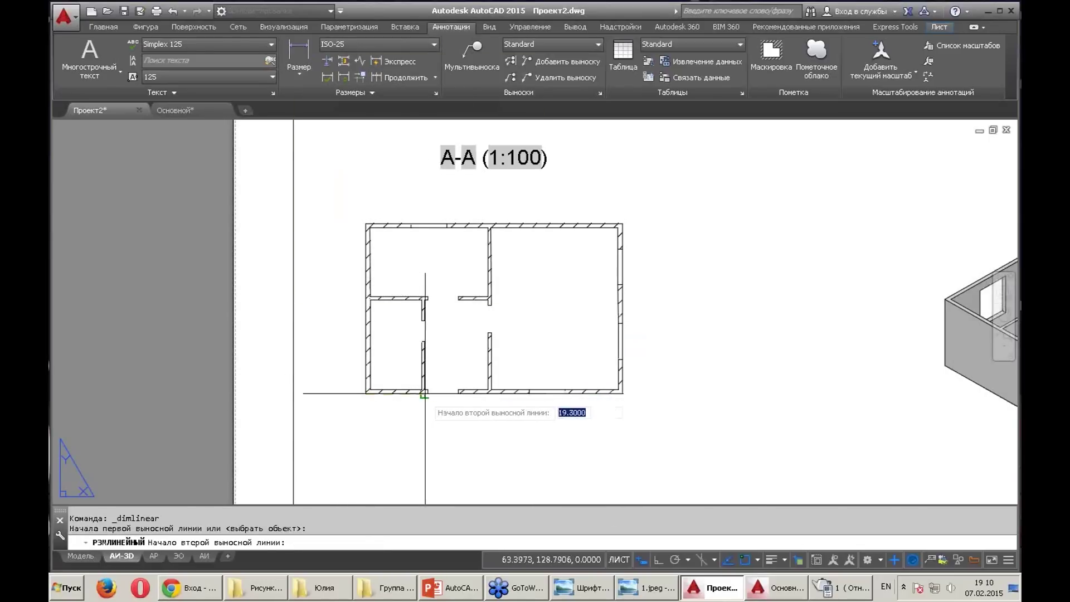
pyautogui.click(427, 394)
pyautogui.scroll(4, 429, 408)
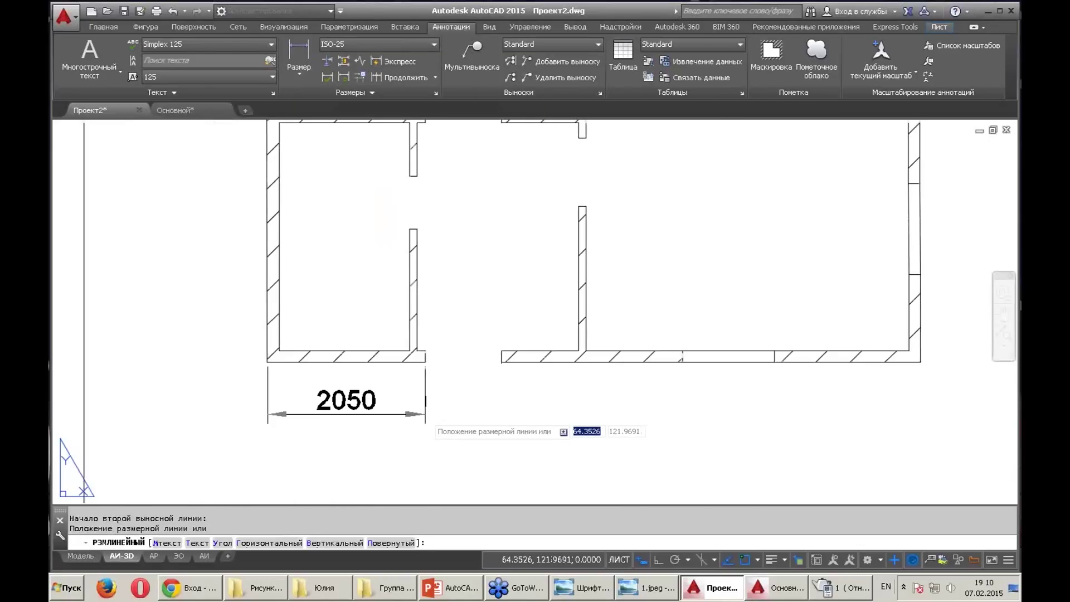
pyautogui.click(429, 402)
pyautogui.click(403, 78)
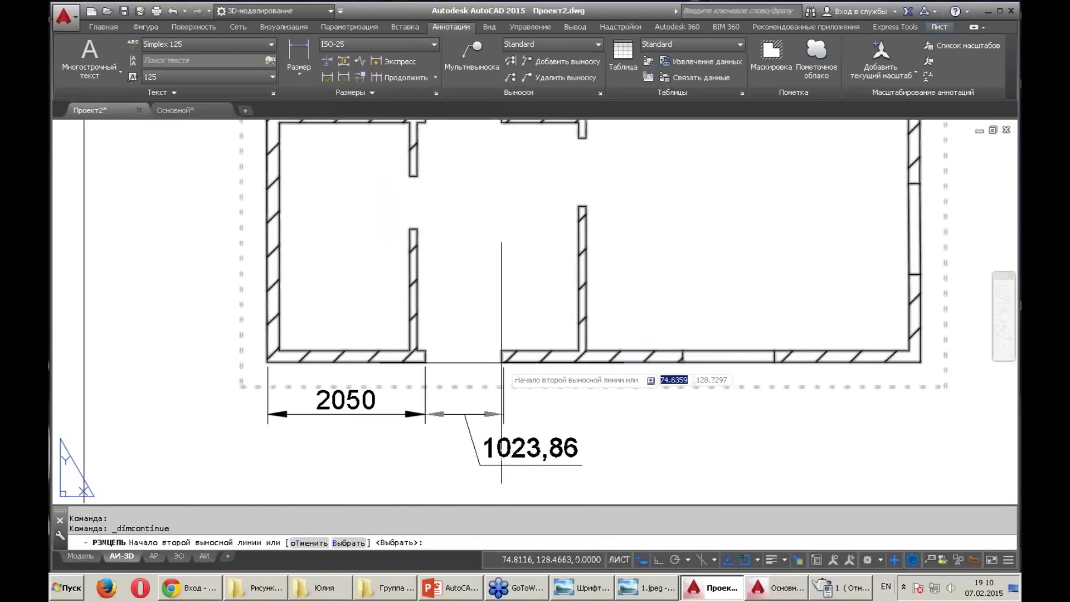
pyautogui.click(502, 354)
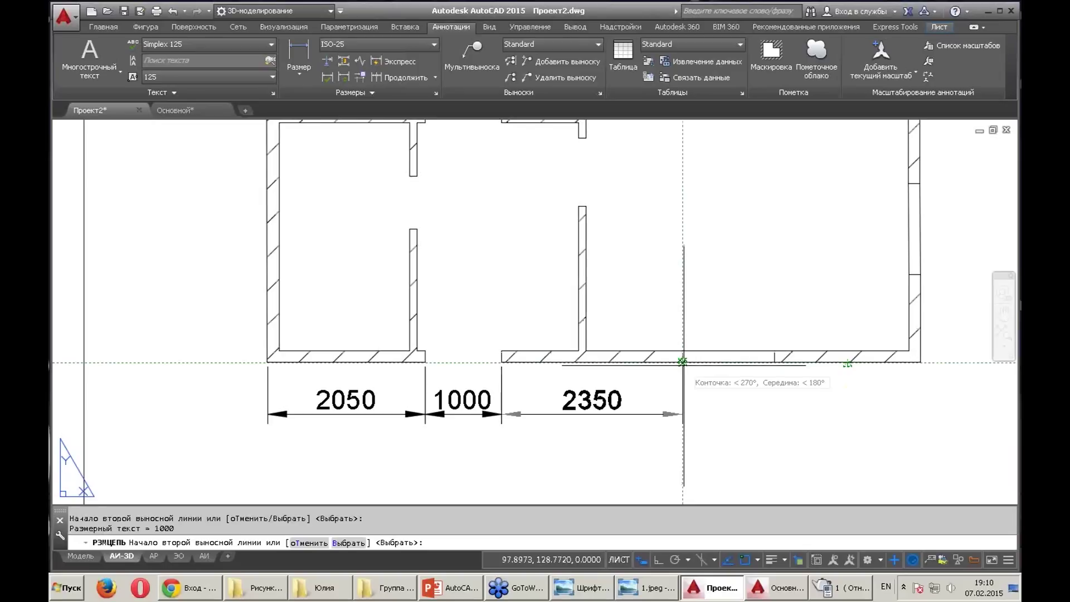
pyautogui.click(683, 362)
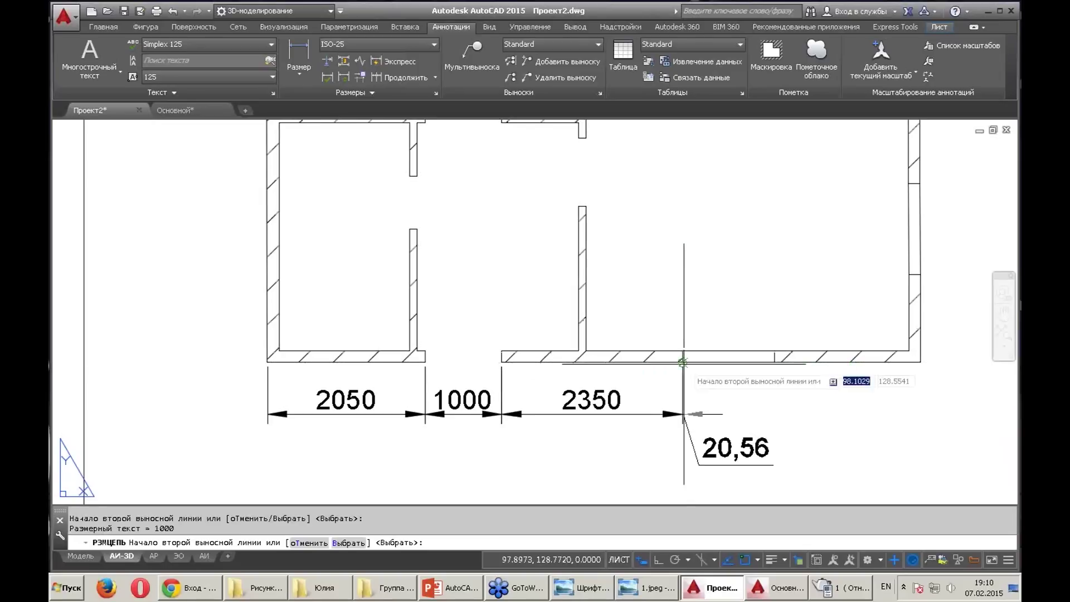
pyautogui.click(774, 362)
pyautogui.moveTo(774, 362); pyautogui.dragTo(558, 339, button='middle')
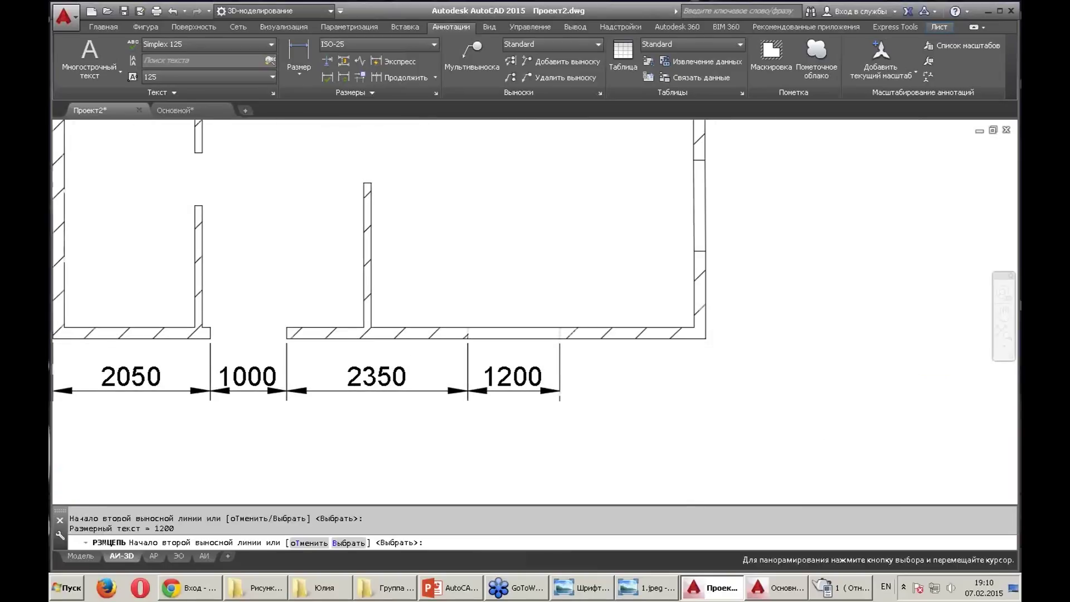
pyautogui.click(705, 339)
pyautogui.press('Escape')
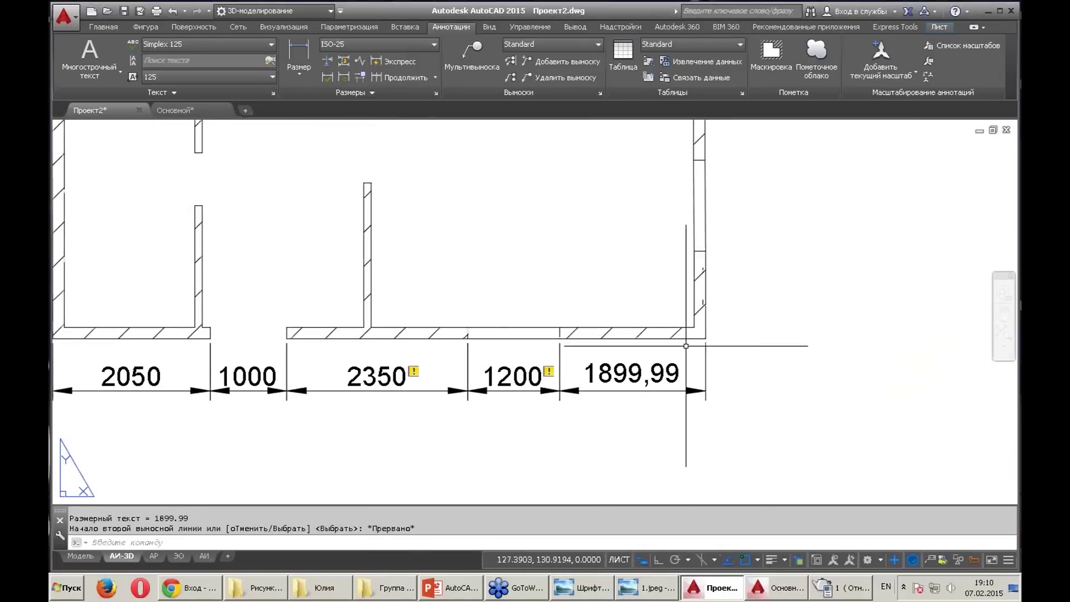
# Try stretching the 1899,99 dimension's endpoint to the wall corner, then cancel
pyautogui.scroll(4, 690, 352)
pyautogui.scroll(-2, 689, 352)
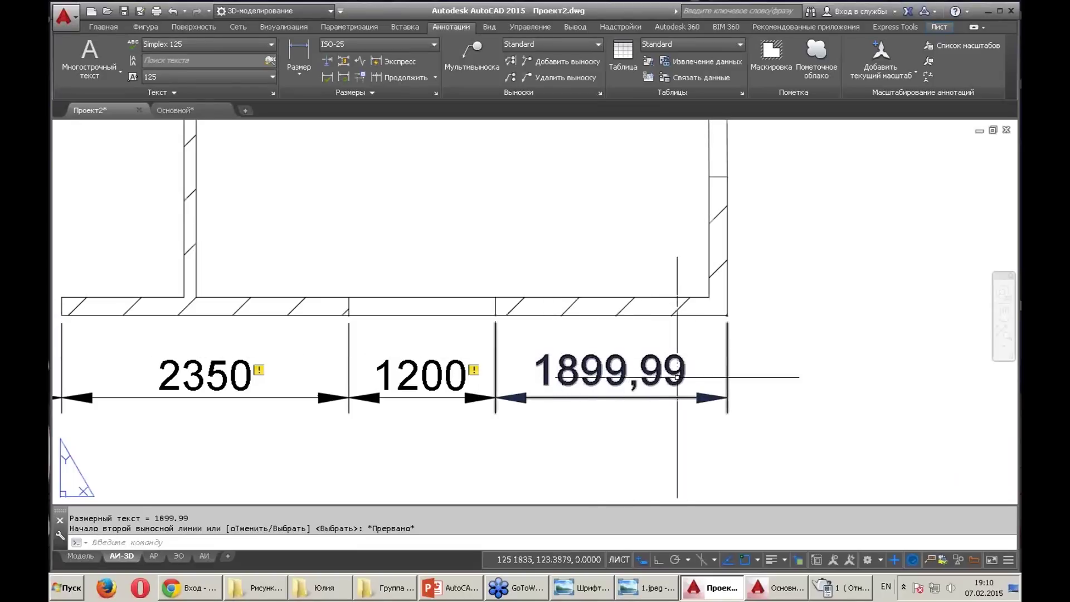
pyautogui.click(724, 361)
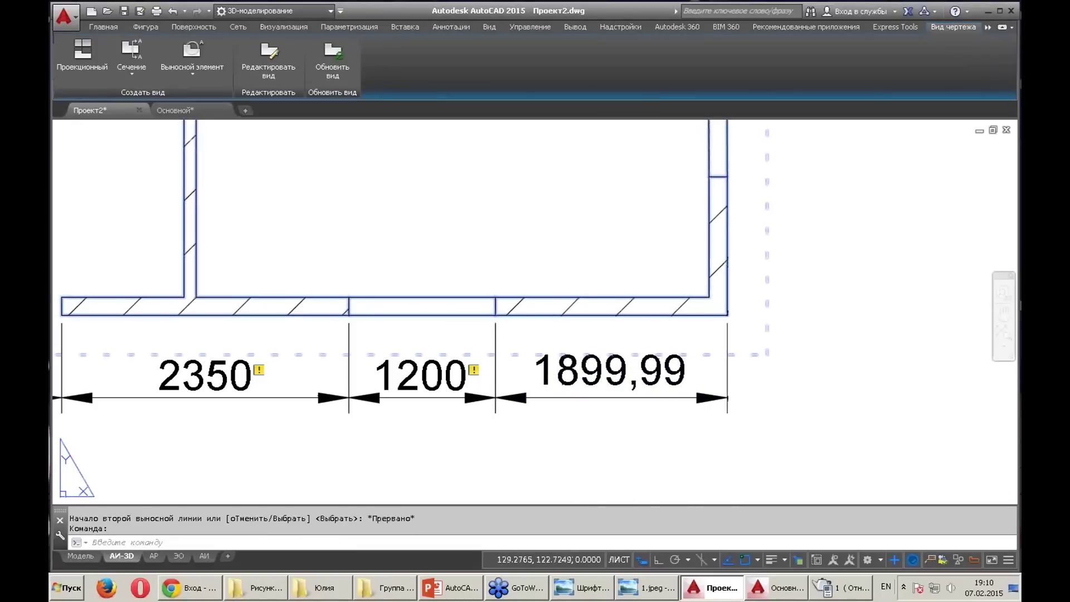
pyautogui.press('Escape')
pyautogui.click(727, 376)
pyautogui.scroll(4, 731, 323)
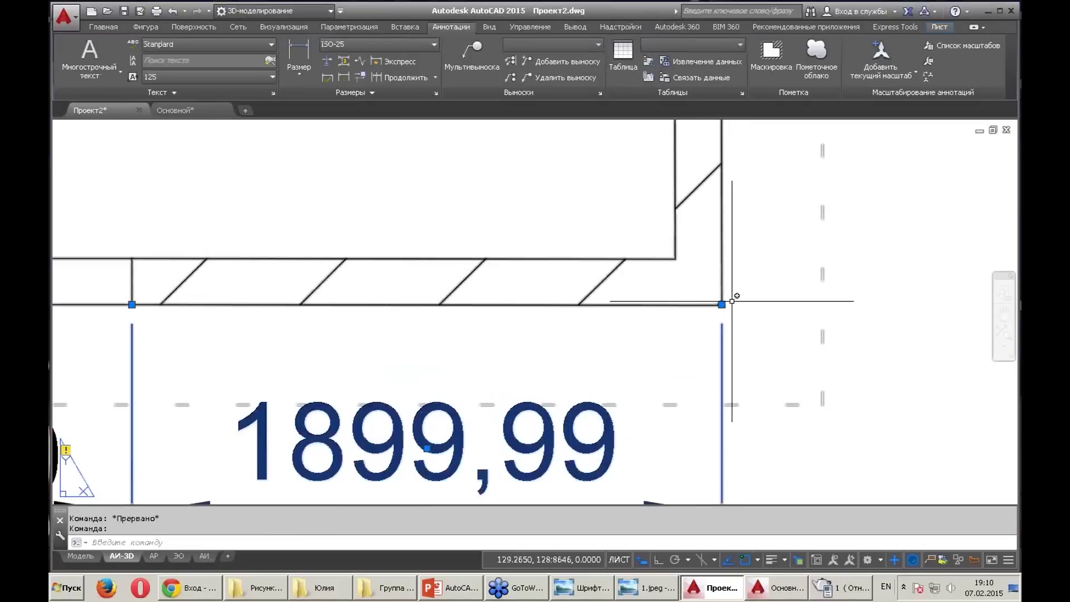
pyautogui.click(722, 304)
pyautogui.scroll(2, 730, 311)
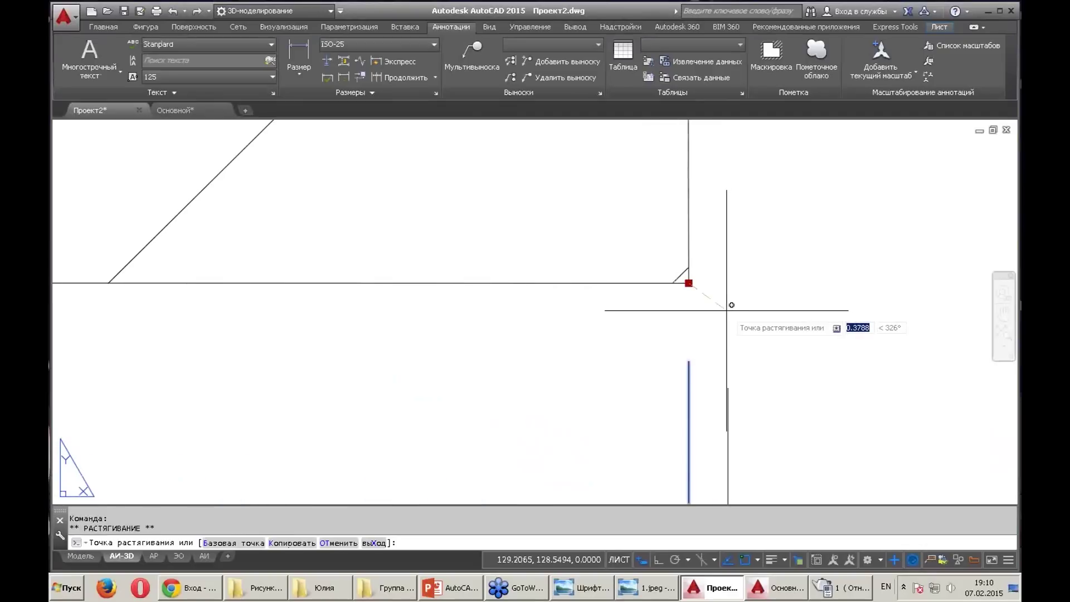
pyautogui.click(689, 283)
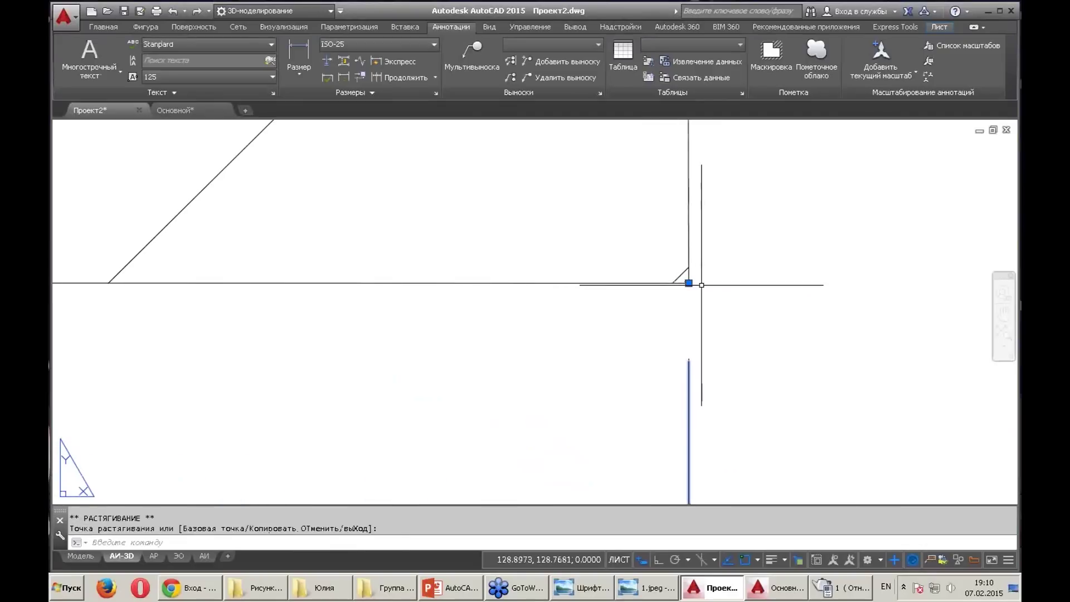
pyautogui.press('Escape')
# Zoom out over the dimensioned section, then return to Model space
pyautogui.scroll(-3, 711, 262)
pyautogui.scroll(-2, 708, 279)
pyautogui.scroll(-1, 704, 334)
pyautogui.moveTo(649, 399)
pyautogui.mouseDown(button='middle')
pyautogui.moveTo(704, 354)
pyautogui.moveTo(717, 383)
pyautogui.mouseUp(button='middle')
pyautogui.press('Escape')
pyautogui.scroll(-2, 720, 390)
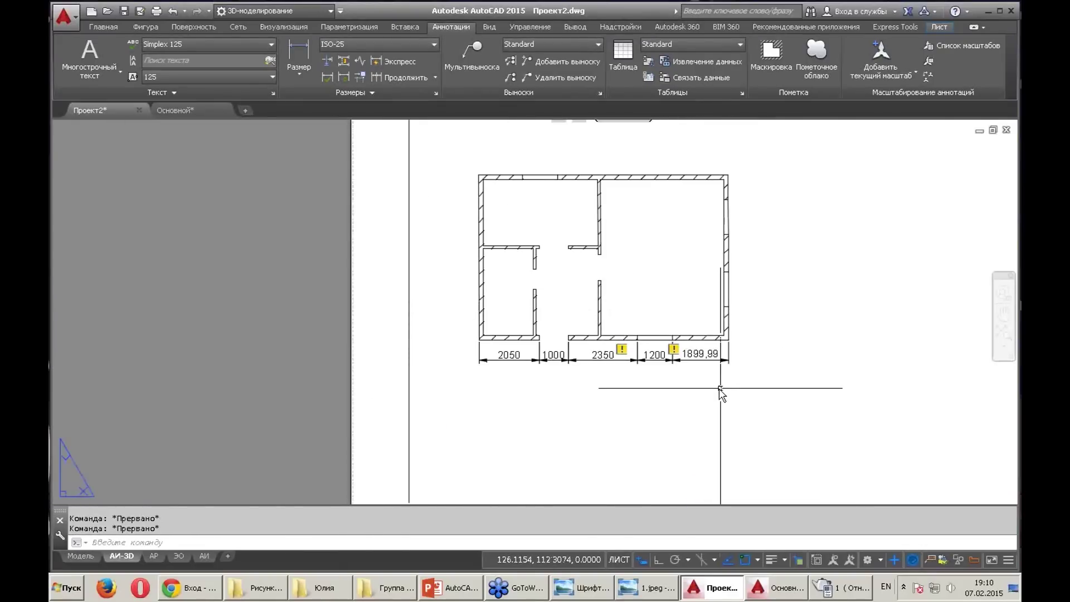
pyautogui.scroll(-1, 721, 388)
pyautogui.scroll(-2, 697, 291)
pyautogui.scroll(-2, 627, 295)
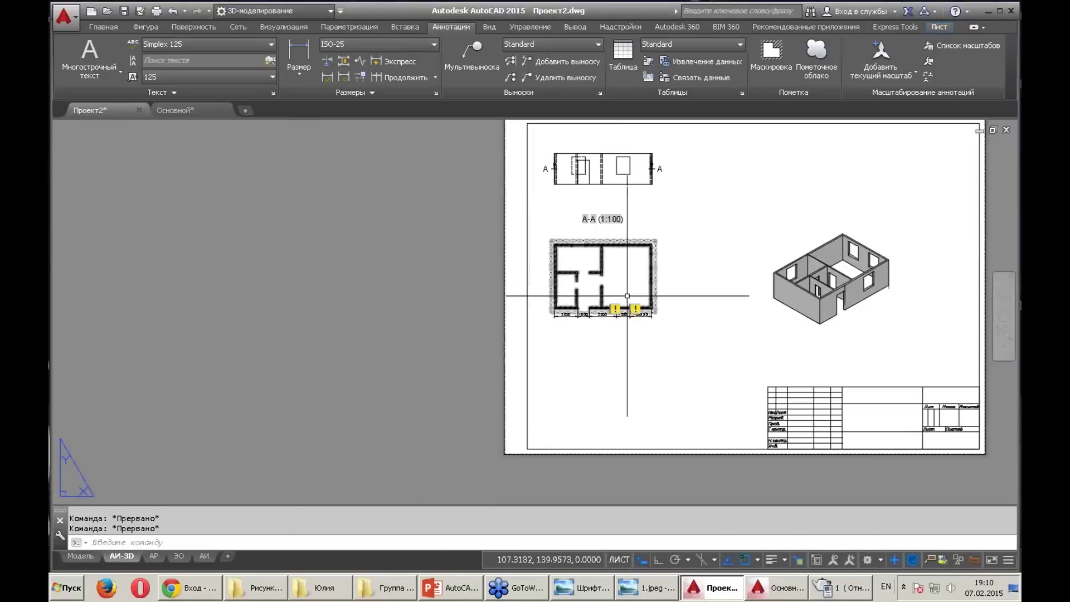
pyautogui.scroll(4, 627, 296)
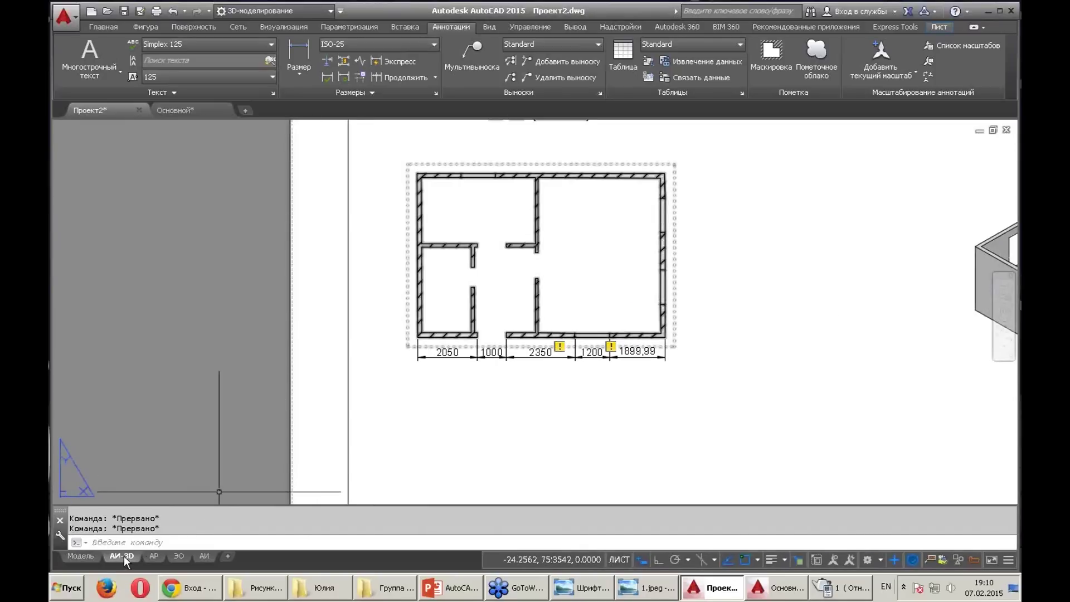
pyautogui.scroll(-2, 490, 363)
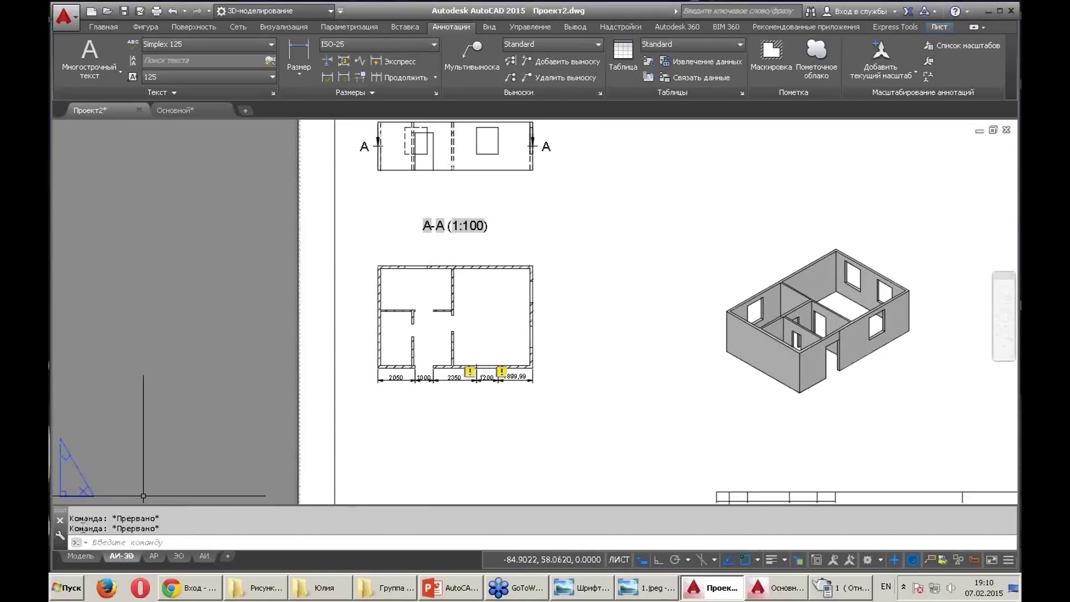
pyautogui.click(83, 556)
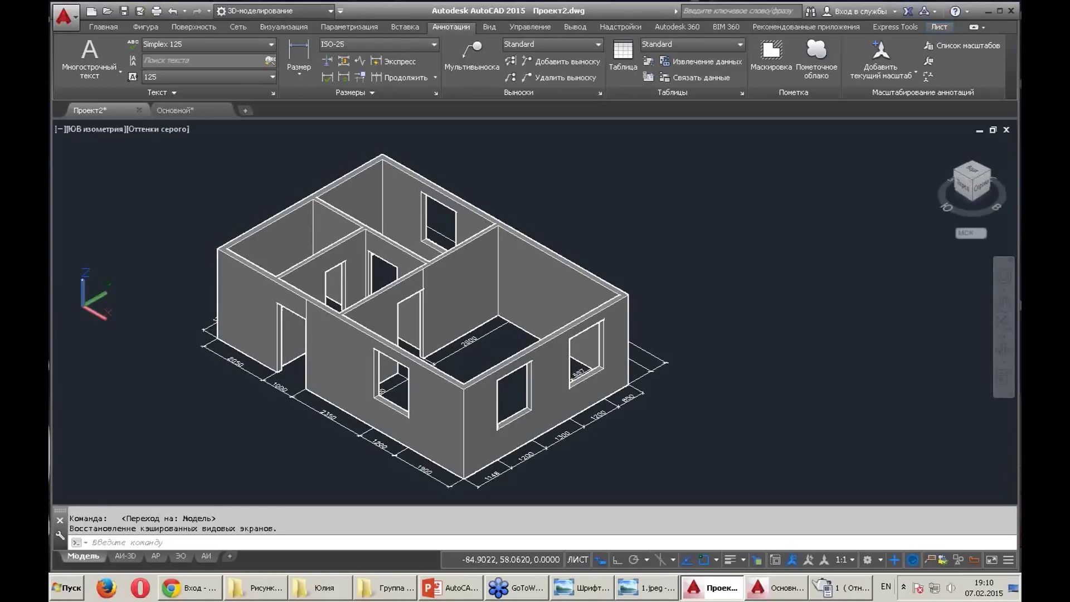
pyautogui.scroll(2, 420, 340)
pyautogui.scroll(-2, 472, 356)
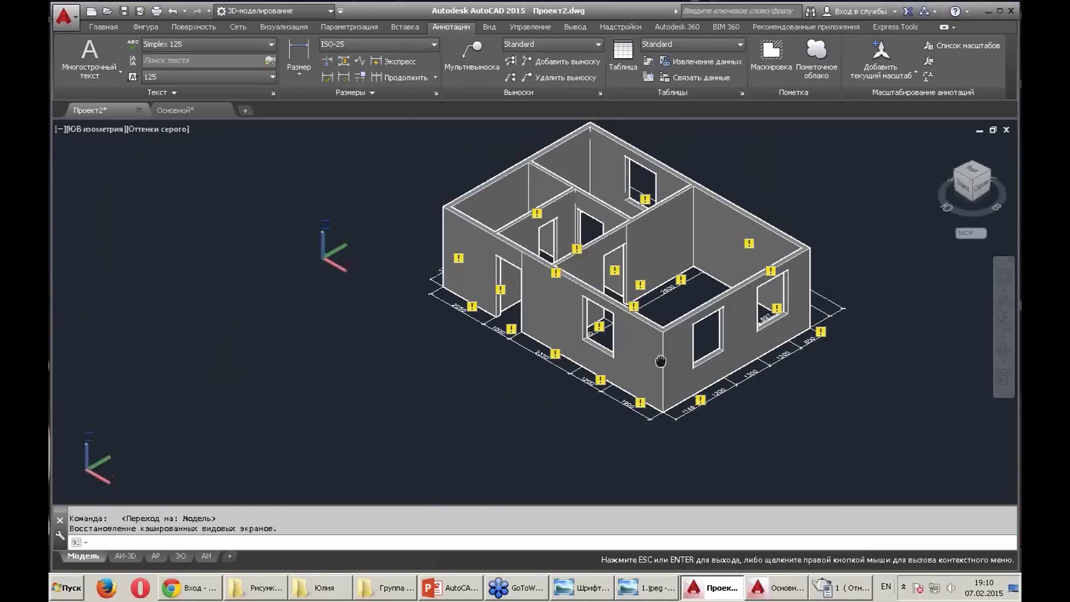
# Quick Select every Повернутый размер (rotated dimension) and delete all 26 from the model
pyautogui.moveTo(446, 402)
pyautogui.mouseDown(button='middle')
pyautogui.moveTo(720, 301)
pyautogui.moveTo(517, 365)
pyautogui.mouseUp(button='middle')
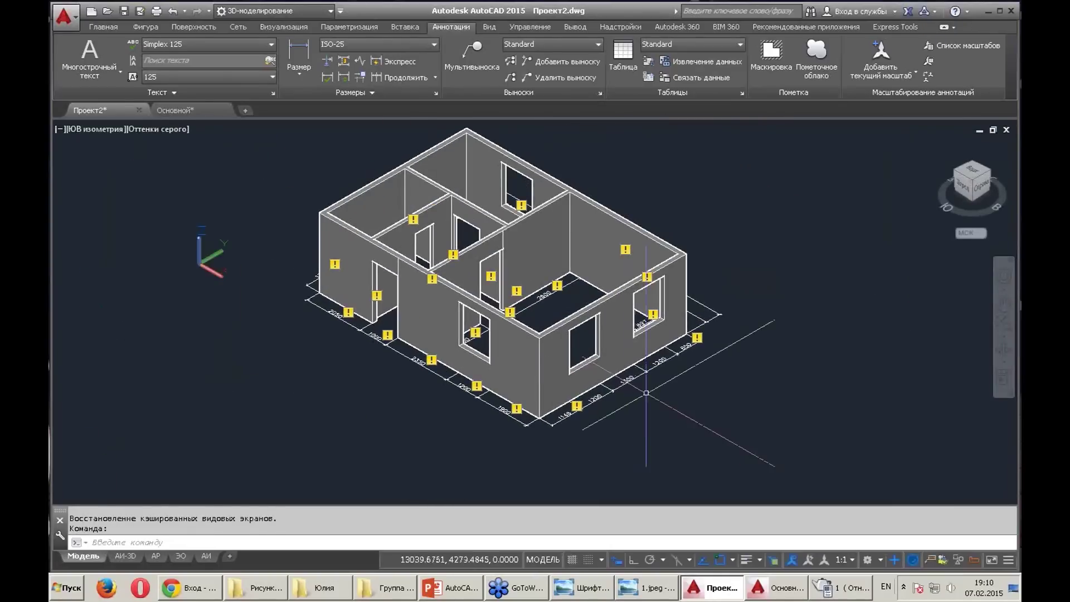
pyautogui.rightClick(721, 396)
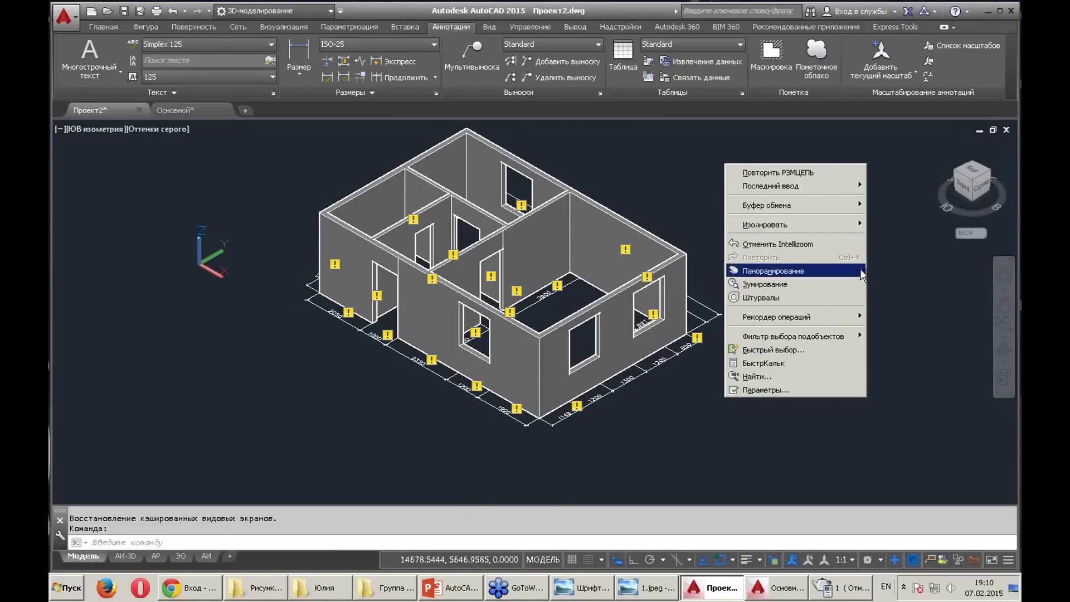
pyautogui.click(840, 410)
pyautogui.rightClick(827, 373)
pyautogui.click(865, 340)
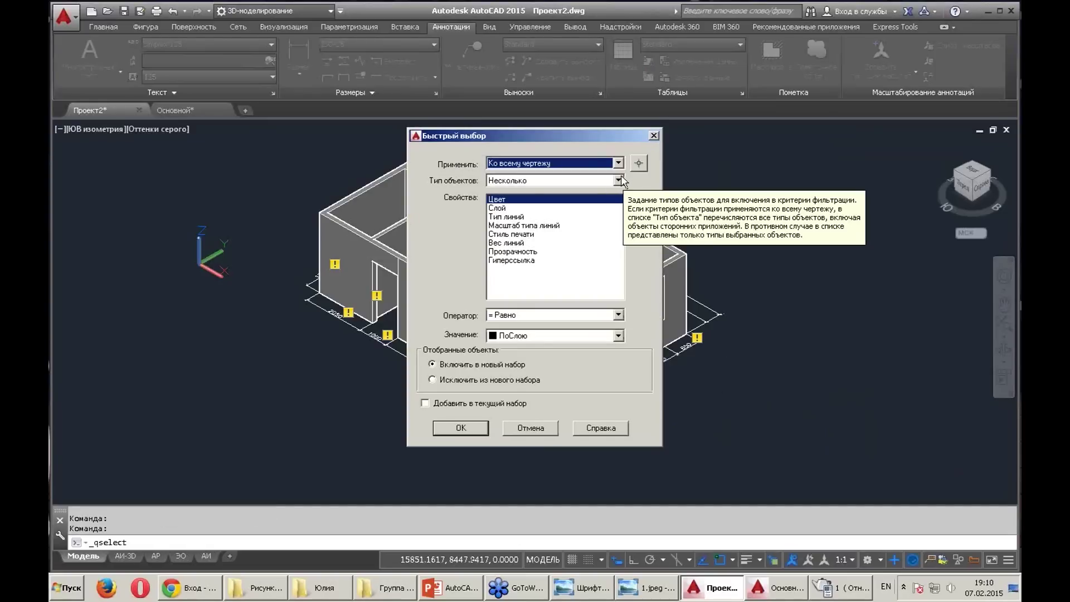
pyautogui.click(619, 180)
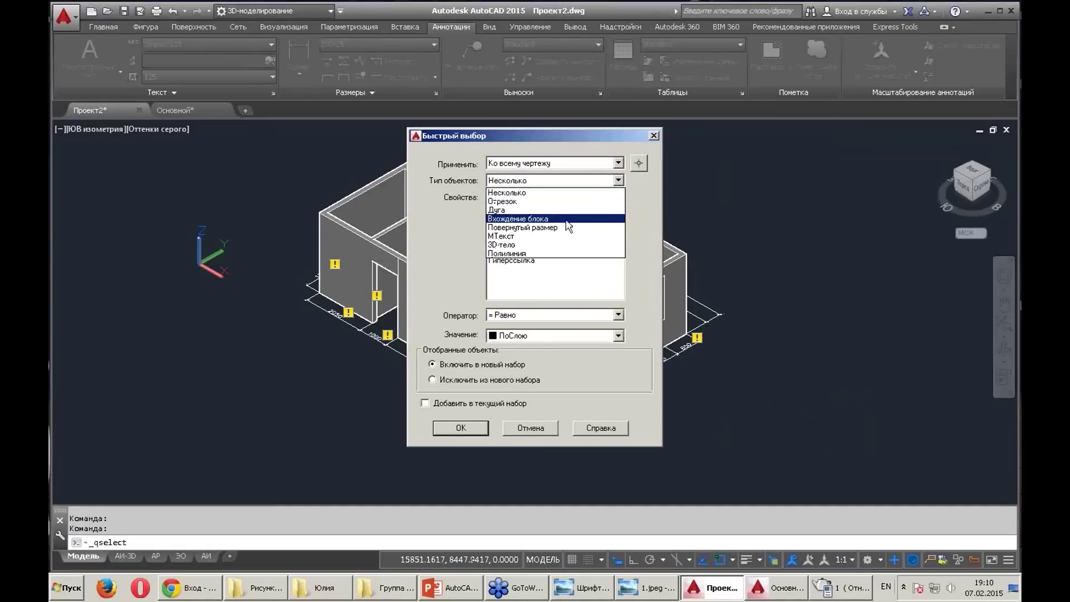
pyautogui.click(563, 228)
pyautogui.click(618, 315)
pyautogui.click(539, 362)
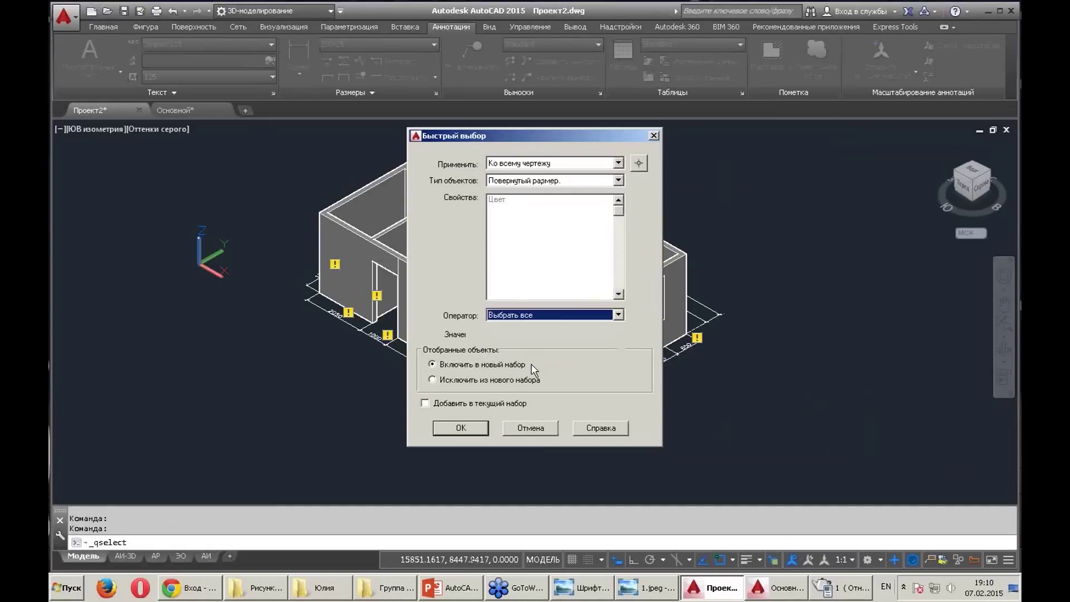
pyautogui.click(464, 429)
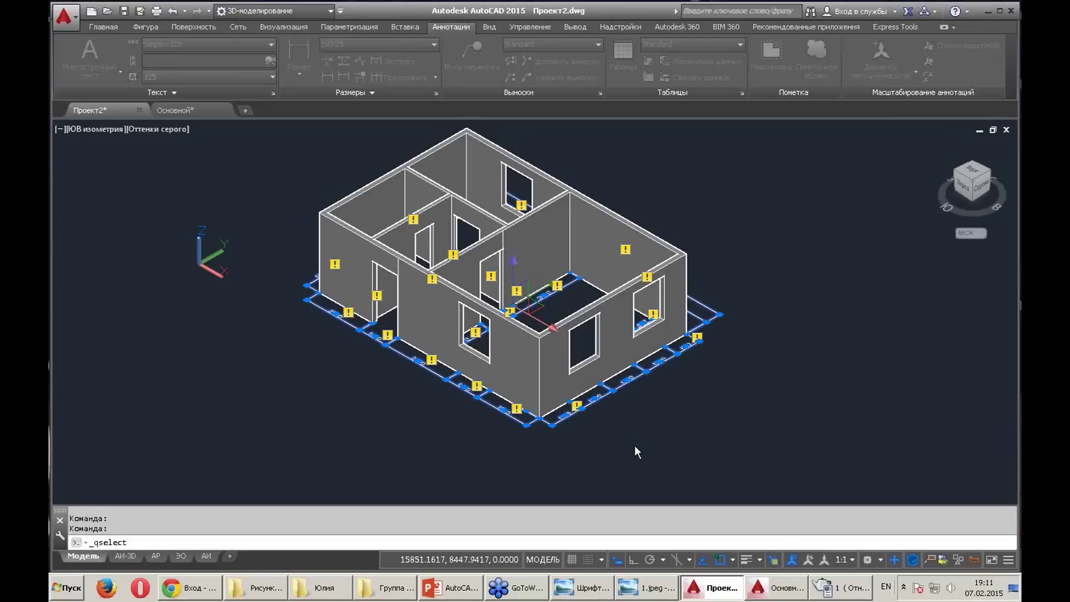
pyautogui.press('Delete')
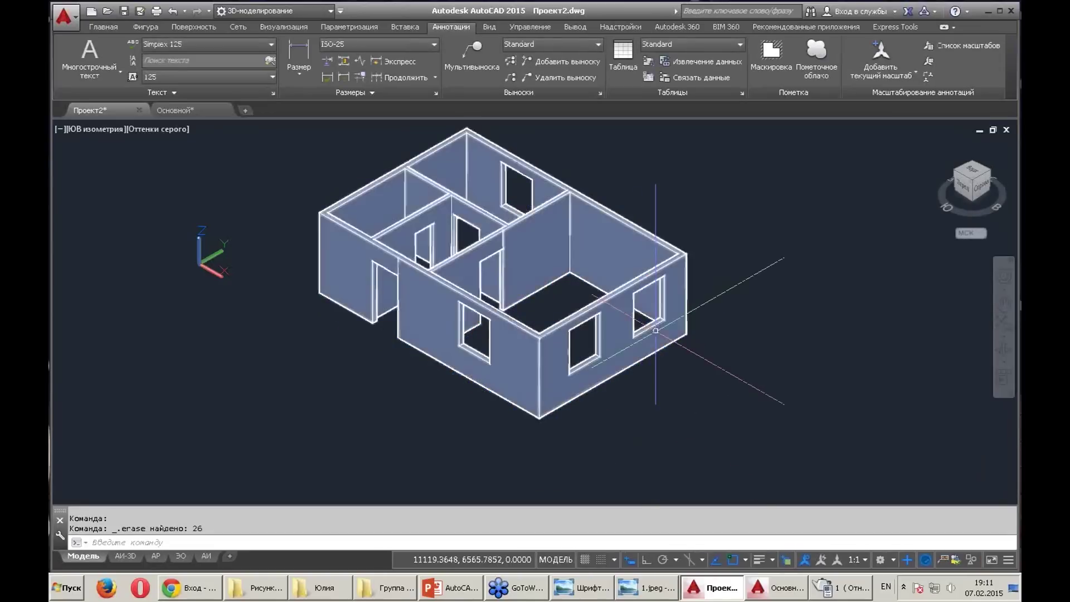
# Pan the 3D house into position in model space and bring up the Главная modelling tools
pyautogui.scroll(2, 781, 282)
pyautogui.moveTo(781, 282); pyautogui.dragTo(776, 256, button='middle')
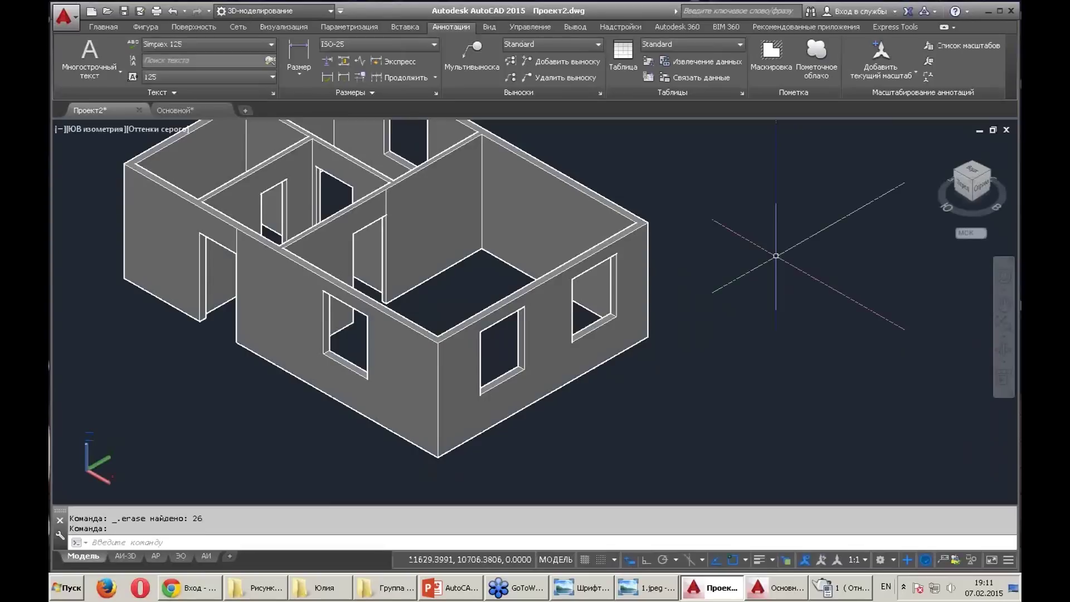
pyautogui.click(120, 554)
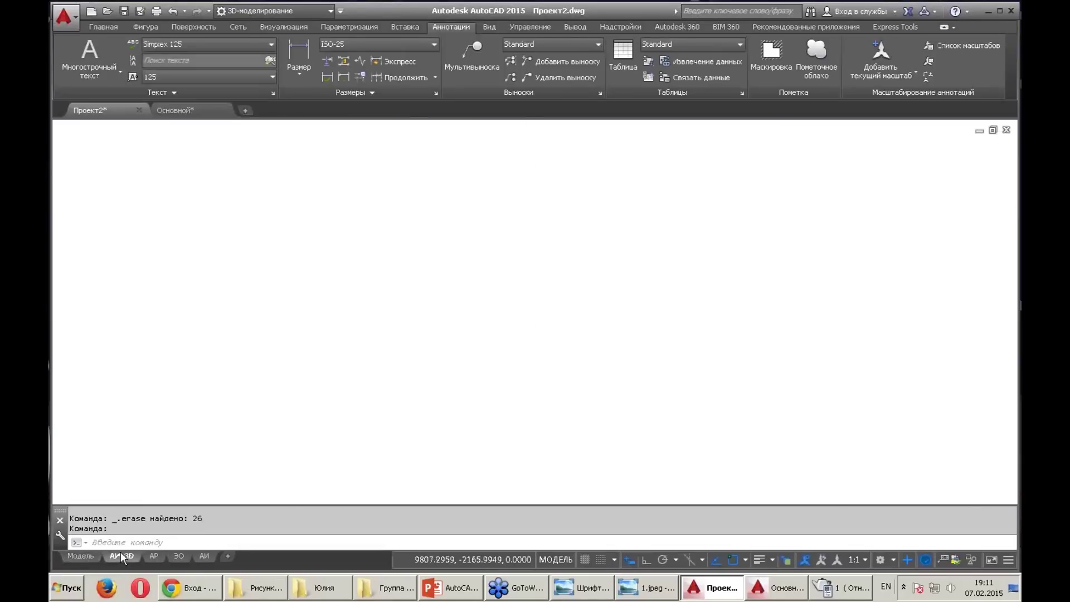
pyautogui.click(93, 556)
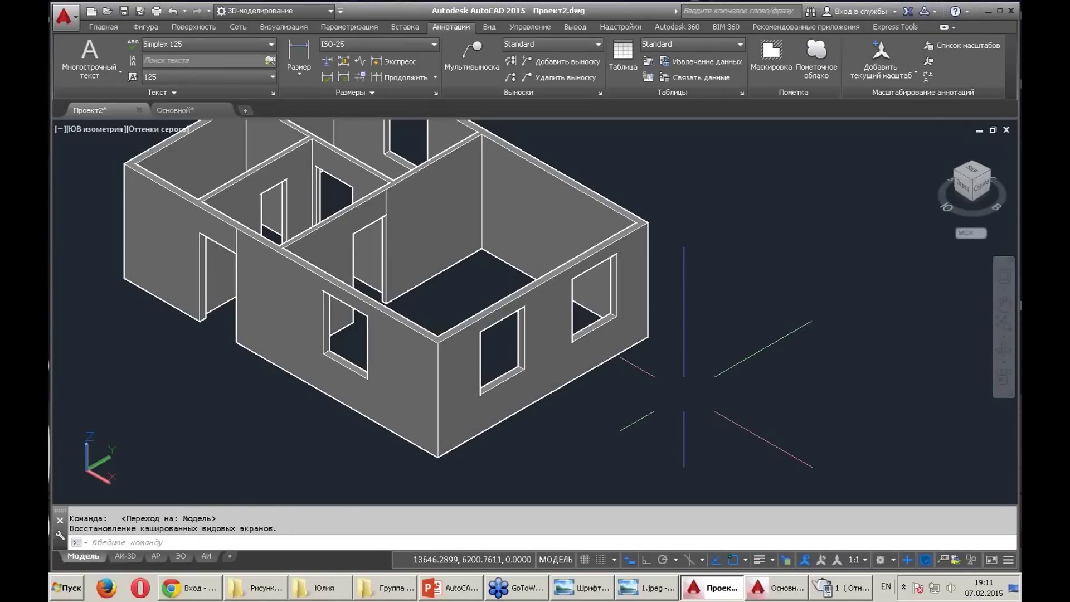
pyautogui.moveTo(684, 375); pyautogui.dragTo(647, 376, button='middle')
pyautogui.scroll(-3, 651, 386)
pyautogui.scroll(2, 651, 386)
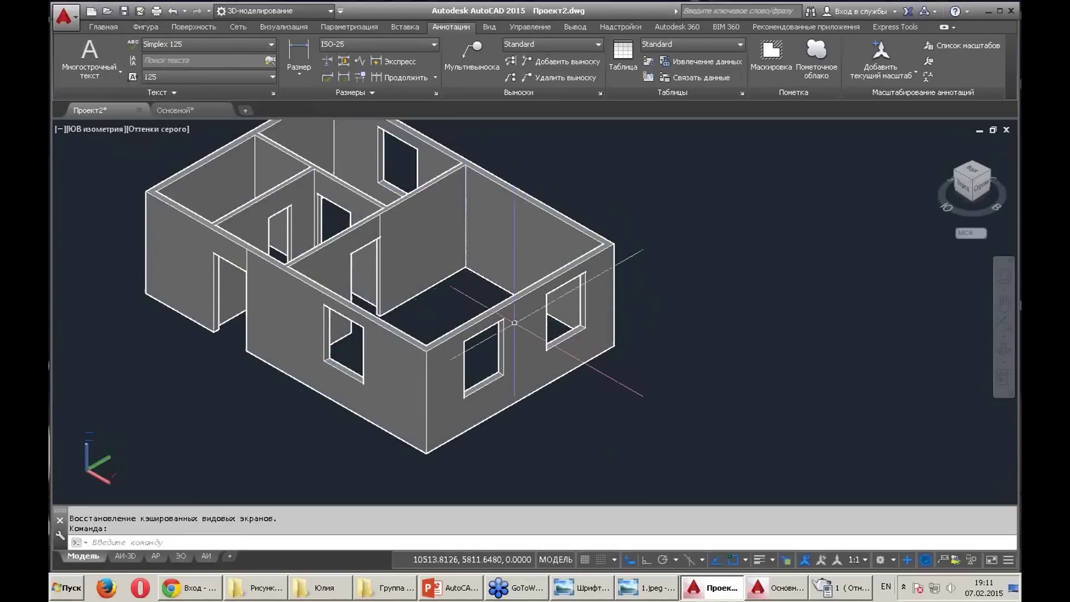
pyautogui.click(105, 28)
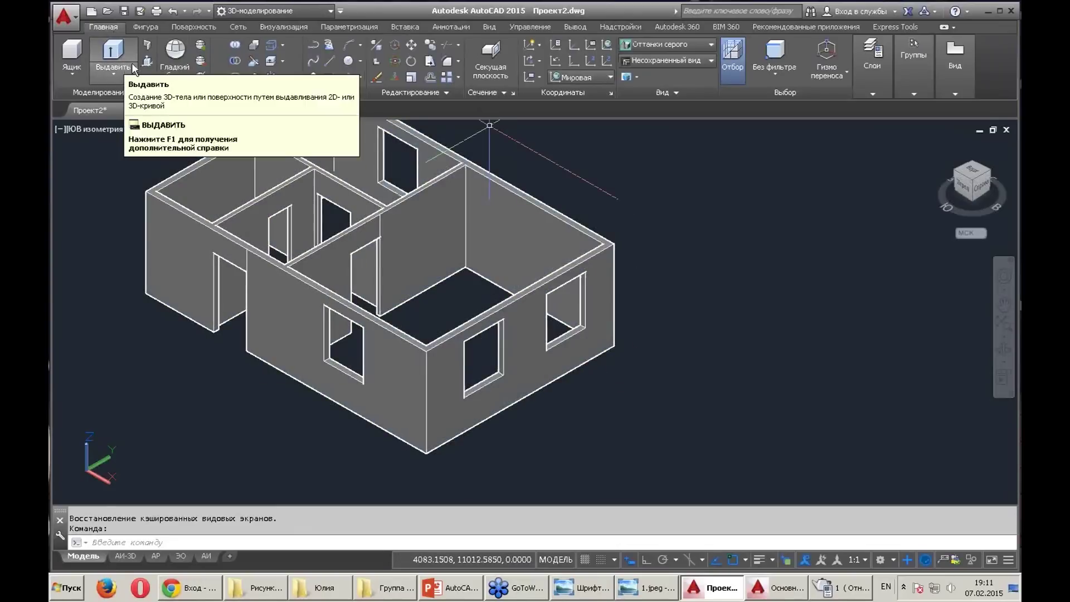
# Extrude the selected front wall face by 100
pyautogui.click(517, 334)
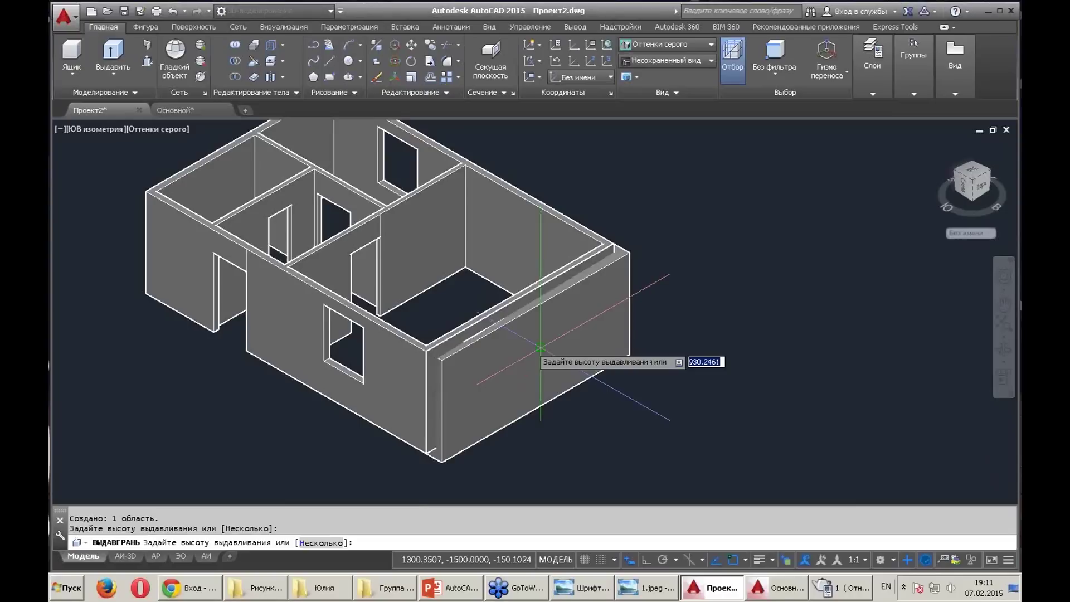
pyautogui.scroll(3, 532, 346)
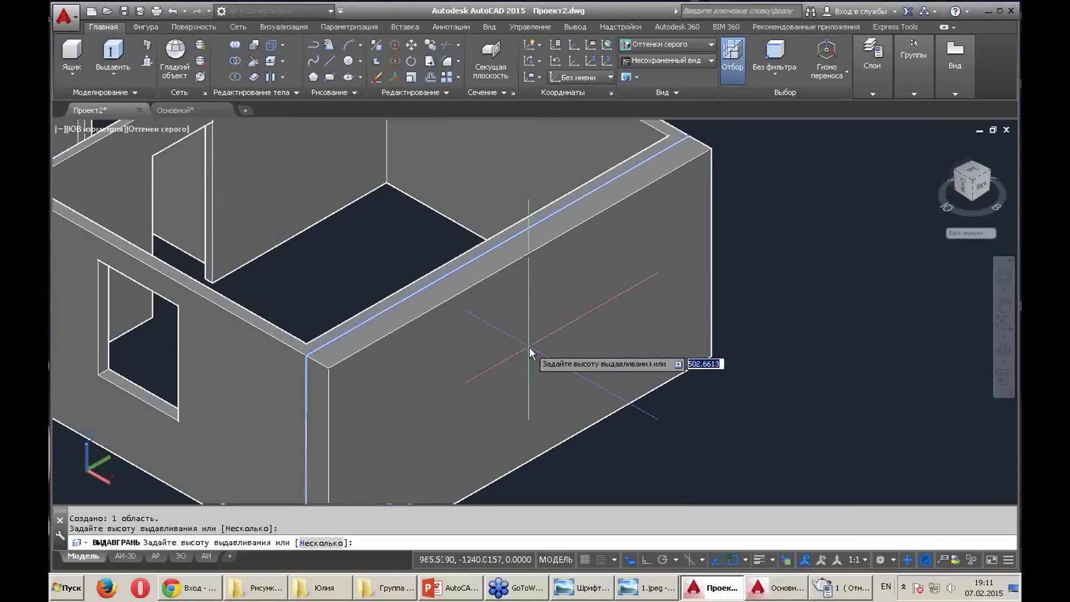
pyautogui.write('100')
pyautogui.press('Return')
pyautogui.press('Return')
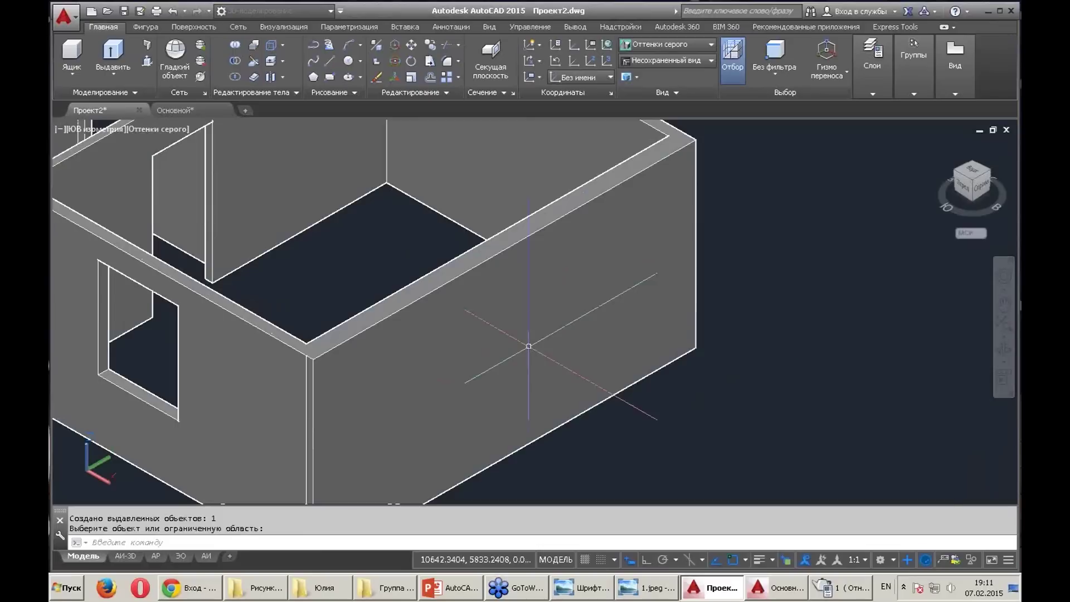
# Press-pull two window opening regions through the building's back wall
pyautogui.scroll(-3, 669, 211)
pyautogui.moveTo(717, 382)
pyautogui.keyDown('shift'); pyautogui.mouseDown(button='middle')
pyautogui.moveTo(745, 327)
pyautogui.moveTo(832, 346)
pyautogui.moveTo(862, 375)
pyautogui.mouseUp(button='middle'); pyautogui.keyUp('shift')
pyautogui.scroll(-3, 377, 182)
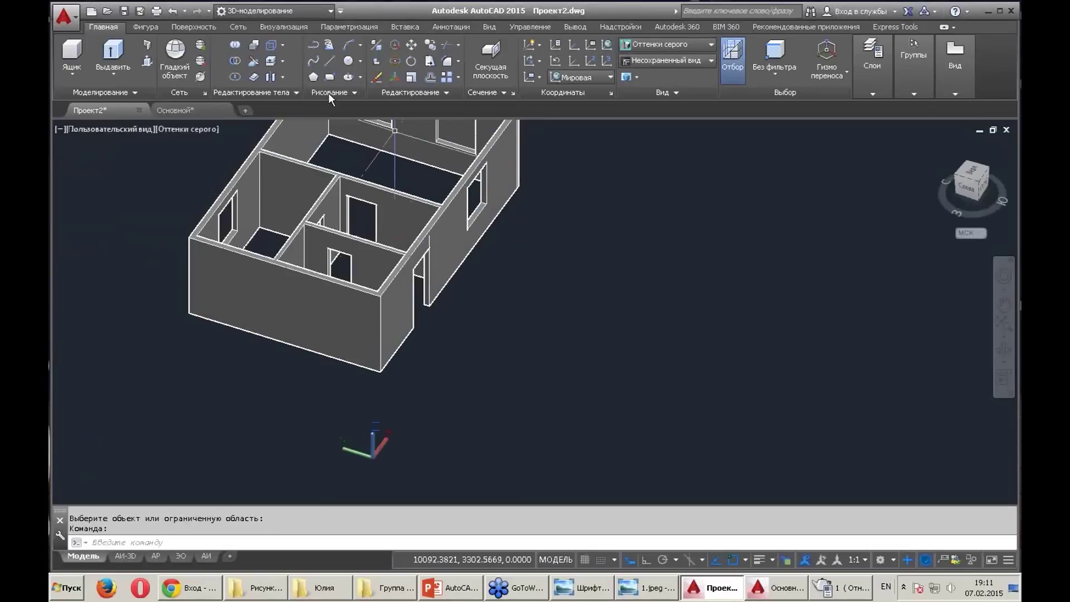
pyautogui.moveTo(377, 182); pyautogui.dragTo(440, 362, button='middle')
pyautogui.scroll(2, 420, 132)
pyautogui.scroll(2, 420, 132)
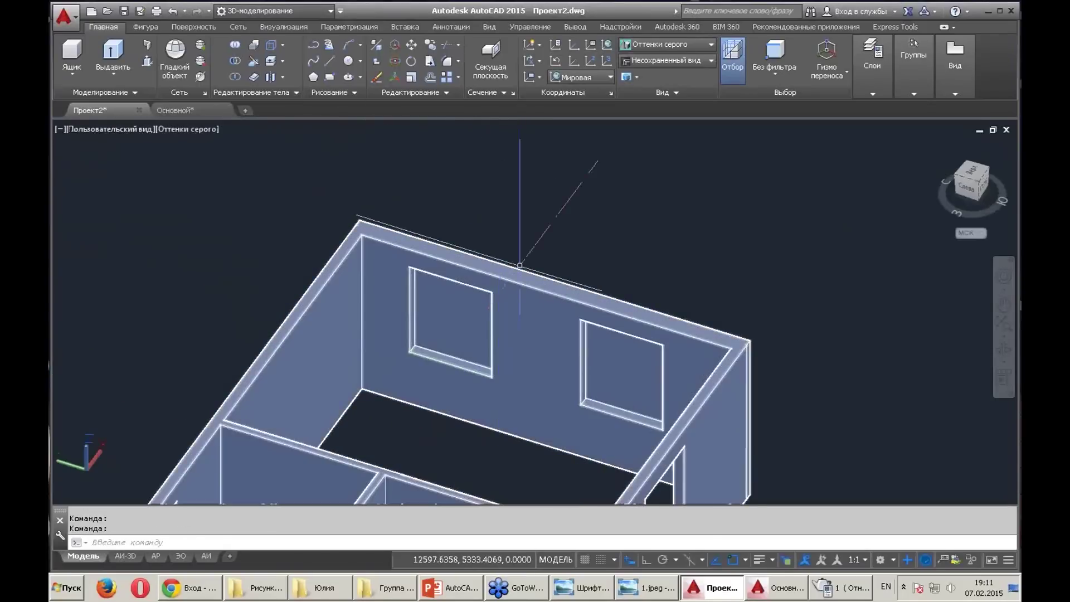
pyautogui.click(146, 60)
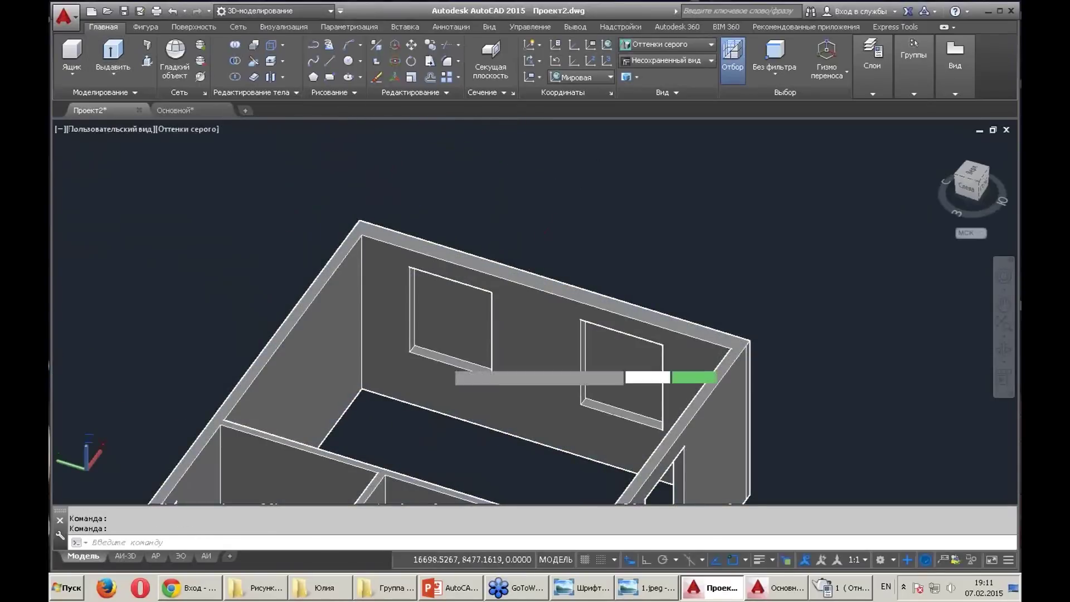
pyautogui.click(452, 307)
pyautogui.click(585, 195)
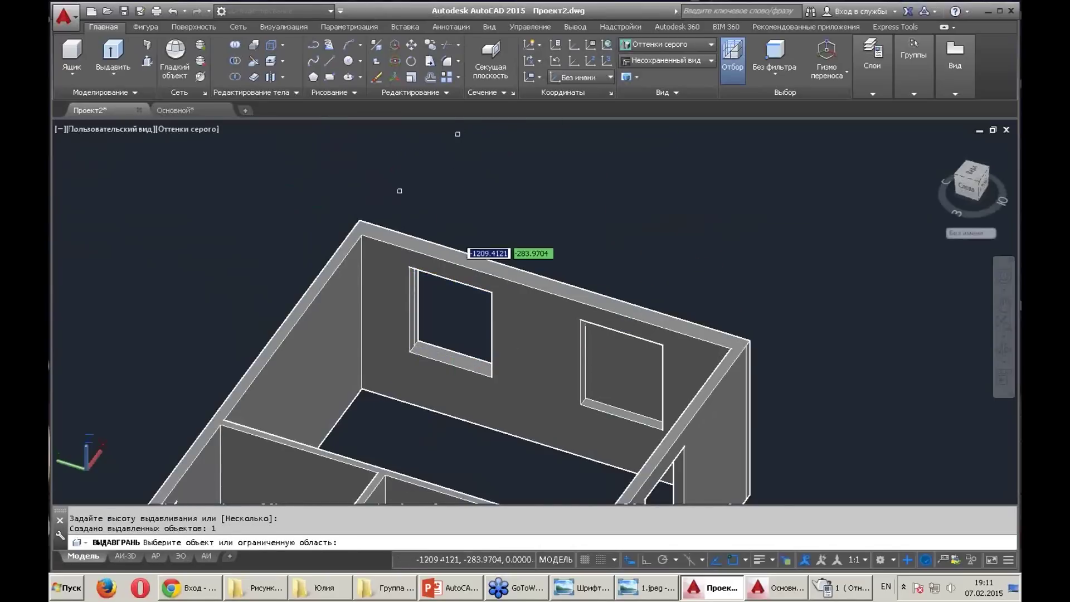
pyautogui.click(628, 368)
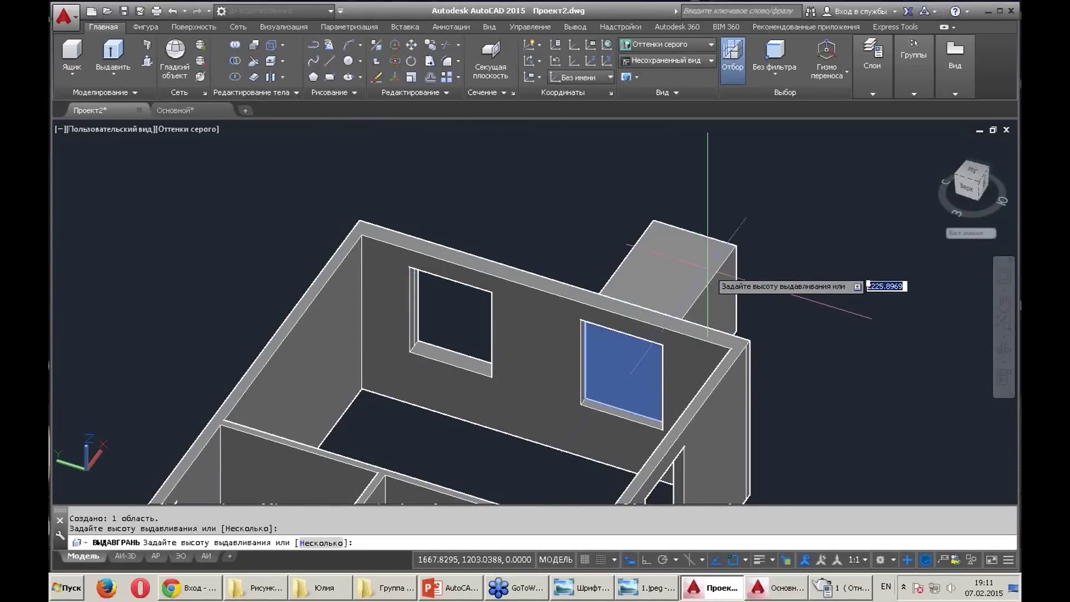
pyautogui.click(669, 234)
pyautogui.press('Return')
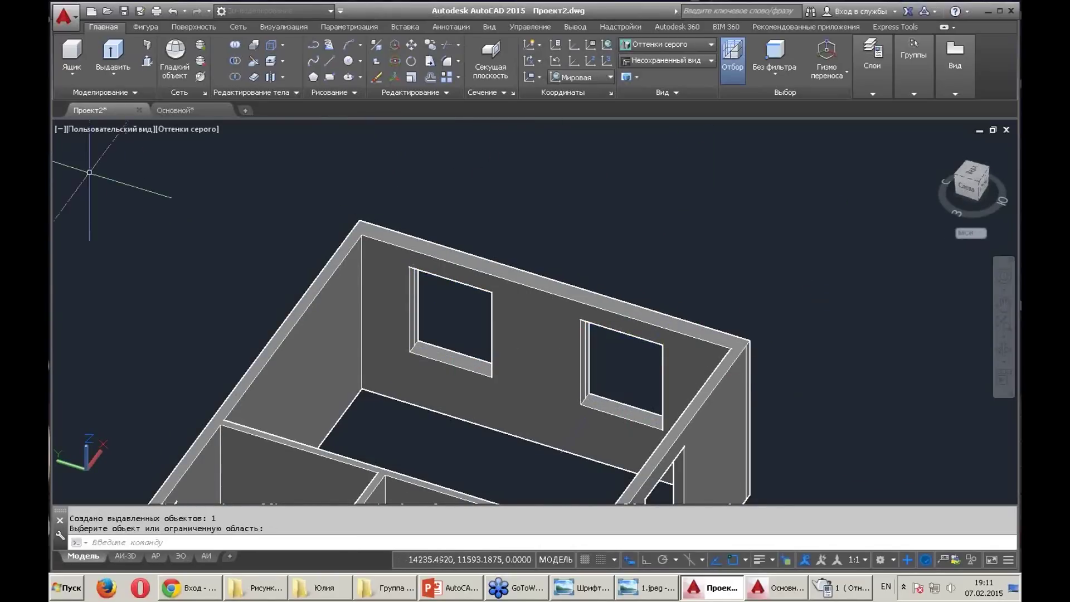
# Show the model in ЮВ изометрия (south-east isometric) and switch to the АИ-3D layout
pyautogui.click(100, 125)
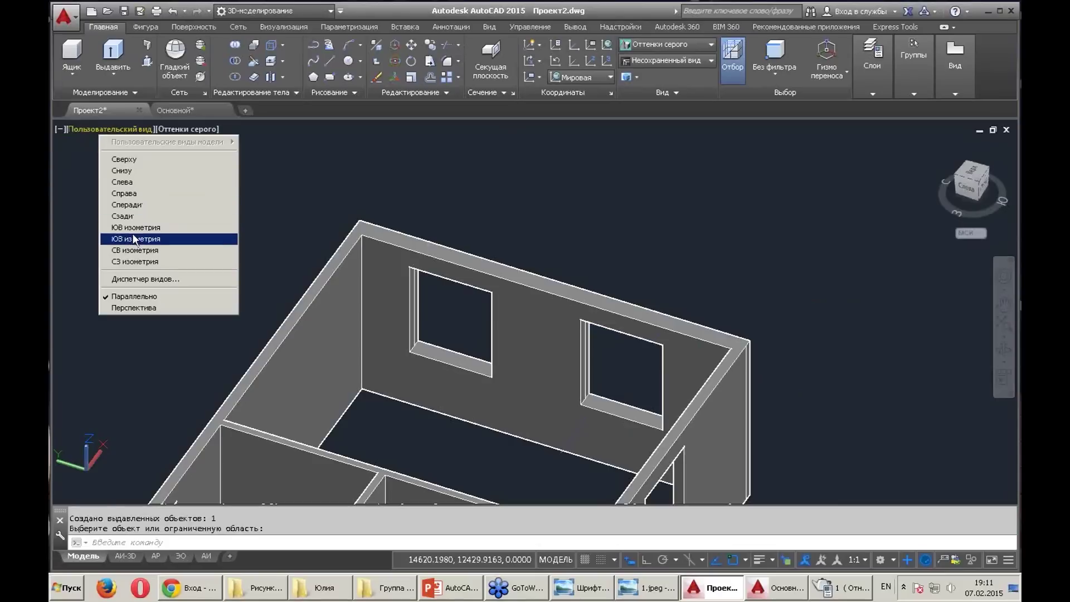
pyautogui.click(134, 239)
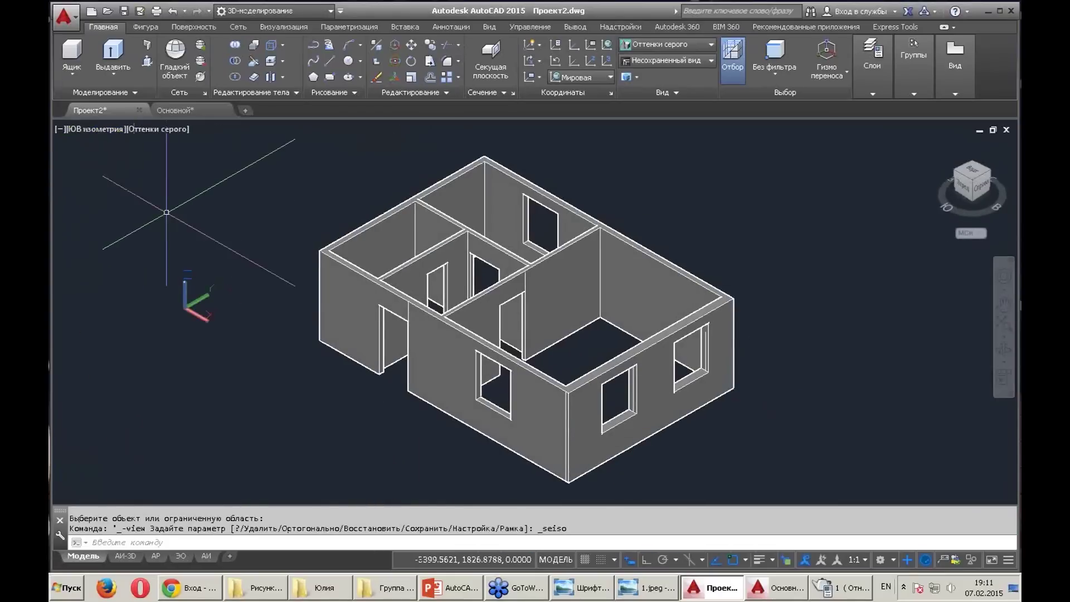
pyautogui.click(122, 556)
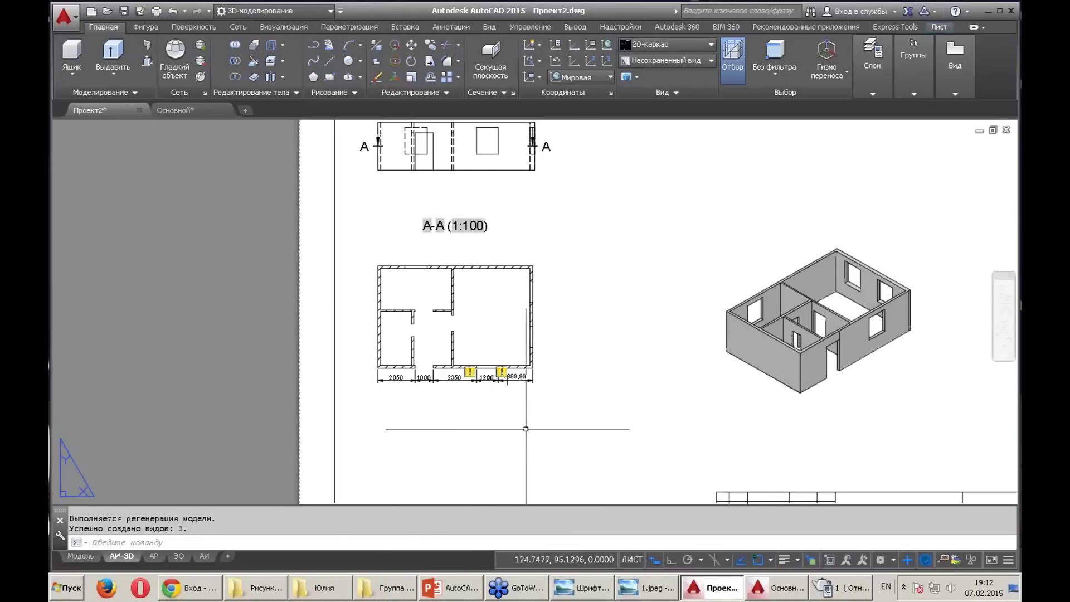
# Update the upper elevation drawing view on the АИ-3D sheet with Обновить вид
pyautogui.scroll(4, 525, 428)
pyautogui.scroll(-5, 526, 425)
pyautogui.scroll(3, 526, 425)
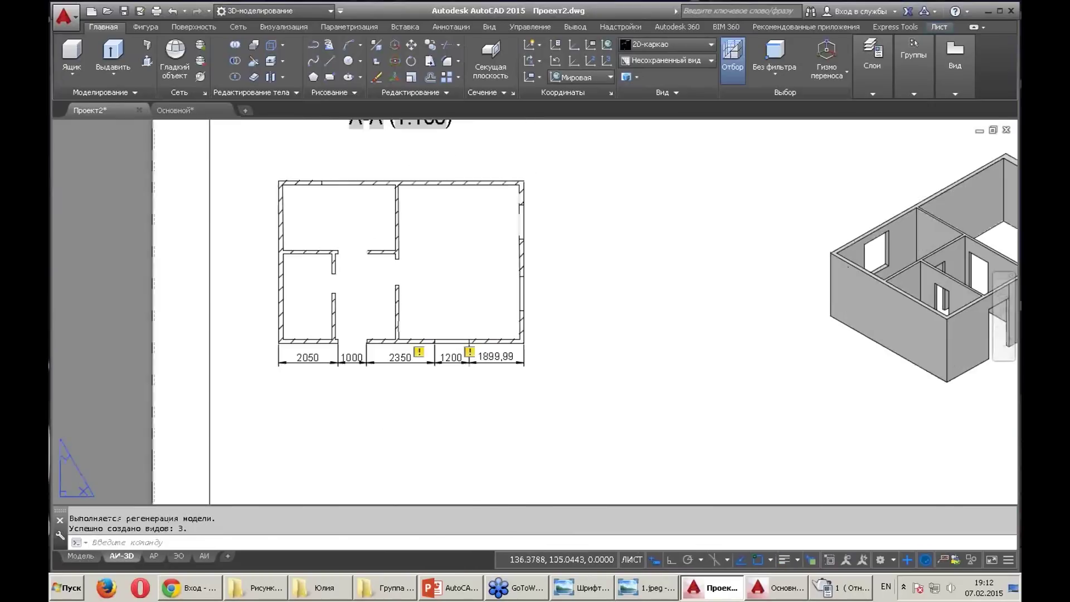
pyautogui.scroll(2, 535, 417)
pyautogui.scroll(-2, 544, 411)
pyautogui.scroll(-2, 544, 411)
pyautogui.moveTo(552, 405); pyautogui.dragTo(489, 437, button='middle')
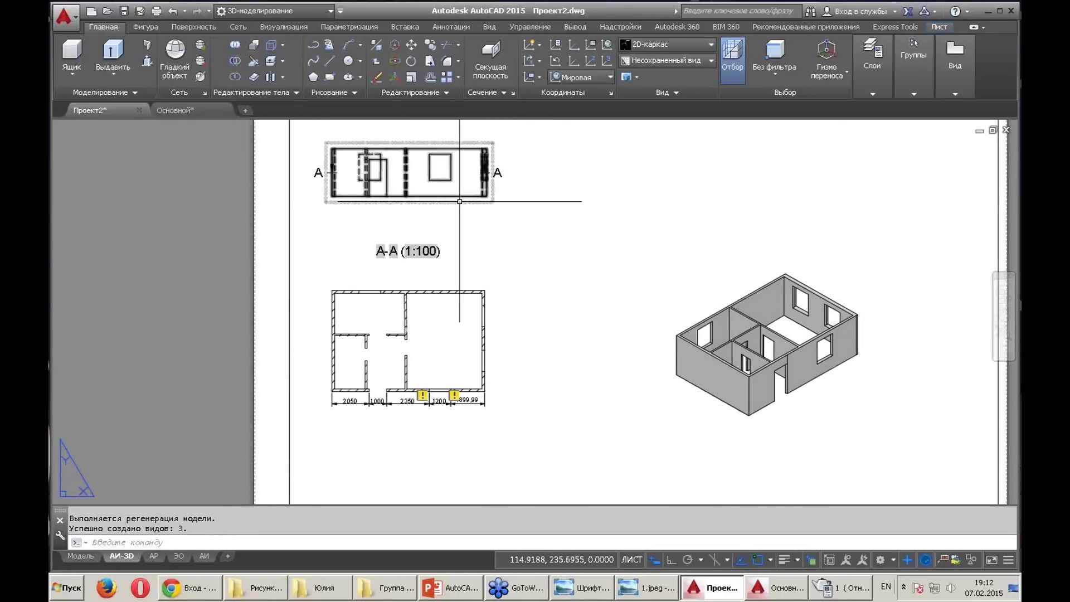
pyautogui.click(459, 201)
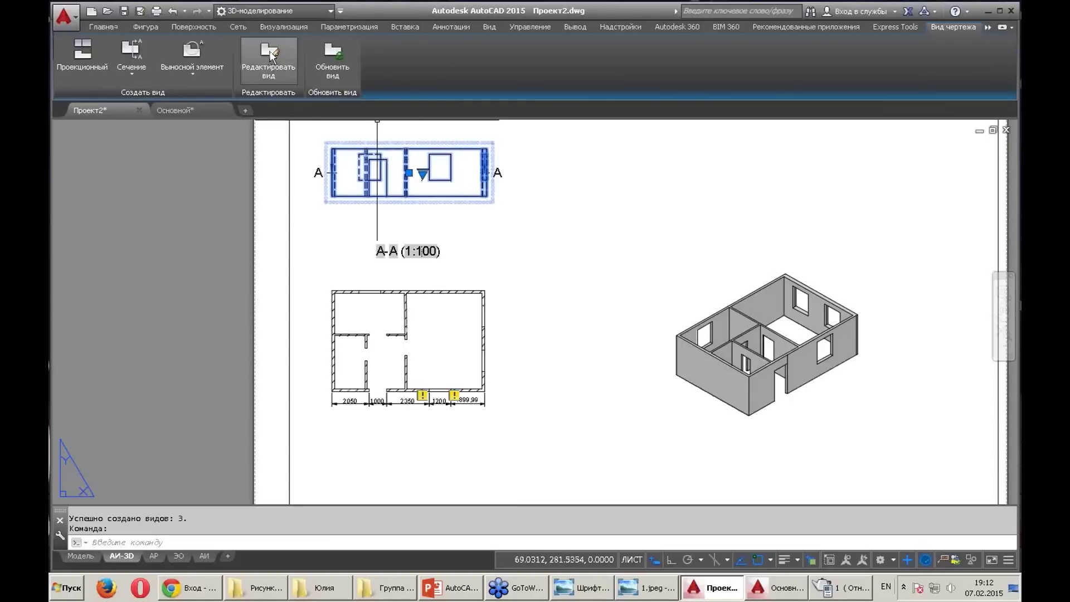
pyautogui.click(336, 54)
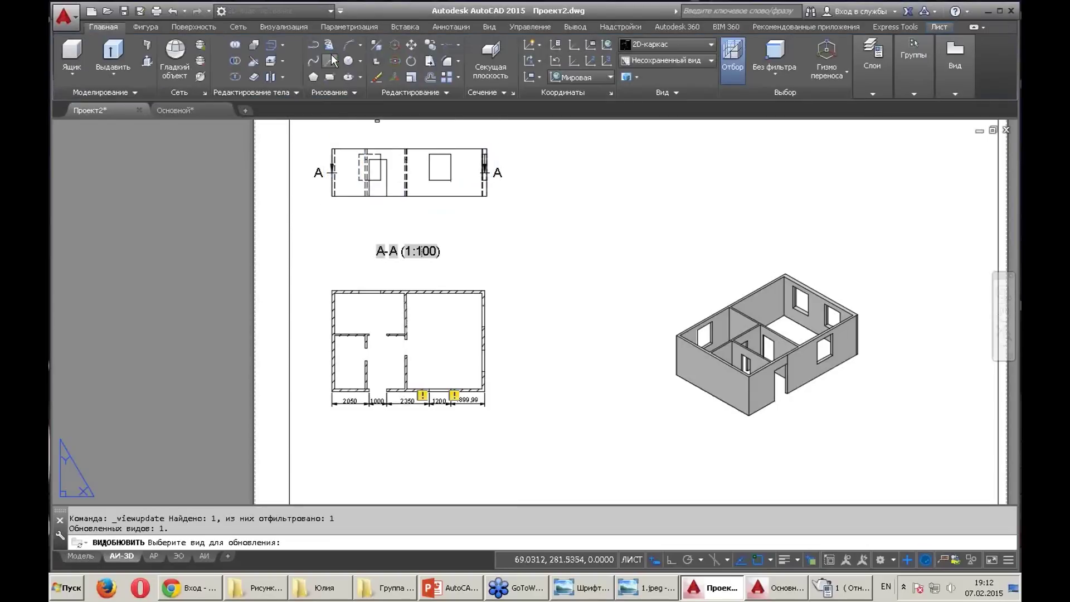
pyautogui.press('Escape')
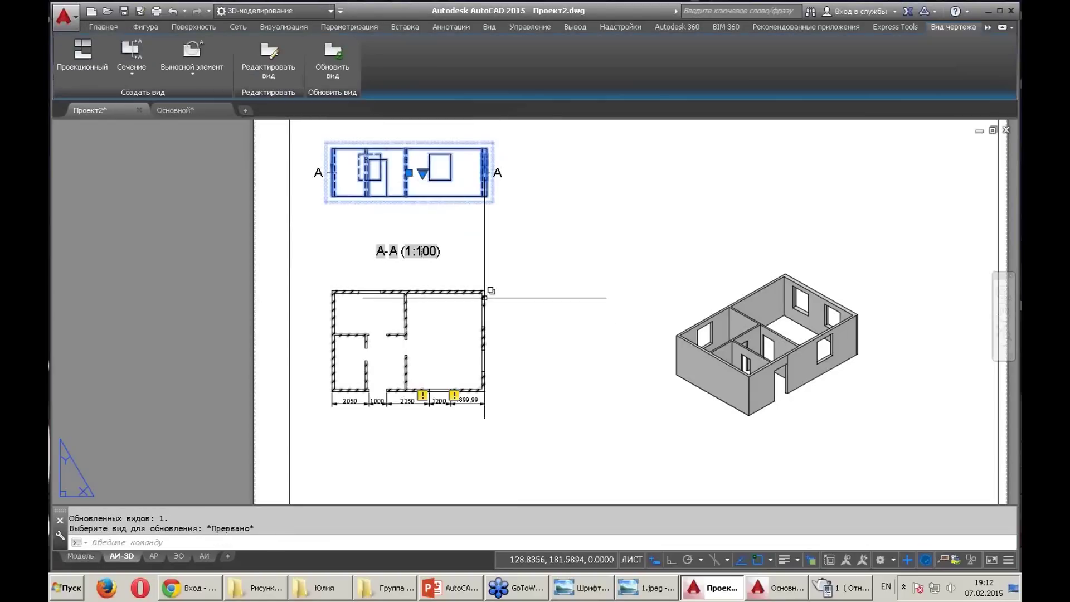
# Return to the 3D house in Model space
pyautogui.scroll(3, 490, 300)
pyautogui.scroll(-2, 489, 399)
pyautogui.scroll(-1, 474, 262)
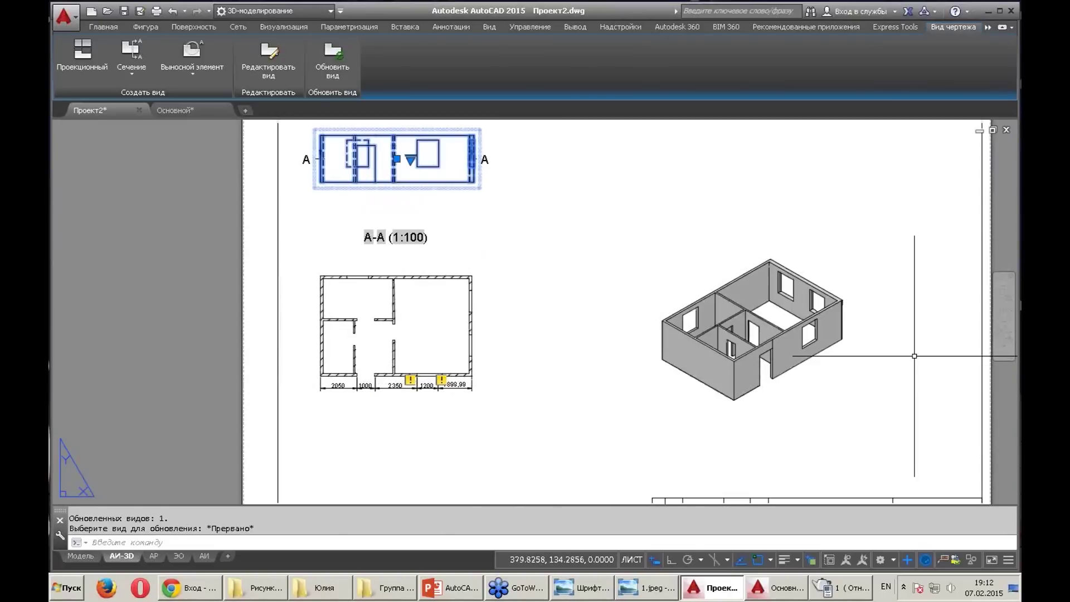
pyautogui.click(82, 557)
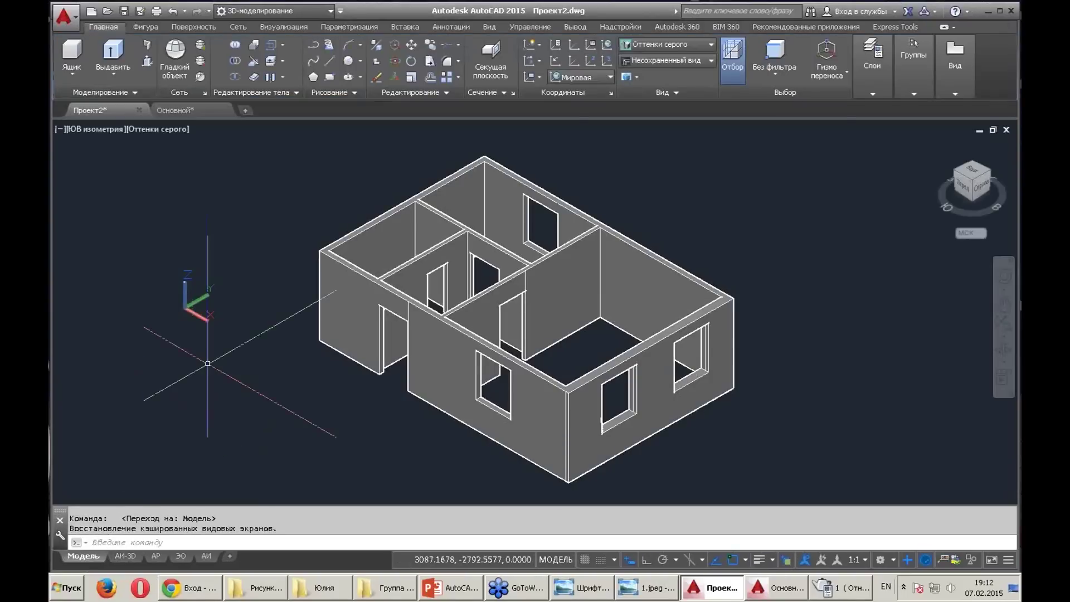
# Back on the АИ-3D sheet, update the top elevation drawing view
pyautogui.click(125, 556)
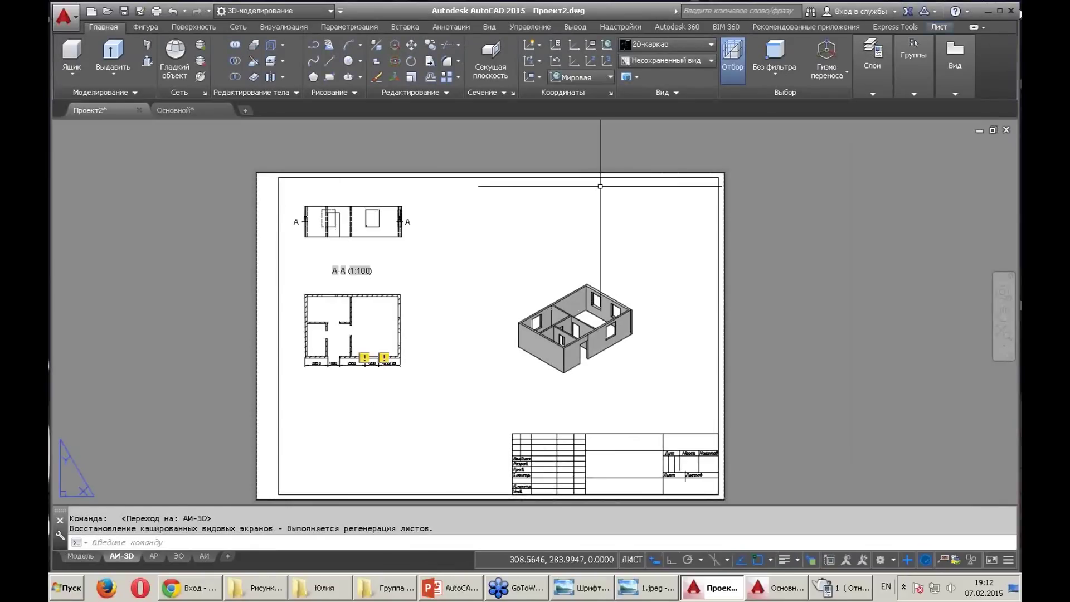
pyautogui.click(954, 51)
pyautogui.click(926, 134)
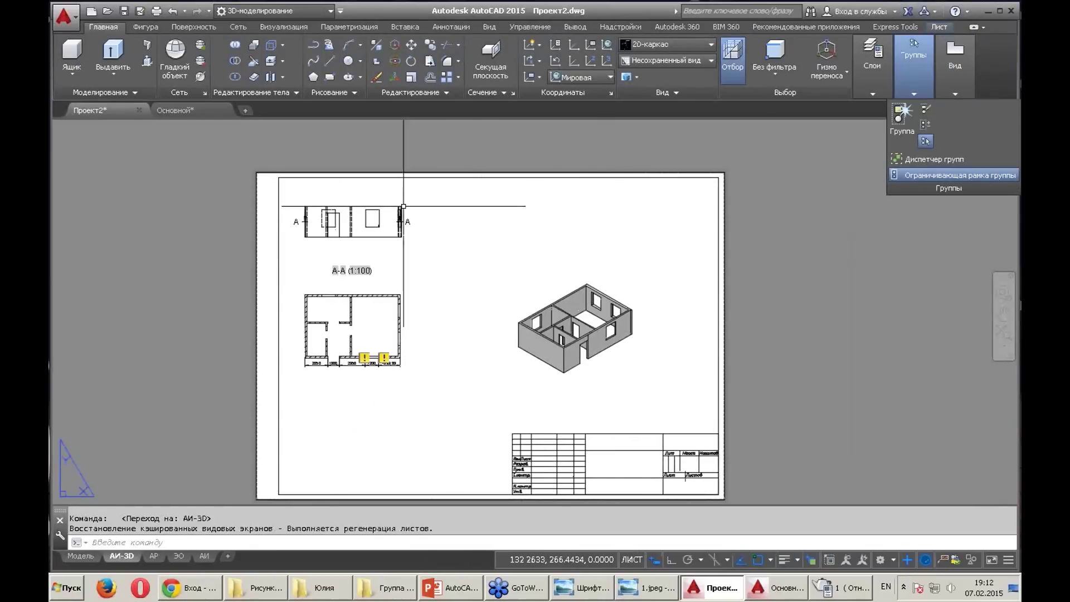
pyautogui.click(369, 209)
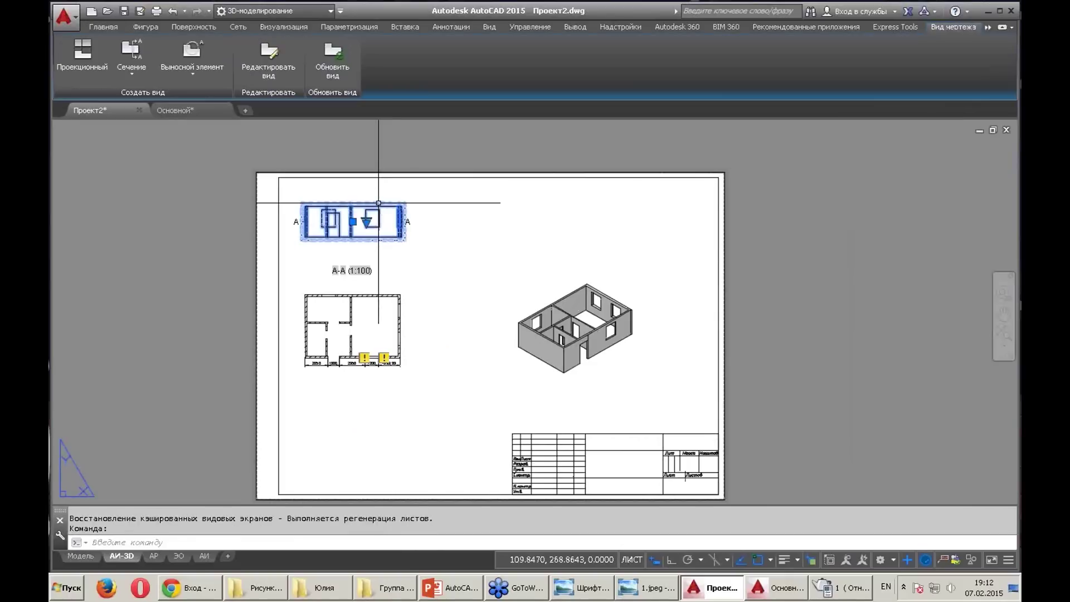
pyautogui.click(132, 72)
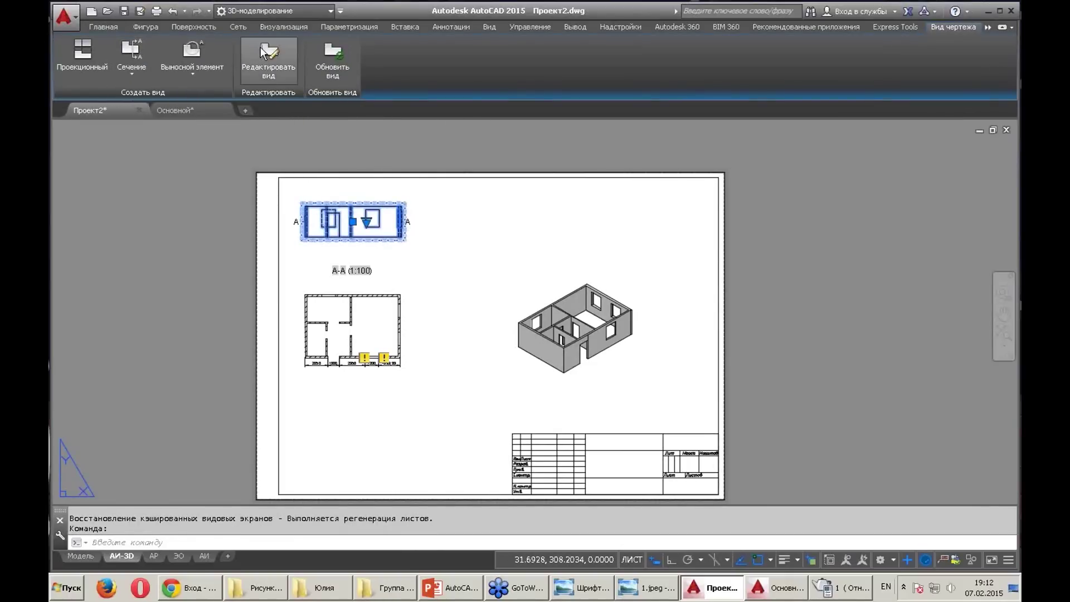
pyautogui.click(331, 53)
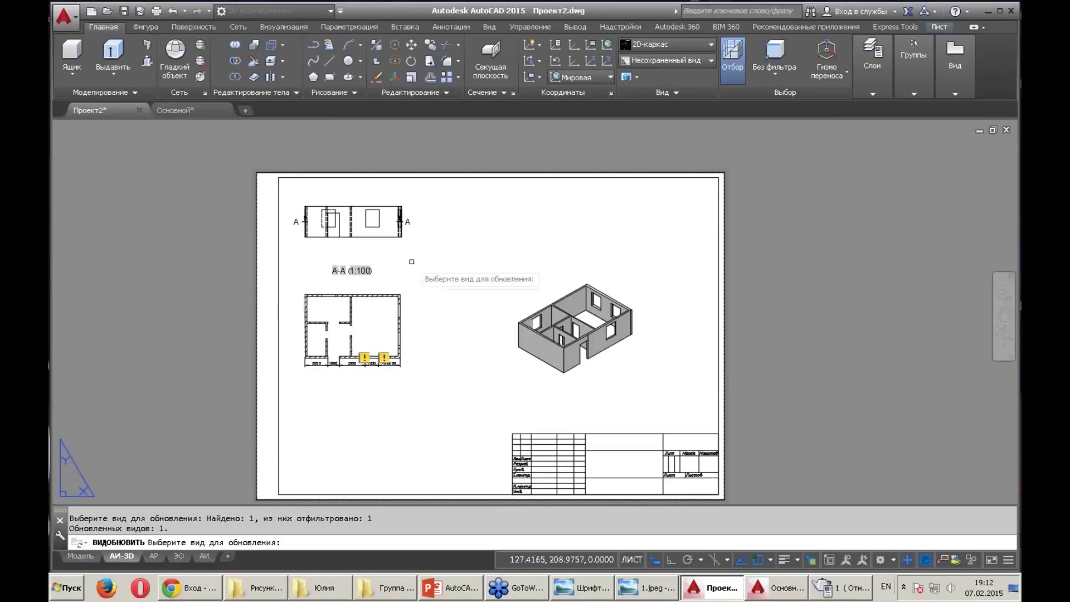
pyautogui.press('Return')
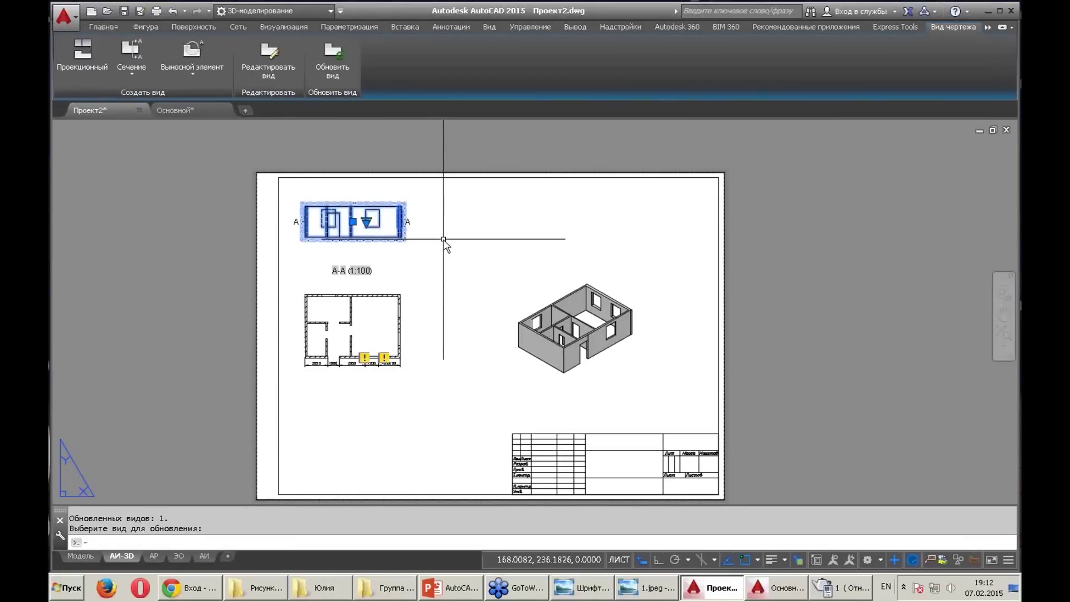
# Update the isometric drawing view too, then switch back to Model space
pyautogui.scroll(4, 374, 214)
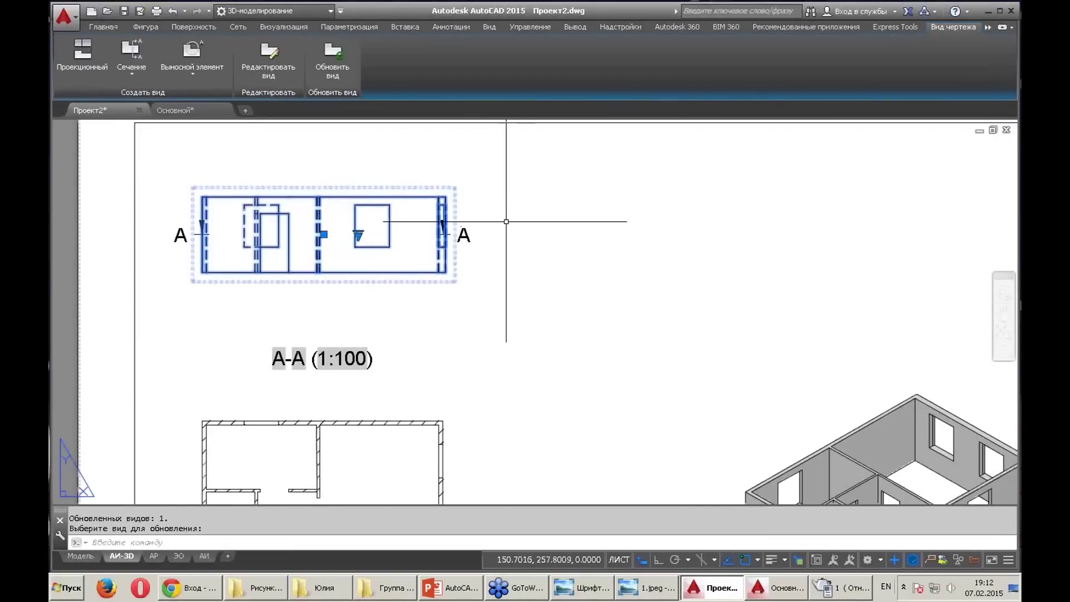
pyautogui.scroll(-3, 503, 223)
pyautogui.scroll(-1, 471, 218)
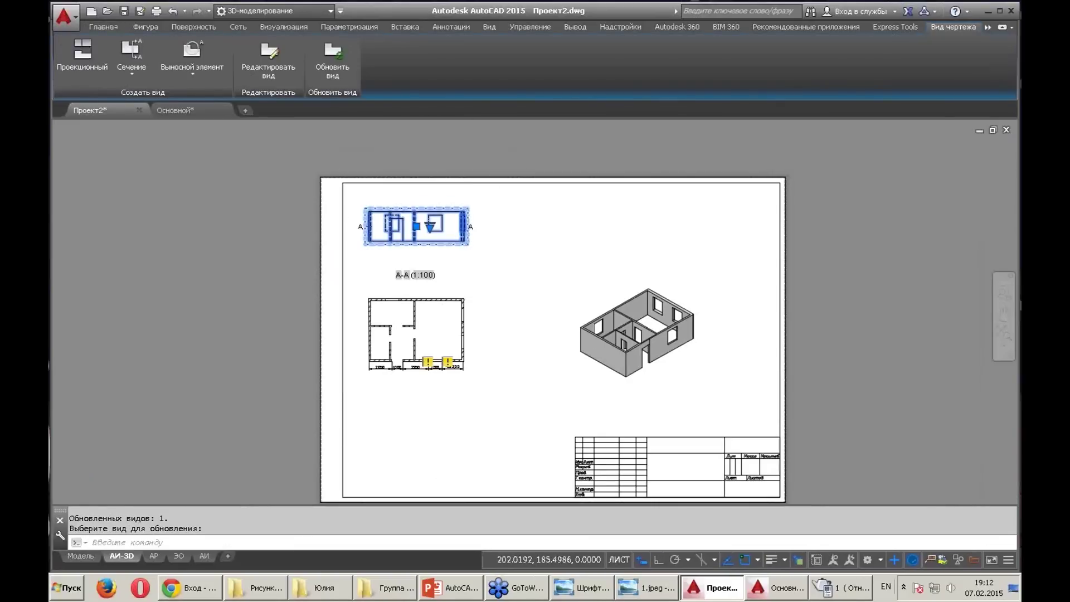
pyautogui.scroll(2, 545, 299)
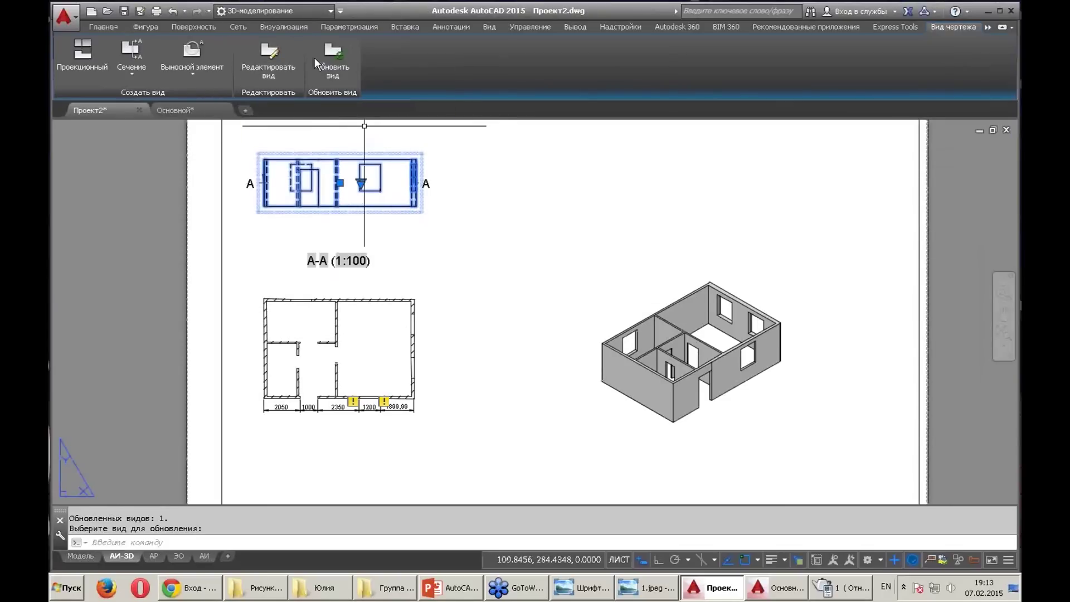
pyautogui.click(323, 56)
pyautogui.click(393, 293)
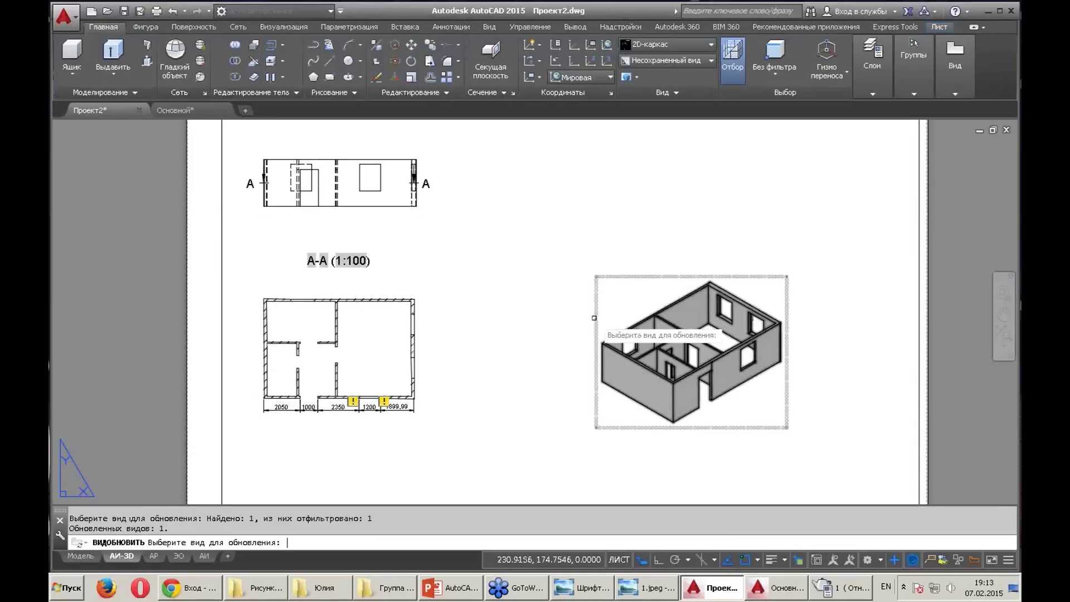
pyautogui.press('Return')
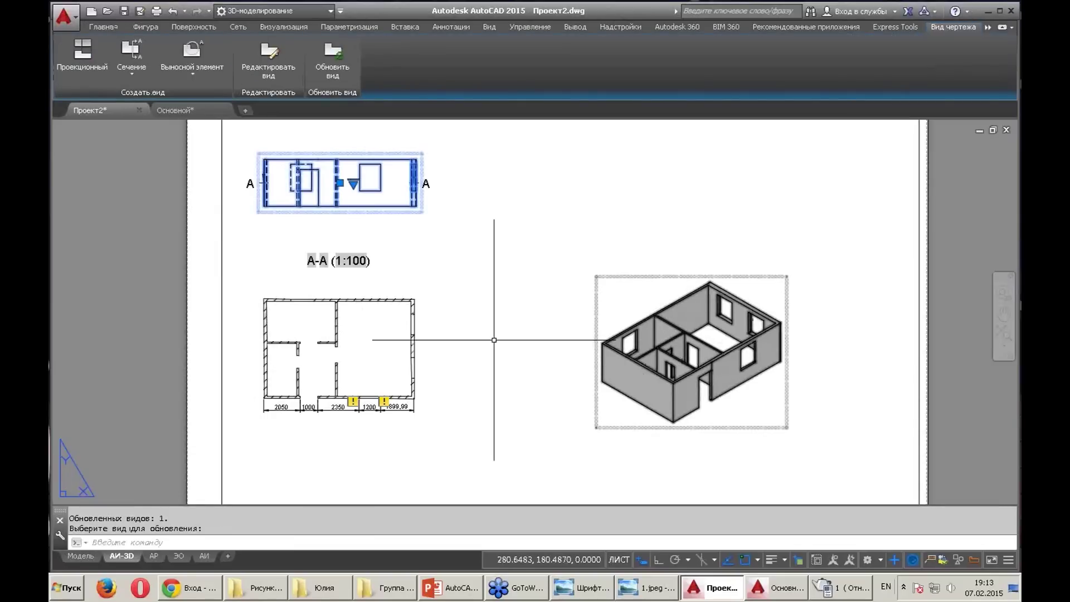
pyautogui.click(81, 555)
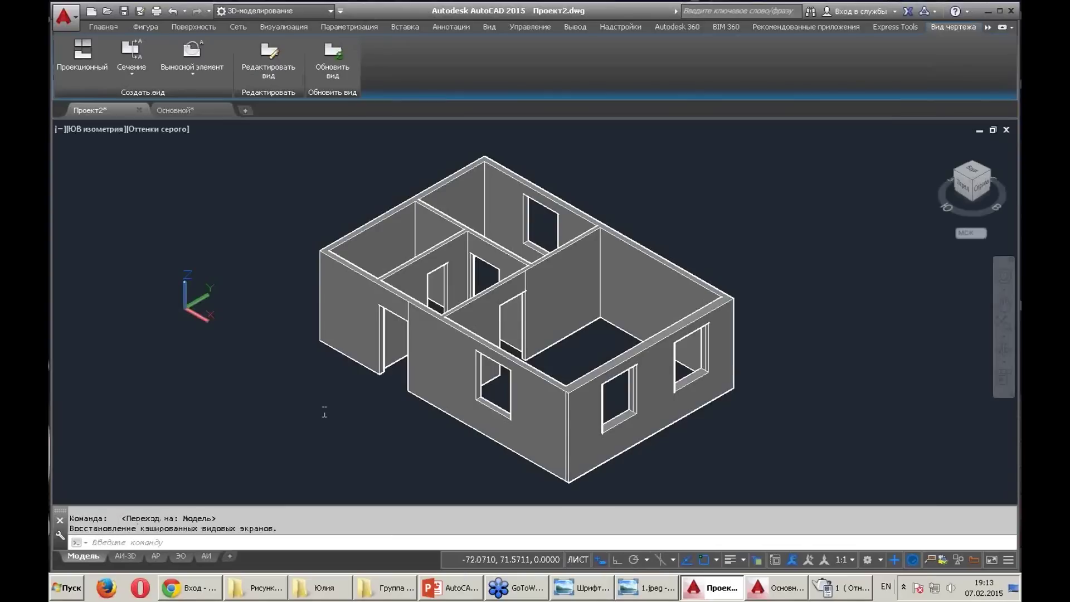
# Press-pull the front and right wall faces through to remove them, then view the АИ-3D sheet
pyautogui.moveTo(339, 376)
pyautogui.mouseDown(button='middle')
pyautogui.moveTo(680, 394)
pyautogui.moveTo(241, 361)
pyautogui.mouseUp(button='middle')
pyautogui.moveTo(216, 353); pyautogui.dragTo(201, 387)
pyautogui.press('Escape')
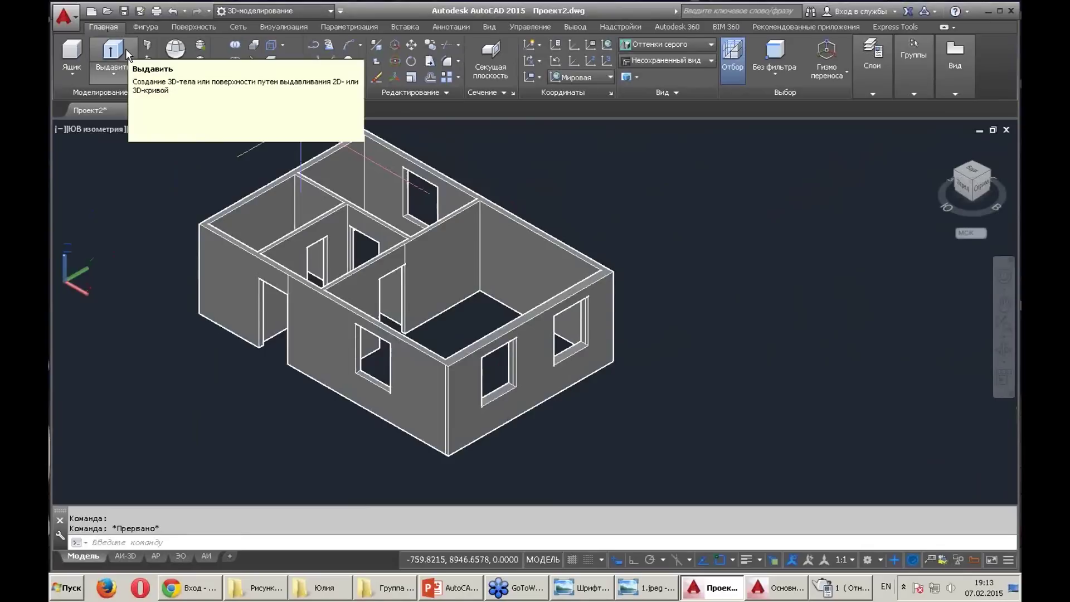
pyautogui.click(147, 44)
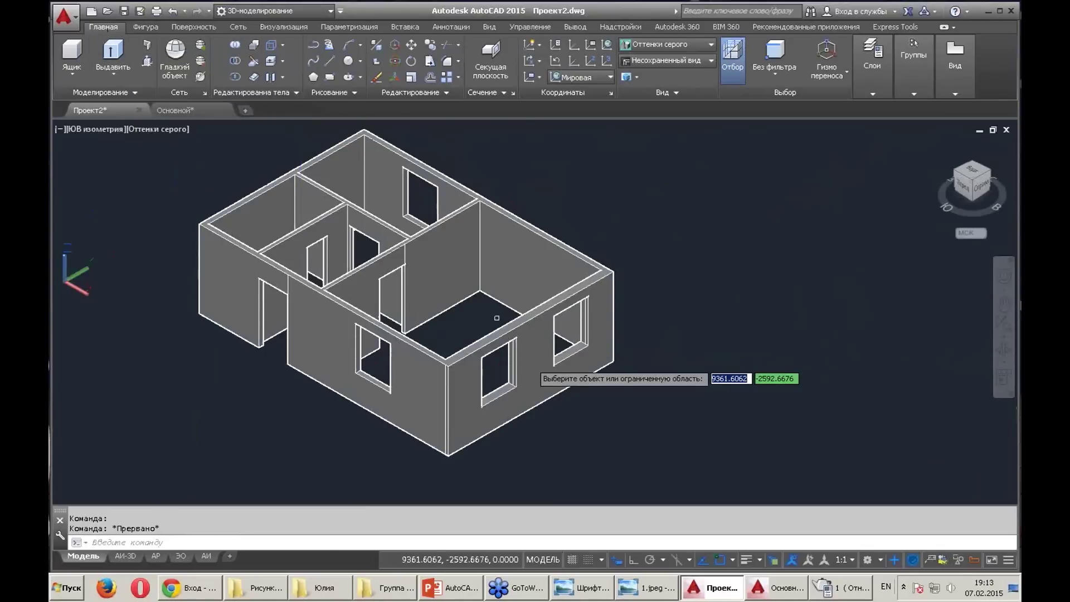
pyautogui.click(537, 359)
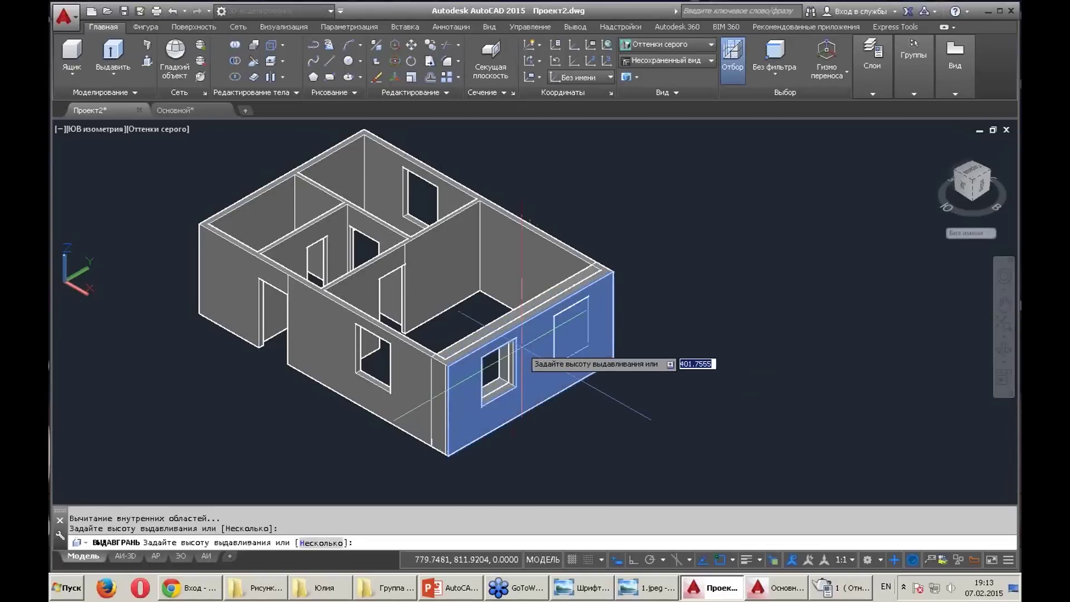
pyautogui.click(488, 335)
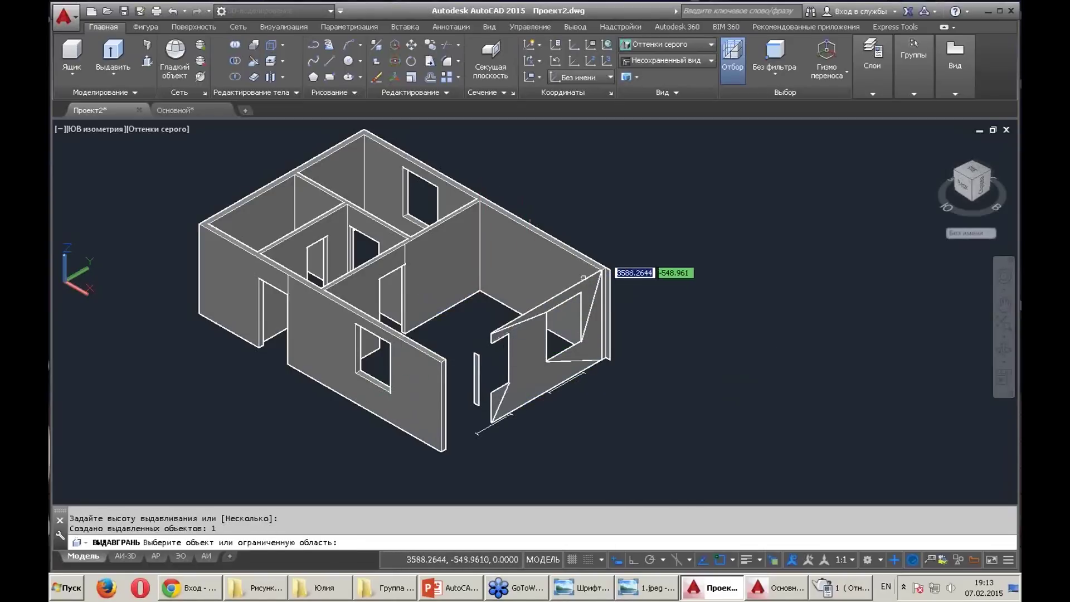
pyautogui.click(538, 359)
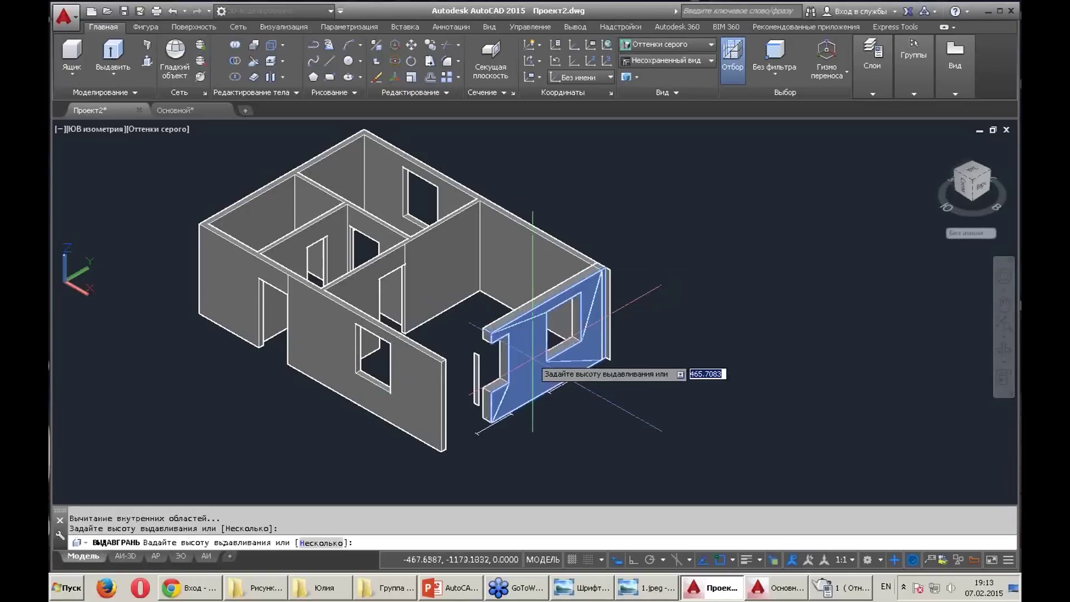
pyautogui.click(613, 238)
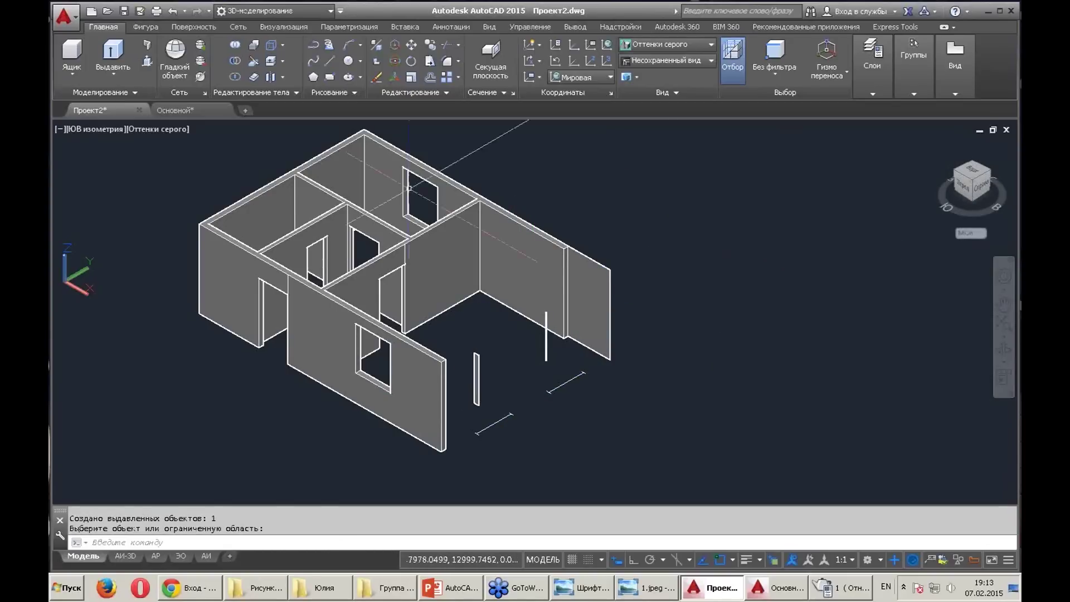
pyautogui.click(126, 556)
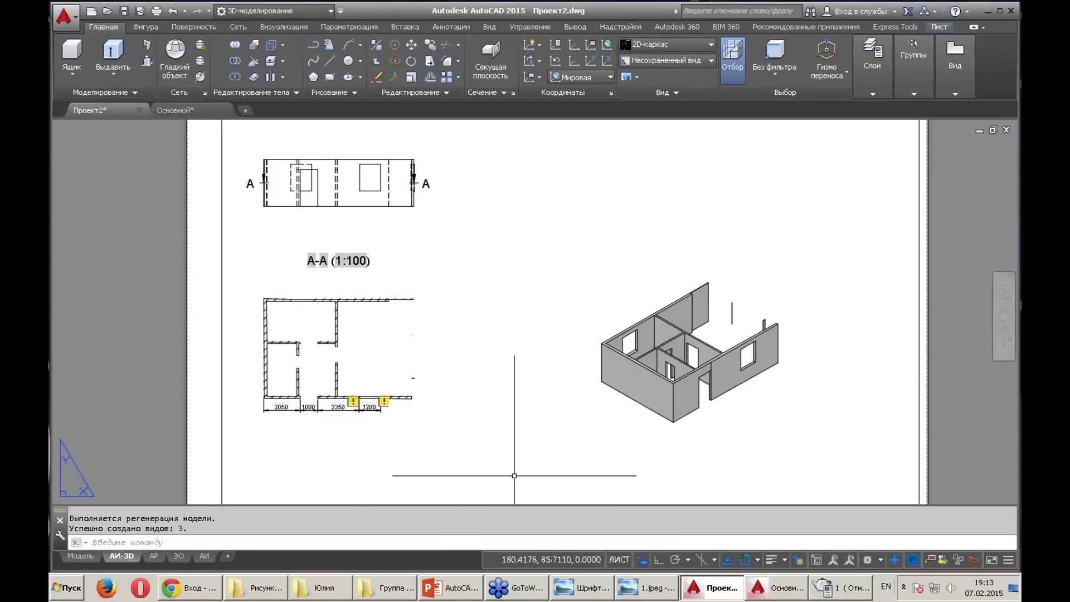
# Toggle between the АИ-3D sheet and Model space, ending on the grey-shaded house
pyautogui.scroll(2, 437, 444)
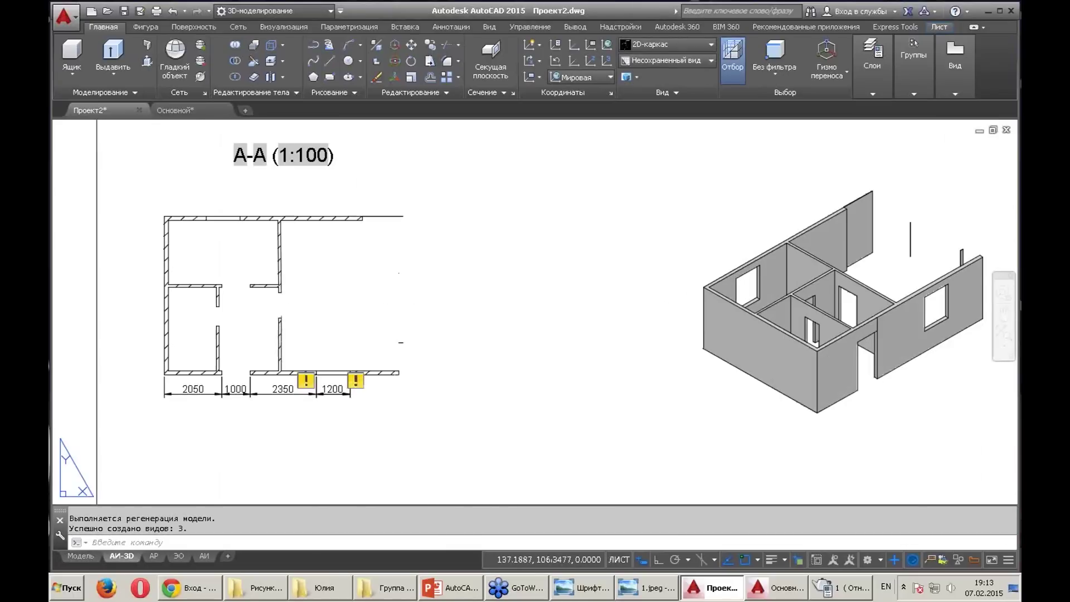
pyautogui.click(85, 557)
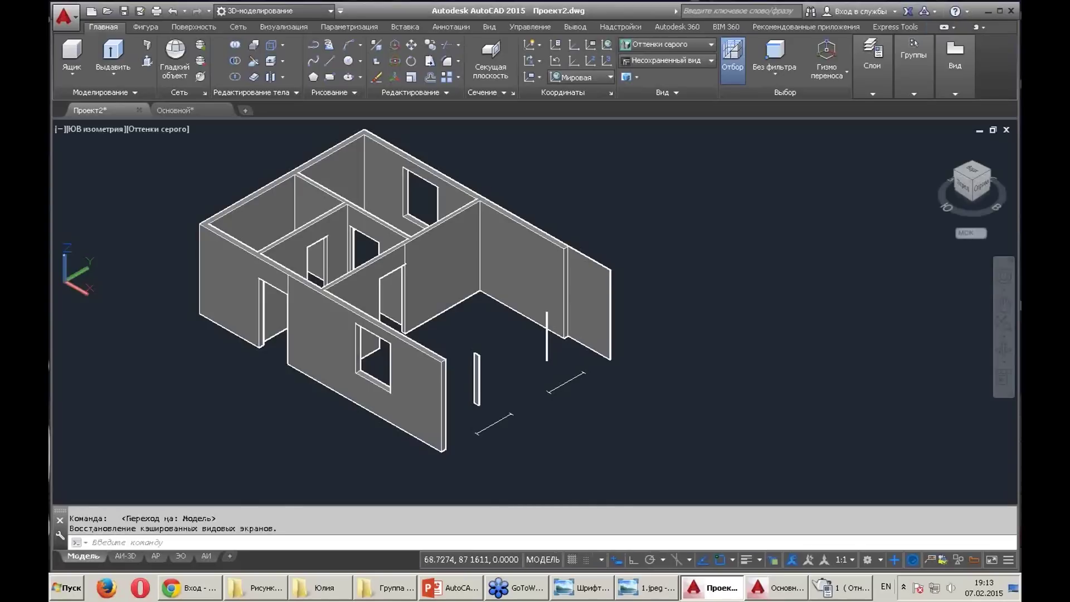
pyautogui.click(136, 555)
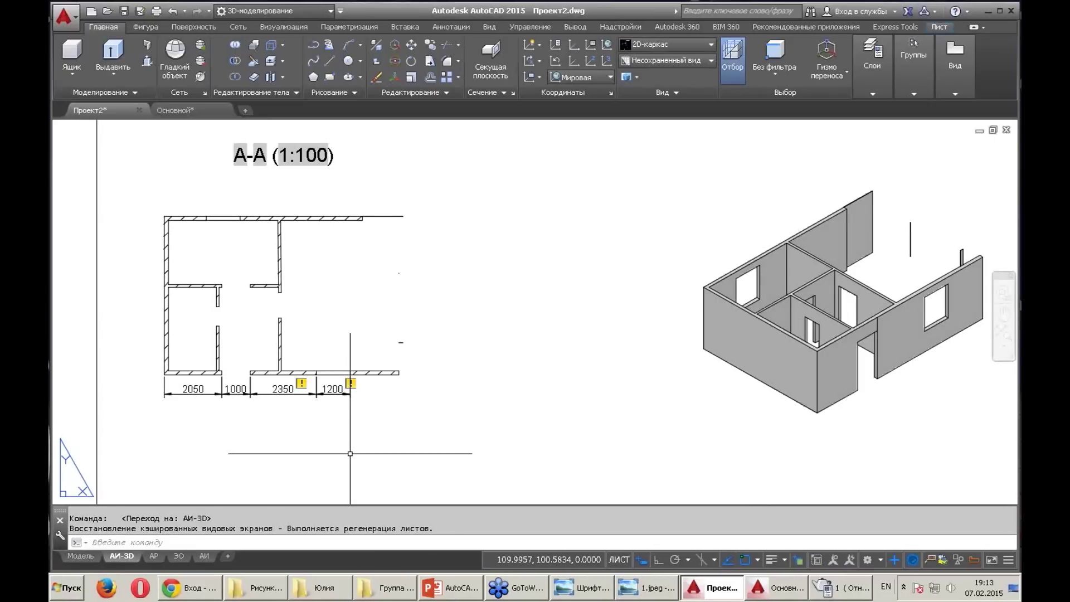
pyautogui.press('Escape')
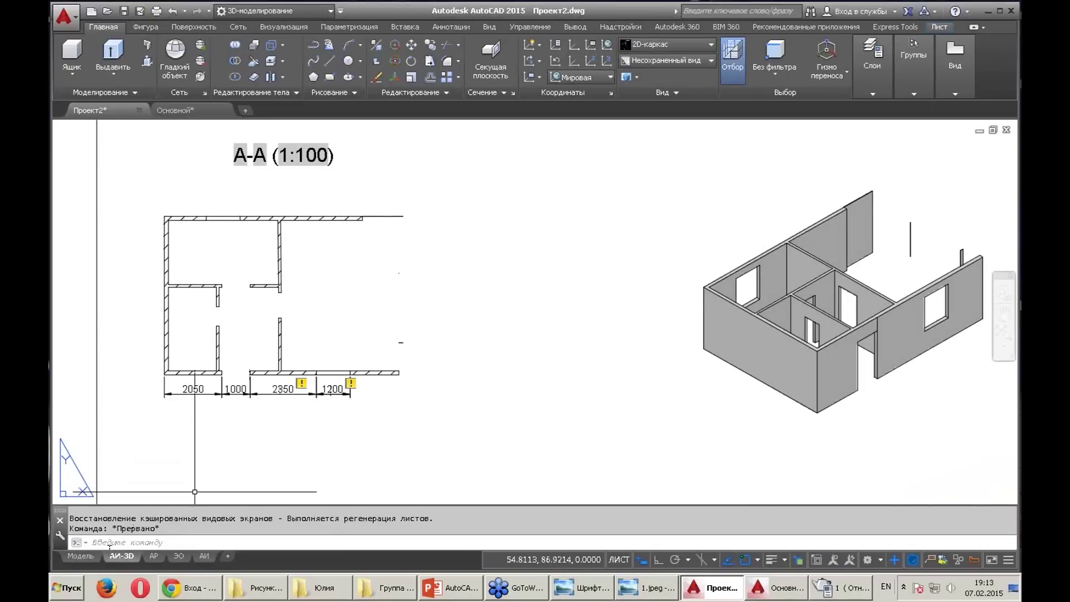
pyautogui.click(81, 555)
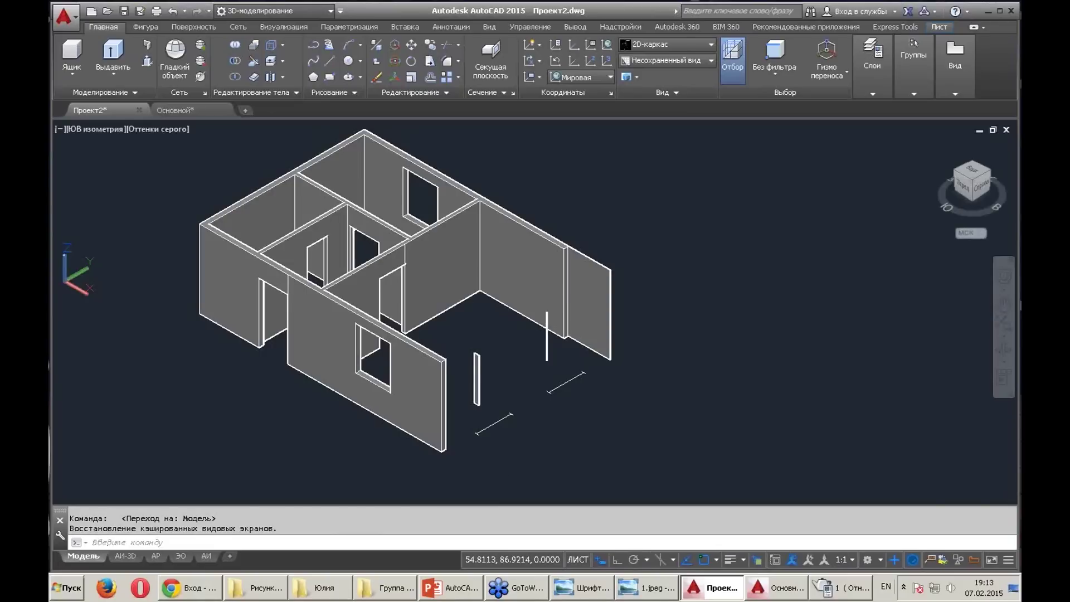
pyautogui.scroll(-2, 424, 362)
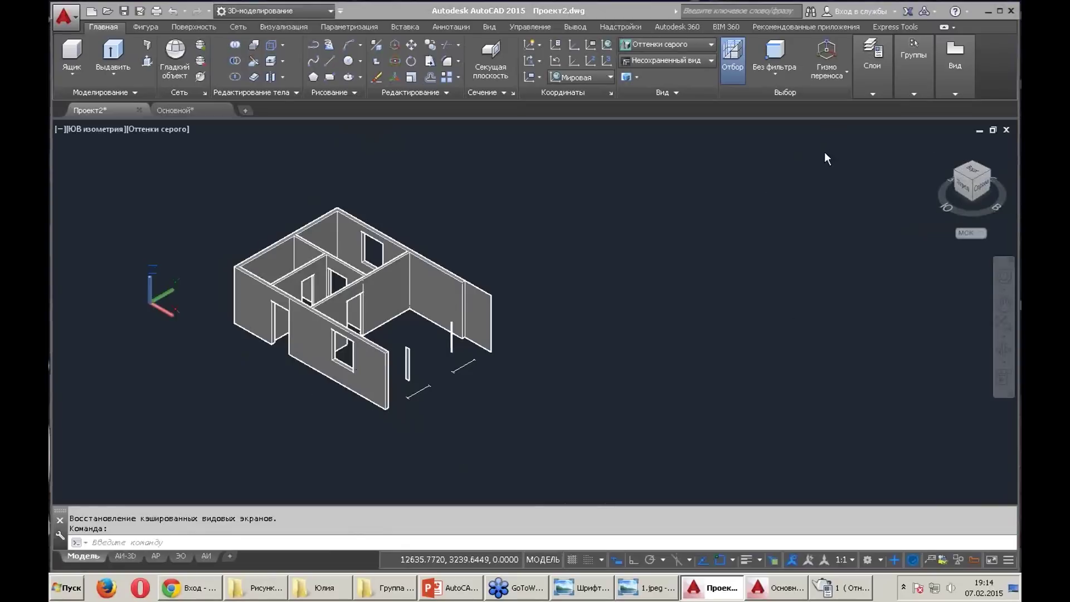
# Minimize AutoCAD and open Флешка 3D.dwg from the desktop folder Презентация 0702
pyautogui.click(986, 10)
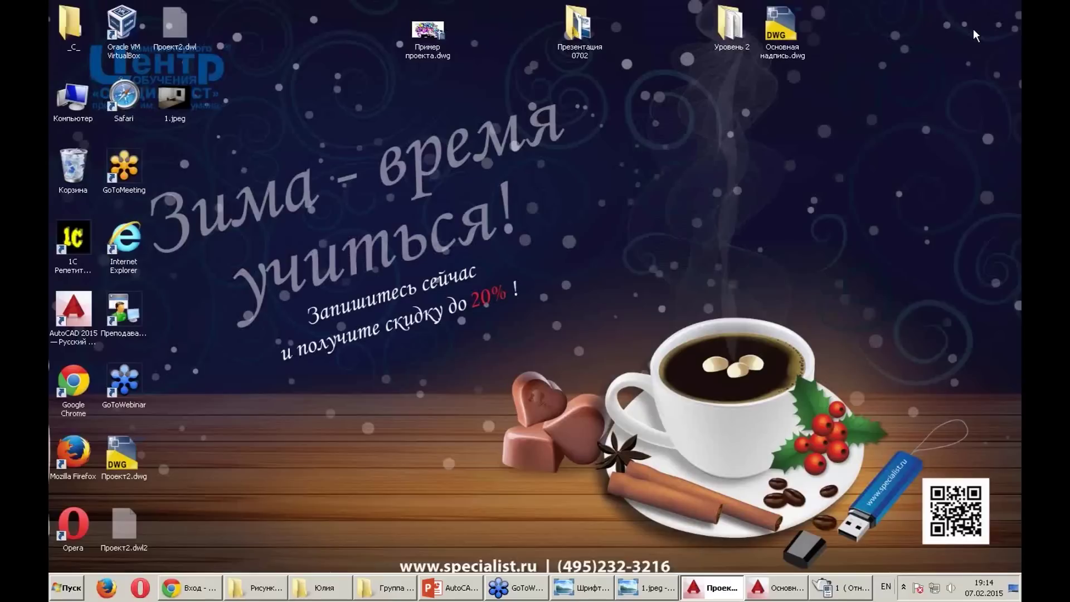
pyautogui.doubleClick(576, 14)
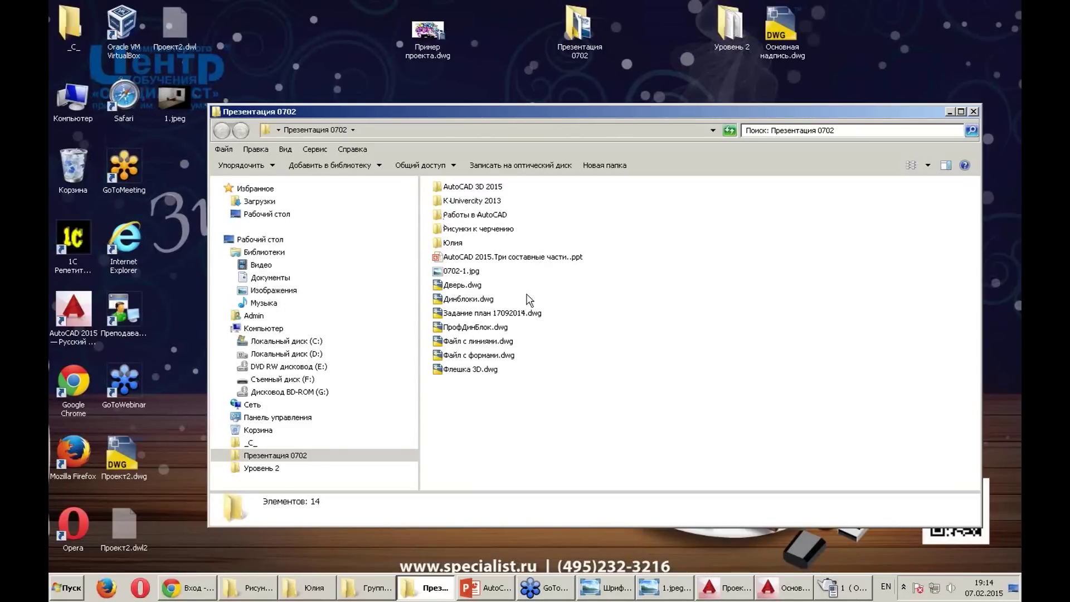
pyautogui.doubleClick(447, 370)
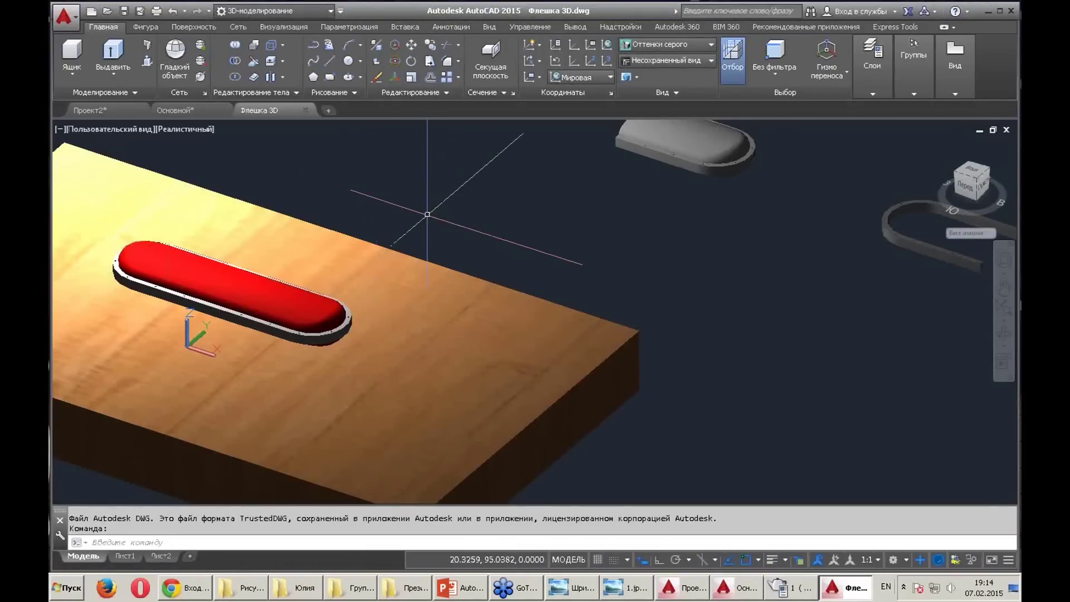
# Move the red cap body off the flash drive to expose the metal connector
pyautogui.scroll(-3, 279, 335)
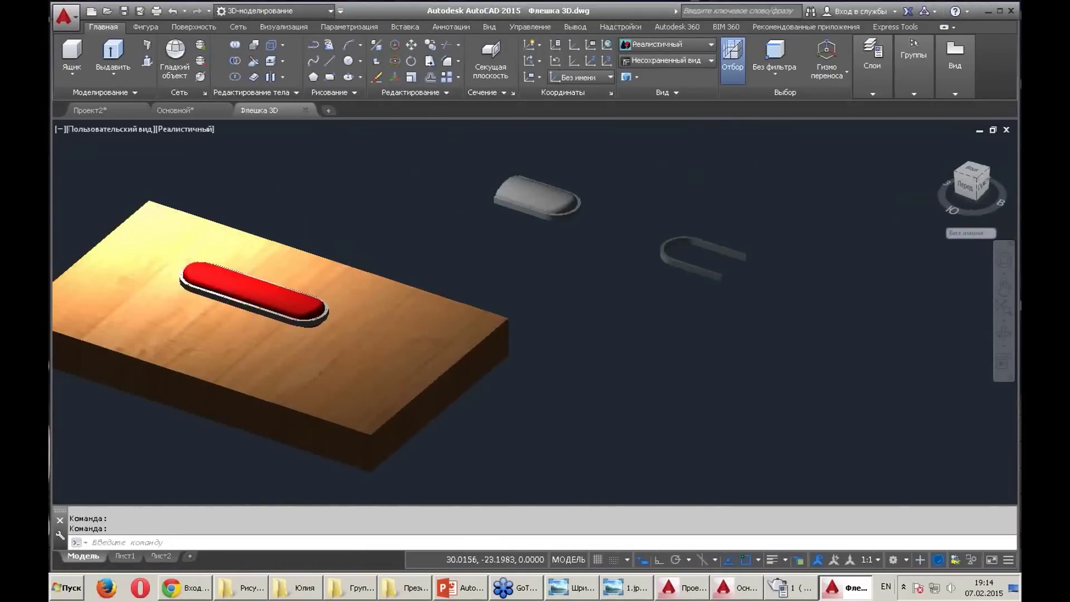
pyautogui.scroll(5, 188, 362)
pyautogui.moveTo(188, 362); pyautogui.dragTo(248, 394, button='middle')
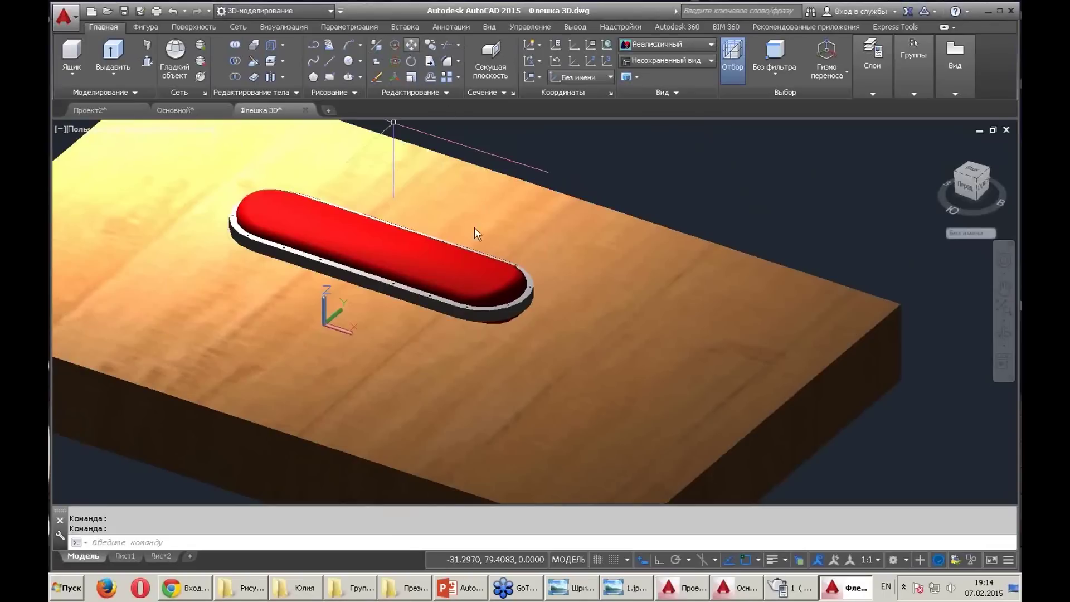
pyautogui.click(445, 264)
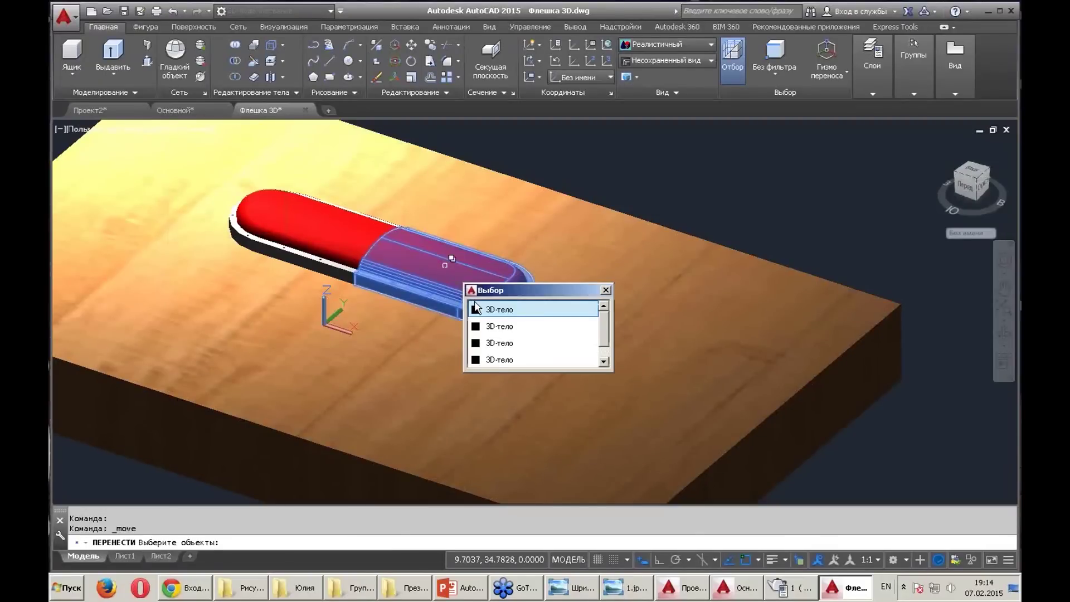
pyautogui.click(481, 245)
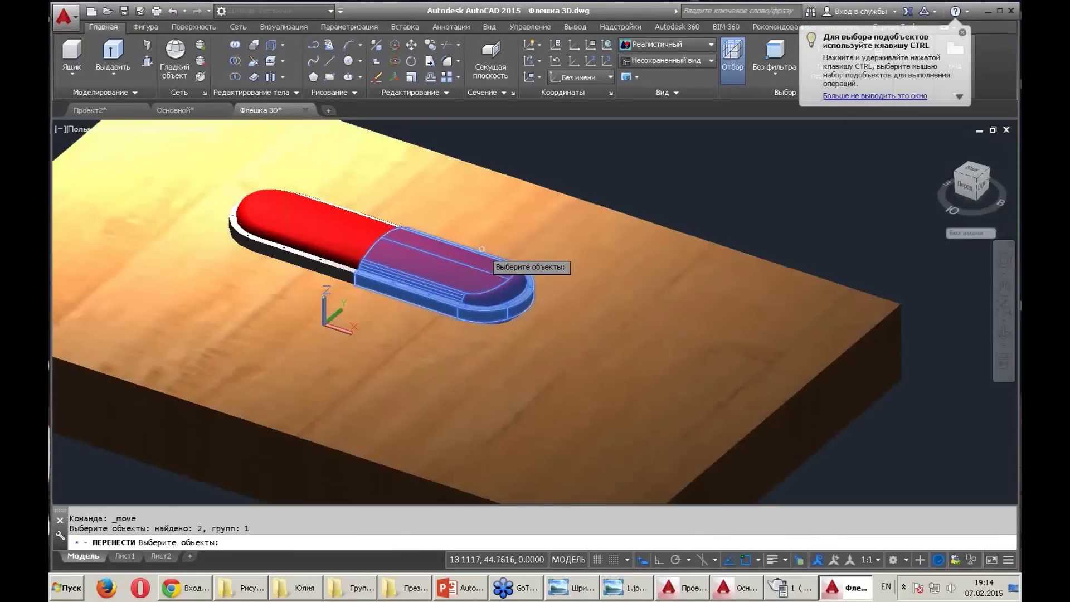
pyautogui.press('Return')
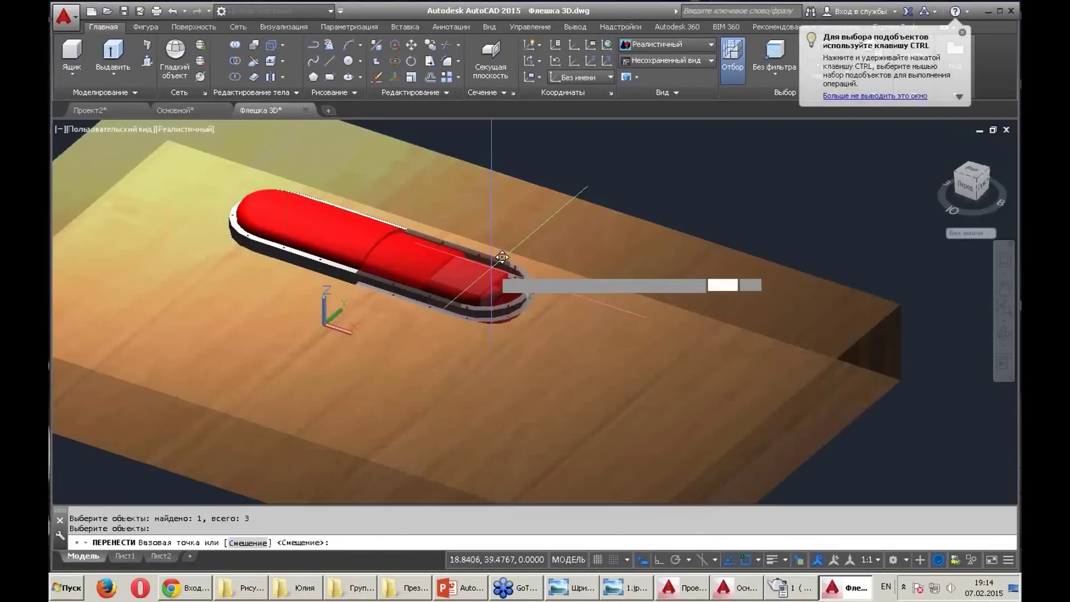
pyautogui.click(551, 289)
pyautogui.click(585, 262)
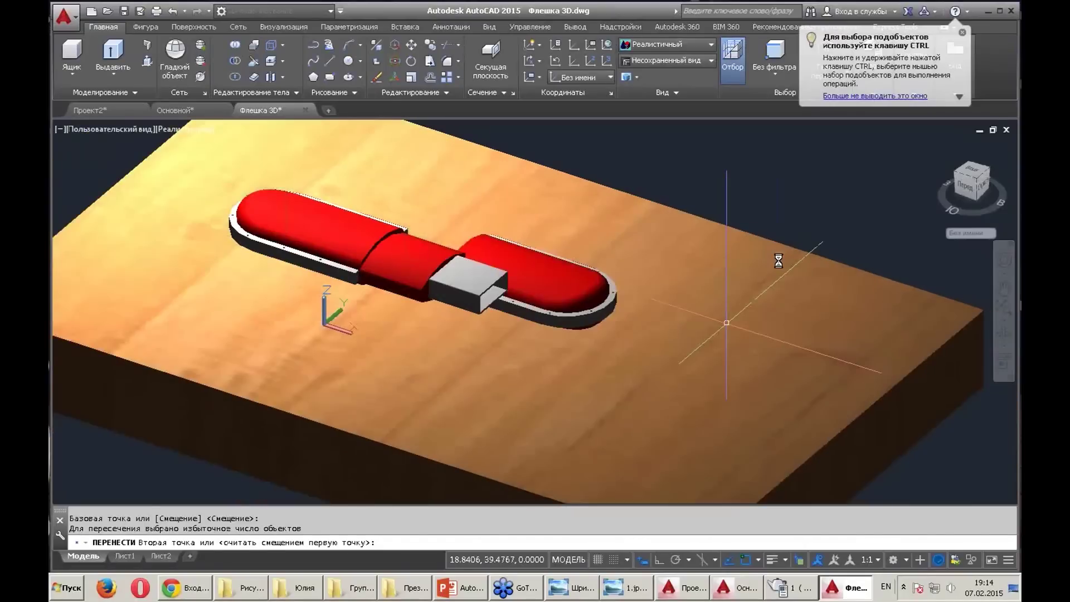
# Orbit around the opened flash drive, then minimize AutoCAD back to the folder
pyautogui.scroll(1, 636, 334)
pyautogui.scroll(1, 635, 334)
pyautogui.scroll(1, 635, 334)
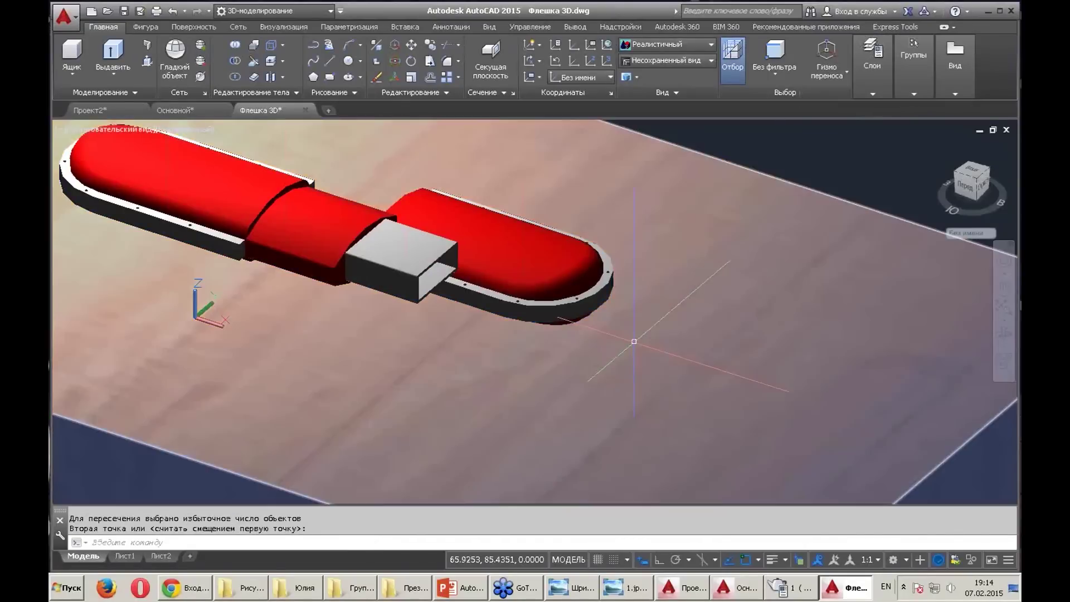
pyautogui.scroll(1, 635, 335)
pyautogui.keyDown('shift'); pyautogui.moveTo(425, 250); pyautogui.dragTo(665, 350, button='middle'); pyautogui.keyUp('shift')
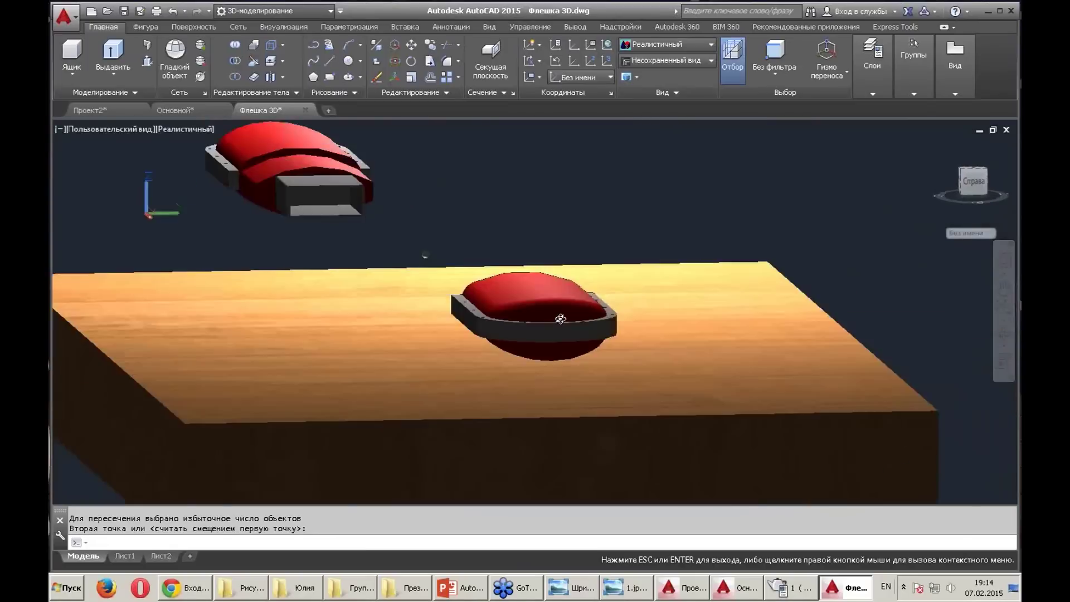
pyautogui.scroll(2, 516, 278)
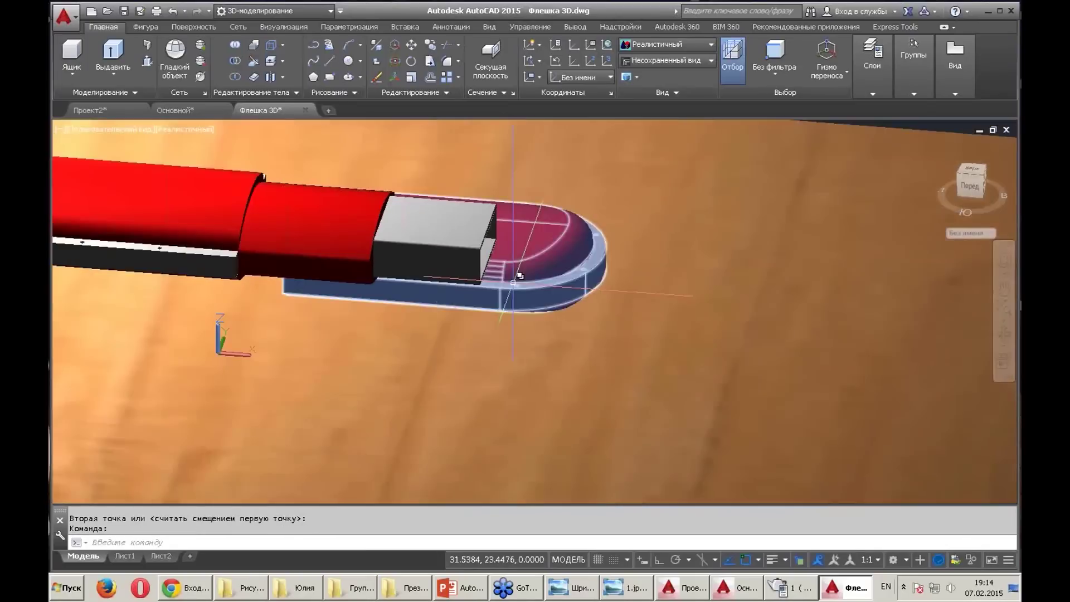
pyautogui.scroll(-1, 515, 285)
pyautogui.click(987, 11)
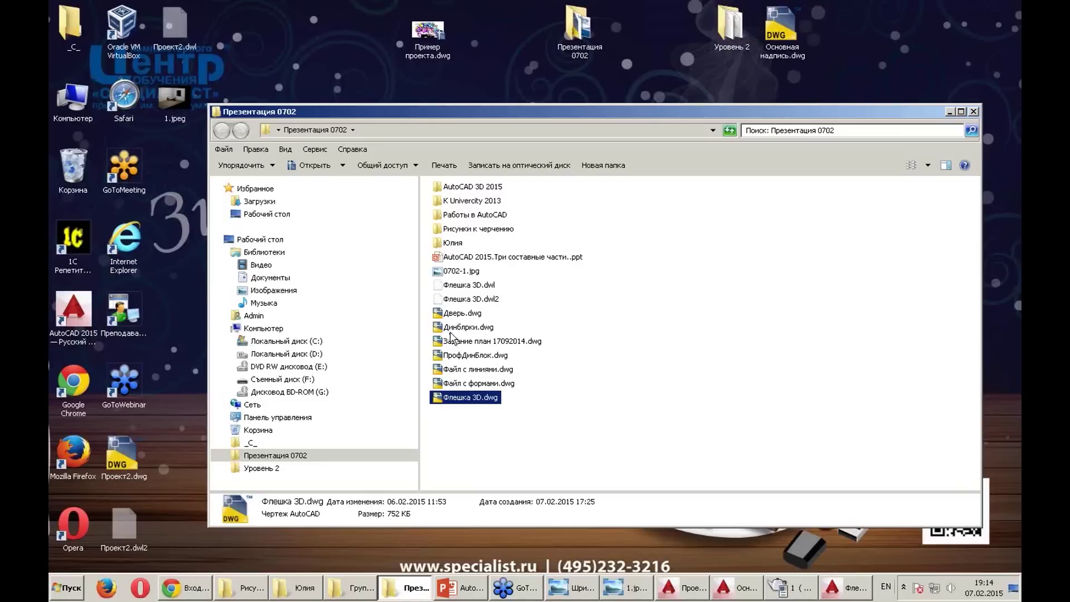
# Open Динблоки.dwg from the Презентация 0702 folder
pyautogui.doubleClick(454, 329)
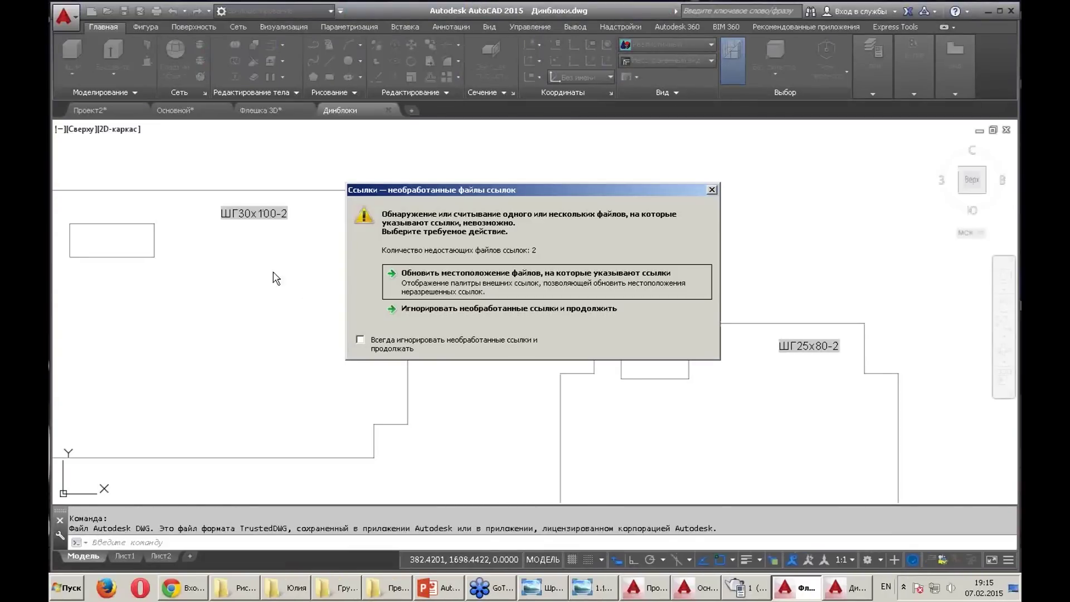
# Ignore unresolved references, select ШГ30x100-2 and open its Таблица свойств block table
pyautogui.click(445, 309)
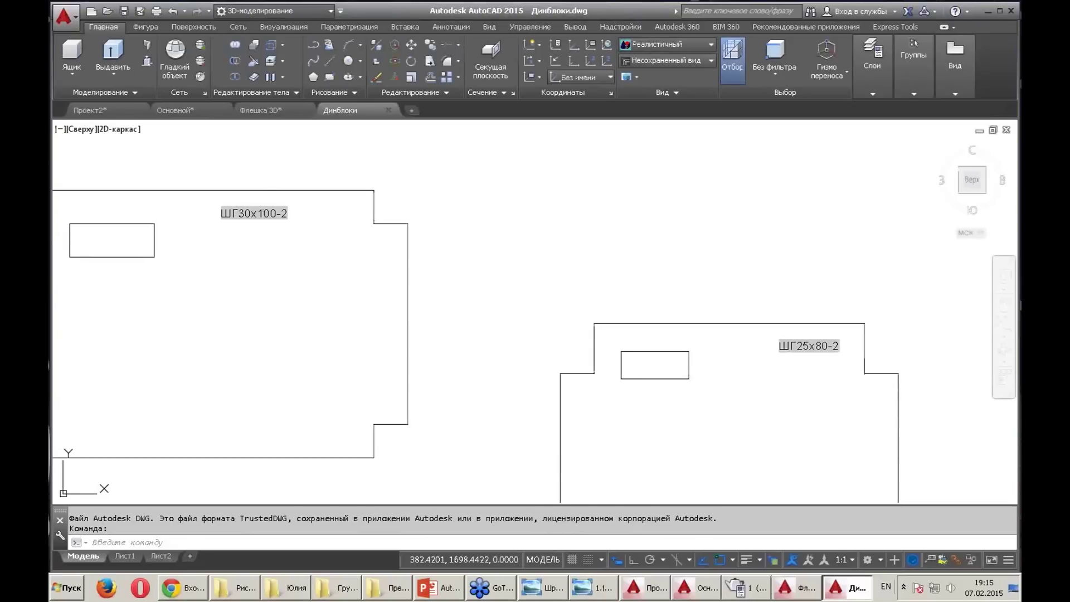
pyautogui.scroll(-2, 266, 278)
pyautogui.scroll(-2, 365, 268)
pyautogui.scroll(-1, 490, 231)
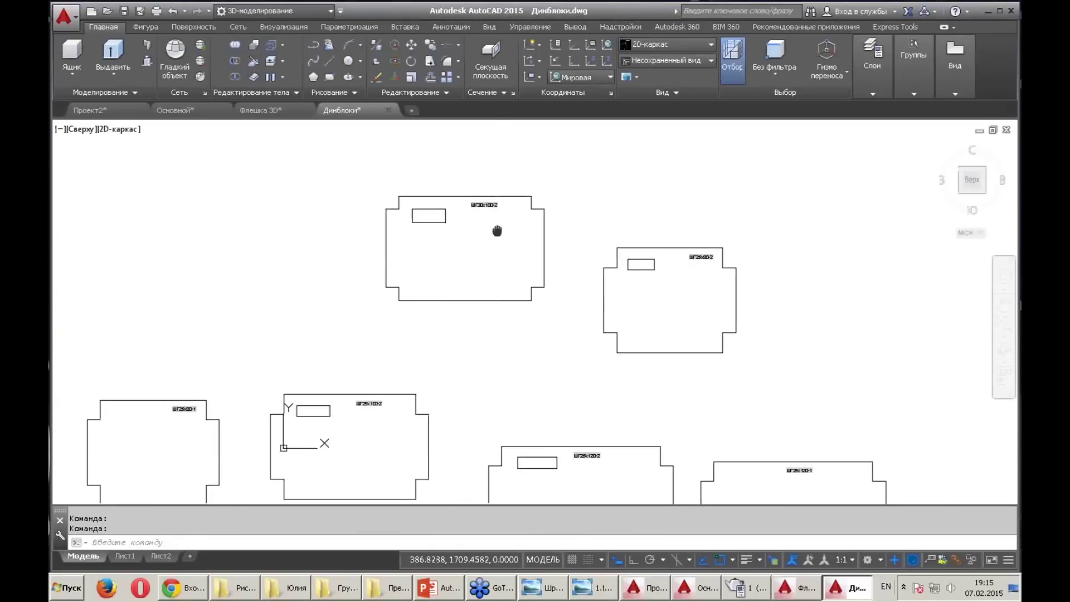
pyautogui.scroll(4, 492, 232)
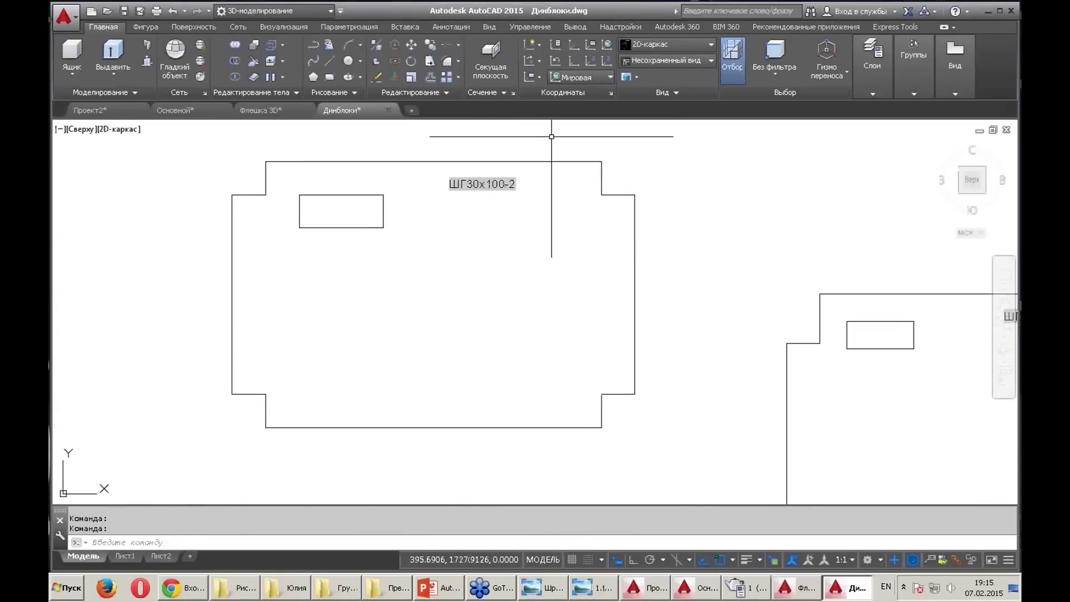
pyautogui.click(568, 162)
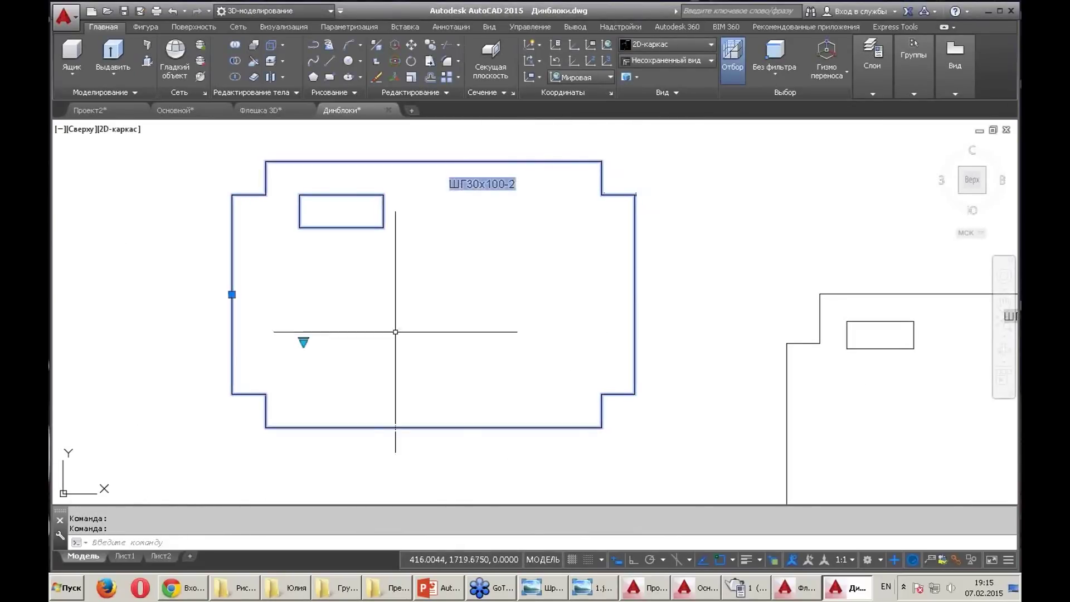
pyautogui.click(303, 342)
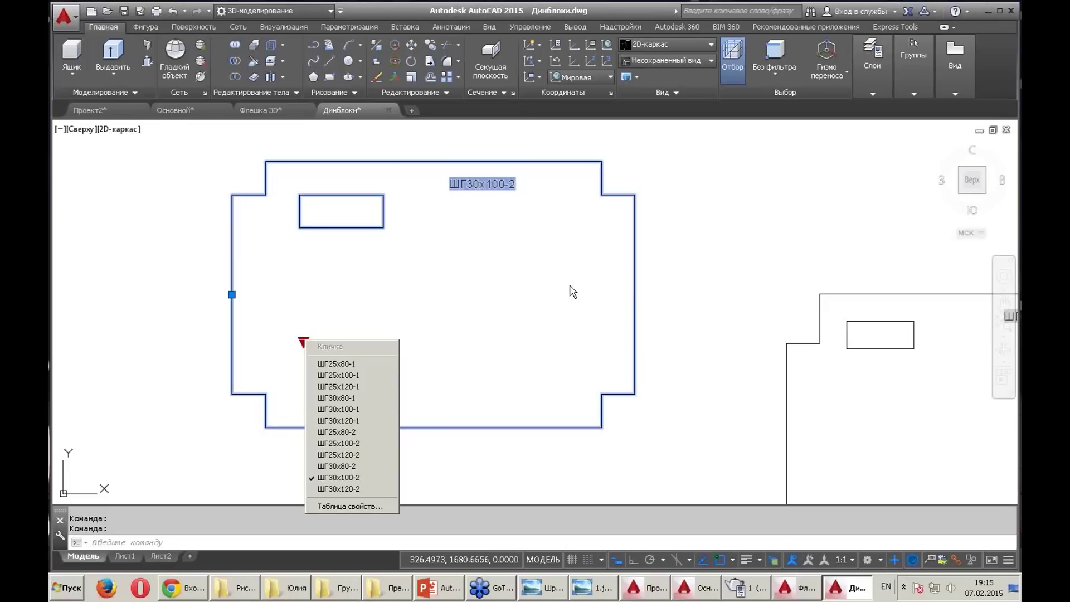
pyautogui.click(370, 506)
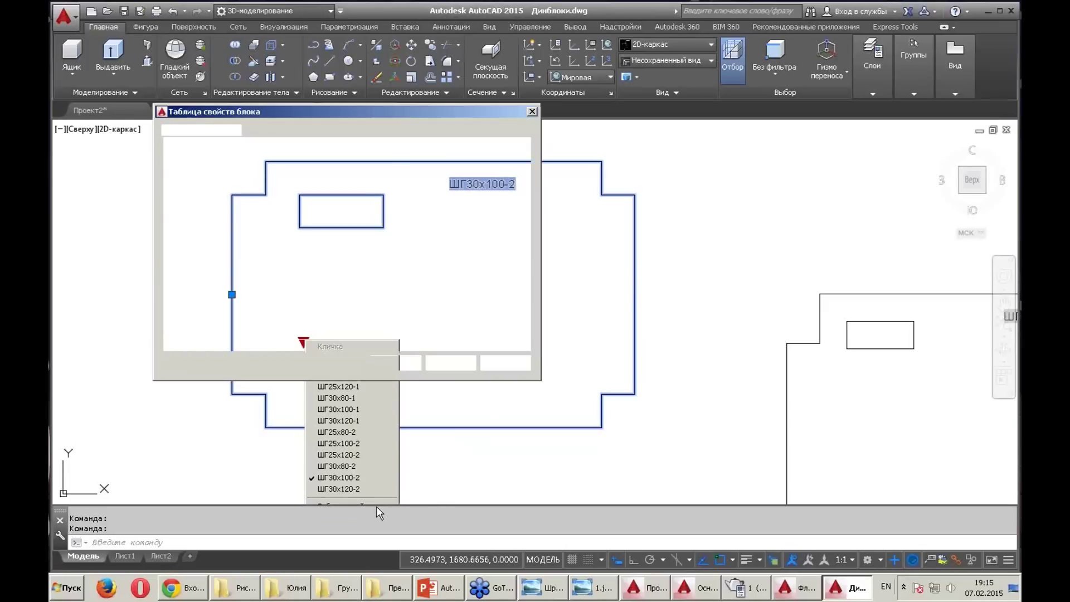
pyautogui.moveTo(396, 108); pyautogui.dragTo(871, 106)
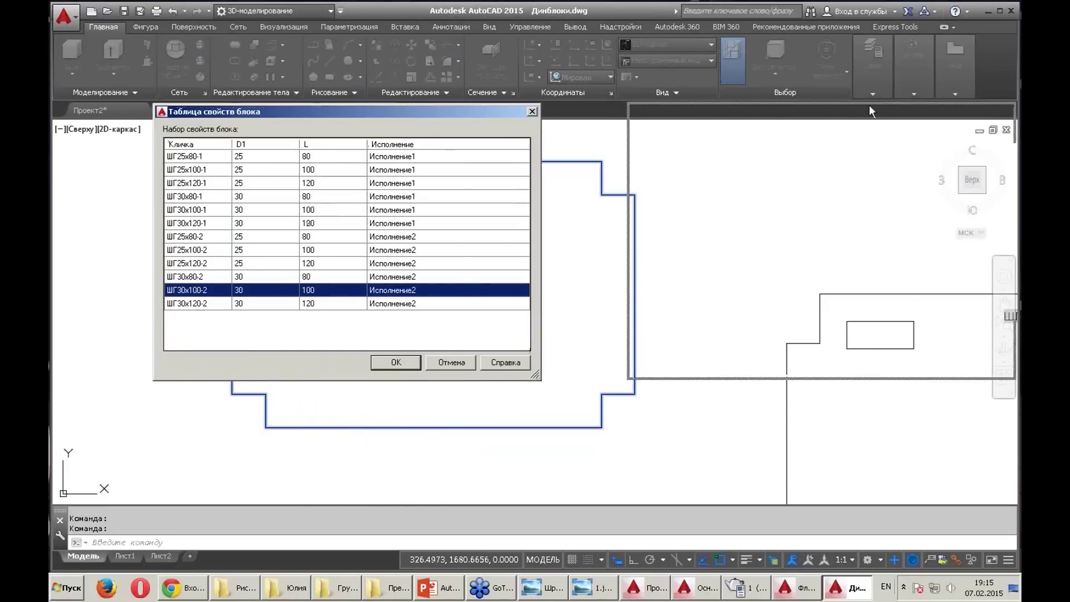
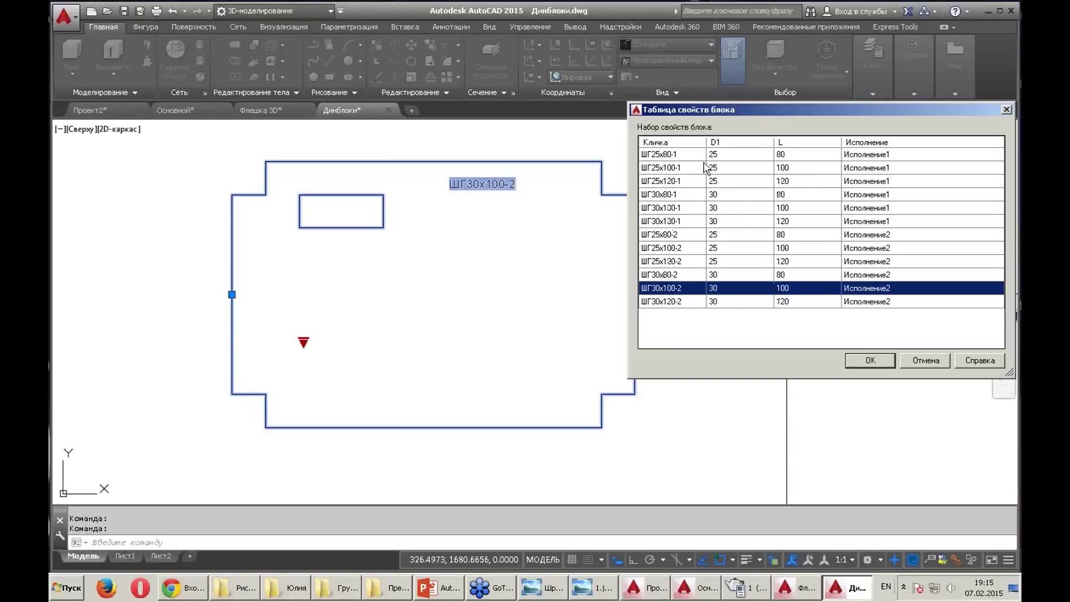
# Switch the block to the ШГ25x100-2 variant and regenerate so its label updates
pyautogui.press('Return')
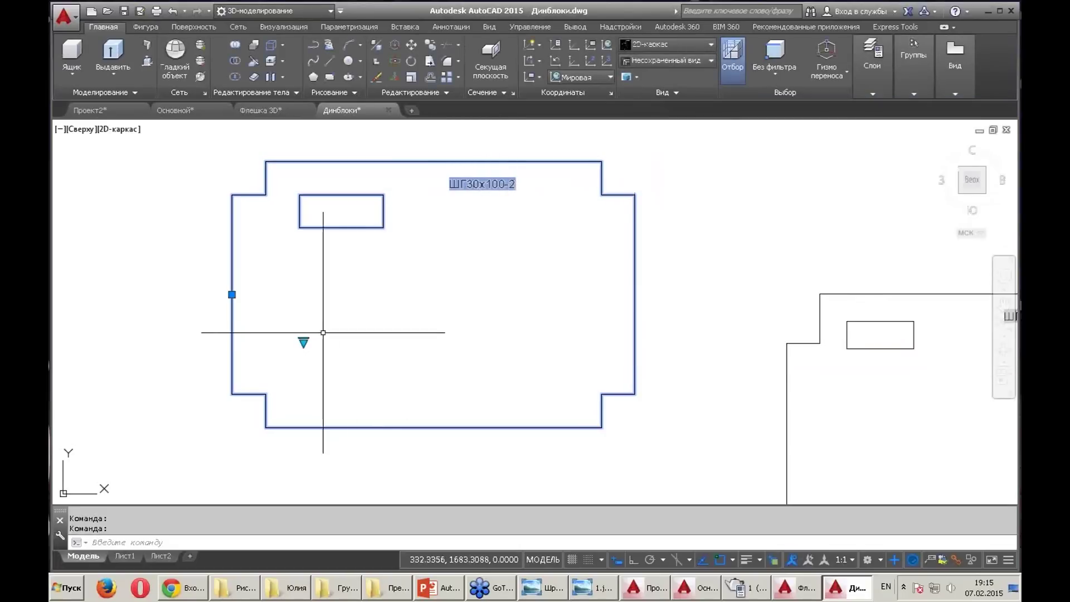
pyautogui.click(304, 341)
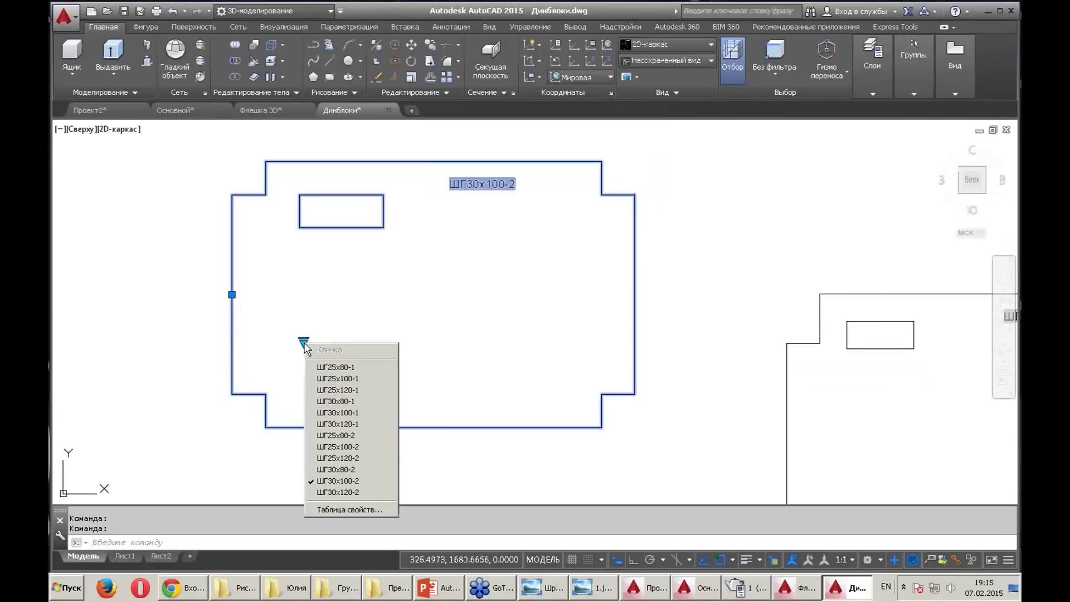
pyautogui.click(352, 444)
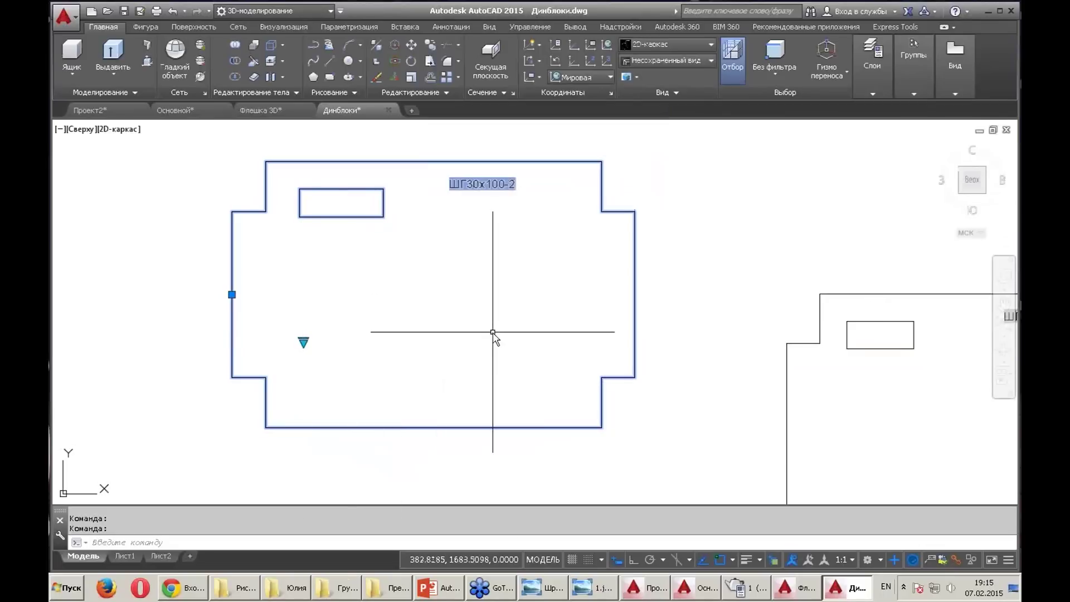
pyautogui.write('Hu')
pyautogui.write('H')
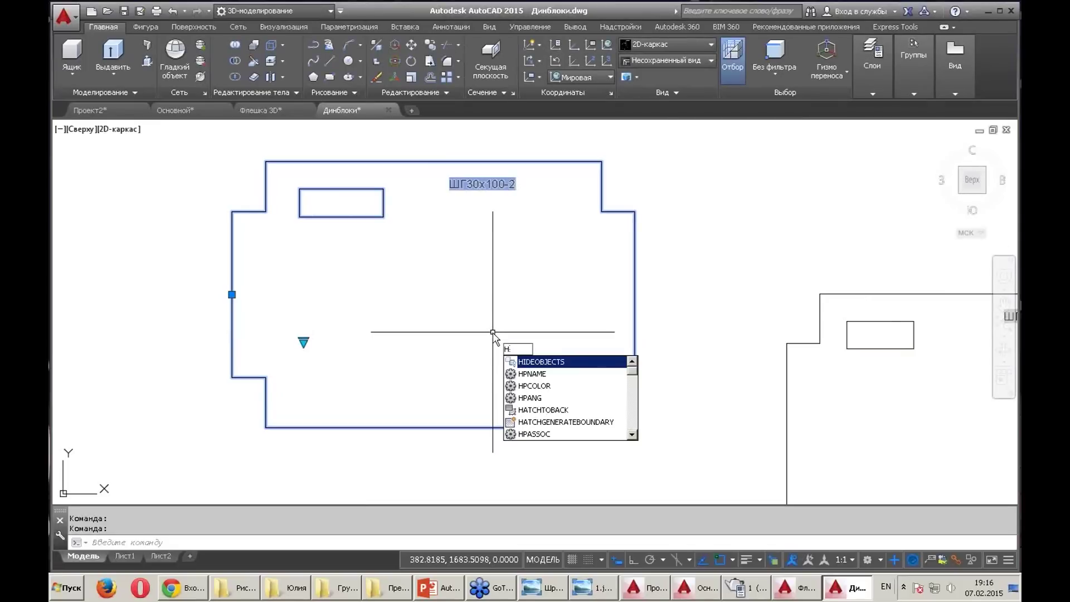
pyautogui.press('Escape')
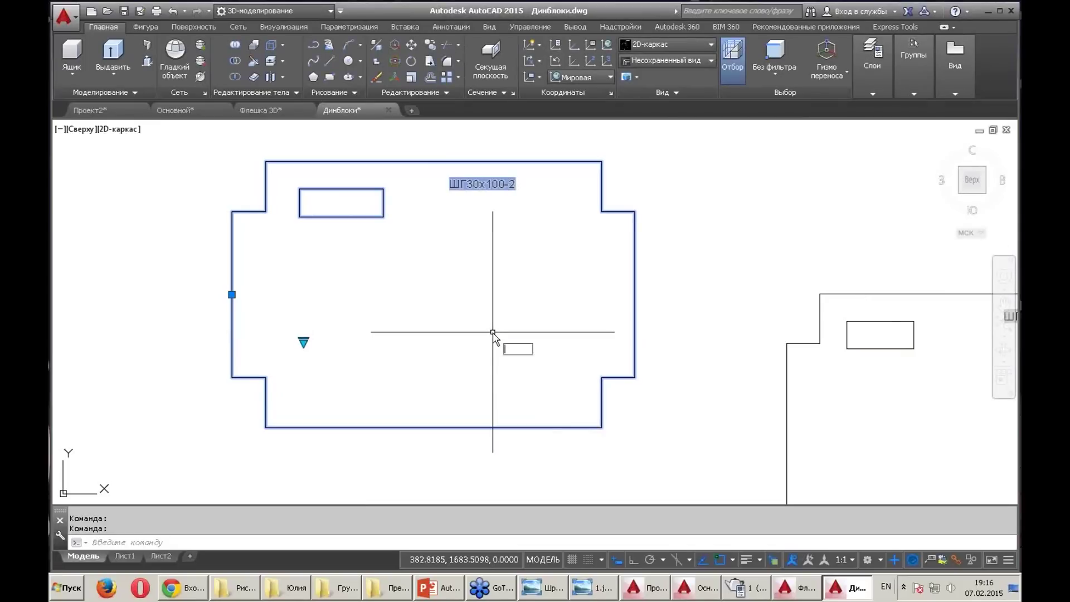
pyautogui.write('Hu')
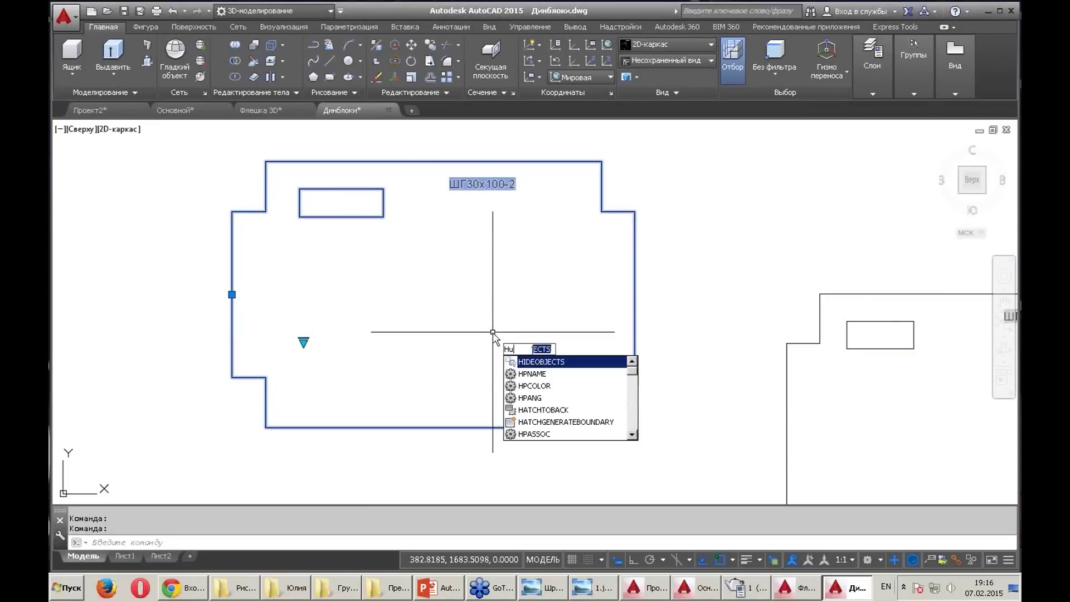
pyautogui.press('Escape')
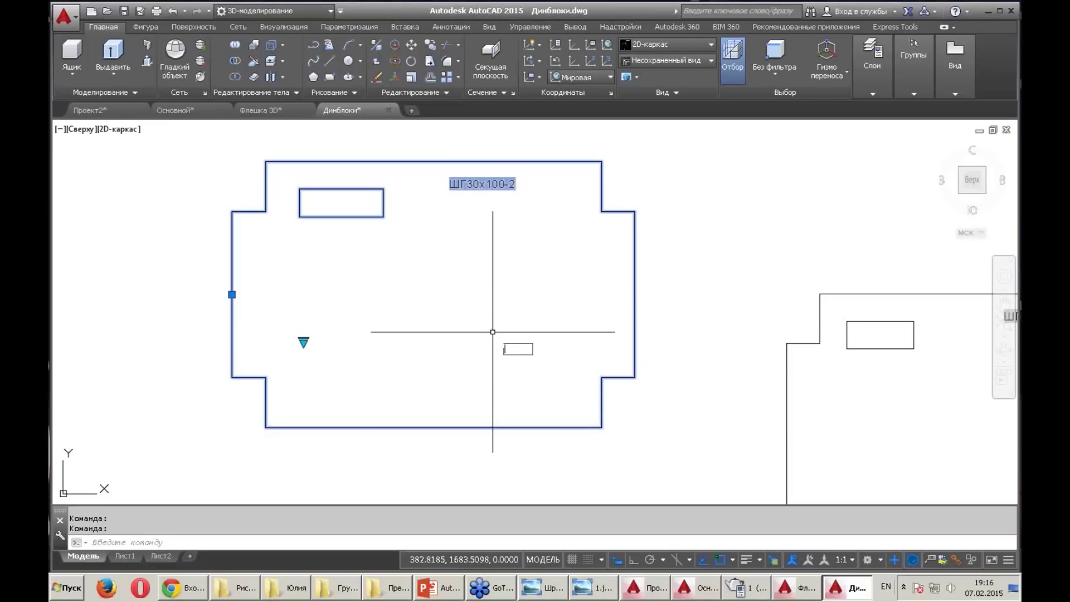
pyautogui.press('alt')
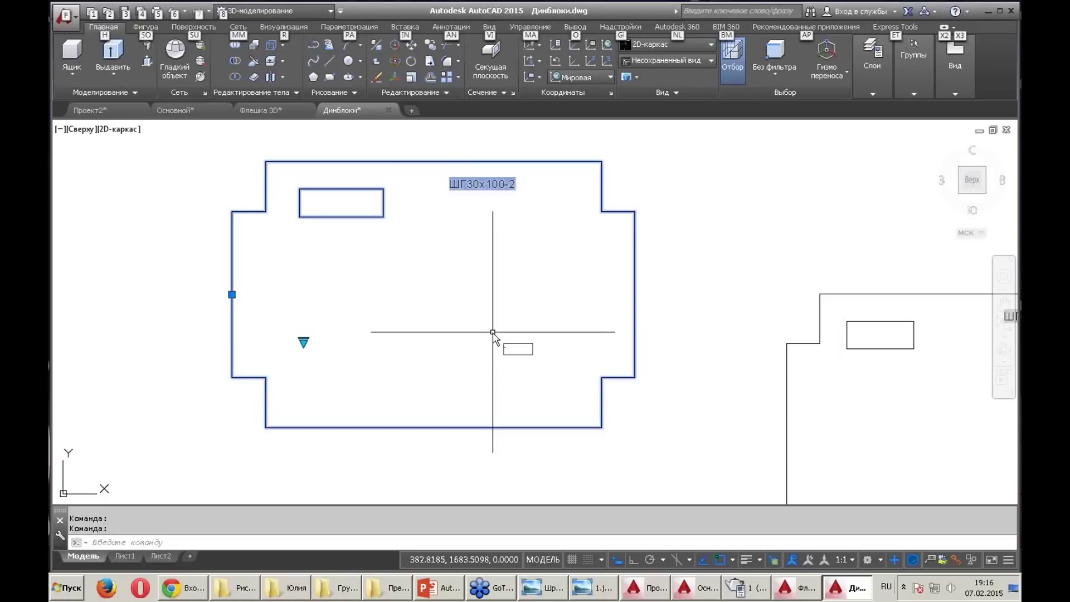
pyautogui.press('Escape')
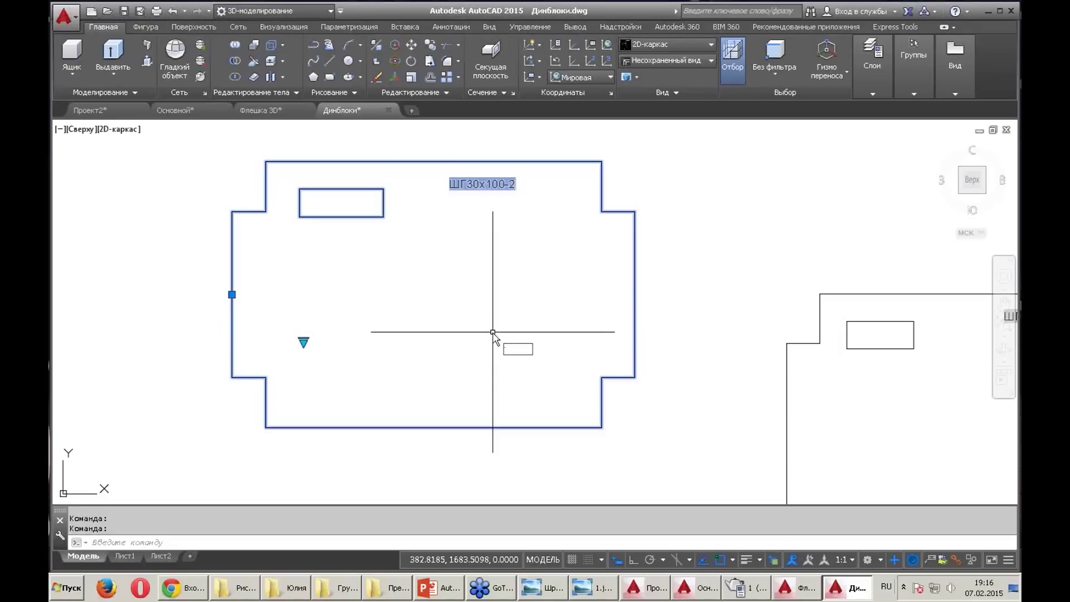
pyautogui.write('РГ')
pyautogui.press('Return')
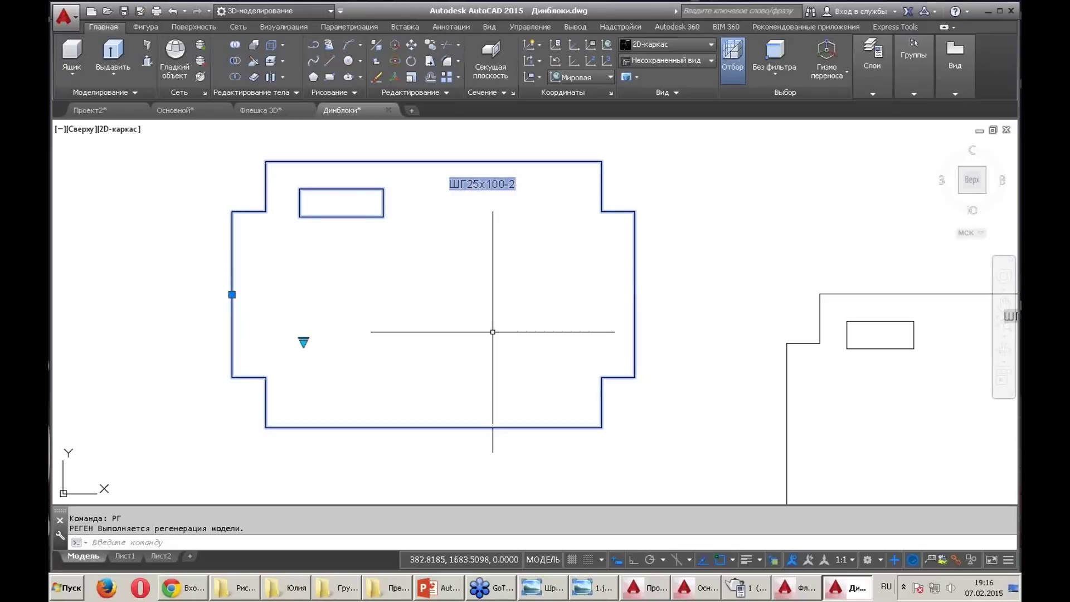
# Cycle the block through ШГ25x80-1 and ШГ30x100-1, regenerating after each change
pyautogui.click(304, 342)
pyautogui.click(325, 367)
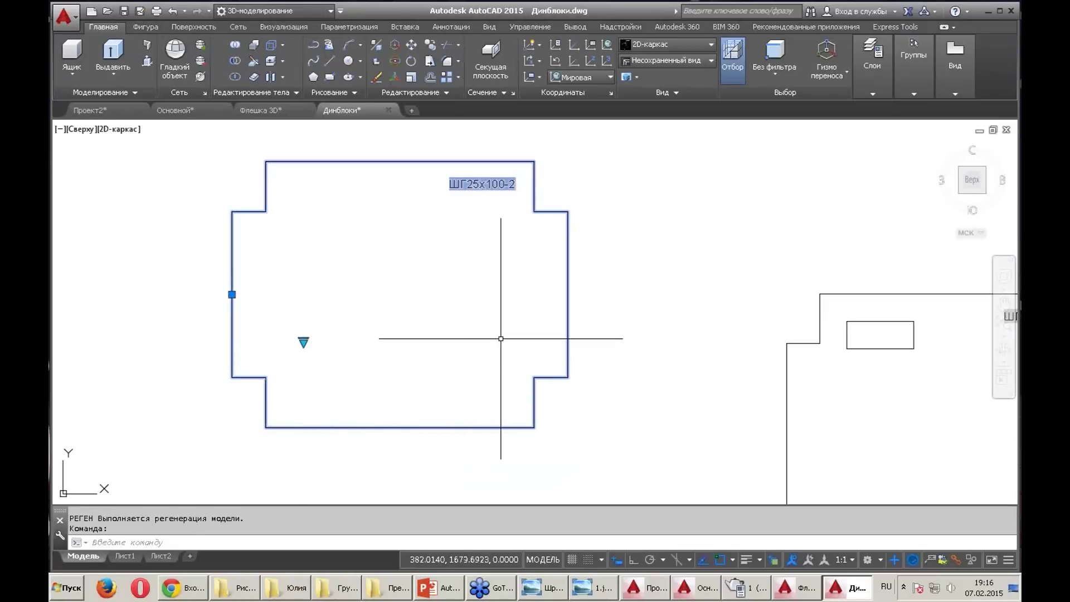
pyautogui.write('РГ')
pyautogui.press('Return')
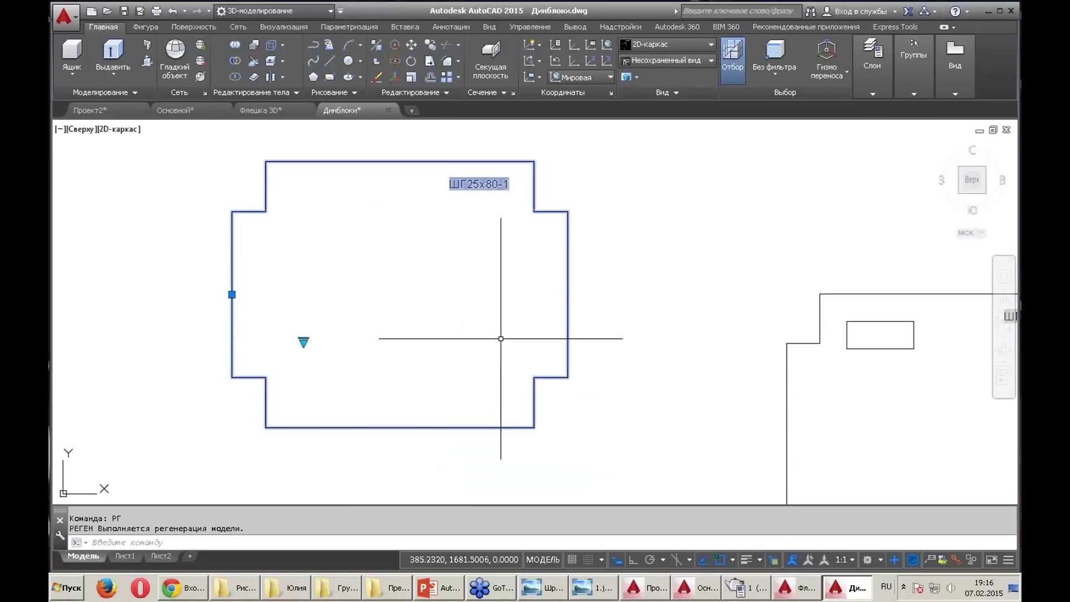
pyautogui.click(303, 342)
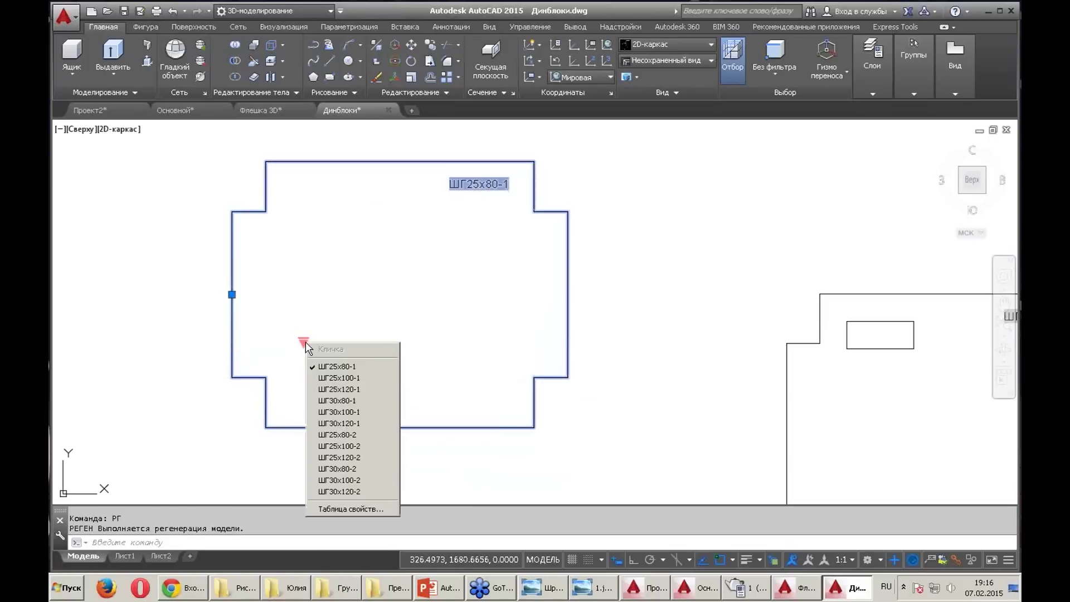
pyautogui.click(396, 400)
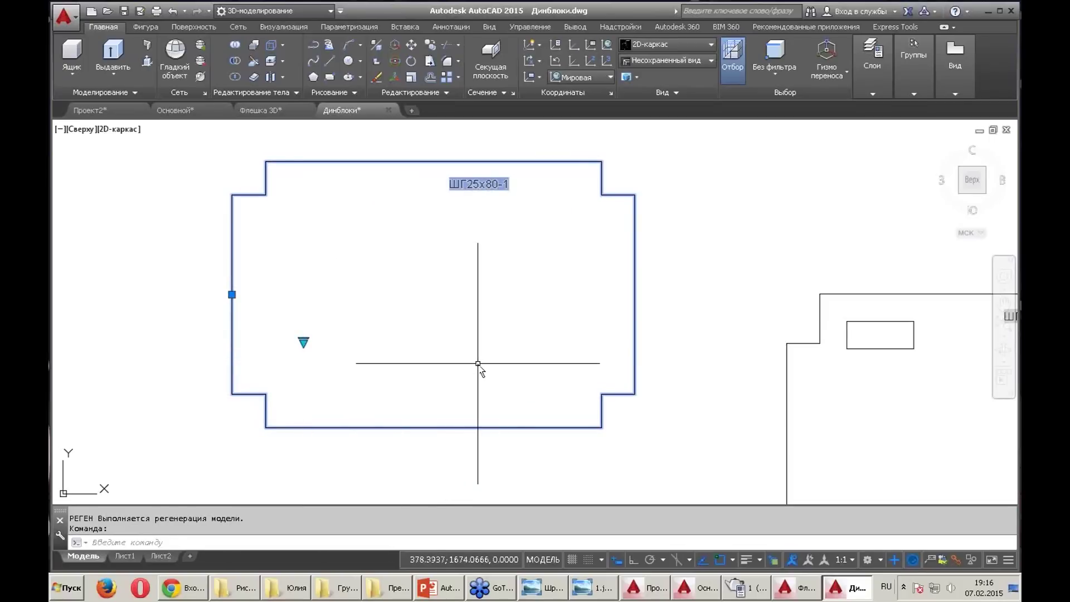
pyautogui.write('РГ')
pyautogui.press('Return')
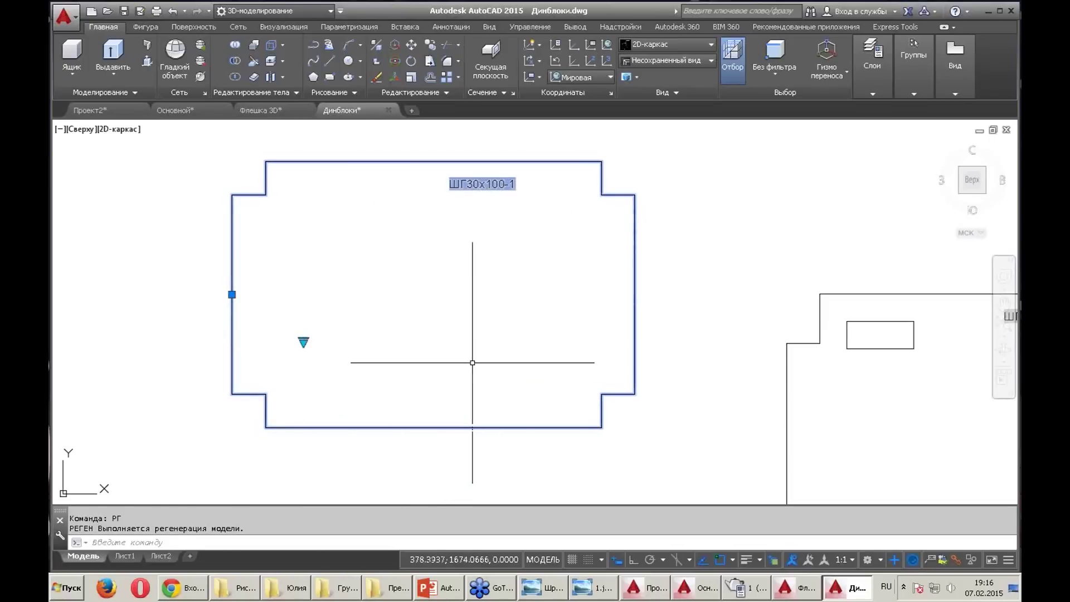
# Set the block to ШГ30x80-2, regenerate, deselect it and pan toward the other blocks
pyautogui.click(303, 341)
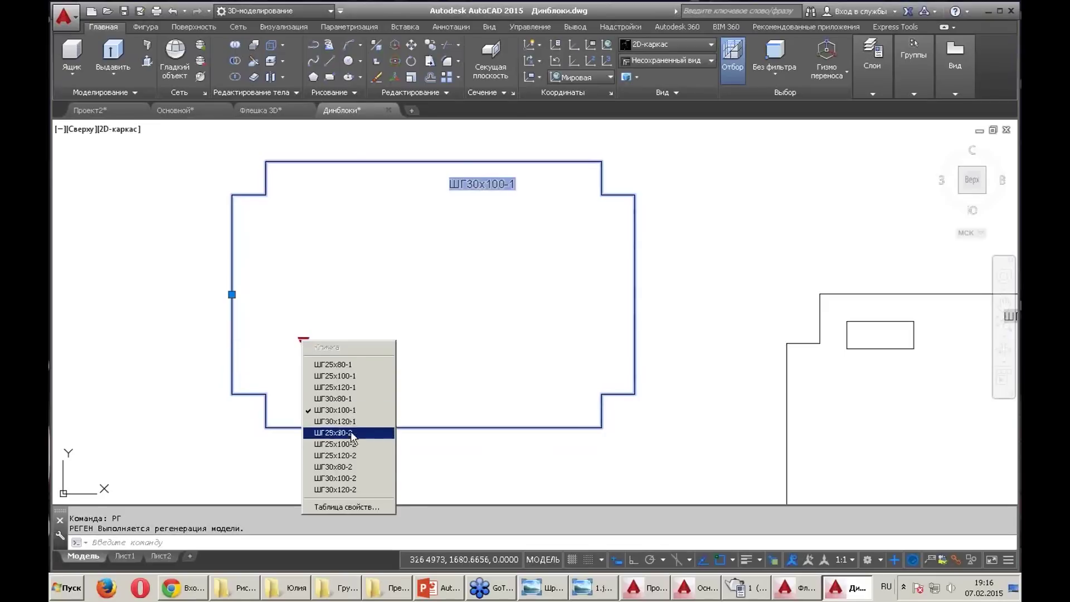
pyautogui.click(353, 466)
pyautogui.write('рг')
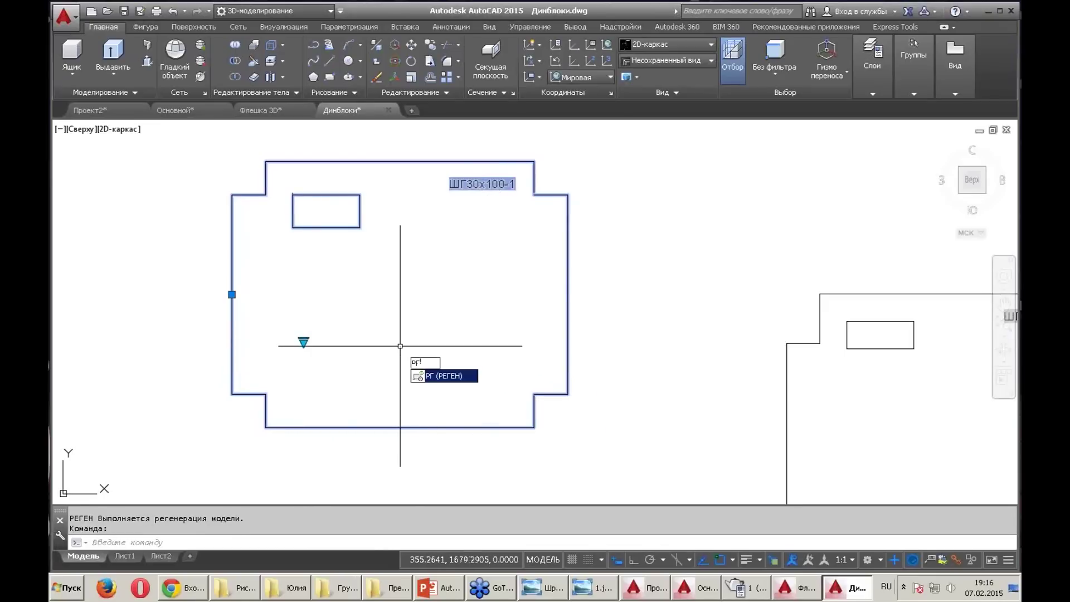
pyautogui.press('Return')
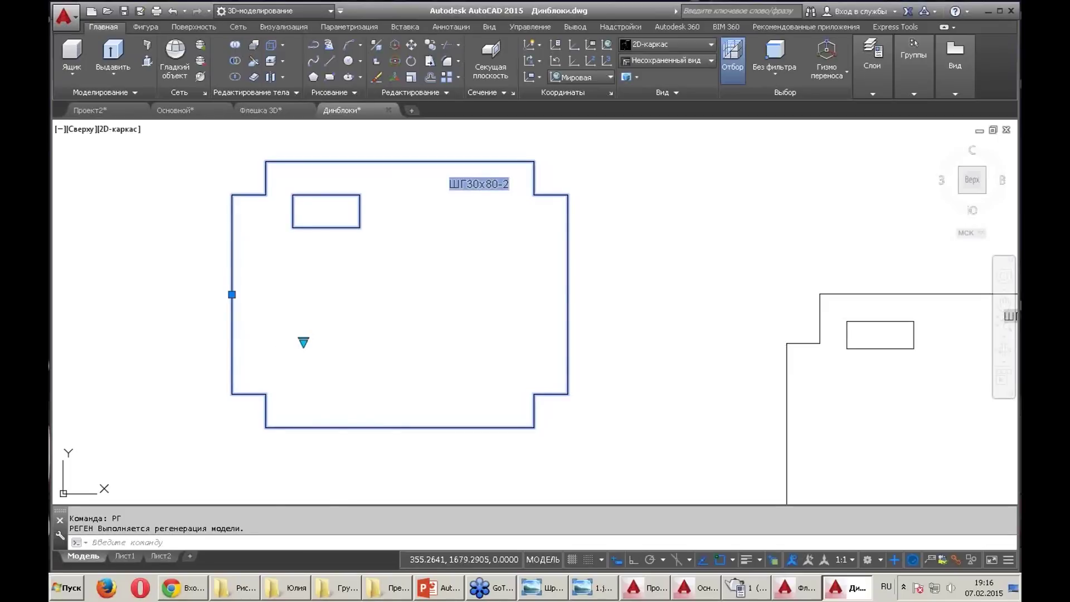
pyautogui.press('Escape')
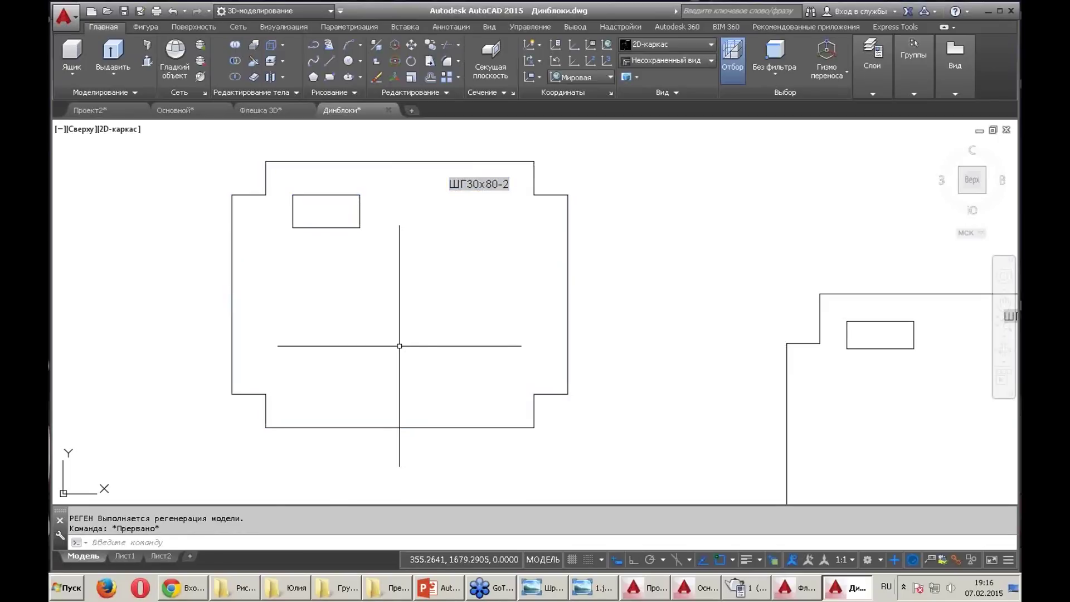
pyautogui.scroll(-5, 518, 240)
pyautogui.scroll(2, 394, 310)
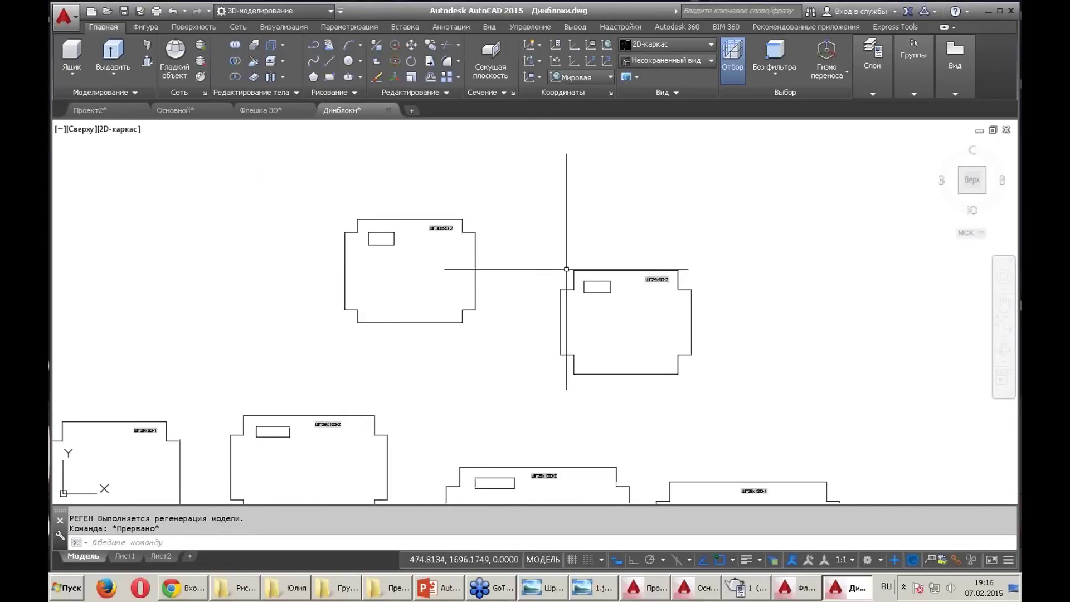
pyautogui.scroll(-3, 557, 280)
pyautogui.moveTo(505, 282)
pyautogui.mouseDown(button='middle')
pyautogui.moveTo(454, 291)
pyautogui.moveTo(456, 272)
pyautogui.mouseUp(button='middle')
pyautogui.scroll(3, 461, 306)
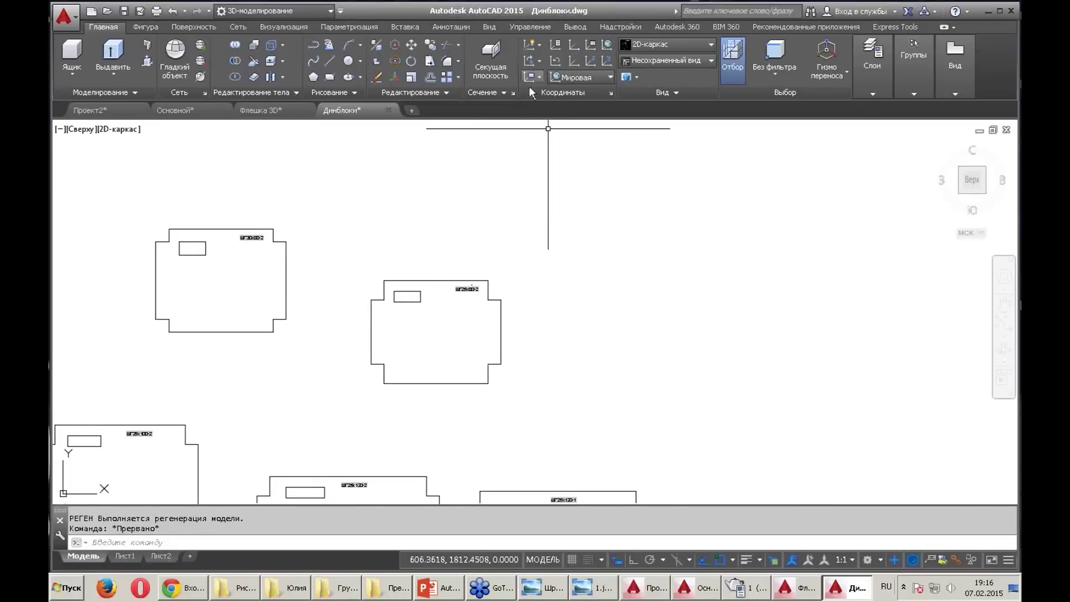
# Open Файл с линиями.dwg from Explorer in AutoCAD, ignoring the missing SHX files
pyautogui.click(990, 11)
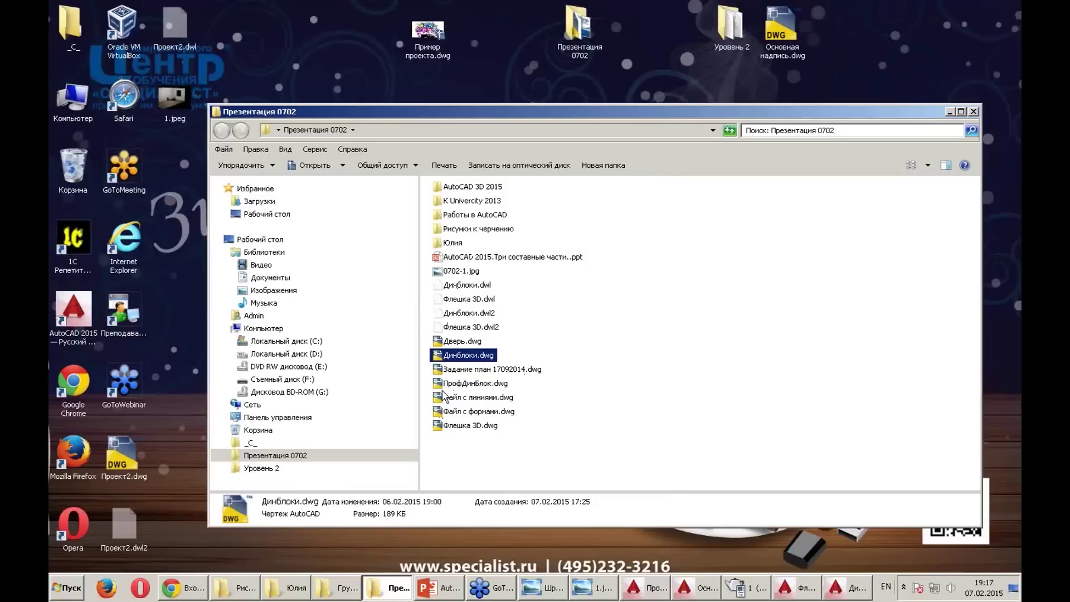
pyautogui.doubleClick(446, 397)
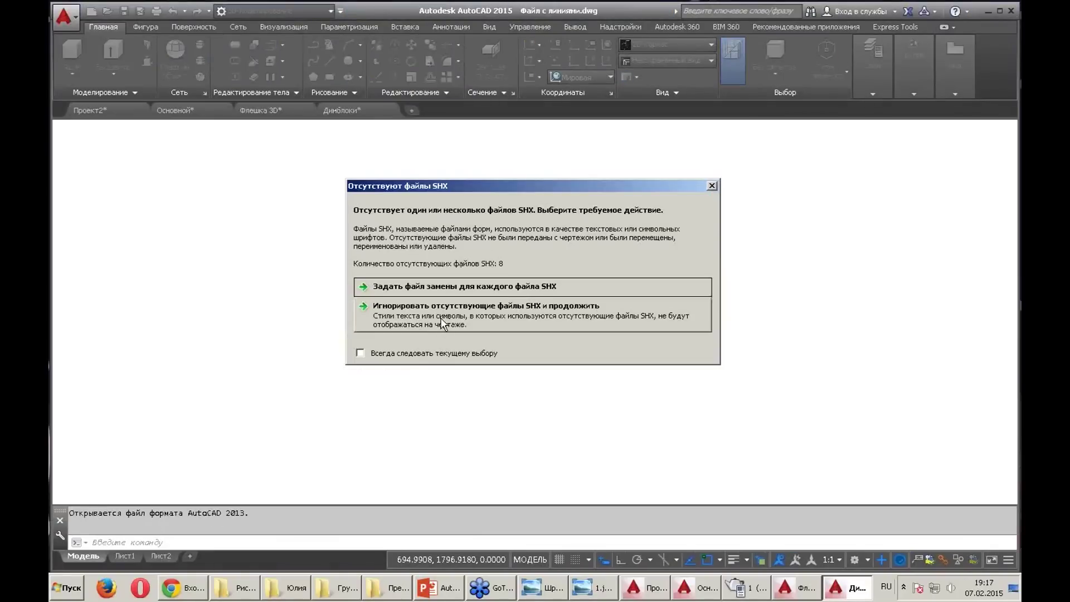
pyautogui.click(441, 322)
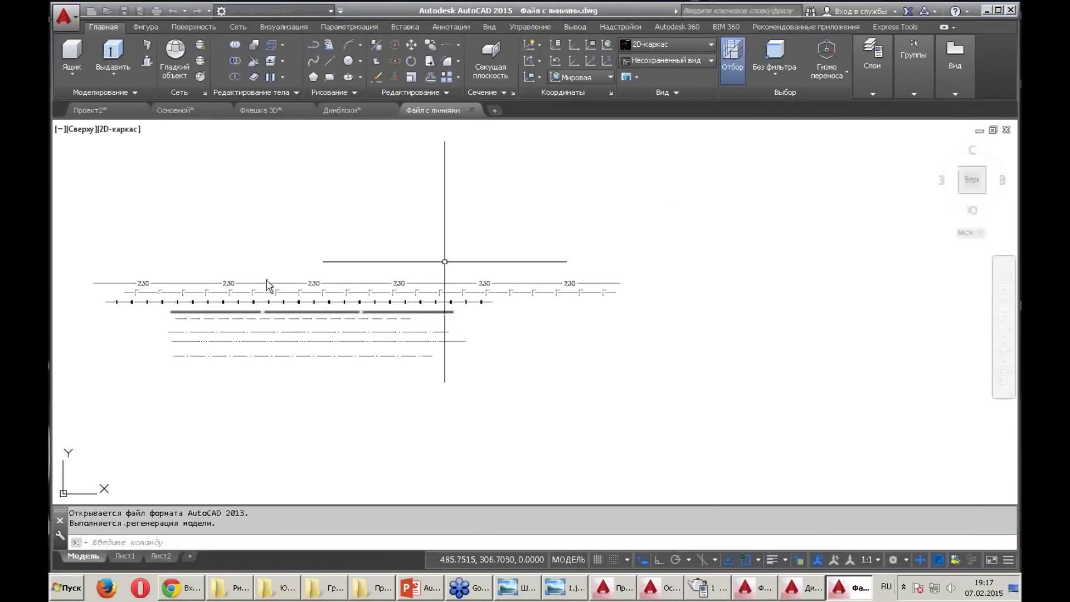
# Centre the line samples, switch to the Рисование и аннотации workspace and close the Канал проекта palette
pyautogui.press('Escape')
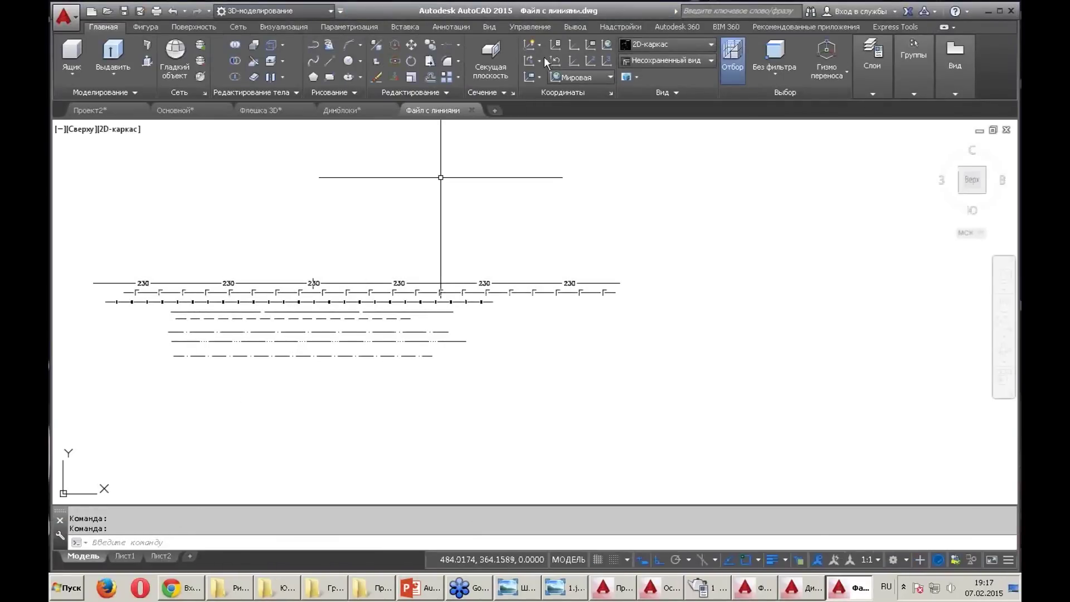
pyautogui.scroll(4, 174, 317)
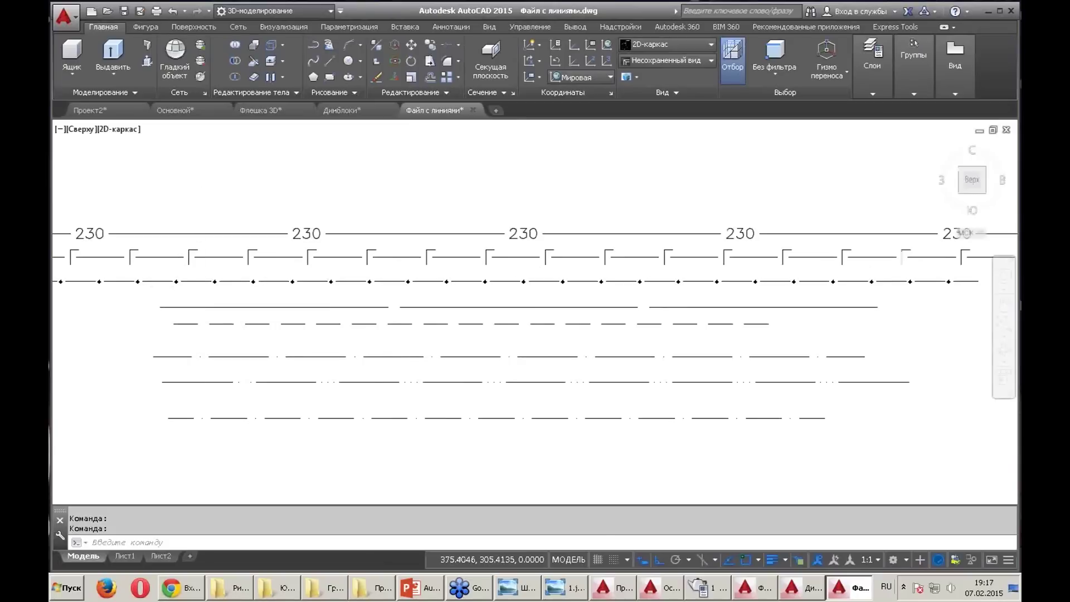
pyautogui.scroll(-2, 202, 312)
pyautogui.moveTo(238, 304); pyautogui.dragTo(345, 294, button='middle')
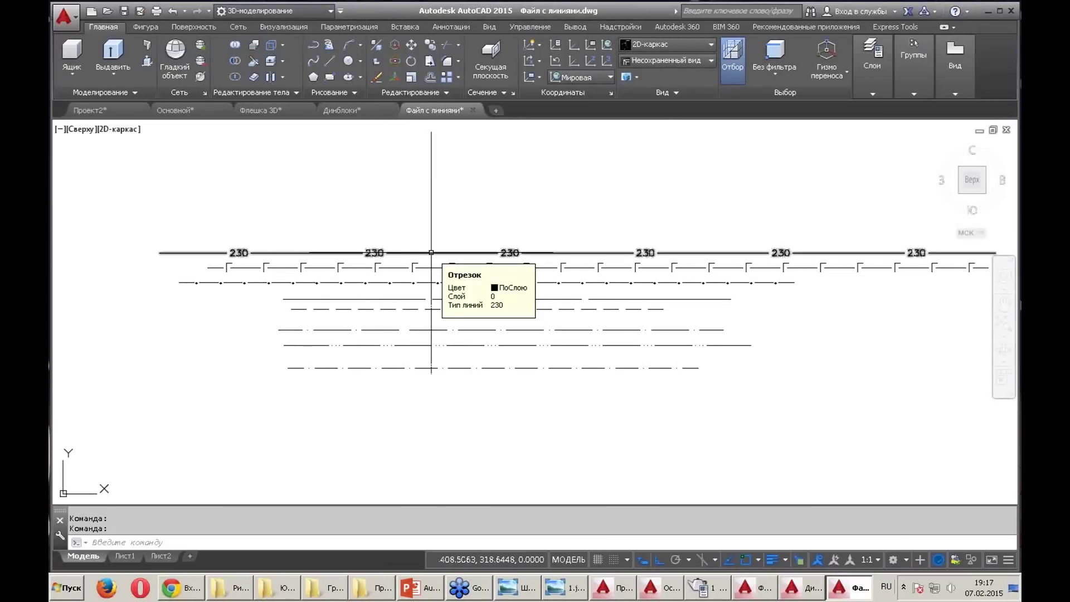
pyautogui.click(869, 81)
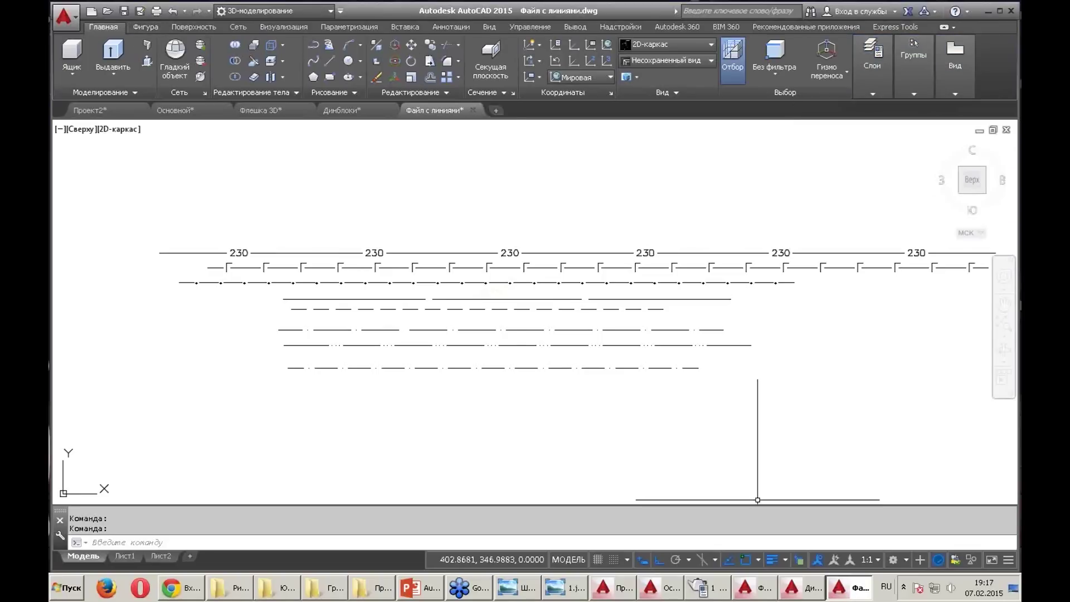
pyautogui.click(894, 559)
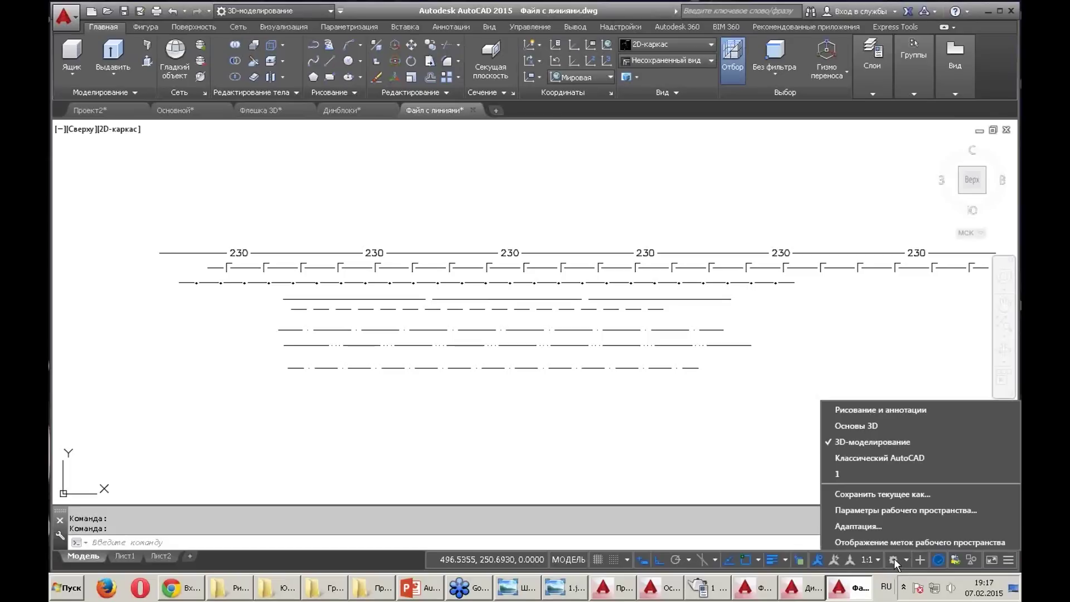
pyautogui.click(871, 415)
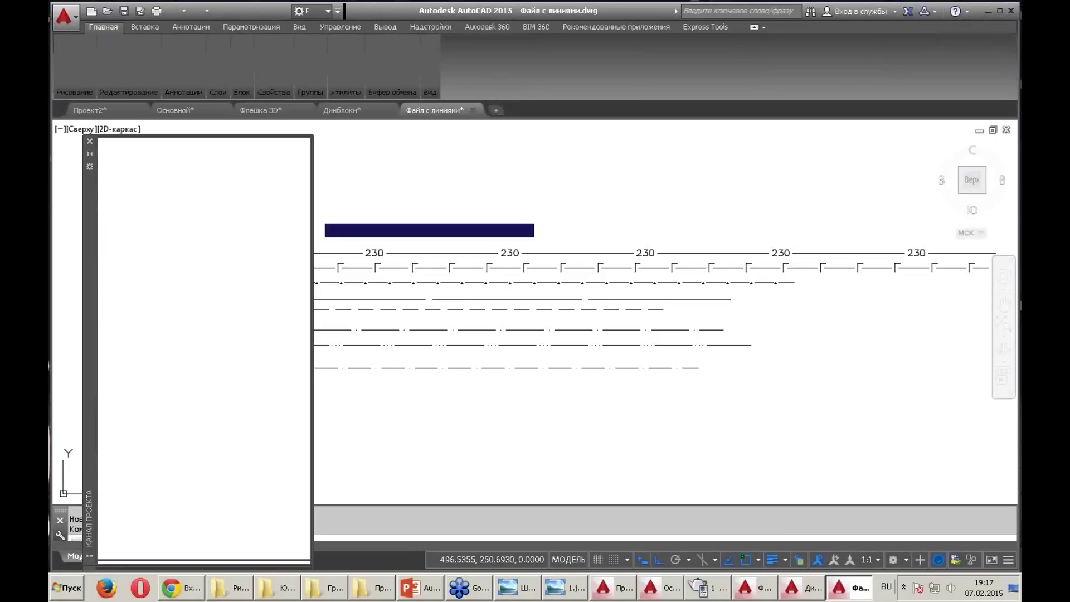
pyautogui.click(89, 142)
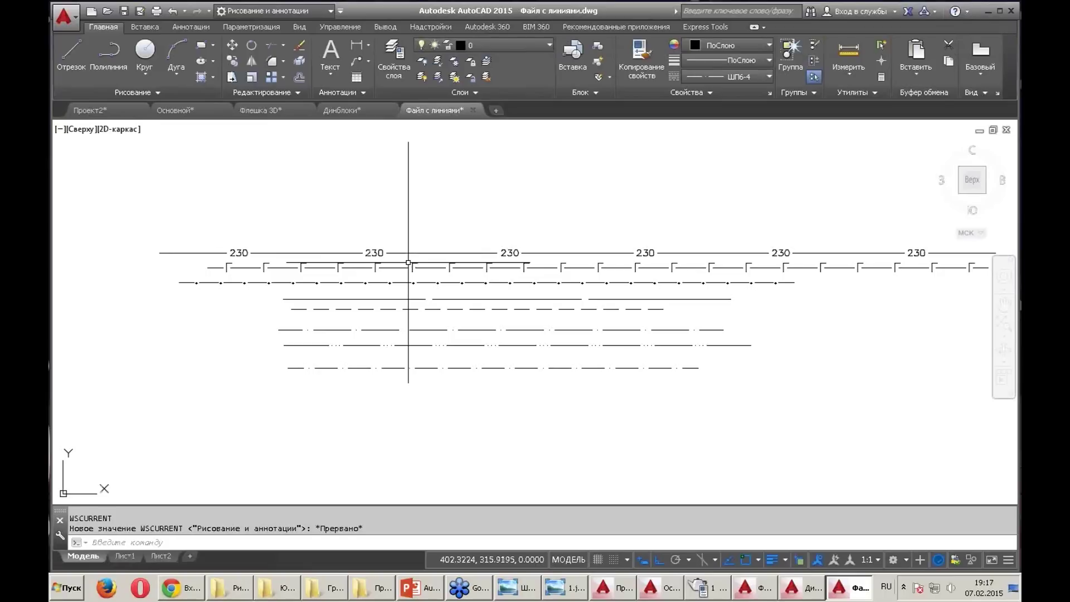
# Make 230 the current linetype and pan to free space above the lines
pyautogui.scroll(2, 61, 204)
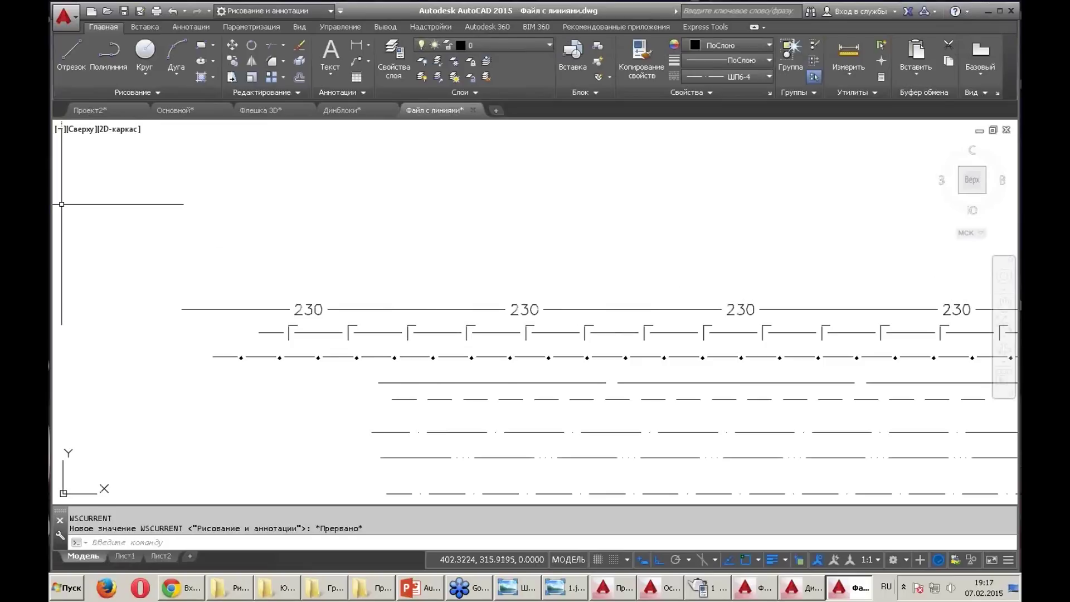
pyautogui.click(769, 76)
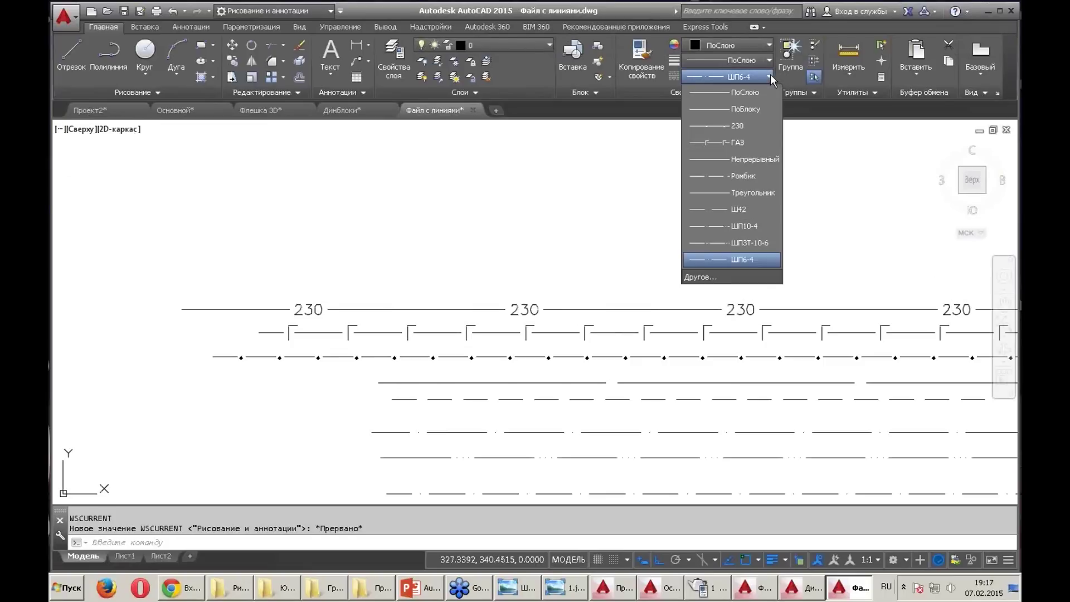
pyautogui.click(743, 126)
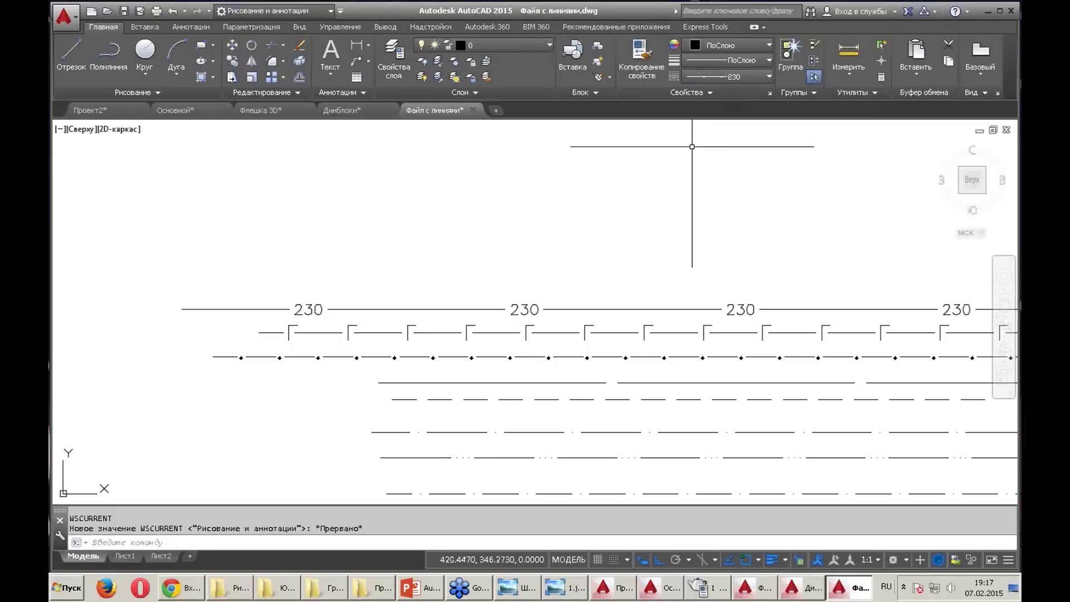
pyautogui.moveTo(462, 253); pyautogui.dragTo(460, 313, button='middle')
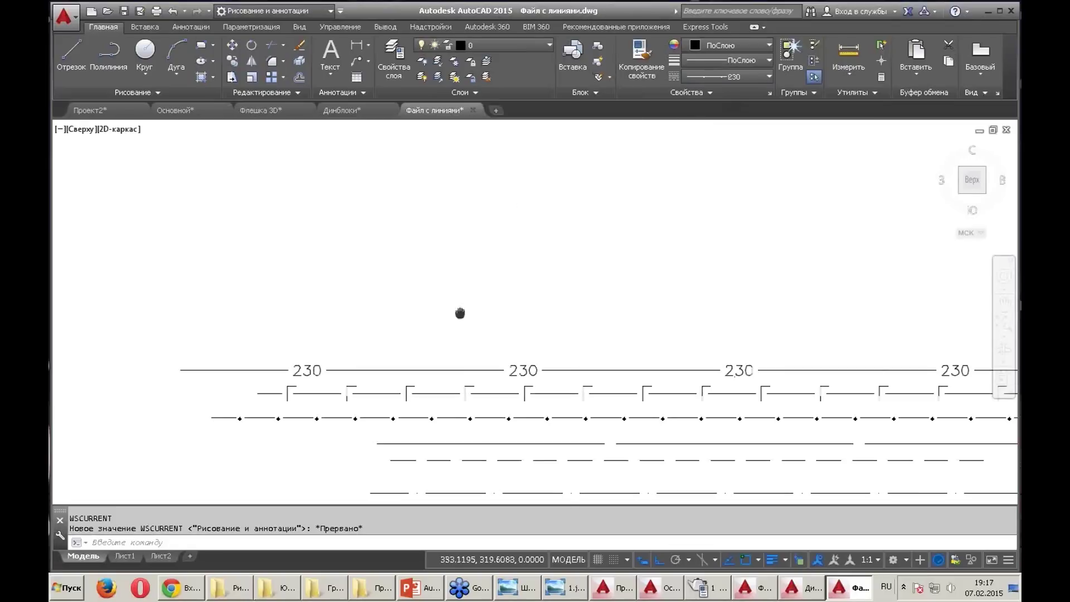
pyautogui.click(158, 90)
# Draw a wavy spline through several free fit points above the sample lines in linetype 230
pyautogui.click(59, 110)
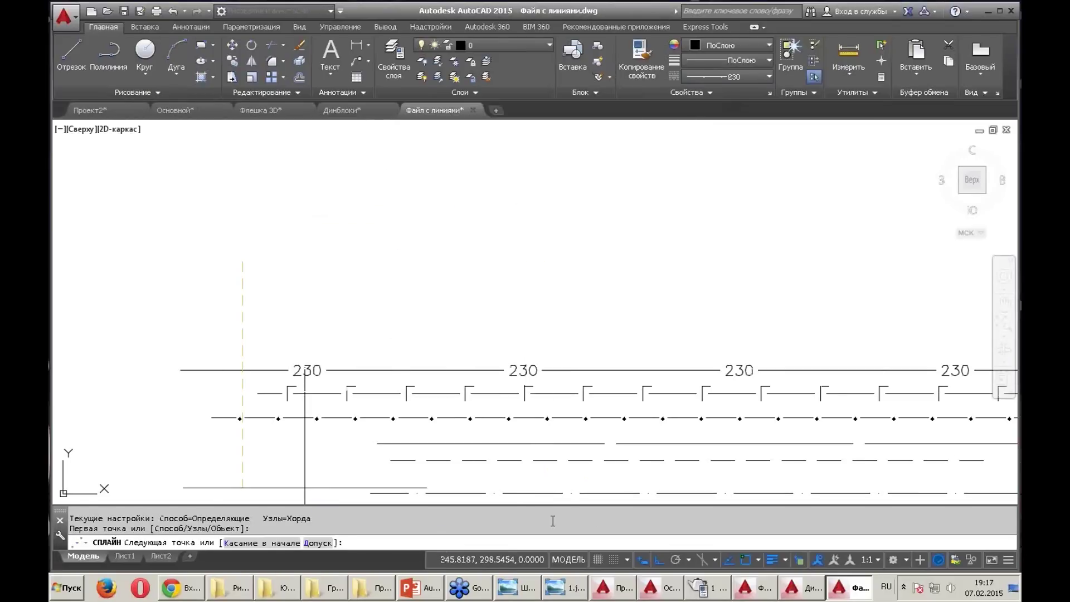
pyautogui.click(659, 560)
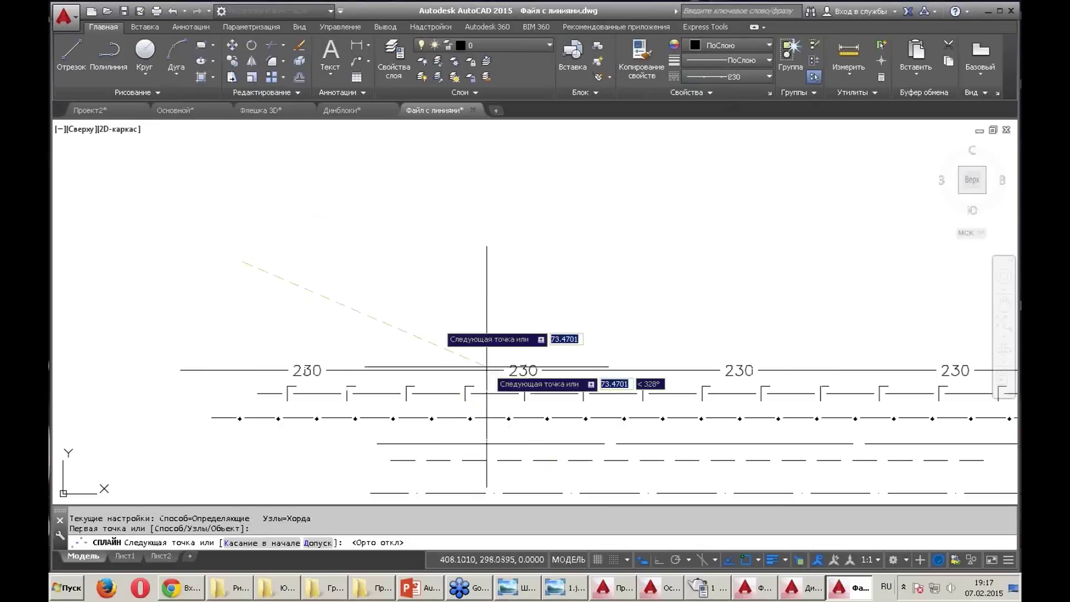
pyautogui.click(409, 178)
pyautogui.click(529, 271)
pyautogui.click(613, 242)
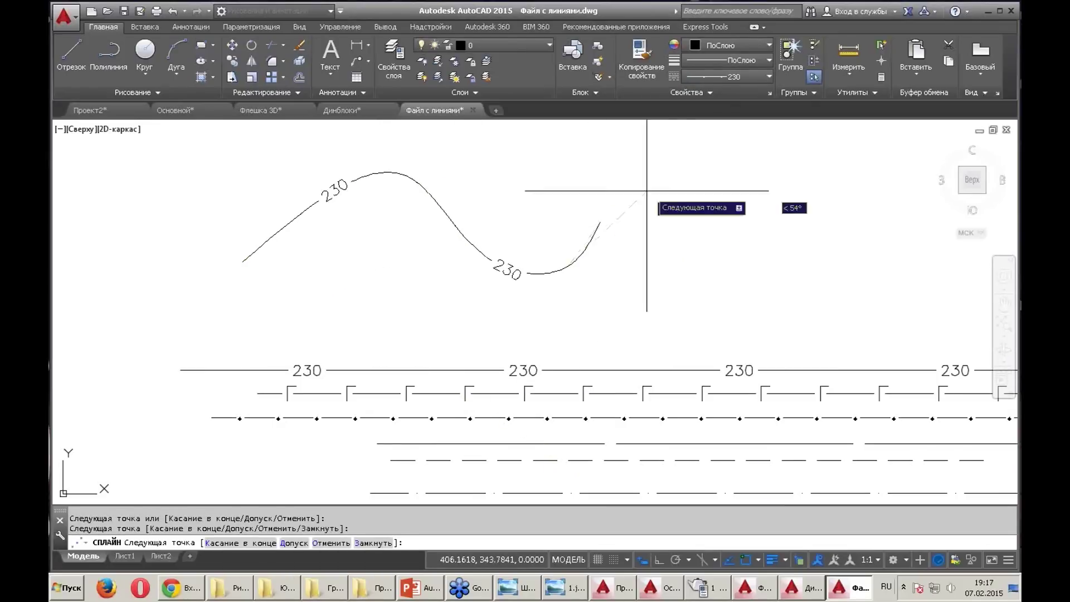
pyautogui.click(675, 188)
pyautogui.click(777, 261)
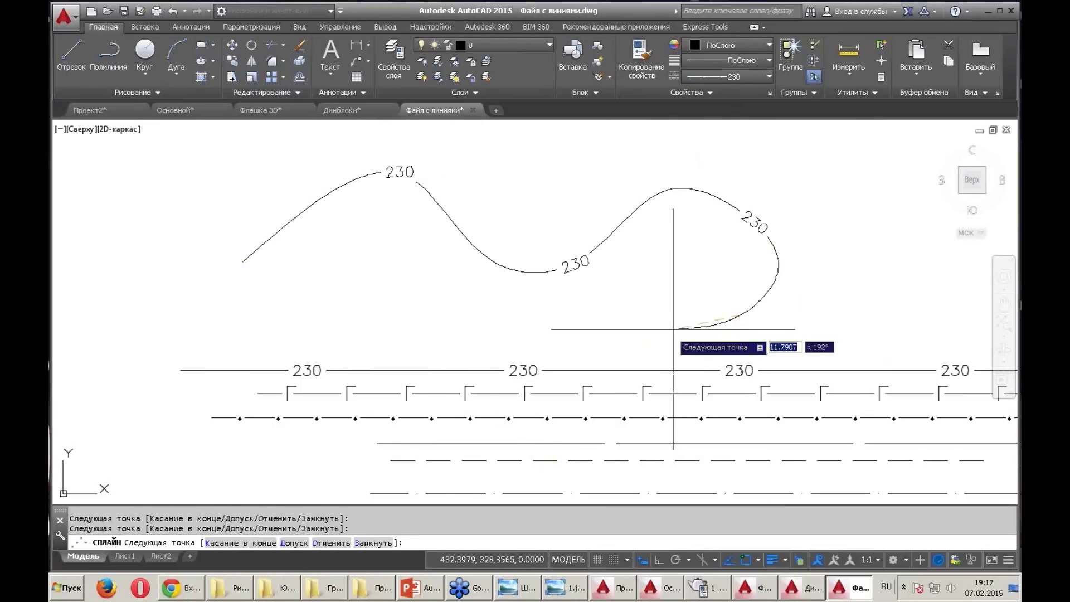
pyautogui.click(449, 319)
pyautogui.press('Return')
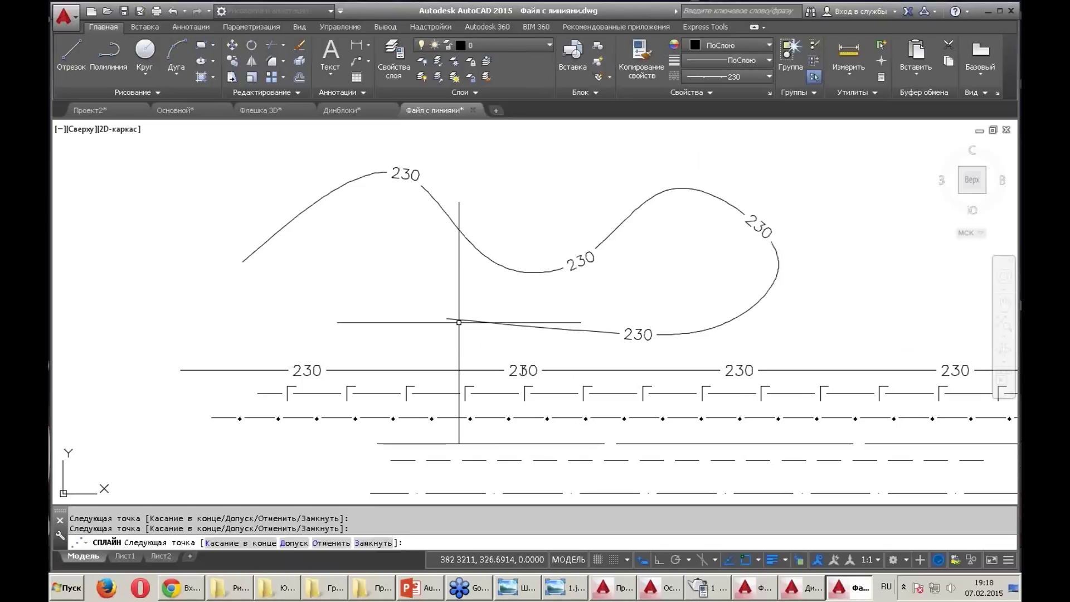
pyautogui.scroll(-3, 442, 258)
pyautogui.scroll(6, 478, 334)
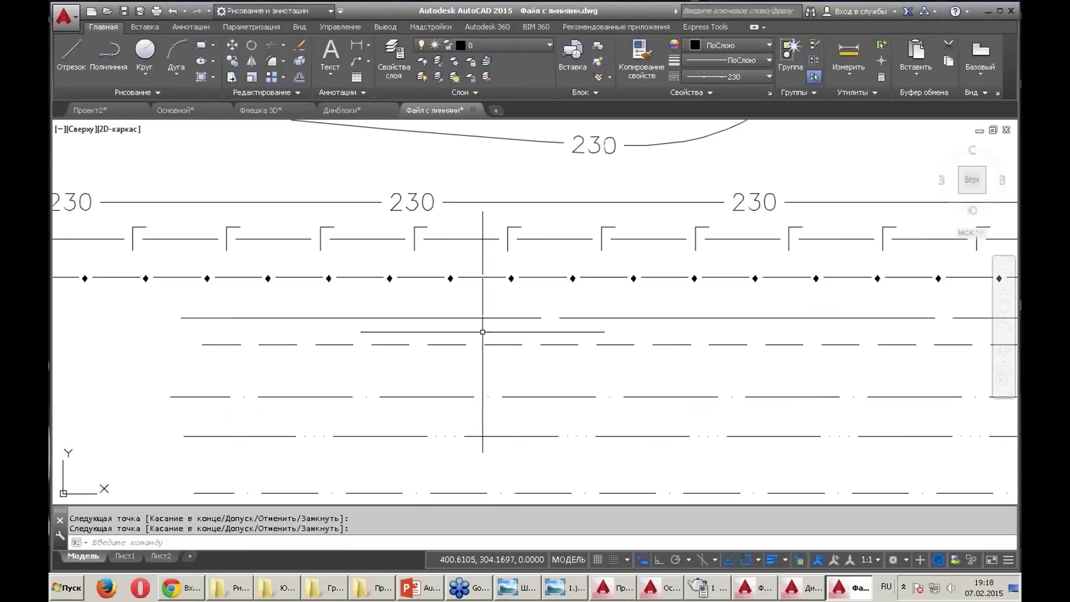
pyautogui.scroll(1, 489, 329)
# Make Ромбик the current linetype
pyautogui.click(768, 77)
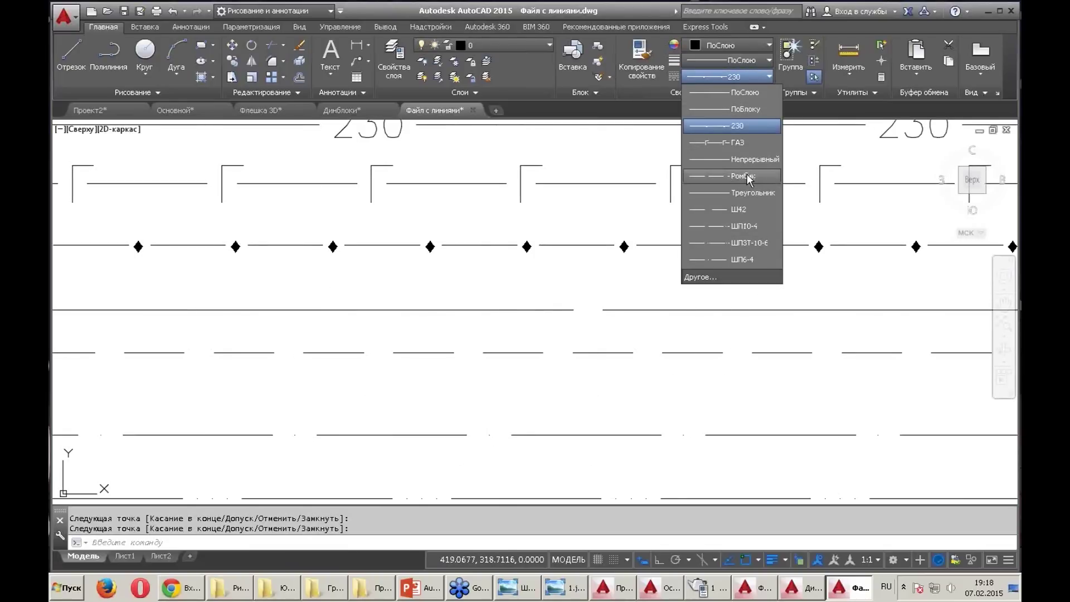
pyautogui.click(749, 176)
pyautogui.scroll(-2, 657, 370)
pyautogui.scroll(-4, 647, 384)
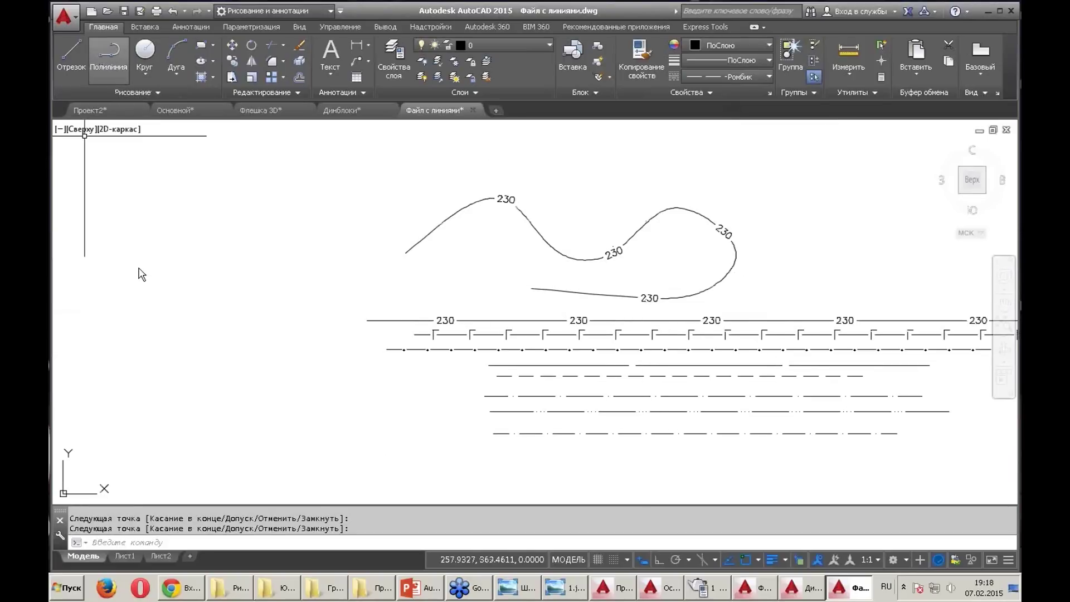
# Draw a four-vertex polyline left of the spline, then pan to show all the linework
pyautogui.click(118, 326)
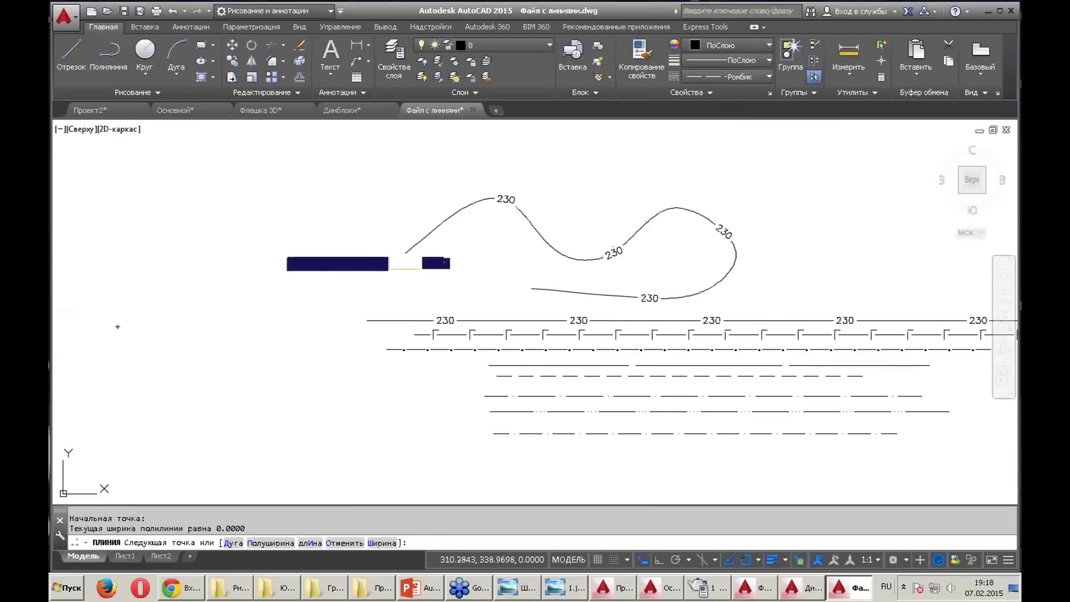
pyautogui.click(277, 247)
pyautogui.click(314, 383)
pyautogui.click(199, 424)
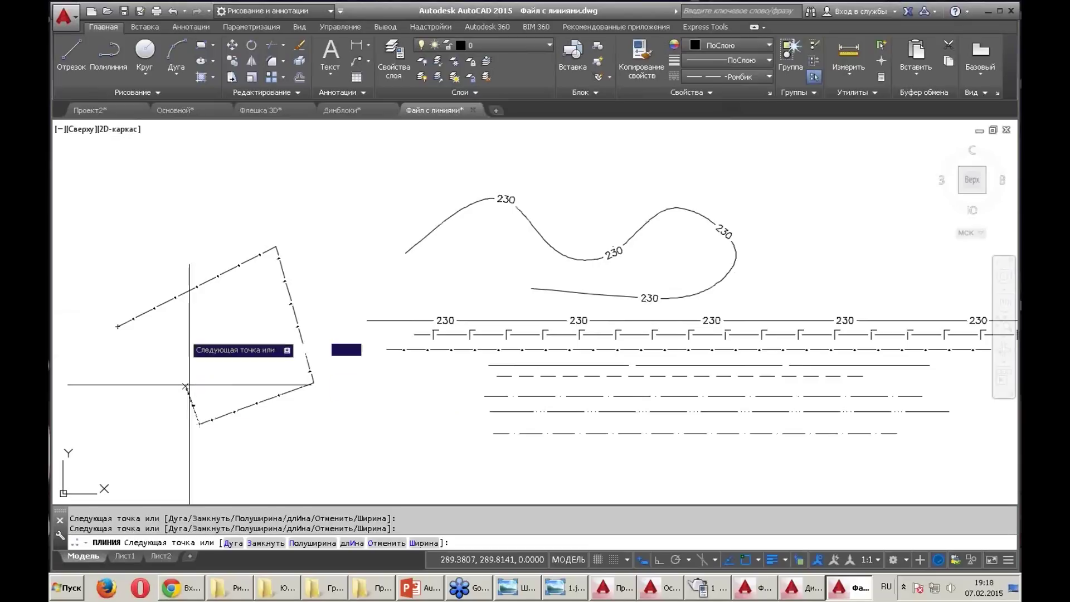
pyautogui.press('Escape')
pyautogui.scroll(3, 262, 282)
pyautogui.scroll(2, 310, 245)
pyautogui.scroll(-2, 297, 255)
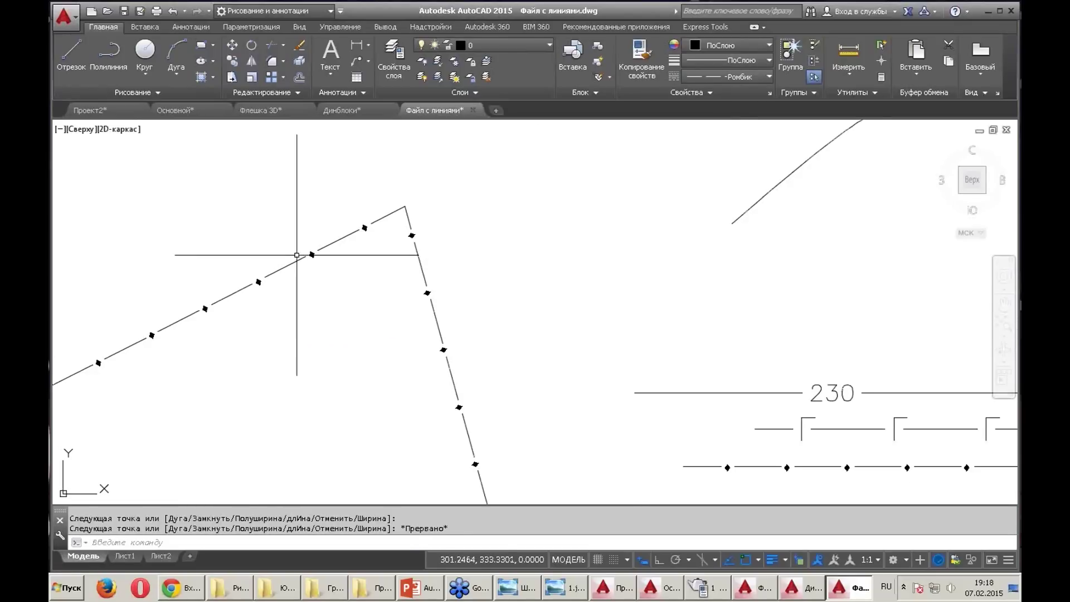
pyautogui.scroll(-4, 296, 255)
pyautogui.moveTo(305, 240); pyautogui.dragTo(227, 287, button='middle')
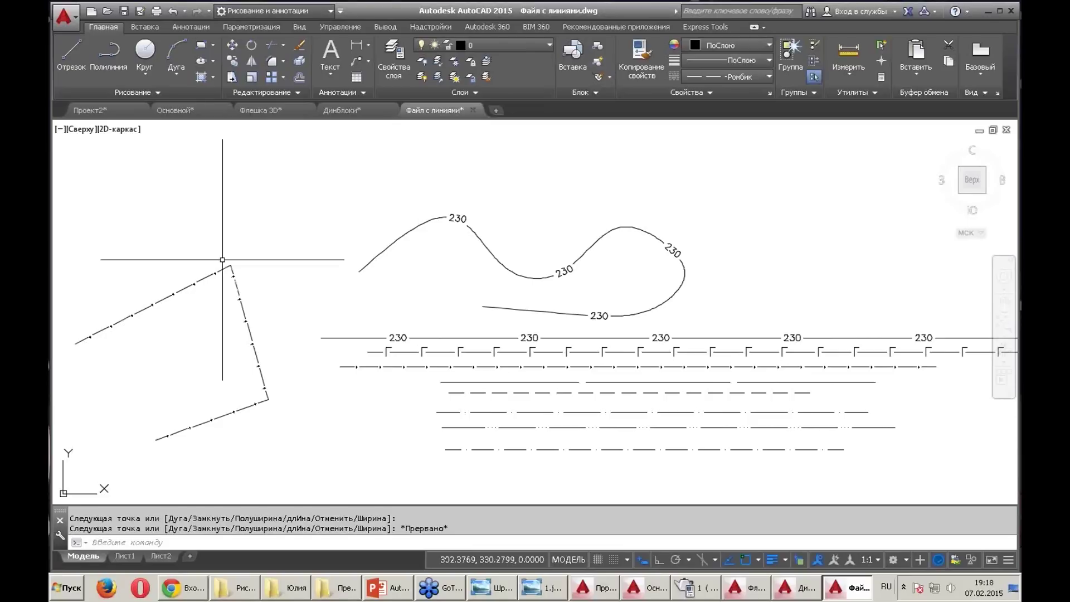
pyautogui.click(768, 75)
pyautogui.click(704, 285)
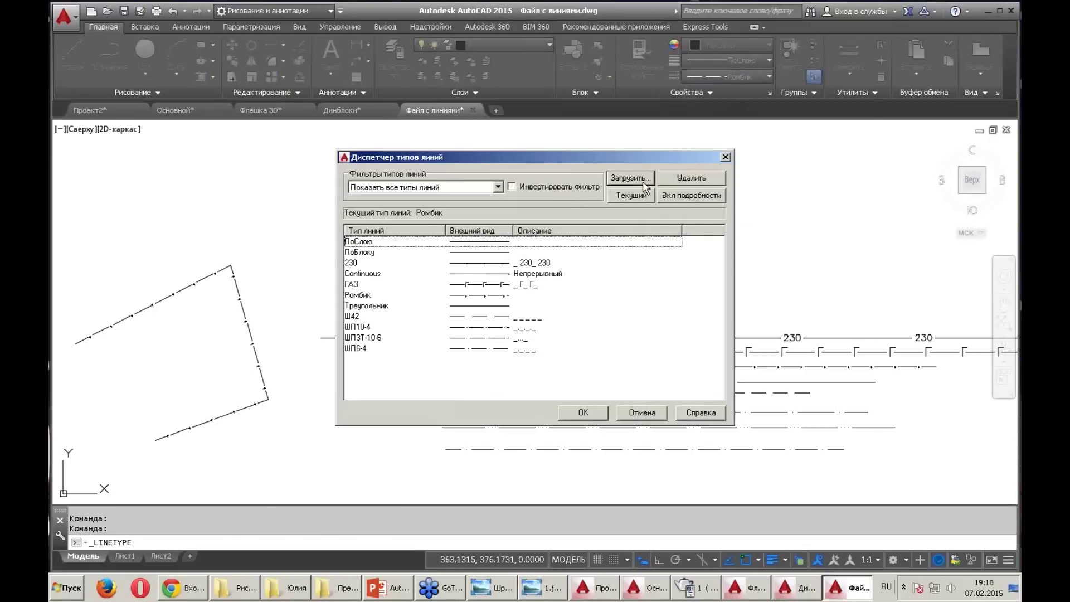
pyautogui.click(643, 182)
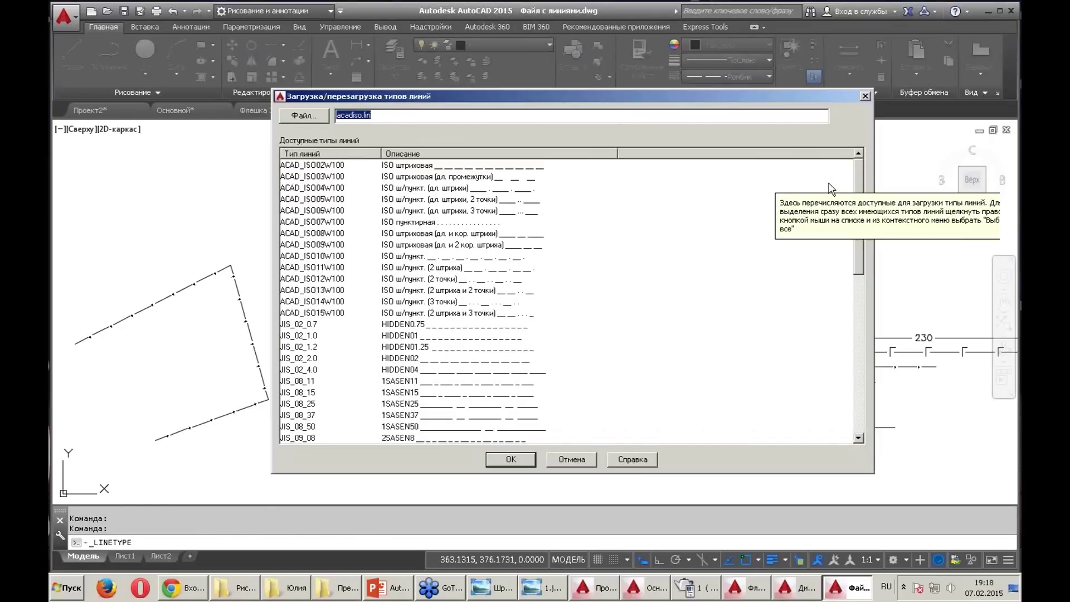
pyautogui.moveTo(856, 183)
pyautogui.mouseDown()
pyautogui.moveTo(859, 333)
pyautogui.moveTo(857, 321)
pyautogui.mouseUp()
pyautogui.click(864, 97)
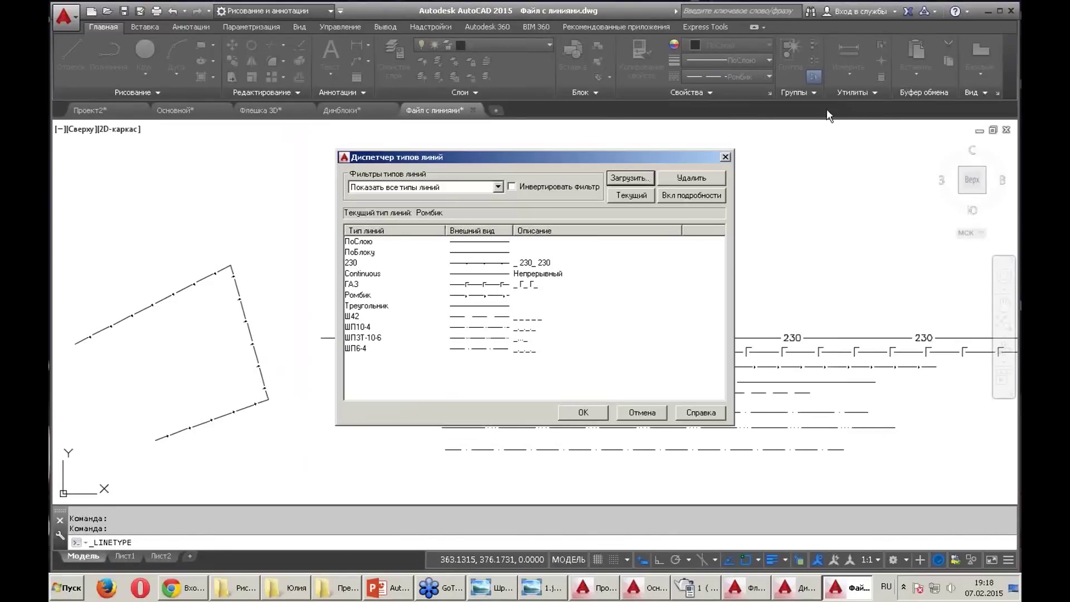
pyautogui.click(724, 157)
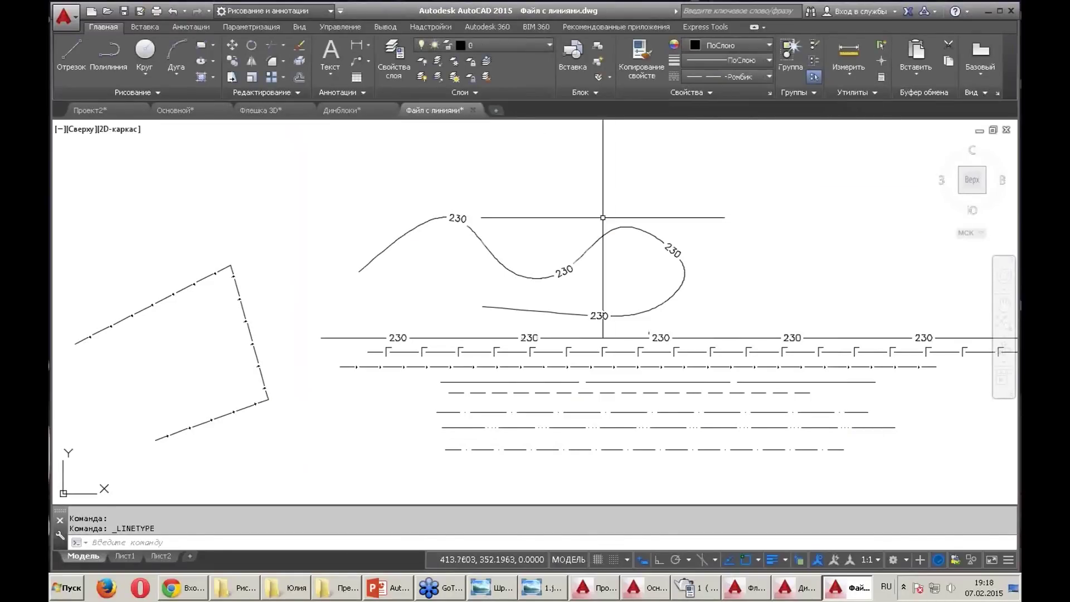
pyautogui.moveTo(597, 222); pyautogui.dragTo(501, 267, button='middle')
pyautogui.scroll(-4, 554, 239)
pyautogui.scroll(6, 580, 235)
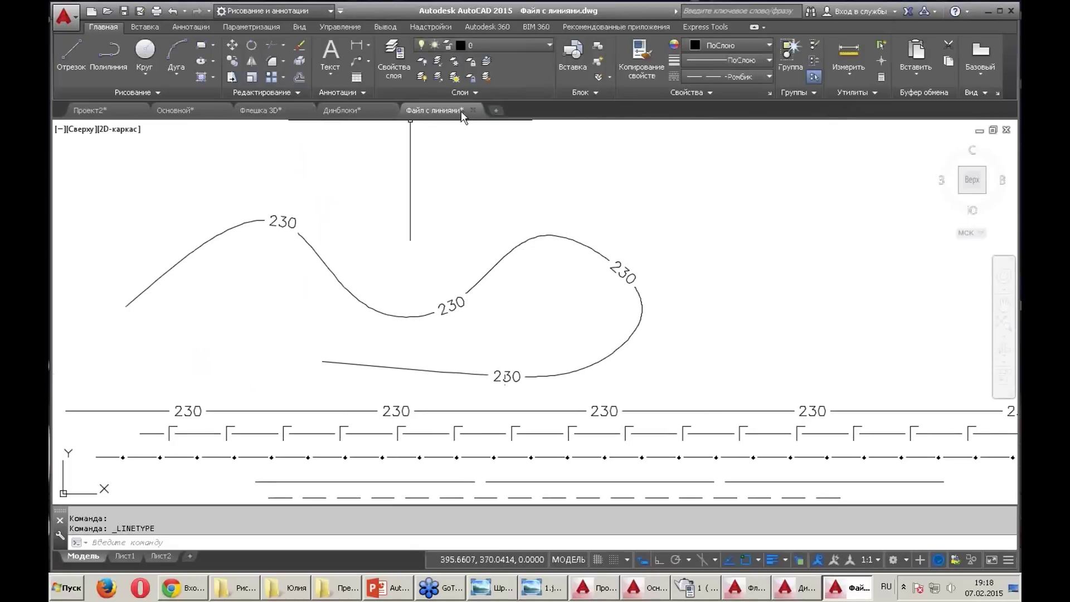
# Open ПрофДинБлок.dwg from the Презентация 0702 folder in AutoCAD
pyautogui.click(986, 9)
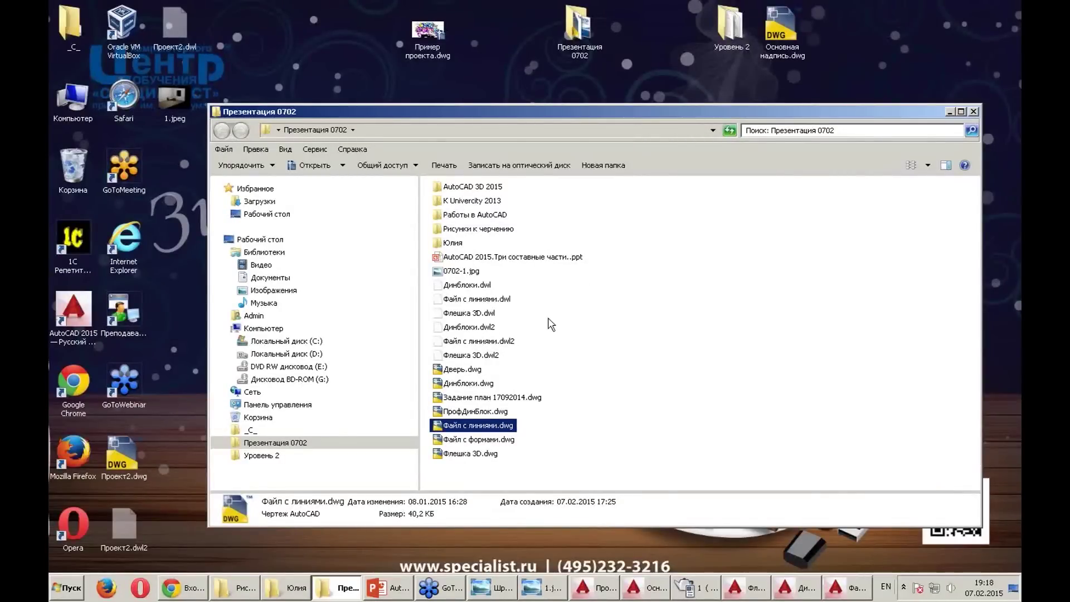
pyautogui.doubleClick(481, 411)
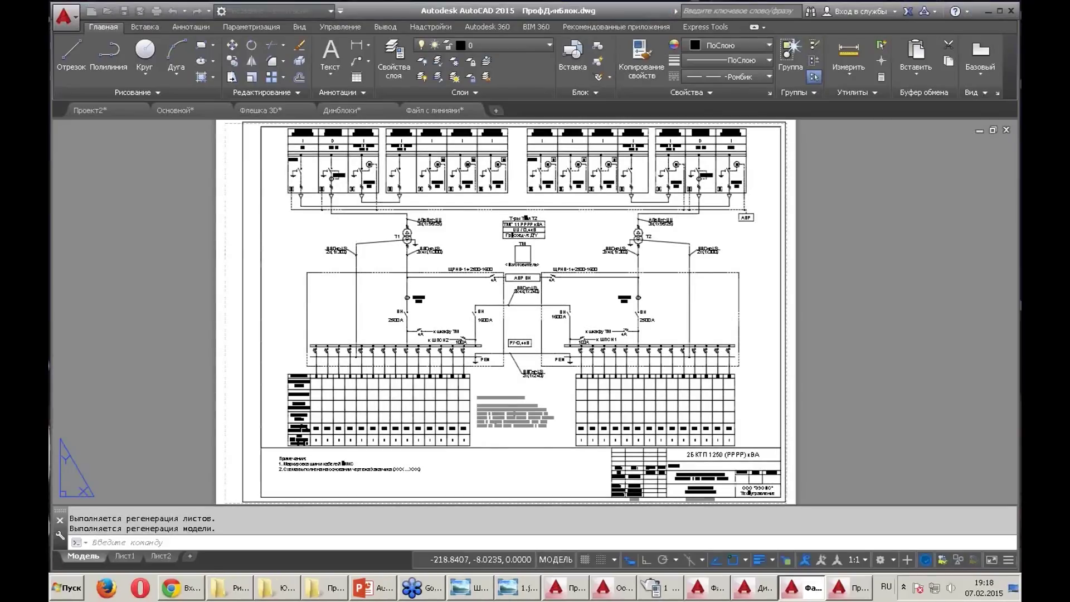
# Switch to model space, turn the grid off, and zoom onto the Т-р Т2 feeder cell
pyautogui.click(81, 556)
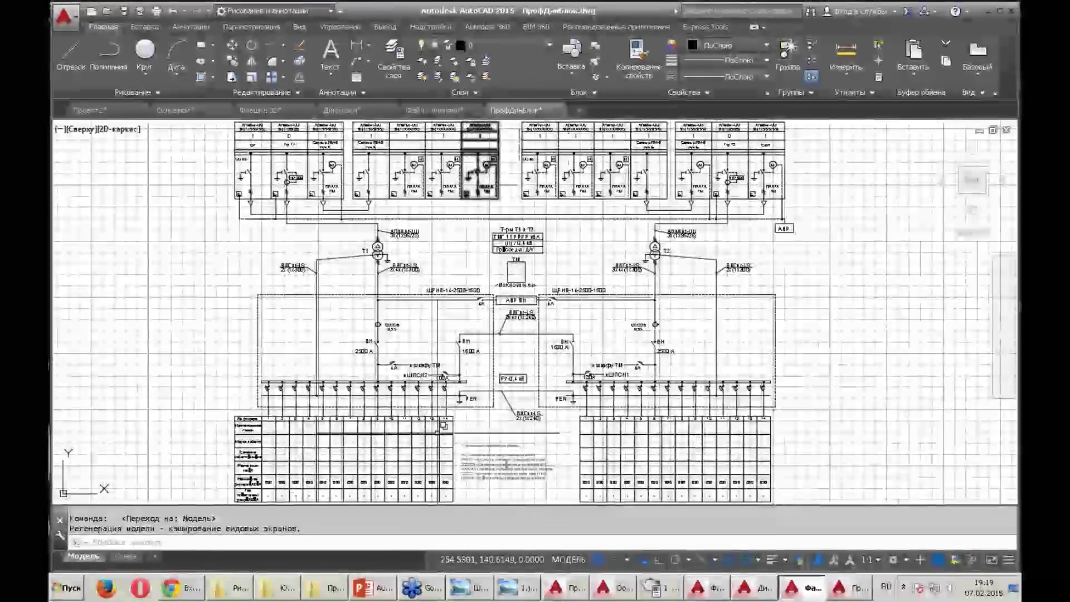
pyautogui.click(597, 559)
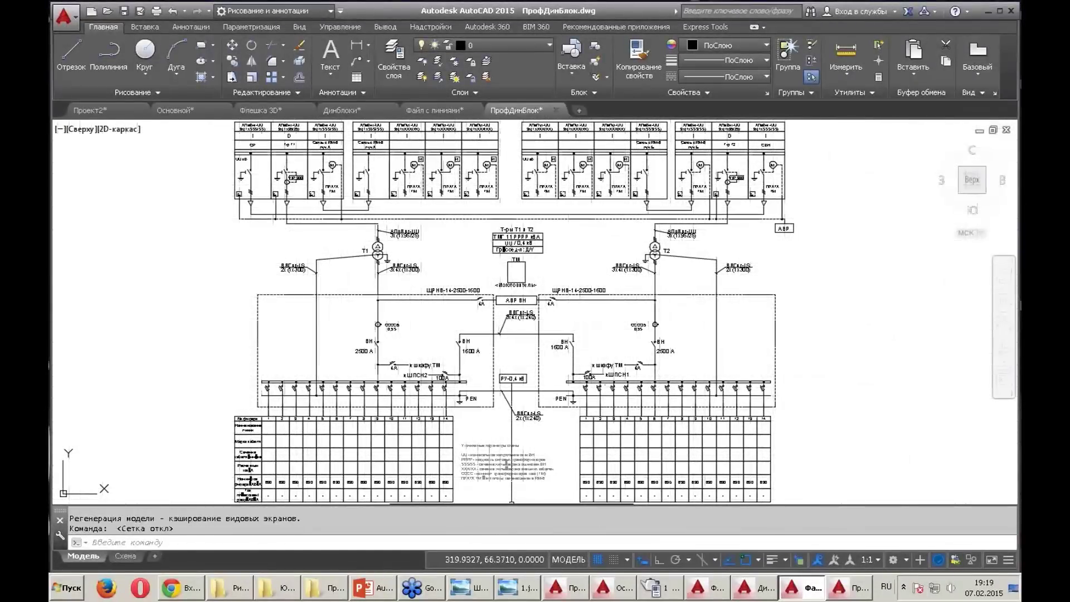
pyautogui.scroll(3, 749, 122)
pyautogui.scroll(5, 749, 122)
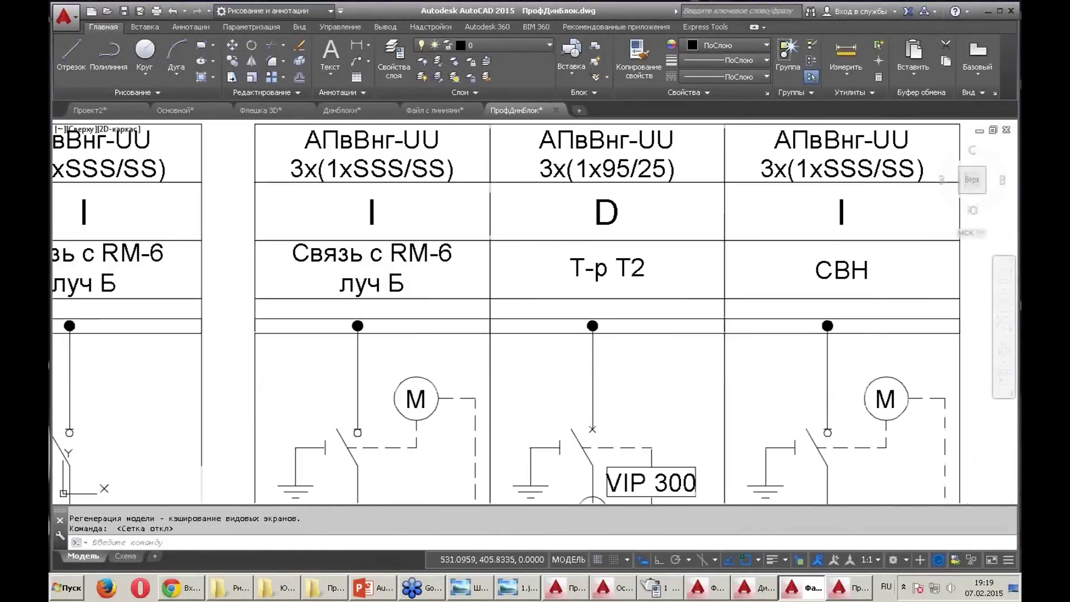
pyautogui.moveTo(583, 262); pyautogui.dragTo(562, 304, button='middle')
pyautogui.scroll(-2, 573, 175)
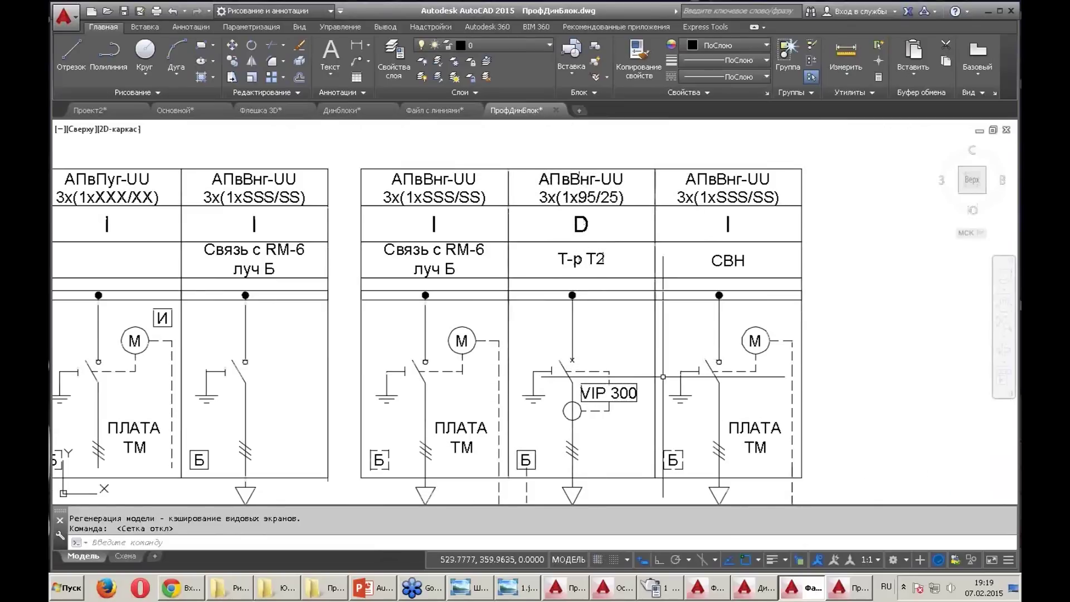
pyautogui.moveTo(646, 412); pyautogui.dragTo(606, 360, button='middle')
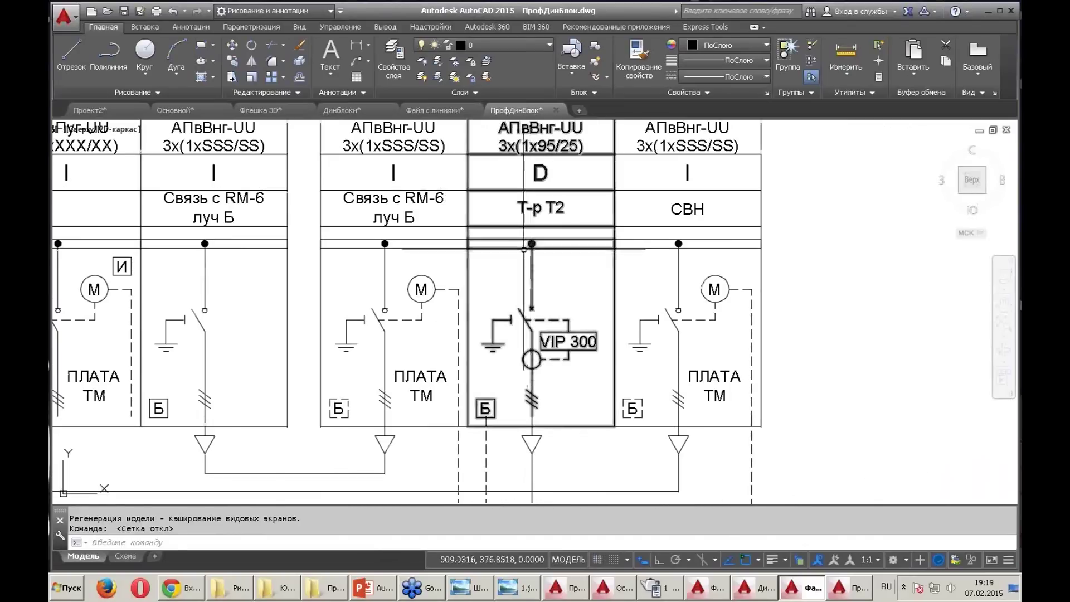
# Select the Т-р Т2 feeder block and try two function D variants, including one with КБА
pyautogui.click(467, 257)
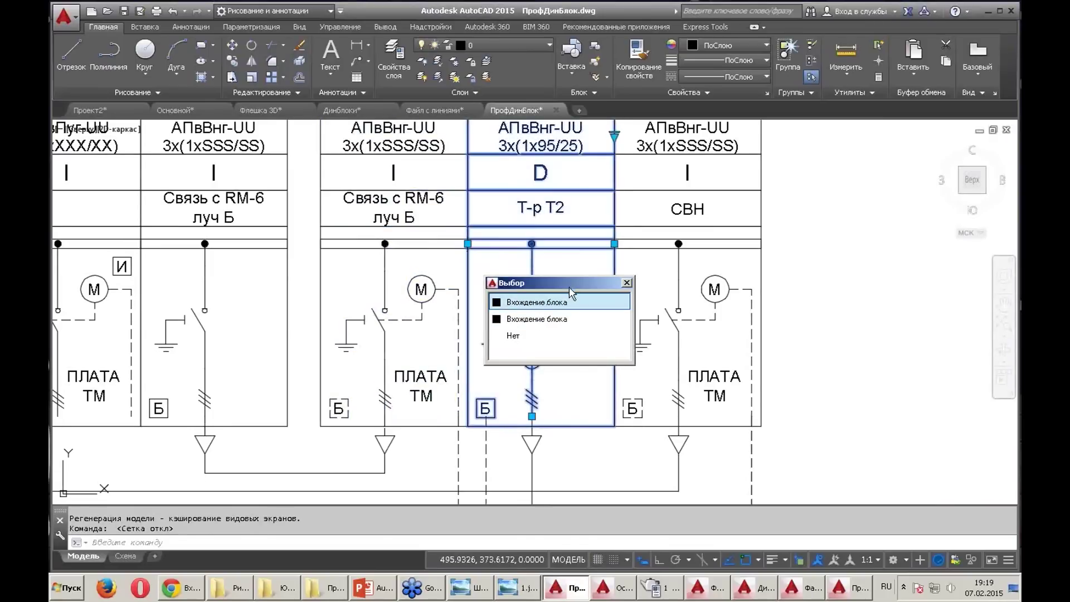
pyautogui.click(536, 302)
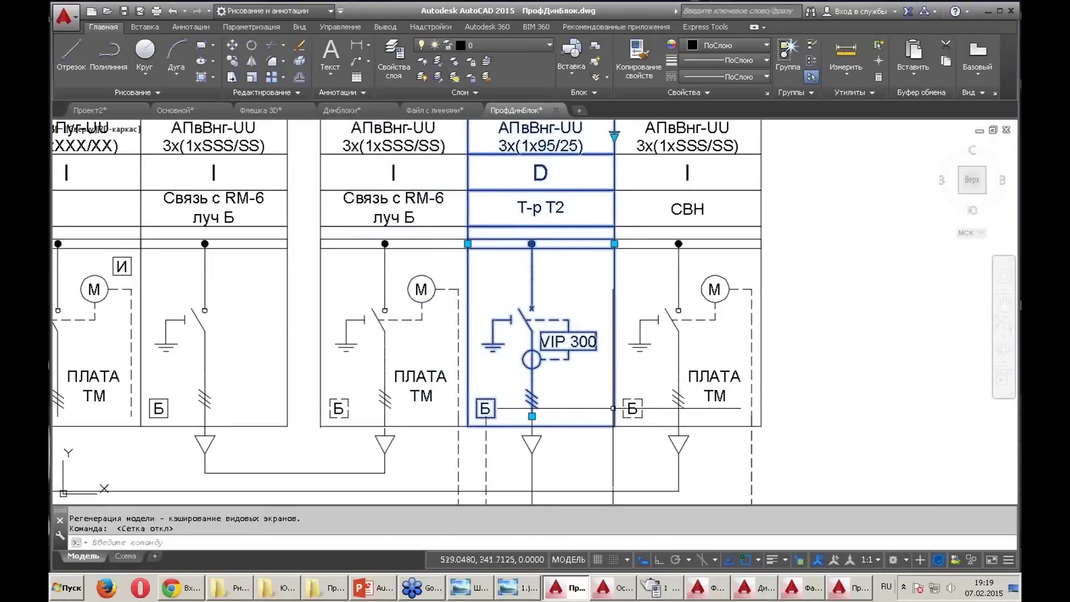
pyautogui.scroll(-1, 613, 295)
pyautogui.scroll(1, 655, 264)
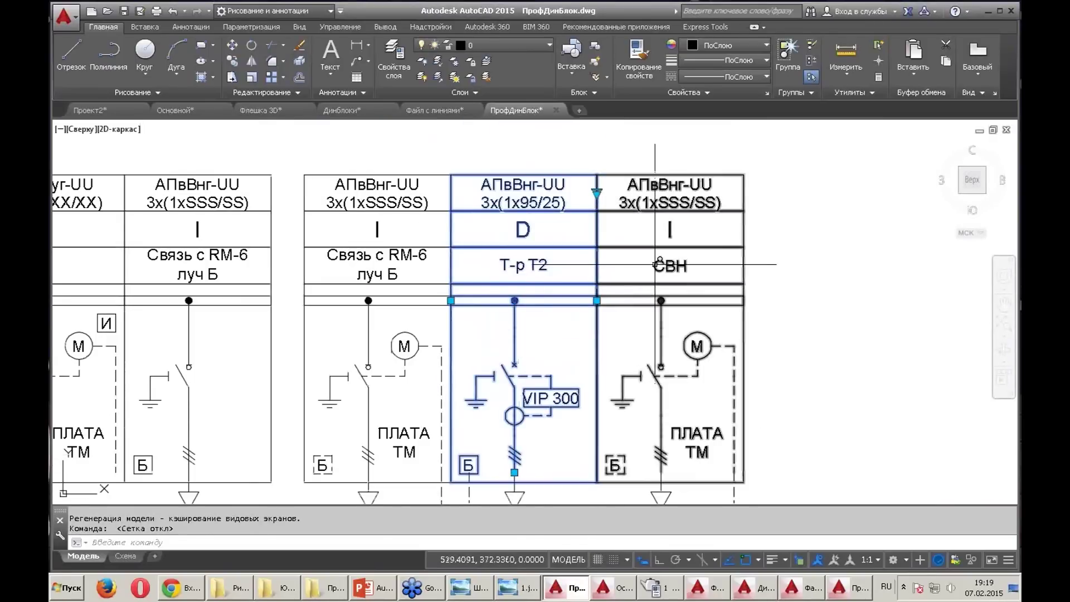
pyautogui.click(596, 193)
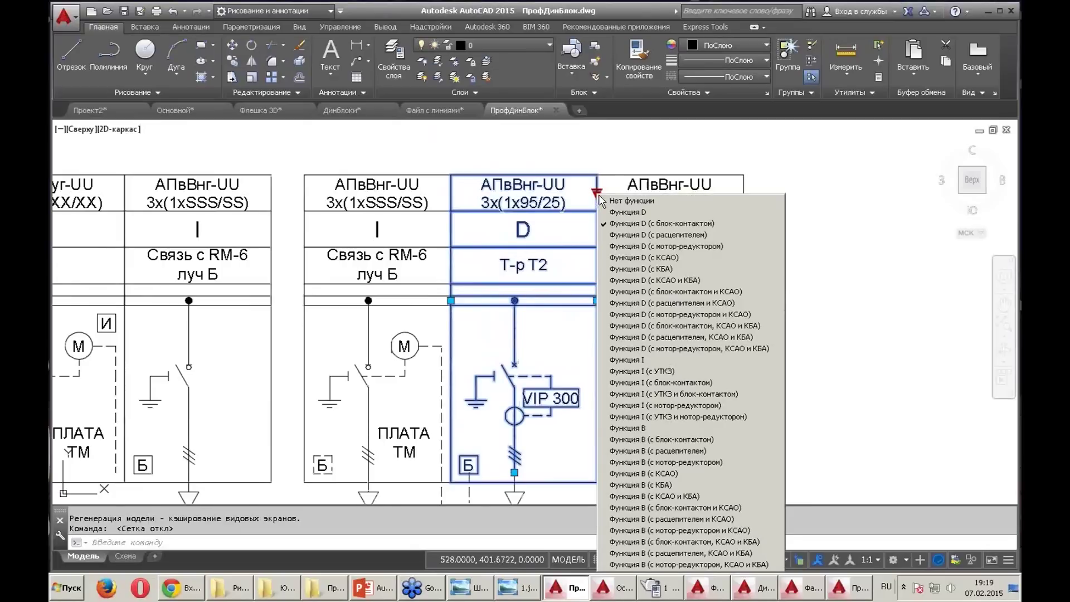
pyautogui.click(637, 236)
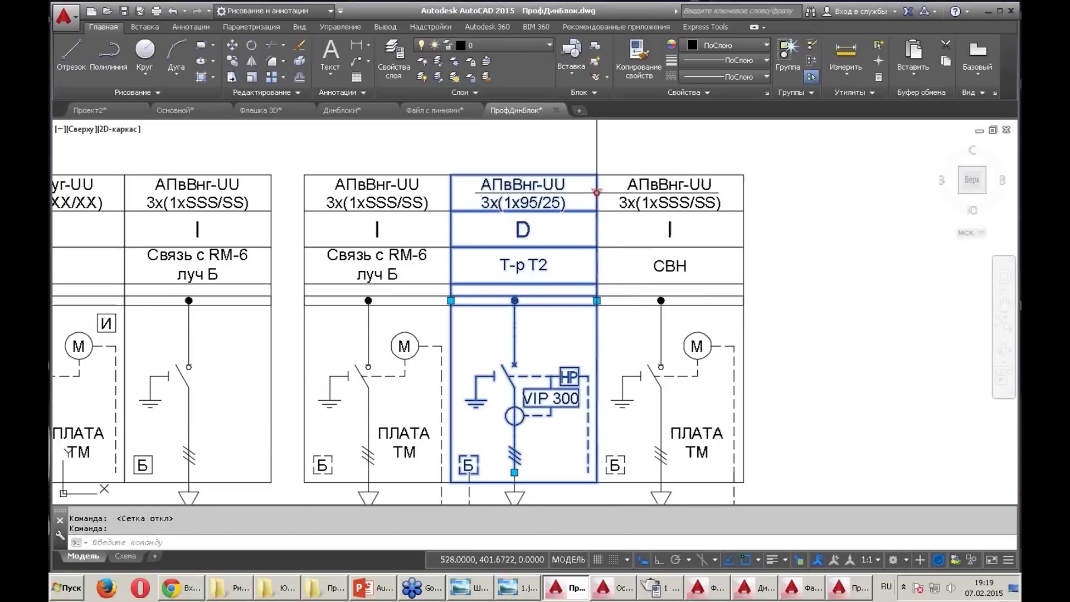
pyautogui.click(596, 194)
pyautogui.click(652, 269)
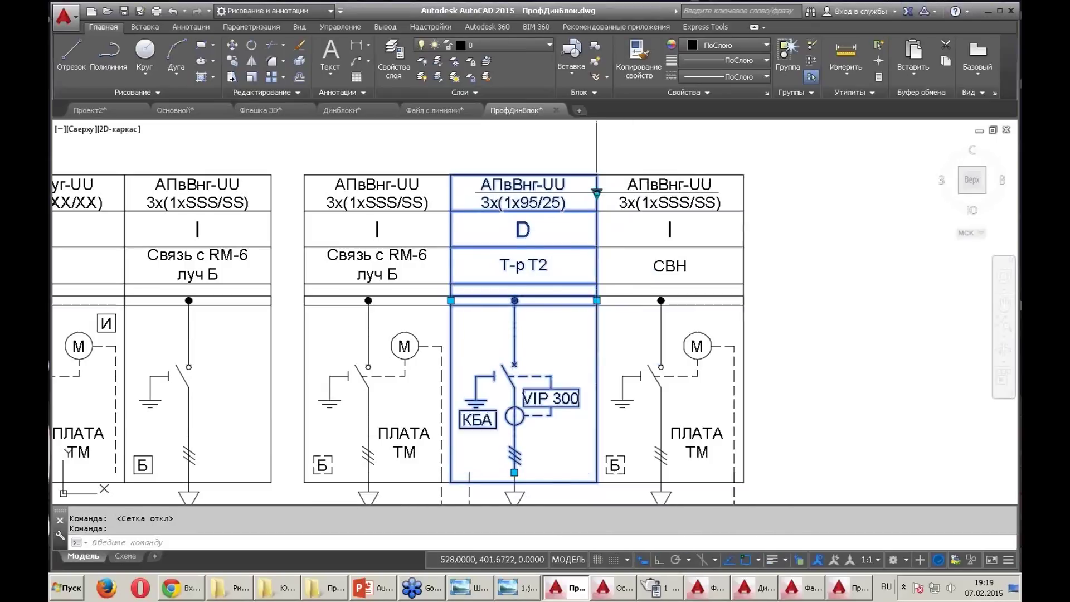
# Cycle the block through function B, function B with КСАО, and a function I variant
pyautogui.click(596, 193)
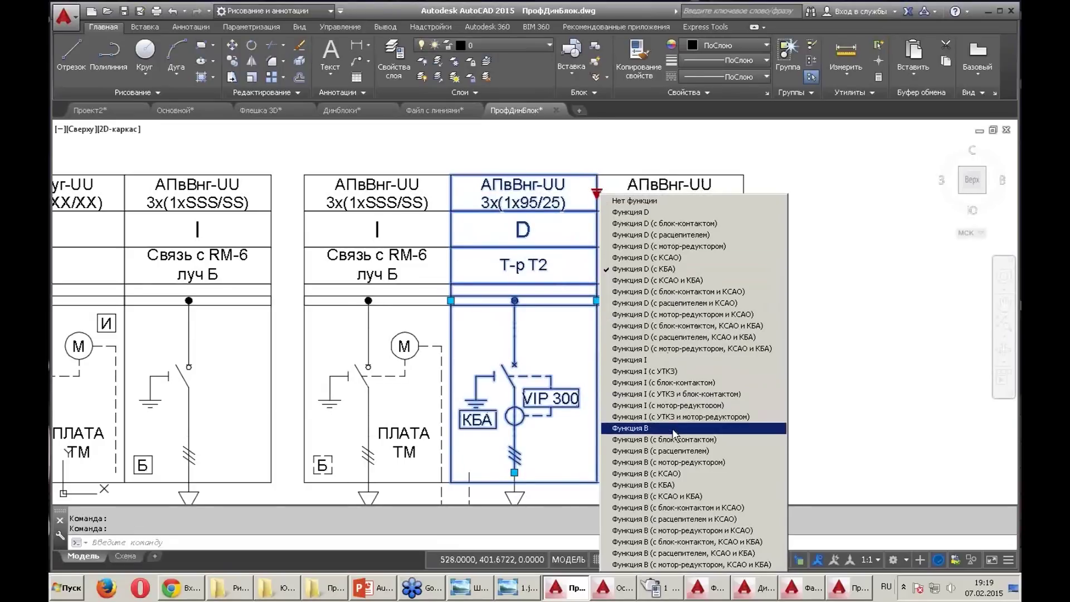
pyautogui.click(629, 428)
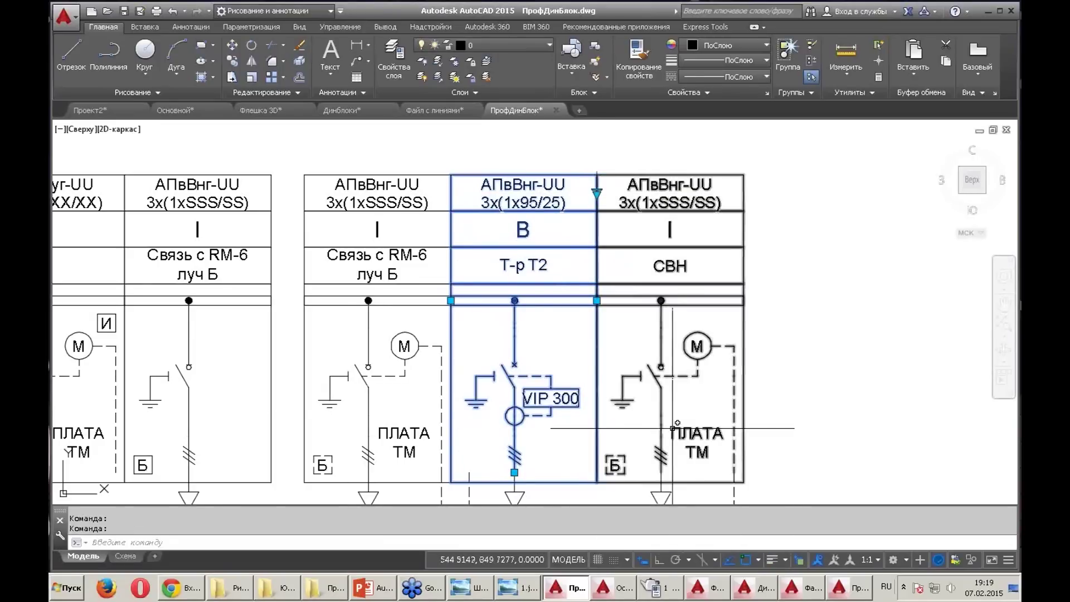
pyautogui.click(596, 192)
pyautogui.click(649, 473)
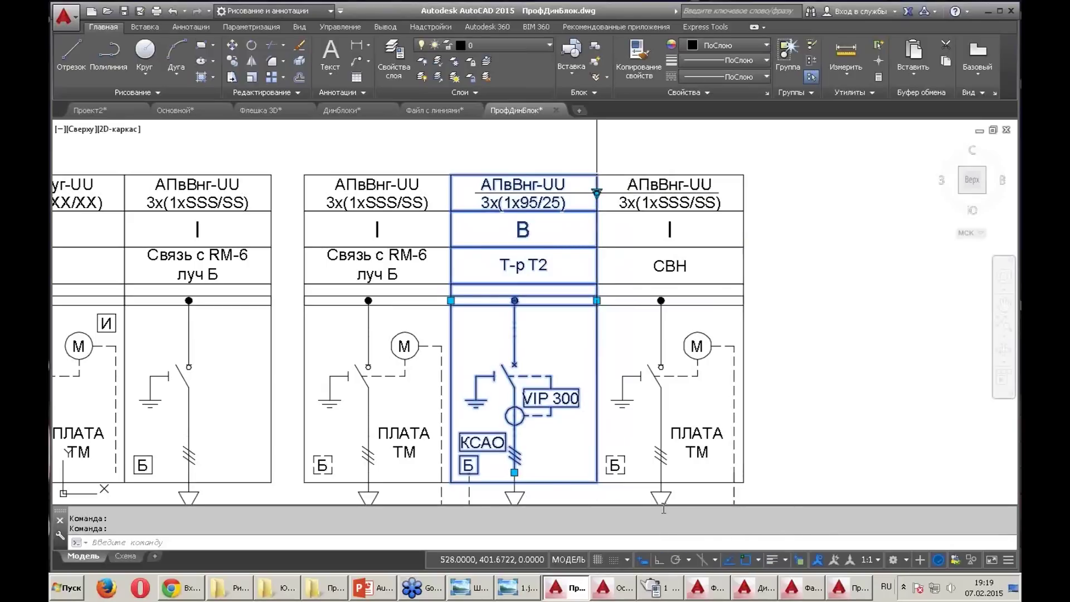
pyautogui.click(596, 192)
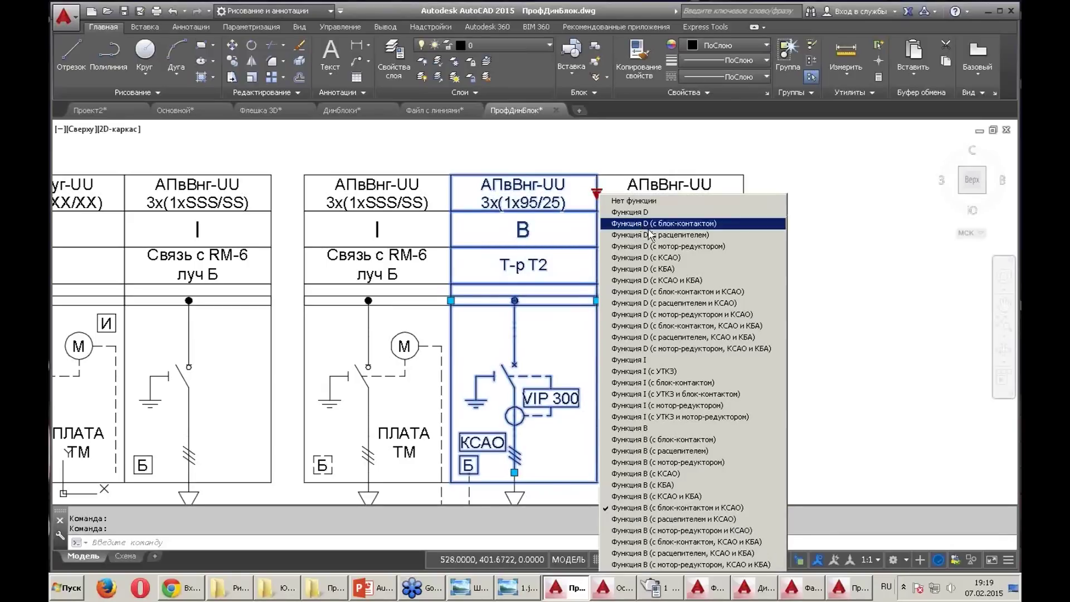
pyautogui.click(674, 359)
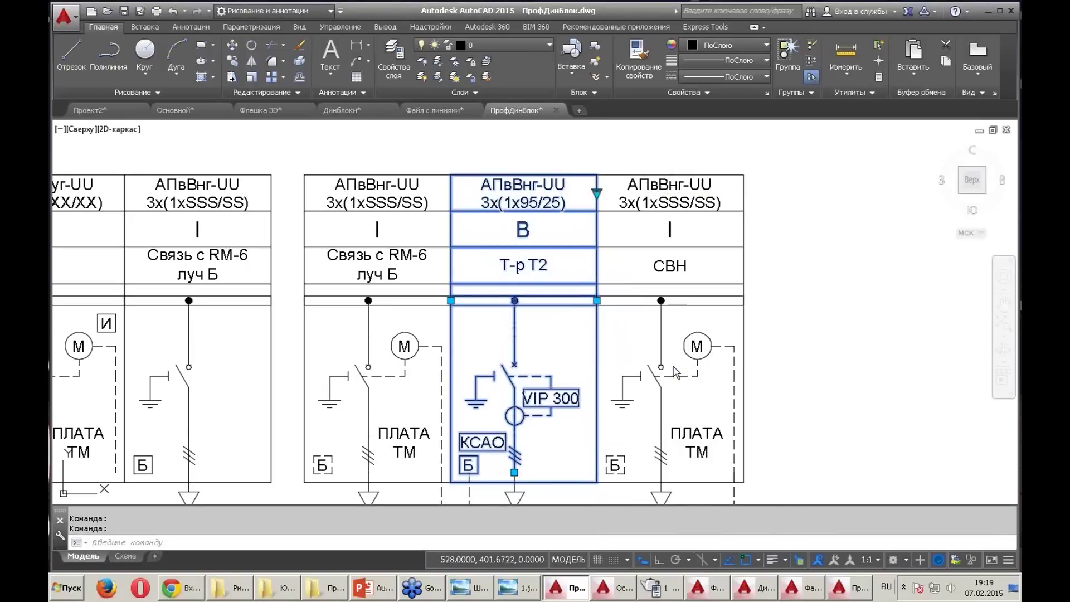
# Try function D with trip unit and КСАО, then settle on function B with motor, КБА, КСАО
pyautogui.click(597, 192)
pyautogui.click(676, 303)
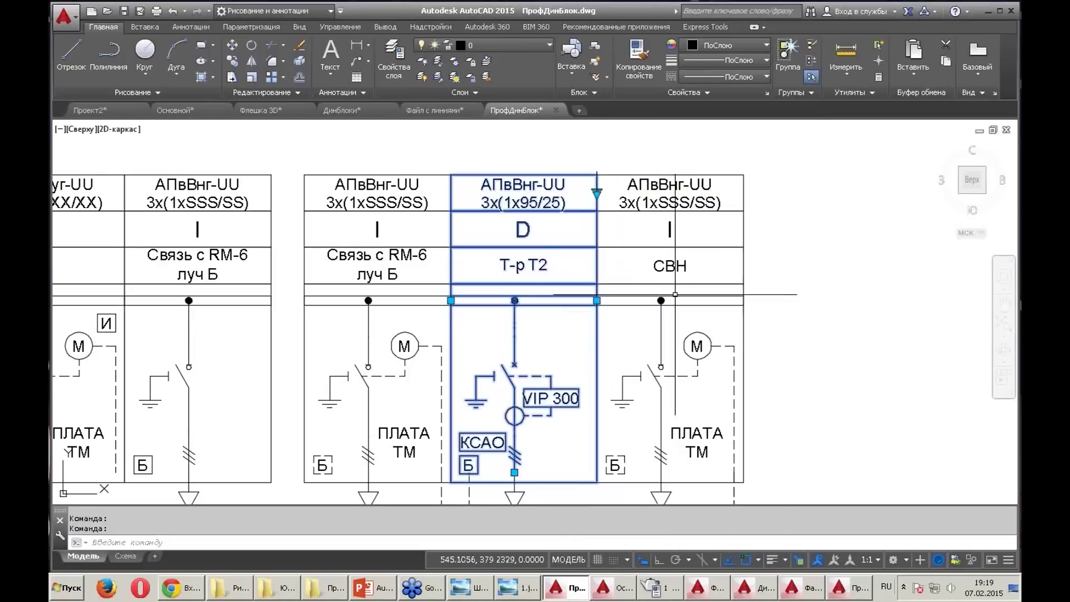
pyautogui.click(596, 193)
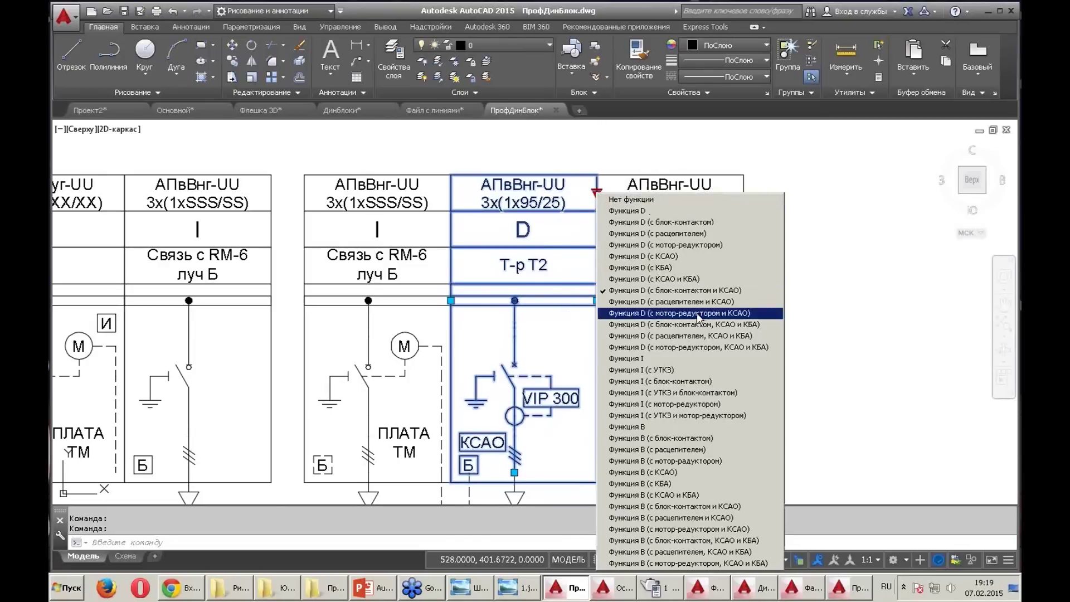
pyautogui.click(699, 557)
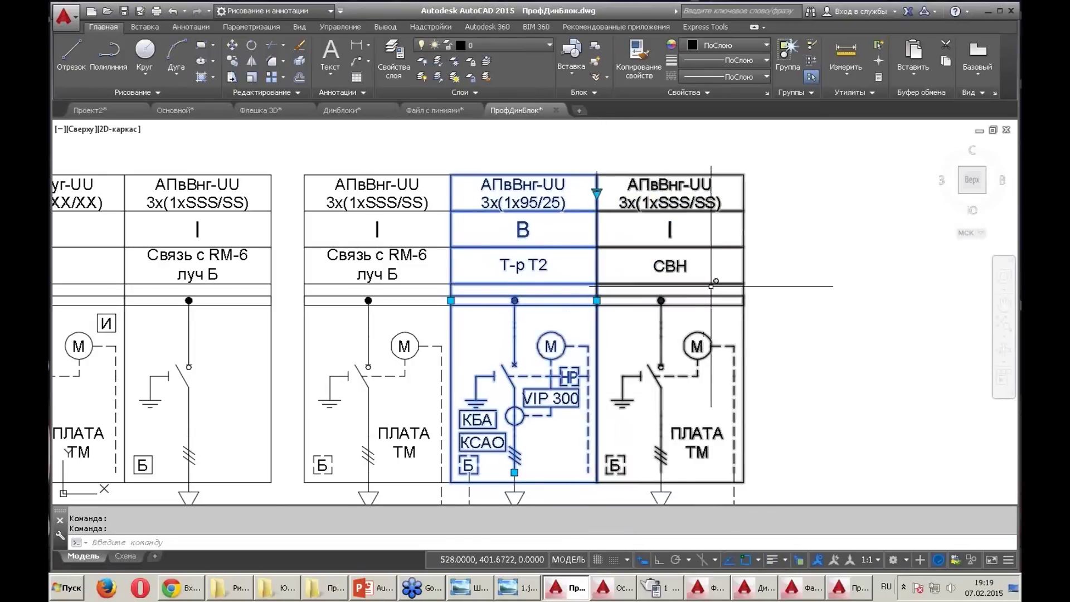
pyautogui.press('Escape')
pyautogui.scroll(-4, 716, 187)
pyautogui.scroll(-2, 469, 205)
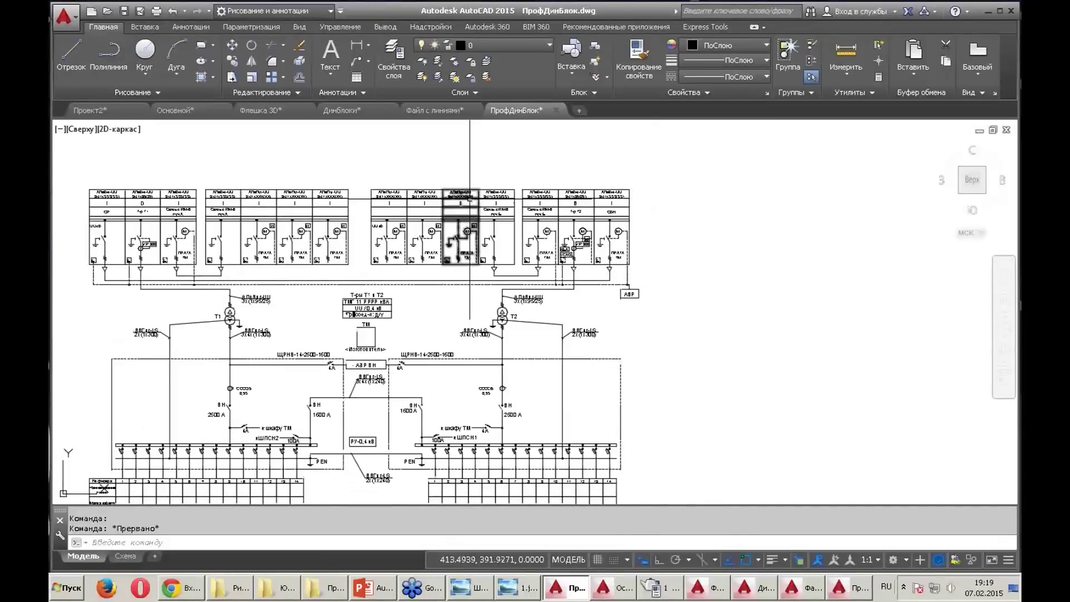
pyautogui.scroll(-1, 355, 315)
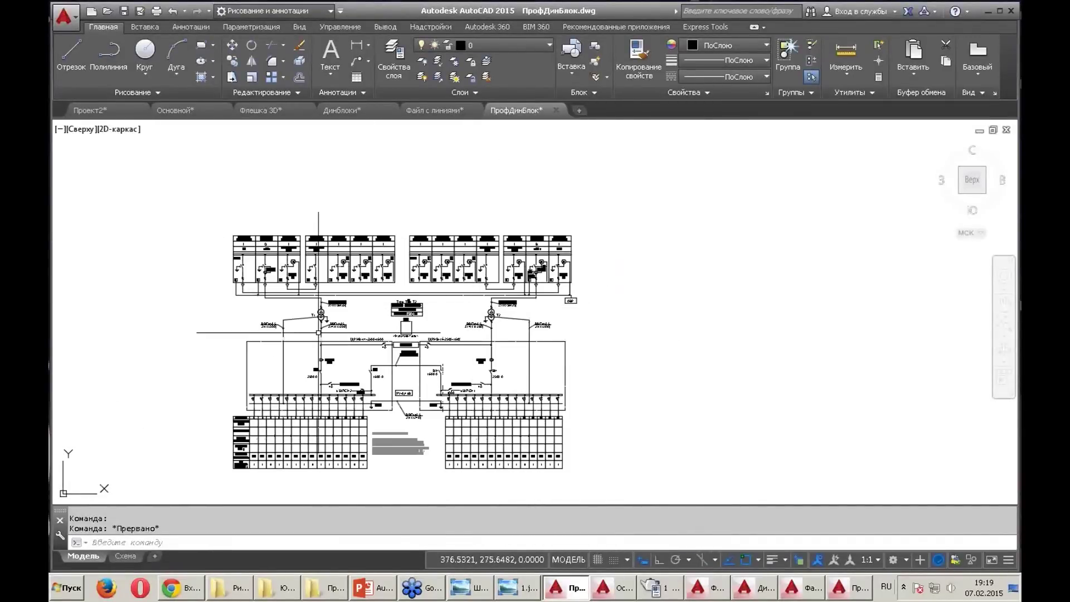
pyautogui.scroll(3, 348, 418)
pyautogui.scroll(-2, 390, 390)
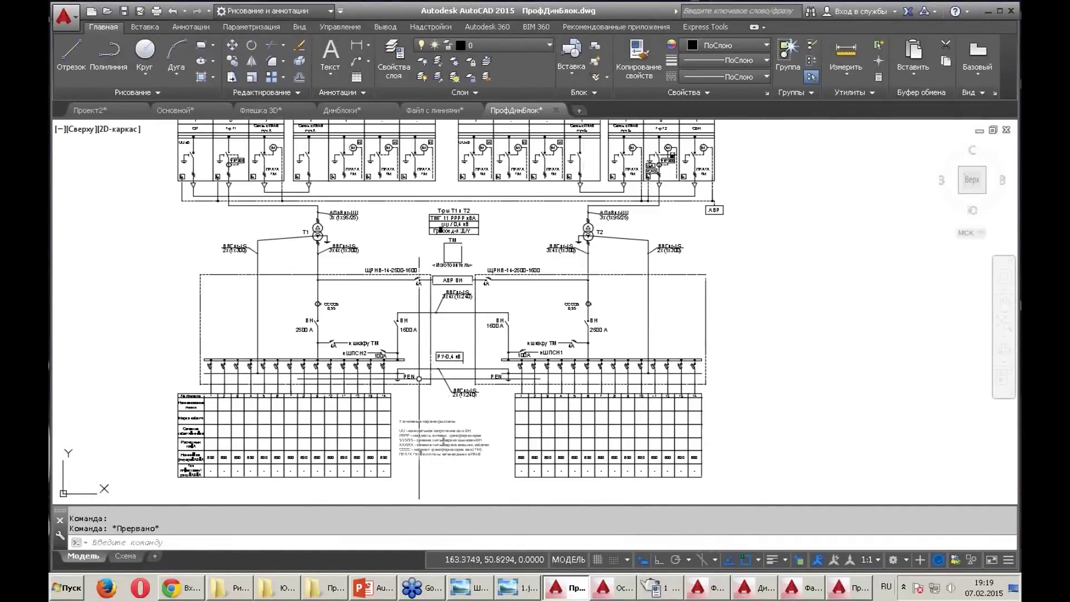
pyautogui.scroll(-1, 474, 334)
pyautogui.scroll(1, 563, 277)
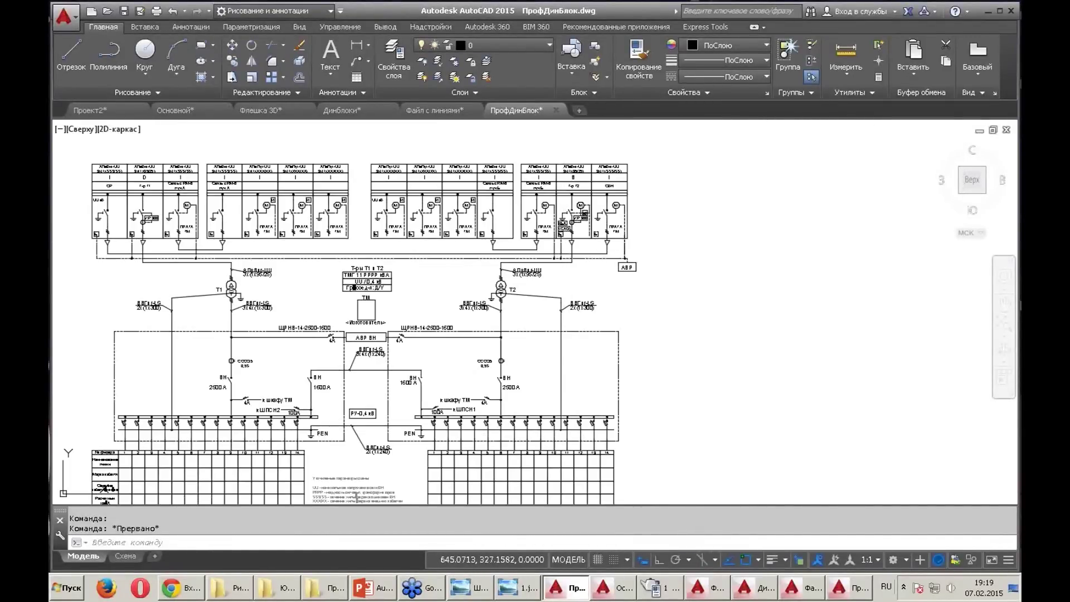
pyautogui.scroll(-2, 722, 248)
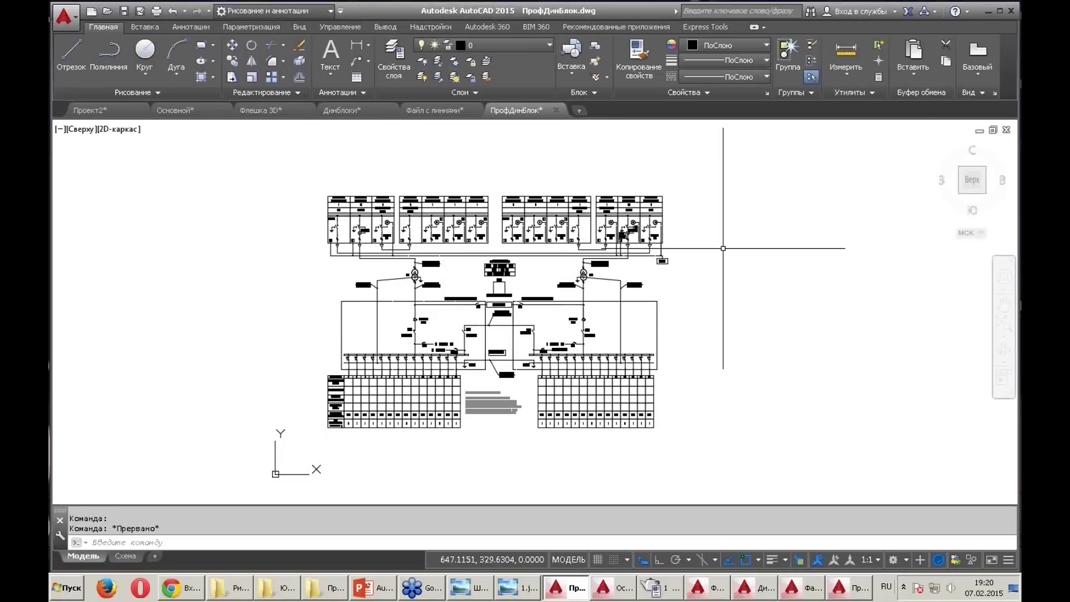
pyautogui.scroll(5, 554, 182)
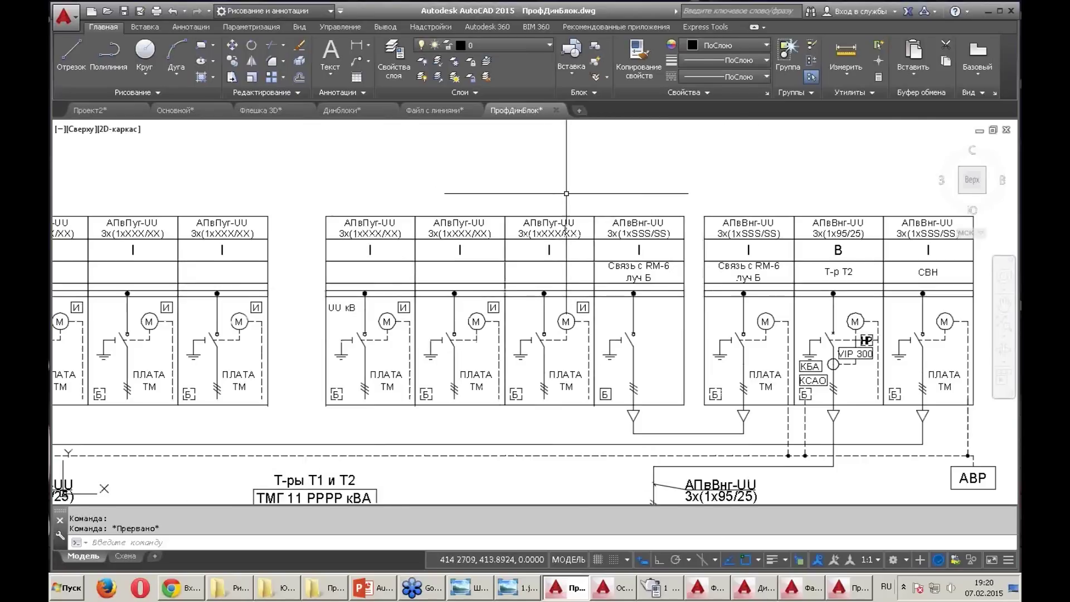
# Switch block D to function D with КБА and КСАО, then to the VIP 30 and КСАО variant
pyautogui.click(543, 334)
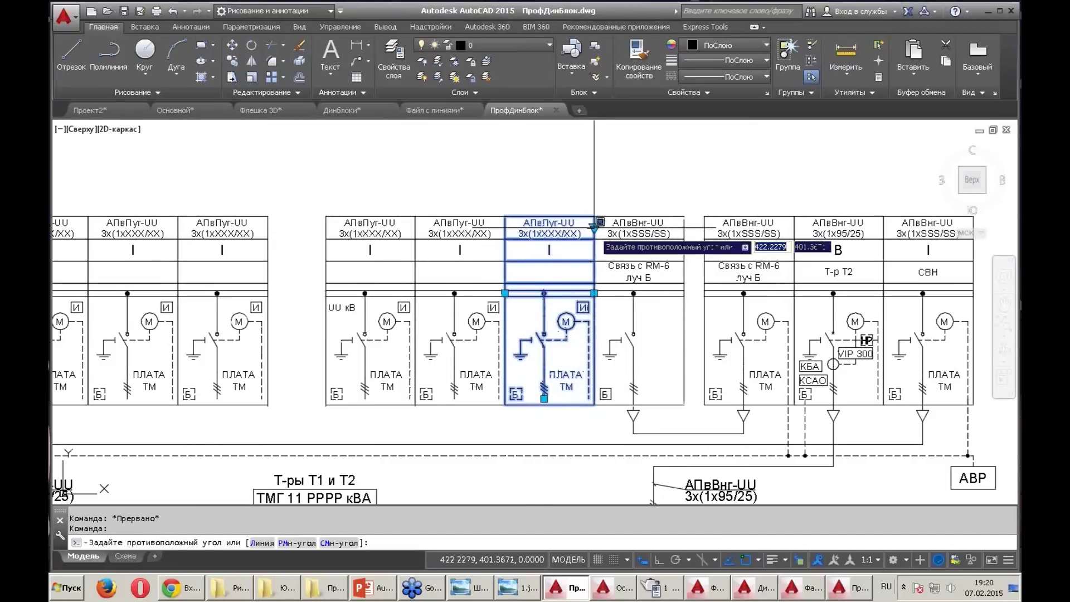
pyautogui.click(594, 227)
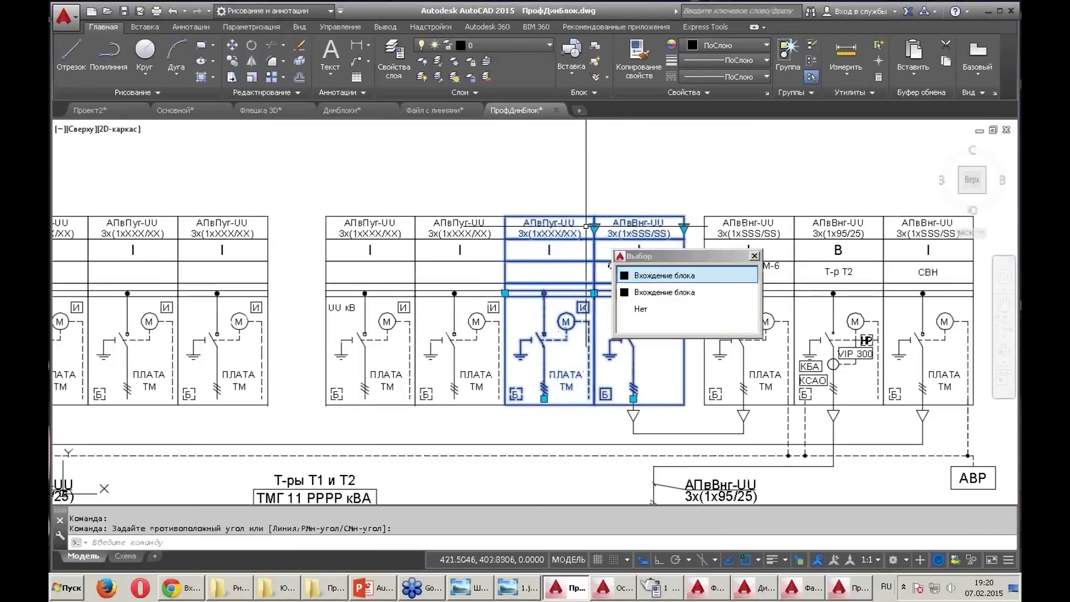
pyautogui.click(648, 277)
pyautogui.click(594, 228)
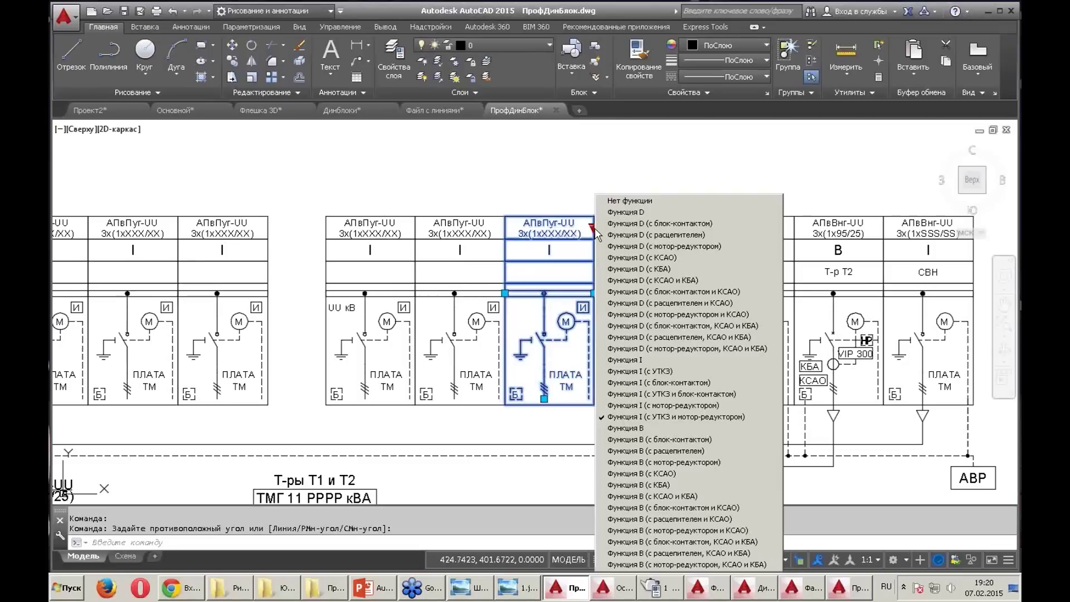
pyautogui.click(655, 336)
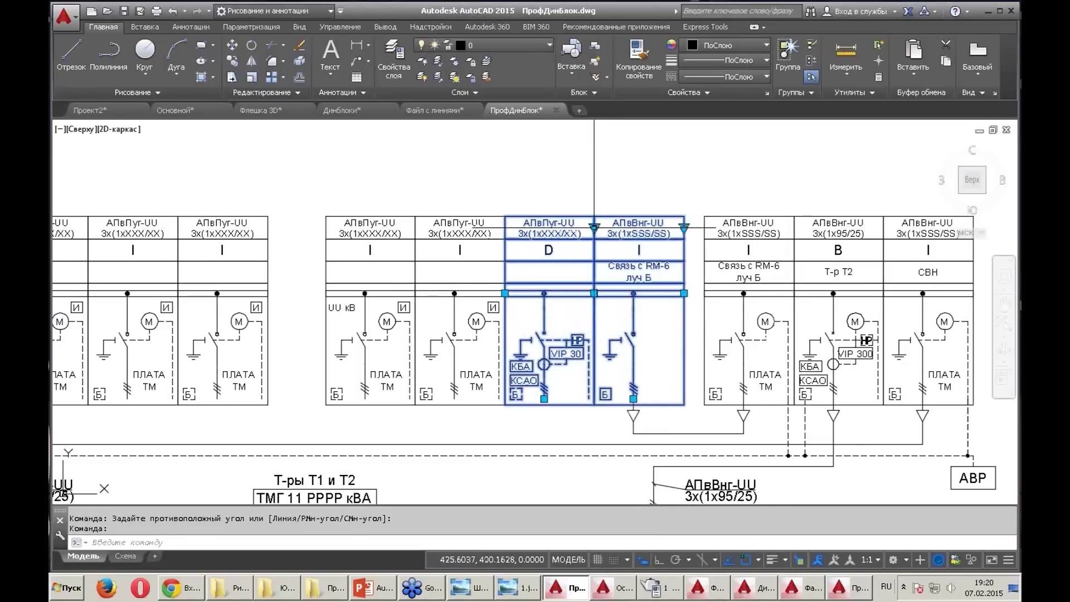
pyautogui.click(594, 228)
pyautogui.click(646, 302)
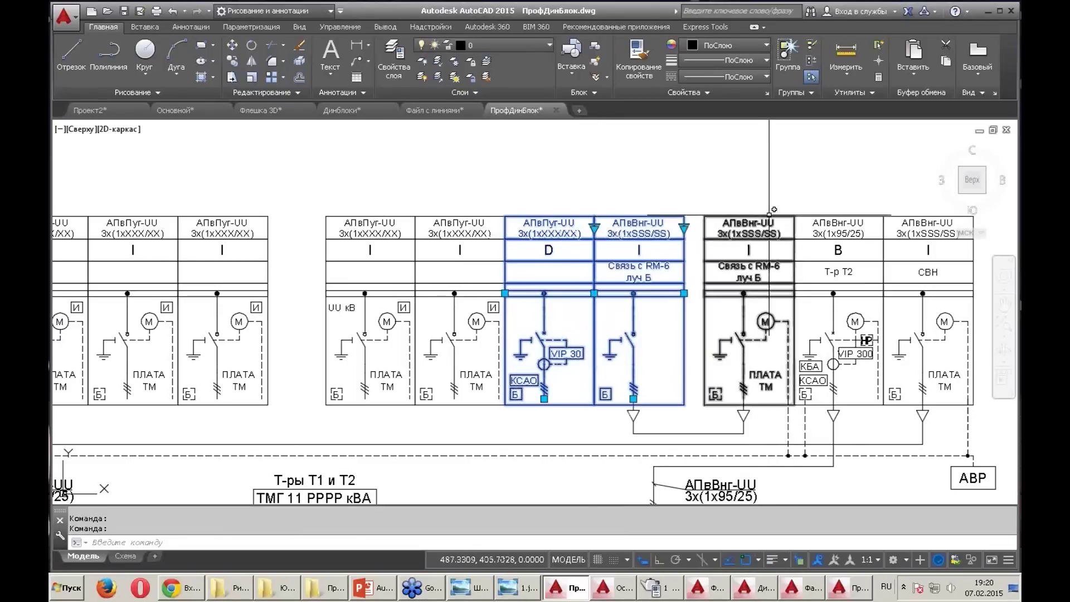
pyautogui.press('Escape')
# Zoom out, shift the schematic slightly left, and minimize AutoCAD
pyautogui.scroll(-4, 749, 202)
pyautogui.scroll(-3, 741, 198)
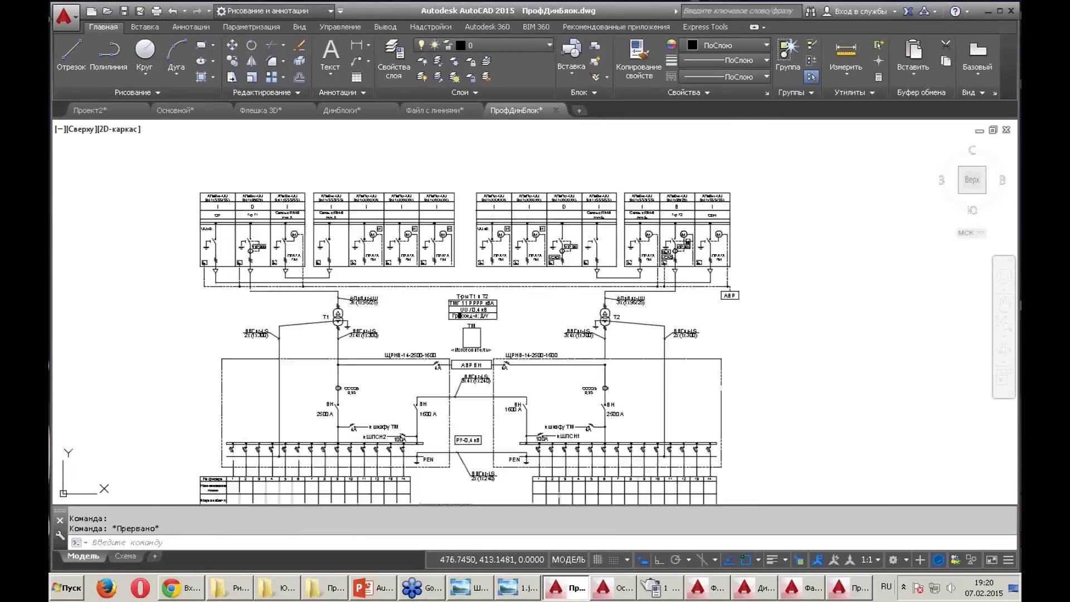
pyautogui.moveTo(732, 194); pyautogui.dragTo(687, 199, button='middle')
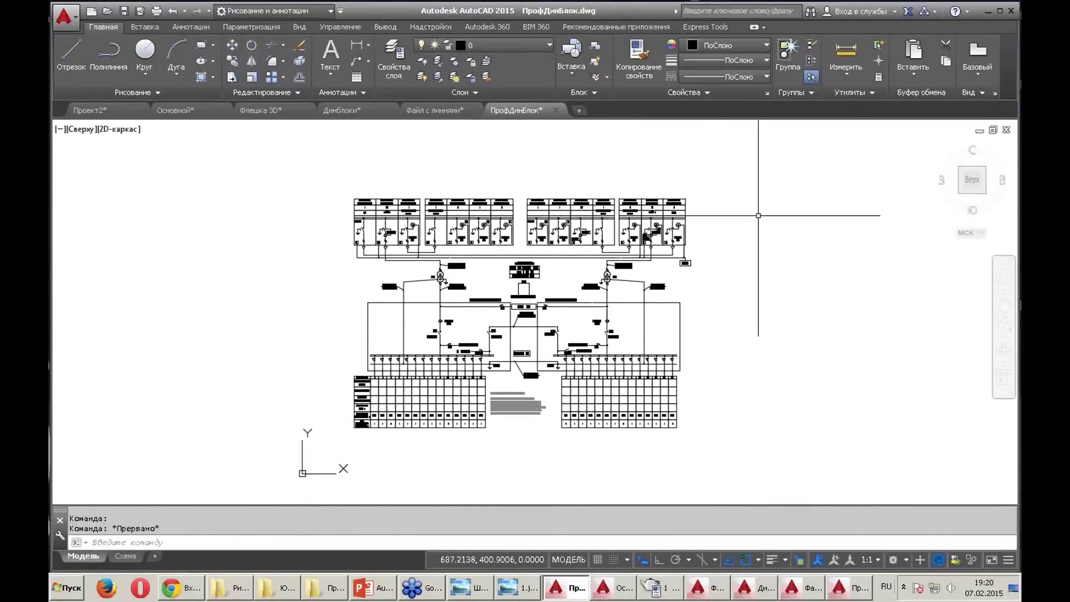
pyautogui.click(986, 10)
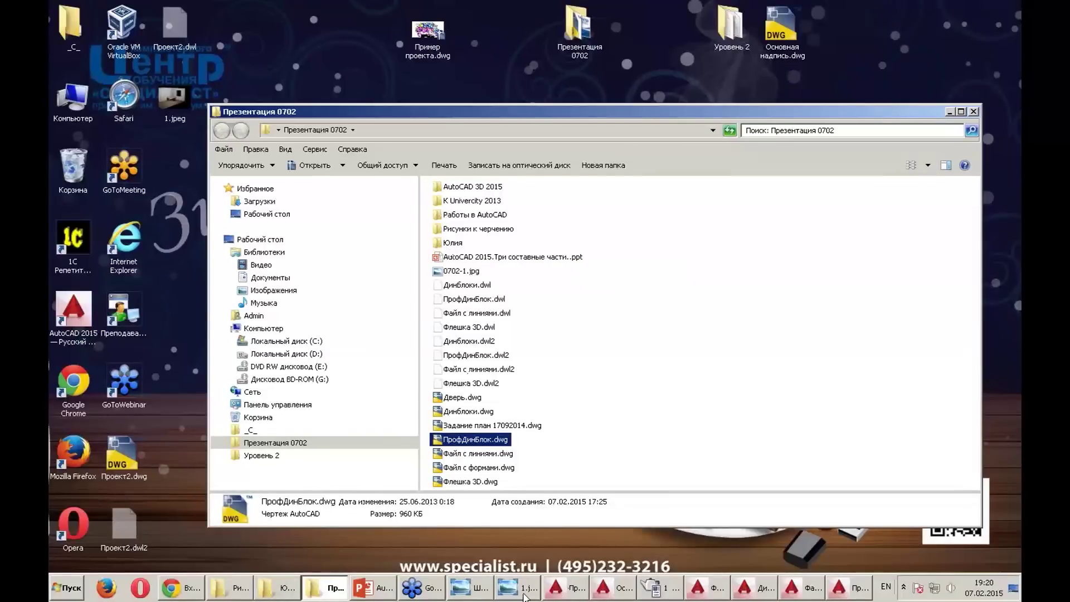
# Bring the AutoCAD 2015.Три составные части presentation in PowerPoint to the front from the taskbar
pyautogui.click(369, 589)
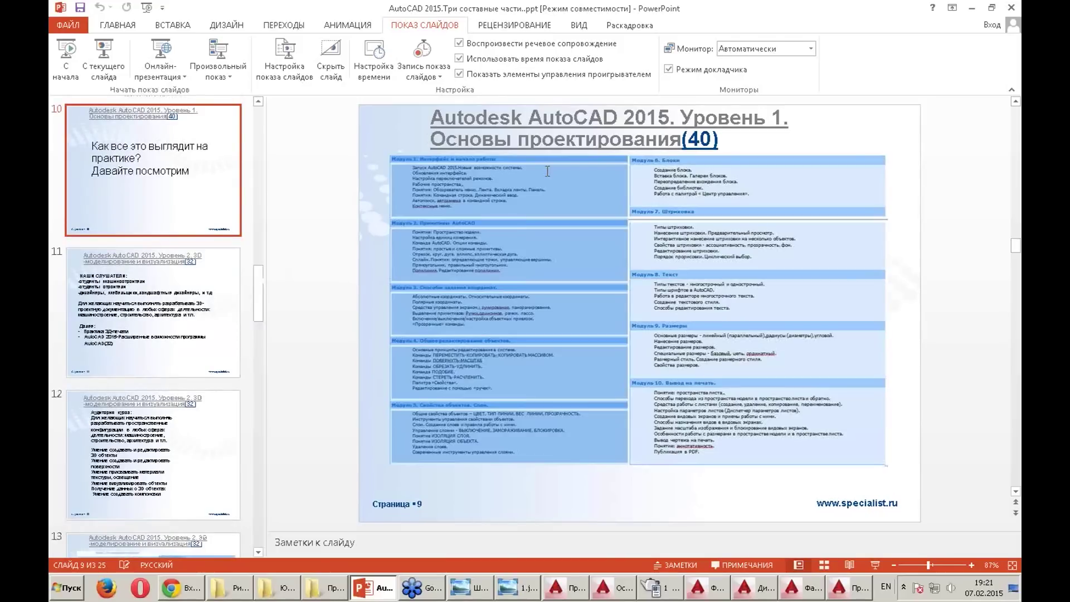
# Step through the course slides with the arrow keys up to slide 19
pyautogui.press('Down')
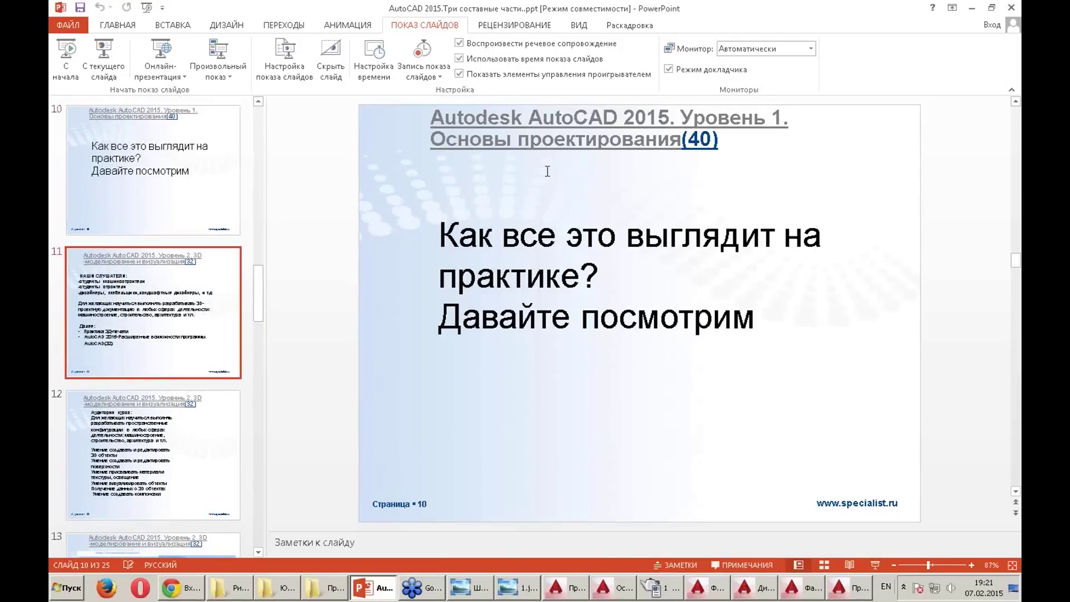
pyautogui.press('Down')
pyautogui.press('Down')
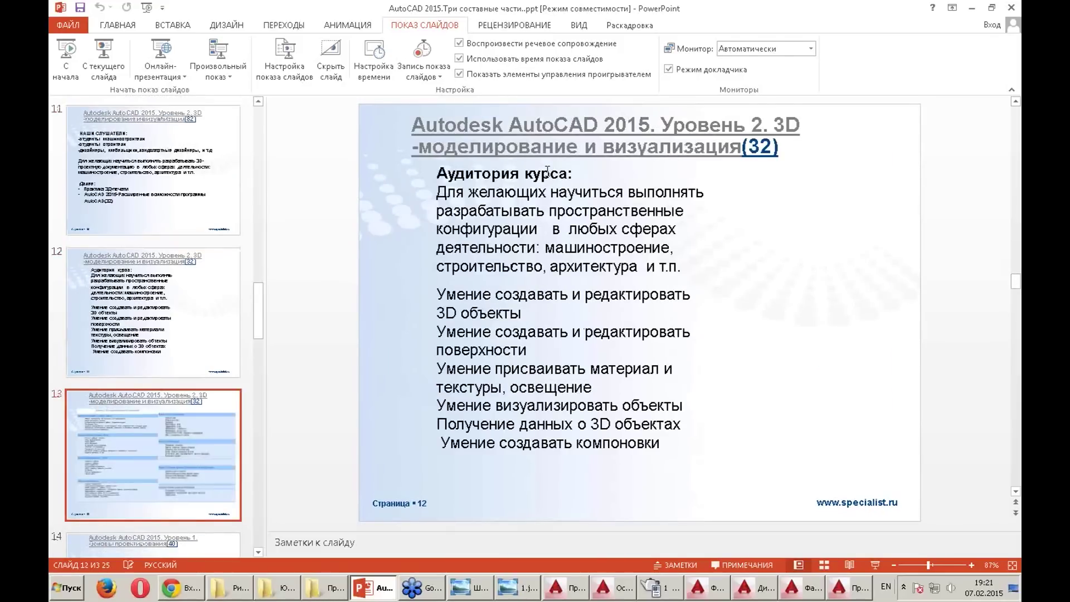
pyautogui.press('Down')
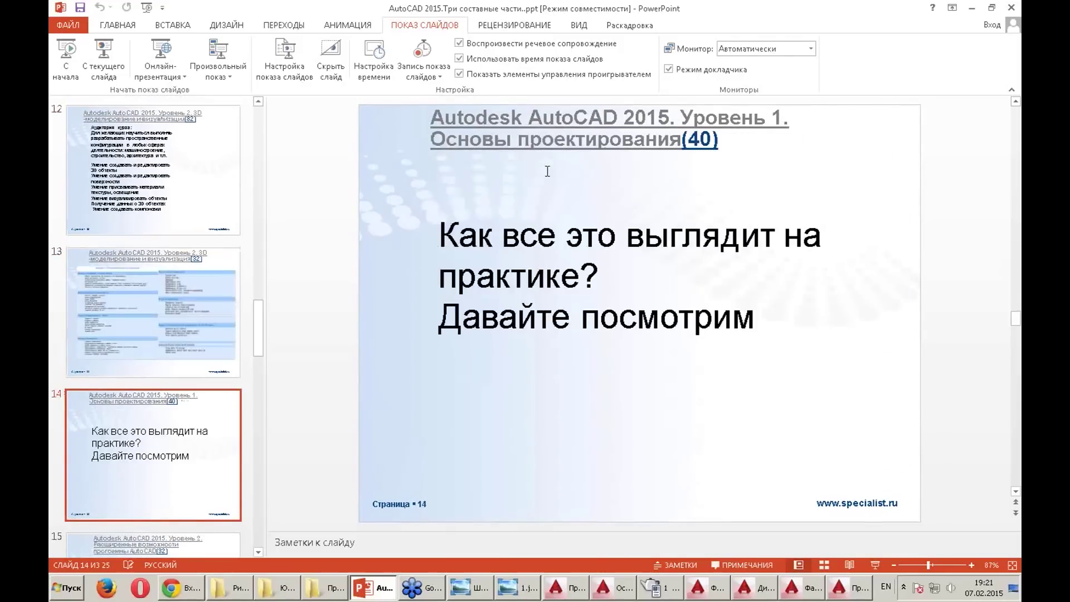
pyautogui.press('Down')
pyautogui.press('Down')
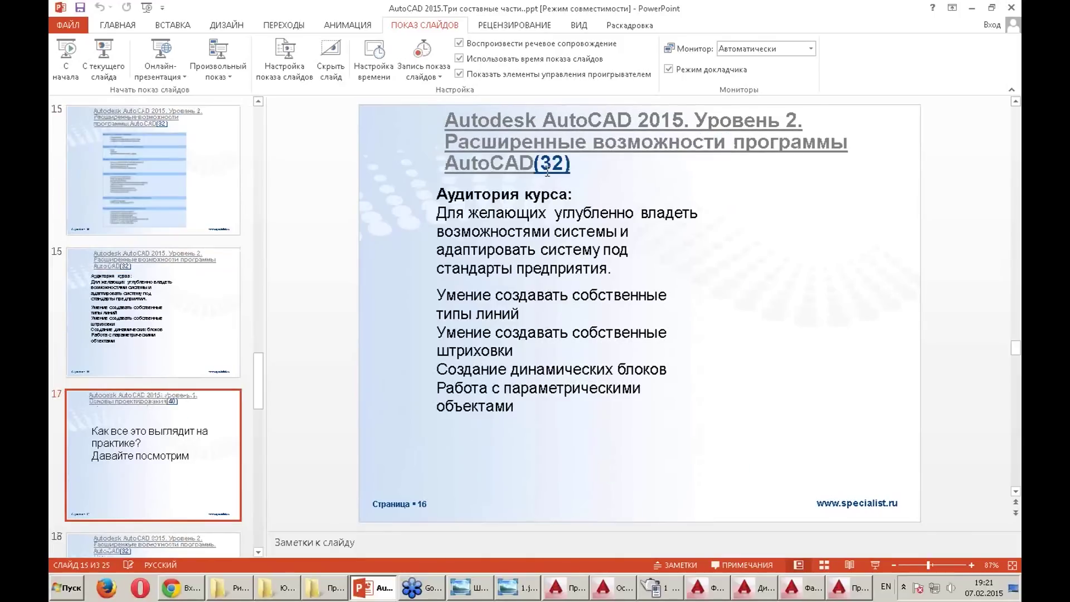
pyautogui.press('Down')
pyautogui.press('Down')
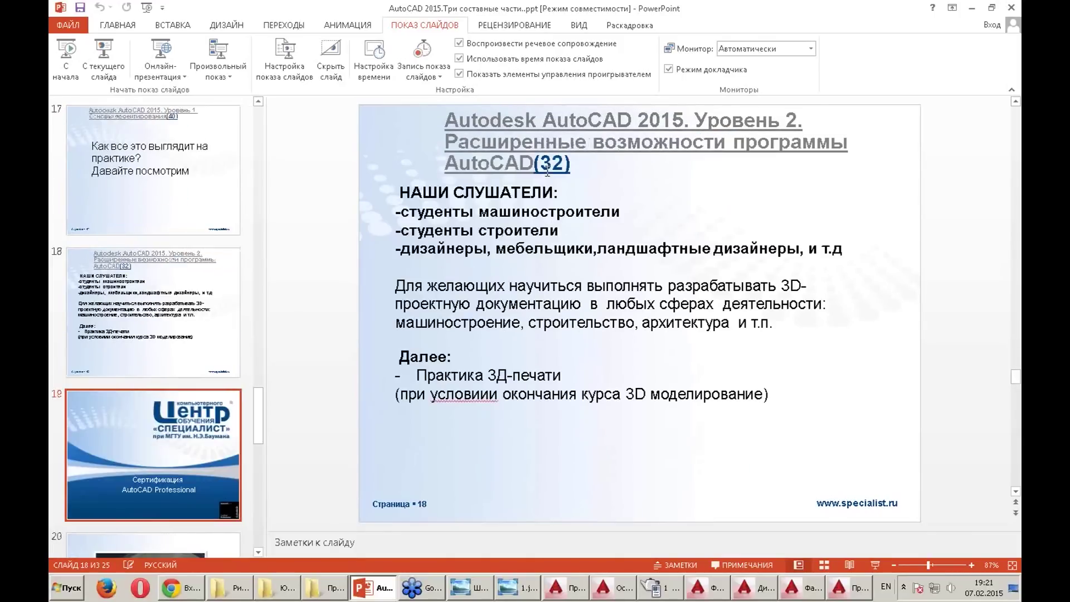
pyautogui.press('Down')
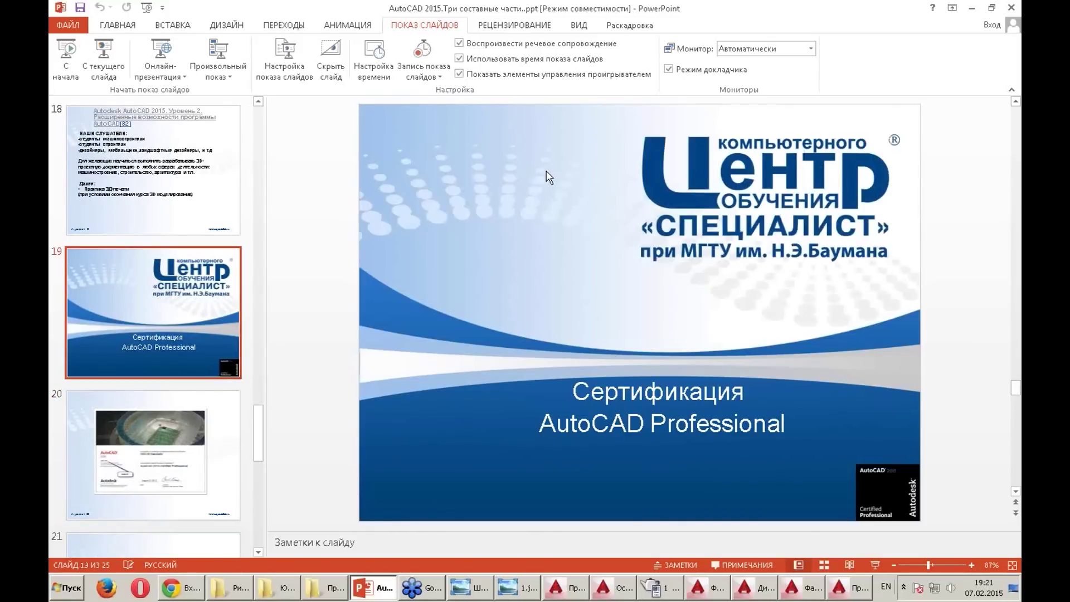
pyautogui.press('Up')
pyautogui.press('Down')
pyautogui.press('Up')
pyautogui.press('Down')
# Select slide 20, the AutoCAD certificate, and start the slide show from it
pyautogui.click(197, 130)
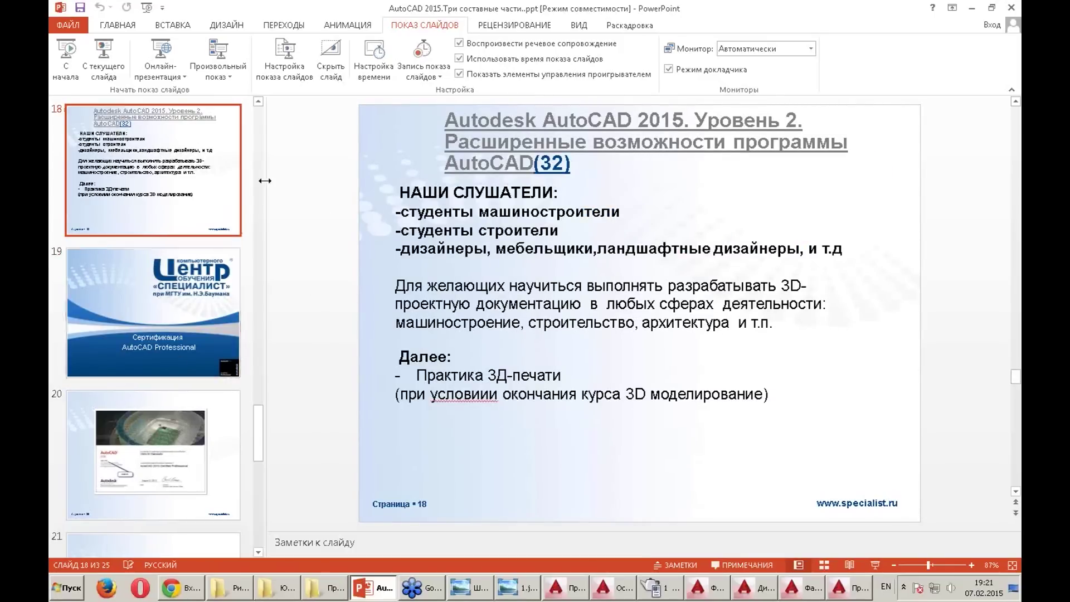
pyautogui.click(258, 103)
pyautogui.click(258, 103)
pyautogui.click(258, 104)
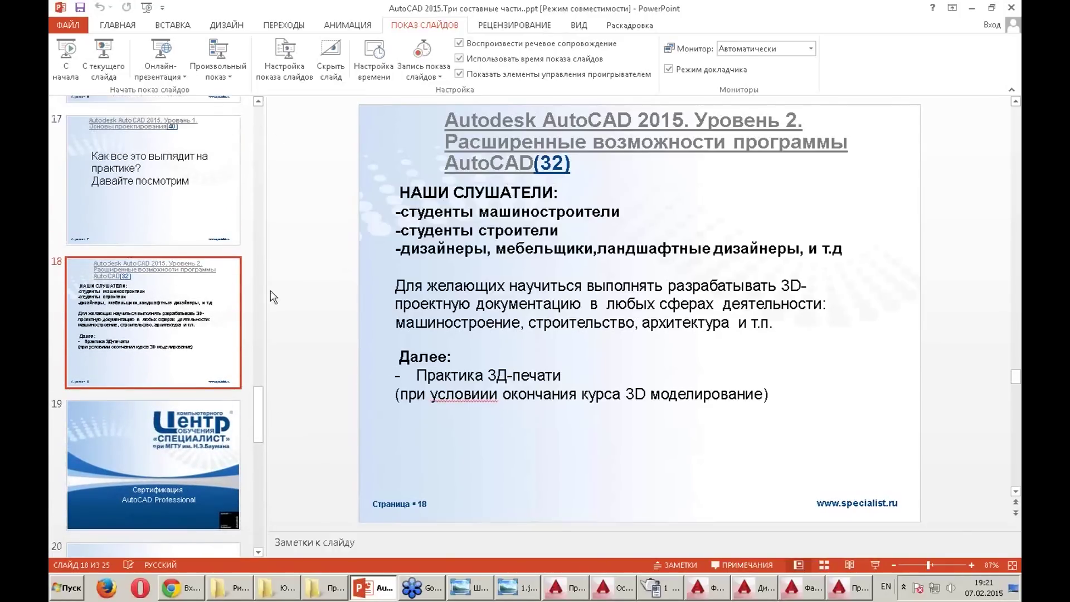
pyautogui.click(258, 102)
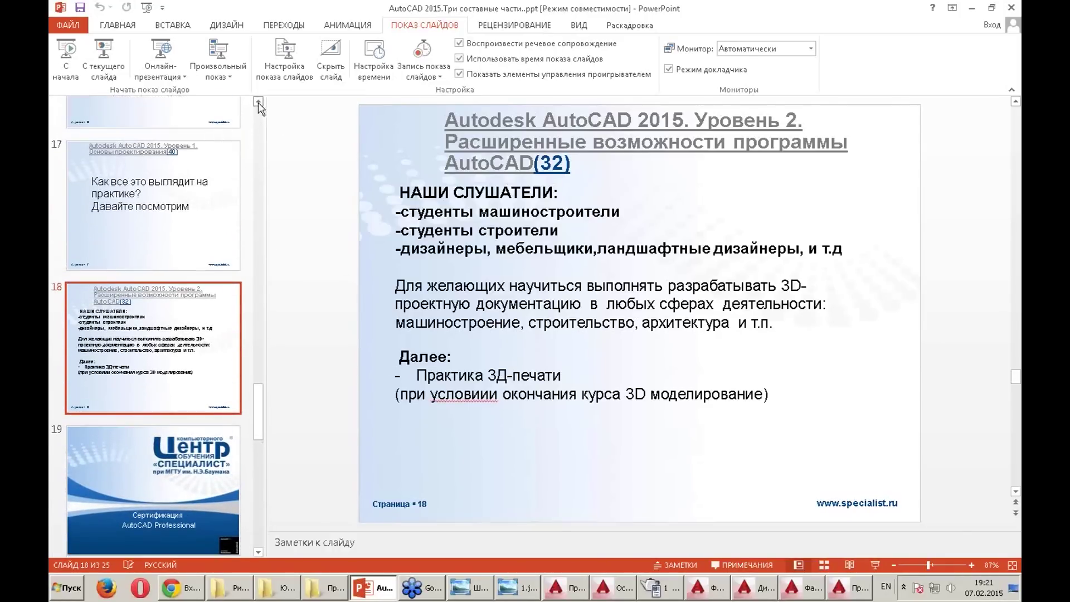
pyautogui.click(258, 102)
pyautogui.click(191, 136)
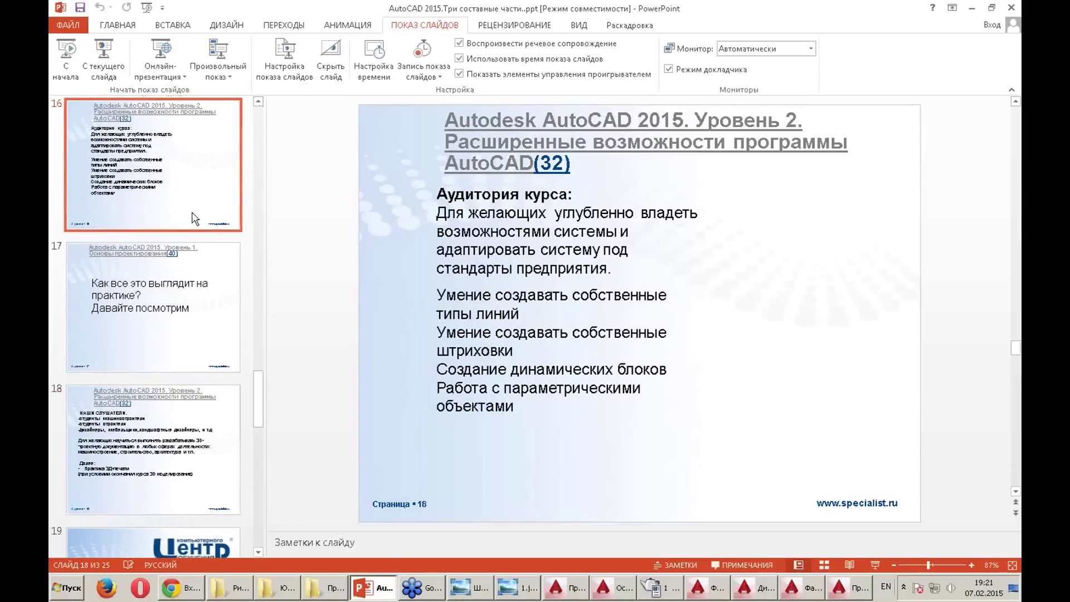
pyautogui.scroll(-5, 156, 390)
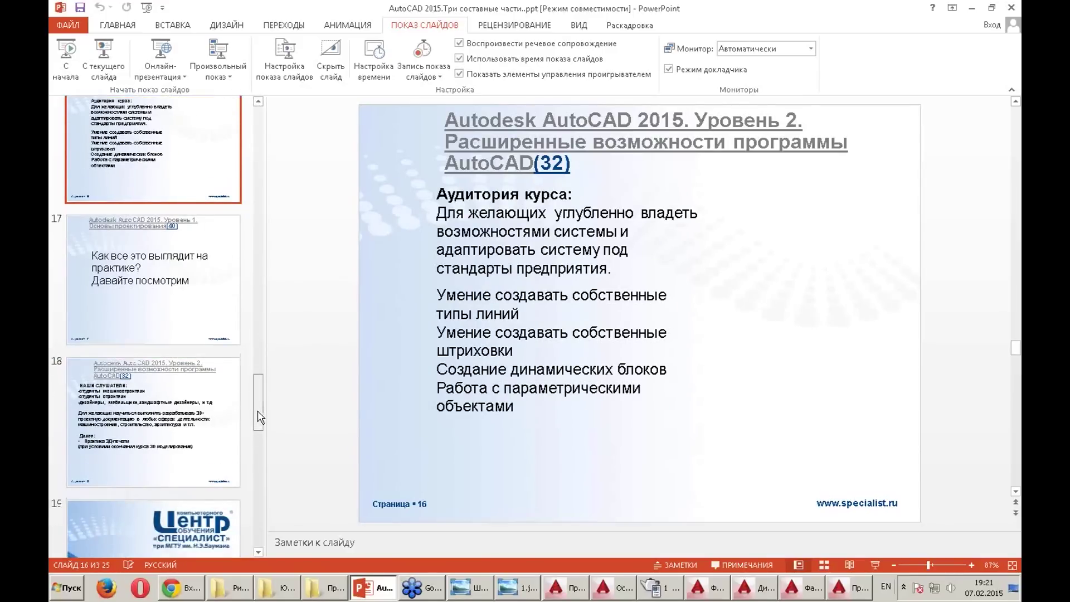
pyautogui.click(149, 436)
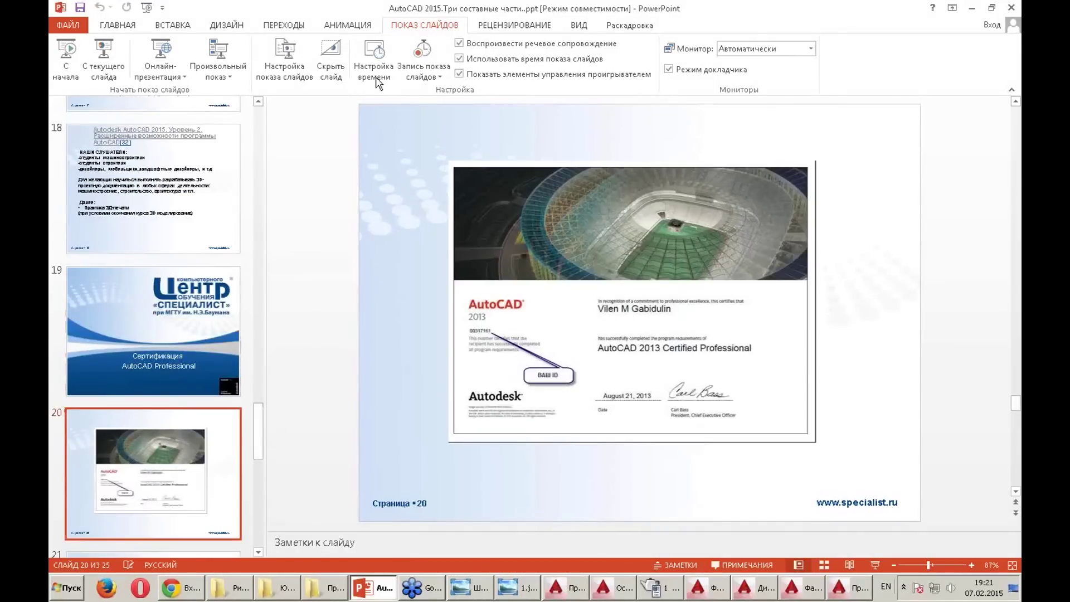
pyautogui.click(104, 61)
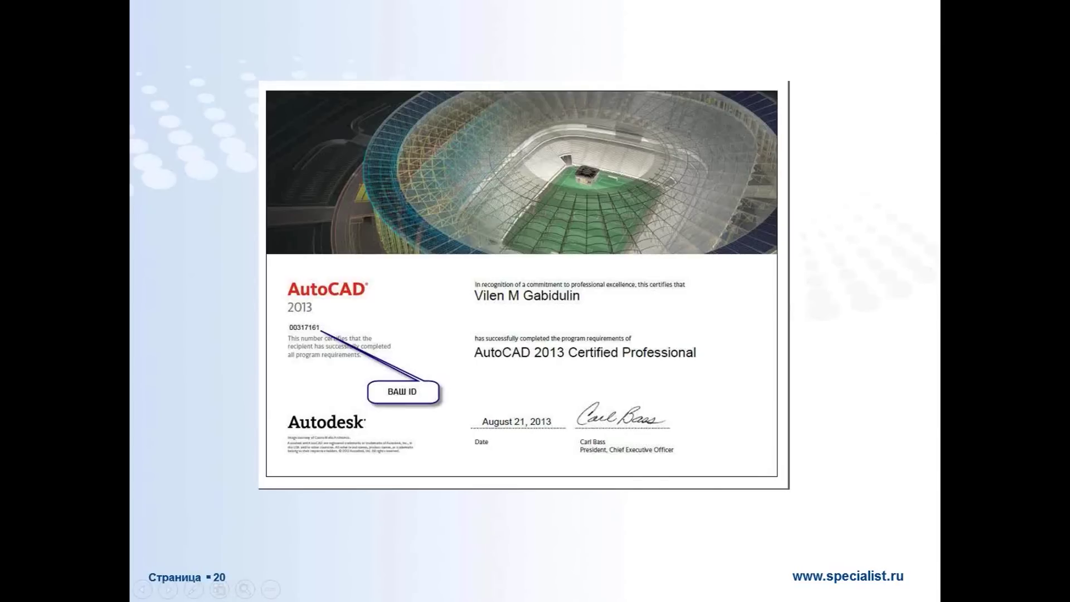
# Present slides 20–25 up to ВАШИ ВОПРОСЫ ?, return to the prerequisites slide, then end the show
pyautogui.press('Right')
pyautogui.press('Right')
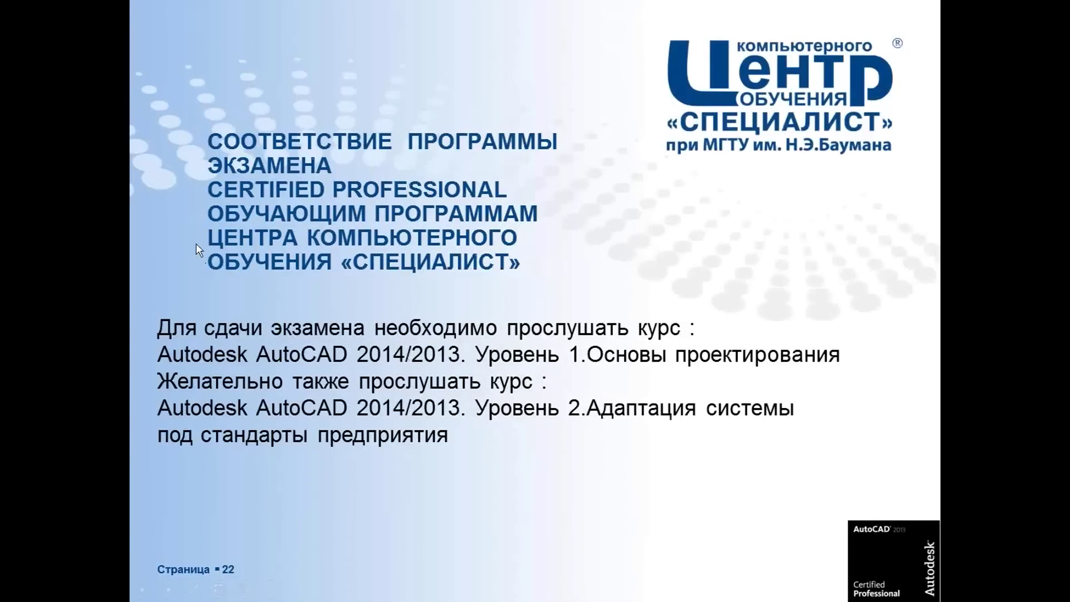
pyautogui.press('Right')
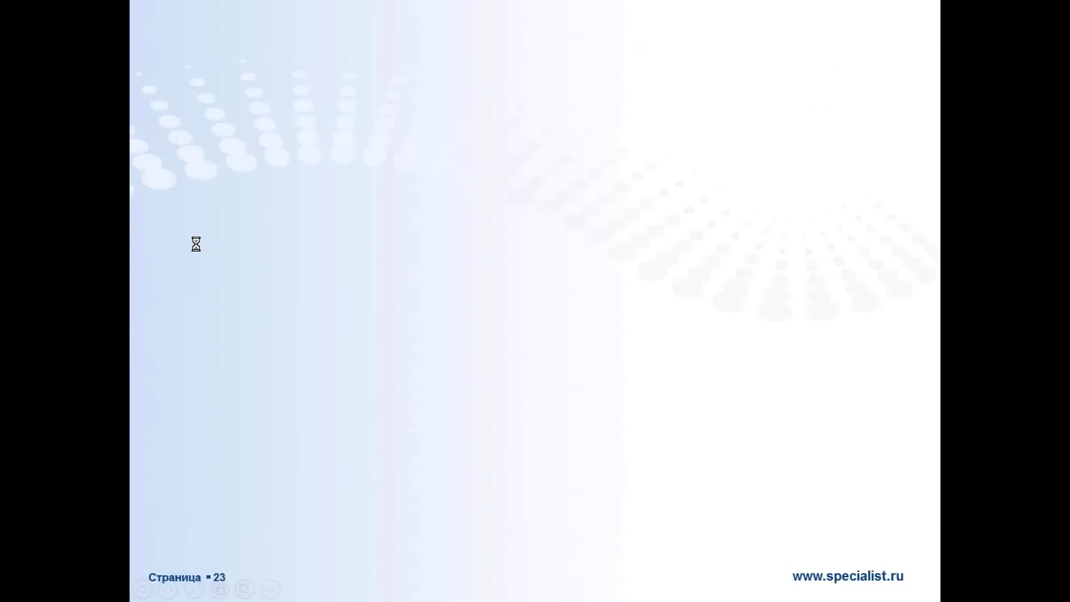
pyautogui.press('Left')
pyautogui.press('Left')
pyautogui.press('Left')
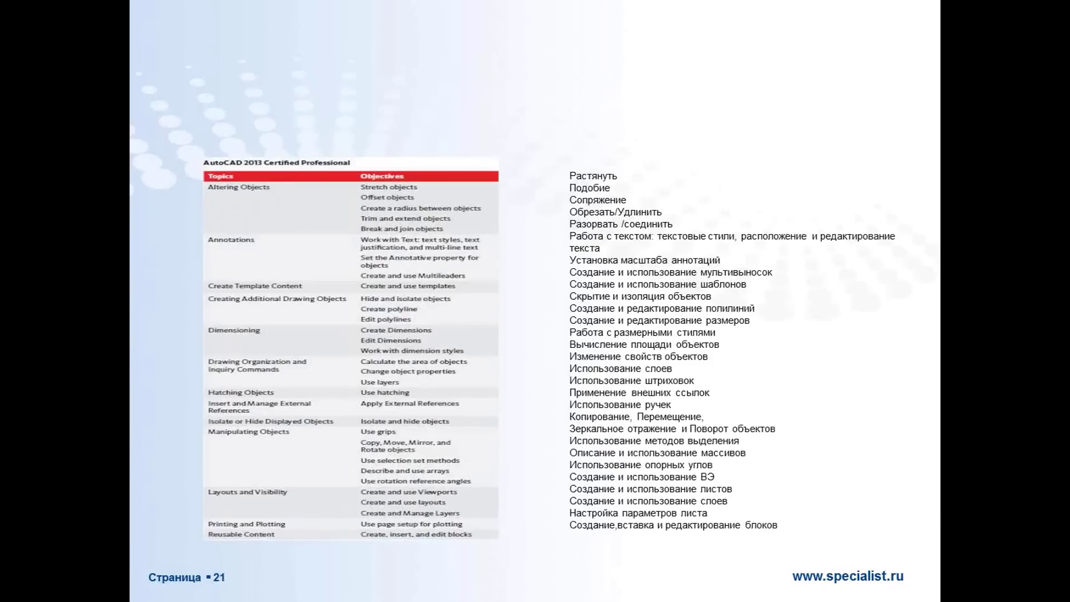
pyautogui.press('Right')
pyautogui.press('Right')
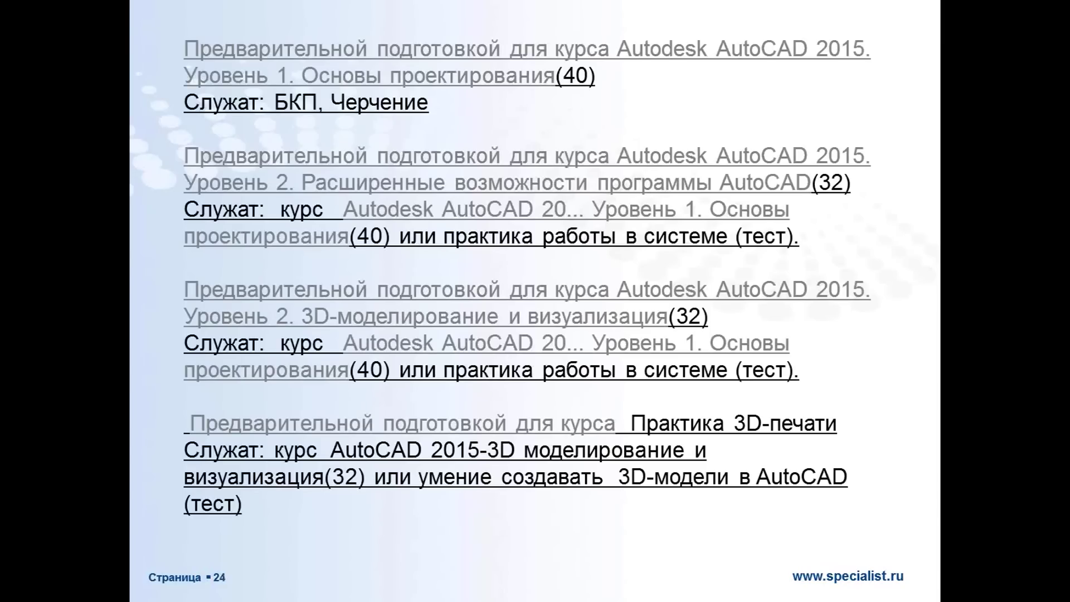
pyautogui.press('Right')
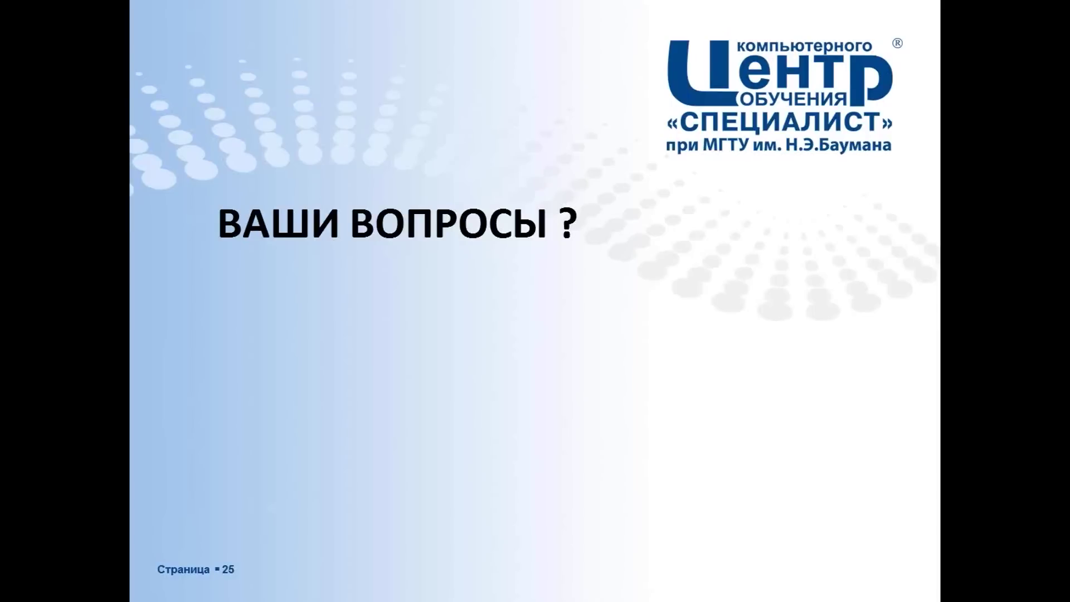
pyautogui.press('Left')
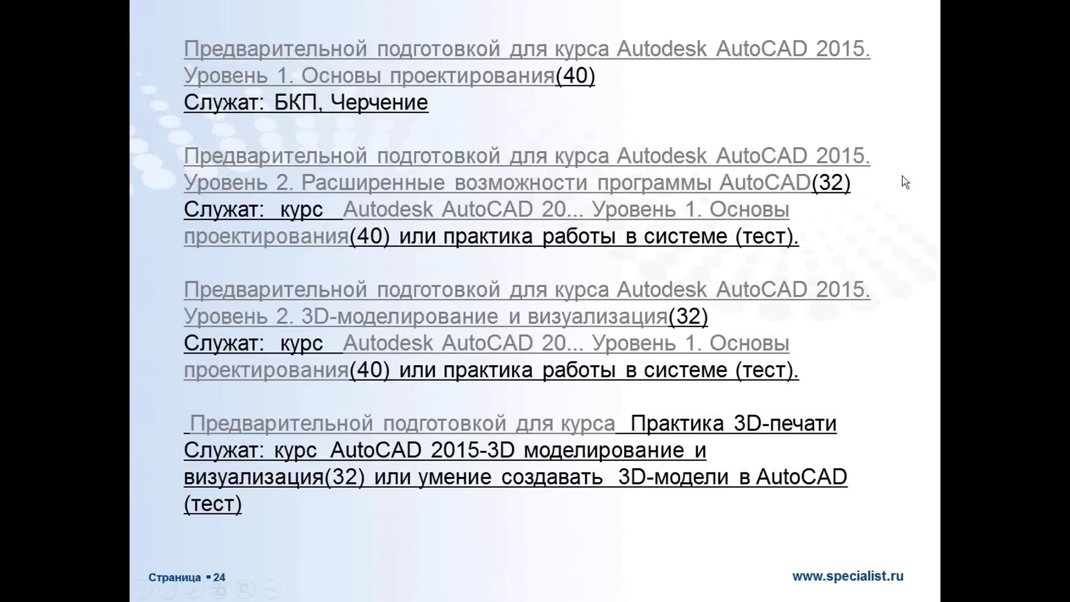
pyautogui.press('Escape')
# Minimize PowerPoint and the folder window, then reopen the Презентация 0702 folder
pyautogui.click(972, 8)
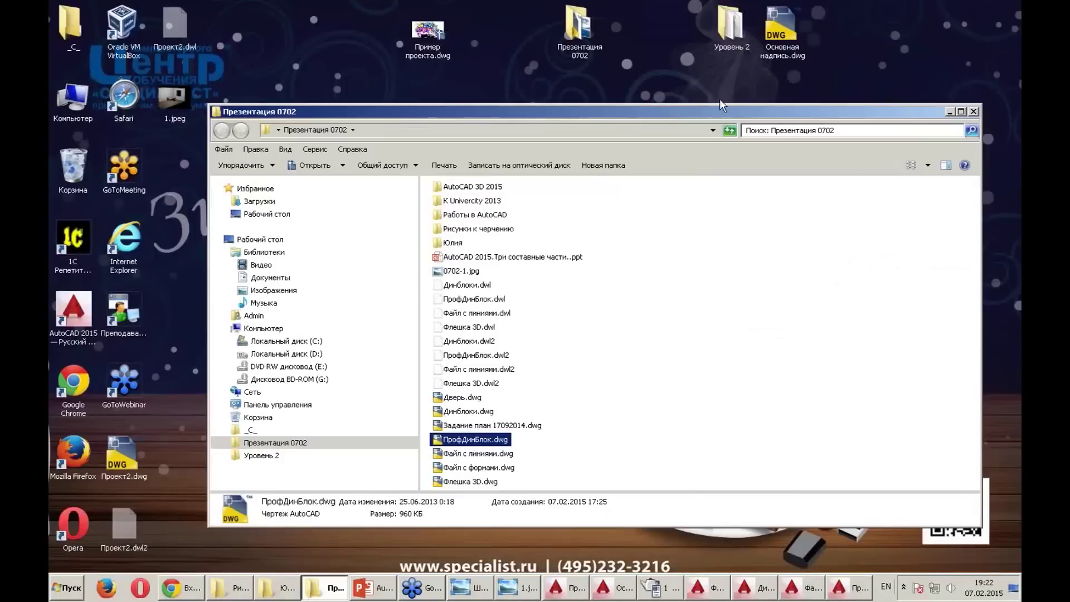
pyautogui.click(949, 112)
pyautogui.doubleClick(577, 34)
# Bring Chrome forward and load the specialist.ru home page
pyautogui.click(167, 588)
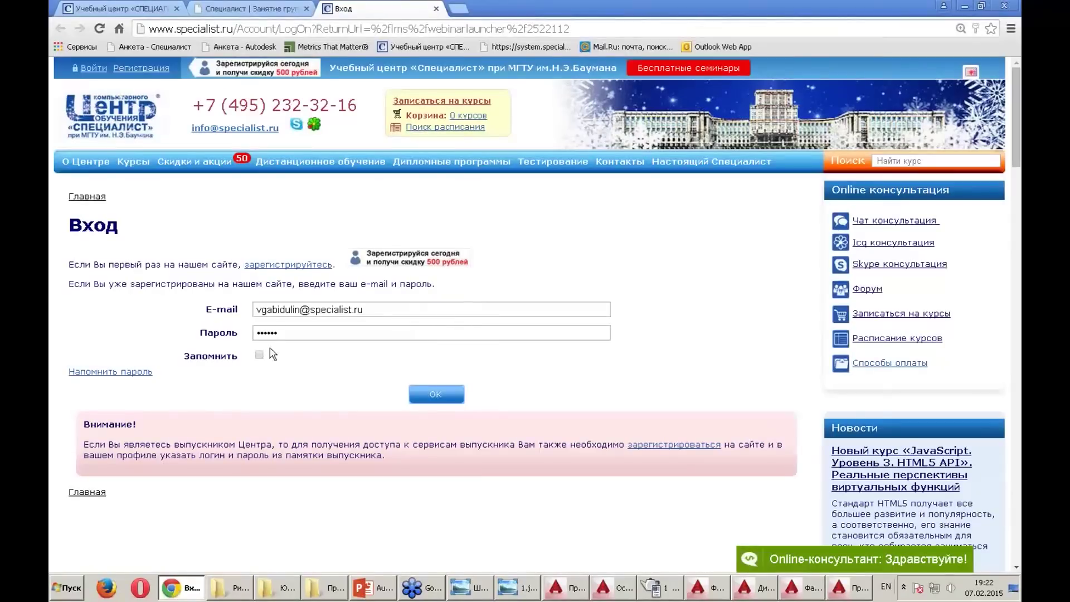
pyautogui.press('Return')
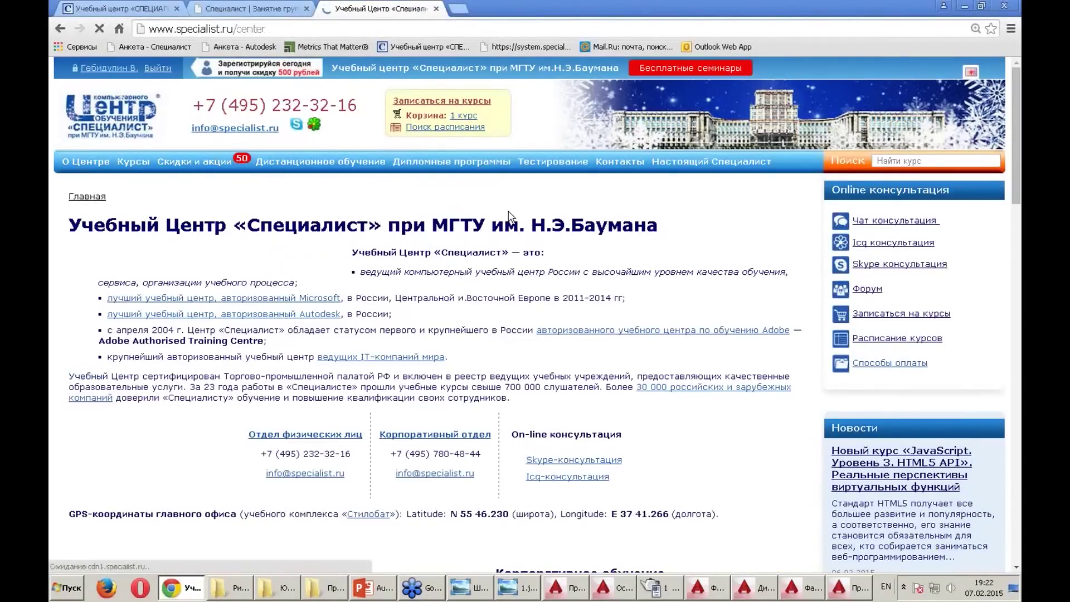
pyautogui.click(159, 69)
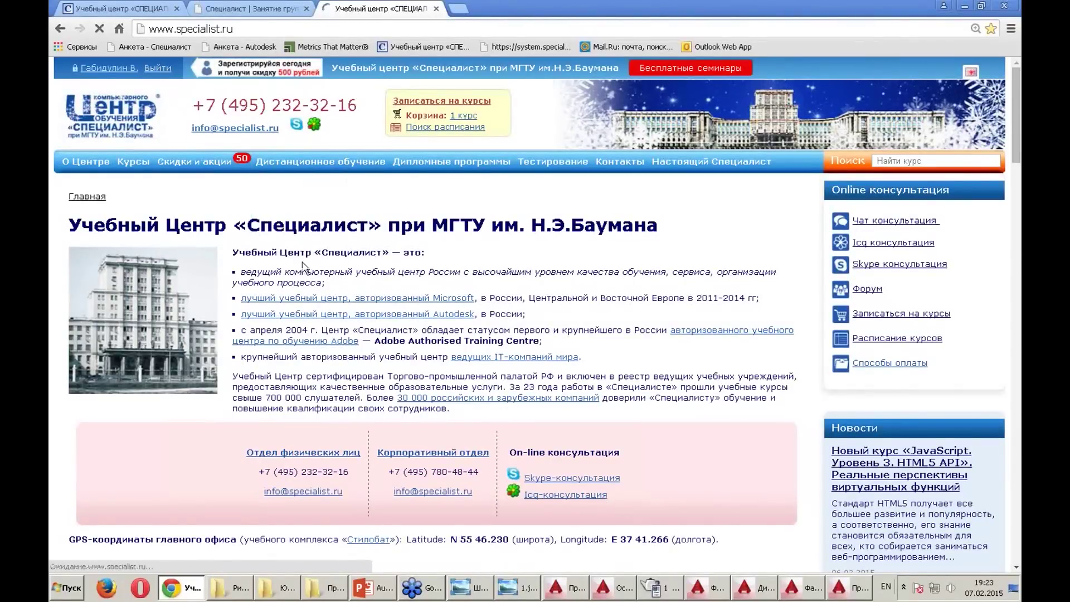
# Scroll past discounts, news and reviews to the 'Курсы по продуктам' list with AutoCAD 2015
pyautogui.scroll(-3, 327, 257)
pyautogui.scroll(-3, 307, 249)
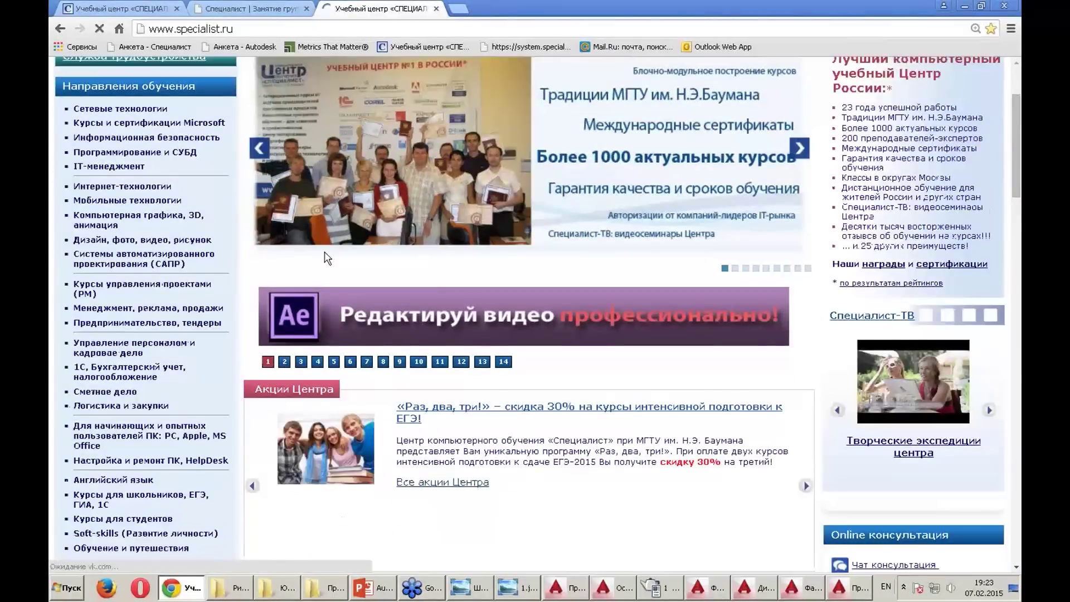
pyautogui.scroll(-3, 312, 268)
pyautogui.scroll(-2, 323, 298)
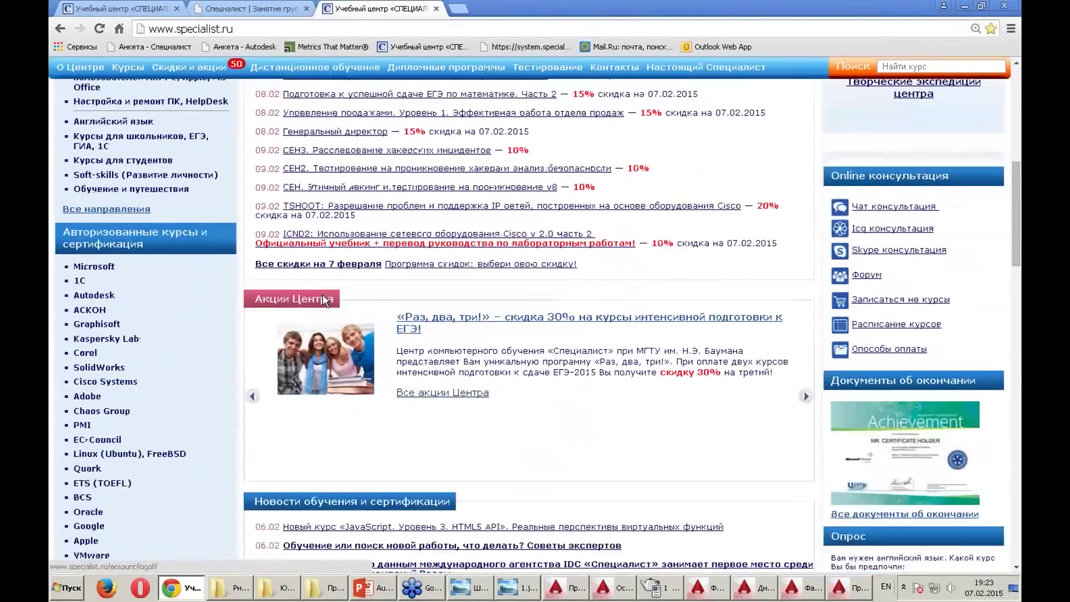
pyautogui.scroll(-2, 323, 298)
pyautogui.scroll(-5, 323, 301)
pyautogui.scroll(-1, 325, 306)
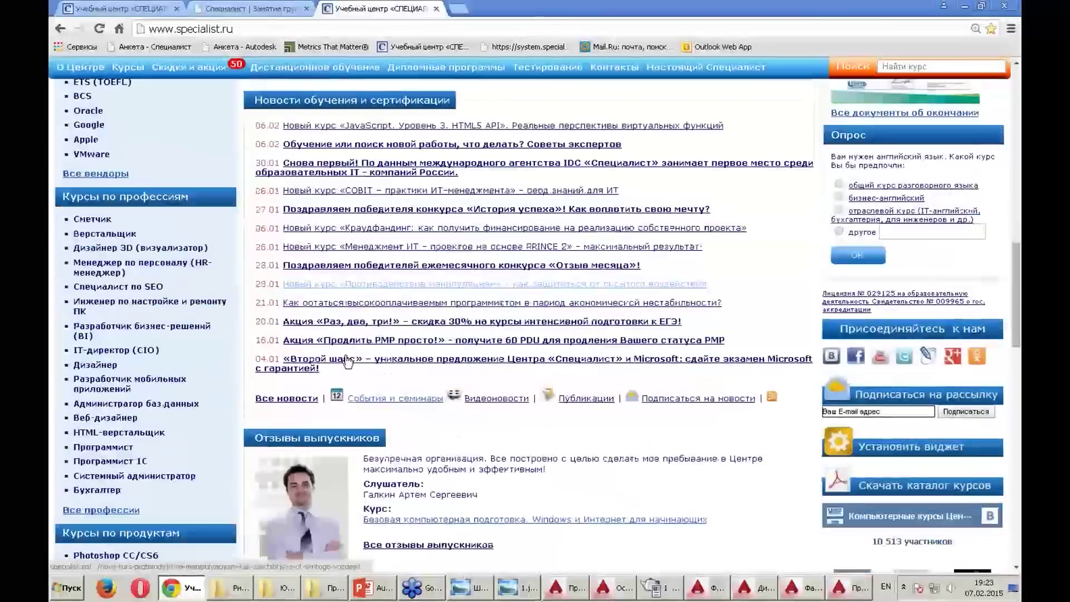
pyautogui.scroll(1, 300, 271)
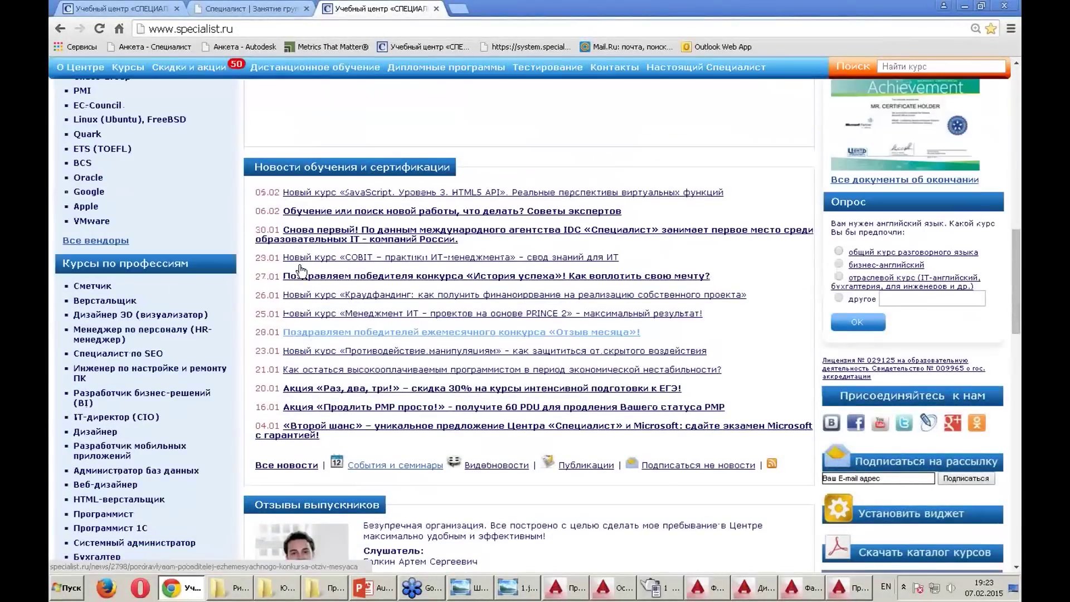
pyautogui.scroll(-4, 299, 268)
pyautogui.scroll(-1, 299, 266)
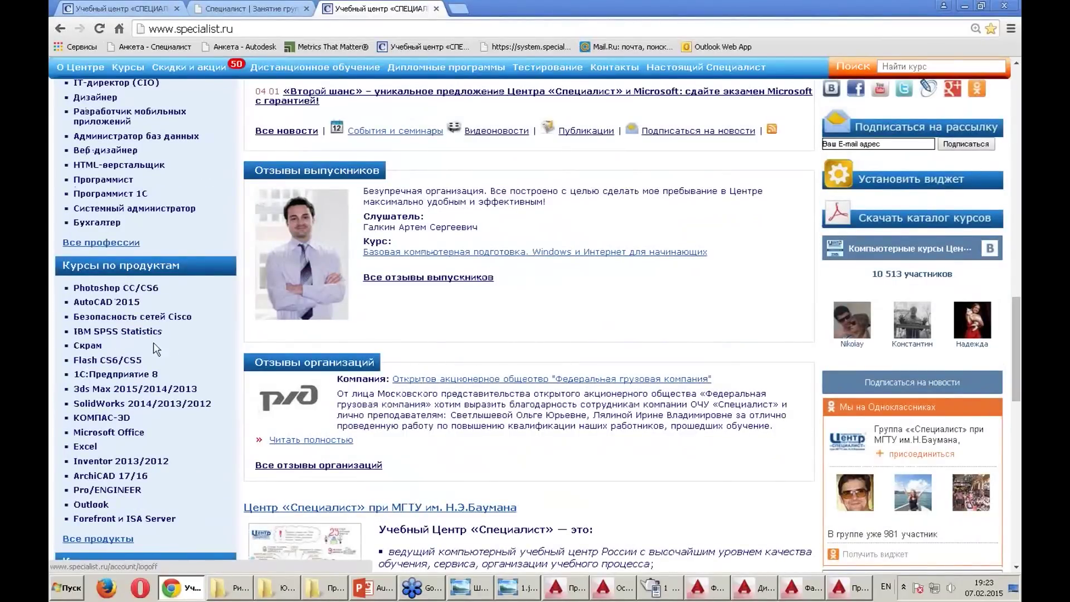
# Open the AutoCAD 2015 courses page, scroll to its schedule table, and open Практика 3D печати
pyautogui.click(120, 301)
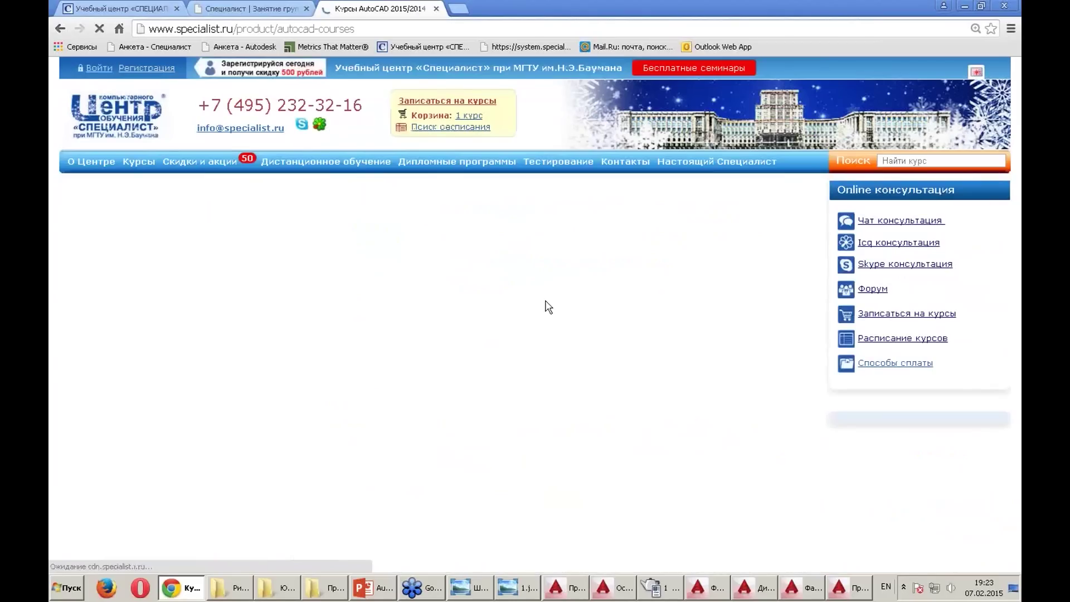
pyautogui.scroll(-2, 549, 306)
pyautogui.scroll(-6, 546, 308)
pyautogui.scroll(-1, 543, 311)
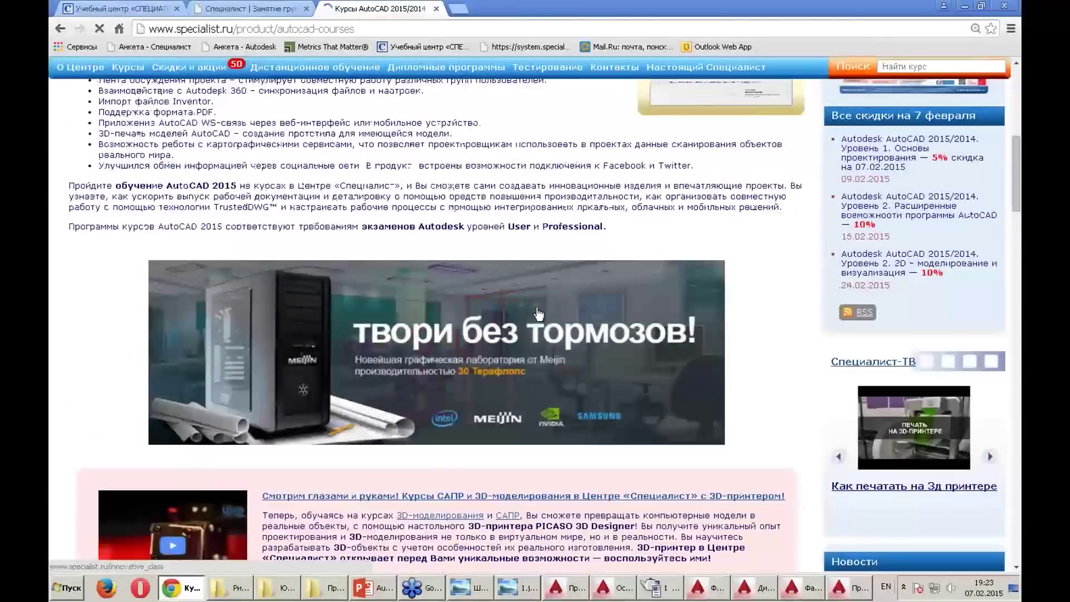
pyautogui.scroll(-5, 539, 314)
pyautogui.scroll(-3, 540, 315)
pyautogui.scroll(-2, 538, 318)
pyautogui.scroll(-5, 532, 326)
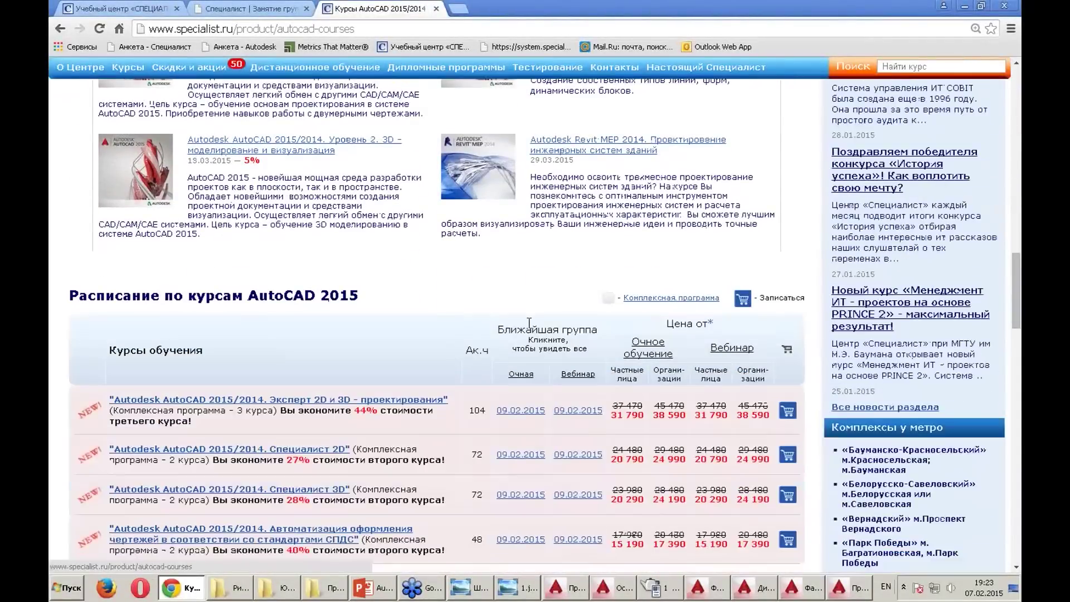
pyautogui.scroll(-3, 531, 329)
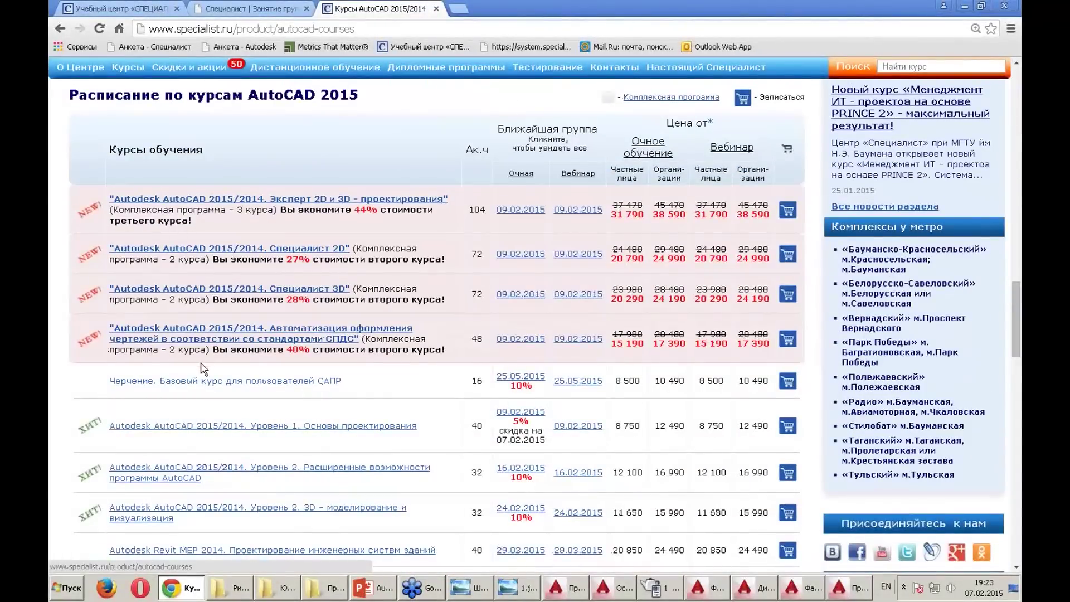
pyautogui.scroll(-1, 319, 364)
pyautogui.scroll(-1, 318, 363)
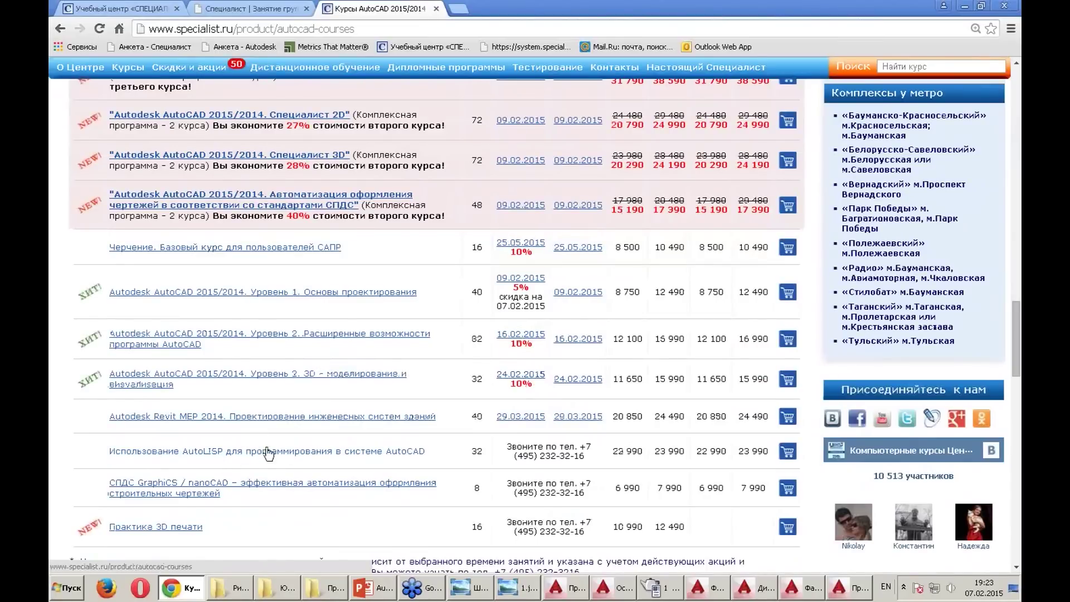
pyautogui.scroll(-1, 277, 451)
pyautogui.click(179, 461)
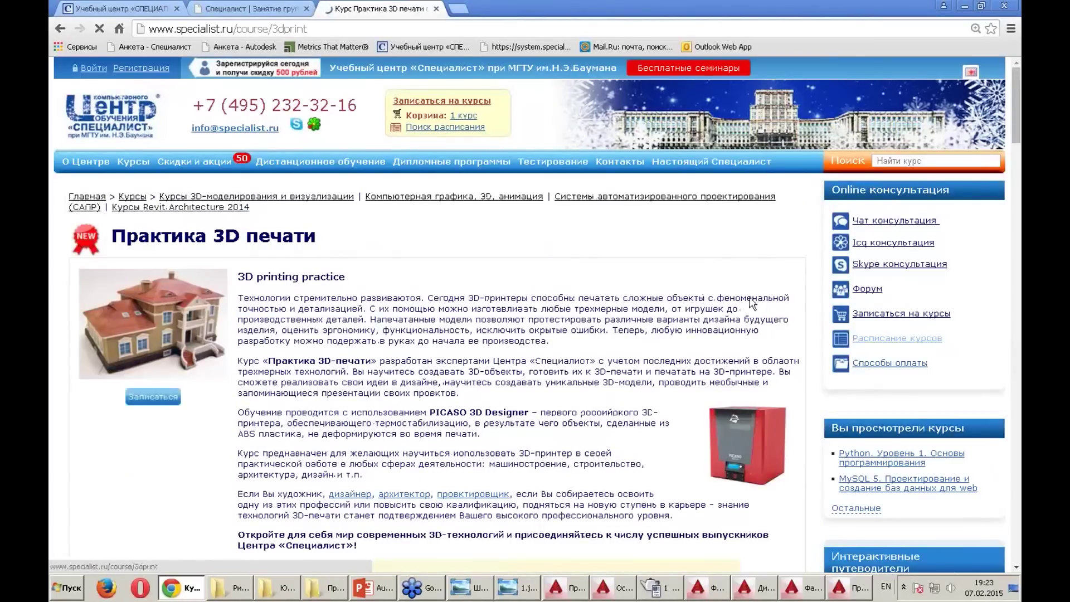
# Scroll down the Практика 3D печати page and start the 3D-printing webinar video
pyautogui.scroll(-4, 516, 292)
pyautogui.scroll(-2, 571, 334)
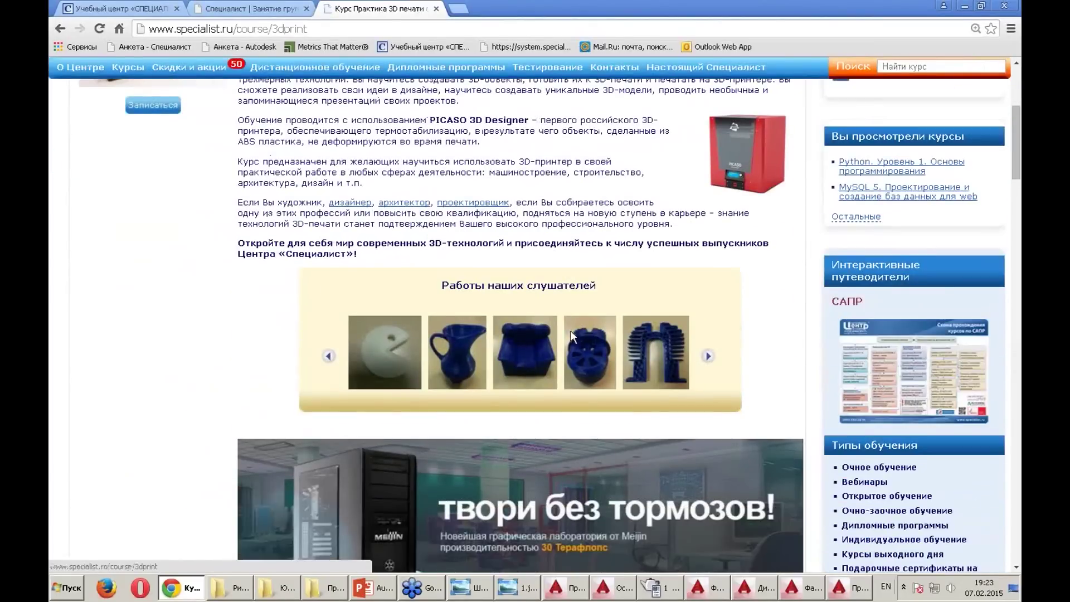
pyautogui.scroll(-2, 571, 335)
pyautogui.scroll(-3, 572, 334)
pyautogui.scroll(-1, 572, 334)
pyautogui.scroll(-1, 572, 335)
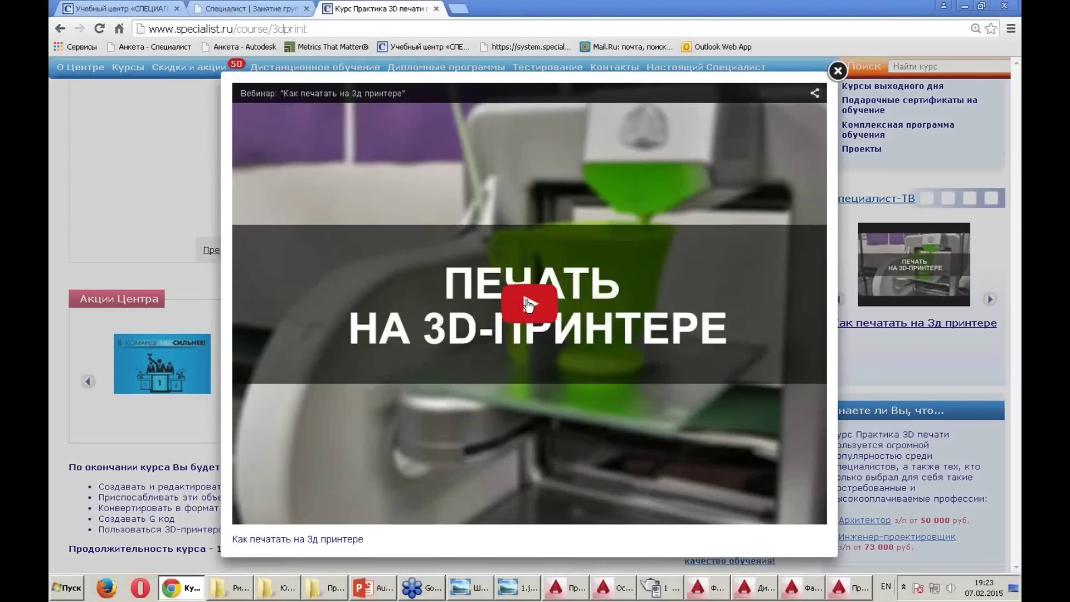
pyautogui.click(529, 304)
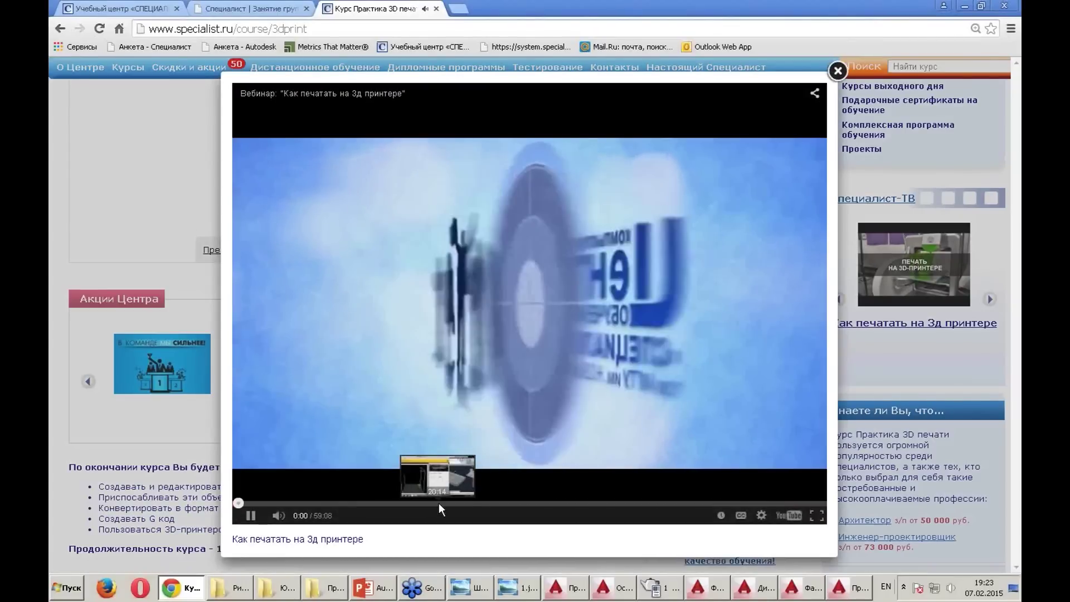
# Skim the webinar forward from 20:14 to near its end, then back to around 29 minutes
pyautogui.click(439, 503)
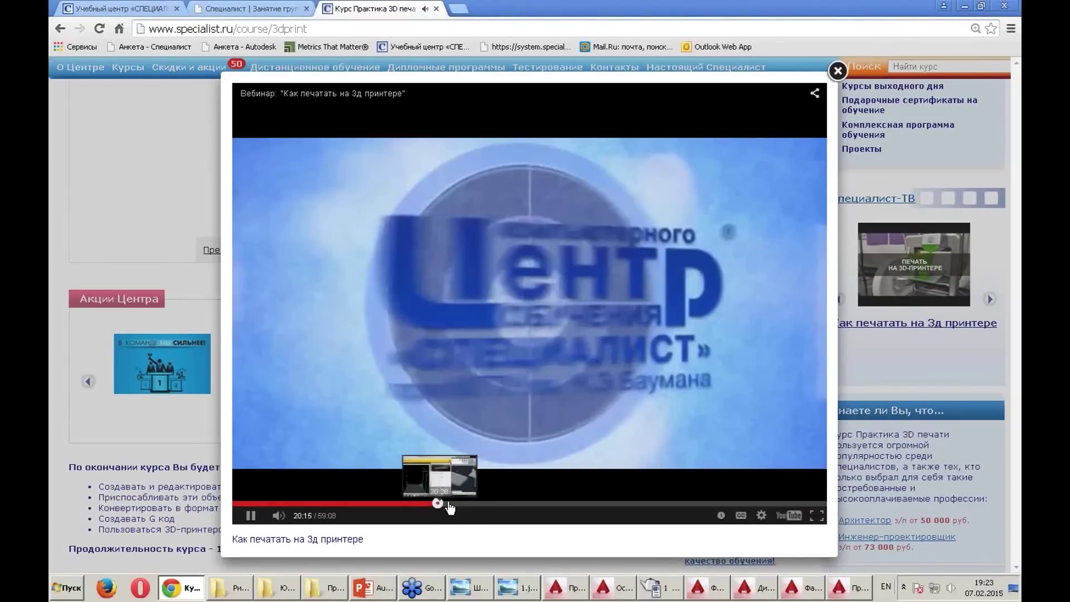
pyautogui.moveTo(439, 503); pyautogui.dragTo(524, 503)
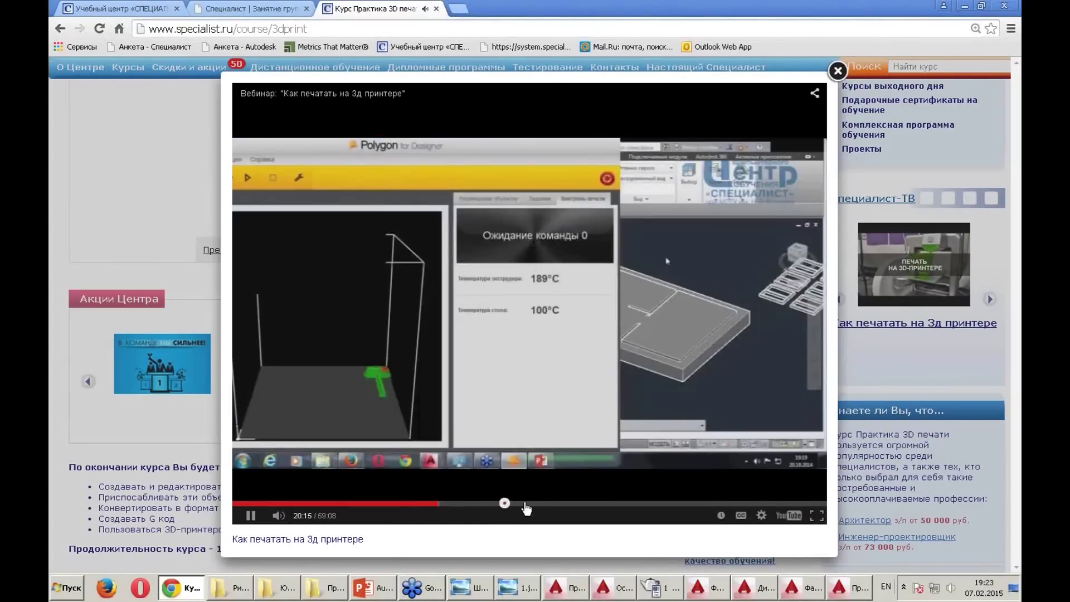
pyautogui.click(639, 503)
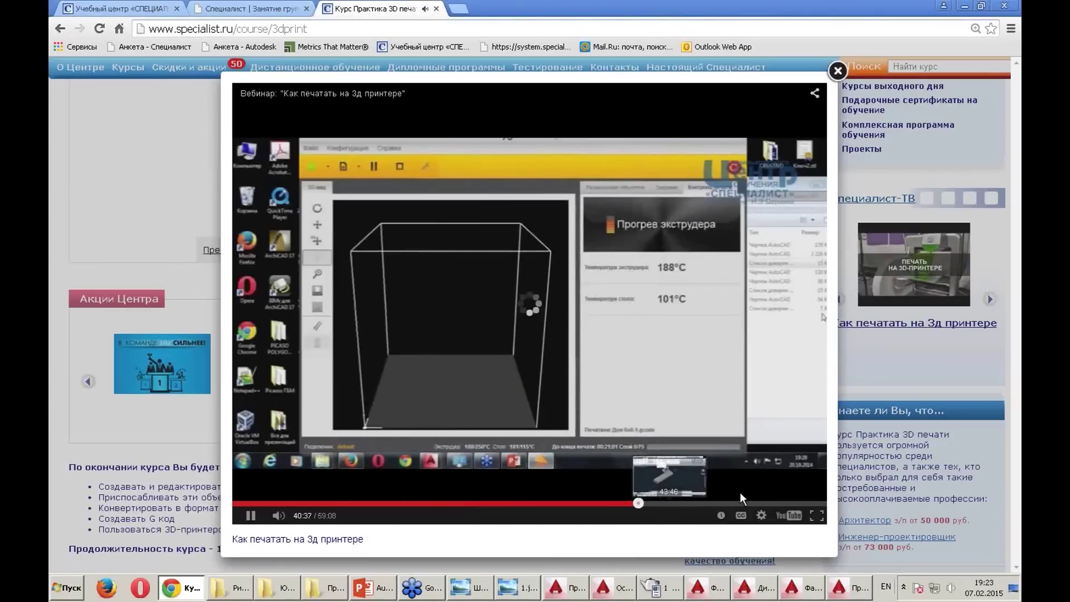
pyautogui.click(669, 503)
pyautogui.moveTo(671, 504)
pyautogui.mouseDown()
pyautogui.moveTo(747, 425)
pyautogui.moveTo(746, 376)
pyautogui.mouseUp()
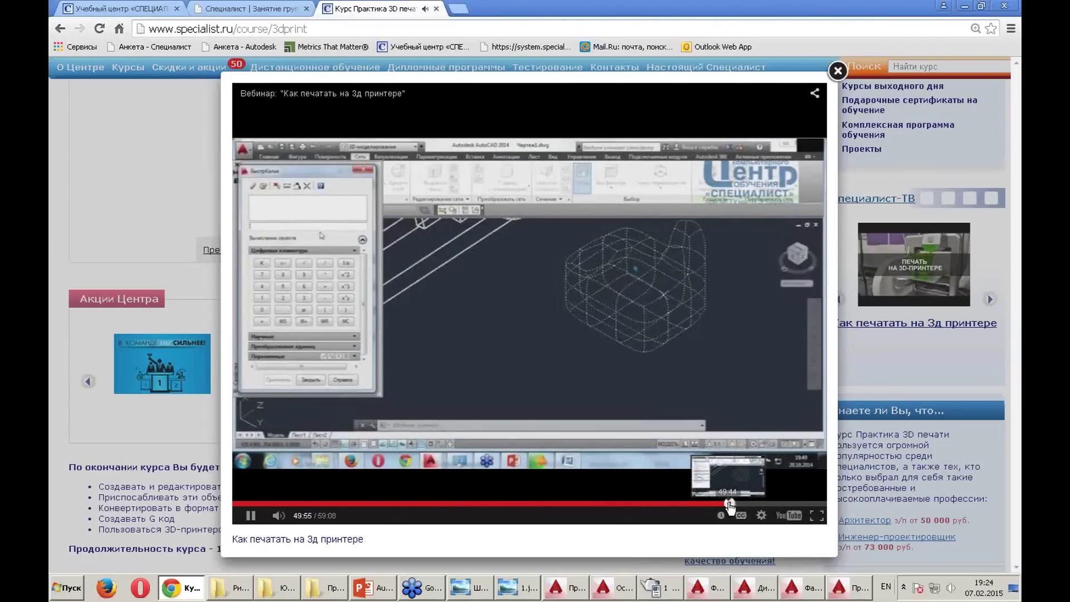
pyautogui.click(771, 504)
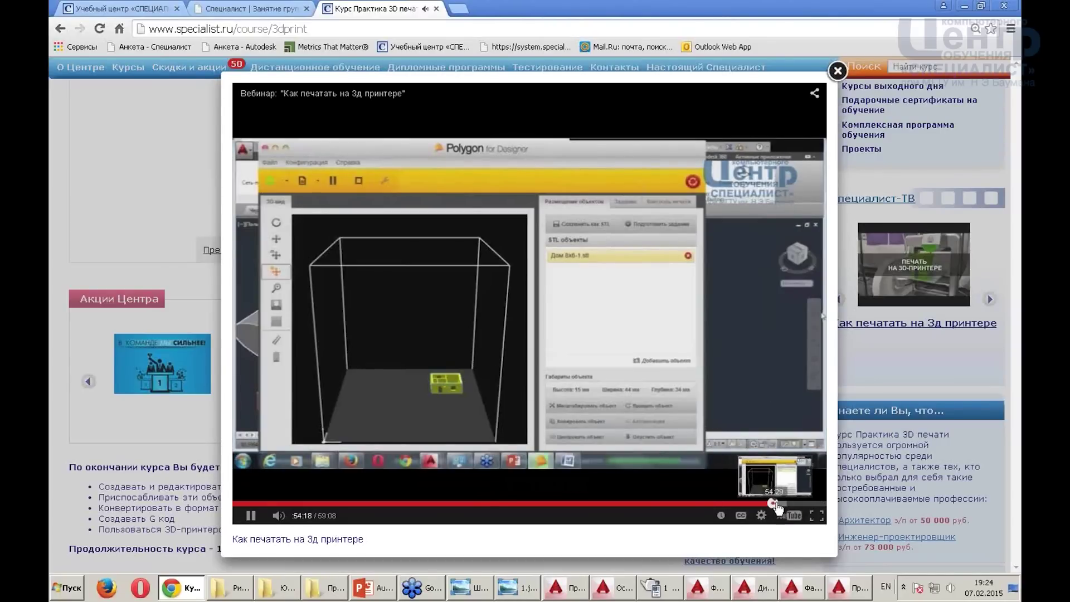
pyautogui.click(798, 504)
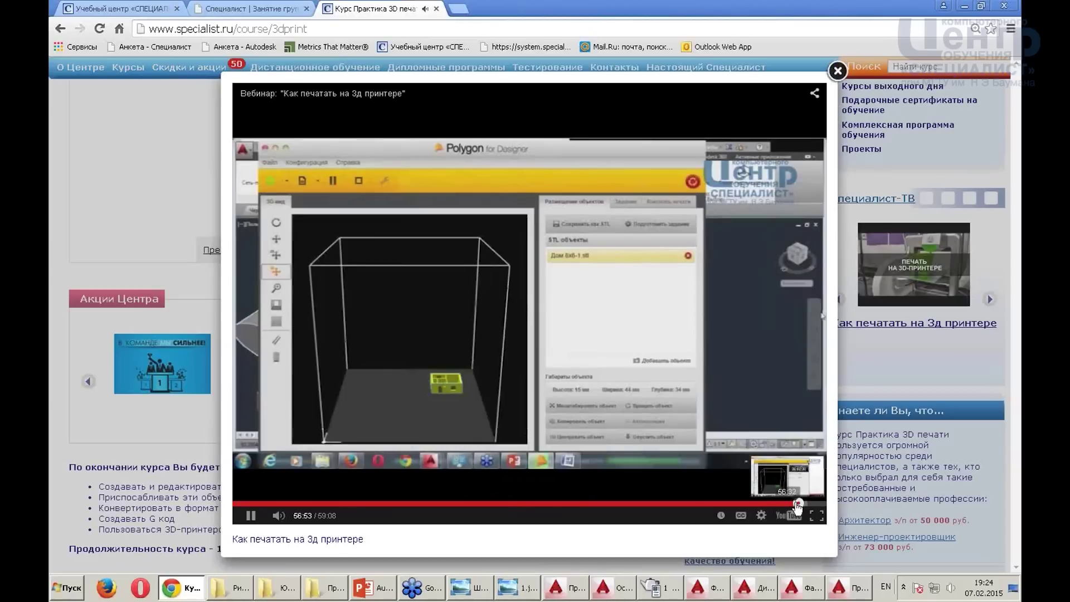
pyautogui.moveTo(802, 504); pyautogui.dragTo(809, 507)
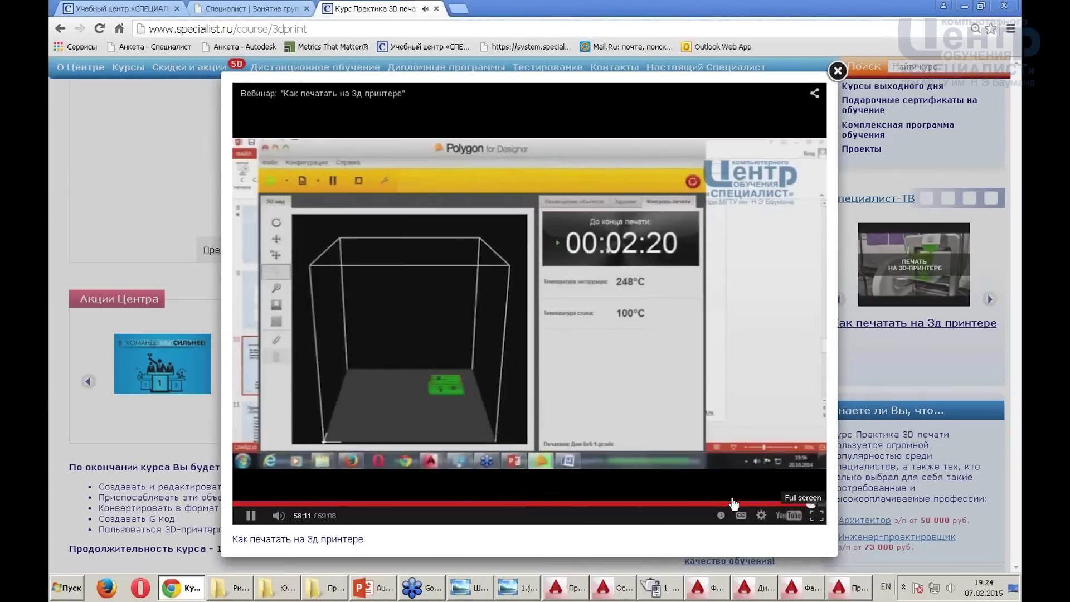
pyautogui.moveTo(733, 503); pyautogui.dragTo(513, 507)
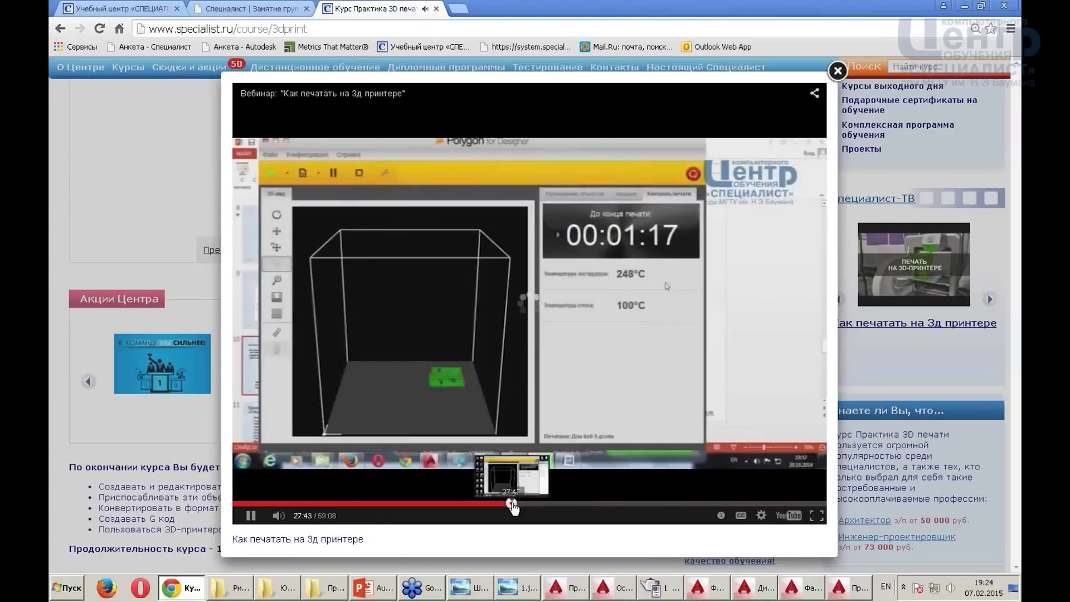
pyautogui.moveTo(513, 507); pyautogui.dragTo(424, 506)
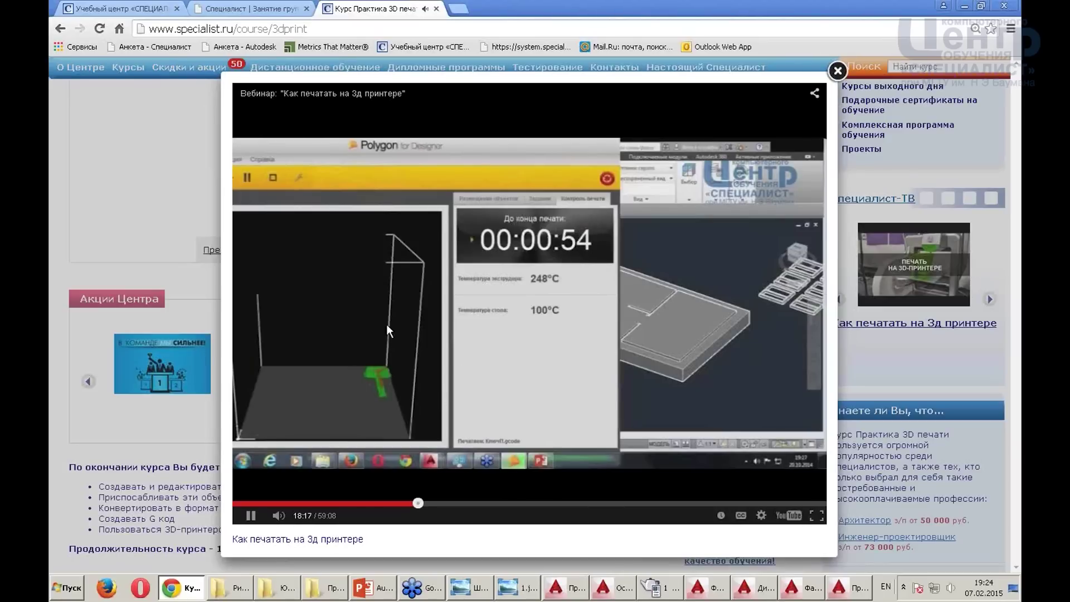
pyautogui.click(490, 503)
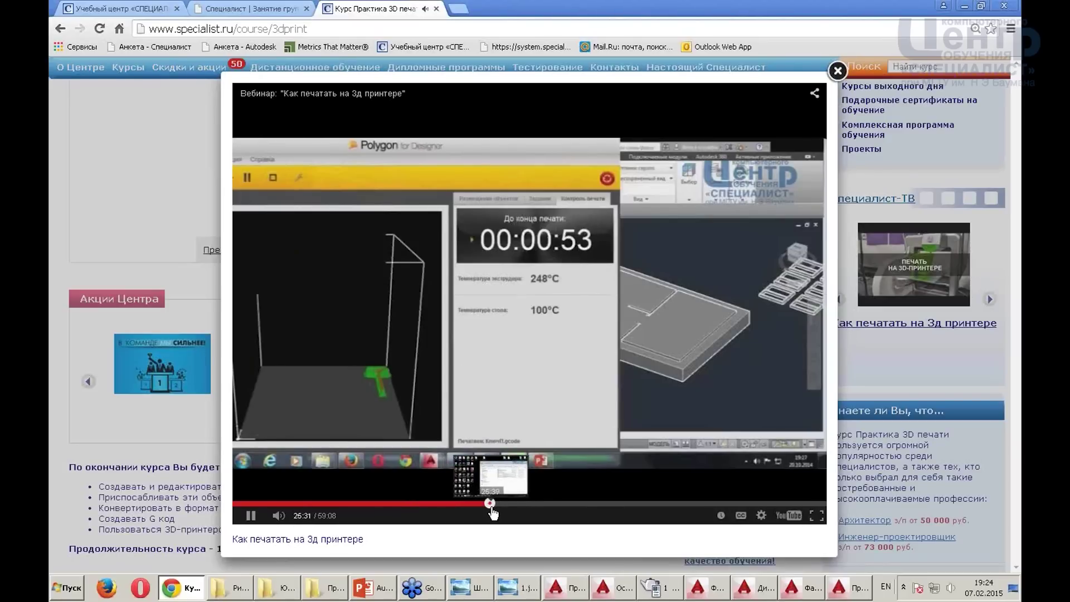
pyautogui.click(527, 503)
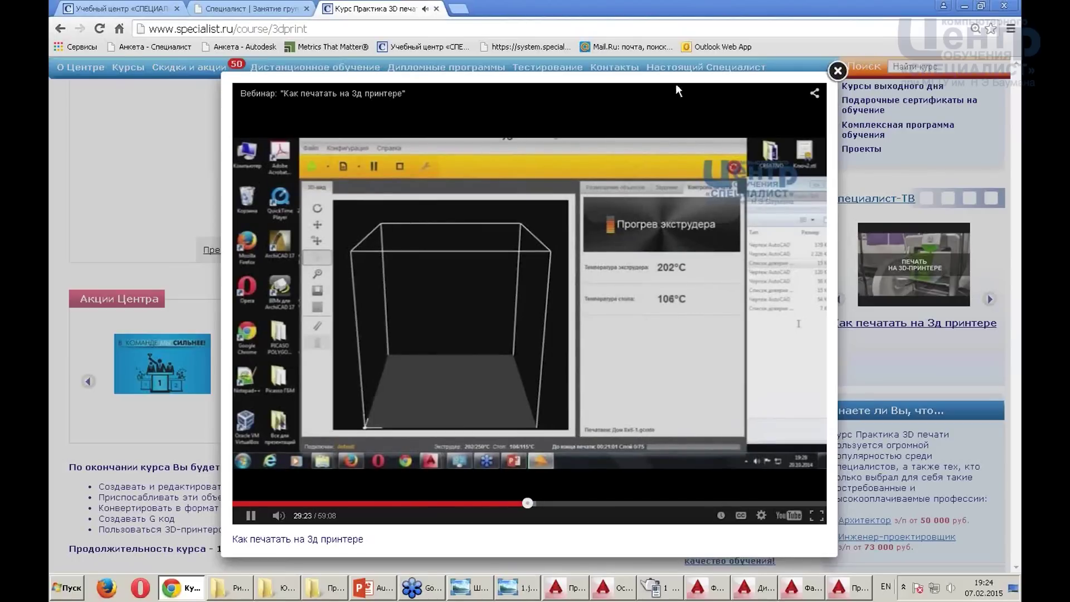
# Close the webinar lightbox to return to the Практика 3D печати course page
pyautogui.click(838, 71)
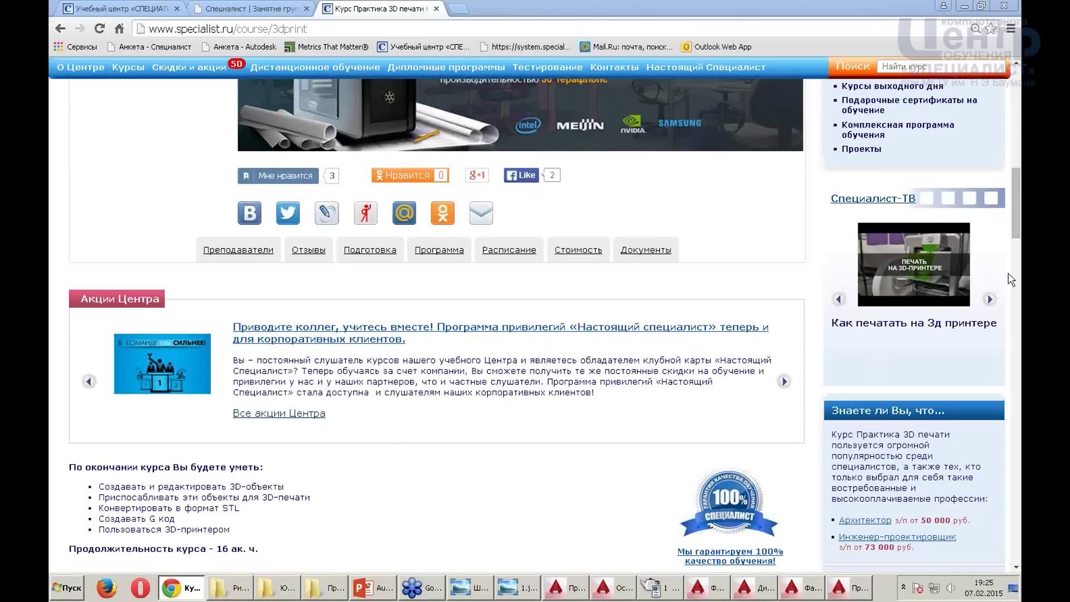
pyautogui.click(850, 587)
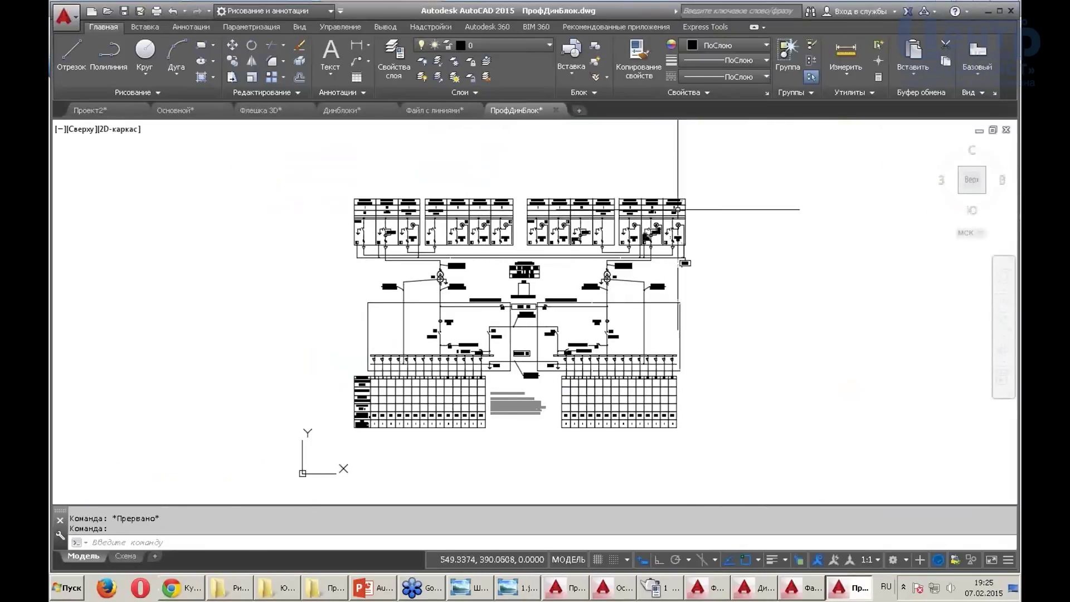
pyautogui.scroll(-3, 659, 167)
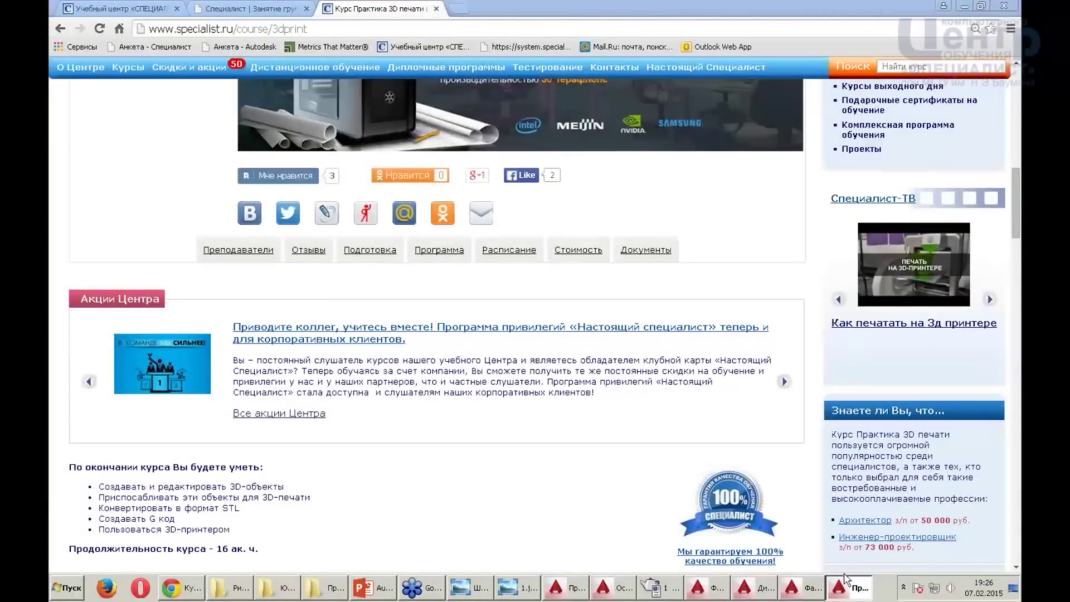
pyautogui.rightClick(851, 588)
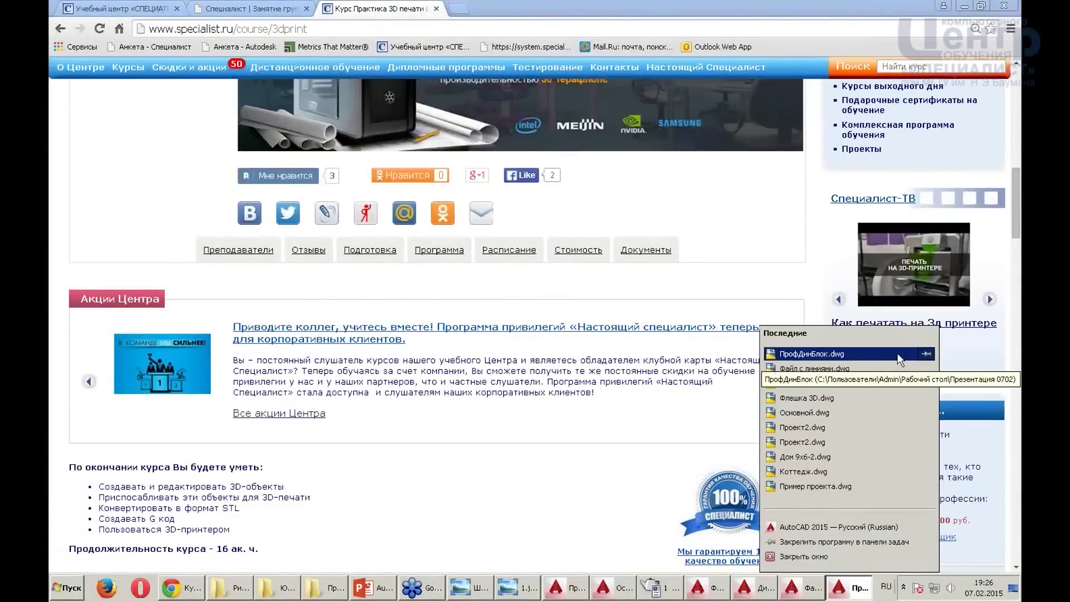
pyautogui.click(862, 590)
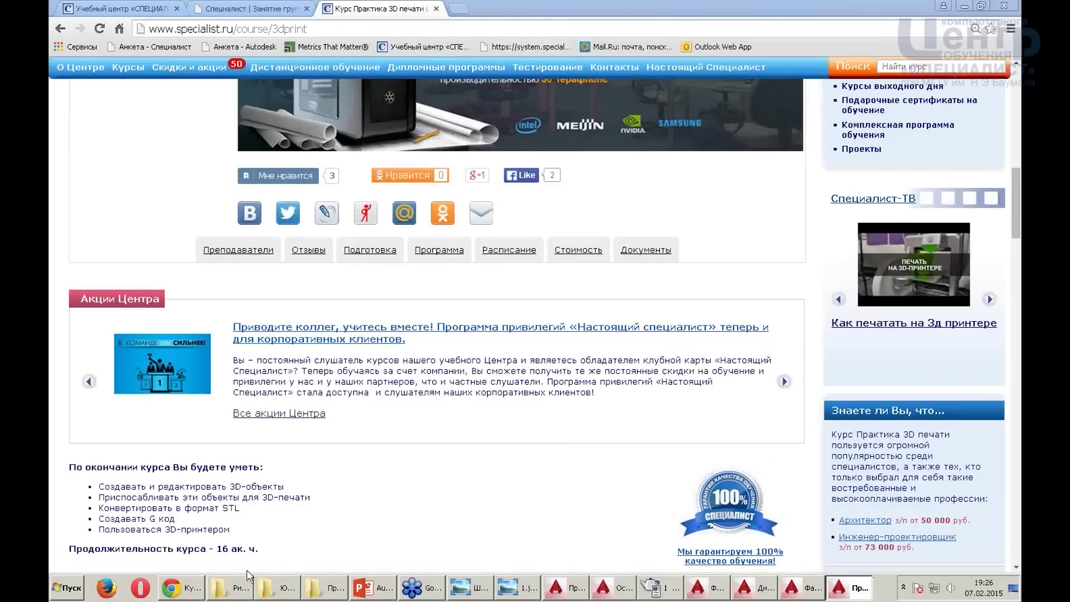
# Bring AutoCAD forward and close the Флешка 3D drawing without saving
pyautogui.click(563, 588)
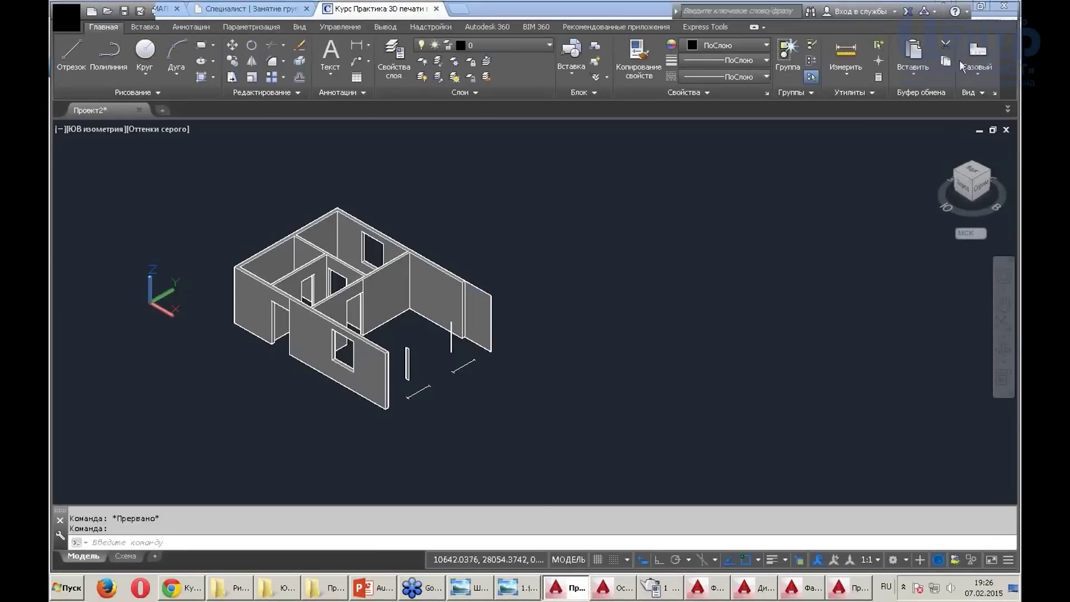
pyautogui.click(142, 109)
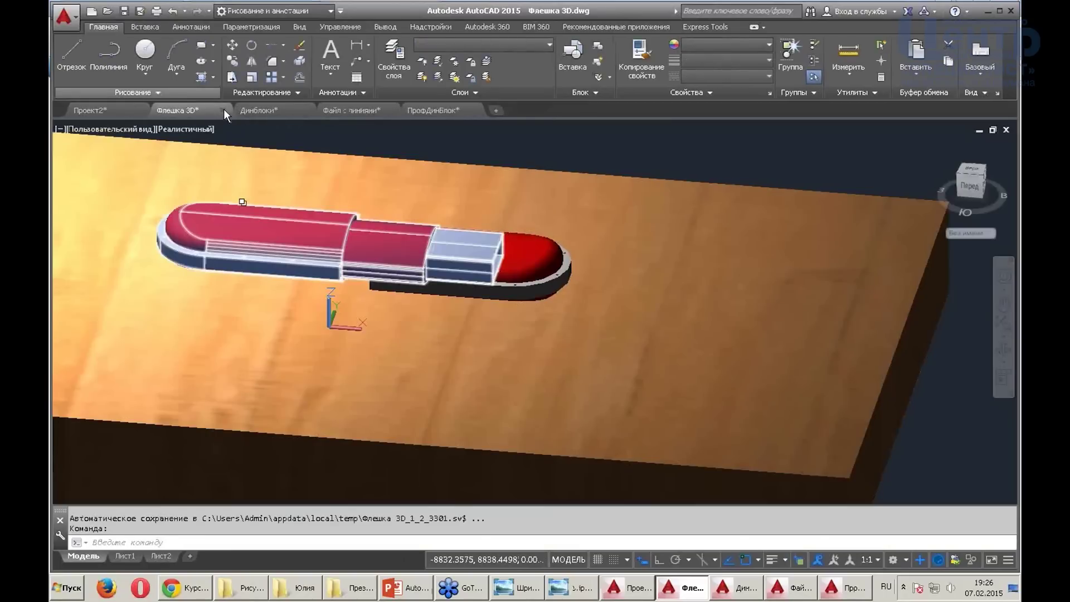
pyautogui.press('Escape')
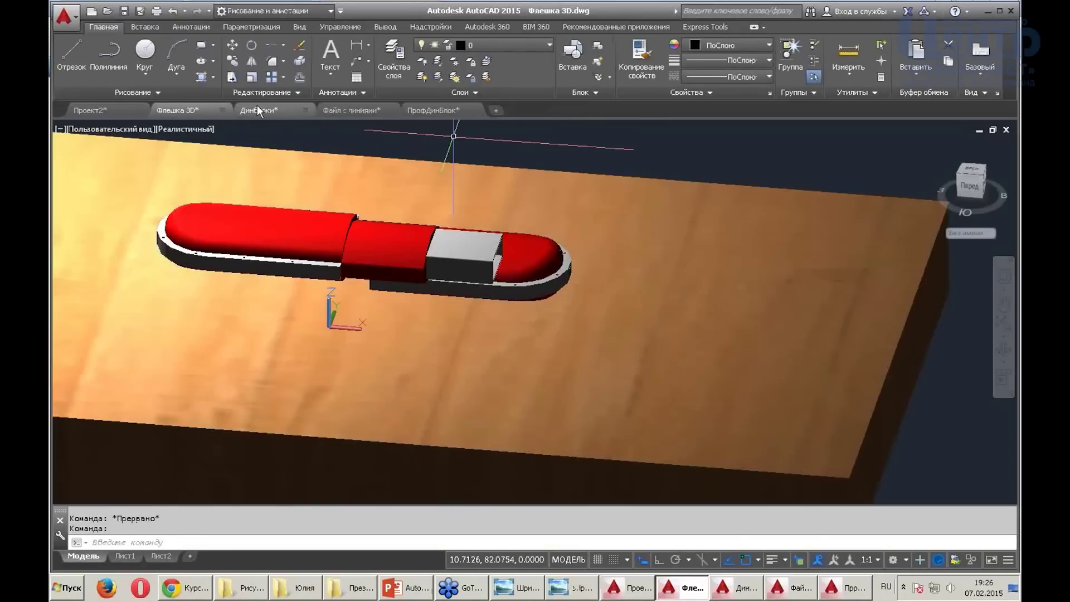
pyautogui.click(222, 110)
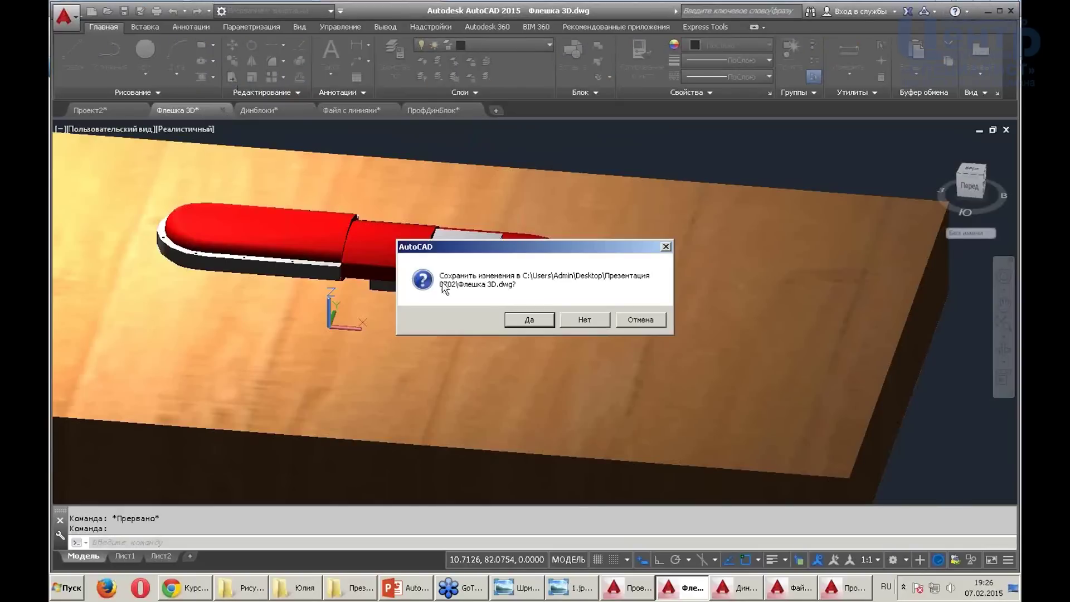
pyautogui.click(576, 320)
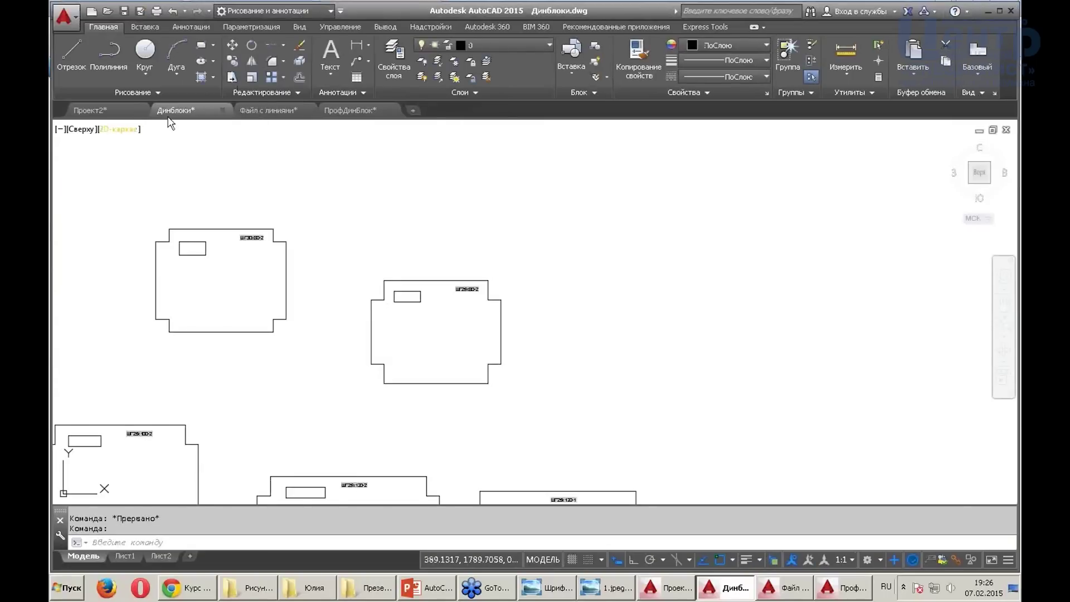
# Close Динблоки, Файл с линиями, ПрофДинБлок and Проект2 without saving changes
pyautogui.click(222, 110)
pyautogui.click(591, 321)
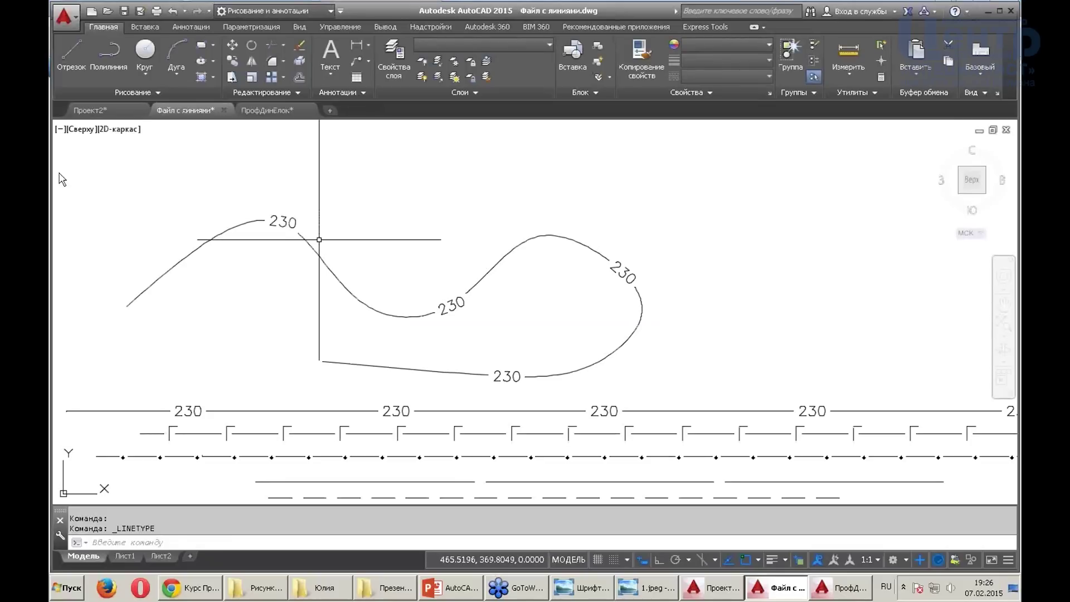
pyautogui.click(225, 109)
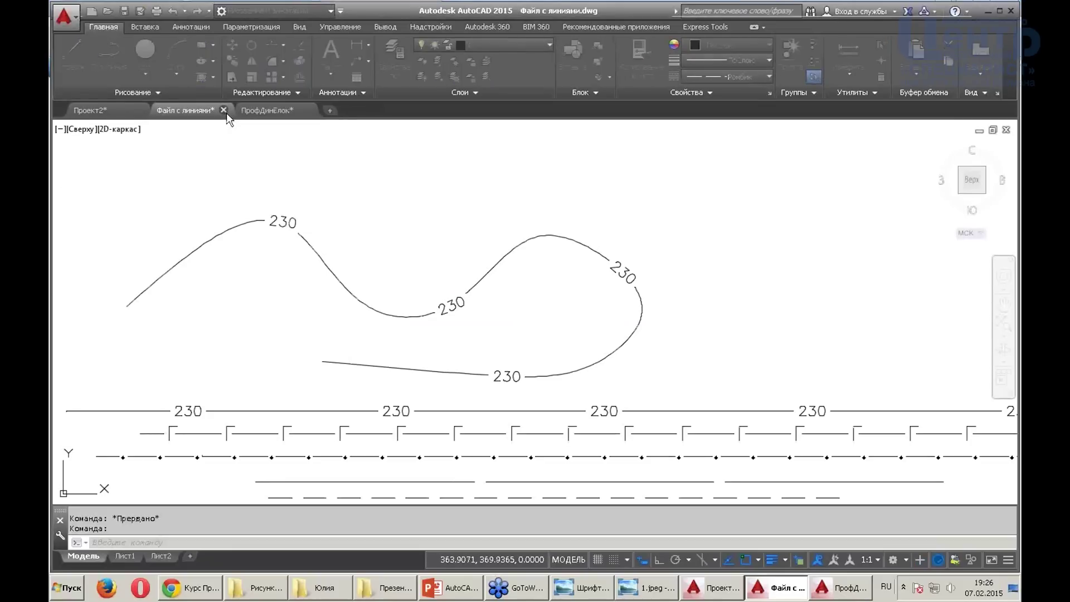
pyautogui.click(585, 319)
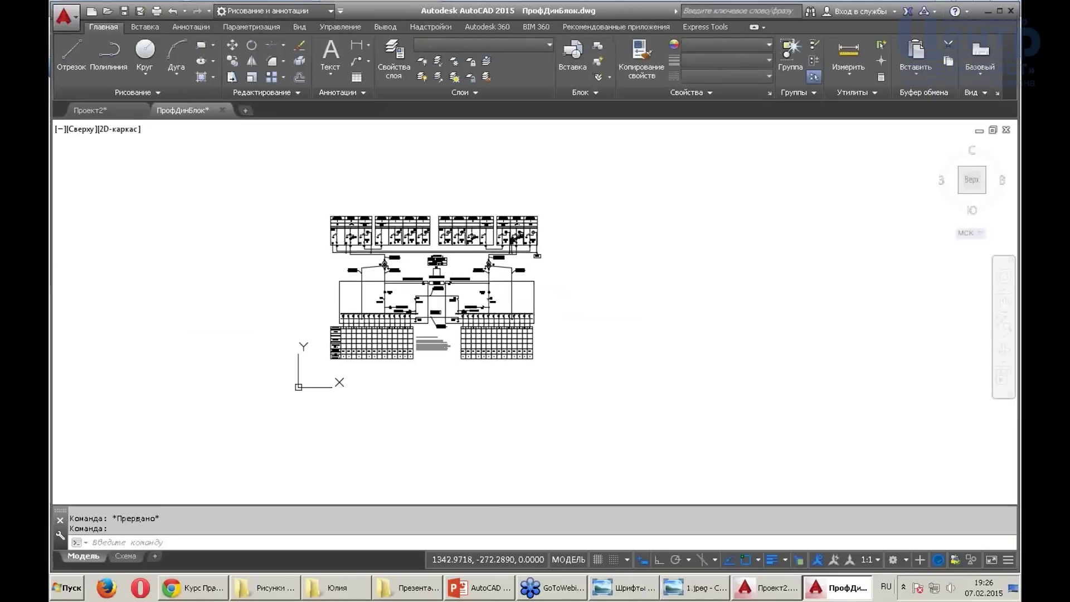
pyautogui.click(222, 110)
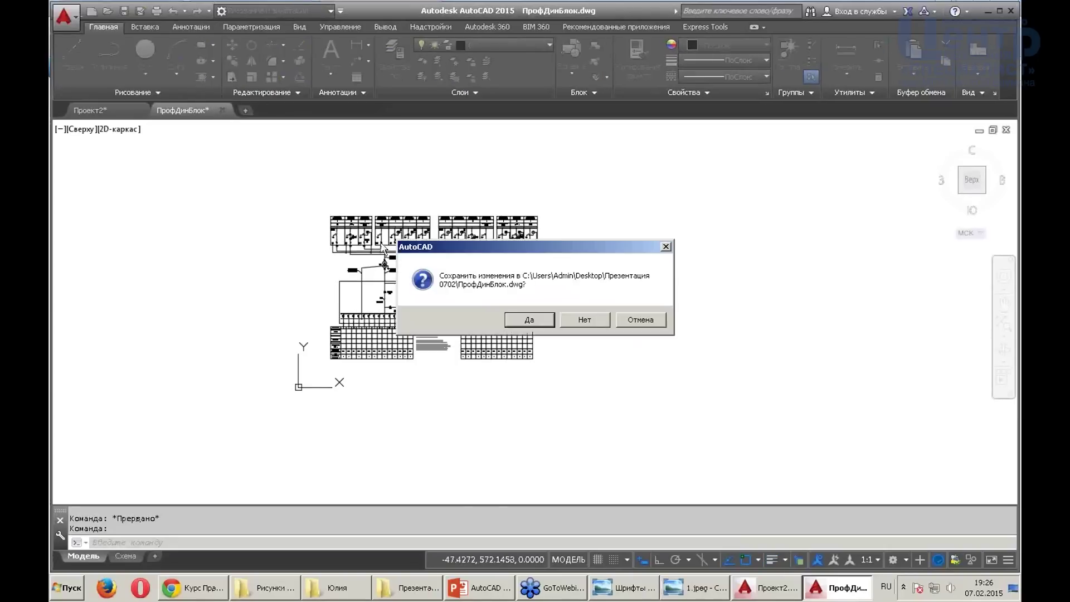
pyautogui.click(571, 320)
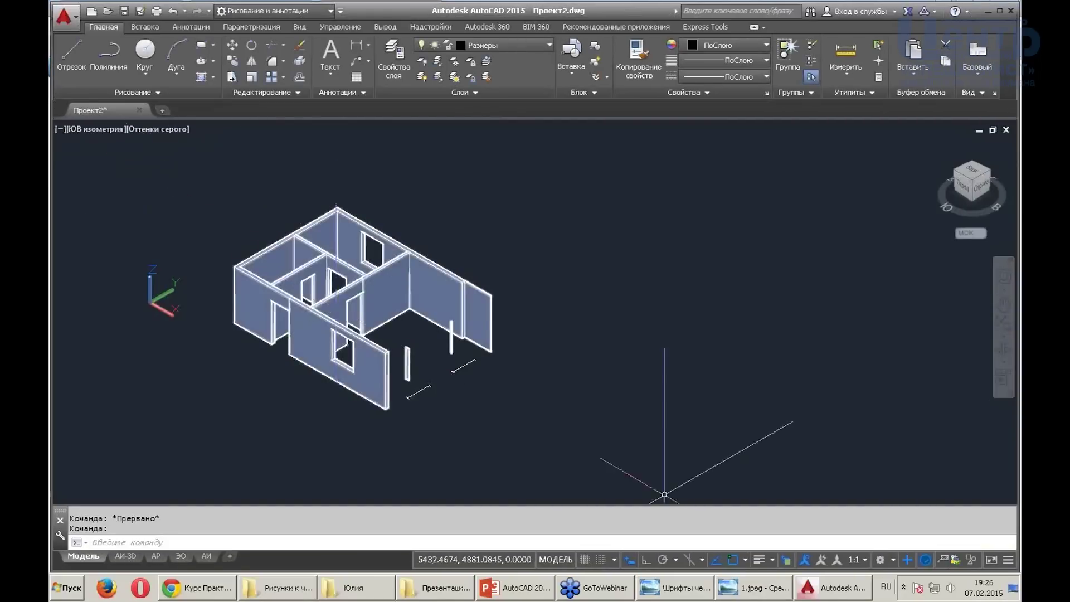
pyautogui.click(140, 109)
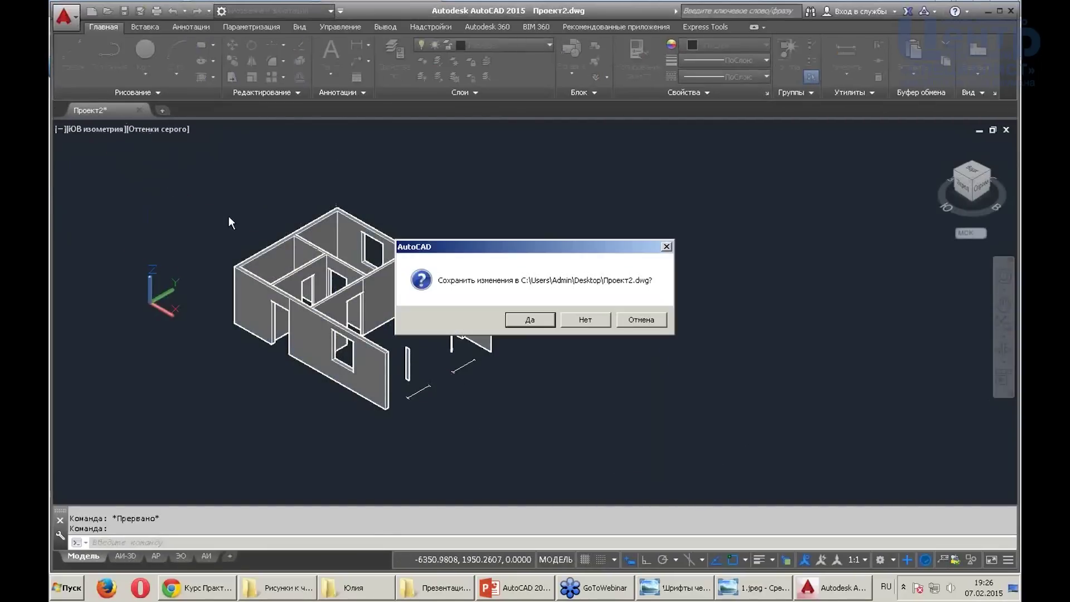
pyautogui.click(585, 317)
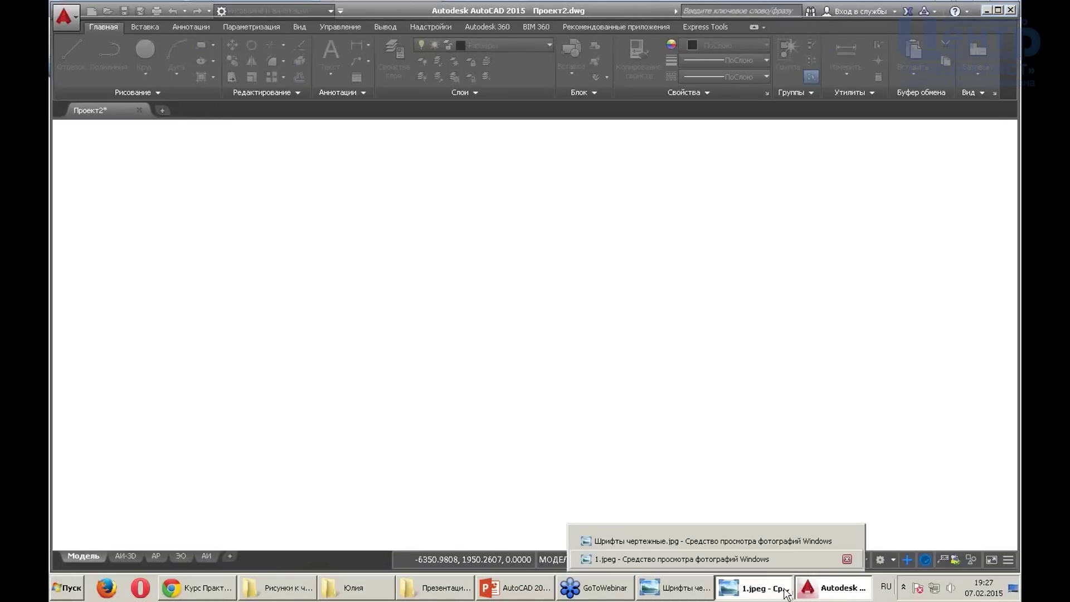
# Close the 1.jpeg and Шрифты чертежные.jpg pictures and the Chrome course page window
pyautogui.moveTo(753, 588)
pyautogui.click(782, 555)
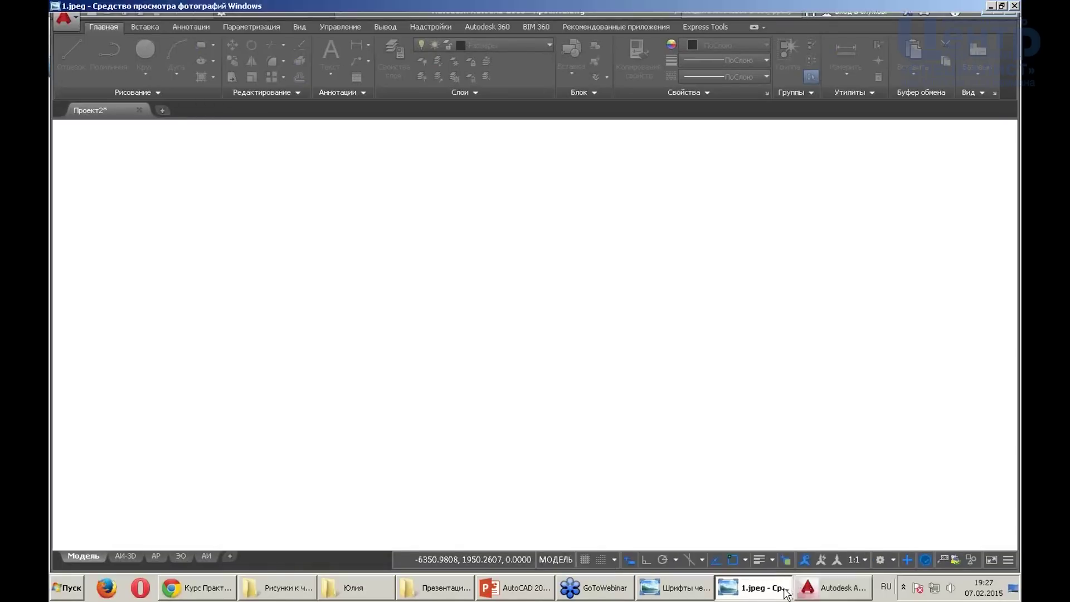
pyautogui.click(1015, 6)
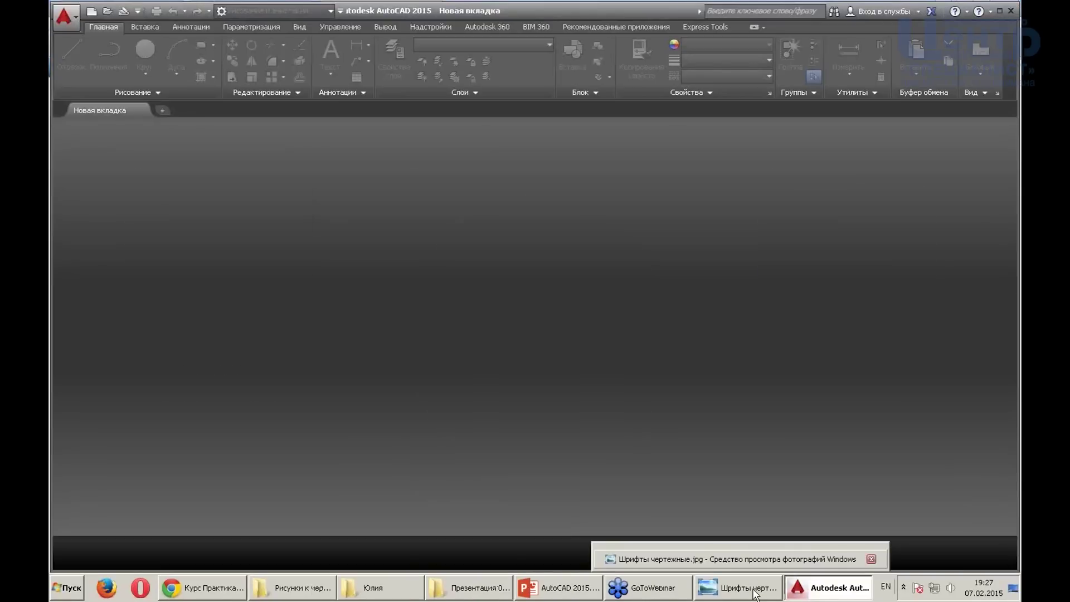
pyautogui.click(754, 591)
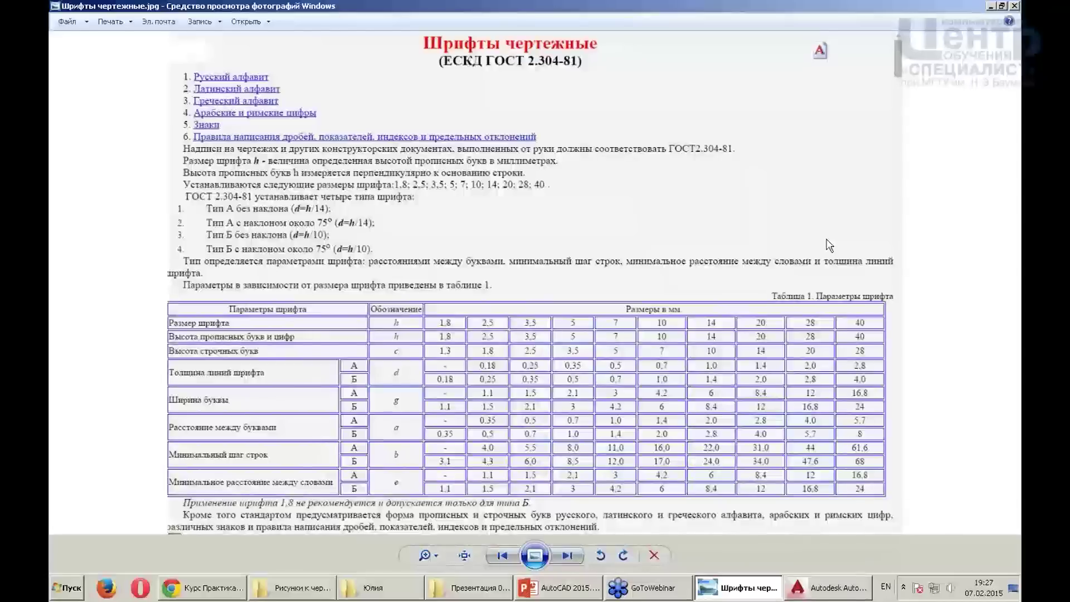
pyautogui.click(1015, 6)
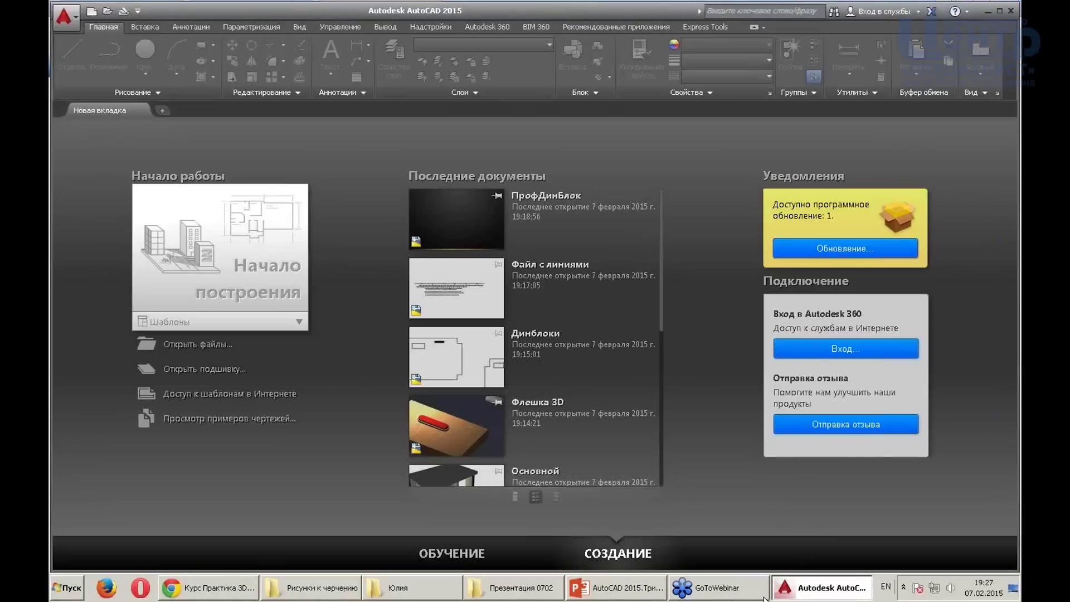
pyautogui.hotkey('alt', 'Tab')
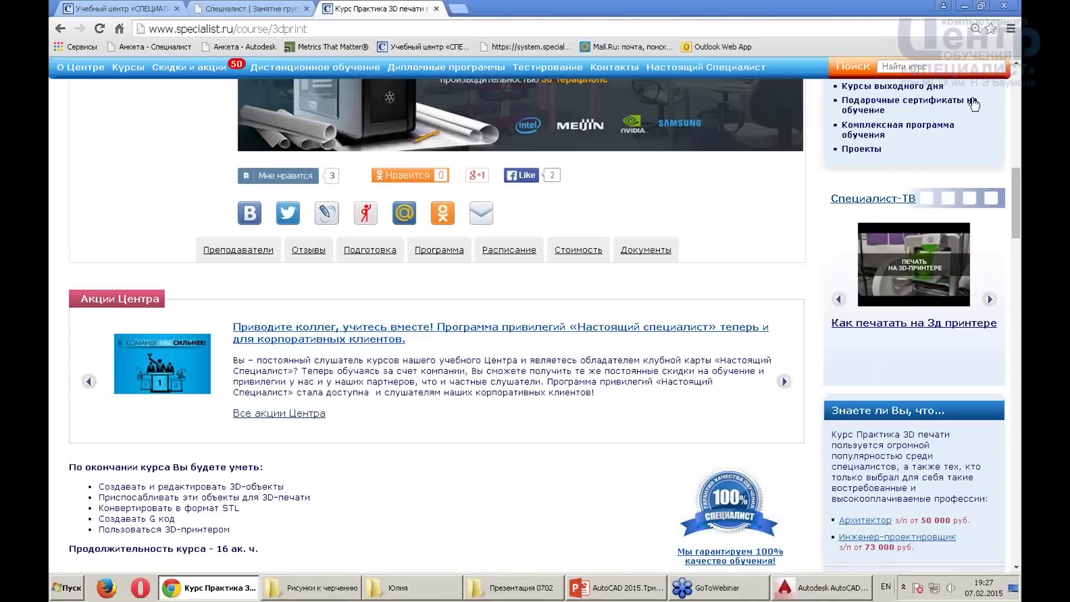
pyautogui.click(1003, 8)
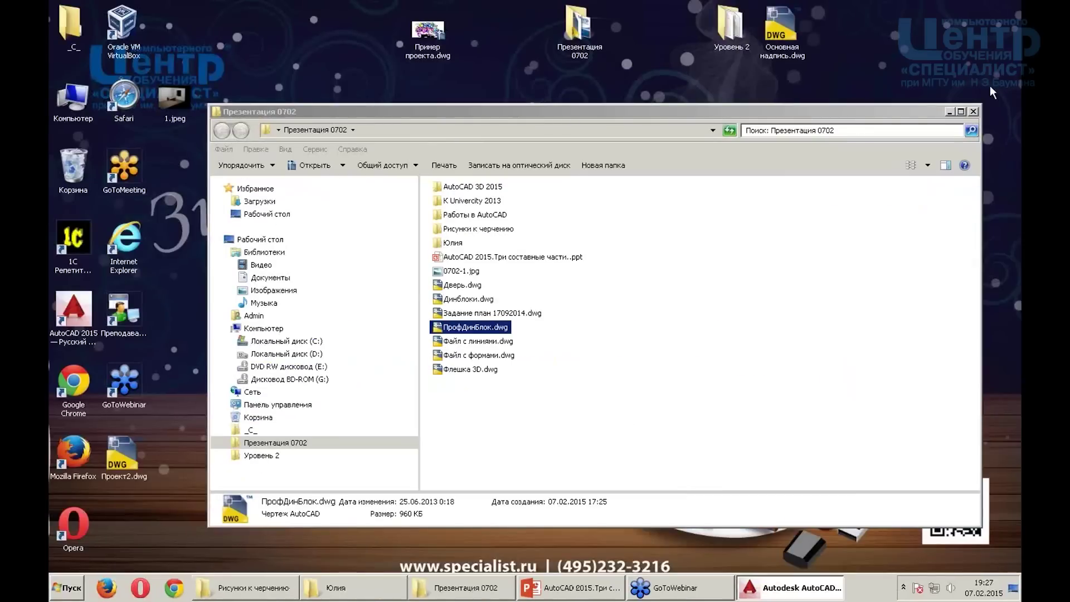
# Close the Презентация 0702, Юлия and Рисунки к чертежу folders and the PowerPoint presentation
pyautogui.click(973, 113)
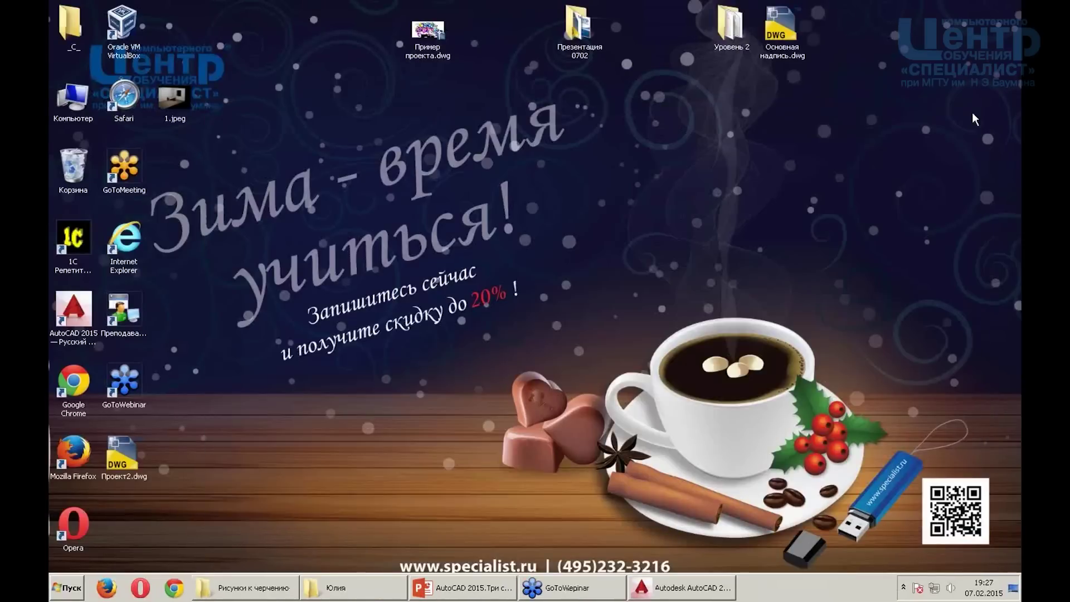
pyautogui.click(488, 592)
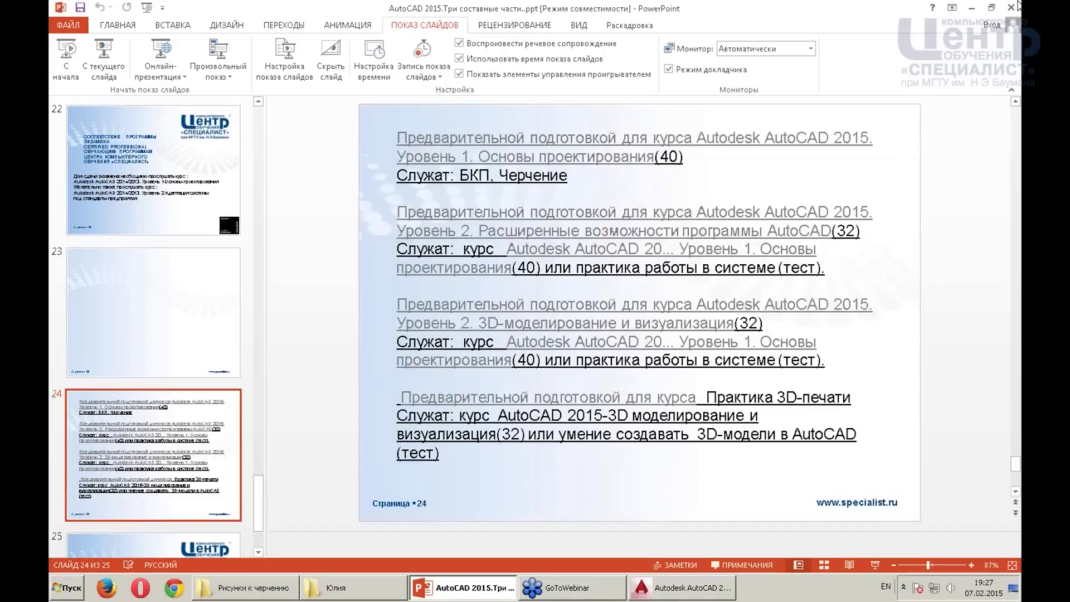
pyautogui.click(1011, 8)
pyautogui.click(345, 587)
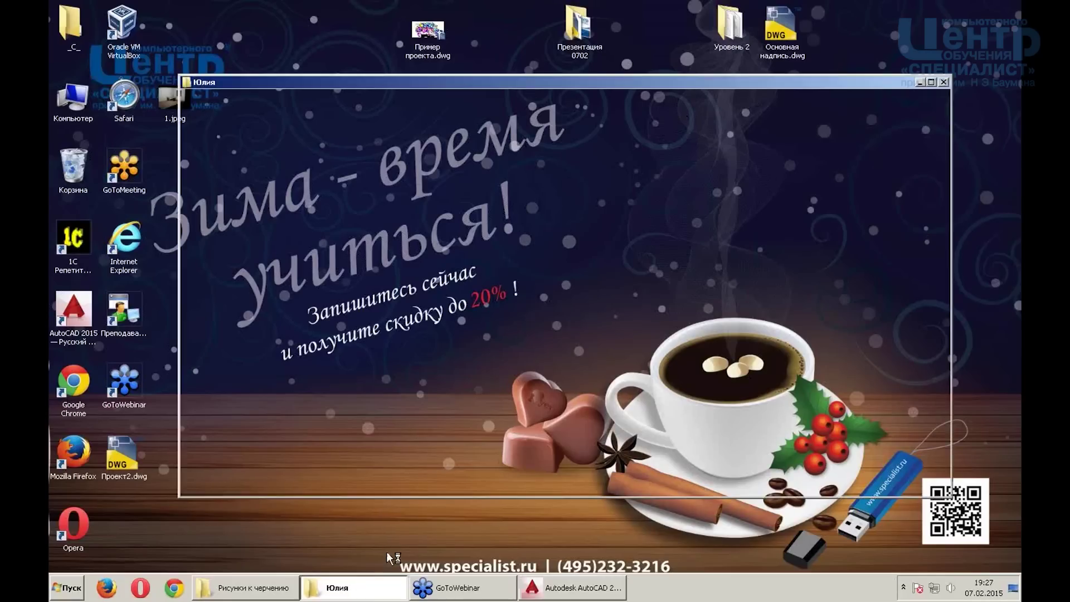
pyautogui.click(943, 82)
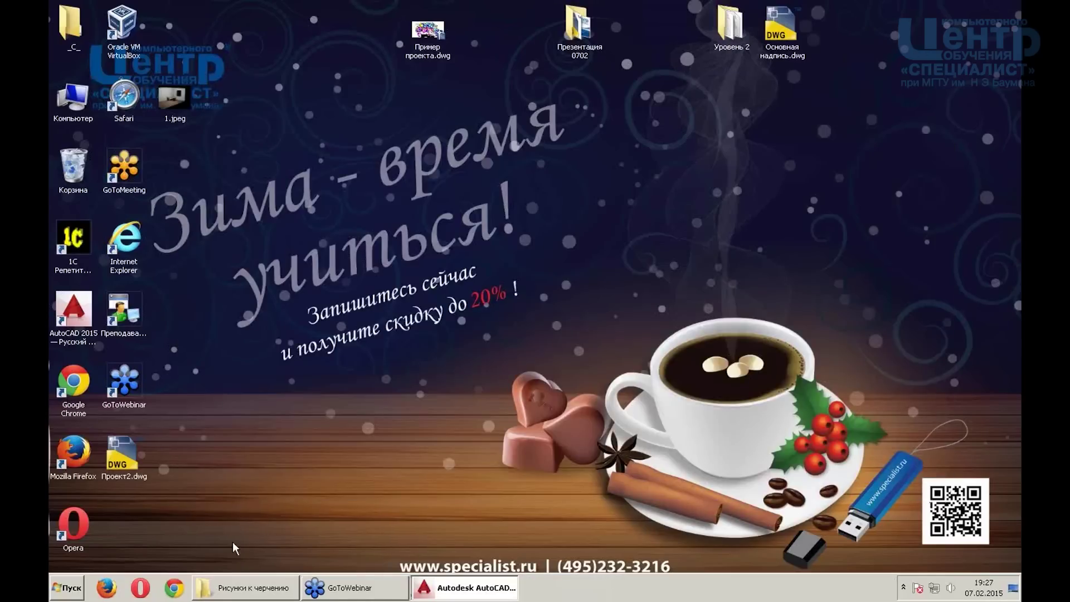
pyautogui.click(241, 588)
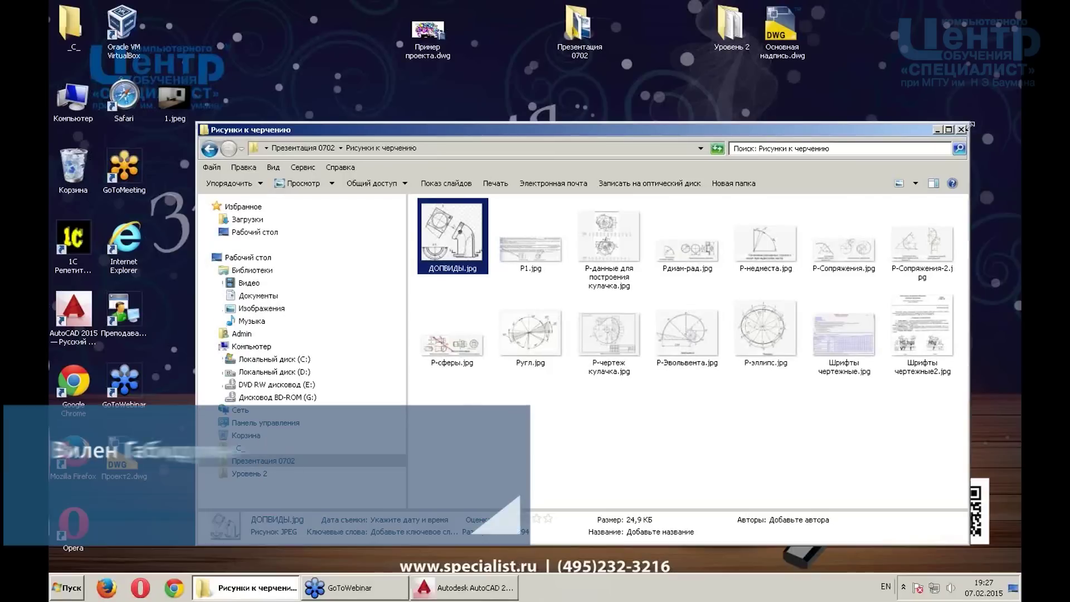
pyautogui.click(962, 131)
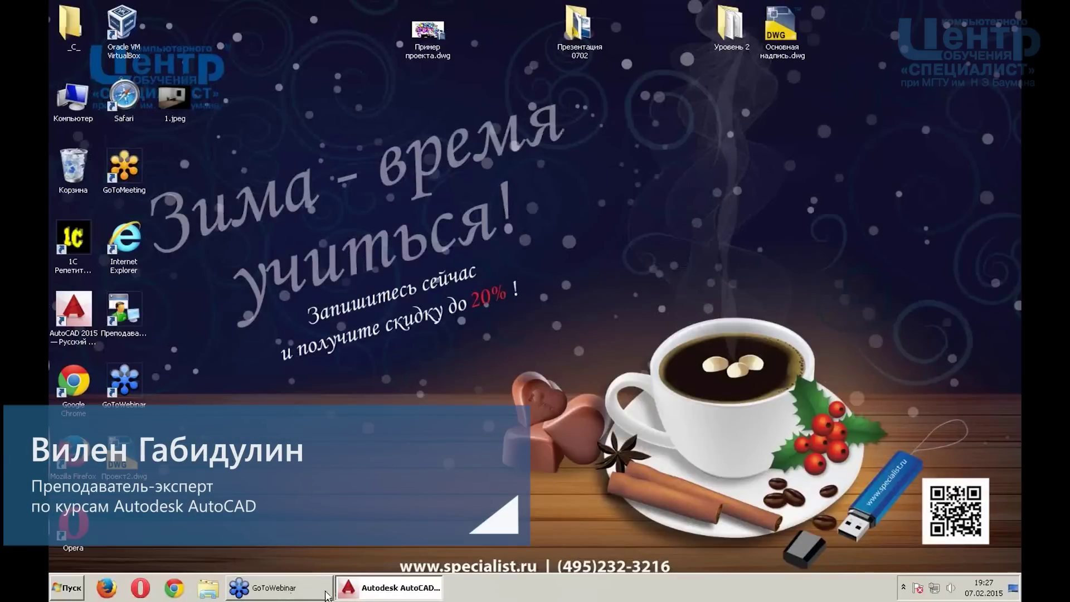
pyautogui.click(372, 590)
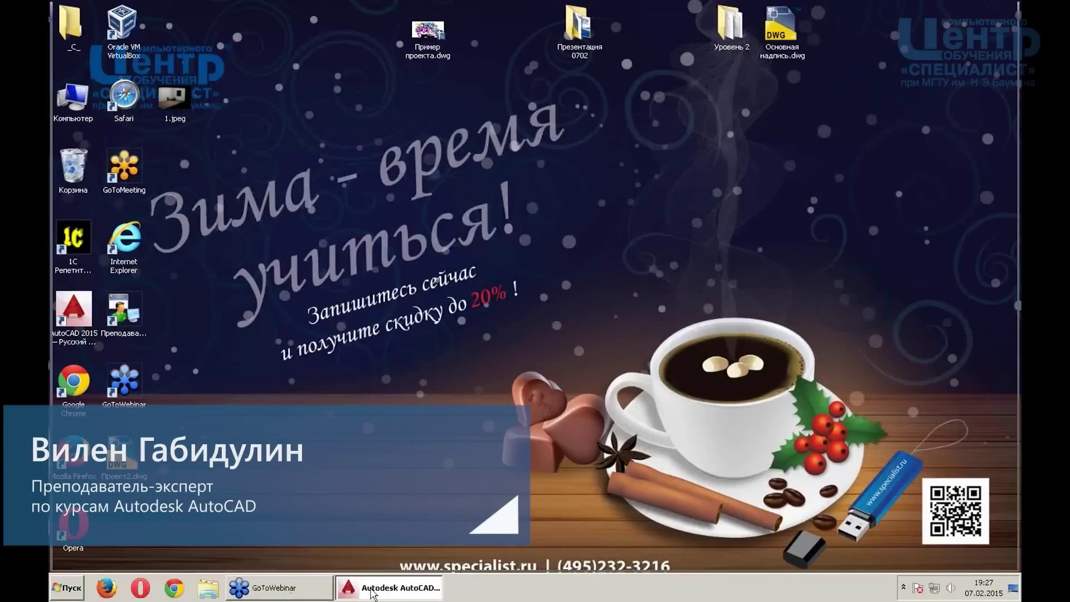